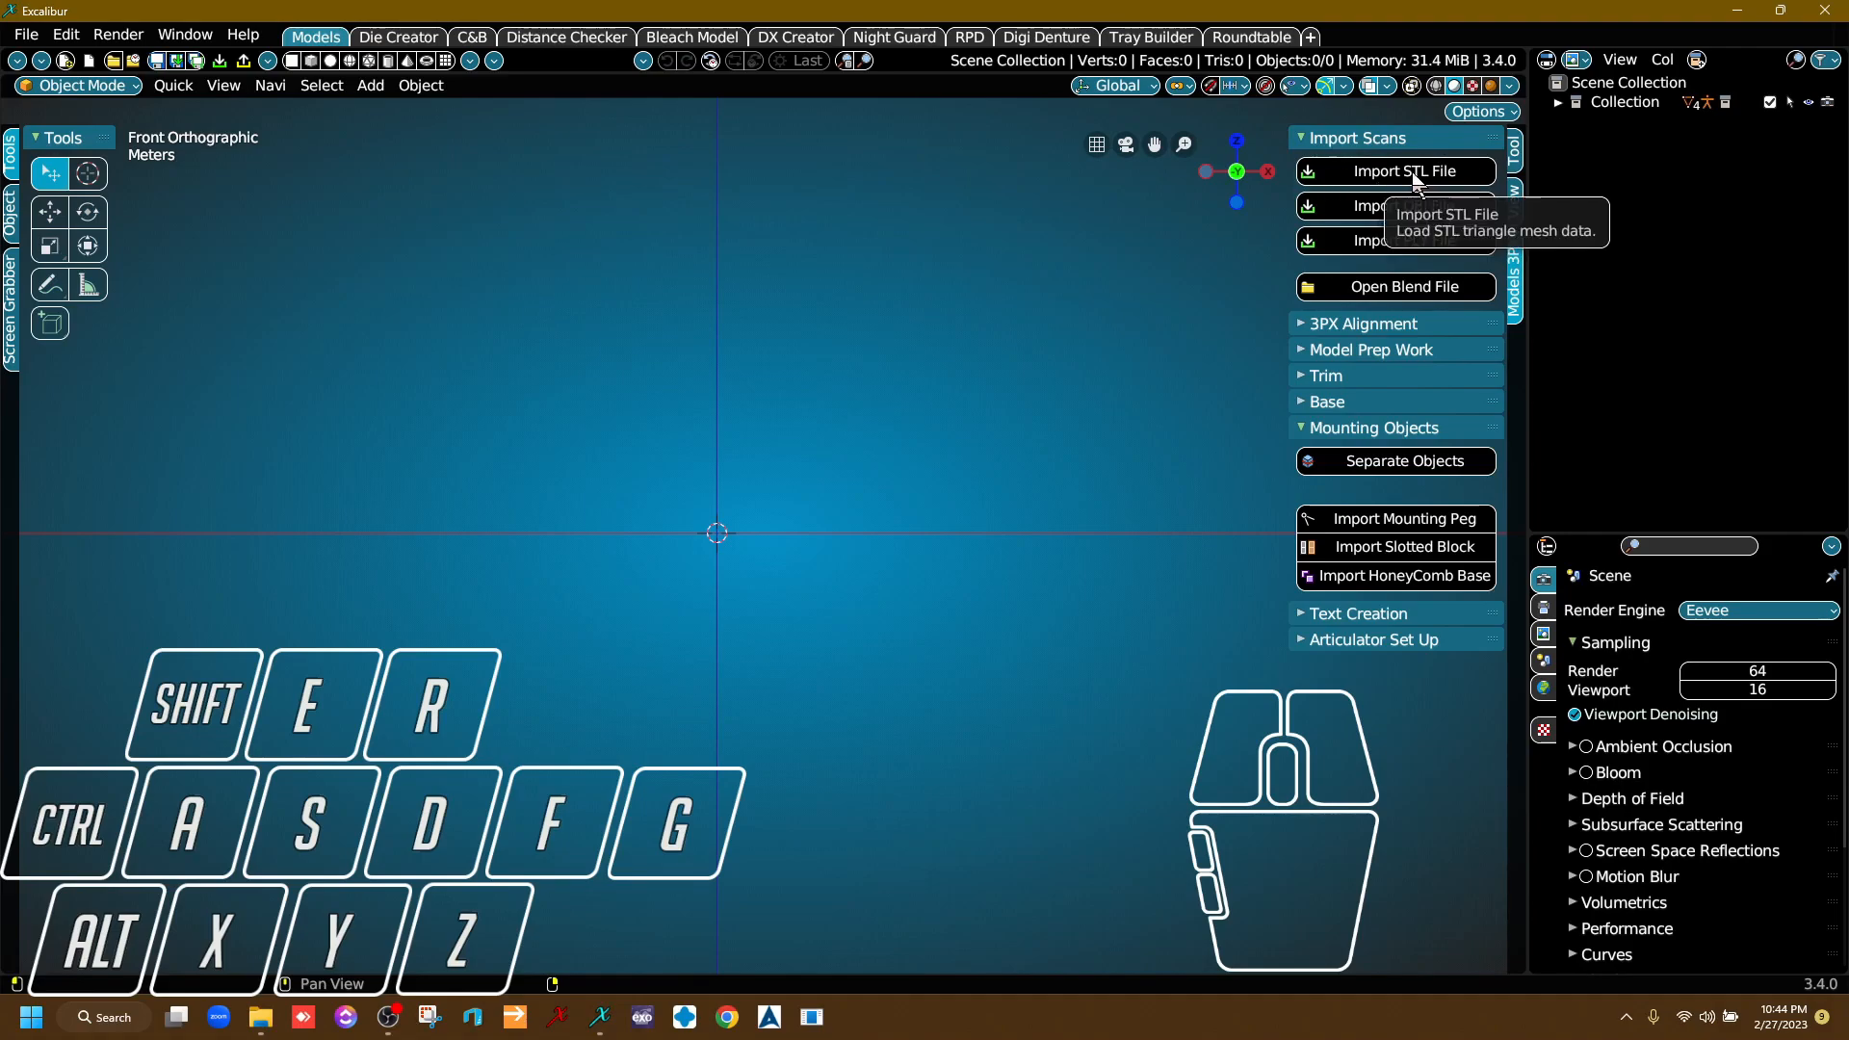
Import UpperScan.stl and LowerScan.stl together from the Desktop folder.
{"action": "left_click", "coordinate": [1413, 174]}
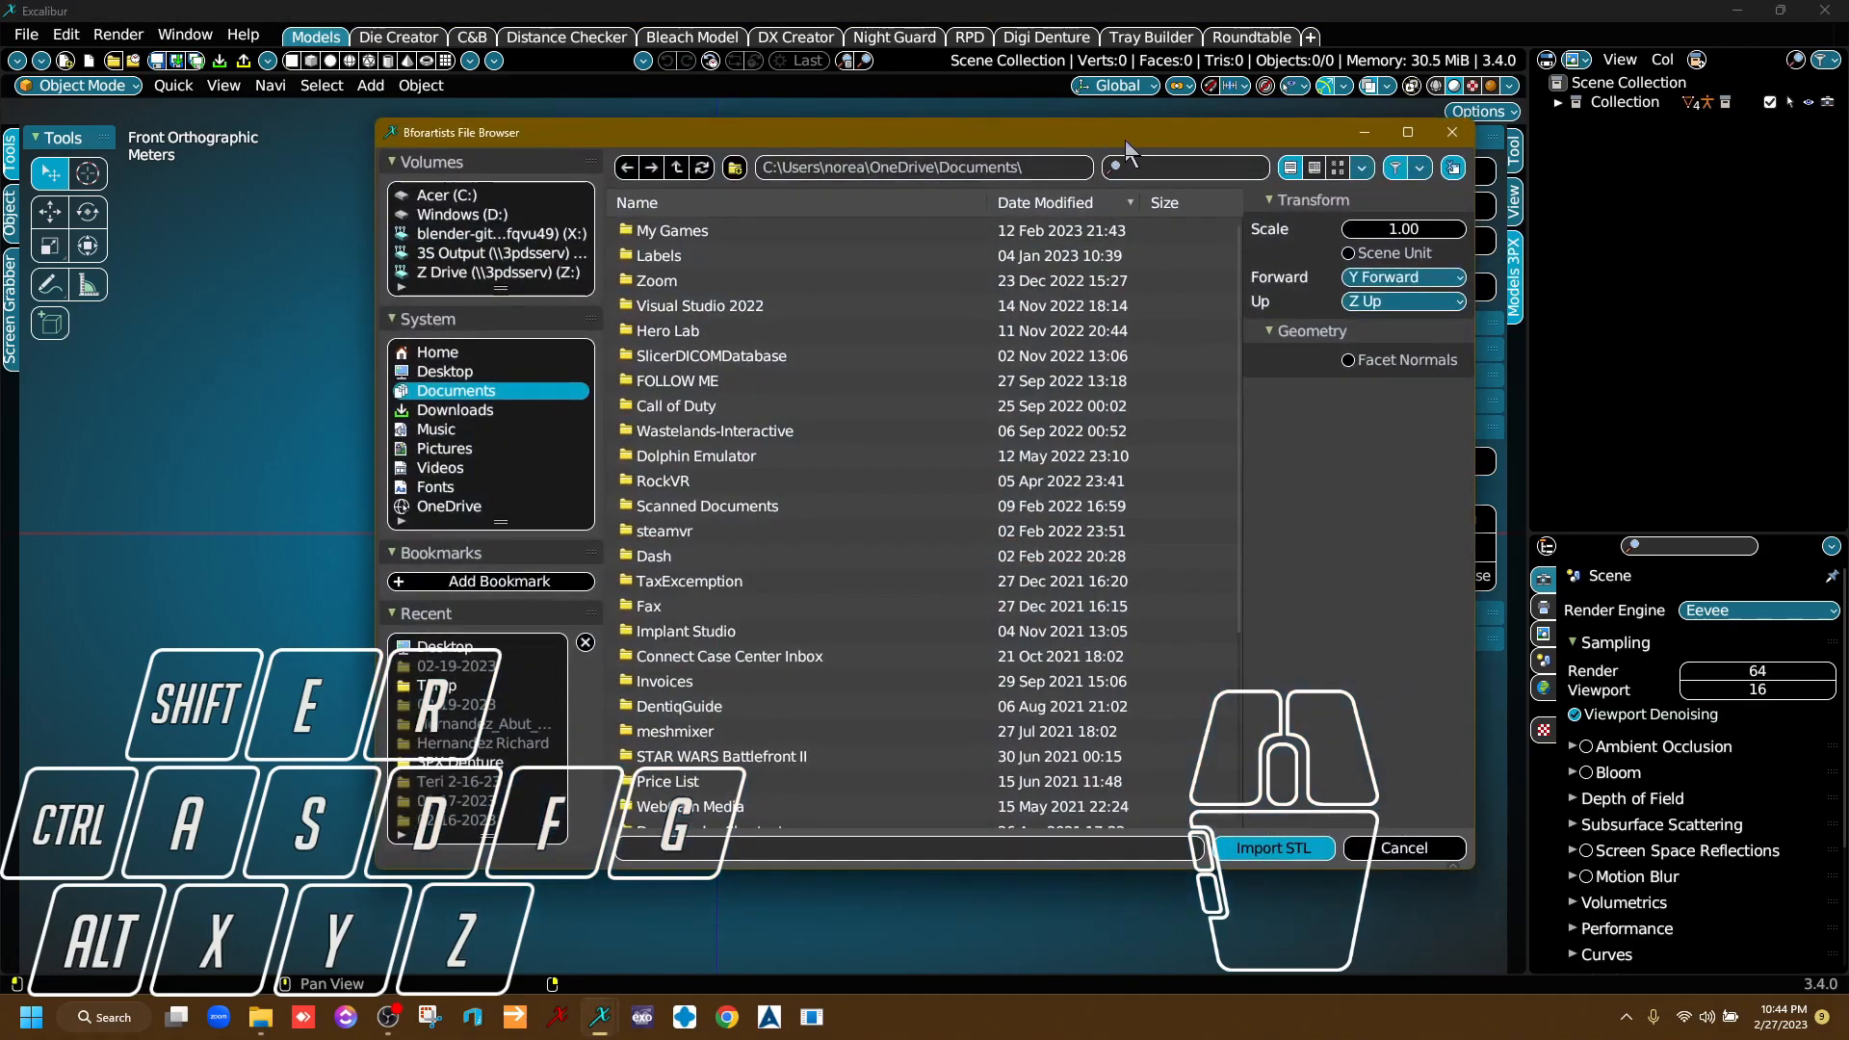
{"action": "left_click_drag", "start_coordinate": [1125, 140], "coordinate": [977, 144]}
{"action": "left_click", "coordinate": [297, 375]}
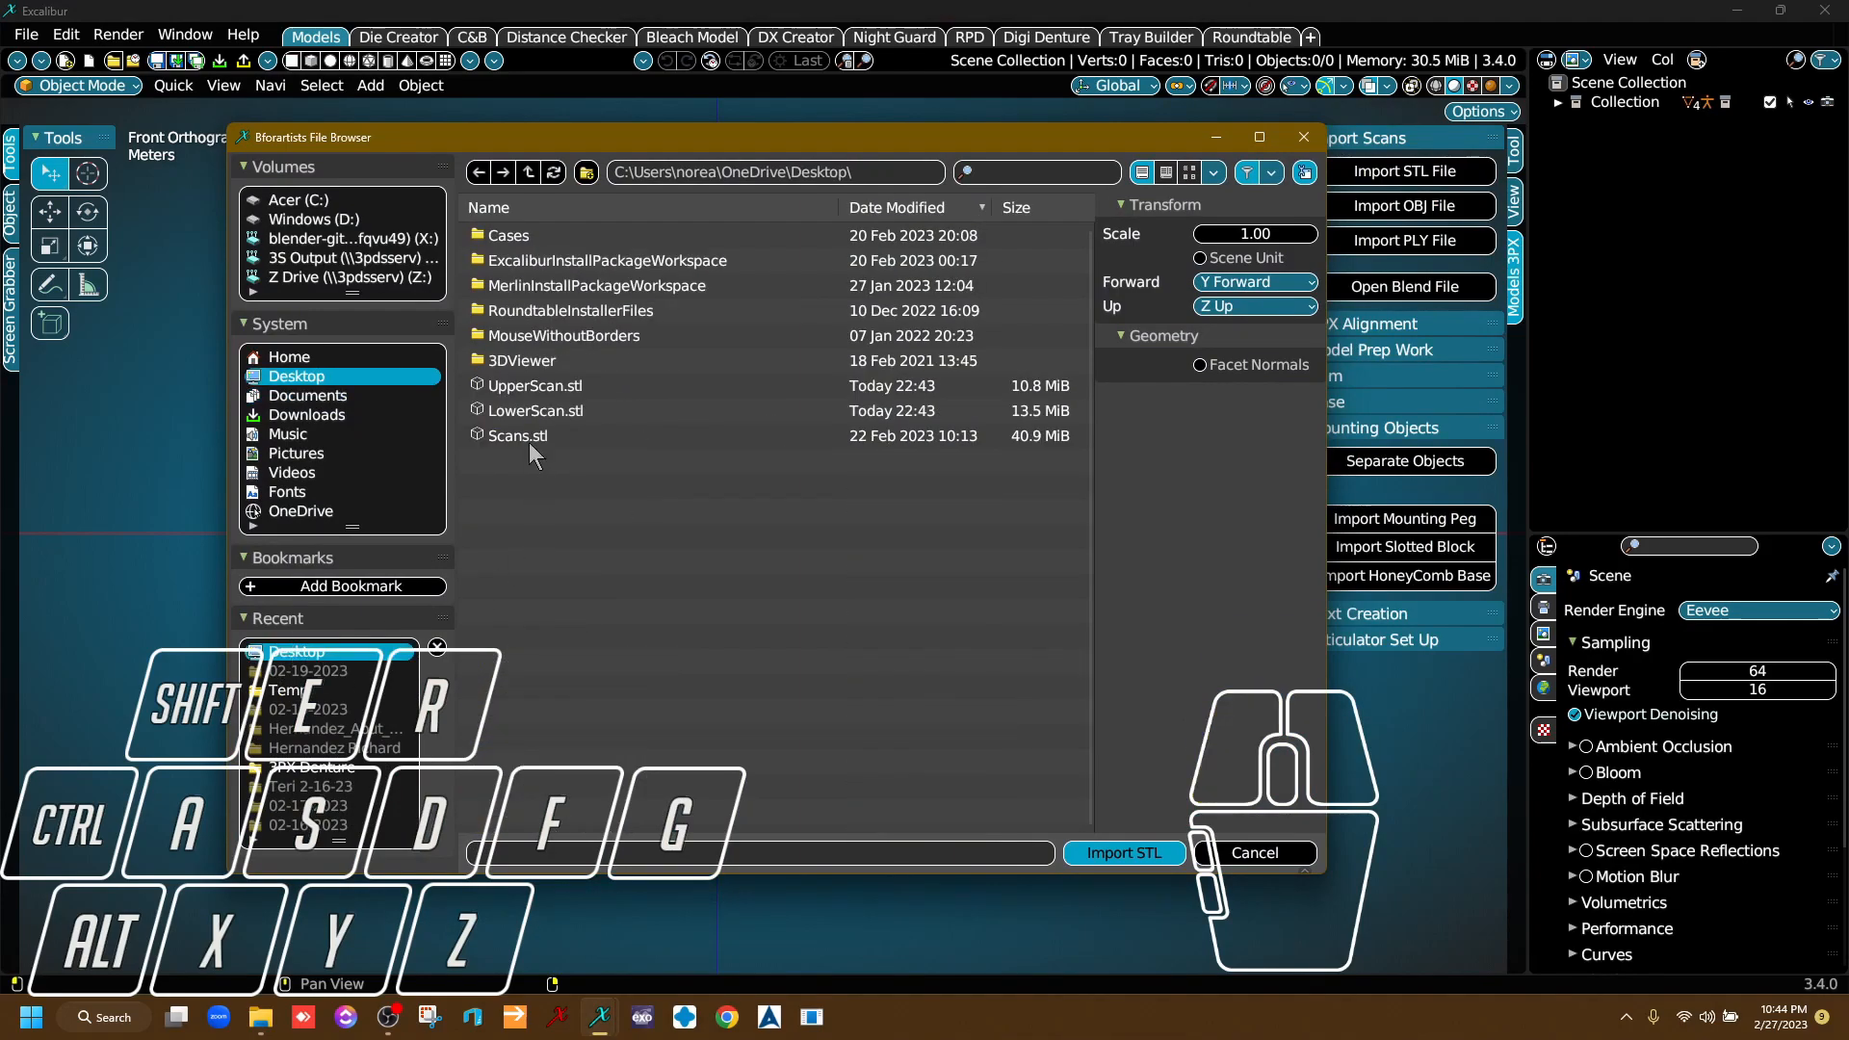
{"action": "left_click", "coordinate": [576, 387]}
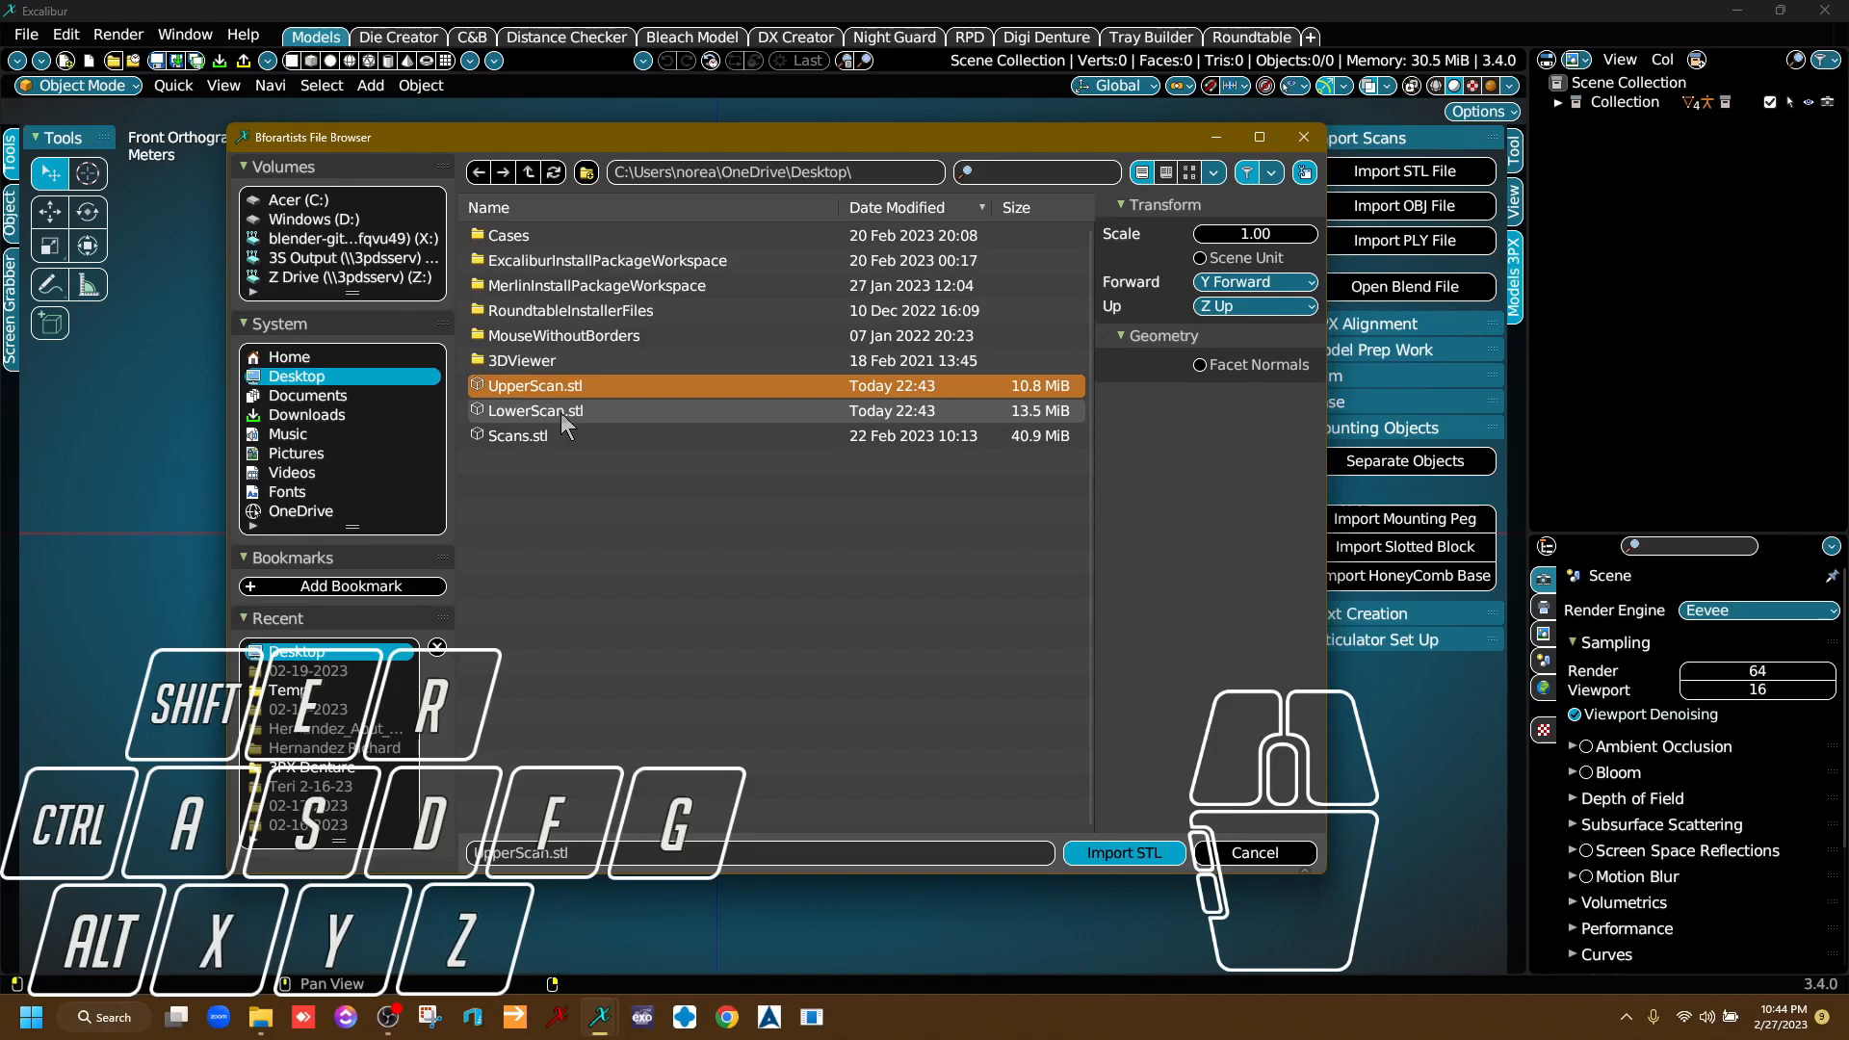
{"action": "key", "text": "shift"}
{"action": "left_click", "coordinate": [562, 414], "text": "shift"}
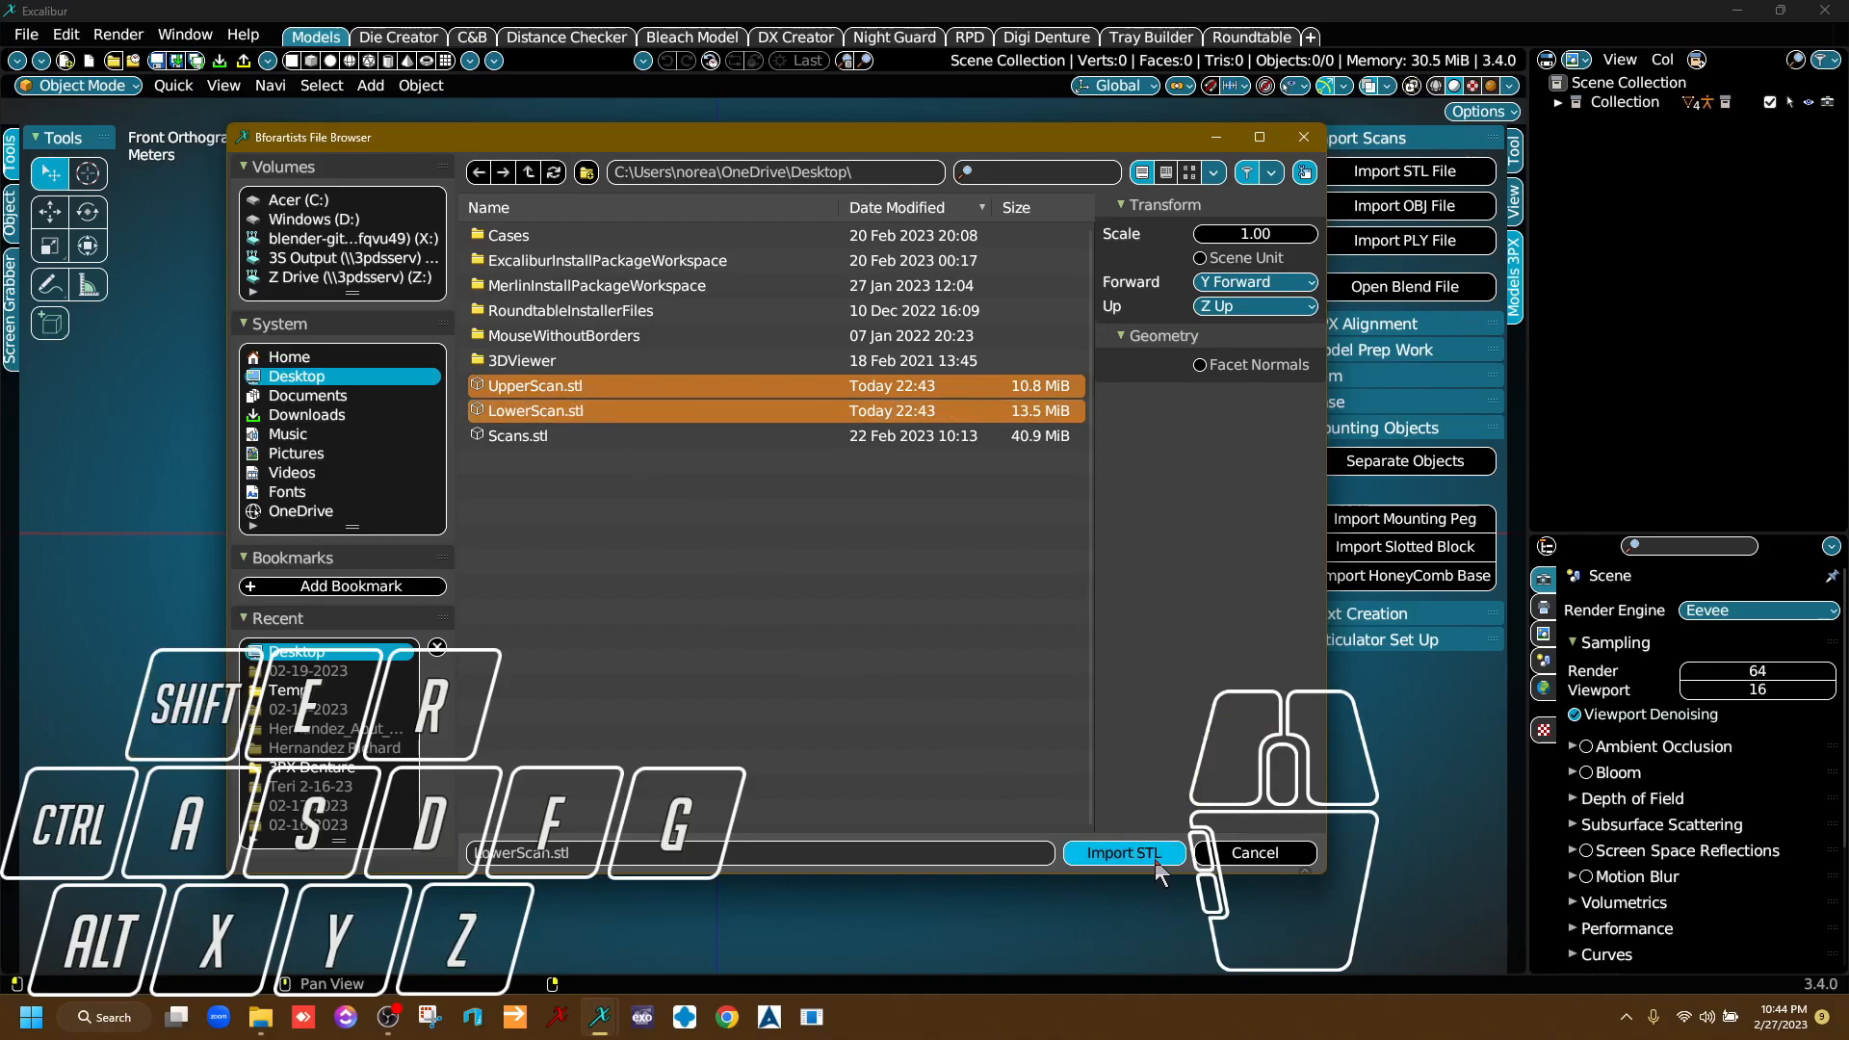
{"action": "left_click", "coordinate": [1128, 855]}
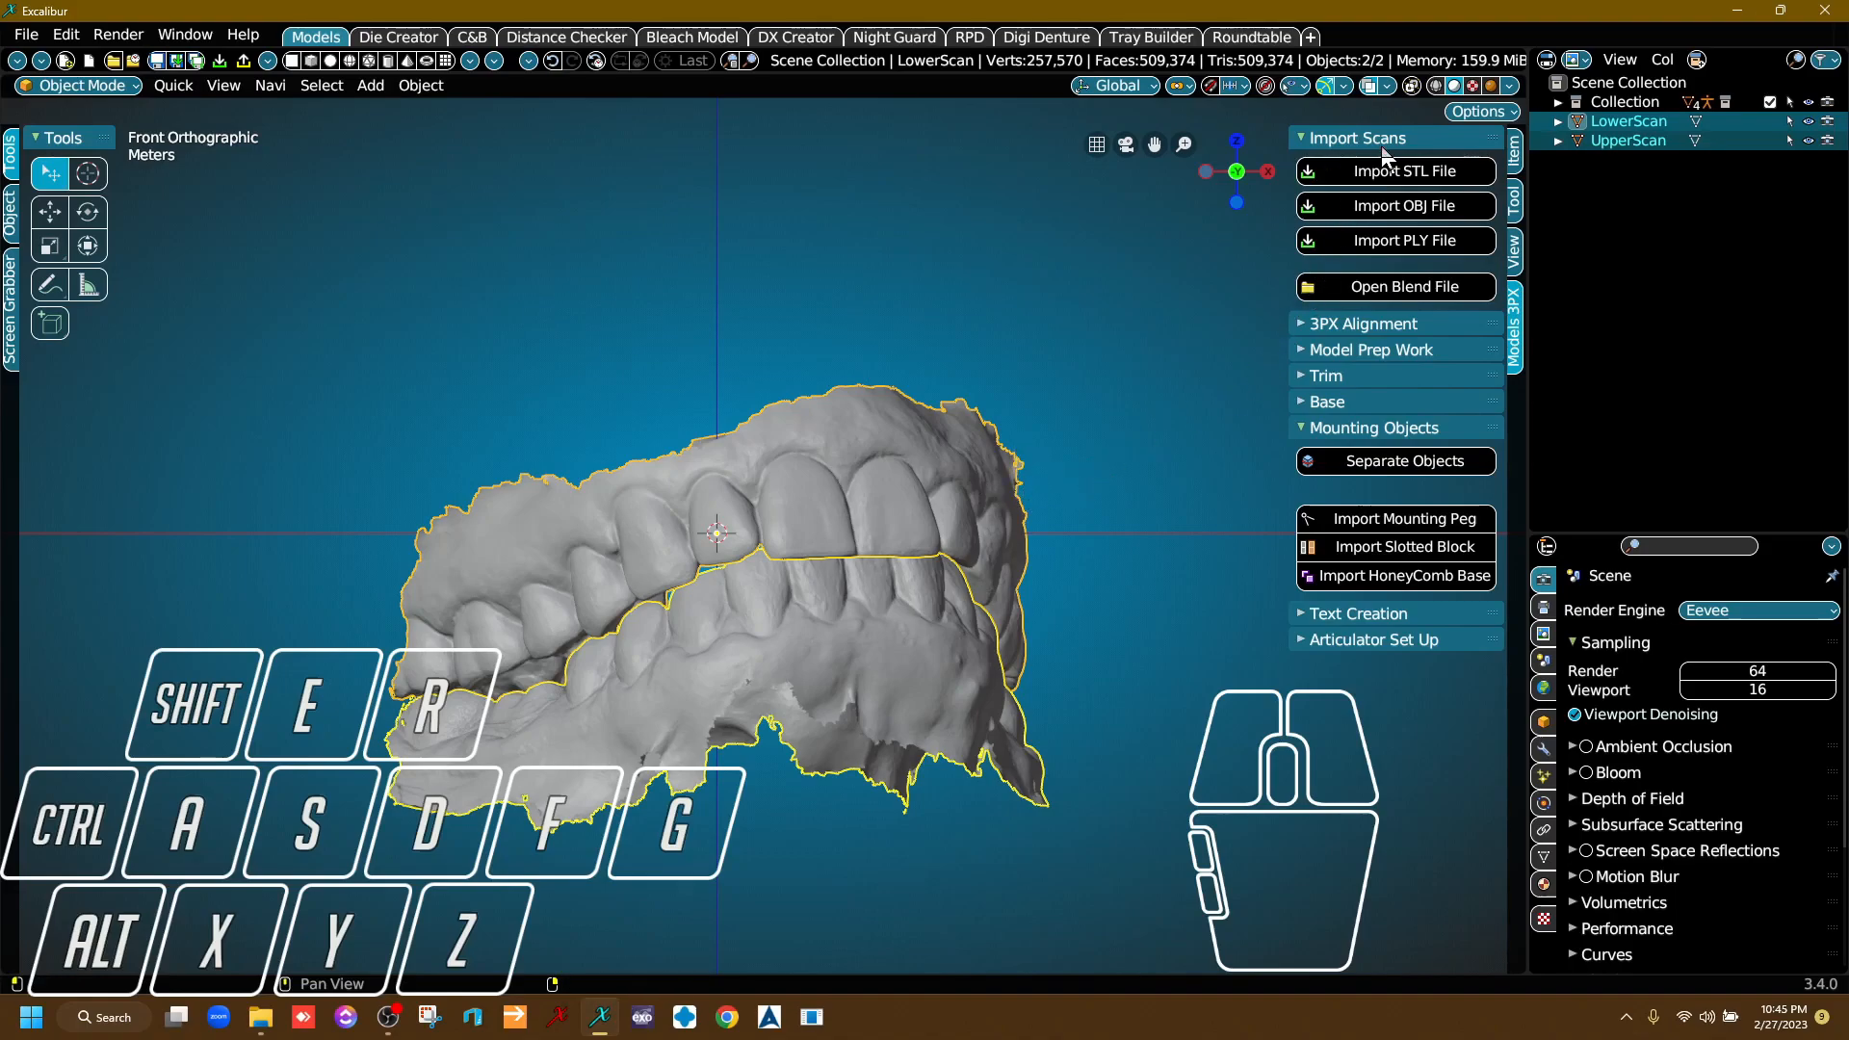
Move the origins of both scans to their center of mass and turn on the quad view.
{"action": "left_click", "coordinate": [1372, 350]}
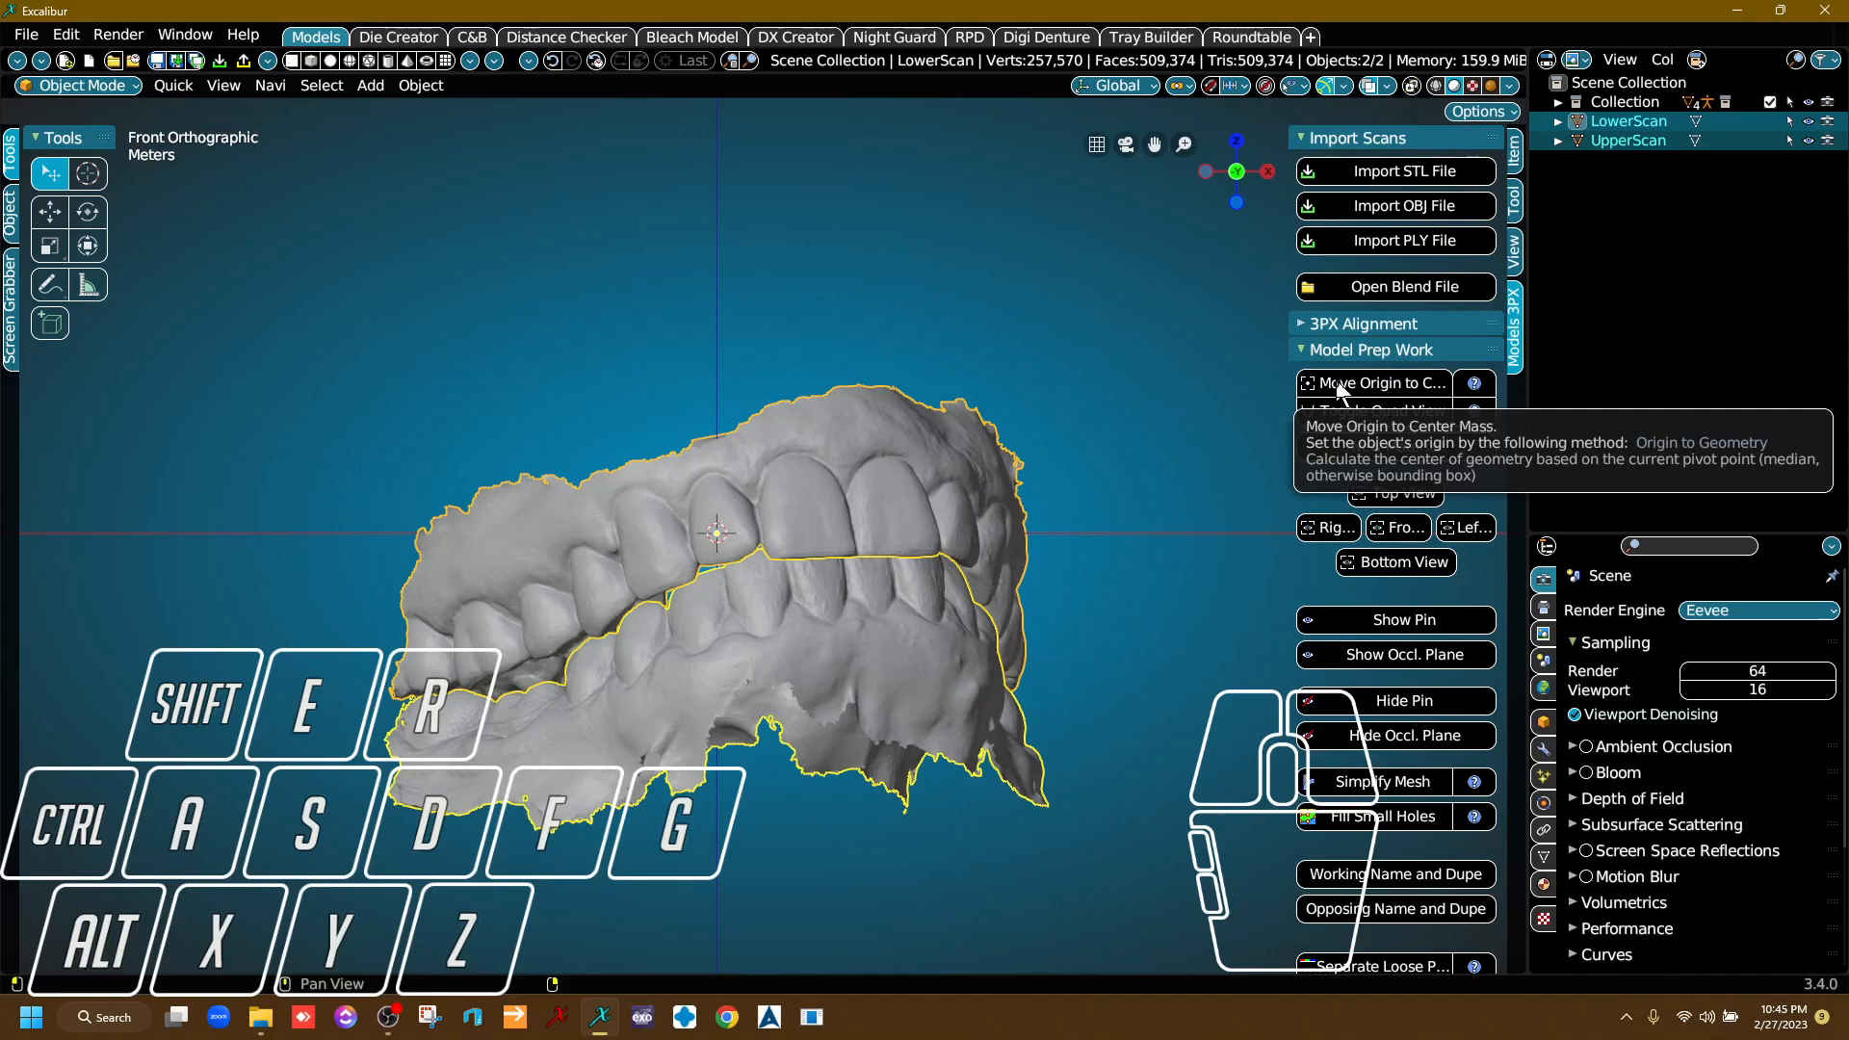
{"action": "left_click", "coordinate": [1341, 385]}
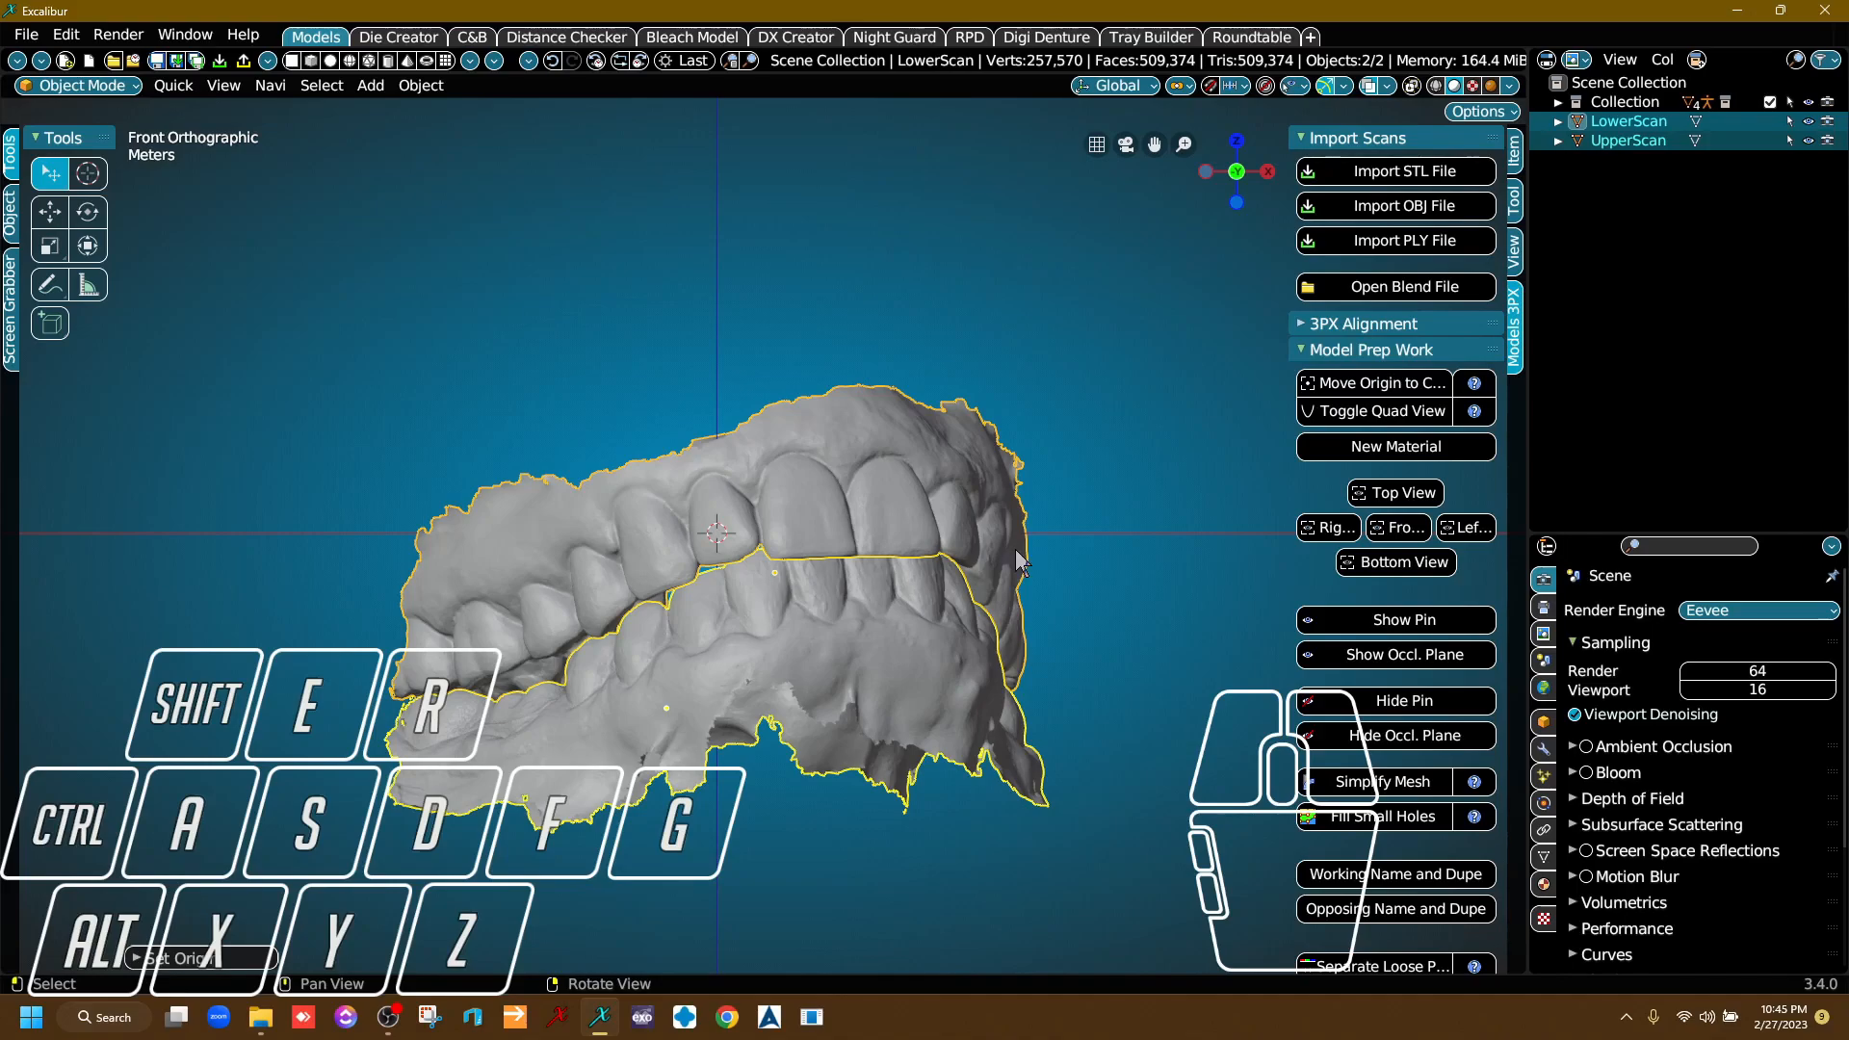
{"action": "left_click", "coordinate": [1385, 411]}
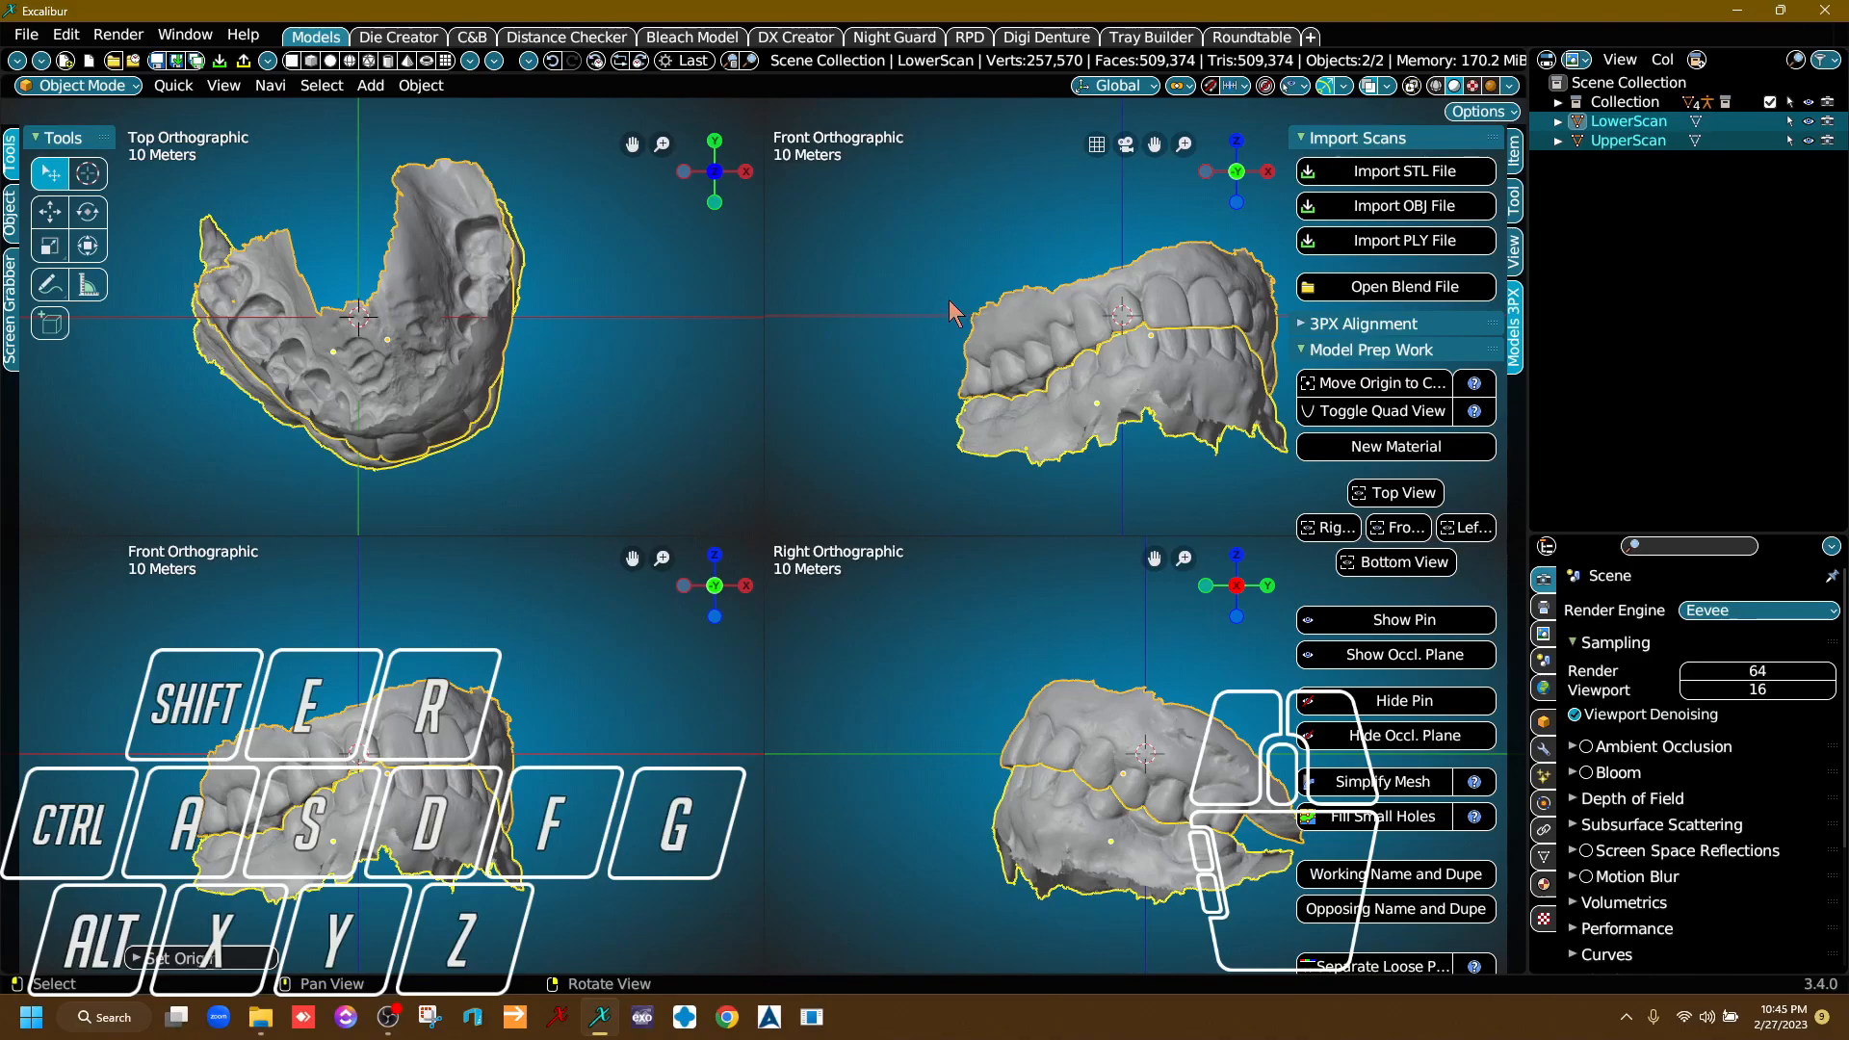
Rotate both scans about 17° in the top view and shift them about -6.4 m along X to center the arch on the midline.
{"action": "right_click_drag", "start_coordinate": [1122, 323], "coordinate": [1123, 395]}
{"action": "right_click_drag", "start_coordinate": [966, 409], "coordinate": [966, 333]}
{"action": "right_click_drag", "start_coordinate": [1098, 386], "coordinate": [1152, 379]}
{"action": "middle_click_drag", "start_coordinate": [1161, 400], "coordinate": [1091, 359]}
{"action": "right_click_drag", "start_coordinate": [1139, 289], "coordinate": [675, 379]}
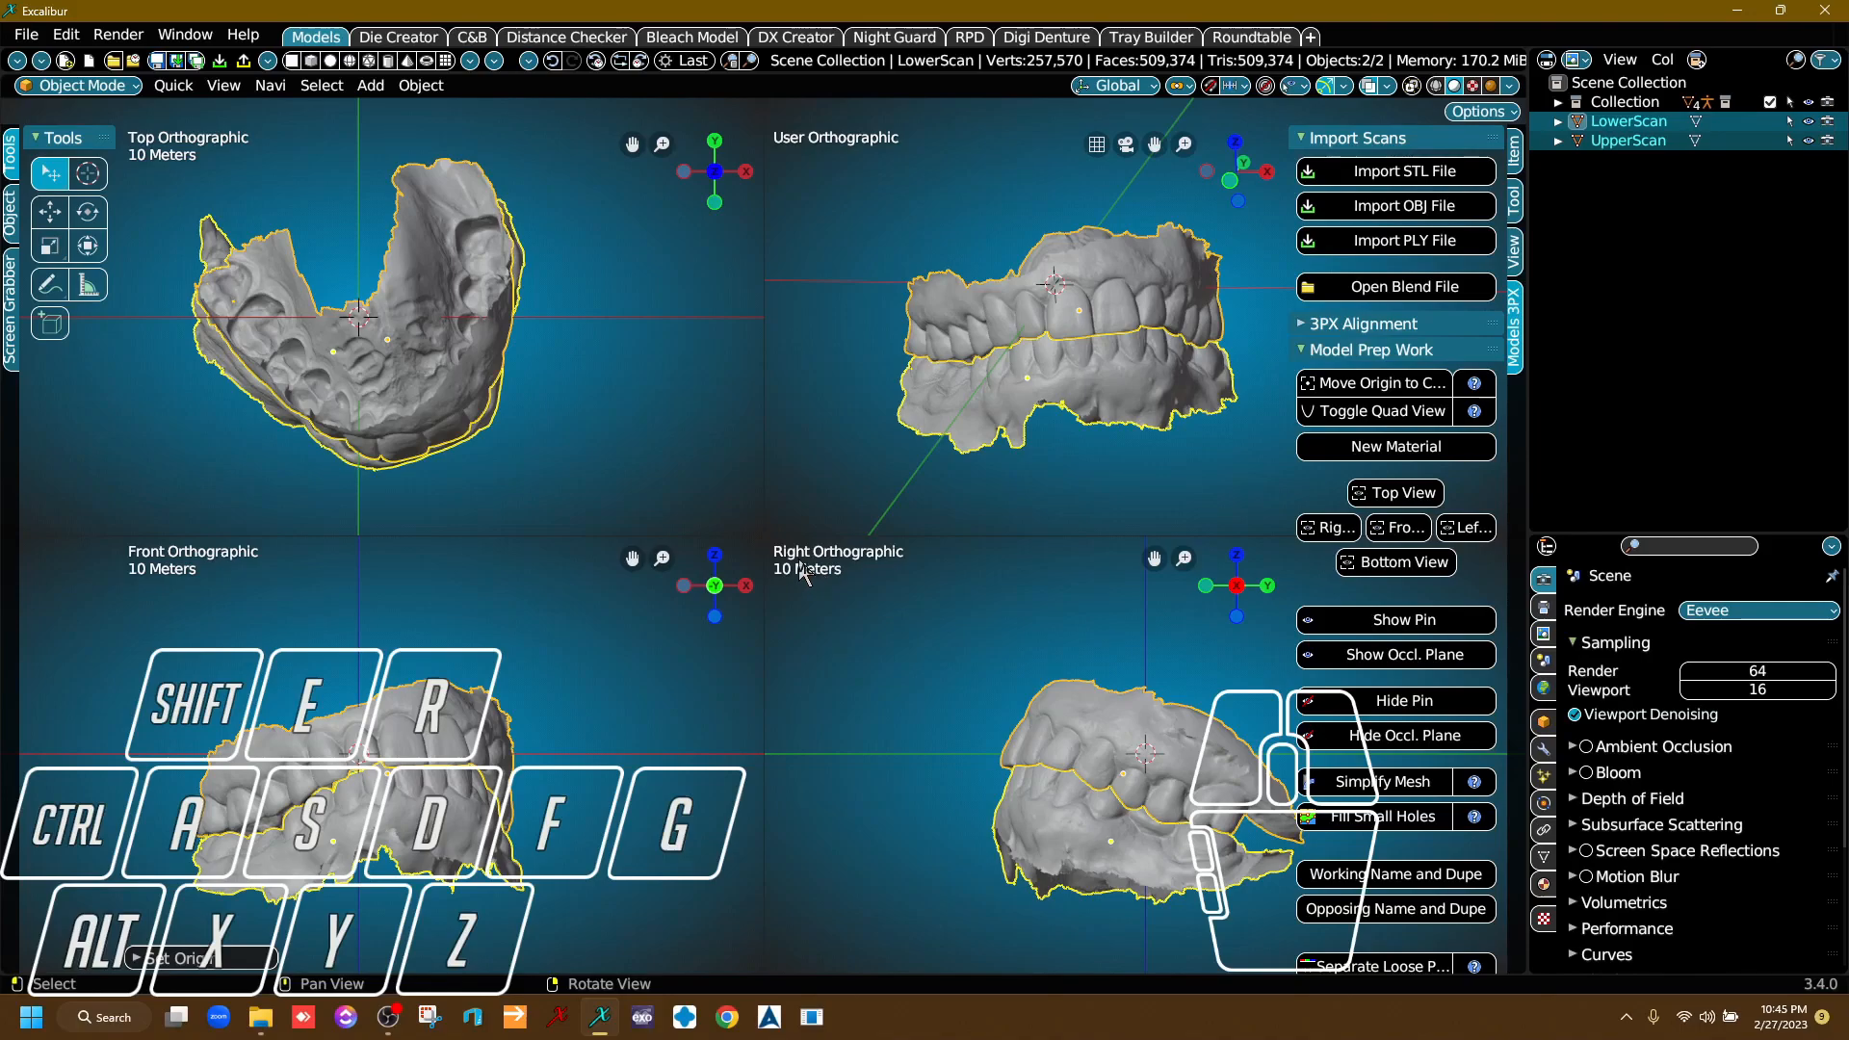
{"action": "mouse_move", "coordinate": [589, 509]}
{"action": "right_mouse_down"}
{"action": "mouse_move", "coordinate": [607, 374]}
{"action": "mouse_move", "coordinate": [558, 397]}
{"action": "right_mouse_up"}
{"action": "mouse_move", "coordinate": [472, 630]}
{"action": "right_mouse_down"}
{"action": "mouse_move", "coordinate": [412, 626]}
{"action": "mouse_move", "coordinate": [589, 687]}
{"action": "mouse_move", "coordinate": [596, 740]}
{"action": "right_mouse_up"}
{"action": "key", "text": "r"}
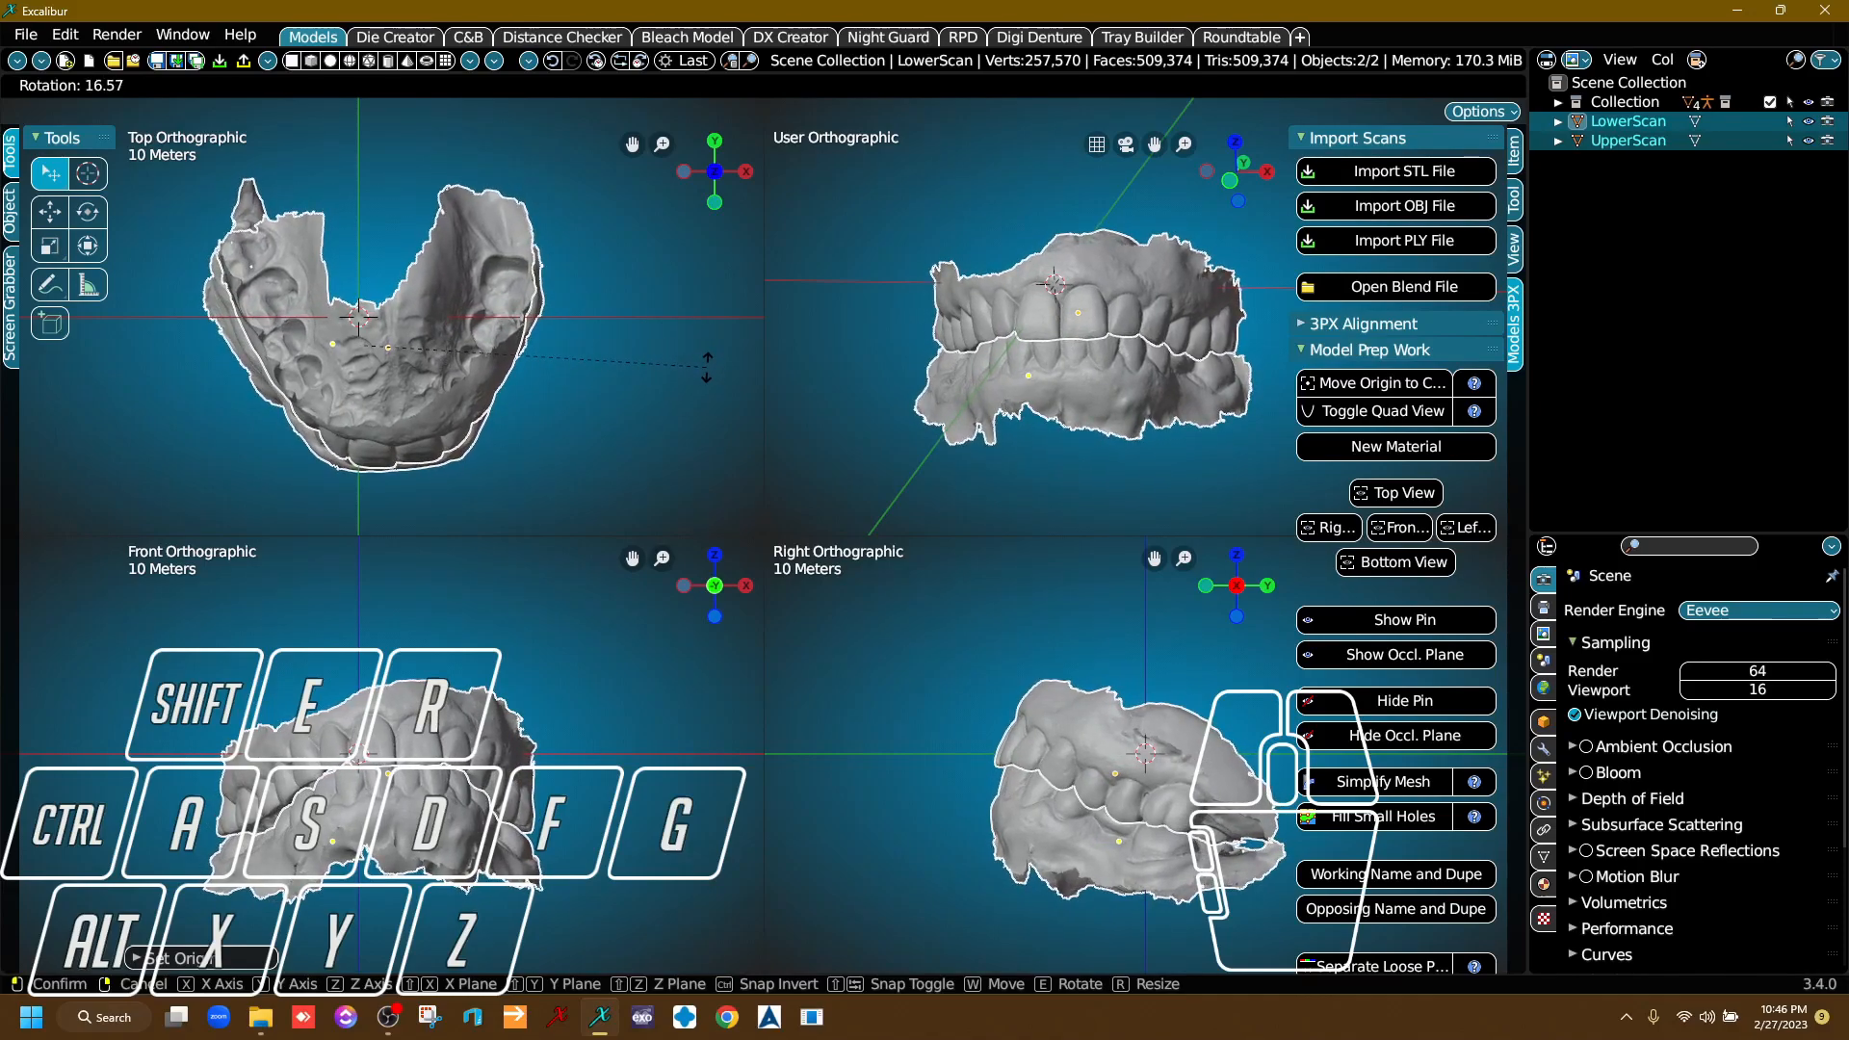
{"action": "left_click", "coordinate": [679, 386]}
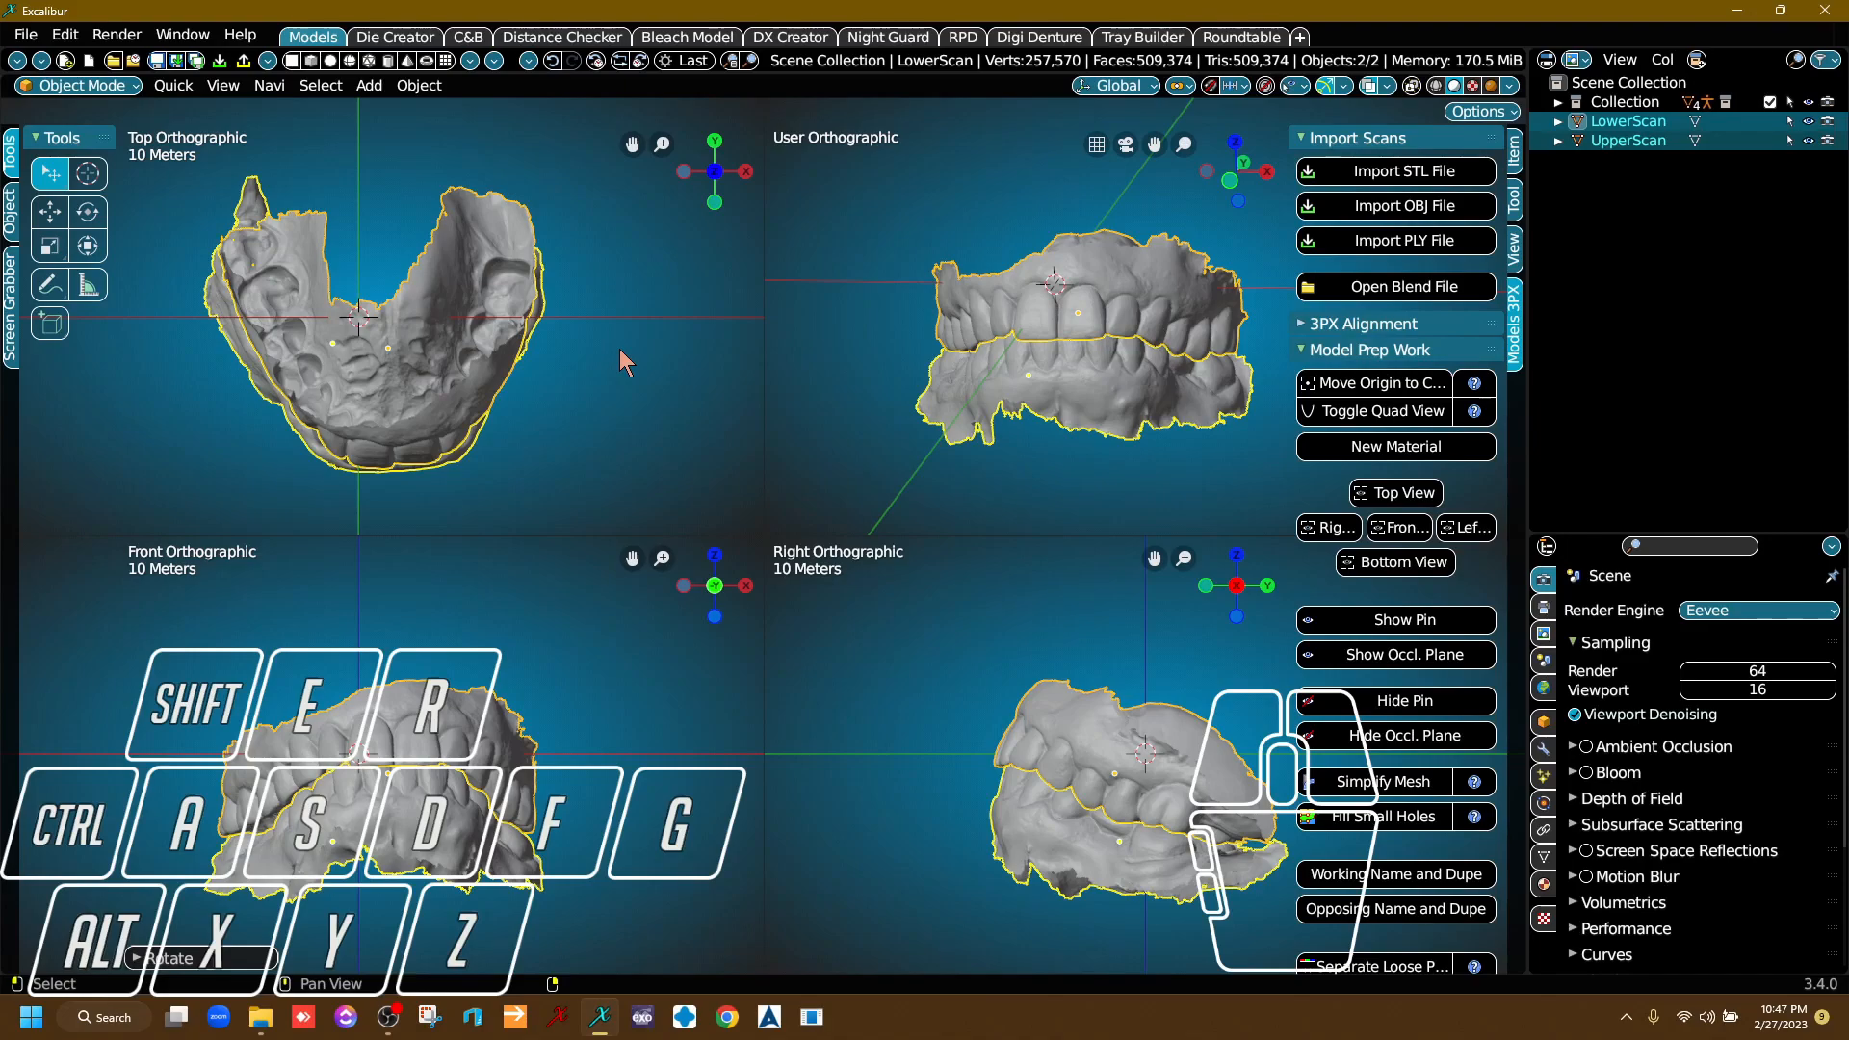
{"action": "key", "text": "g"}
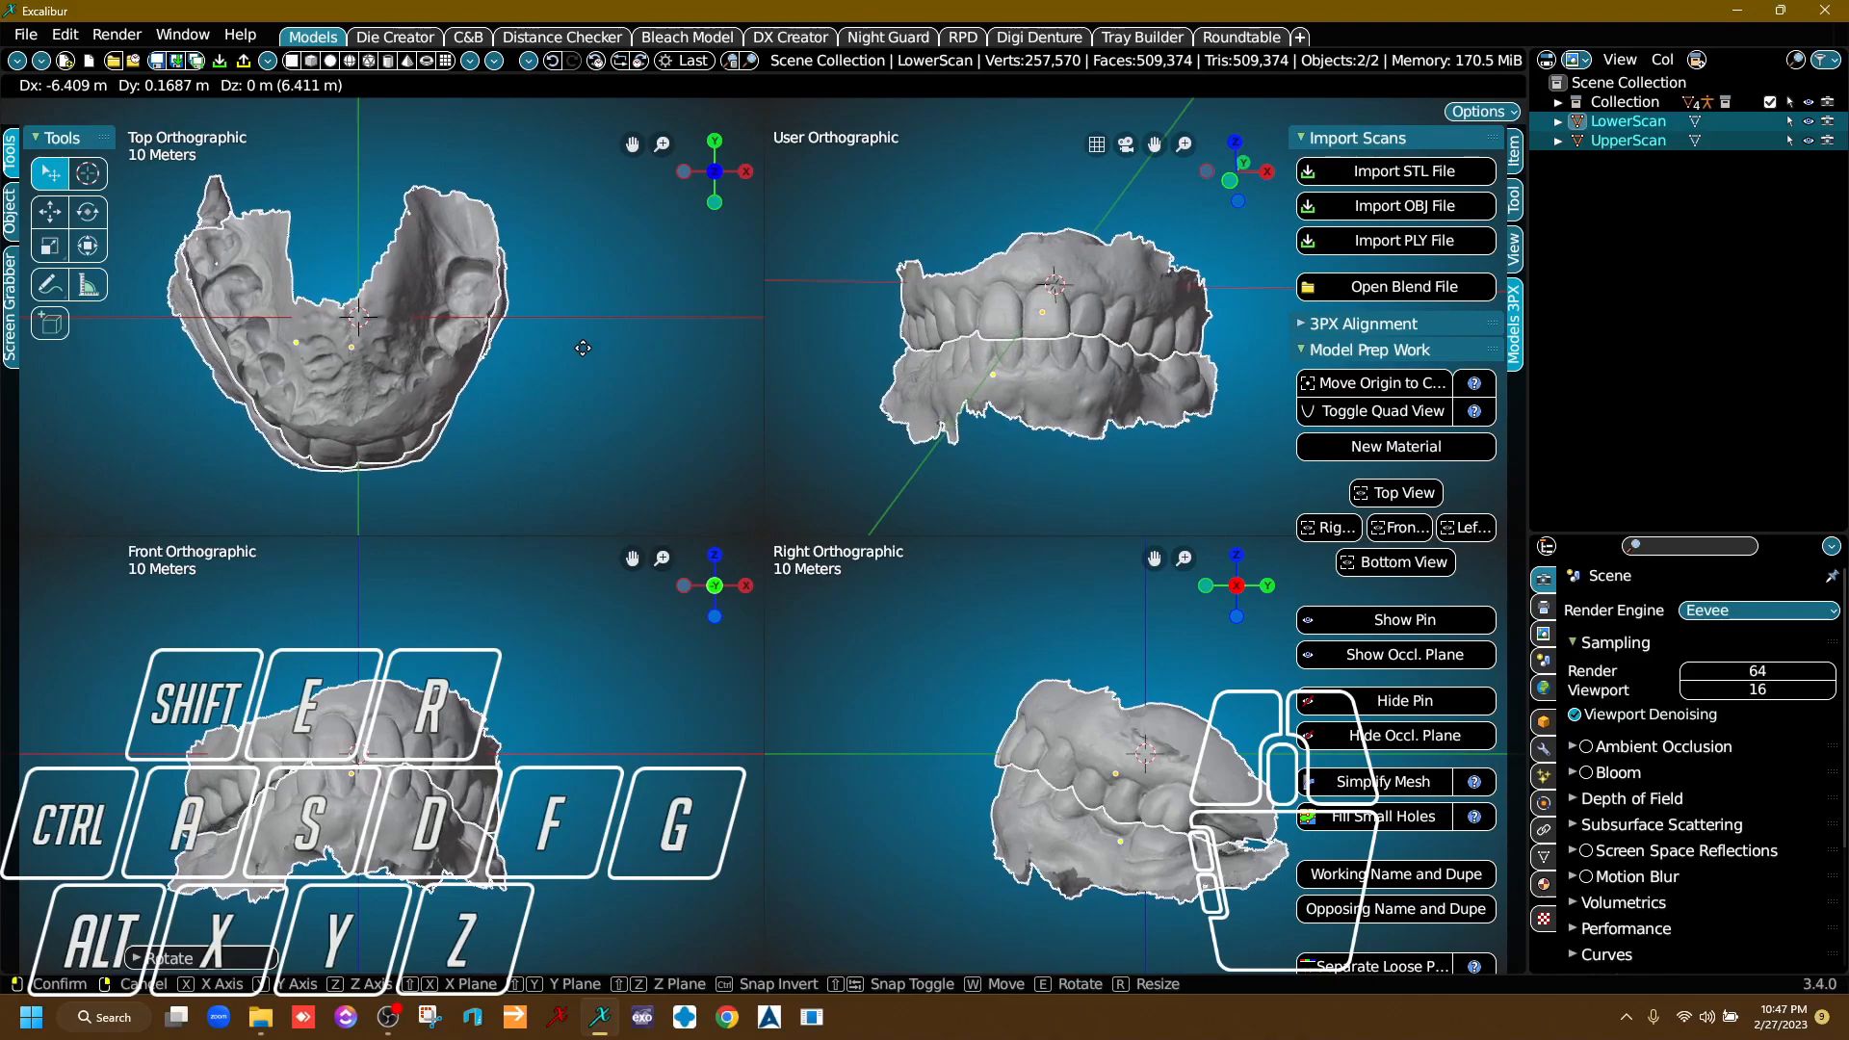
{"action": "left_click", "coordinate": [583, 347]}
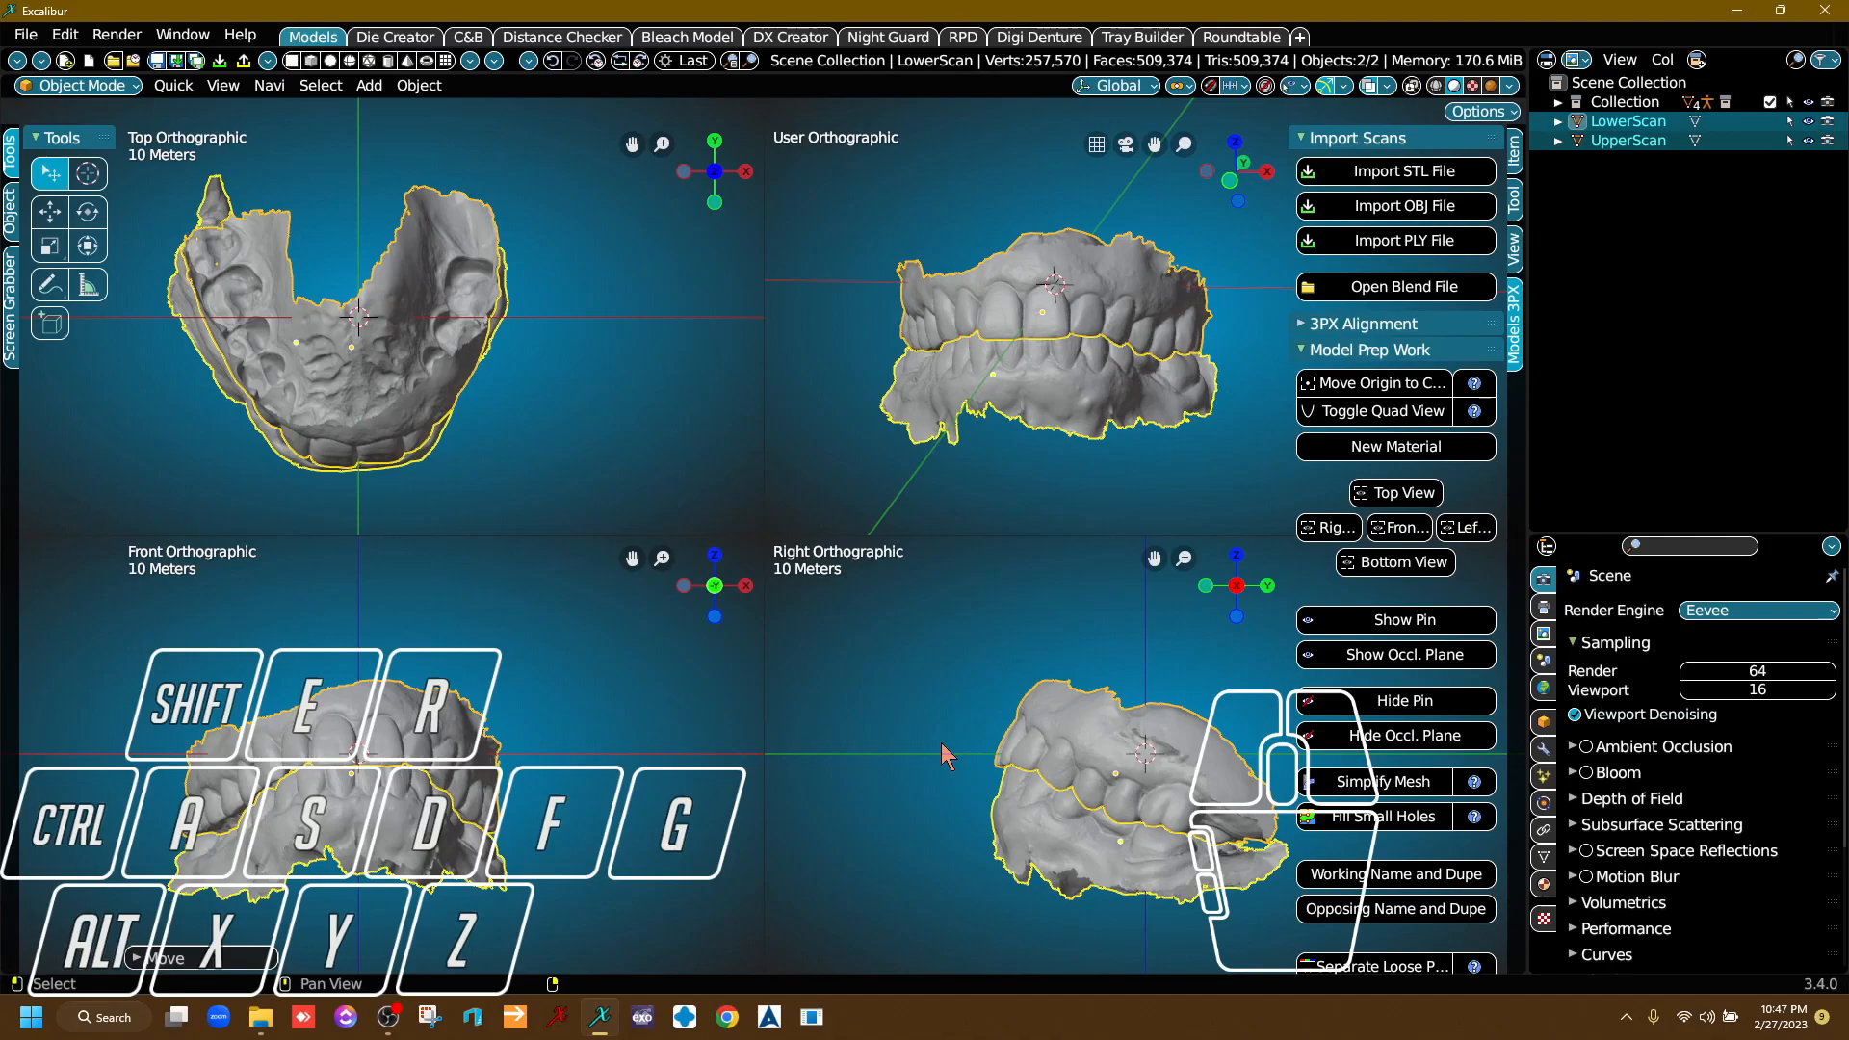
Rotate both scans about -19° in the right view to level the bite, and raise them about 7.8 m to the horizontal axis.
{"action": "key", "text": "r"}
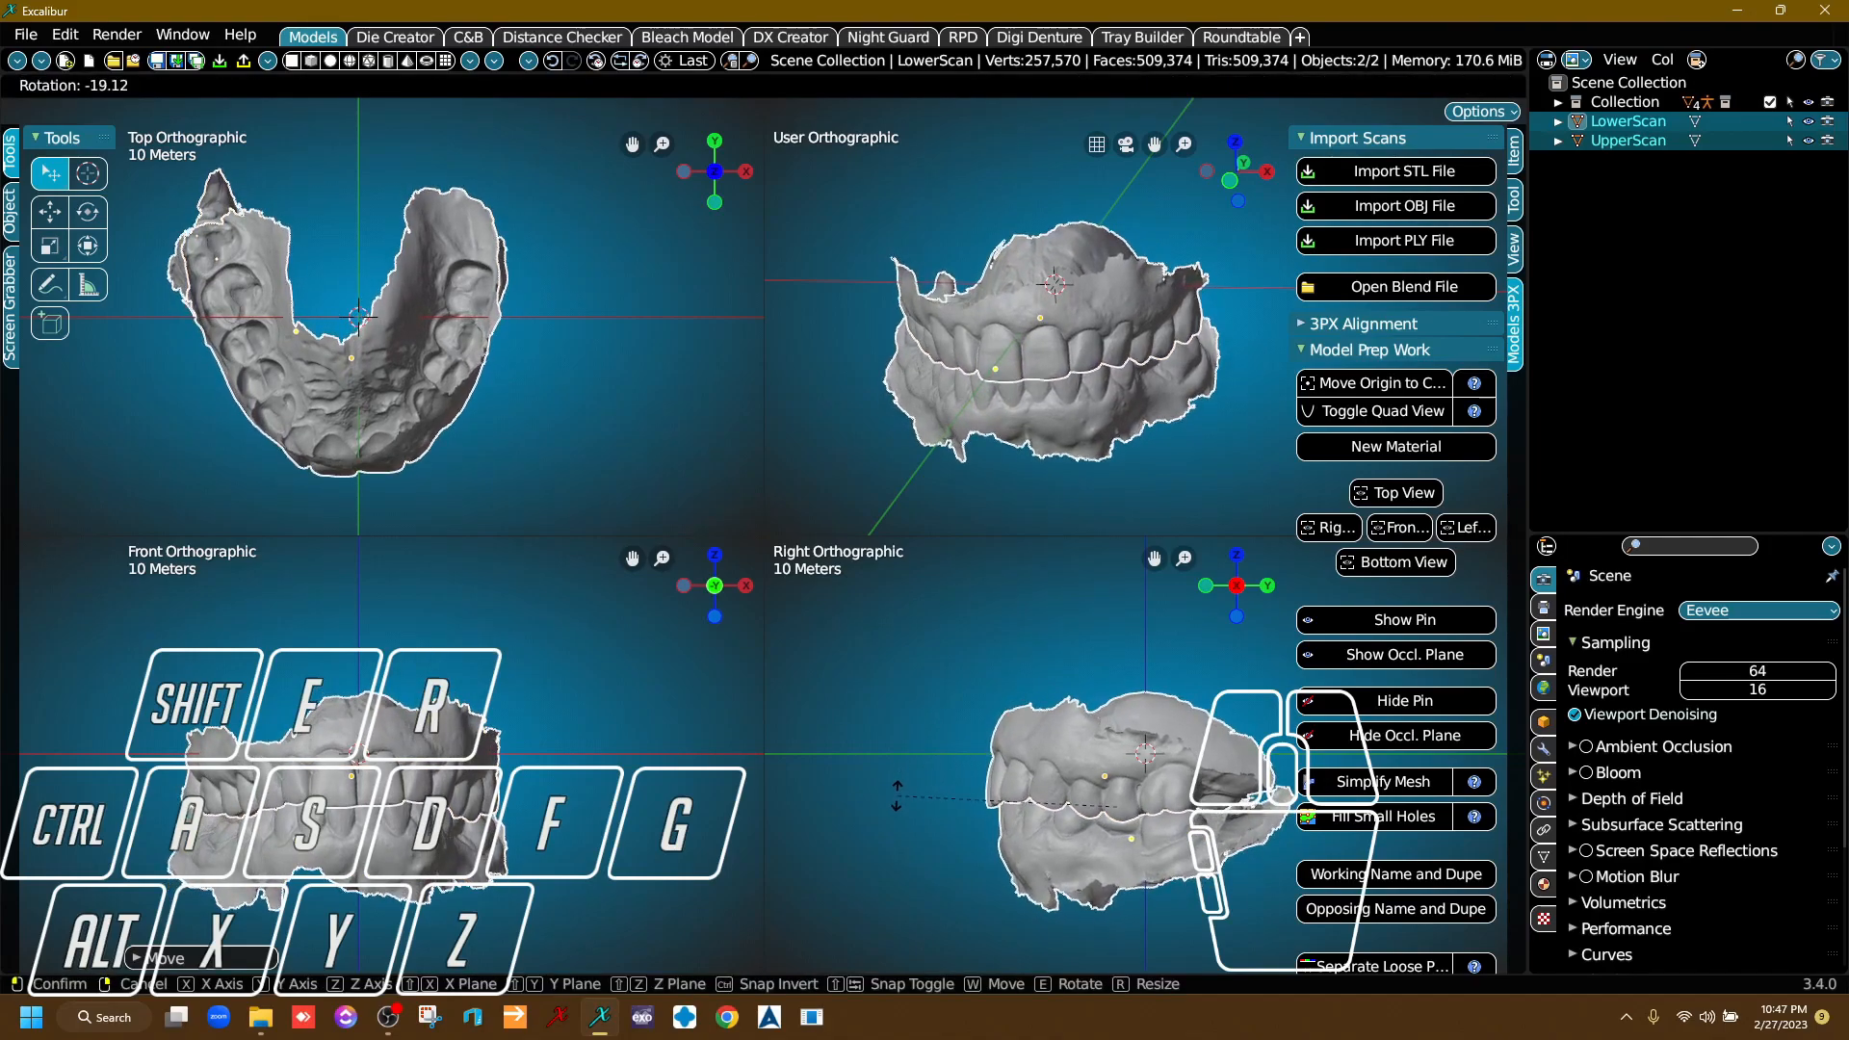
{"action": "left_click", "coordinate": [892, 801]}
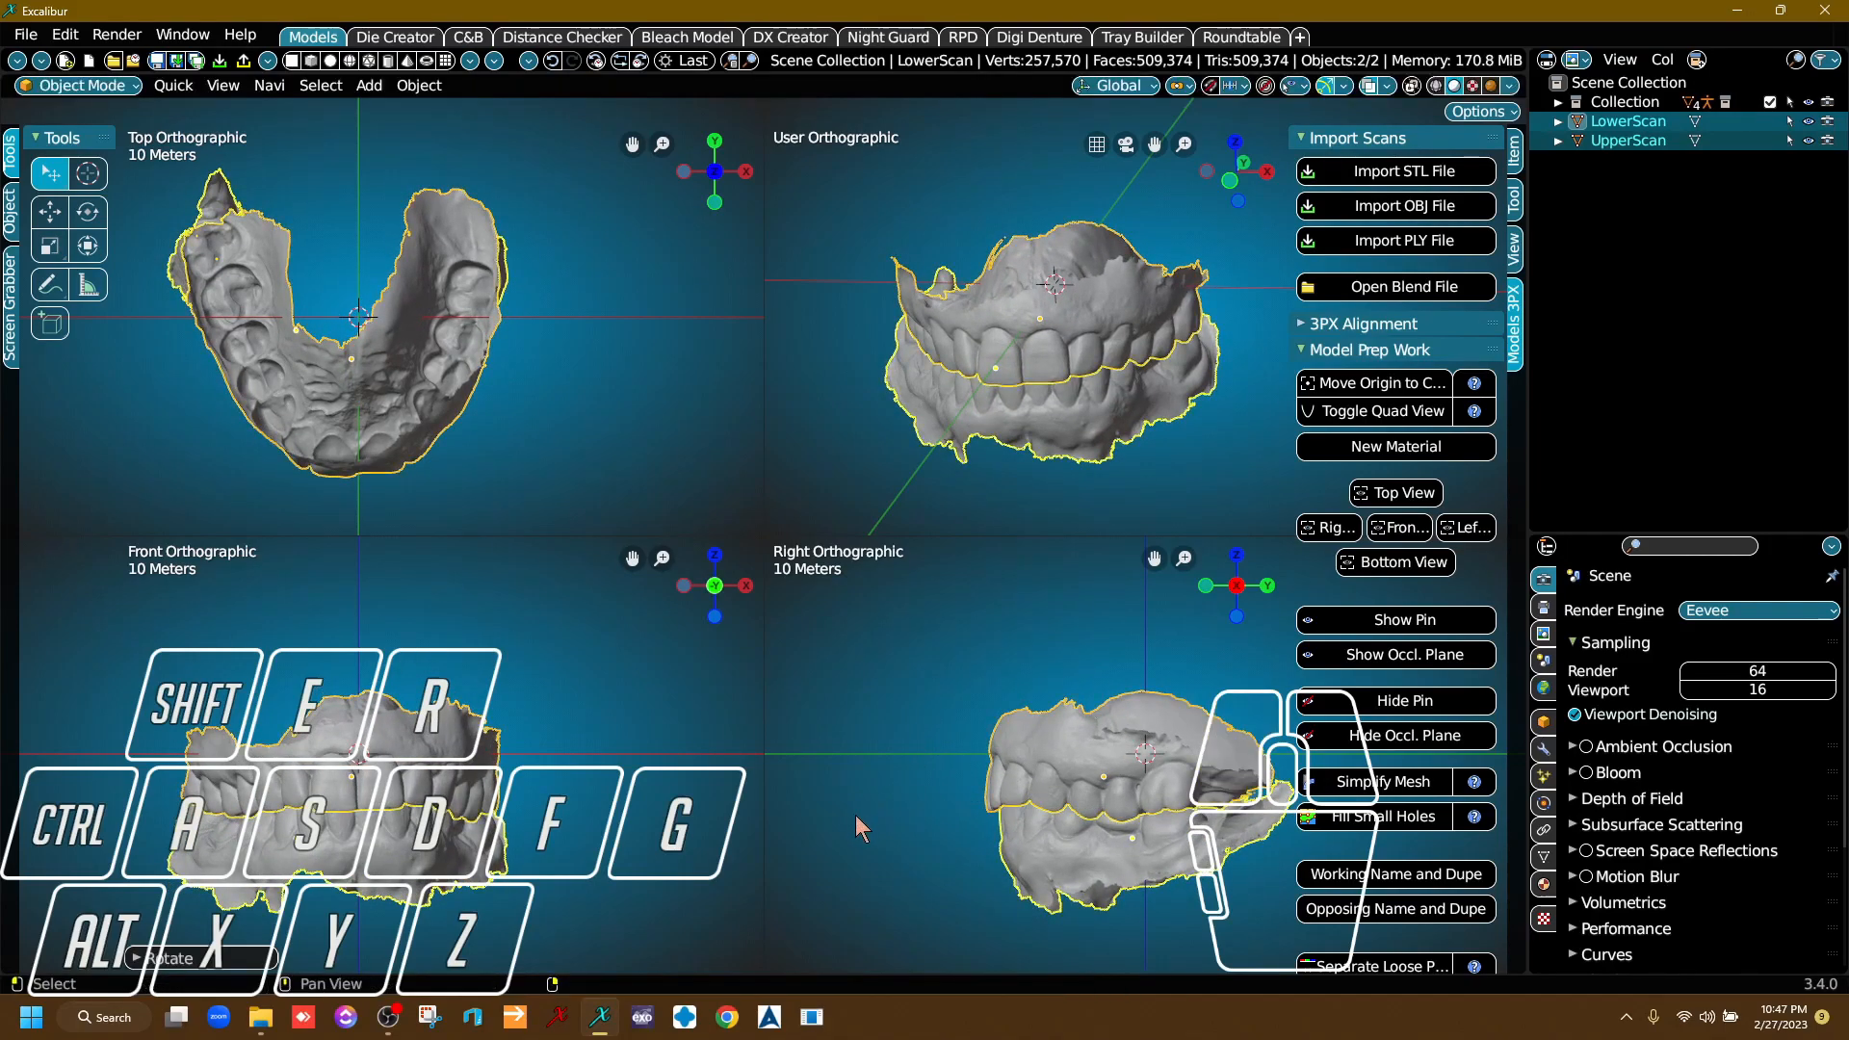
{"action": "key", "text": "g"}
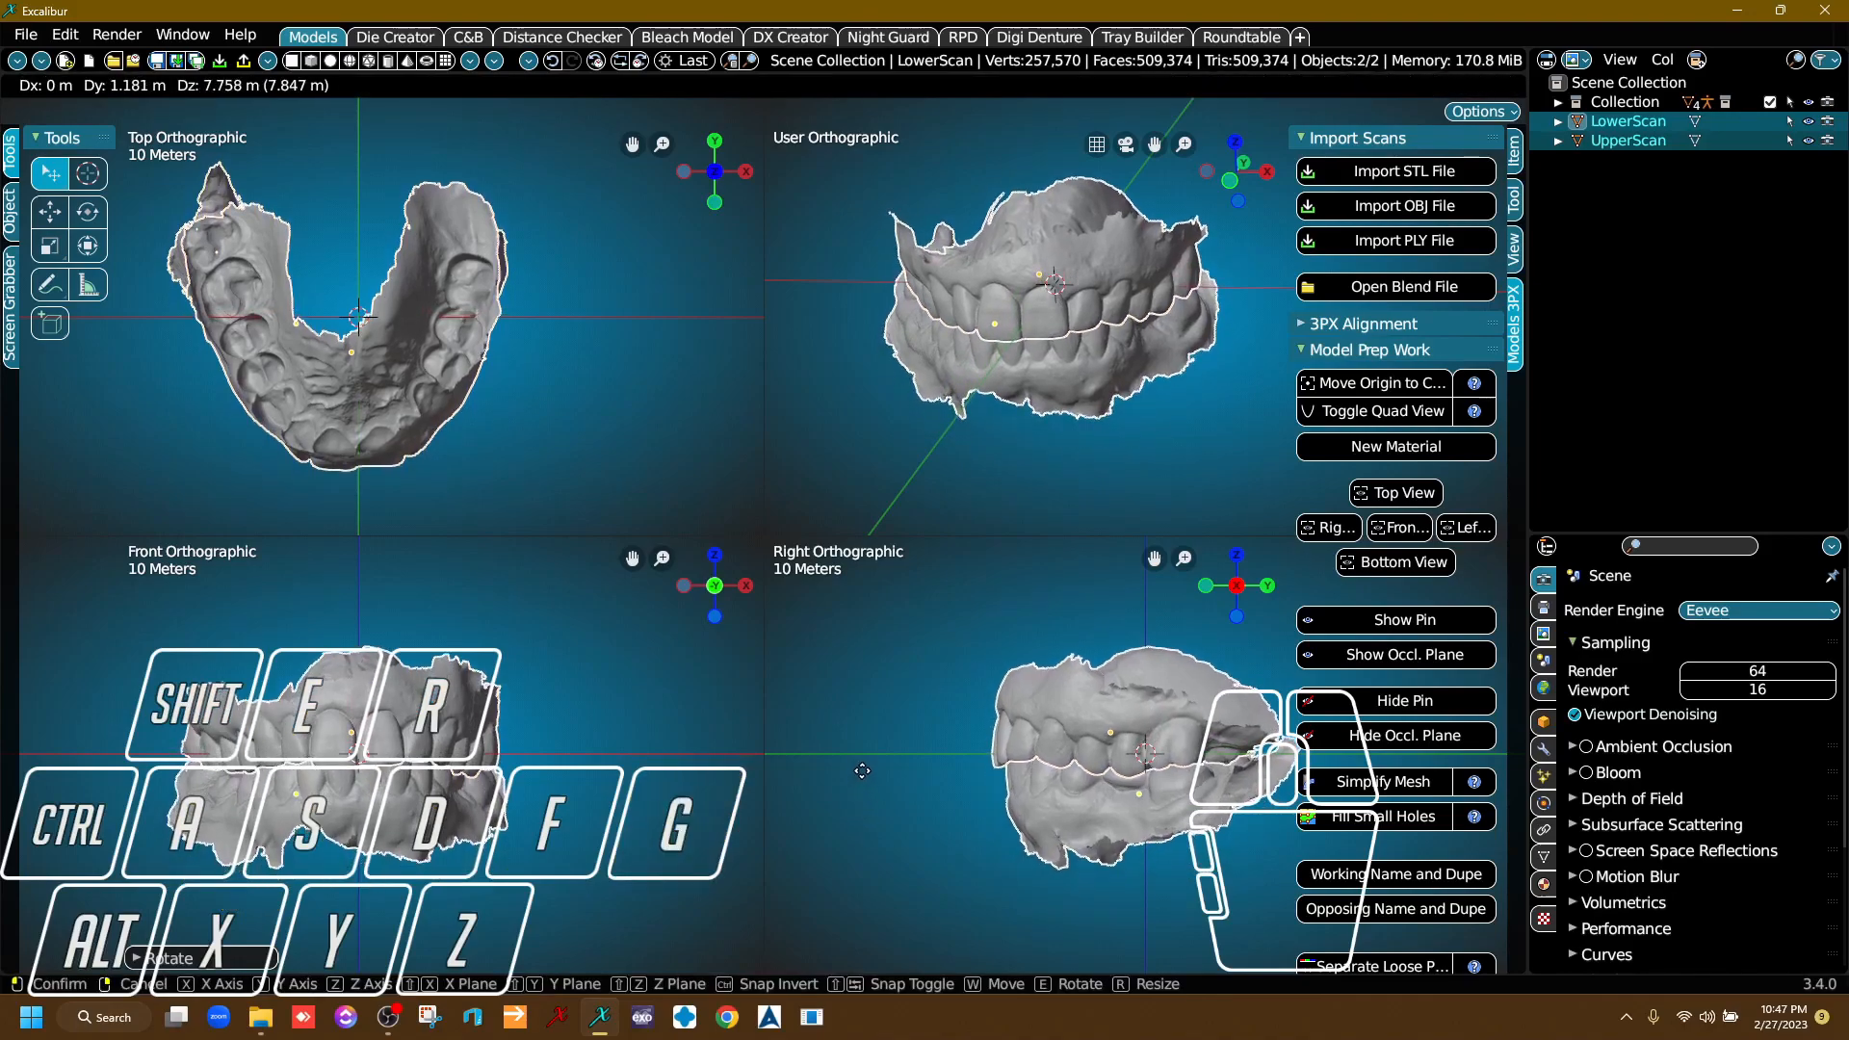
{"action": "left_click", "coordinate": [862, 772]}
{"action": "key", "text": "r"}
{"action": "left_click", "coordinate": [864, 782]}
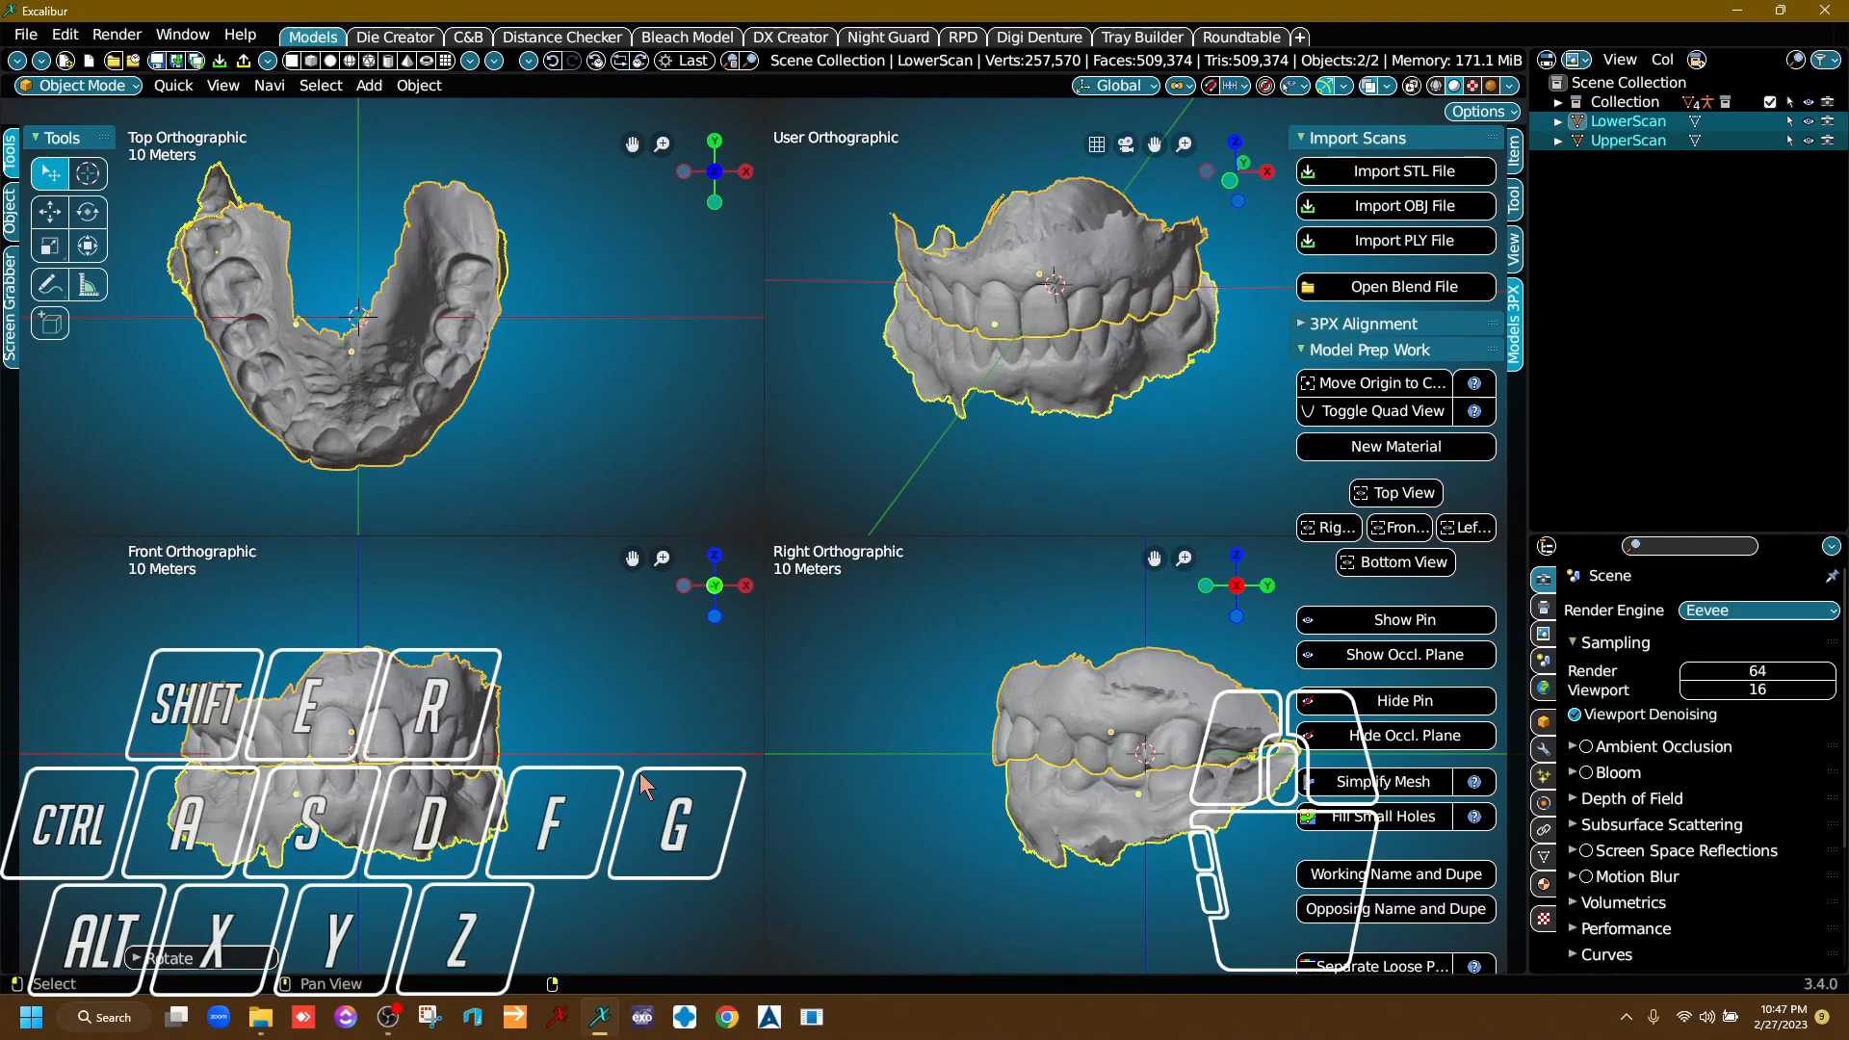
In the front view, tilt both scans about 25° and rotate them back about -24° to level the bite plane.
{"action": "key", "text": "r"}
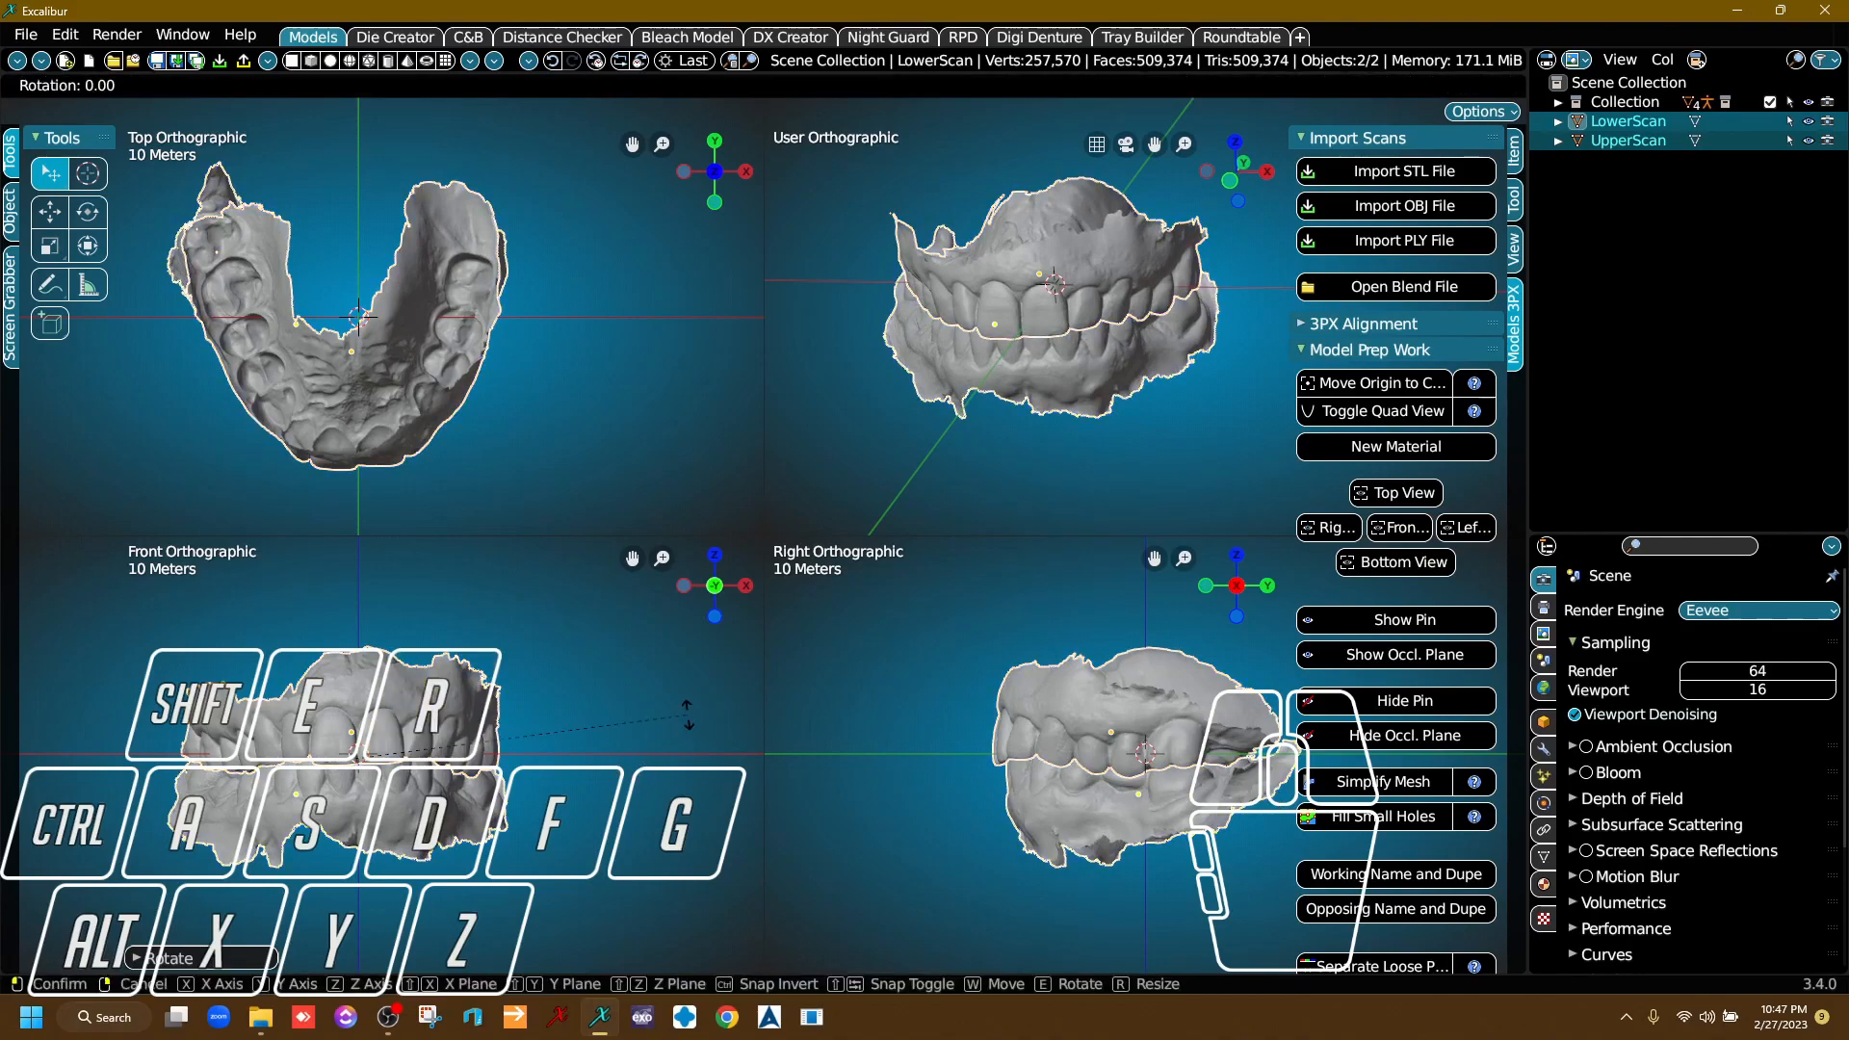
{"action": "left_click", "coordinate": [687, 723]}
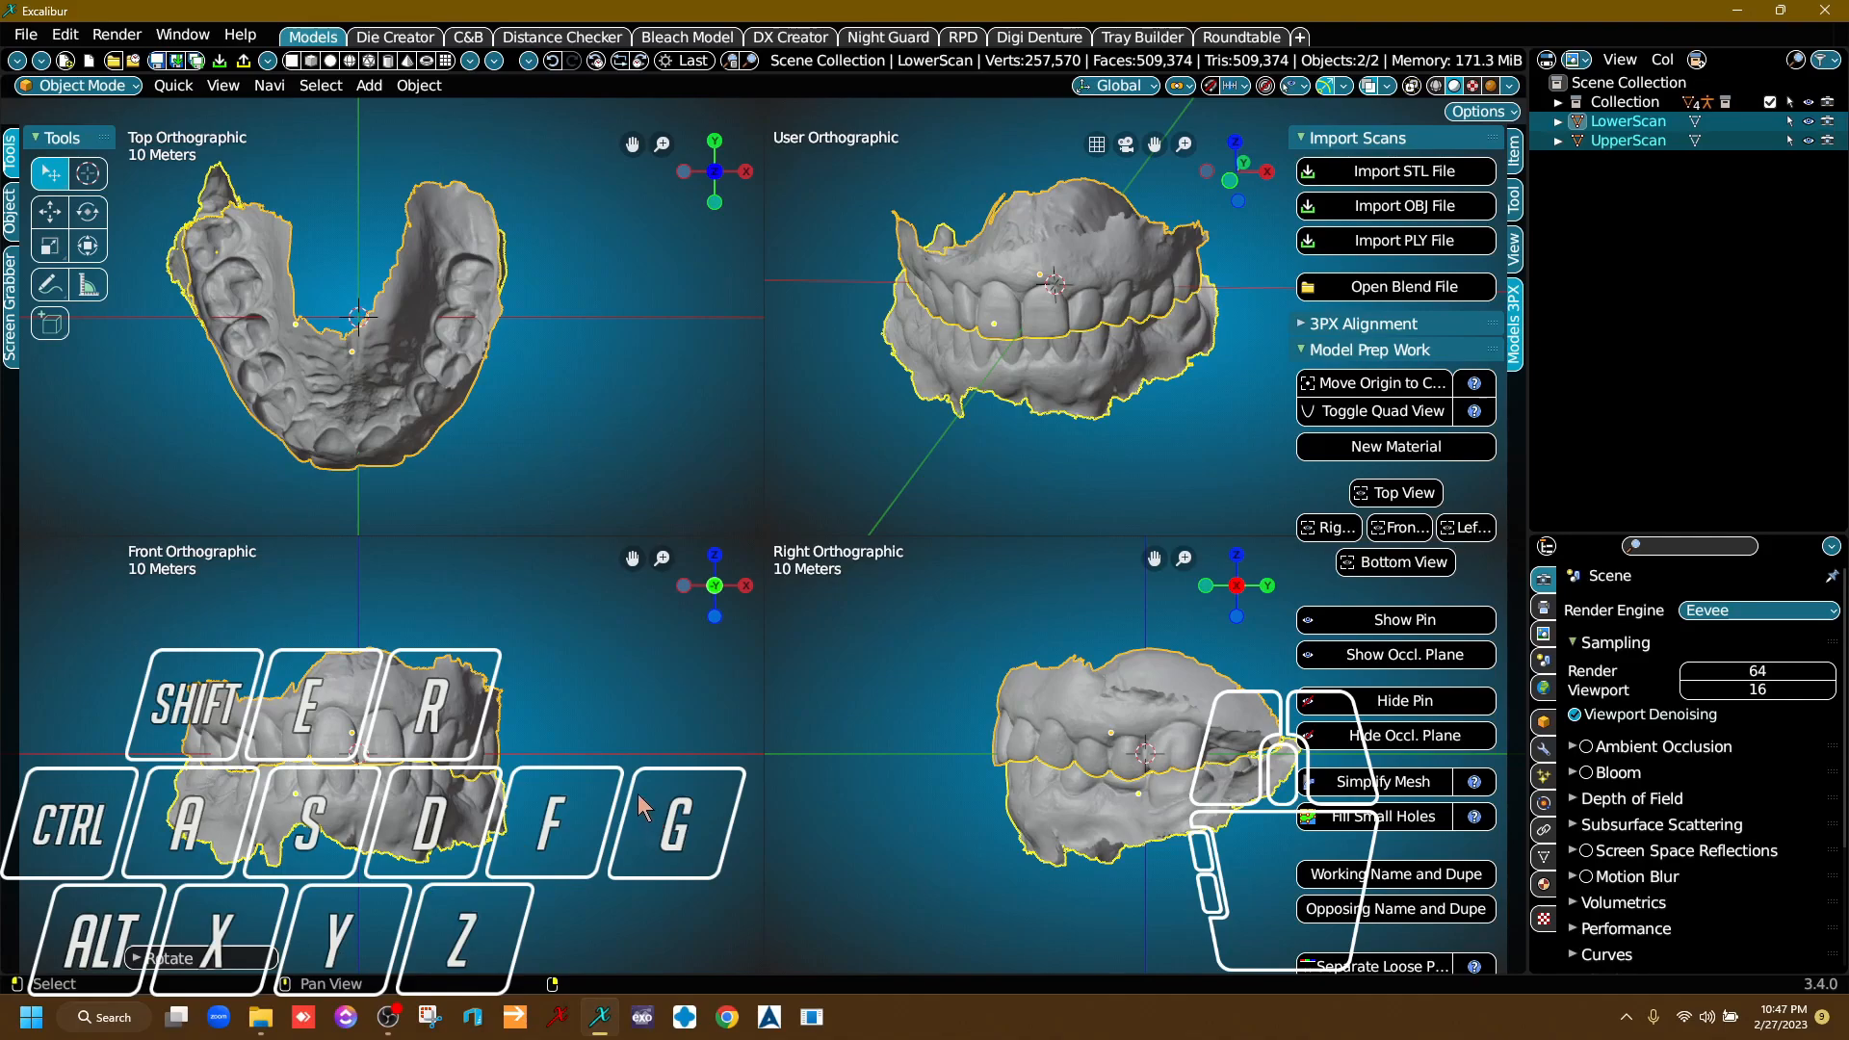
{"action": "key", "text": "r"}
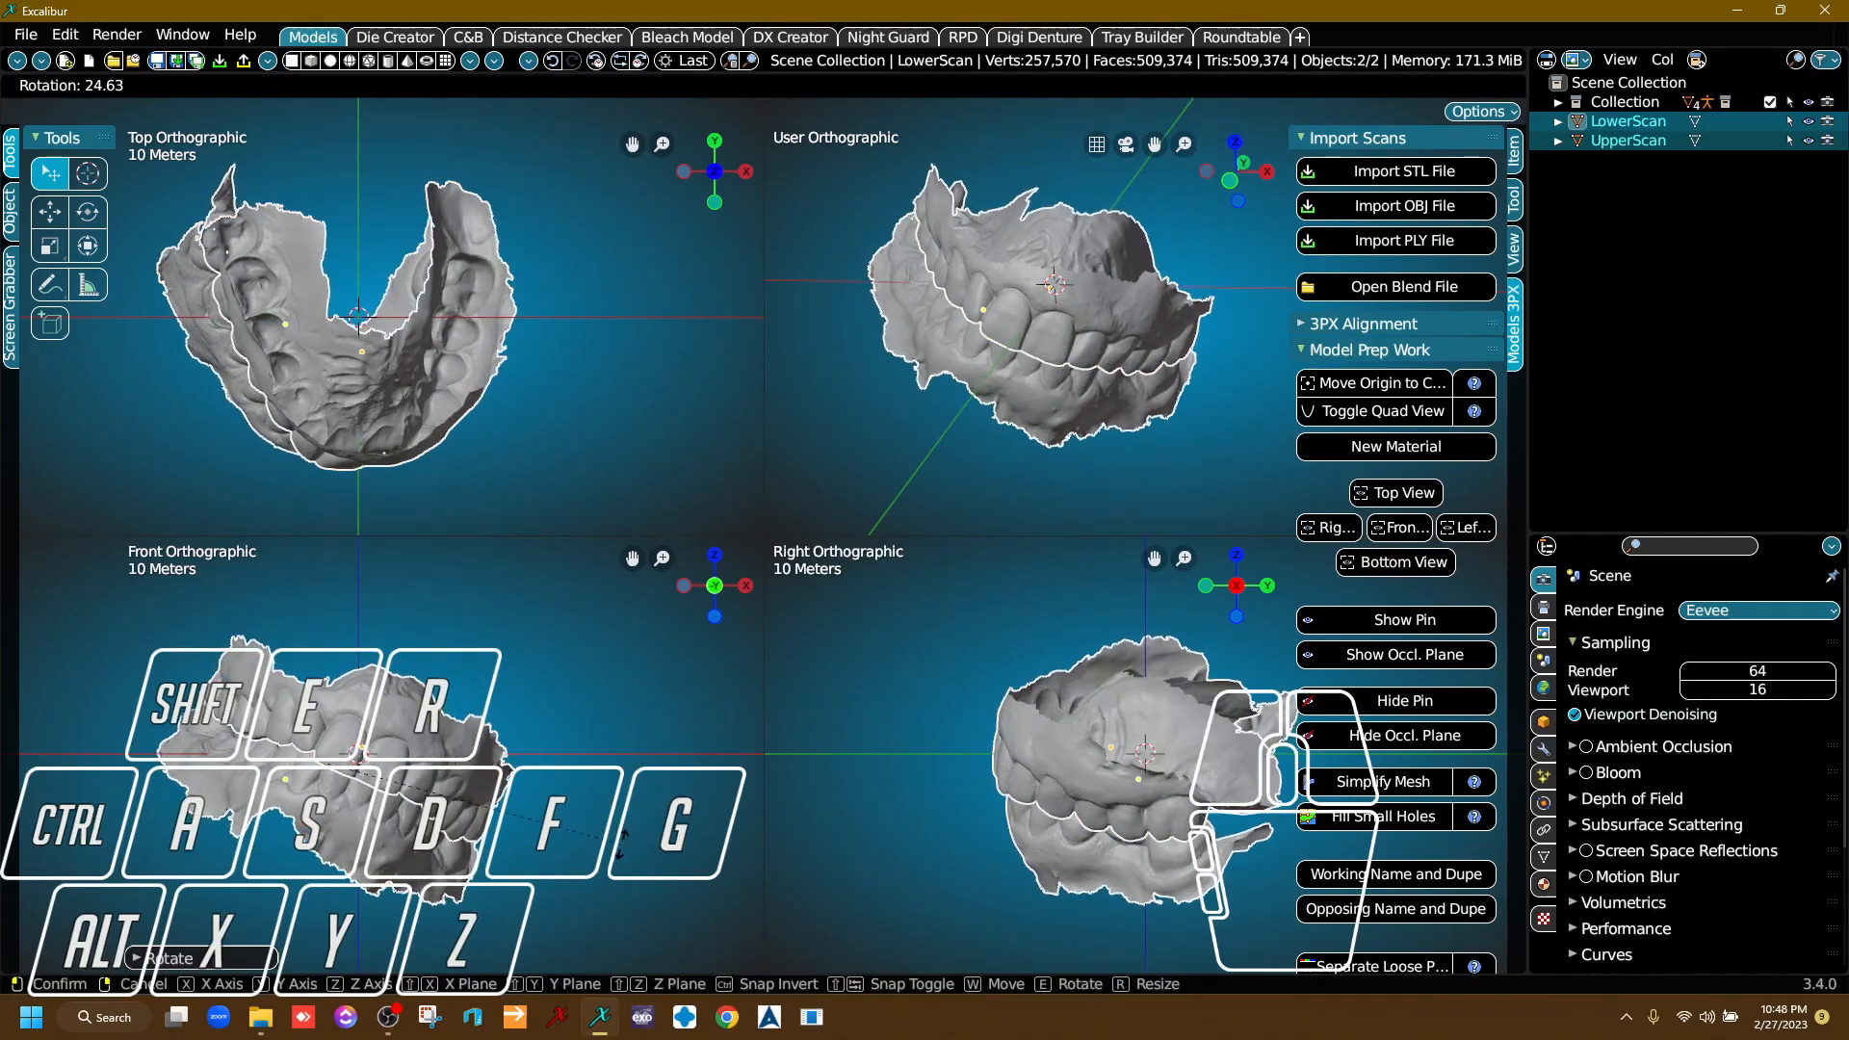
{"action": "left_click", "coordinate": [482, 766]}
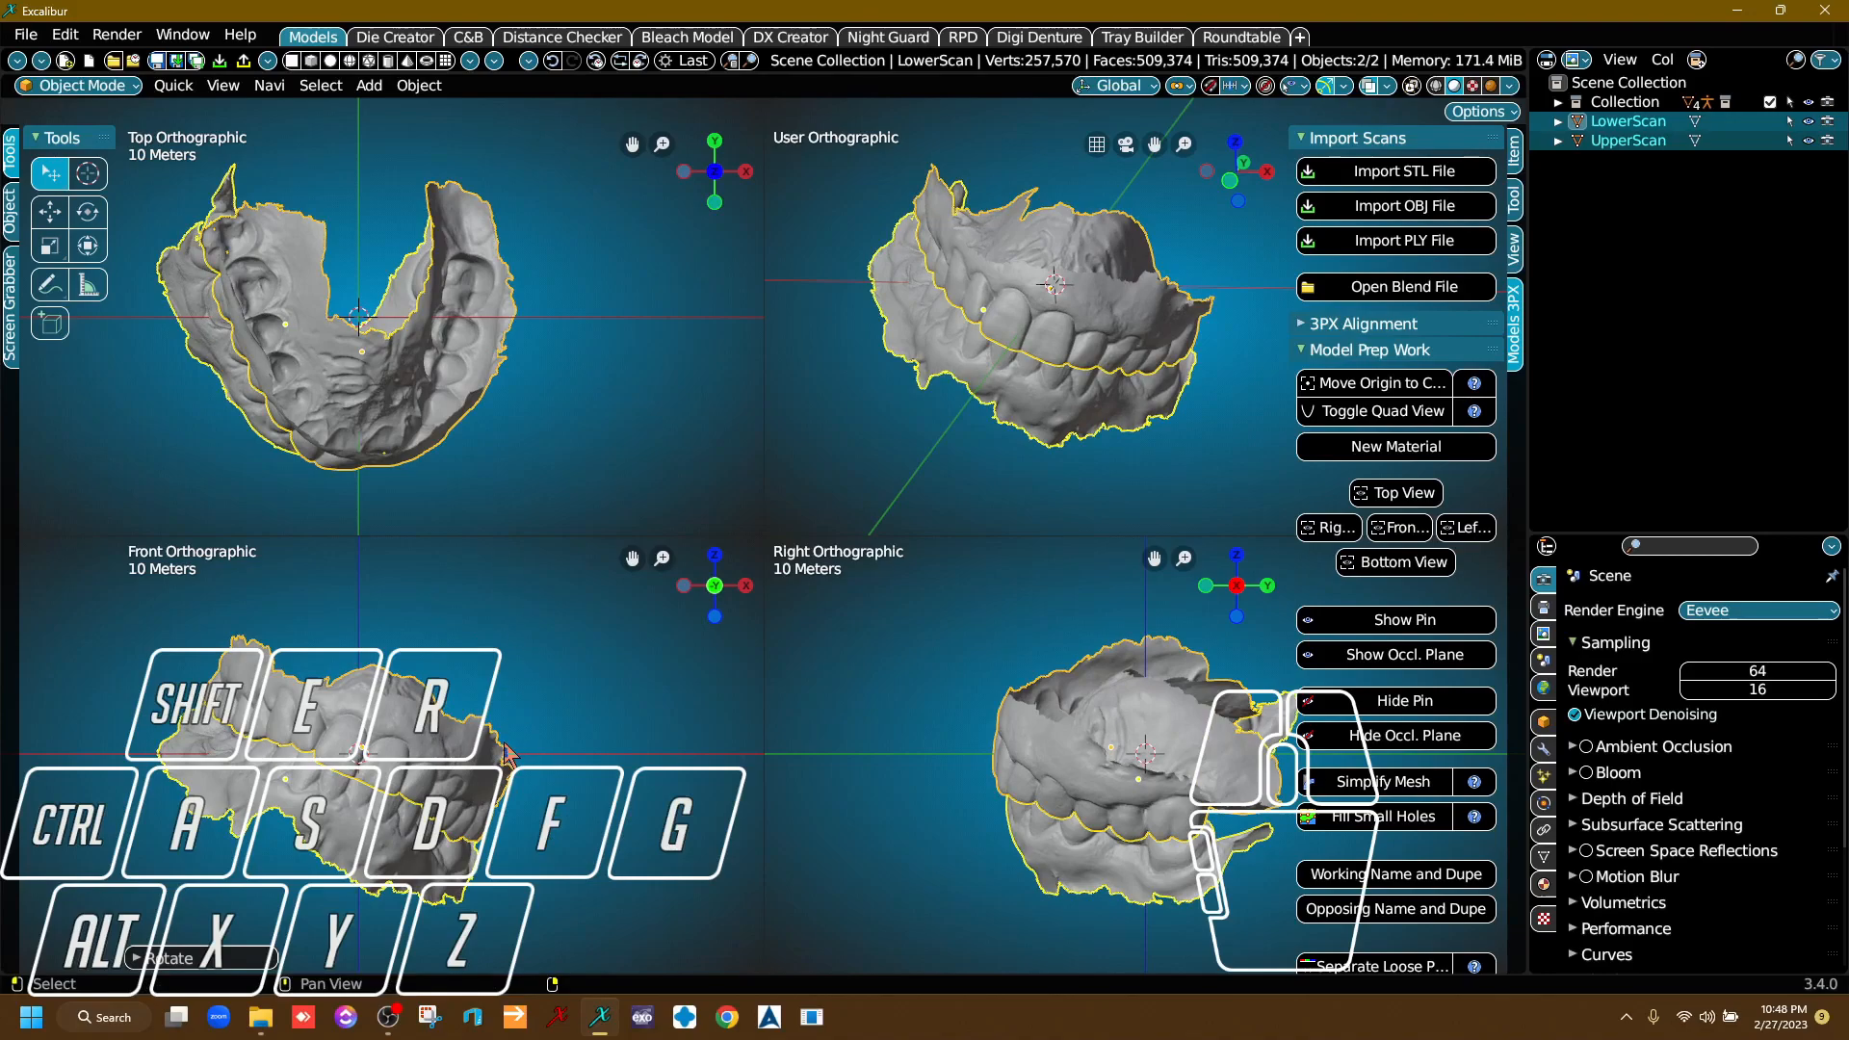
{"action": "key", "text": "r"}
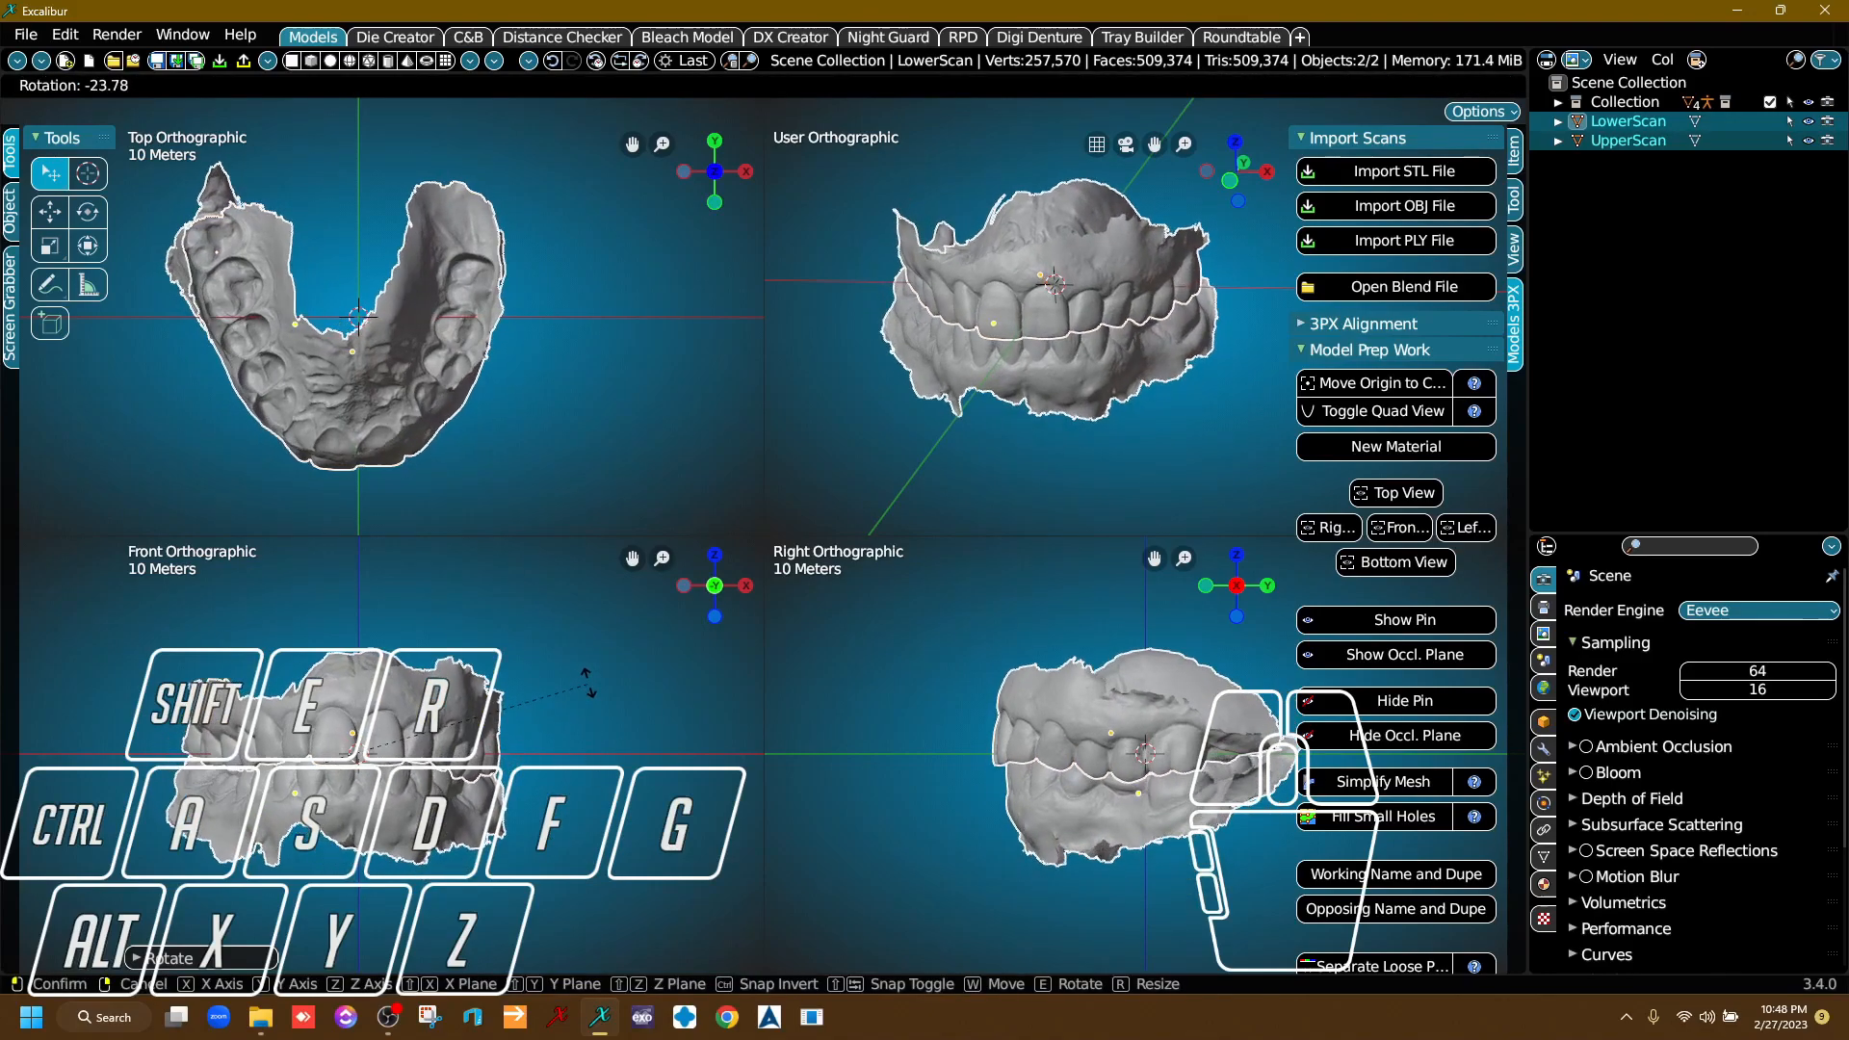
{"action": "left_click", "coordinate": [589, 682]}
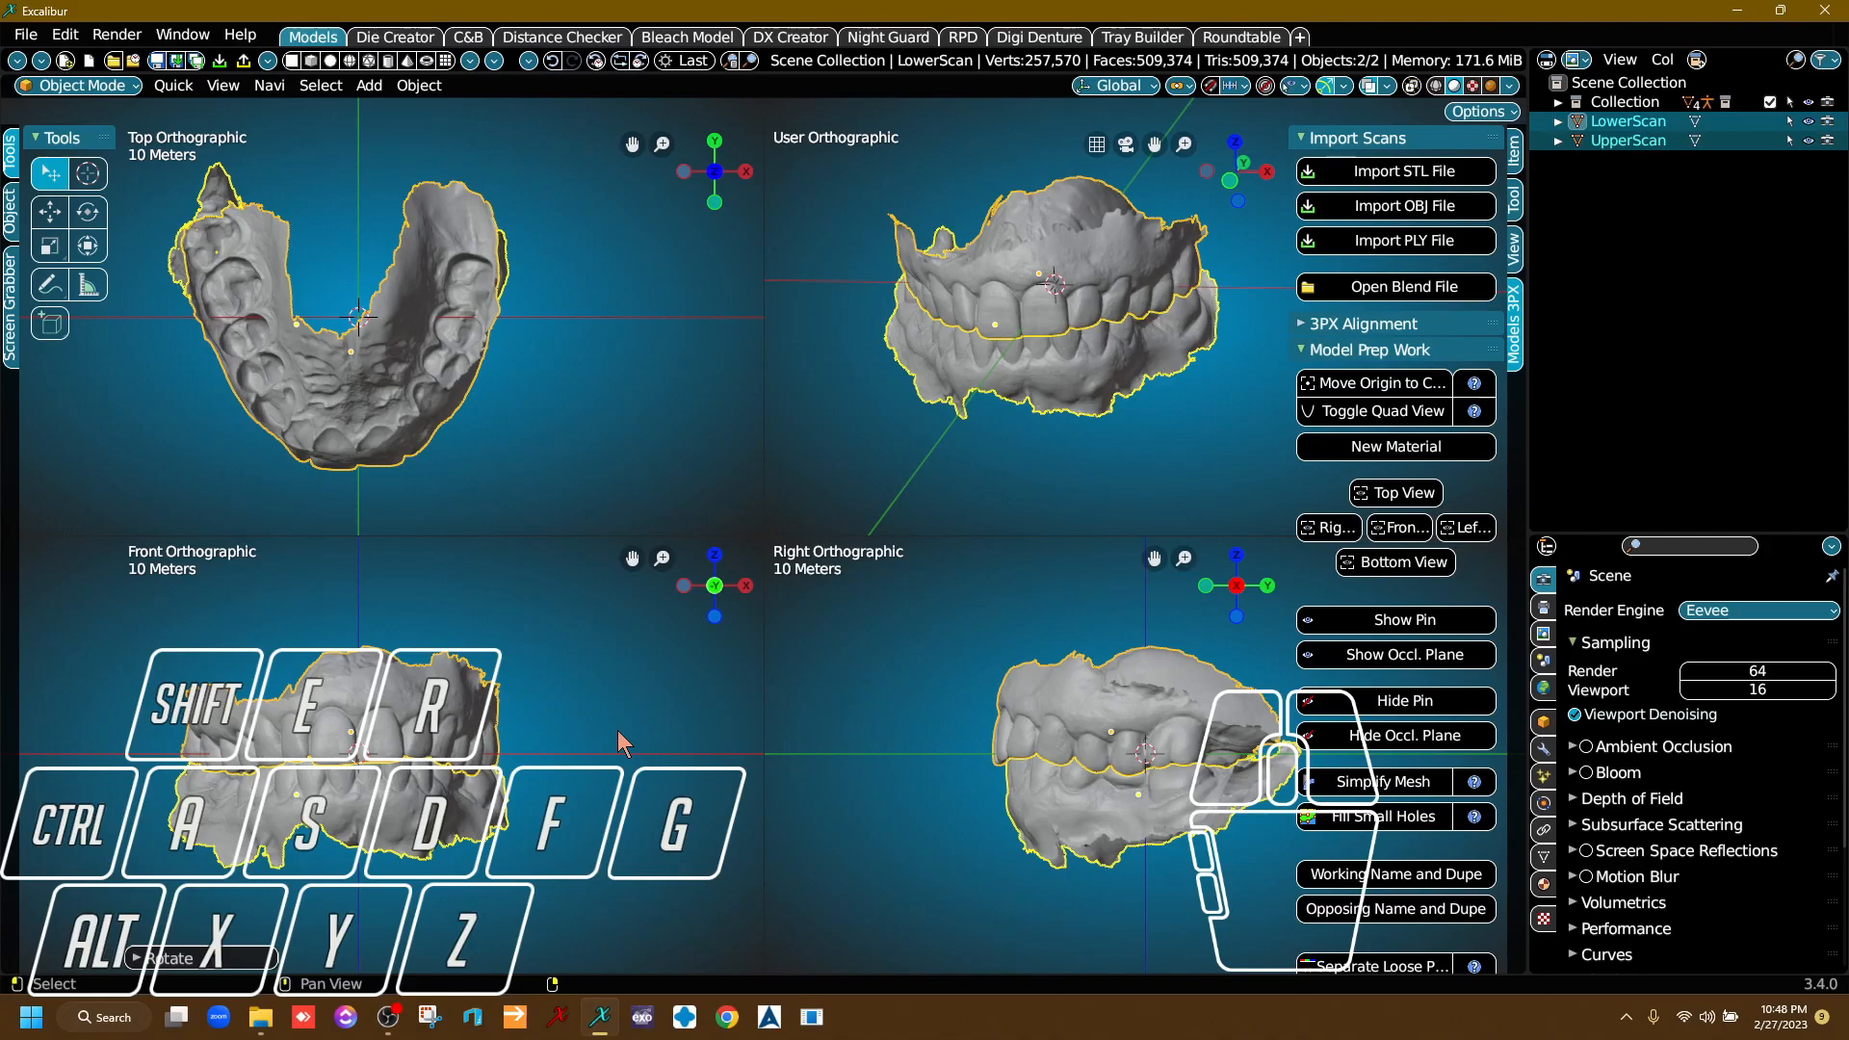
Undo the last two rotations of the scans and redo them.
{"action": "key", "text": "ctrl+z"}
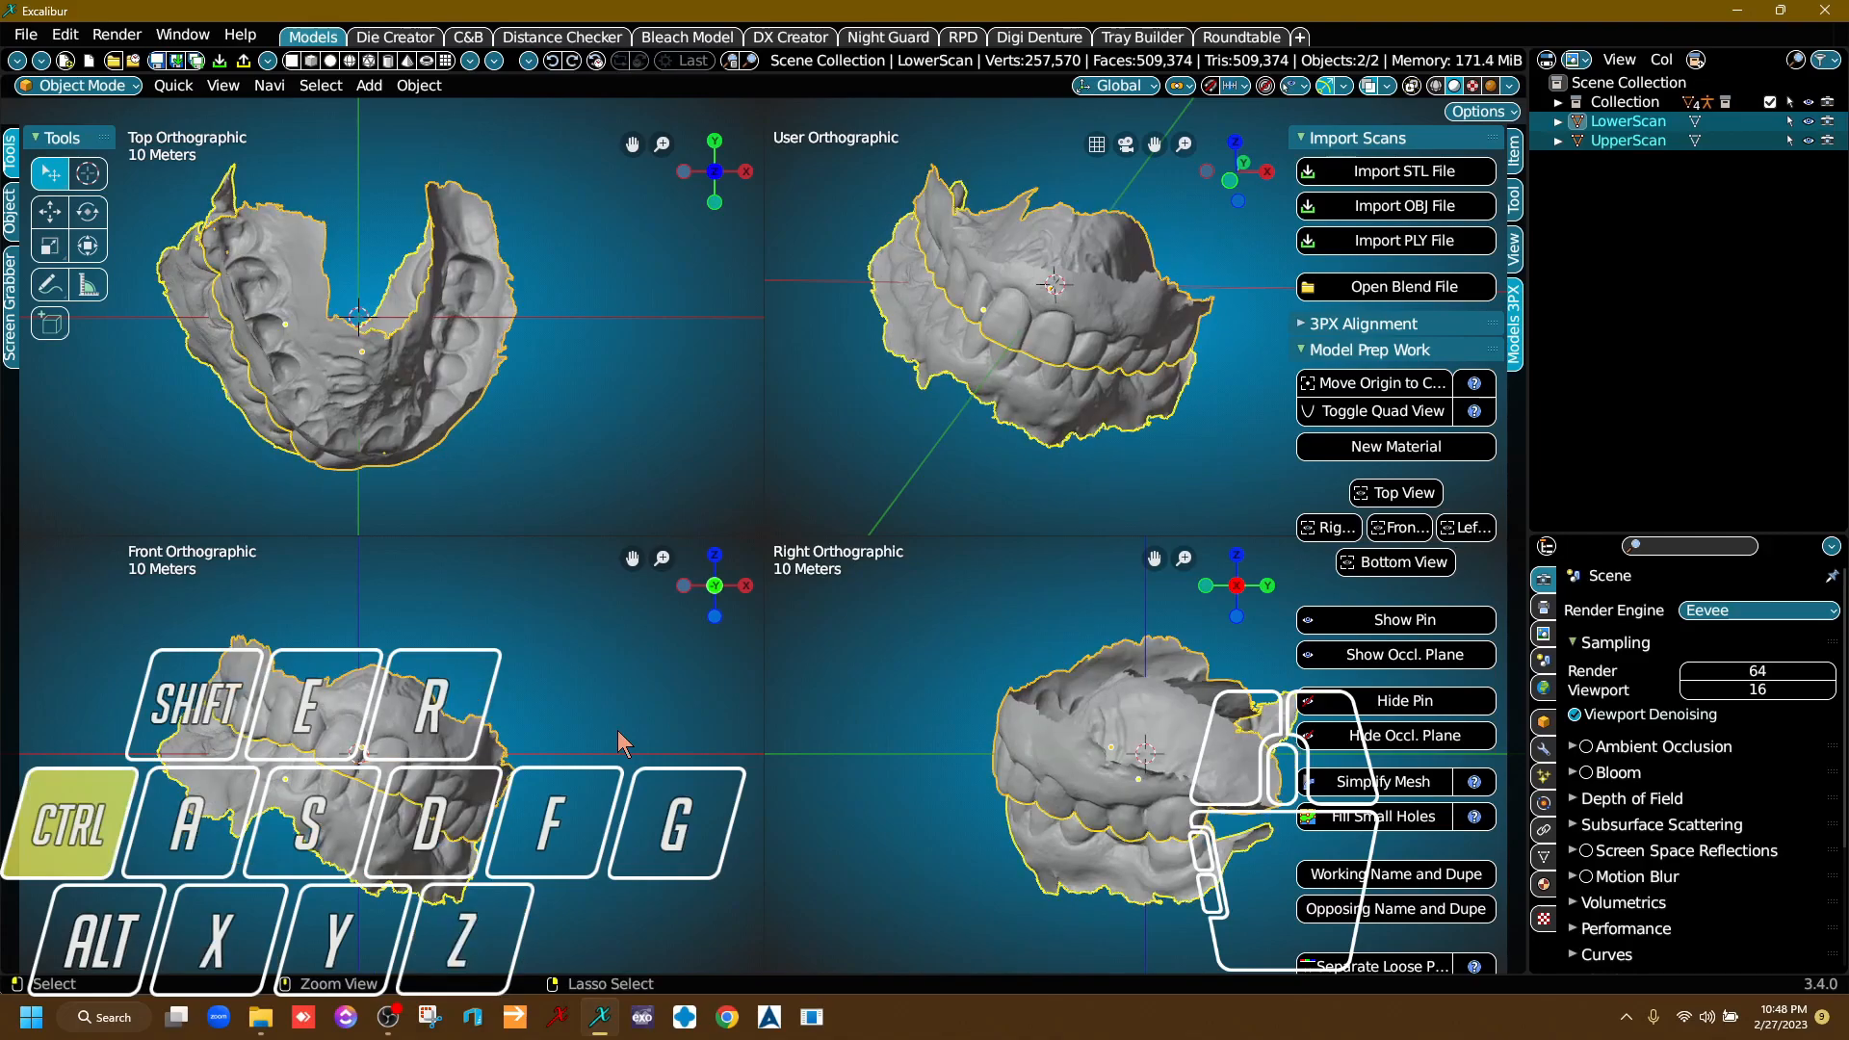
{"action": "key", "text": "ctrl+z"}
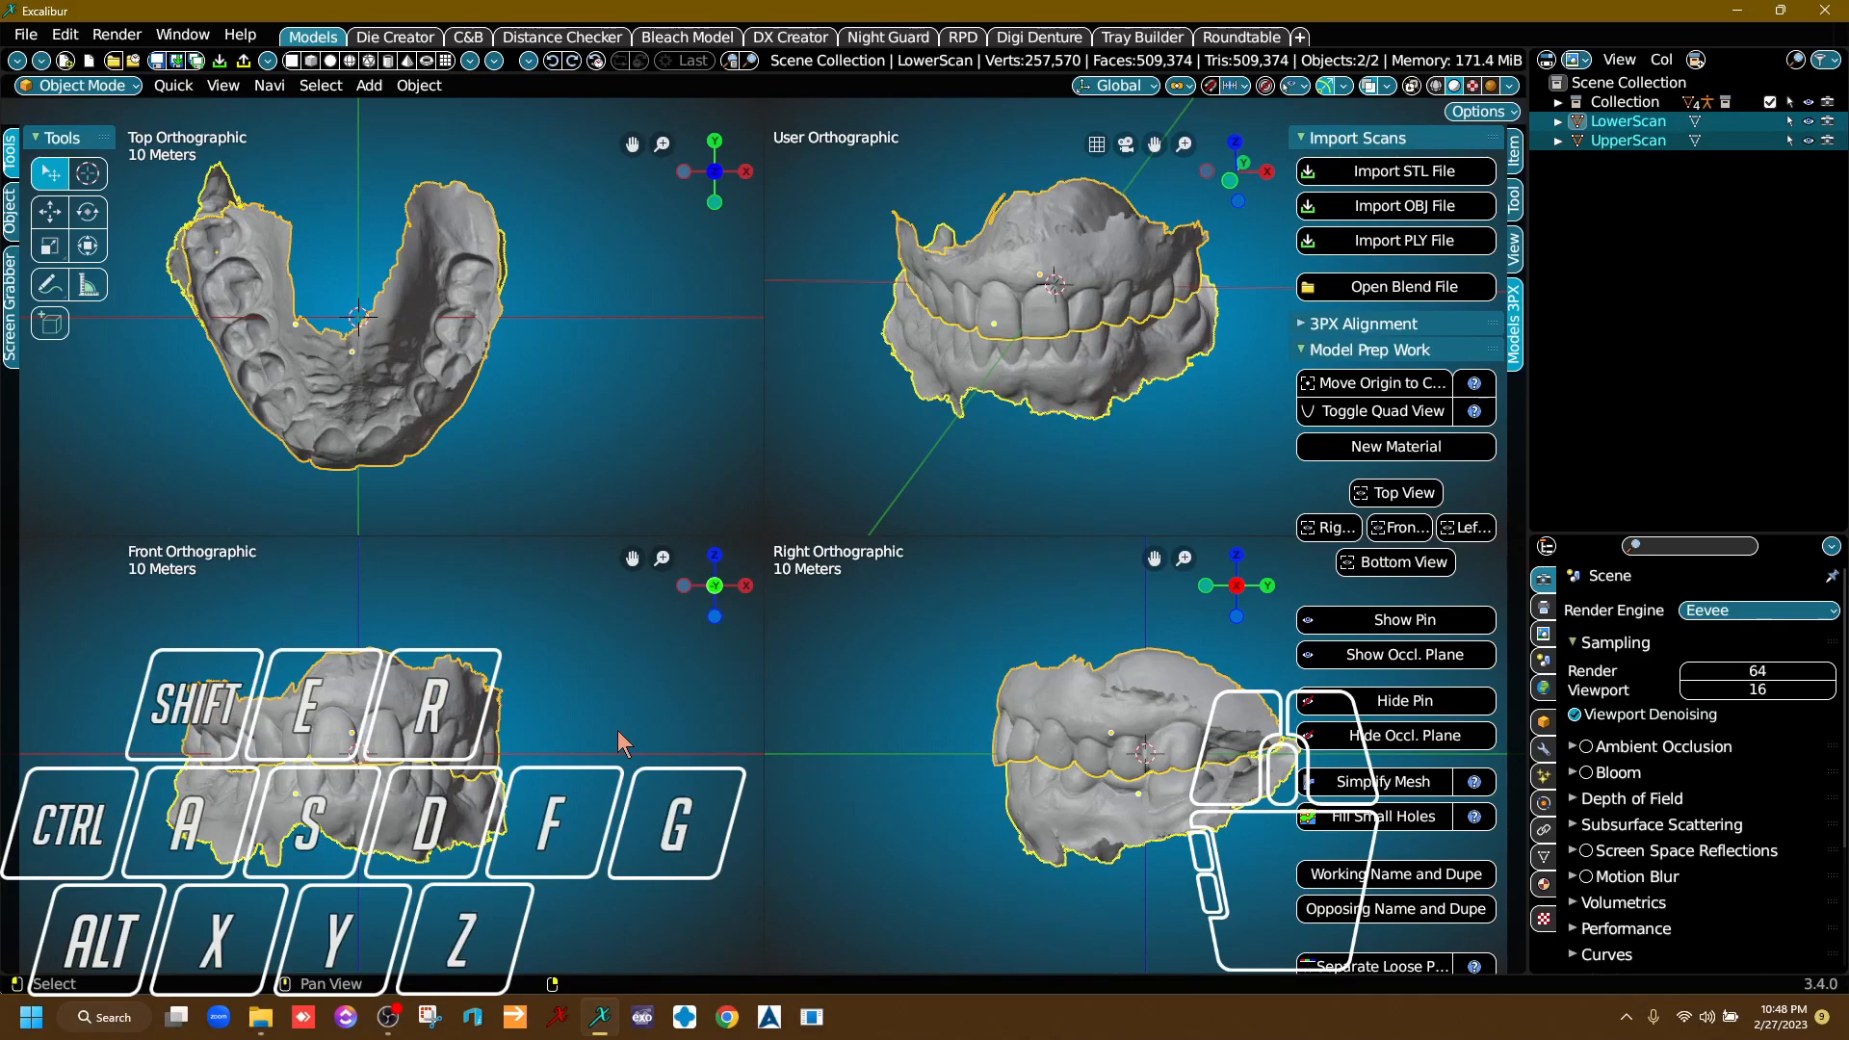
{"action": "key", "text": "ctrl+shift+z"}
{"action": "key", "text": "ctrl+shift+z"}
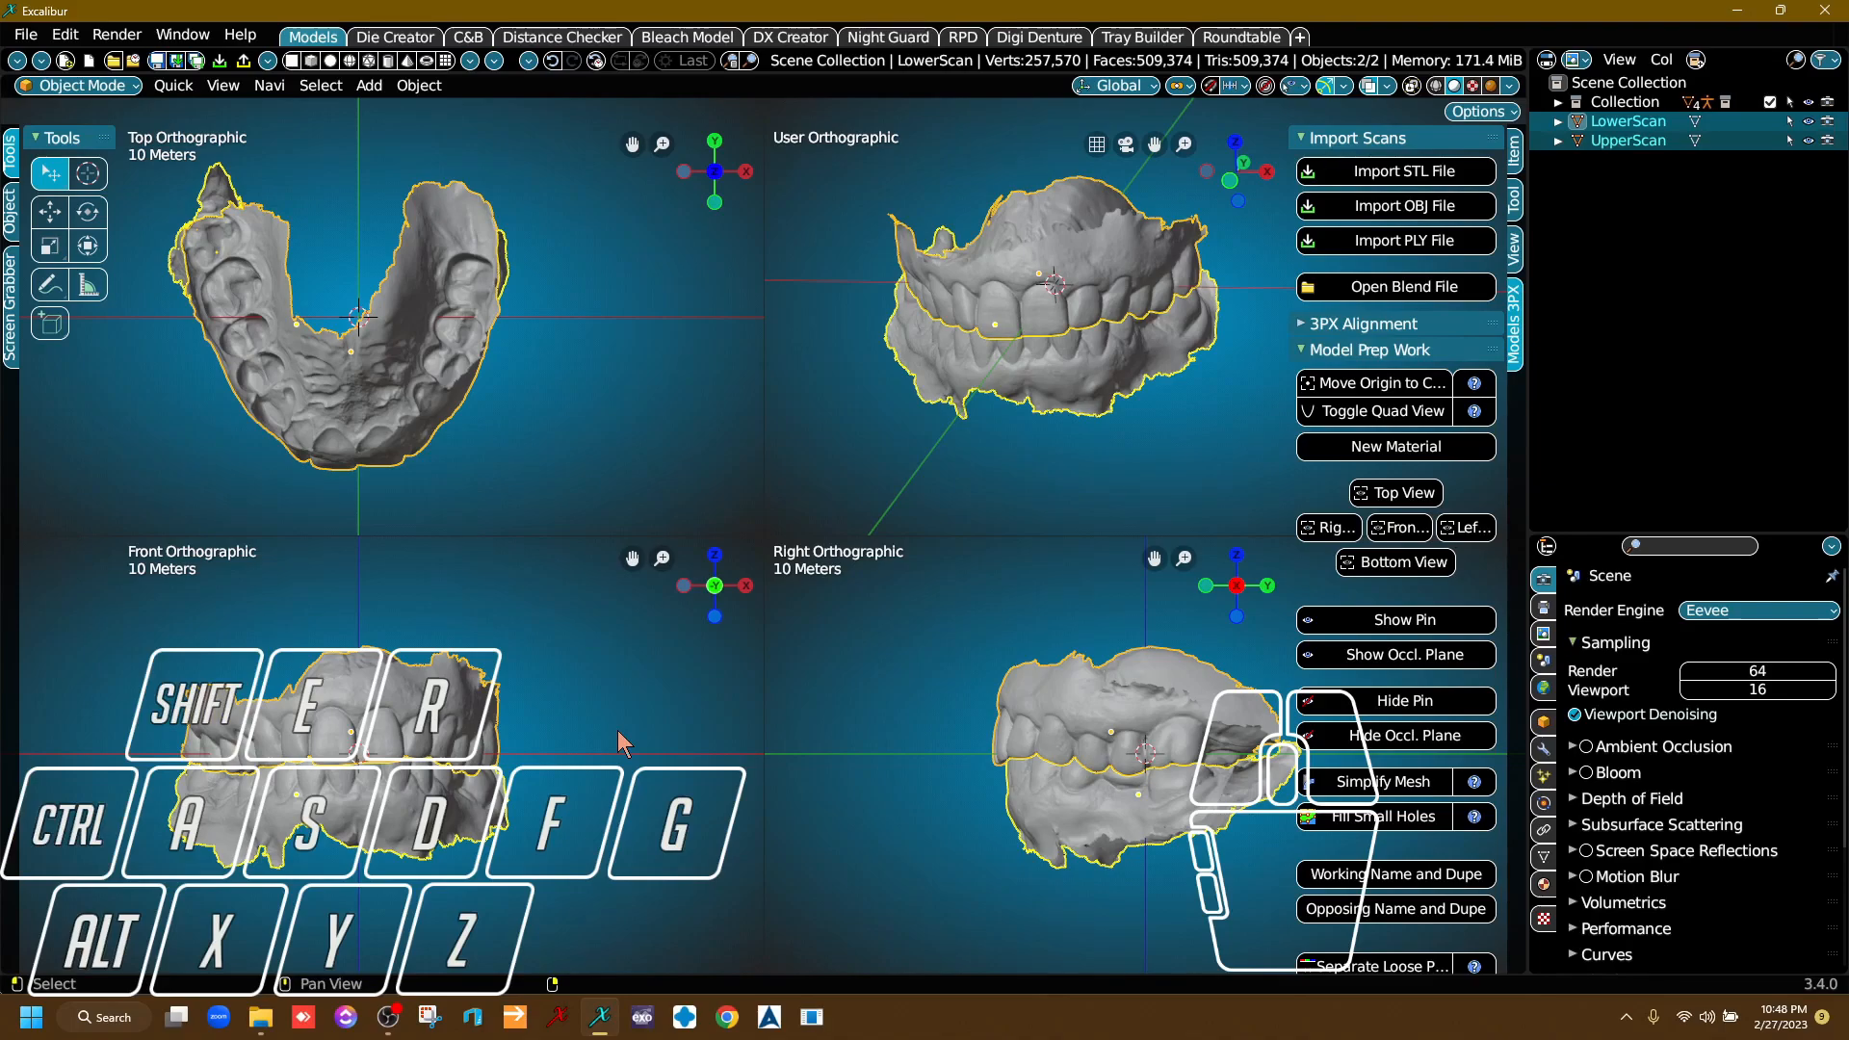
Turn off the quad view to return to a single 3D view of the scans.
{"action": "left_click", "coordinate": [1397, 413]}
{"action": "right_click_drag", "start_coordinate": [812, 557], "coordinate": [792, 499]}
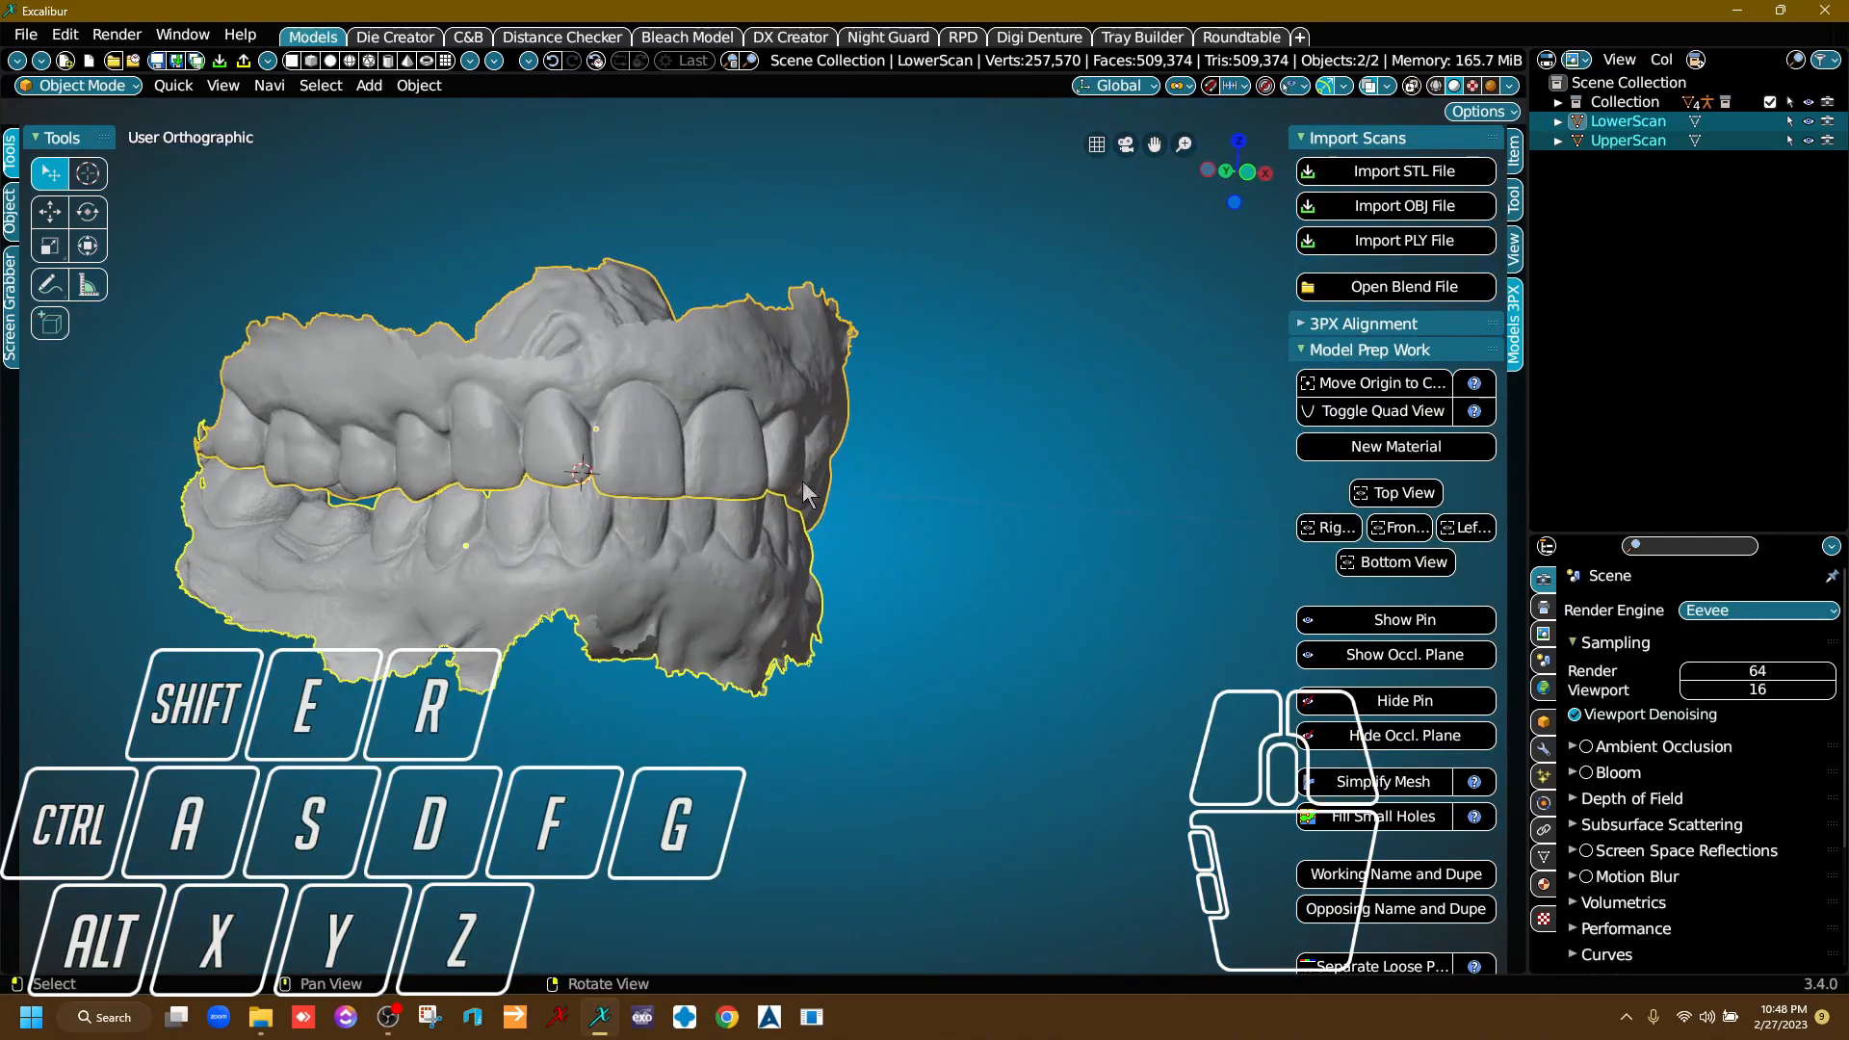
{"action": "right_click_drag", "start_coordinate": [480, 569], "coordinate": [576, 586]}
Select the lower scan and run Working Name and Dupe on it.
{"action": "scroll", "coordinate": [1412, 685], "scroll_direction": "down", "scroll_amount": 8}
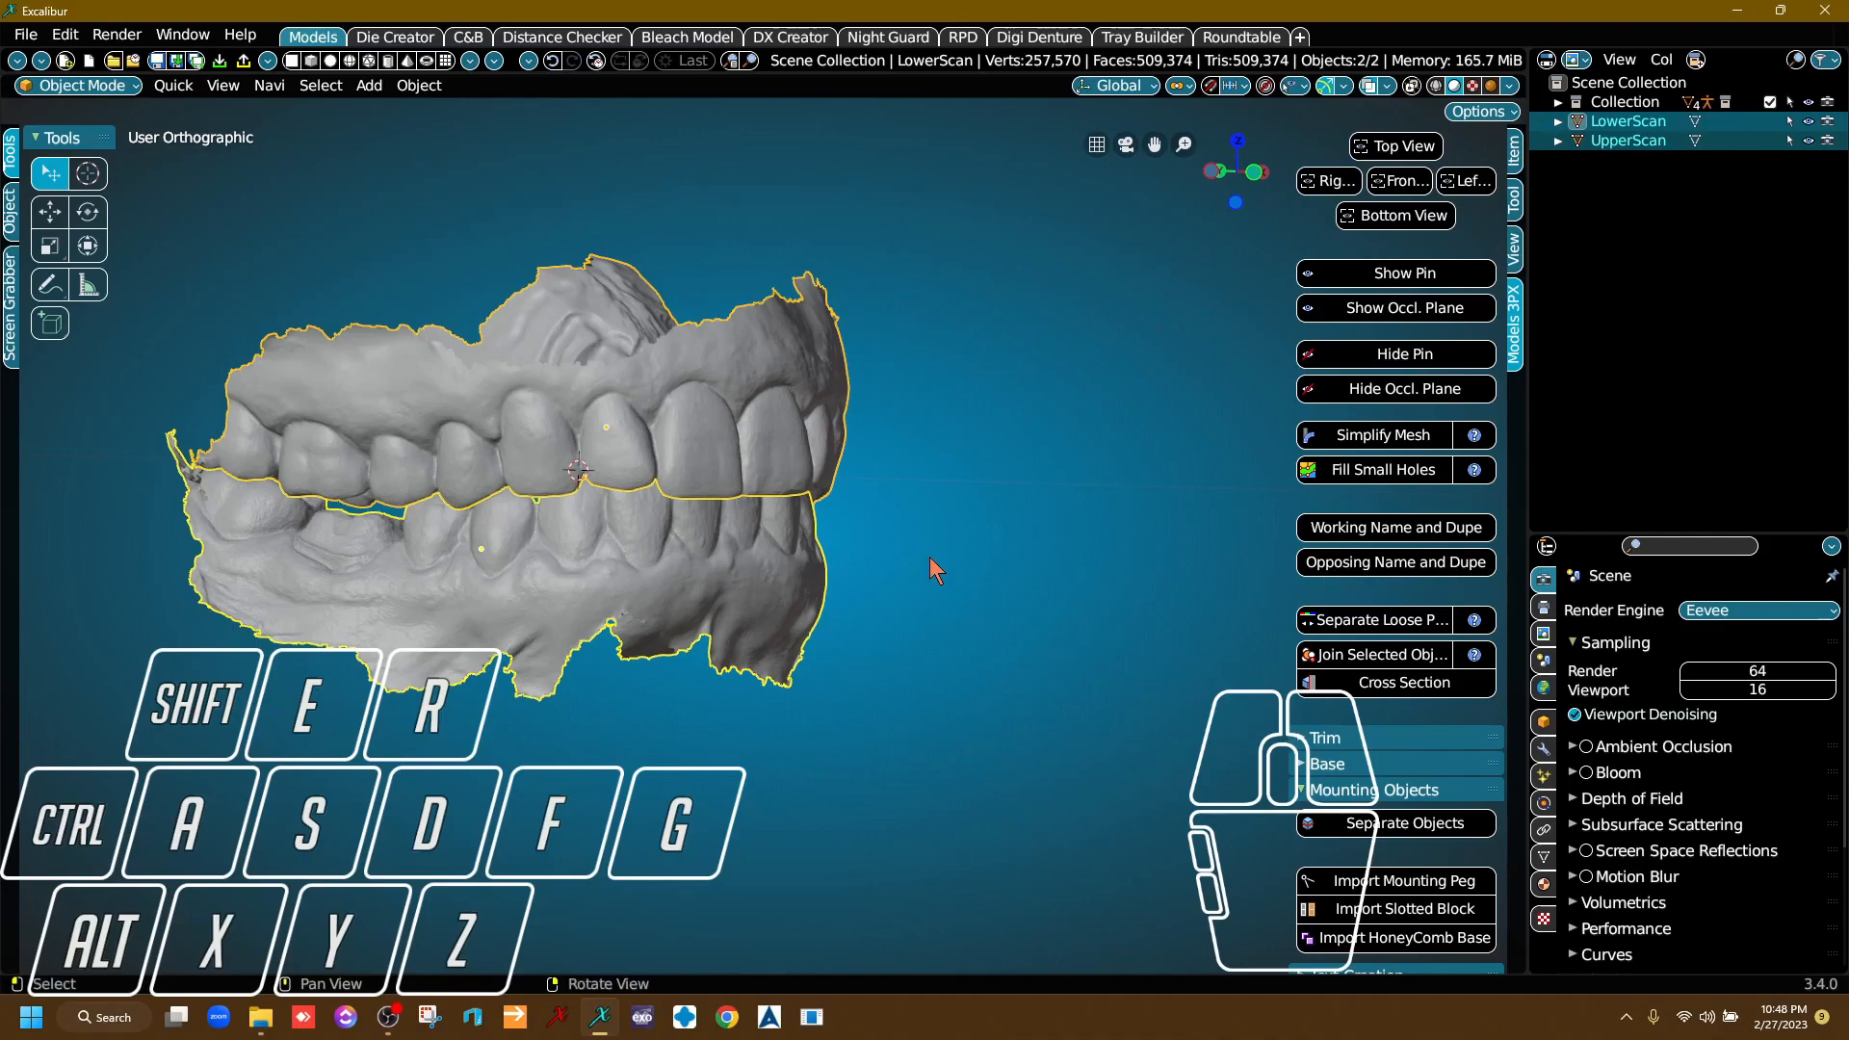
{"action": "right_click_drag", "start_coordinate": [884, 547], "coordinate": [362, 628]}
{"action": "left_click", "coordinate": [536, 561]}
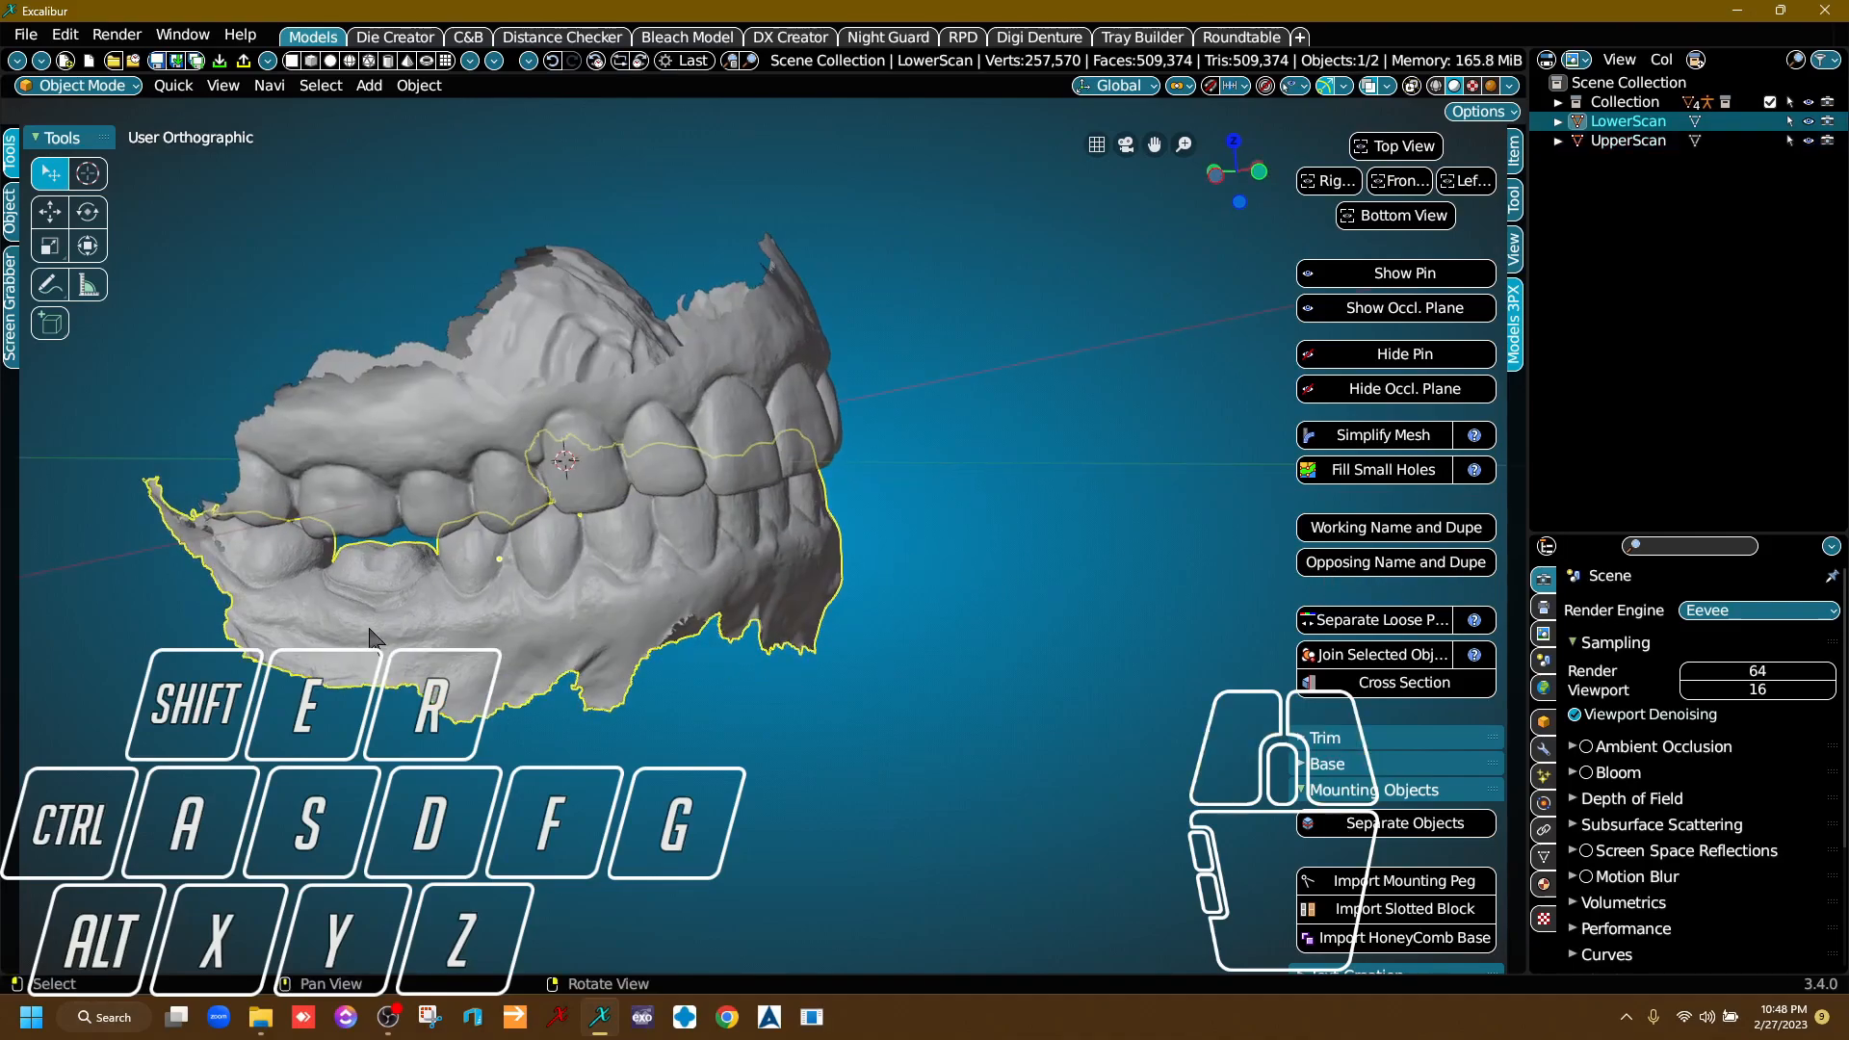
{"action": "scroll", "coordinate": [360, 628], "scroll_direction": "up", "scroll_amount": 5}
{"action": "scroll", "coordinate": [628, 588], "scroll_direction": "down", "scroll_amount": 4}
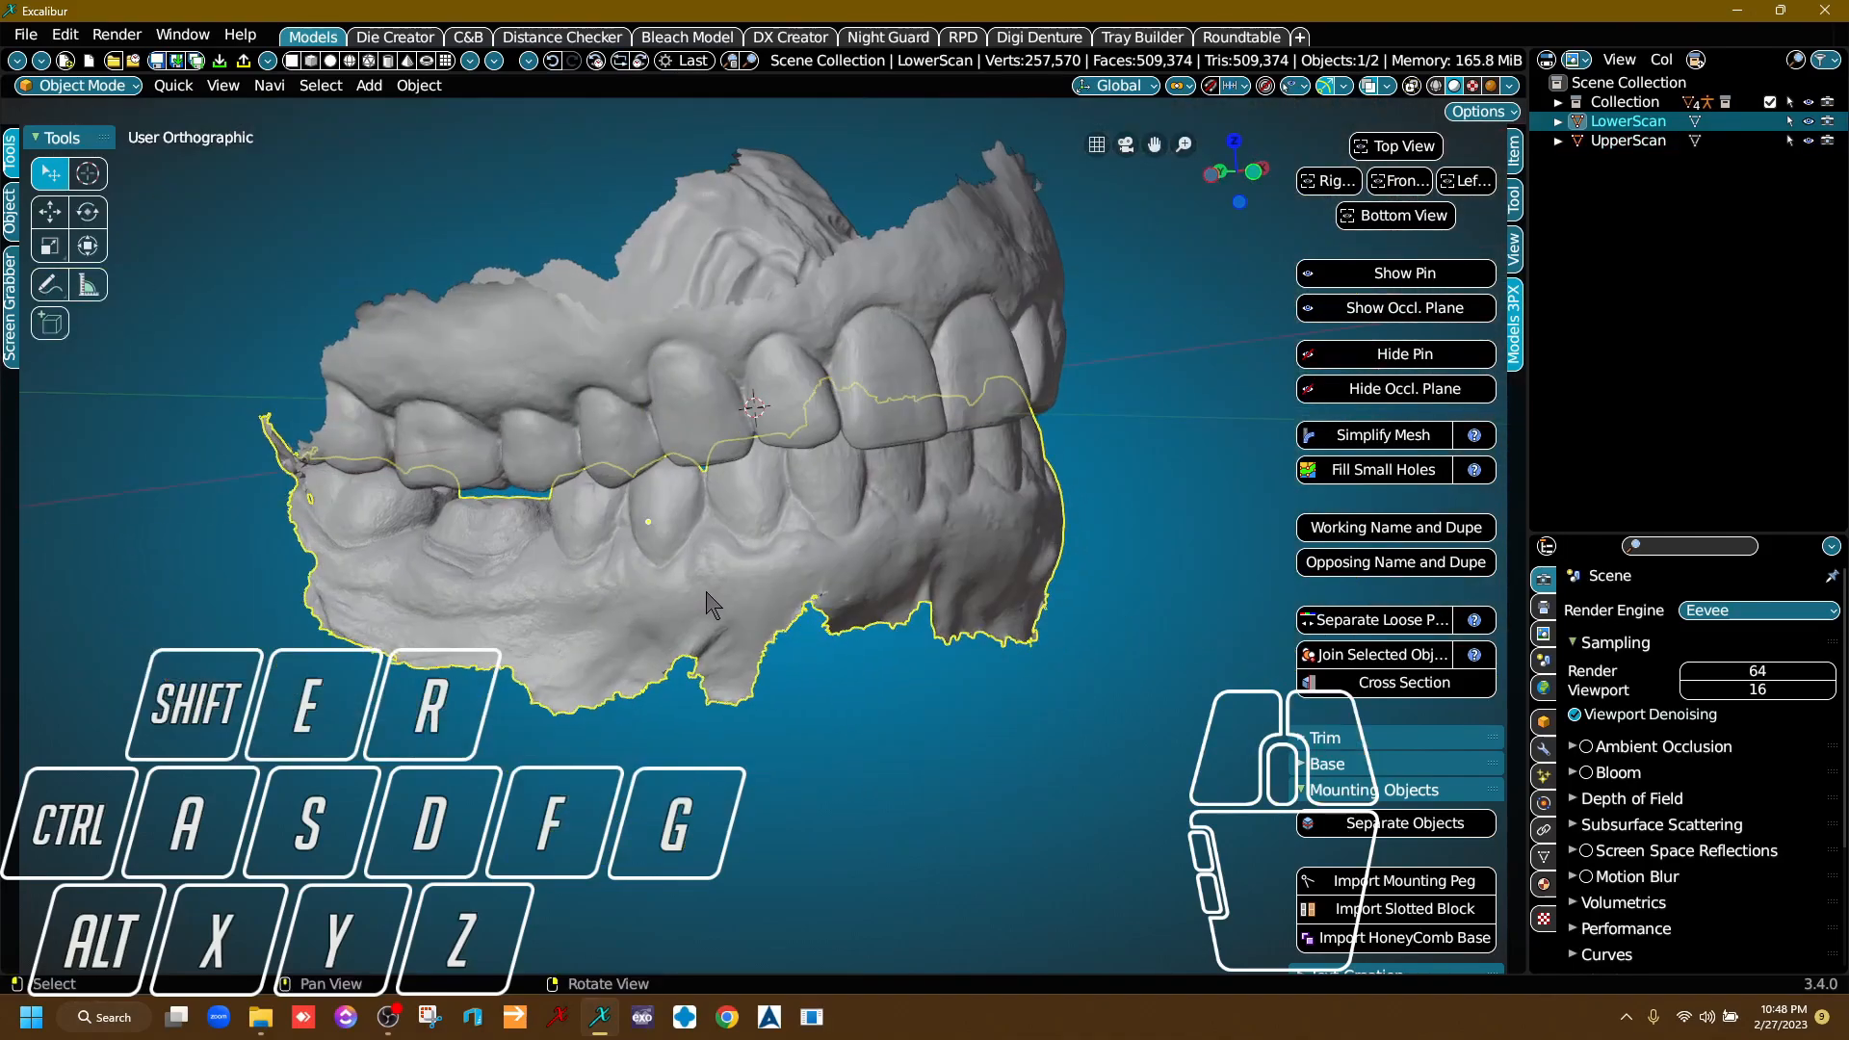
{"action": "left_click", "coordinate": [1435, 529]}
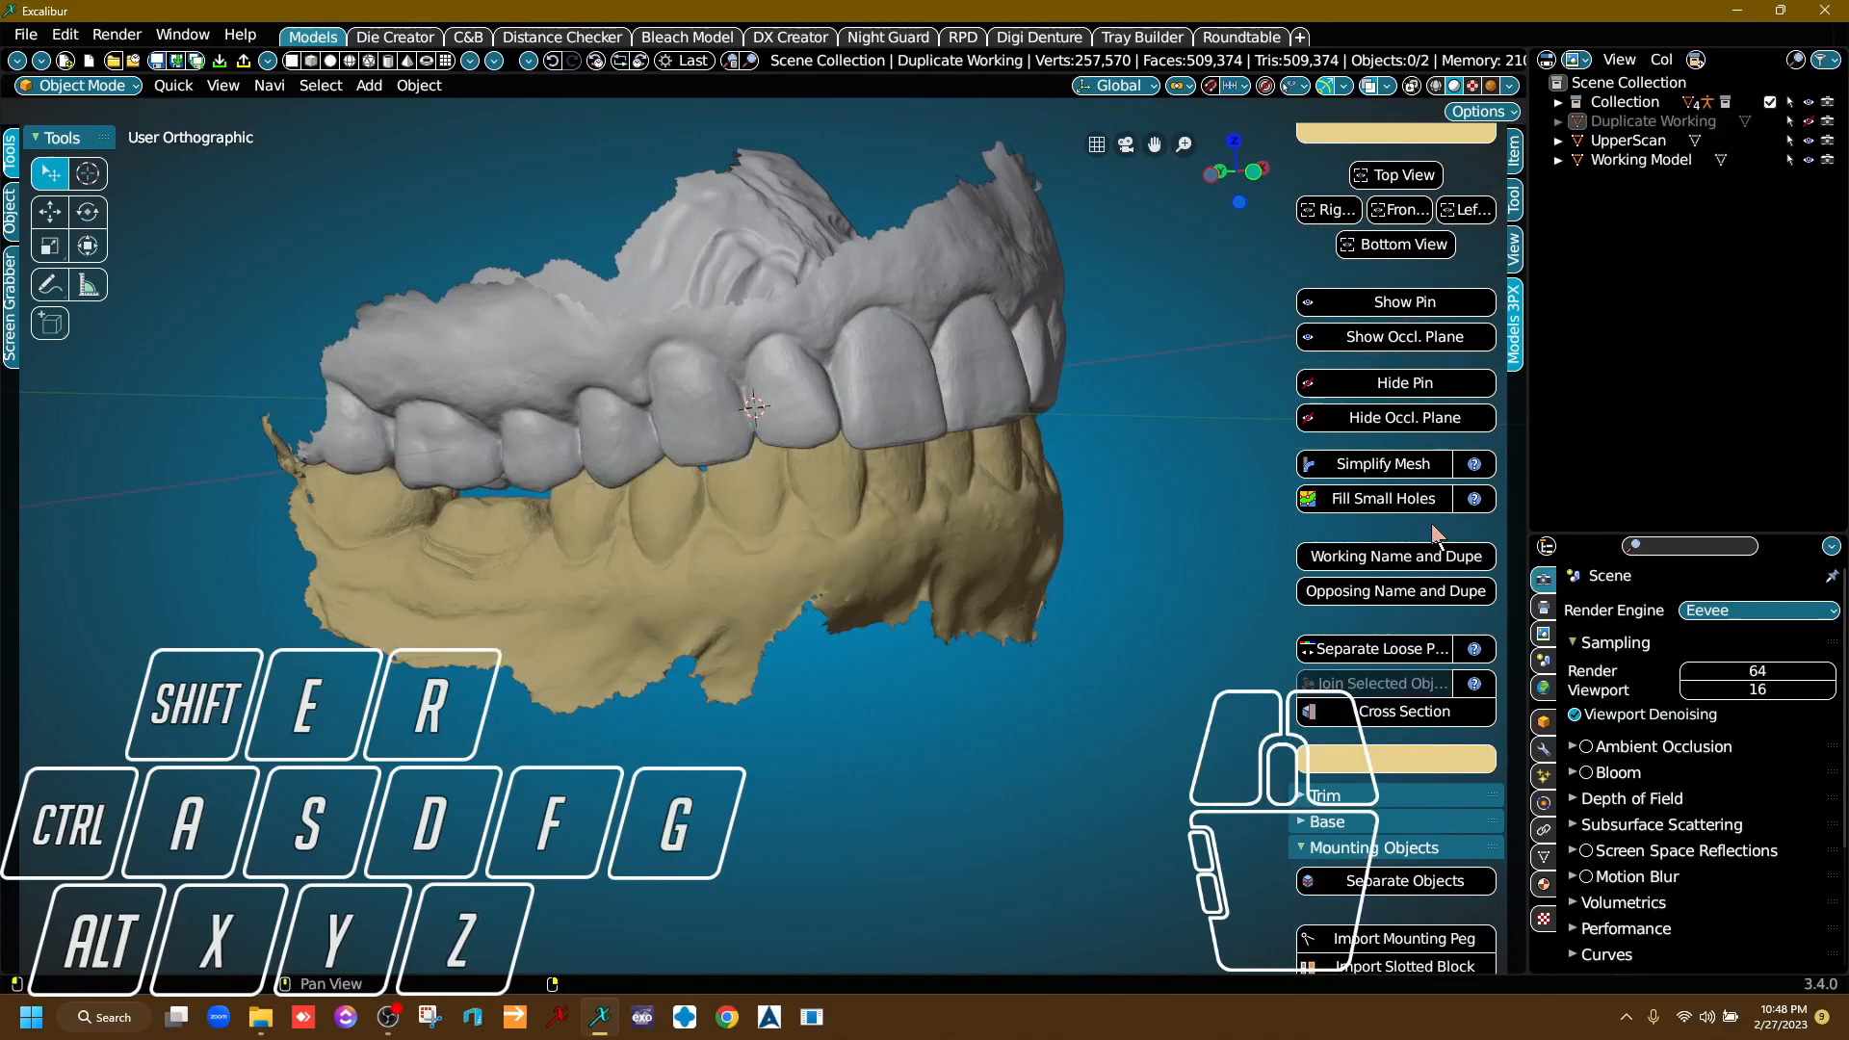
Select the upper scan and run Opposing Name and Dupe on it.
{"action": "right_click_drag", "start_coordinate": [788, 554], "coordinate": [998, 478]}
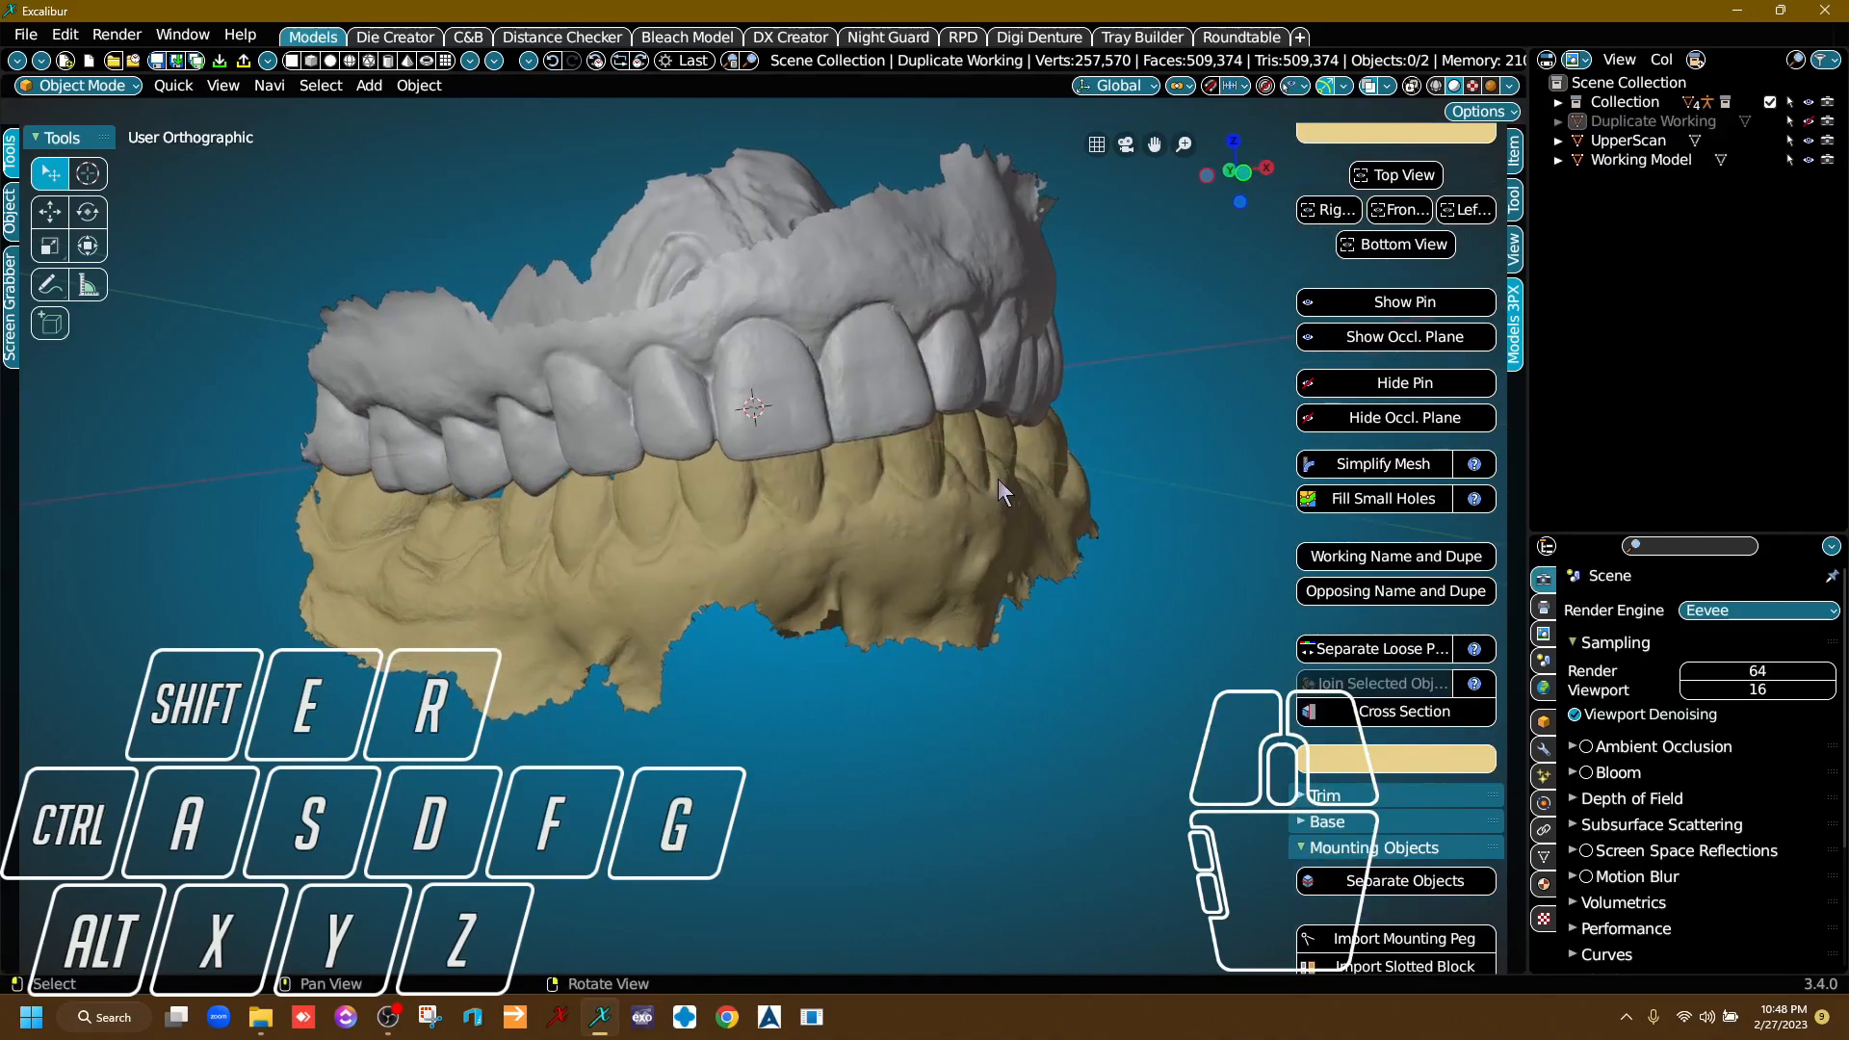
{"action": "left_click", "coordinate": [761, 548]}
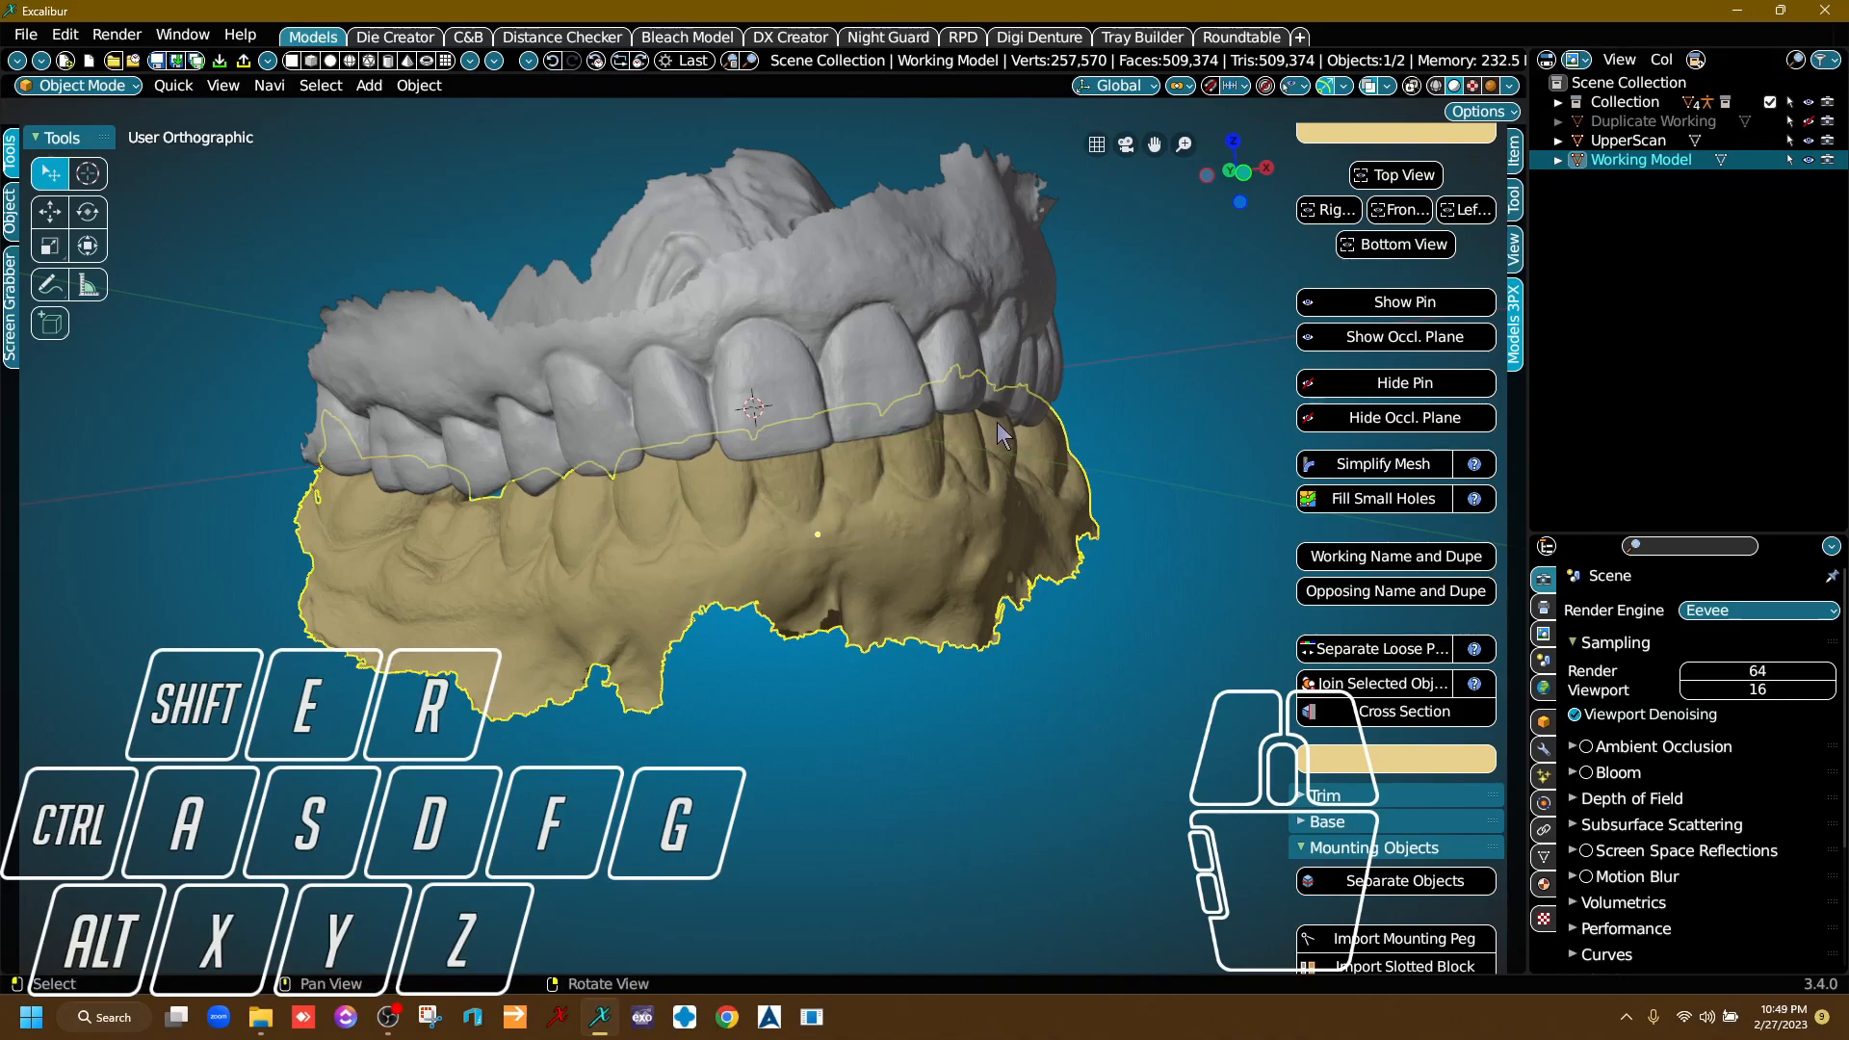
{"action": "middle_click_drag", "start_coordinate": [997, 422], "coordinate": [928, 459]}
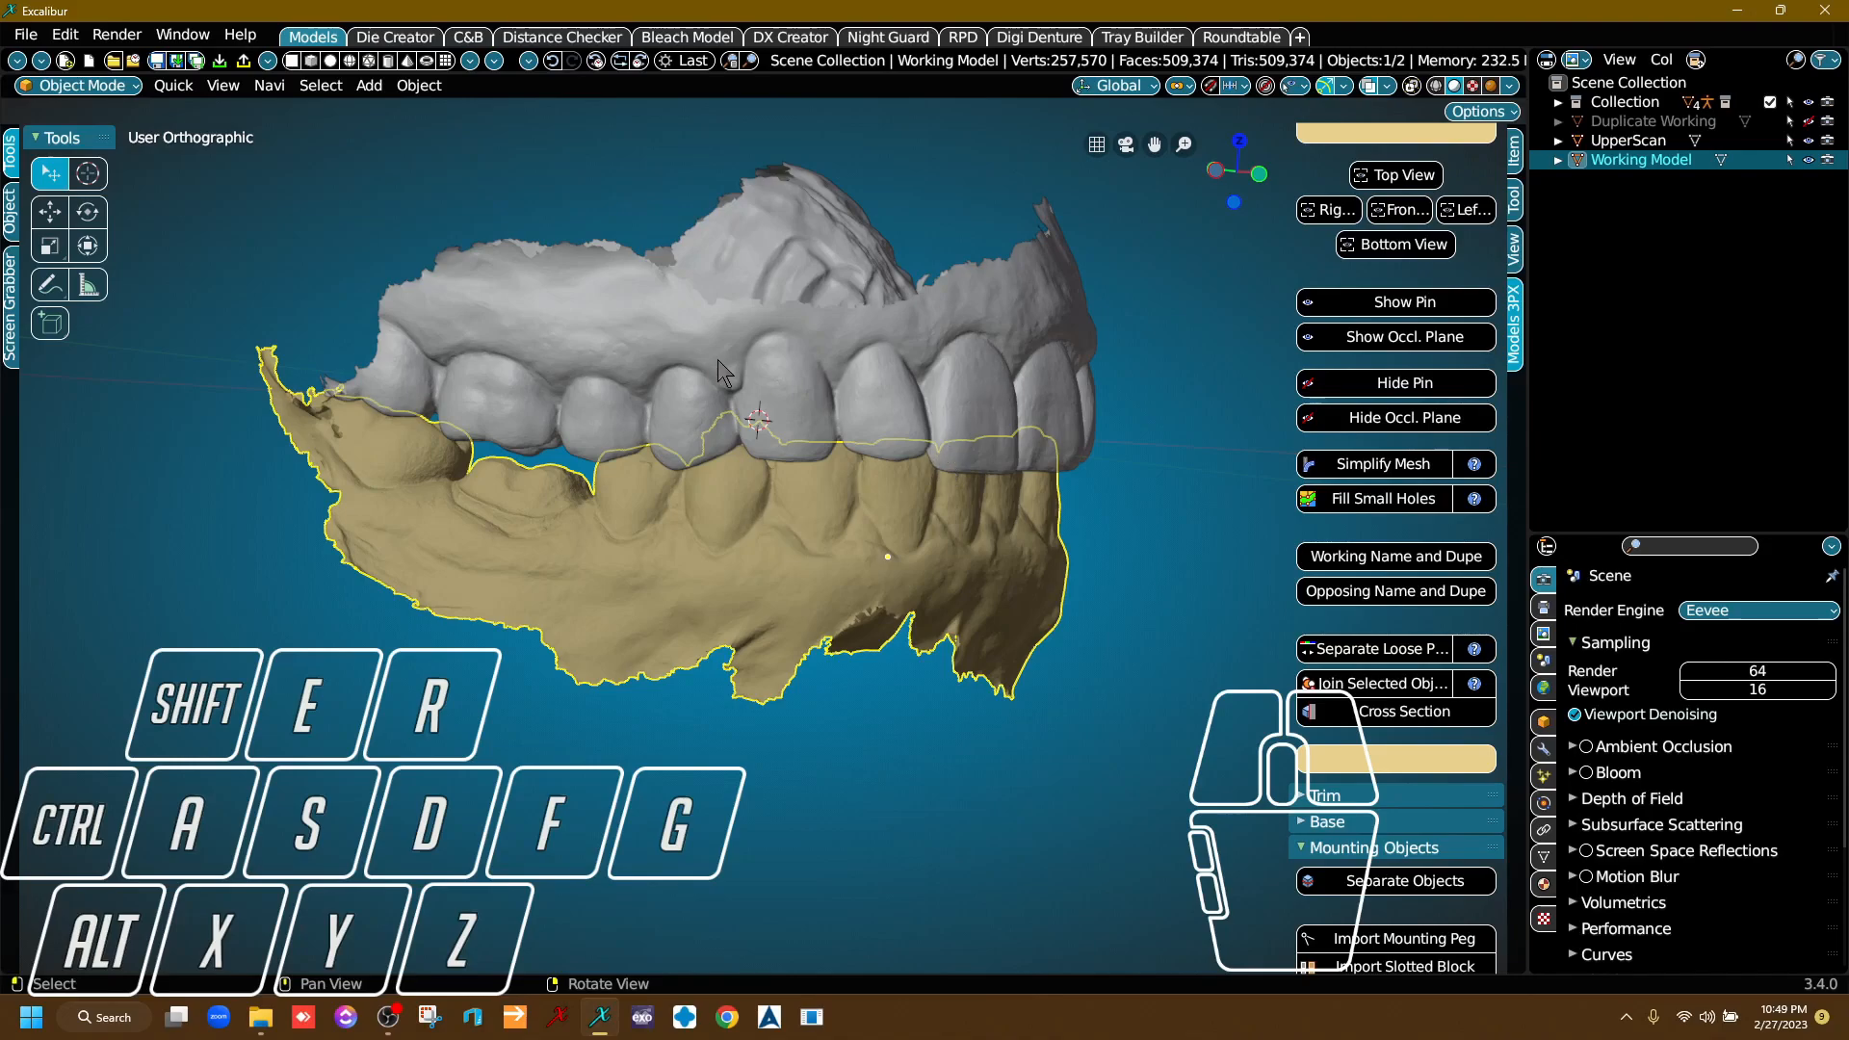
{"action": "left_click", "coordinate": [982, 331]}
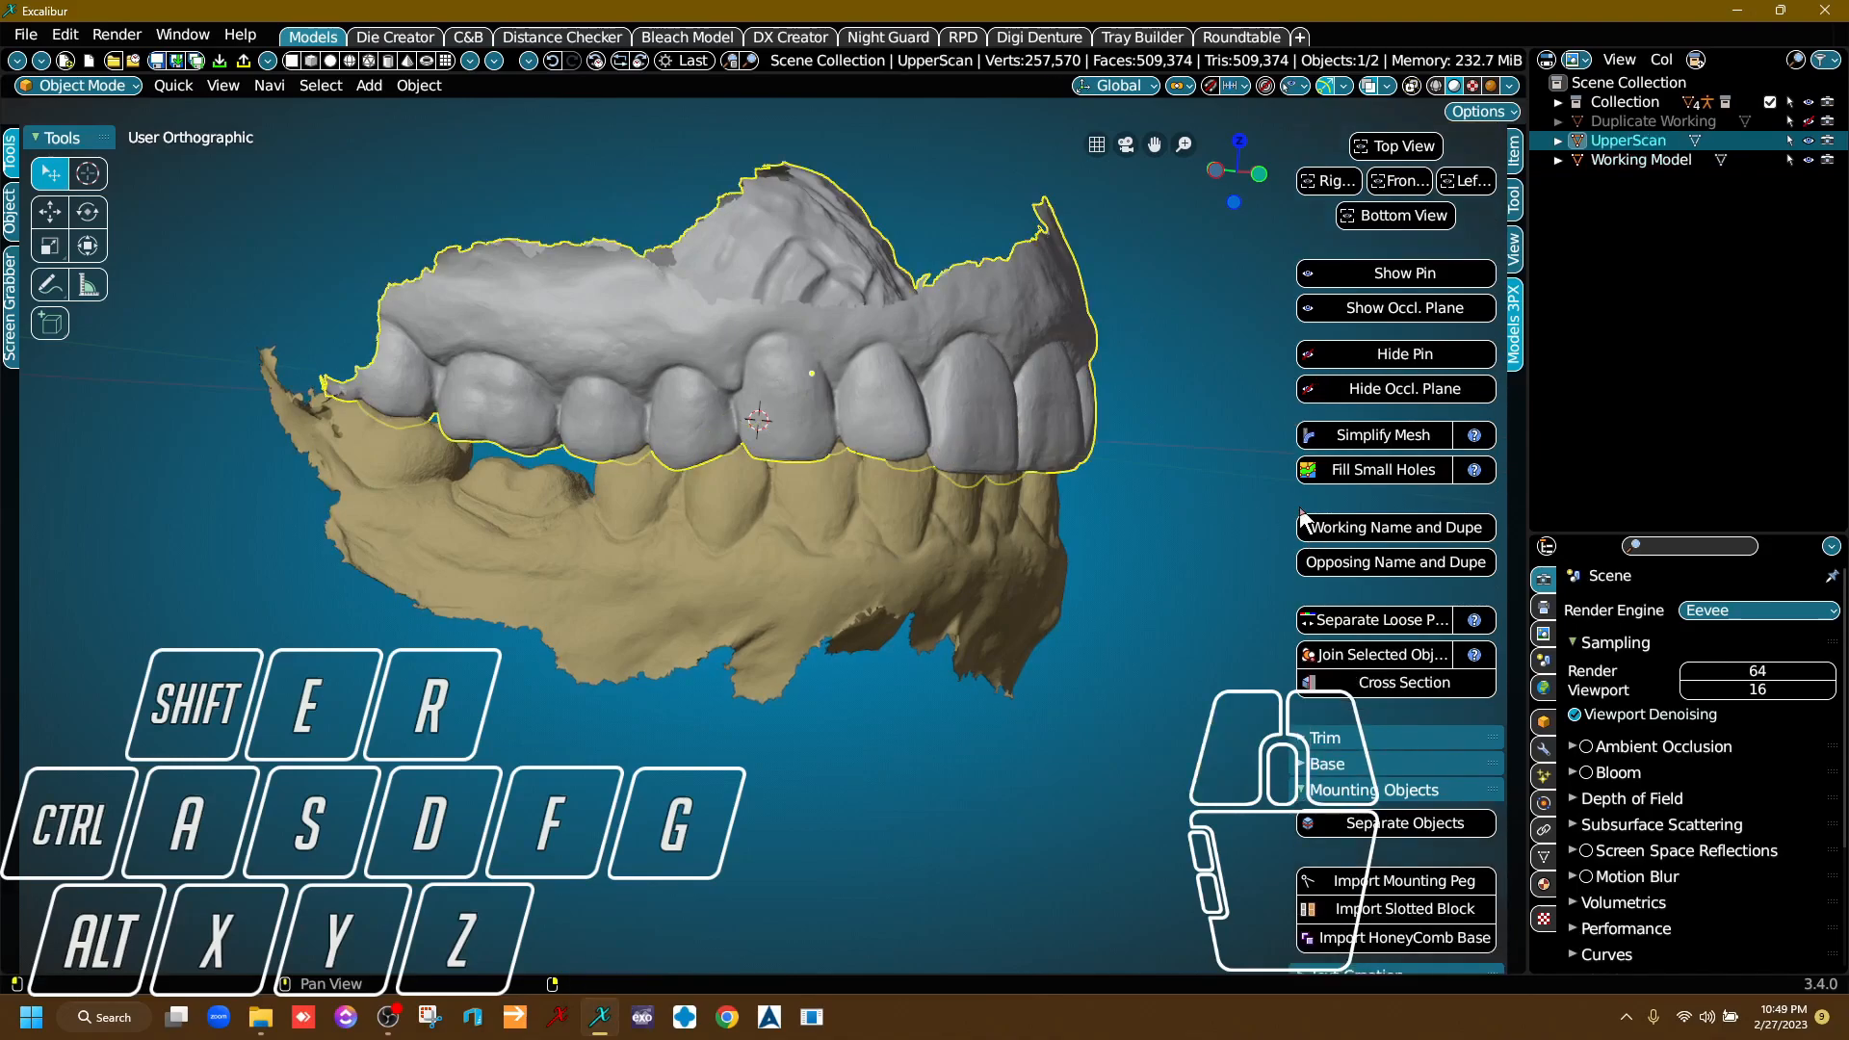
{"action": "left_click", "coordinate": [1403, 558]}
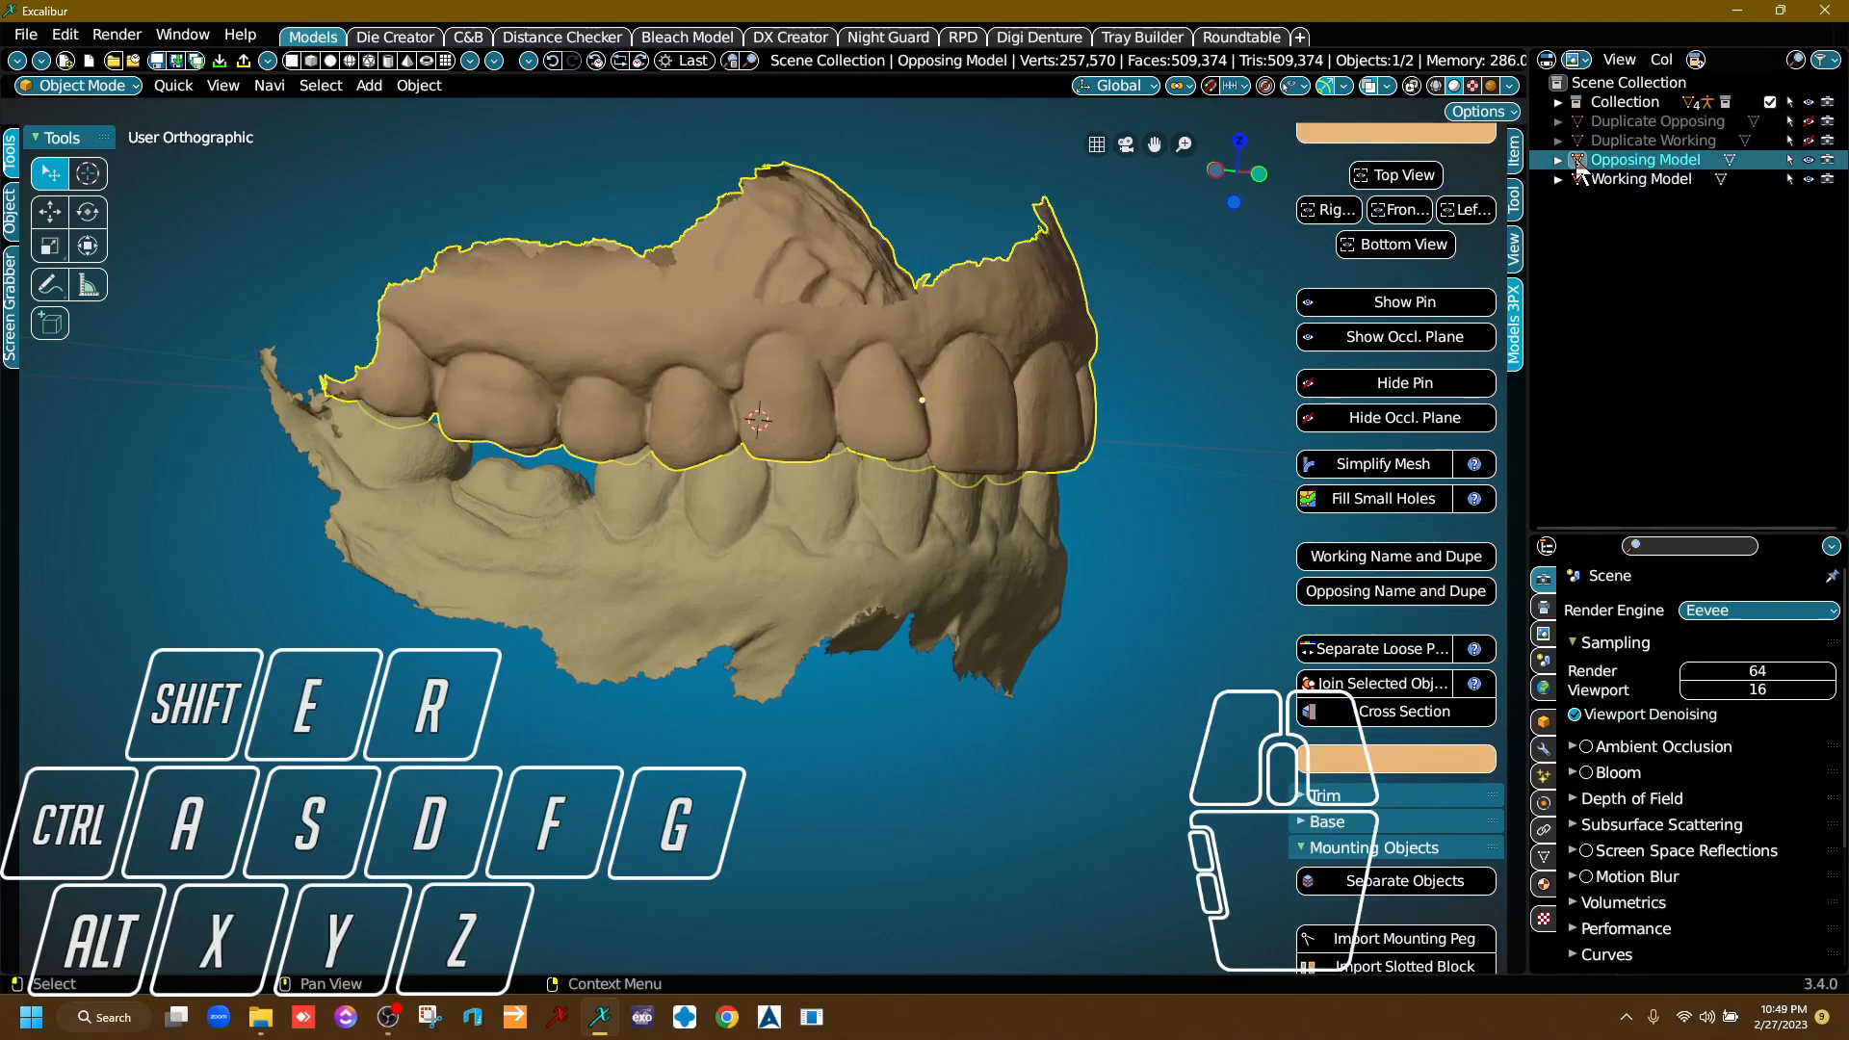
Expand the Trim tools and hide the Working Model so that only the Opposing Model is shown.
{"action": "middle_click_drag", "start_coordinate": [848, 528], "coordinate": [1038, 525]}
{"action": "scroll", "coordinate": [1406, 466], "scroll_direction": "up", "scroll_amount": 8}
{"action": "left_click", "coordinate": [1385, 311]}
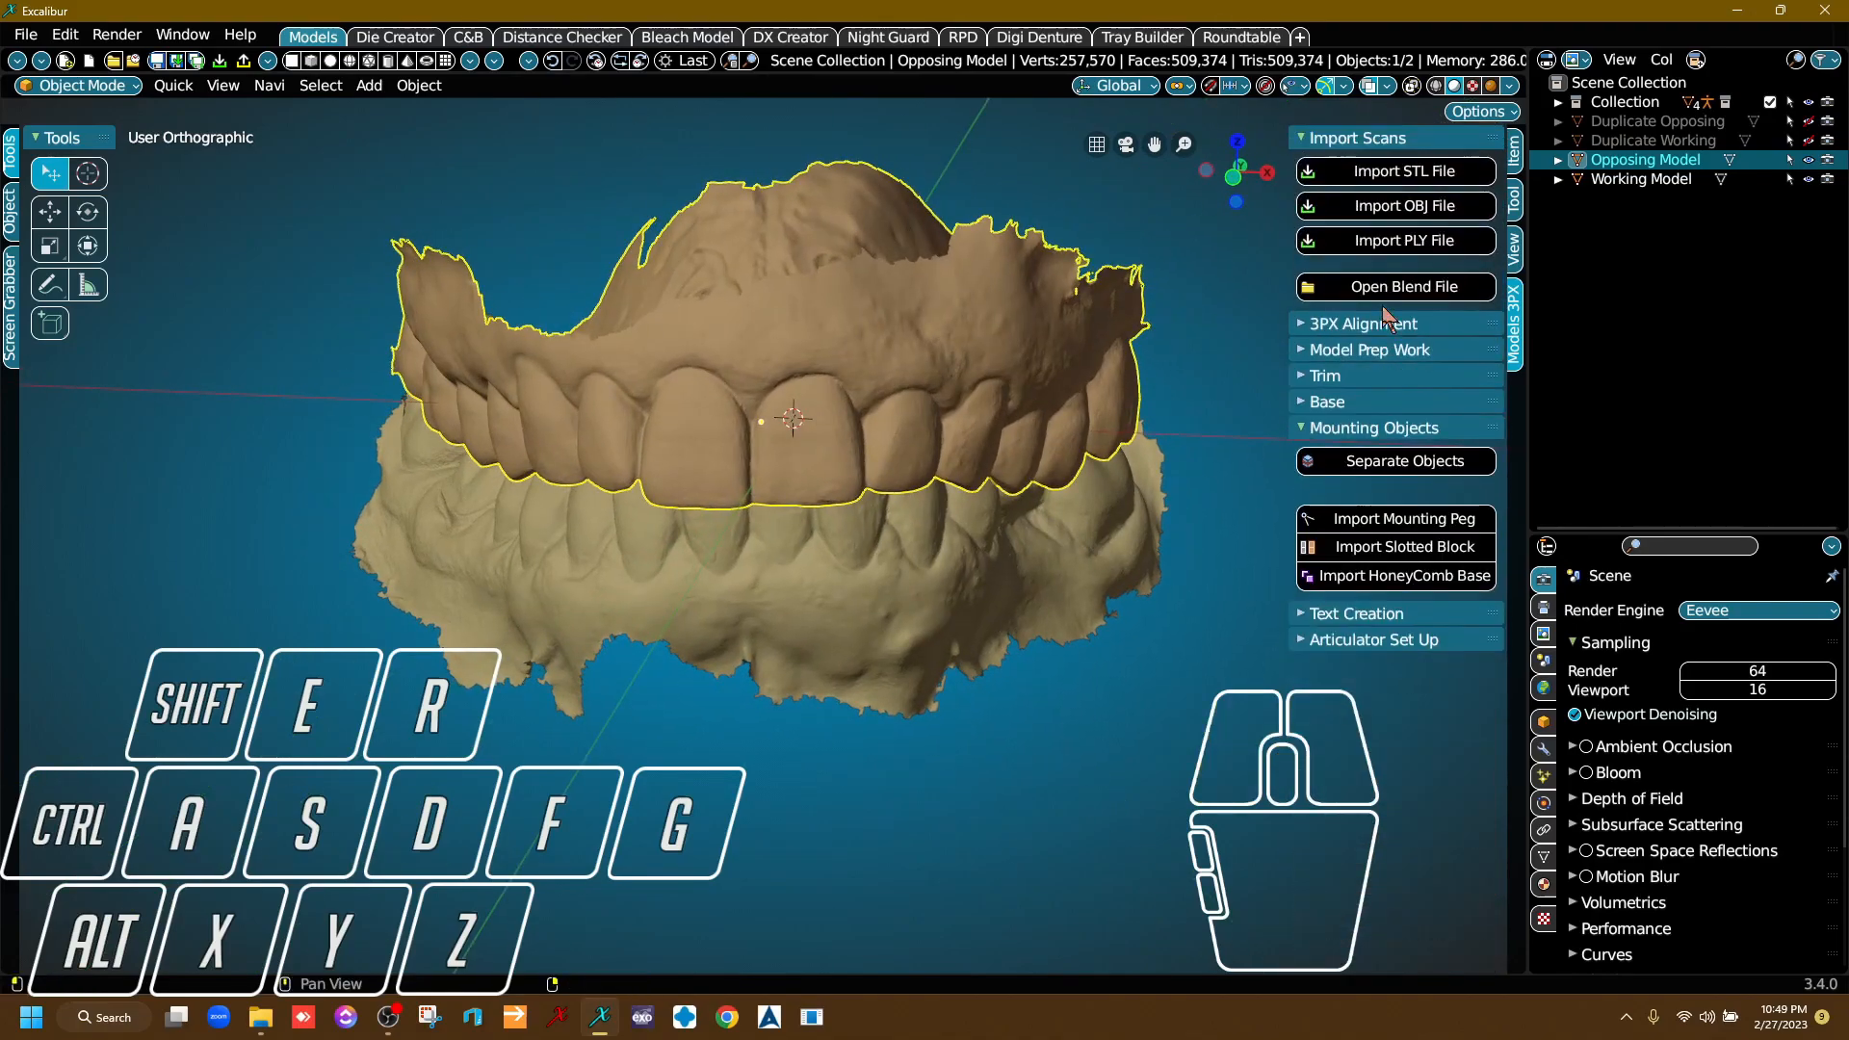
{"action": "left_click", "coordinate": [1329, 377]}
{"action": "mouse_move", "coordinate": [862, 489]}
{"action": "middle_mouse_down"}
{"action": "mouse_move", "coordinate": [846, 481]}
{"action": "mouse_move", "coordinate": [860, 496]}
{"action": "middle_mouse_up"}
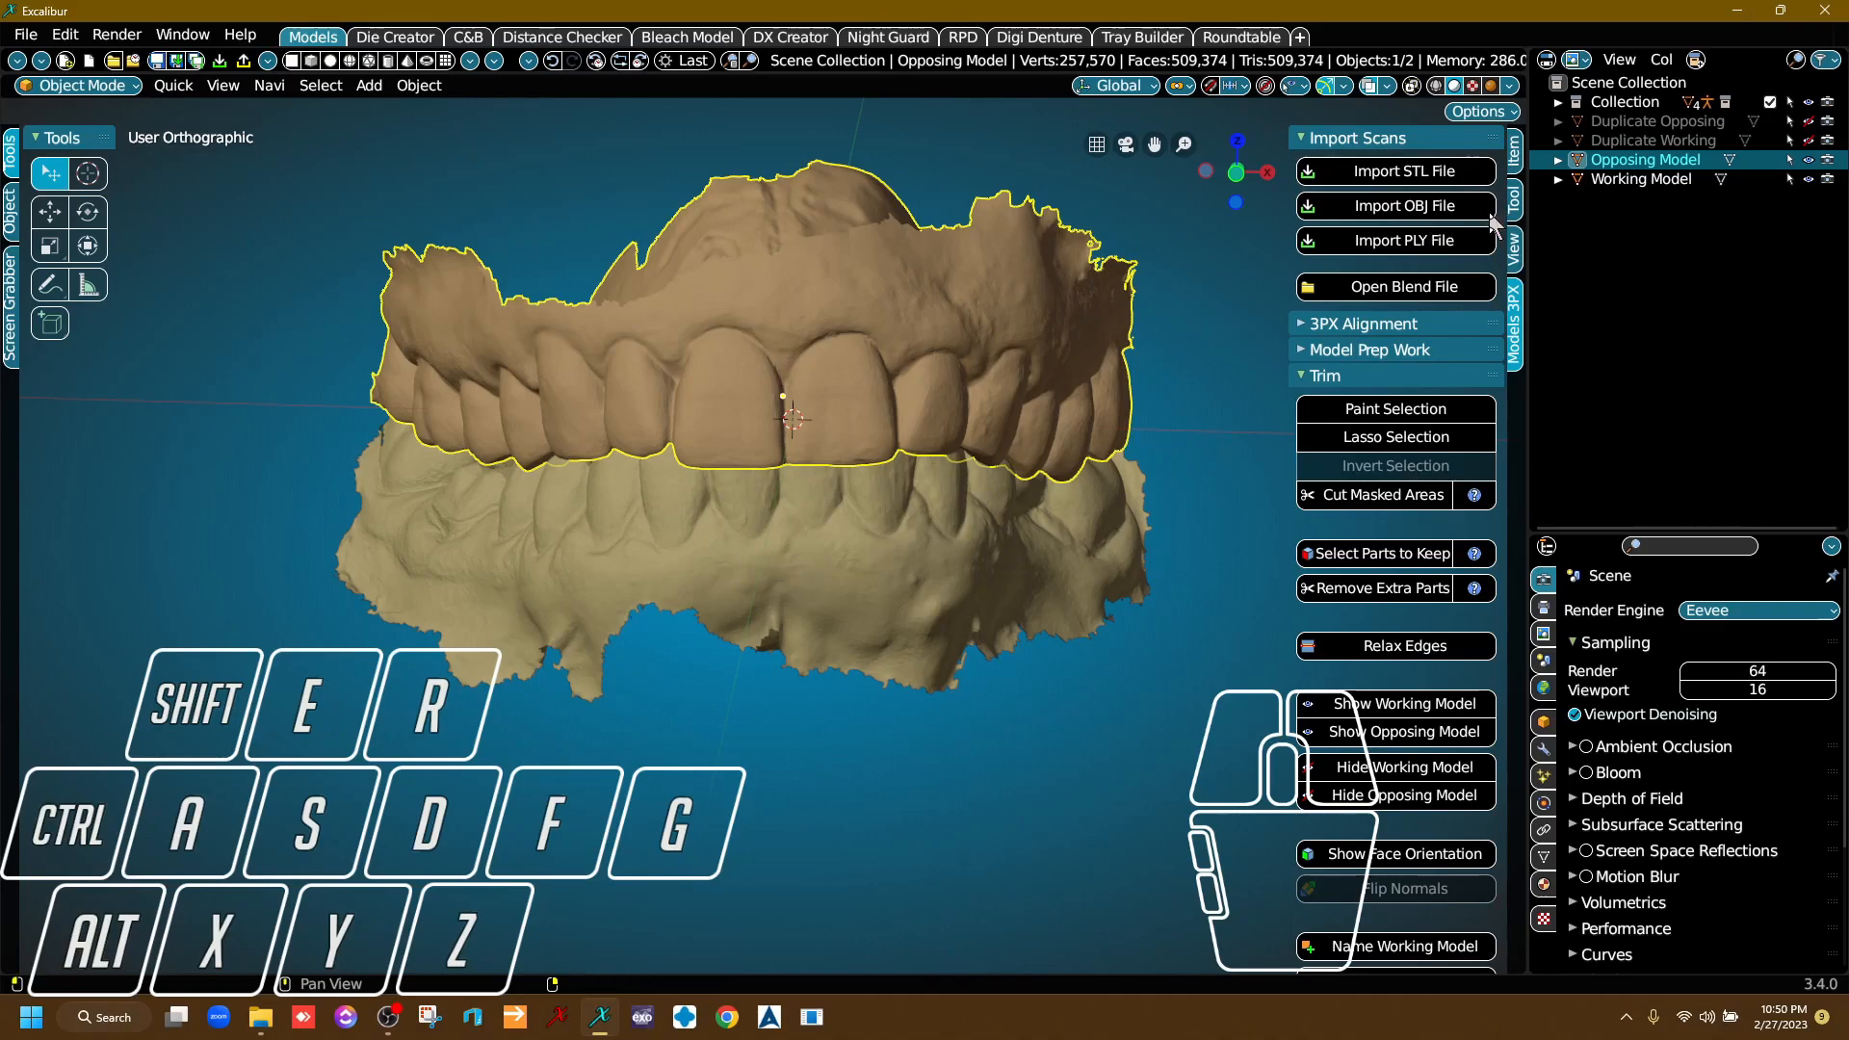
{"action": "left_click", "coordinate": [1808, 179]}
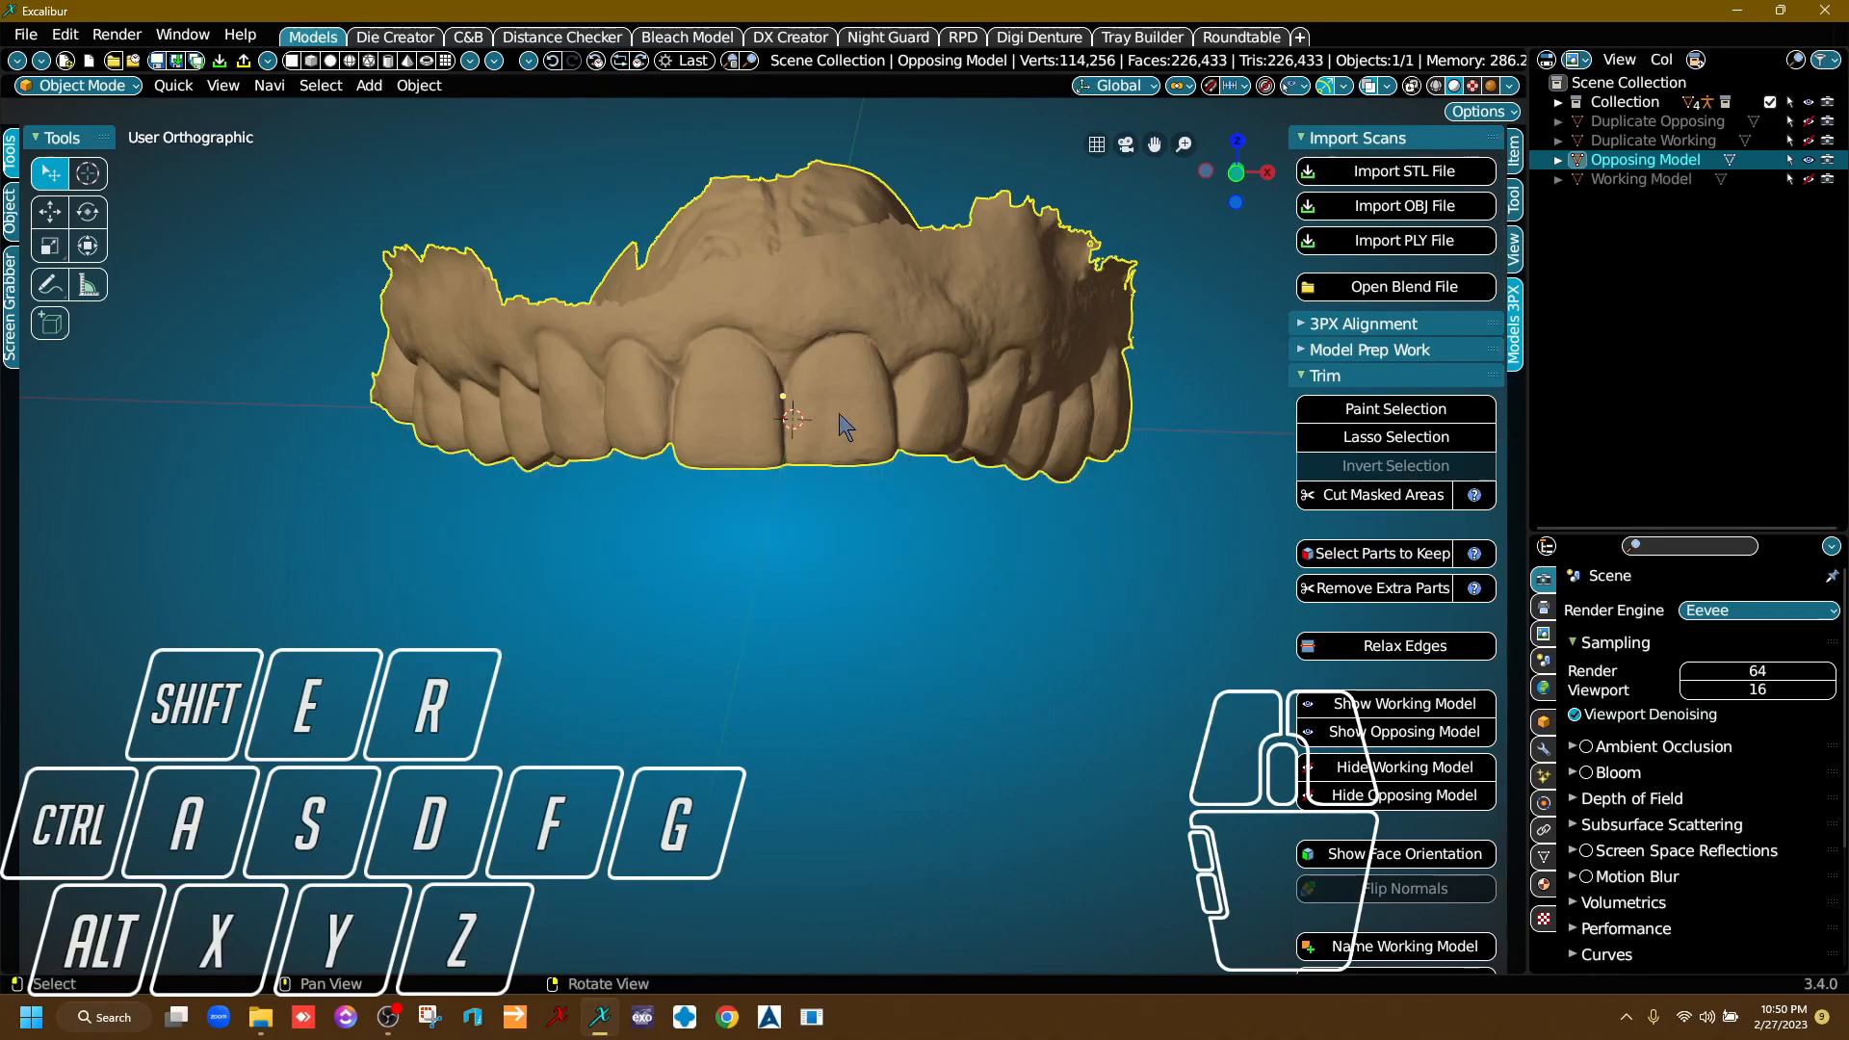
Start Paint Selection on the Opposing Model and mask a strip across the tissue behind the last molar on one side.
{"action": "right_click_drag", "start_coordinate": [748, 396], "coordinate": [805, 408]}
{"action": "middle_click_drag", "start_coordinate": [806, 409], "coordinate": [819, 570]}
{"action": "scroll", "coordinate": [840, 443], "scroll_direction": "up", "scroll_amount": 3}
{"action": "mouse_move", "coordinate": [840, 441]}
{"action": "right_mouse_down"}
{"action": "mouse_move", "coordinate": [839, 549]}
{"action": "mouse_move", "coordinate": [842, 483]}
{"action": "right_mouse_up"}
{"action": "scroll", "coordinate": [829, 469], "scroll_direction": "down", "scroll_amount": 3}
{"action": "left_click", "coordinate": [1384, 419]}
{"action": "mouse_move", "coordinate": [708, 597]}
{"action": "right_mouse_down"}
{"action": "mouse_move", "coordinate": [681, 542]}
{"action": "mouse_move", "coordinate": [539, 545]}
{"action": "right_mouse_up"}
{"action": "scroll", "coordinate": [537, 545], "scroll_direction": "up", "scroll_amount": 6}
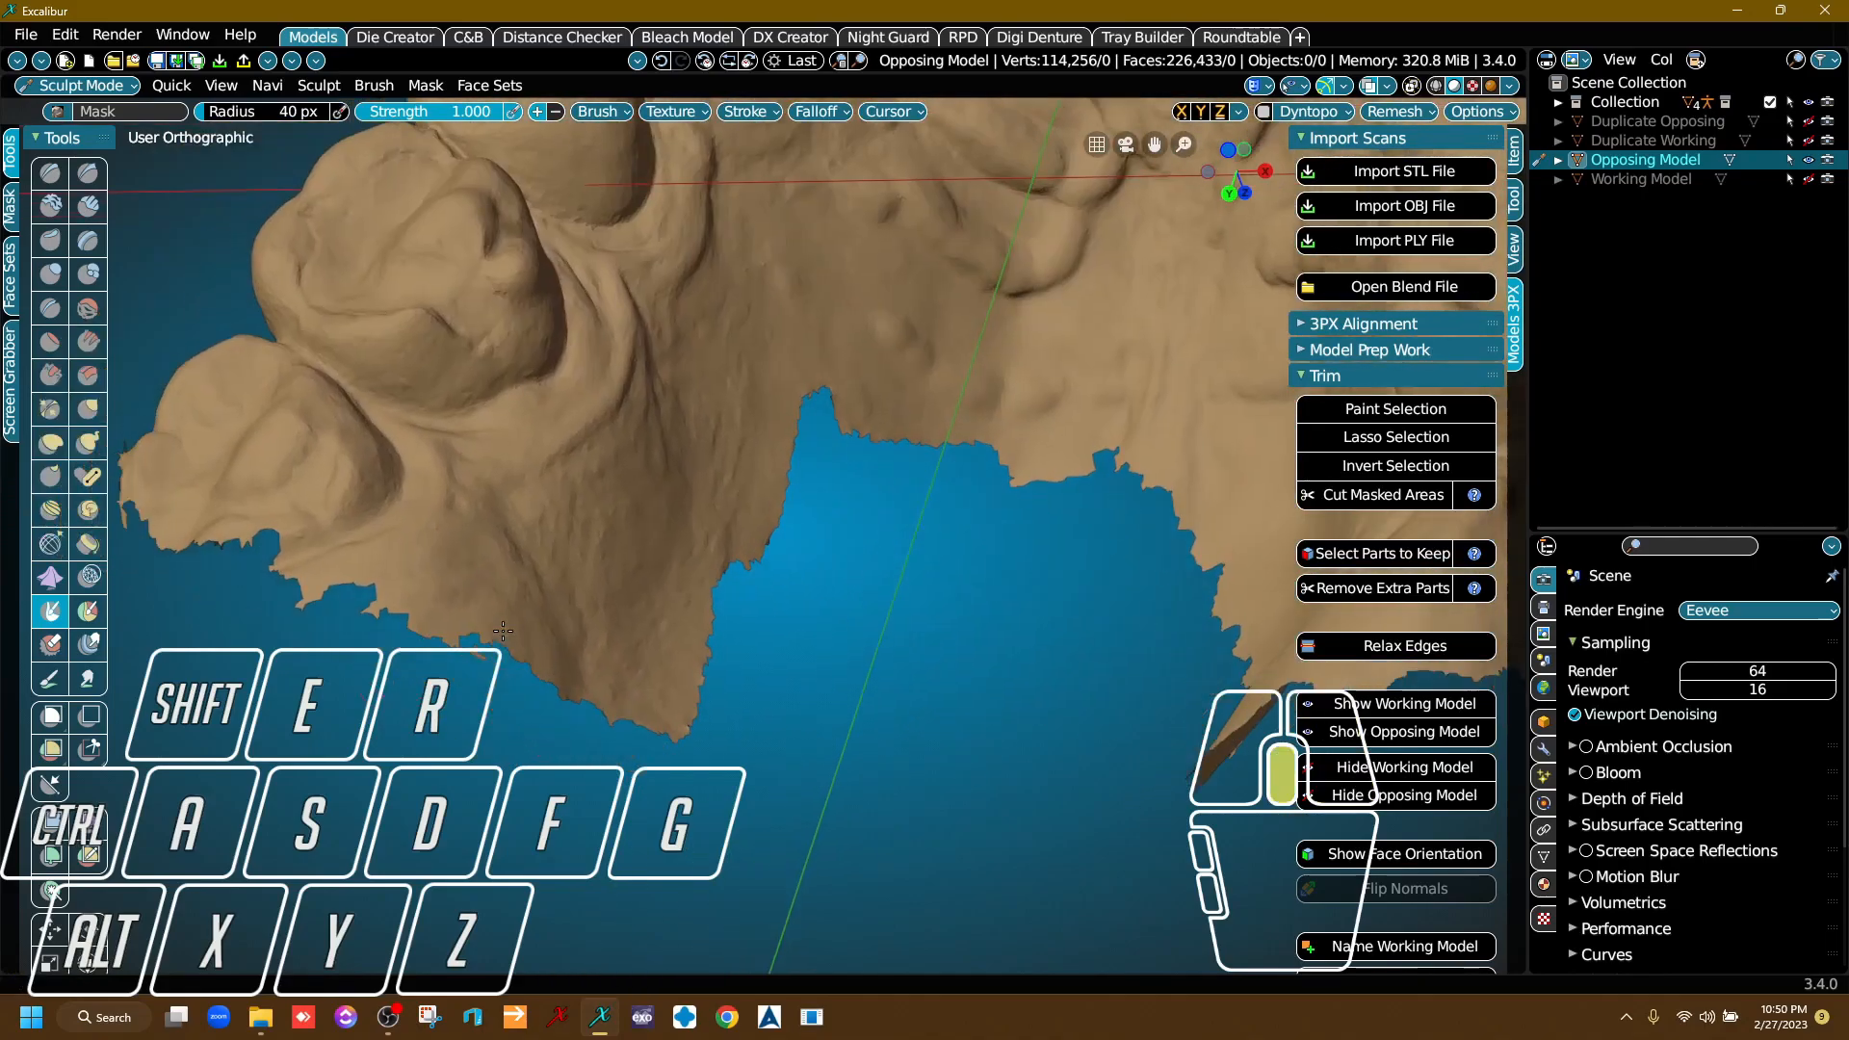
{"action": "mouse_move", "coordinate": [369, 493]}
{"action": "left_mouse_down"}
{"action": "mouse_move", "coordinate": [655, 525]}
{"action": "mouse_move", "coordinate": [862, 499]}
{"action": "left_mouse_up"}
{"action": "middle_click_drag", "start_coordinate": [862, 499], "coordinate": [611, 697]}
{"action": "right_click_drag", "start_coordinate": [610, 697], "coordinate": [666, 737]}
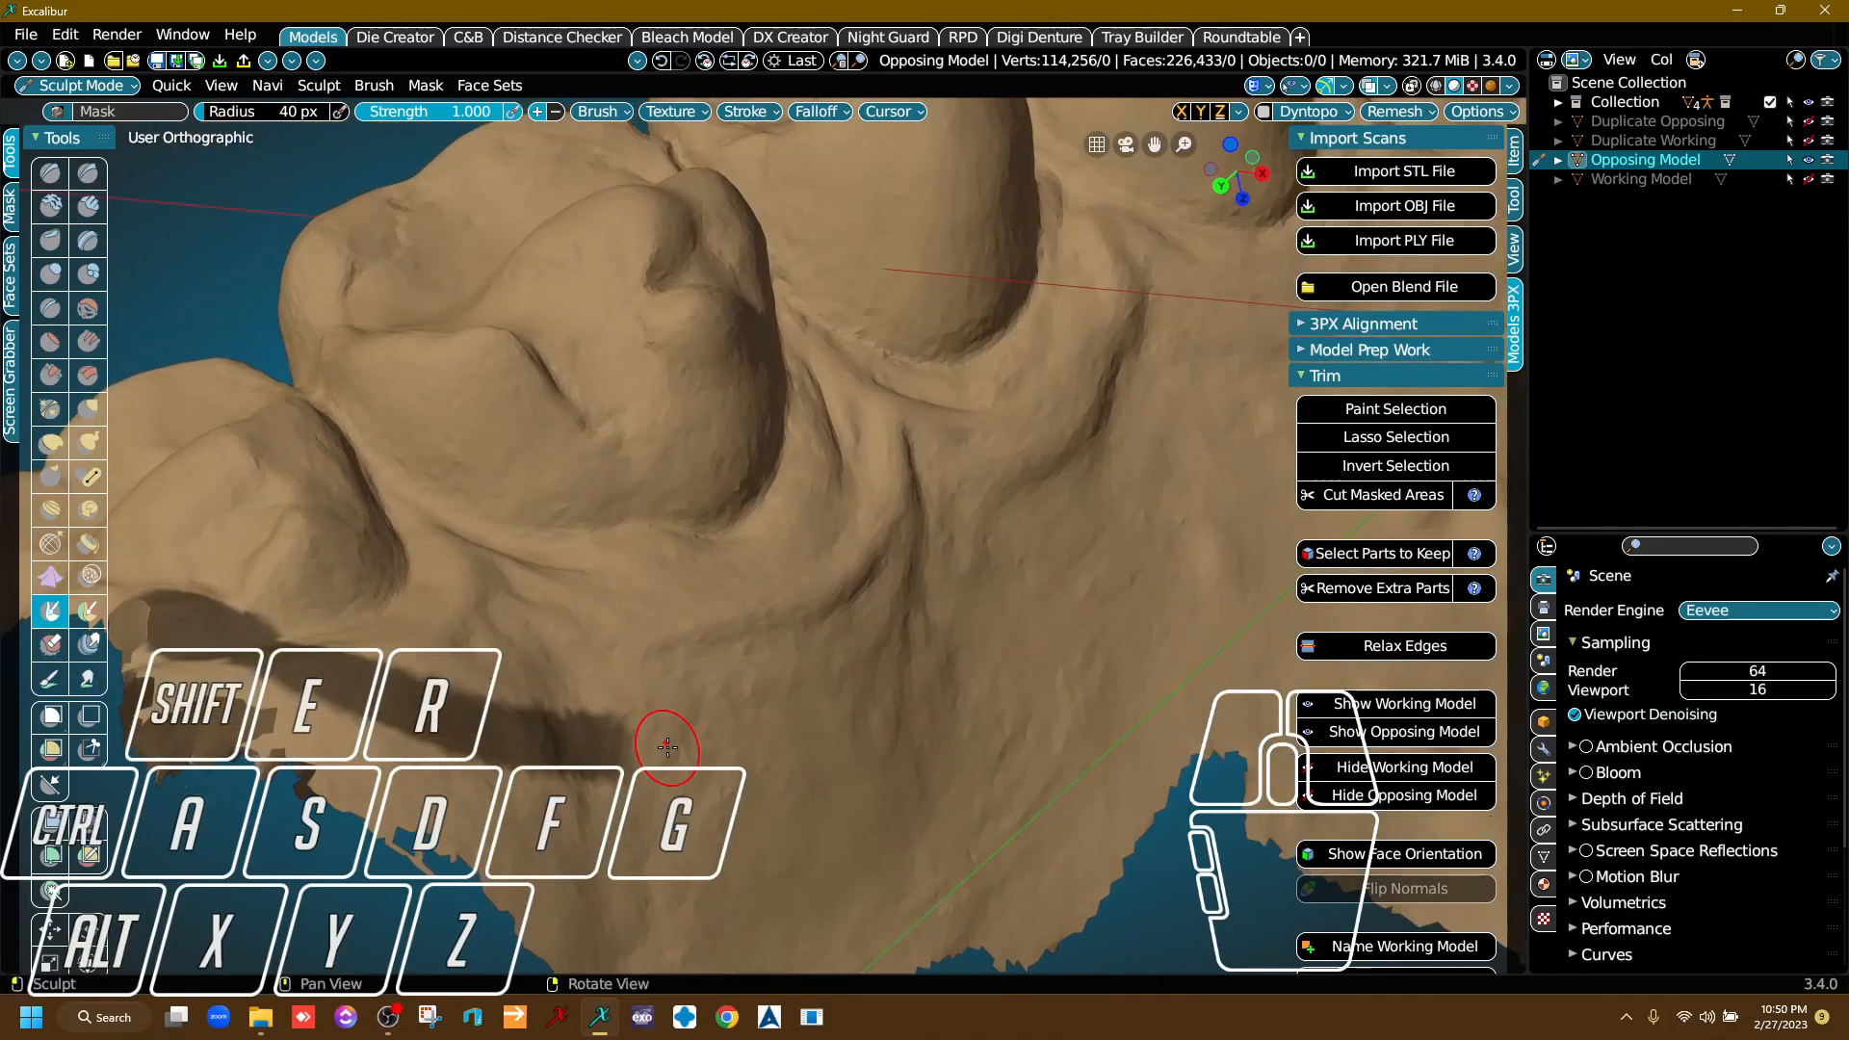
Extend the painted mask along the palatal side of the molars and over the front of the palate past the midline.
{"action": "mouse_move", "coordinate": [585, 742]}
{"action": "left_mouse_down"}
{"action": "mouse_move", "coordinate": [829, 690]}
{"action": "mouse_move", "coordinate": [1065, 529]}
{"action": "left_mouse_up"}
{"action": "mouse_move", "coordinate": [1065, 529]}
{"action": "right_mouse_down"}
{"action": "mouse_move", "coordinate": [768, 632]}
{"action": "mouse_move", "coordinate": [685, 640]}
{"action": "right_mouse_up"}
{"action": "mouse_move", "coordinate": [685, 640]}
{"action": "left_mouse_down"}
{"action": "mouse_move", "coordinate": [744, 608]}
{"action": "mouse_move", "coordinate": [1060, 589]}
{"action": "left_mouse_up"}
{"action": "mouse_move", "coordinate": [1059, 589]}
{"action": "right_mouse_down"}
{"action": "mouse_move", "coordinate": [883, 561]}
{"action": "mouse_move", "coordinate": [1033, 597]}
{"action": "right_mouse_up"}
{"action": "middle_click_drag", "start_coordinate": [915, 588], "coordinate": [771, 743]}
{"action": "right_click_drag", "start_coordinate": [772, 742], "coordinate": [741, 678]}
{"action": "mouse_move", "coordinate": [617, 674]}
{"action": "left_mouse_down"}
{"action": "mouse_move", "coordinate": [717, 567]}
{"action": "mouse_move", "coordinate": [1077, 448]}
{"action": "left_mouse_up"}
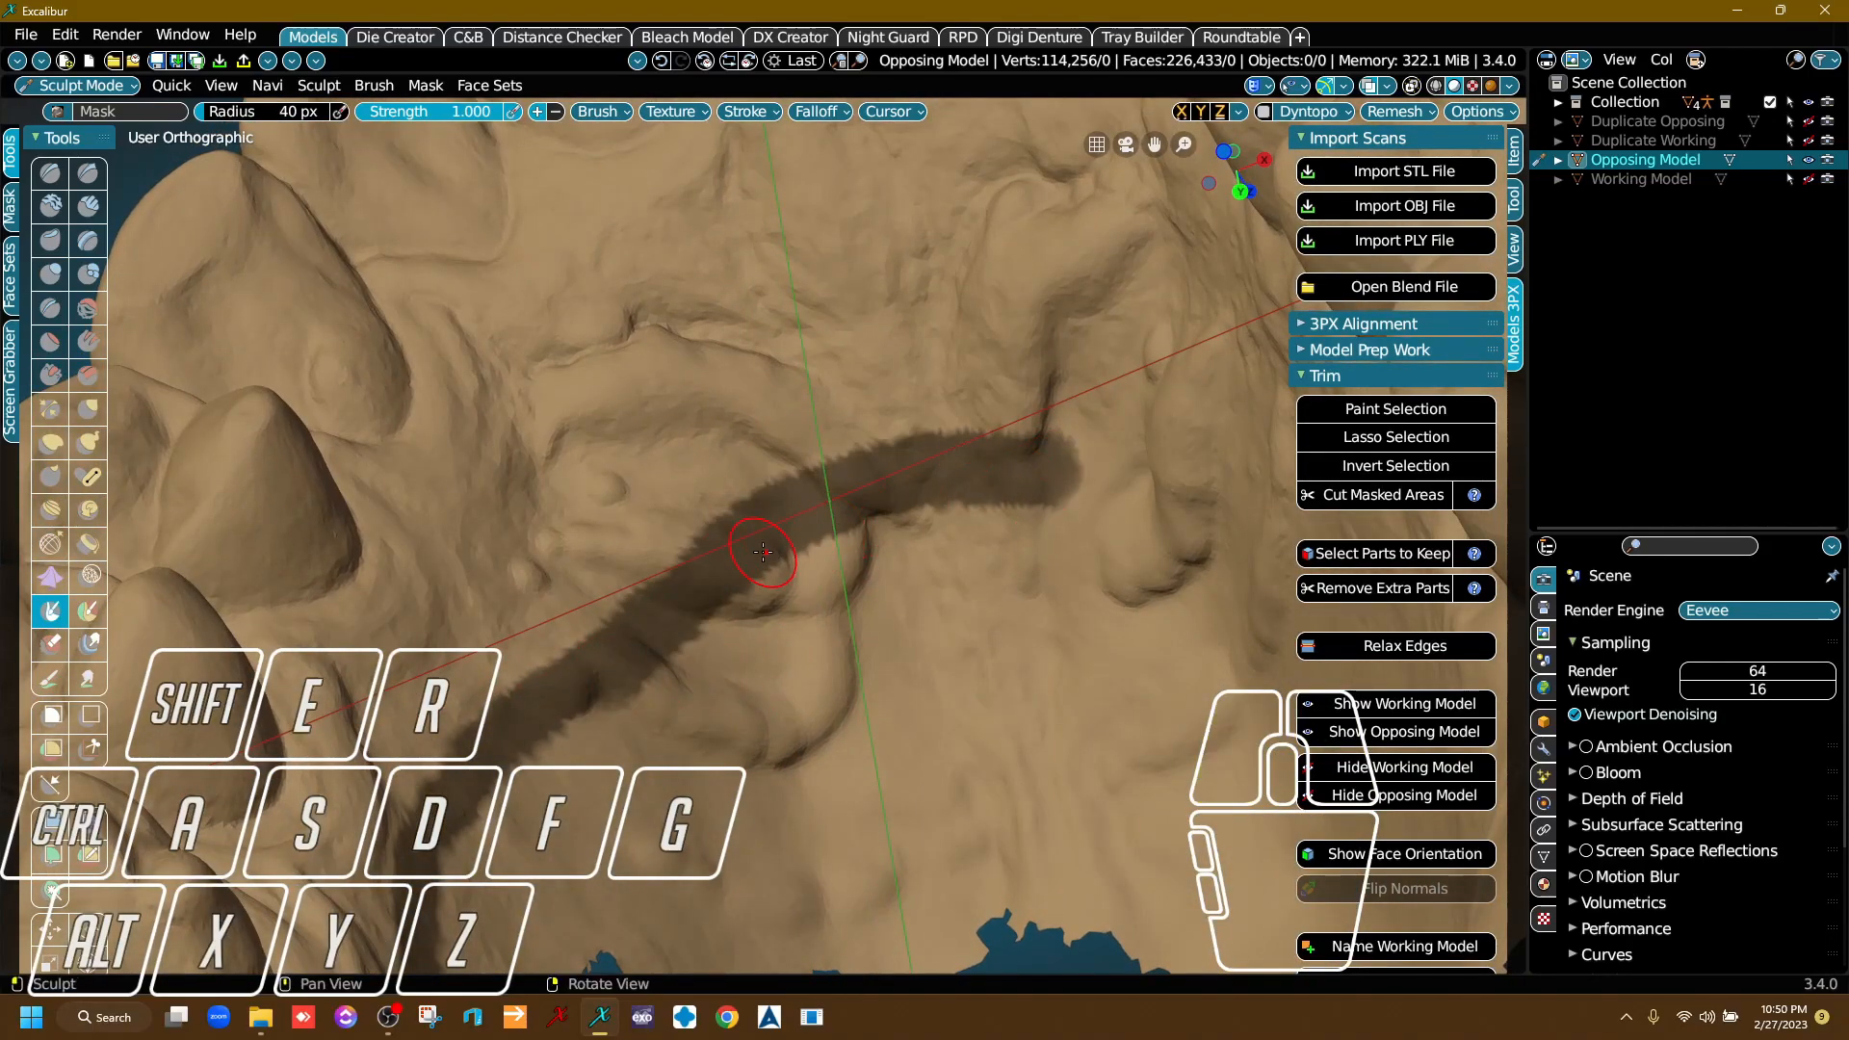
{"action": "mouse_move", "coordinate": [514, 719]}
{"action": "left_mouse_down"}
{"action": "mouse_move", "coordinate": [482, 818]}
{"action": "mouse_move", "coordinate": [414, 799]}
{"action": "mouse_move", "coordinate": [503, 658]}
{"action": "mouse_move", "coordinate": [930, 455]}
{"action": "mouse_move", "coordinate": [1060, 464]}
{"action": "left_mouse_up"}
{"action": "scroll", "coordinate": [1061, 466], "scroll_direction": "down", "scroll_amount": 5}
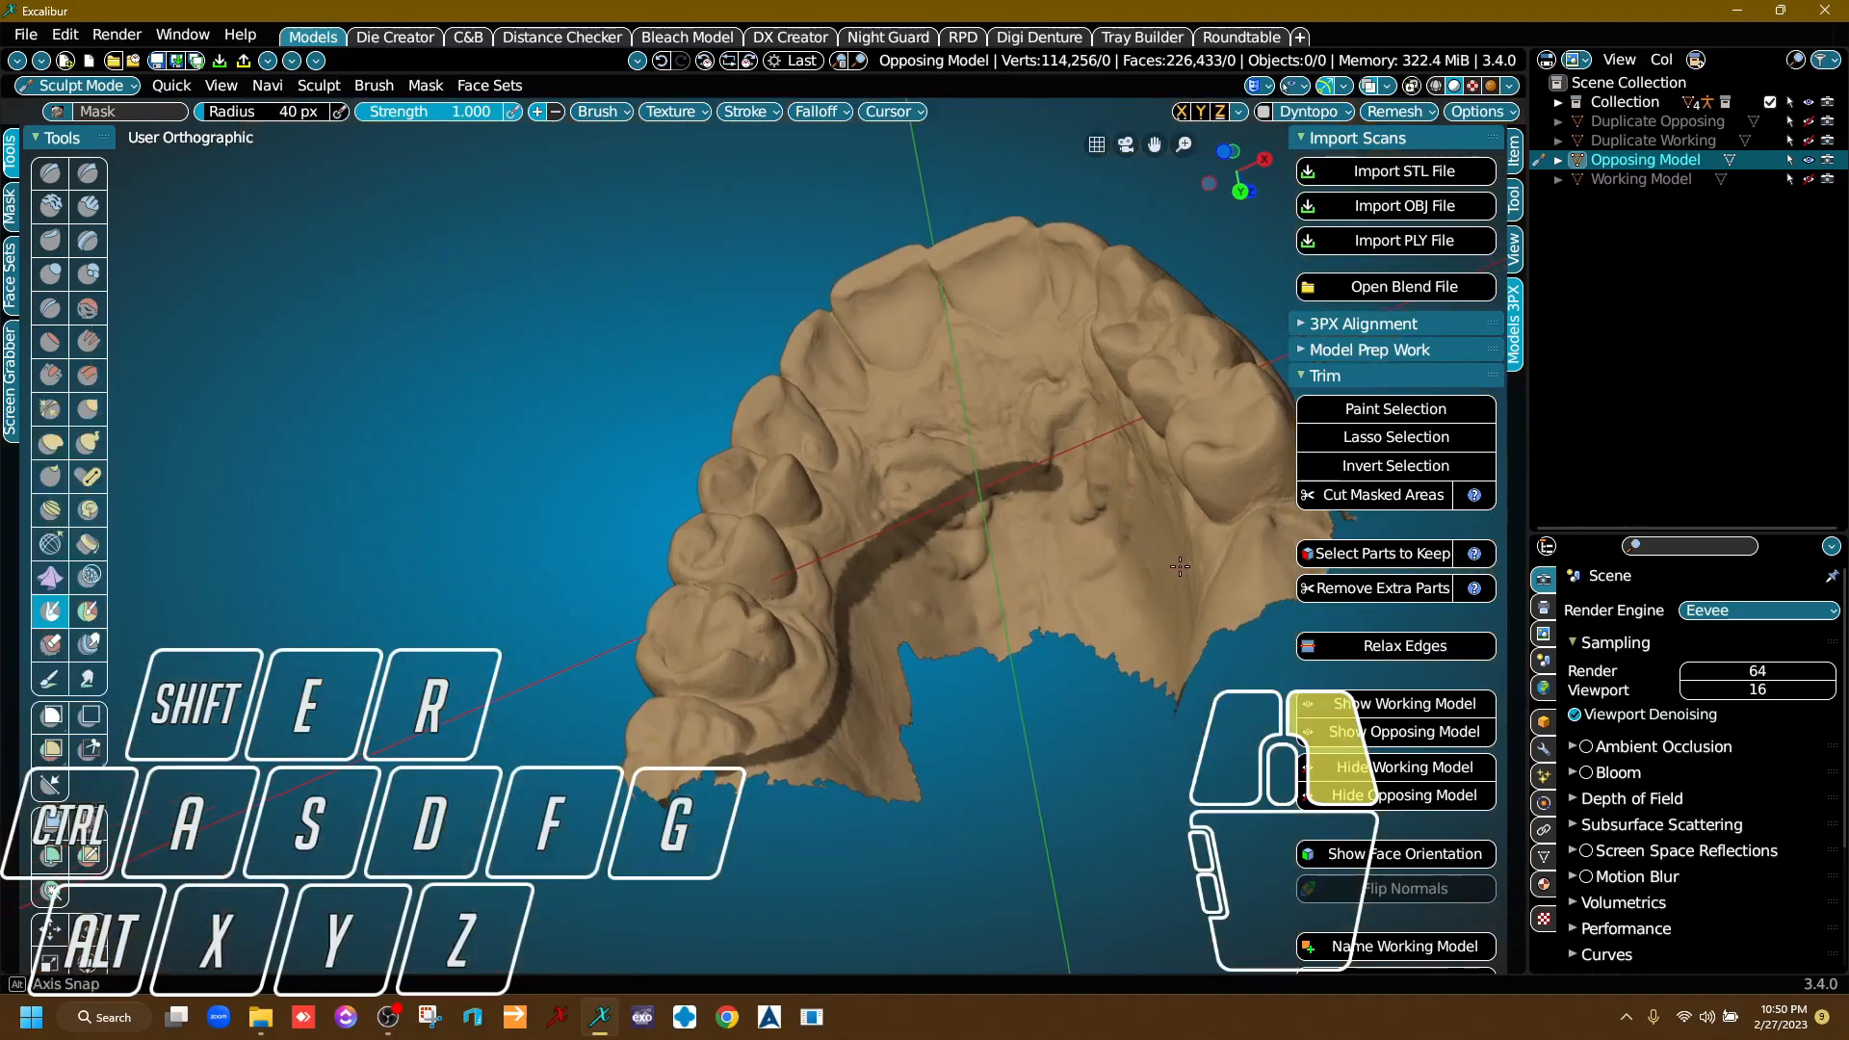
Continue the mask strip from the middle of the palate toward the palatal side of the opposite molars.
{"action": "right_click_drag", "start_coordinate": [1040, 472], "coordinate": [1201, 500]}
{"action": "middle_click_drag", "start_coordinate": [1082, 468], "coordinate": [827, 509]}
{"action": "scroll", "coordinate": [640, 517], "scroll_direction": "up", "scroll_amount": 3}
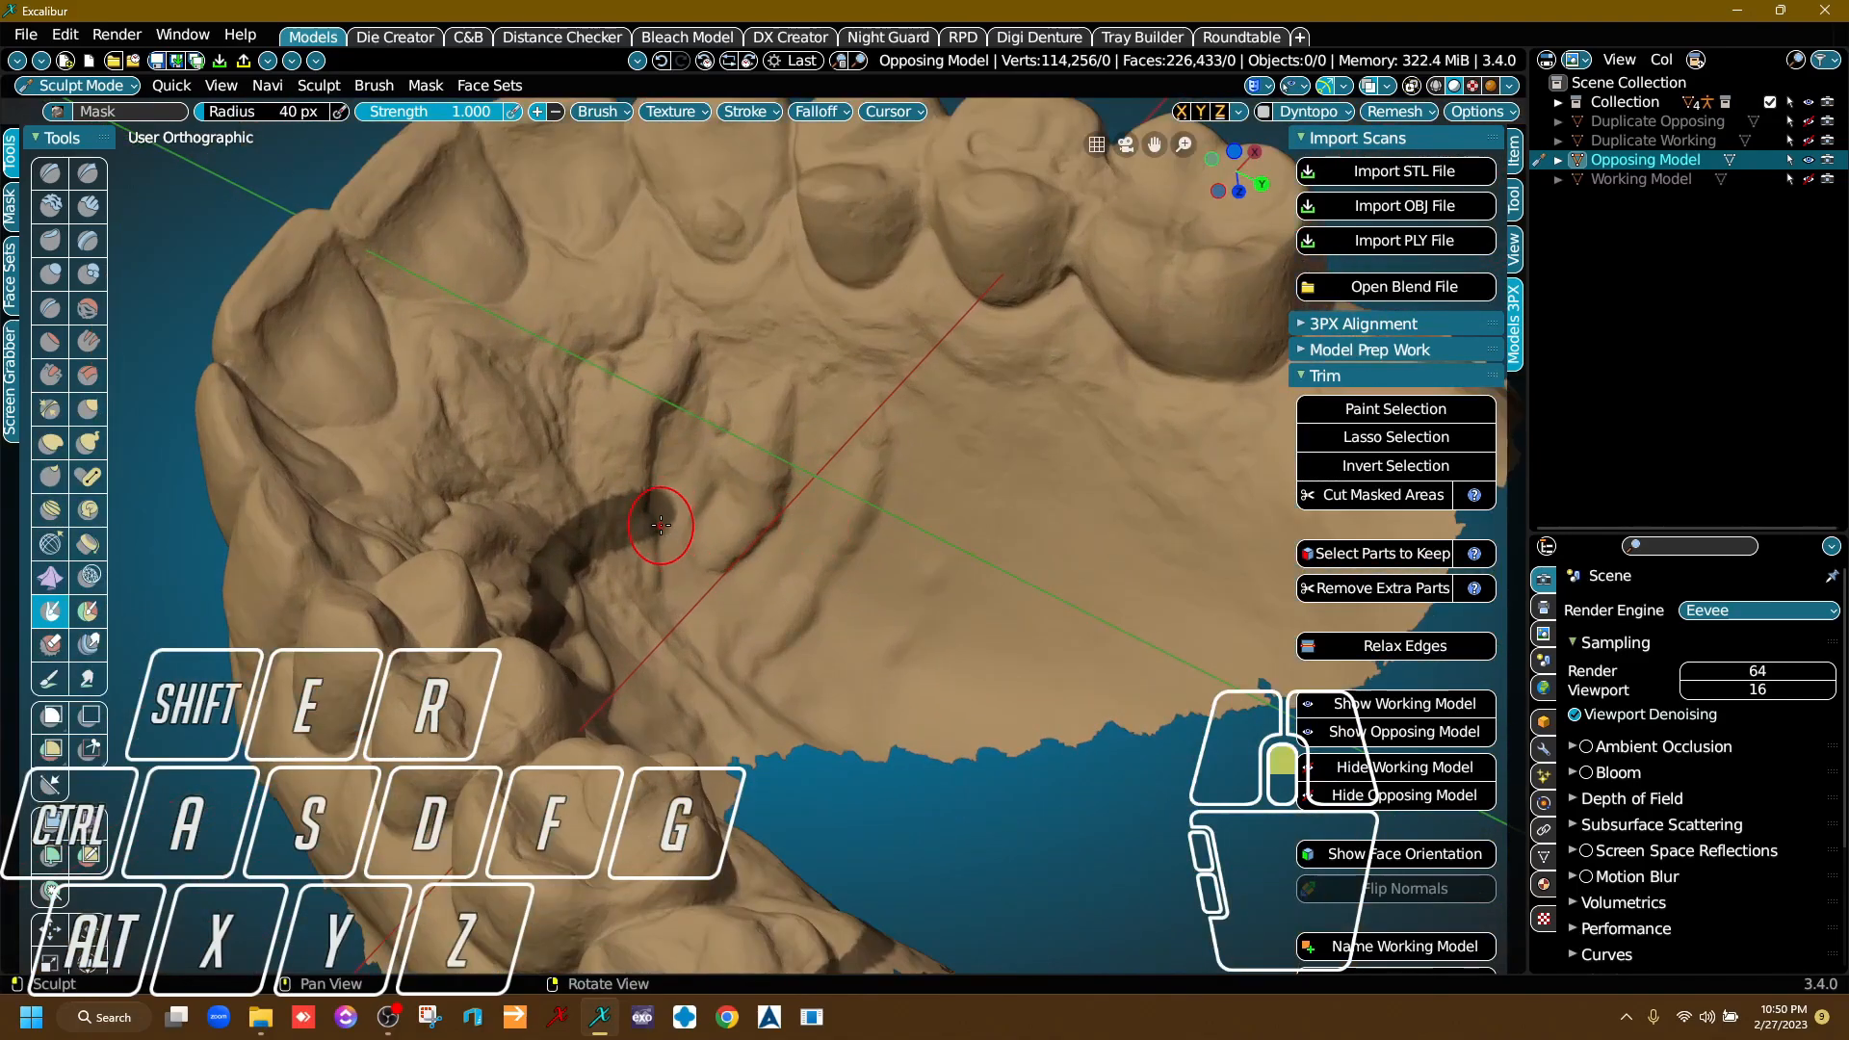
{"action": "scroll", "coordinate": [637, 501], "scroll_direction": "up", "scroll_amount": 3}
{"action": "mouse_move", "coordinate": [638, 499]}
{"action": "left_mouse_down"}
{"action": "mouse_move", "coordinate": [971, 508]}
{"action": "mouse_move", "coordinate": [1142, 565]}
{"action": "left_mouse_up"}
{"action": "middle_click_drag", "start_coordinate": [1114, 572], "coordinate": [610, 482]}
{"action": "mouse_move", "coordinate": [618, 477]}
{"action": "left_mouse_down"}
{"action": "mouse_move", "coordinate": [734, 512]}
{"action": "mouse_move", "coordinate": [1212, 566]}
{"action": "left_mouse_up"}
{"action": "scroll", "coordinate": [1173, 597], "scroll_direction": "down", "scroll_amount": 6}
Carry the palatal mask strip back past the opposite molars to the rear edge of the scan.
{"action": "middle_click_drag", "start_coordinate": [1165, 595], "coordinate": [694, 578]}
{"action": "mouse_move", "coordinate": [693, 578]}
{"action": "right_mouse_down"}
{"action": "mouse_move", "coordinate": [828, 438]}
{"action": "mouse_move", "coordinate": [939, 563]}
{"action": "mouse_move", "coordinate": [772, 576]}
{"action": "mouse_move", "coordinate": [819, 597]}
{"action": "right_mouse_up"}
{"action": "scroll", "coordinate": [829, 587], "scroll_direction": "up", "scroll_amount": 4}
{"action": "middle_click_drag", "start_coordinate": [828, 587], "coordinate": [975, 613]}
{"action": "right_click_drag", "start_coordinate": [974, 613], "coordinate": [817, 639]}
{"action": "middle_click_drag", "start_coordinate": [833, 565], "coordinate": [711, 558]}
{"action": "mouse_move", "coordinate": [710, 559]}
{"action": "right_mouse_down"}
{"action": "mouse_move", "coordinate": [652, 438]}
{"action": "mouse_move", "coordinate": [824, 491]}
{"action": "right_mouse_up"}
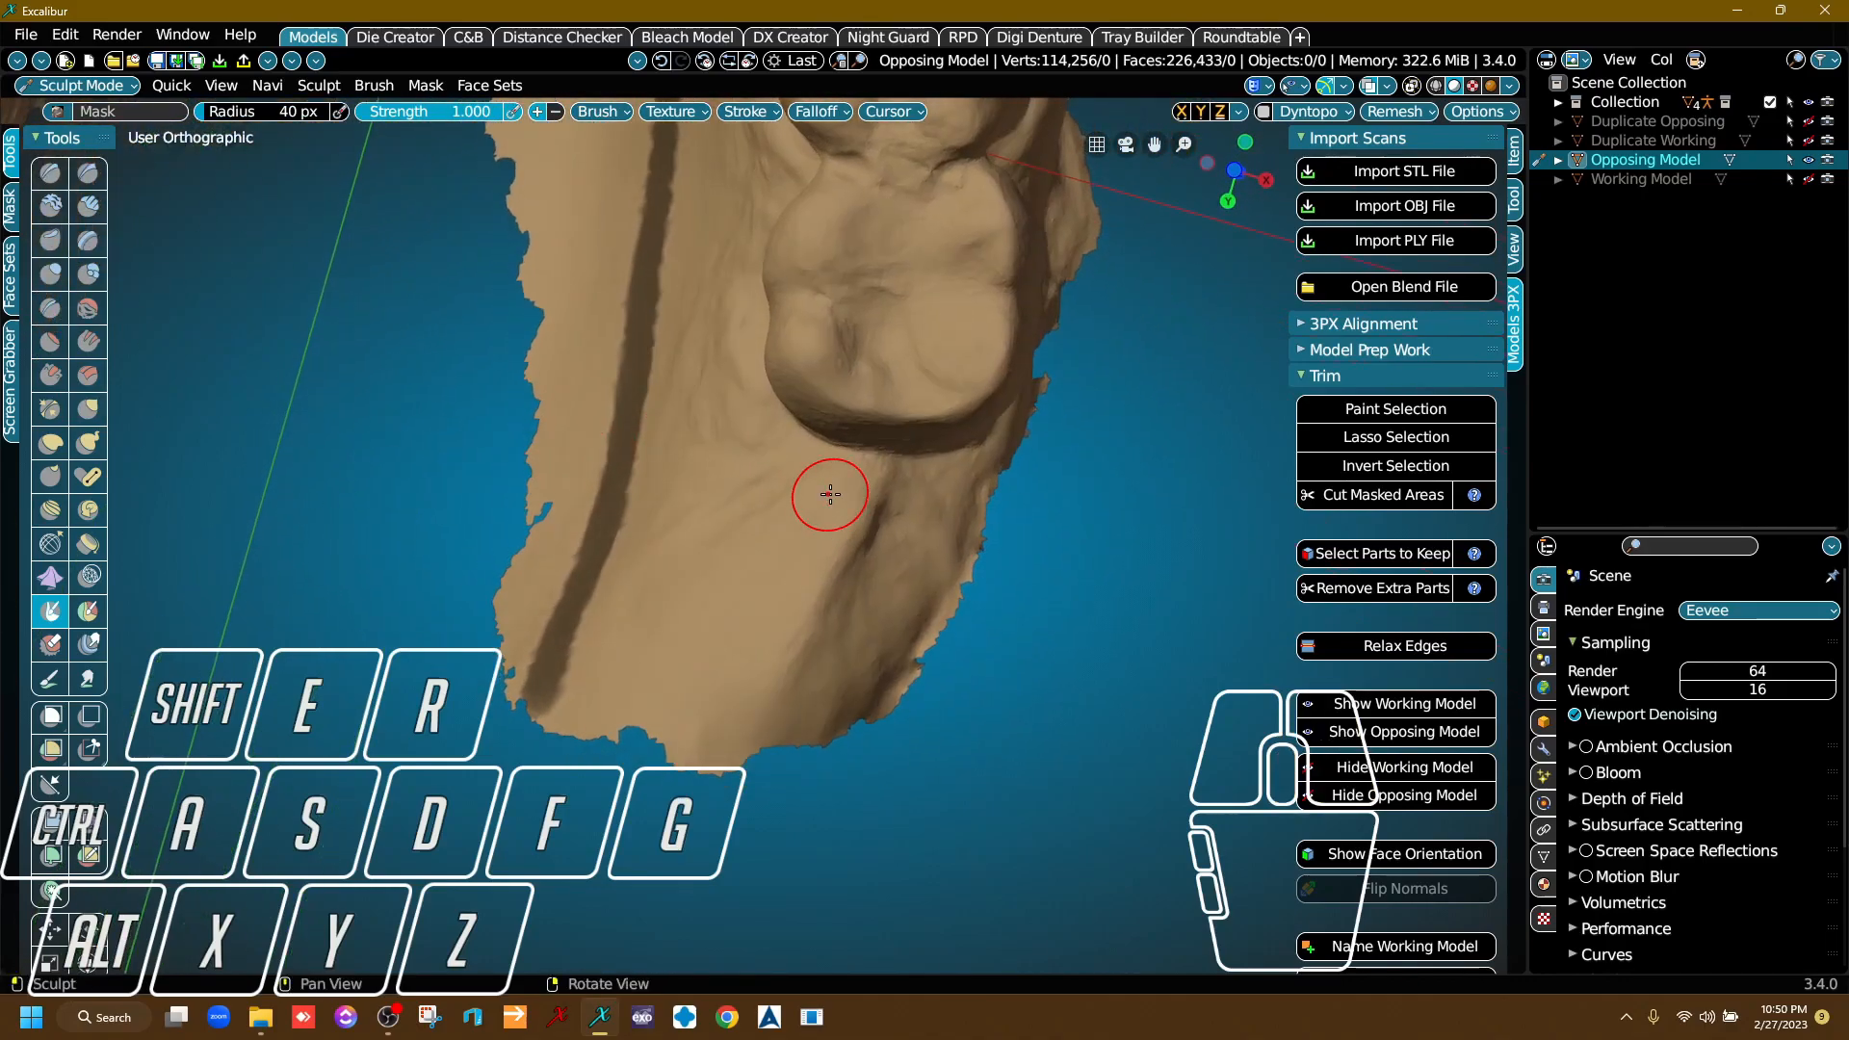
Mask a strip across the tissue behind the last molar, joining it to the rear end of the palatal strip.
{"action": "left_click_drag", "start_coordinate": [554, 663], "coordinate": [940, 699]}
{"action": "scroll", "coordinate": [662, 661], "scroll_direction": "up", "scroll_amount": 3}
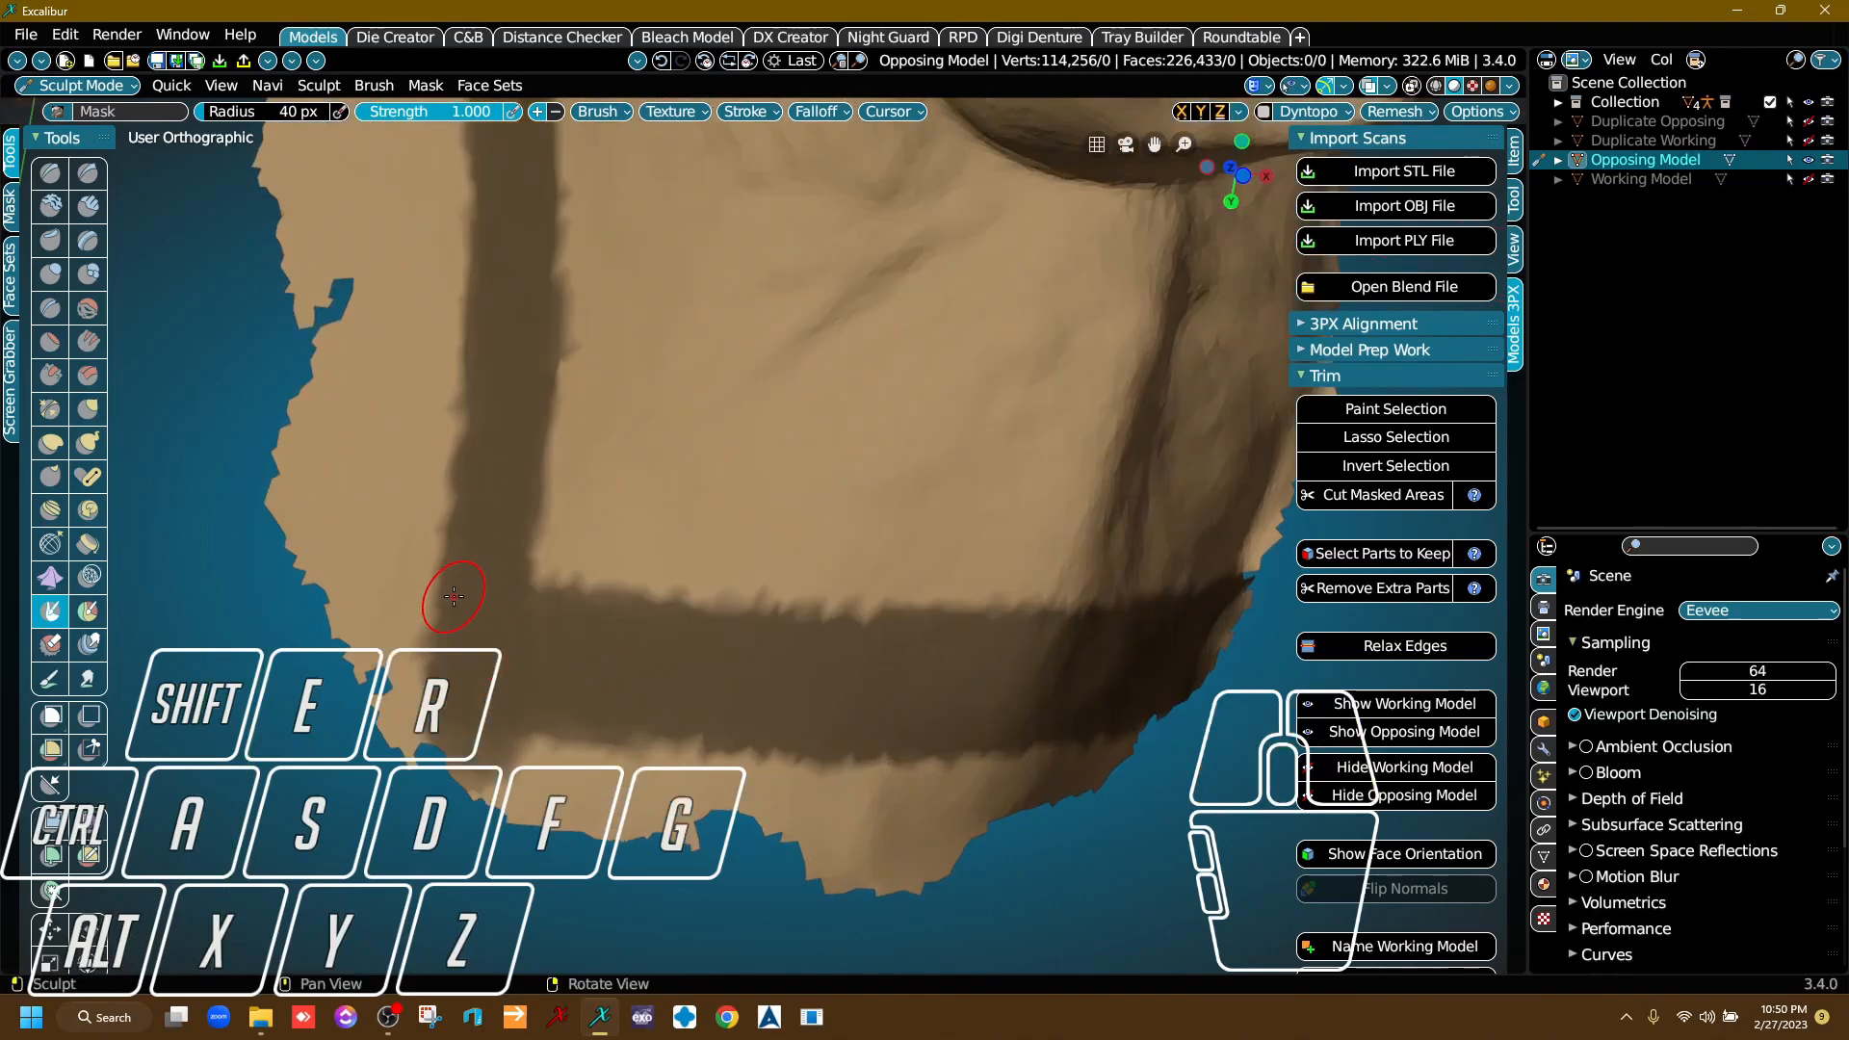
{"action": "scroll", "coordinate": [661, 565], "scroll_direction": "down", "scroll_amount": 3}
{"action": "mouse_move", "coordinate": [676, 435]}
{"action": "middle_mouse_down"}
{"action": "mouse_move", "coordinate": [690, 593]}
{"action": "mouse_move", "coordinate": [714, 627]}
{"action": "middle_mouse_up"}
{"action": "right_click_drag", "start_coordinate": [828, 684], "coordinate": [846, 559]}
{"action": "mouse_move", "coordinate": [810, 652]}
{"action": "middle_mouse_down"}
{"action": "mouse_move", "coordinate": [639, 702]}
{"action": "mouse_move", "coordinate": [933, 578]}
{"action": "middle_mouse_up"}
{"action": "right_click_drag", "start_coordinate": [934, 579], "coordinate": [833, 614]}
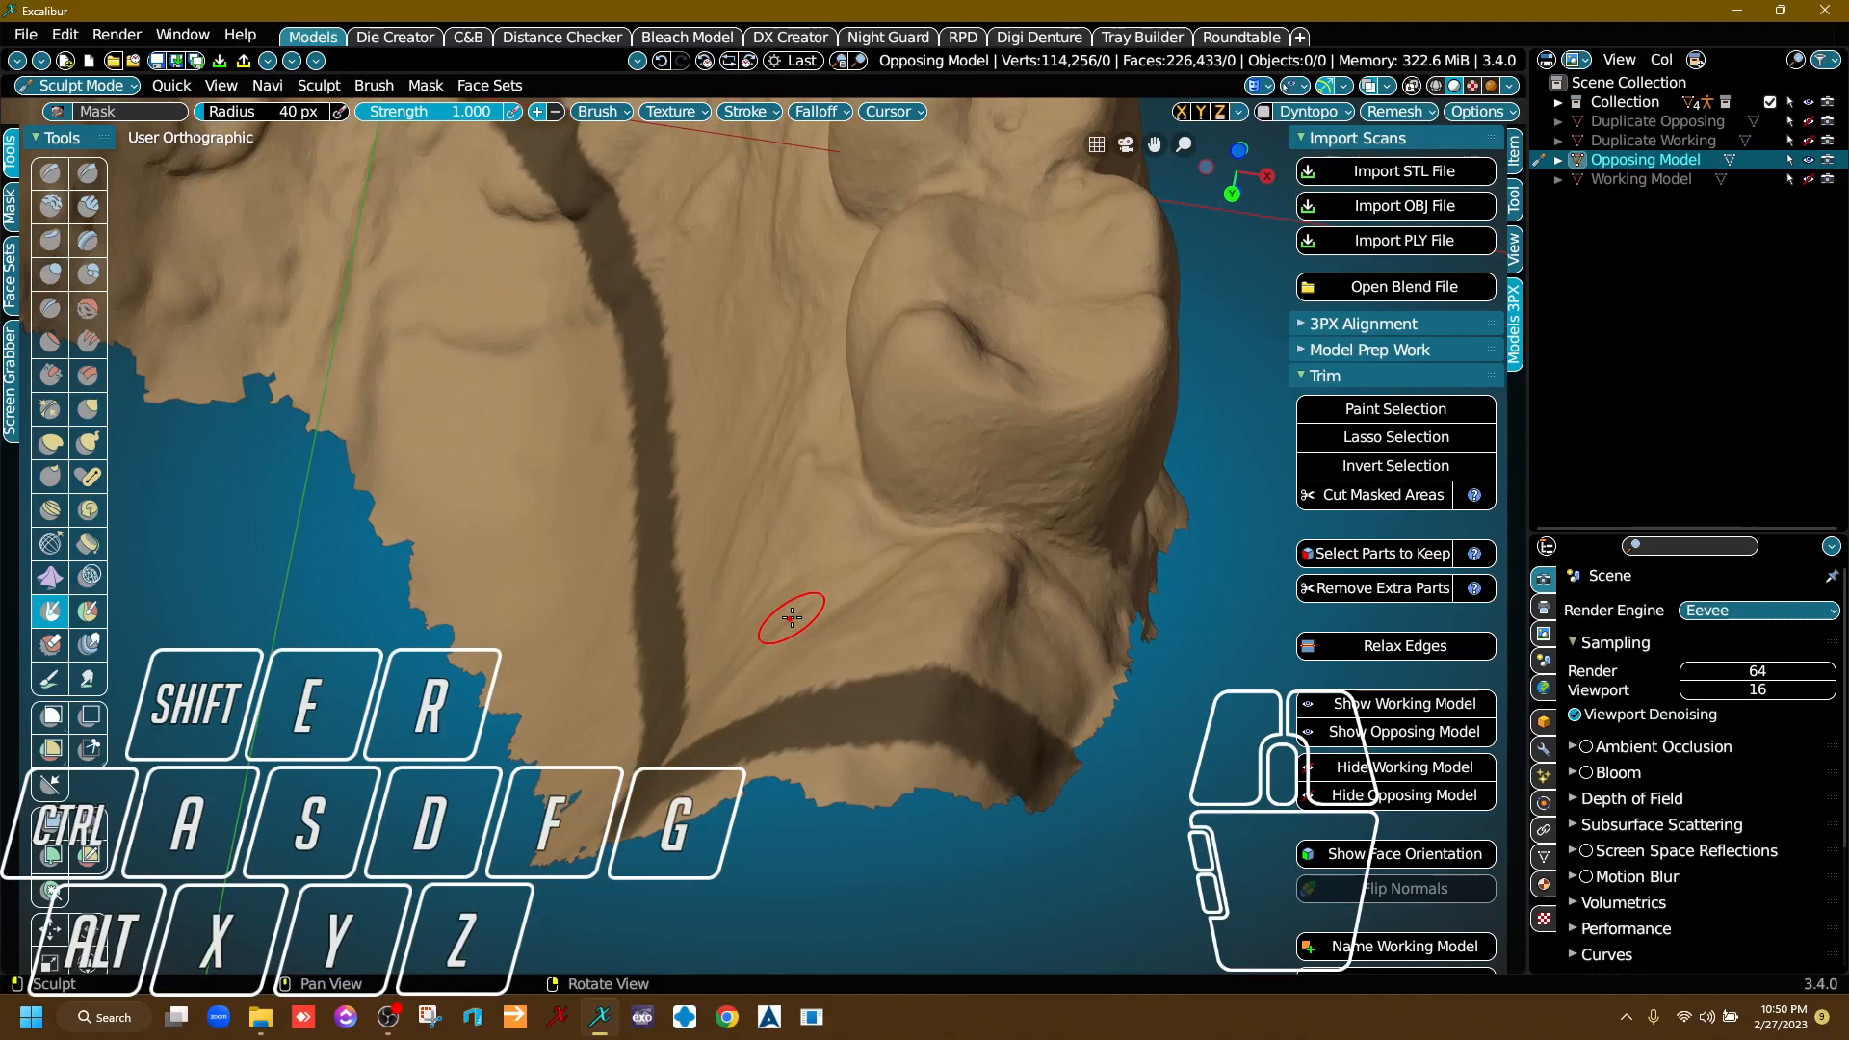
{"action": "right_click_drag", "start_coordinate": [789, 658], "coordinate": [810, 868]}
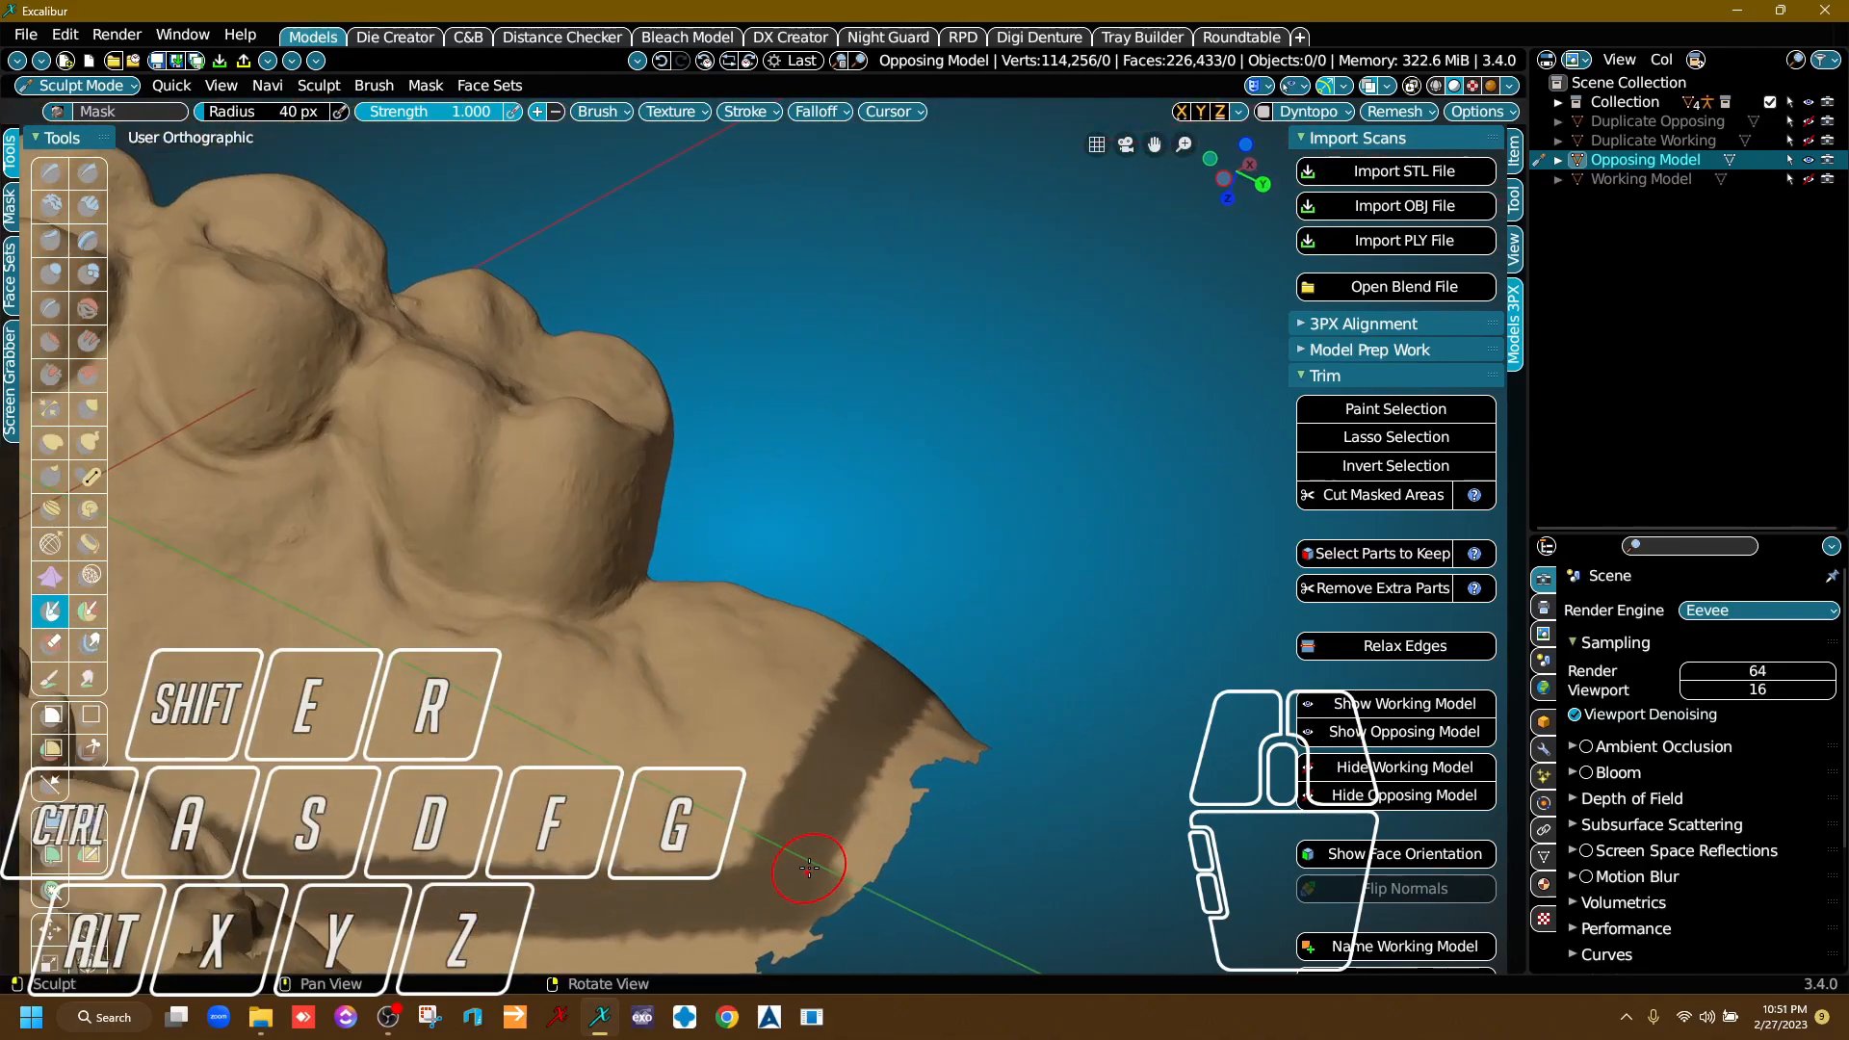
{"action": "right_click_drag", "start_coordinate": [827, 685], "coordinate": [806, 757]}
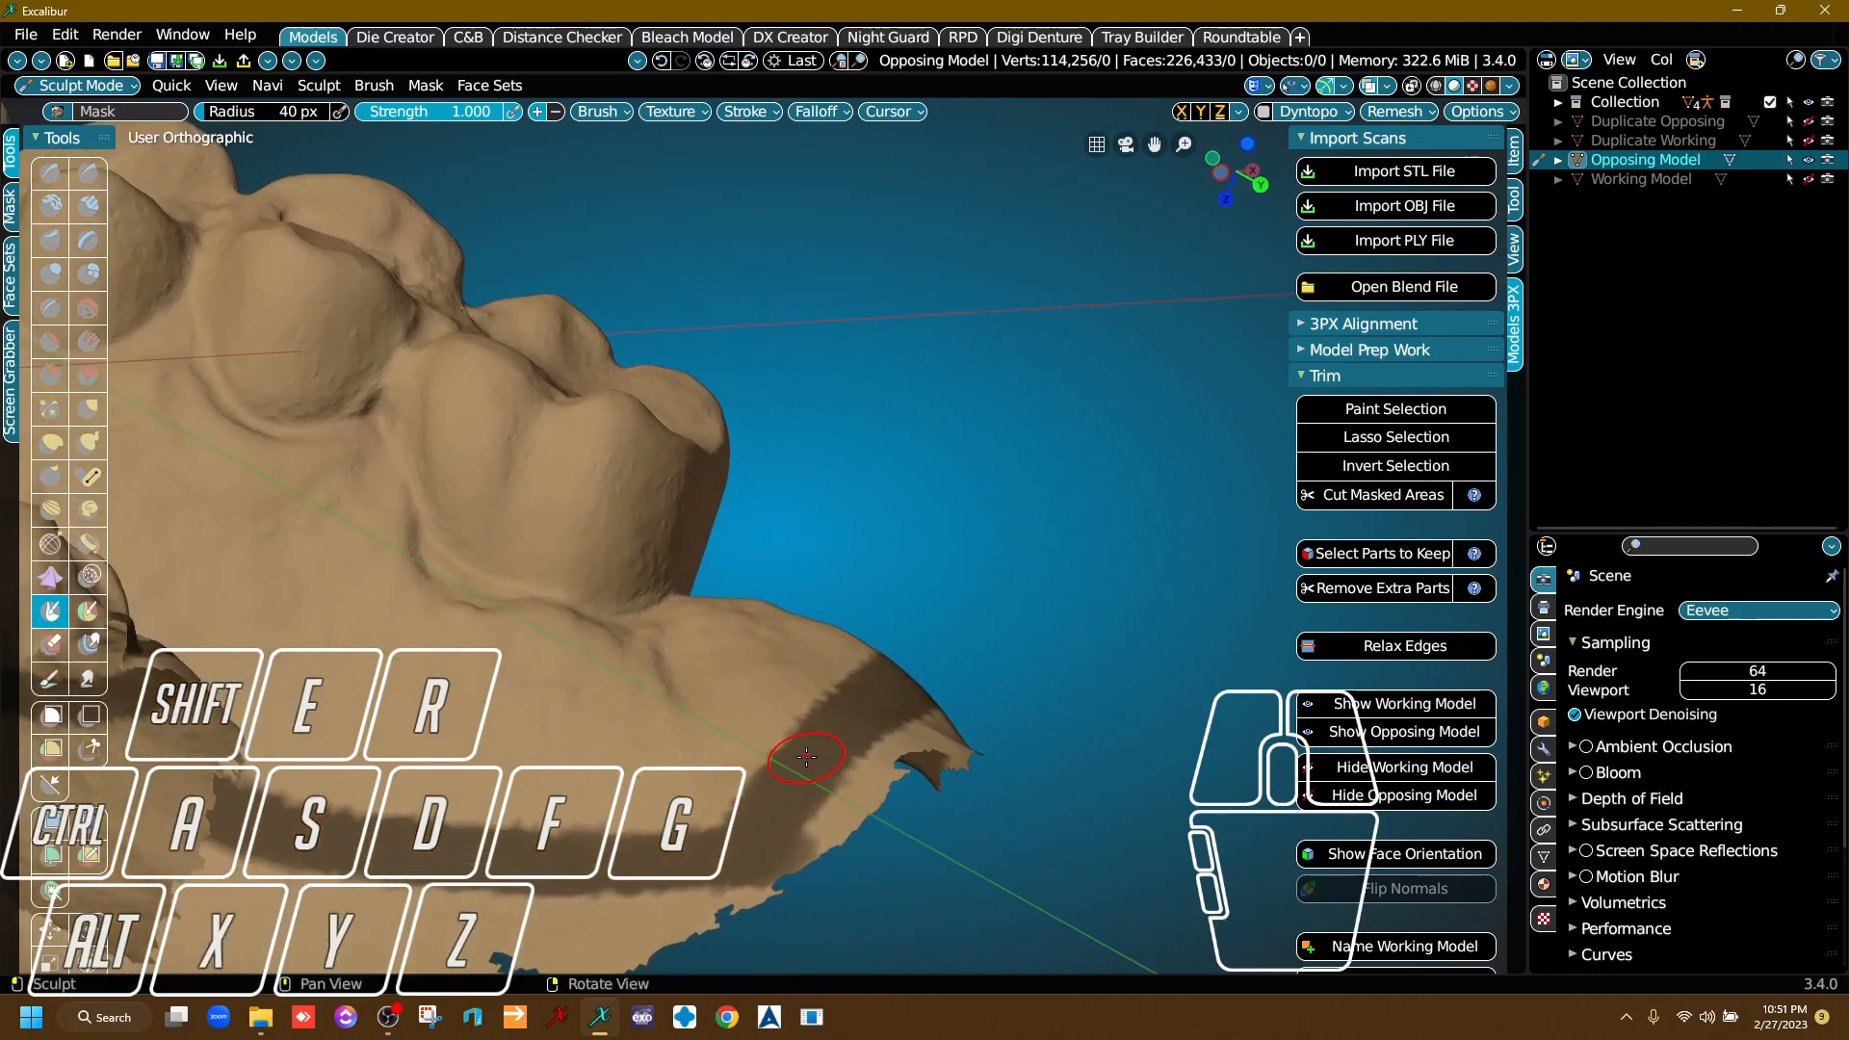
{"action": "right_click_drag", "start_coordinate": [806, 757], "coordinate": [883, 816]}
Bring the mask around the last molar onto the cheek-side gum and along the molar area.
{"action": "scroll", "coordinate": [771, 804], "scroll_direction": "up", "scroll_amount": 4}
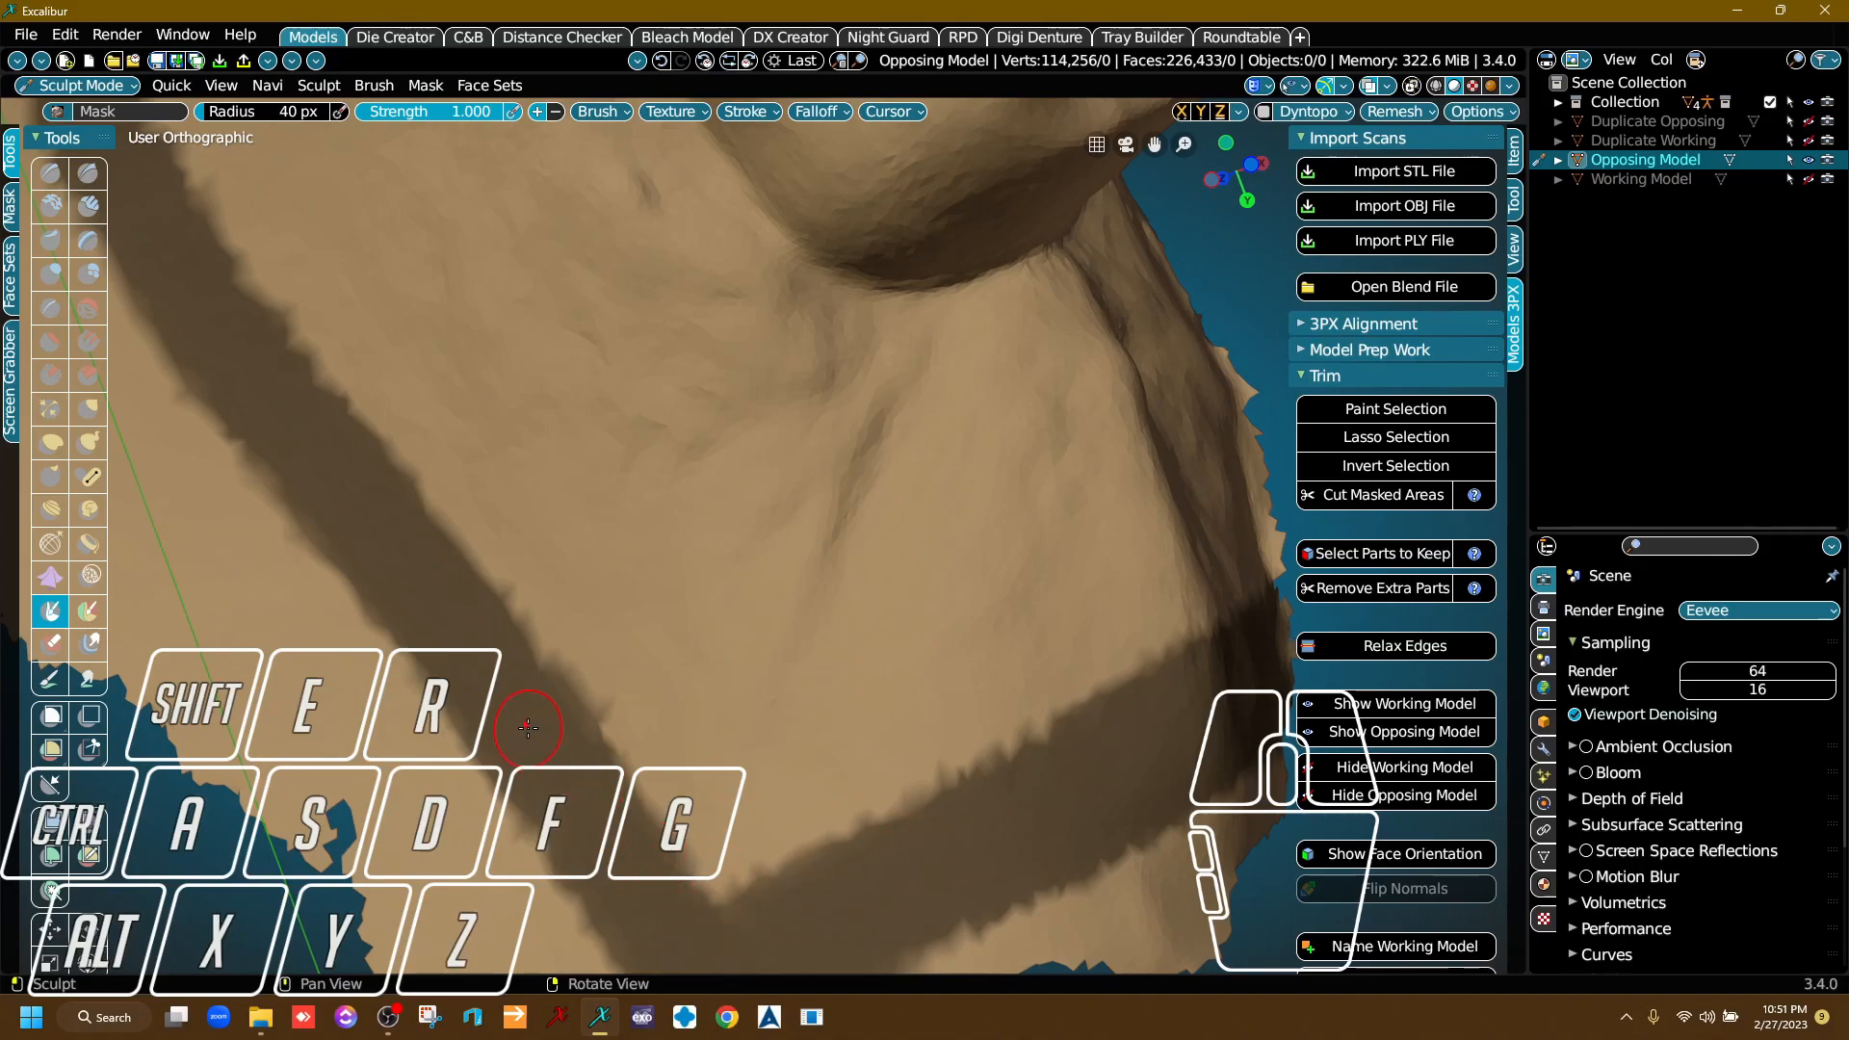
{"action": "mouse_move", "coordinate": [404, 526]}
{"action": "left_mouse_down"}
{"action": "mouse_move", "coordinate": [655, 717]}
{"action": "mouse_move", "coordinate": [1053, 730]}
{"action": "left_mouse_up"}
{"action": "mouse_move", "coordinate": [1175, 701]}
{"action": "right_mouse_down"}
{"action": "mouse_move", "coordinate": [825, 784]}
{"action": "mouse_move", "coordinate": [917, 783]}
{"action": "mouse_move", "coordinate": [875, 701]}
{"action": "mouse_move", "coordinate": [908, 817]}
{"action": "mouse_move", "coordinate": [656, 778]}
{"action": "right_mouse_up"}
{"action": "scroll", "coordinate": [656, 777], "scroll_direction": "up", "scroll_amount": 1}
{"action": "scroll", "coordinate": [656, 777], "scroll_direction": "up", "scroll_amount": 3}
{"action": "mouse_move", "coordinate": [458, 600]}
{"action": "left_mouse_down"}
{"action": "mouse_move", "coordinate": [578, 699]}
{"action": "mouse_move", "coordinate": [722, 727]}
{"action": "mouse_move", "coordinate": [829, 723]}
{"action": "left_mouse_up"}
{"action": "middle_click_drag", "start_coordinate": [925, 742], "coordinate": [592, 710]}
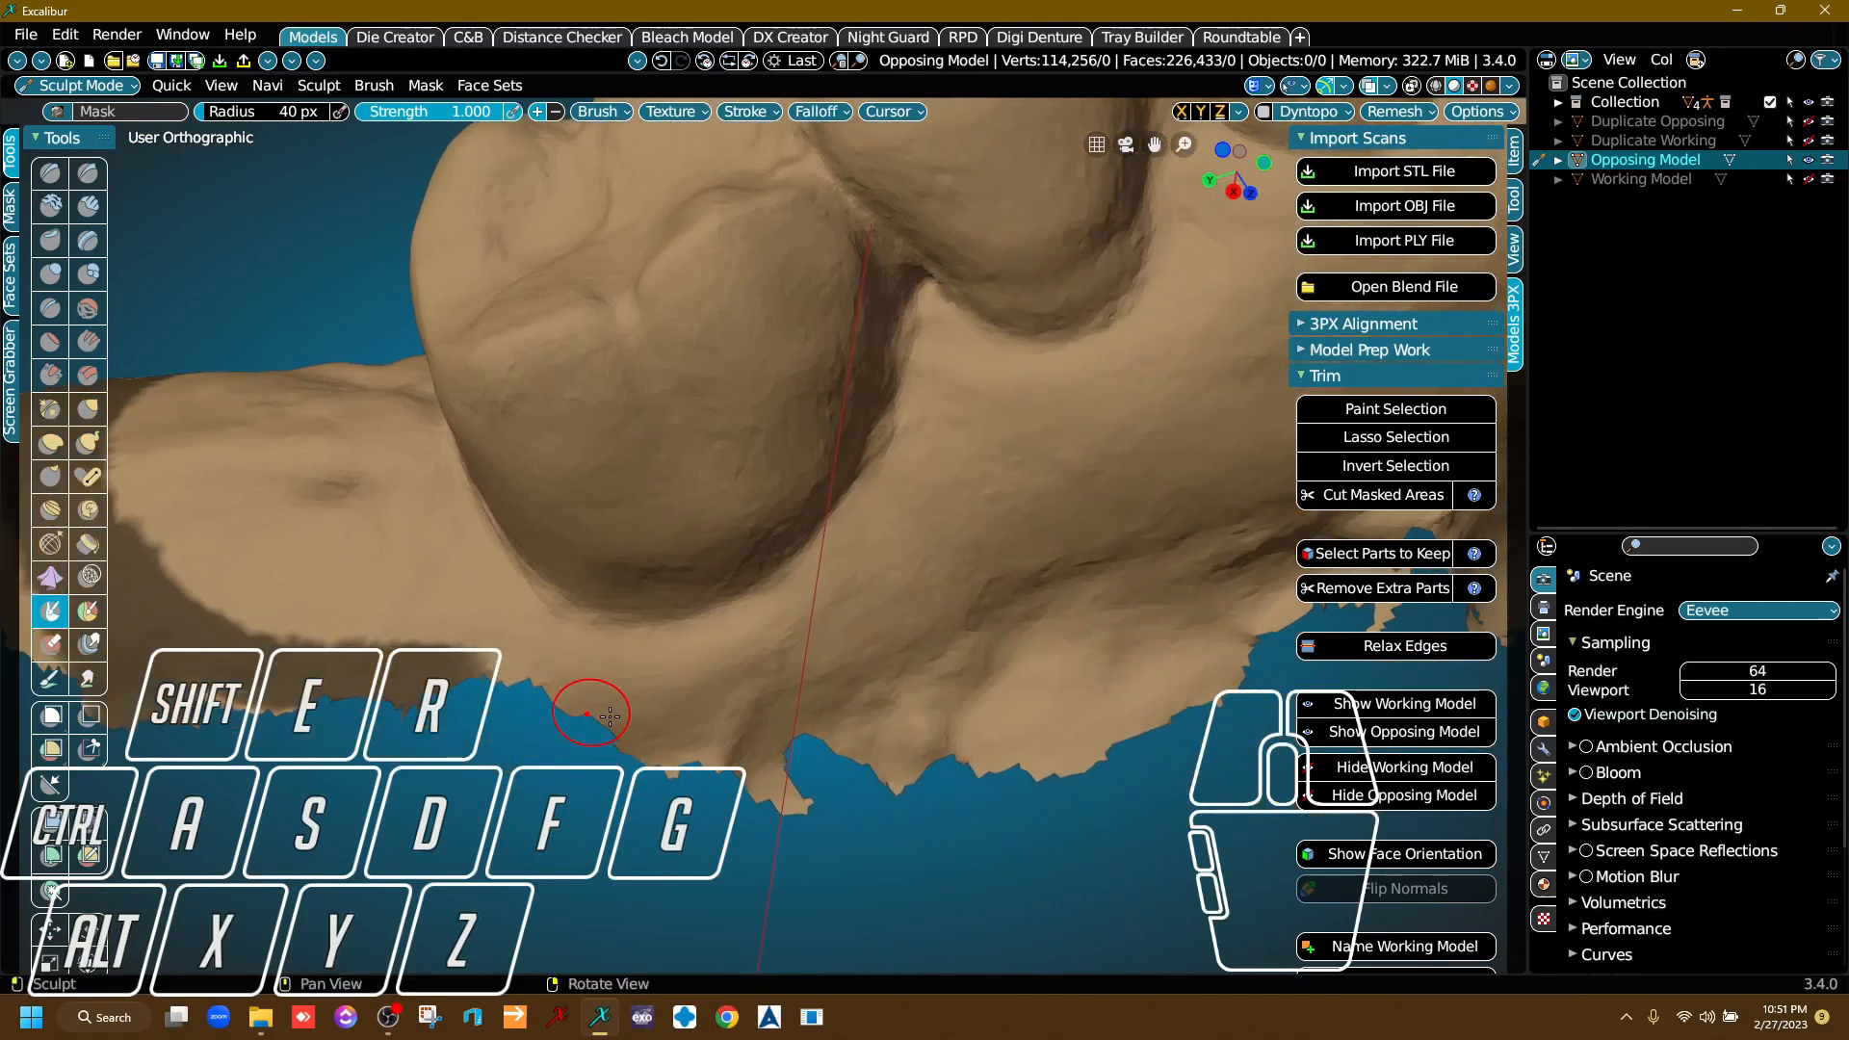
{"action": "right_click_drag", "start_coordinate": [592, 710], "coordinate": [510, 660]}
{"action": "mouse_move", "coordinate": [373, 660]}
{"action": "left_mouse_down"}
{"action": "mouse_move", "coordinate": [462, 645]}
{"action": "mouse_move", "coordinate": [882, 717]}
{"action": "left_mouse_up"}
{"action": "middle_click_drag", "start_coordinate": [882, 717], "coordinate": [598, 710]}
{"action": "right_click_drag", "start_coordinate": [598, 710], "coordinate": [662, 735]}
Extend the cheek-side mask along the gum beside the premolars, keeping it on the tooth side of the scan hole.
{"action": "scroll", "coordinate": [588, 783], "scroll_direction": "up", "scroll_amount": 1}
{"action": "left_click_drag", "start_coordinate": [580, 776], "coordinate": [934, 725]}
{"action": "scroll", "coordinate": [876, 775], "scroll_direction": "down", "scroll_amount": 2}
{"action": "scroll", "coordinate": [641, 760], "scroll_direction": "up", "scroll_amount": 2}
{"action": "left_click_drag", "start_coordinate": [616, 771], "coordinate": [999, 630]}
{"action": "scroll", "coordinate": [1000, 632], "scroll_direction": "down", "scroll_amount": 2}
{"action": "middle_click_drag", "start_coordinate": [998, 635], "coordinate": [650, 780]}
{"action": "right_click_drag", "start_coordinate": [650, 781], "coordinate": [672, 807]}
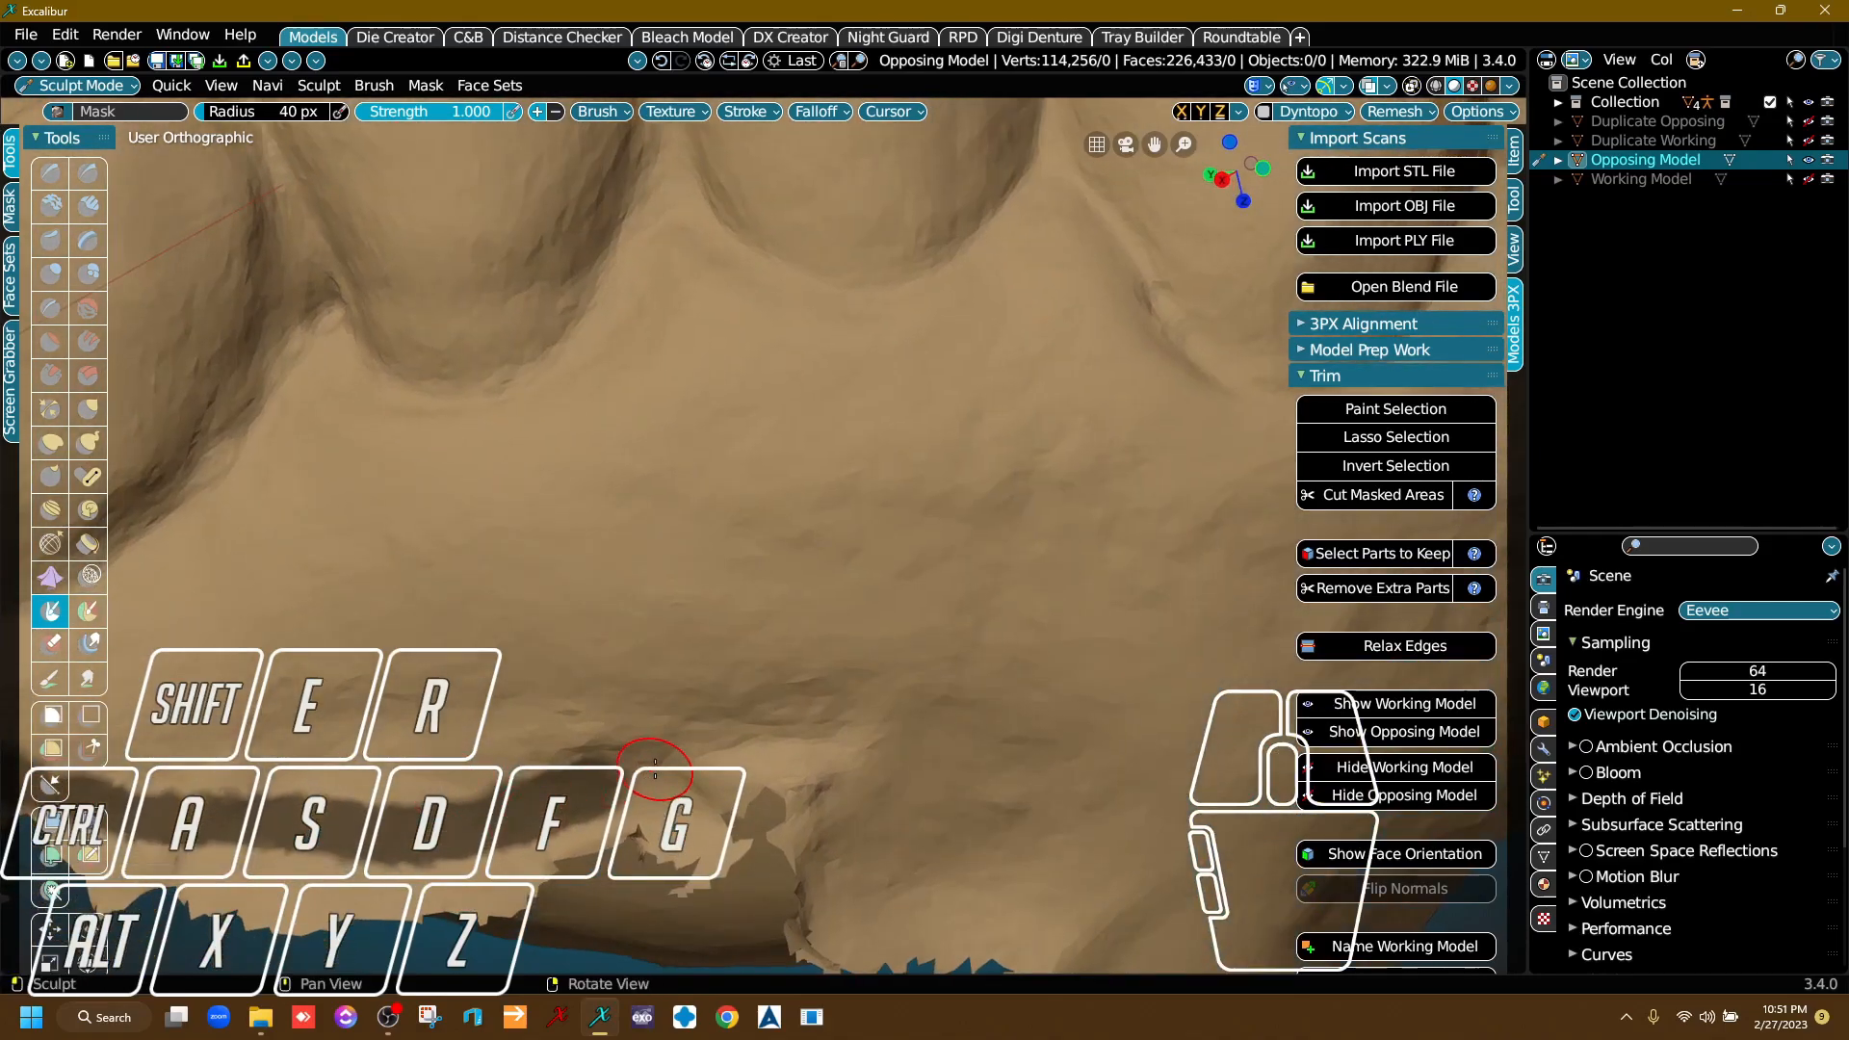
{"action": "scroll", "coordinate": [673, 809], "scroll_direction": "up", "scroll_amount": 4}
{"action": "mouse_move", "coordinate": [568, 740]}
{"action": "left_mouse_down"}
{"action": "mouse_move", "coordinate": [640, 711]}
{"action": "mouse_move", "coordinate": [1081, 649]}
{"action": "left_mouse_up"}
{"action": "scroll", "coordinate": [528, 648], "scroll_direction": "down", "scroll_amount": 3}
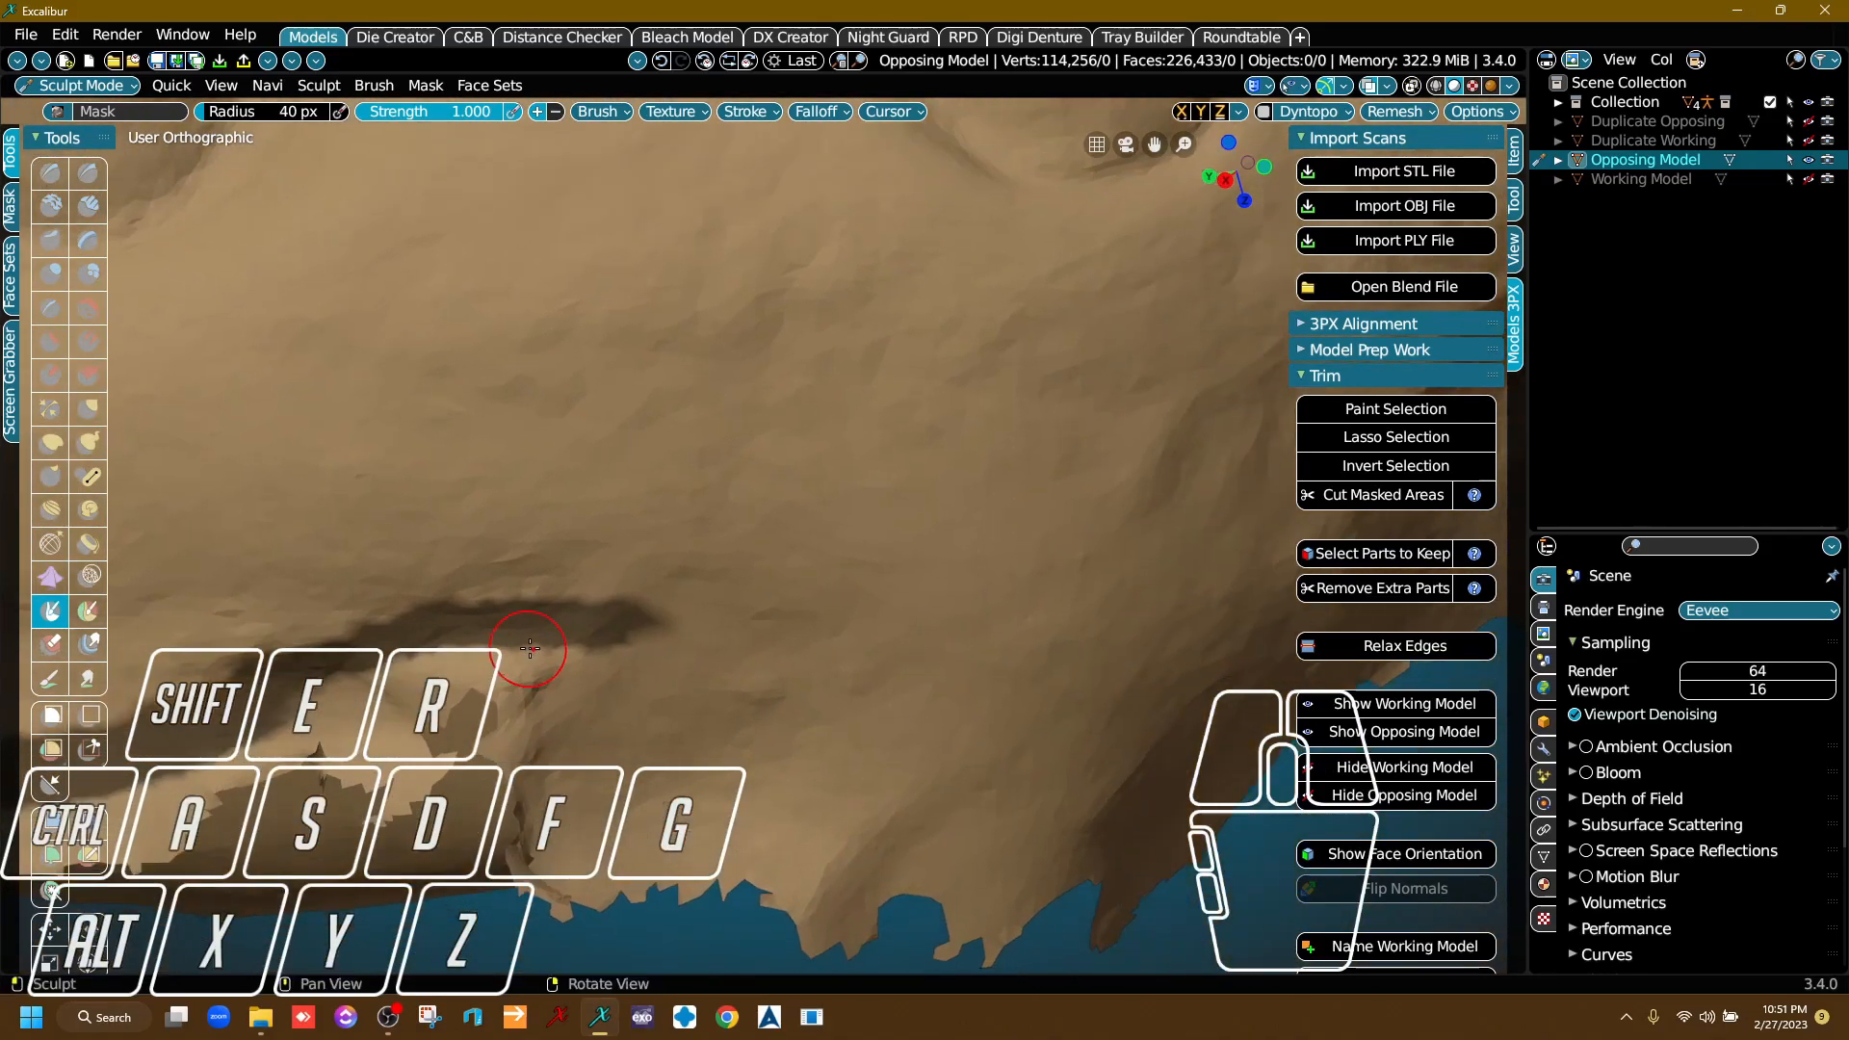
Continue the cheek-side mask strip past the hole in the scan to the gum beside the canine.
{"action": "left_click_drag", "start_coordinate": [614, 638], "coordinate": [1045, 659]}
{"action": "scroll", "coordinate": [898, 662], "scroll_direction": "down", "scroll_amount": 3}
{"action": "left_click_drag", "start_coordinate": [691, 676], "coordinate": [998, 689]}
{"action": "middle_click_drag", "start_coordinate": [1000, 690], "coordinate": [694, 665]}
{"action": "scroll", "coordinate": [694, 665], "scroll_direction": "up", "scroll_amount": 2}
{"action": "left_click_drag", "start_coordinate": [693, 664], "coordinate": [970, 607]}
{"action": "middle_click_drag", "start_coordinate": [970, 607], "coordinate": [655, 707]}
{"action": "mouse_move", "coordinate": [655, 708]}
{"action": "right_mouse_down"}
{"action": "mouse_move", "coordinate": [523, 695]}
{"action": "mouse_move", "coordinate": [540, 703]}
{"action": "right_mouse_up"}
{"action": "scroll", "coordinate": [540, 704], "scroll_direction": "down", "scroll_amount": 3}
{"action": "right_click_drag", "start_coordinate": [848, 713], "coordinate": [866, 764]}
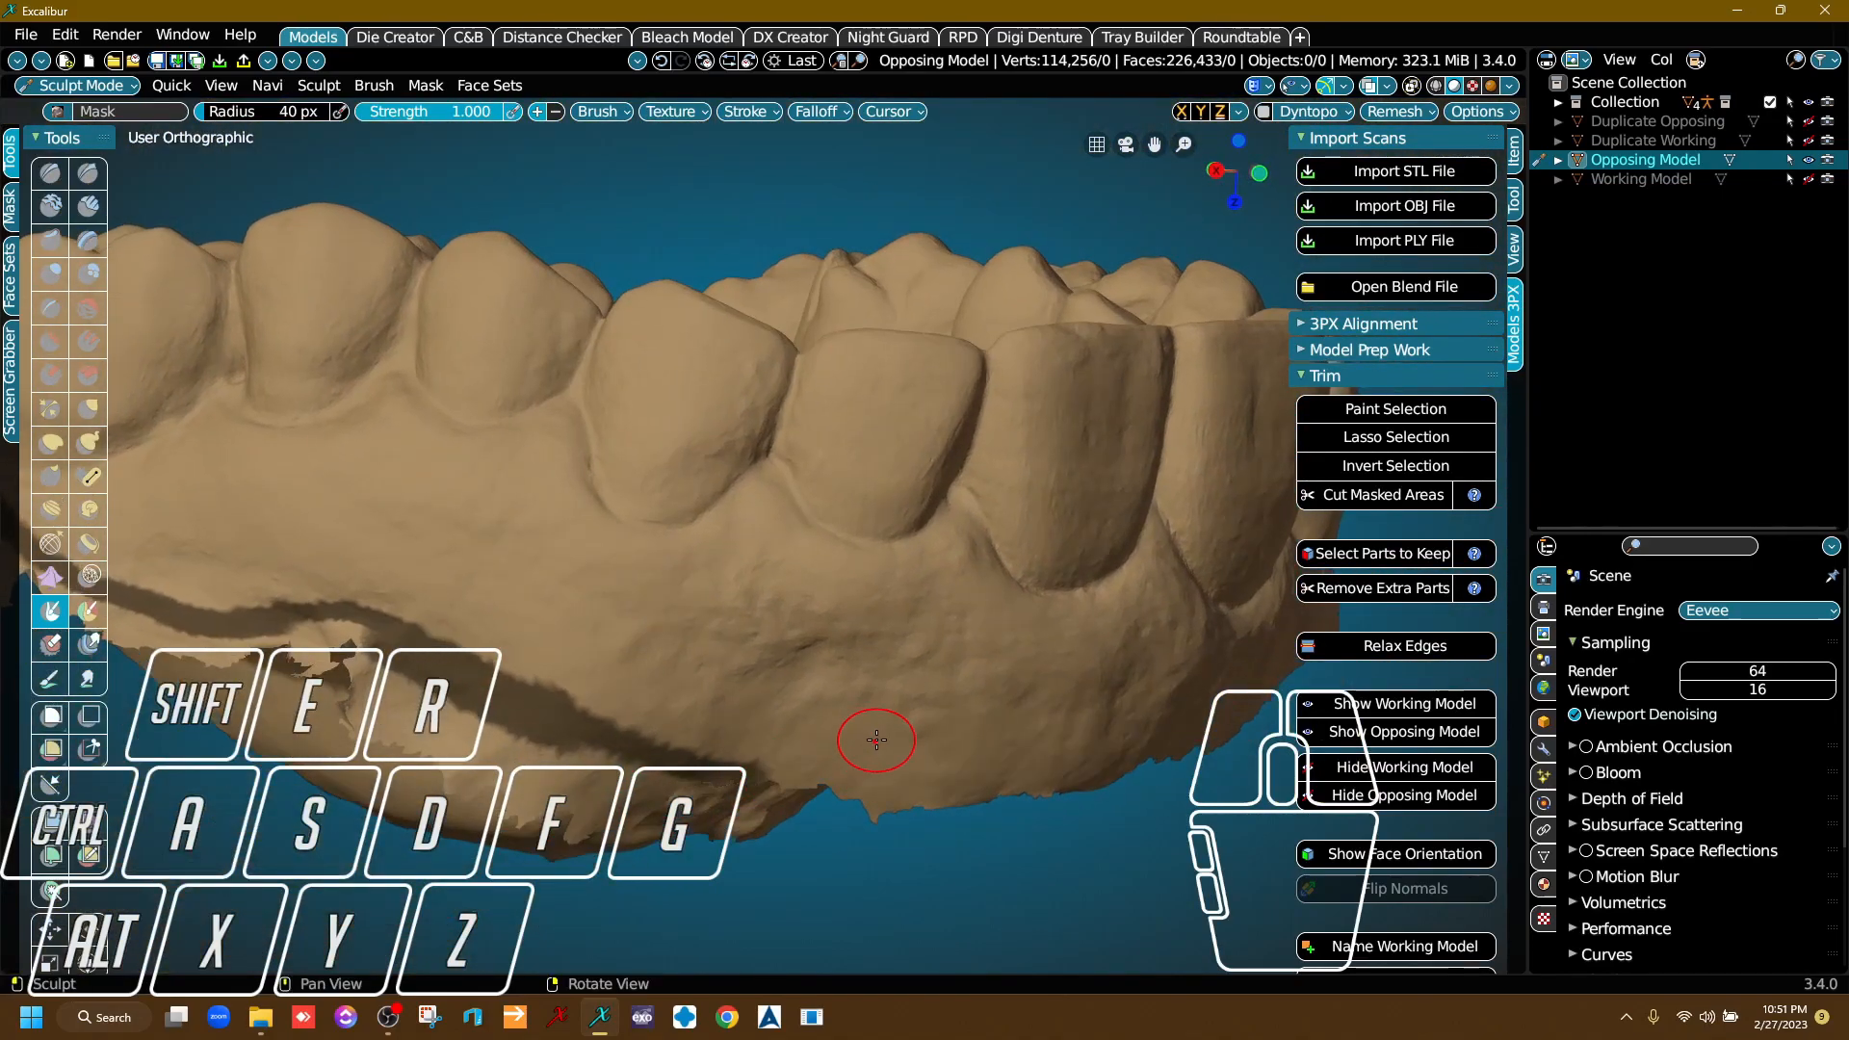
Paint the mask from the canine area along the outer gum edge of the front teeth.
{"action": "middle_click_drag", "start_coordinate": [867, 742], "coordinate": [629, 582]}
{"action": "right_click_drag", "start_coordinate": [629, 581], "coordinate": [570, 586]}
{"action": "mouse_move", "coordinate": [265, 589]}
{"action": "left_mouse_down"}
{"action": "mouse_move", "coordinate": [732, 636]}
{"action": "mouse_move", "coordinate": [924, 617]}
{"action": "mouse_move", "coordinate": [1088, 556]}
{"action": "left_mouse_up"}
{"action": "scroll", "coordinate": [1016, 616], "scroll_direction": "down", "scroll_amount": 4}
{"action": "right_click_drag", "start_coordinate": [1146, 626], "coordinate": [1058, 641]}
{"action": "middle_click_drag", "start_coordinate": [1066, 648], "coordinate": [453, 577]}
{"action": "scroll", "coordinate": [409, 614], "scroll_direction": "up", "scroll_amount": 4}
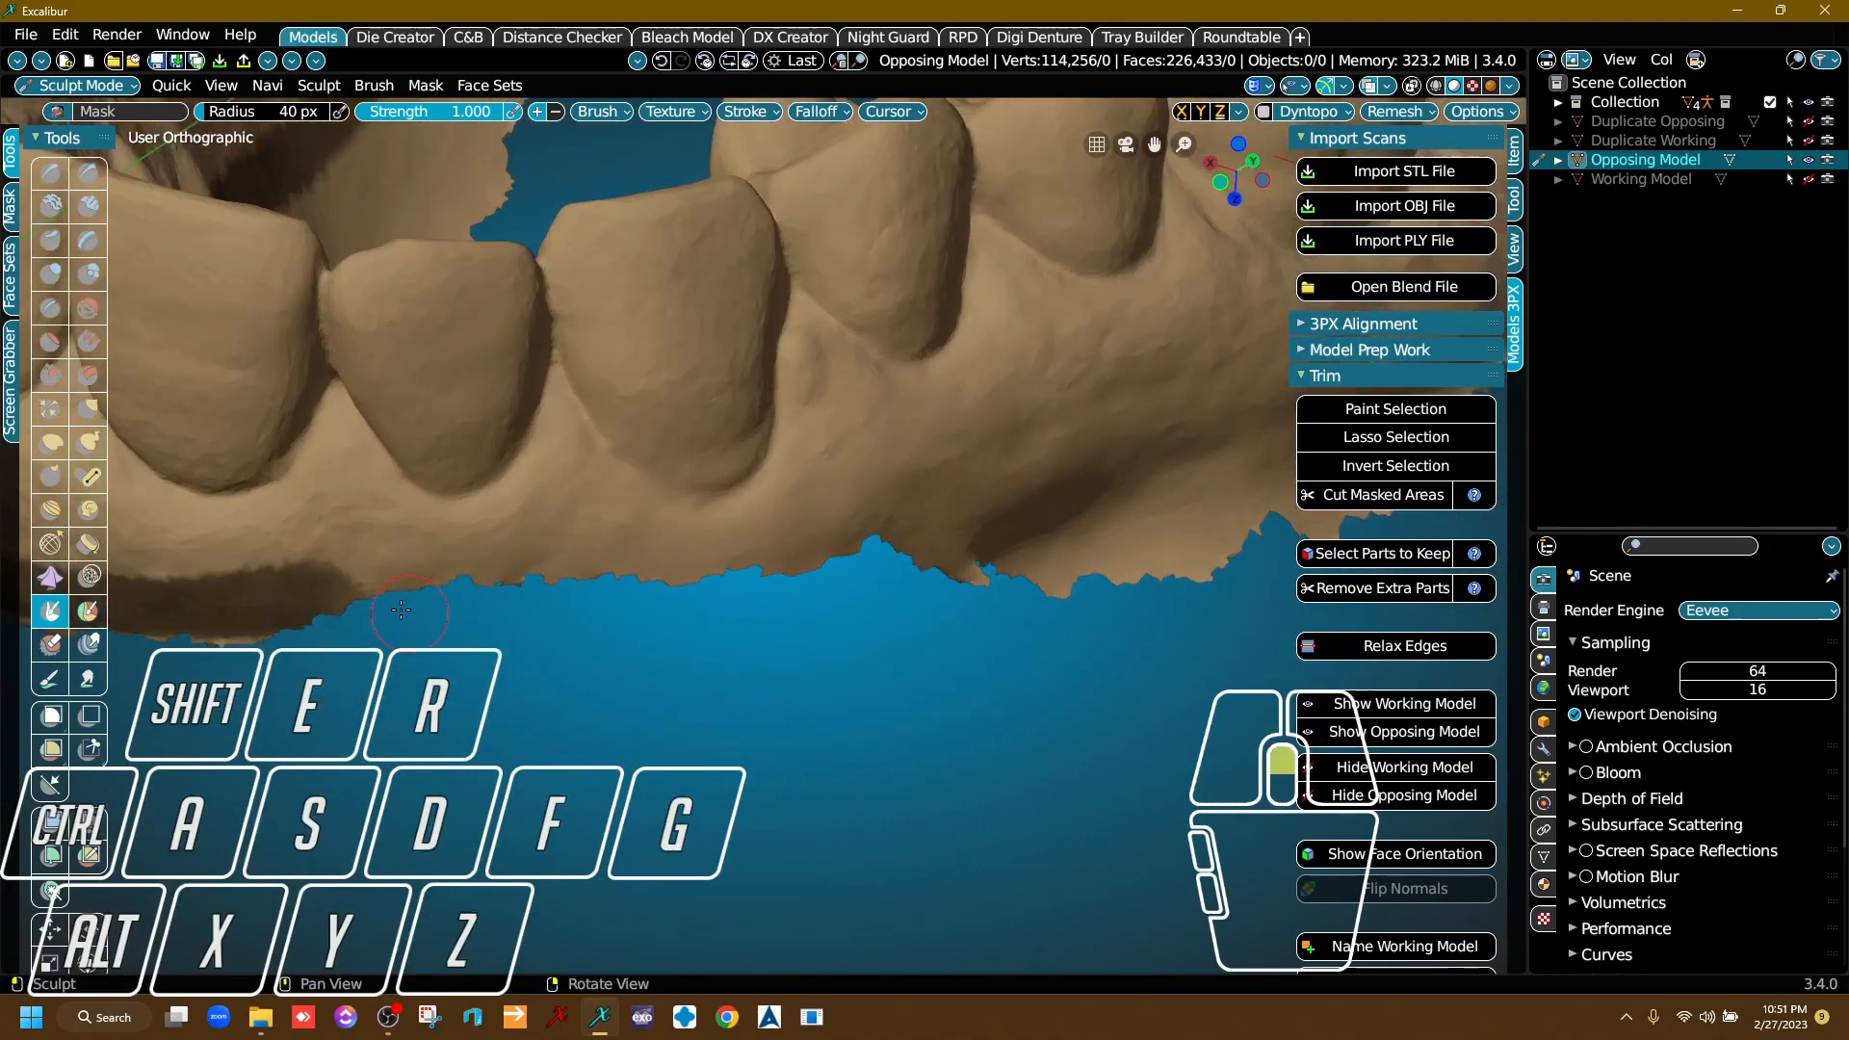
Continue the mask around the front of the arch to the outer gum beside the opposite premolars.
{"action": "left_click_drag", "start_coordinate": [351, 595], "coordinate": [328, 591]}
{"action": "mouse_move", "coordinate": [606, 564]}
{"action": "left_mouse_down"}
{"action": "mouse_move", "coordinate": [843, 521]}
{"action": "mouse_move", "coordinate": [1015, 465]}
{"action": "left_mouse_up"}
{"action": "scroll", "coordinate": [993, 506], "scroll_direction": "down", "scroll_amount": 5}
{"action": "right_click_drag", "start_coordinate": [1199, 501], "coordinate": [1108, 496]}
{"action": "middle_click_drag", "start_coordinate": [1108, 496], "coordinate": [727, 515]}
{"action": "right_click_drag", "start_coordinate": [727, 514], "coordinate": [811, 539]}
{"action": "scroll", "coordinate": [732, 544], "scroll_direction": "up", "scroll_amount": 3}
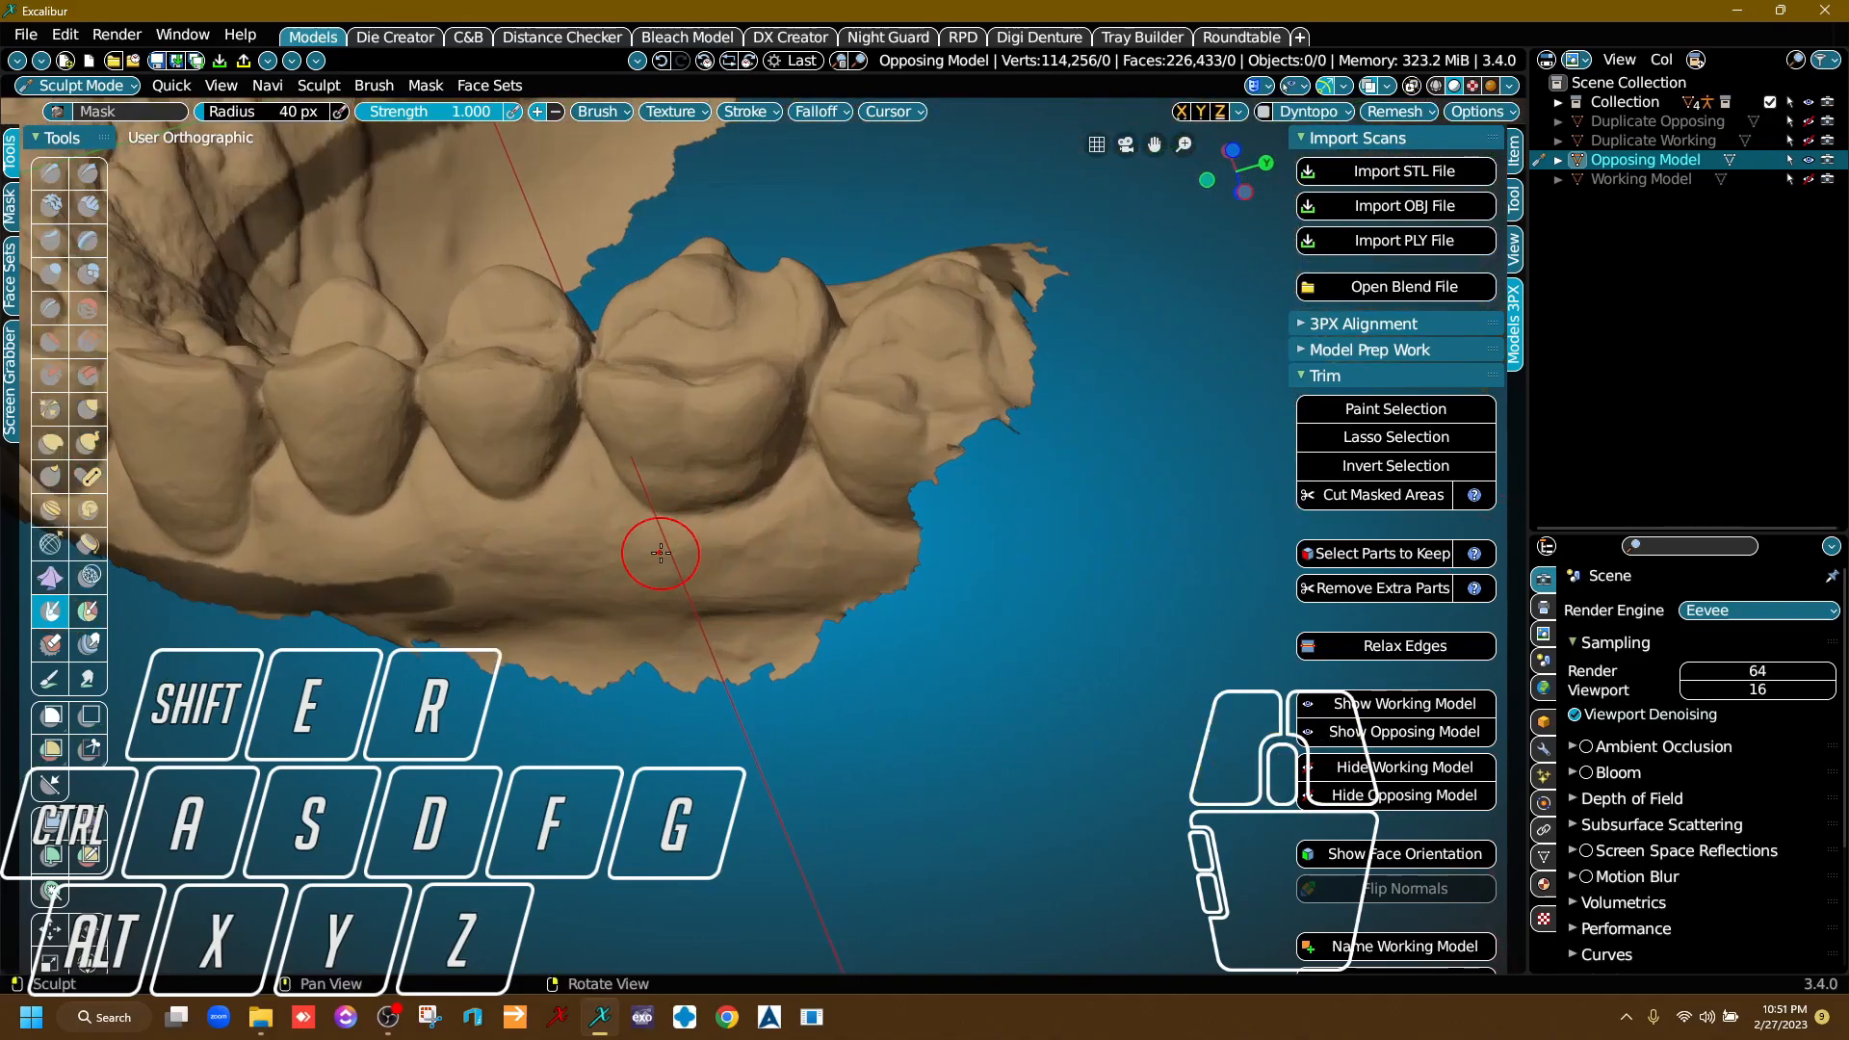
Extend the outer gum mask beneath the premolars to the first molar on this side.
{"action": "middle_click_drag", "start_coordinate": [649, 643], "coordinate": [657, 679]}
{"action": "right_click_drag", "start_coordinate": [659, 682], "coordinate": [662, 618]}
{"action": "right_click_drag", "start_coordinate": [733, 569], "coordinate": [790, 536]}
{"action": "scroll", "coordinate": [801, 557], "scroll_direction": "up", "scroll_amount": 2}
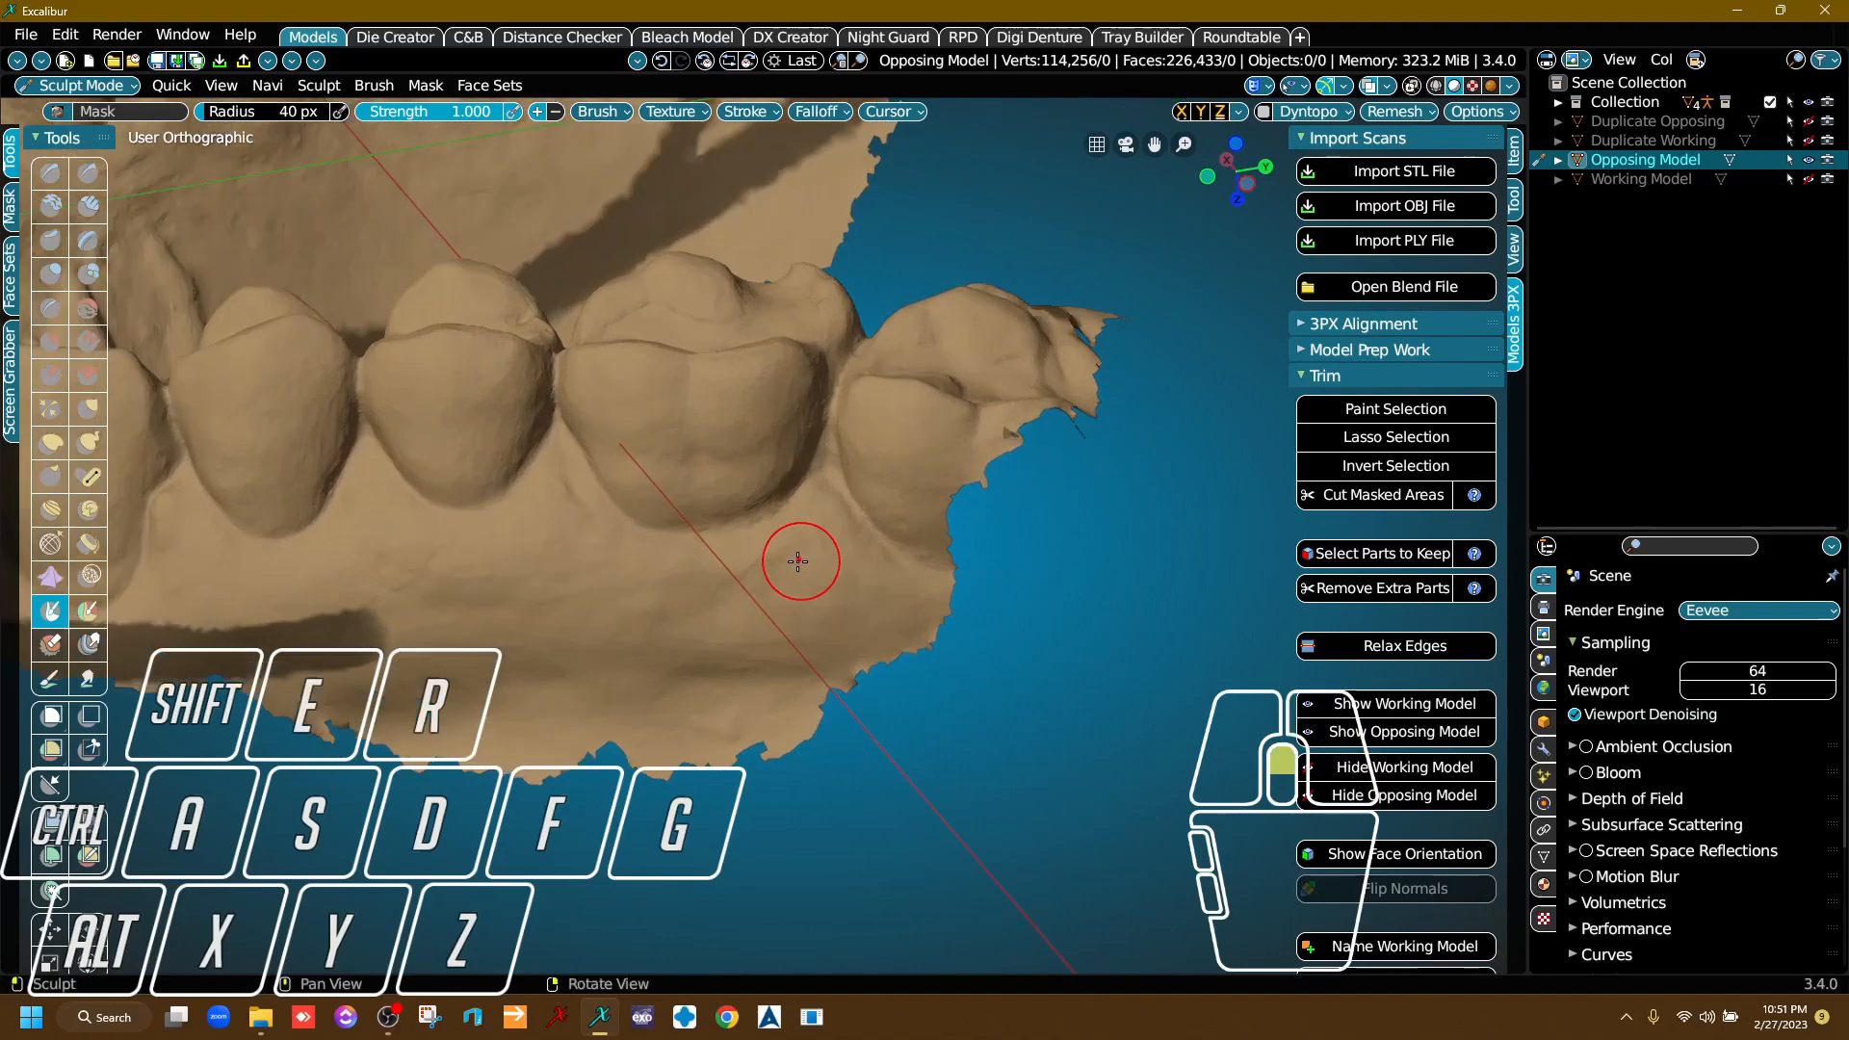
{"action": "mouse_move", "coordinate": [772, 611]}
{"action": "right_mouse_down"}
{"action": "mouse_move", "coordinate": [803, 558]}
{"action": "mouse_move", "coordinate": [905, 618]}
{"action": "right_mouse_up"}
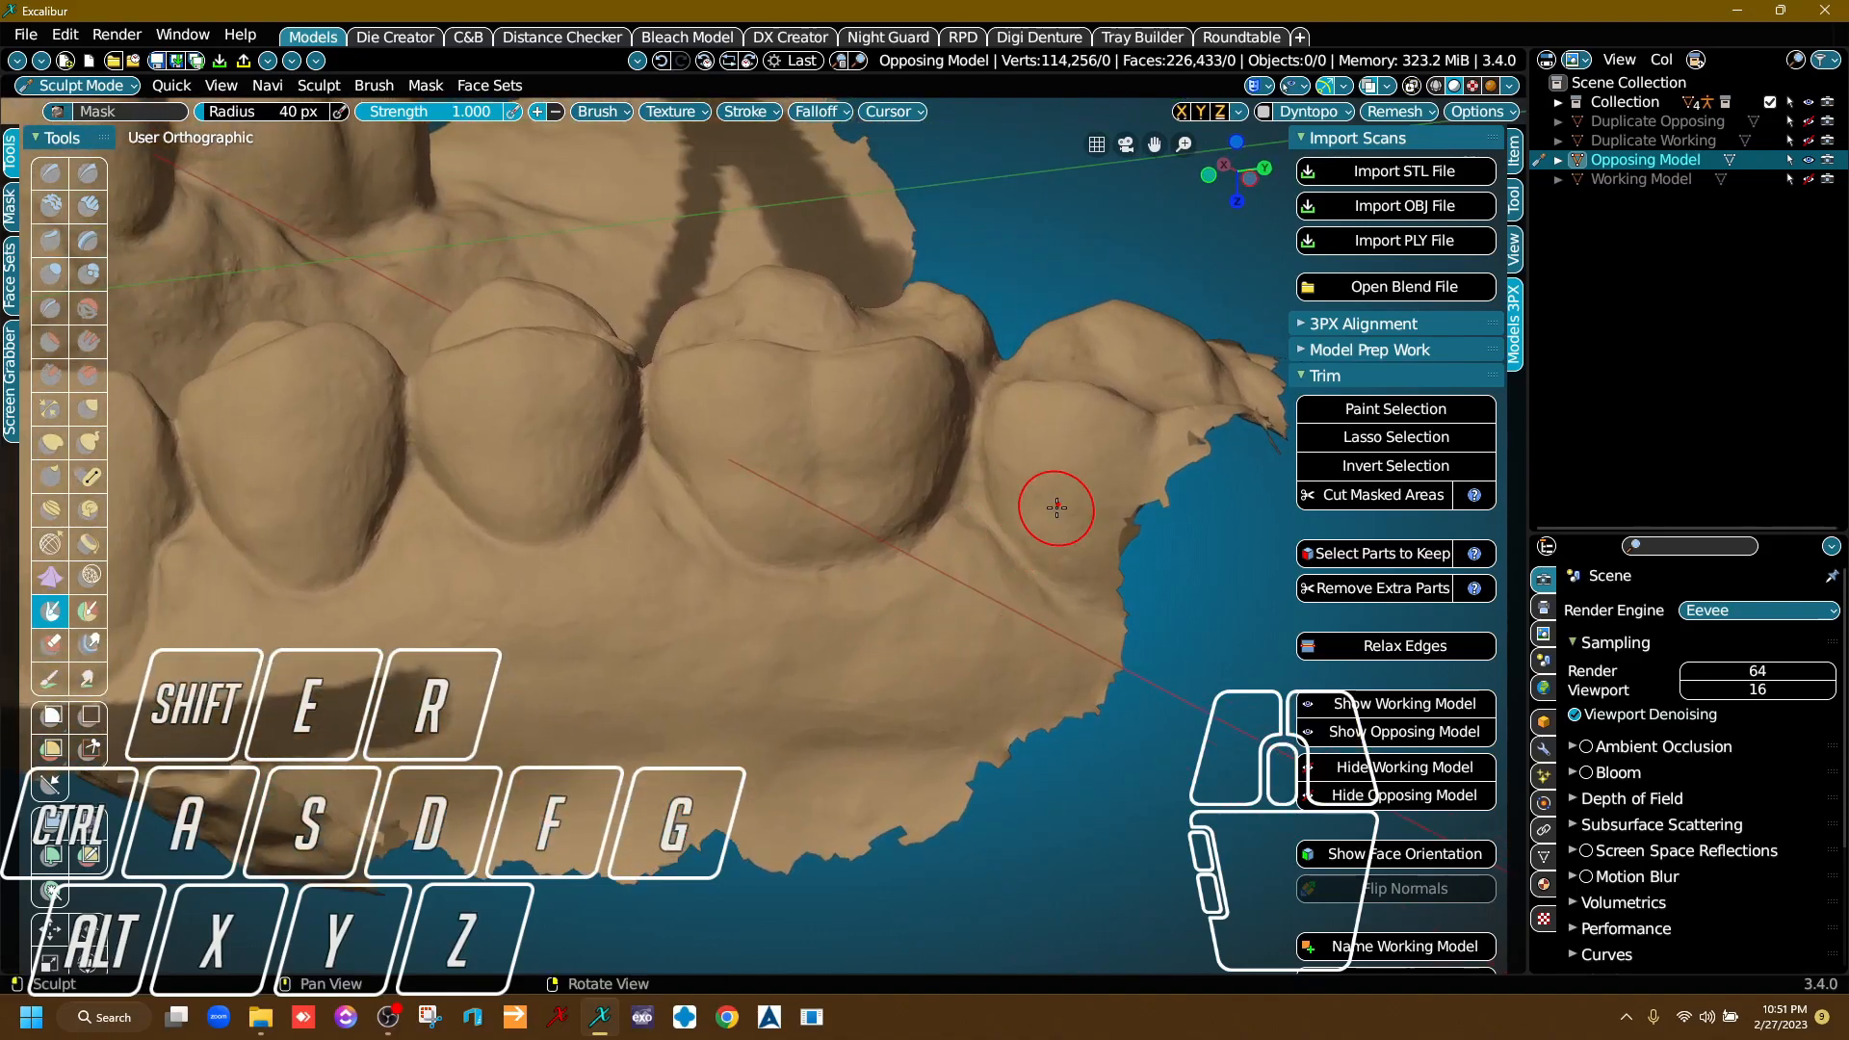
{"action": "left_click_drag", "start_coordinate": [451, 711], "coordinate": [717, 665]}
{"action": "left_click_drag", "start_coordinate": [616, 718], "coordinate": [637, 687]}
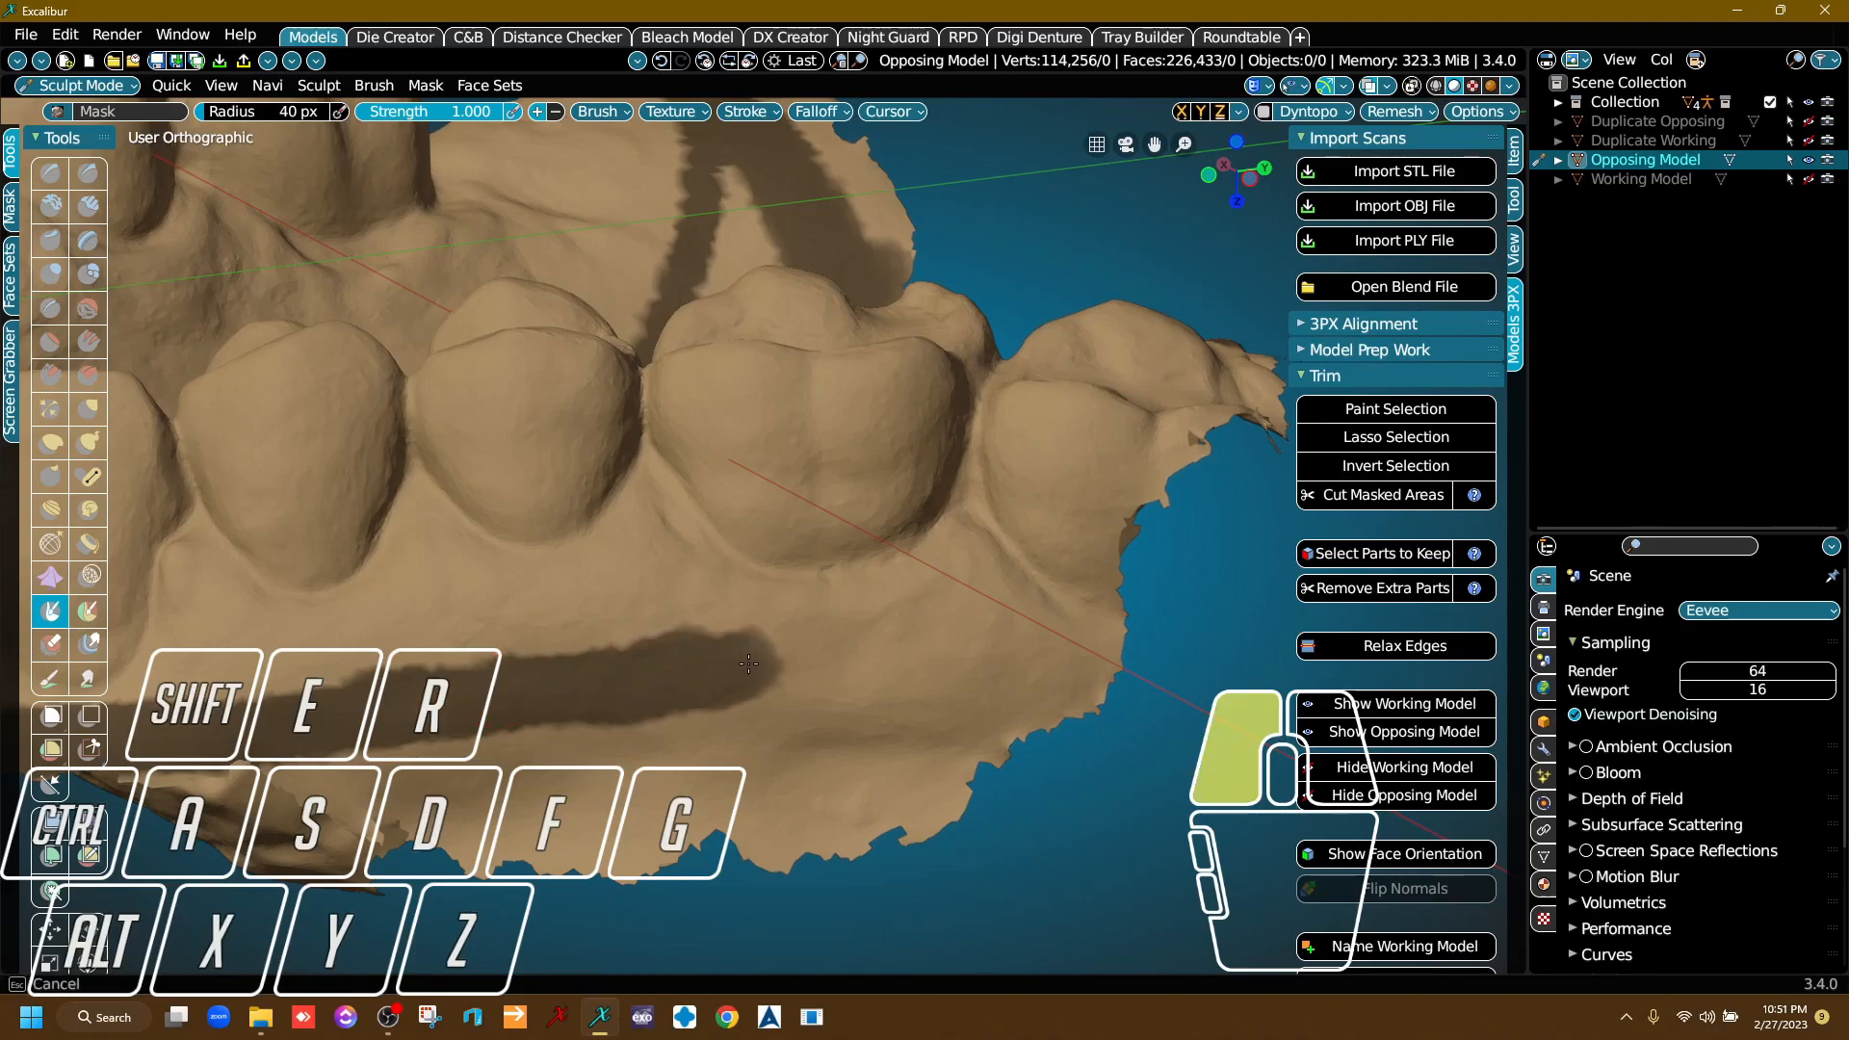
{"action": "left_click_drag", "start_coordinate": [747, 663], "coordinate": [792, 661]}
Carry the outer gum mask from the first molar up over the cheek-side base of the last molar.
{"action": "mouse_move", "coordinate": [1103, 441]}
{"action": "right_mouse_down"}
{"action": "mouse_move", "coordinate": [910, 549]}
{"action": "mouse_move", "coordinate": [681, 430]}
{"action": "mouse_move", "coordinate": [811, 500]}
{"action": "mouse_move", "coordinate": [664, 535]}
{"action": "right_mouse_up"}
{"action": "scroll", "coordinate": [652, 542], "scroll_direction": "up", "scroll_amount": 1}
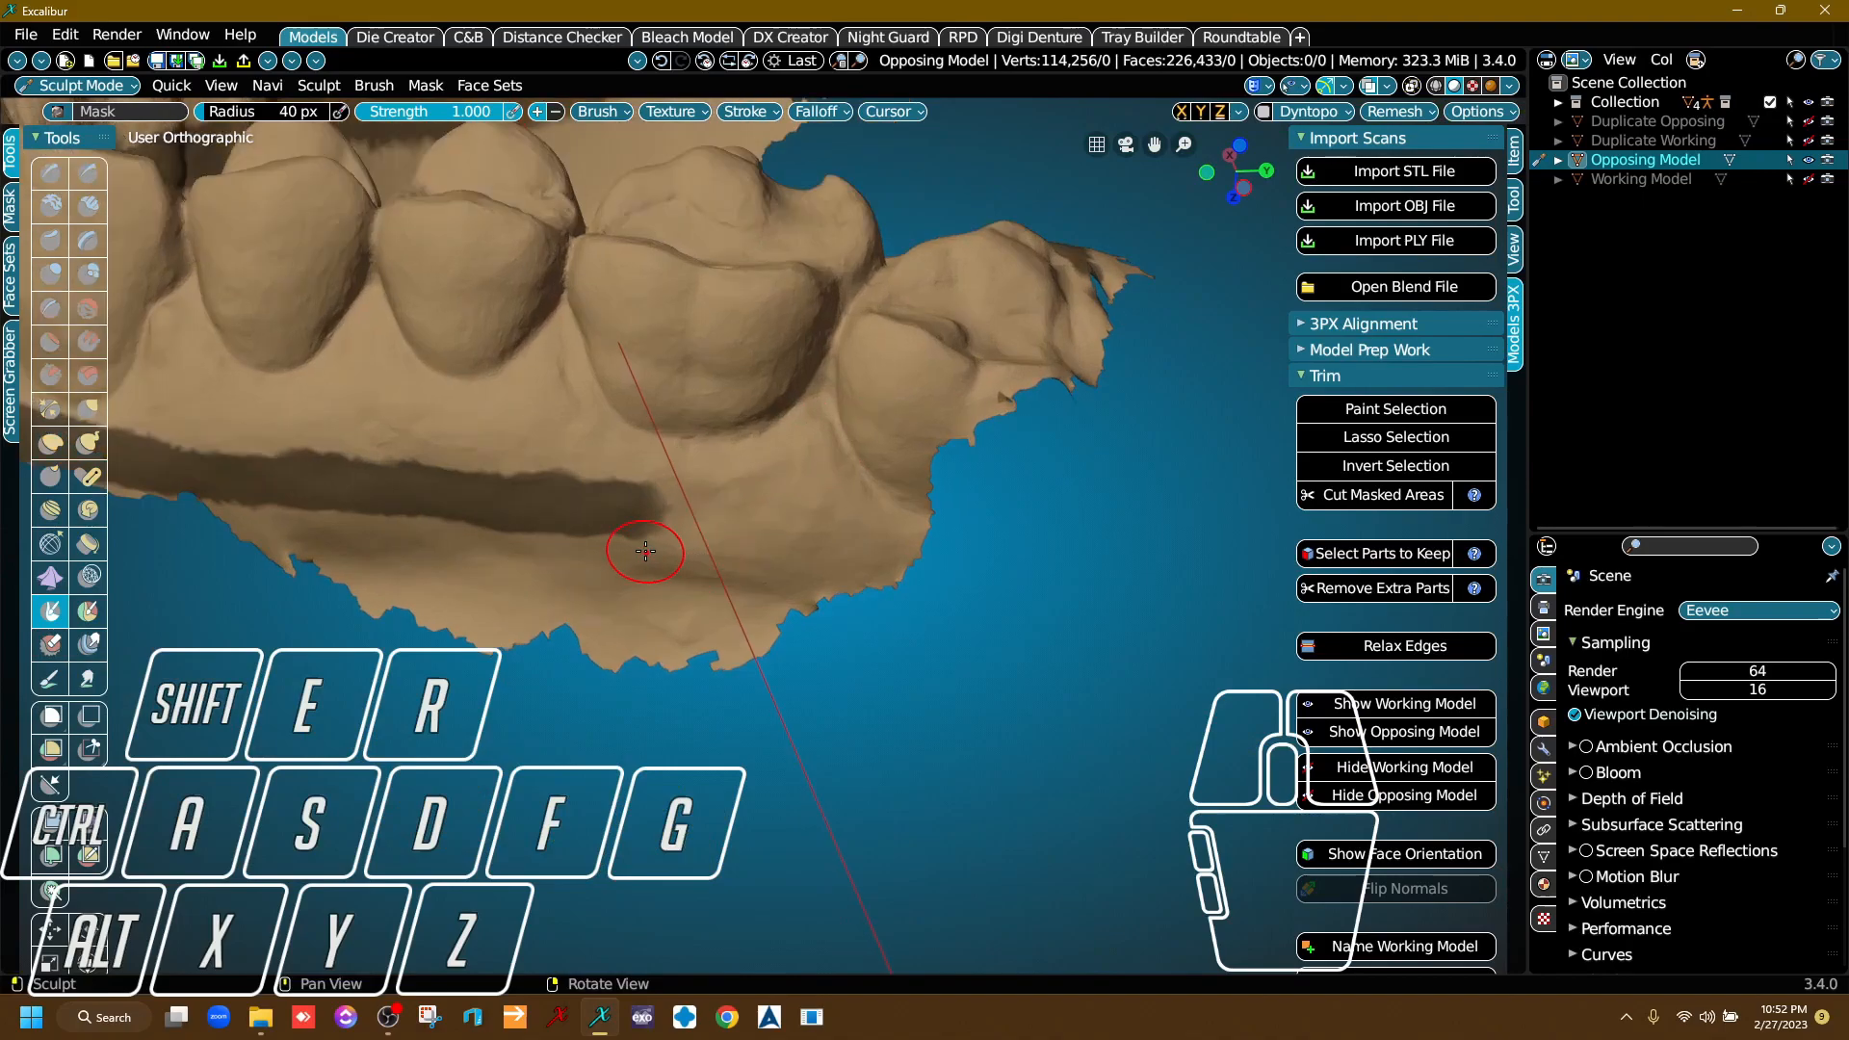
{"action": "left_click_drag", "start_coordinate": [615, 542], "coordinate": [607, 517]}
{"action": "left_click_drag", "start_coordinate": [749, 491], "coordinate": [850, 461]}
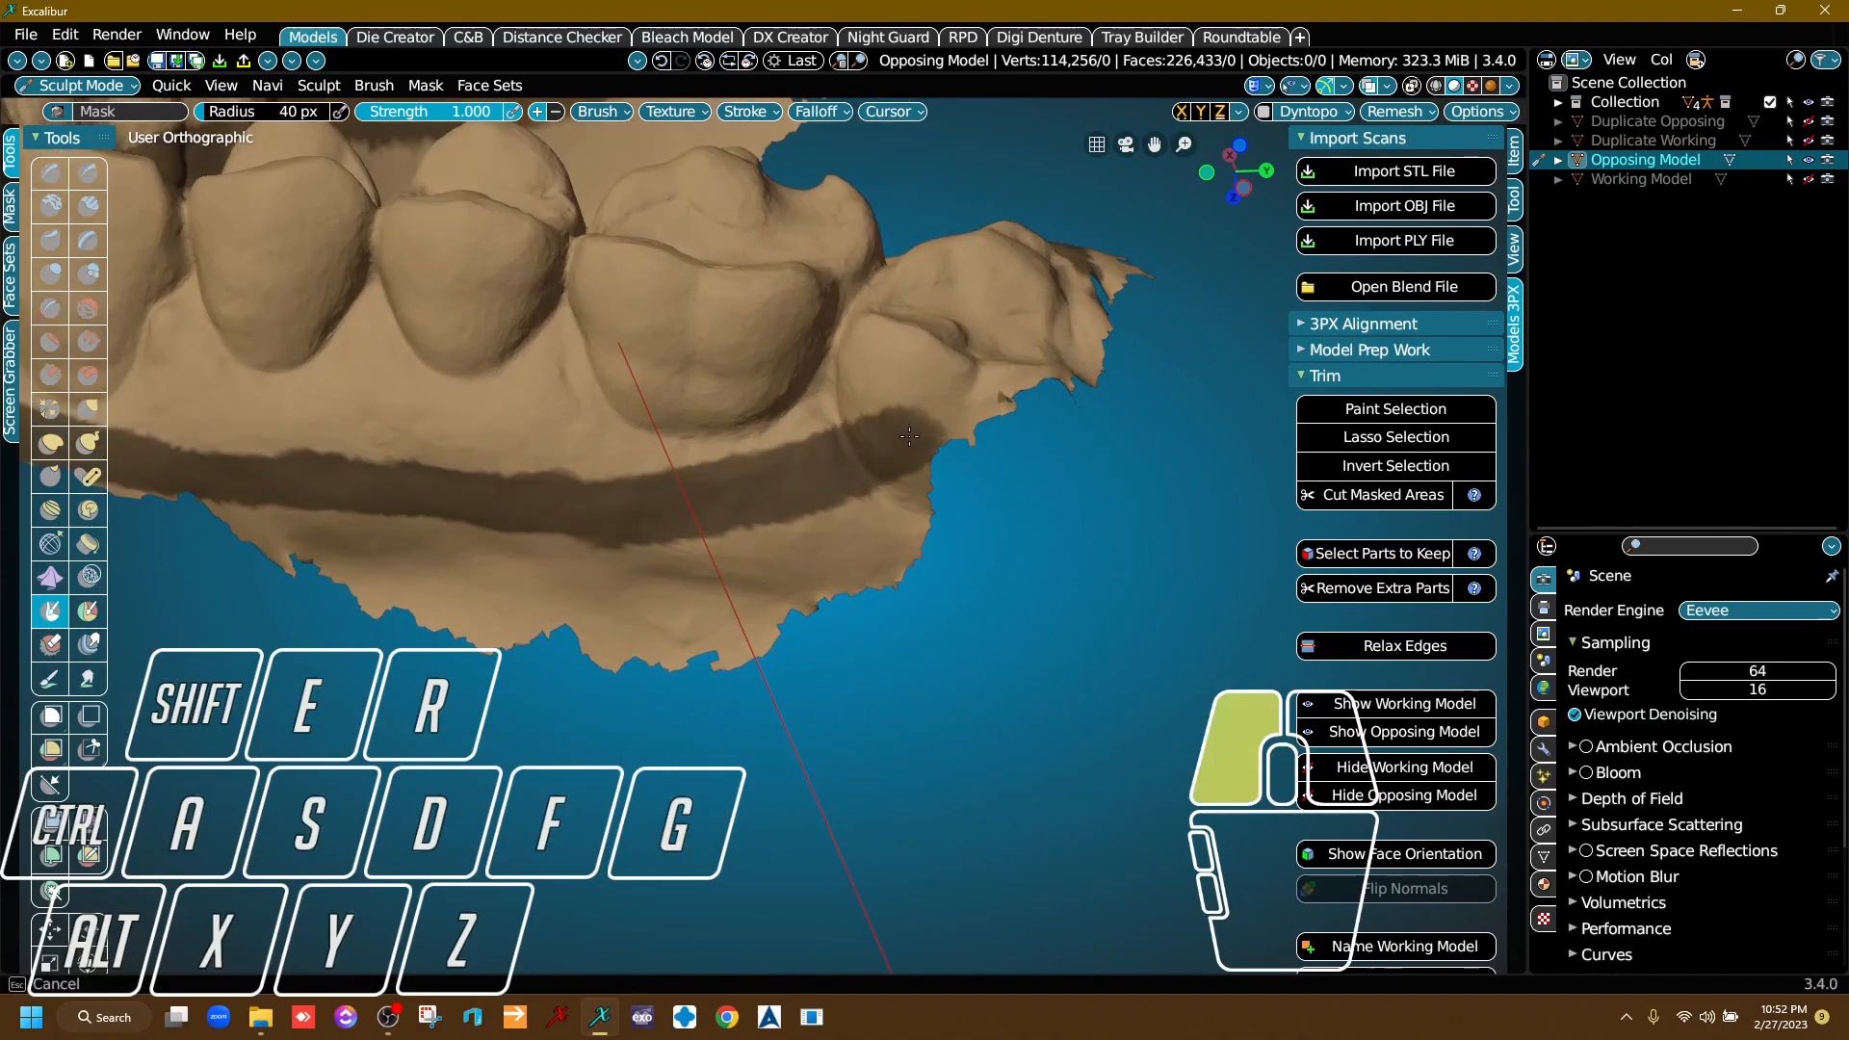
{"action": "left_click_drag", "start_coordinate": [976, 388], "coordinate": [1022, 377]}
Mask around the back of the last molar and connect the strip to the palatal mask, closing the outline.
{"action": "middle_click_drag", "start_coordinate": [1036, 385], "coordinate": [670, 529]}
{"action": "right_click_drag", "start_coordinate": [694, 462], "coordinate": [924, 578]}
{"action": "scroll", "coordinate": [681, 619], "scroll_direction": "up", "scroll_amount": 3}
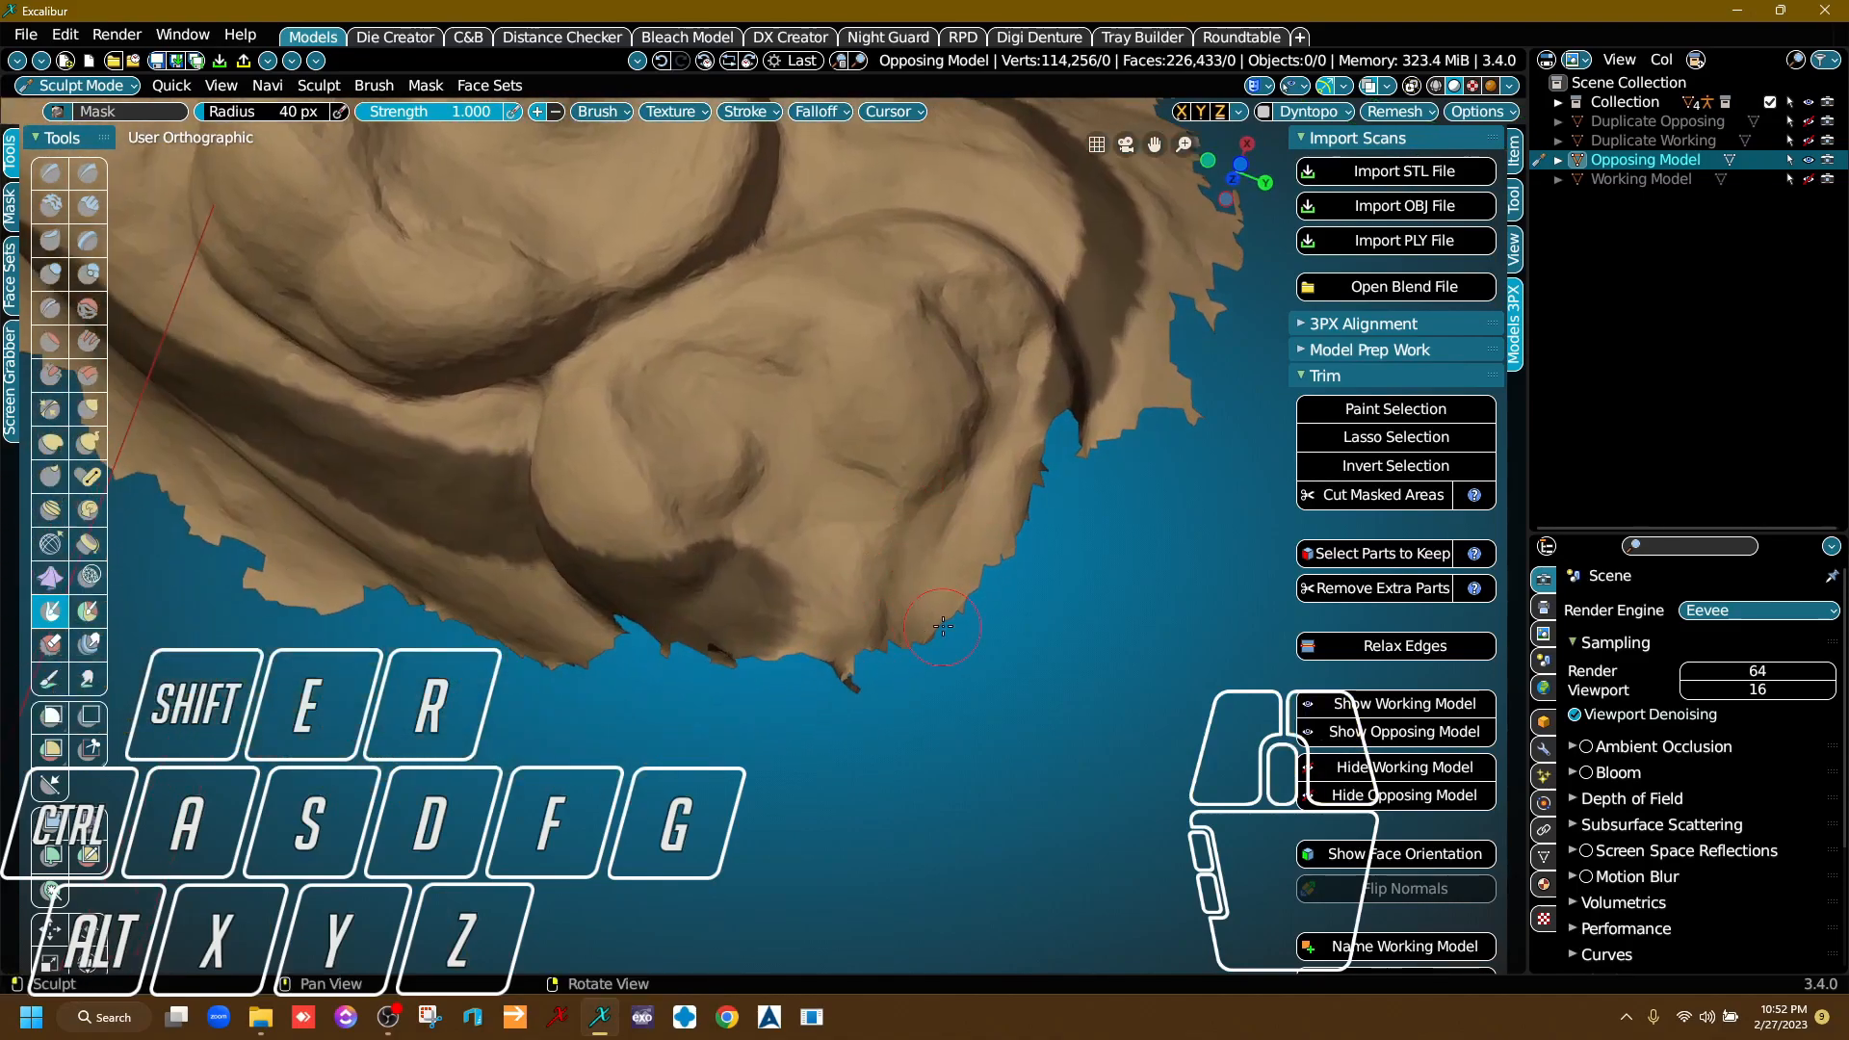
{"action": "right_click_drag", "start_coordinate": [730, 605], "coordinate": [907, 548]}
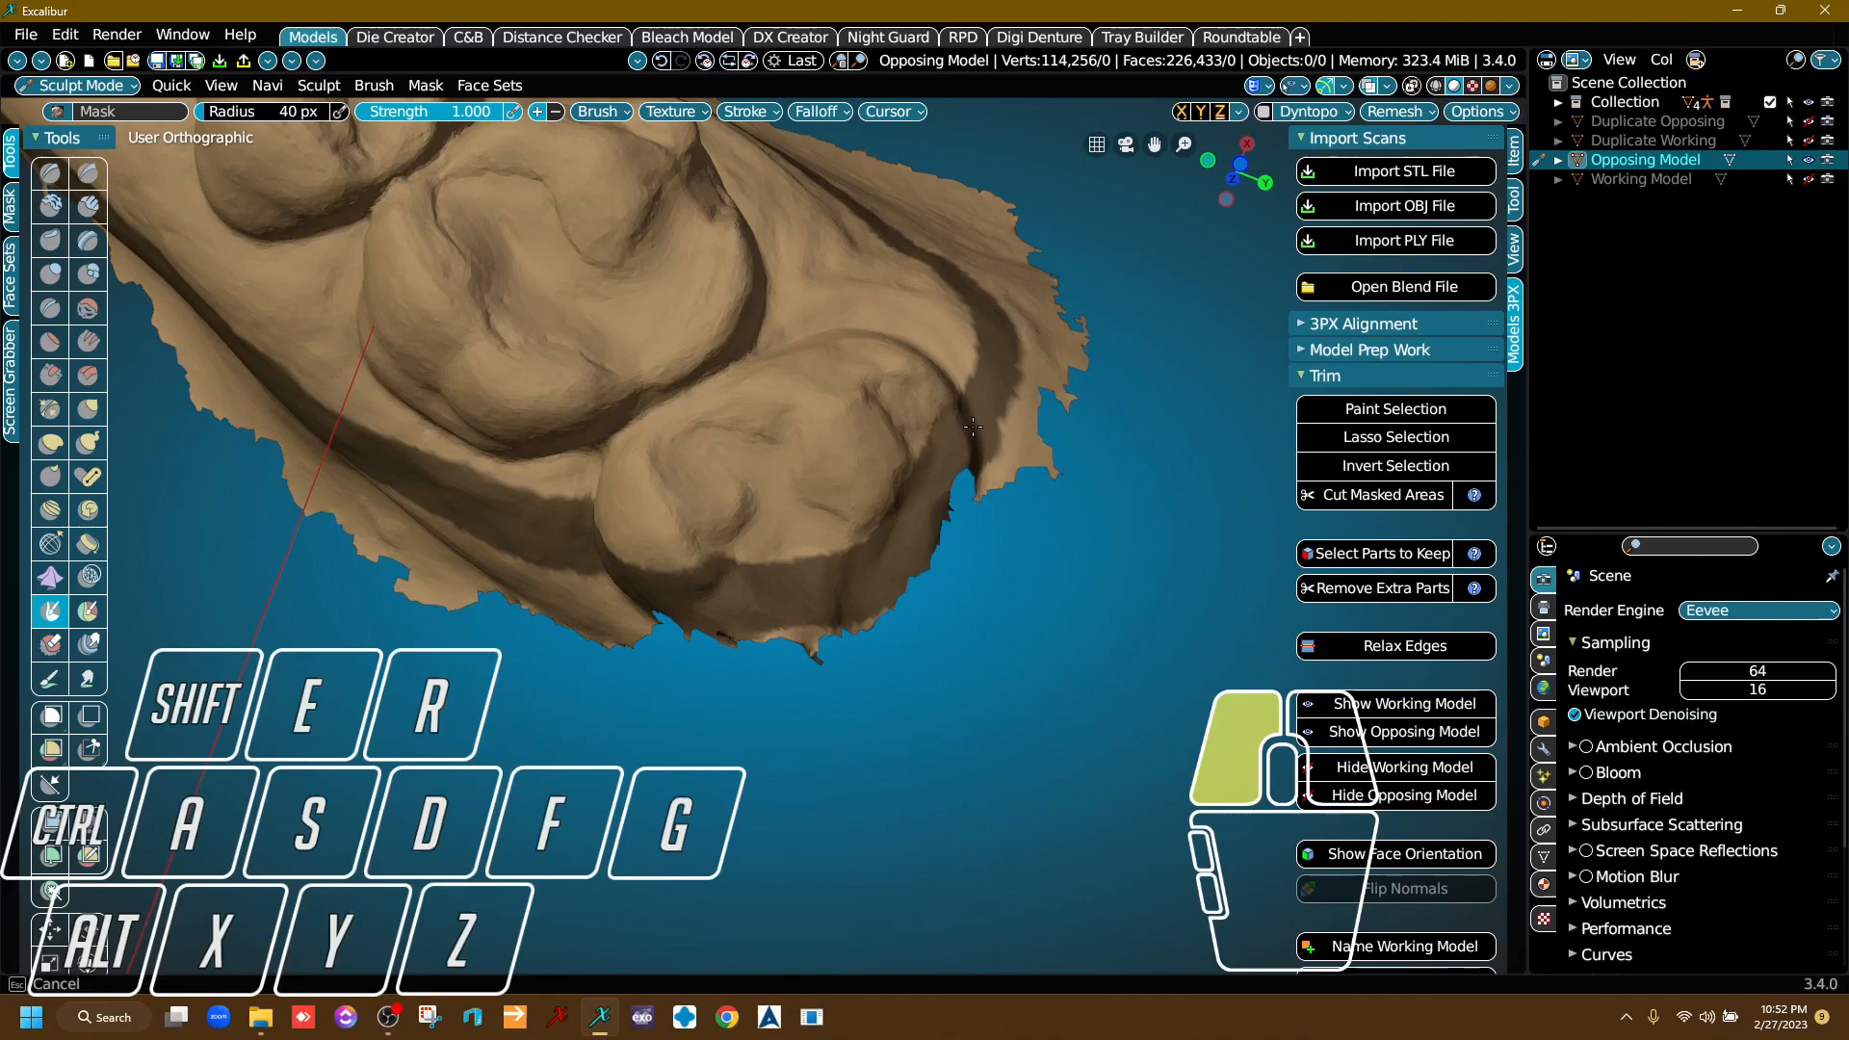
{"action": "right_click_drag", "start_coordinate": [972, 430], "coordinate": [925, 537]}
{"action": "scroll", "coordinate": [925, 559], "scroll_direction": "up", "scroll_amount": 5}
{"action": "left_click_drag", "start_coordinate": [807, 683], "coordinate": [924, 541]}
{"action": "left_click_drag", "start_coordinate": [972, 359], "coordinate": [1023, 222]}
Inspect the mask around the last molar and paint it further up the tooth's cheek-side surface.
{"action": "right_click_drag", "start_coordinate": [1011, 251], "coordinate": [807, 642]}
{"action": "left_click_drag", "start_coordinate": [814, 629], "coordinate": [819, 631], "text": "ctrl"}
{"action": "left_click_drag", "start_coordinate": [781, 707], "coordinate": [781, 706], "text": "ctrl"}
{"action": "mouse_move", "coordinate": [781, 706]}
{"action": "right_mouse_down"}
{"action": "mouse_move", "coordinate": [756, 702]}
{"action": "mouse_move", "coordinate": [909, 609]}
{"action": "right_mouse_up"}
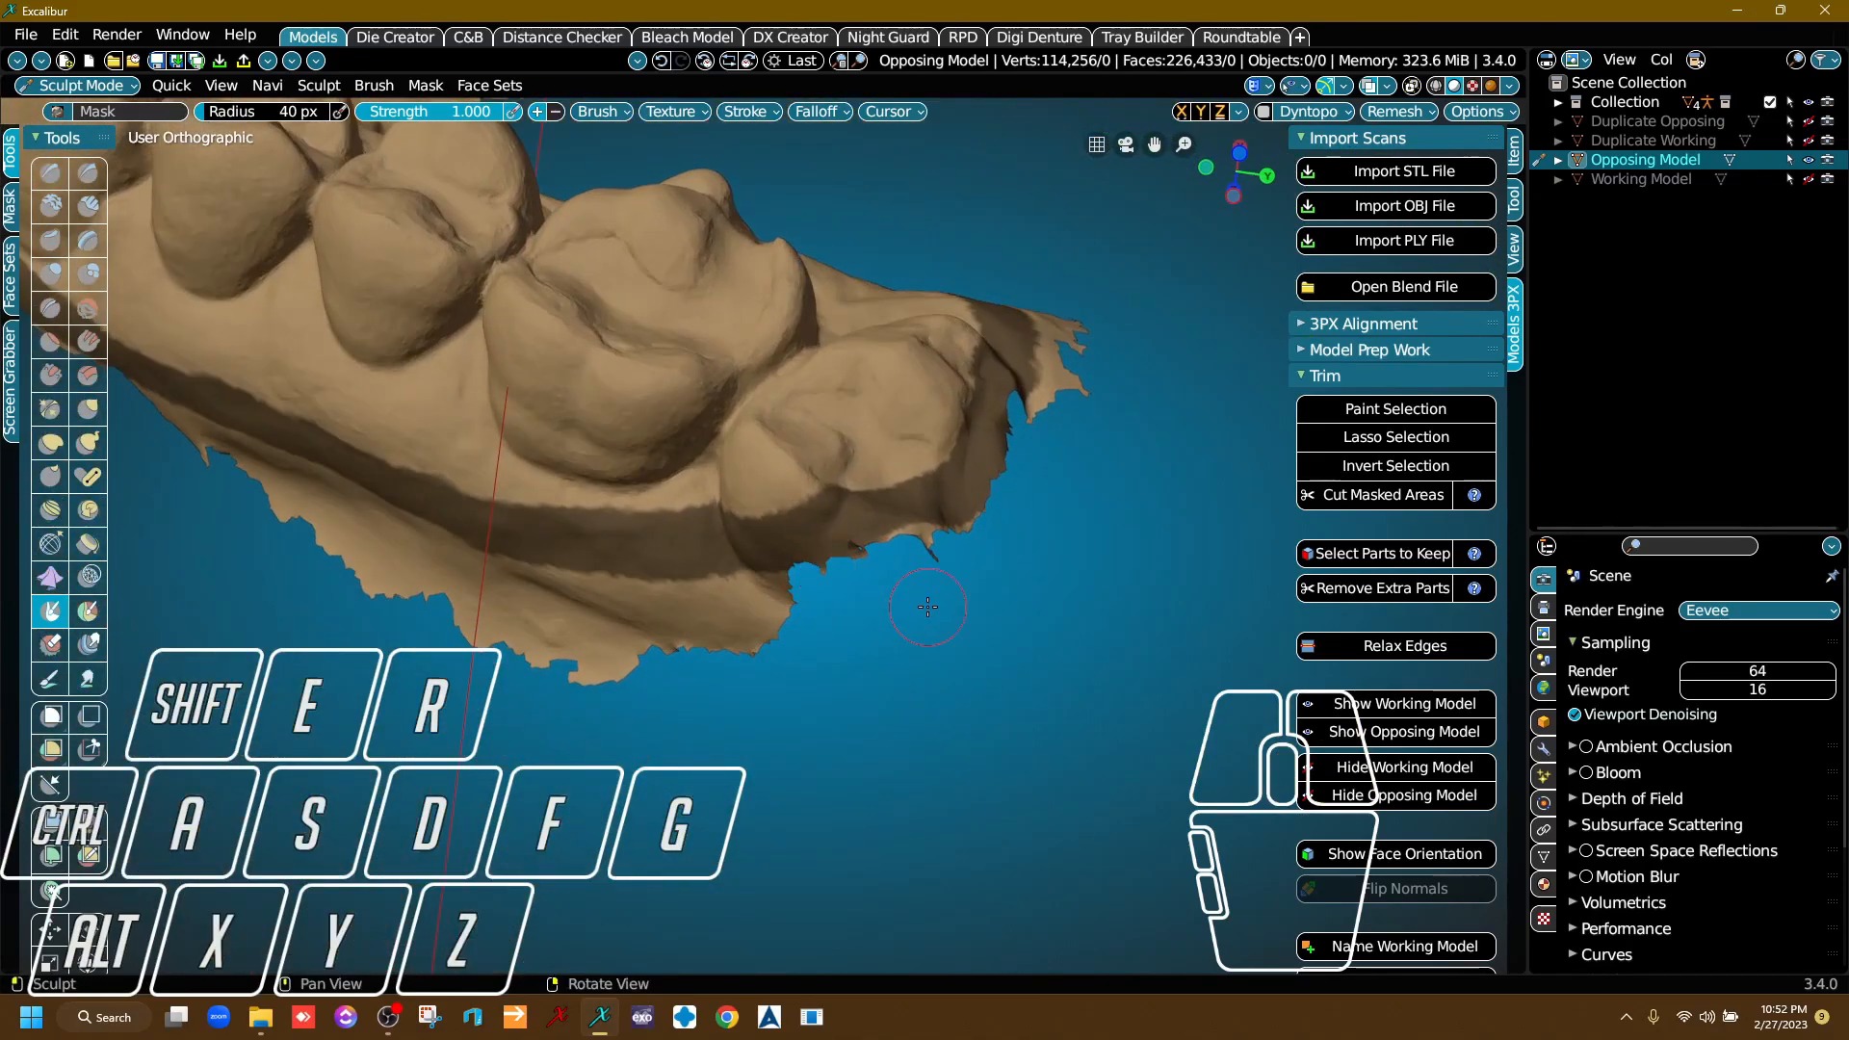
{"action": "scroll", "coordinate": [770, 498], "scroll_direction": "down", "scroll_amount": 4}
{"action": "right_click_drag", "start_coordinate": [801, 673], "coordinate": [702, 595]}
{"action": "scroll", "coordinate": [781, 641], "scroll_direction": "up", "scroll_amount": 5}
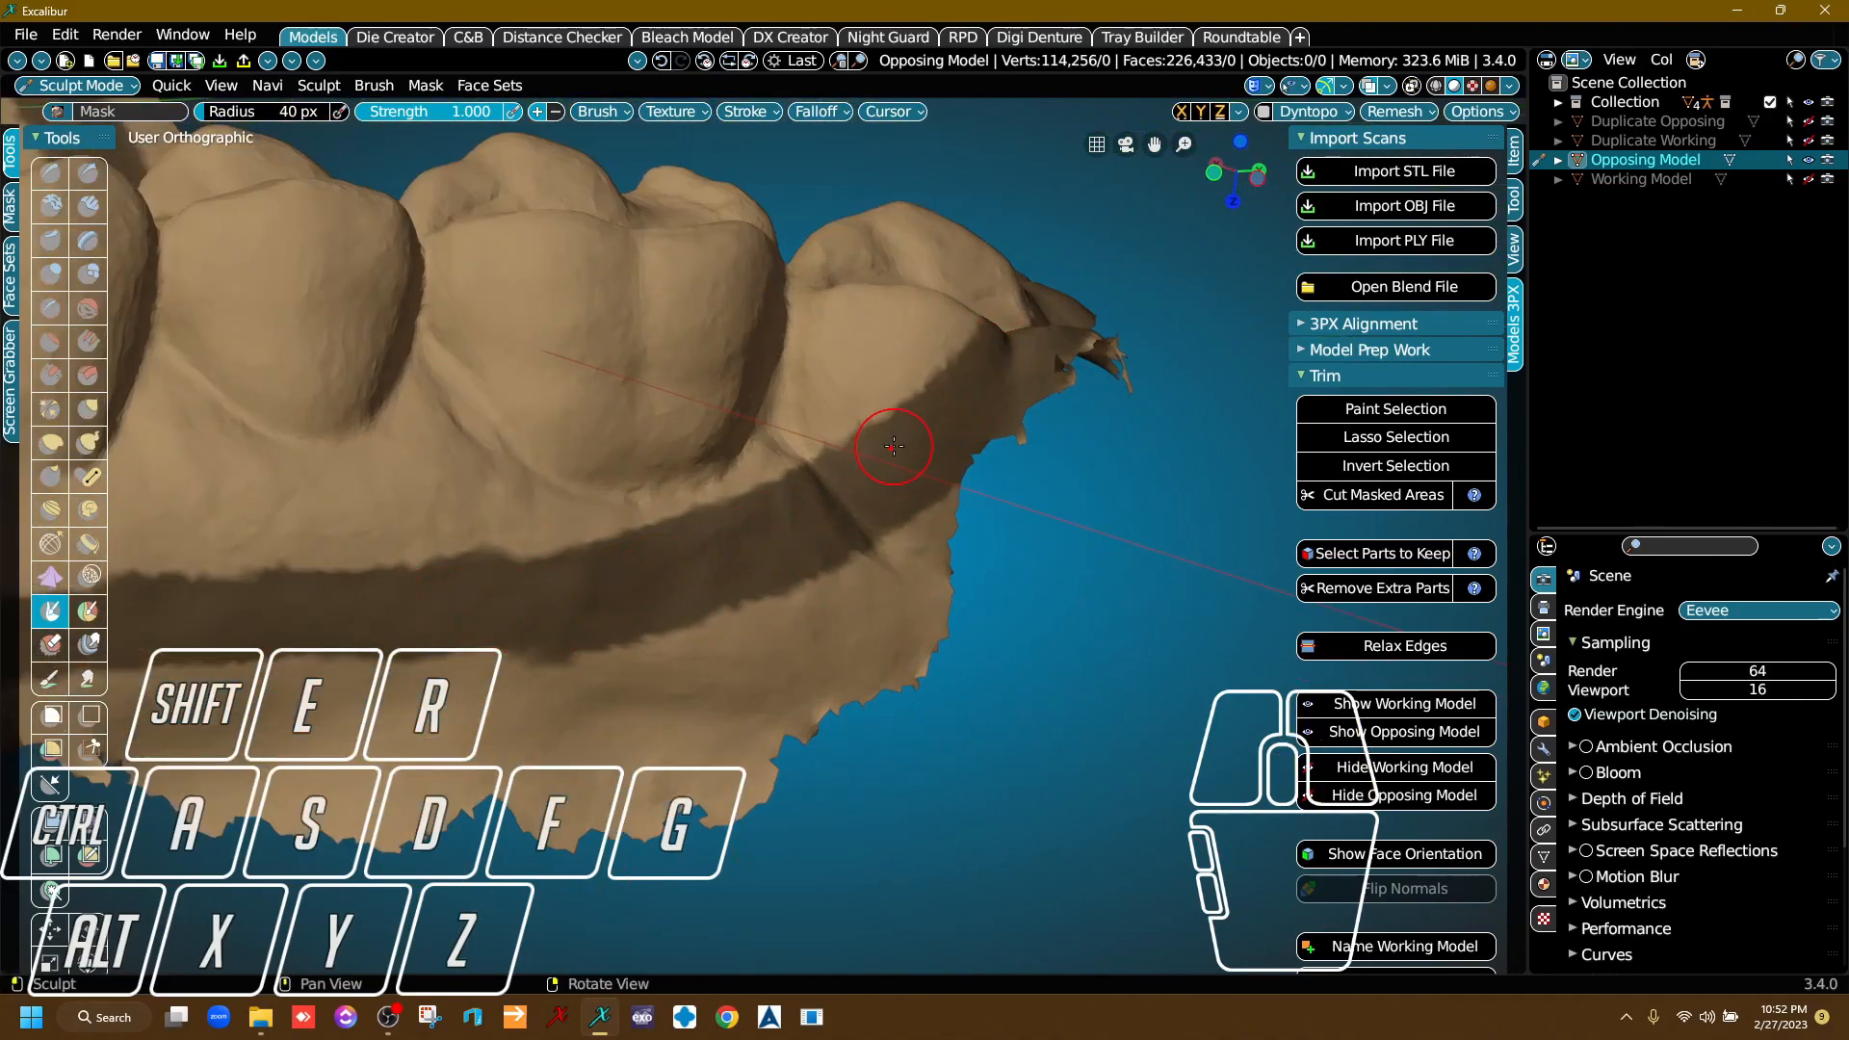
{"action": "mouse_move", "coordinate": [859, 500]}
{"action": "left_mouse_down"}
{"action": "mouse_move", "coordinate": [862, 329]}
{"action": "mouse_move", "coordinate": [861, 503]}
{"action": "left_mouse_up"}
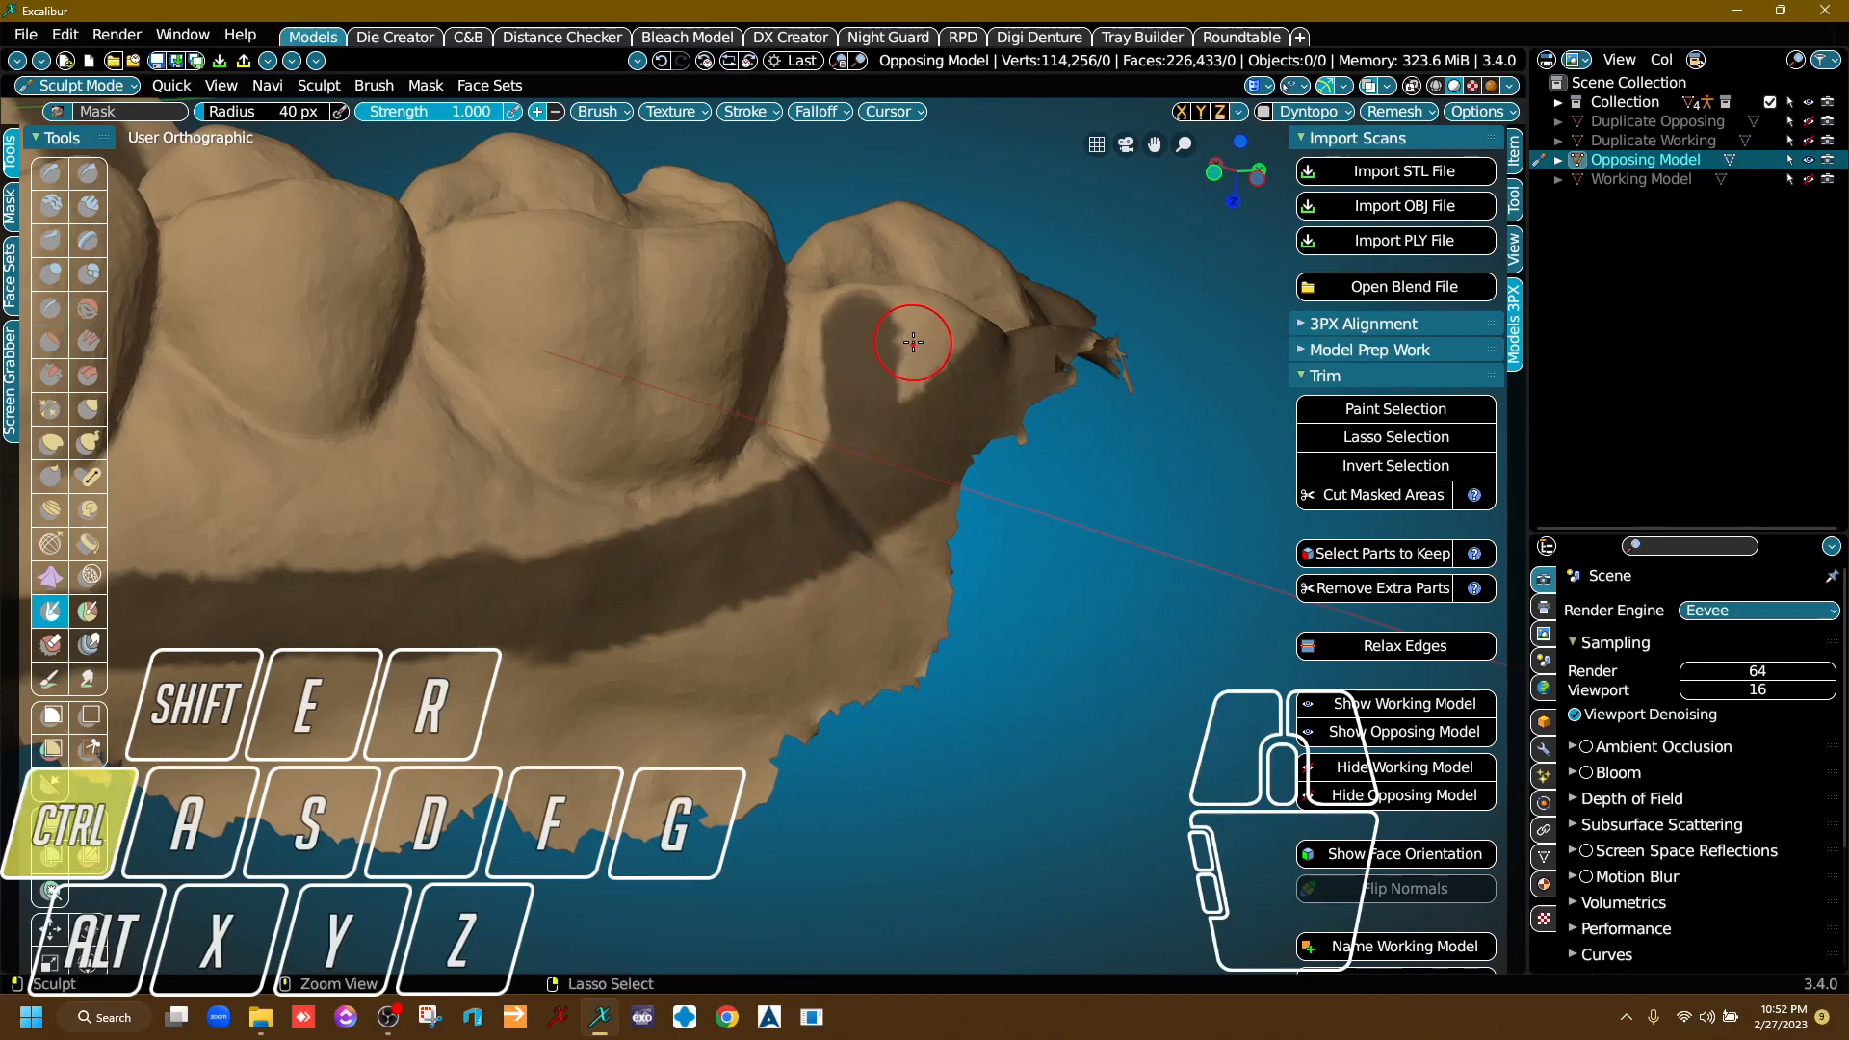
Undo the last mask stroke beside the last molar and cut the masked areas out of the Opposing Model.
{"action": "key", "text": "ctrl+z"}
{"action": "scroll", "coordinate": [734, 497], "scroll_direction": "down", "scroll_amount": 2}
{"action": "scroll", "coordinate": [734, 497], "scroll_direction": "down", "scroll_amount": 3}
{"action": "mouse_move", "coordinate": [732, 489]}
{"action": "right_mouse_down"}
{"action": "mouse_move", "coordinate": [602, 576]}
{"action": "mouse_move", "coordinate": [715, 679]}
{"action": "mouse_move", "coordinate": [1087, 587]}
{"action": "right_mouse_up"}
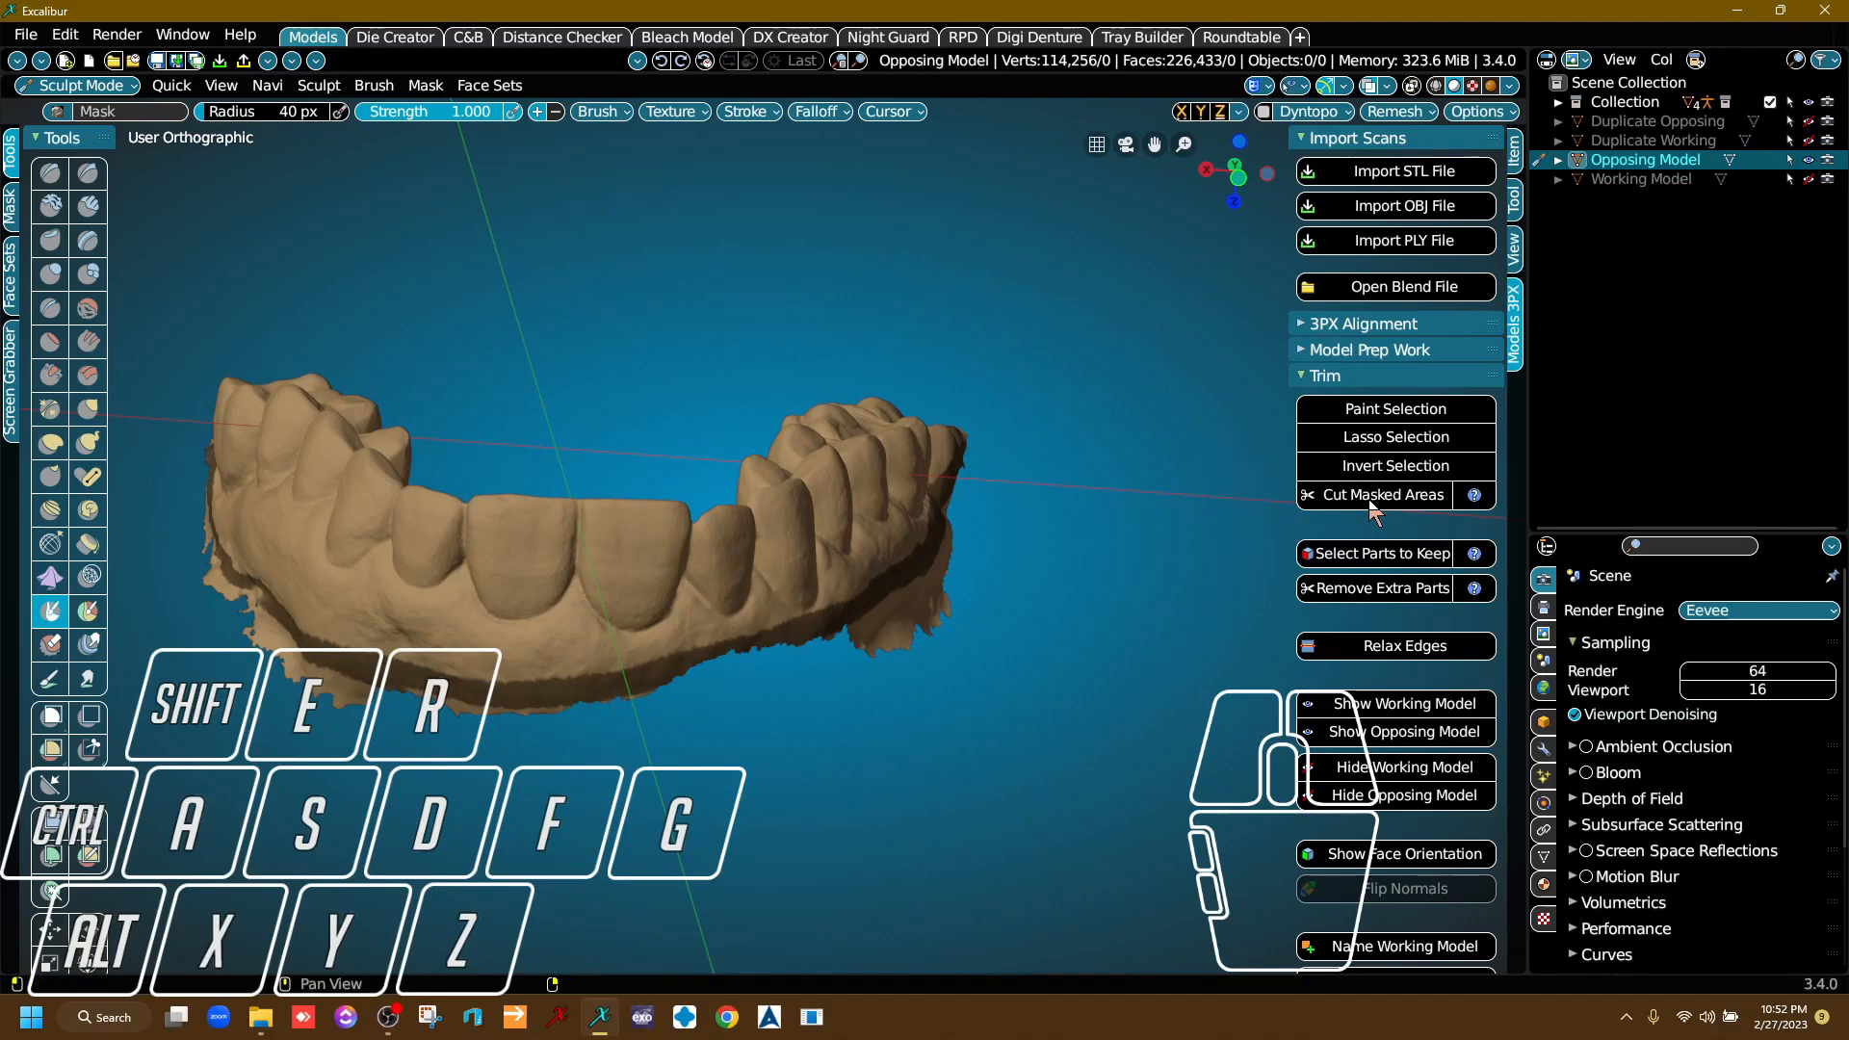
{"action": "right_click_drag", "start_coordinate": [752, 640], "coordinate": [815, 690]}
{"action": "scroll", "coordinate": [578, 674], "scroll_direction": "up", "scroll_amount": 4}
{"action": "right_click_drag", "start_coordinate": [715, 520], "coordinate": [606, 564]}
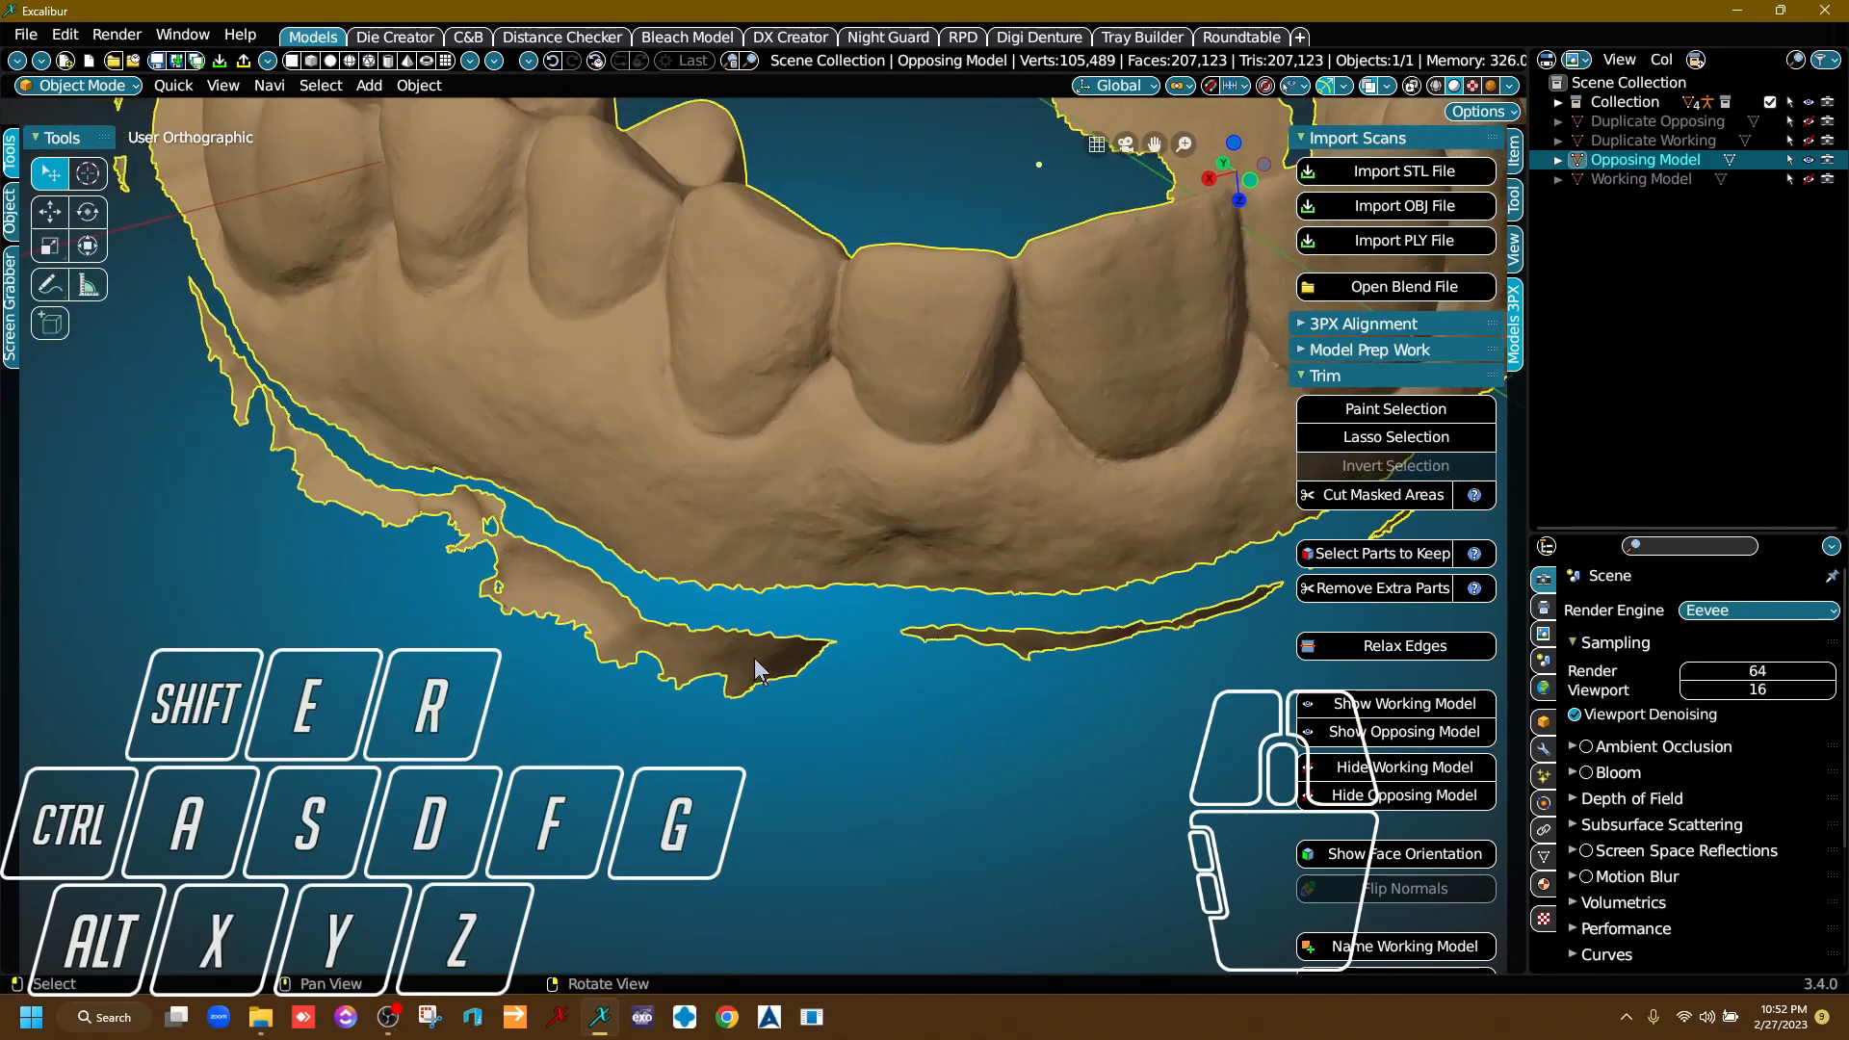
Select the main tooth arch of the Opposing Model as the part to keep and remove the extra parts.
{"action": "right_click_drag", "start_coordinate": [990, 622], "coordinate": [758, 618]}
{"action": "scroll", "coordinate": [863, 556], "scroll_direction": "down", "scroll_amount": 3}
{"action": "right_click_drag", "start_coordinate": [863, 557], "coordinate": [1050, 580]}
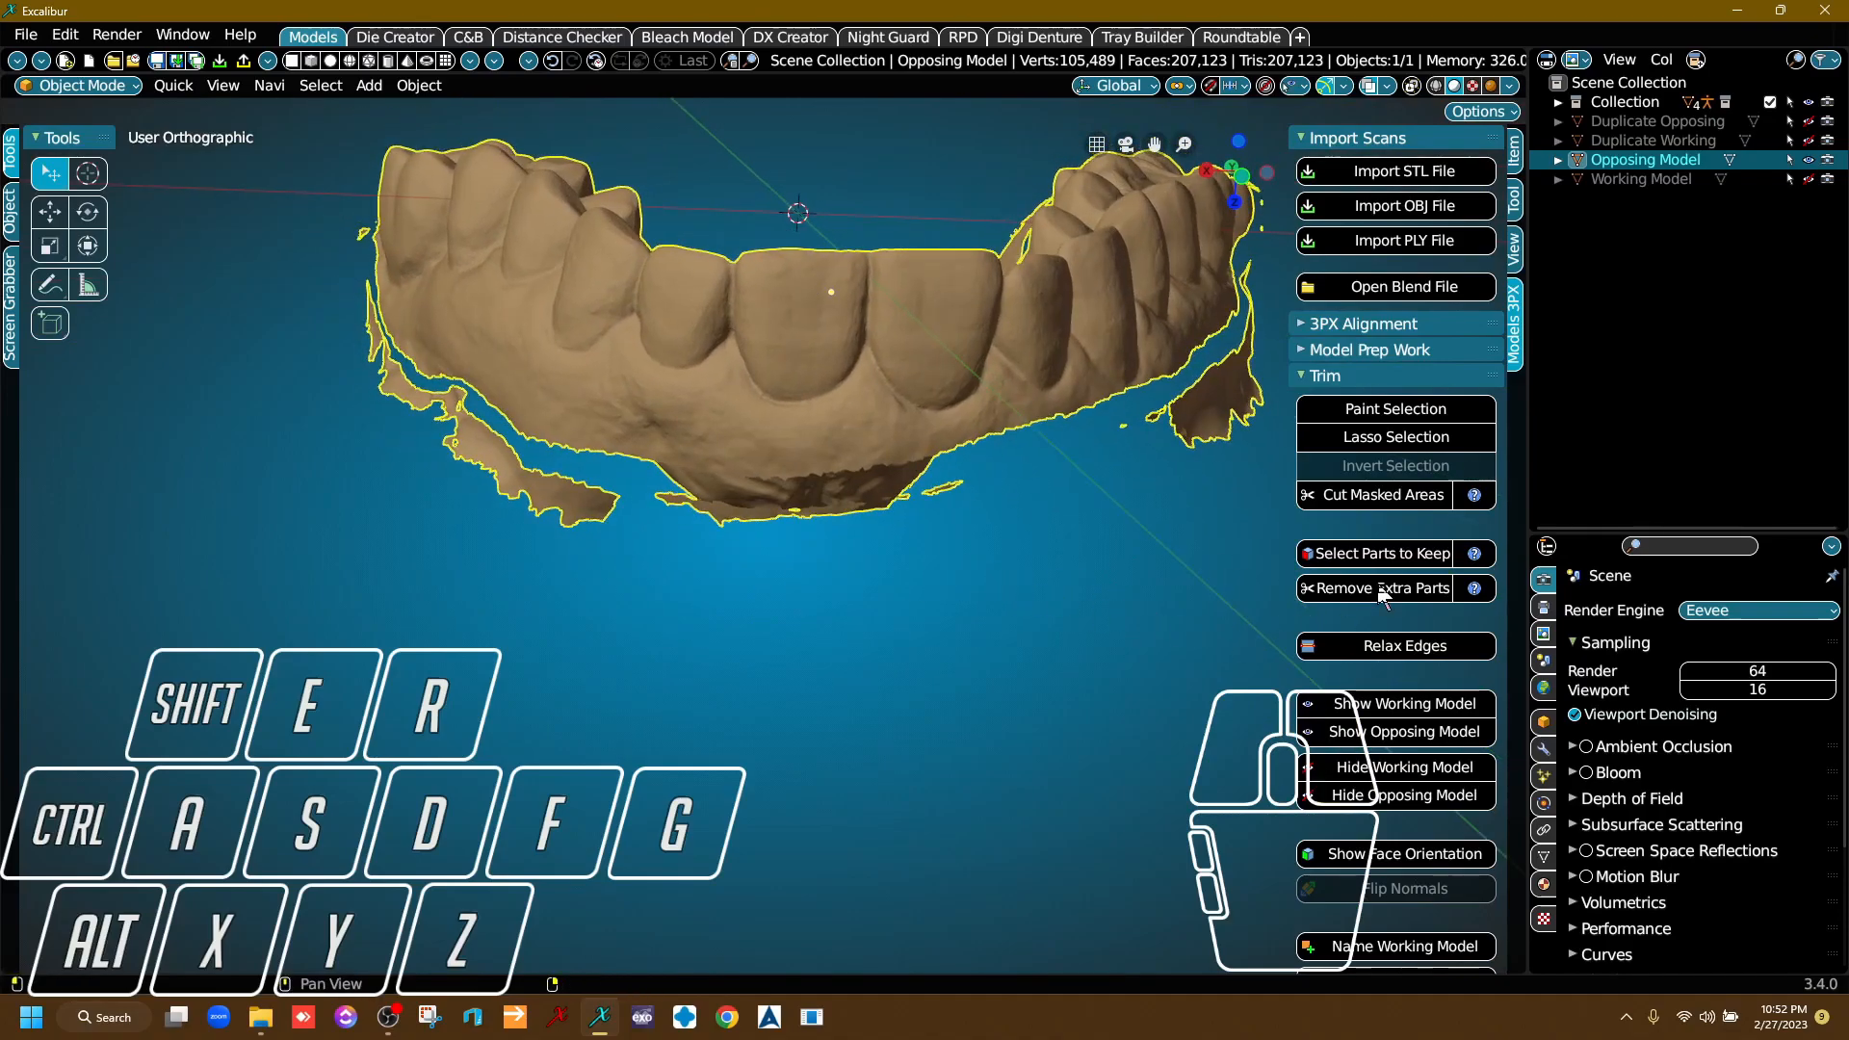
{"action": "left_click", "coordinate": [1426, 554]}
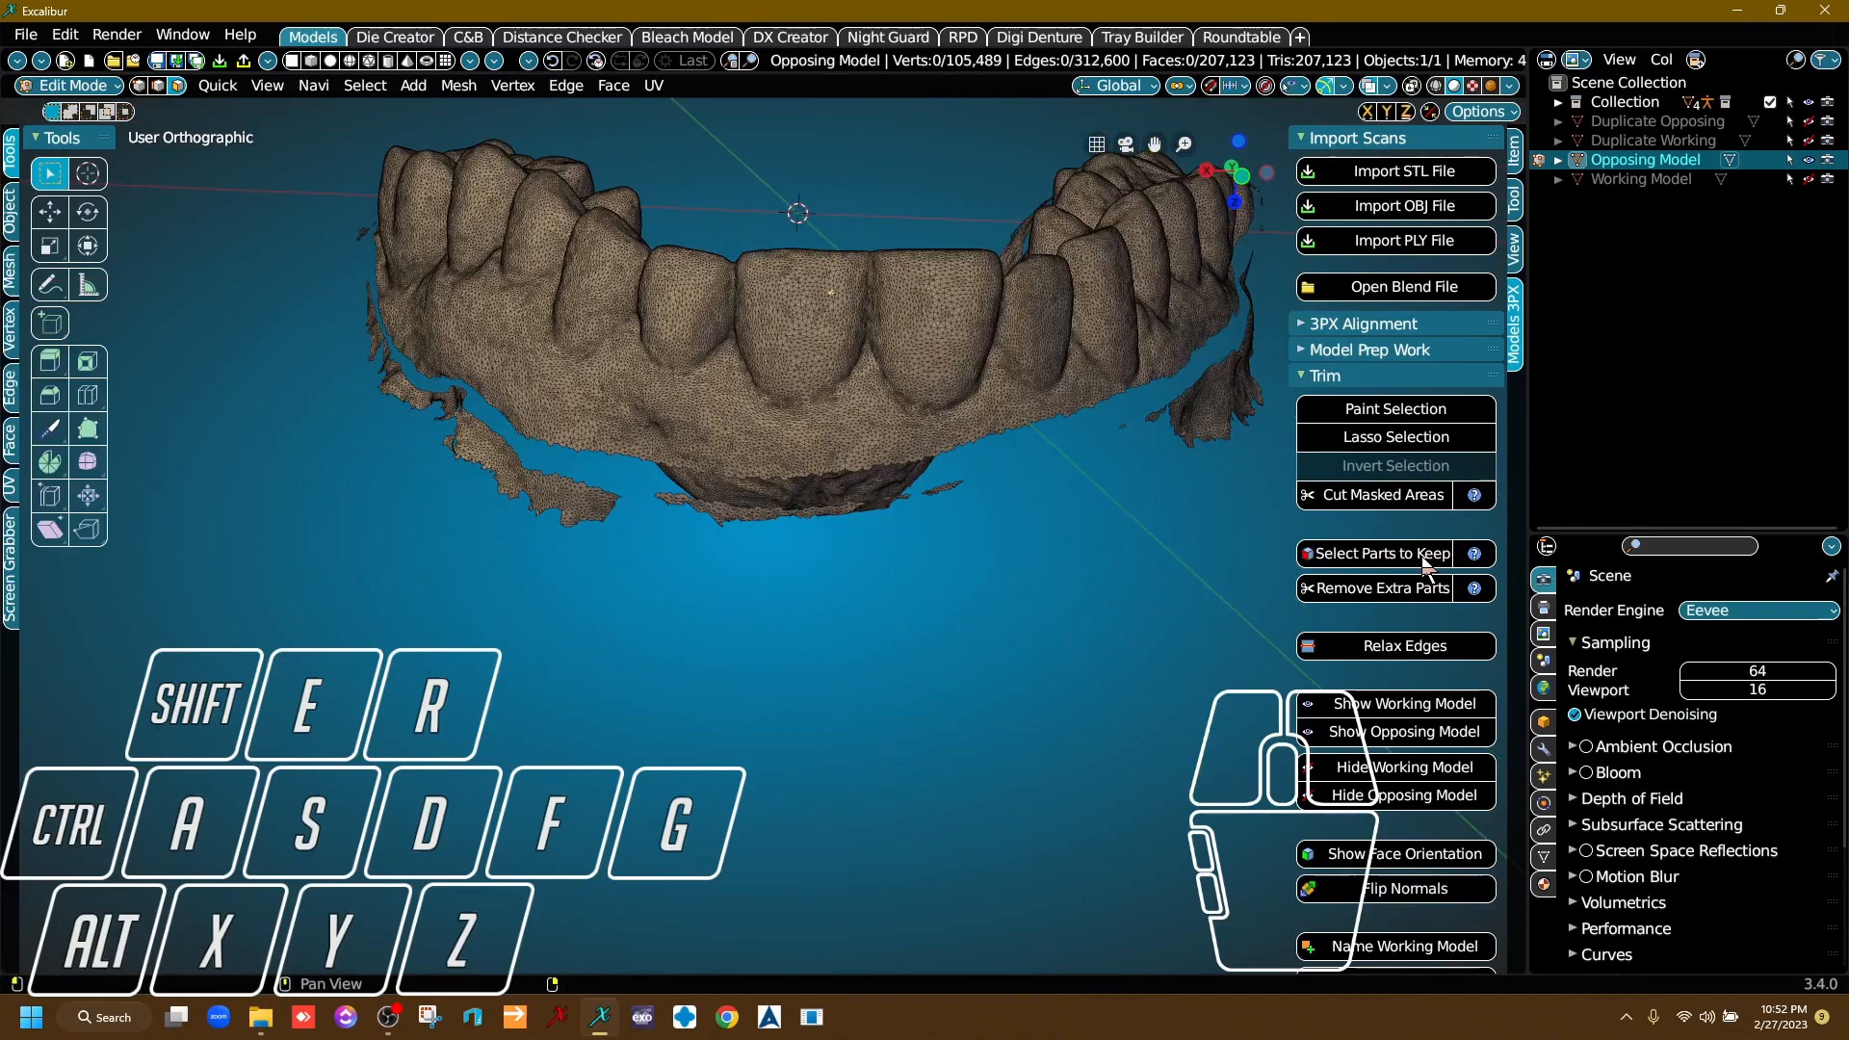
{"action": "left_click", "coordinate": [763, 339]}
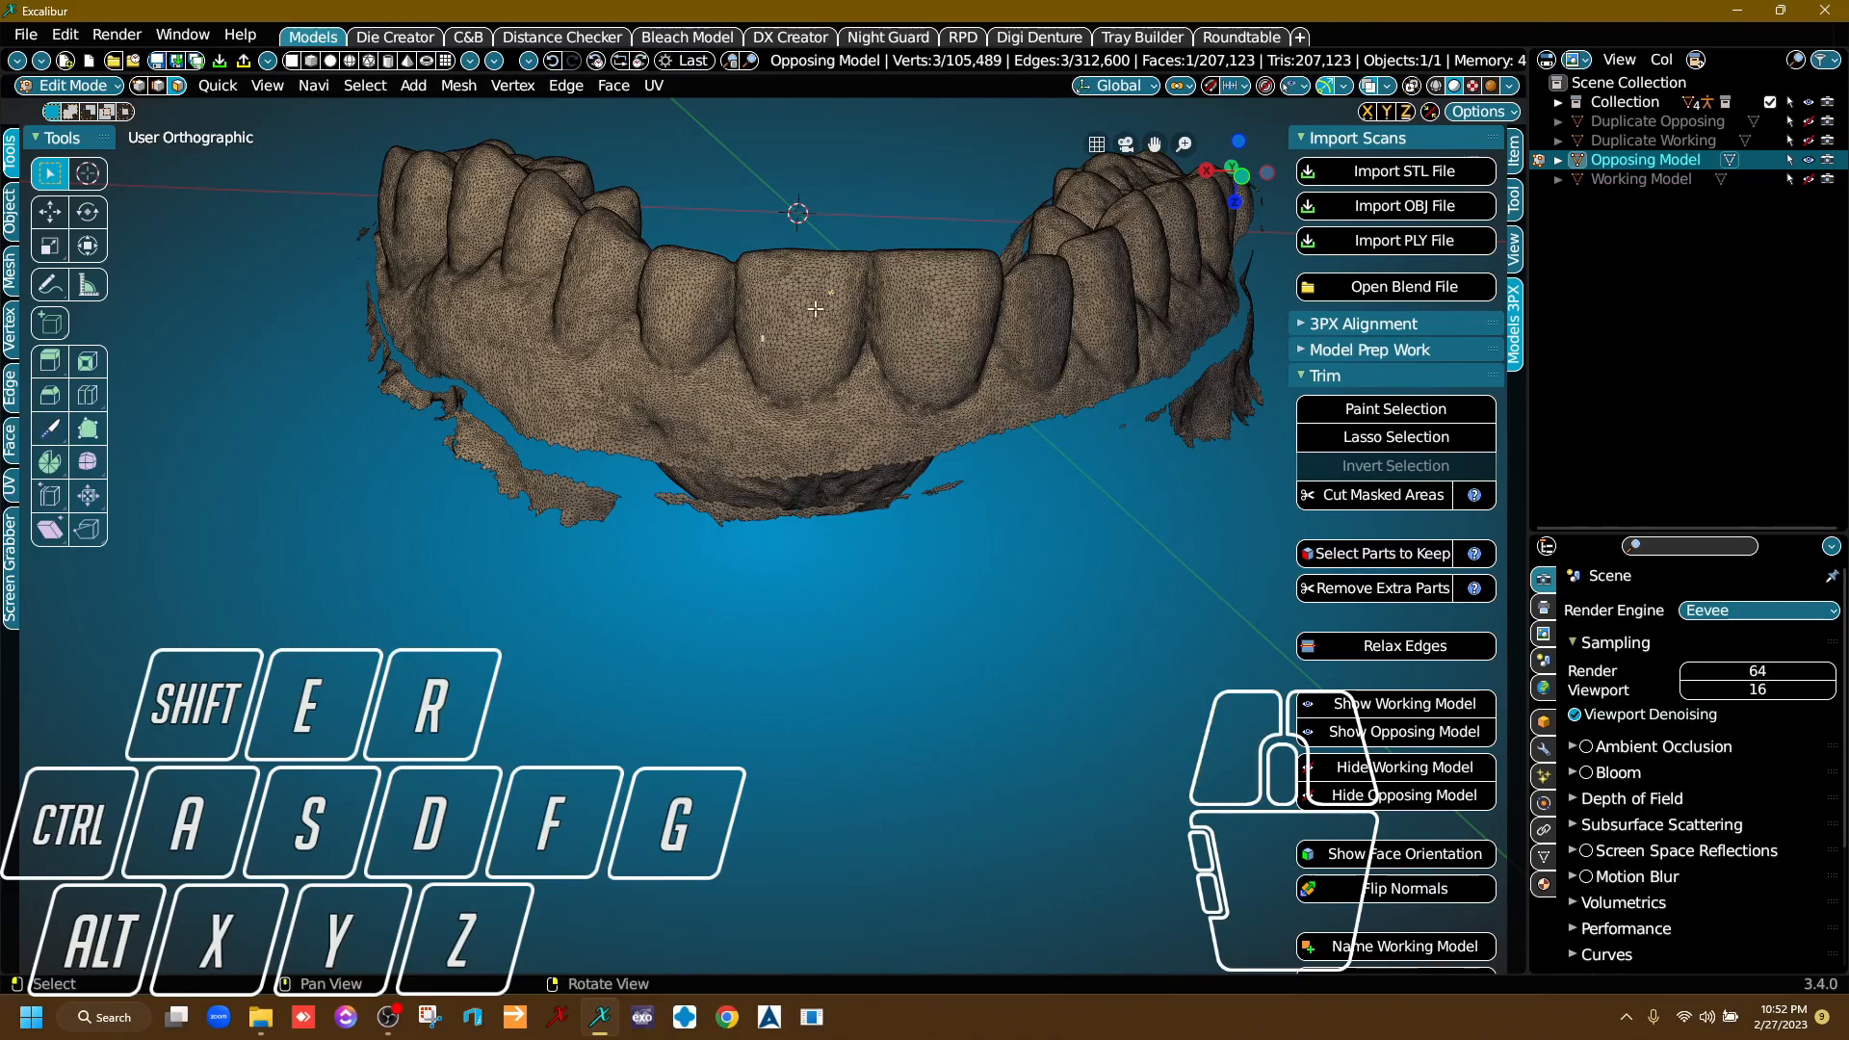
{"action": "right_click_drag", "start_coordinate": [833, 447], "coordinate": [740, 409]}
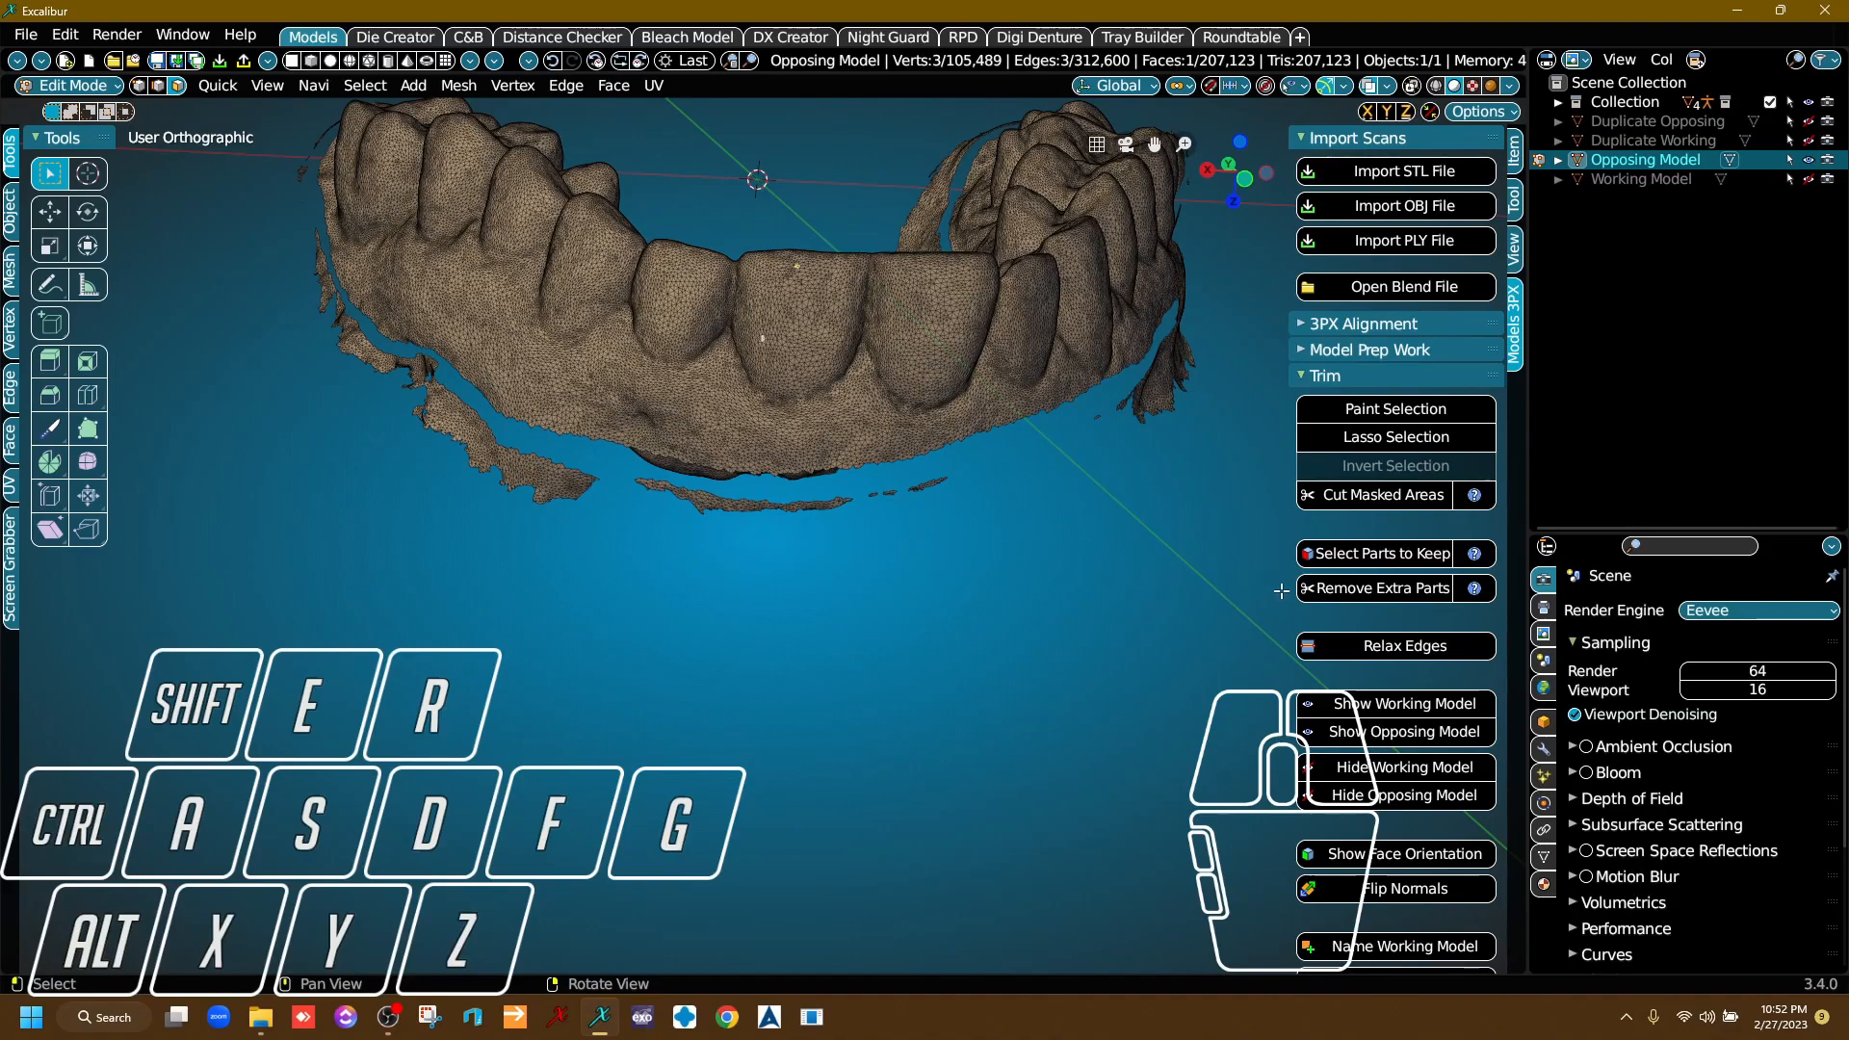
{"action": "left_click", "coordinate": [1389, 587]}
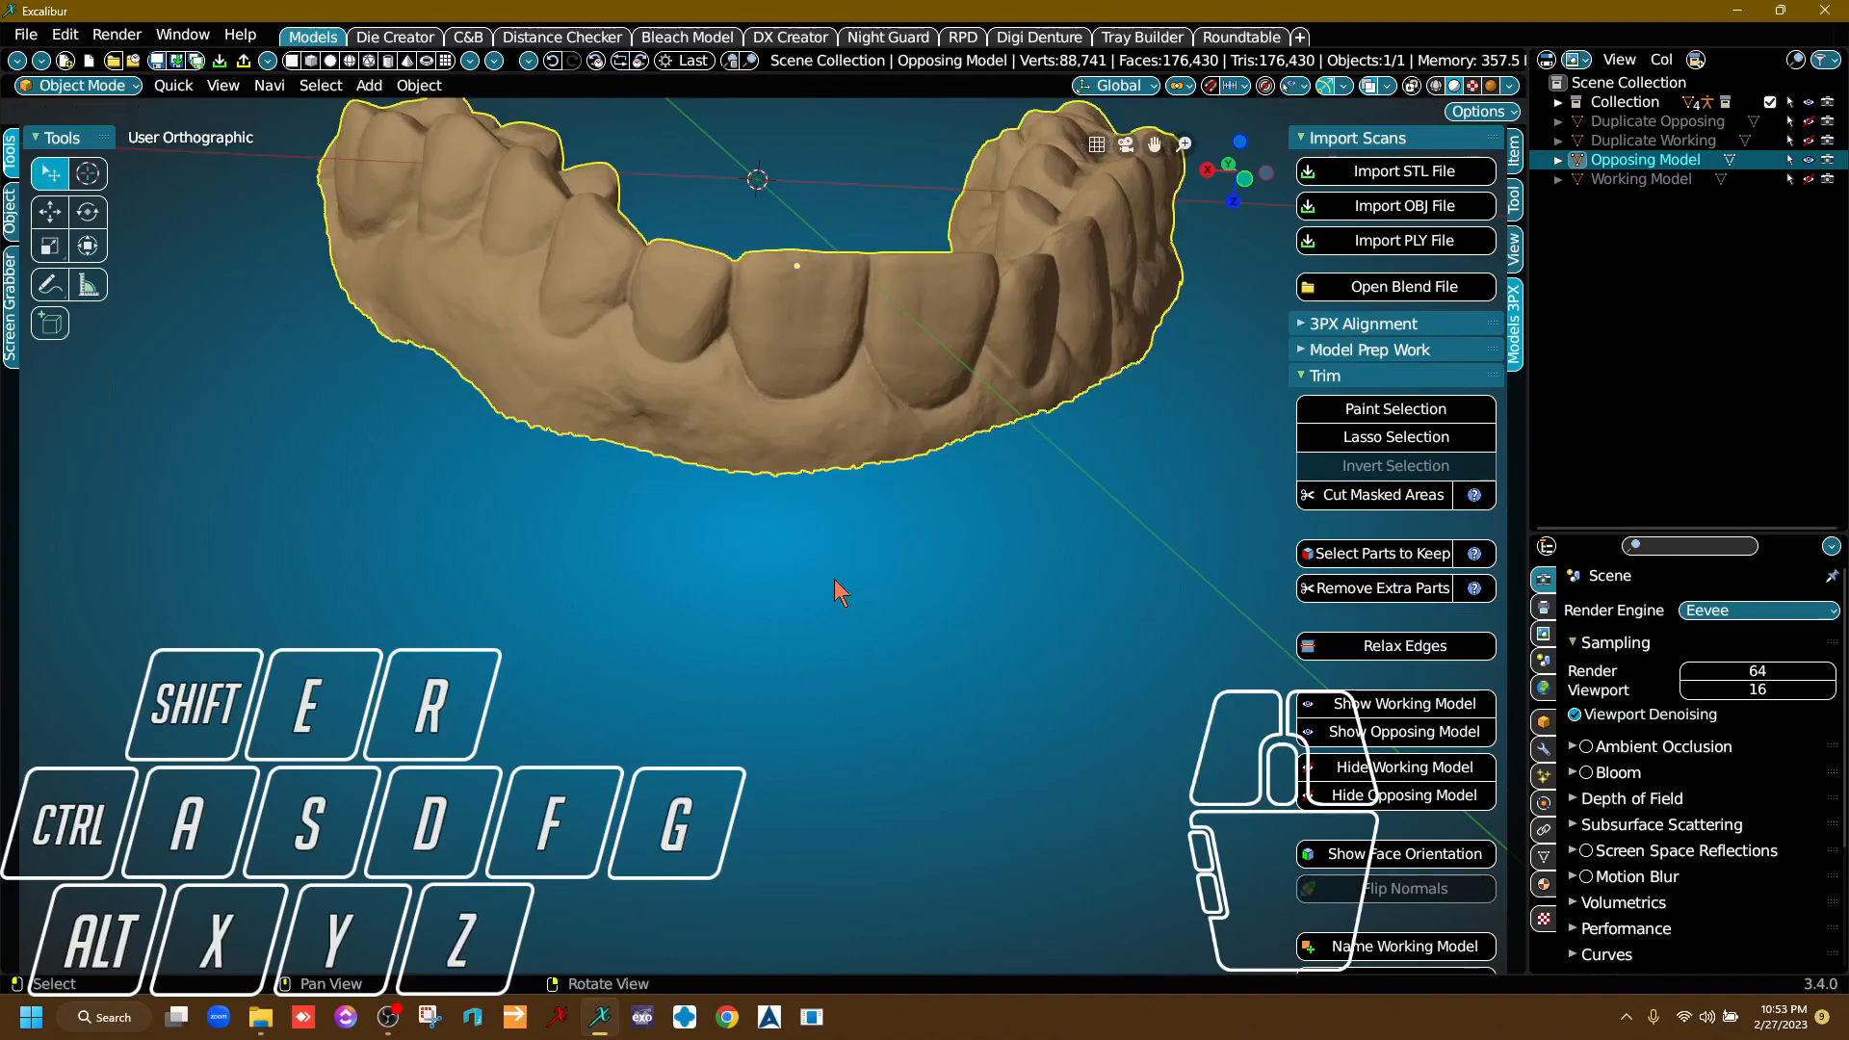
Relax the jagged trimmed edges of the Opposing Model repeatedly until the border runs smooth.
{"action": "right_click_drag", "start_coordinate": [834, 580], "coordinate": [1117, 511]}
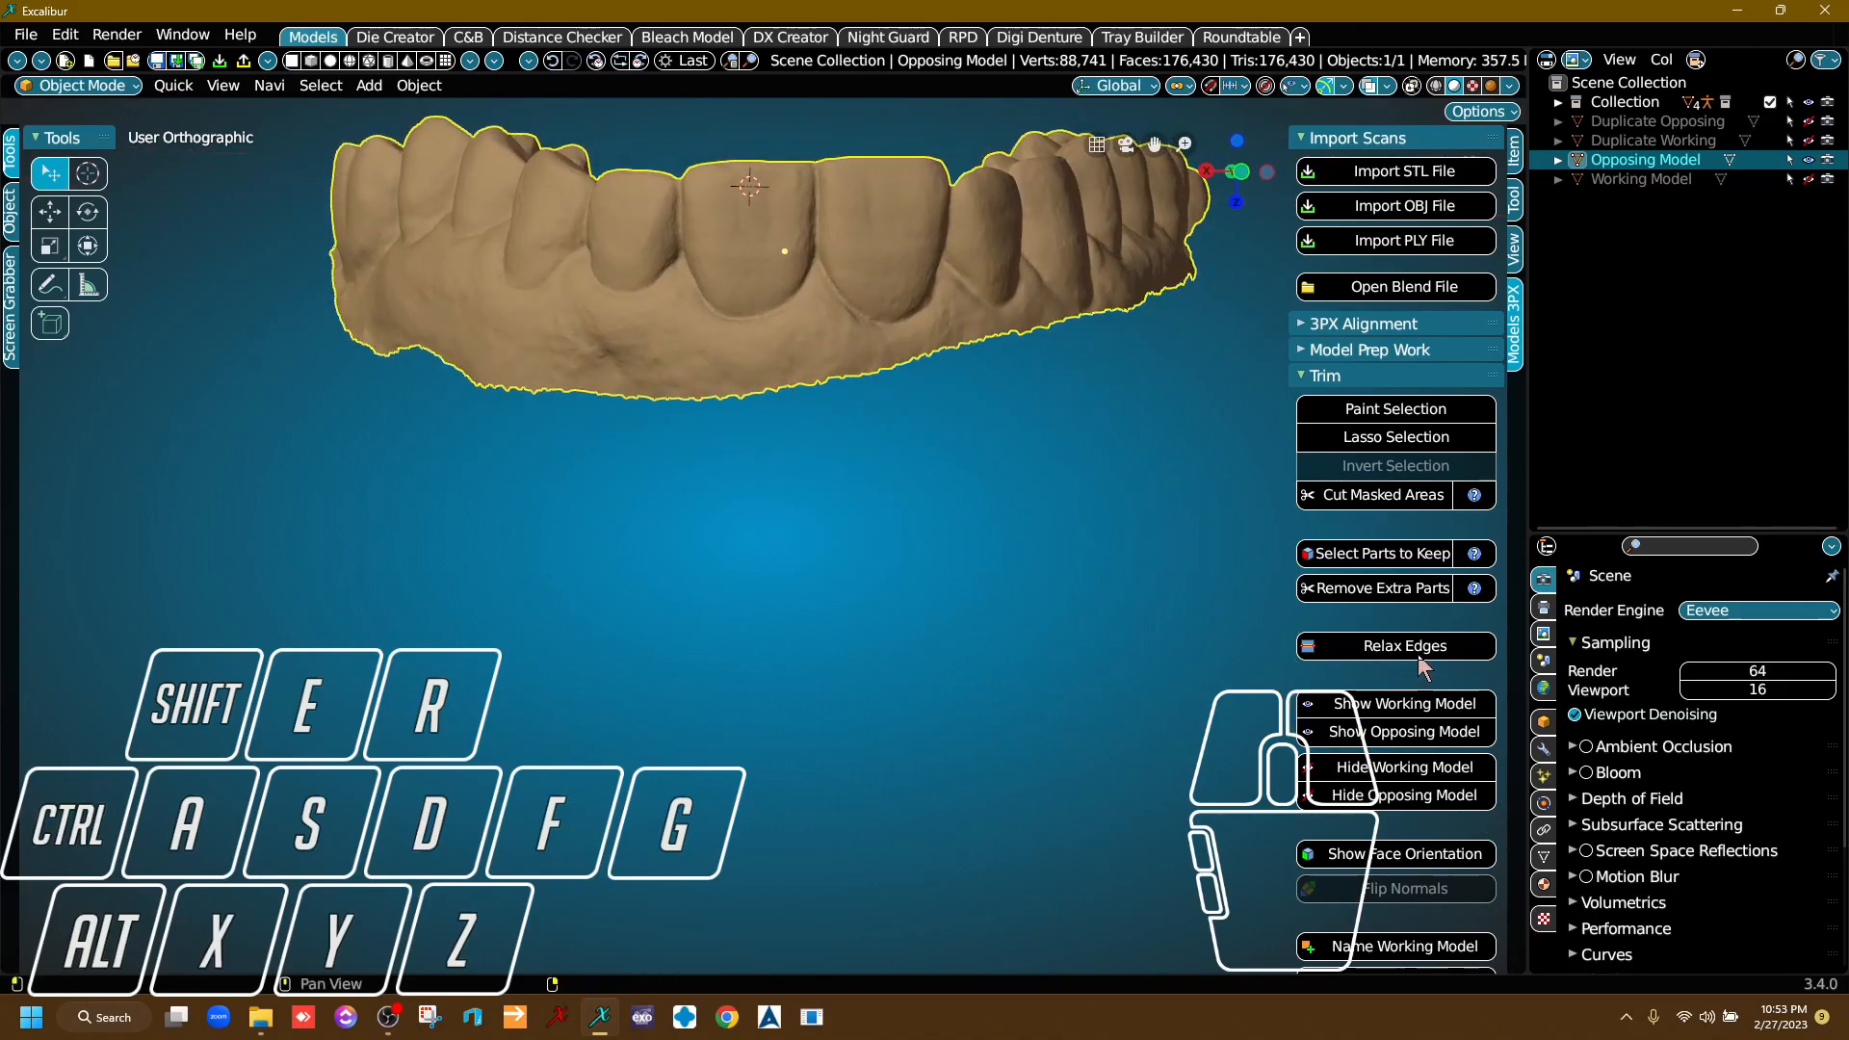
{"action": "scroll", "coordinate": [842, 421], "scroll_direction": "up", "scroll_amount": 6}
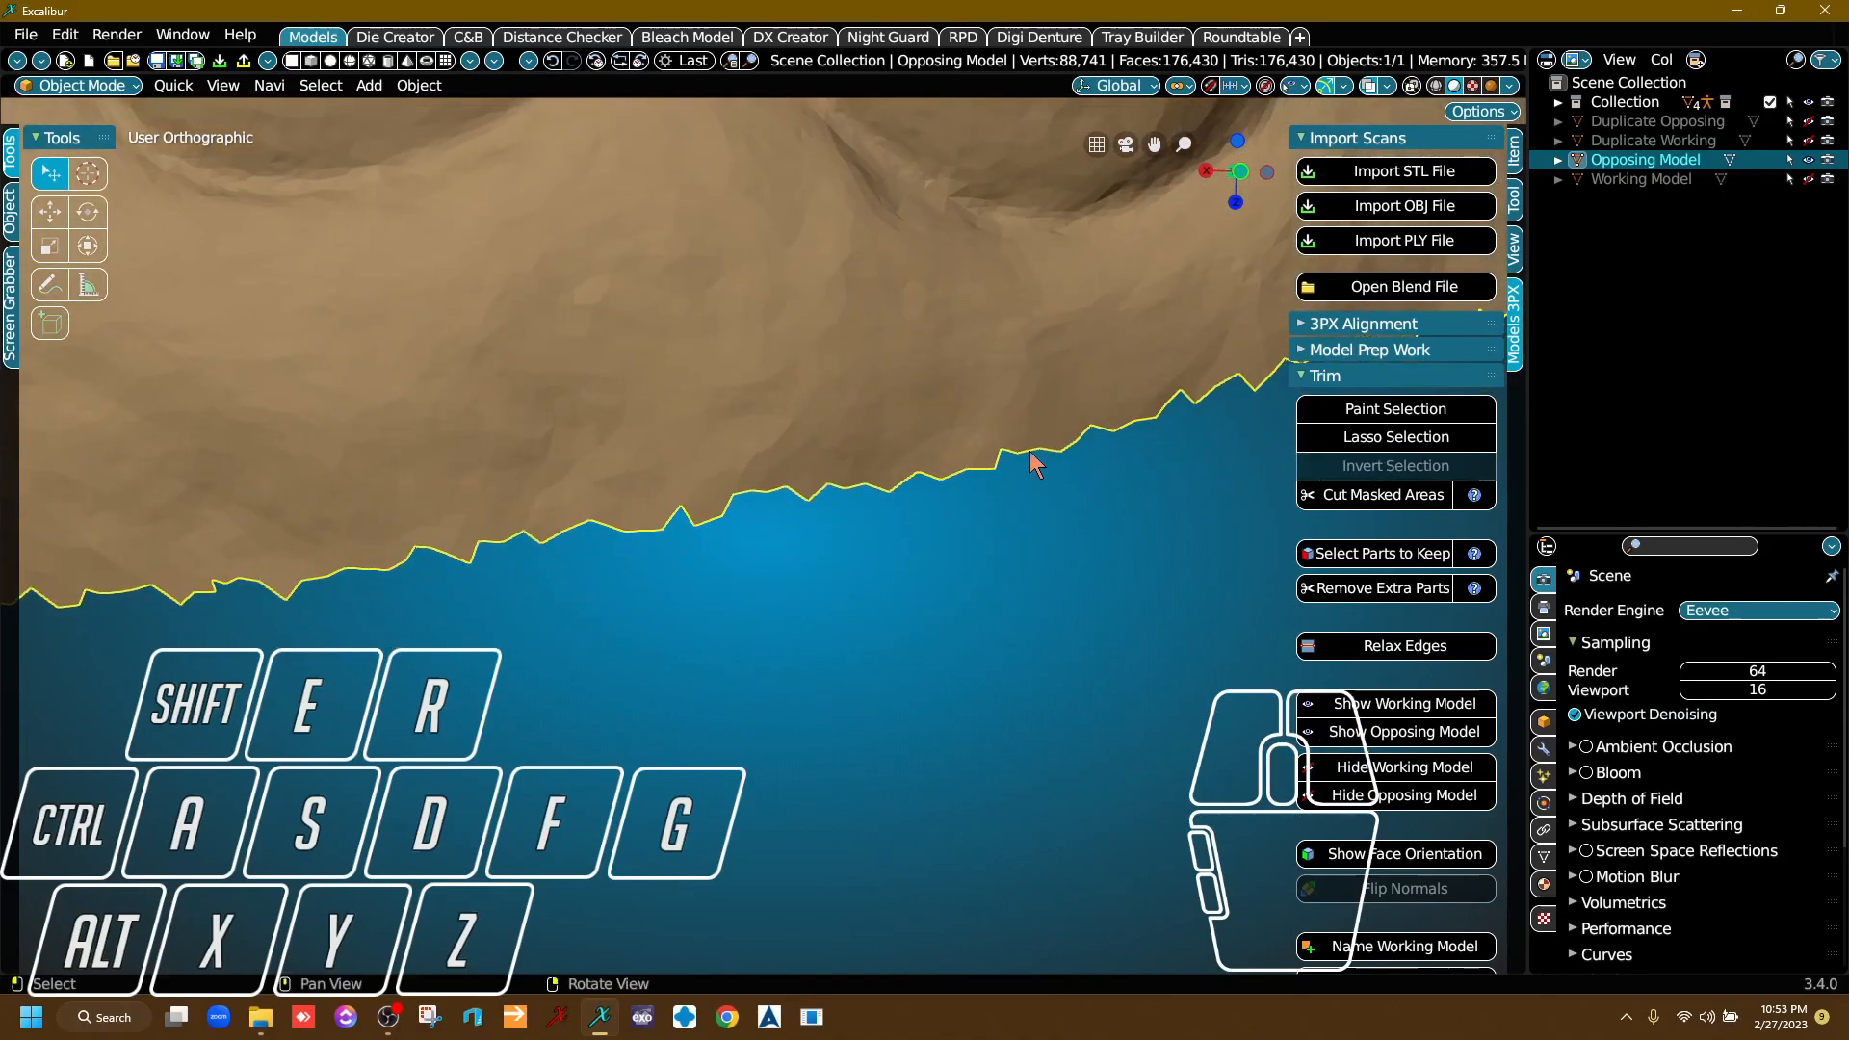
{"action": "left_click", "coordinate": [1457, 662]}
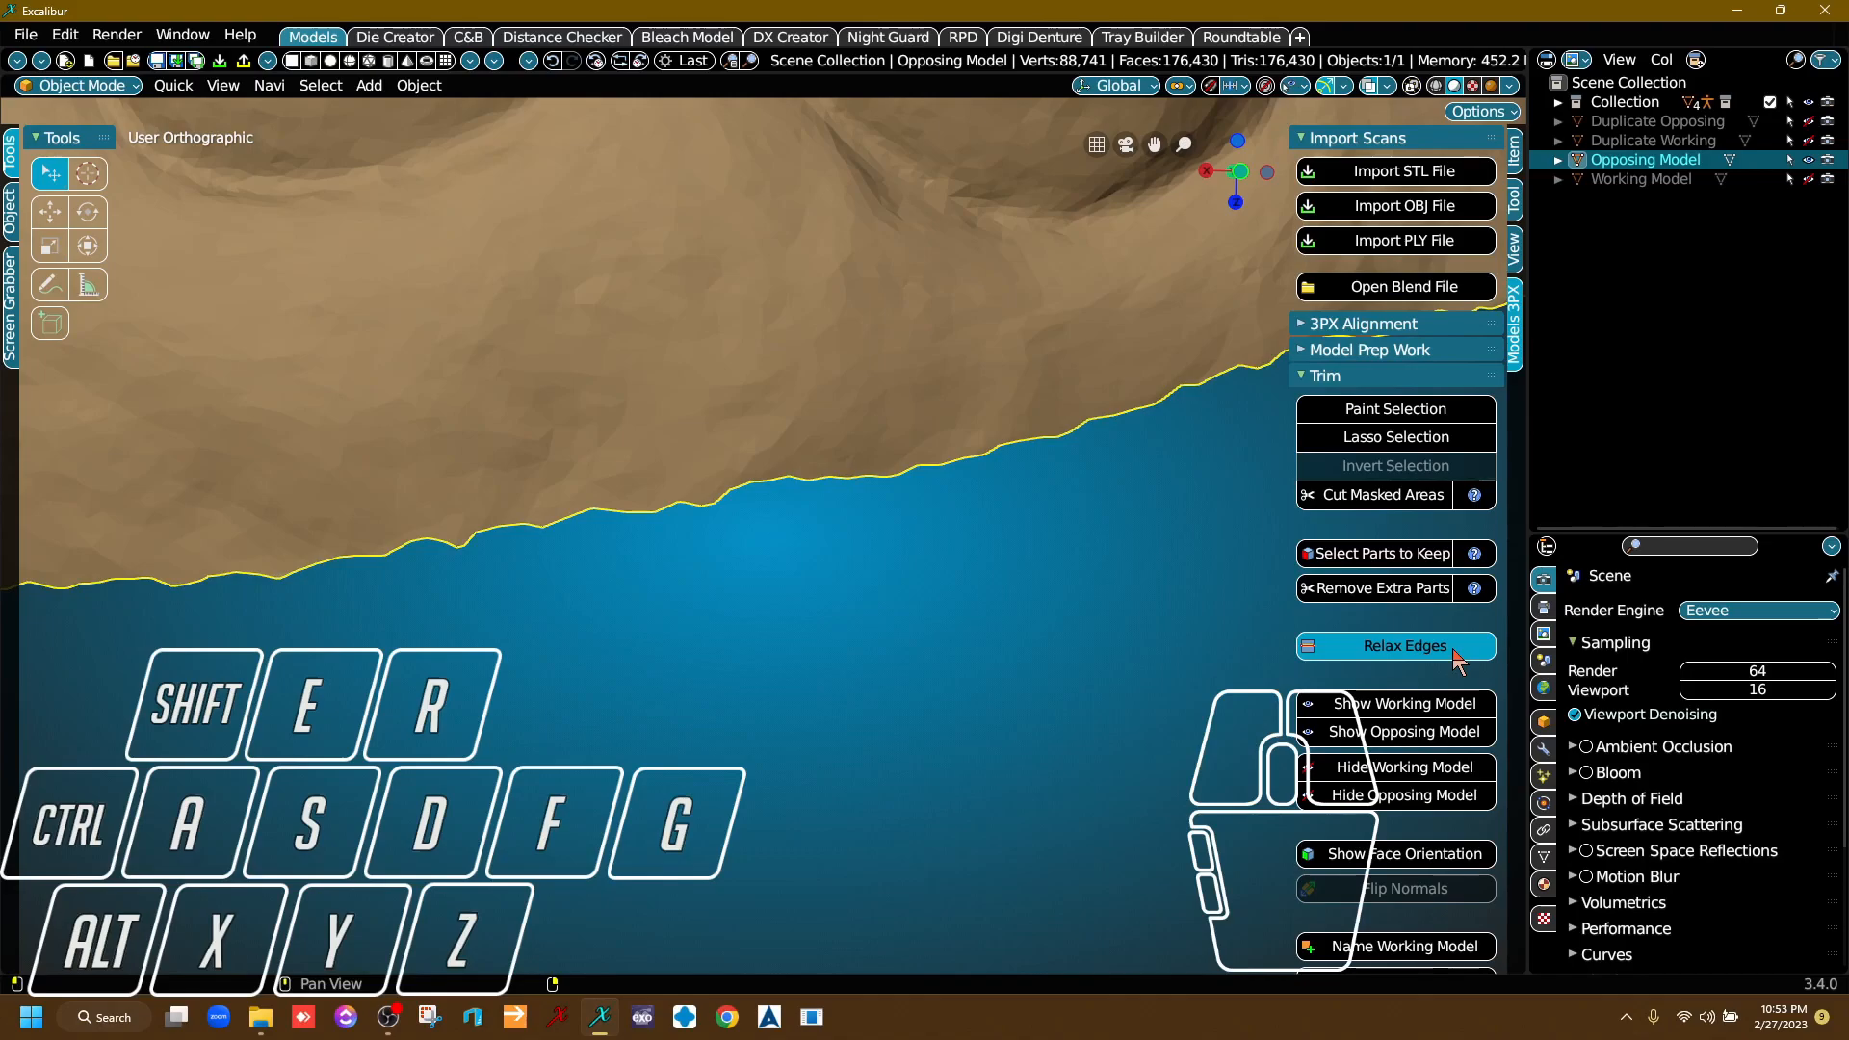
{"action": "left_click", "coordinate": [1458, 663]}
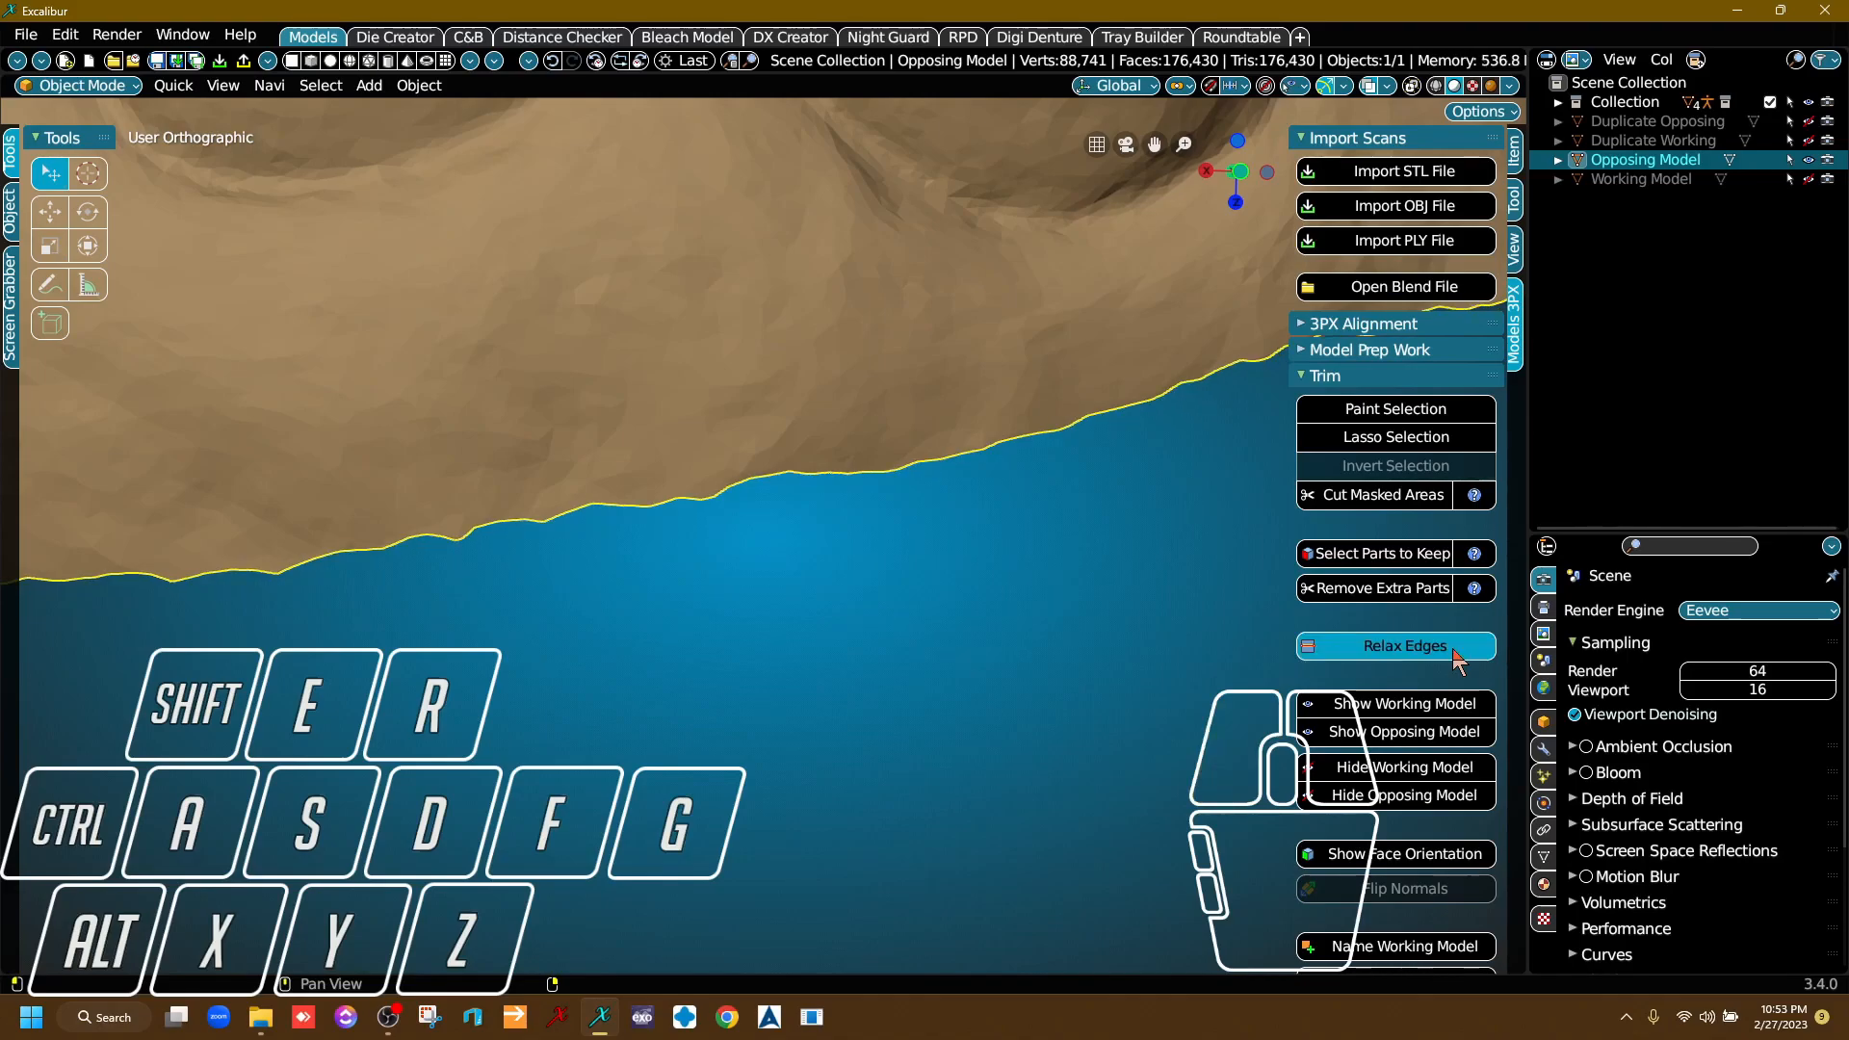
{"action": "scroll", "coordinate": [1106, 626], "scroll_direction": "down", "scroll_amount": 8}
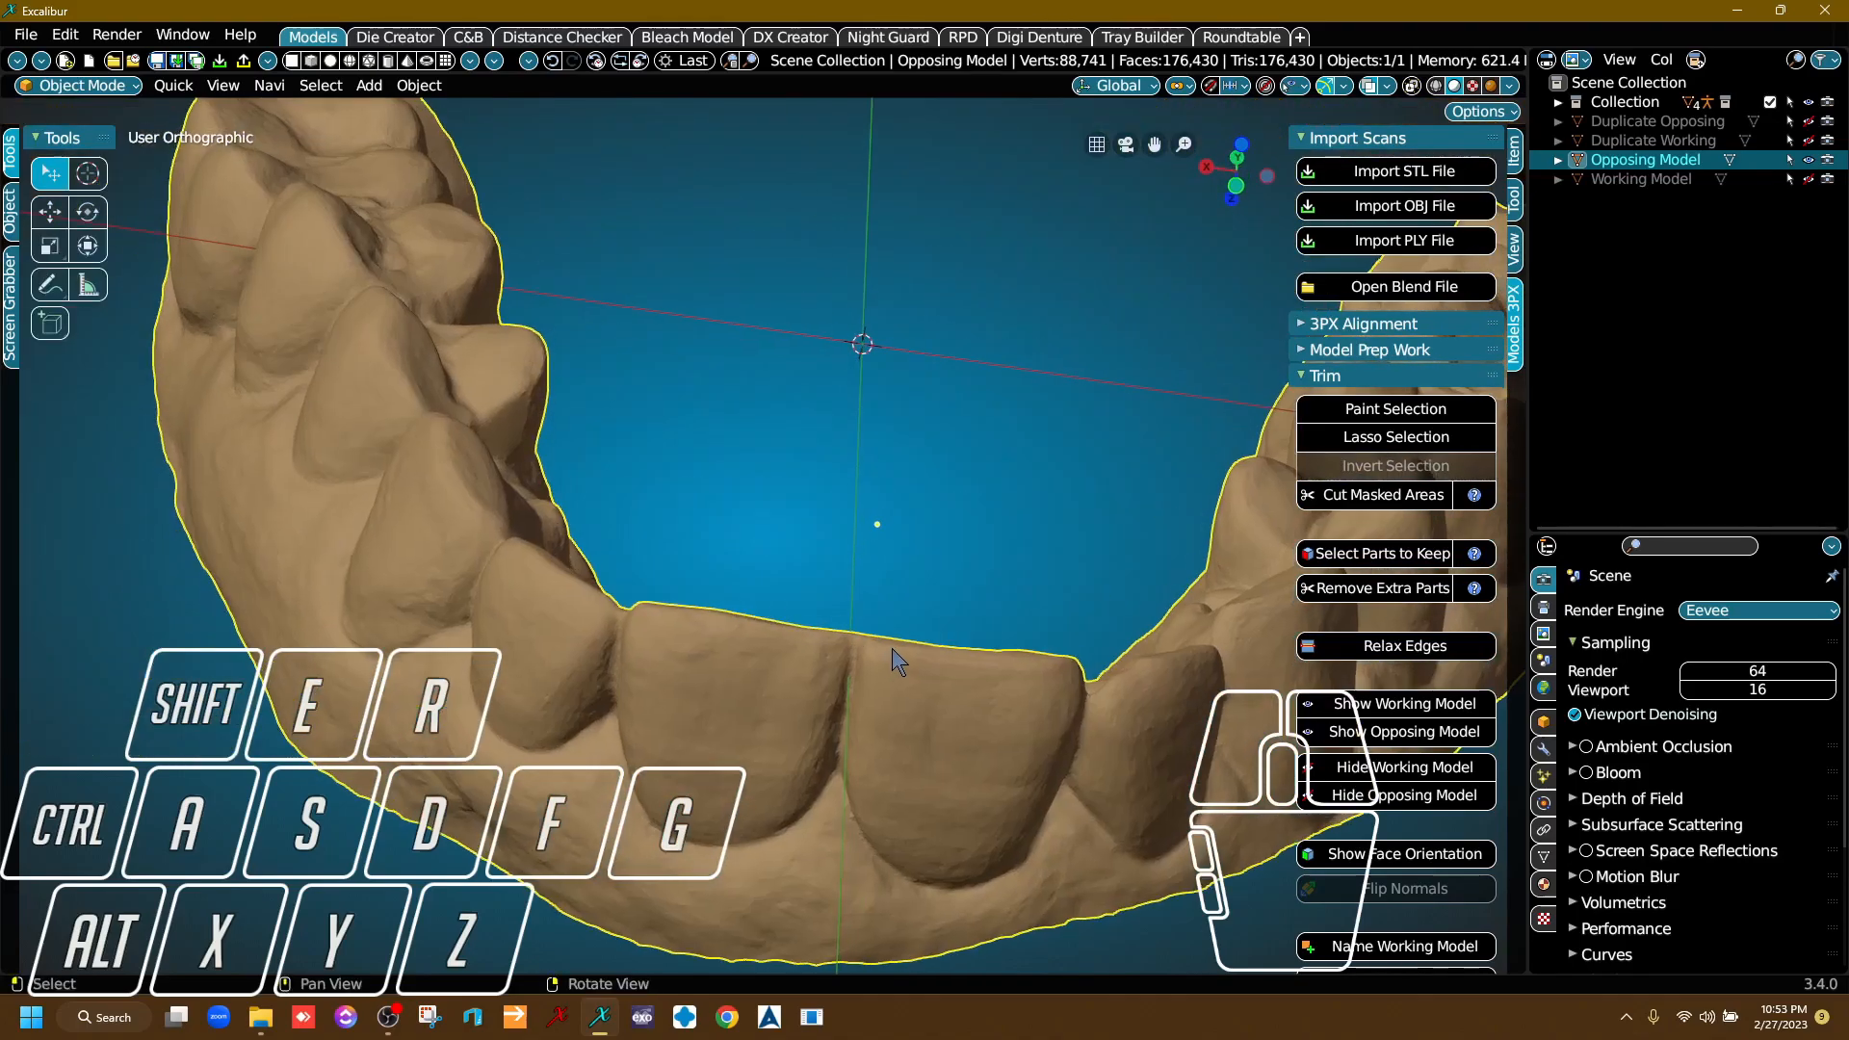
{"action": "middle_click_drag", "start_coordinate": [892, 649], "coordinate": [961, 507]}
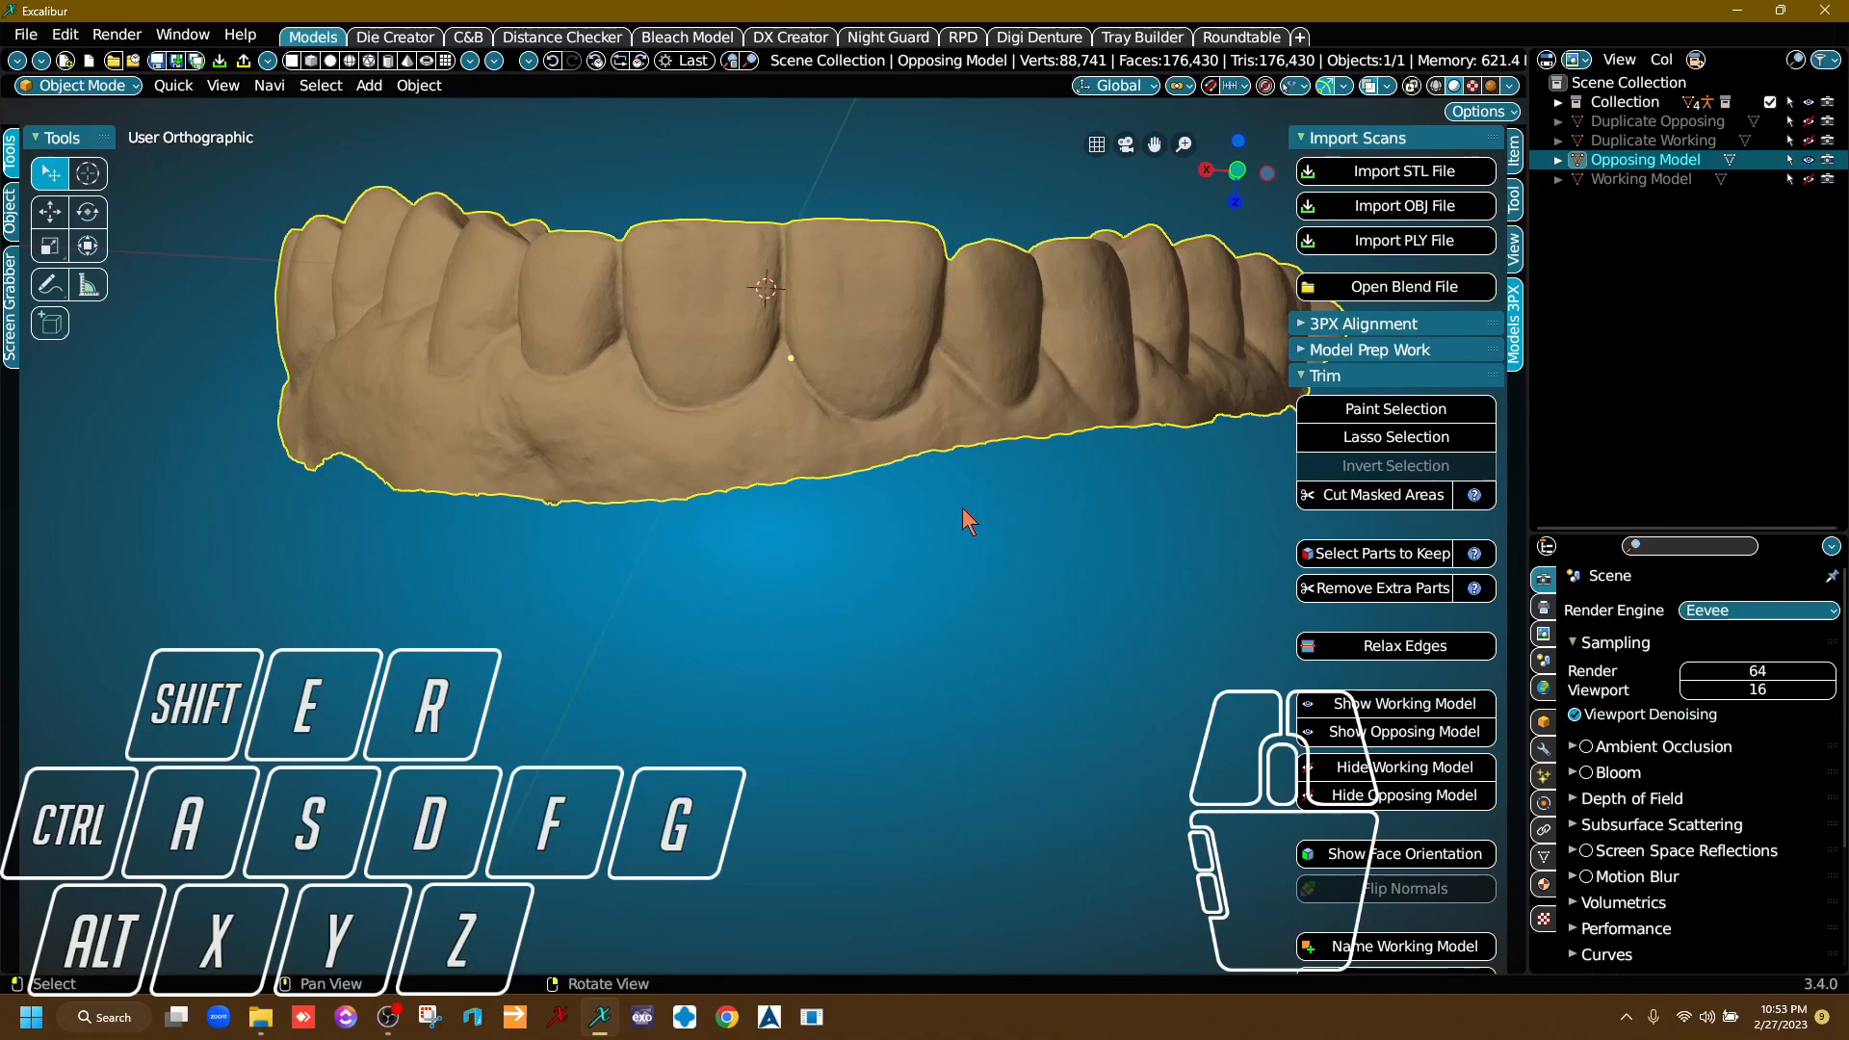
Hide the Opposing Model, show the Working Model and select it for trimming.
{"action": "left_click", "coordinate": [1809, 160]}
{"action": "left_click", "coordinate": [1809, 179]}
{"action": "left_click", "coordinate": [607, 405]}
{"action": "middle_click_drag", "start_coordinate": [607, 404], "coordinate": [1011, 520]}
{"action": "middle_click_drag", "start_coordinate": [923, 474], "coordinate": [973, 494]}
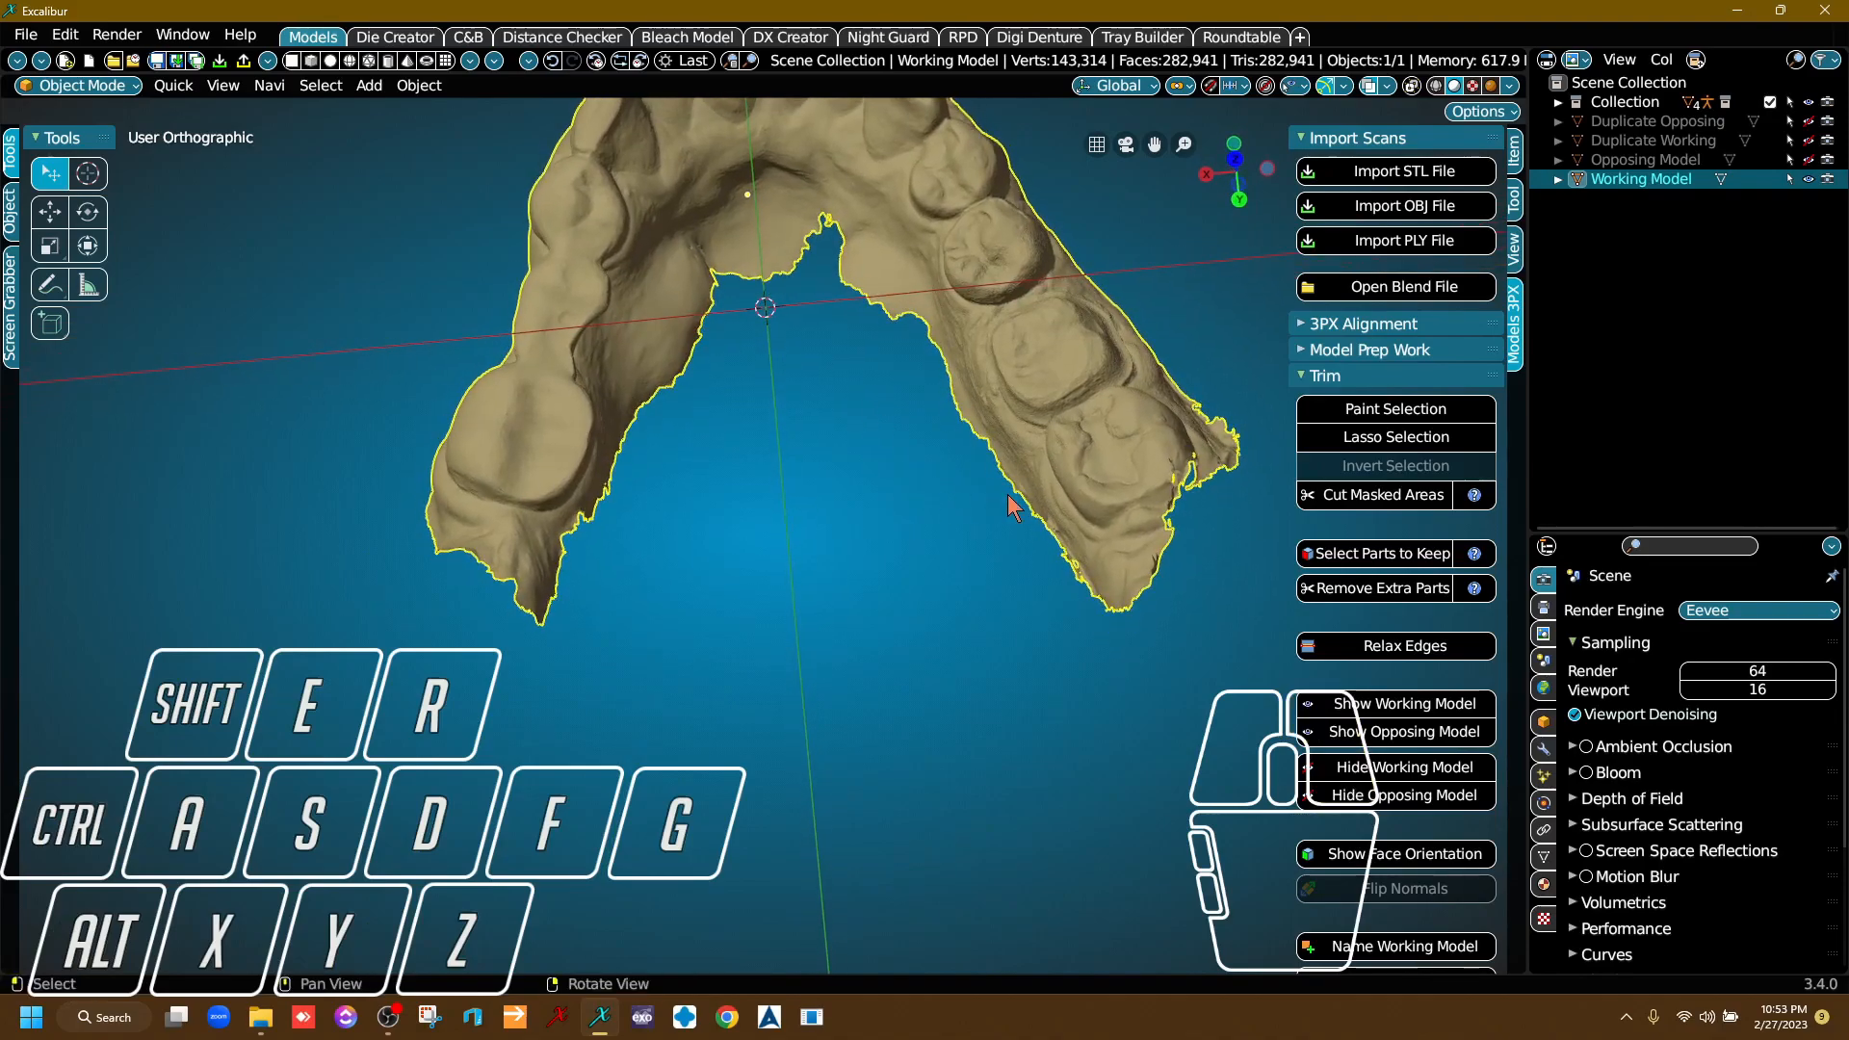
Start a lasso selection and mask the excess scan behind the last molar on the side with the single molar.
{"action": "left_click", "coordinate": [1412, 437]}
{"action": "scroll", "coordinate": [463, 561], "scroll_direction": "up", "scroll_amount": 4}
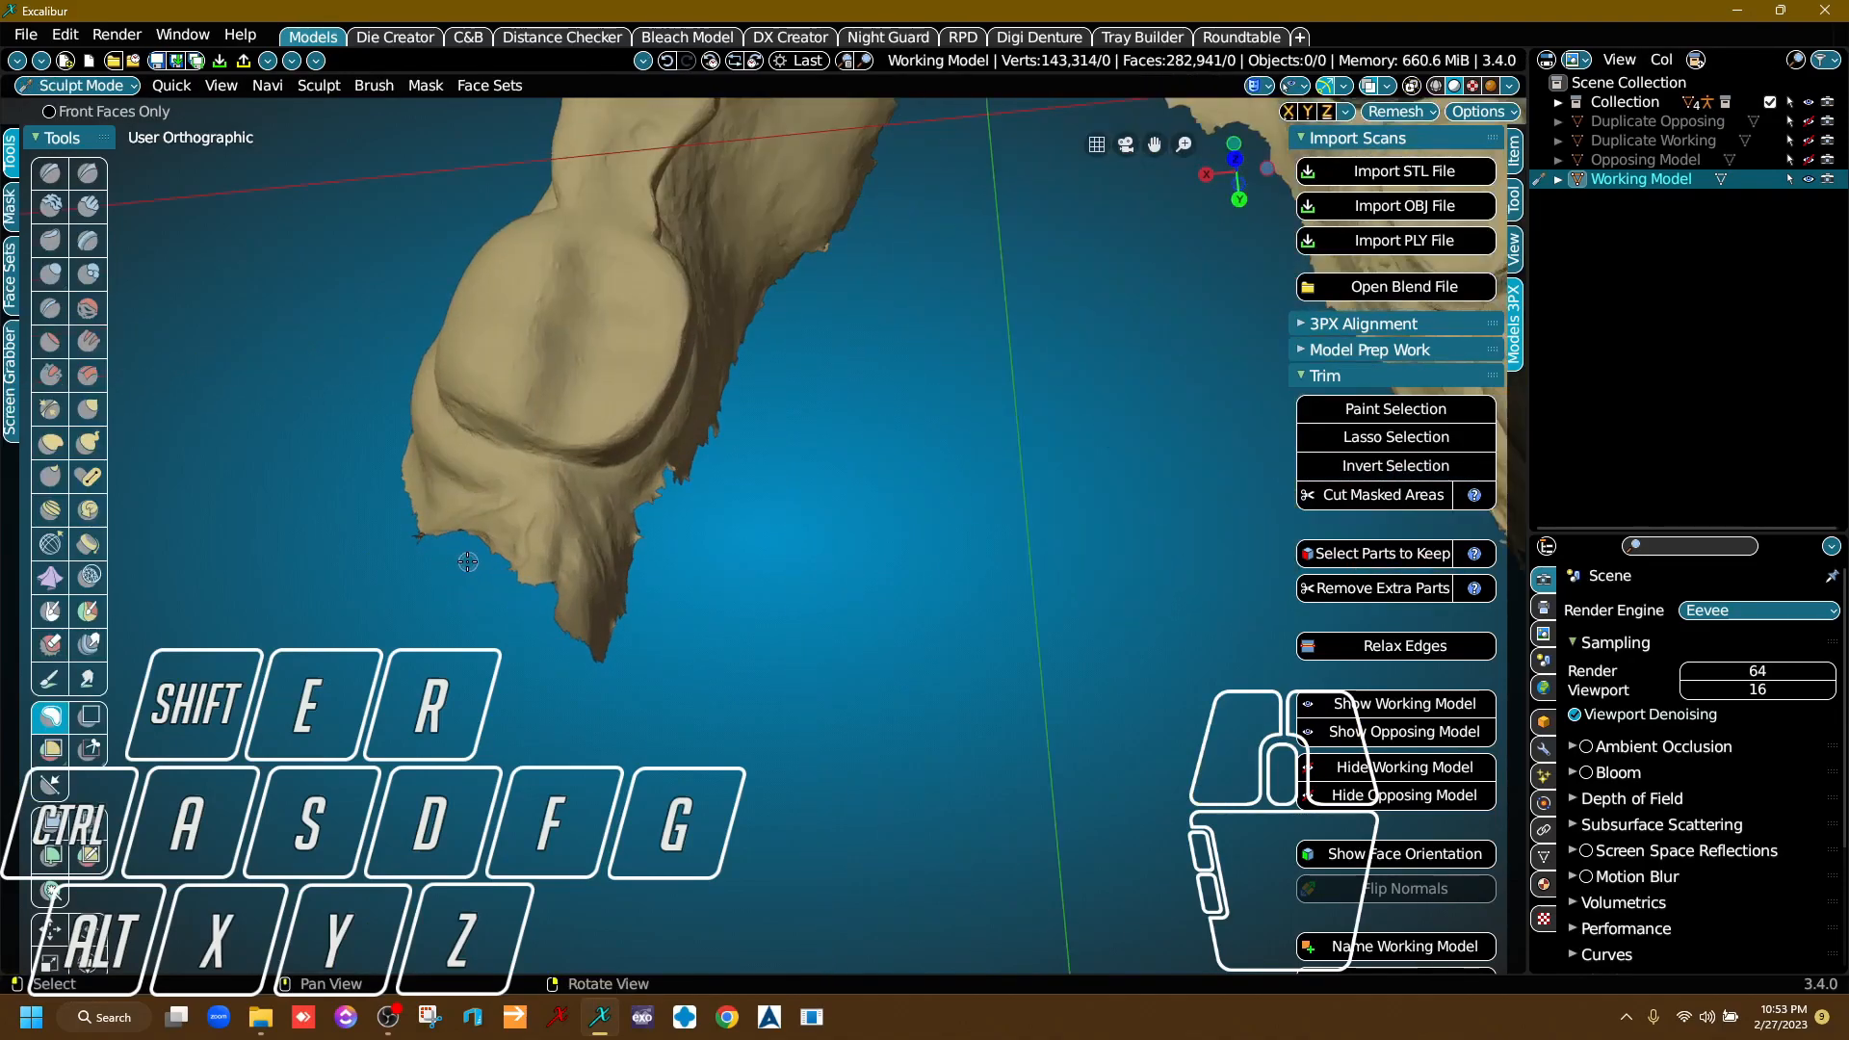
{"action": "left_click_drag", "start_coordinate": [395, 453], "coordinate": [444, 488]}
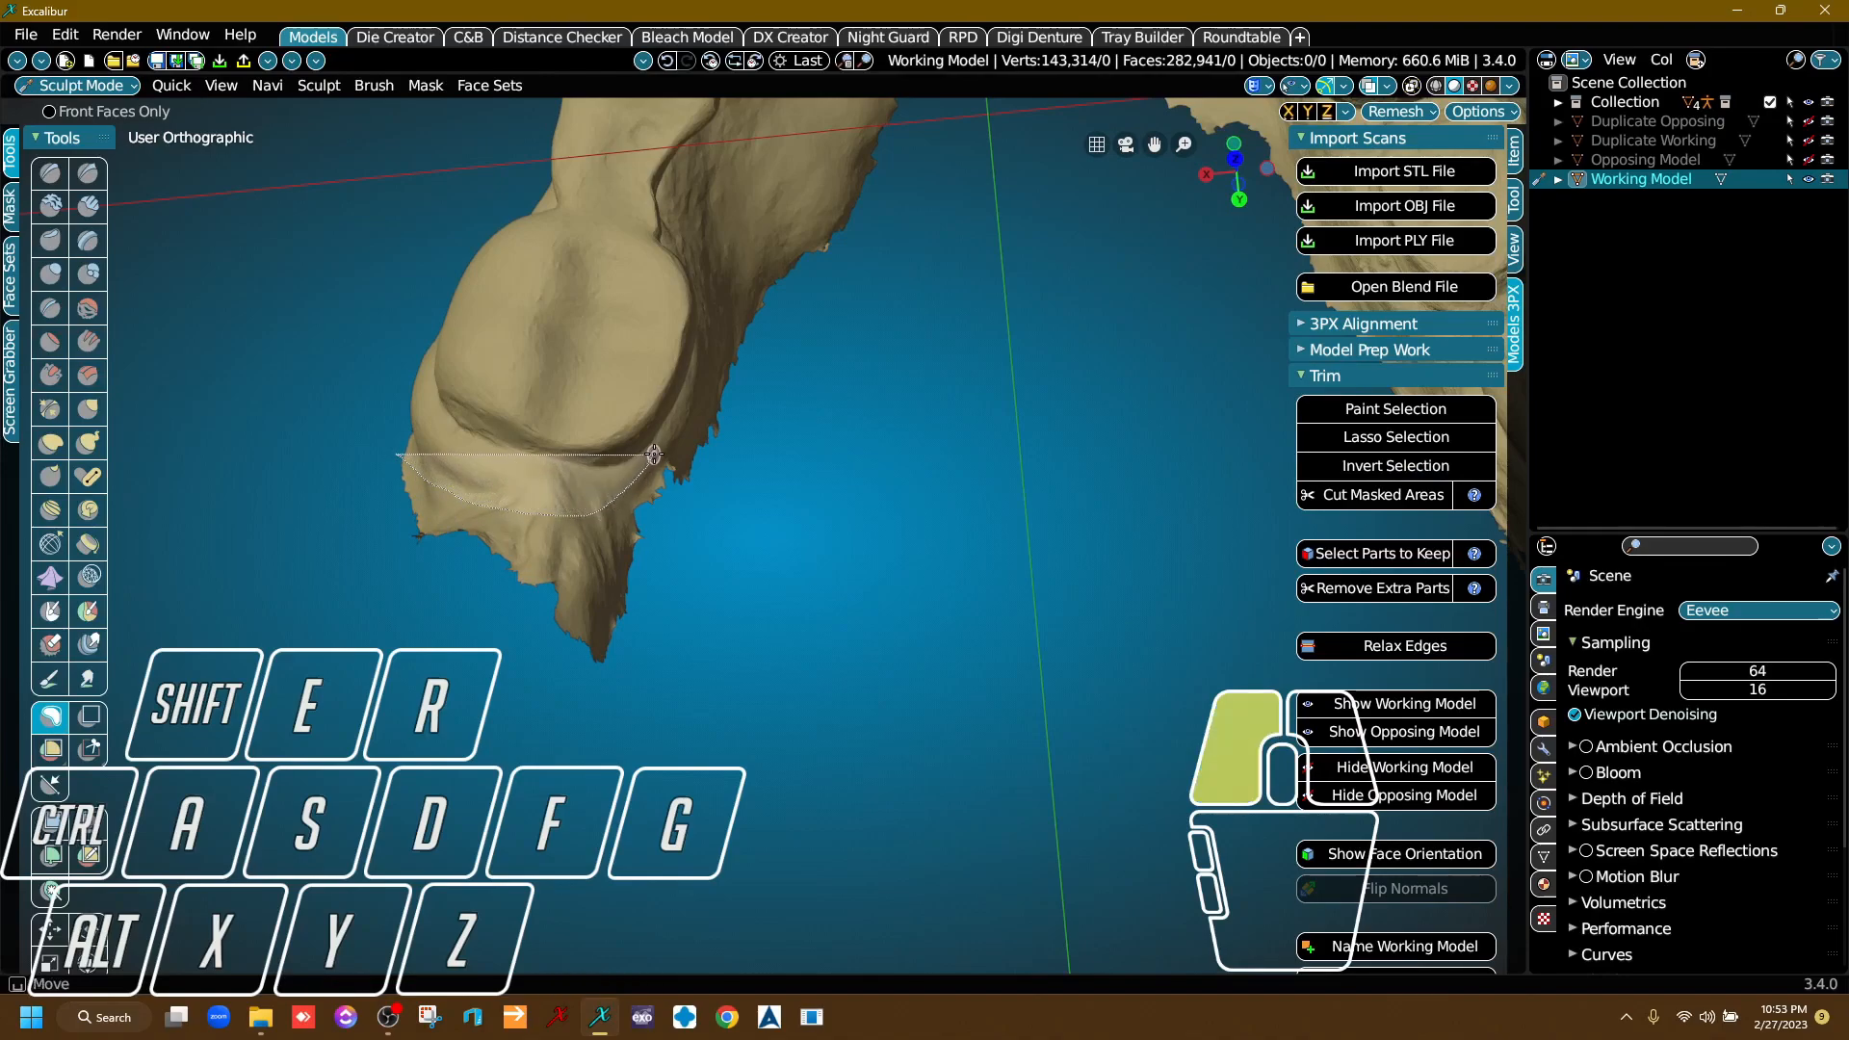
{"action": "mouse_move", "coordinate": [705, 372]}
{"action": "left_mouse_down"}
{"action": "mouse_move", "coordinate": [740, 265]}
{"action": "mouse_move", "coordinate": [836, 146]}
{"action": "mouse_move", "coordinate": [819, 482]}
{"action": "mouse_move", "coordinate": [395, 771]}
{"action": "mouse_move", "coordinate": [227, 747]}
{"action": "left_mouse_up"}
Lasso-mask the tongue-side excess beside that molar and undo the last lasso selection.
{"action": "scroll", "coordinate": [227, 746], "scroll_direction": "down", "scroll_amount": 5}
{"action": "right_click_drag", "start_coordinate": [746, 712], "coordinate": [817, 518]}
{"action": "left_click_drag", "start_coordinate": [690, 441], "coordinate": [722, 472]}
{"action": "mouse_move", "coordinate": [756, 605]}
{"action": "right_mouse_down"}
{"action": "mouse_move", "coordinate": [828, 574]}
{"action": "mouse_move", "coordinate": [829, 607]}
{"action": "mouse_move", "coordinate": [770, 638]}
{"action": "mouse_move", "coordinate": [751, 740]}
{"action": "right_mouse_up"}
{"action": "mouse_move", "coordinate": [776, 744]}
{"action": "left_mouse_down", "text": "shift"}
{"action": "mouse_move", "coordinate": [592, 783]}
{"action": "mouse_move", "coordinate": [723, 729]}
{"action": "left_mouse_up", "text": "shift"}
{"action": "right_click_drag", "start_coordinate": [722, 729], "coordinate": [639, 507]}
{"action": "key", "text": "ctrl+z"}
Lasso-mask the tongue-side excess behind the front teeth and along the opposite side's back teeth.
{"action": "scroll", "coordinate": [640, 507], "scroll_direction": "up", "scroll_amount": 3}
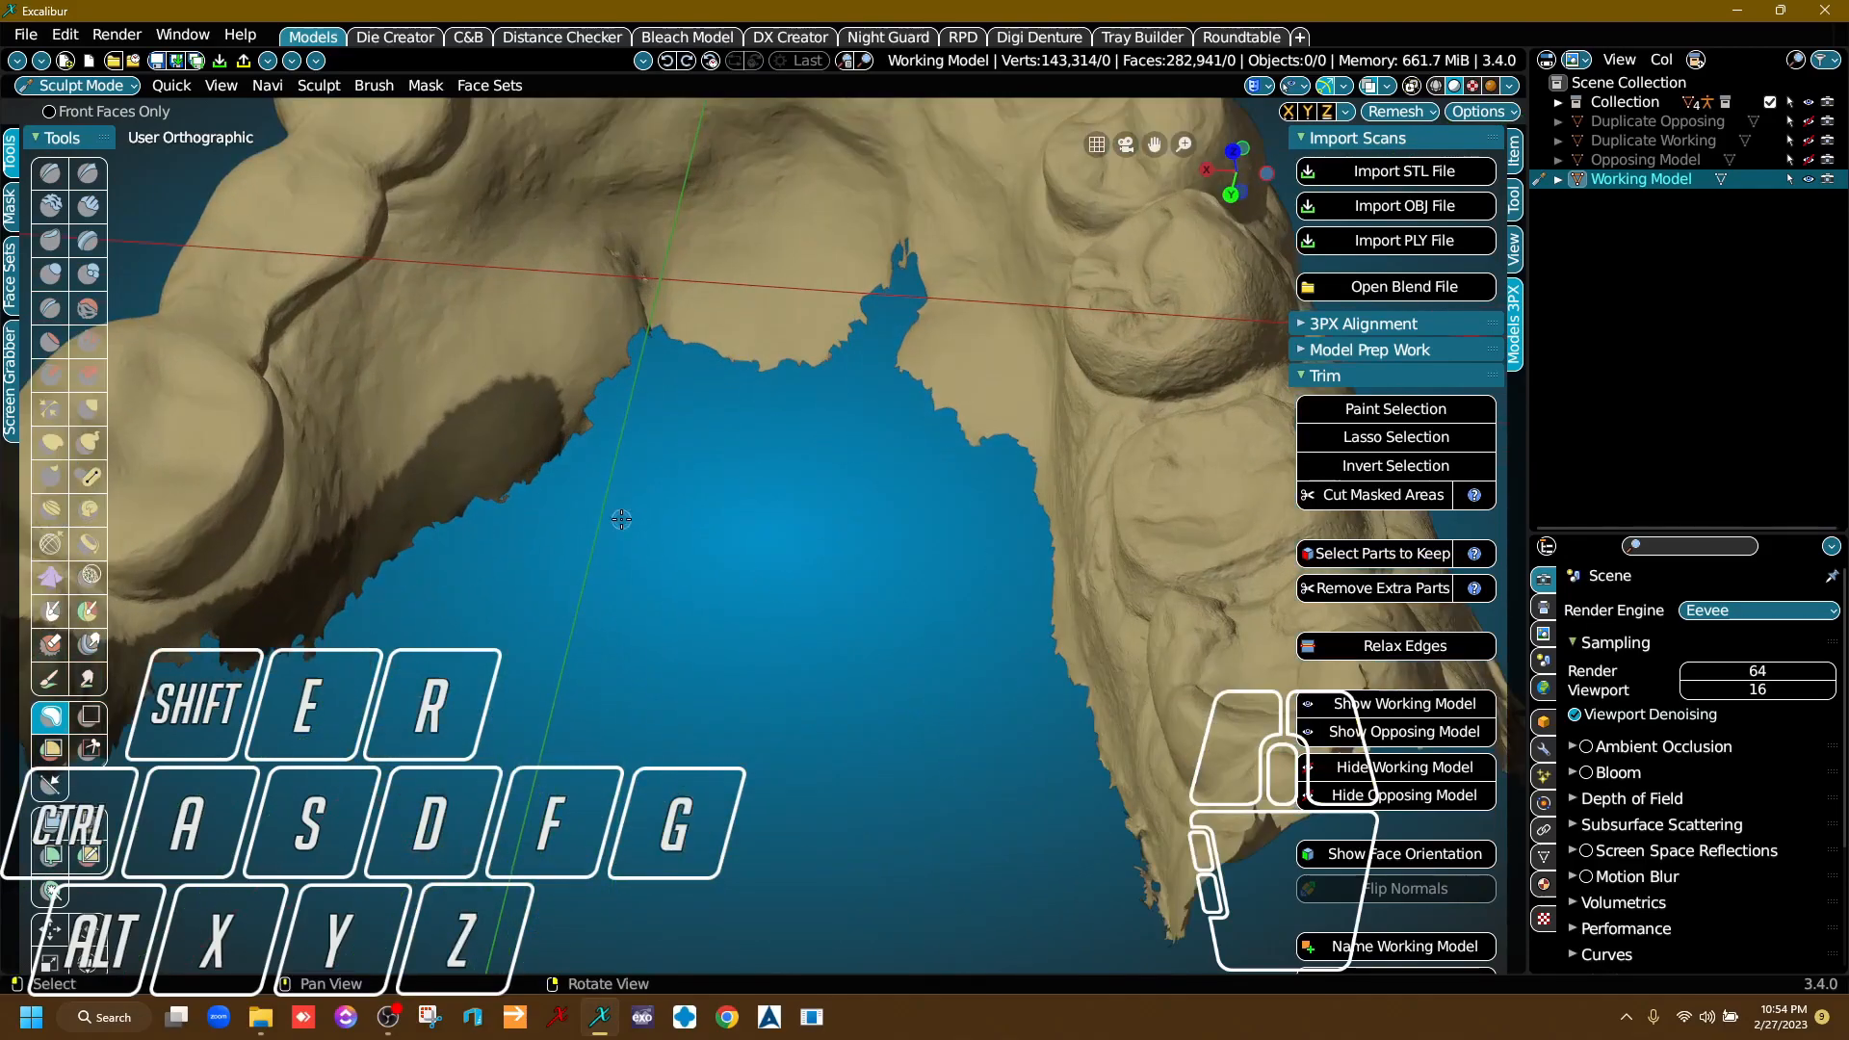
{"action": "middle_click_drag", "start_coordinate": [639, 508], "coordinate": [737, 645]}
{"action": "scroll", "coordinate": [737, 645], "scroll_direction": "down", "scroll_amount": 2}
{"action": "scroll", "coordinate": [630, 646], "scroll_direction": "up", "scroll_amount": 1}
{"action": "mouse_move", "coordinate": [634, 686]}
{"action": "right_mouse_down"}
{"action": "mouse_move", "coordinate": [639, 721]}
{"action": "mouse_move", "coordinate": [632, 659]}
{"action": "mouse_move", "coordinate": [635, 693]}
{"action": "right_mouse_up"}
{"action": "left_click_drag", "start_coordinate": [455, 714], "coordinate": [481, 703]}
Widen the tongue-side mask with a lasso along the gum beneath the opposite side's premolars and molars.
{"action": "mouse_move", "coordinate": [758, 502]}
{"action": "left_mouse_down"}
{"action": "mouse_move", "coordinate": [925, 489]}
{"action": "mouse_move", "coordinate": [1117, 628]}
{"action": "mouse_move", "coordinate": [1177, 824]}
{"action": "mouse_move", "coordinate": [1129, 915]}
{"action": "mouse_move", "coordinate": [1093, 915]}
{"action": "left_mouse_up"}
{"action": "right_click_drag", "start_coordinate": [854, 776], "coordinate": [1141, 718]}
{"action": "middle_click_drag", "start_coordinate": [1142, 718], "coordinate": [809, 612]}
{"action": "scroll", "coordinate": [570, 495], "scroll_direction": "up", "scroll_amount": 2}
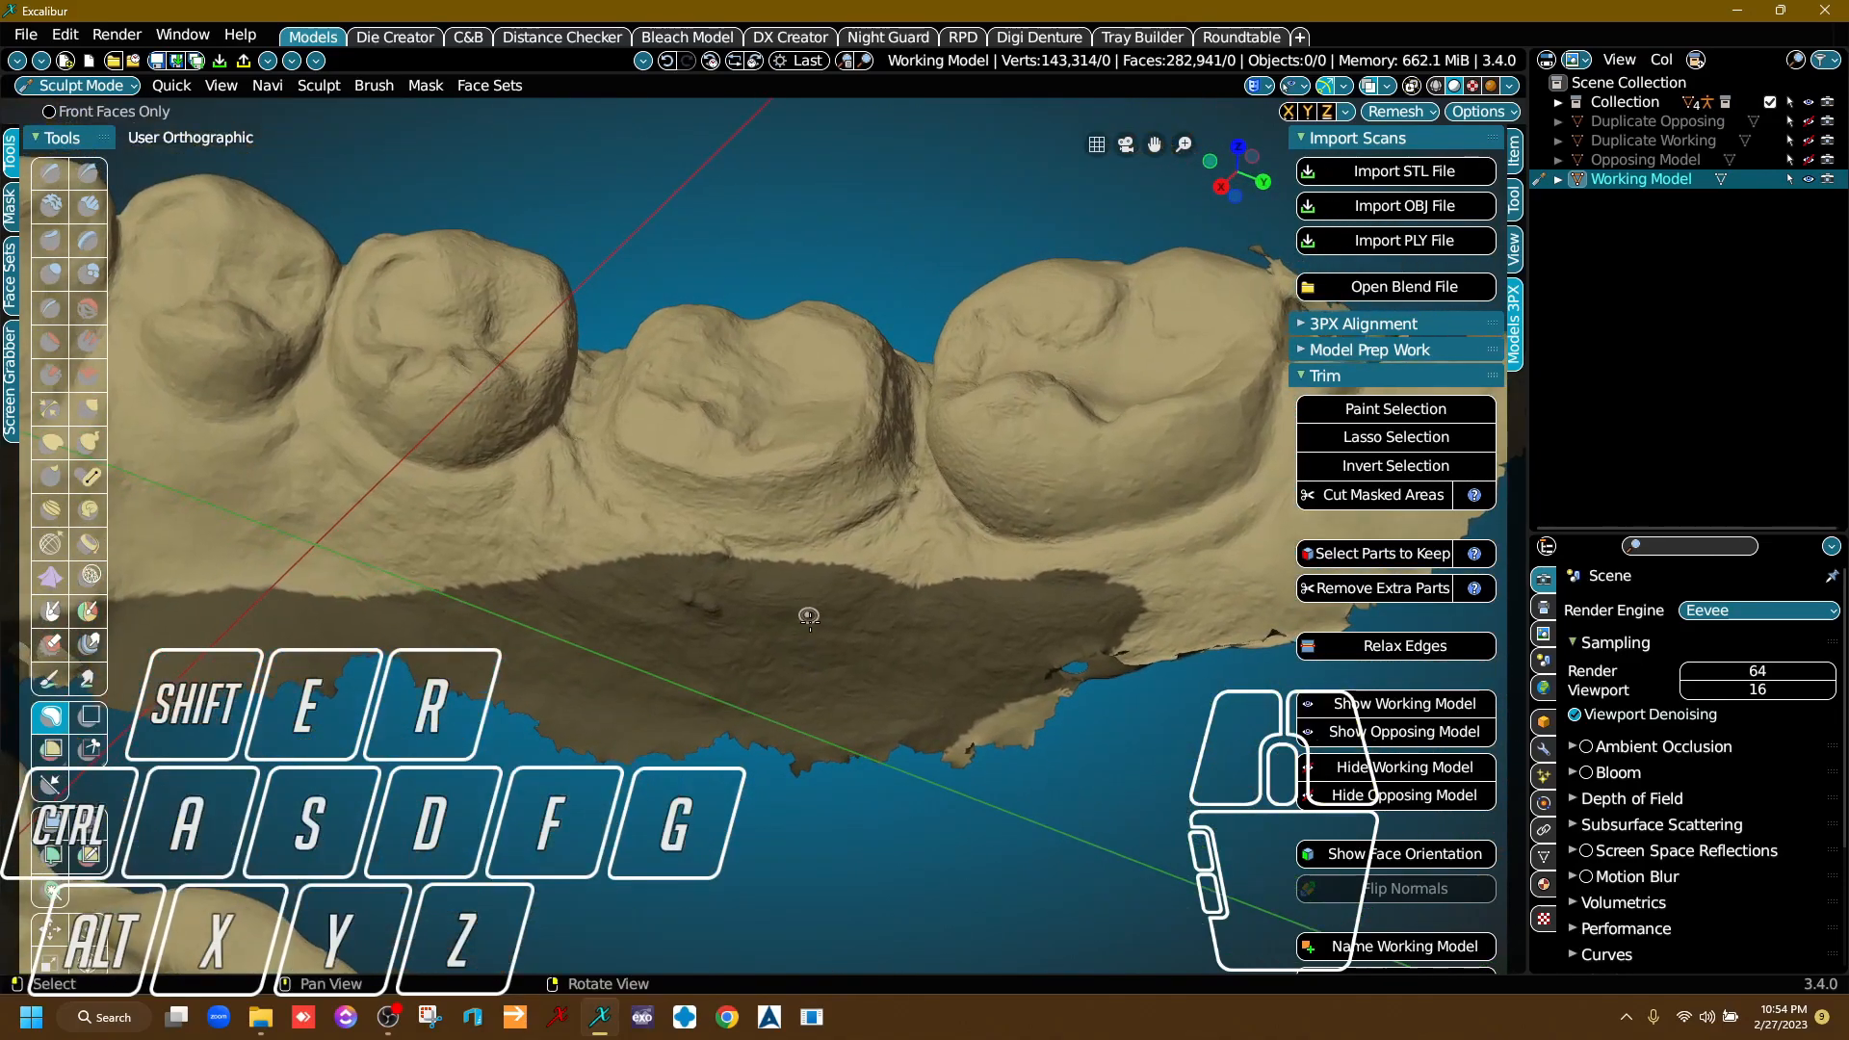
{"action": "key", "text": "ctrl"}
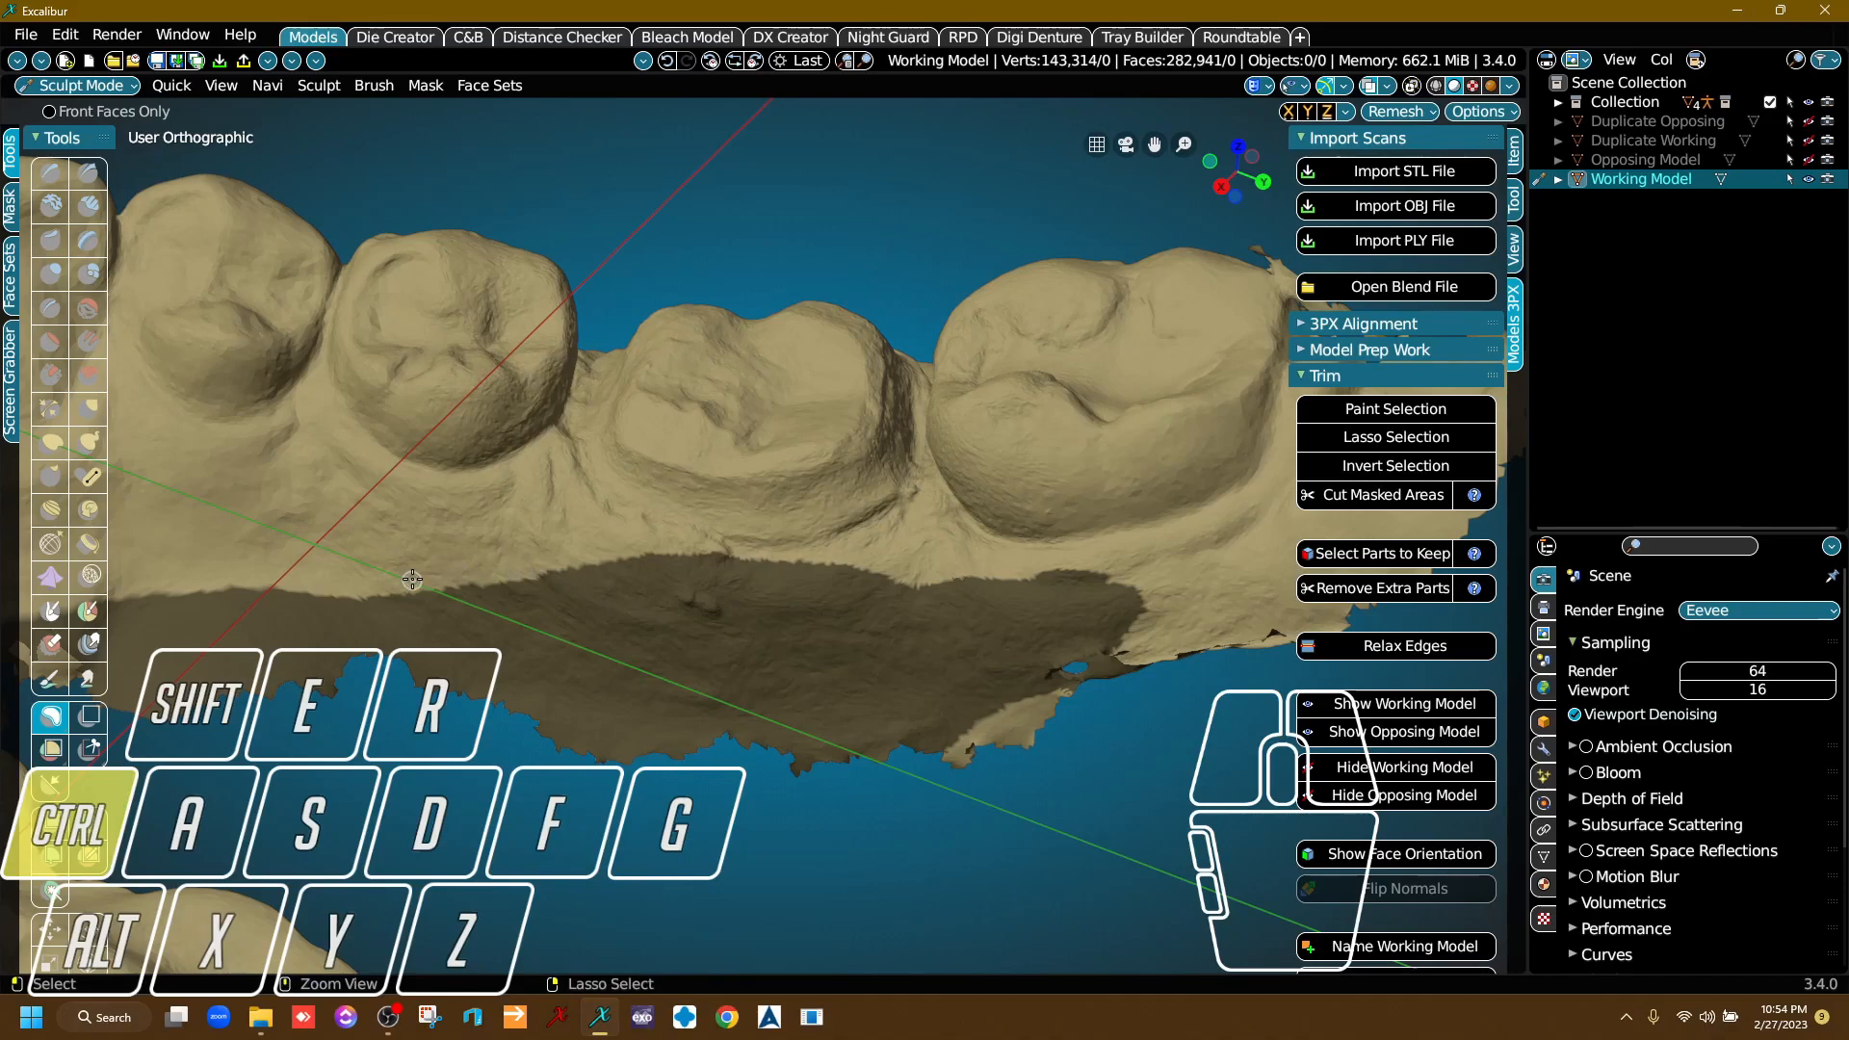
{"action": "left_click_drag", "start_coordinate": [415, 578], "coordinate": [382, 590], "text": "ctrl"}
{"action": "mouse_move", "coordinate": [916, 625]}
{"action": "left_mouse_down", "text": "ctrl"}
{"action": "mouse_move", "coordinate": [1152, 624]}
{"action": "mouse_move", "coordinate": [424, 458]}
{"action": "left_mouse_up", "text": "ctrl"}
Lasso-mask from the tongue-side strip around the excess scan behind the last molar on this side.
{"action": "scroll", "coordinate": [979, 587], "scroll_direction": "down", "scroll_amount": 4}
{"action": "right_click_drag", "start_coordinate": [971, 657], "coordinate": [896, 708]}
{"action": "right_click_drag", "start_coordinate": [896, 708], "coordinate": [1060, 813]}
{"action": "scroll", "coordinate": [1060, 813], "scroll_direction": "up", "scroll_amount": 2}
{"action": "left_click_drag", "start_coordinate": [934, 649], "coordinate": [997, 666]}
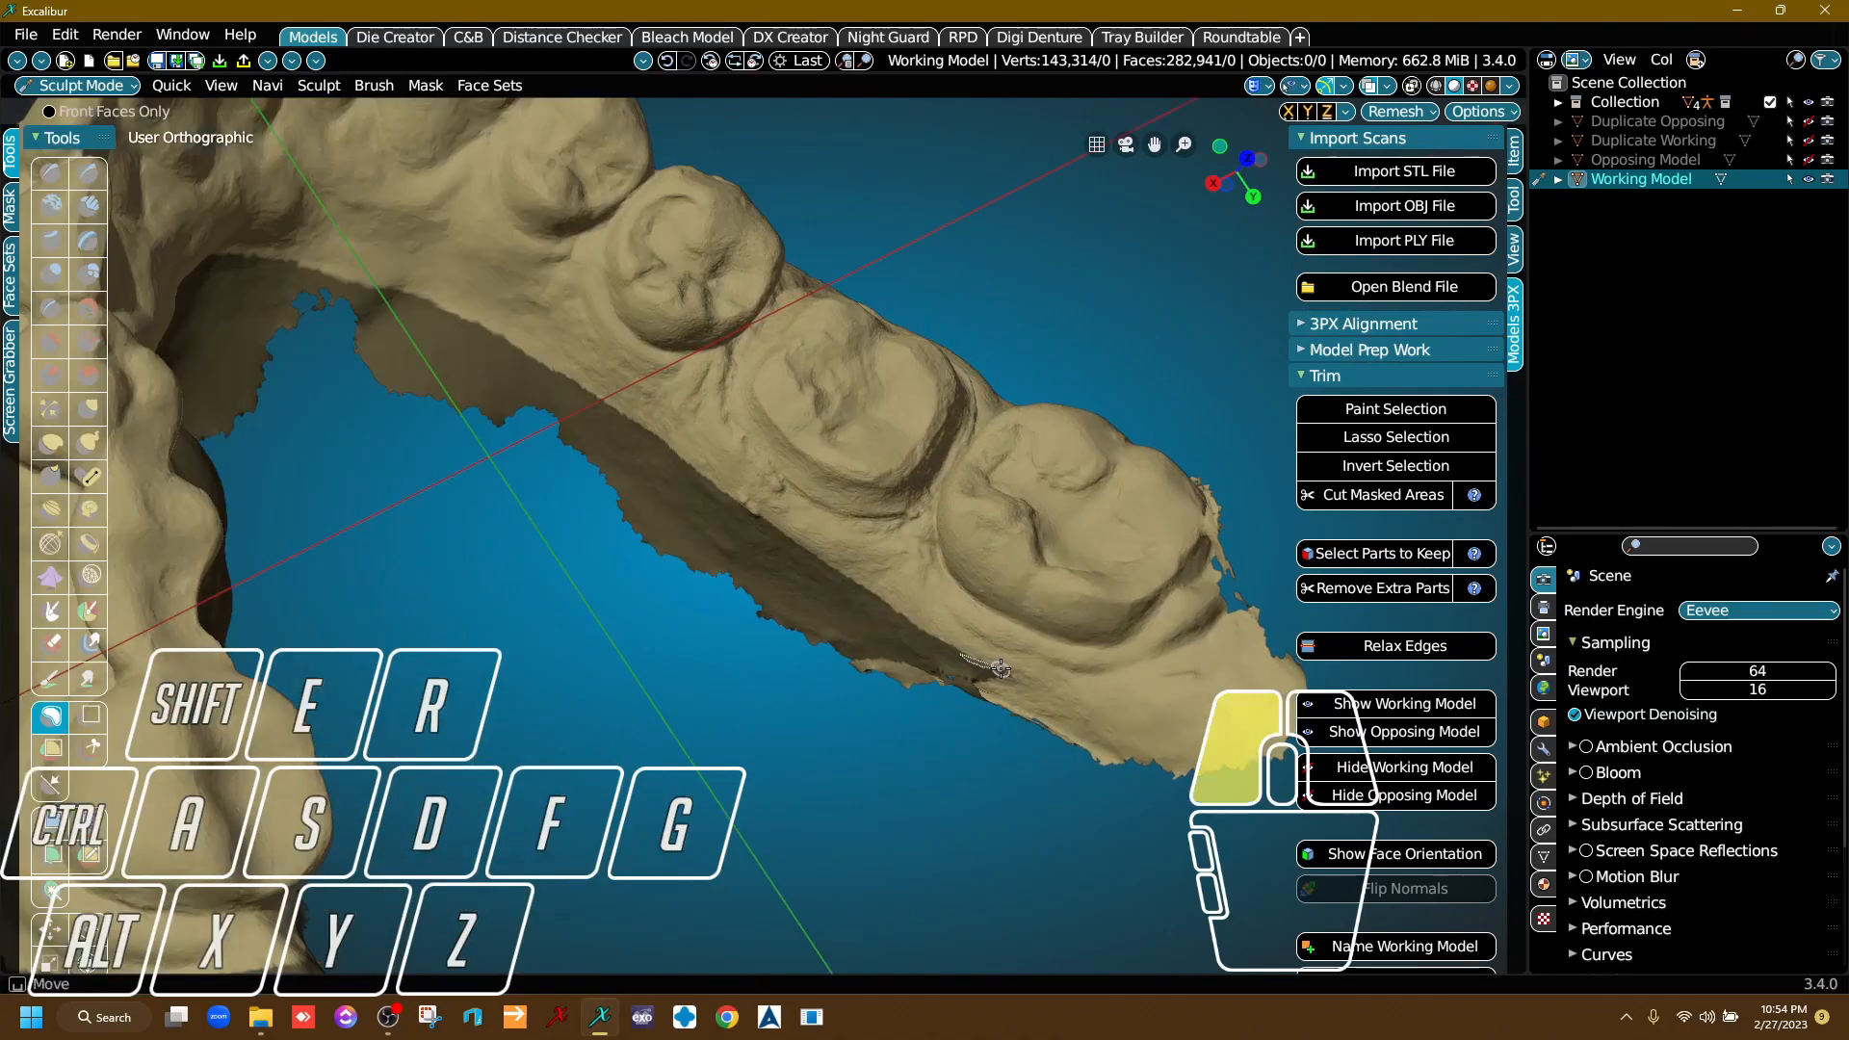
{"action": "mouse_move", "coordinate": [1109, 659]}
{"action": "left_mouse_down"}
{"action": "mouse_move", "coordinate": [1273, 596]}
{"action": "mouse_move", "coordinate": [689, 794]}
{"action": "mouse_move", "coordinate": [722, 760]}
{"action": "left_mouse_up"}
Extend the mask with a lasso over the remaining tongue-side edge next to the last molar.
{"action": "scroll", "coordinate": [1012, 834], "scroll_direction": "down", "scroll_amount": 4}
{"action": "mouse_move", "coordinate": [1012, 834]}
{"action": "right_mouse_down"}
{"action": "mouse_move", "coordinate": [915, 836]}
{"action": "mouse_move", "coordinate": [838, 756]}
{"action": "mouse_move", "coordinate": [425, 575]}
{"action": "right_mouse_up"}
{"action": "scroll", "coordinate": [960, 813], "scroll_direction": "up", "scroll_amount": 4}
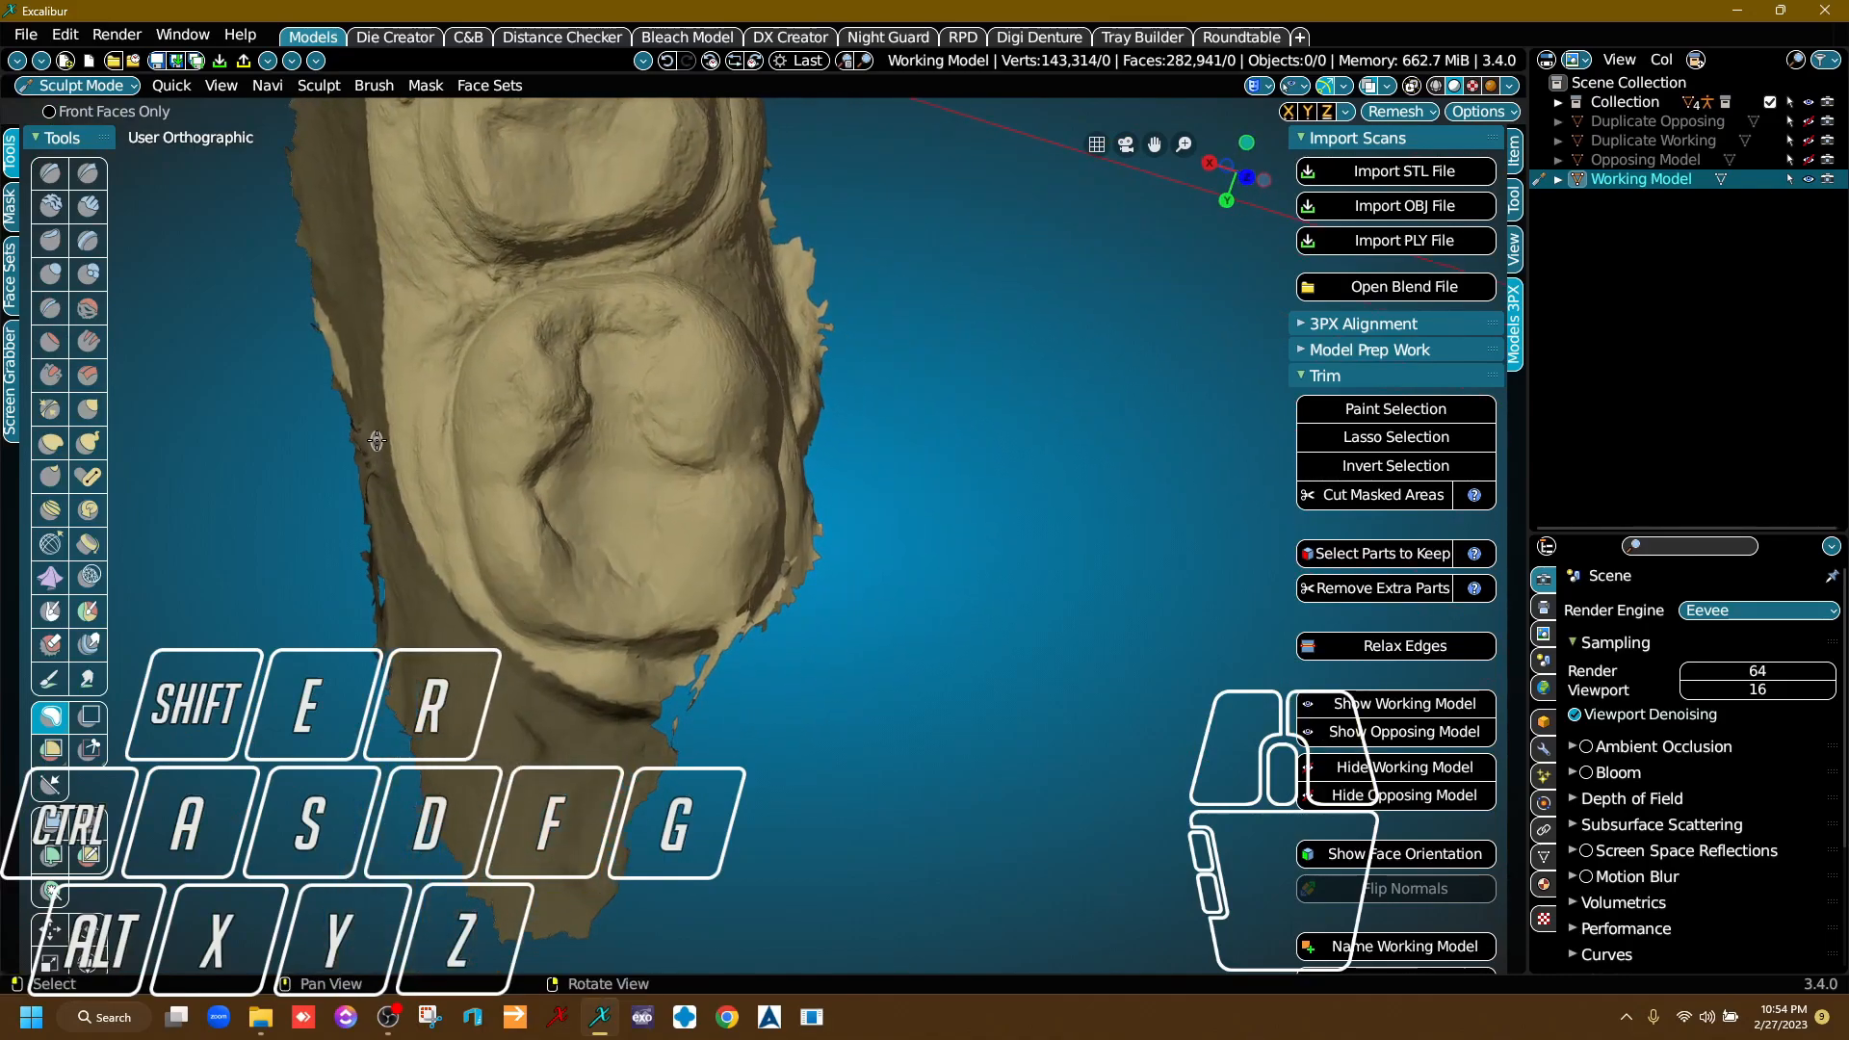
{"action": "left_click_drag", "start_coordinate": [376, 440], "coordinate": [412, 501]}
{"action": "mouse_move", "coordinate": [479, 554]}
{"action": "left_mouse_down"}
{"action": "mouse_move", "coordinate": [568, 590]}
{"action": "mouse_move", "coordinate": [736, 574]}
{"action": "mouse_move", "coordinate": [828, 458]}
{"action": "mouse_move", "coordinate": [876, 725]}
{"action": "mouse_move", "coordinate": [231, 772]}
{"action": "left_mouse_up"}
Lasso-mask the outer gum excess from beneath the molars round to the front teeth.
{"action": "middle_click_drag", "start_coordinate": [659, 715], "coordinate": [259, 716]}
{"action": "left_click_drag", "start_coordinate": [259, 716], "coordinate": [274, 728]}
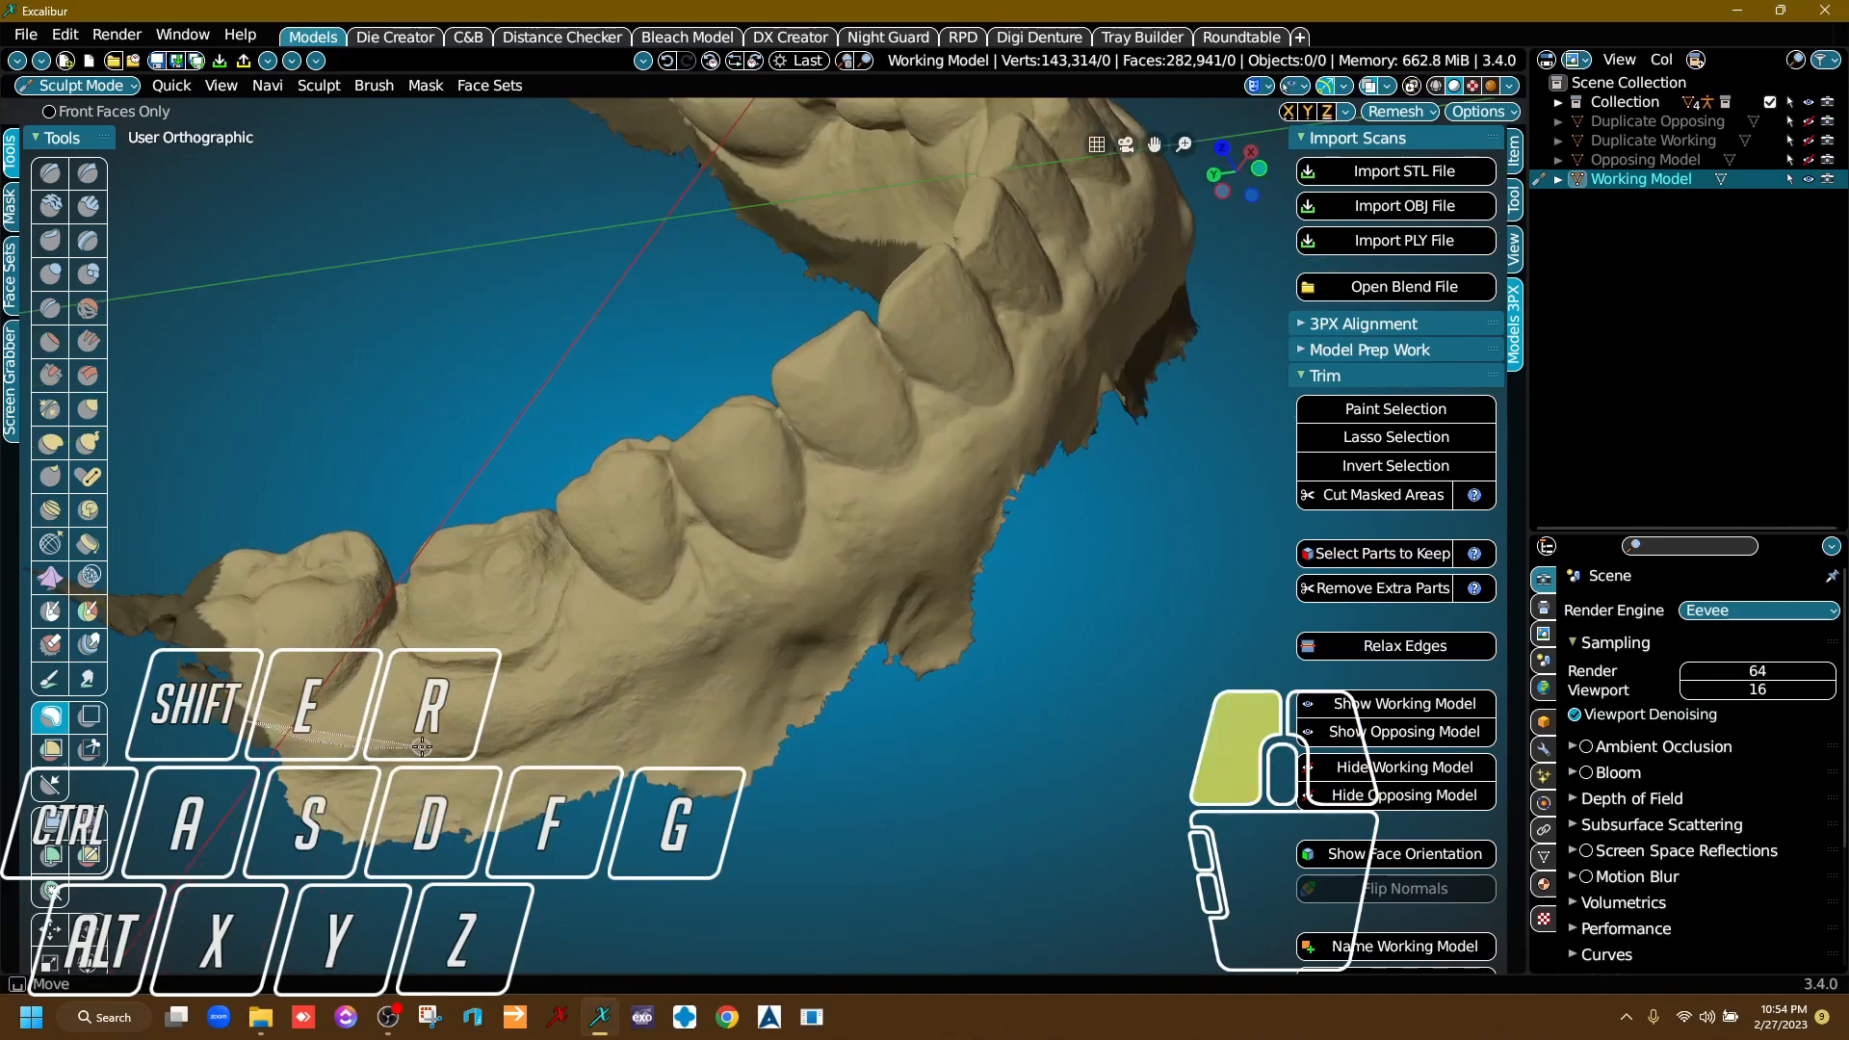
{"action": "mouse_move", "coordinate": [815, 622]}
{"action": "left_mouse_down"}
{"action": "mouse_move", "coordinate": [982, 487]}
{"action": "mouse_move", "coordinate": [1117, 328]}
{"action": "mouse_move", "coordinate": [1213, 291]}
{"action": "left_mouse_up"}
Continue the outer gum mask with a lasso from the front teeth along the cheek side of the single-molar side.
{"action": "middle_click_drag", "start_coordinate": [548, 790], "coordinate": [648, 702]}
{"action": "scroll", "coordinate": [648, 702], "scroll_direction": "up", "scroll_amount": 3}
{"action": "left_click_drag", "start_coordinate": [352, 624], "coordinate": [397, 643]}
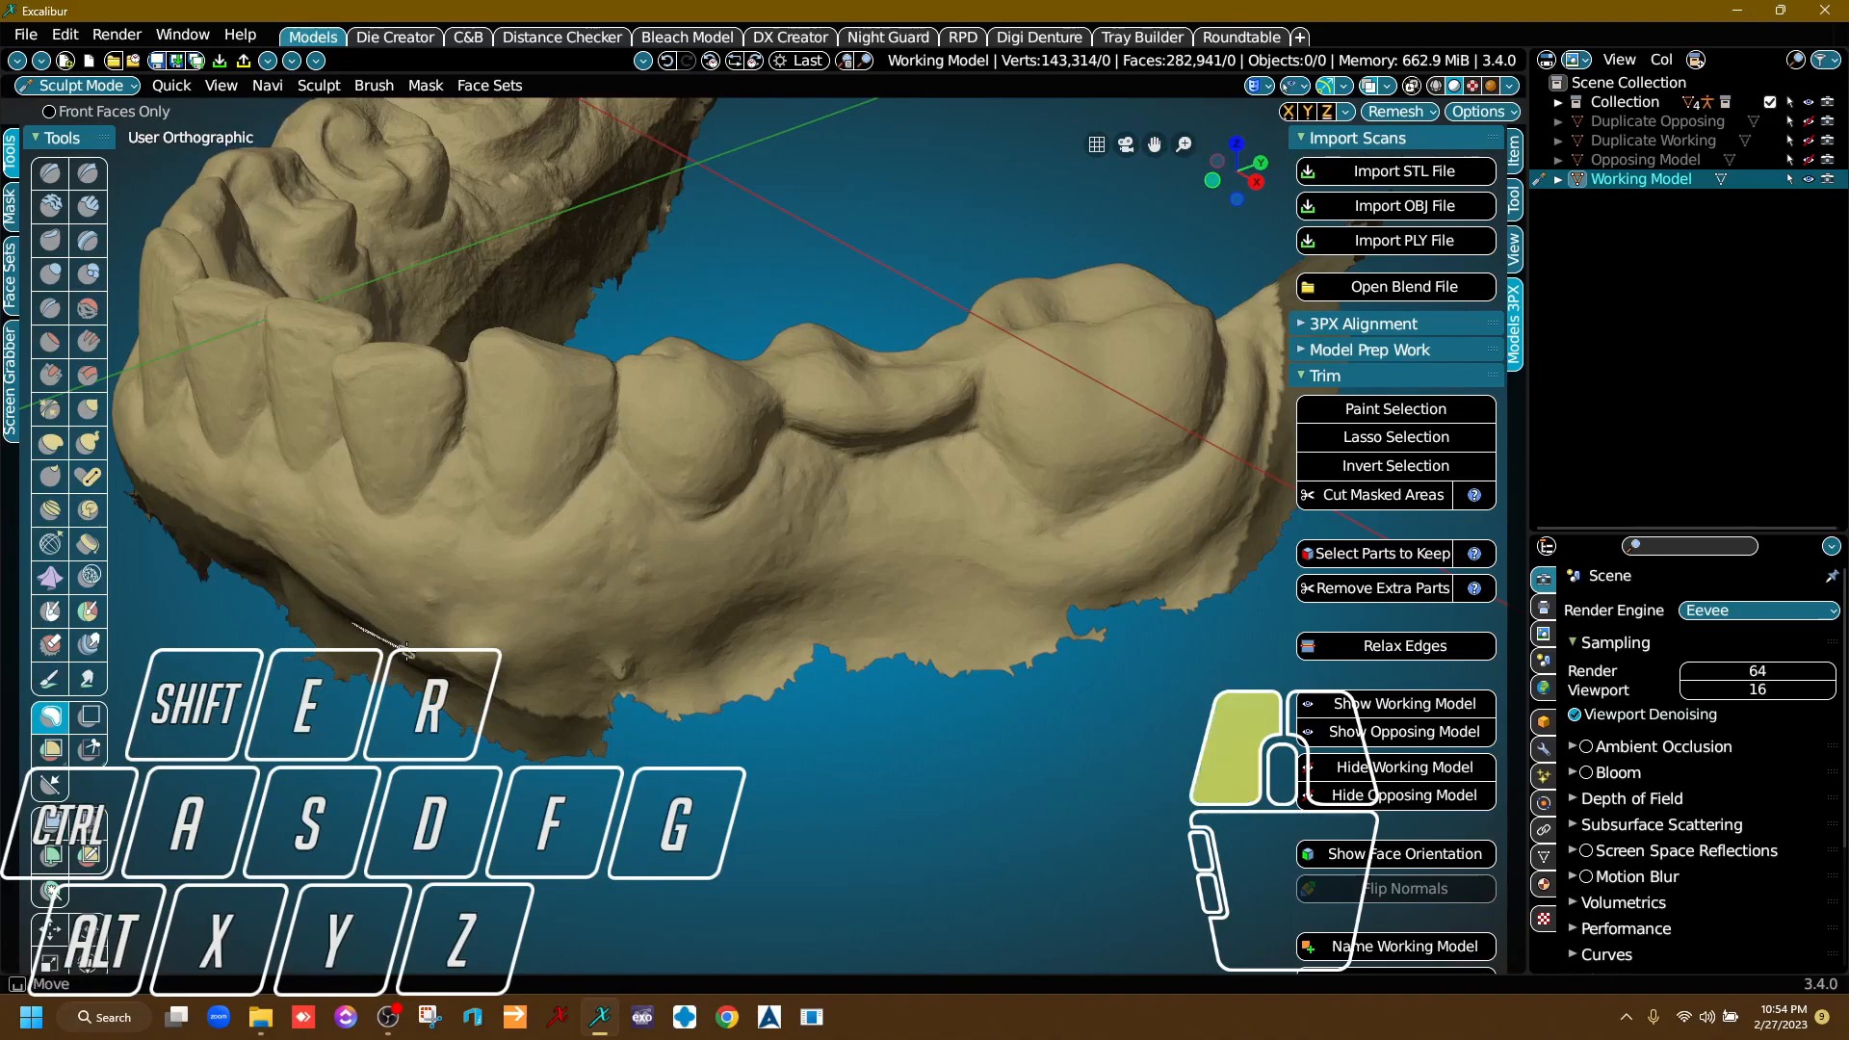
{"action": "mouse_move", "coordinate": [910, 621]}
{"action": "left_mouse_down"}
{"action": "mouse_move", "coordinate": [1165, 545]}
{"action": "mouse_move", "coordinate": [1266, 485]}
{"action": "mouse_move", "coordinate": [1287, 574]}
{"action": "mouse_move", "coordinate": [511, 809]}
{"action": "left_mouse_up"}
Lasso-mask the cheek-side excess next to the last molar on the side with two molars.
{"action": "scroll", "coordinate": [626, 732], "scroll_direction": "down", "scroll_amount": 4}
{"action": "right_click_drag", "start_coordinate": [626, 674], "coordinate": [756, 718]}
{"action": "mouse_move", "coordinate": [780, 616]}
{"action": "right_mouse_down"}
{"action": "mouse_move", "coordinate": [803, 667]}
{"action": "mouse_move", "coordinate": [780, 593]}
{"action": "mouse_move", "coordinate": [915, 635]}
{"action": "mouse_move", "coordinate": [943, 677]}
{"action": "mouse_move", "coordinate": [807, 725]}
{"action": "mouse_move", "coordinate": [703, 413]}
{"action": "mouse_move", "coordinate": [717, 545]}
{"action": "mouse_move", "coordinate": [852, 645]}
{"action": "mouse_move", "coordinate": [804, 756]}
{"action": "right_mouse_up"}
{"action": "scroll", "coordinate": [803, 667], "scroll_direction": "up", "scroll_amount": 4}
{"action": "scroll", "coordinate": [540, 294], "scroll_direction": "up", "scroll_amount": 5}
{"action": "middle_click_drag", "start_coordinate": [453, 308], "coordinate": [562, 397]}
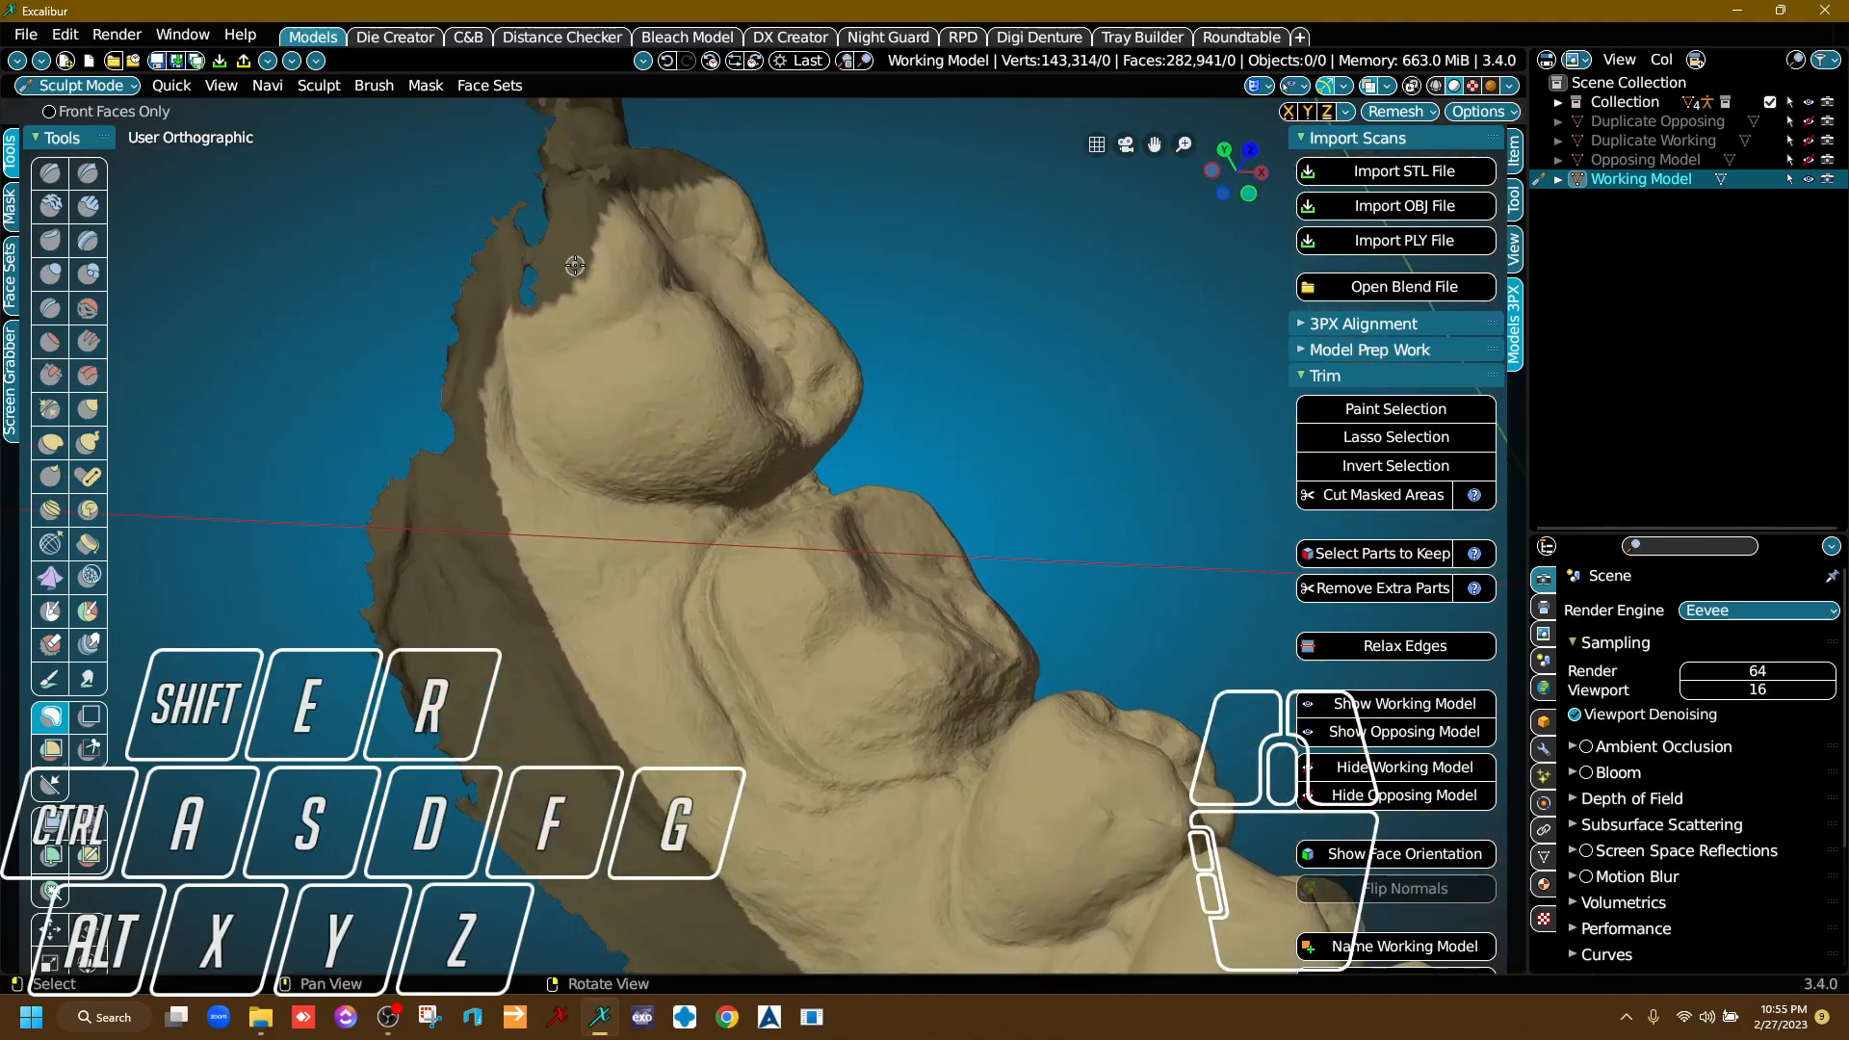
{"action": "left_click_drag", "start_coordinate": [575, 268], "coordinate": [582, 254]}
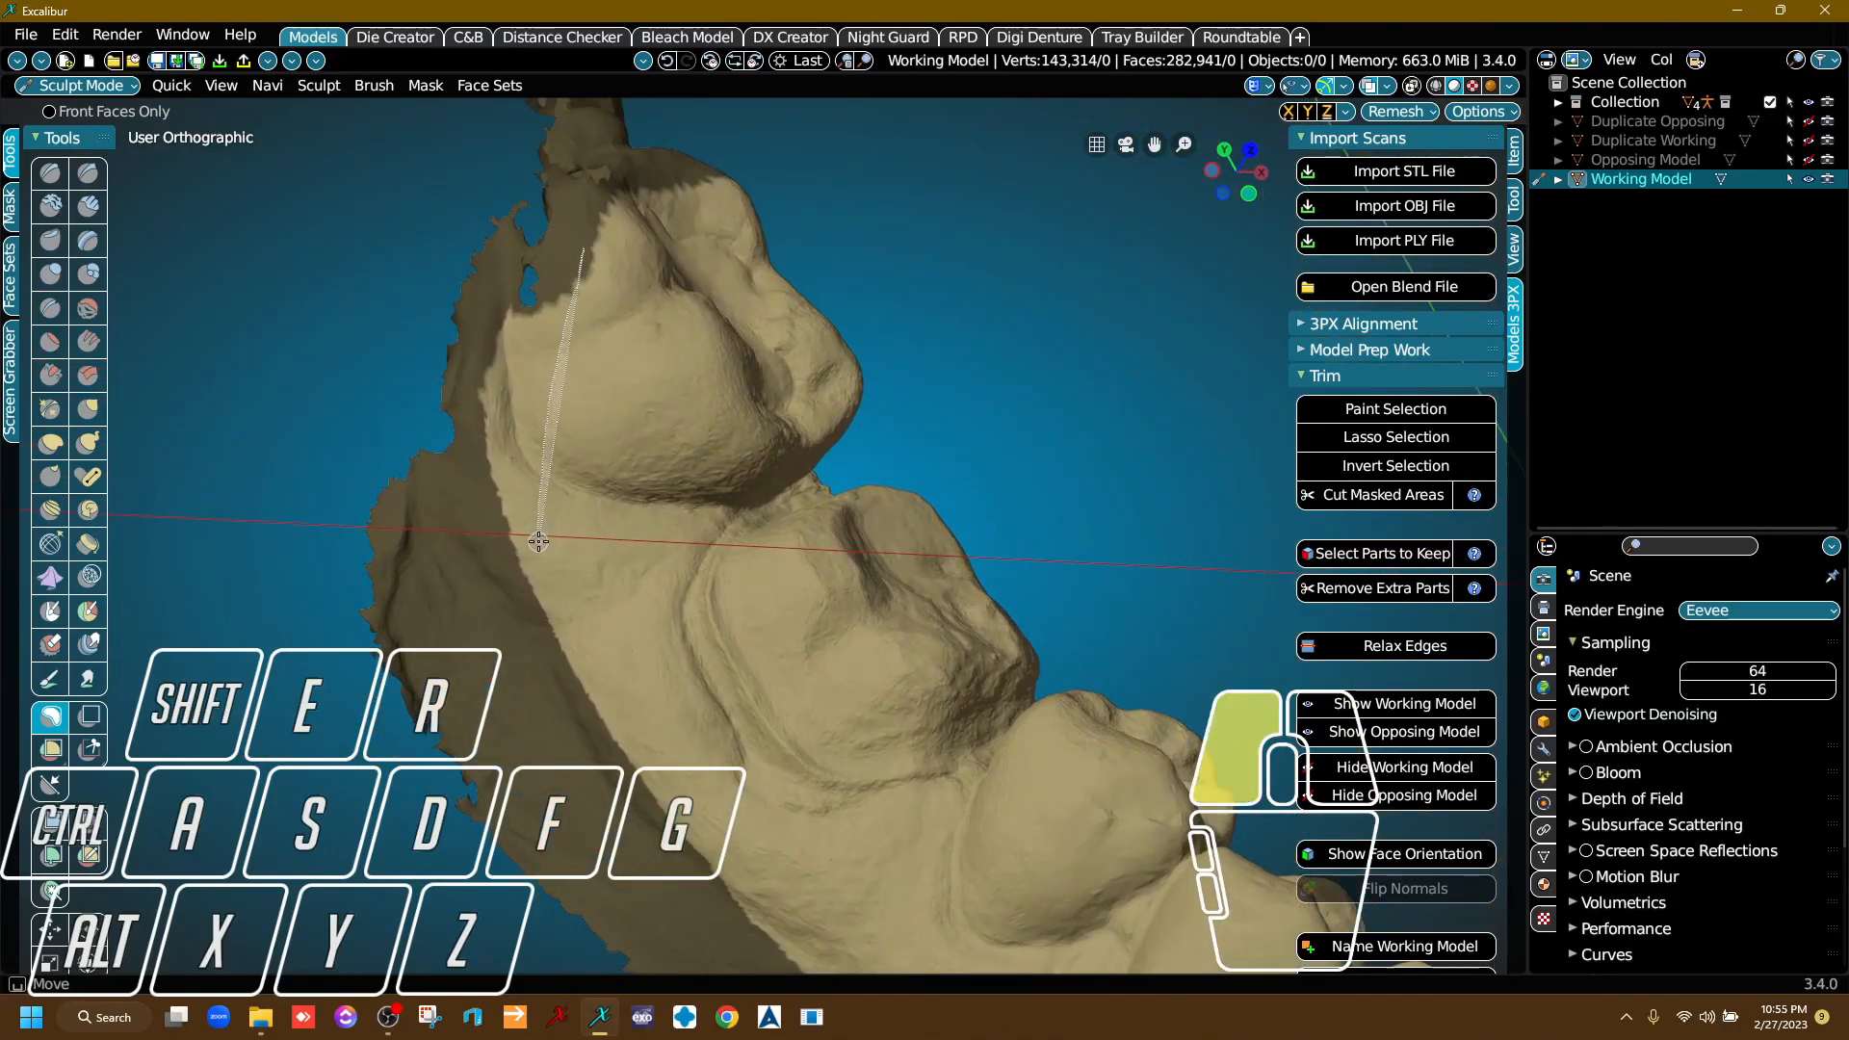
{"action": "left_click_drag", "start_coordinate": [454, 572], "coordinate": [421, 281]}
Extend the mask with a lasso around the back and inner side of the last molar.
{"action": "scroll", "coordinate": [578, 423], "scroll_direction": "down", "scroll_amount": 3}
{"action": "mouse_move", "coordinate": [588, 428]}
{"action": "right_mouse_down"}
{"action": "mouse_move", "coordinate": [999, 404]}
{"action": "mouse_move", "coordinate": [980, 387]}
{"action": "right_mouse_up"}
{"action": "middle_click_drag", "start_coordinate": [981, 388], "coordinate": [686, 443]}
{"action": "scroll", "coordinate": [683, 341], "scroll_direction": "up", "scroll_amount": 4}
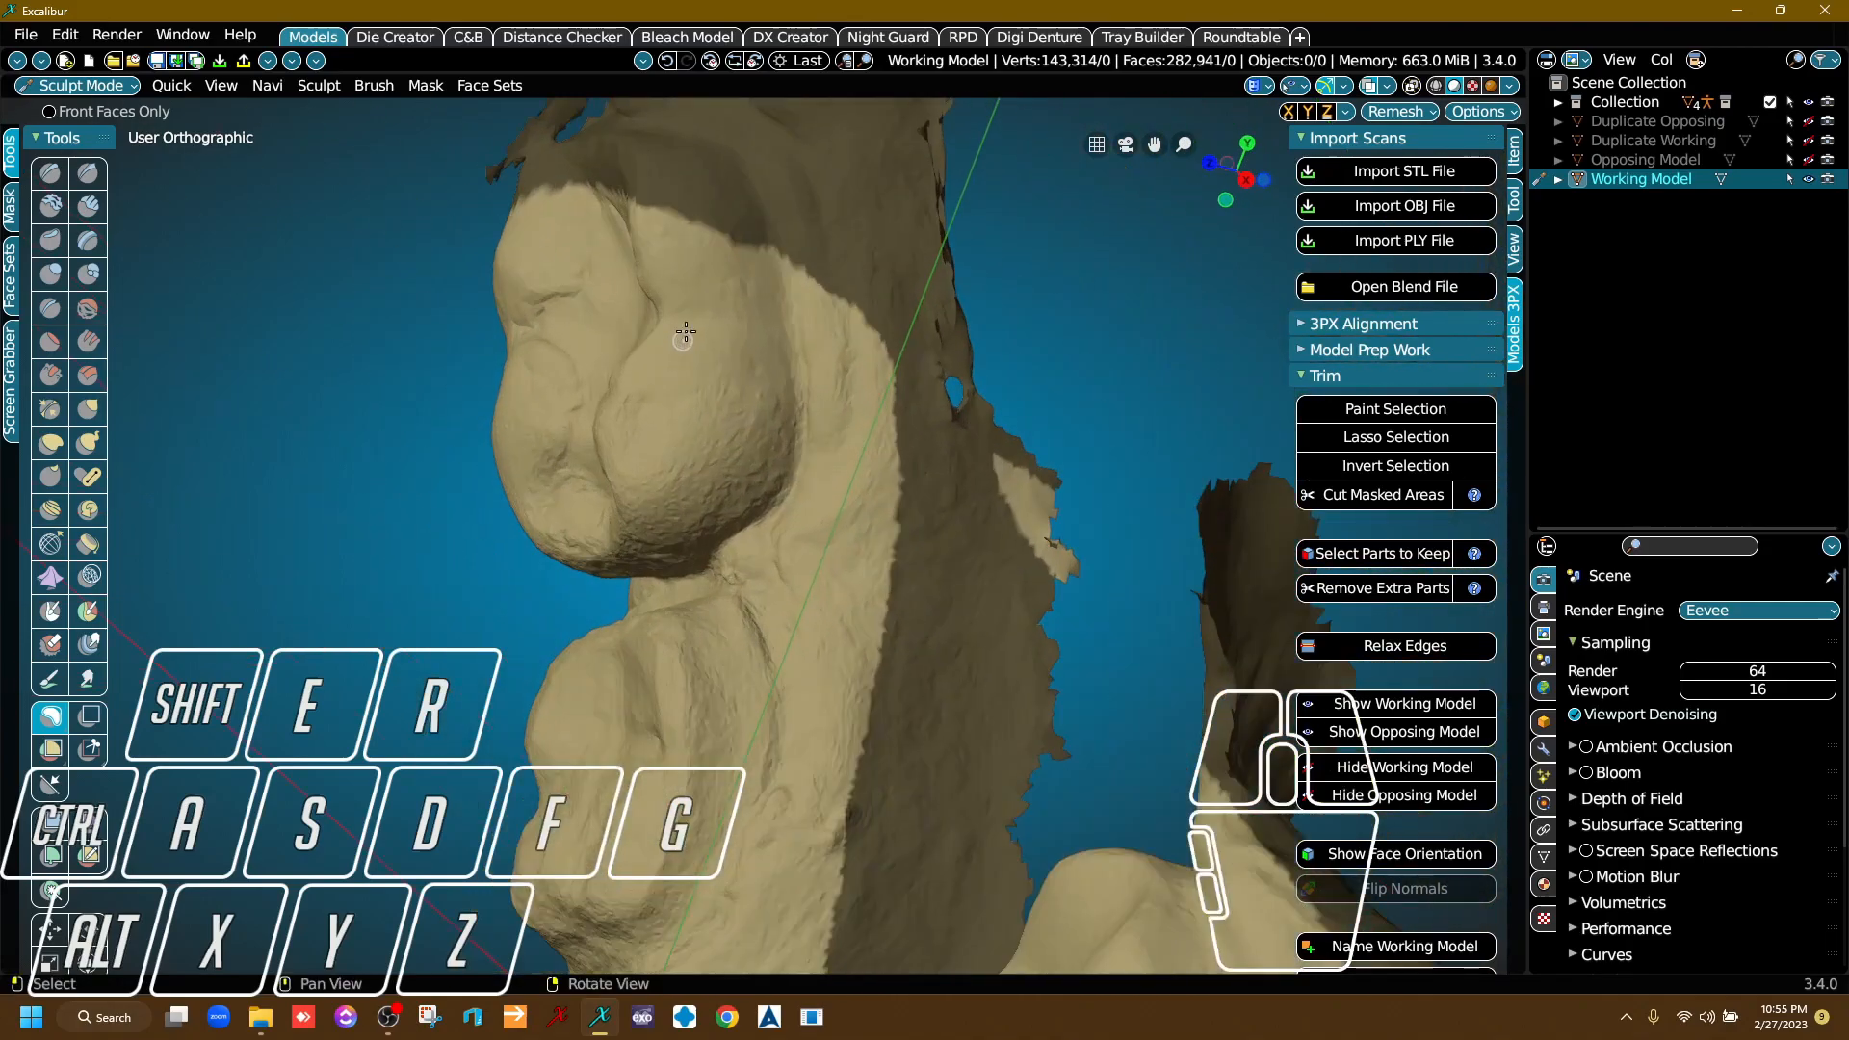
{"action": "left_click_drag", "start_coordinate": [683, 200], "coordinate": [706, 225]}
{"action": "mouse_move", "coordinate": [828, 332]}
{"action": "left_mouse_down"}
{"action": "mouse_move", "coordinate": [931, 504]}
{"action": "mouse_move", "coordinate": [933, 44]}
{"action": "left_mouse_up"}
Cut the masked areas from the Working Model, keeping only the main arch and removing the extra parts.
{"action": "scroll", "coordinate": [925, 414], "scroll_direction": "down", "scroll_amount": 5}
{"action": "right_click_drag", "start_coordinate": [857, 433], "coordinate": [1046, 522]}
{"action": "scroll", "coordinate": [1012, 525], "scroll_direction": "down", "scroll_amount": 3}
{"action": "middle_click_drag", "start_coordinate": [925, 539], "coordinate": [908, 408]}
{"action": "right_click_drag", "start_coordinate": [909, 409], "coordinate": [771, 453]}
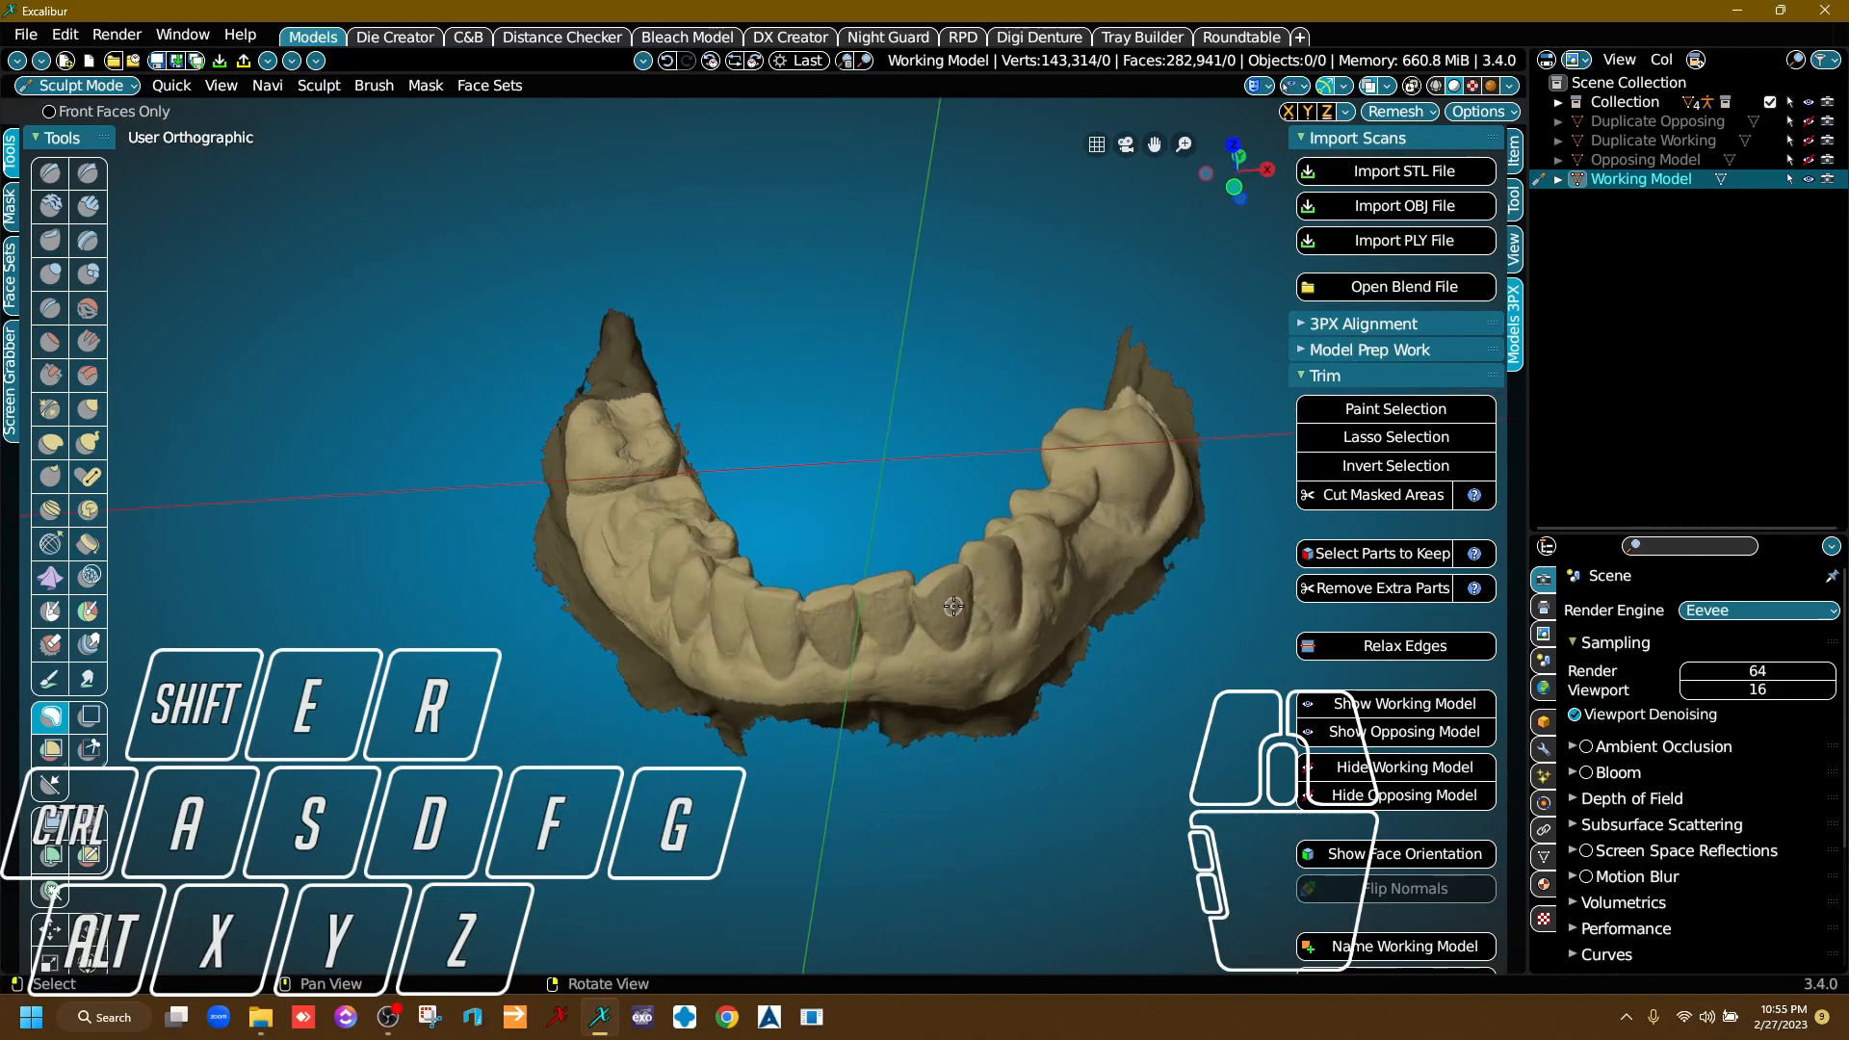
{"action": "left_click", "coordinate": [1390, 497]}
{"action": "mouse_move", "coordinate": [1174, 627]}
{"action": "right_mouse_down"}
{"action": "mouse_move", "coordinate": [1127, 654]}
{"action": "mouse_move", "coordinate": [1137, 686]}
{"action": "right_mouse_up"}
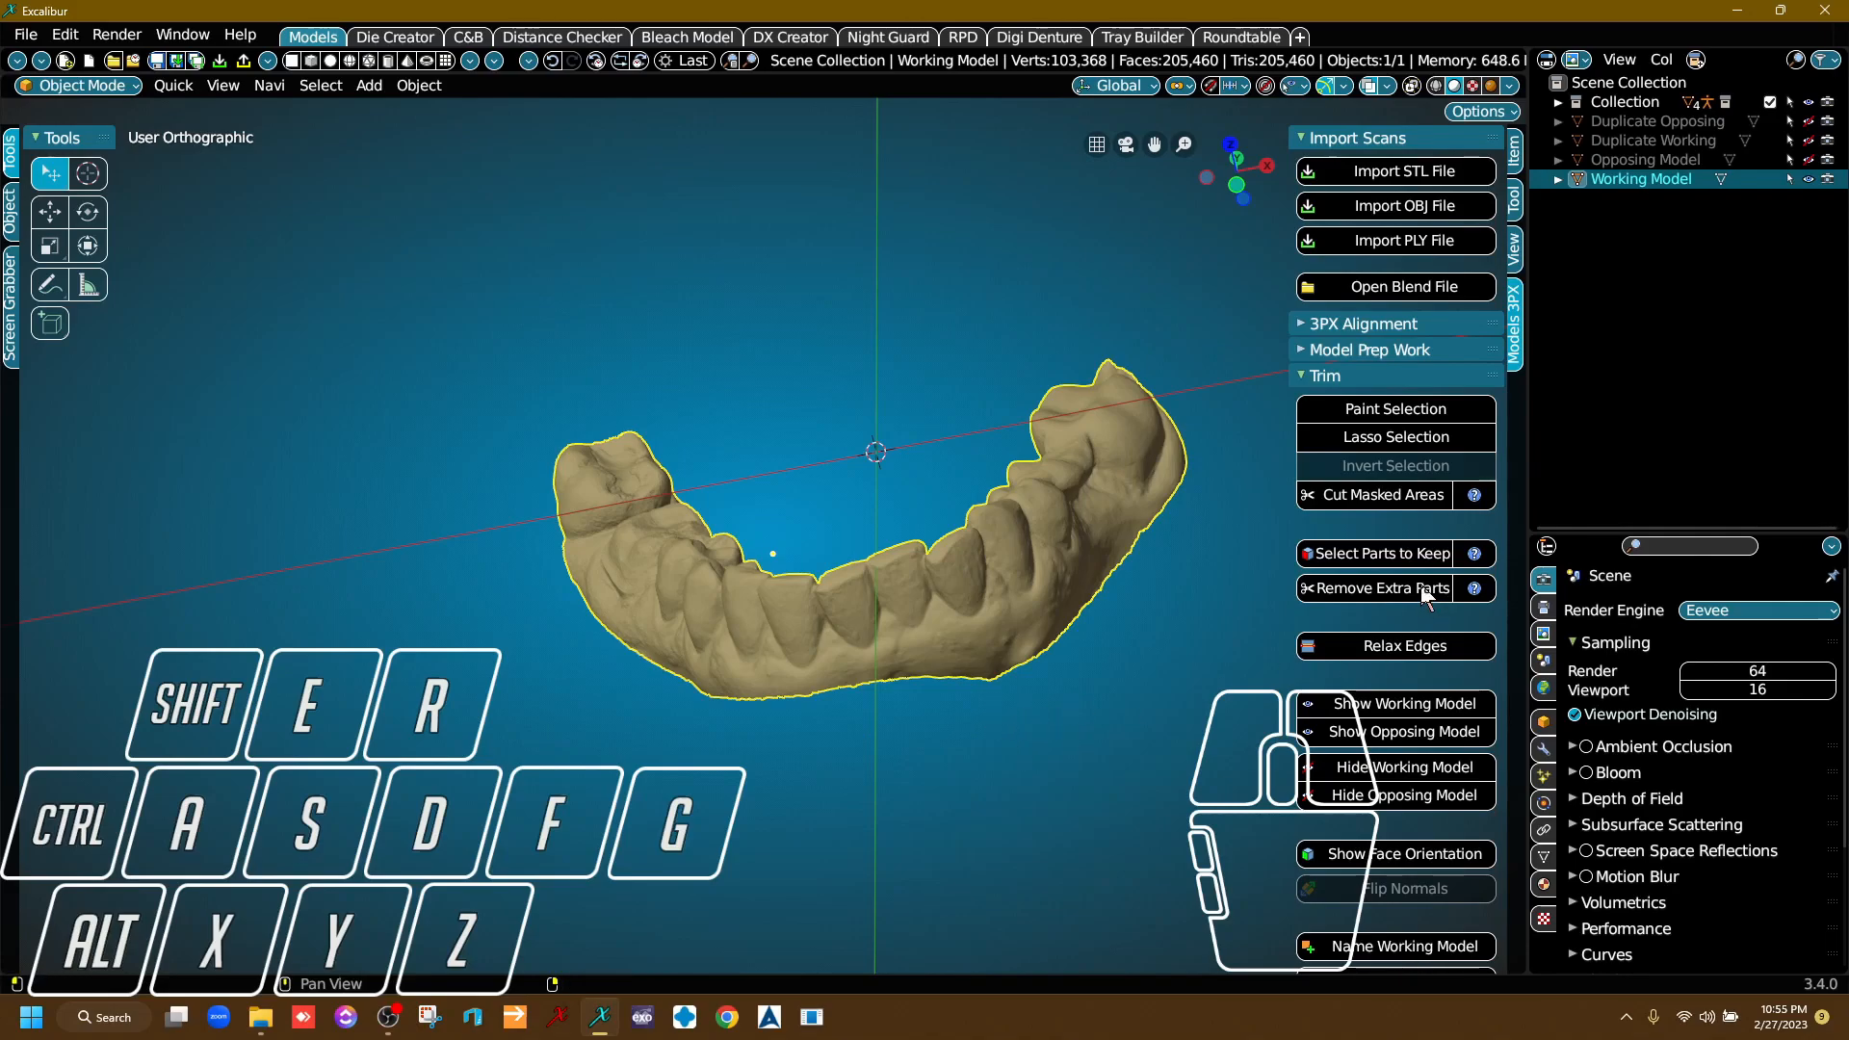
{"action": "left_click", "coordinate": [1382, 561]}
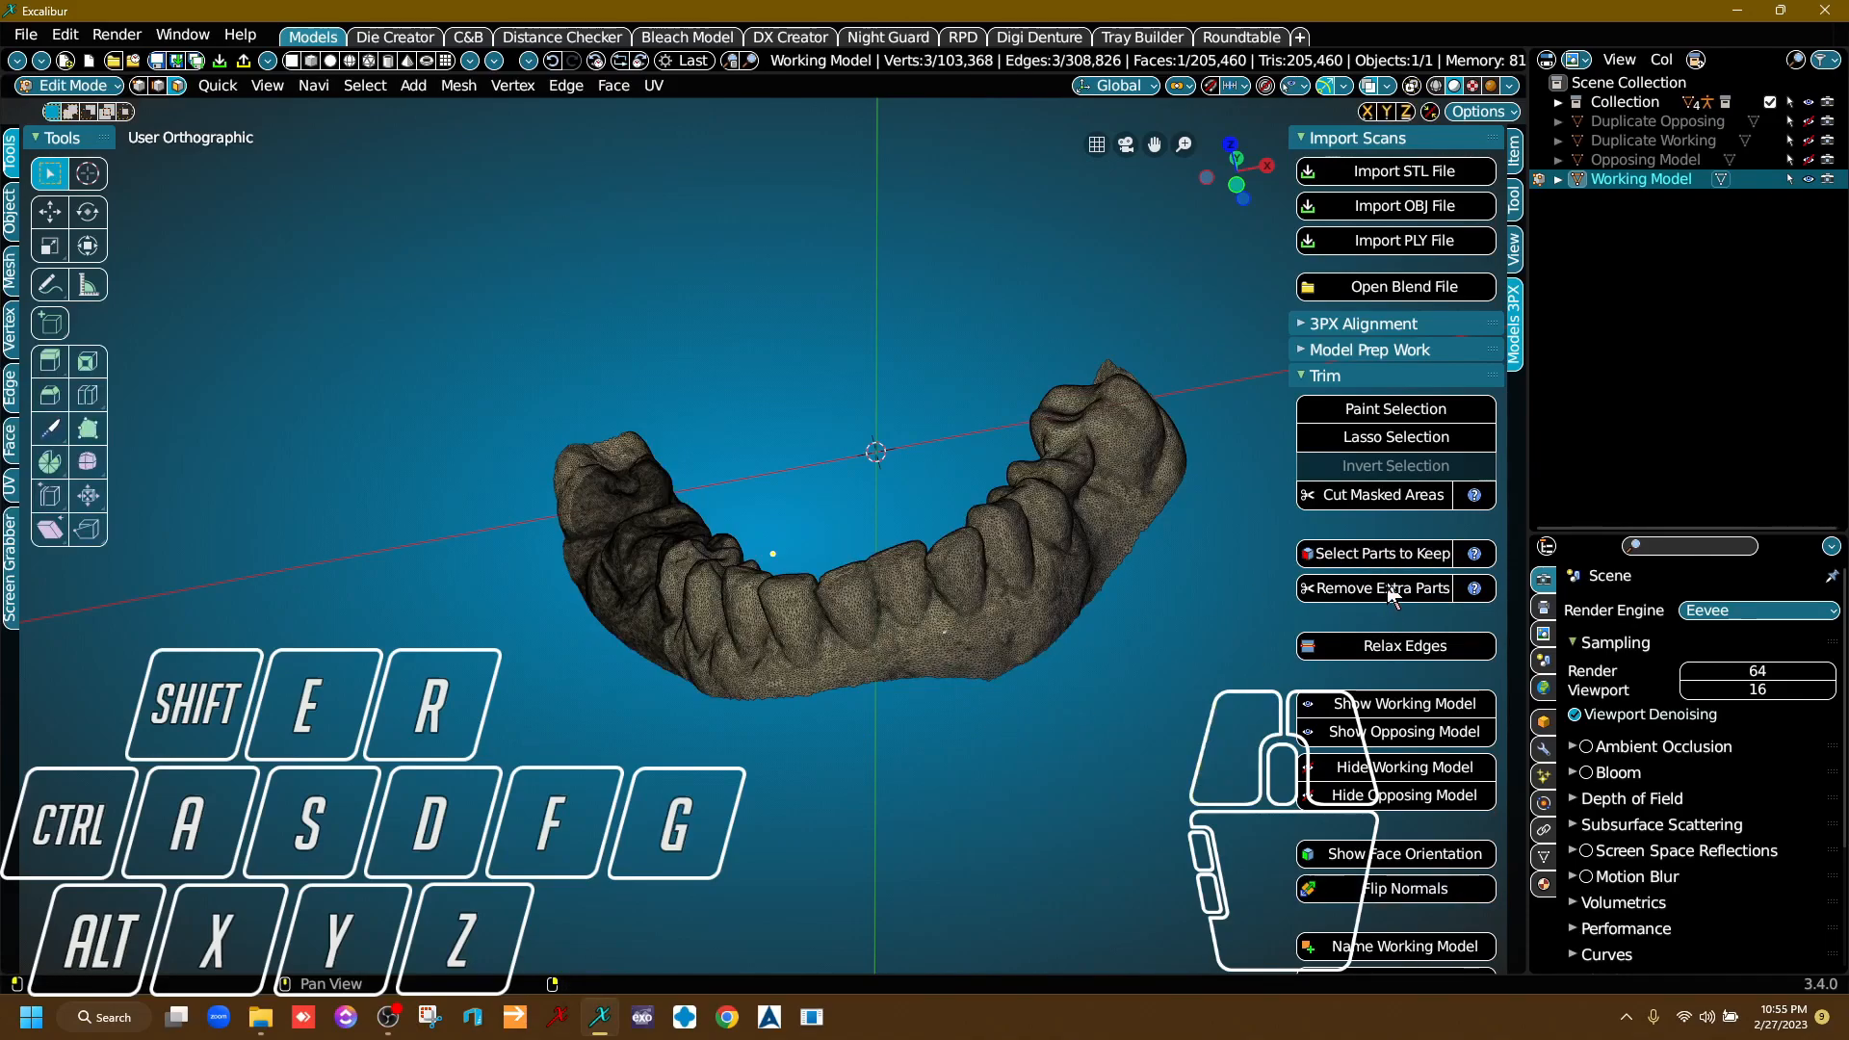
{"action": "right_click_drag", "start_coordinate": [1037, 618], "coordinate": [591, 321]}
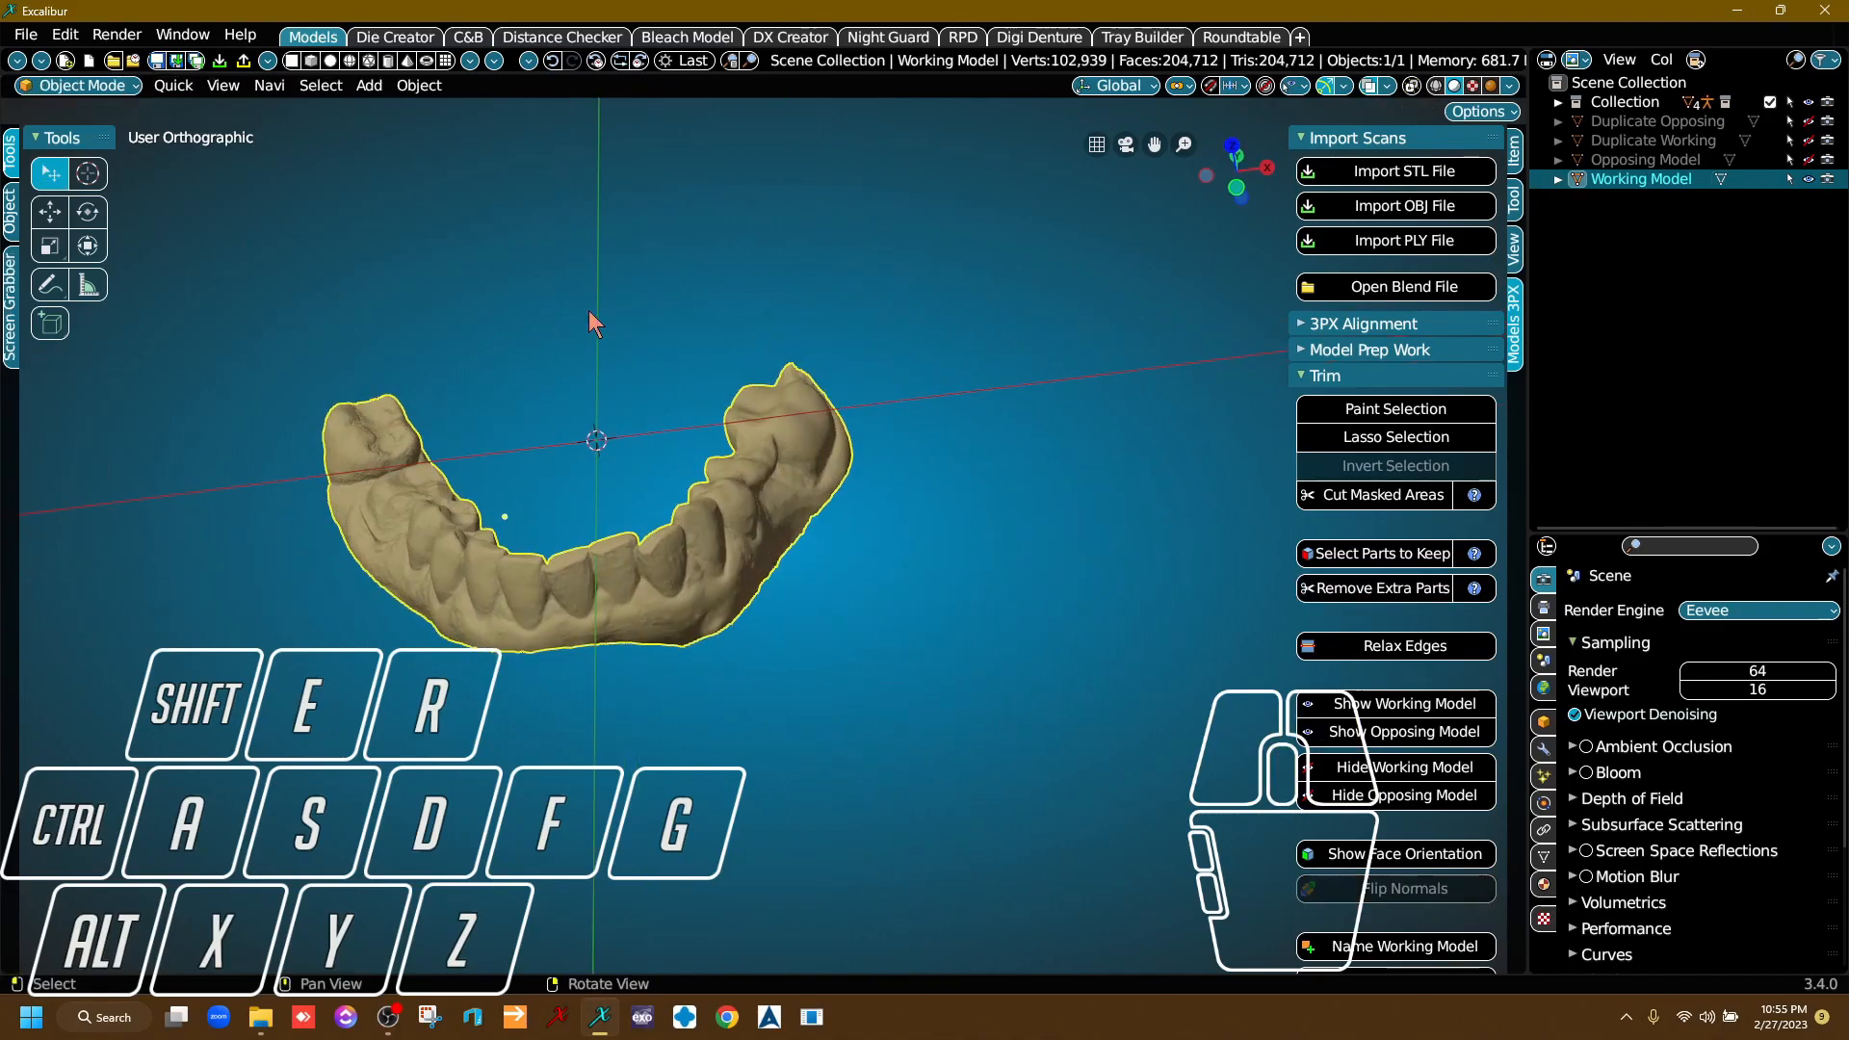
Show the Opposing Model alongside the Working Model and relax the Working Model's trimmed edges.
{"action": "left_click", "coordinate": [1810, 161]}
{"action": "right_click_drag", "start_coordinate": [727, 416], "coordinate": [643, 507]}
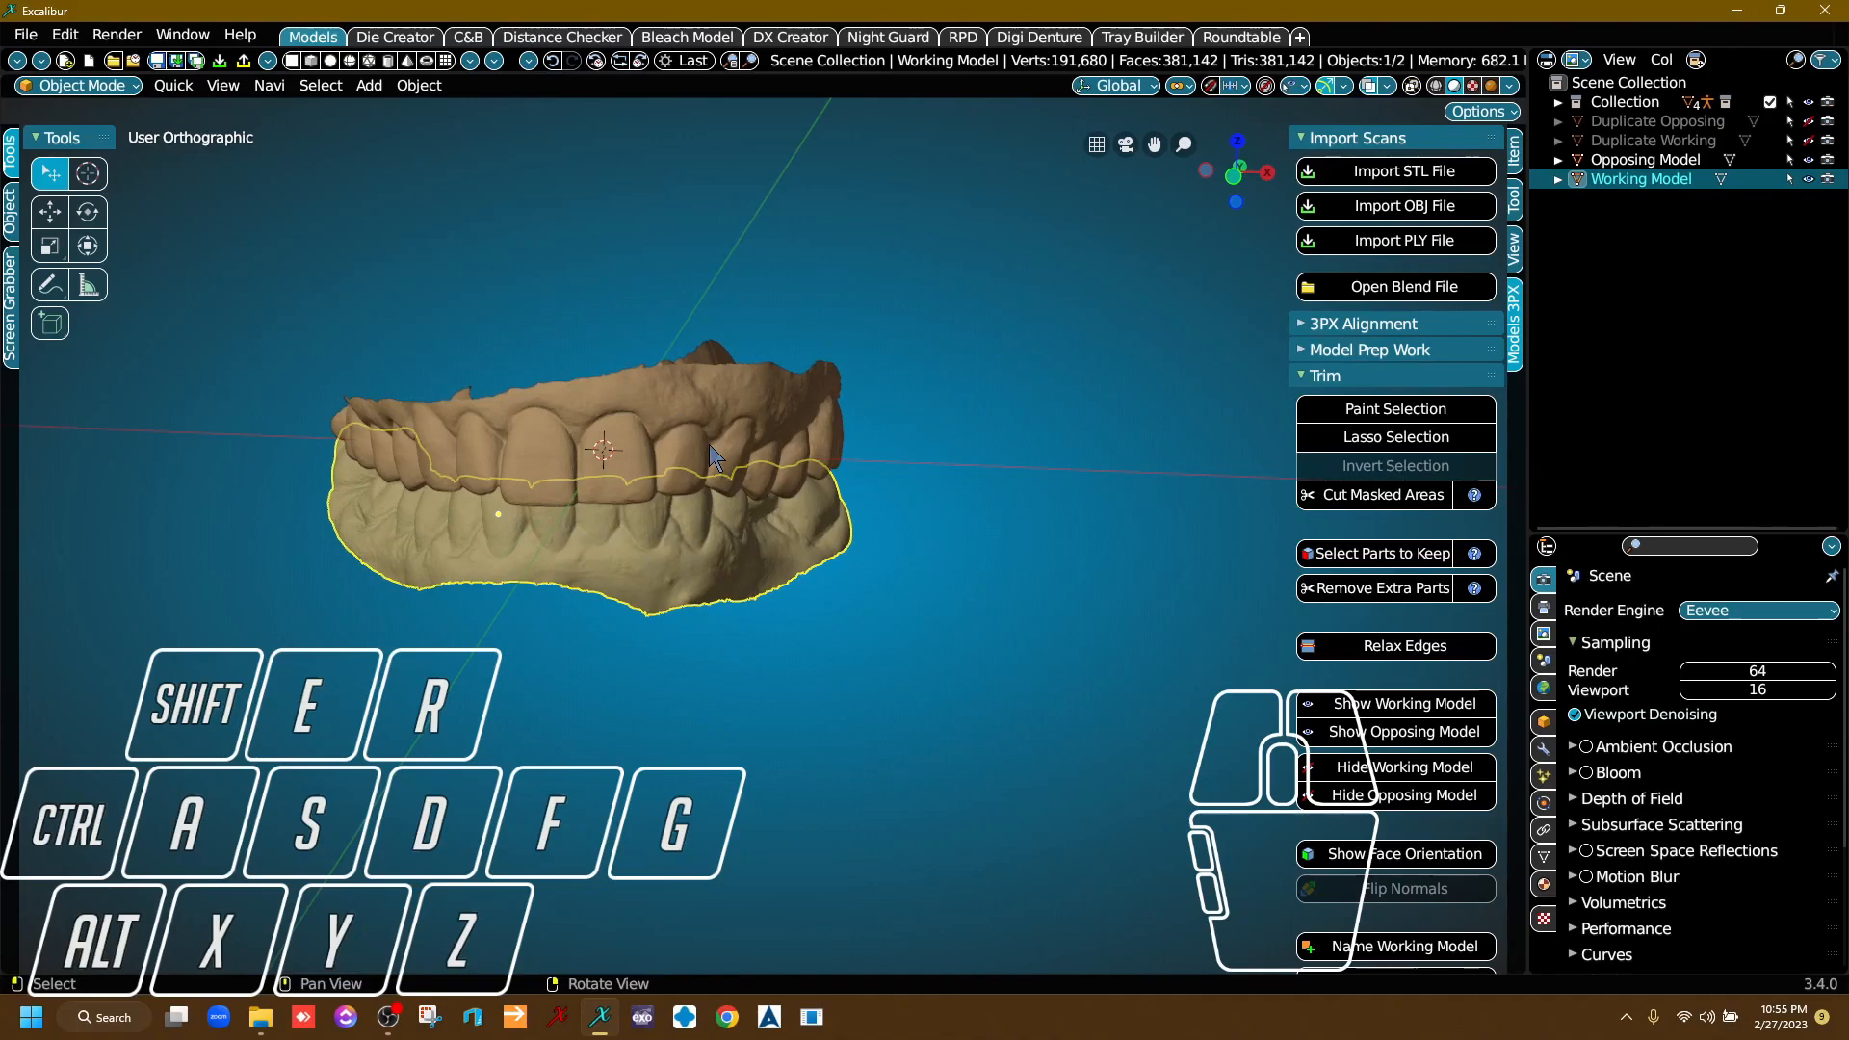
{"action": "scroll", "coordinate": [736, 562], "scroll_direction": "up", "scroll_amount": 8}
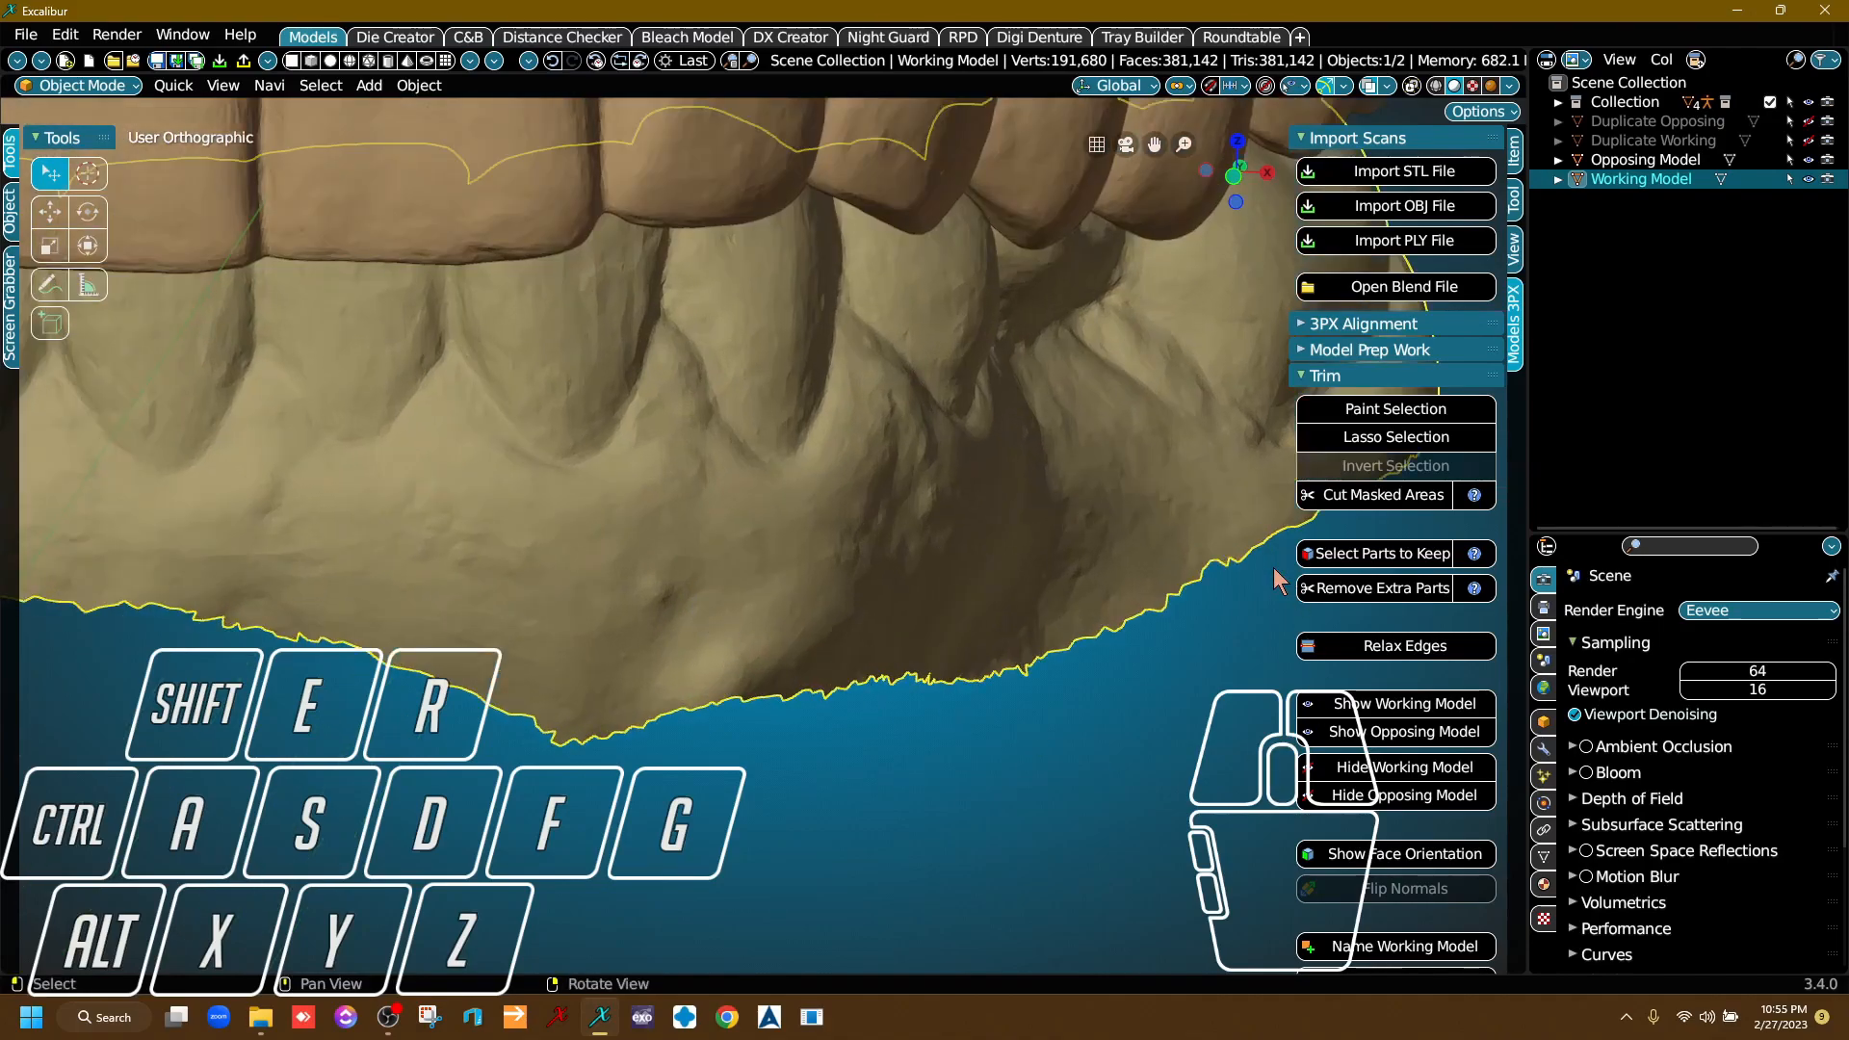
{"action": "left_click", "coordinate": [1436, 664]}
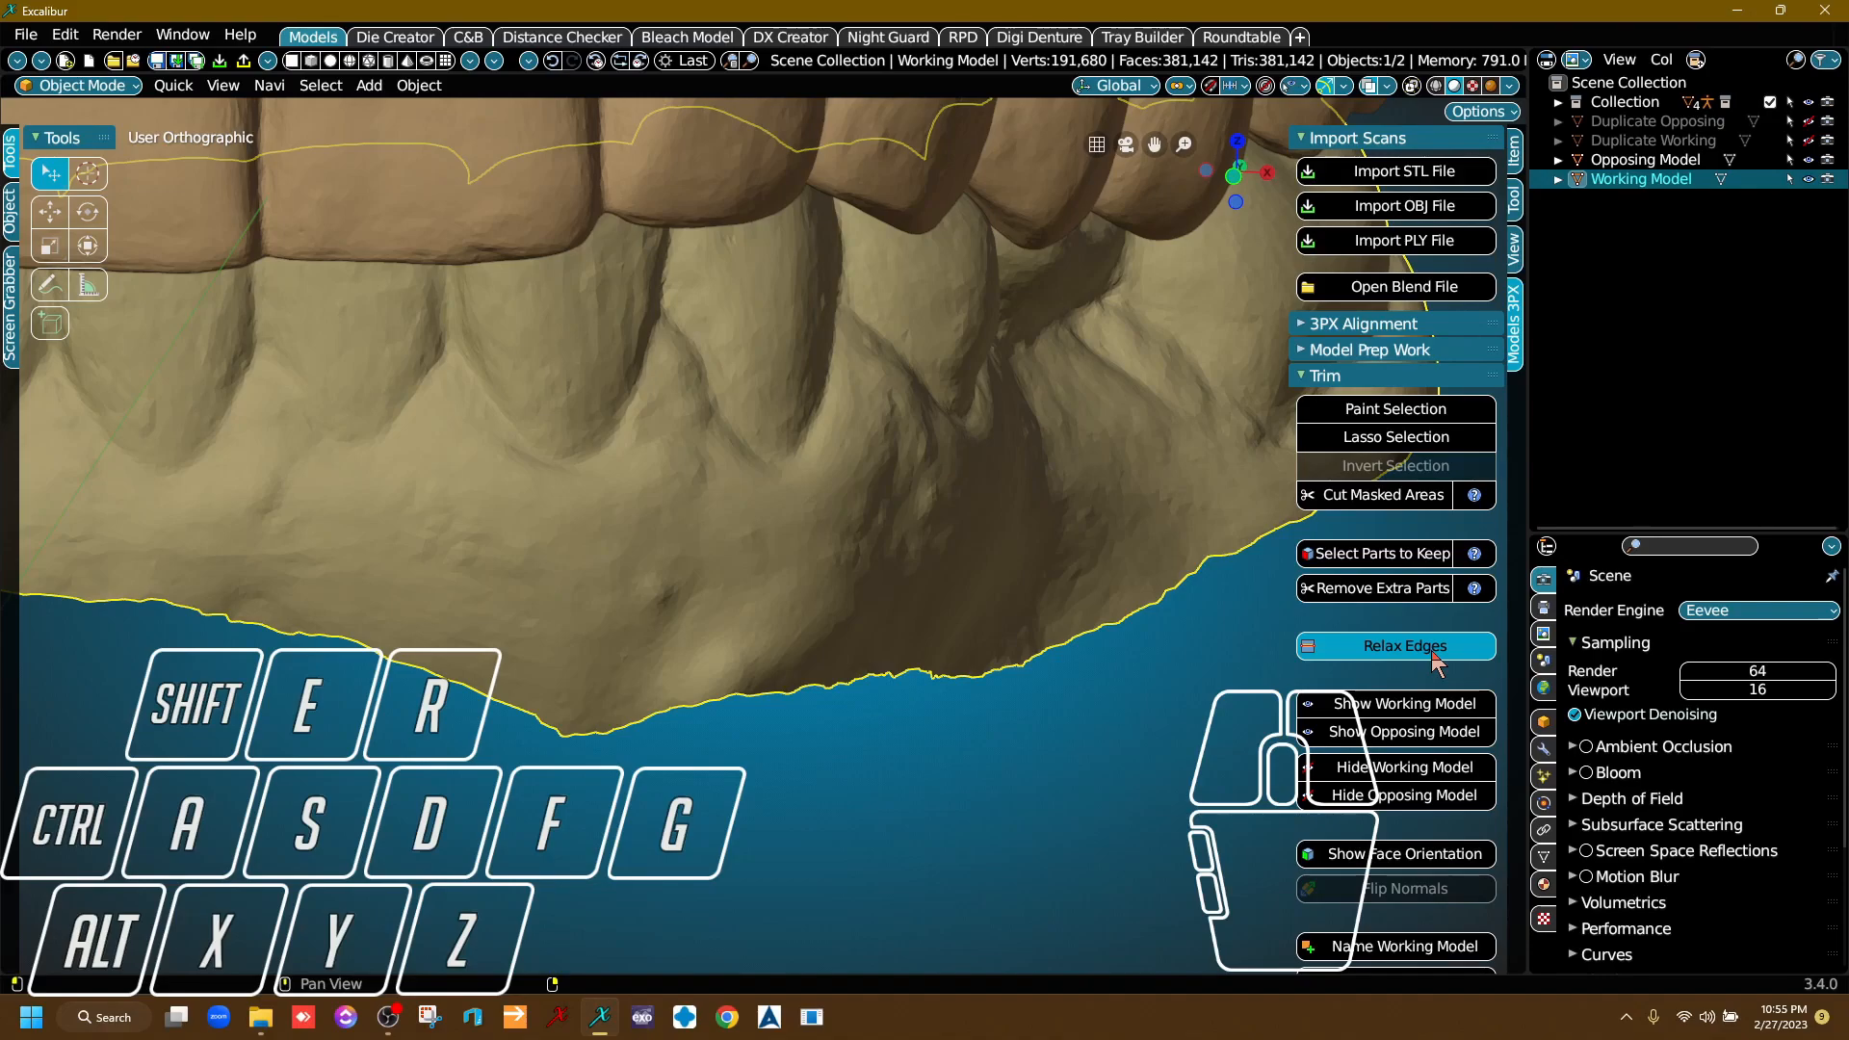
{"action": "scroll", "coordinate": [1121, 545], "scroll_direction": "down", "scroll_amount": 6}
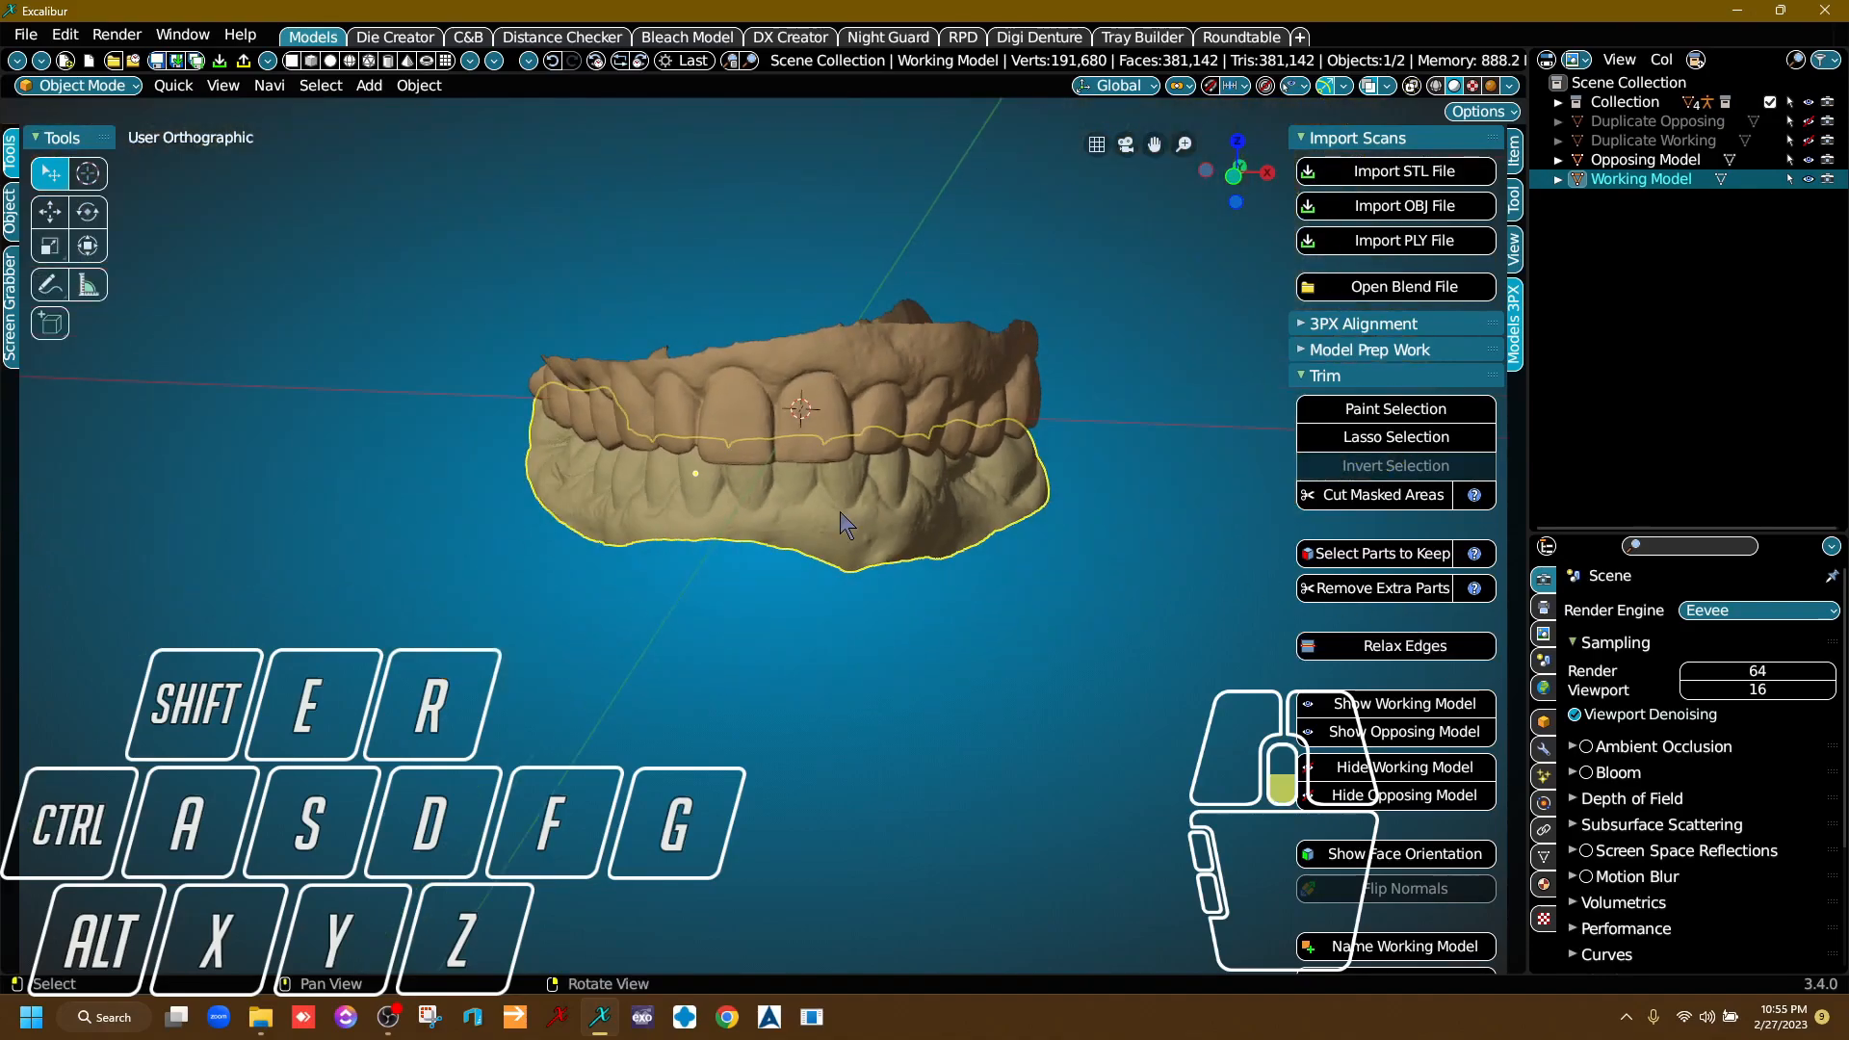
{"action": "right_click_drag", "start_coordinate": [915, 530], "coordinate": [940, 487]}
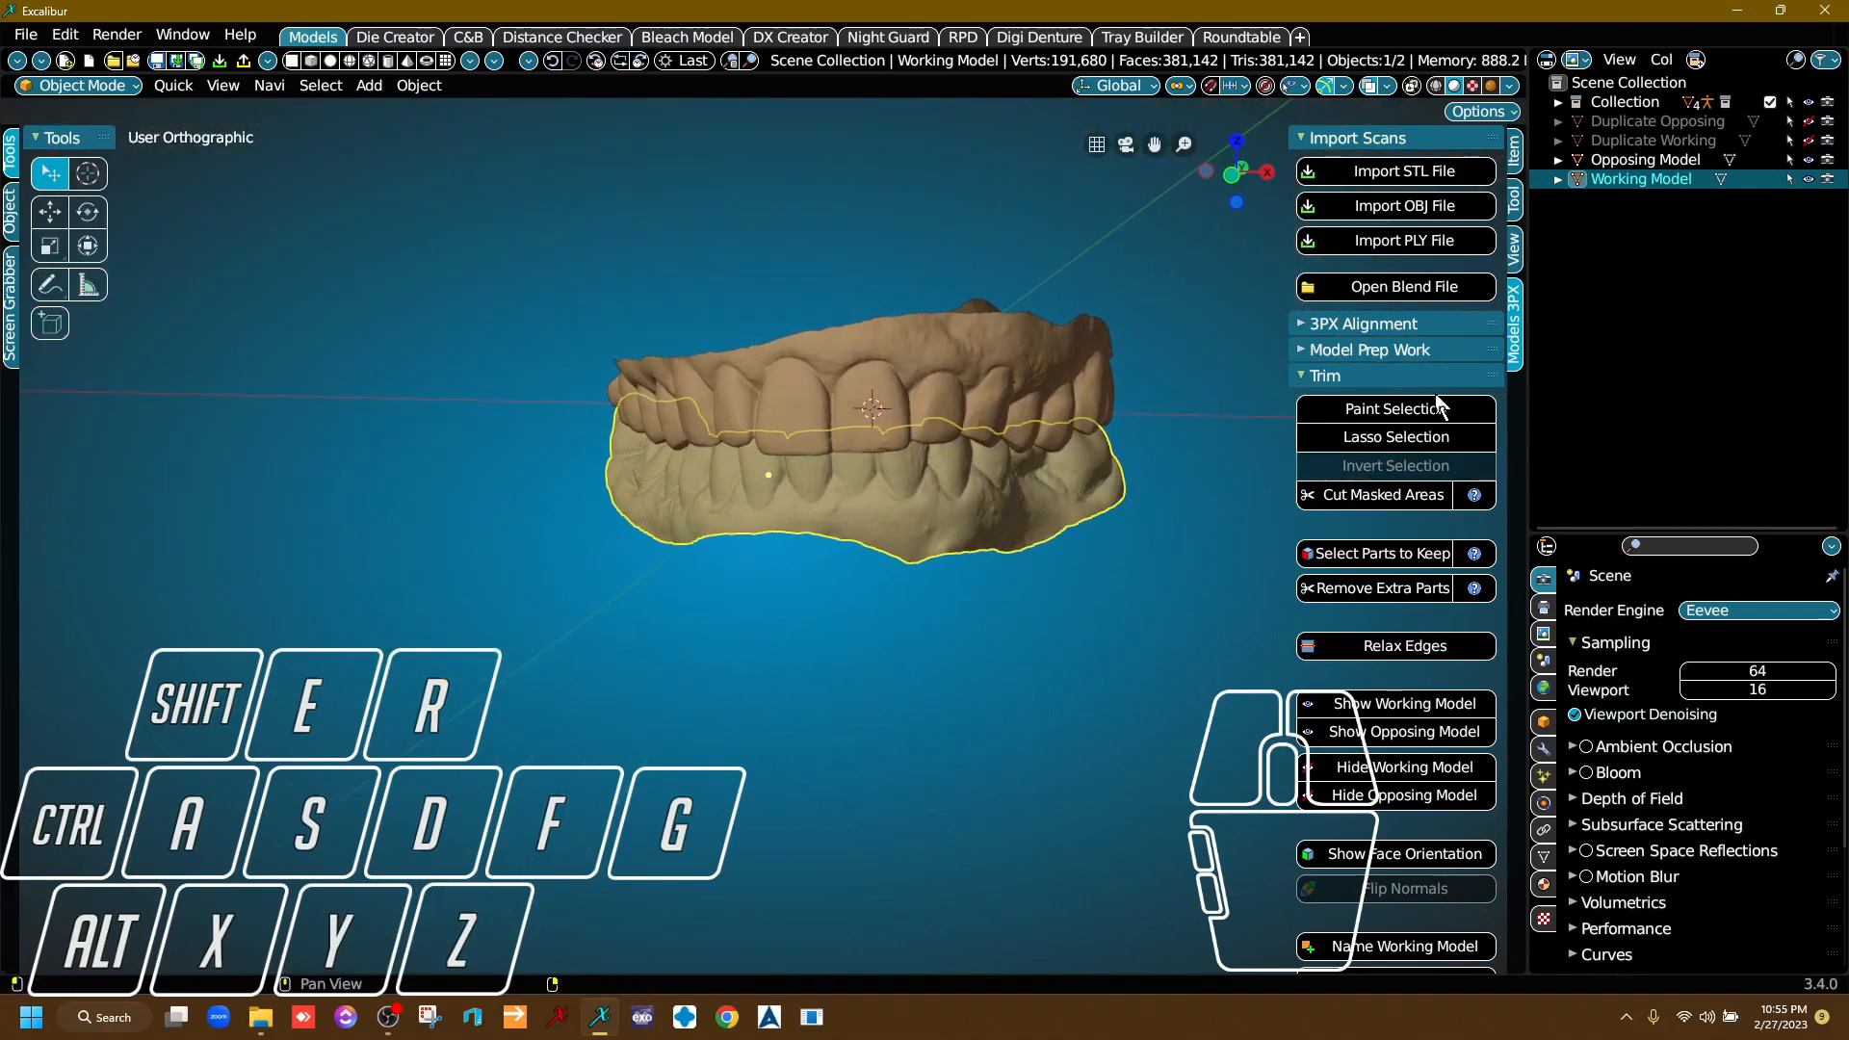
Create a lower base on the Working Model and extend its bottom edge further down.
{"action": "left_click", "coordinate": [1326, 377]}
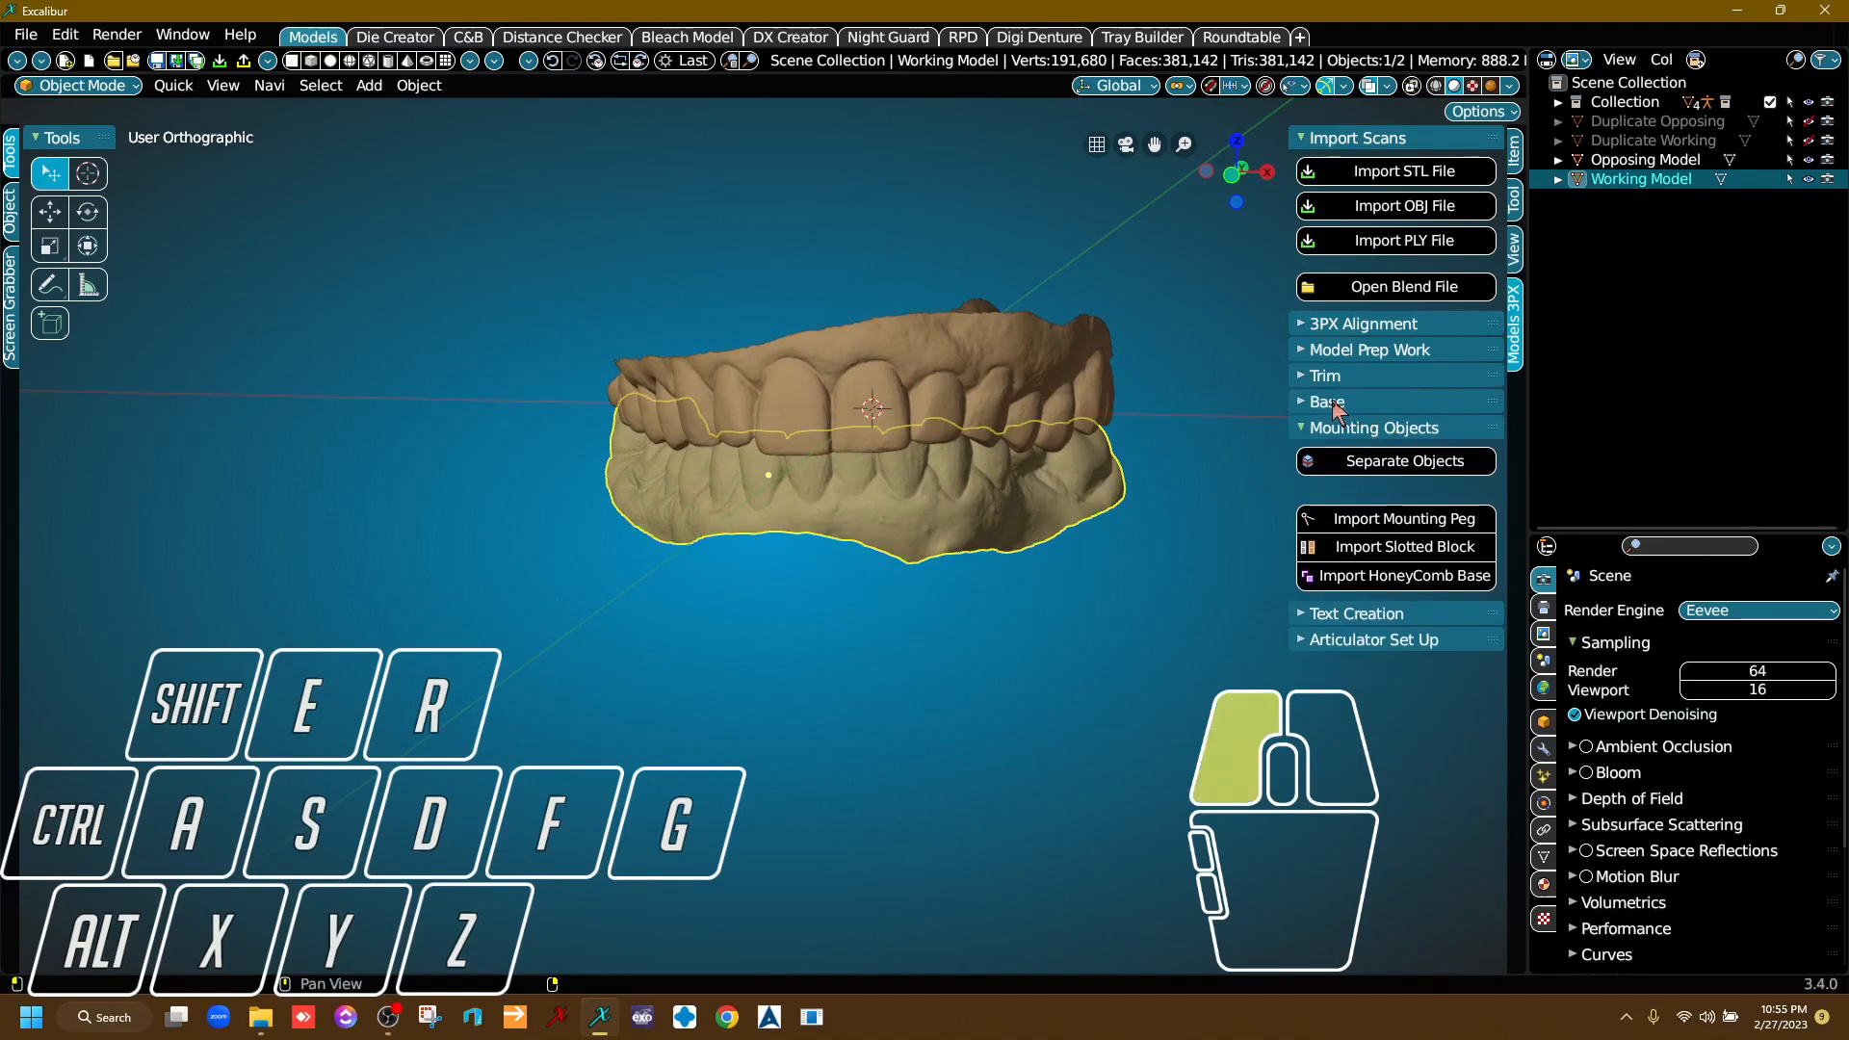
{"action": "left_click", "coordinate": [1349, 400]}
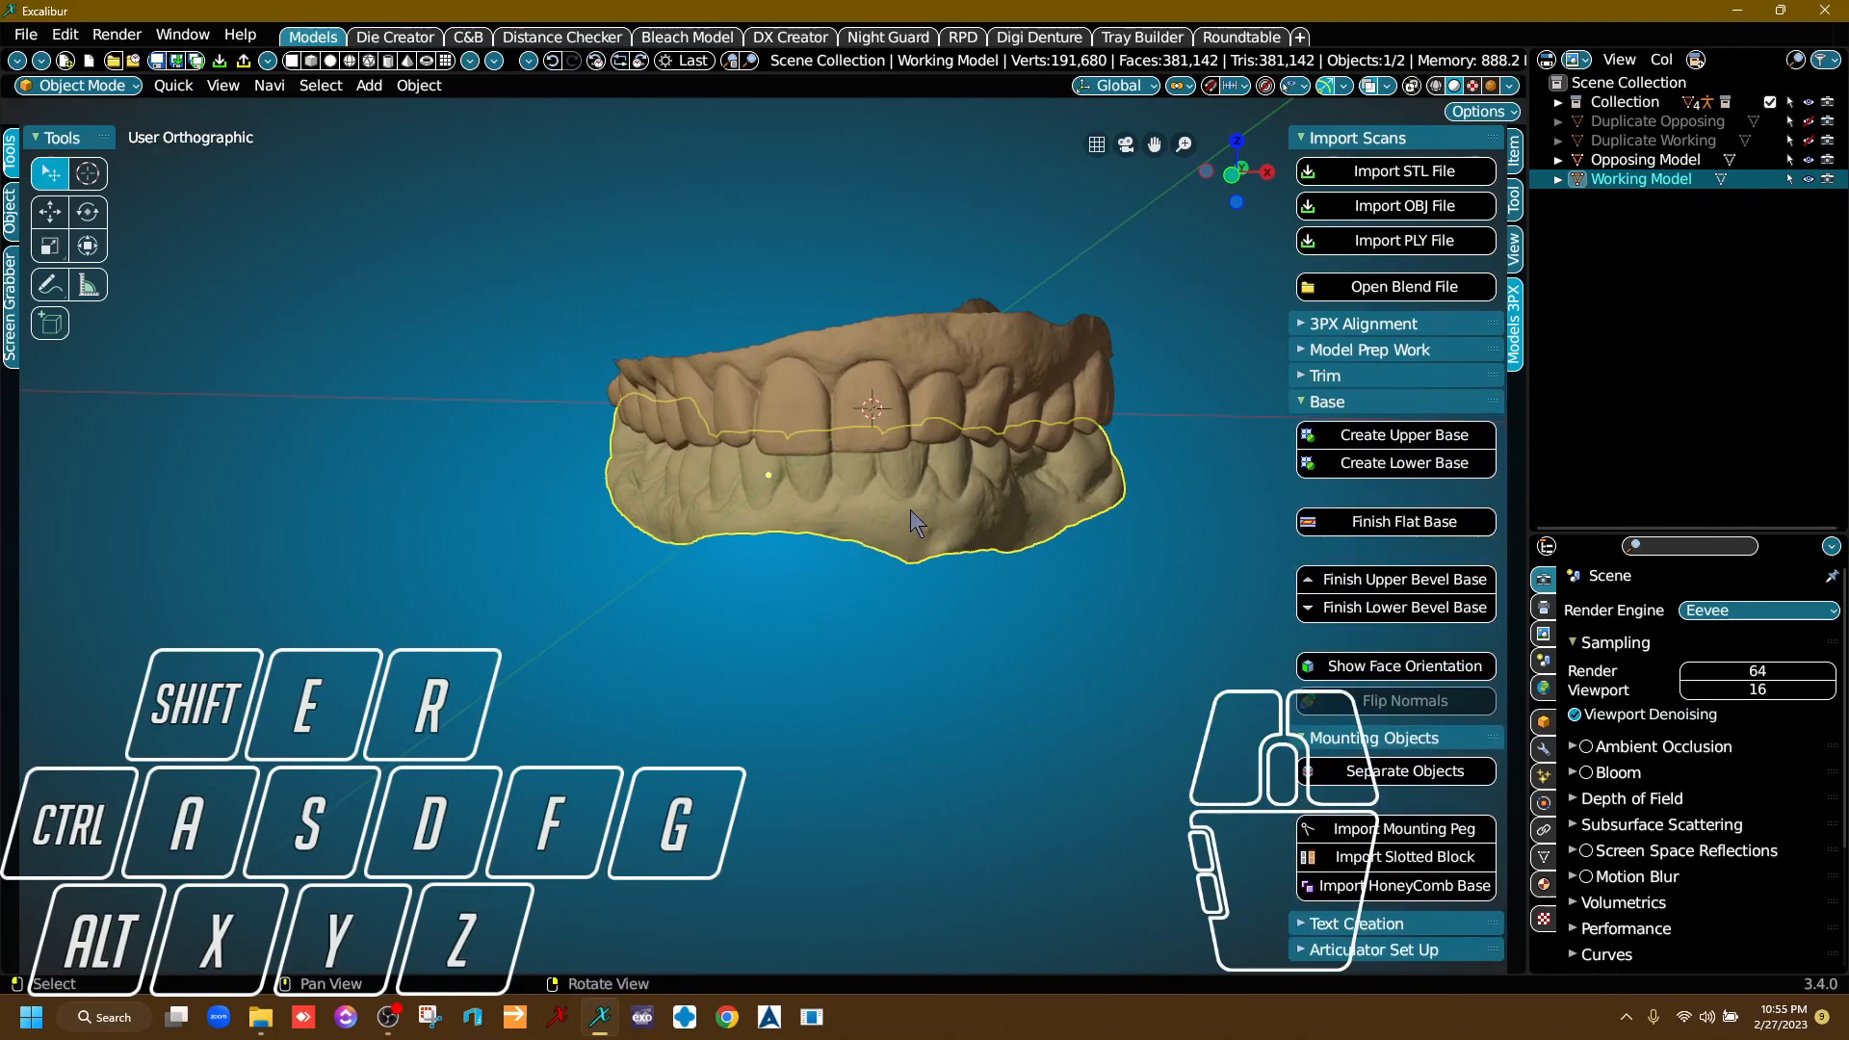
{"action": "left_click", "coordinate": [1371, 462]}
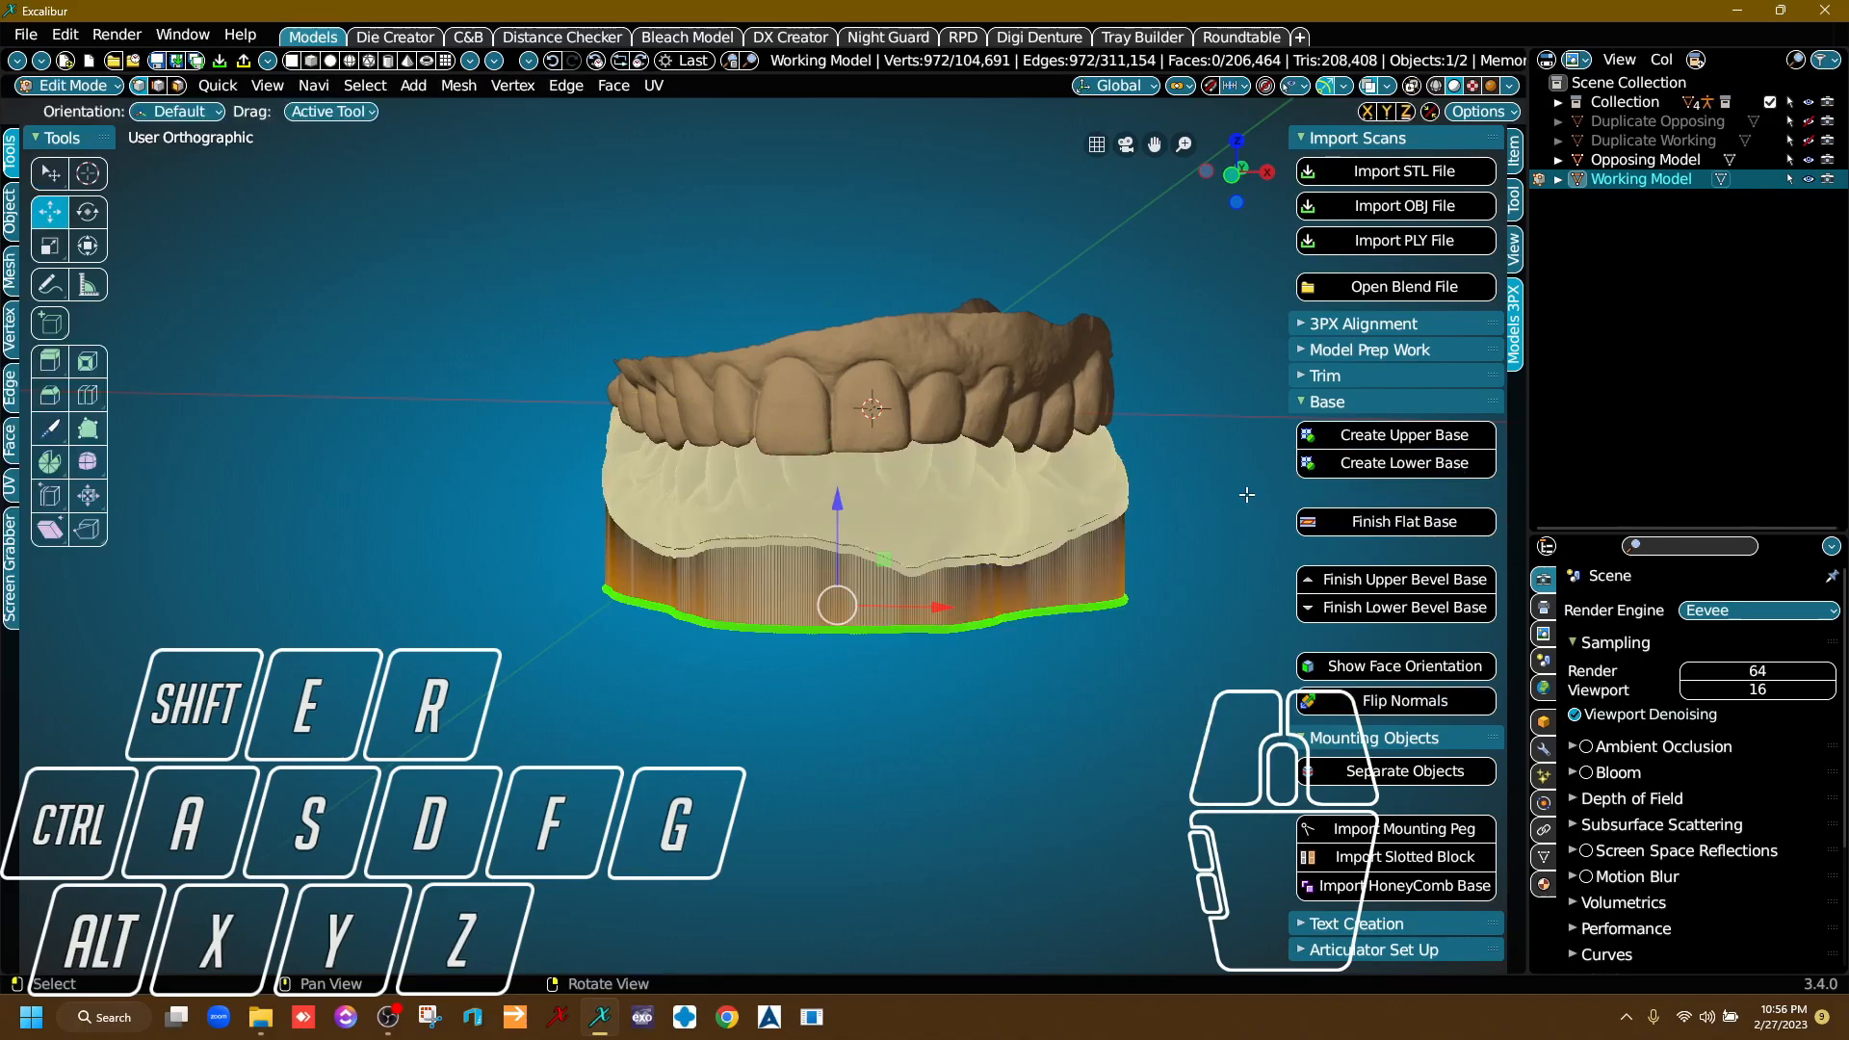
{"action": "middle_click_drag", "start_coordinate": [1211, 481], "coordinate": [1016, 570]}
{"action": "right_click_drag", "start_coordinate": [1016, 570], "coordinate": [899, 609]}
{"action": "scroll", "coordinate": [899, 610], "scroll_direction": "up", "scroll_amount": 2}
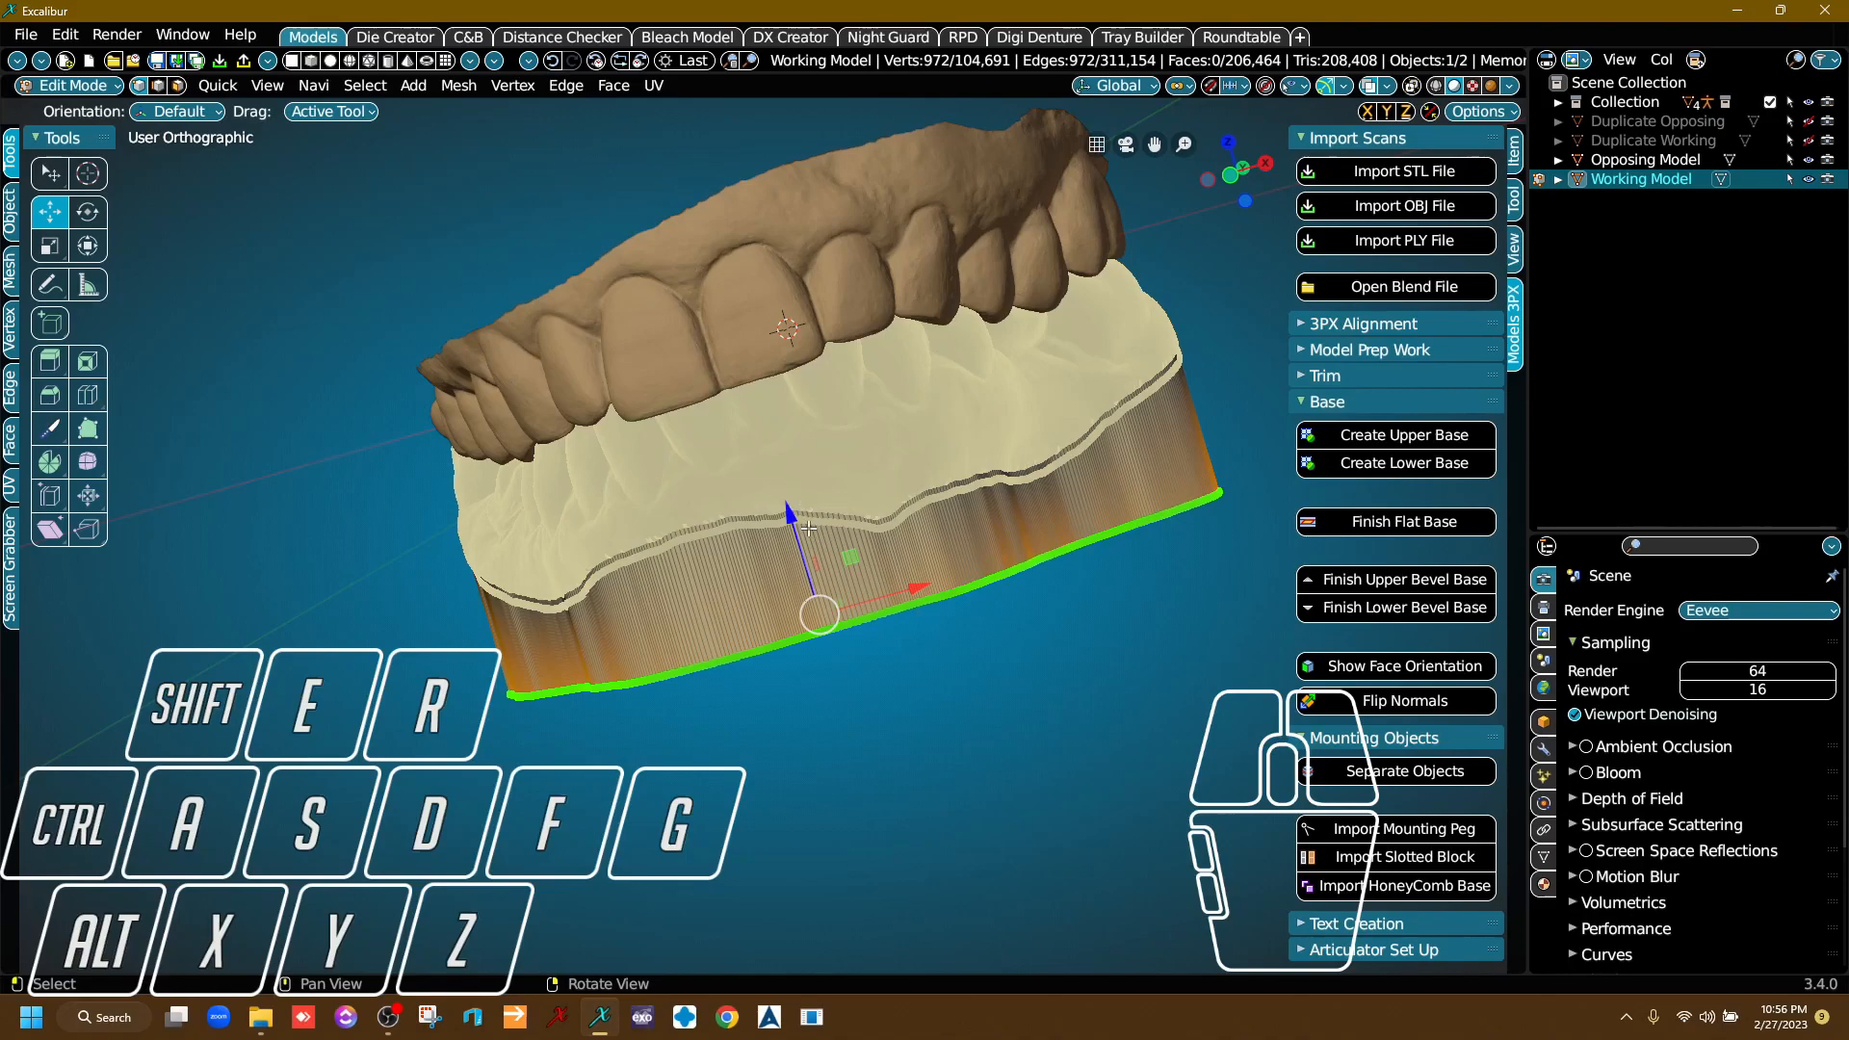
{"action": "left_click_drag", "start_coordinate": [789, 513], "coordinate": [820, 554]}
{"action": "right_click_drag", "start_coordinate": [968, 549], "coordinate": [1093, 496]}
Try scaling and rotating the bottom edge of the Working Model's base, and undo the changes.
{"action": "key", "text": "s"}
{"action": "left_click", "coordinate": [1068, 624]}
{"action": "key", "text": "r"}
{"action": "left_click", "coordinate": [1108, 655]}
{"action": "right_click_drag", "start_coordinate": [1101, 705], "coordinate": [1022, 684]}
{"action": "key", "text": "ctrl+z"}
Finish the Working Model's extended lower base as a flat base.
{"action": "right_click_drag", "start_coordinate": [1005, 619], "coordinate": [860, 568]}
{"action": "right_click_drag", "start_coordinate": [881, 454], "coordinate": [709, 637]}
{"action": "right_click_drag", "start_coordinate": [563, 589], "coordinate": [923, 497]}
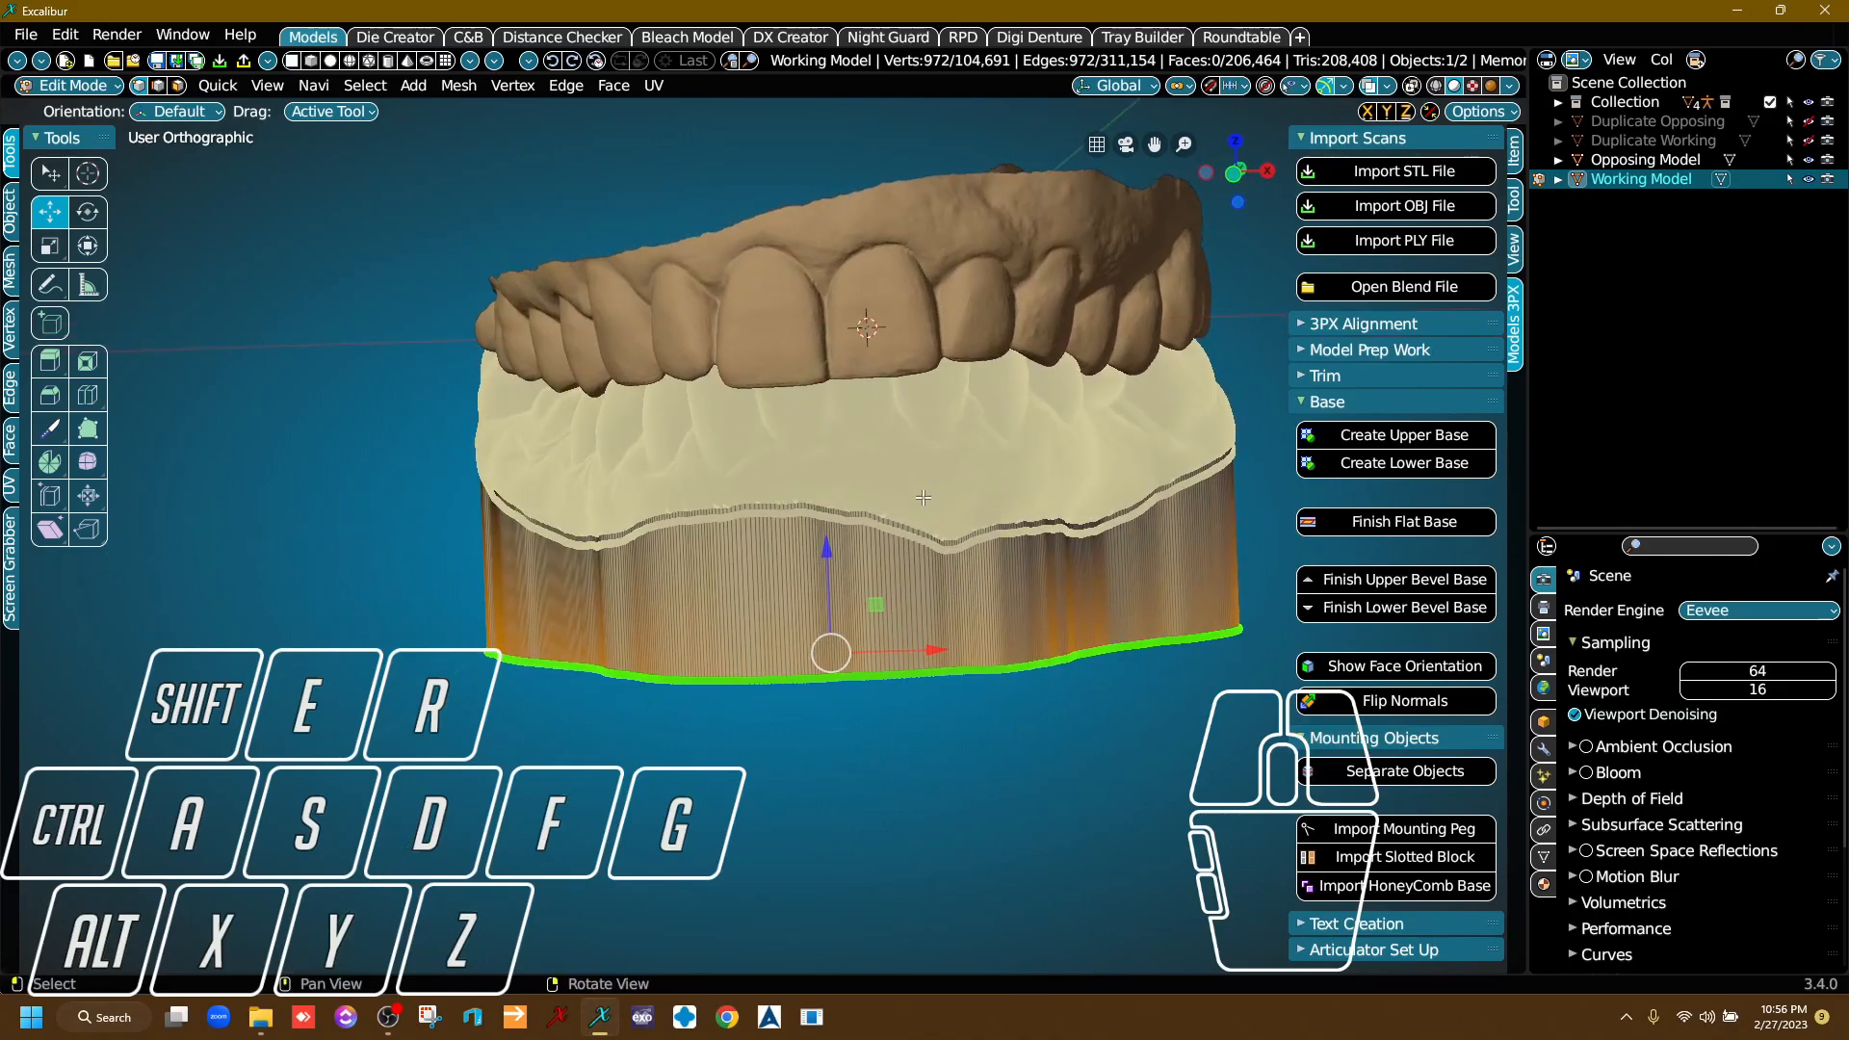
{"action": "left_click", "coordinate": [1414, 524]}
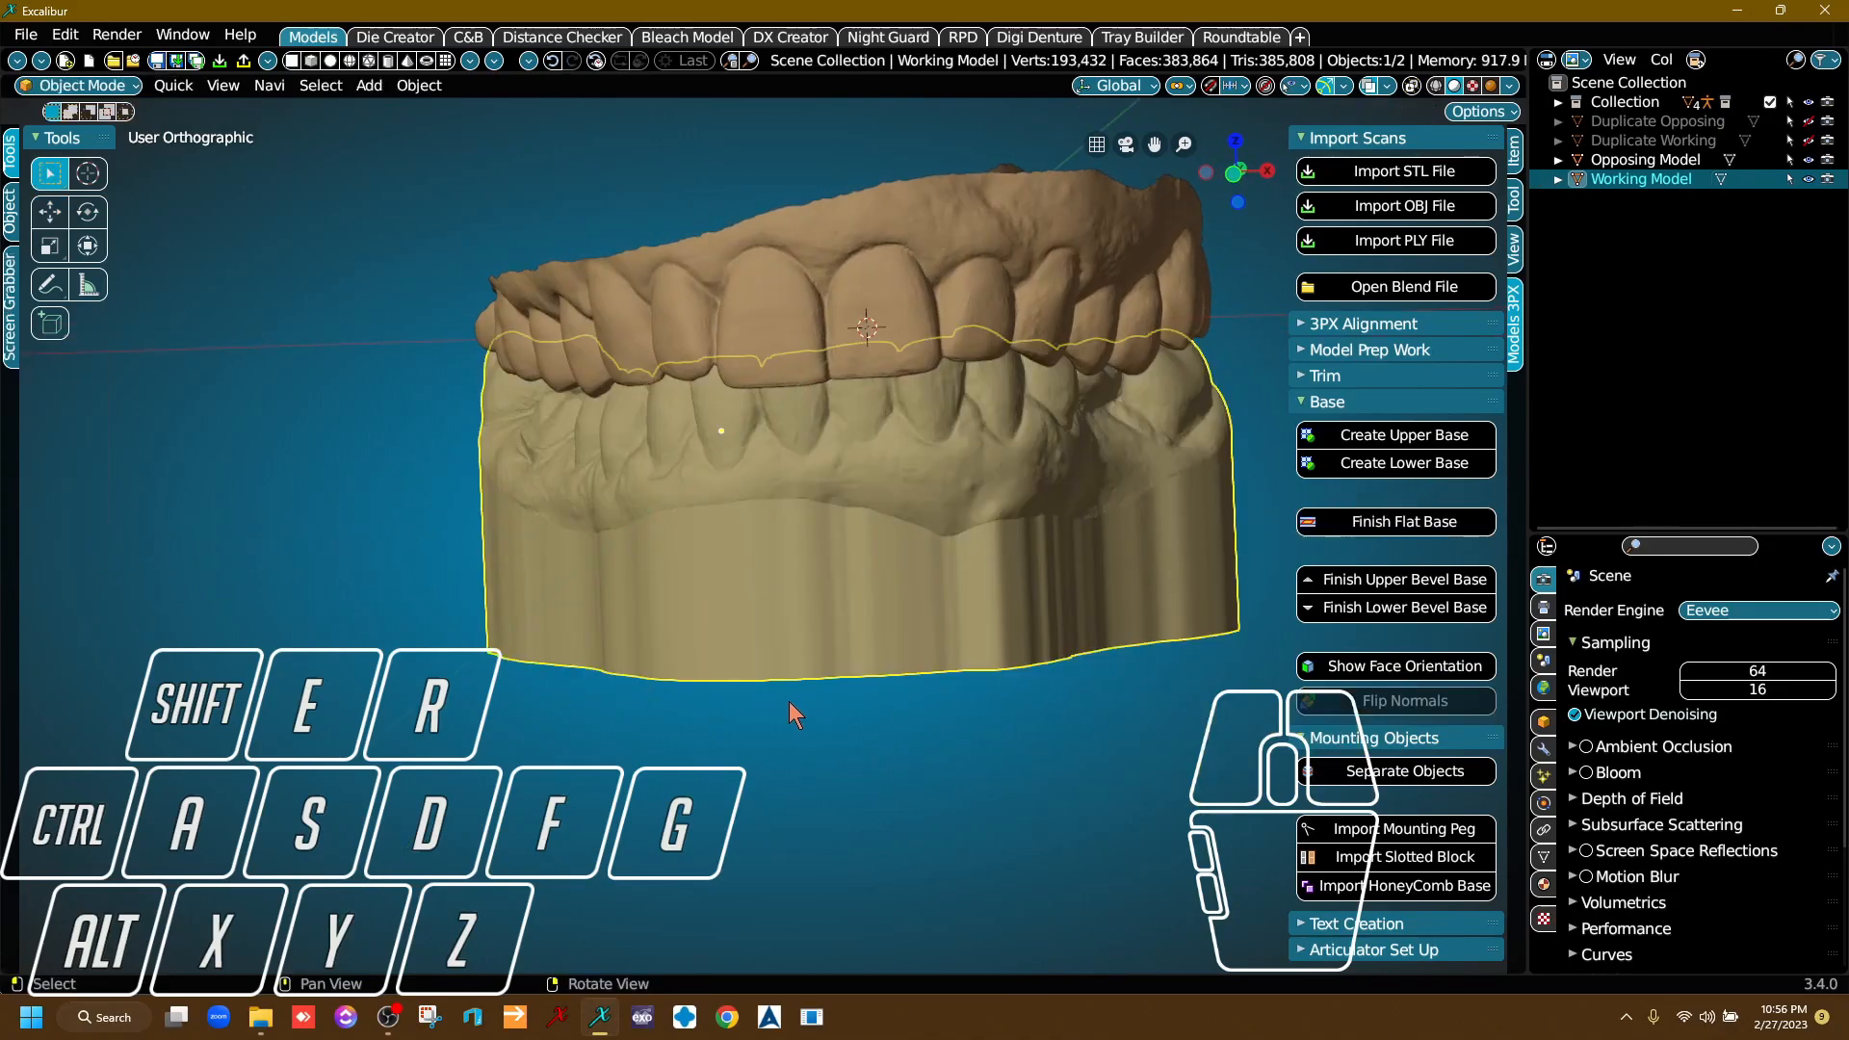
Select the Opposing Model and create an upper base on it.
{"action": "middle_click_drag", "start_coordinate": [910, 528], "coordinate": [858, 549]}
{"action": "left_click", "coordinate": [1016, 531]}
{"action": "middle_click_drag", "start_coordinate": [1015, 529], "coordinate": [956, 487]}
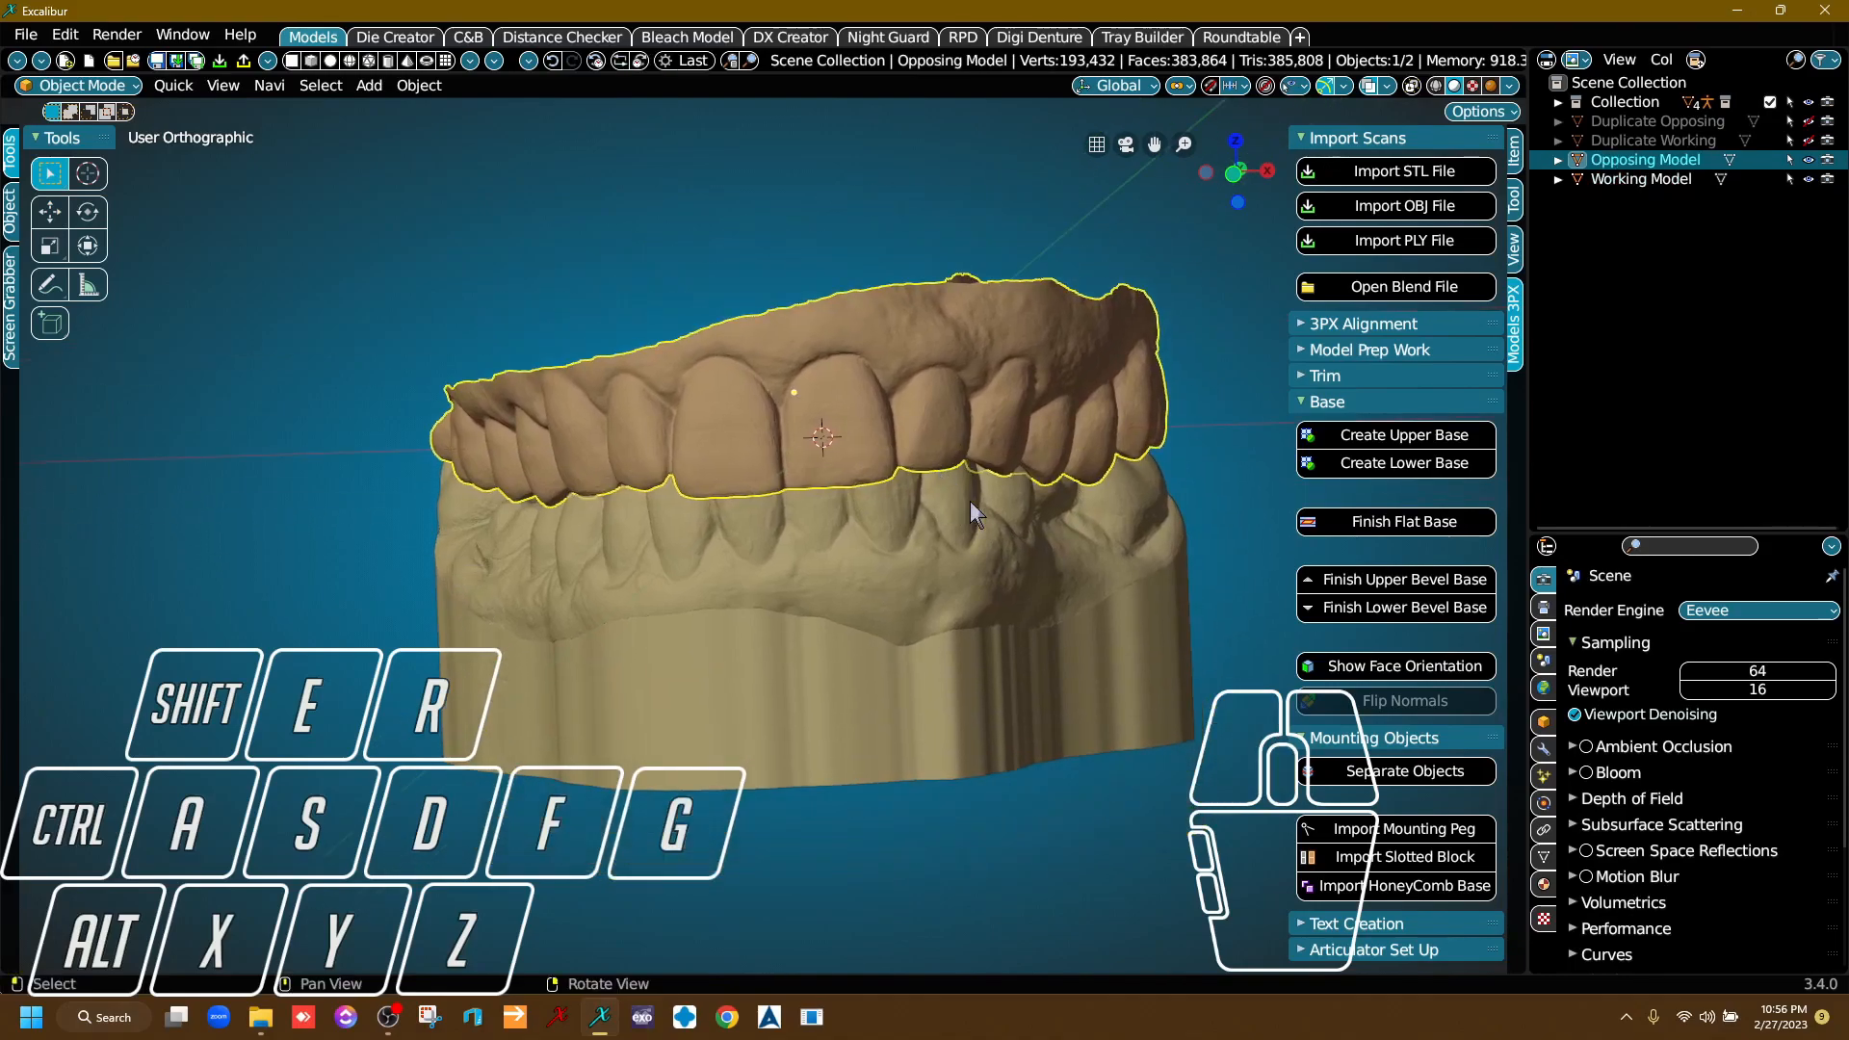
{"action": "left_click", "coordinate": [1401, 445]}
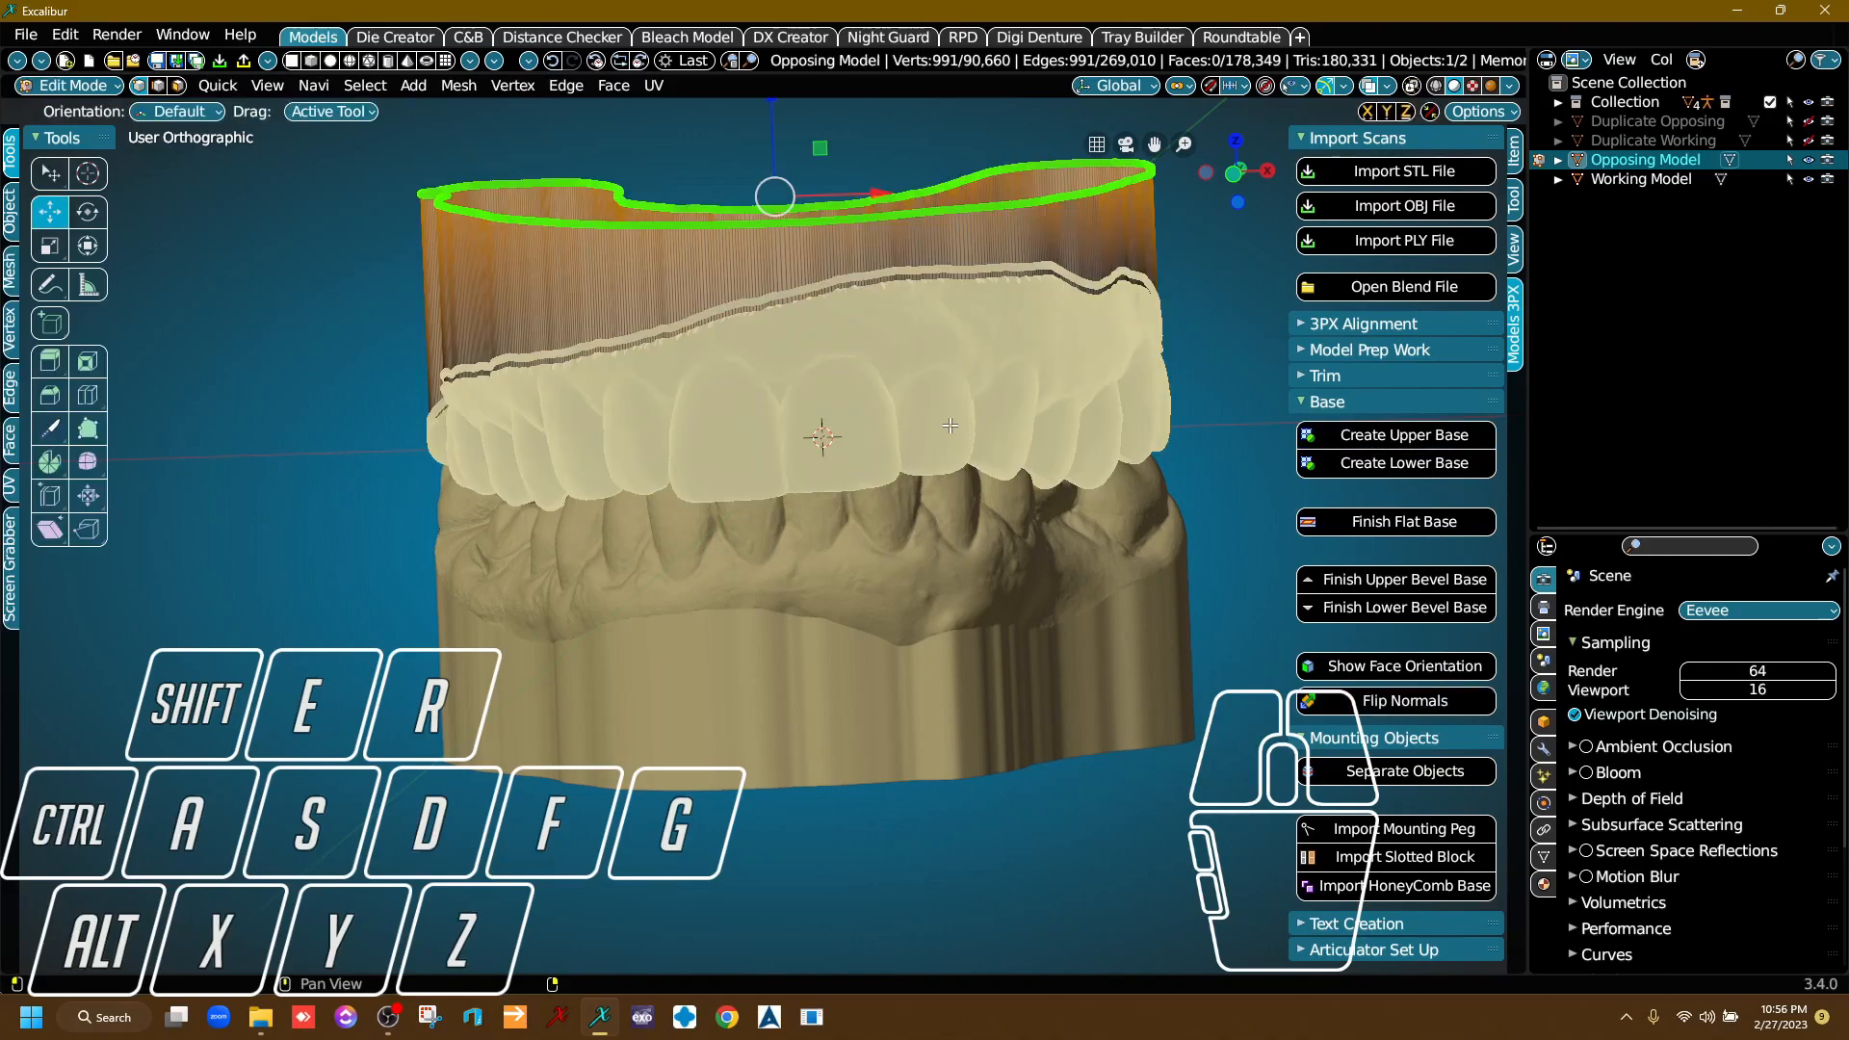
Raise the top edge of the Opposing Model's base slightly and finish it as a flat base.
{"action": "middle_click_drag", "start_coordinate": [950, 425], "coordinate": [776, 375]}
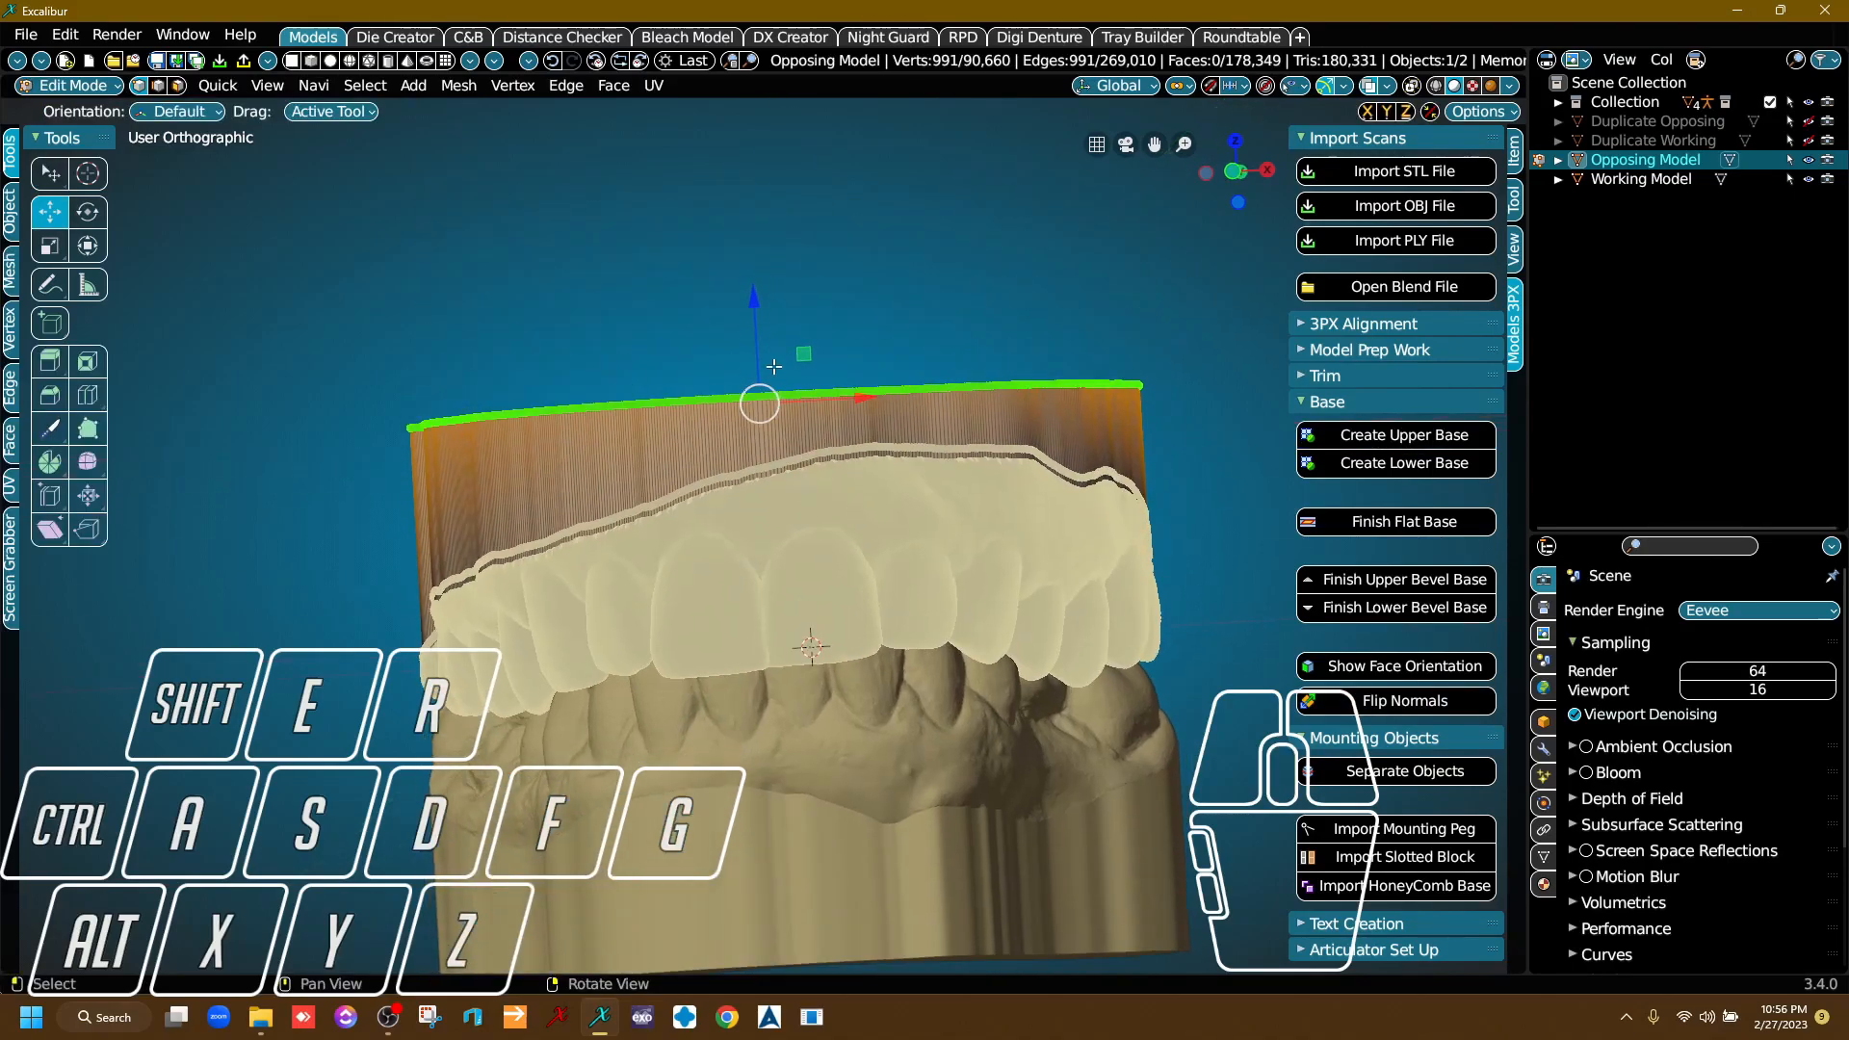
{"action": "left_click_drag", "start_coordinate": [755, 306], "coordinate": [754, 276]}
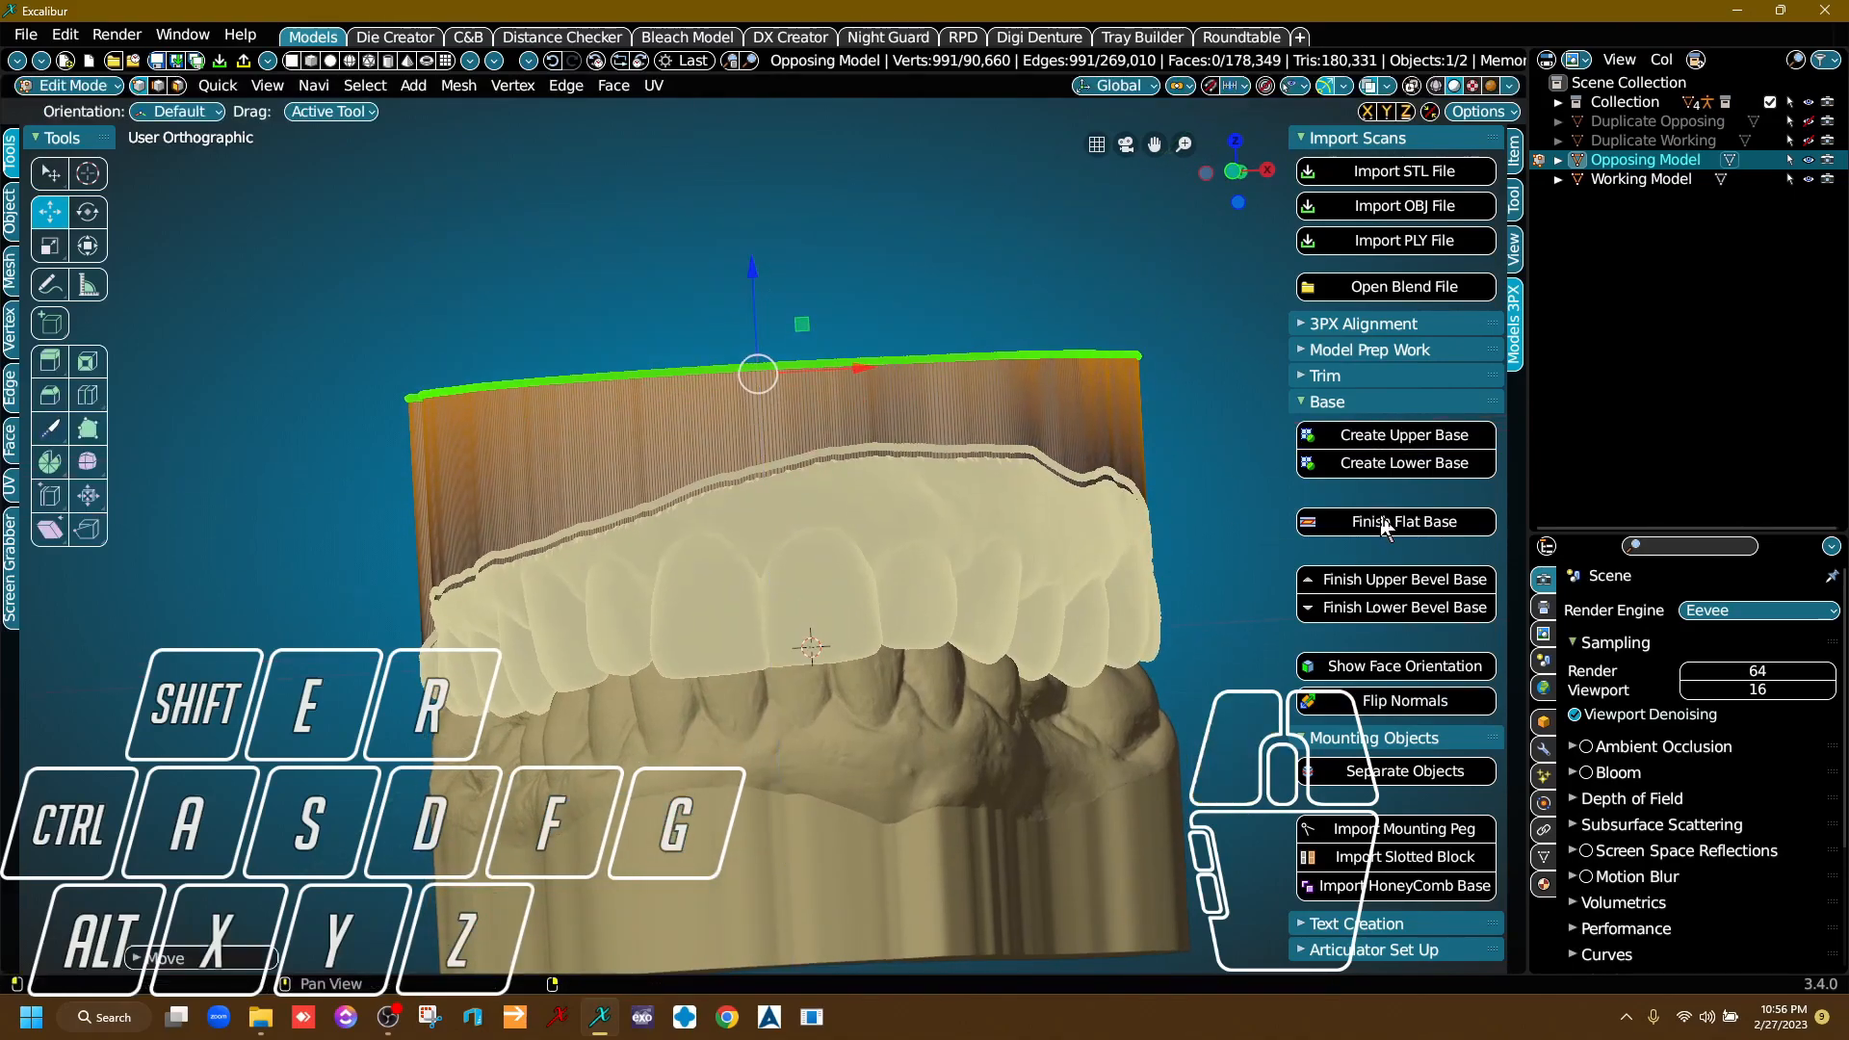
{"action": "left_click", "coordinate": [1379, 521]}
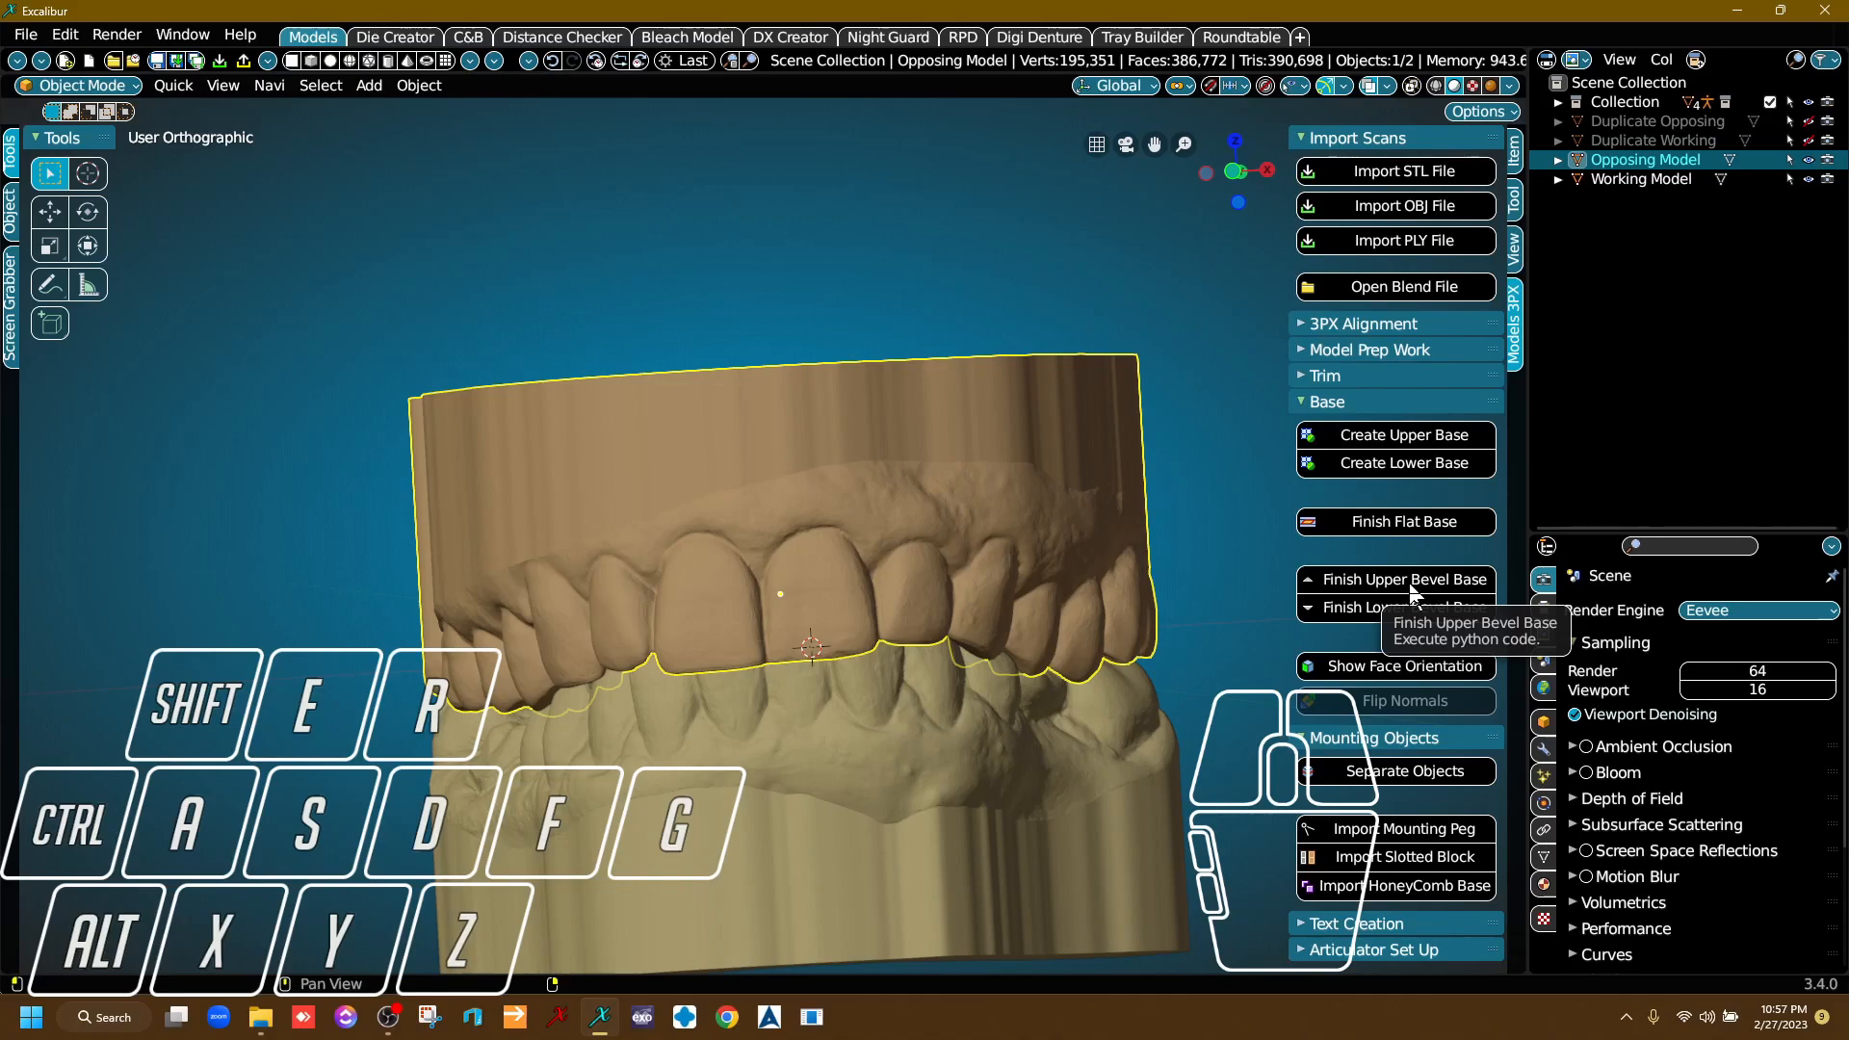
Inspect both based models from the front and sides, including the bite around the molars.
{"action": "left_click", "coordinate": [1348, 403]}
{"action": "scroll", "coordinate": [827, 512], "scroll_direction": "down", "scroll_amount": 3}
{"action": "scroll", "coordinate": [799, 528], "scroll_direction": "up", "scroll_amount": 4}
{"action": "right_click_drag", "start_coordinate": [798, 528], "coordinate": [980, 541]}
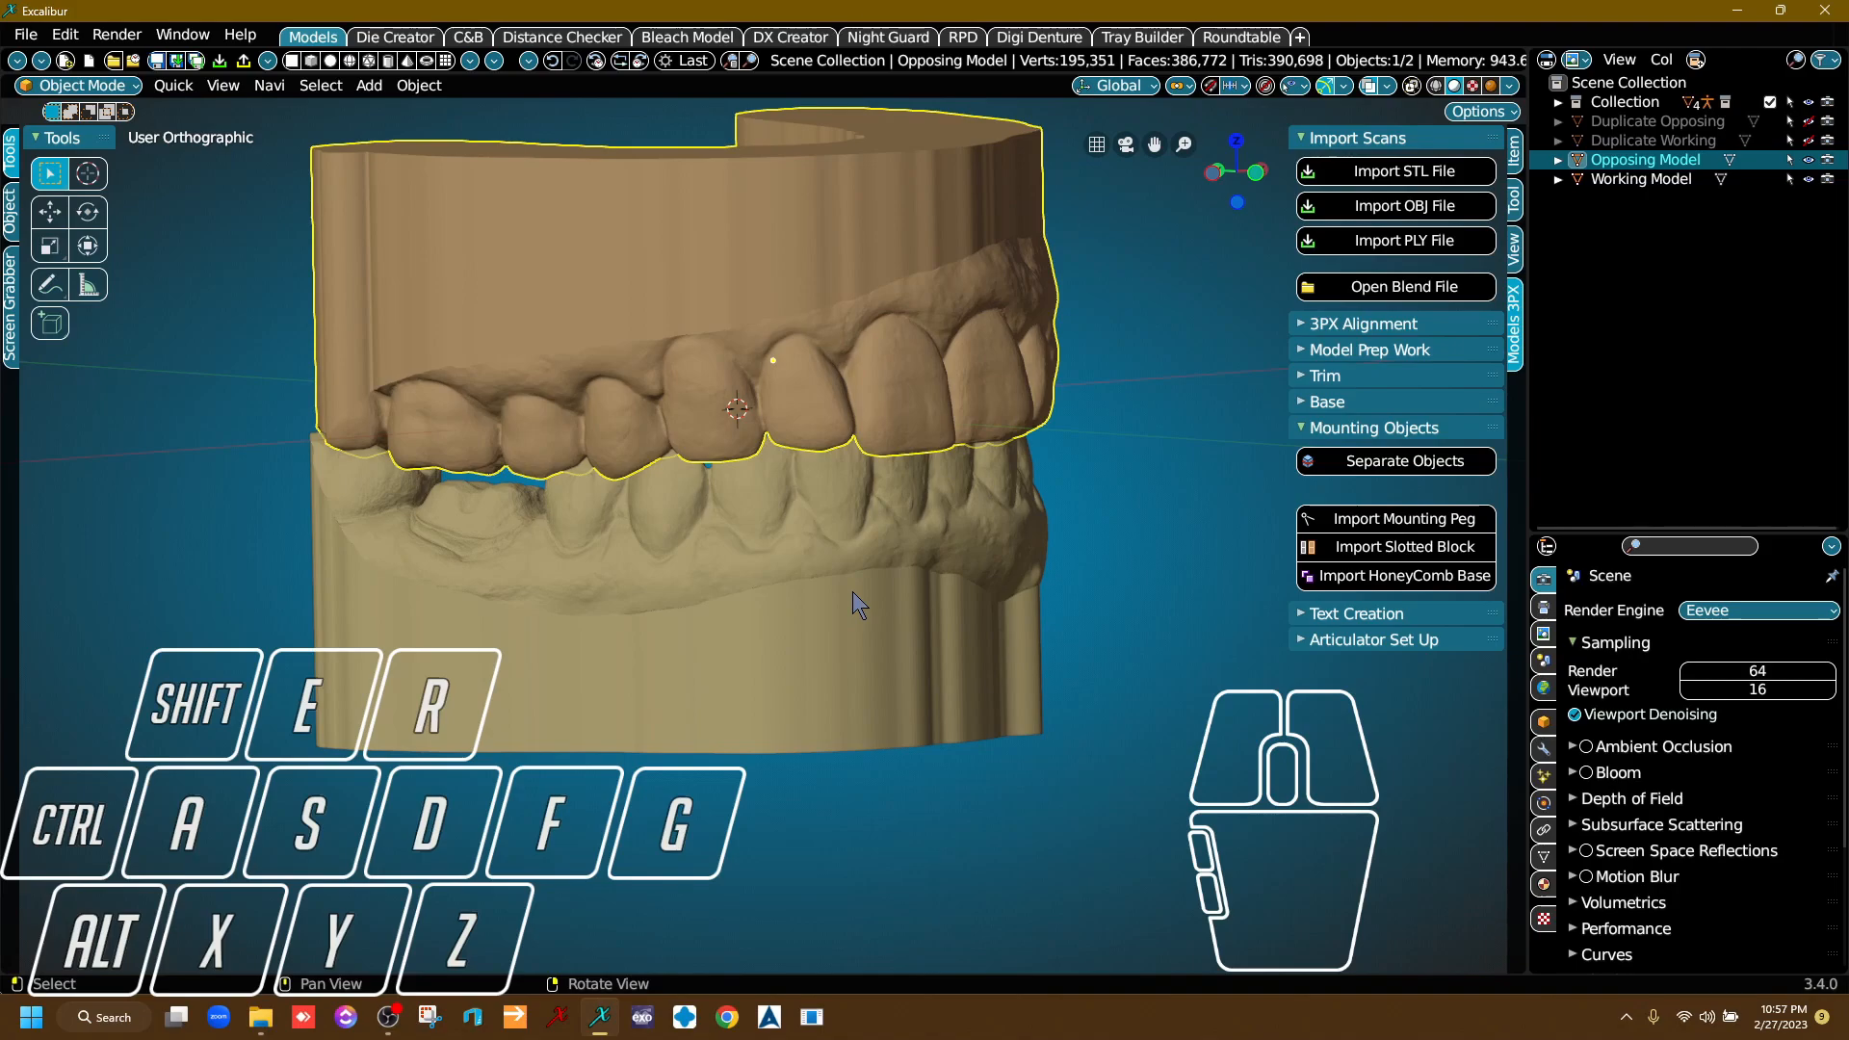
{"action": "right_click_drag", "start_coordinate": [853, 592], "coordinate": [888, 591]}
{"action": "scroll", "coordinate": [563, 597], "scroll_direction": "up", "scroll_amount": 4}
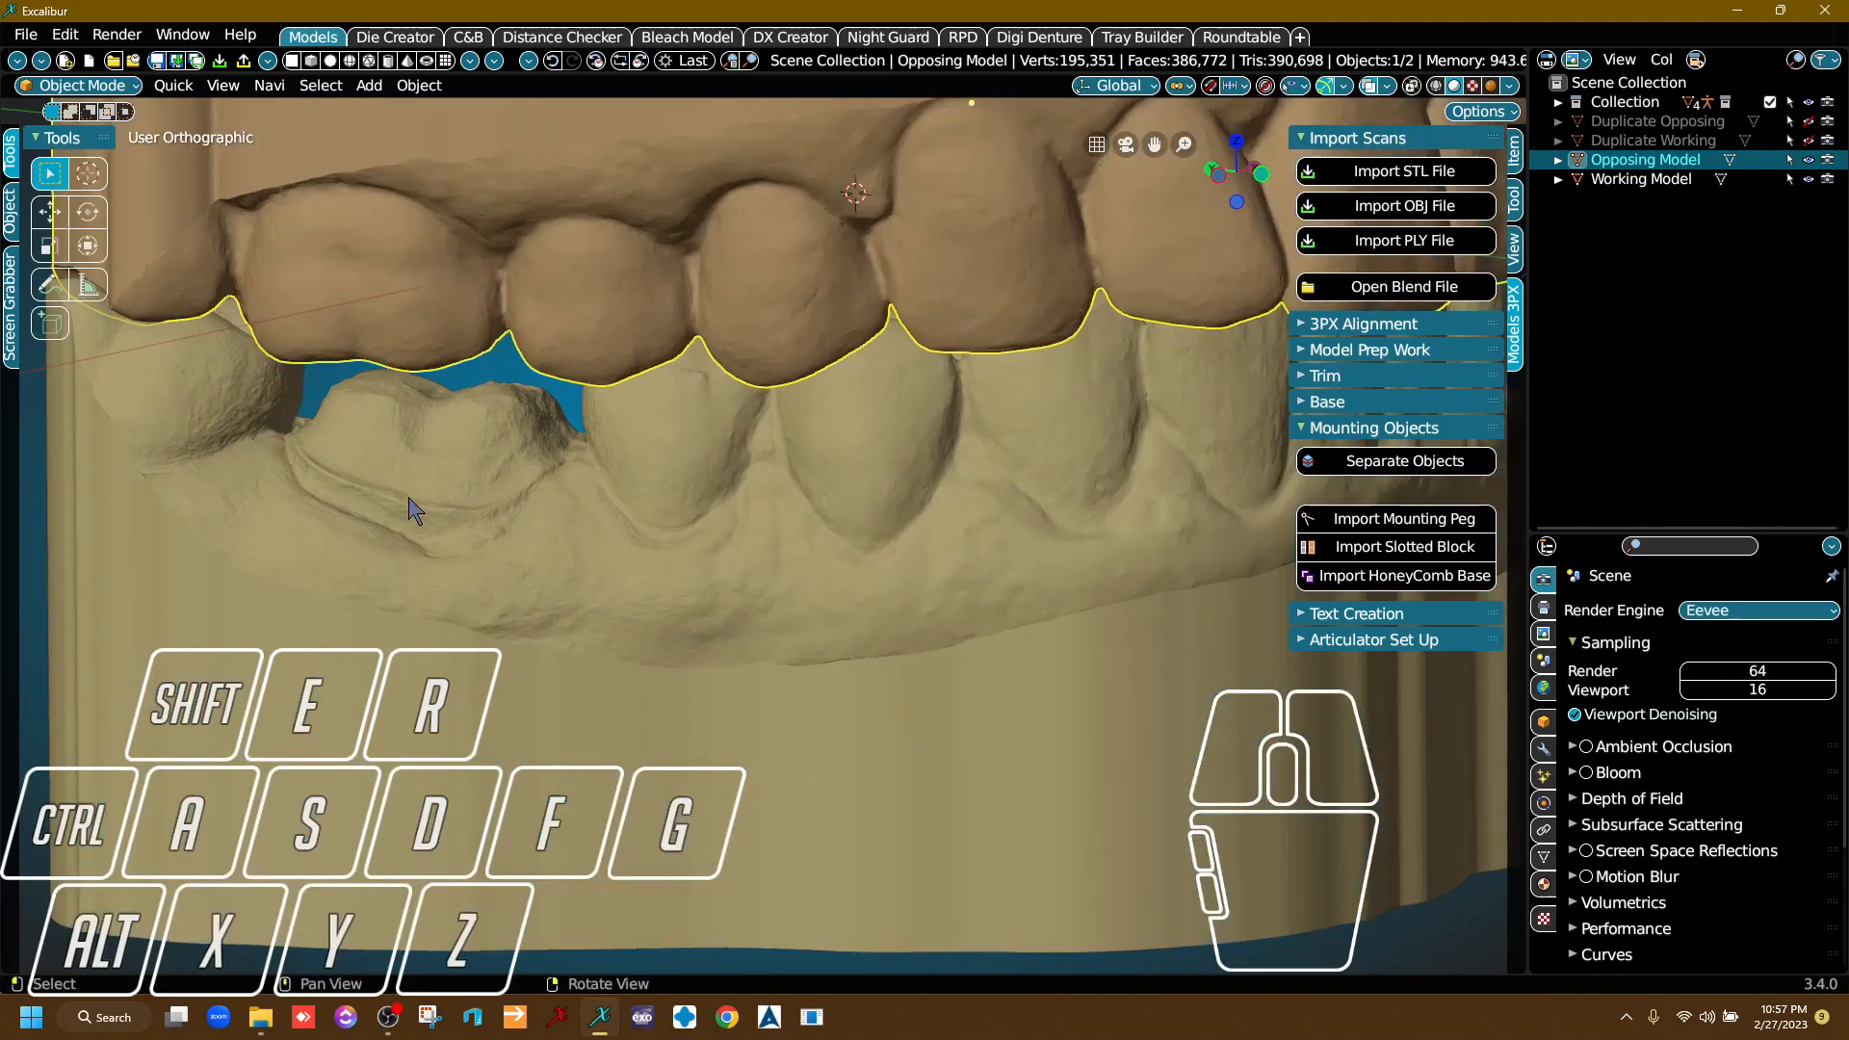
{"action": "scroll", "coordinate": [718, 561], "scroll_direction": "down", "scroll_amount": 5}
{"action": "right_click_drag", "start_coordinate": [730, 562], "coordinate": [973, 547]}
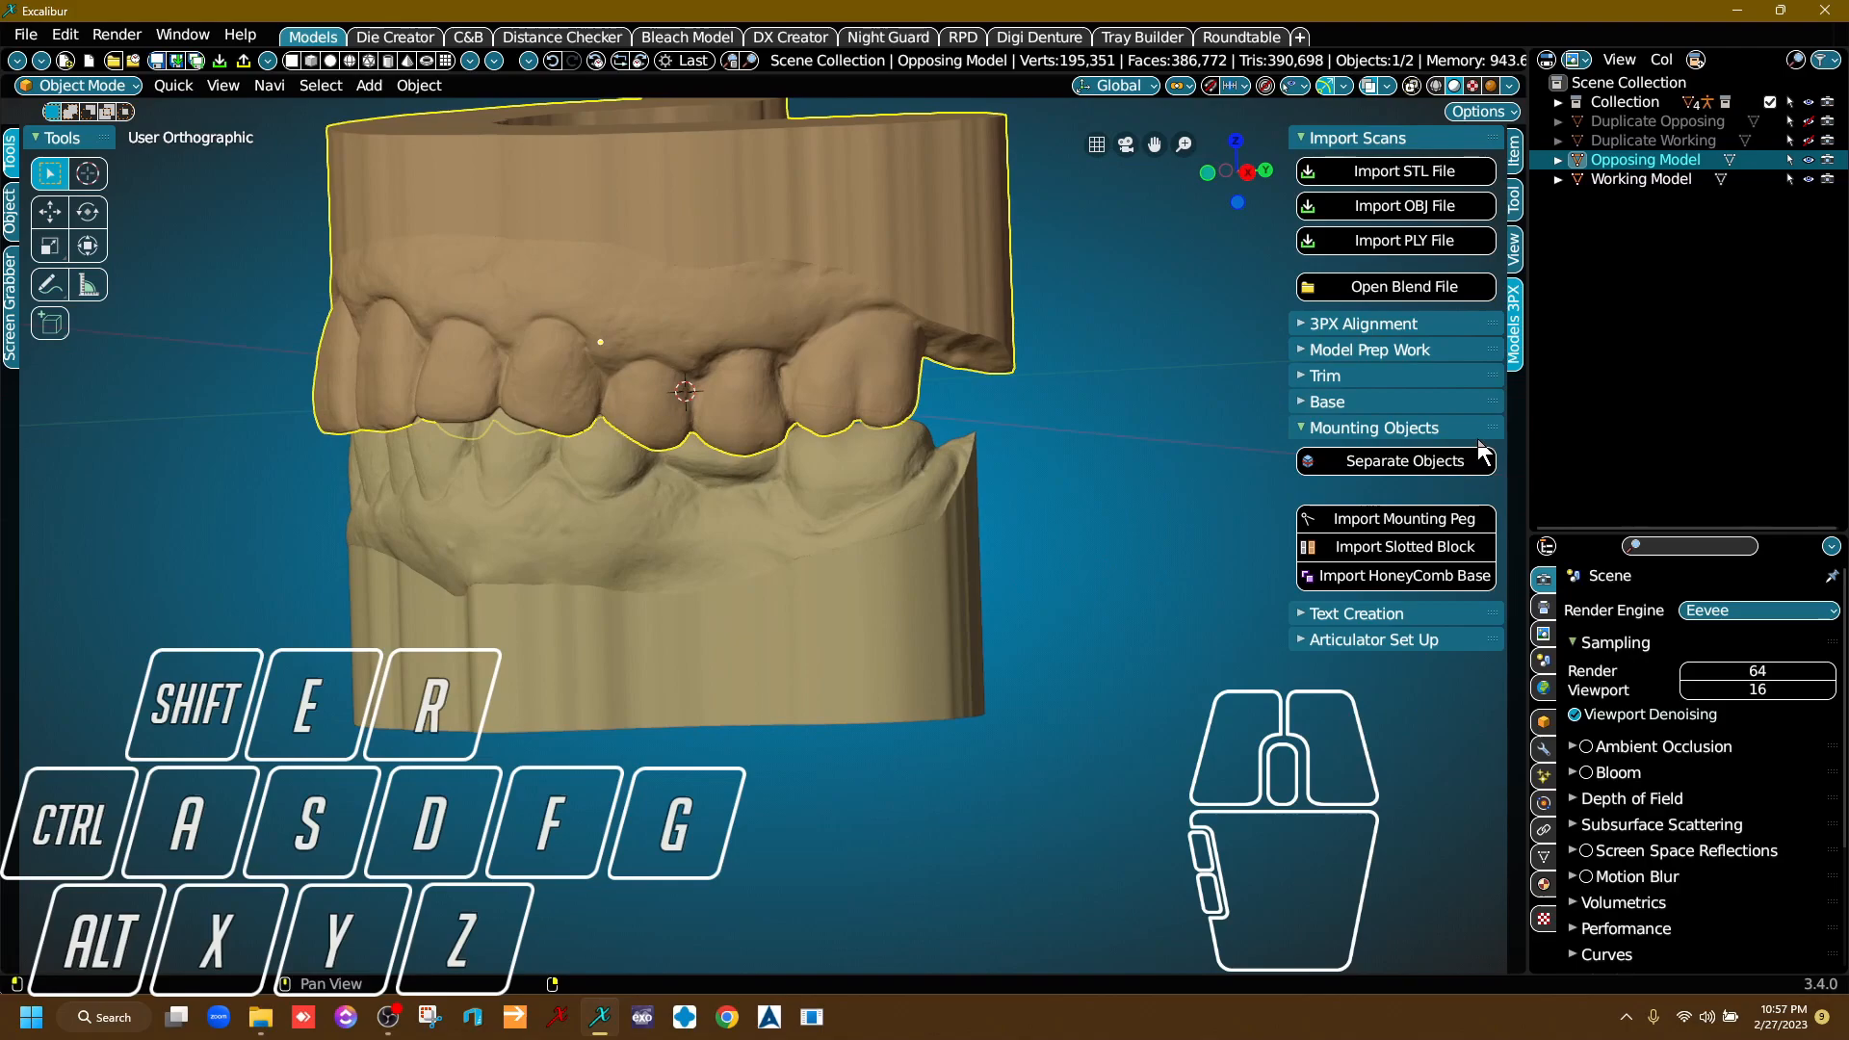
Open the text creation tools and examine the Opposing Model's flat base and outer walls for a text location.
{"action": "left_click", "coordinate": [1421, 429]}
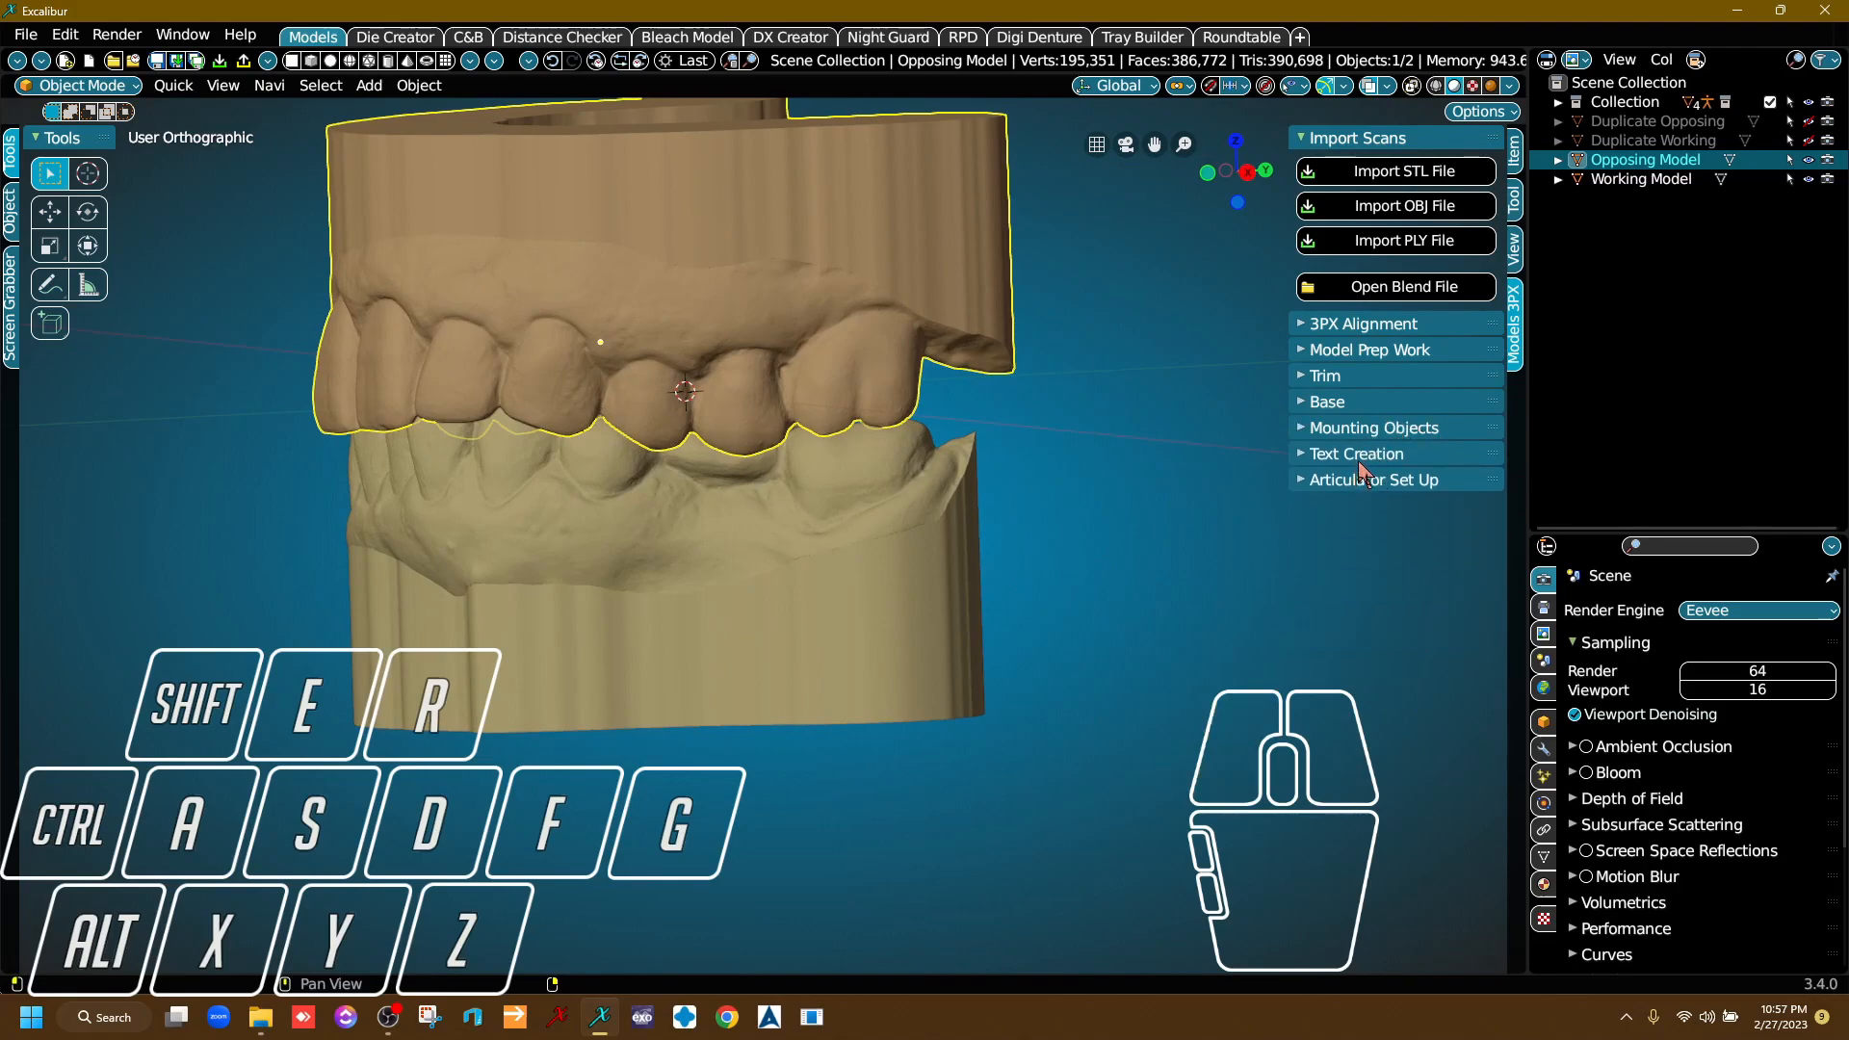
{"action": "left_click", "coordinate": [1362, 456]}
{"action": "middle_click_drag", "start_coordinate": [830, 608], "coordinate": [1040, 591]}
{"action": "right_click_drag", "start_coordinate": [1040, 591], "coordinate": [939, 540]}
{"action": "middle_click_drag", "start_coordinate": [939, 540], "coordinate": [867, 605]}
{"action": "right_click_drag", "start_coordinate": [867, 605], "coordinate": [937, 582]}
{"action": "scroll", "coordinate": [846, 511], "scroll_direction": "up", "scroll_amount": 3}
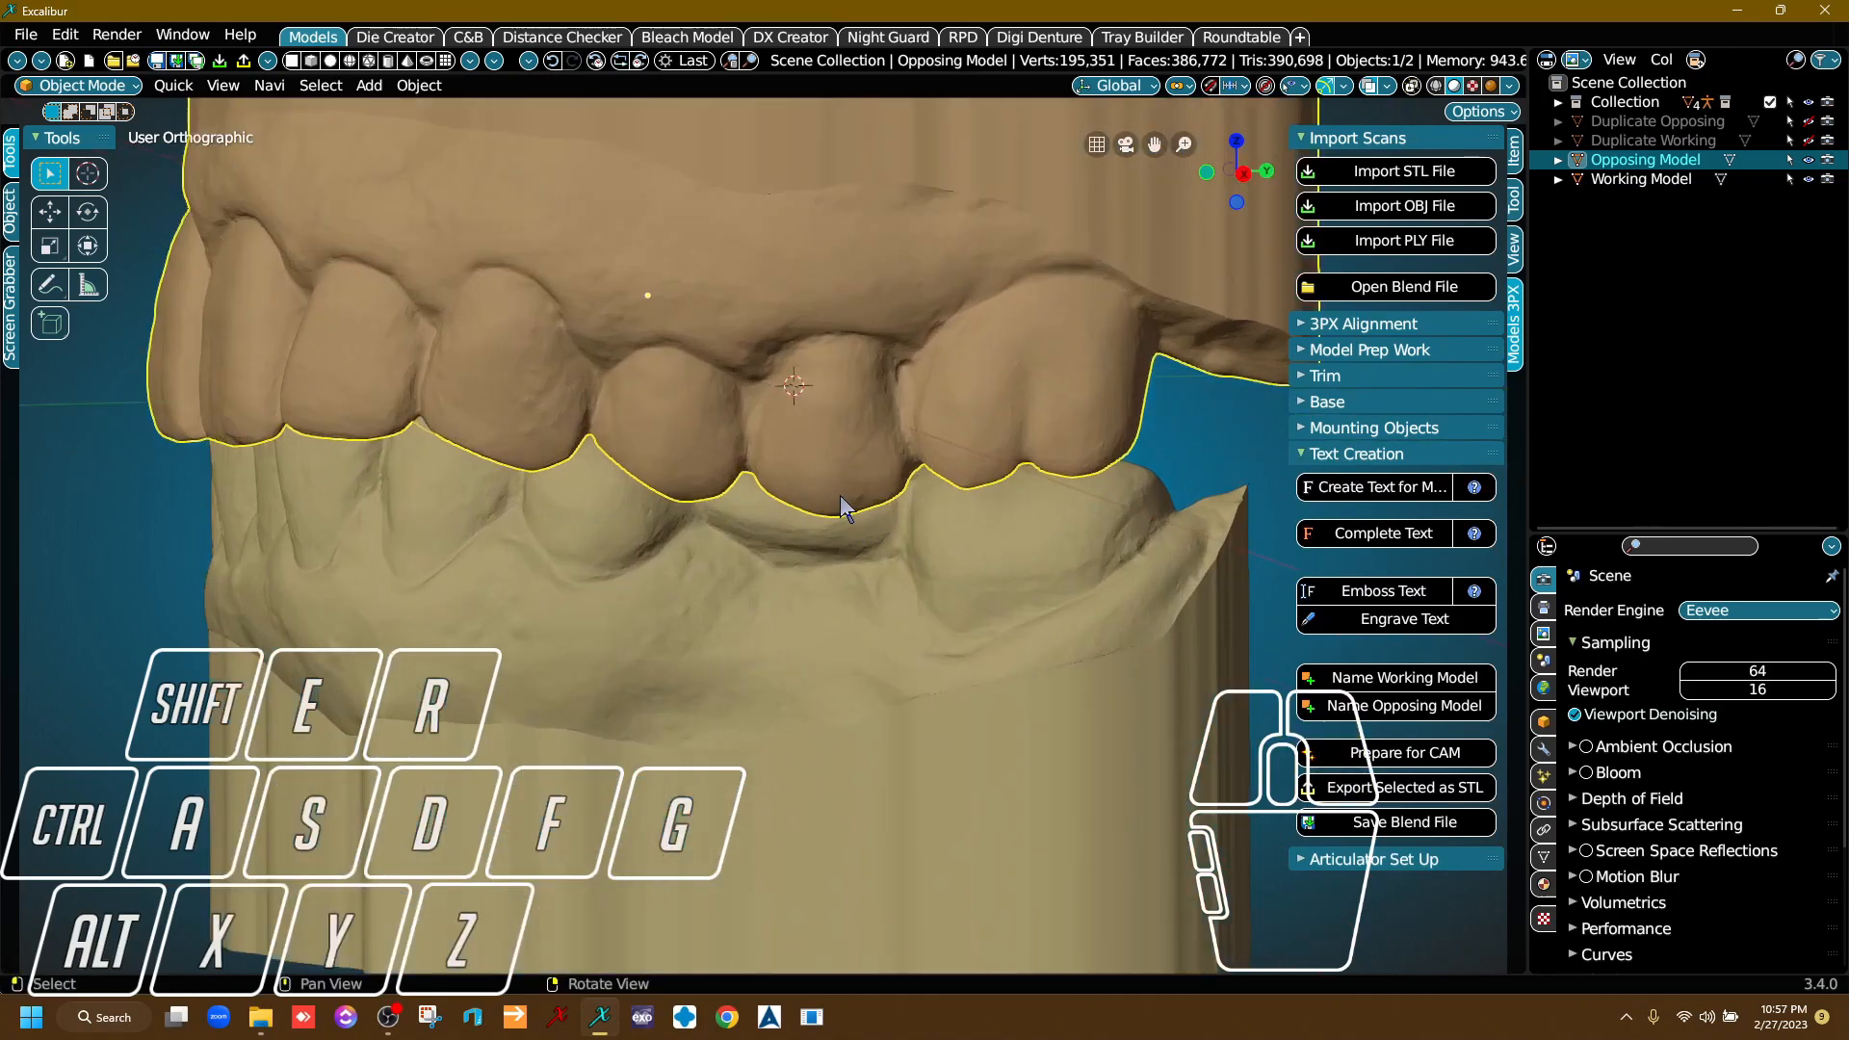
{"action": "scroll", "coordinate": [845, 510], "scroll_direction": "down", "scroll_amount": 5}
{"action": "right_click_drag", "start_coordinate": [842, 512], "coordinate": [780, 502]}
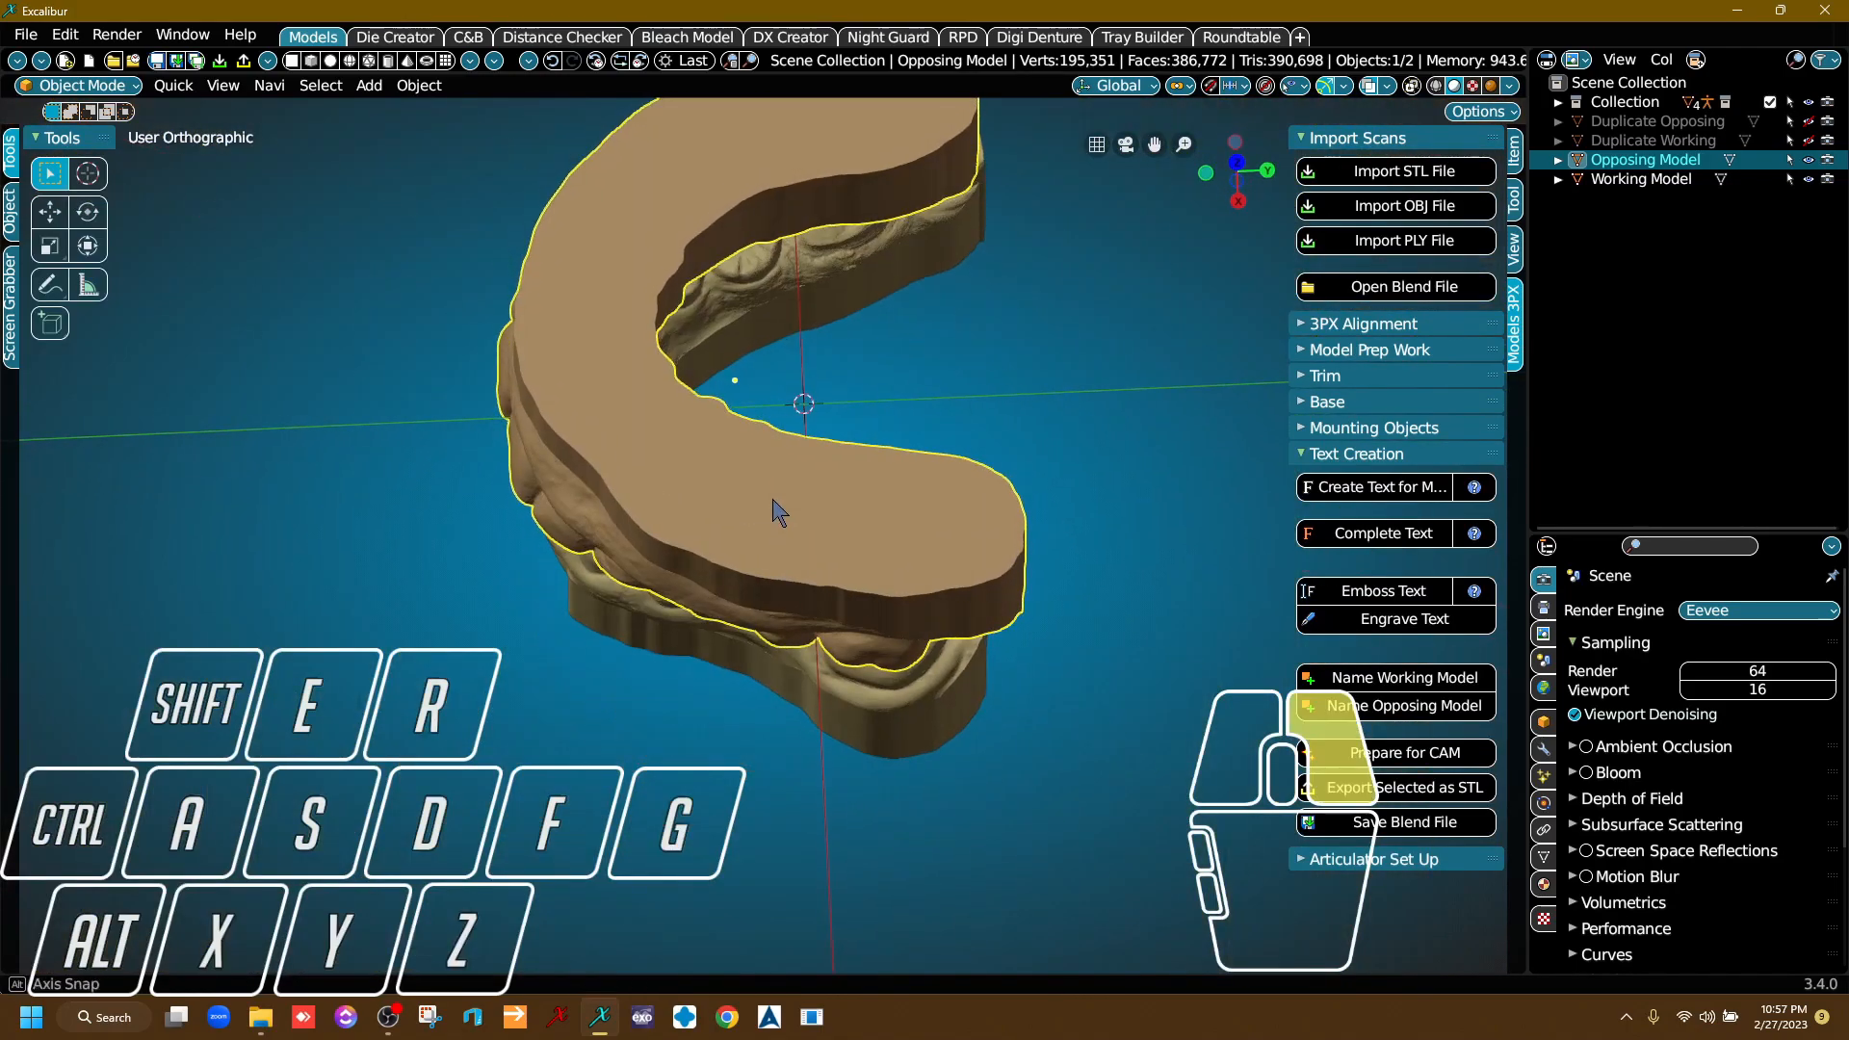
{"action": "scroll", "coordinate": [796, 366], "scroll_direction": "up", "scroll_amount": 5}
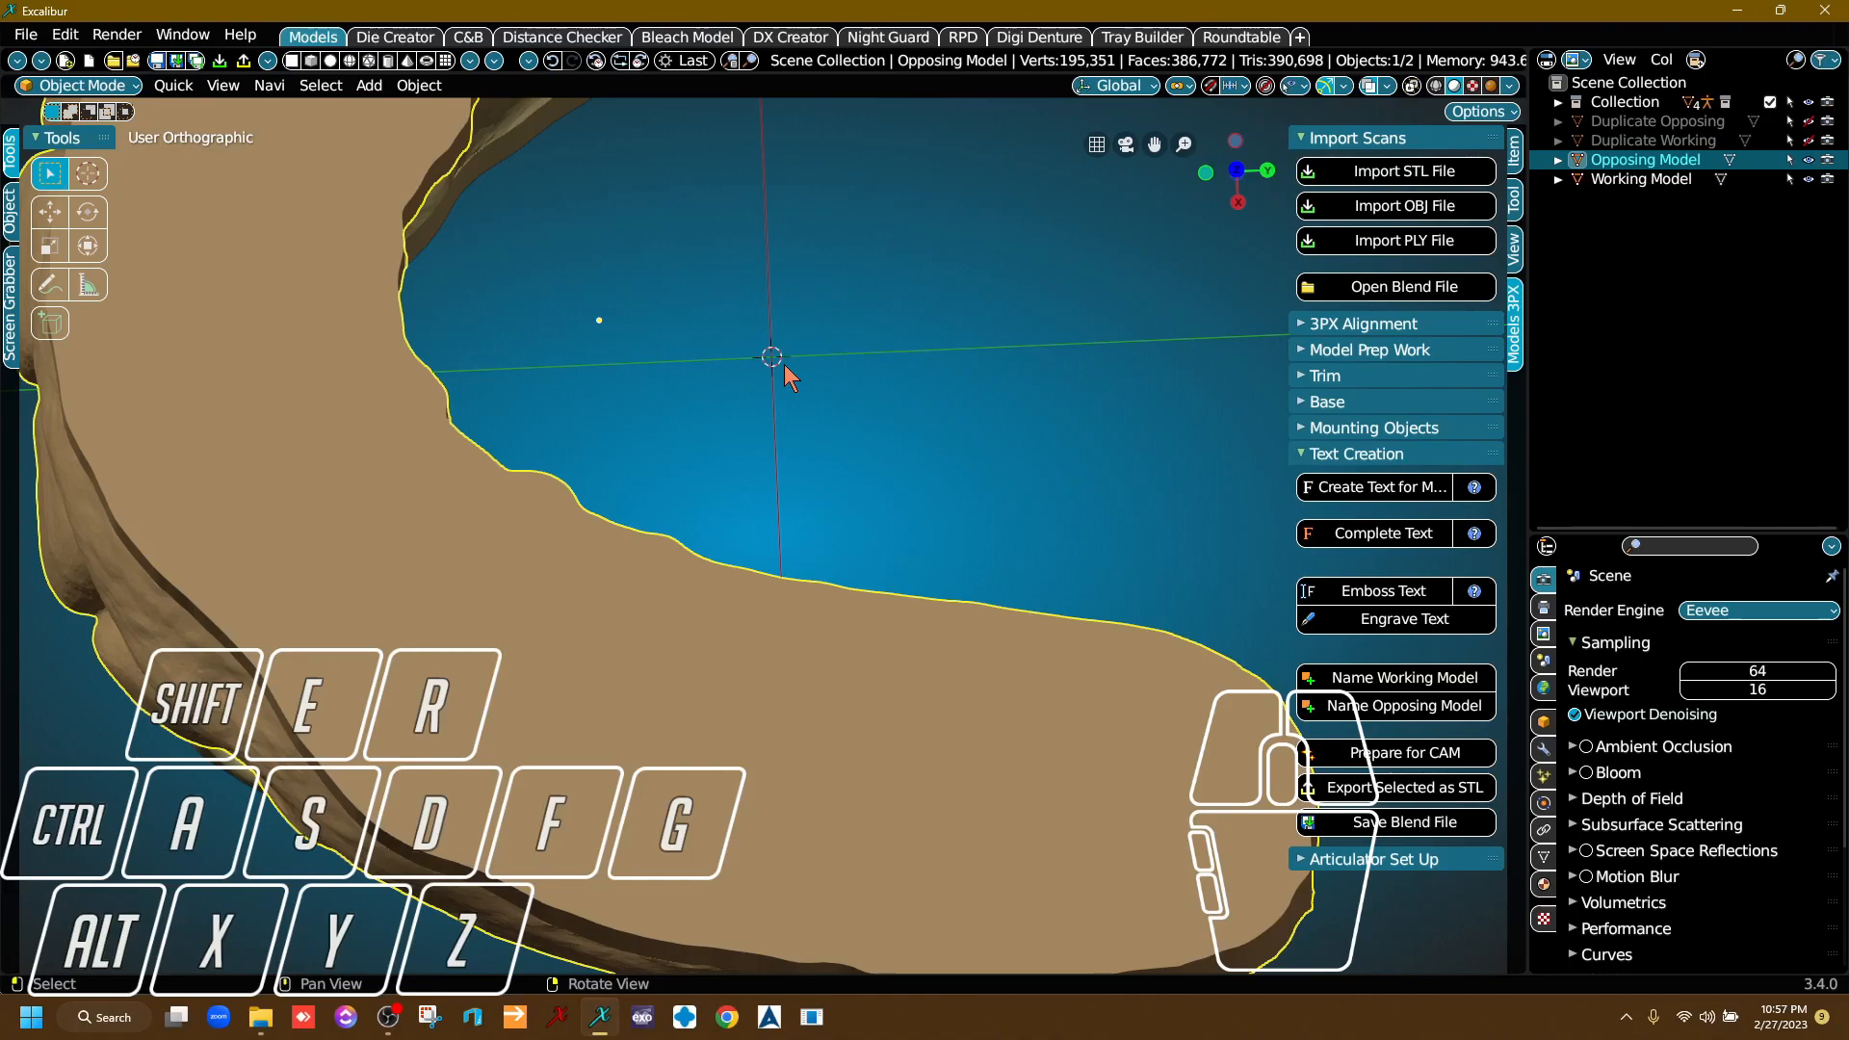
{"action": "middle_click_drag", "start_coordinate": [699, 383], "coordinate": [846, 435]}
{"action": "right_click_drag", "start_coordinate": [845, 435], "coordinate": [960, 534]}
{"action": "scroll", "coordinate": [724, 512], "scroll_direction": "down", "scroll_amount": 2}
{"action": "middle_click_drag", "start_coordinate": [648, 466], "coordinate": [805, 717]}
{"action": "right_click_drag", "start_coordinate": [804, 717], "coordinate": [867, 516]}
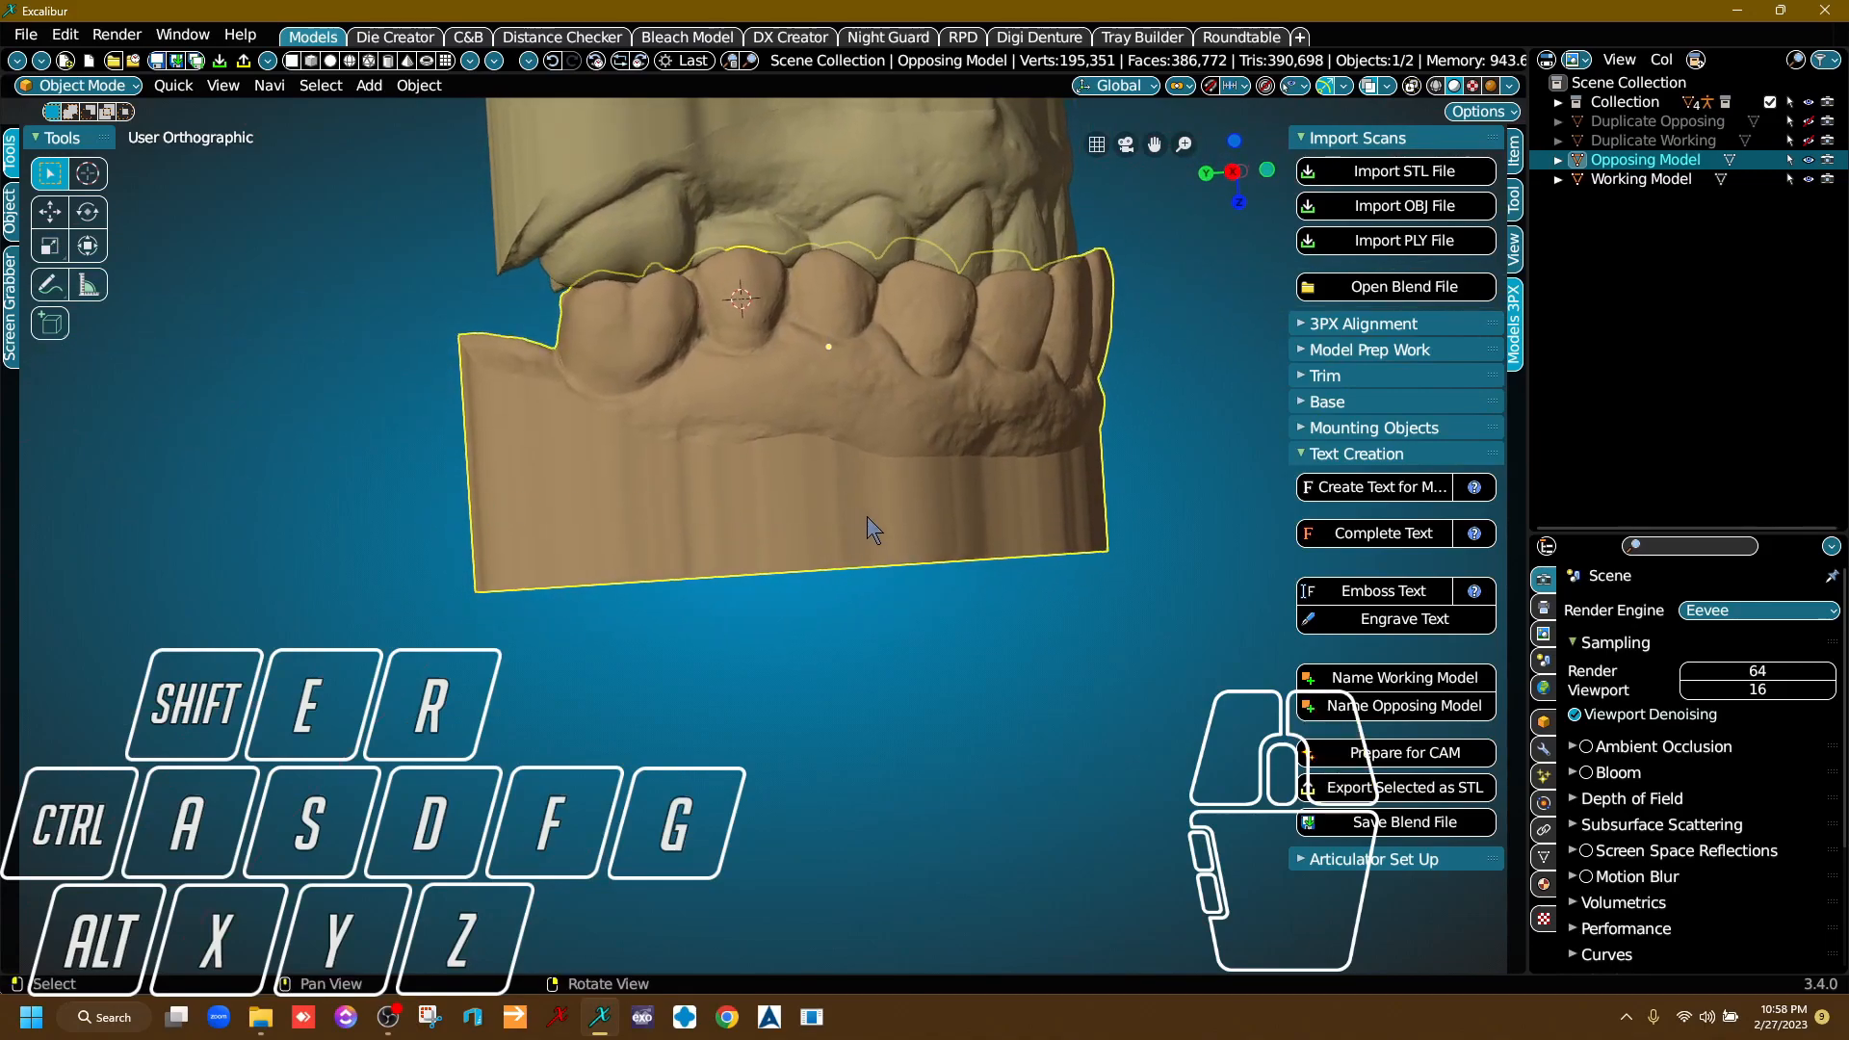
Place the 3D cursor on the outer wall of the Opposing Model's base, below the last molar.
{"action": "mouse_move", "coordinate": [846, 511]}
{"action": "right_mouse_down"}
{"action": "mouse_move", "coordinate": [879, 512]}
{"action": "mouse_move", "coordinate": [858, 524]}
{"action": "right_mouse_up"}
{"action": "right_click_drag", "start_coordinate": [662, 558], "coordinate": [674, 530]}
{"action": "right_click", "coordinate": [675, 530]}
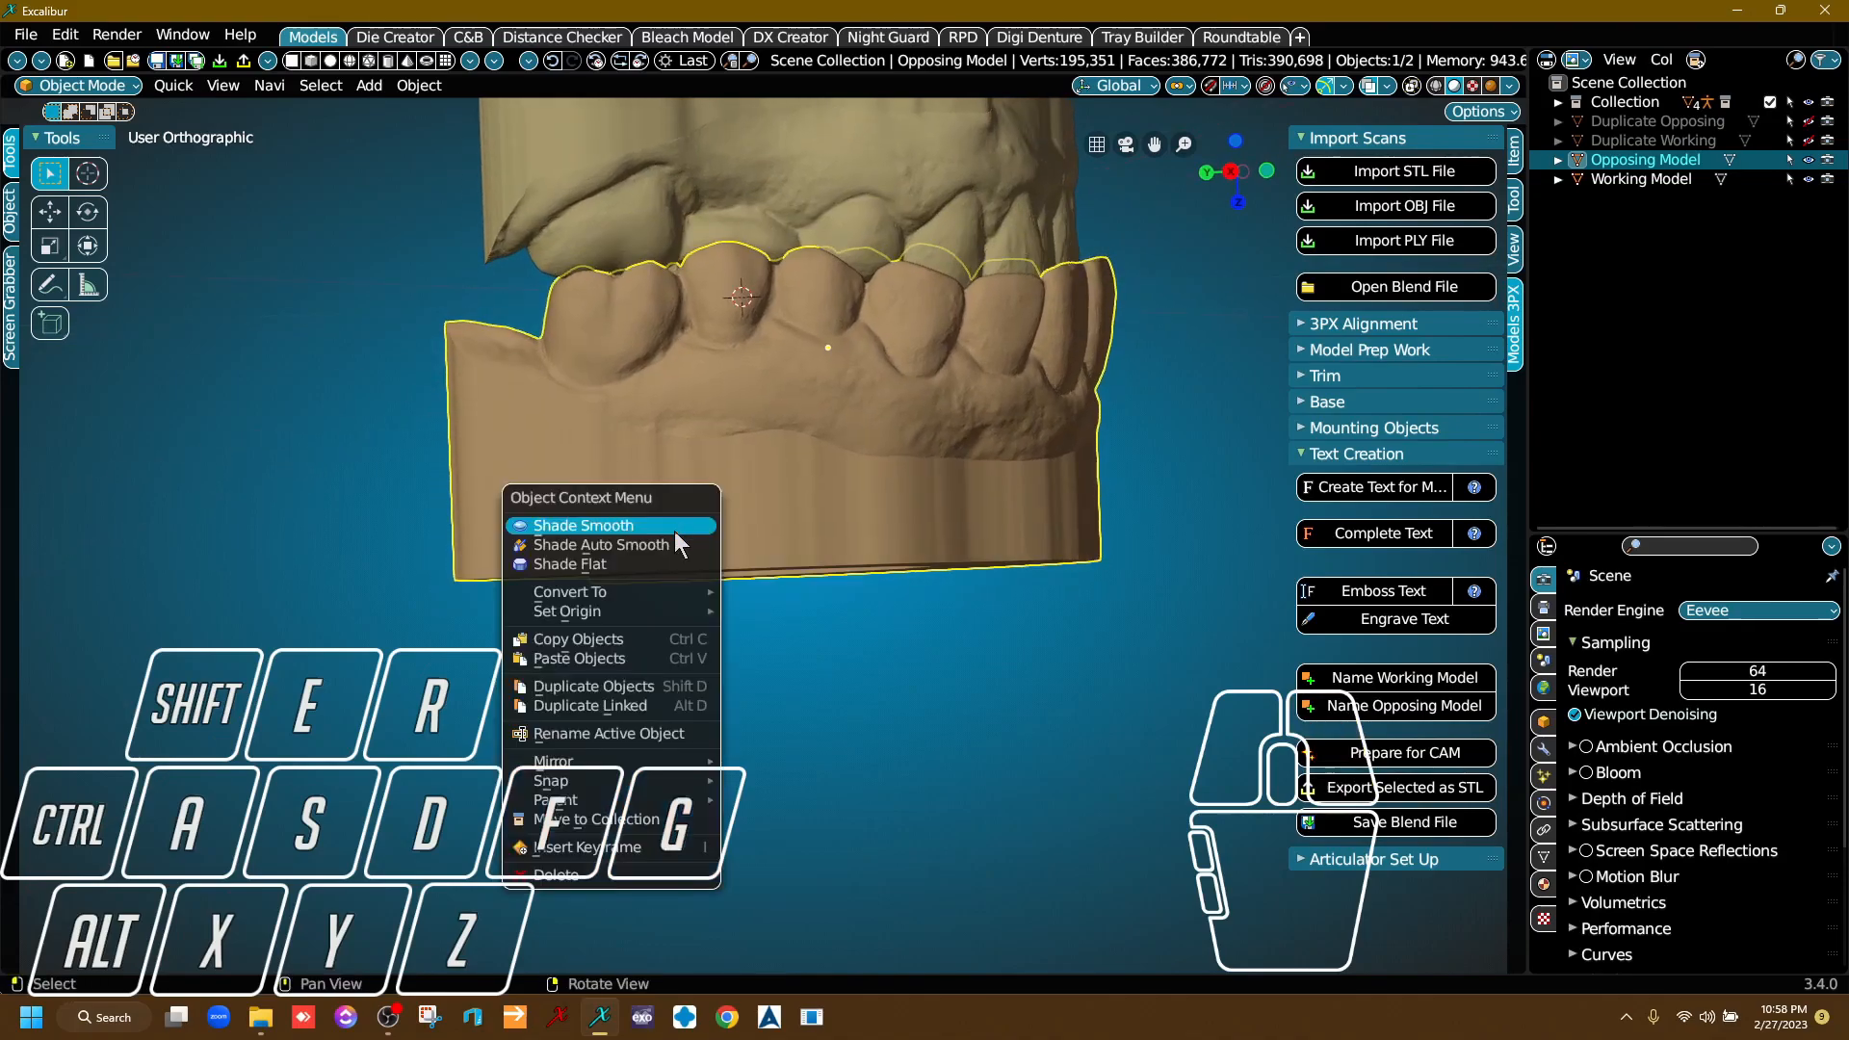
{"action": "right_click_drag", "start_coordinate": [917, 491], "coordinate": [915, 499]}
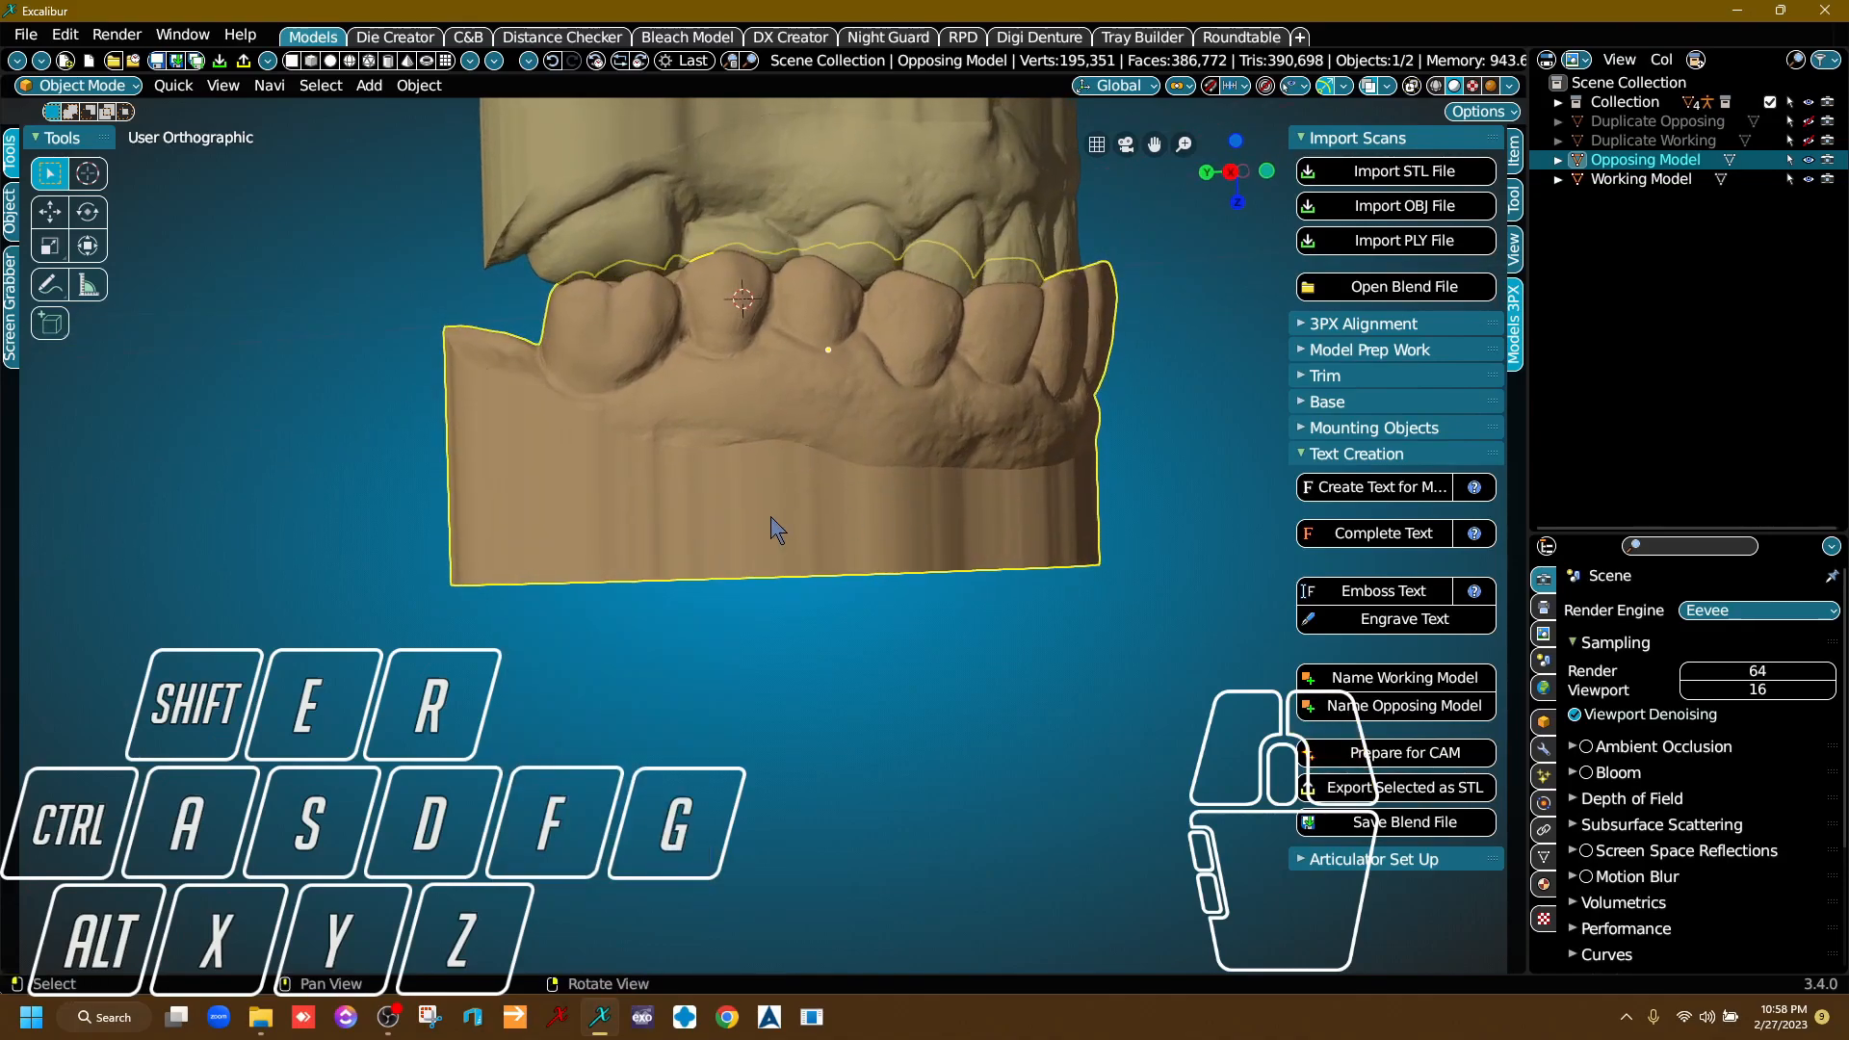
{"action": "right_click_drag", "start_coordinate": [706, 540], "coordinate": [651, 520]}
{"action": "right_click_drag", "start_coordinate": [496, 508], "coordinate": [479, 503]}
{"action": "right_click_drag", "start_coordinate": [663, 528], "coordinate": [673, 525]}
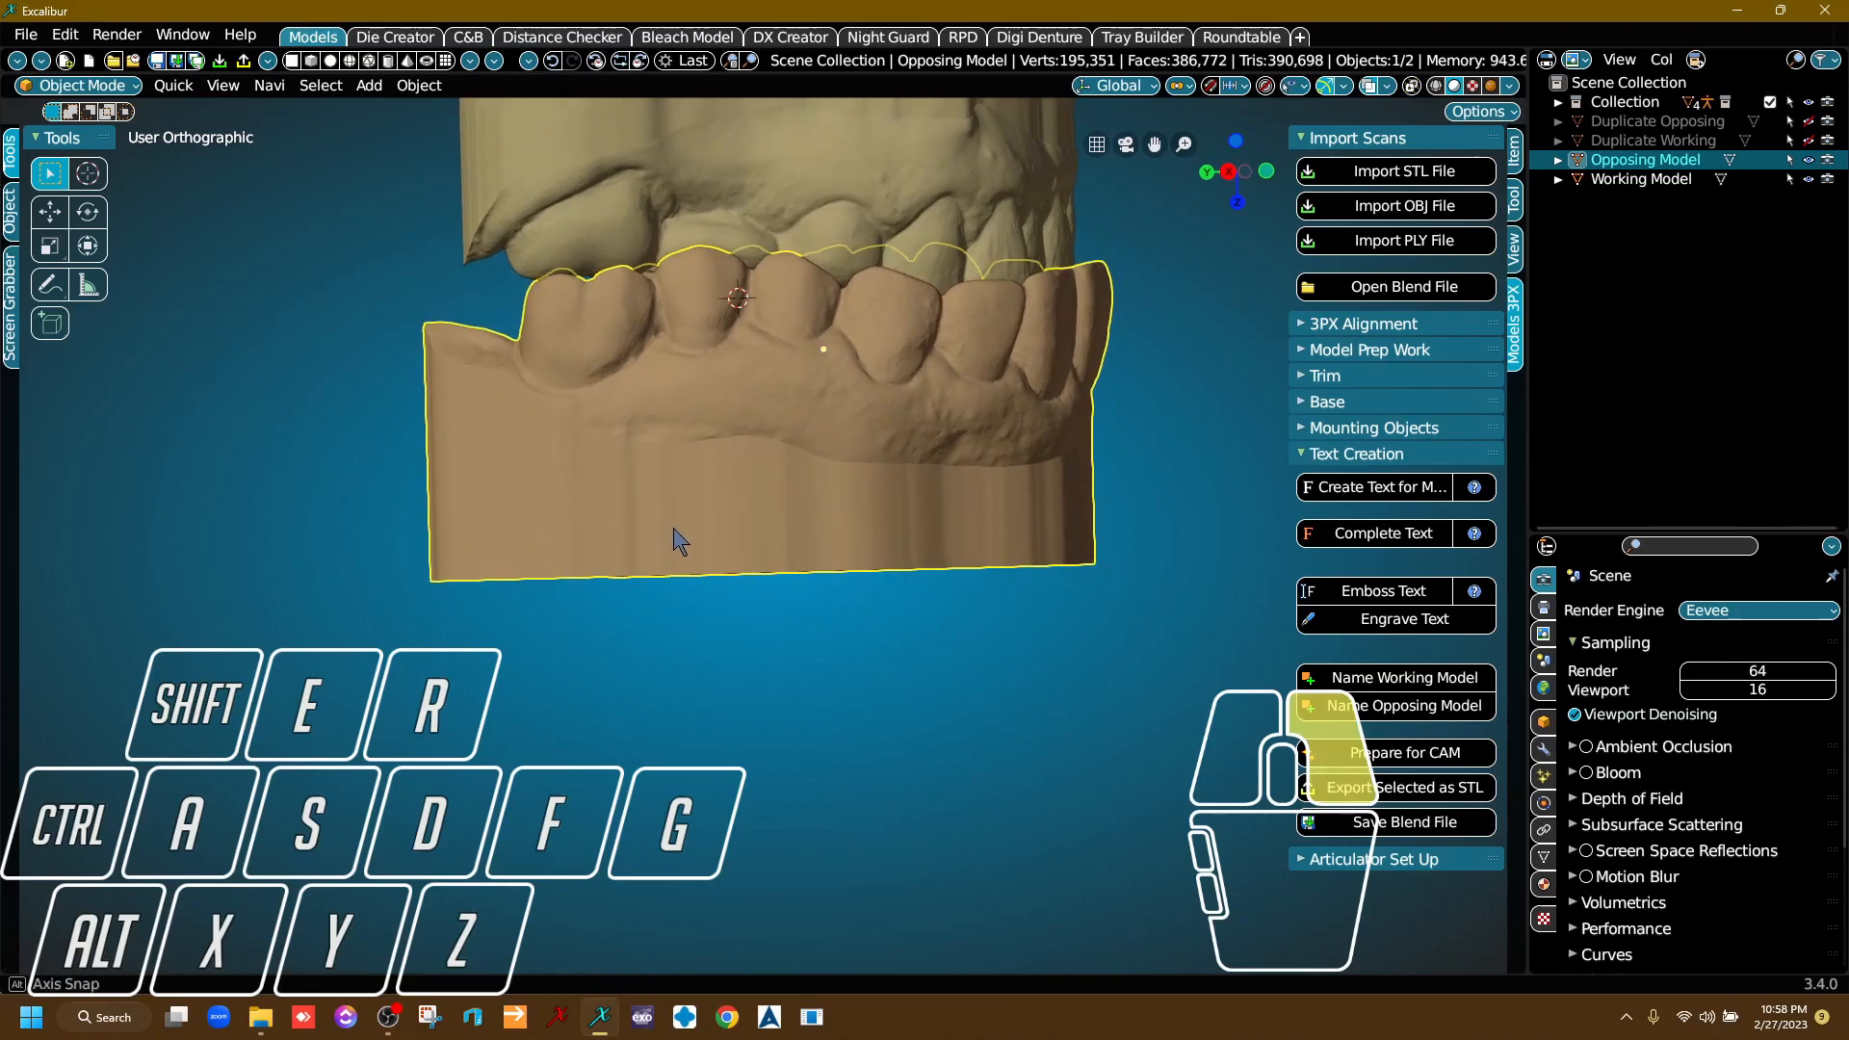
{"action": "right_click", "coordinate": [673, 528]}
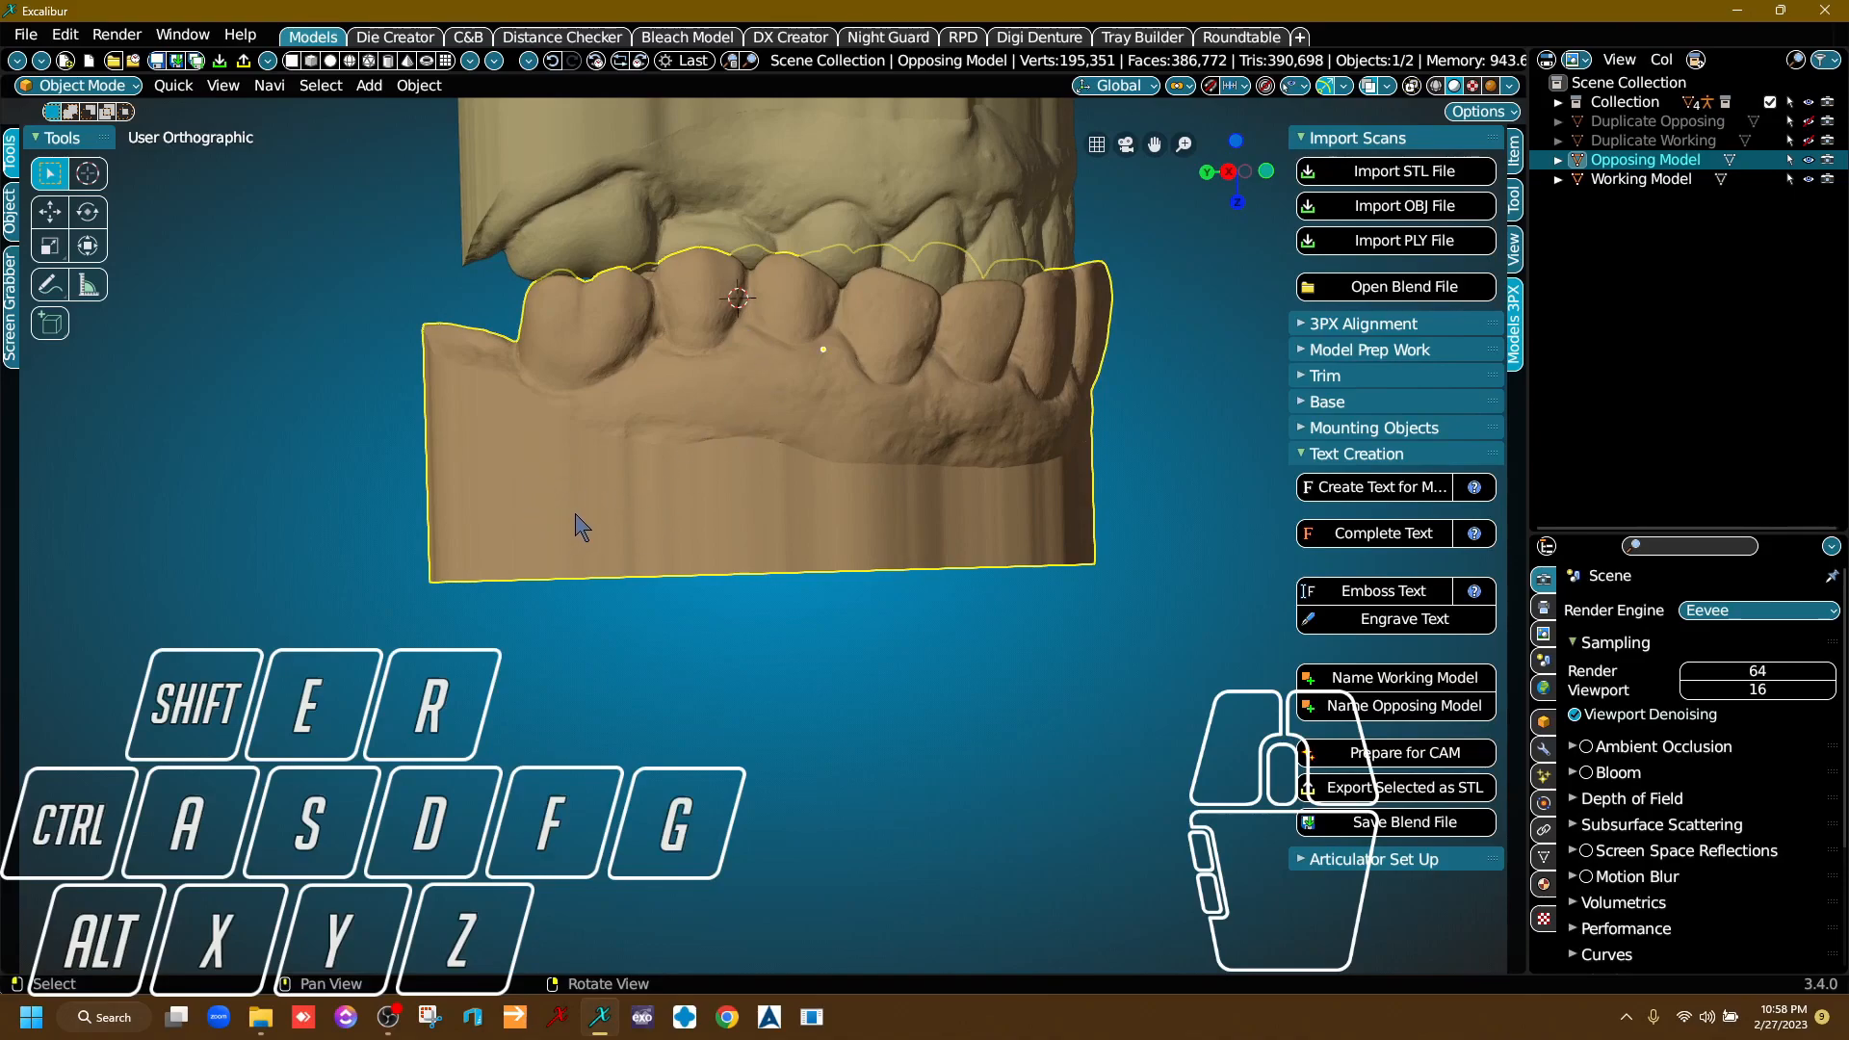
{"action": "key", "text": "alt"}
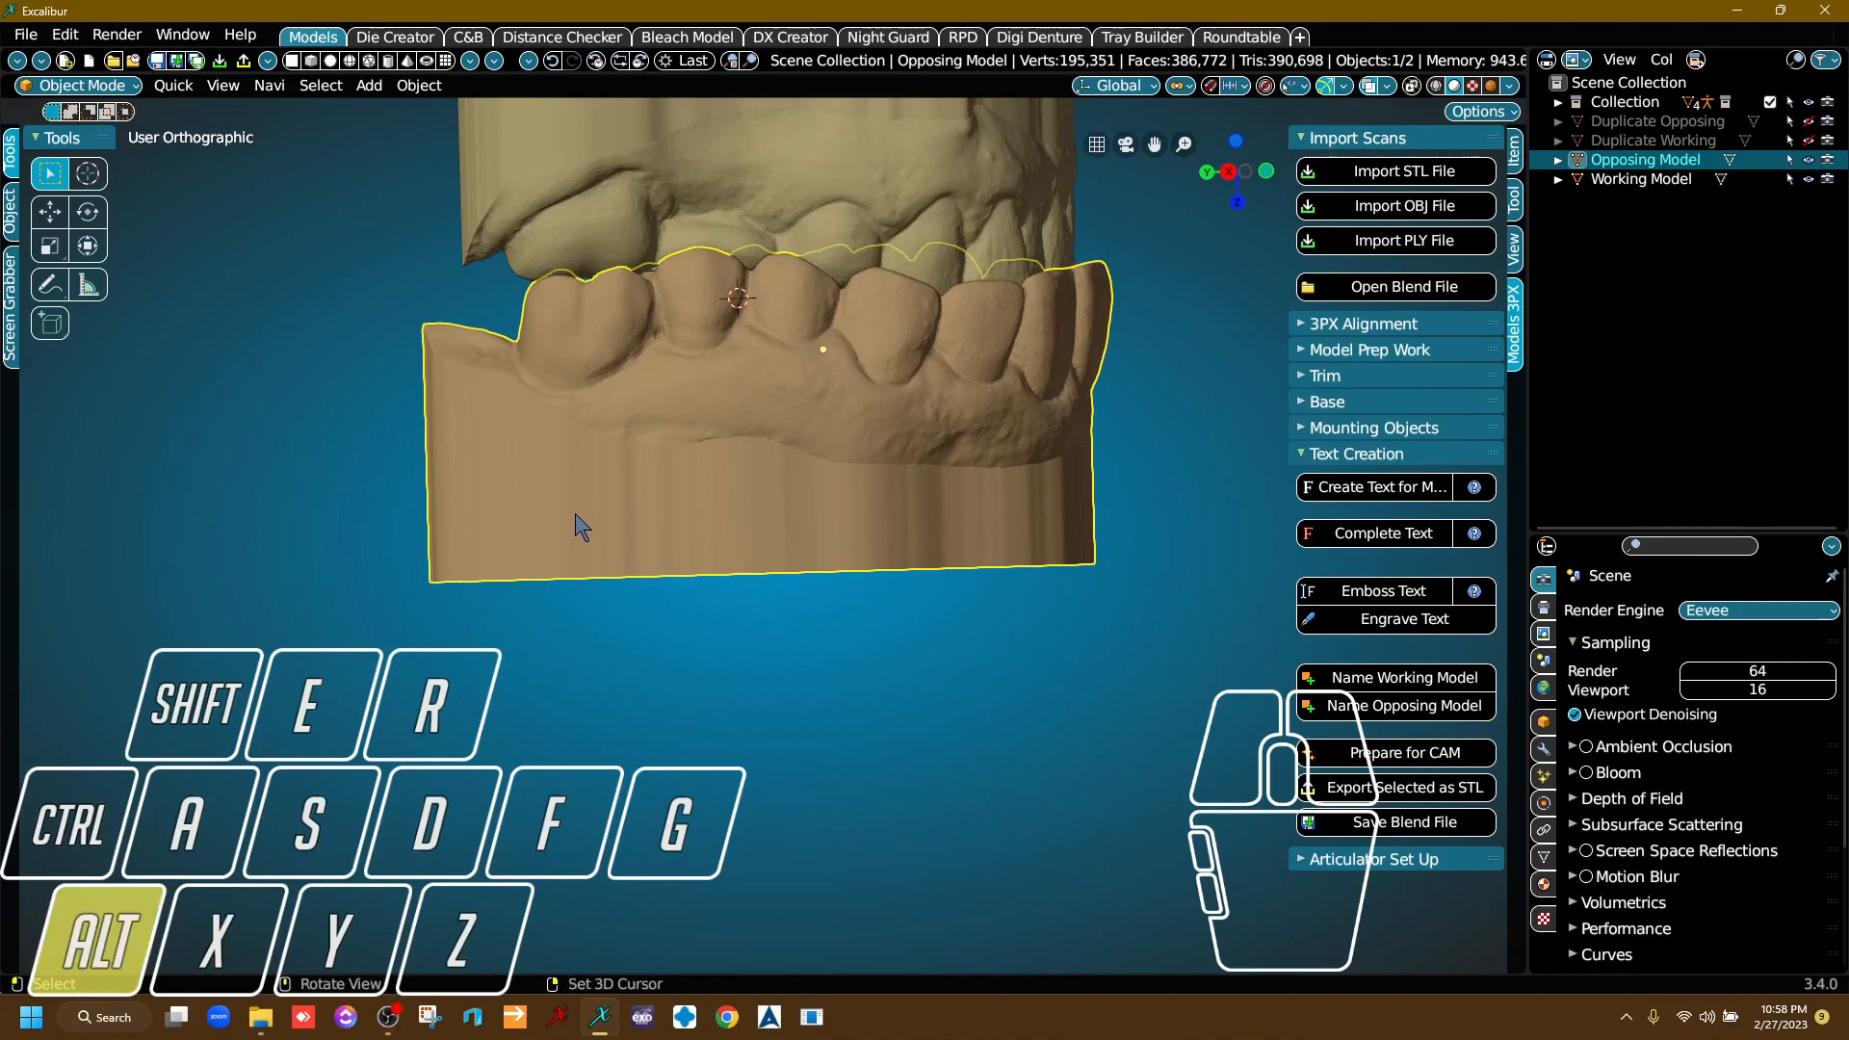
{"action": "key", "text": "alt"}
{"action": "right_click", "coordinate": [568, 511], "text": "alt"}
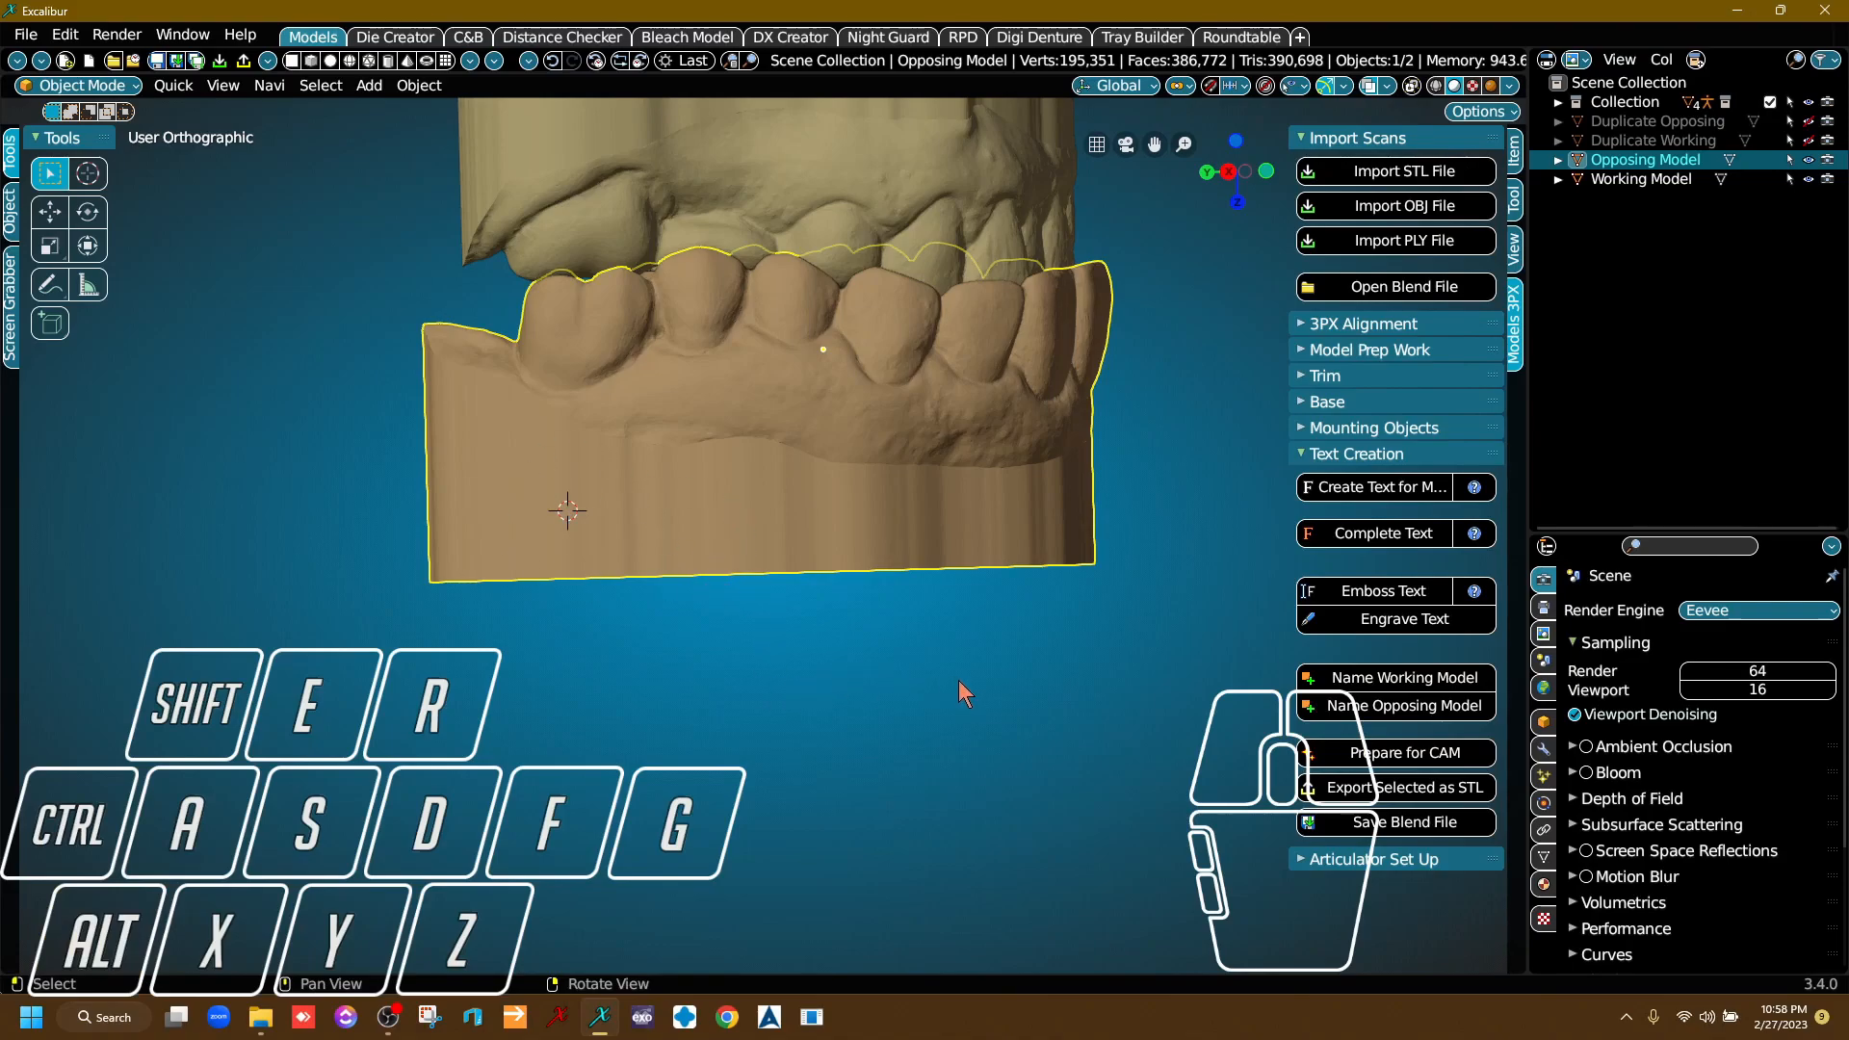
Create model text reading "Test Model" at the 3D cursor on the Opposing Model's base and complete it.
{"action": "left_click", "coordinate": [1402, 486]}
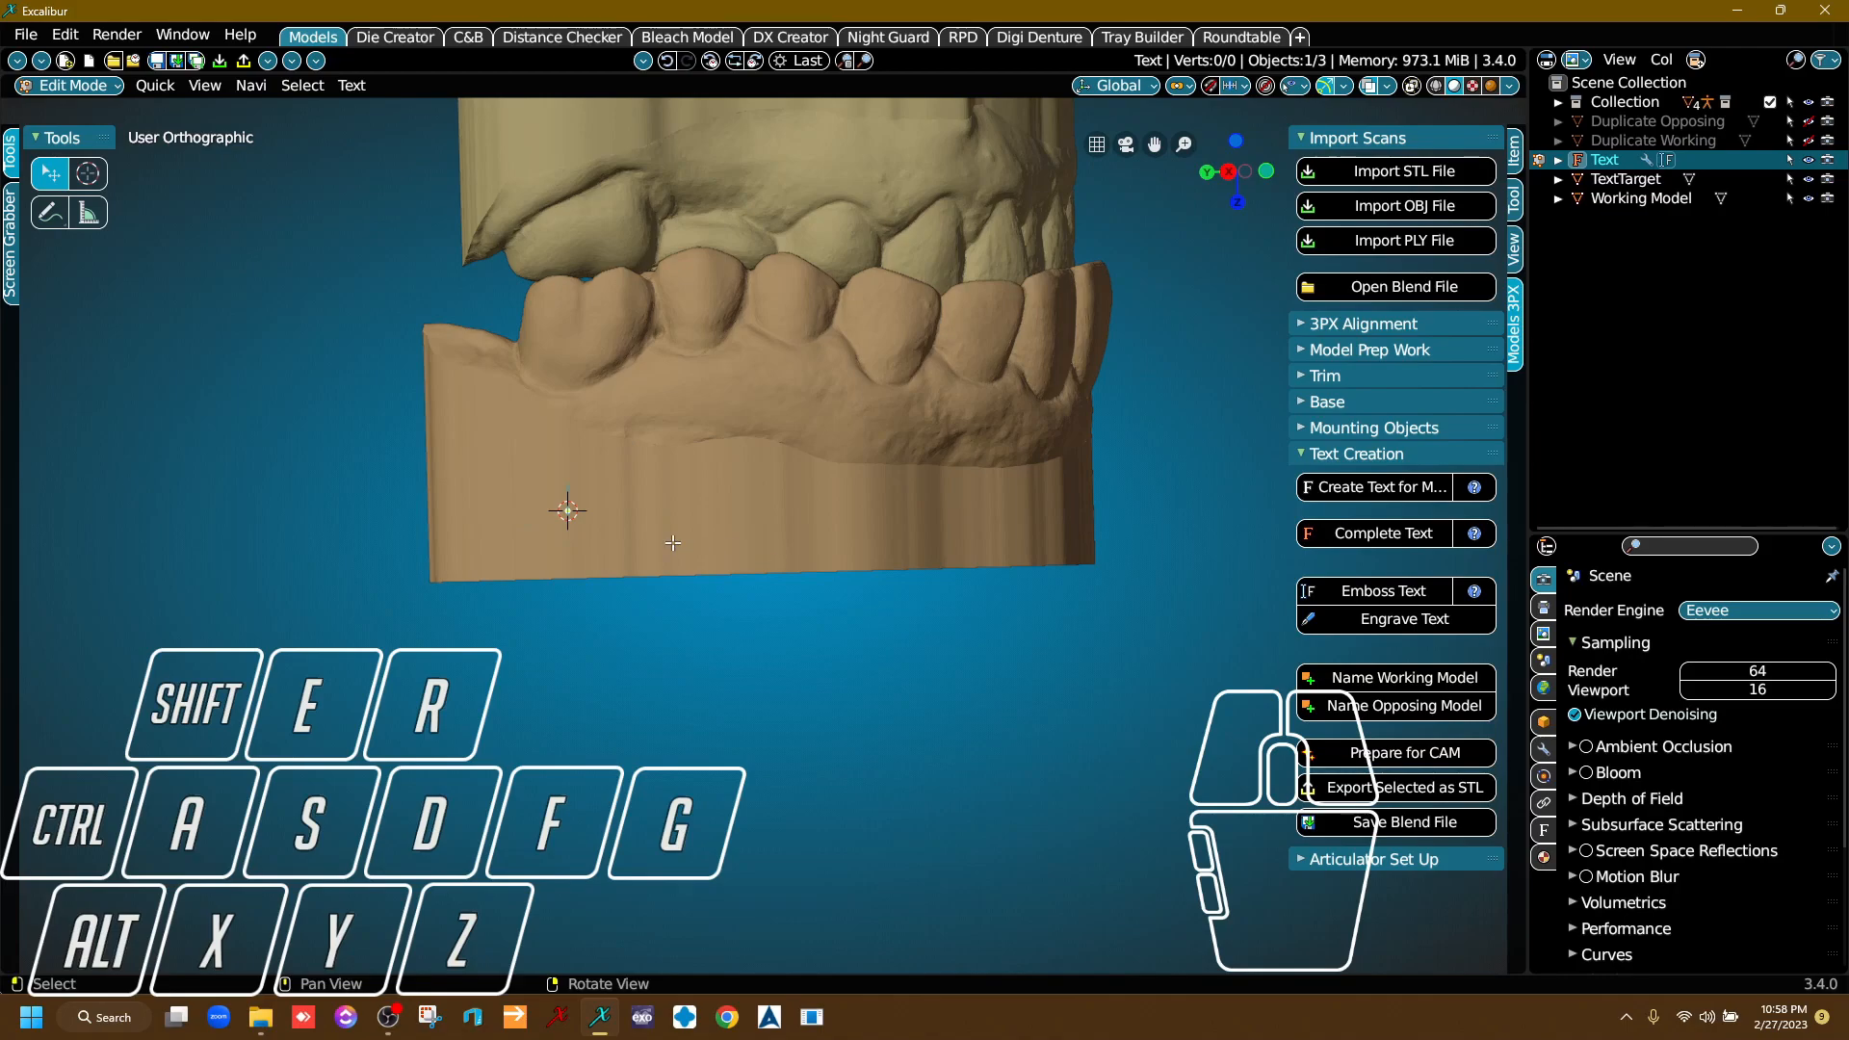
{"action": "right_click_drag", "start_coordinate": [747, 551], "coordinate": [785, 555]}
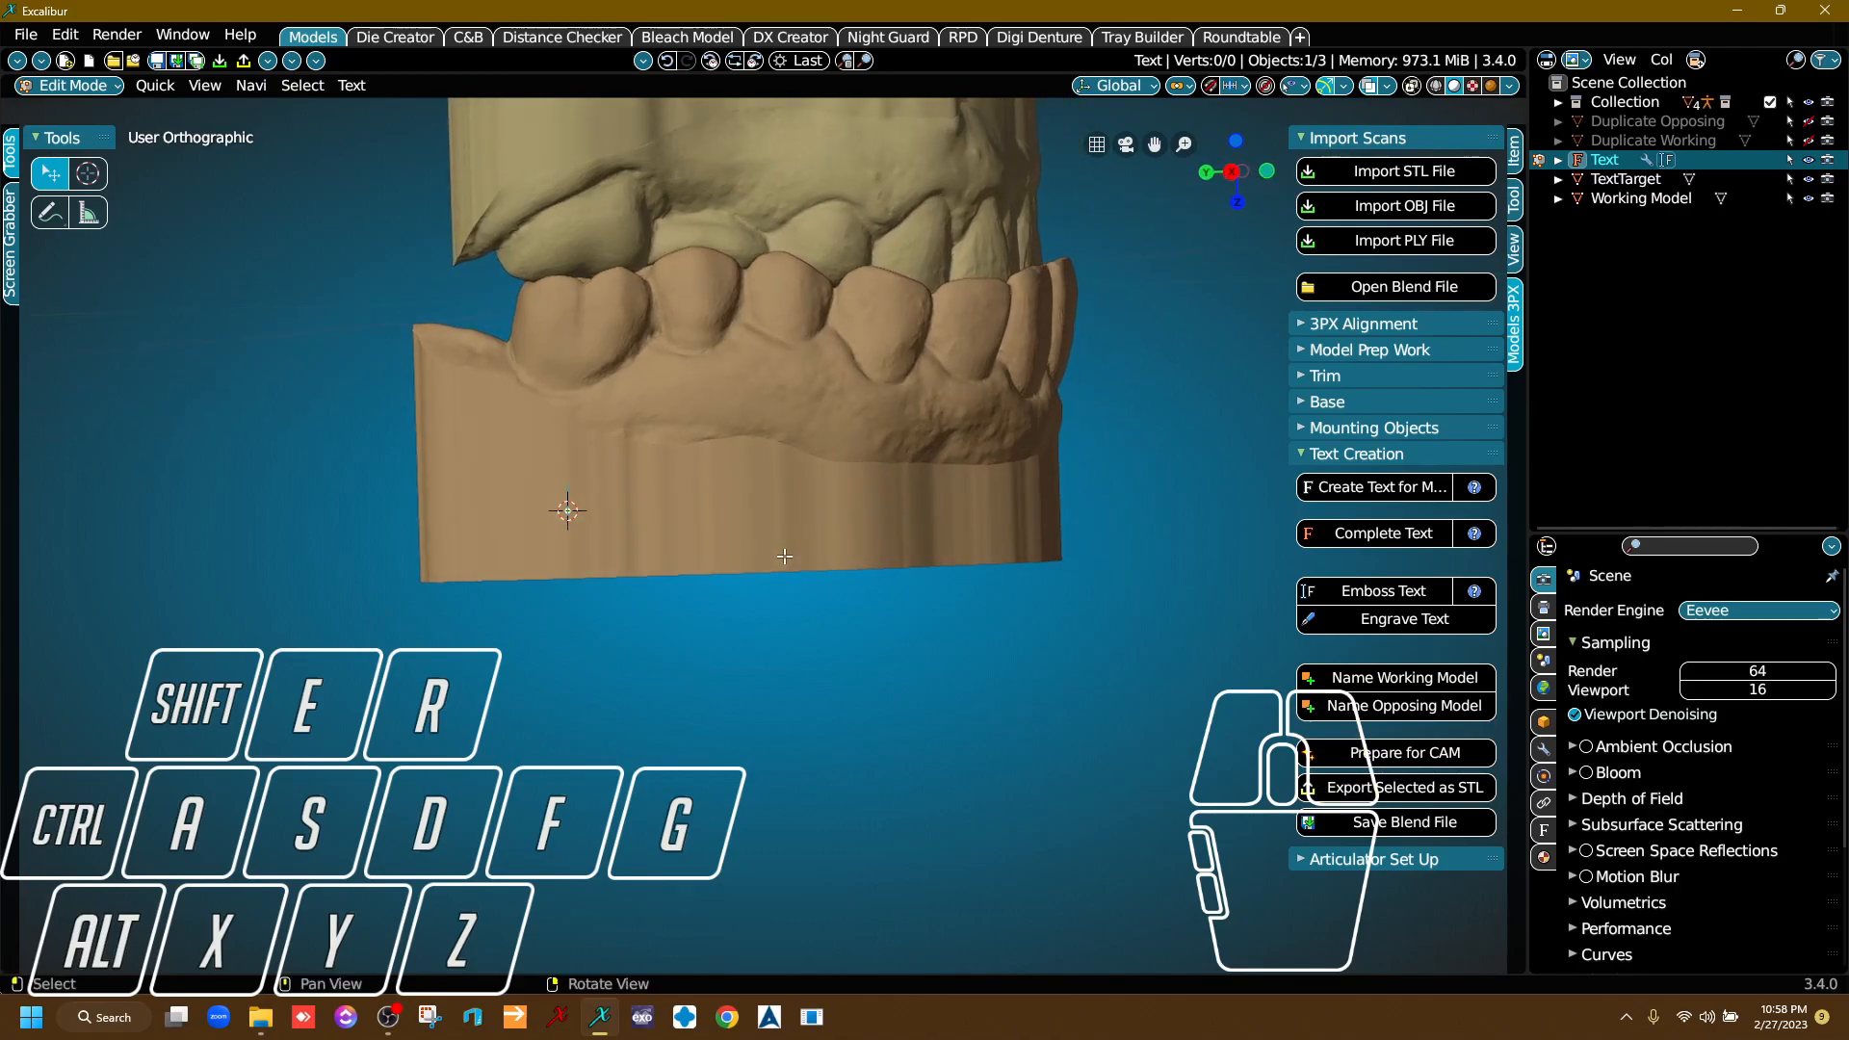
{"action": "type", "text": "Test Model"}
{"action": "scroll", "coordinate": [624, 492], "scroll_direction": "up", "scroll_amount": 4}
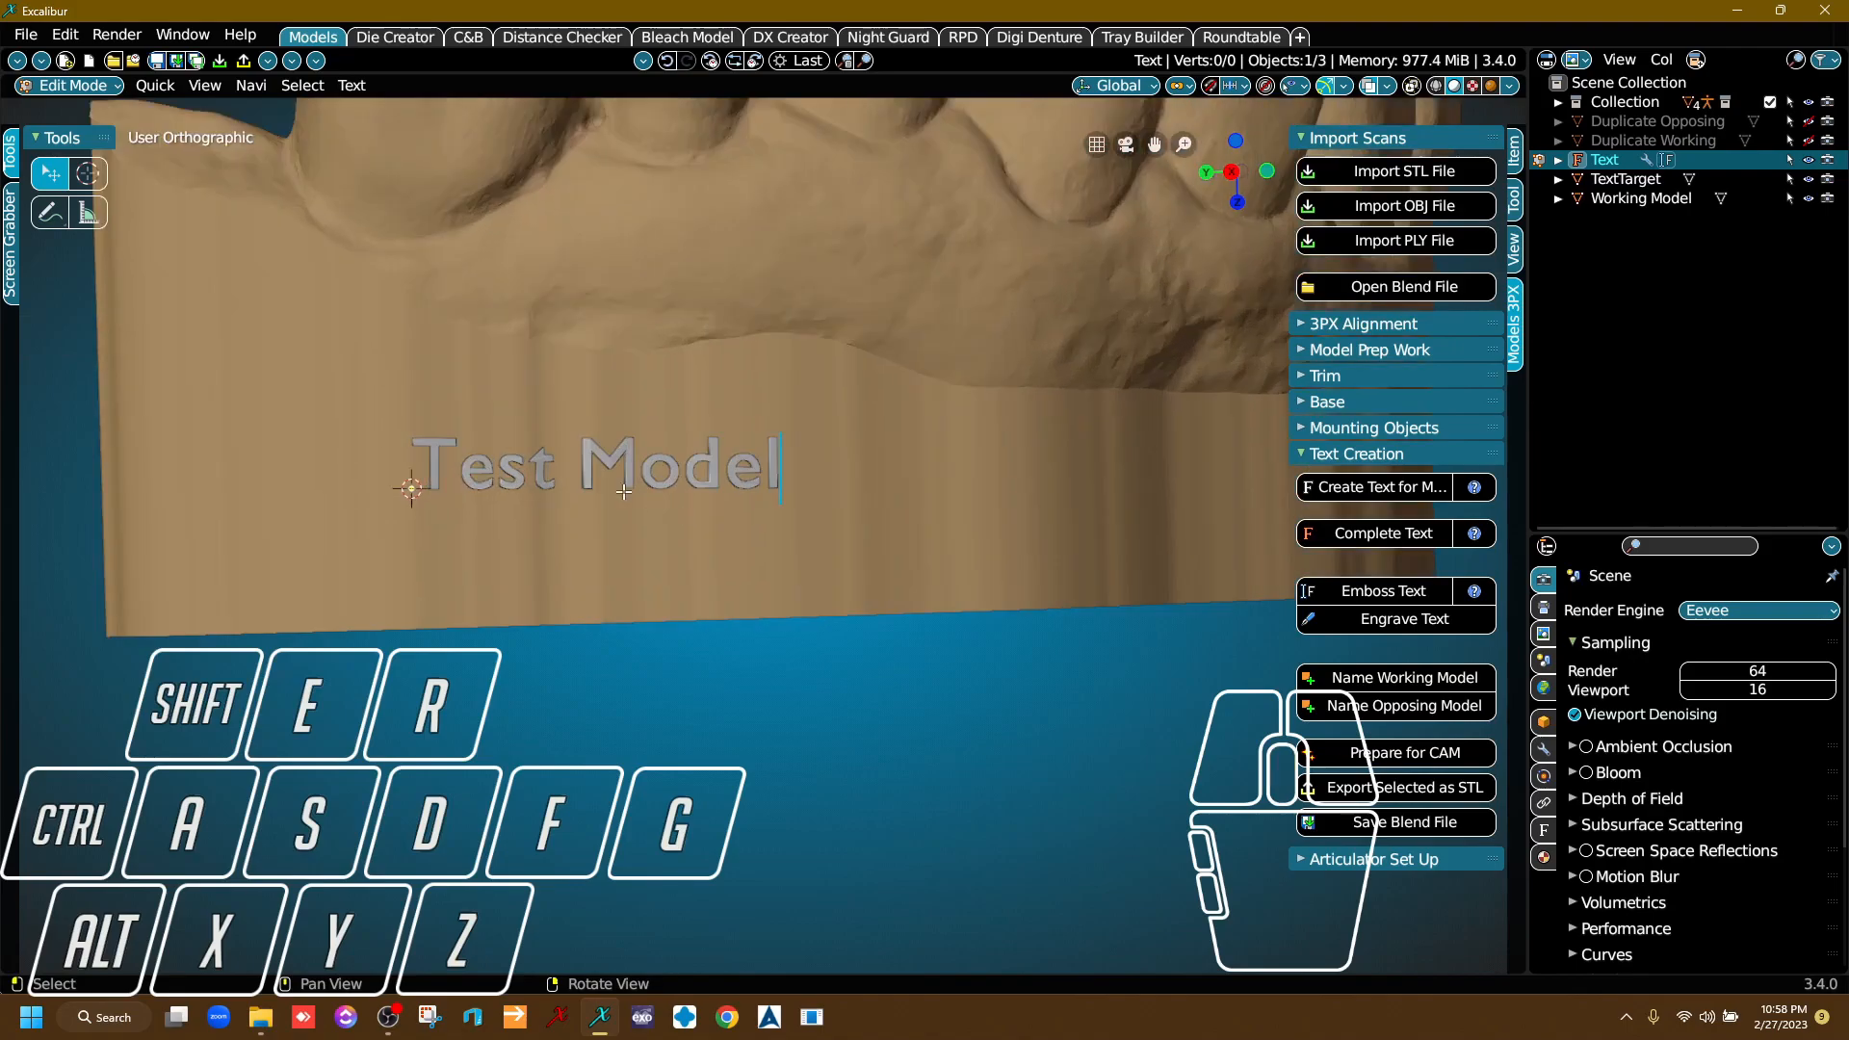
{"action": "scroll", "coordinate": [624, 493], "scroll_direction": "up", "scroll_amount": 1}
{"action": "scroll", "coordinate": [734, 500], "scroll_direction": "down", "scroll_amount": 2}
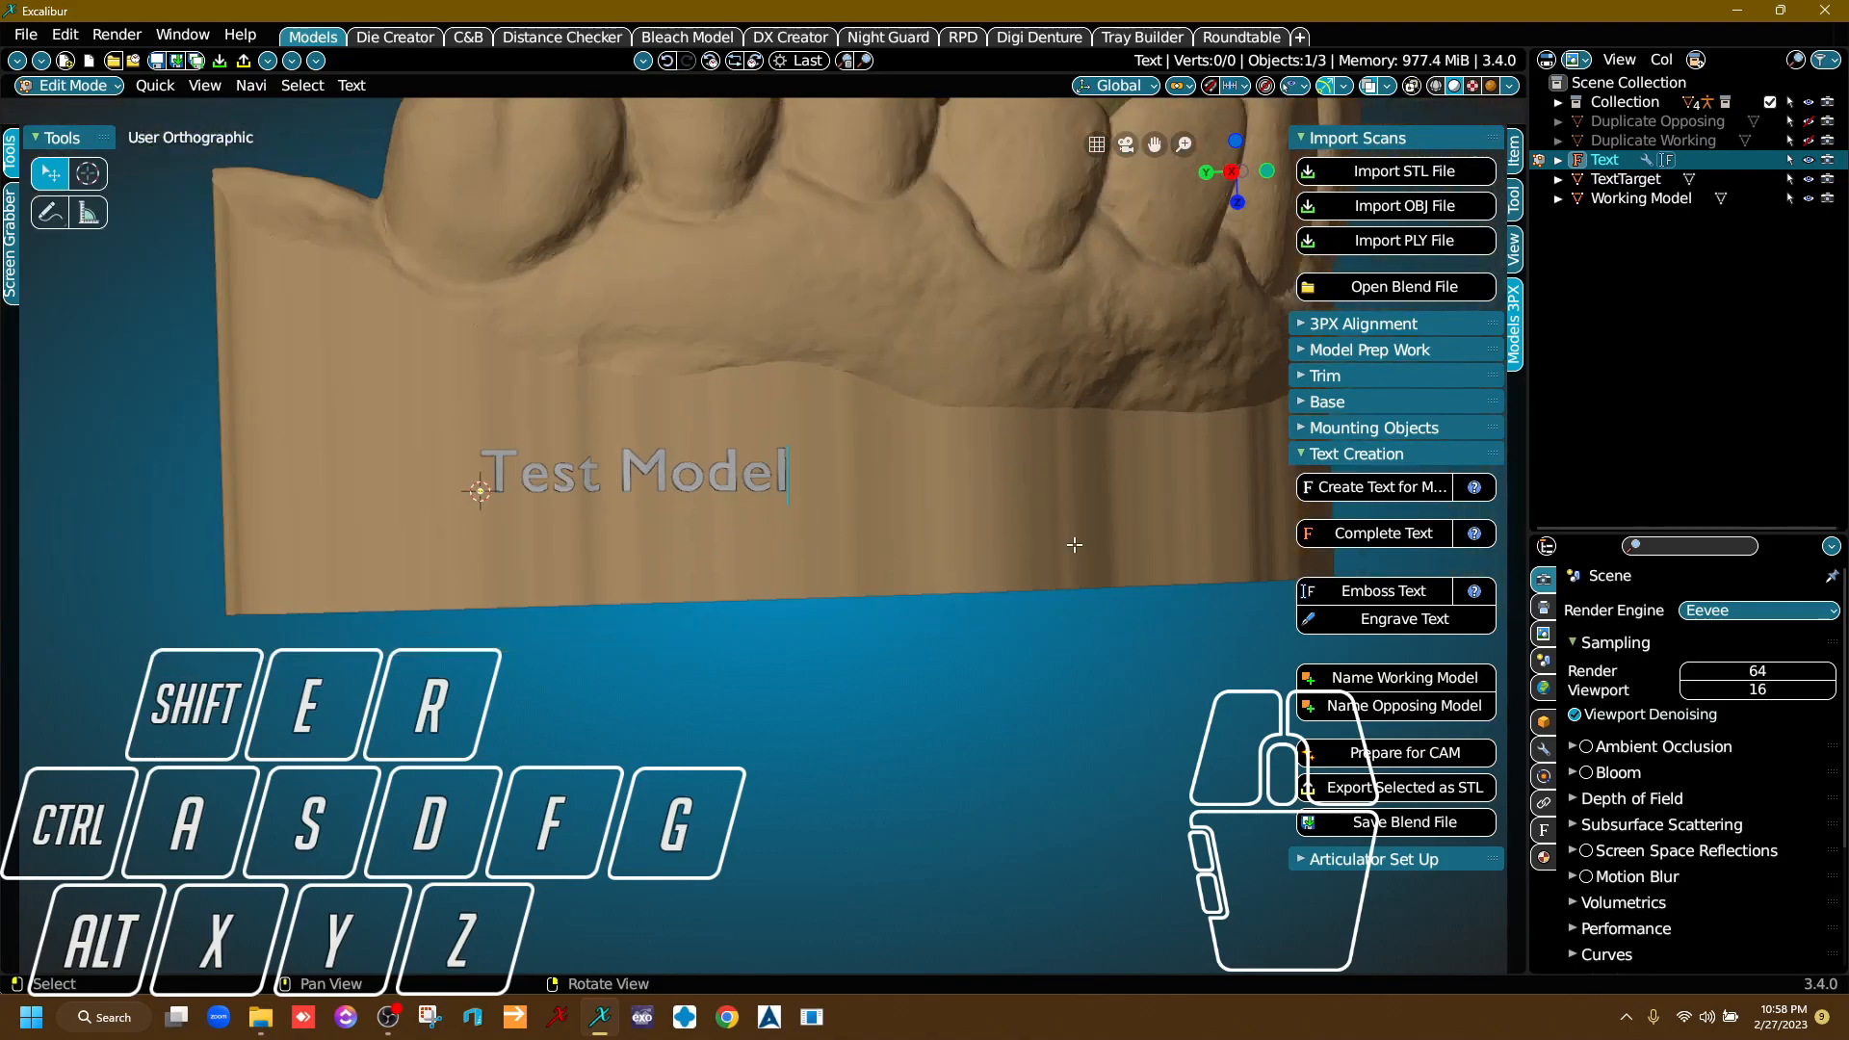
{"action": "left_click", "coordinate": [1371, 530]}
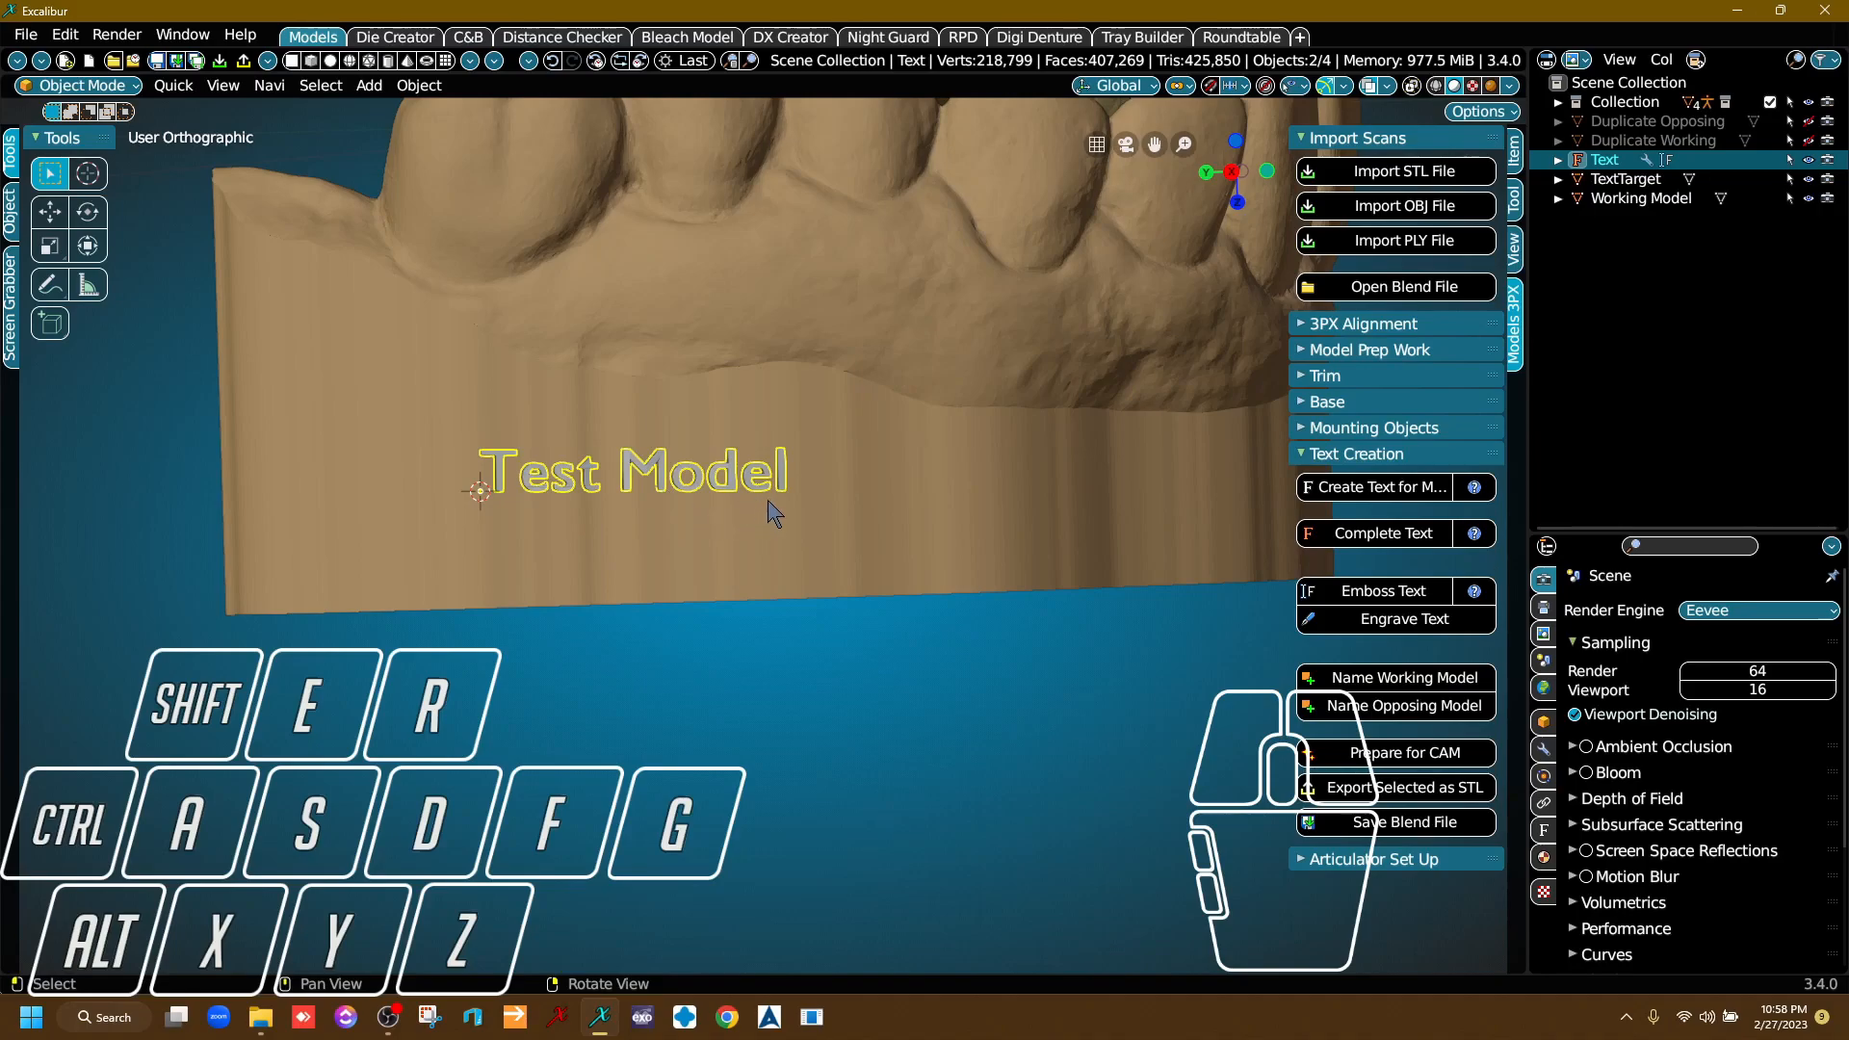
Move the "Test Model" text closer to the base's flat edge and rotate it slightly to run parallel with that edge.
{"action": "key", "text": "g"}
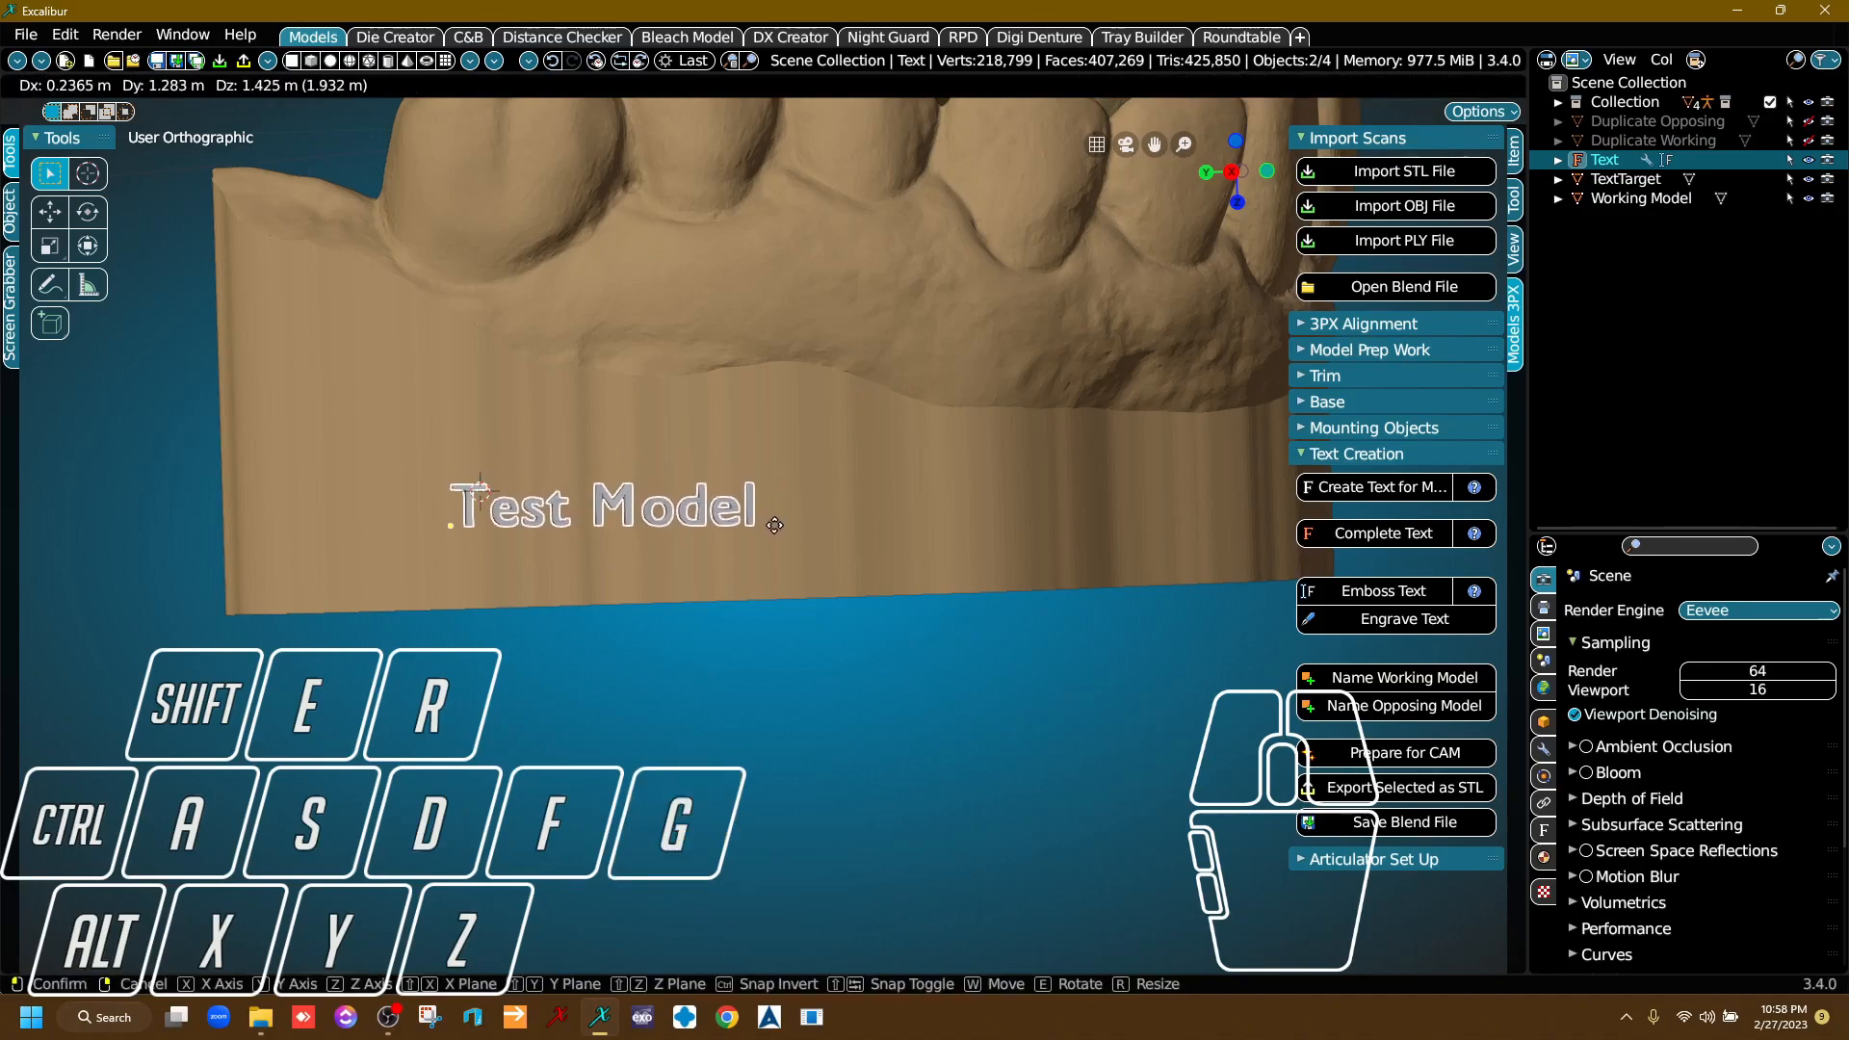
{"action": "left_click", "coordinate": [803, 528]}
{"action": "key", "text": "r"}
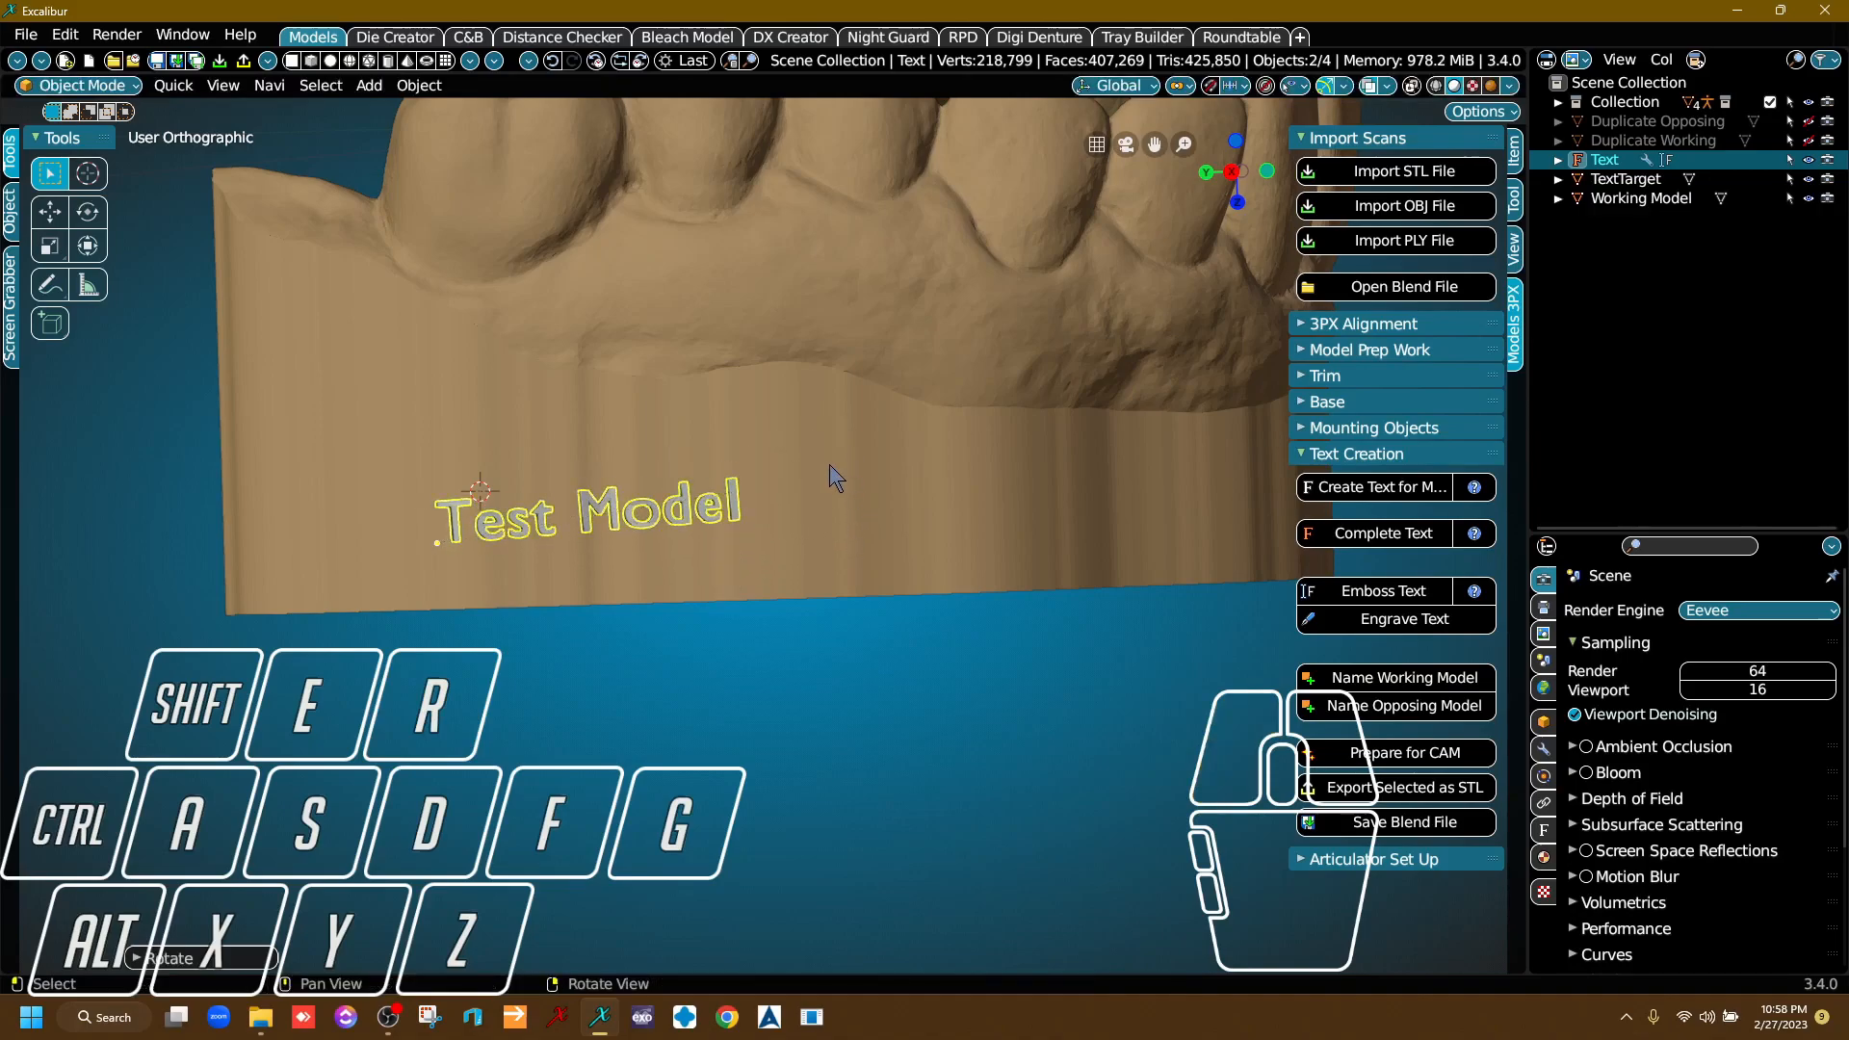
{"action": "left_click", "coordinate": [761, 479]}
{"action": "key", "text": "g"}
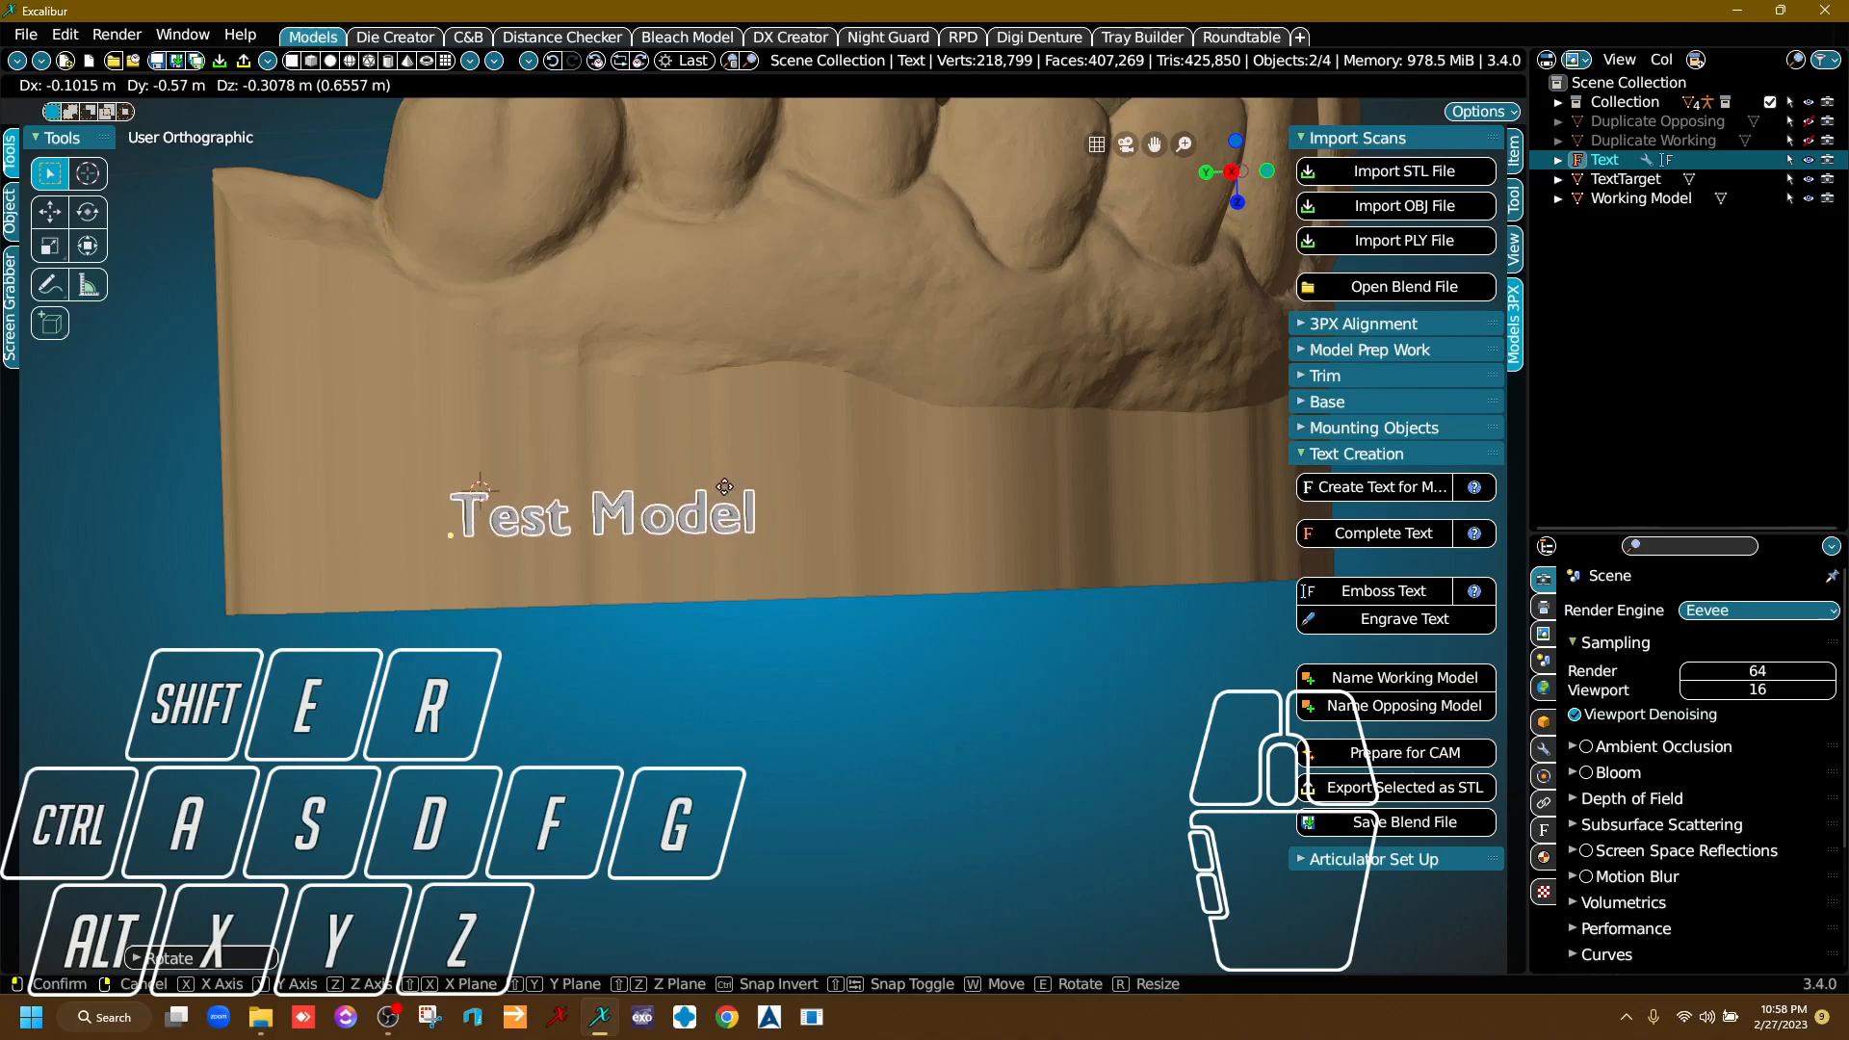
{"action": "left_click", "coordinate": [708, 489]}
Rotate the "Test Model" text slightly, seen from the flat base side, so it follows the Opposing Model's outer wall.
{"action": "right_click_drag", "start_coordinate": [664, 389], "coordinate": [823, 556]}
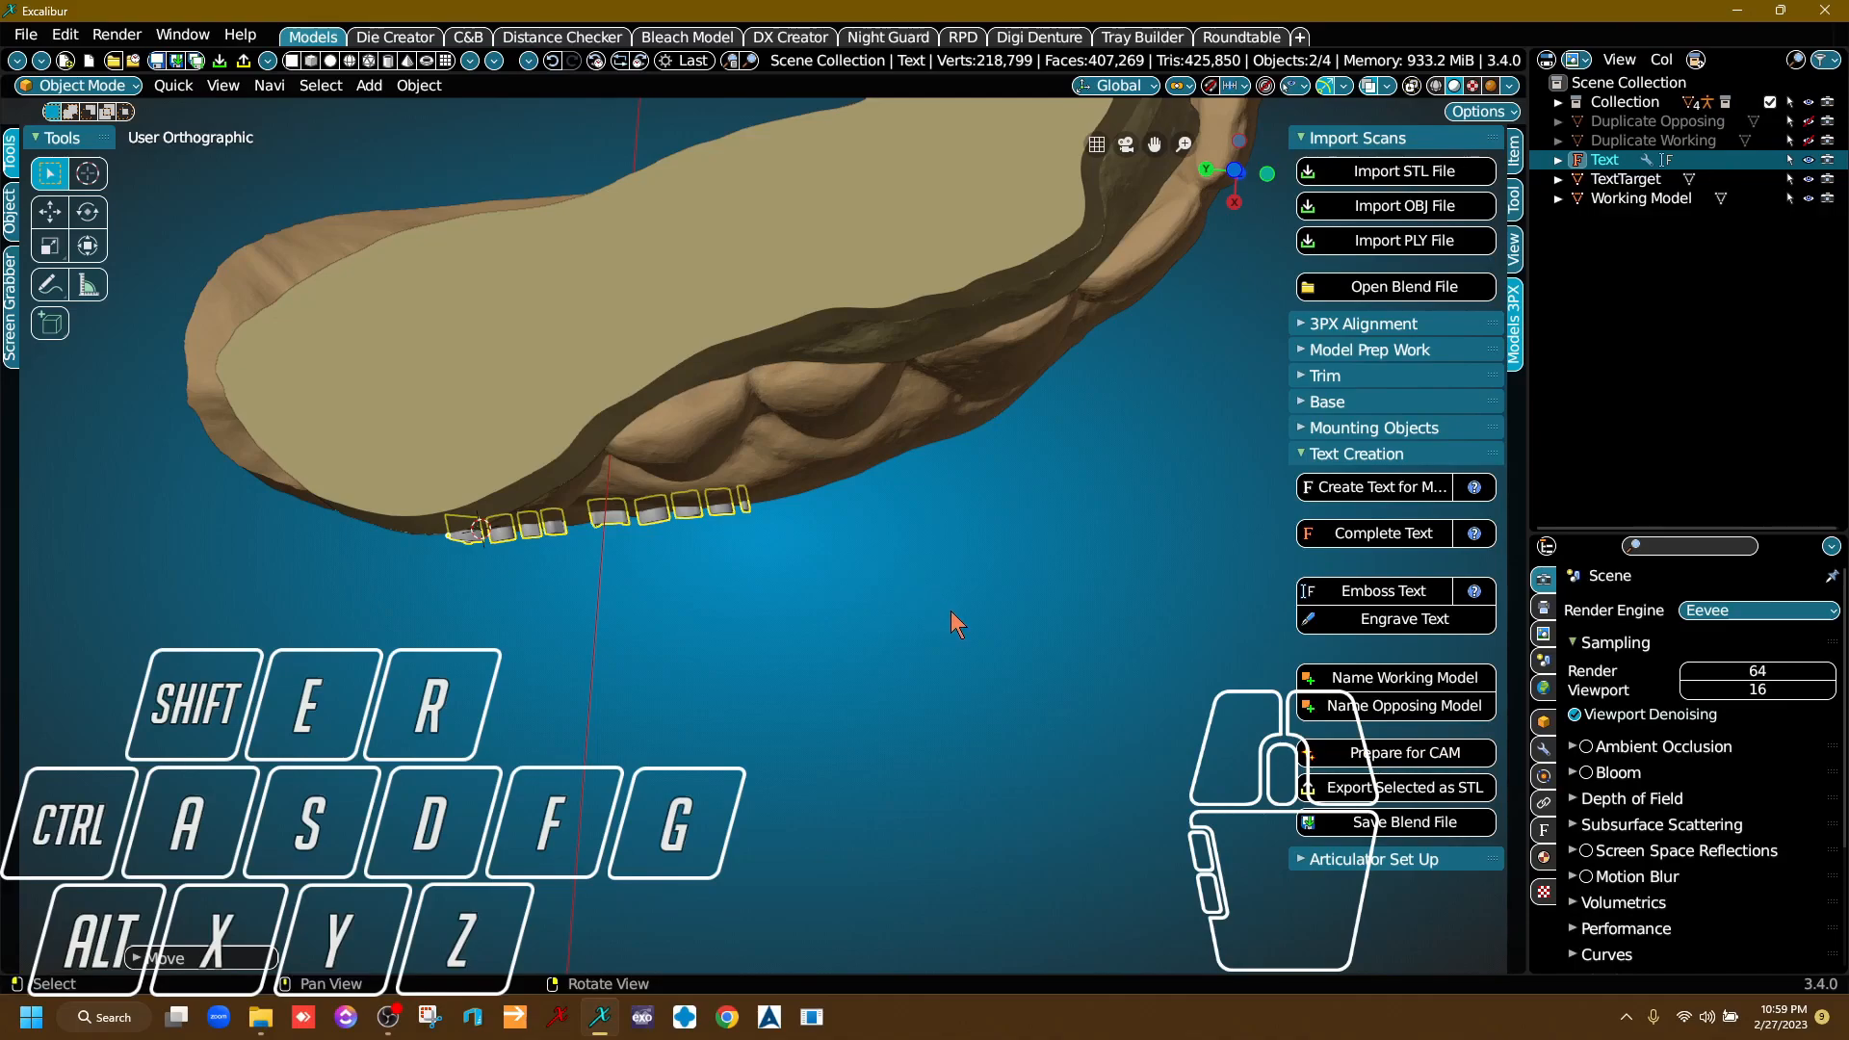
{"action": "key", "text": "r"}
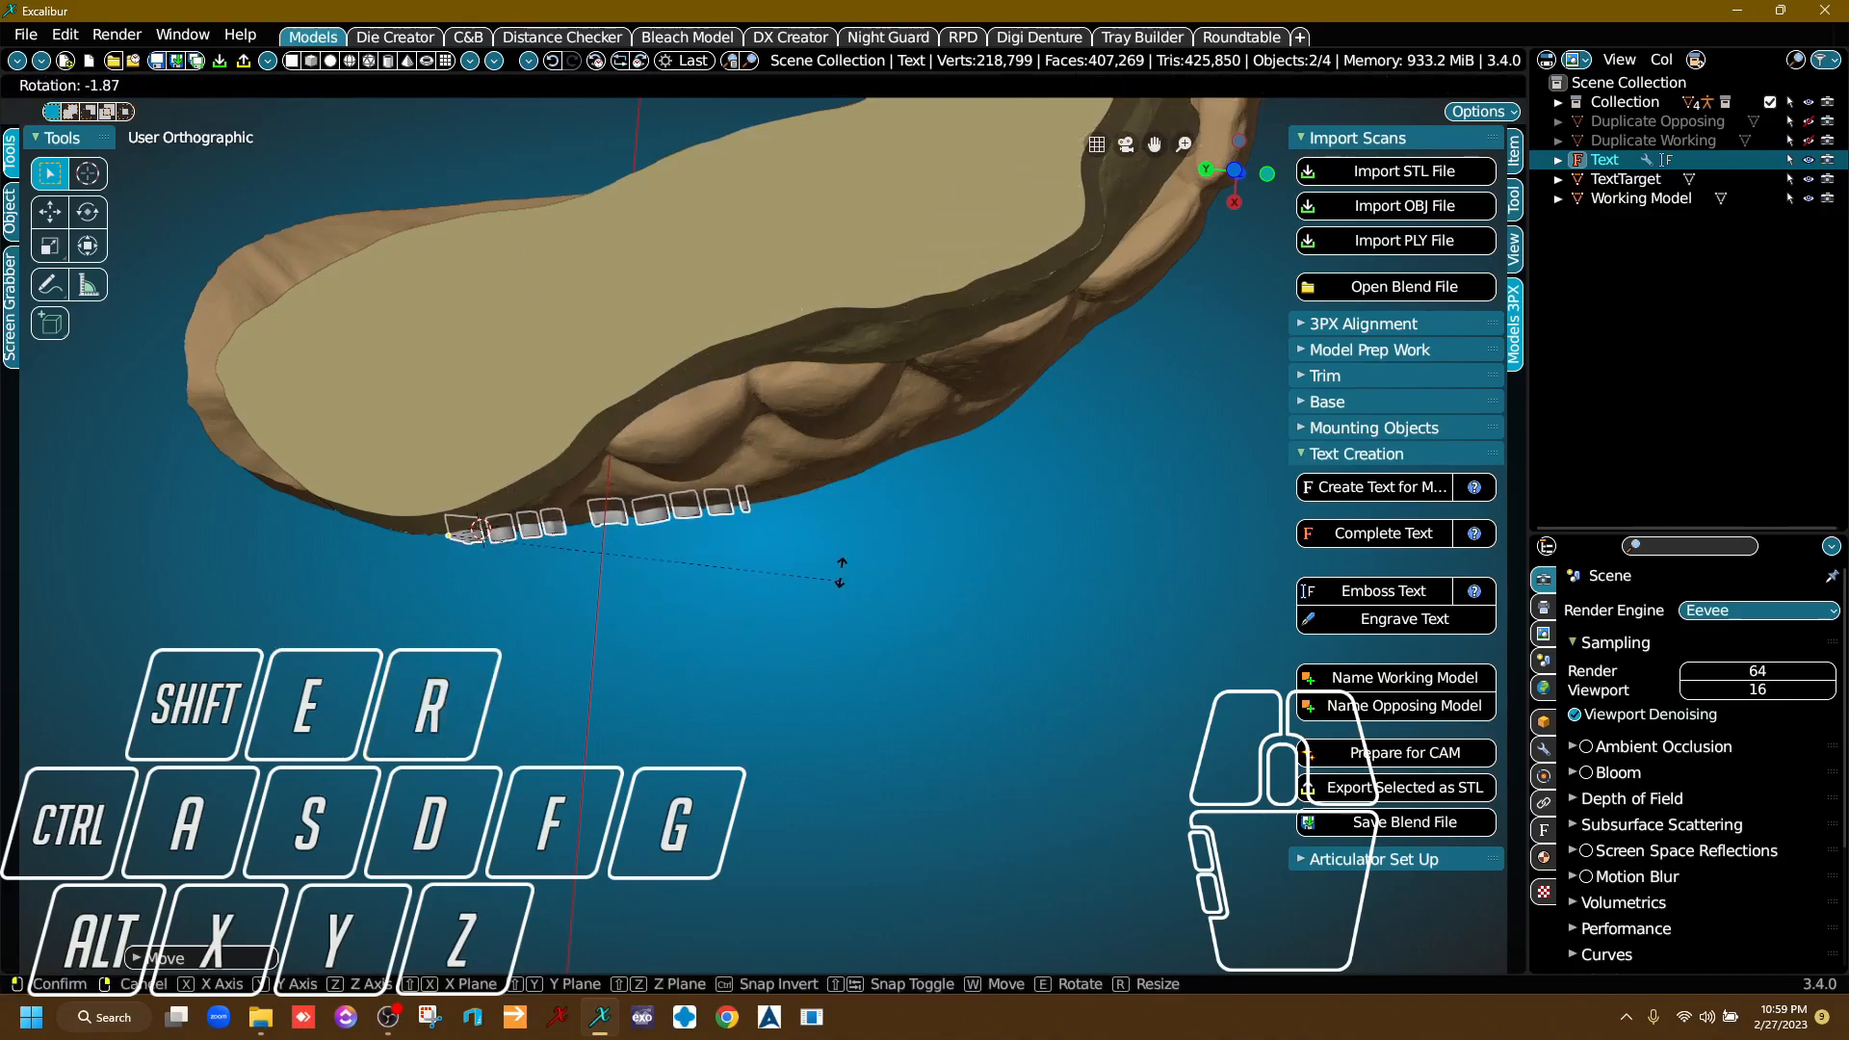
{"action": "left_click", "coordinate": [820, 604]}
{"action": "right_click_drag", "start_coordinate": [825, 603], "coordinate": [666, 420]}
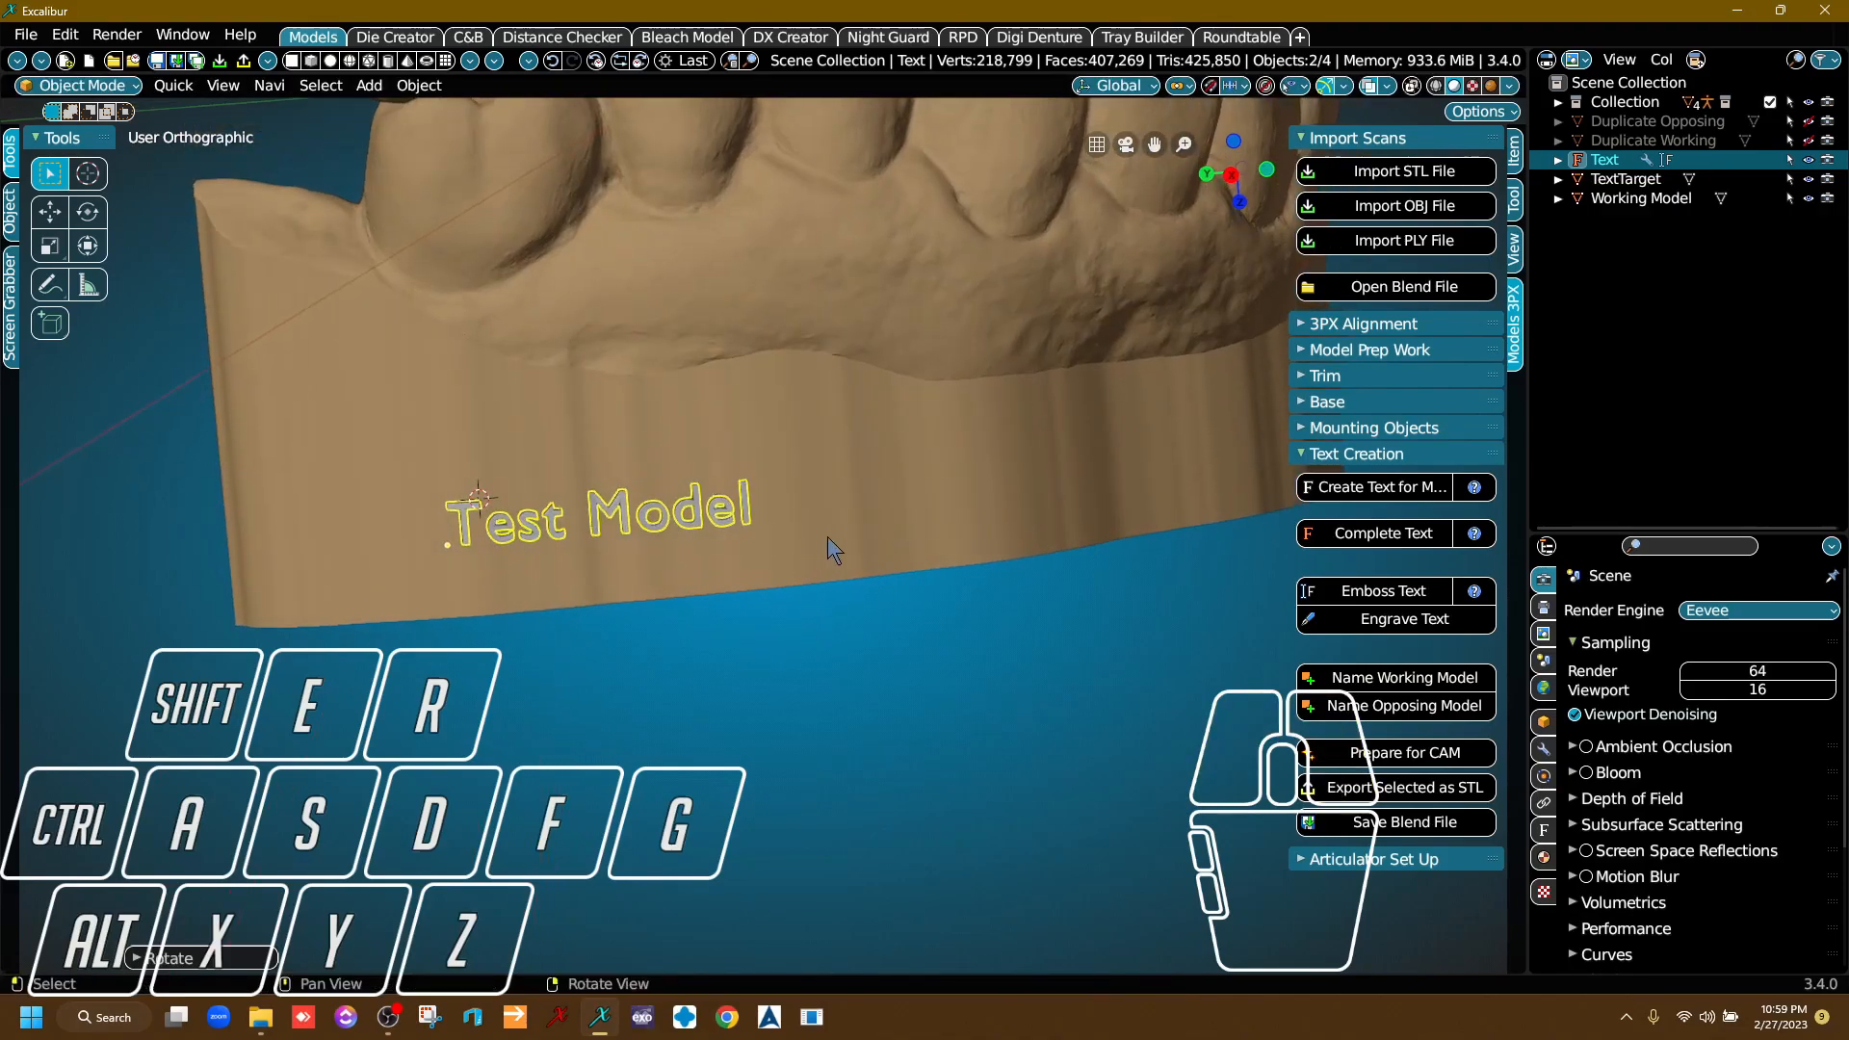
{"action": "right_click_drag", "start_coordinate": [796, 588], "coordinate": [822, 547]}
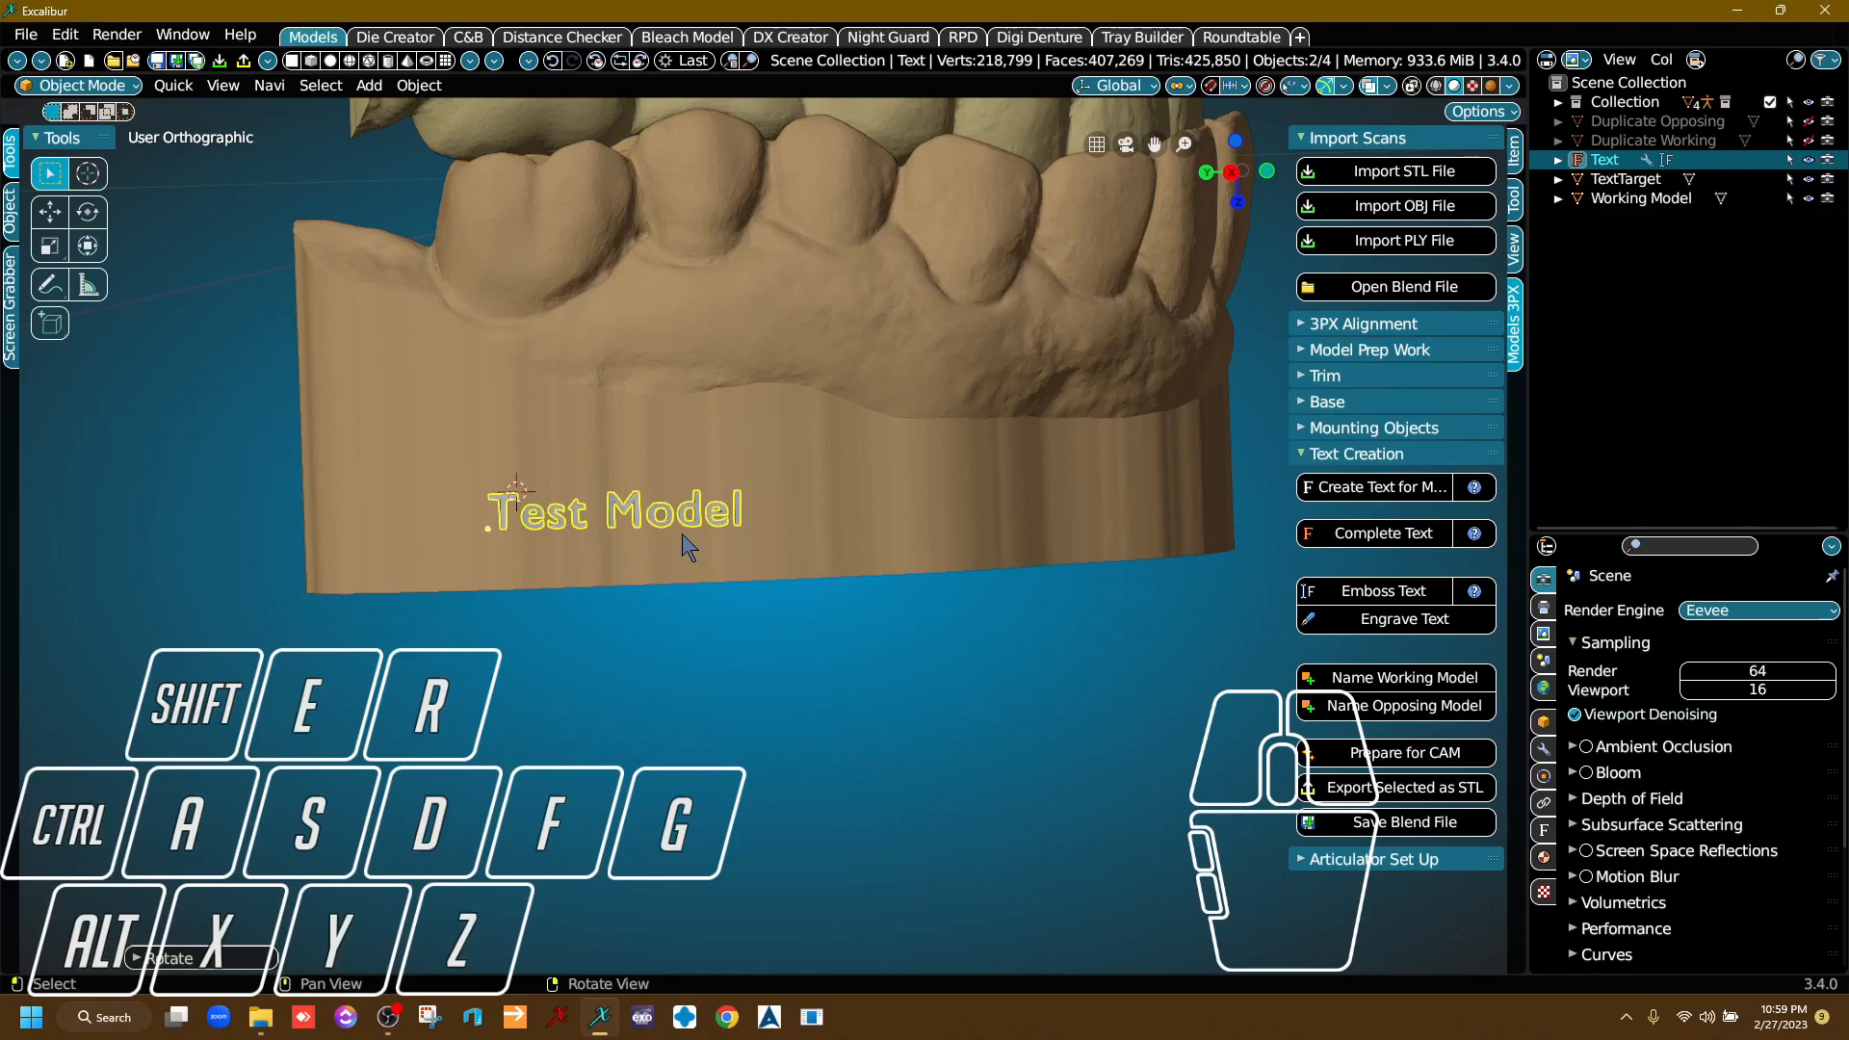
Scale the "Test Model" text up uniformly to about 1.61 times its size on the base wall.
{"action": "scroll", "coordinate": [687, 547], "scroll_direction": "up", "scroll_amount": 2}
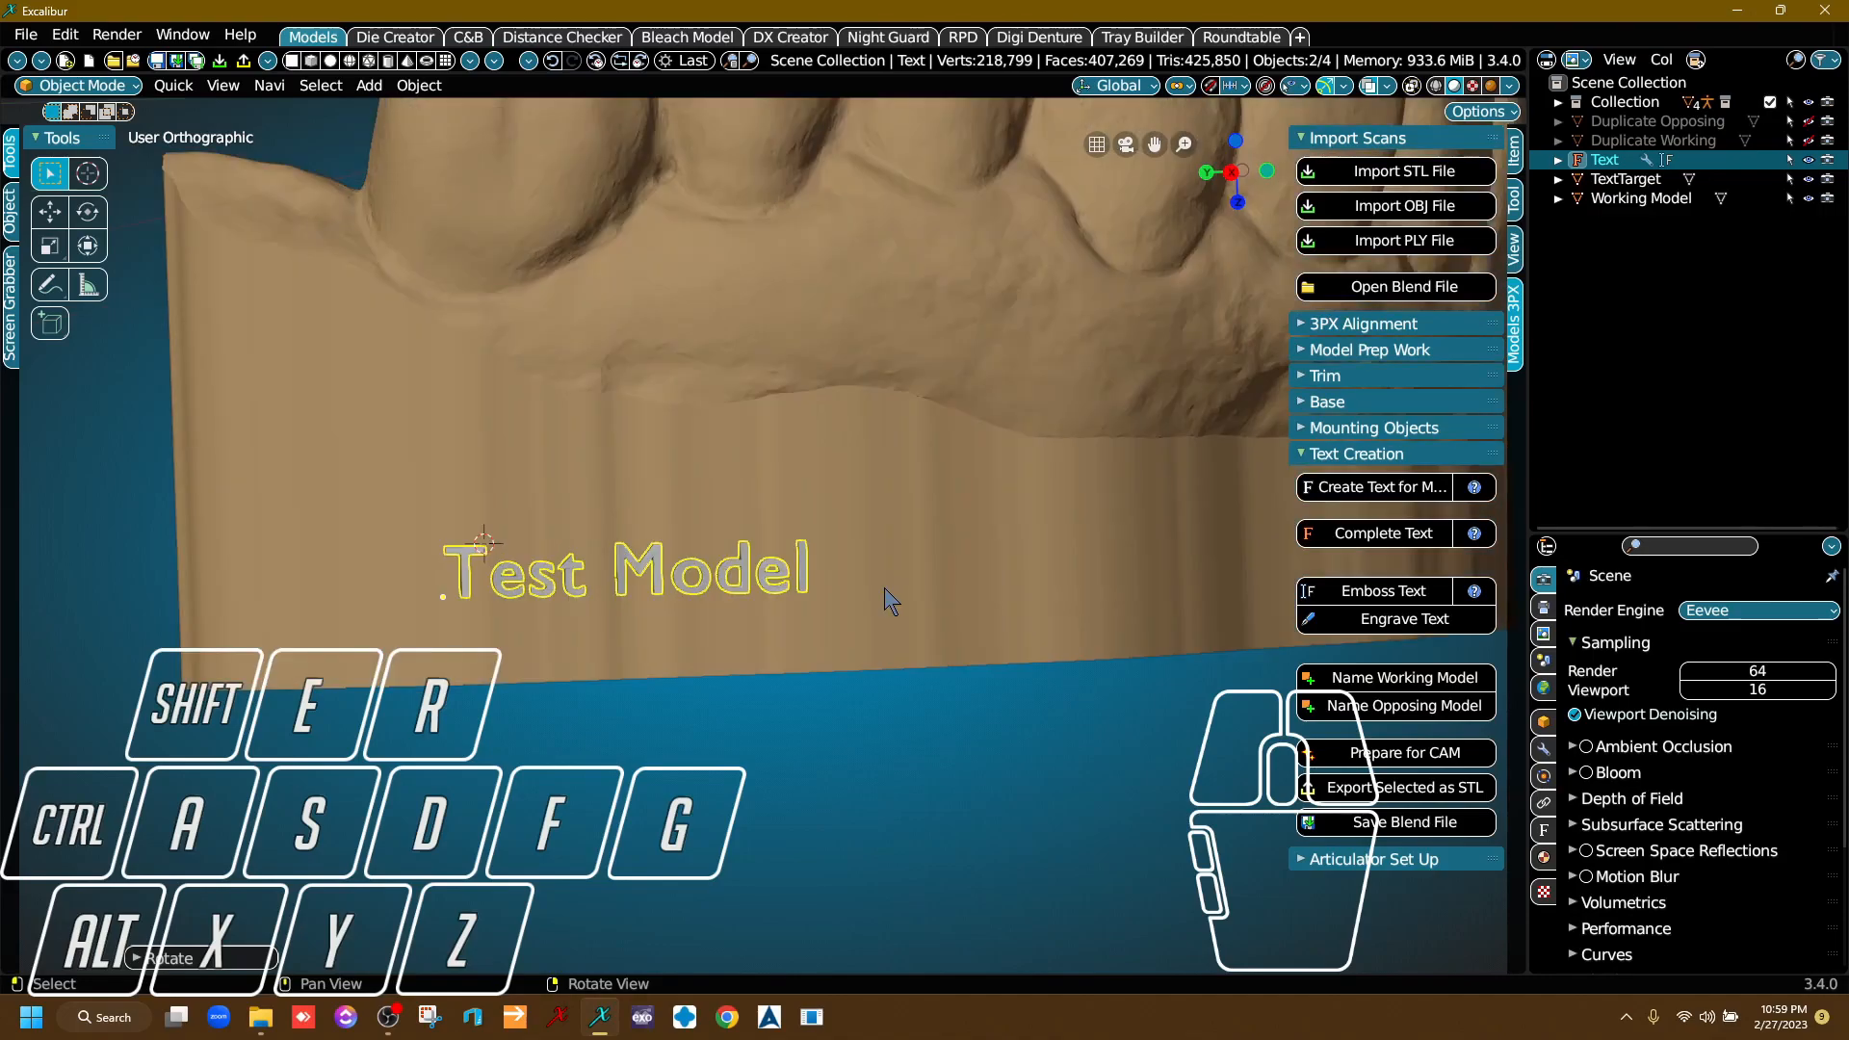
{"action": "key", "text": "s"}
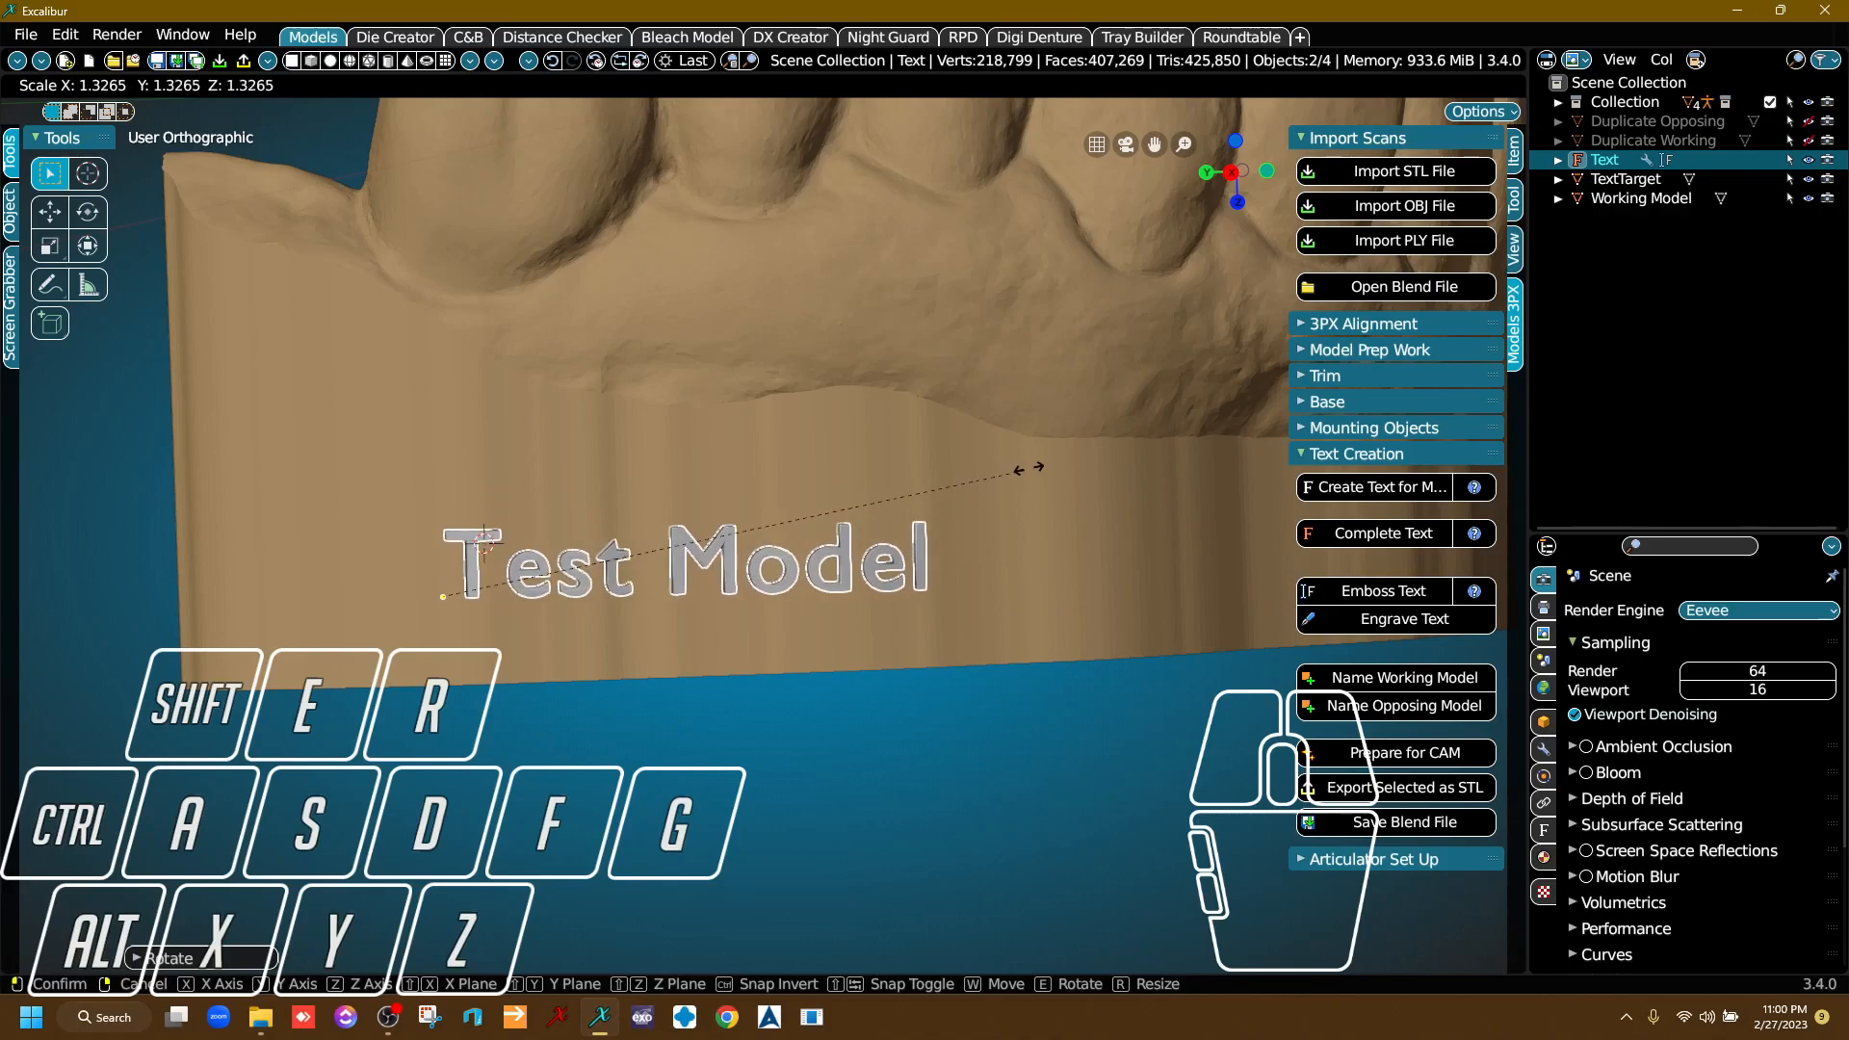
{"action": "left_click", "coordinate": [1151, 443]}
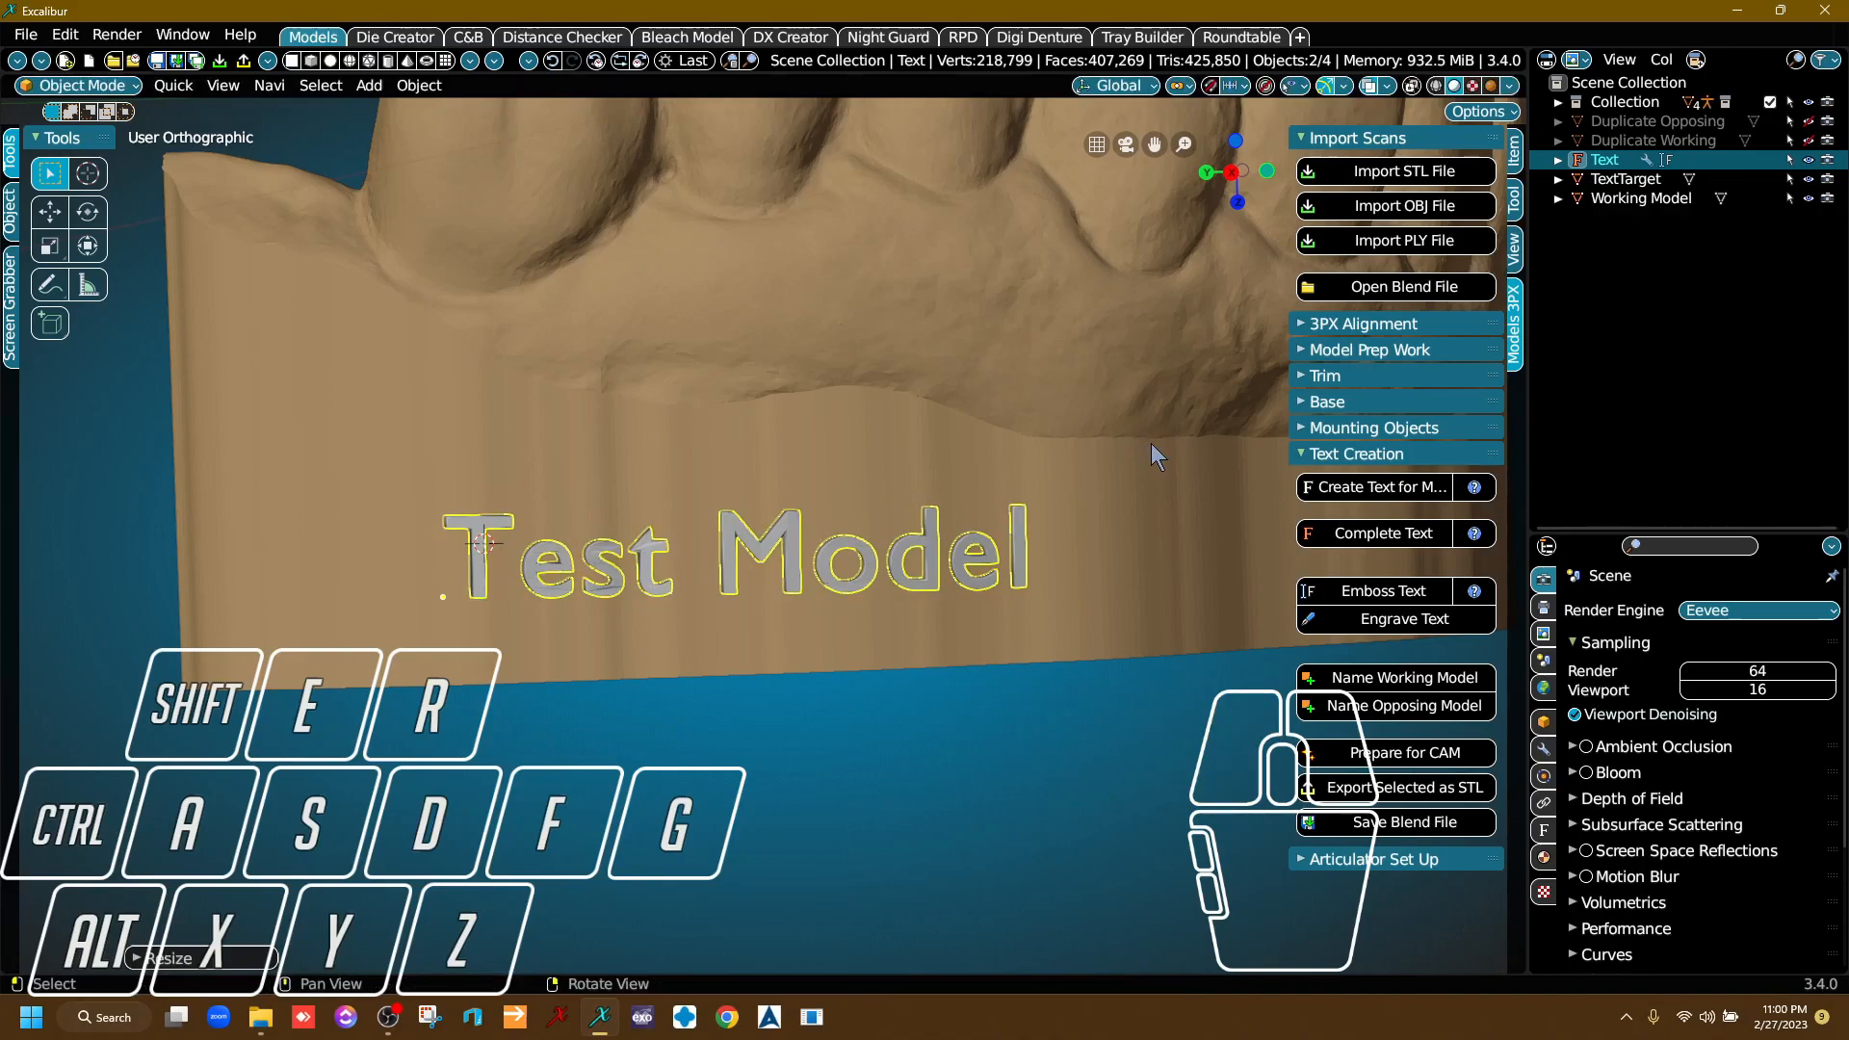
Engrave the "Test Model" text into the outer wall of the Opposing Model's base.
{"action": "scroll", "coordinate": [954, 489], "scroll_direction": "down", "scroll_amount": 3}
{"action": "middle_click_drag", "start_coordinate": [957, 514], "coordinate": [782, 460]}
{"action": "right_click_drag", "start_coordinate": [782, 483], "coordinate": [737, 528]}
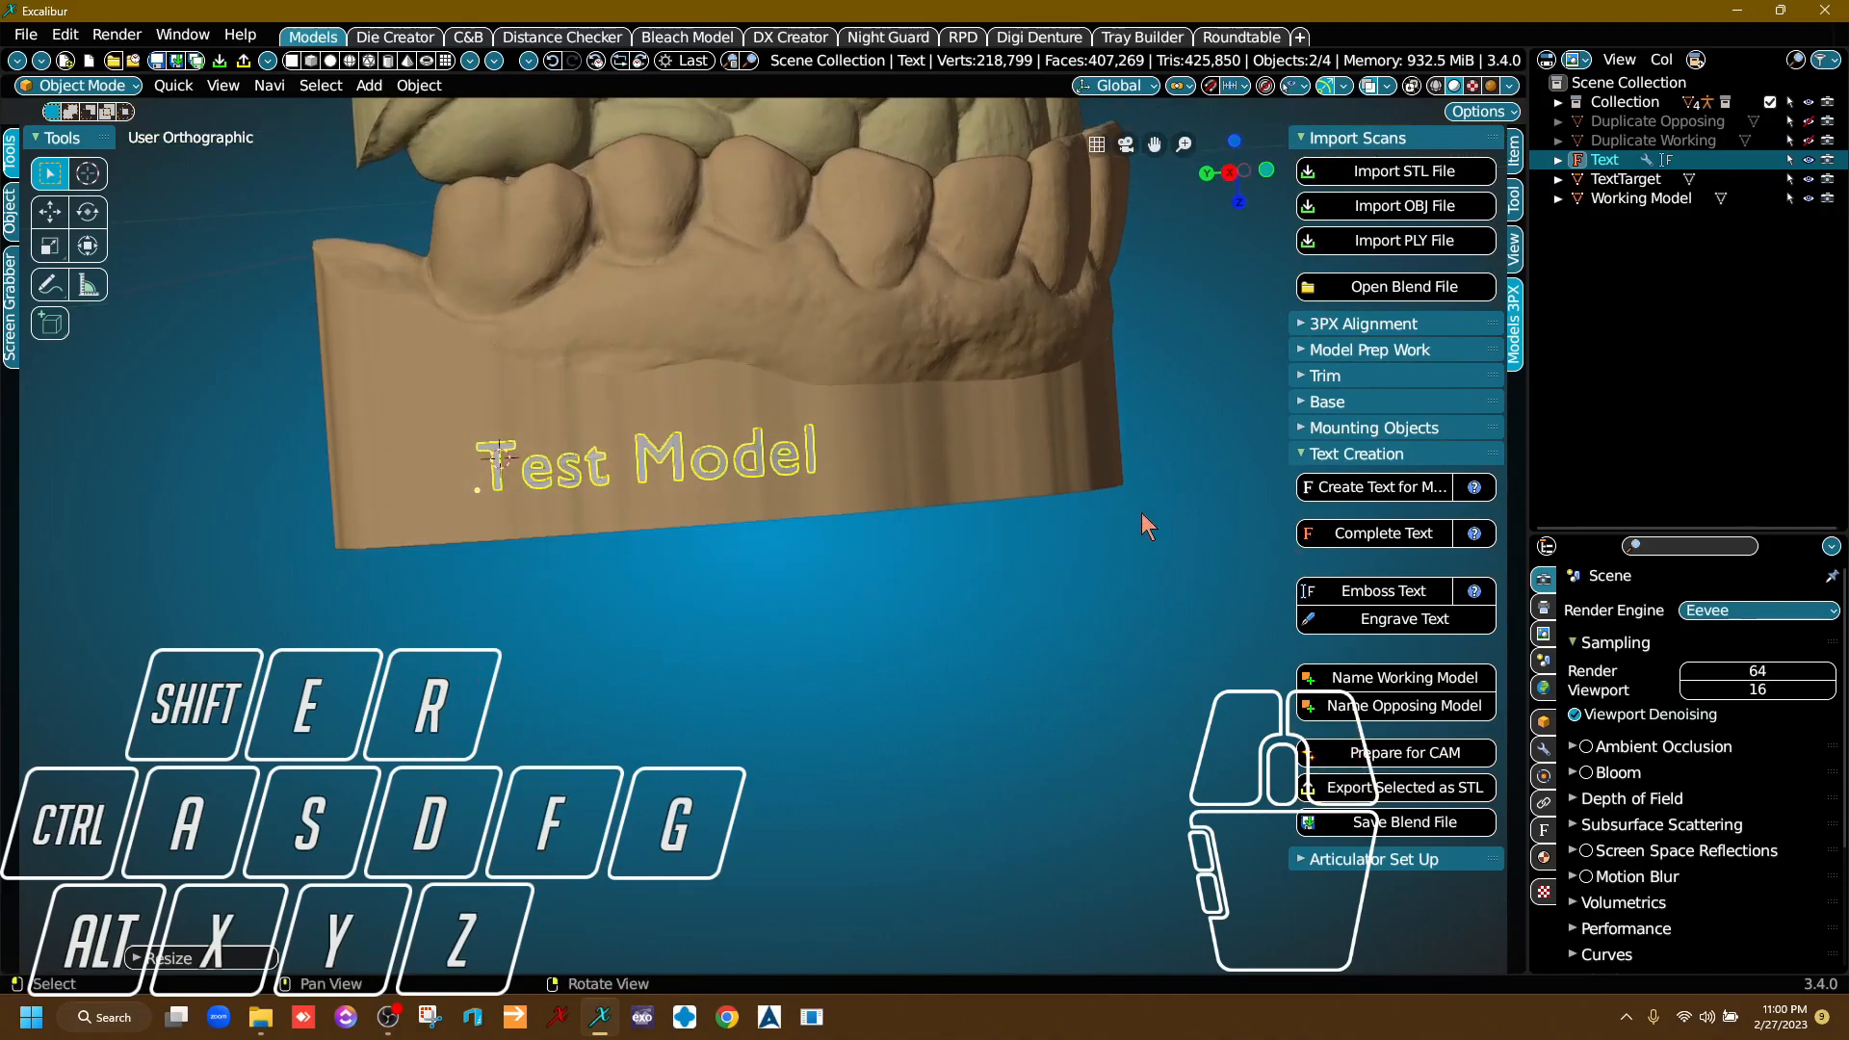
{"action": "left_click", "coordinate": [1413, 624]}
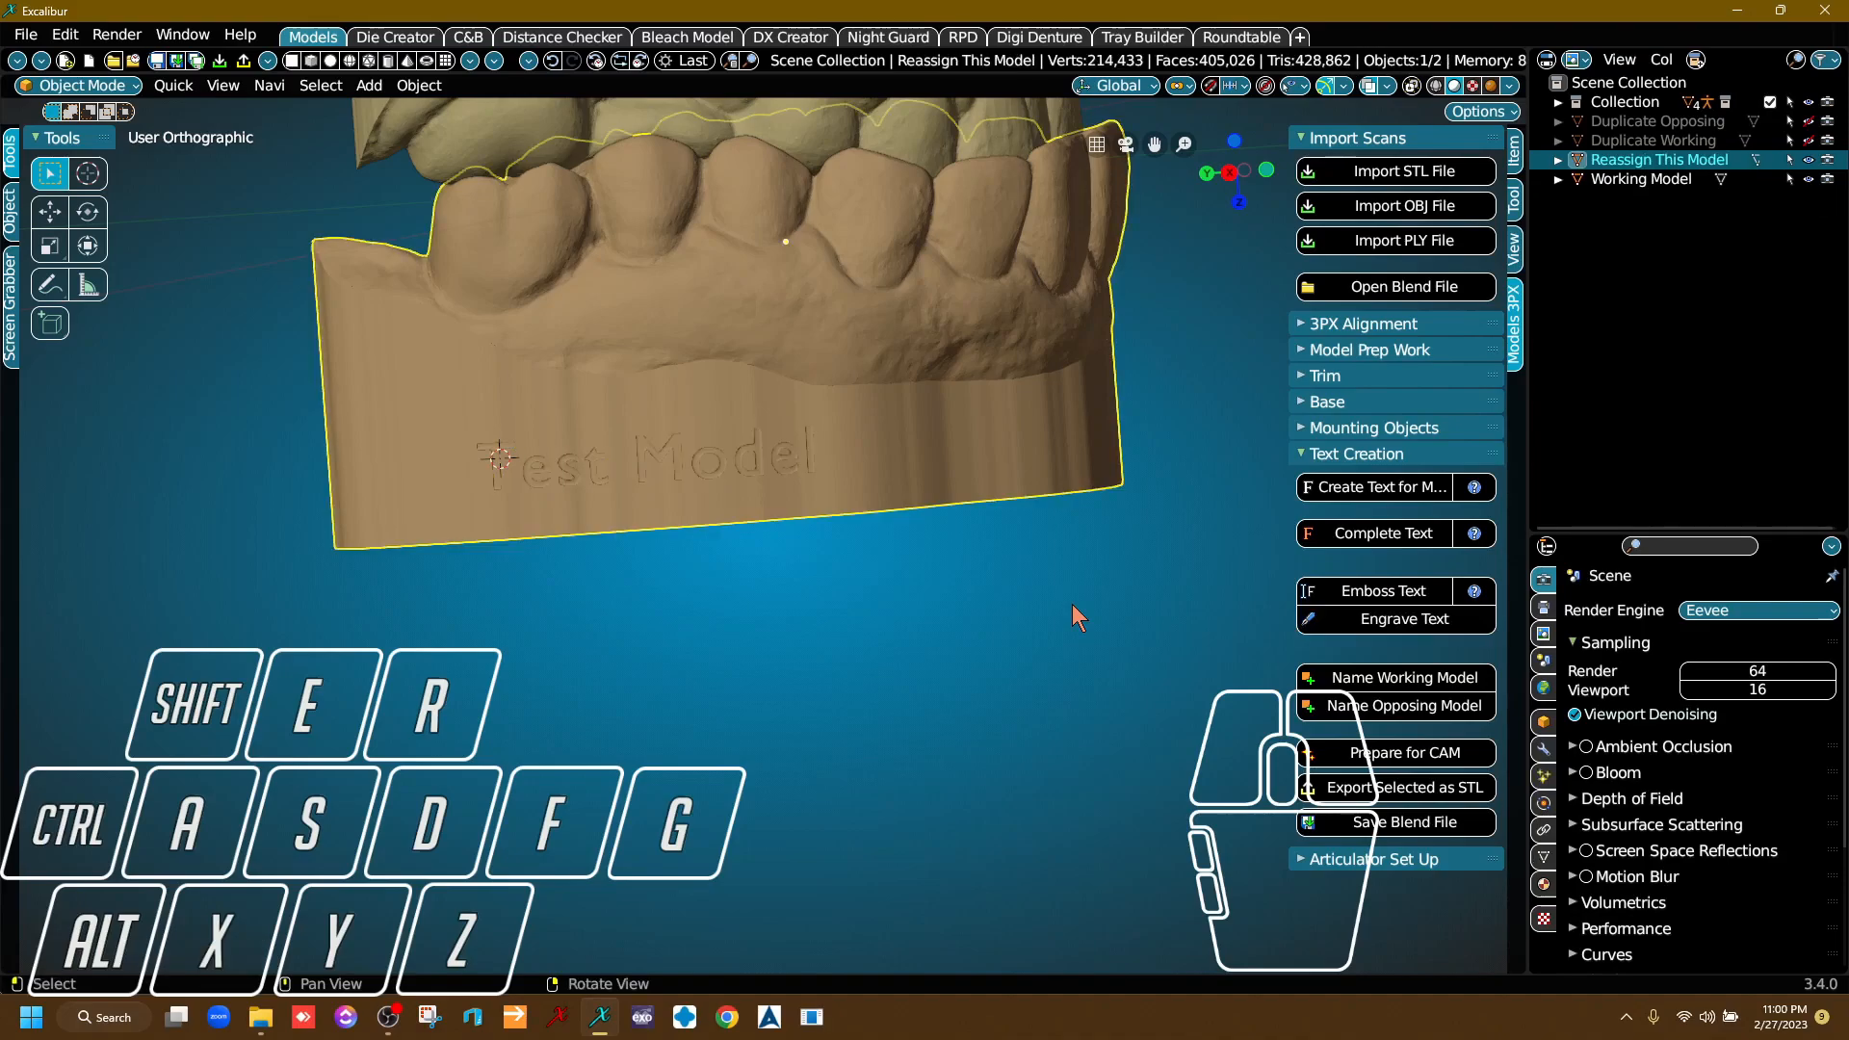
Check the engraved lettering on the base and assign the Opposing Model name to the engraved model.
{"action": "right_click_drag", "start_coordinate": [1144, 599], "coordinate": [1010, 582]}
{"action": "scroll", "coordinate": [852, 658], "scroll_direction": "down", "scroll_amount": 4}
{"action": "middle_click_drag", "start_coordinate": [852, 658], "coordinate": [856, 763]}
{"action": "scroll", "coordinate": [779, 540], "scroll_direction": "down", "scroll_amount": 1}
{"action": "scroll", "coordinate": [785, 671], "scroll_direction": "up", "scroll_amount": 3}
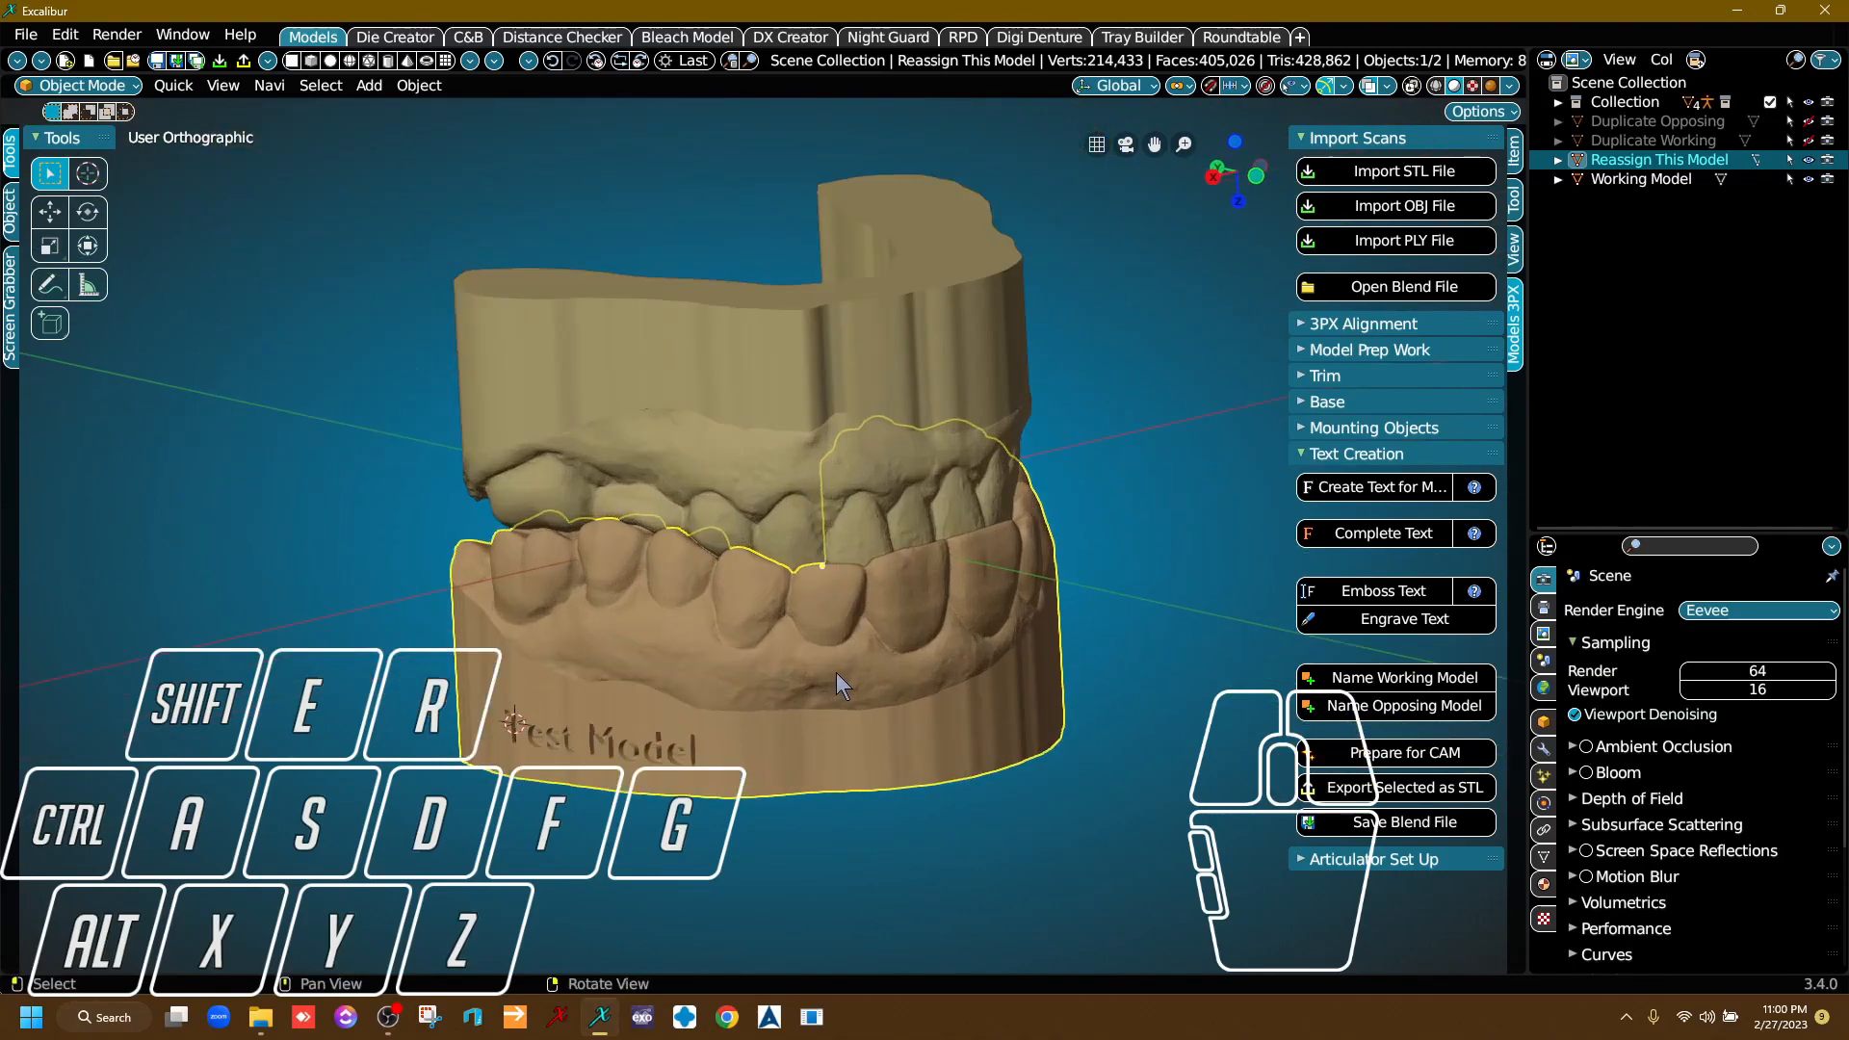
{"action": "scroll", "coordinate": [834, 673], "scroll_direction": "up", "scroll_amount": 3}
{"action": "right_click_drag", "start_coordinate": [973, 598], "coordinate": [742, 675]}
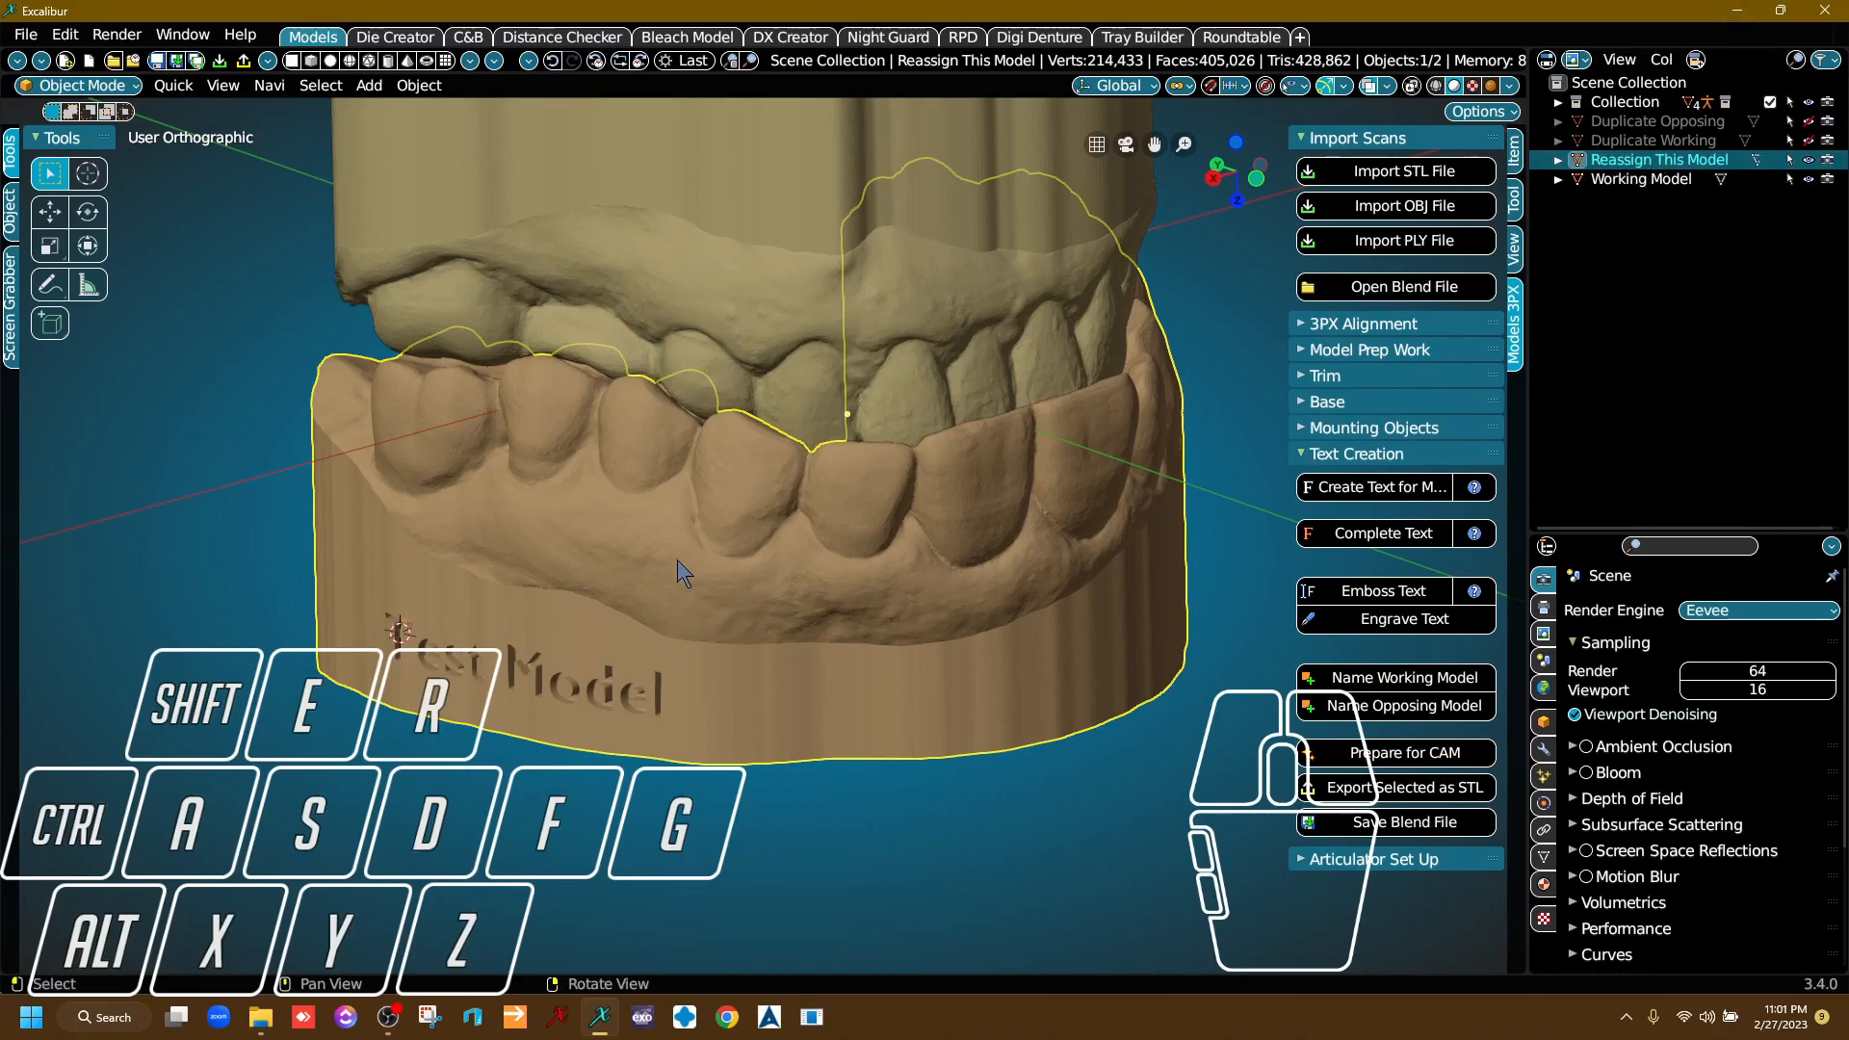
{"action": "left_click", "coordinate": [1412, 707]}
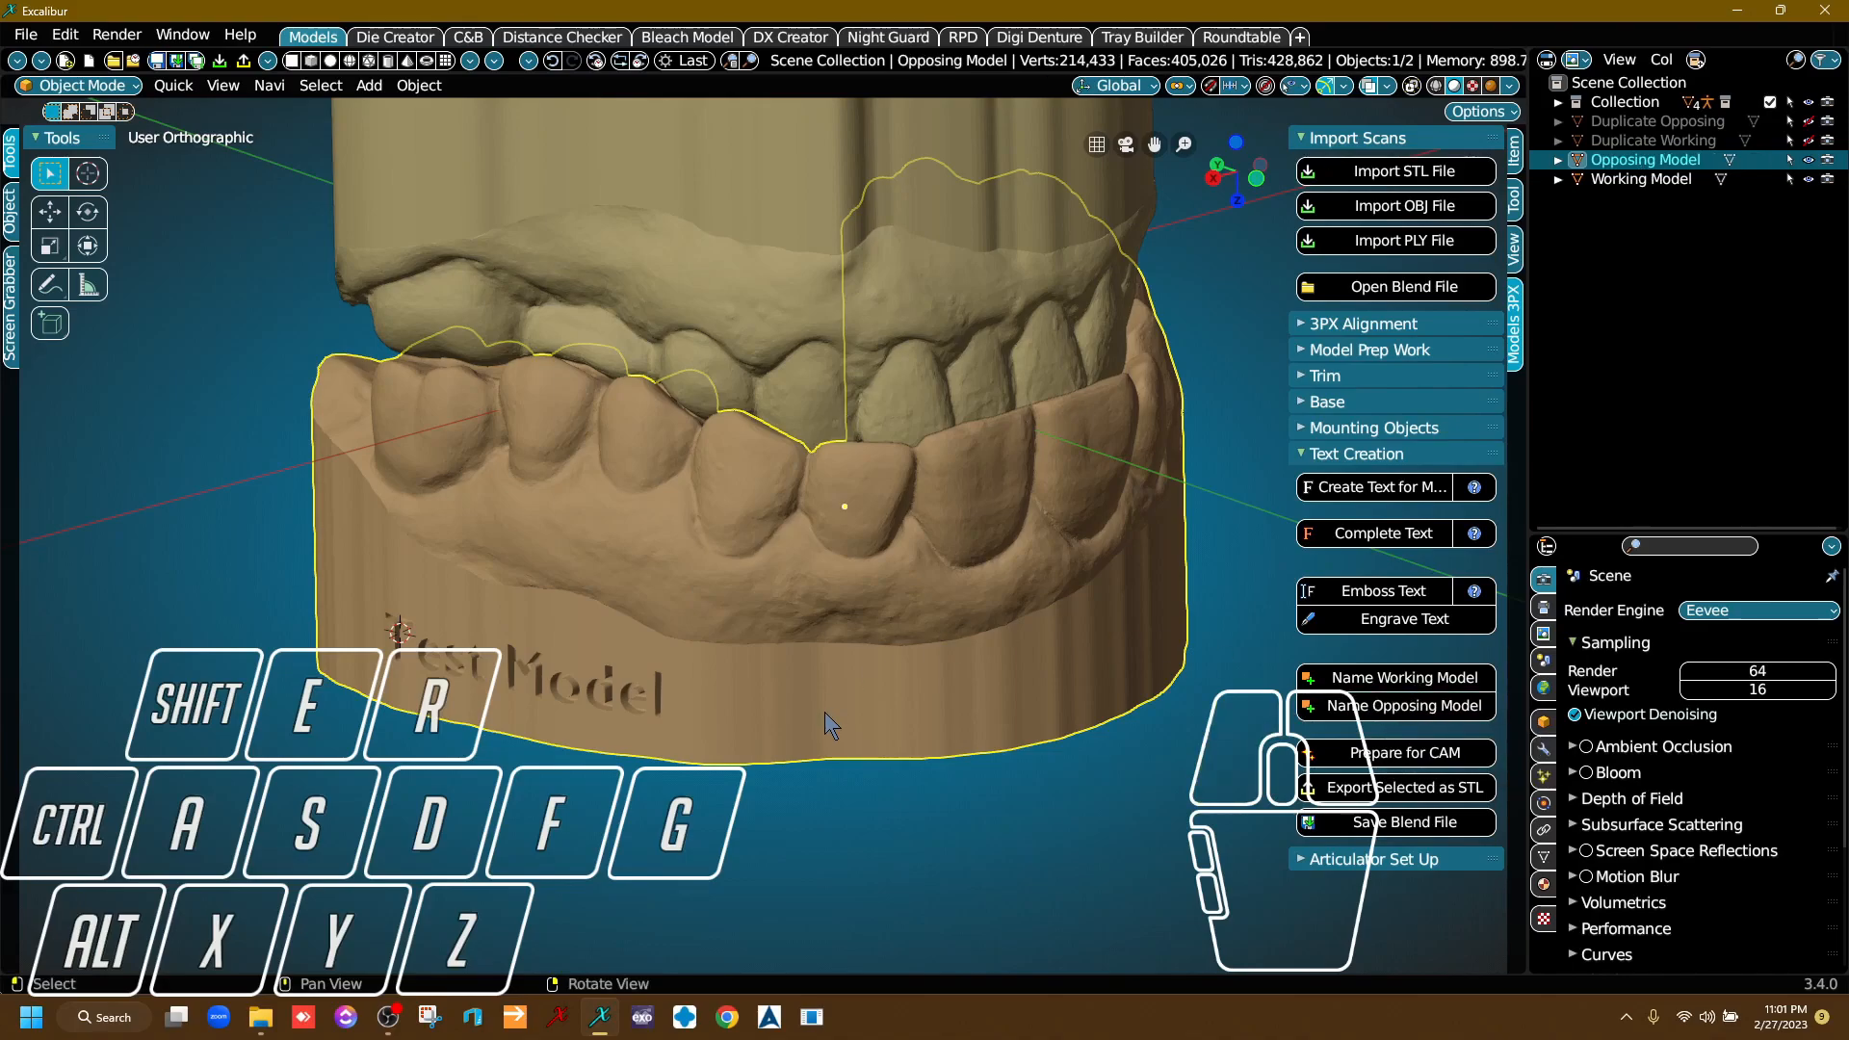
Select the Working Model and open the Die Cut Out tools in the Die Creator workspace.
{"action": "scroll", "coordinate": [1037, 614], "scroll_direction": "down", "scroll_amount": 5}
{"action": "right_click_drag", "start_coordinate": [915, 657], "coordinate": [962, 594]}
{"action": "middle_click_drag", "start_coordinate": [961, 593], "coordinate": [626, 557]}
{"action": "right_click_drag", "start_coordinate": [626, 557], "coordinate": [923, 576]}
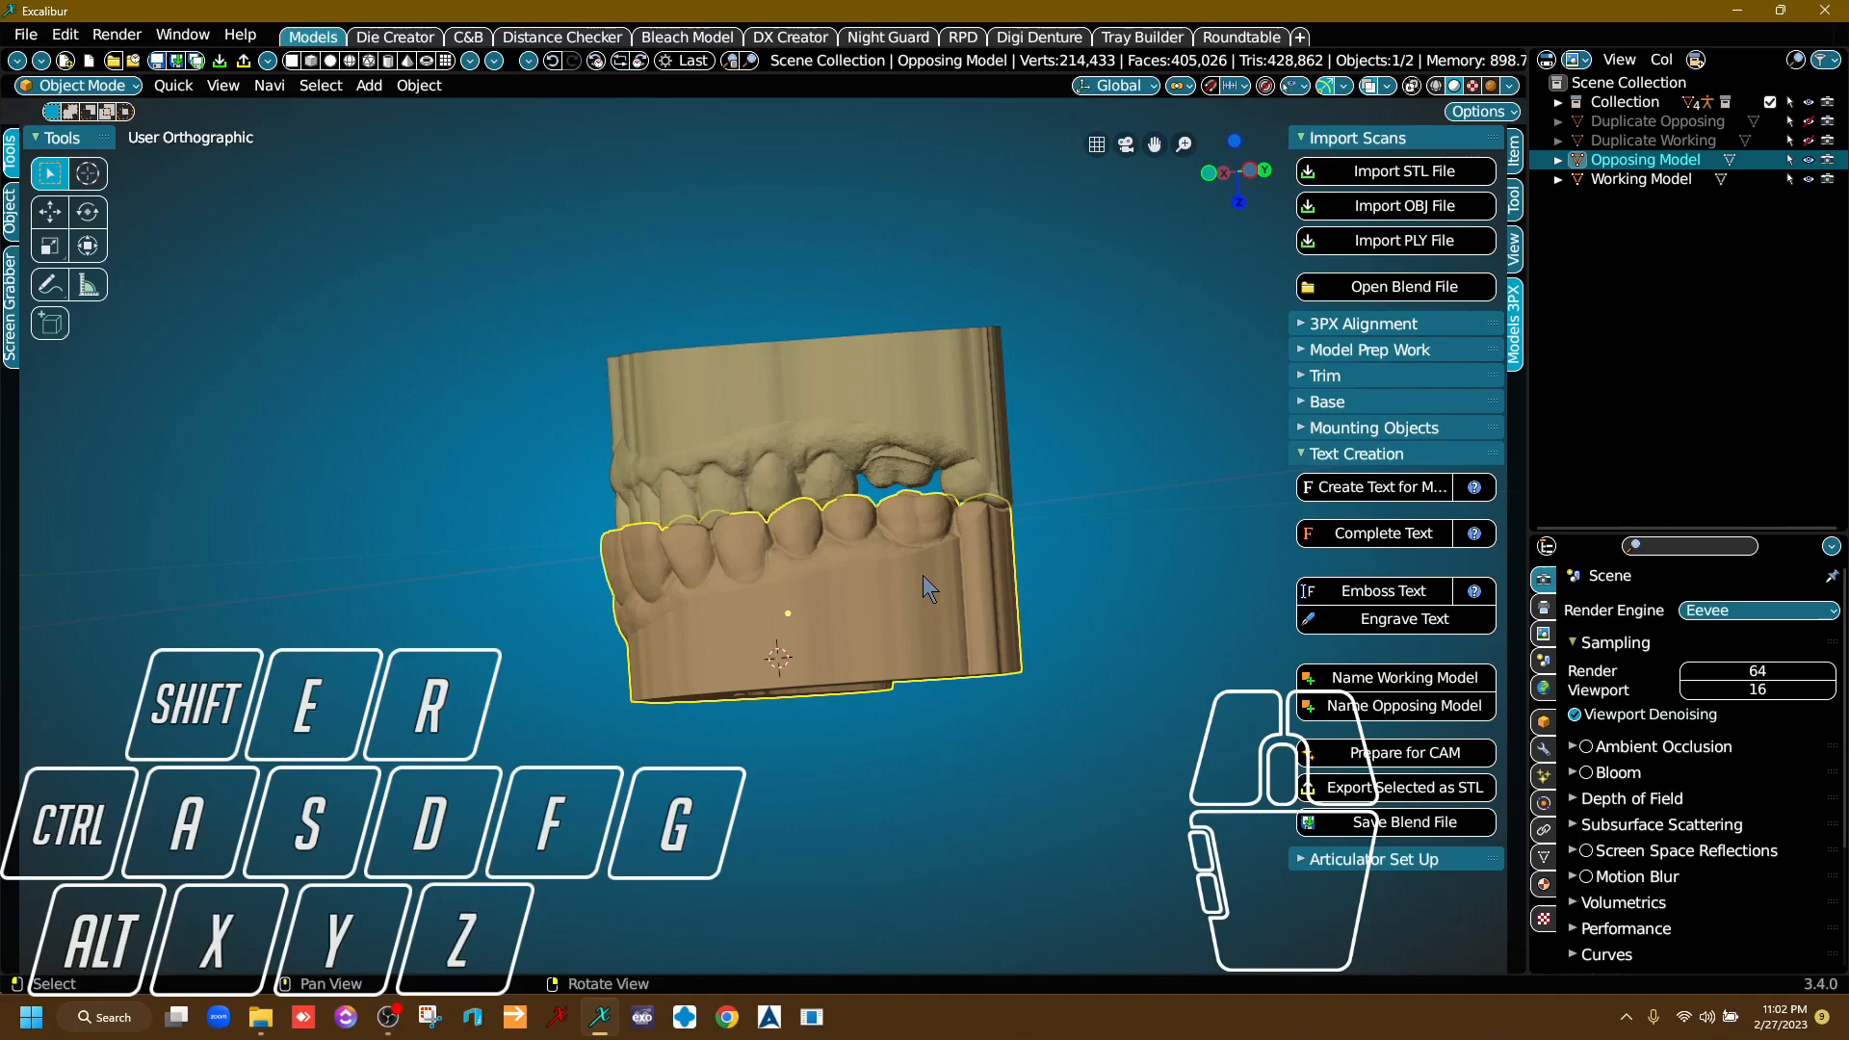
{"action": "left_click", "coordinate": [838, 425]}
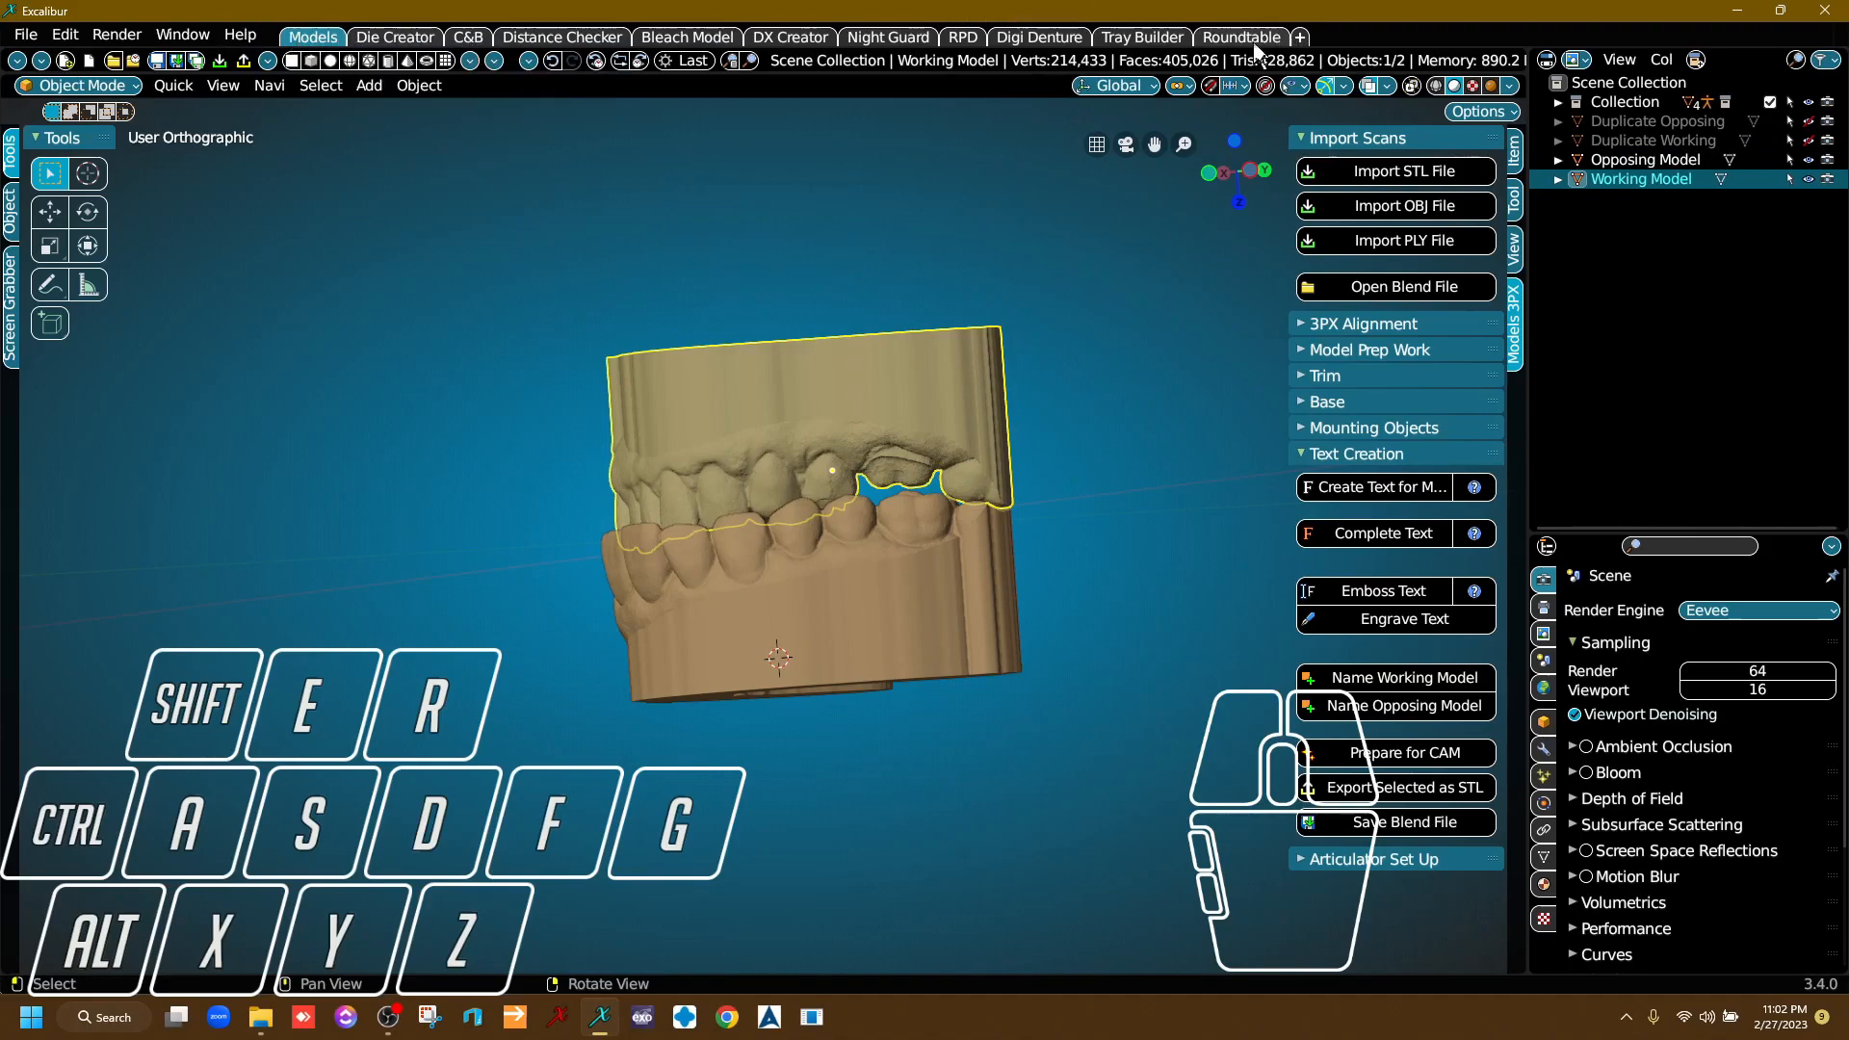
{"action": "left_click", "coordinate": [395, 38]}
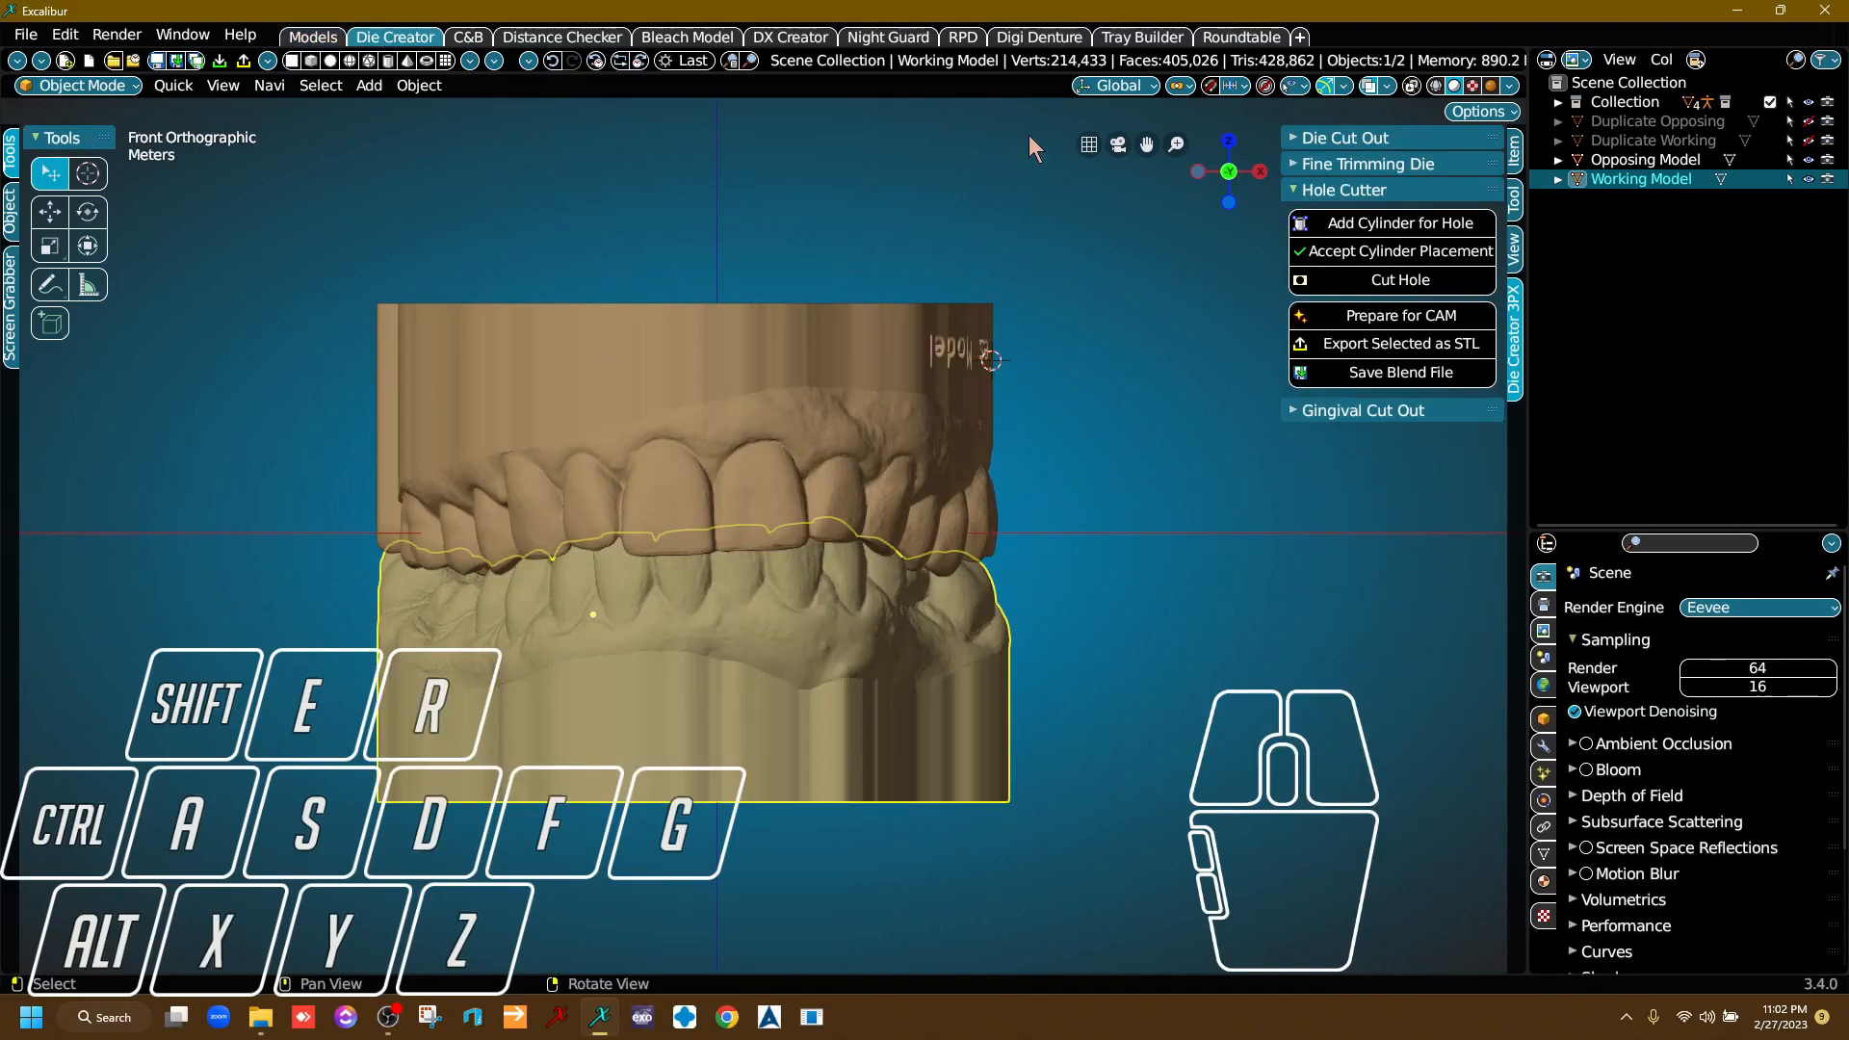
{"action": "left_click", "coordinate": [1389, 188]}
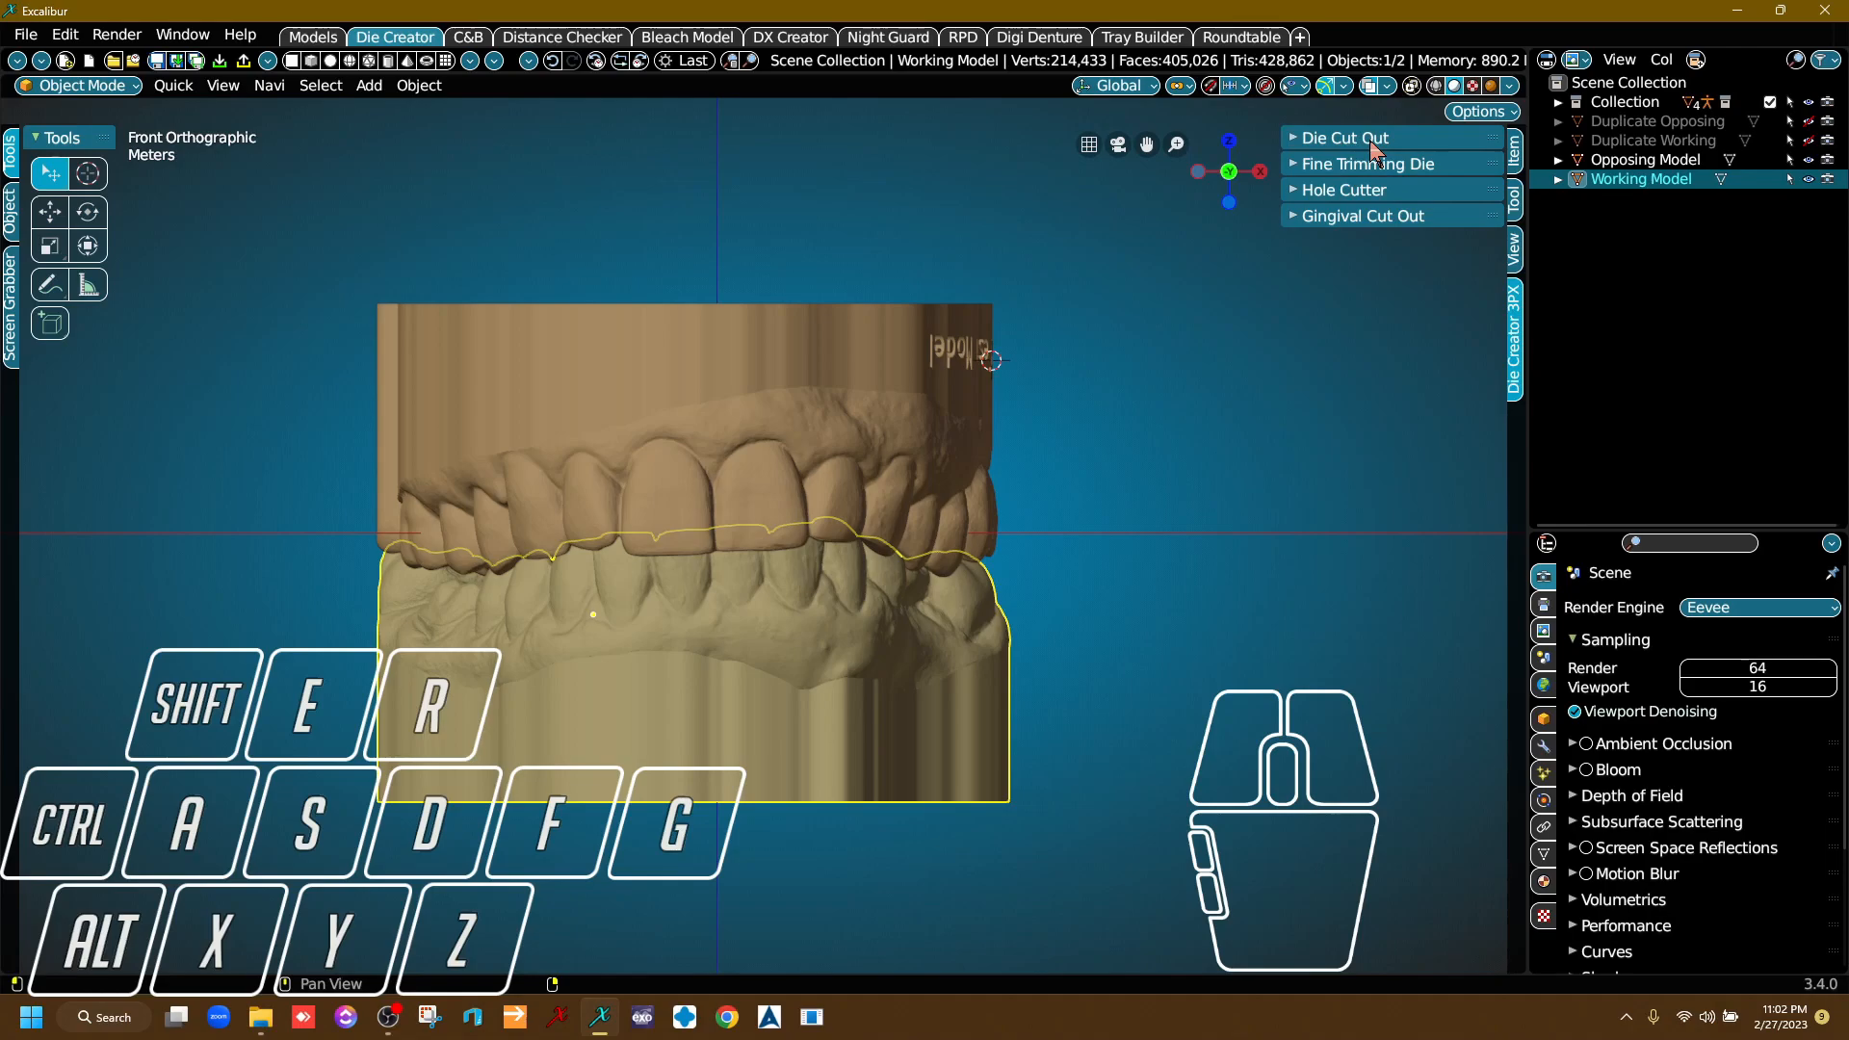
{"action": "left_click", "coordinate": [1379, 145]}
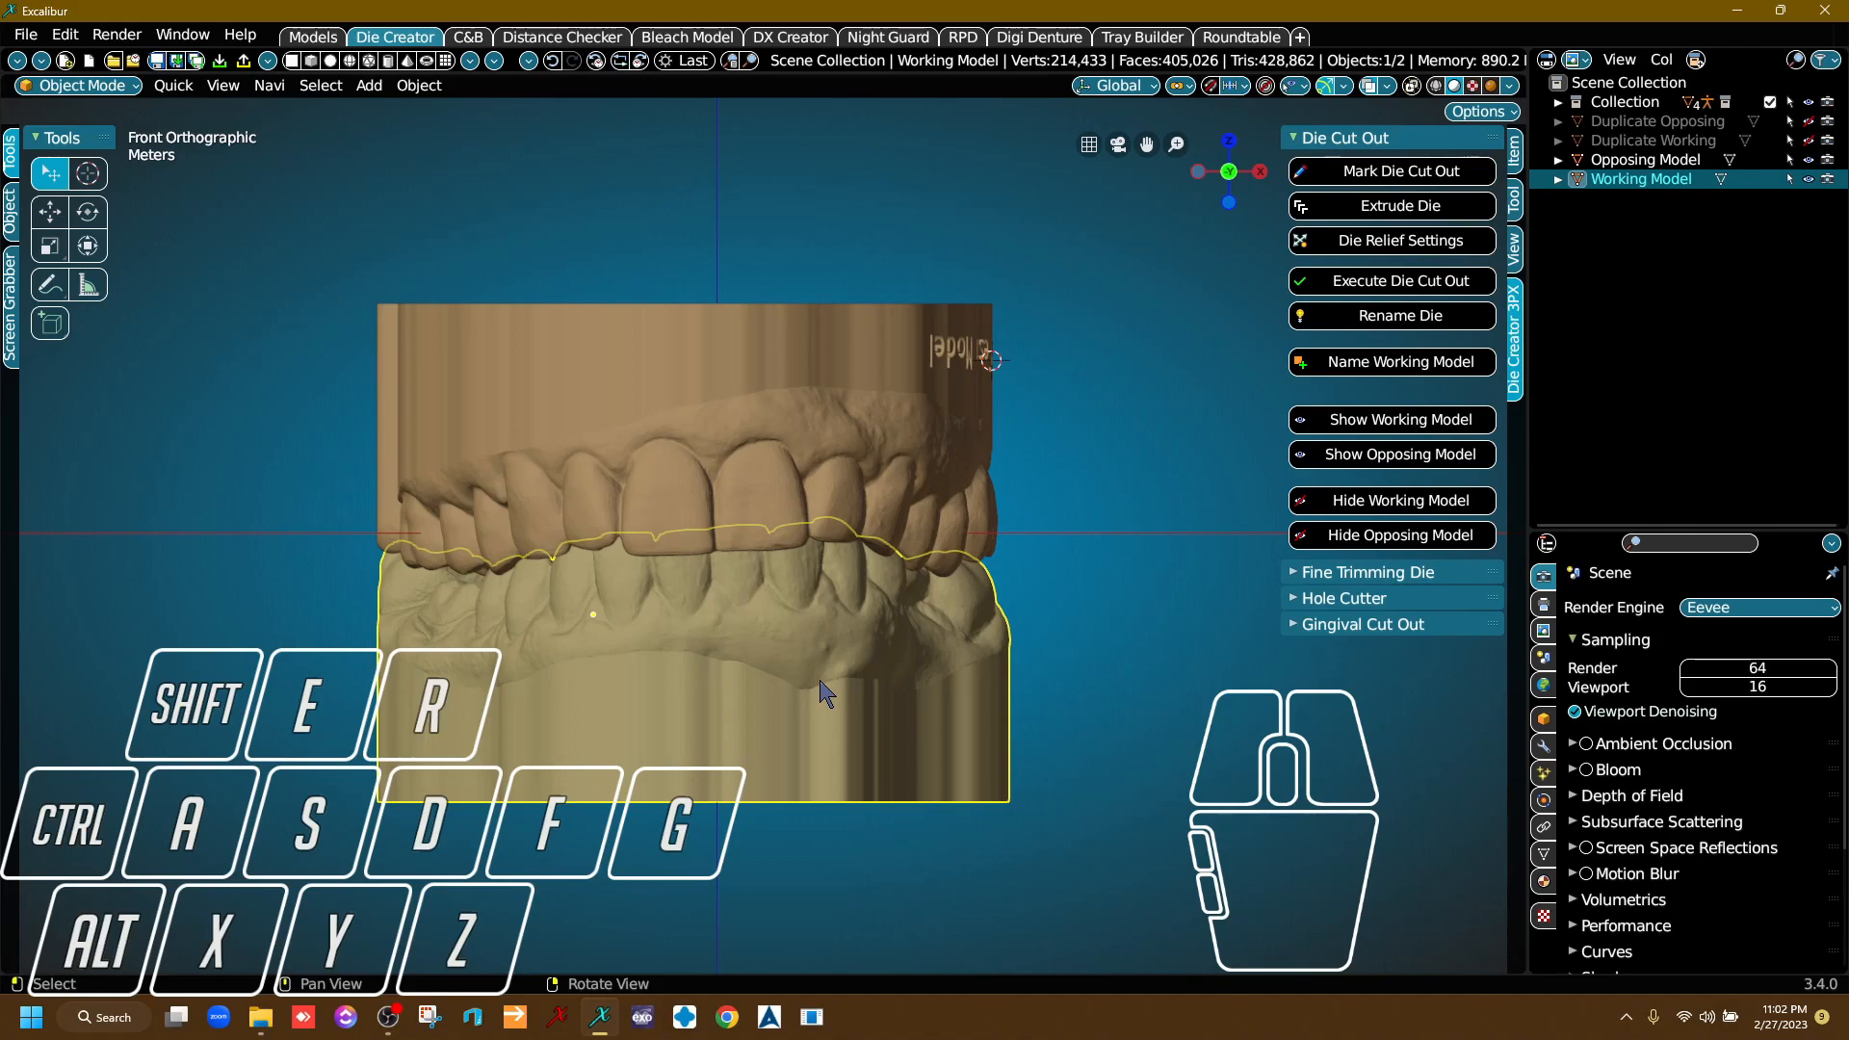
Hide the Opposing Model so that only the Working Model is displayed.
{"action": "middle_click_drag", "start_coordinate": [788, 671], "coordinate": [934, 554]}
{"action": "right_click_drag", "start_coordinate": [932, 551], "coordinate": [877, 532]}
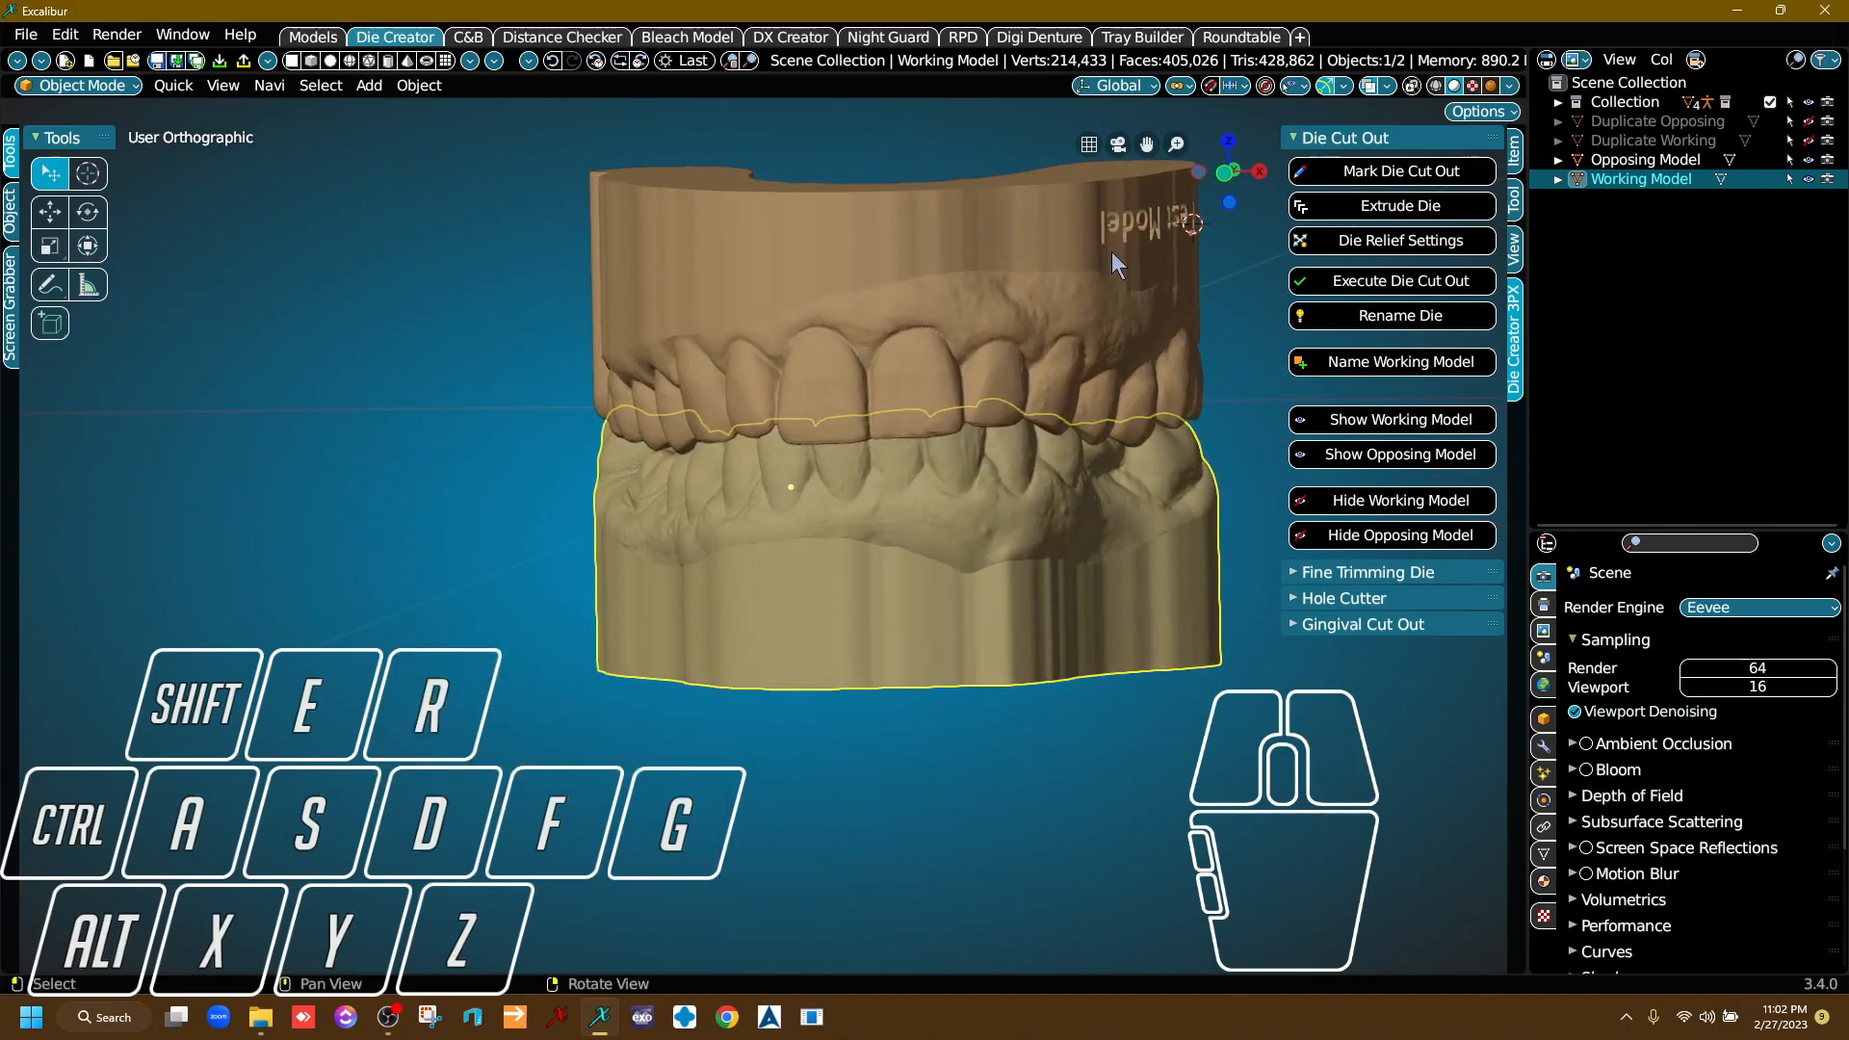
{"action": "left_click", "coordinate": [1811, 160]}
{"action": "left_click", "coordinate": [1811, 159]}
{"action": "double_click", "coordinate": [1810, 160]}
{"action": "left_click", "coordinate": [1811, 160]}
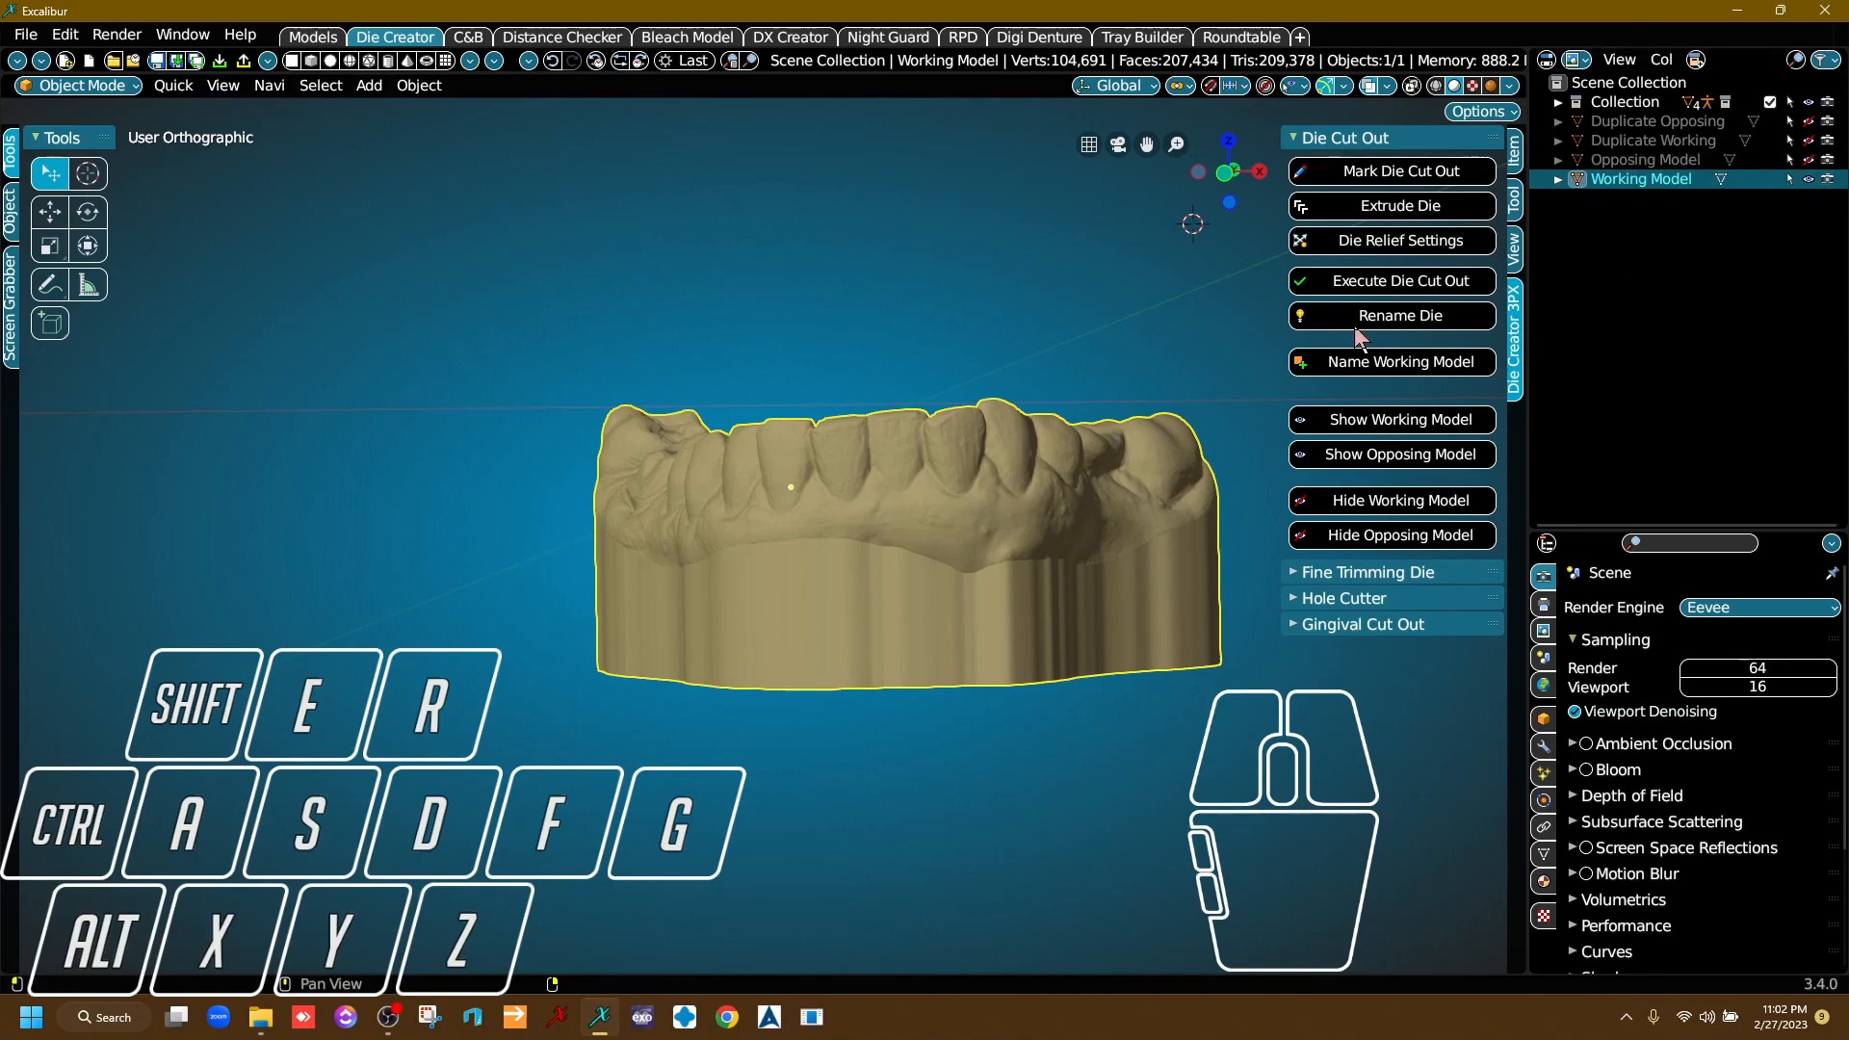
Place the 3D cursor on the gum just outside the prepared tooth's margin and start marking the die cut-out there.
{"action": "right_click_drag", "start_coordinate": [1114, 464], "coordinate": [507, 475]}
{"action": "right_click_drag", "start_coordinate": [591, 417], "coordinate": [712, 535]}
{"action": "scroll", "coordinate": [535, 459], "scroll_direction": "up", "scroll_amount": 4}
{"action": "scroll", "coordinate": [536, 459], "scroll_direction": "up", "scroll_amount": 4}
{"action": "middle_click_drag", "start_coordinate": [536, 460], "coordinate": [807, 477]}
{"action": "right_click_drag", "start_coordinate": [806, 476], "coordinate": [495, 500]}
{"action": "right_click_drag", "start_coordinate": [855, 607], "coordinate": [774, 478]}
{"action": "scroll", "coordinate": [775, 478], "scroll_direction": "up", "scroll_amount": 5}
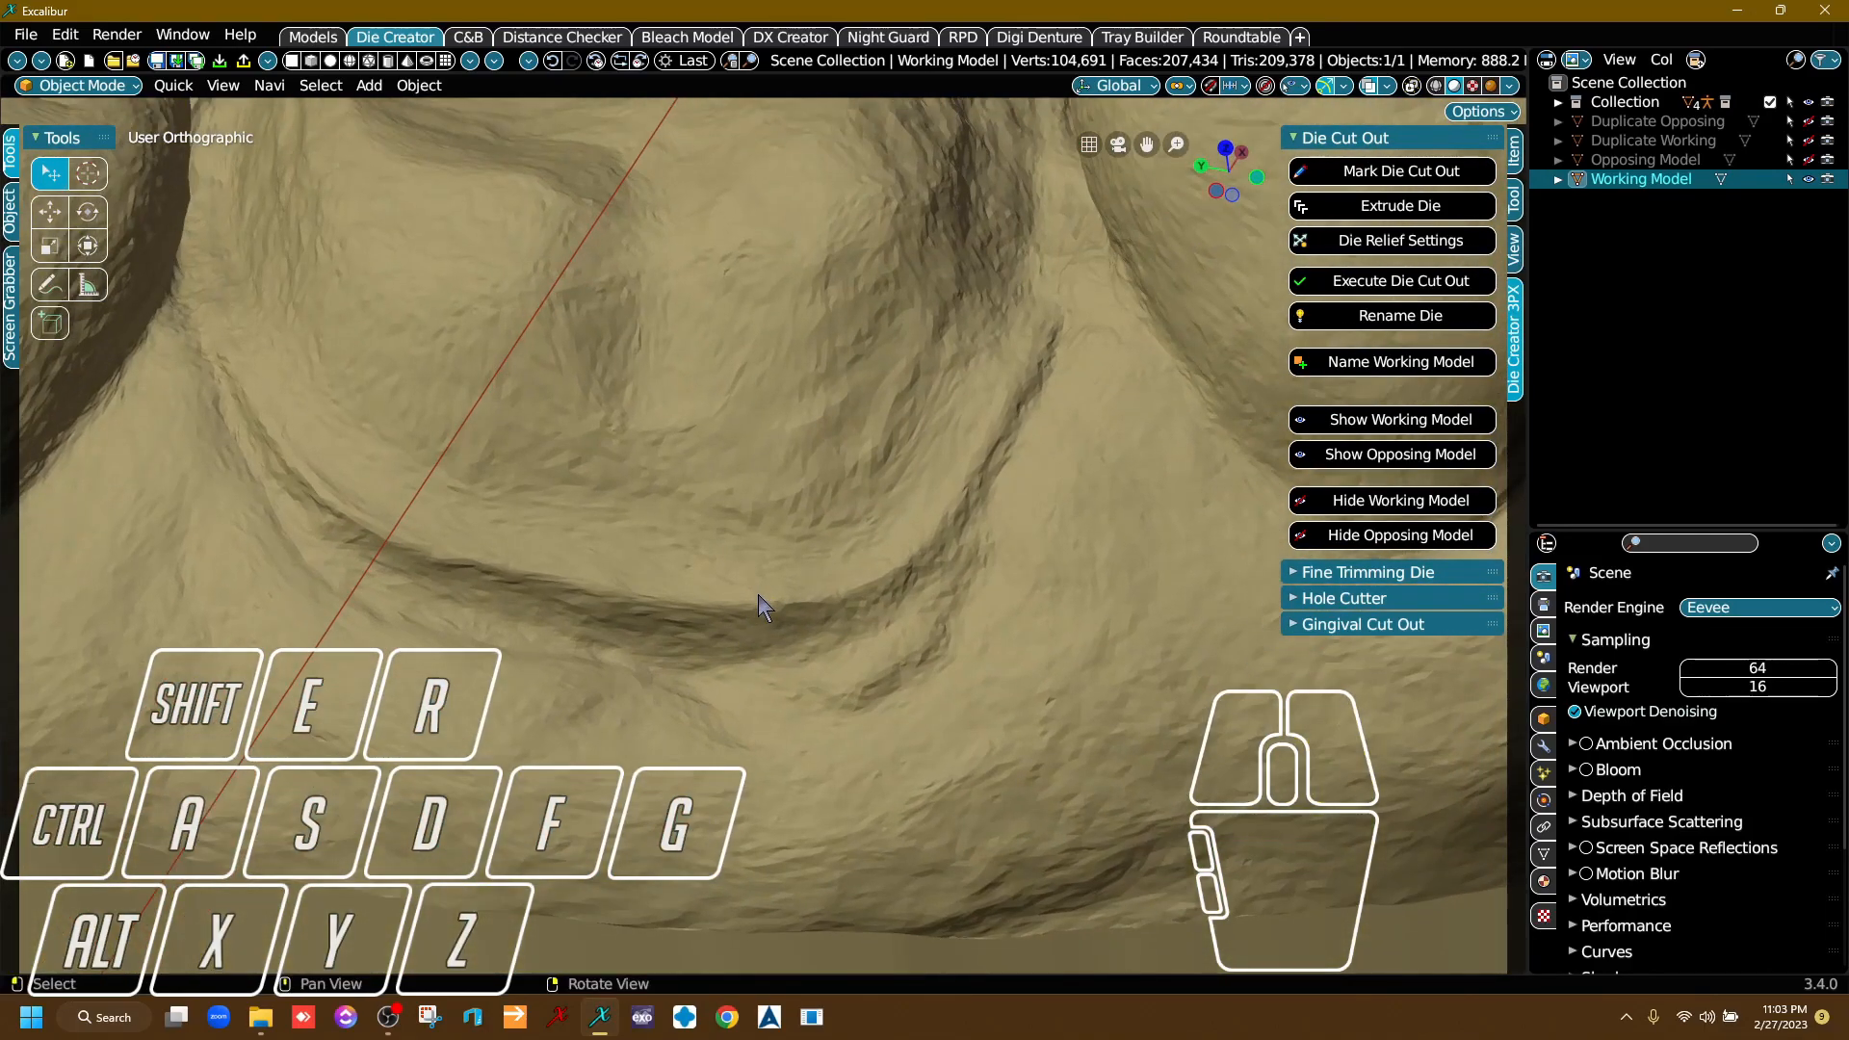
{"action": "key", "text": "alt"}
{"action": "right_click", "coordinate": [706, 681], "text": "alt"}
{"action": "left_click", "coordinate": [1327, 170]}
Move the die cutter's two end points to form a short starting segment on the gum beside the prepared tooth's margin.
{"action": "scroll", "coordinate": [811, 725], "scroll_direction": "up", "scroll_amount": 3}
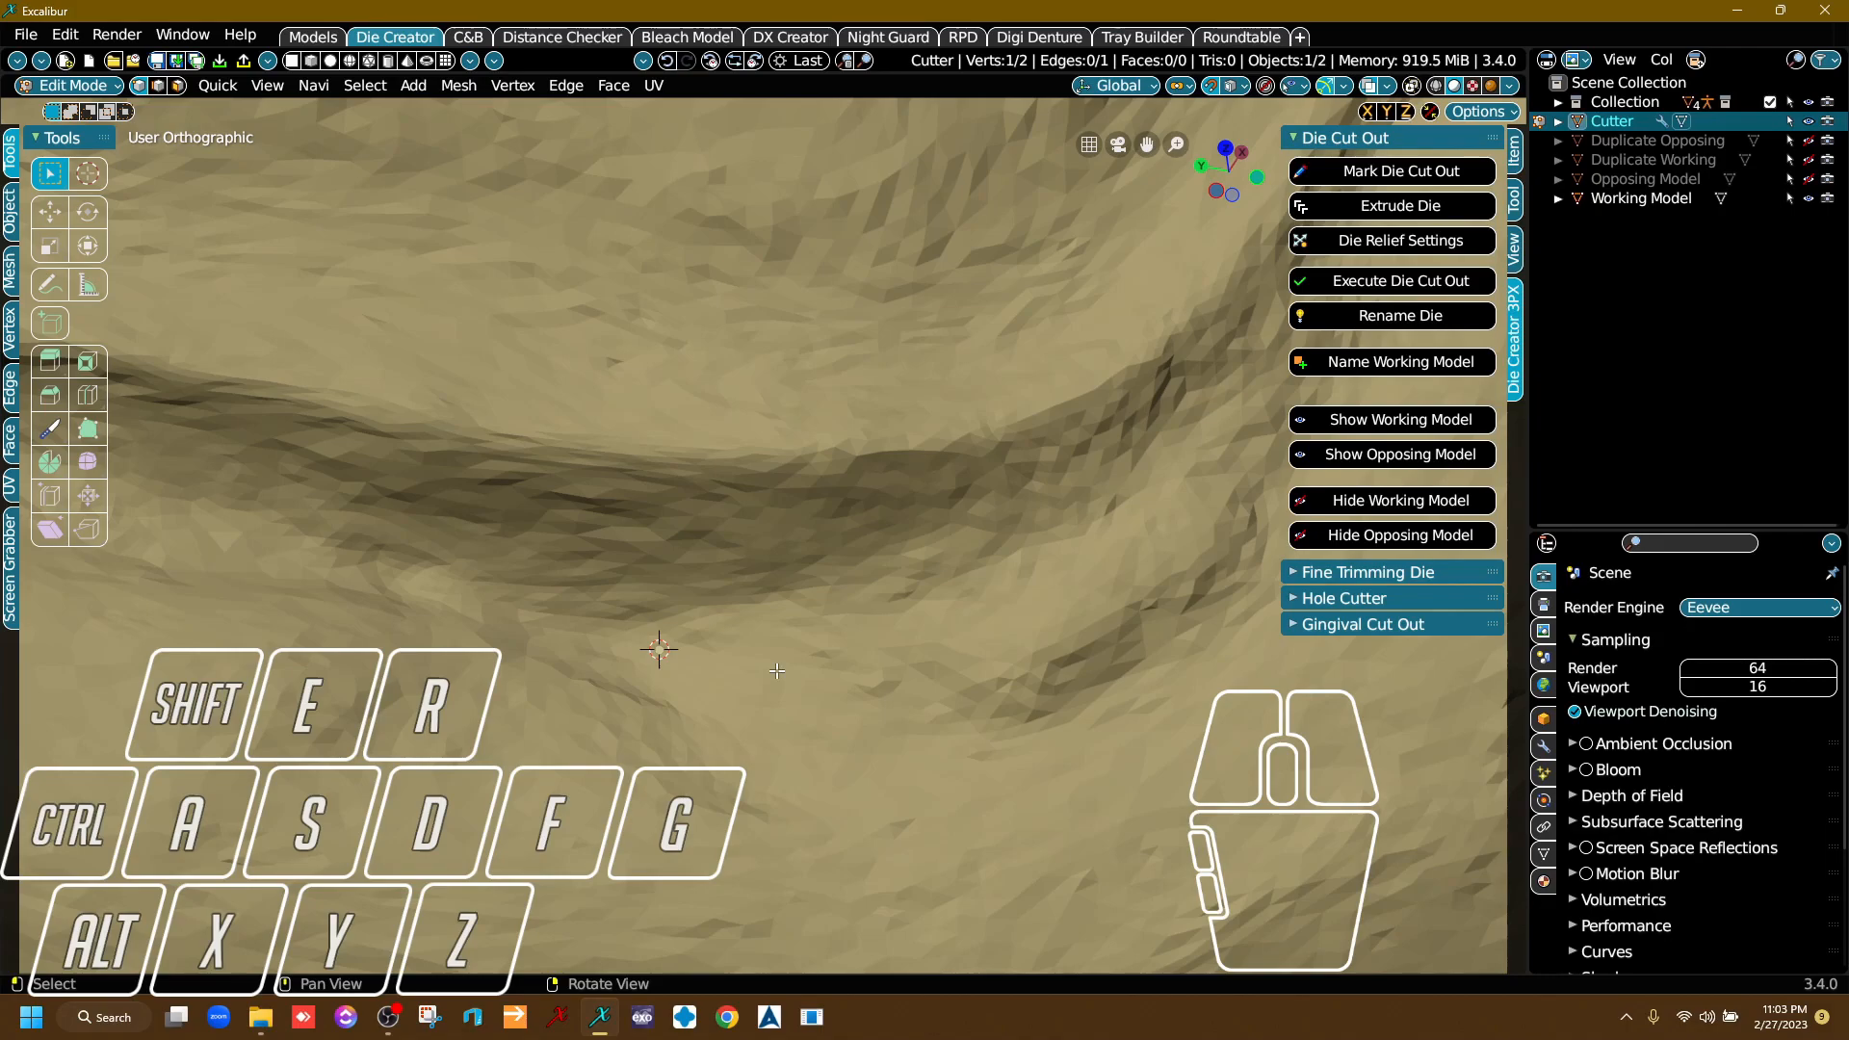
{"action": "key", "text": "g"}
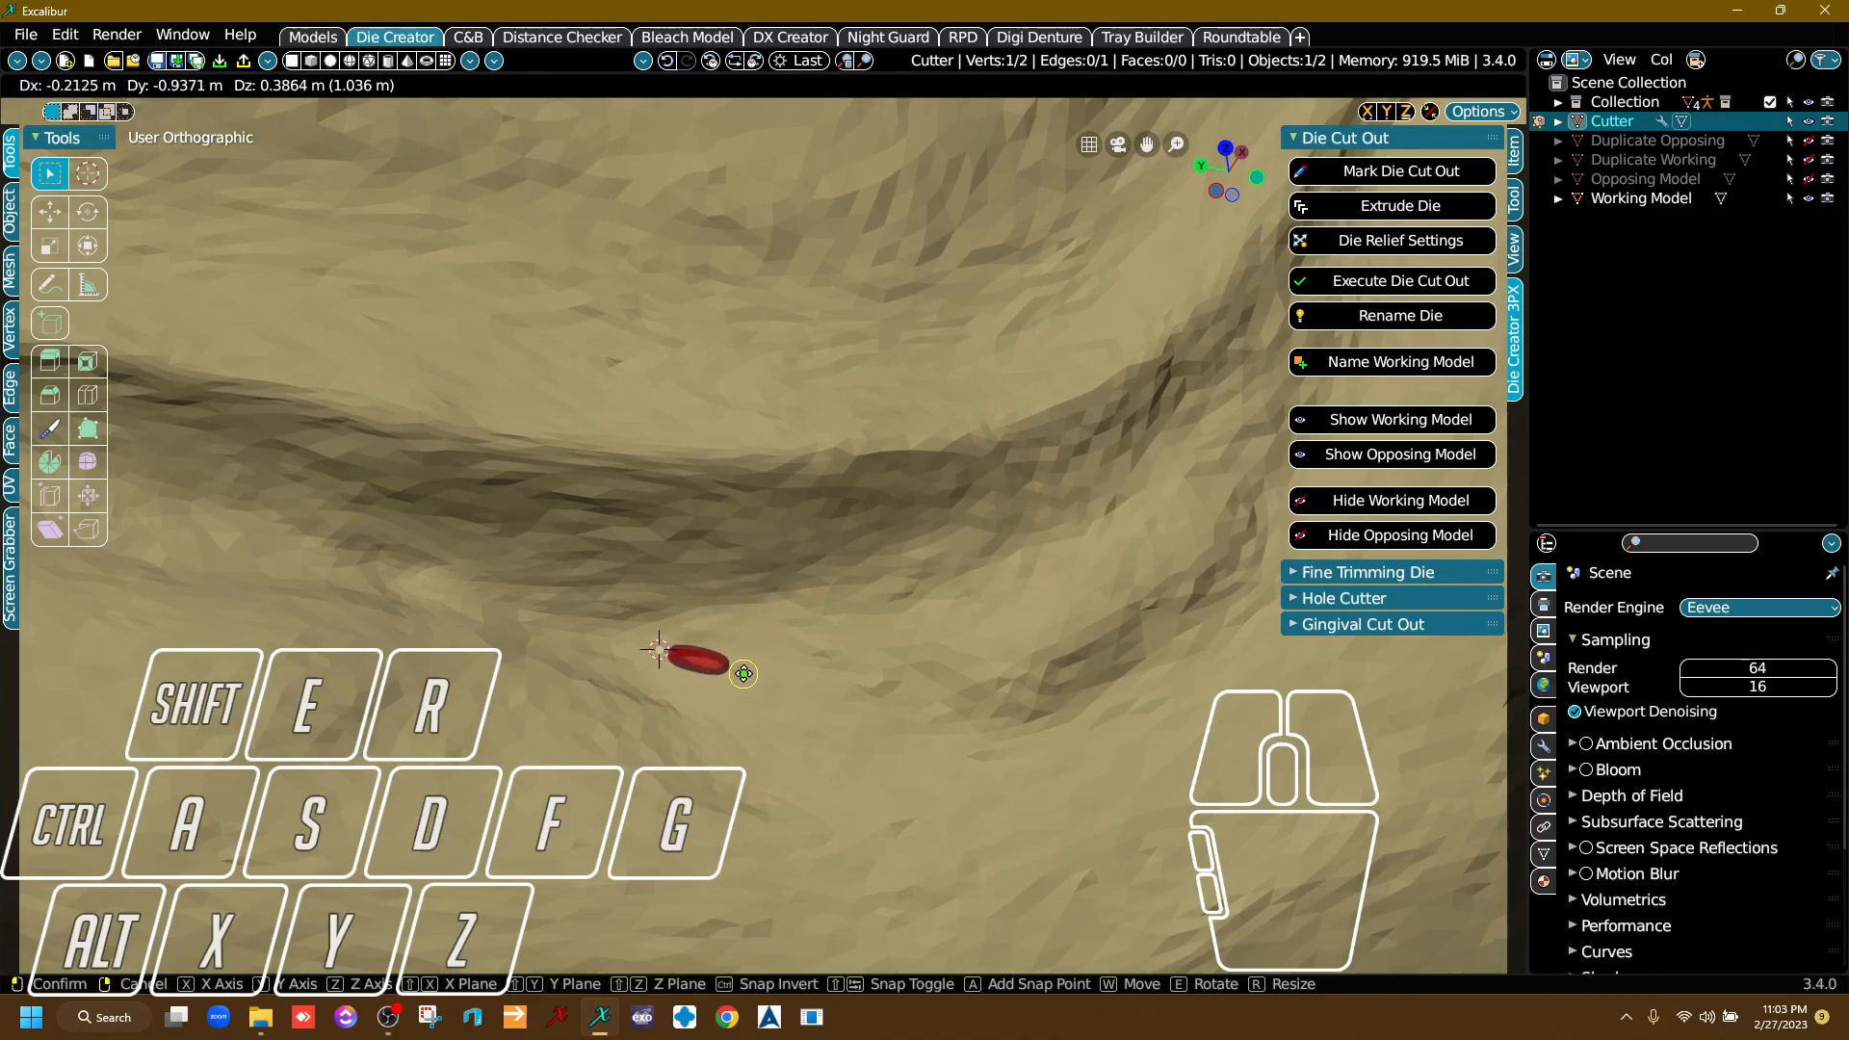
{"action": "left_click", "coordinate": [741, 681]}
{"action": "scroll", "coordinate": [1034, 716], "scroll_direction": "up", "scroll_amount": 5}
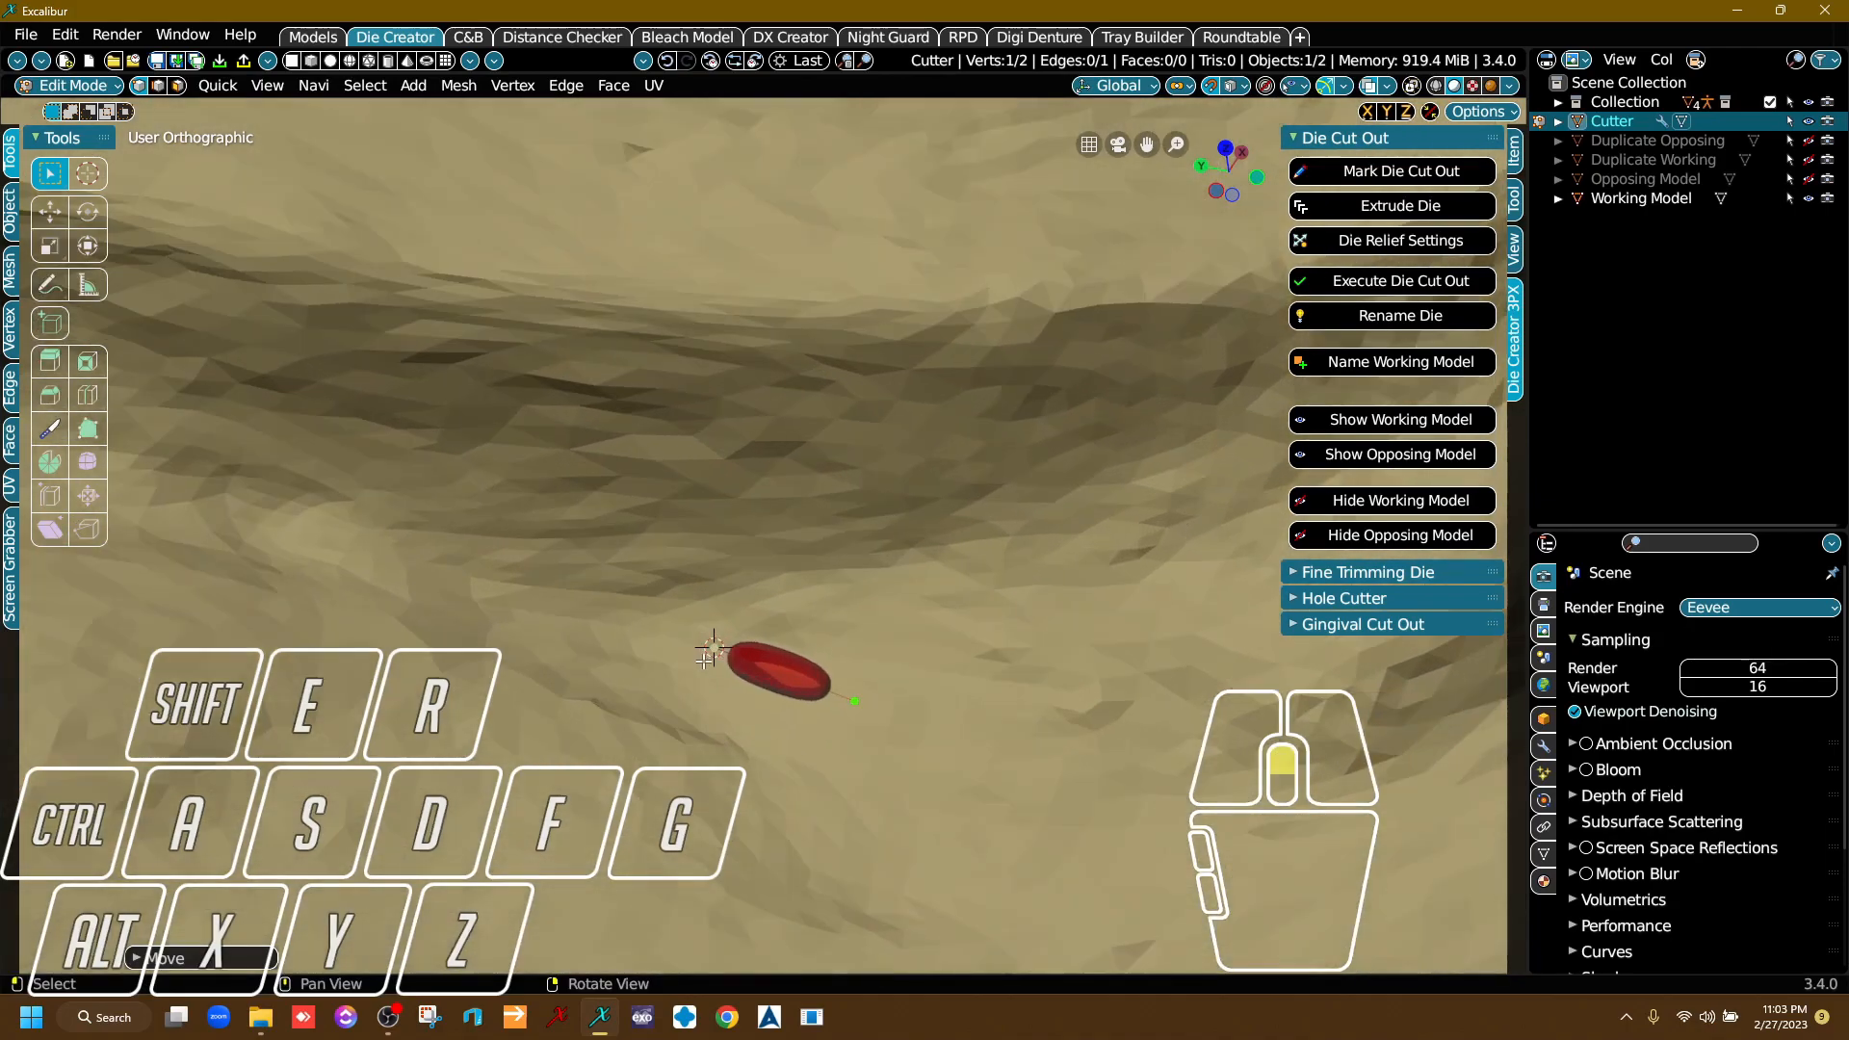
{"action": "key", "text": "g"}
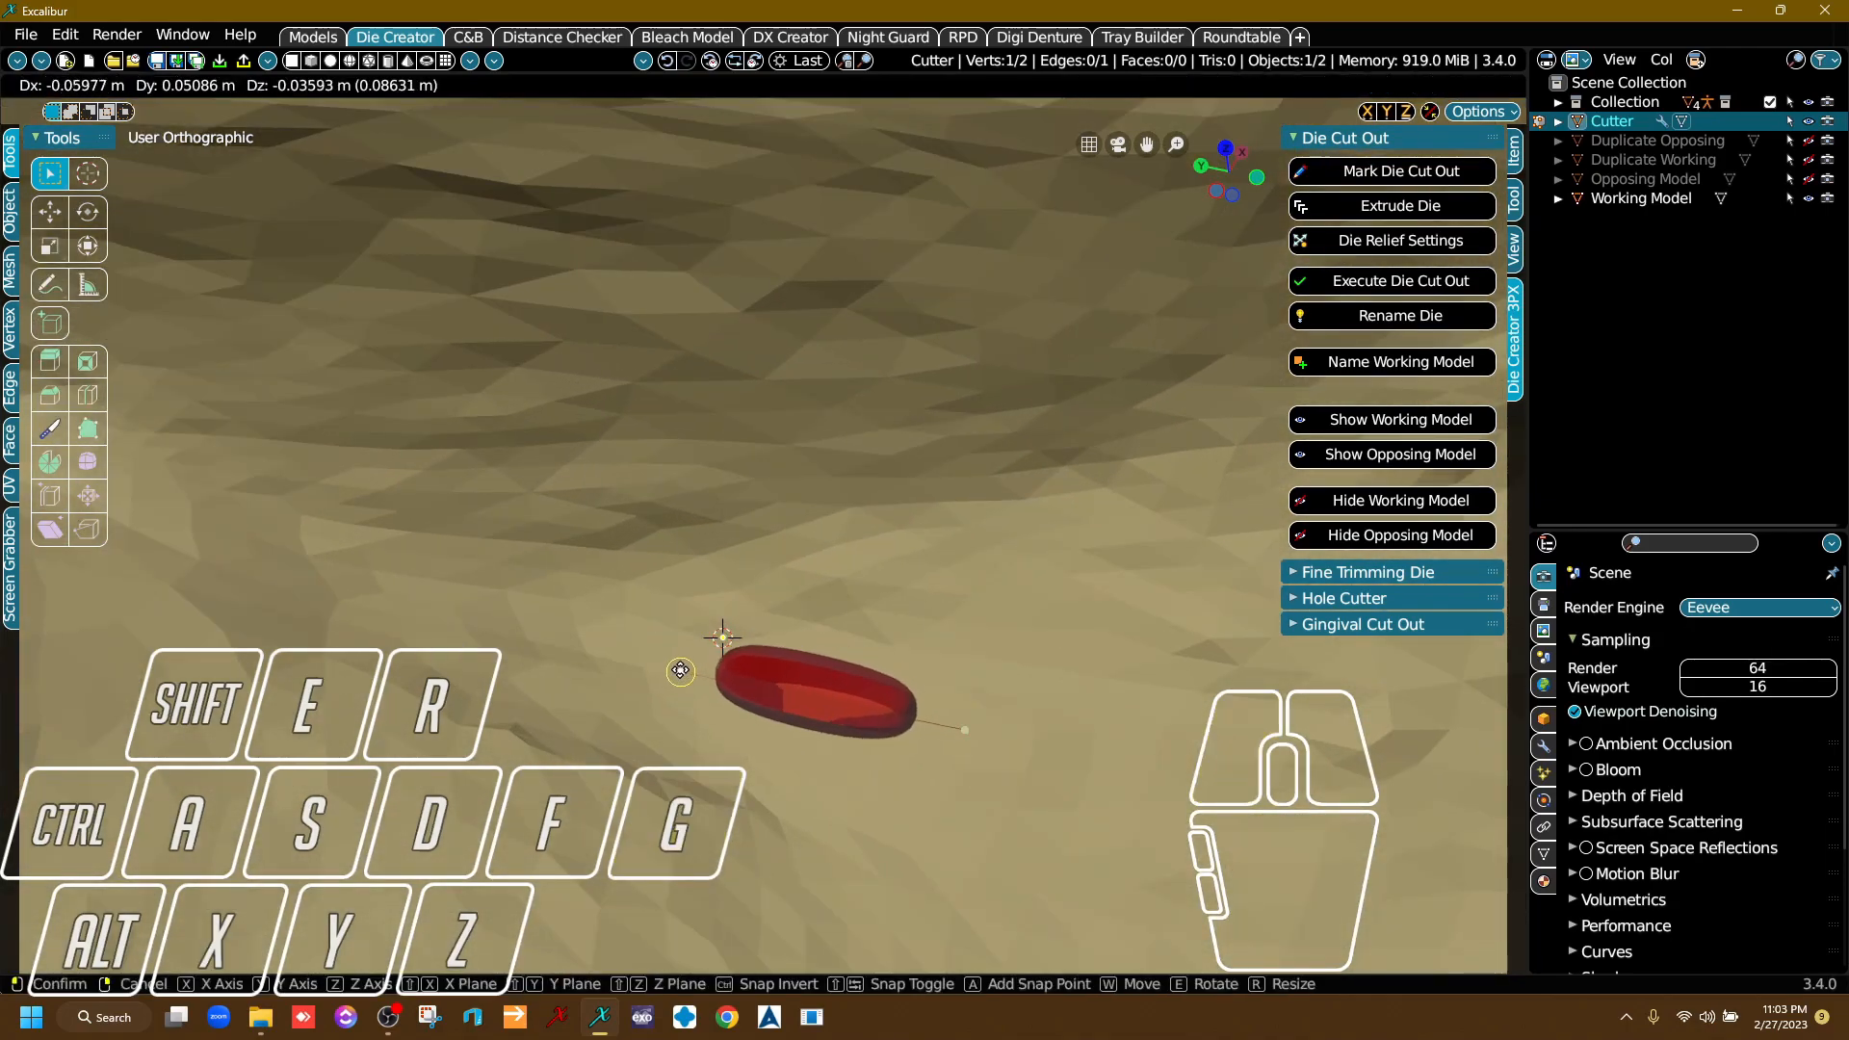
{"action": "left_click", "coordinate": [682, 666]}
Select the die cutter's leading end point, on the side away from the 3D cursor, and nudge it along the gum outside the margin.
{"action": "scroll", "coordinate": [756, 636], "scroll_direction": "down", "scroll_amount": 4}
{"action": "scroll", "coordinate": [785, 654], "scroll_direction": "up", "scroll_amount": 4}
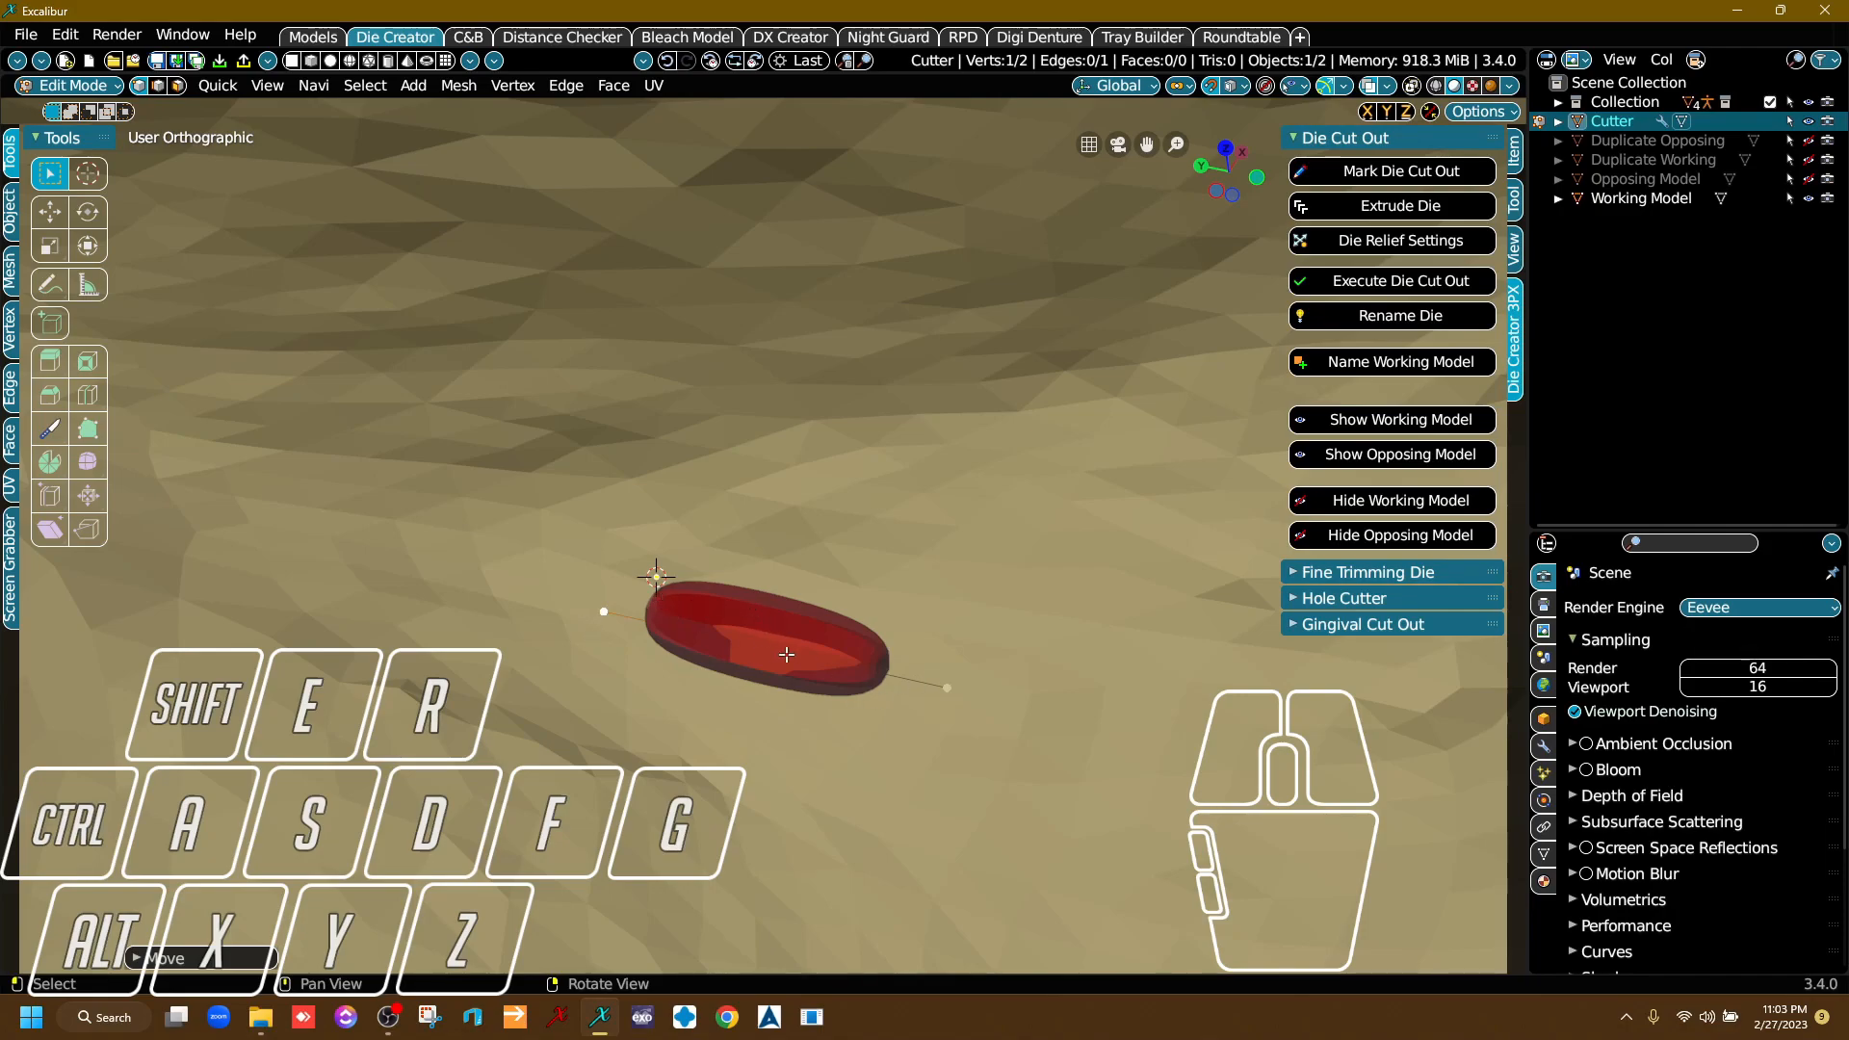
{"action": "middle_click_drag", "start_coordinate": [887, 673], "coordinate": [936, 642]}
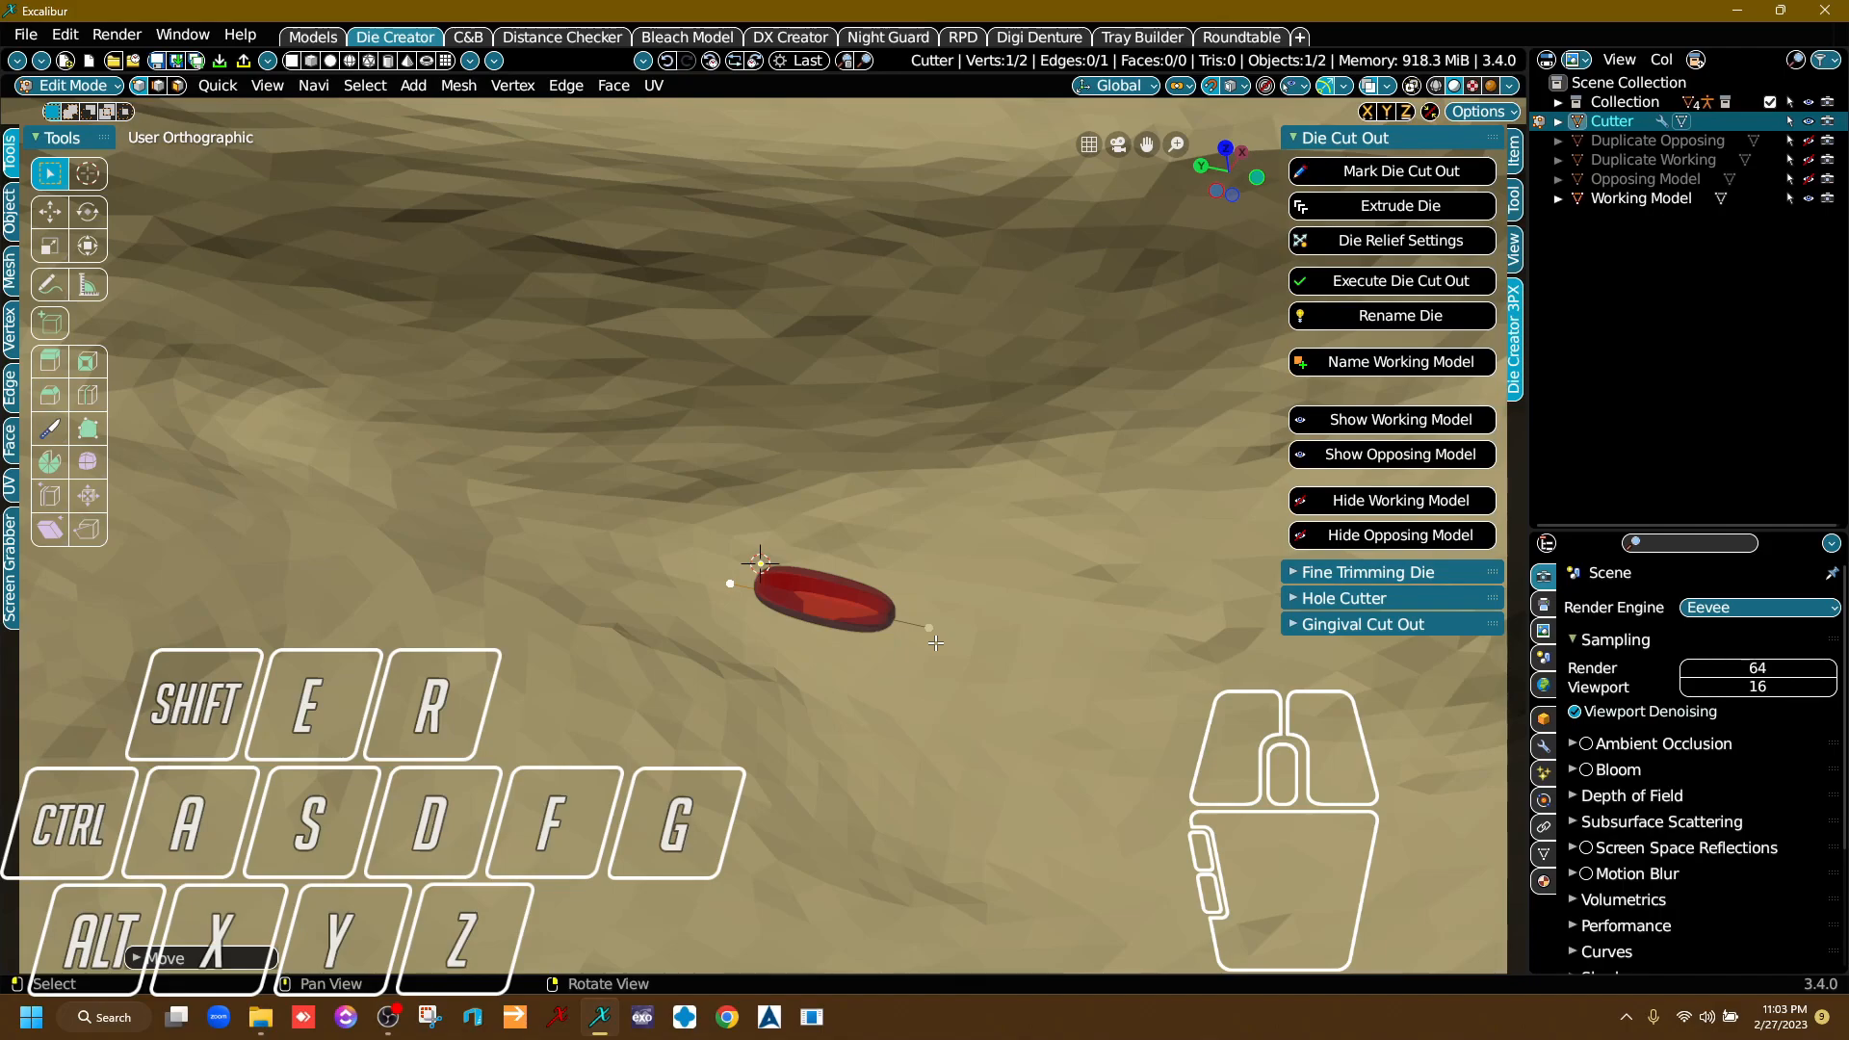
{"action": "scroll", "coordinate": [913, 639], "scroll_direction": "down", "scroll_amount": 2}
{"action": "scroll", "coordinate": [982, 679], "scroll_direction": "up", "scroll_amount": 5}
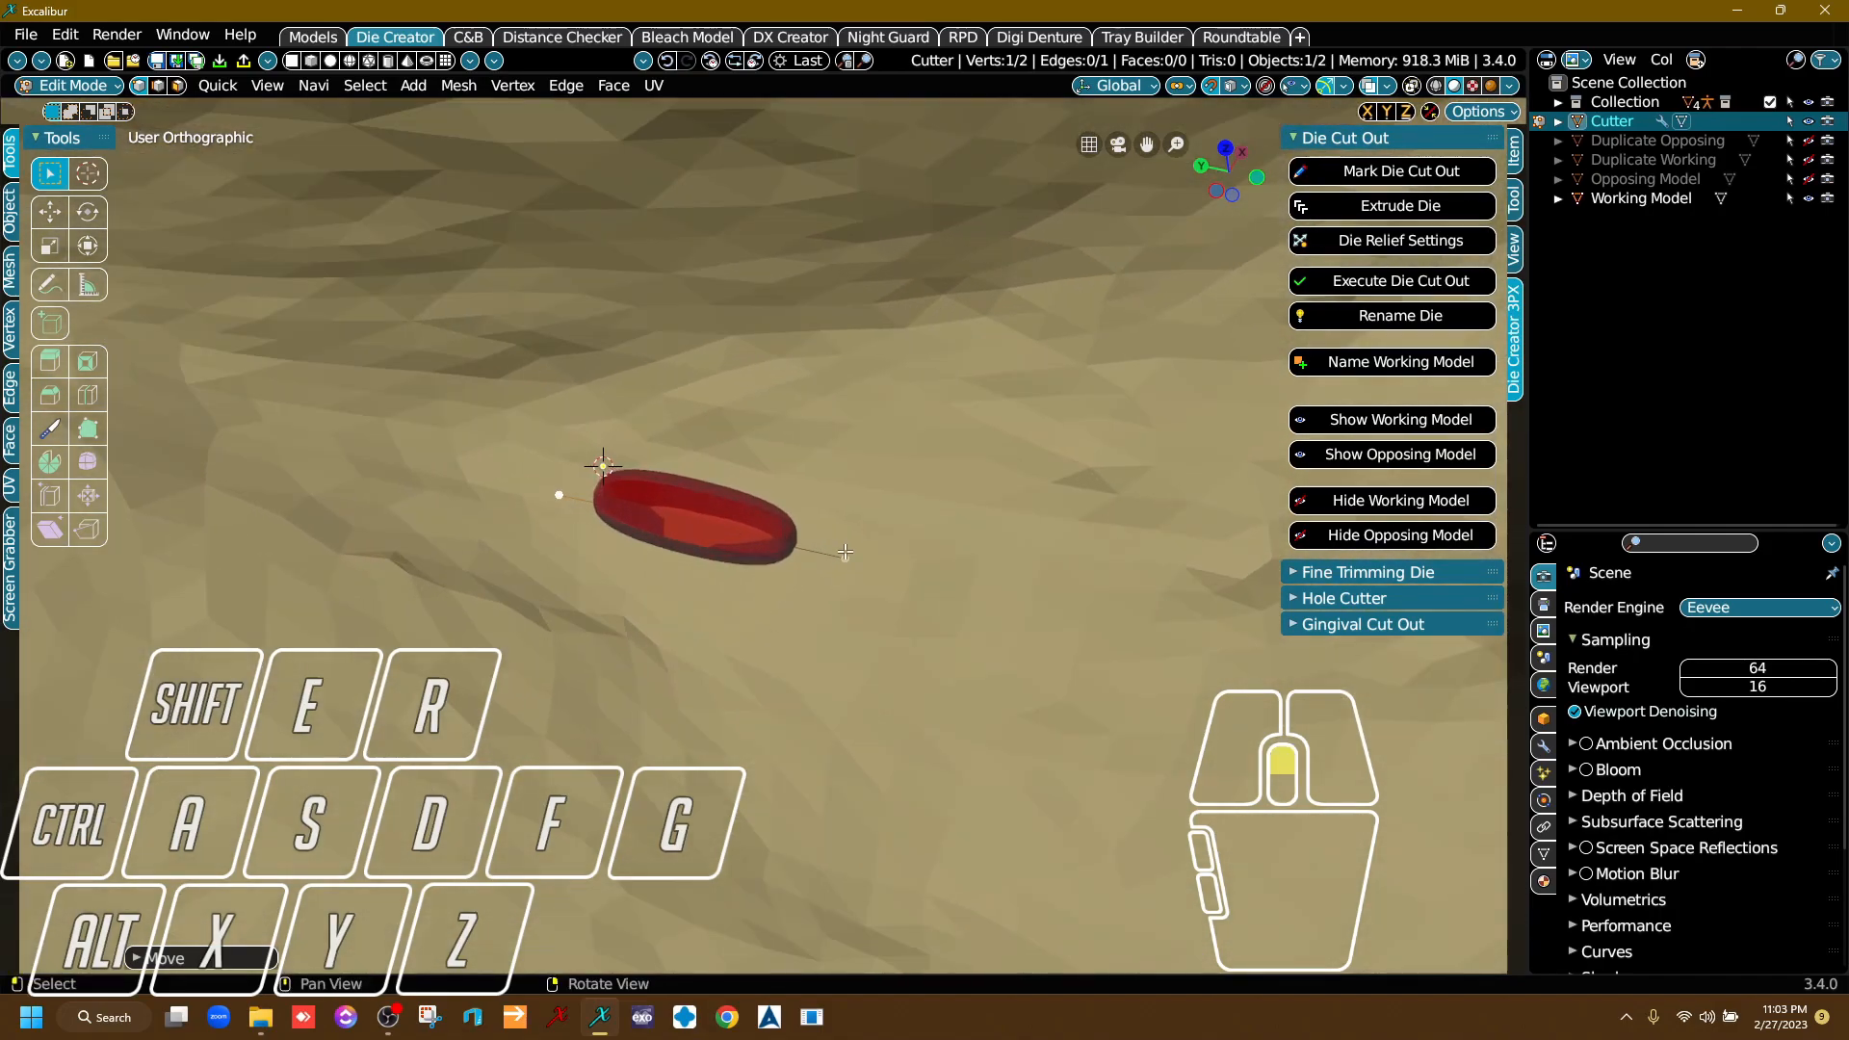
{"action": "scroll", "coordinate": [566, 524], "scroll_direction": "down", "scroll_amount": 4}
{"action": "middle_click_drag", "start_coordinate": [1010, 542], "coordinate": [828, 616]}
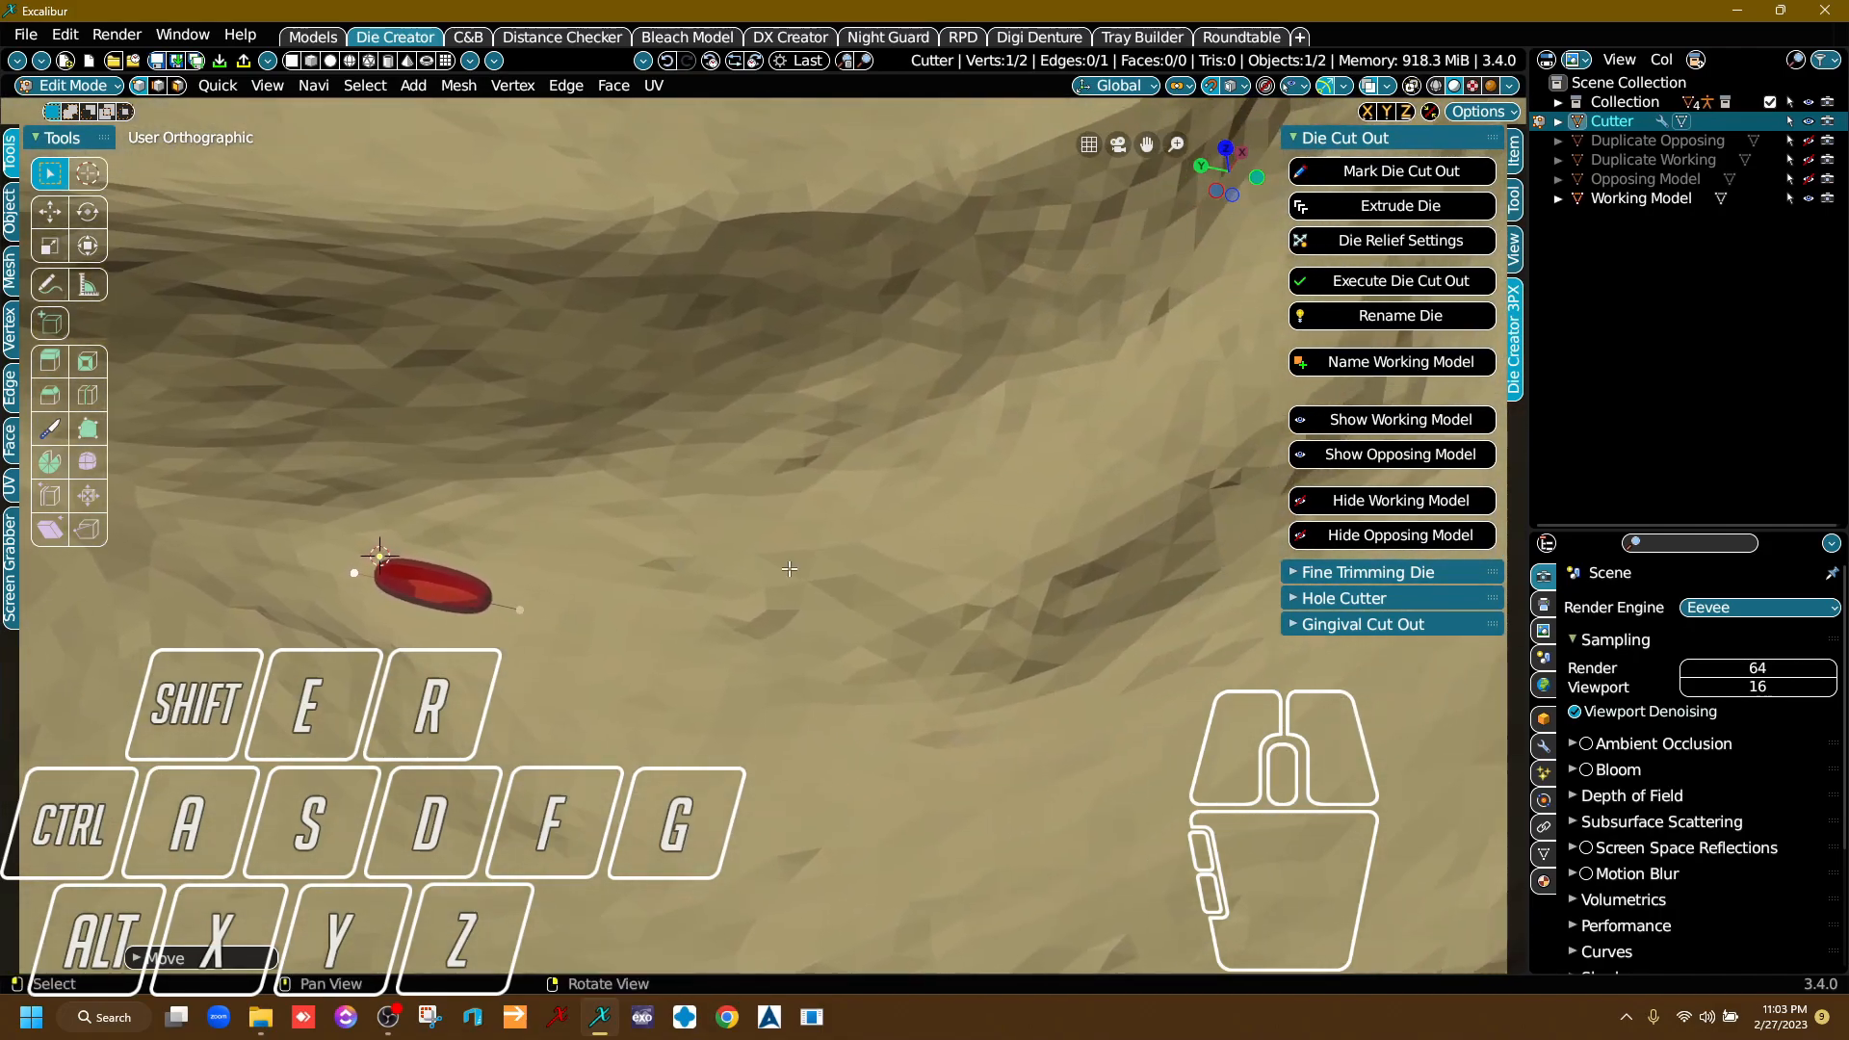
{"action": "right_click_drag", "start_coordinate": [828, 616], "coordinate": [841, 675]}
{"action": "scroll", "coordinate": [841, 676], "scroll_direction": "down", "scroll_amount": 3}
{"action": "middle_click_drag", "start_coordinate": [841, 676], "coordinate": [482, 572]}
{"action": "scroll", "coordinate": [616, 593], "scroll_direction": "up", "scroll_amount": 3}
{"action": "scroll", "coordinate": [763, 597], "scroll_direction": "down", "scroll_amount": 2}
{"action": "scroll", "coordinate": [559, 573], "scroll_direction": "up", "scroll_amount": 2}
{"action": "right_click_drag", "start_coordinate": [675, 570], "coordinate": [746, 566]}
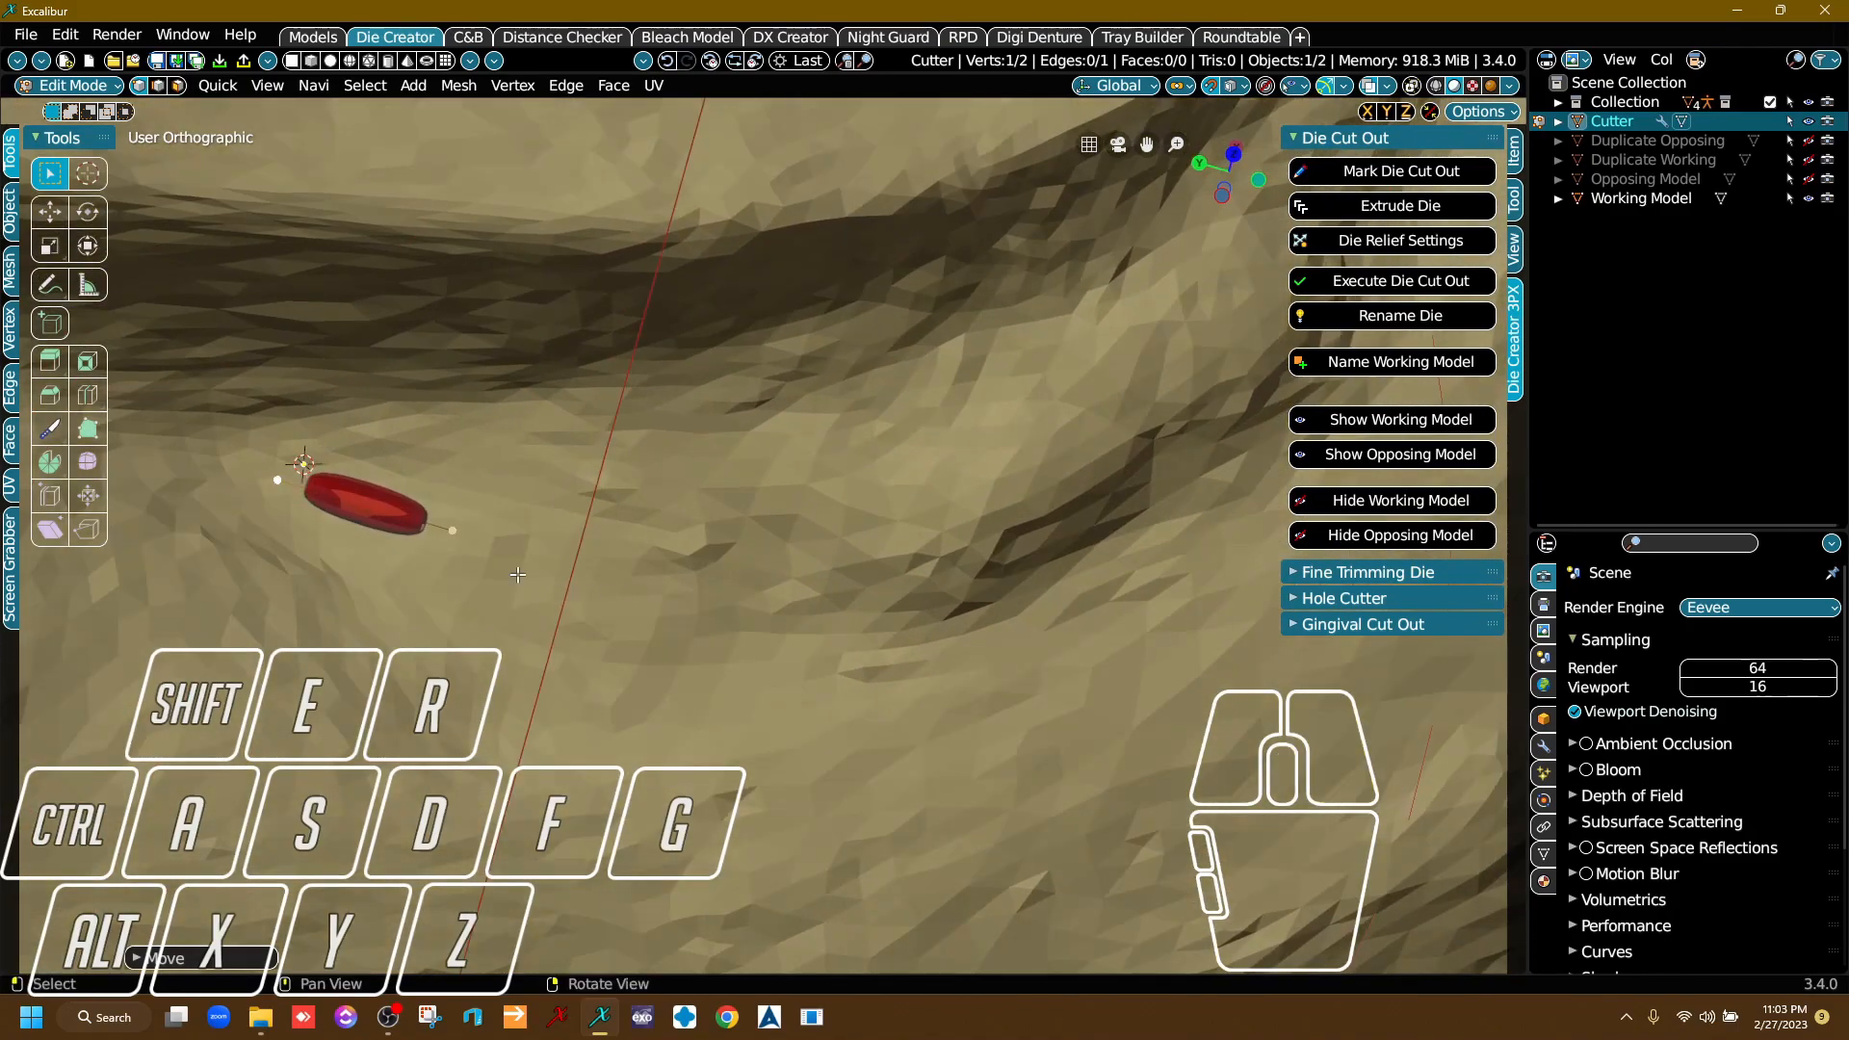
{"action": "left_click", "coordinate": [451, 530]}
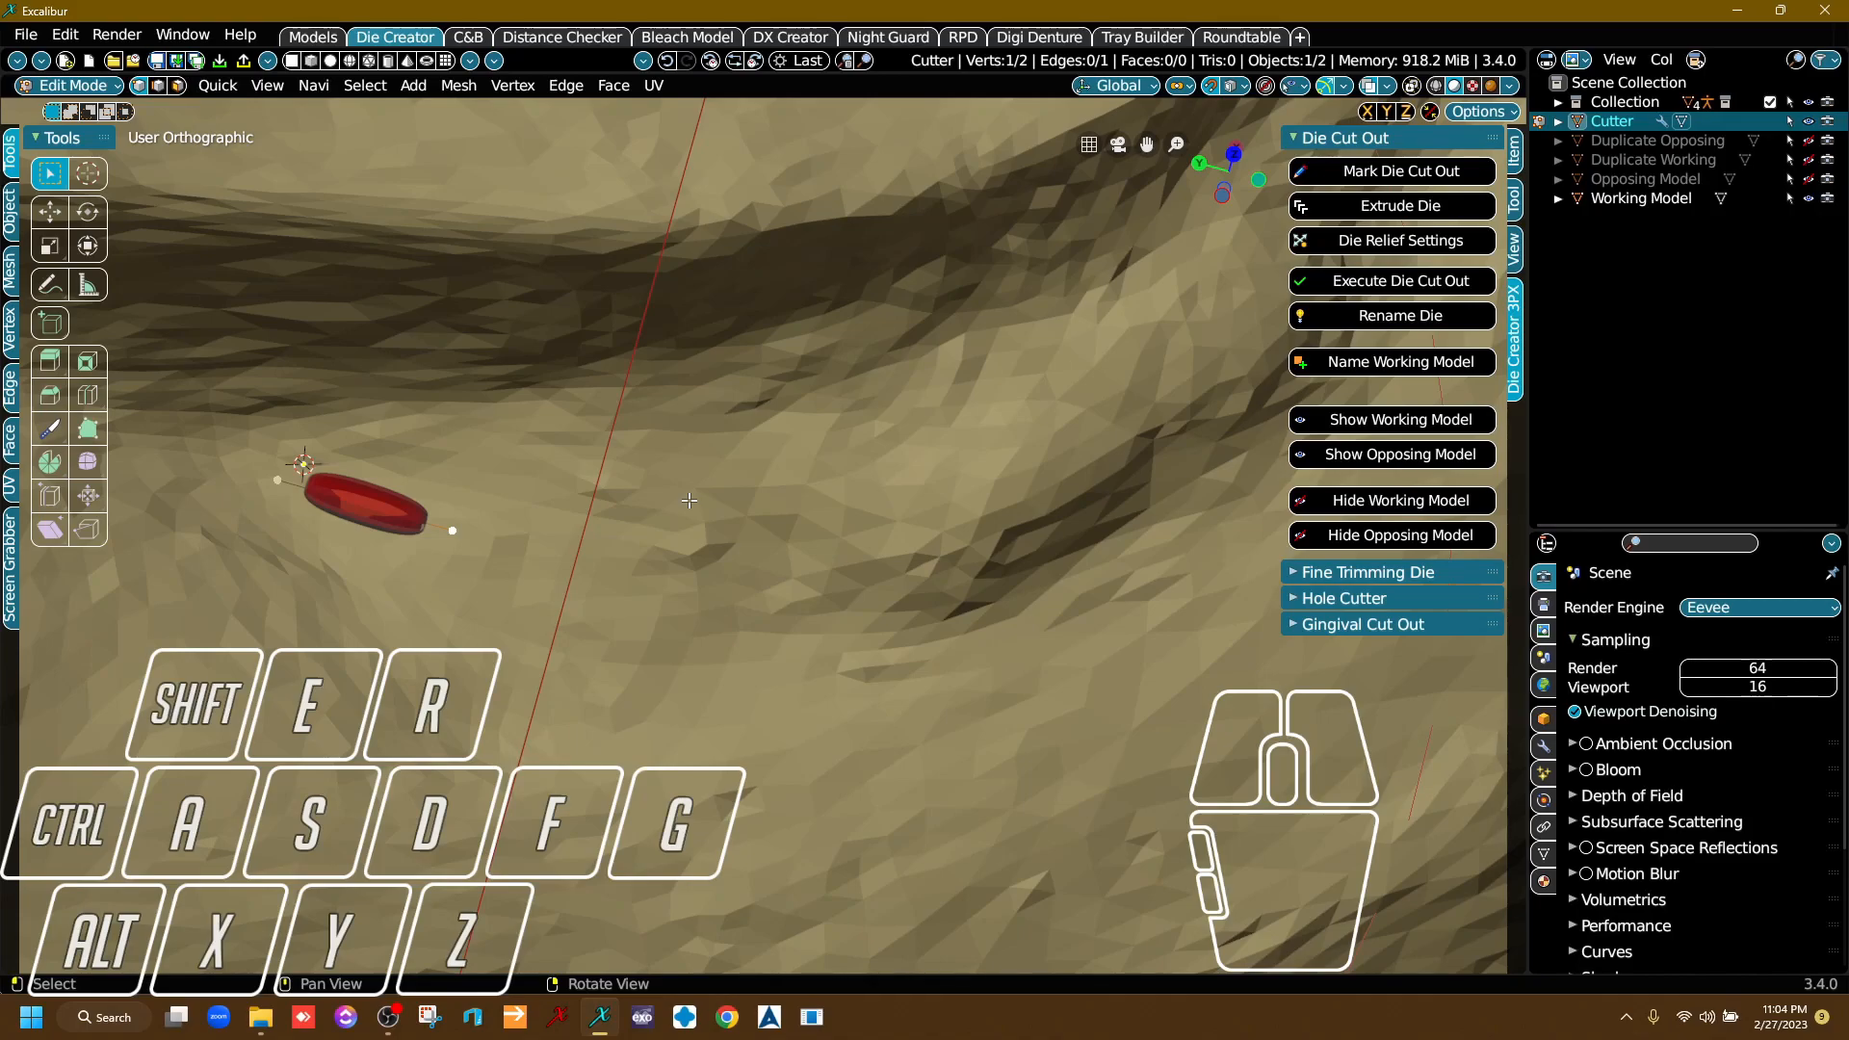
{"action": "middle_click_drag", "start_coordinate": [555, 541], "coordinate": [618, 539]}
{"action": "right_click_drag", "start_coordinate": [619, 540], "coordinate": [575, 495]}
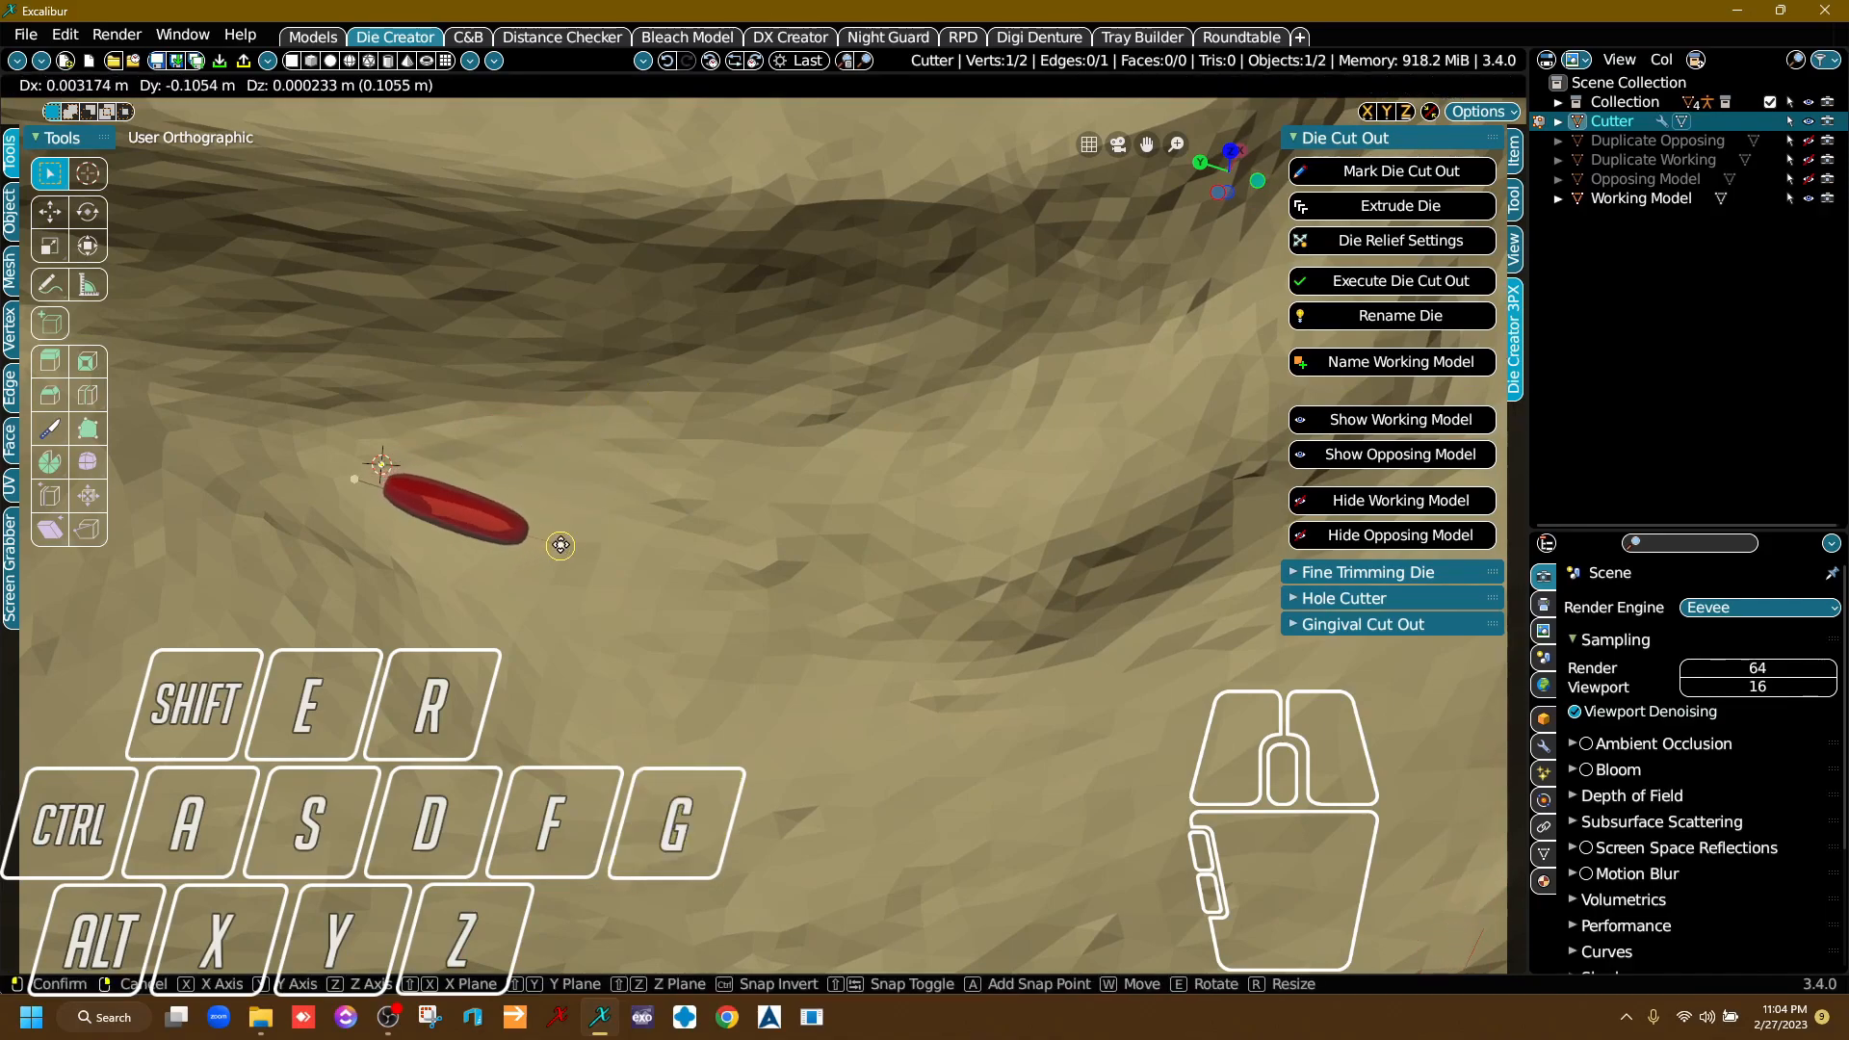
{"action": "left_click", "coordinate": [638, 530]}
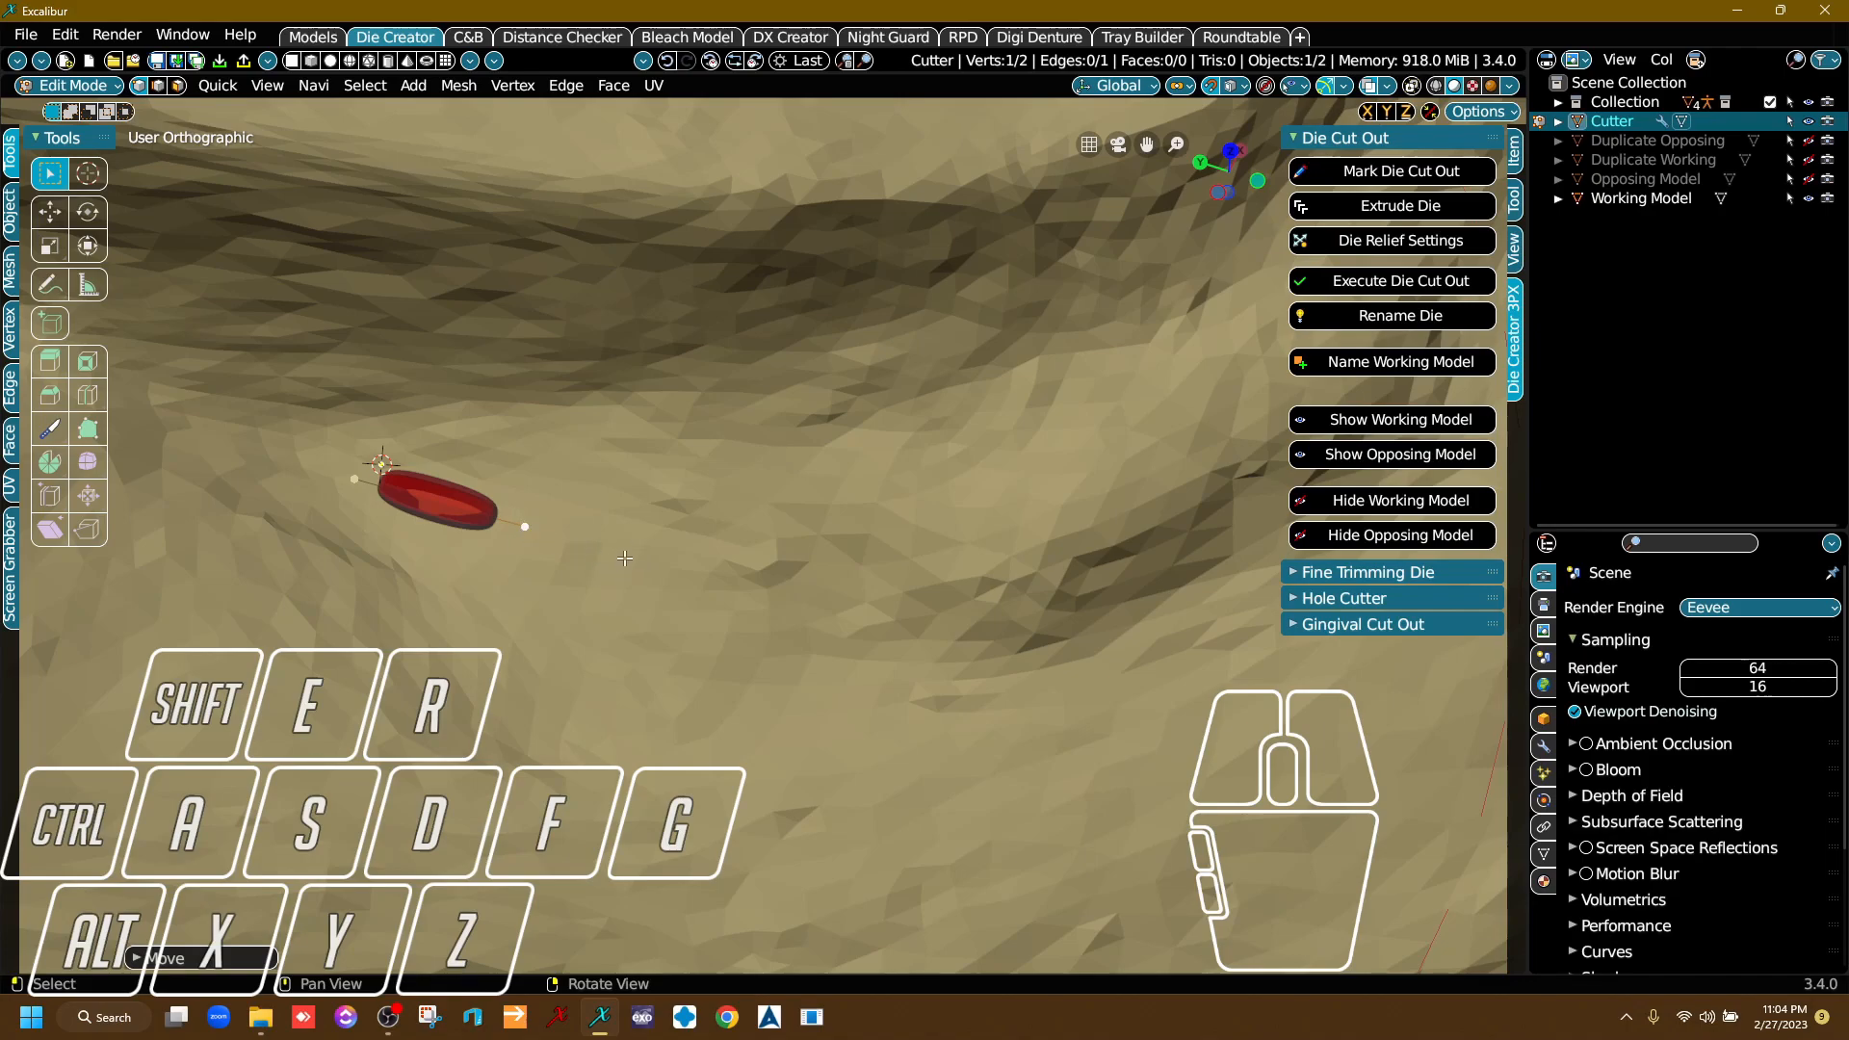
Extrude the die cutter's leading end point in two short segments along the gum, just outside the prepared tooth's margin.
{"action": "key", "text": "e"}
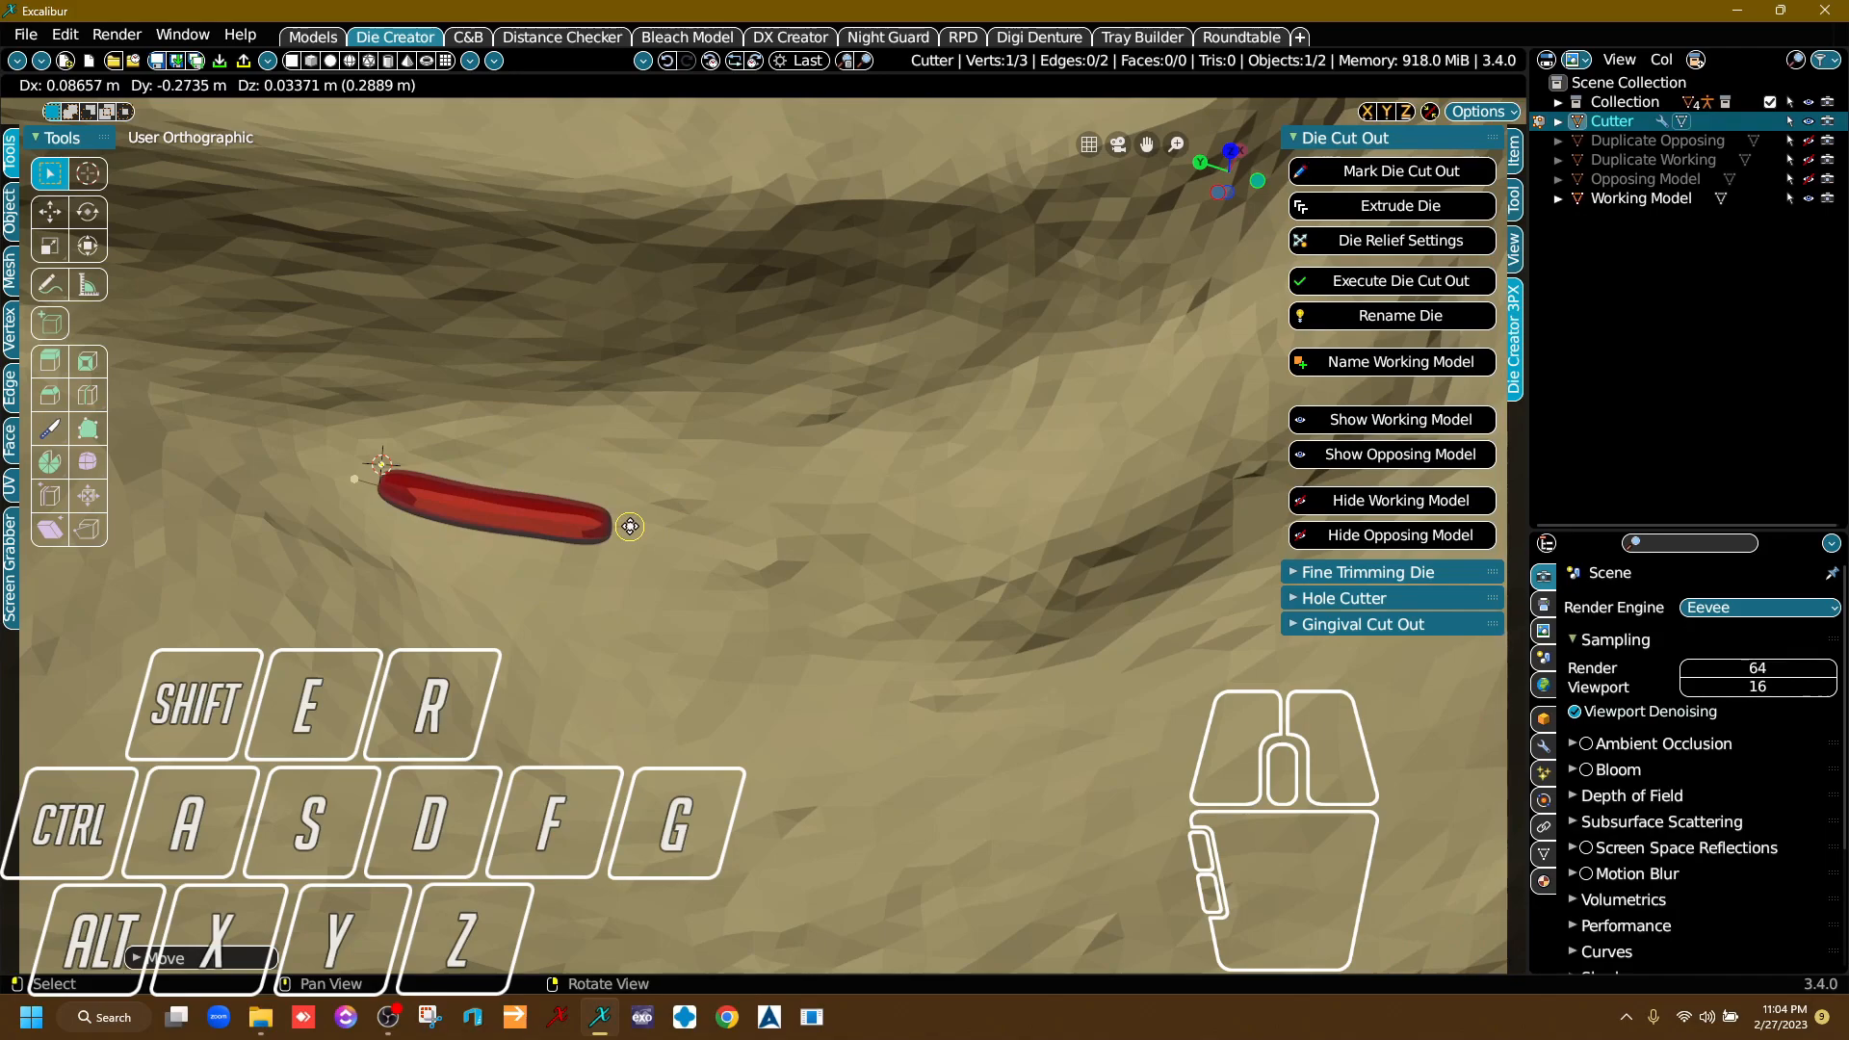
{"action": "left_click", "coordinate": [627, 583]}
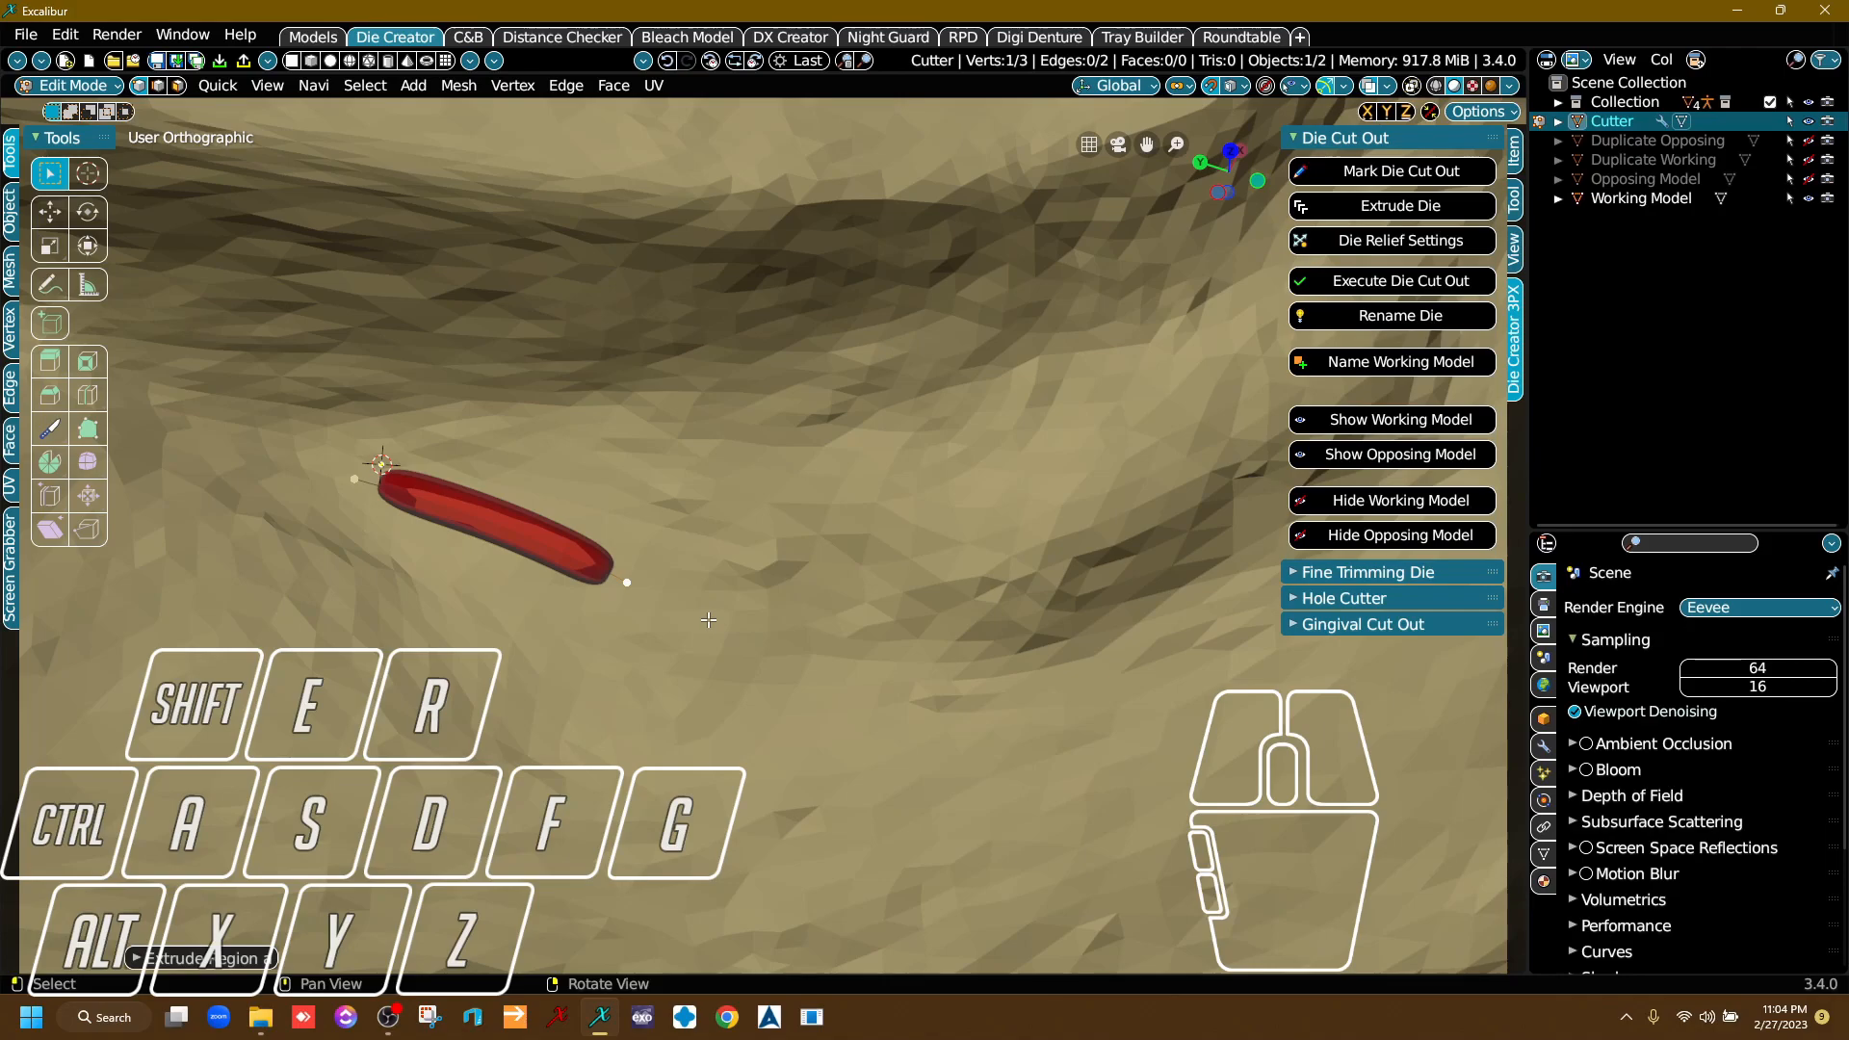
{"action": "key", "text": "e"}
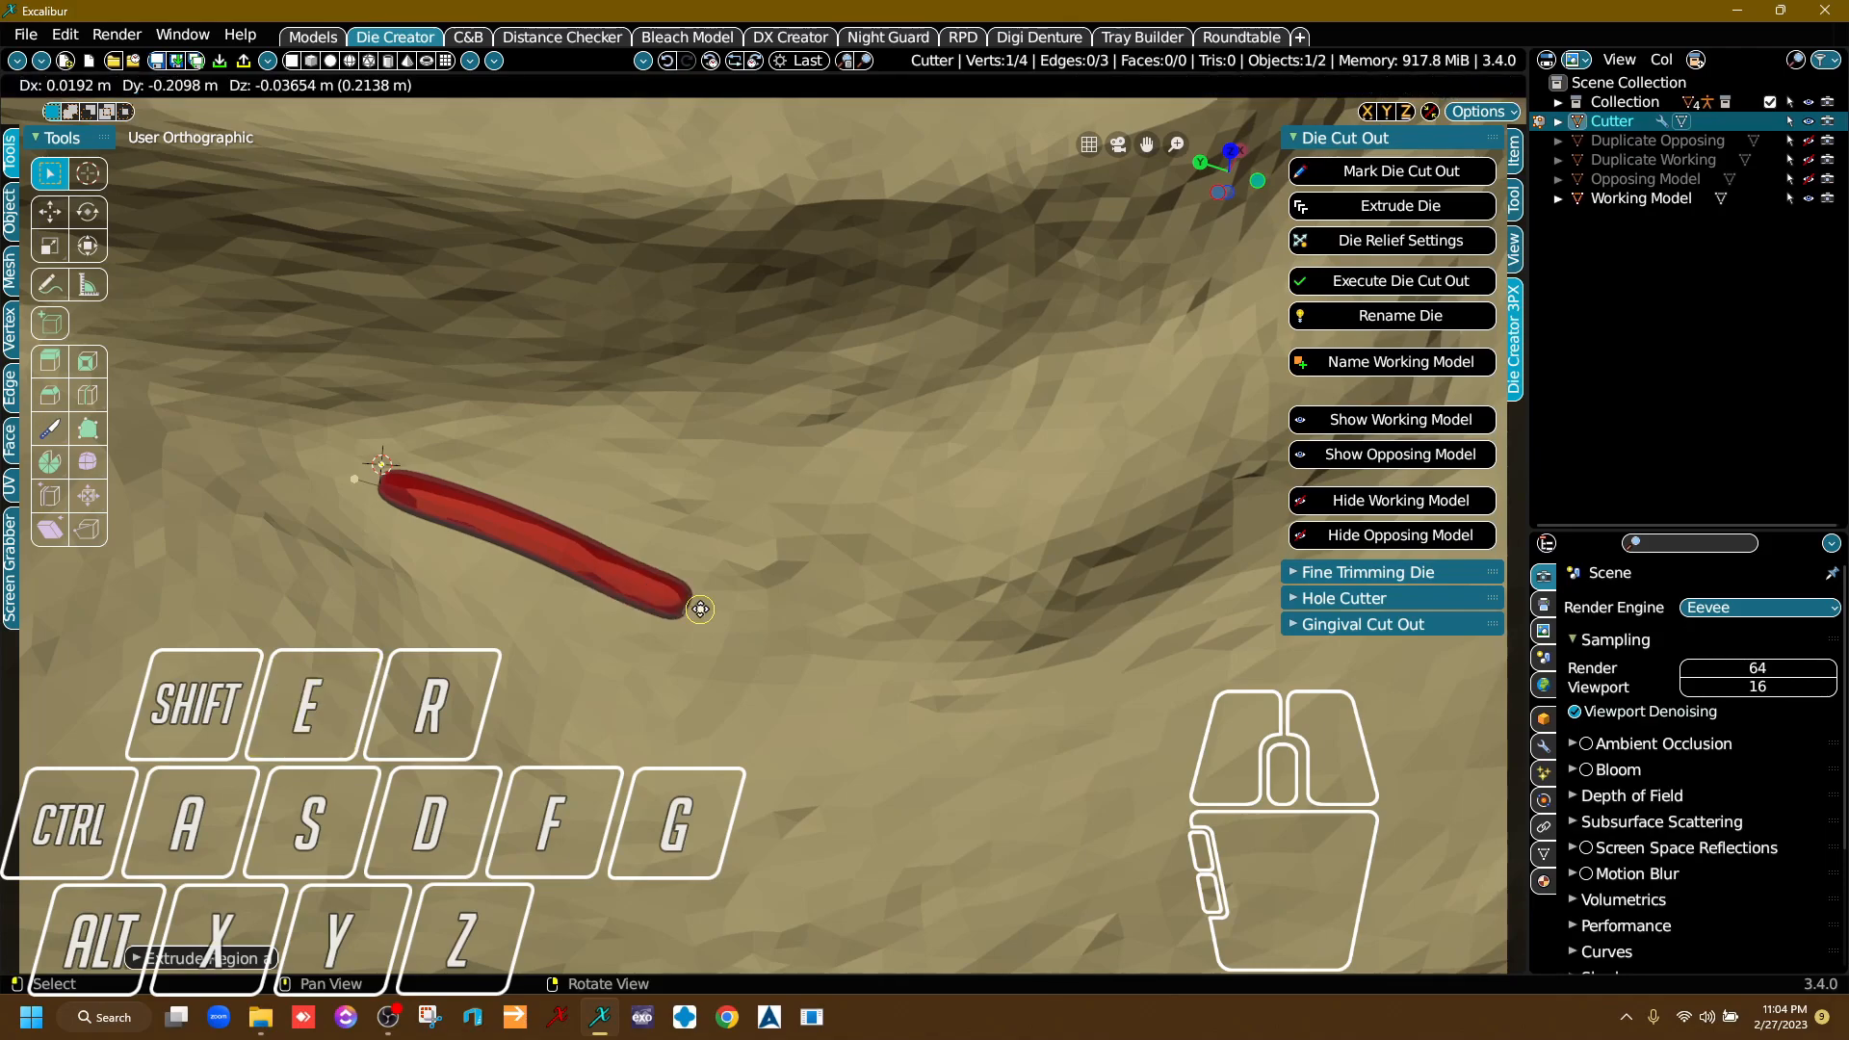
{"action": "left_click", "coordinate": [753, 626]}
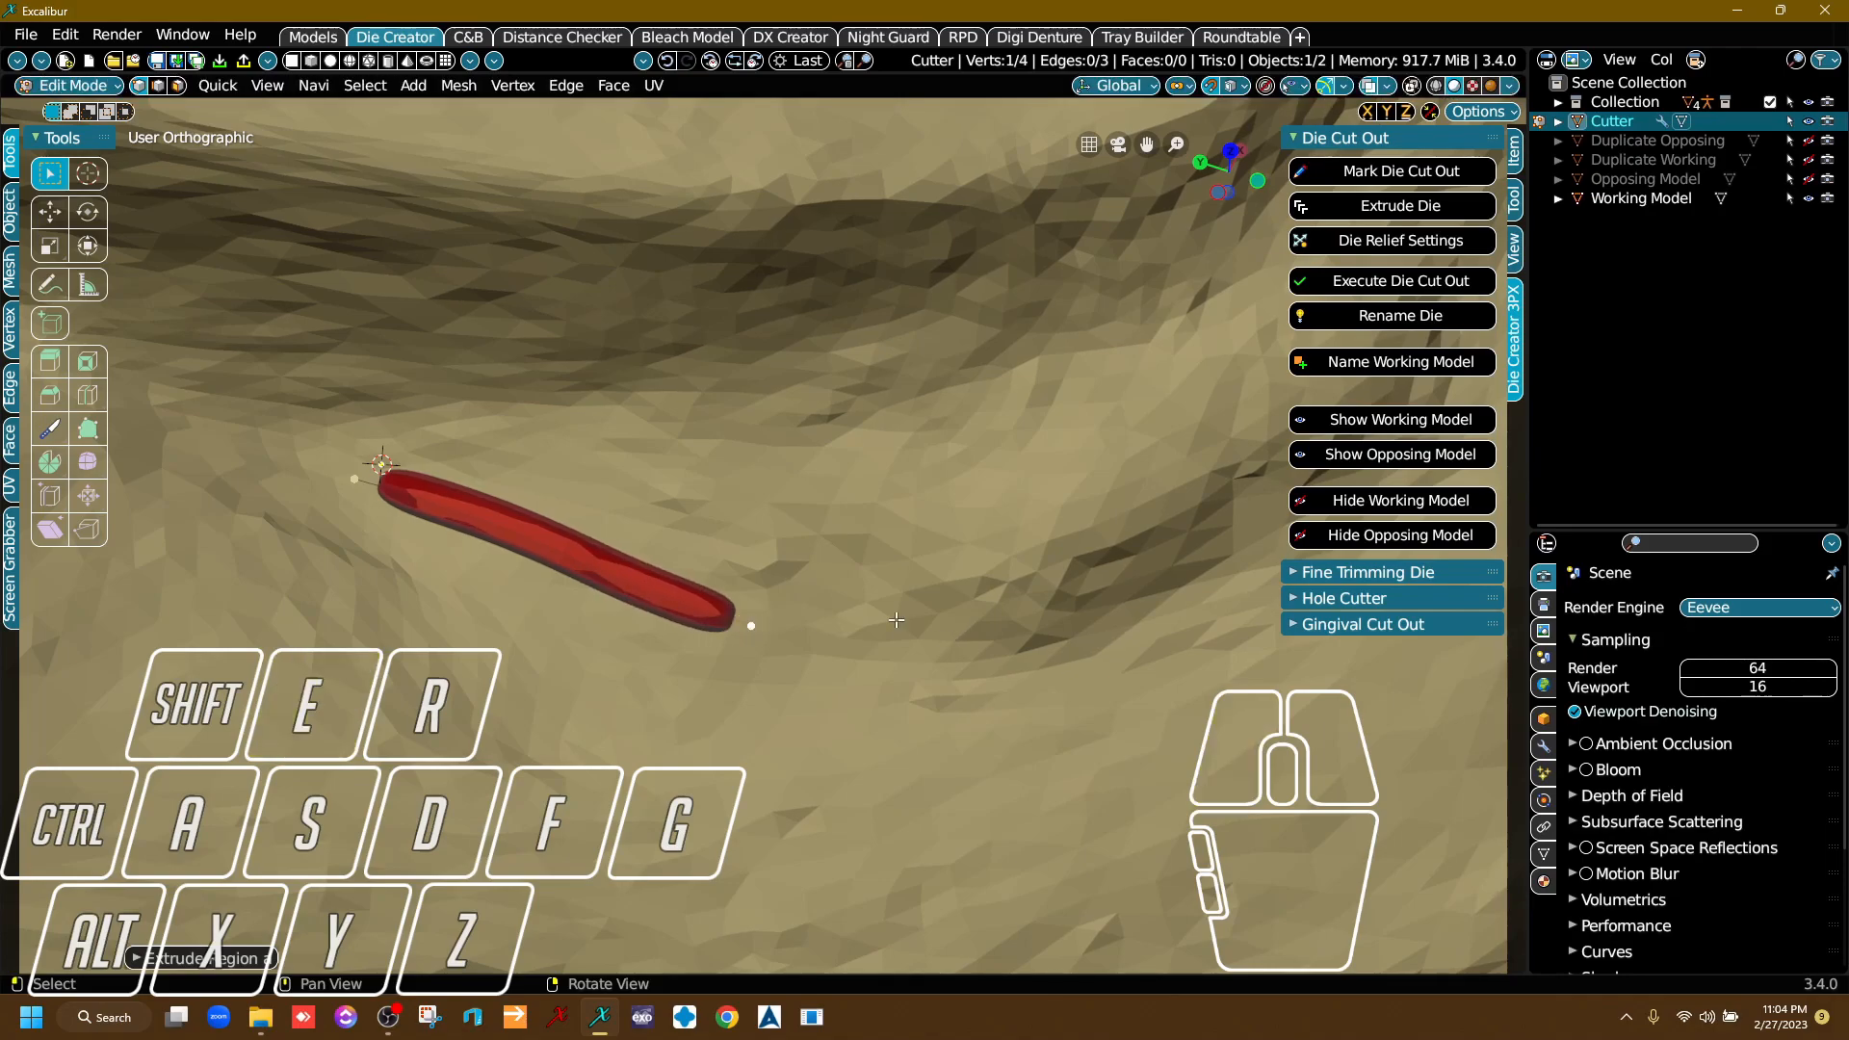
Add further die cutter points along the gum, following the margin toward its first rounded corner.
{"action": "middle_click_drag", "start_coordinate": [899, 623], "coordinate": [675, 520]}
{"action": "scroll", "coordinate": [679, 516], "scroll_direction": "down", "scroll_amount": 5}
{"action": "right_click_drag", "start_coordinate": [761, 500], "coordinate": [782, 480]}
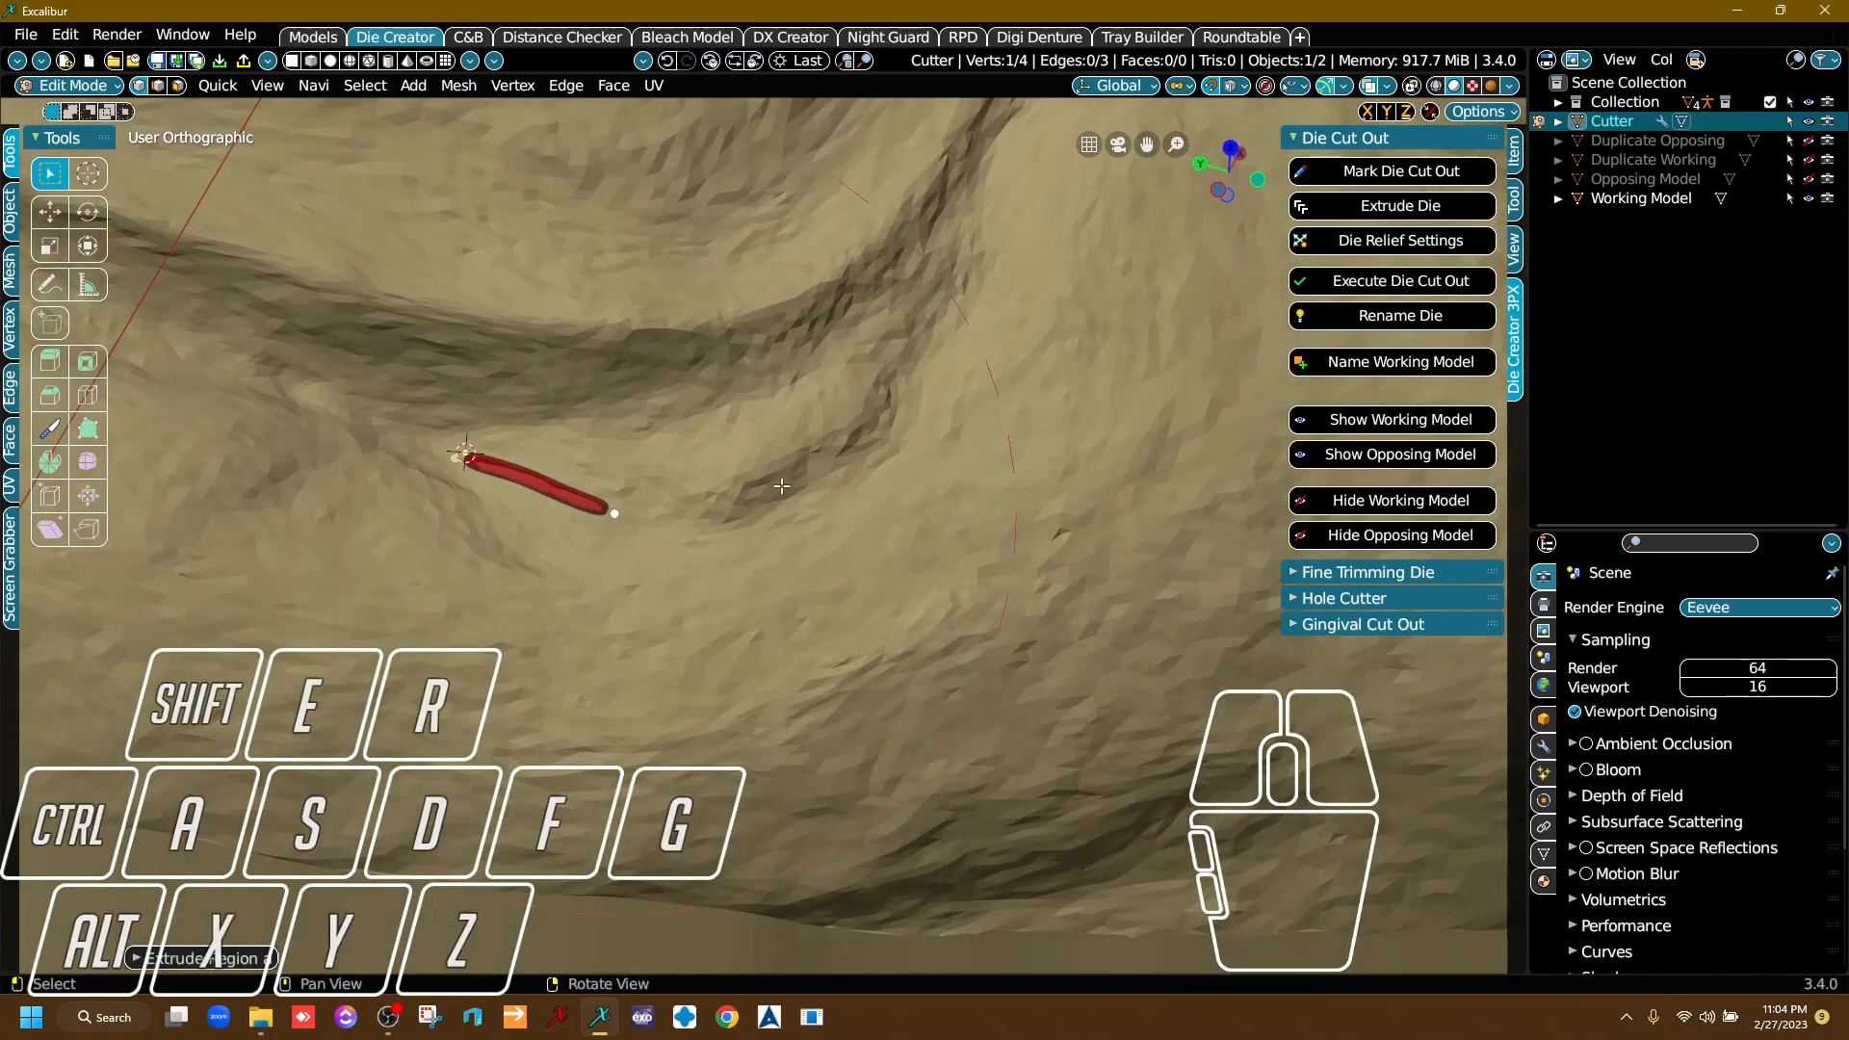
{"action": "scroll", "coordinate": [783, 478], "scroll_direction": "up", "scroll_amount": 4}
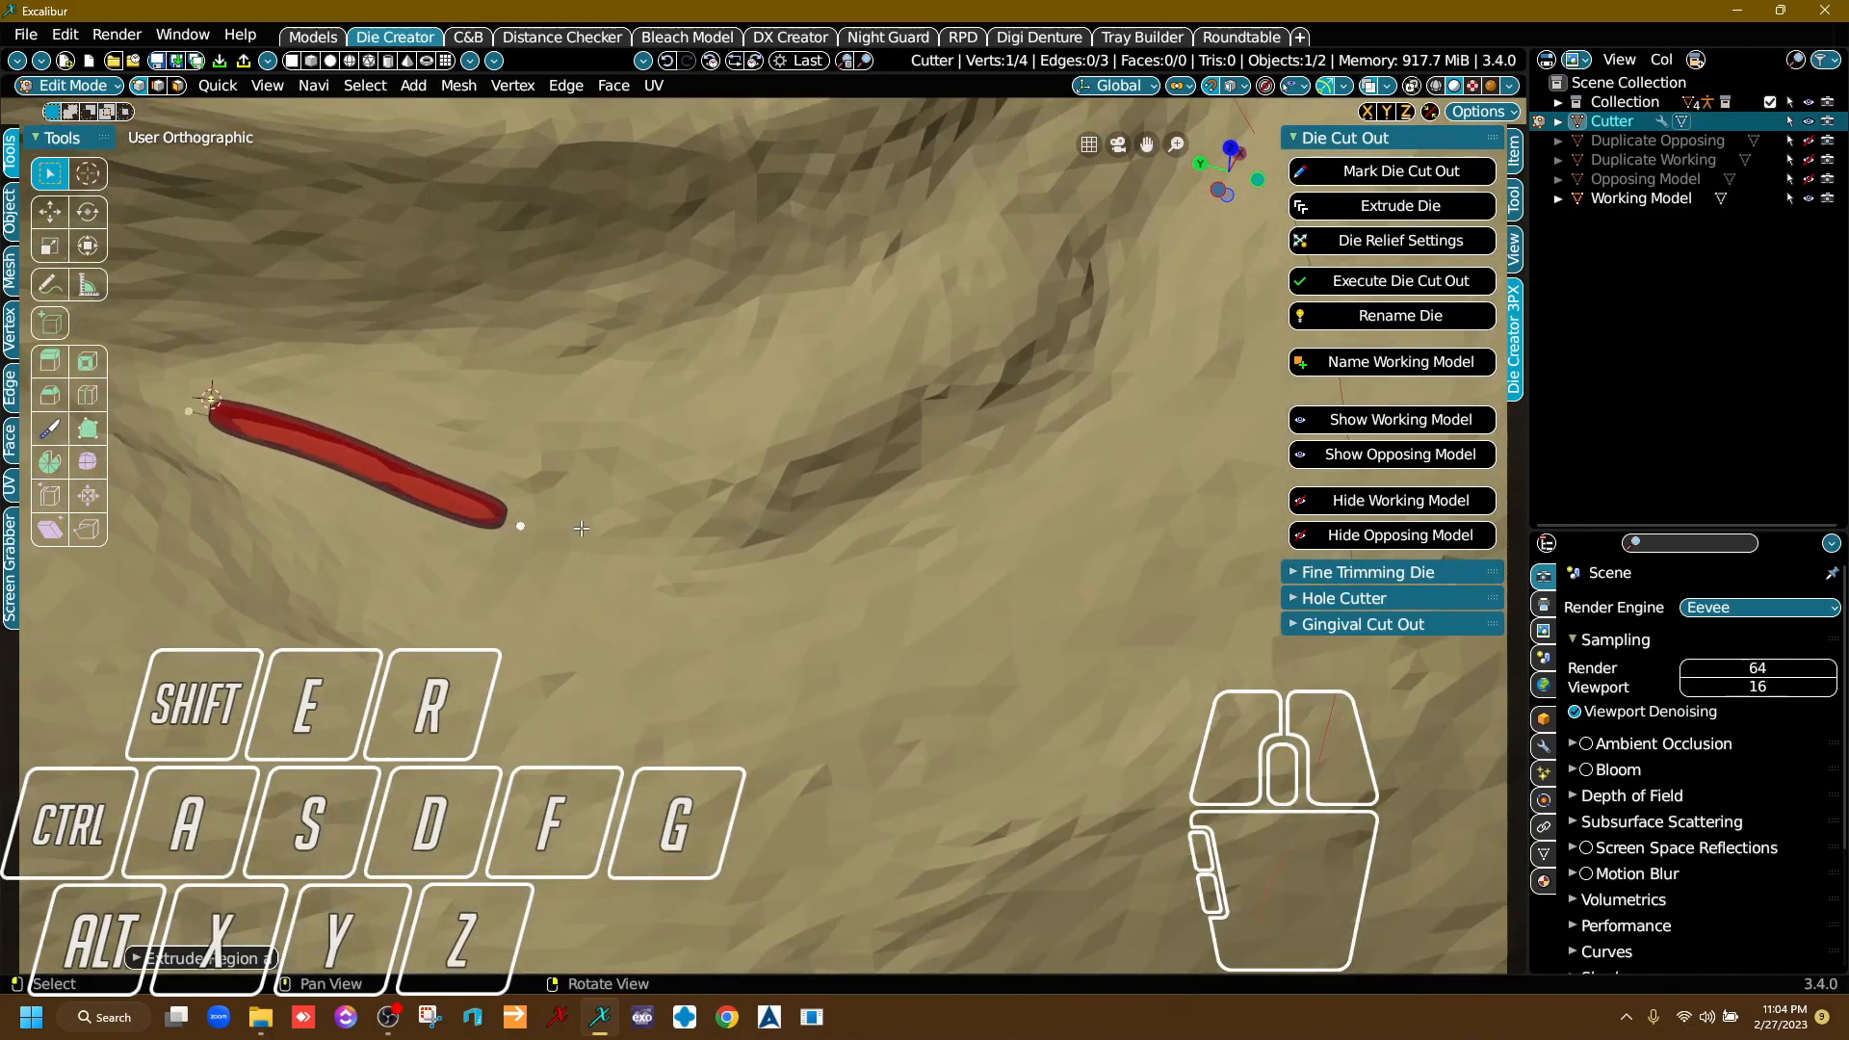
{"action": "right_click_drag", "start_coordinate": [599, 518], "coordinate": [642, 525]}
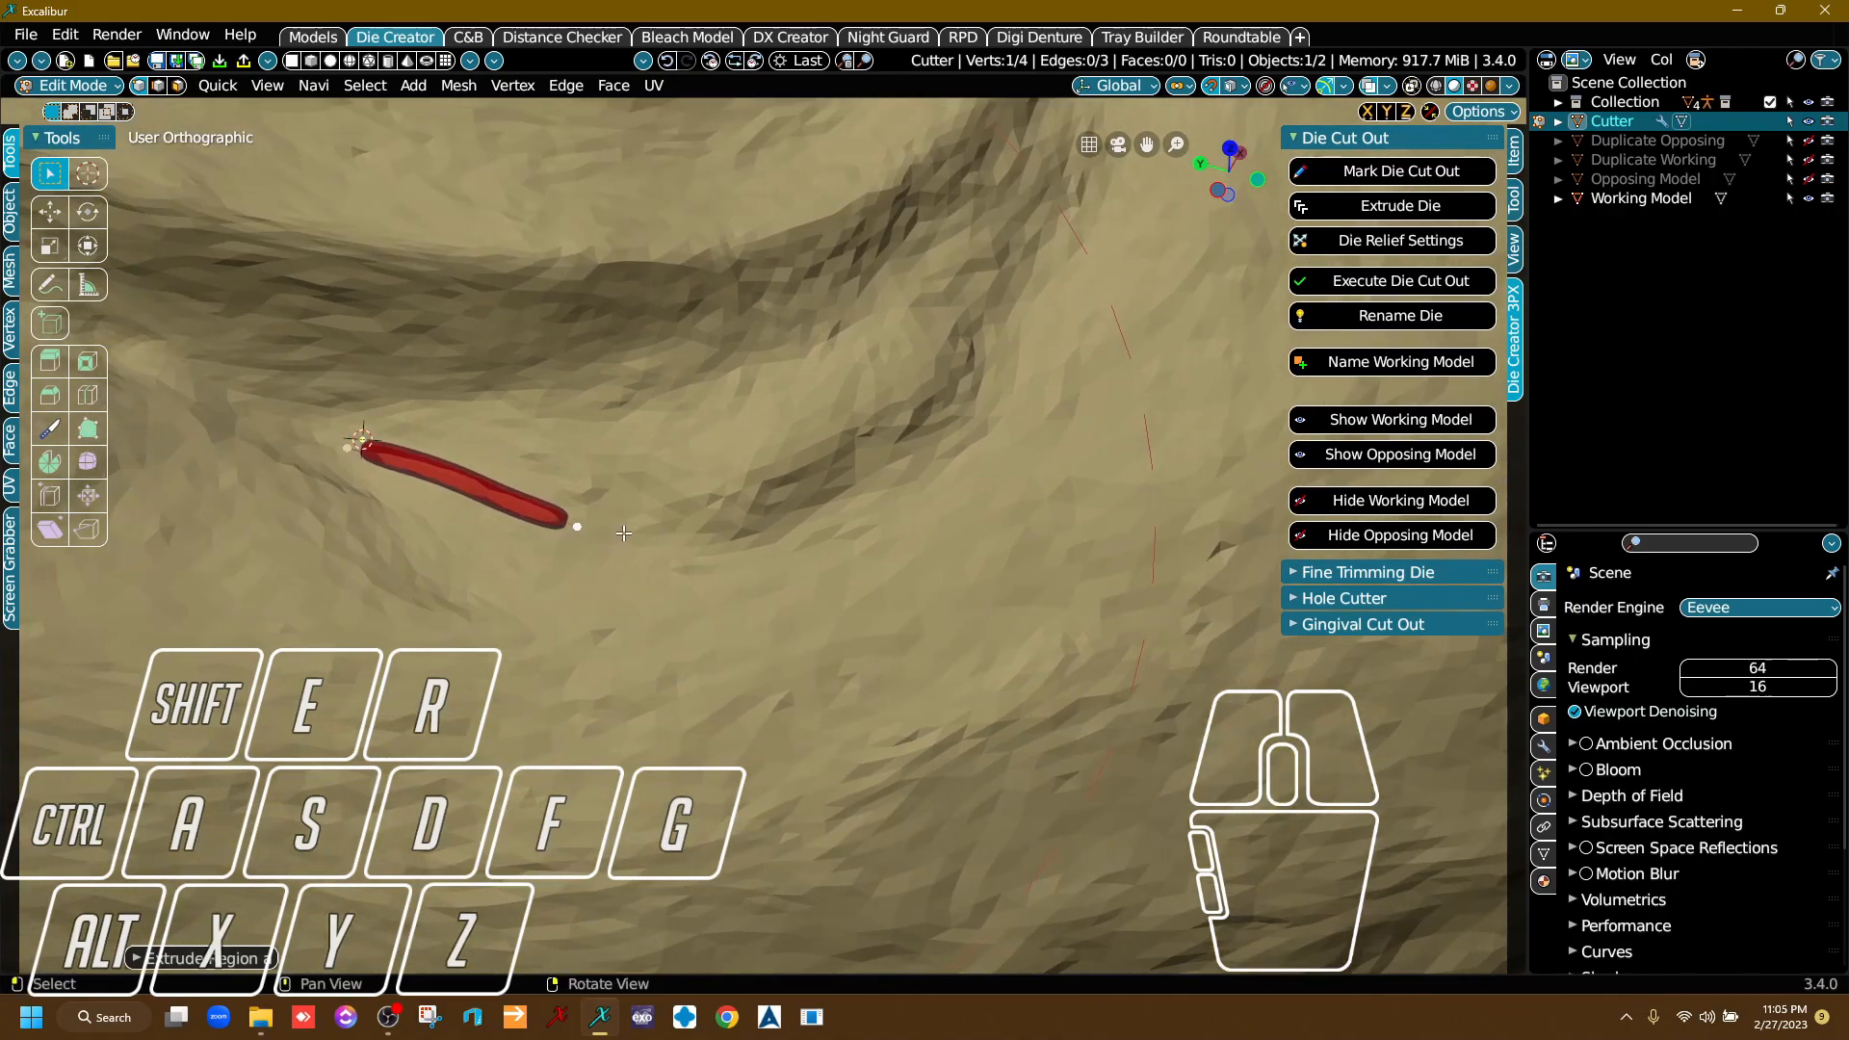
{"action": "key", "text": "e"}
{"action": "left_click", "coordinate": [648, 527]}
{"action": "key", "text": "e"}
{"action": "left_click", "coordinate": [760, 525]}
Extend the die cutter line around the first rounded corner of the margin, keeping it on the gum outside the groove.
{"action": "middle_click_drag", "start_coordinate": [853, 518], "coordinate": [713, 596]}
{"action": "right_click_drag", "start_coordinate": [712, 595], "coordinate": [702, 610]}
{"action": "key", "text": "e"}
{"action": "left_click", "coordinate": [770, 589]}
{"action": "key", "text": "e"}
{"action": "left_click", "coordinate": [856, 533]}
{"action": "key", "text": "e"}
{"action": "left_click", "coordinate": [973, 364]}
{"action": "key", "text": "e"}
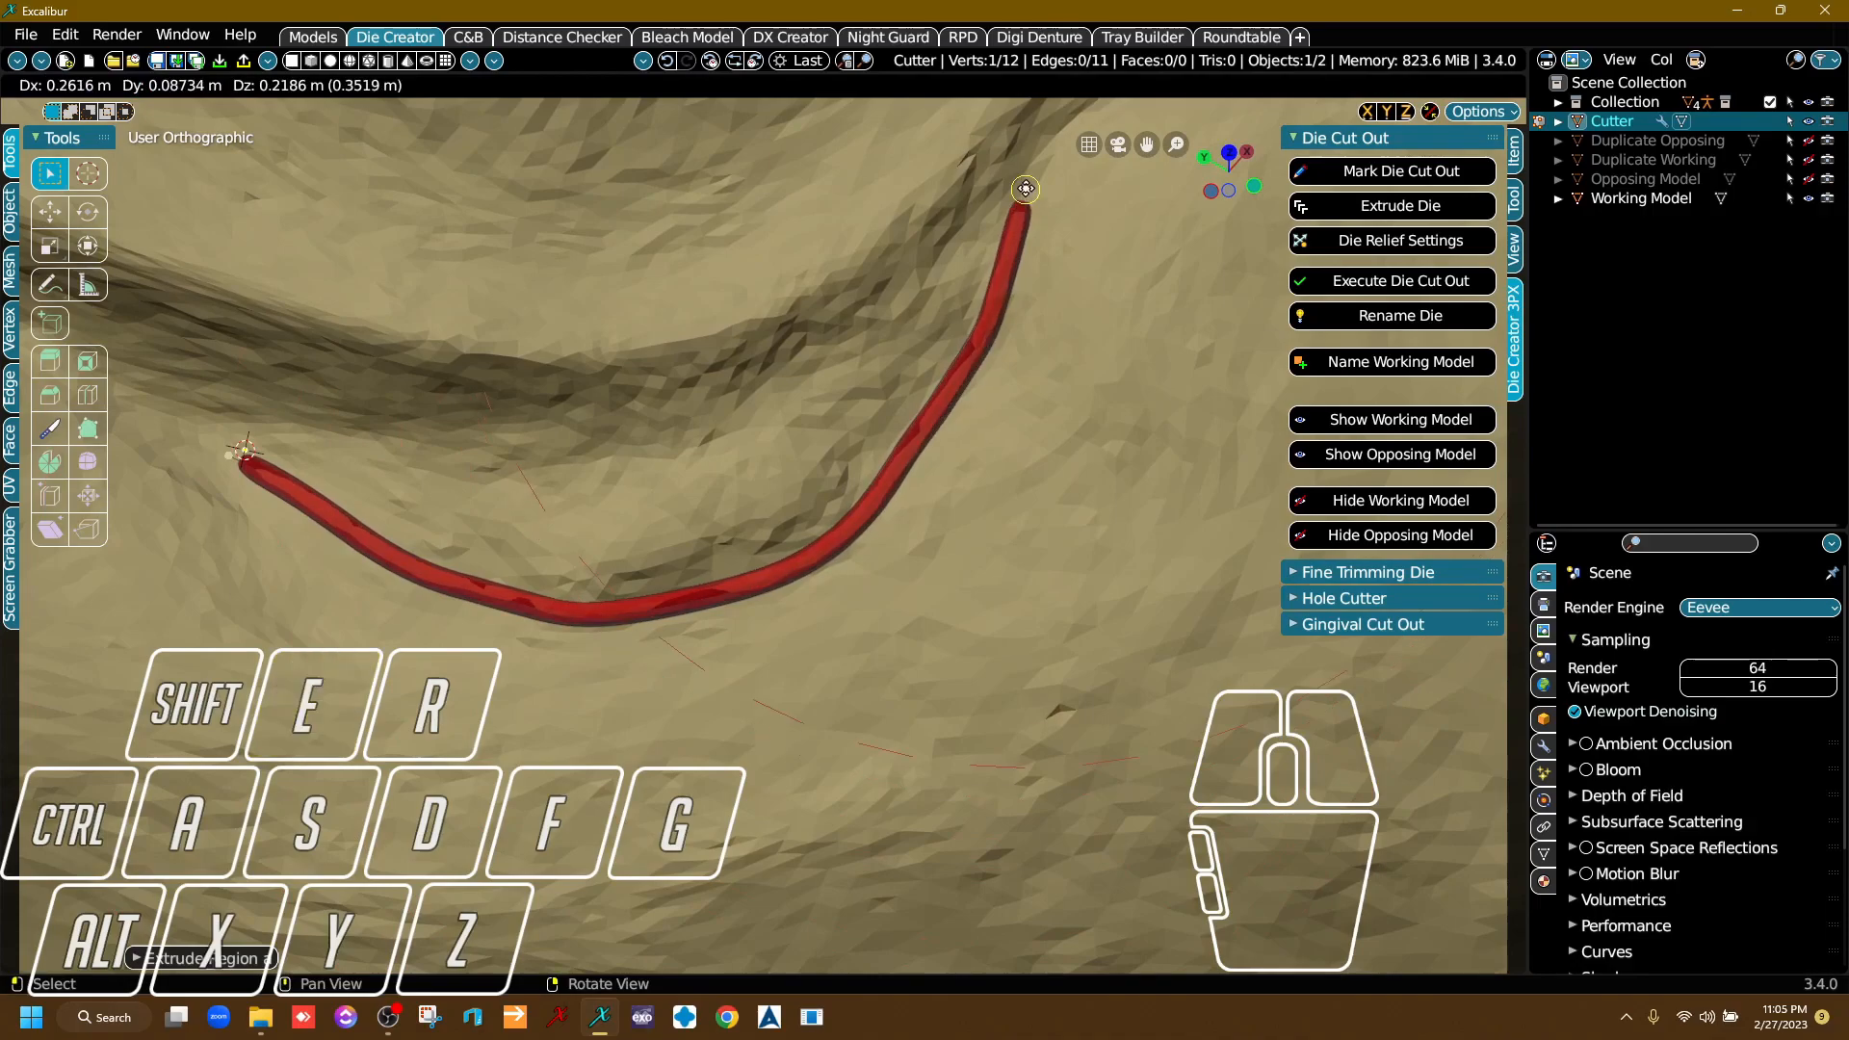
{"action": "left_click", "coordinate": [1027, 190]}
Continue the die cutter line past the corner, placing points on the gum along the dark margin groove.
{"action": "middle_click_drag", "start_coordinate": [999, 232], "coordinate": [709, 607]}
{"action": "right_click_drag", "start_coordinate": [710, 608], "coordinate": [960, 561]}
{"action": "middle_click_drag", "start_coordinate": [960, 560], "coordinate": [569, 547]}
{"action": "key", "text": "e"}
{"action": "left_click", "coordinate": [526, 491]}
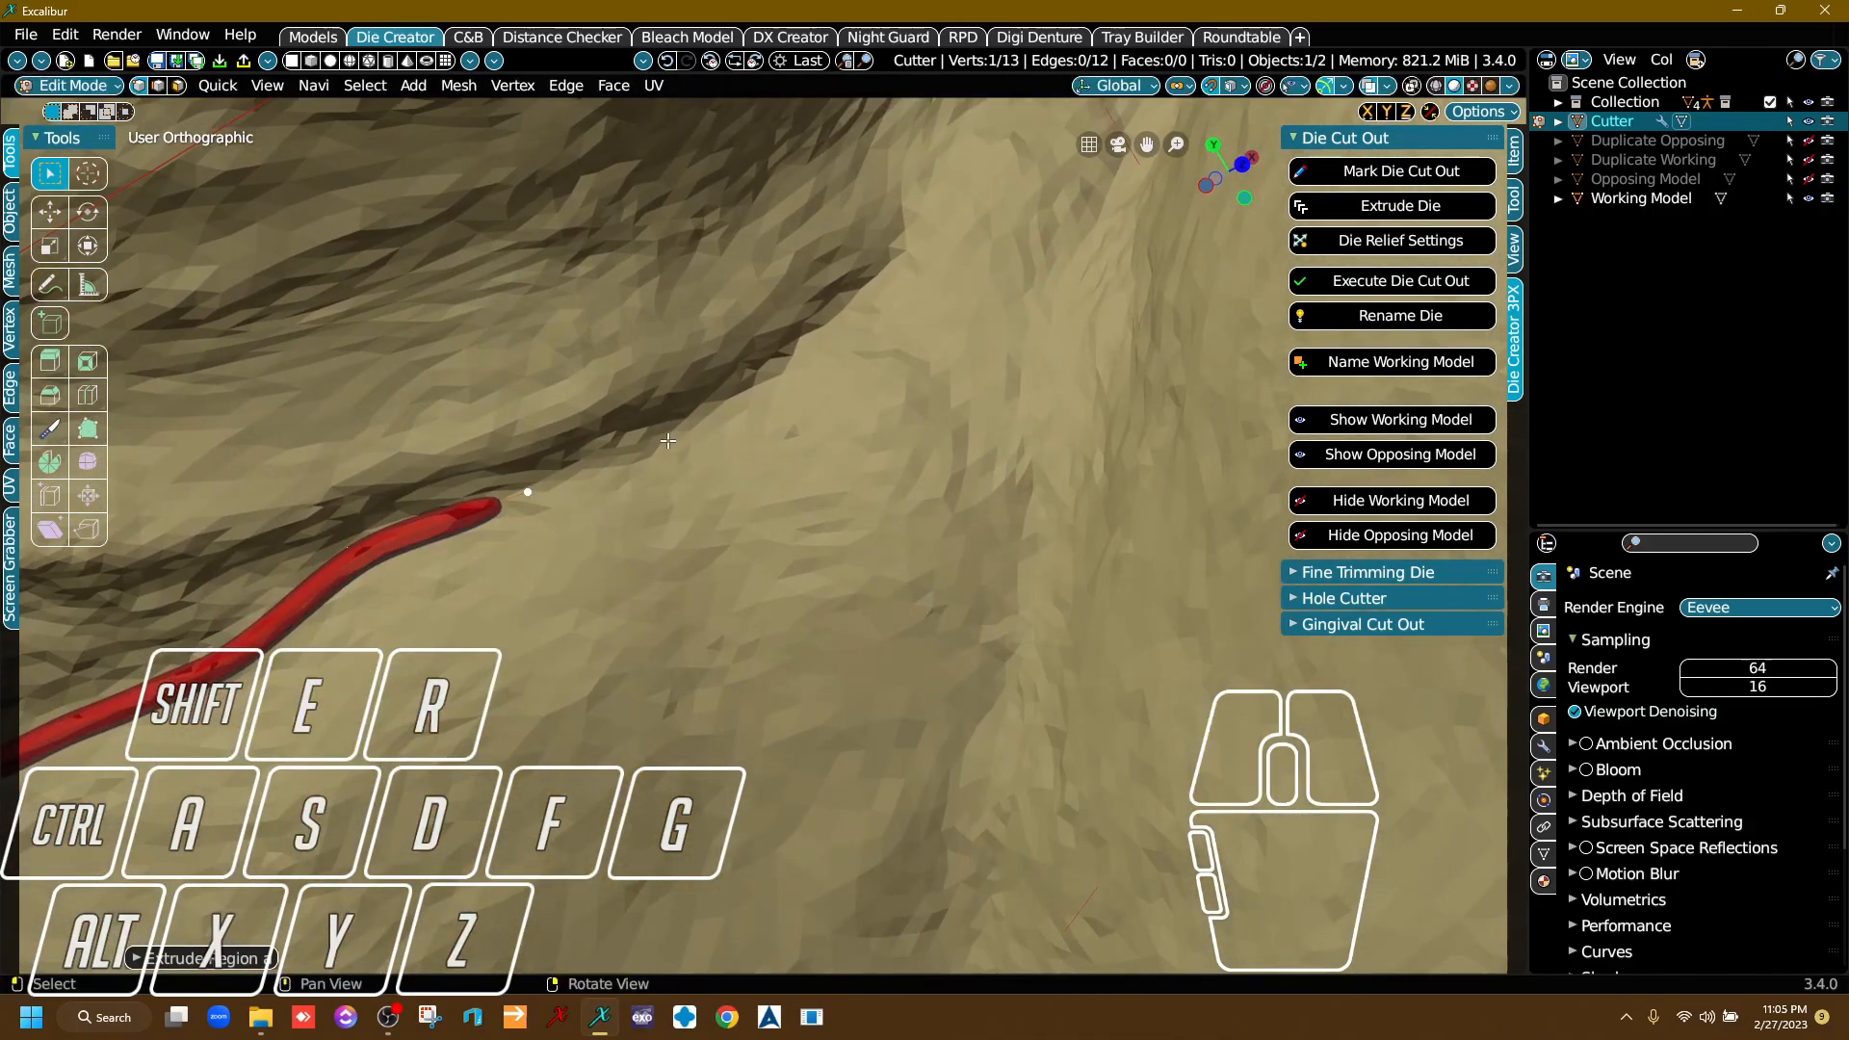
{"action": "key", "text": "e"}
{"action": "left_click", "coordinate": [817, 347]}
{"action": "key", "text": "e"}
{"action": "left_click", "coordinate": [900, 273]}
Extend the die cutter line into the narrow gum strip between the prepared tooth and the adjacent surface.
{"action": "middle_click_drag", "start_coordinate": [903, 271], "coordinate": [543, 595]}
{"action": "right_click_drag", "start_coordinate": [543, 595], "coordinate": [680, 595]}
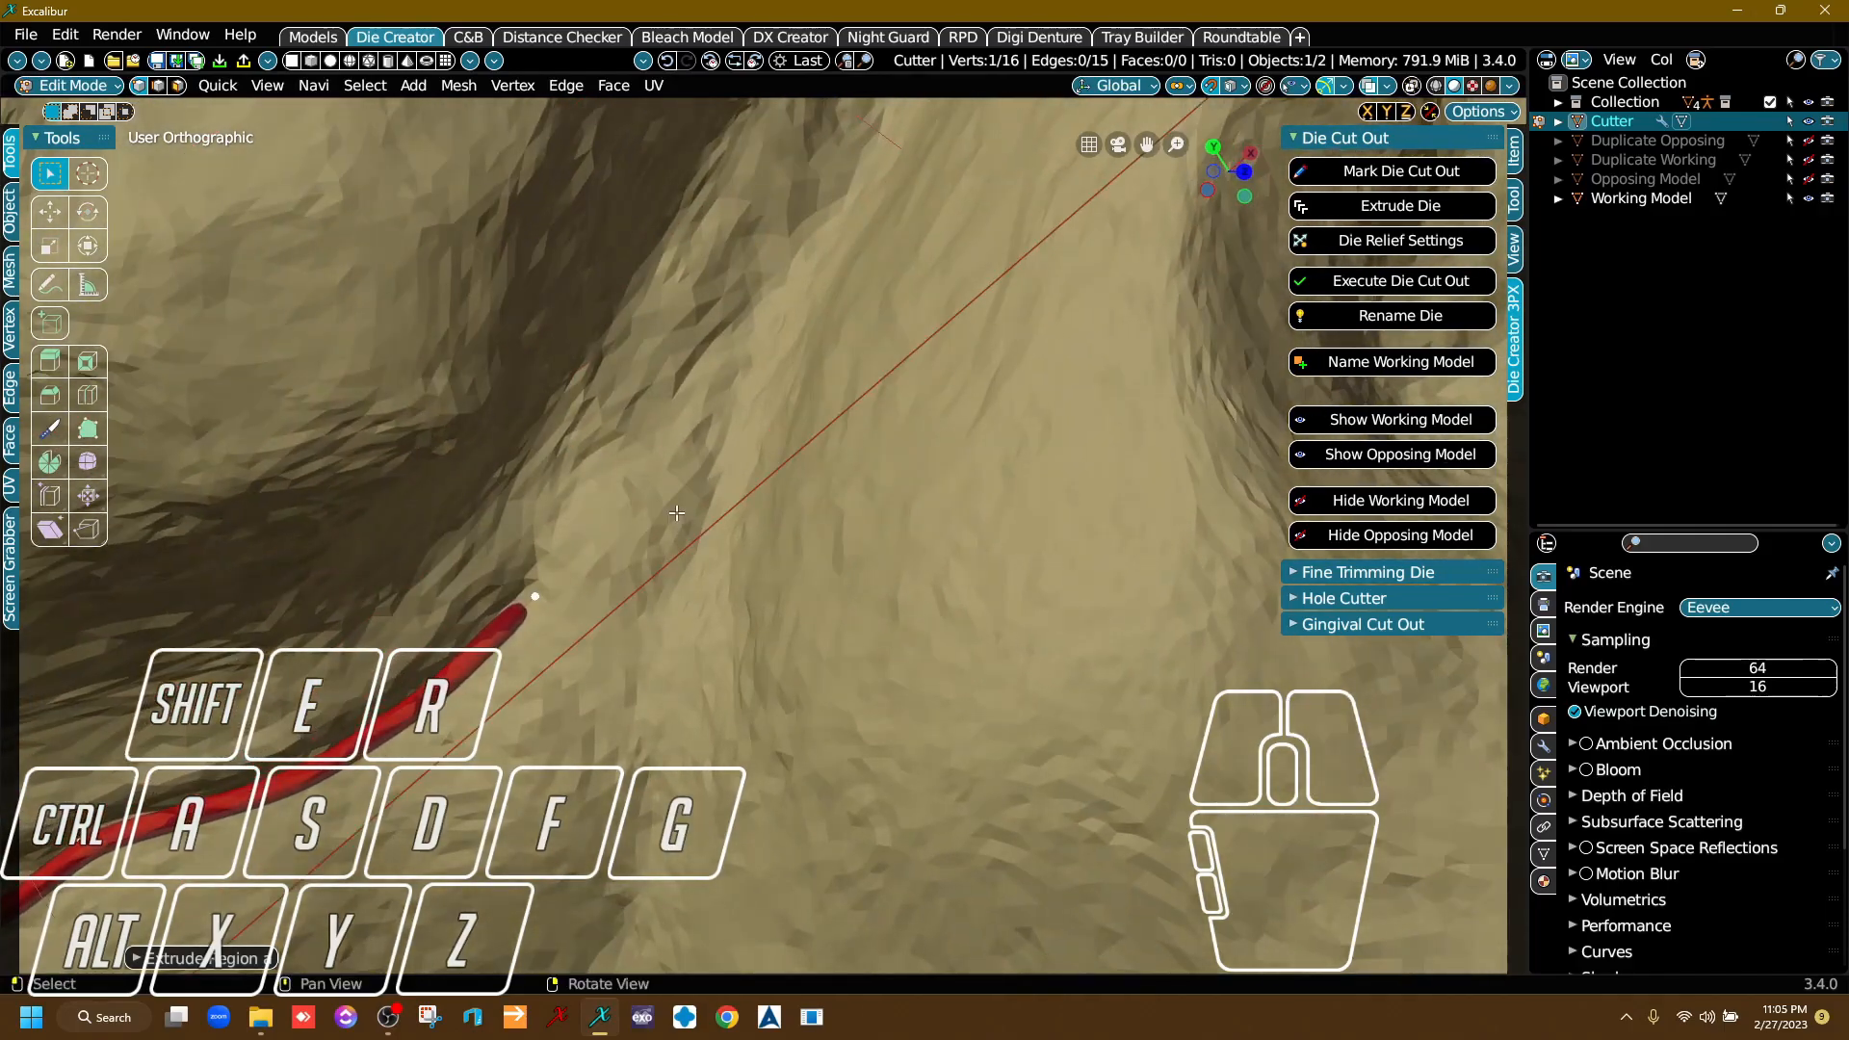
{"action": "key", "text": "e"}
{"action": "left_click", "coordinate": [672, 443]}
{"action": "key", "text": "e"}
{"action": "left_click", "coordinate": [741, 321]}
{"action": "key", "text": "e"}
{"action": "left_click", "coordinate": [817, 234]}
Carry the die cutter line through the narrow strip toward the opposite side of the prepared tooth.
{"action": "middle_click_drag", "start_coordinate": [818, 234], "coordinate": [669, 533]}
{"action": "right_click_drag", "start_coordinate": [665, 537], "coordinate": [675, 463]}
{"action": "middle_click_drag", "start_coordinate": [688, 298], "coordinate": [825, 224]}
{"action": "right_click_drag", "start_coordinate": [676, 639], "coordinate": [653, 604]}
{"action": "right_click_drag", "start_coordinate": [747, 449], "coordinate": [726, 499]}
{"action": "key", "text": "e"}
{"action": "left_click", "coordinate": [859, 326]}
{"action": "key", "text": "e"}
{"action": "left_click", "coordinate": [920, 185]}
Bring the die cutter line around onto the gum on the opposite side of the prepared tooth and along its margin.
{"action": "middle_click_drag", "start_coordinate": [920, 185], "coordinate": [597, 660]}
{"action": "right_click_drag", "start_coordinate": [597, 660], "coordinate": [570, 682]}
{"action": "key", "text": "e"}
{"action": "right_click_drag", "start_coordinate": [651, 259], "coordinate": [730, 436]}
{"action": "key", "text": "e"}
{"action": "left_click", "coordinate": [711, 406]}
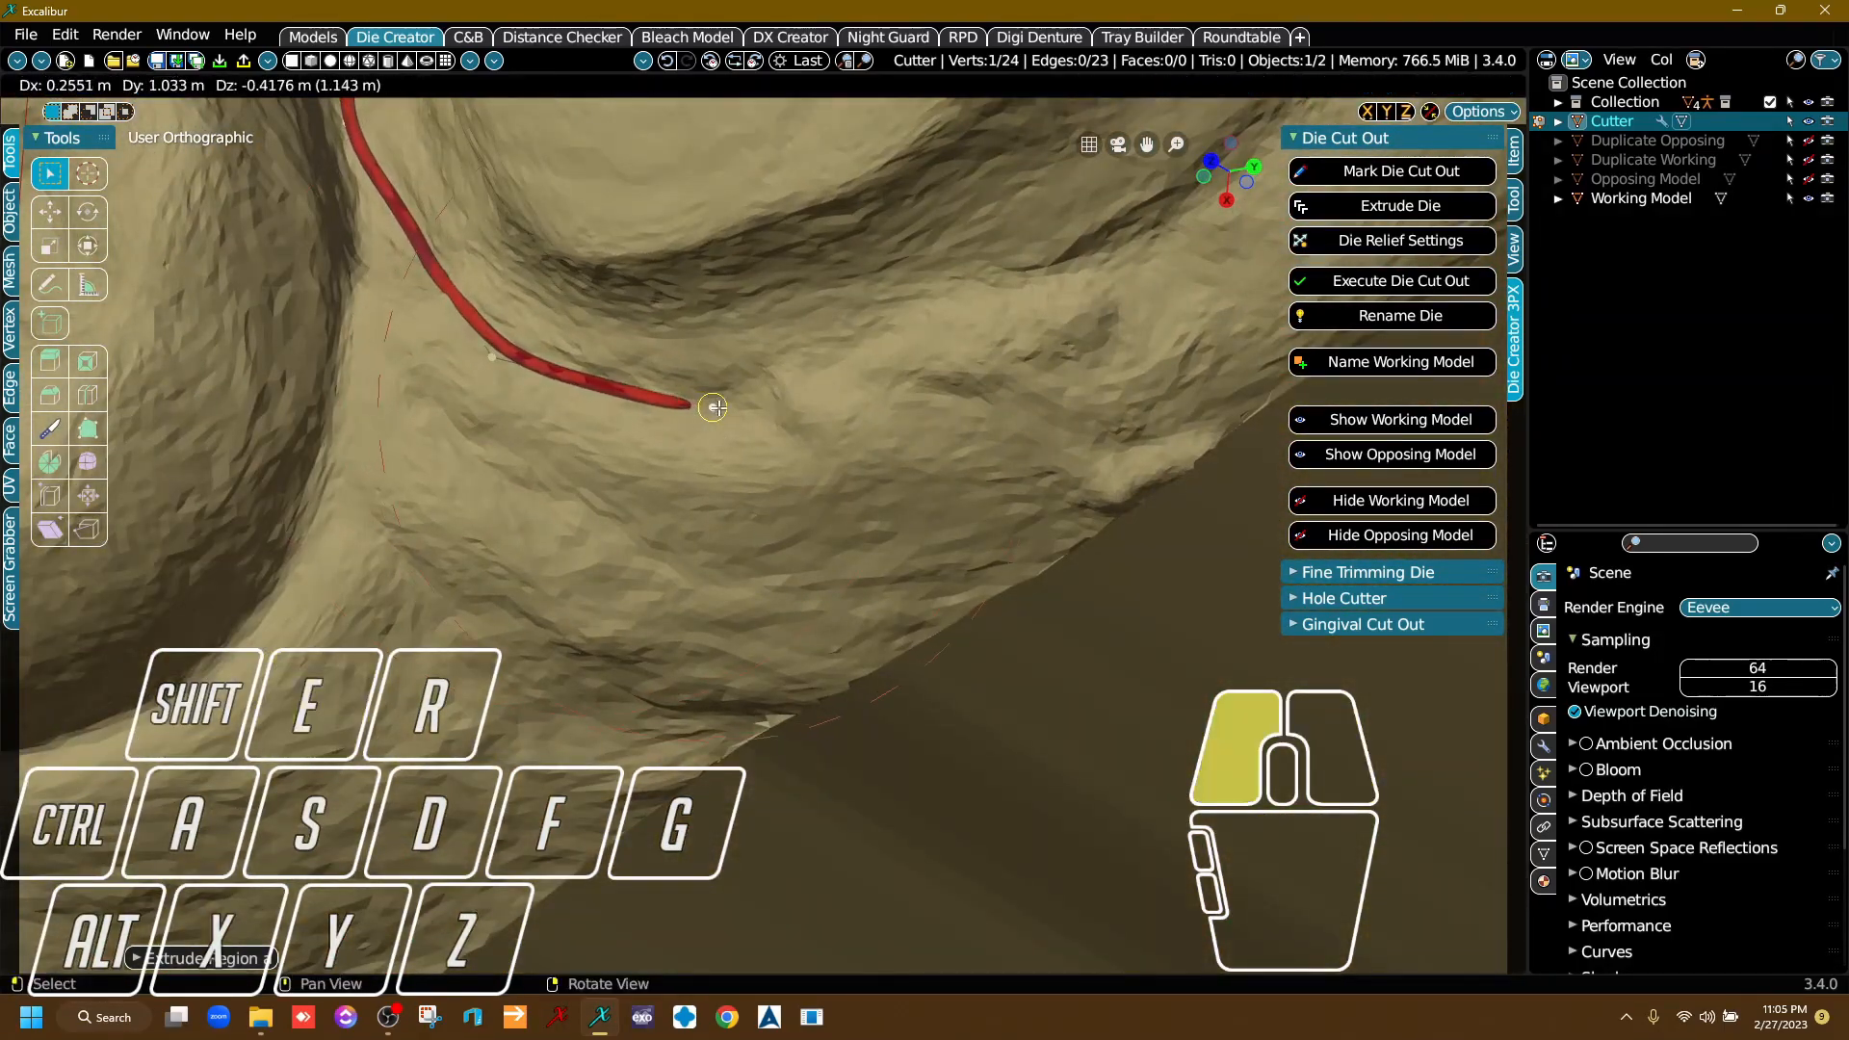
{"action": "key", "text": "e"}
{"action": "left_click", "coordinate": [848, 393]}
{"action": "key", "text": "e"}
Extend the die cutter line along the opposite side's gum toward the next corner of the margin.
{"action": "key", "text": "e"}
{"action": "left_click", "coordinate": [1093, 291]}
{"action": "middle_click_drag", "start_coordinate": [1065, 386], "coordinate": [527, 654]}
{"action": "key", "text": "e"}
{"action": "left_click", "coordinate": [758, 381]}
{"action": "key", "text": "e"}
{"action": "left_click", "coordinate": [825, 252]}
Add die cutter points around the far corner, up to the gap beside the neighbouring tooth.
{"action": "key", "text": "e"}
{"action": "left_click", "coordinate": [827, 156]}
{"action": "middle_click_drag", "start_coordinate": [826, 156], "coordinate": [639, 582]}
{"action": "right_click_drag", "start_coordinate": [639, 582], "coordinate": [1069, 462]}
{"action": "key", "text": "e"}
{"action": "left_click", "coordinate": [666, 478]}
{"action": "key", "text": "e"}
{"action": "left_click", "coordinate": [682, 424]}
{"action": "key", "text": "e"}
{"action": "left_click", "coordinate": [628, 344]}
Move the cutter point before the gap outward onto the gum away from the margin, and reselect the line's leading end point.
{"action": "right_click_drag", "start_coordinate": [628, 344], "coordinate": [761, 462]}
{"action": "middle_click_drag", "start_coordinate": [508, 517], "coordinate": [324, 758]}
{"action": "right_click_drag", "start_coordinate": [324, 758], "coordinate": [347, 598]}
{"action": "middle_click_drag", "start_coordinate": [181, 736], "coordinate": [660, 478]}
{"action": "right_click_drag", "start_coordinate": [712, 443], "coordinate": [592, 415]}
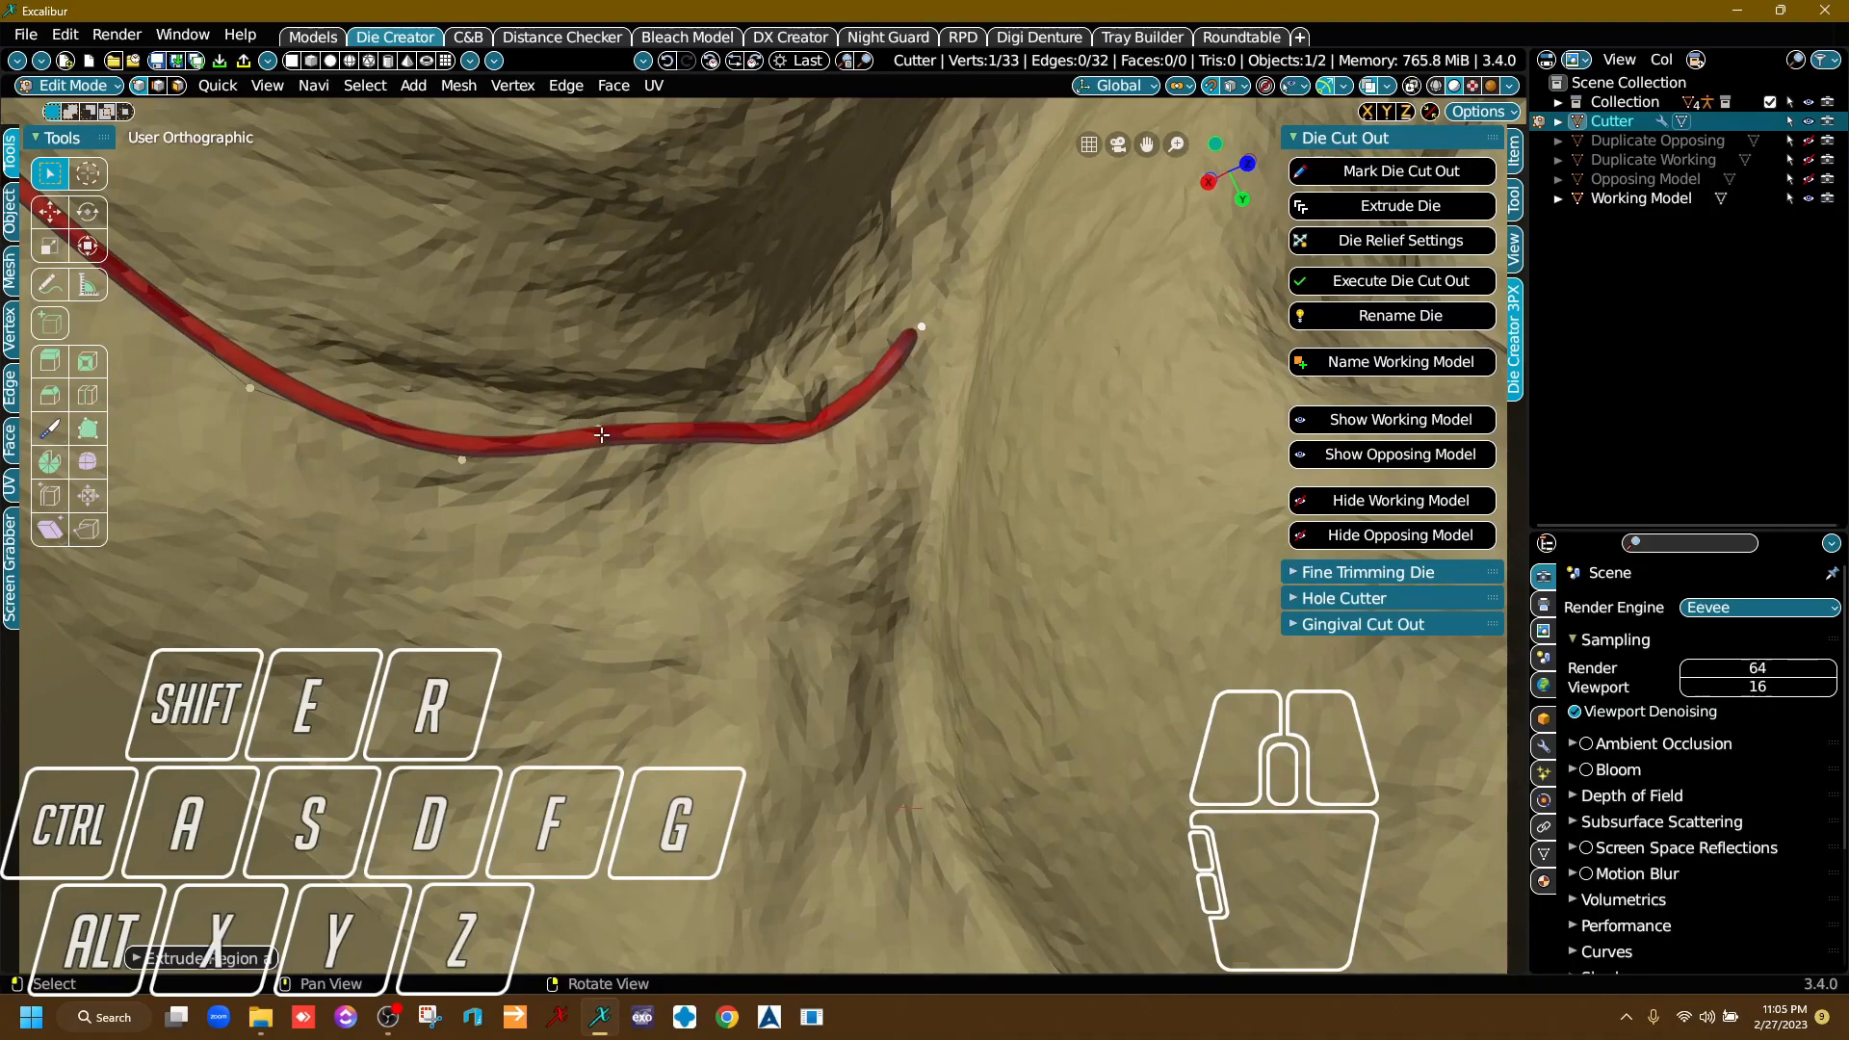
{"action": "left_click", "coordinate": [602, 434]}
{"action": "key", "text": "g"}
{"action": "left_click", "coordinate": [607, 481]}
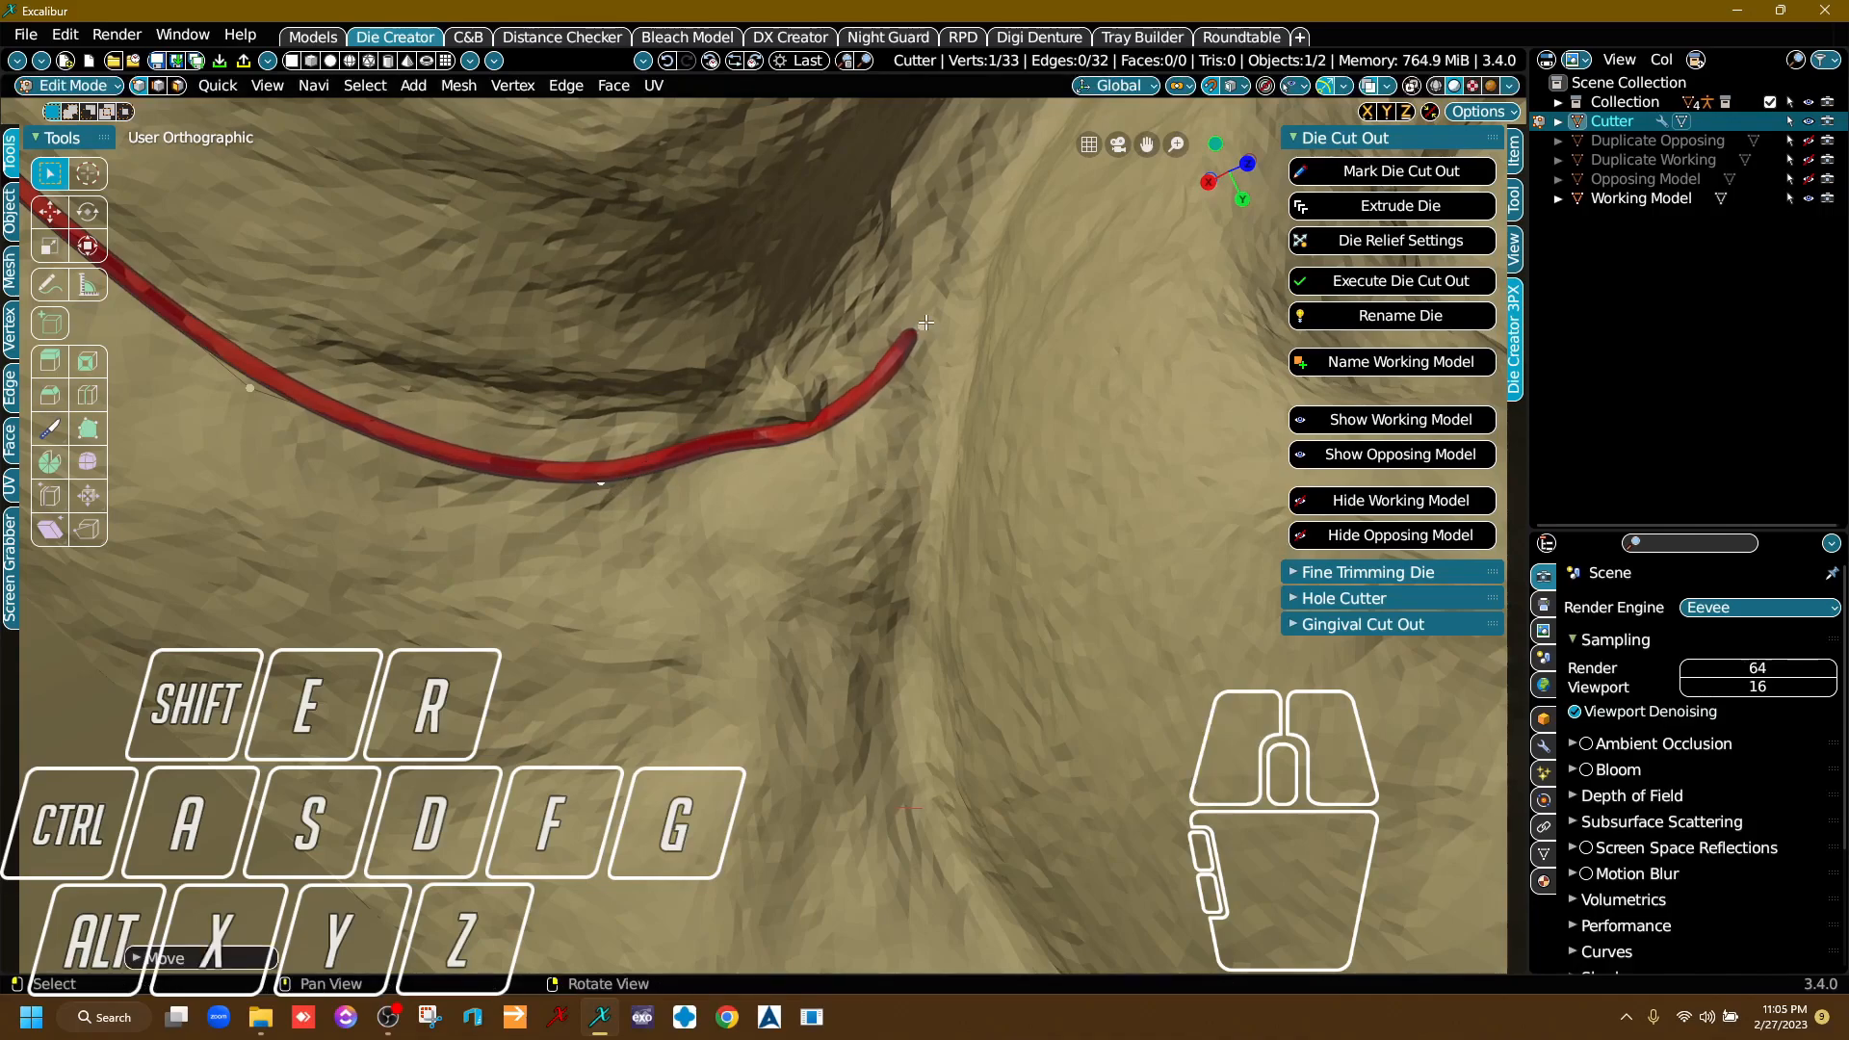
{"action": "left_click", "coordinate": [923, 326]}
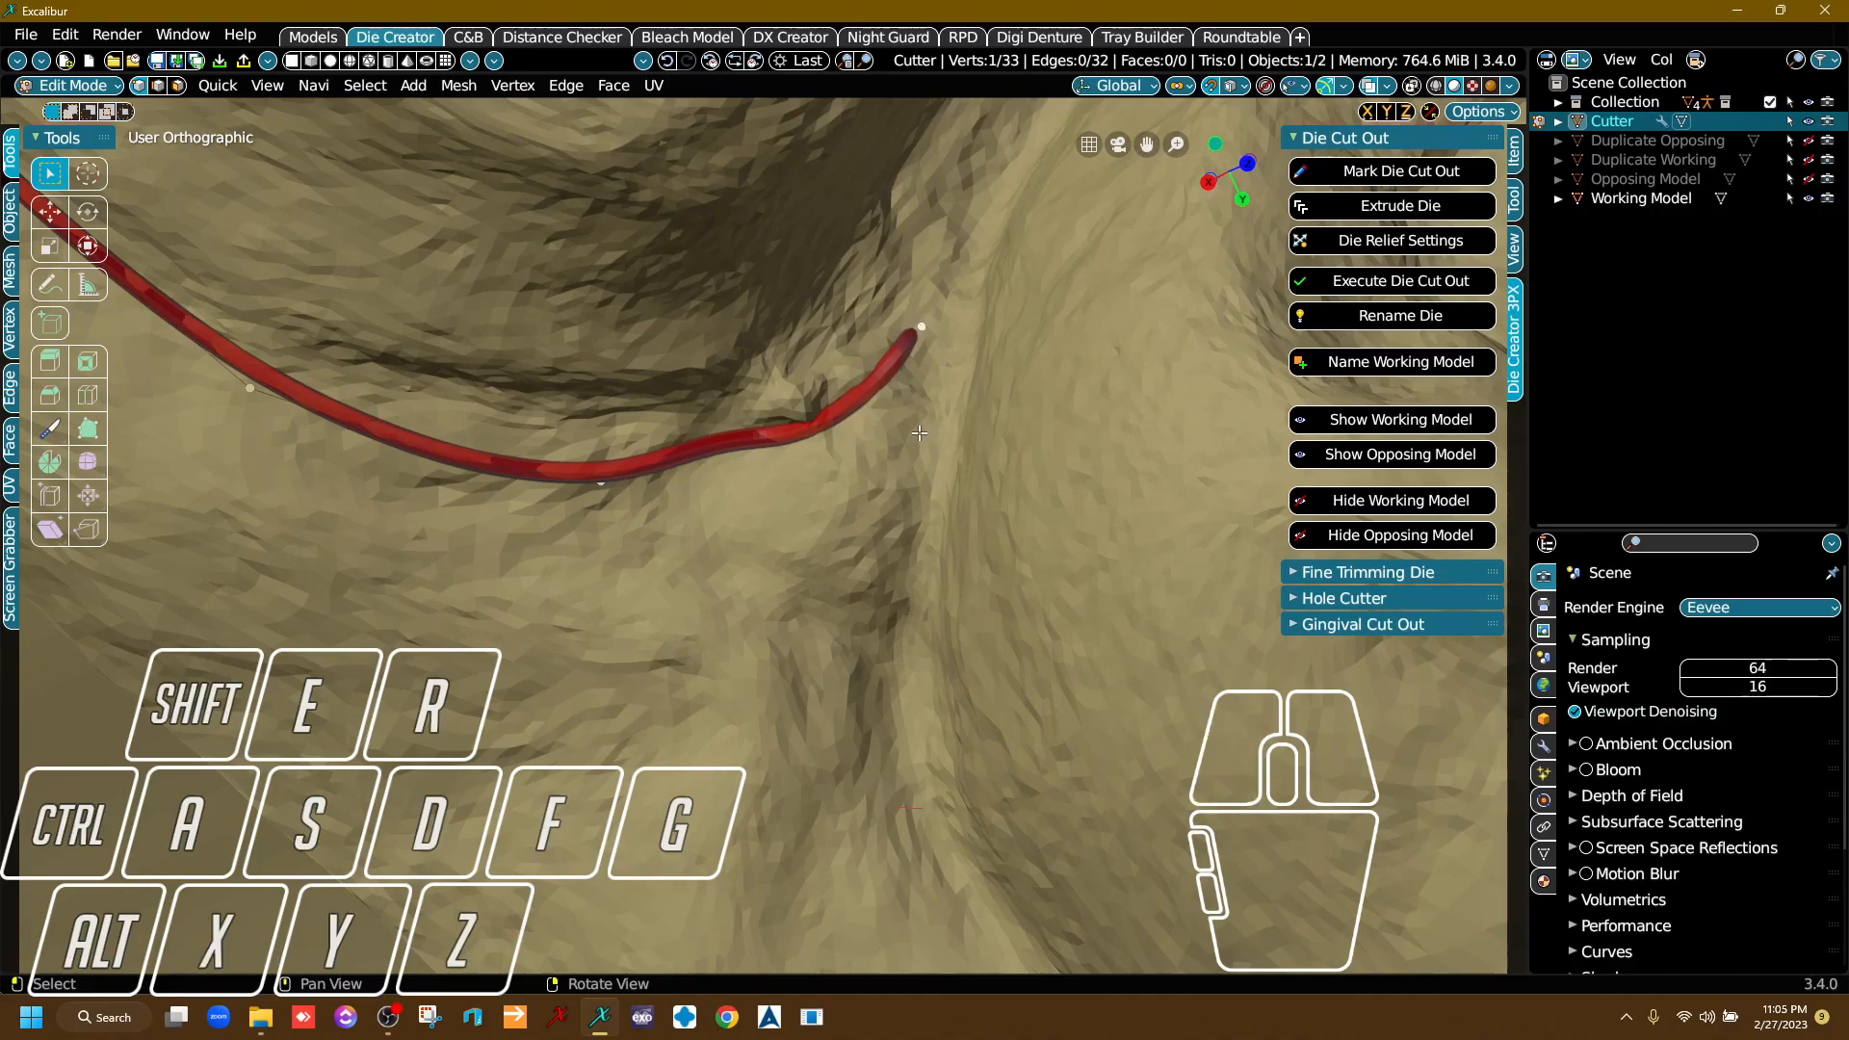
{"action": "middle_click_drag", "start_coordinate": [928, 297], "coordinate": [753, 516]}
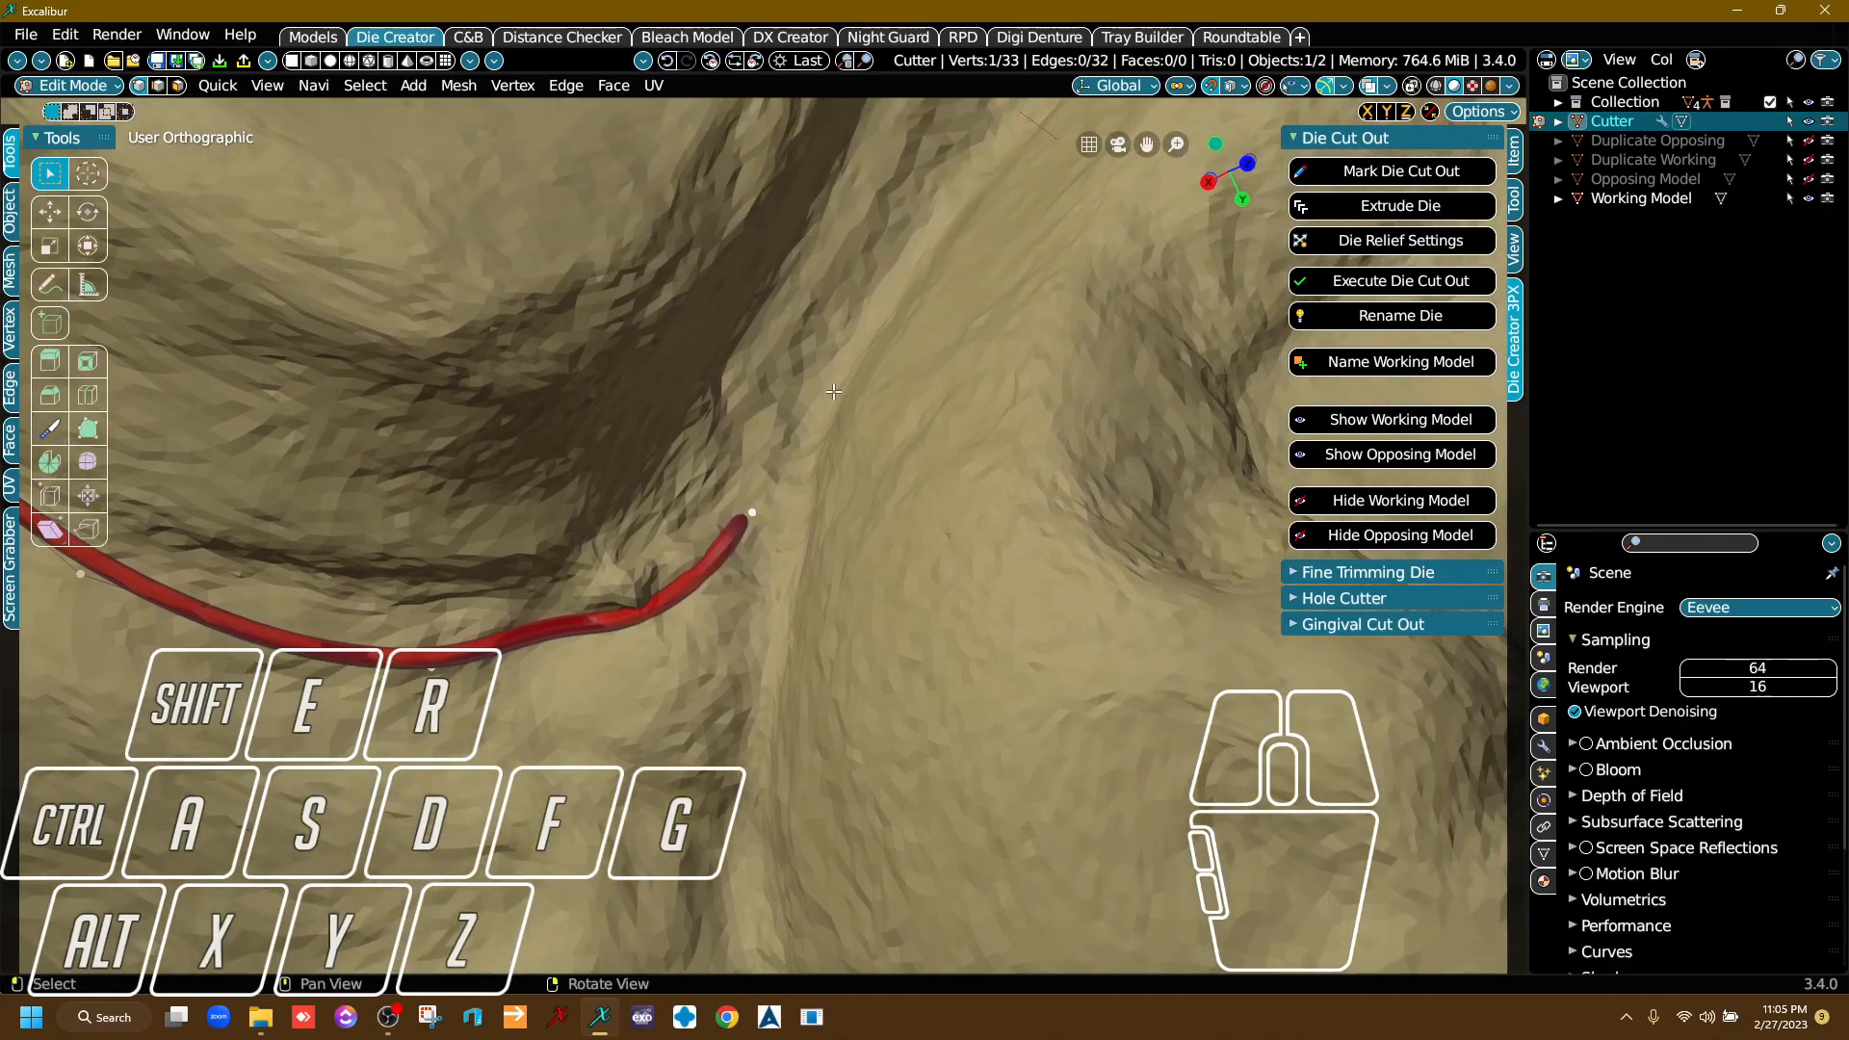
{"action": "left_click", "coordinate": [433, 667]}
{"action": "key", "text": "e"}
{"action": "left_click", "coordinate": [640, 701]}
{"action": "right_click_drag", "start_coordinate": [664, 718], "coordinate": [713, 613]}
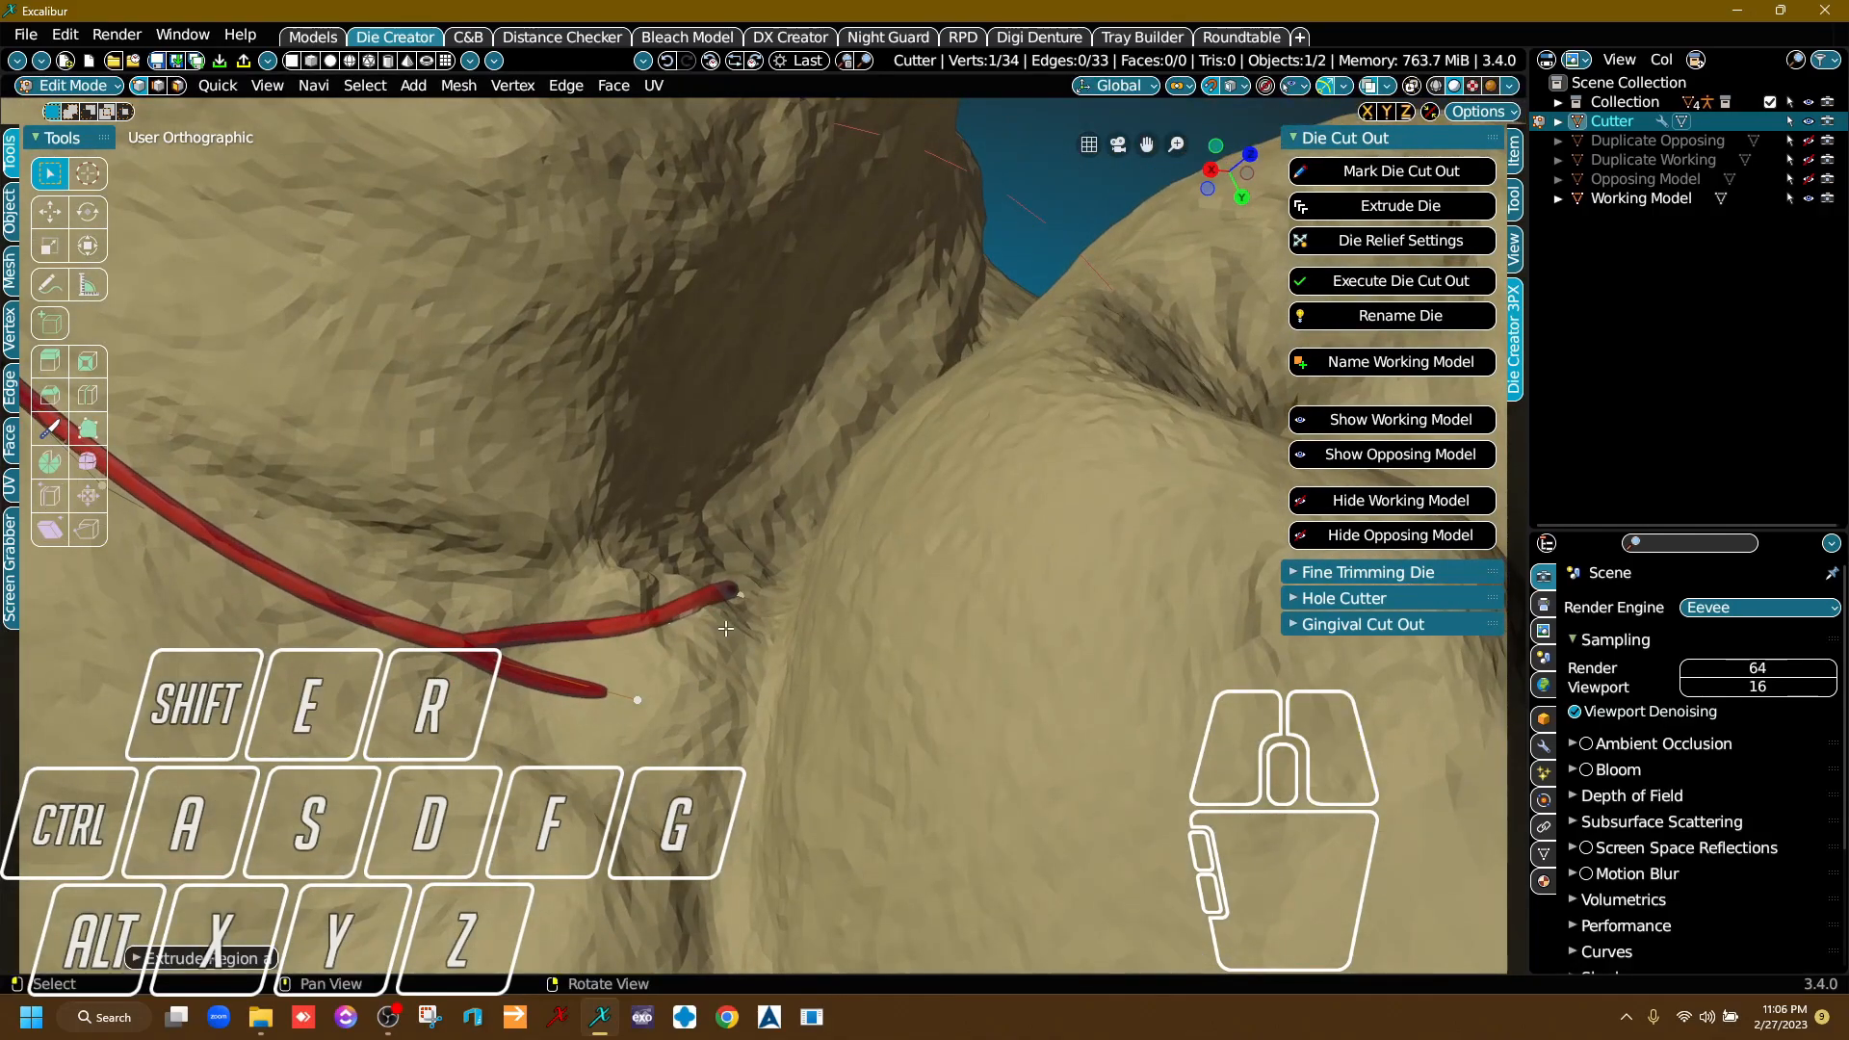
{"action": "key", "text": "ctrl"}
{"action": "key", "text": "ctrl+z"}
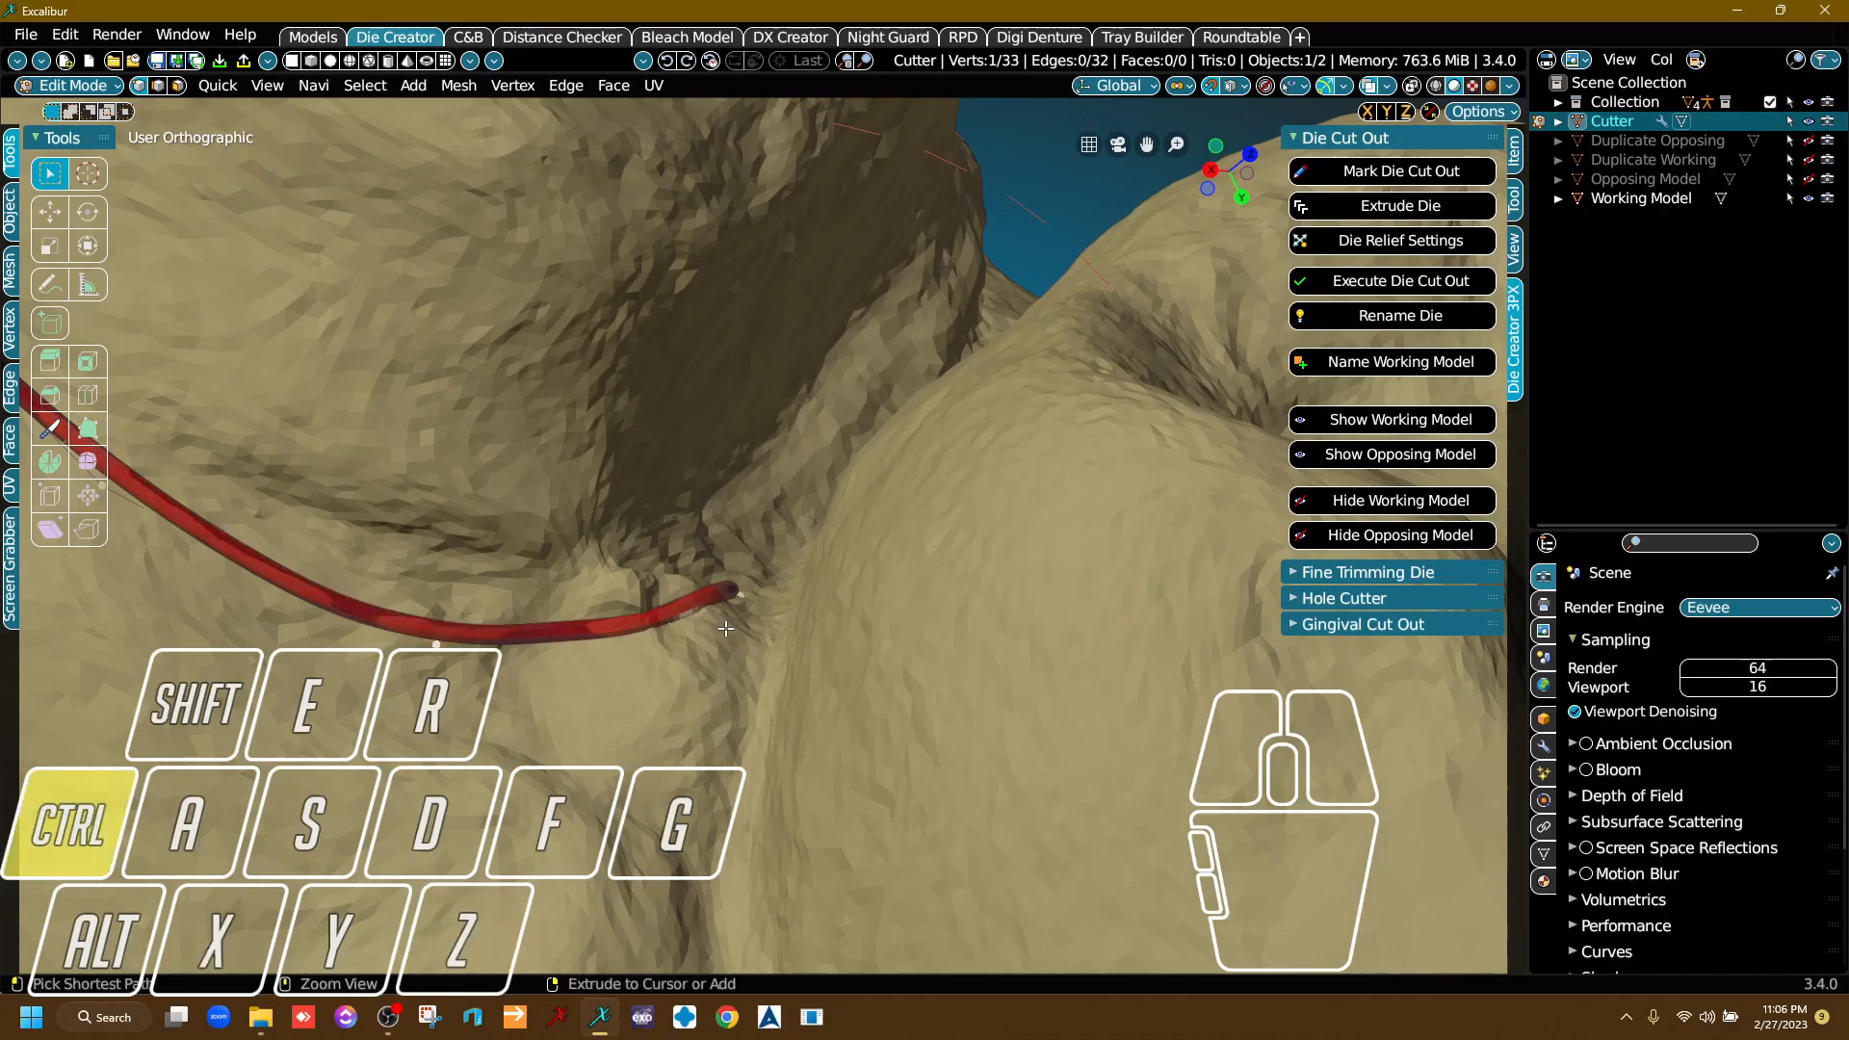
Extend the die cutter line from its leading end into the gap between the prepared and neighbouring teeth.
{"action": "right_click_drag", "start_coordinate": [725, 628], "coordinate": [768, 542]}
{"action": "key", "text": "e"}
{"action": "left_click", "coordinate": [841, 452]}
{"action": "key", "text": "e"}
{"action": "left_click", "coordinate": [941, 331]}
{"action": "key", "text": "e"}
{"action": "left_click", "coordinate": [1011, 240]}
{"action": "key", "text": "e"}
{"action": "left_click", "coordinate": [1075, 174]}
Extrude two more die cutter segments through the gap, following the prepared tooth's margin.
{"action": "middle_click_drag", "start_coordinate": [1061, 222], "coordinate": [696, 611]}
{"action": "right_click_drag", "start_coordinate": [697, 611], "coordinate": [680, 636]}
{"action": "key", "text": "e"}
{"action": "left_click", "coordinate": [799, 381]}
{"action": "key", "text": "e"}
{"action": "left_click", "coordinate": [818, 257]}
{"action": "middle_click_drag", "start_coordinate": [840, 256], "coordinate": [752, 614]}
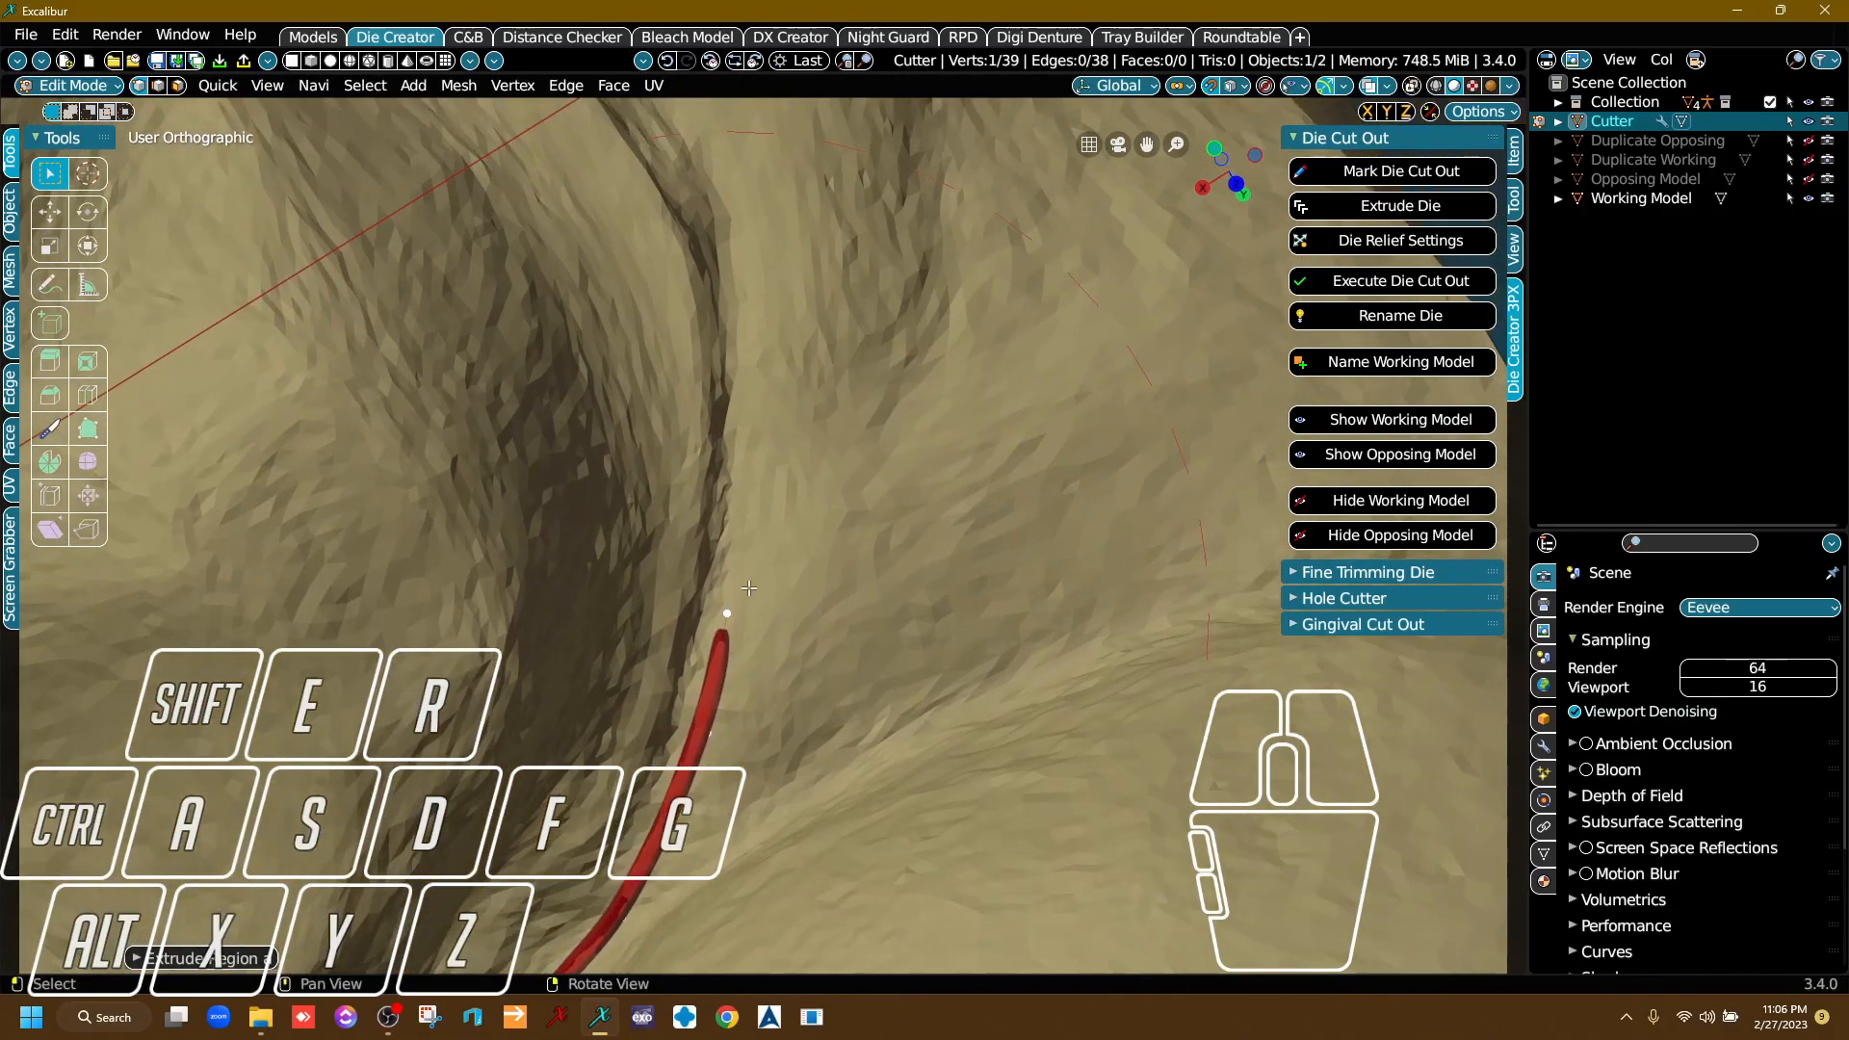
Run the die cutter line out of the gap along the narrow groove beside the margin with three more segments.
{"action": "right_click_drag", "start_coordinate": [752, 614], "coordinate": [750, 604]}
{"action": "key", "text": "e"}
{"action": "left_click", "coordinate": [740, 410]}
{"action": "key", "text": "e"}
{"action": "left_click", "coordinate": [751, 299]}
{"action": "key", "text": "e"}
{"action": "left_click", "coordinate": [718, 188]}
Extrude two die cutter segments around the last corner, back toward the side where the line started.
{"action": "middle_click_drag", "start_coordinate": [727, 207], "coordinate": [740, 655]}
{"action": "right_click_drag", "start_coordinate": [740, 655], "coordinate": [643, 599]}
{"action": "key", "text": "e"}
{"action": "left_click", "coordinate": [734, 371]}
{"action": "key", "text": "e"}
{"action": "left_click", "coordinate": [764, 204]}
Extend the die cutter line along the starting side's gum, stopping a short gap before its first point.
{"action": "middle_click_drag", "start_coordinate": [764, 200], "coordinate": [696, 596]}
{"action": "right_click_drag", "start_coordinate": [696, 595], "coordinate": [968, 631]}
{"action": "middle_click_drag", "start_coordinate": [1199, 688], "coordinate": [849, 599]}
{"action": "right_click_drag", "start_coordinate": [849, 599], "coordinate": [886, 579]}
{"action": "key", "text": "e"}
{"action": "left_click", "coordinate": [644, 517]}
{"action": "key", "text": "e"}
{"action": "left_click", "coordinate": [782, 515]}
{"action": "middle_click_drag", "start_coordinate": [886, 580], "coordinate": [676, 576]}
{"action": "scroll", "coordinate": [674, 569], "scroll_direction": "up", "scroll_amount": 3}
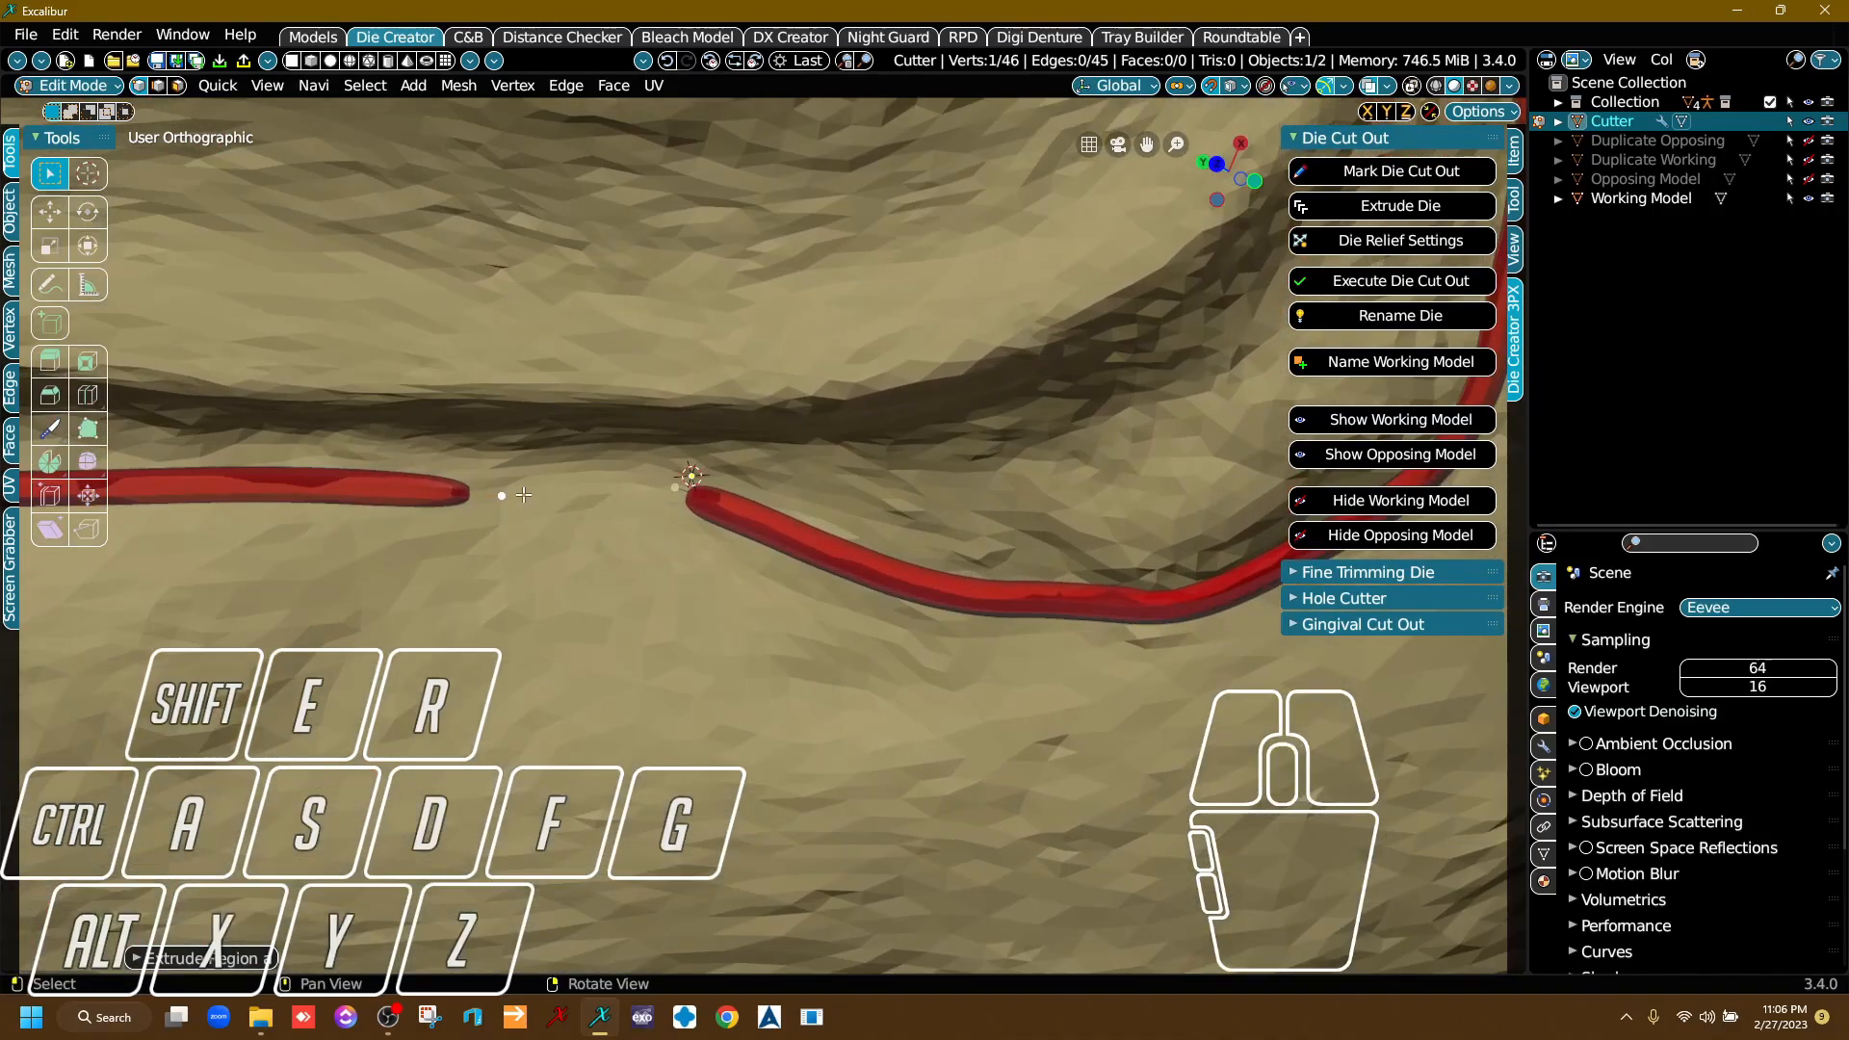
{"action": "right_click_drag", "start_coordinate": [560, 533], "coordinate": [565, 546]}
{"action": "scroll", "coordinate": [566, 546], "scroll_direction": "up", "scroll_amount": 1}
{"action": "middle_click_drag", "start_coordinate": [568, 546], "coordinate": [815, 552]}
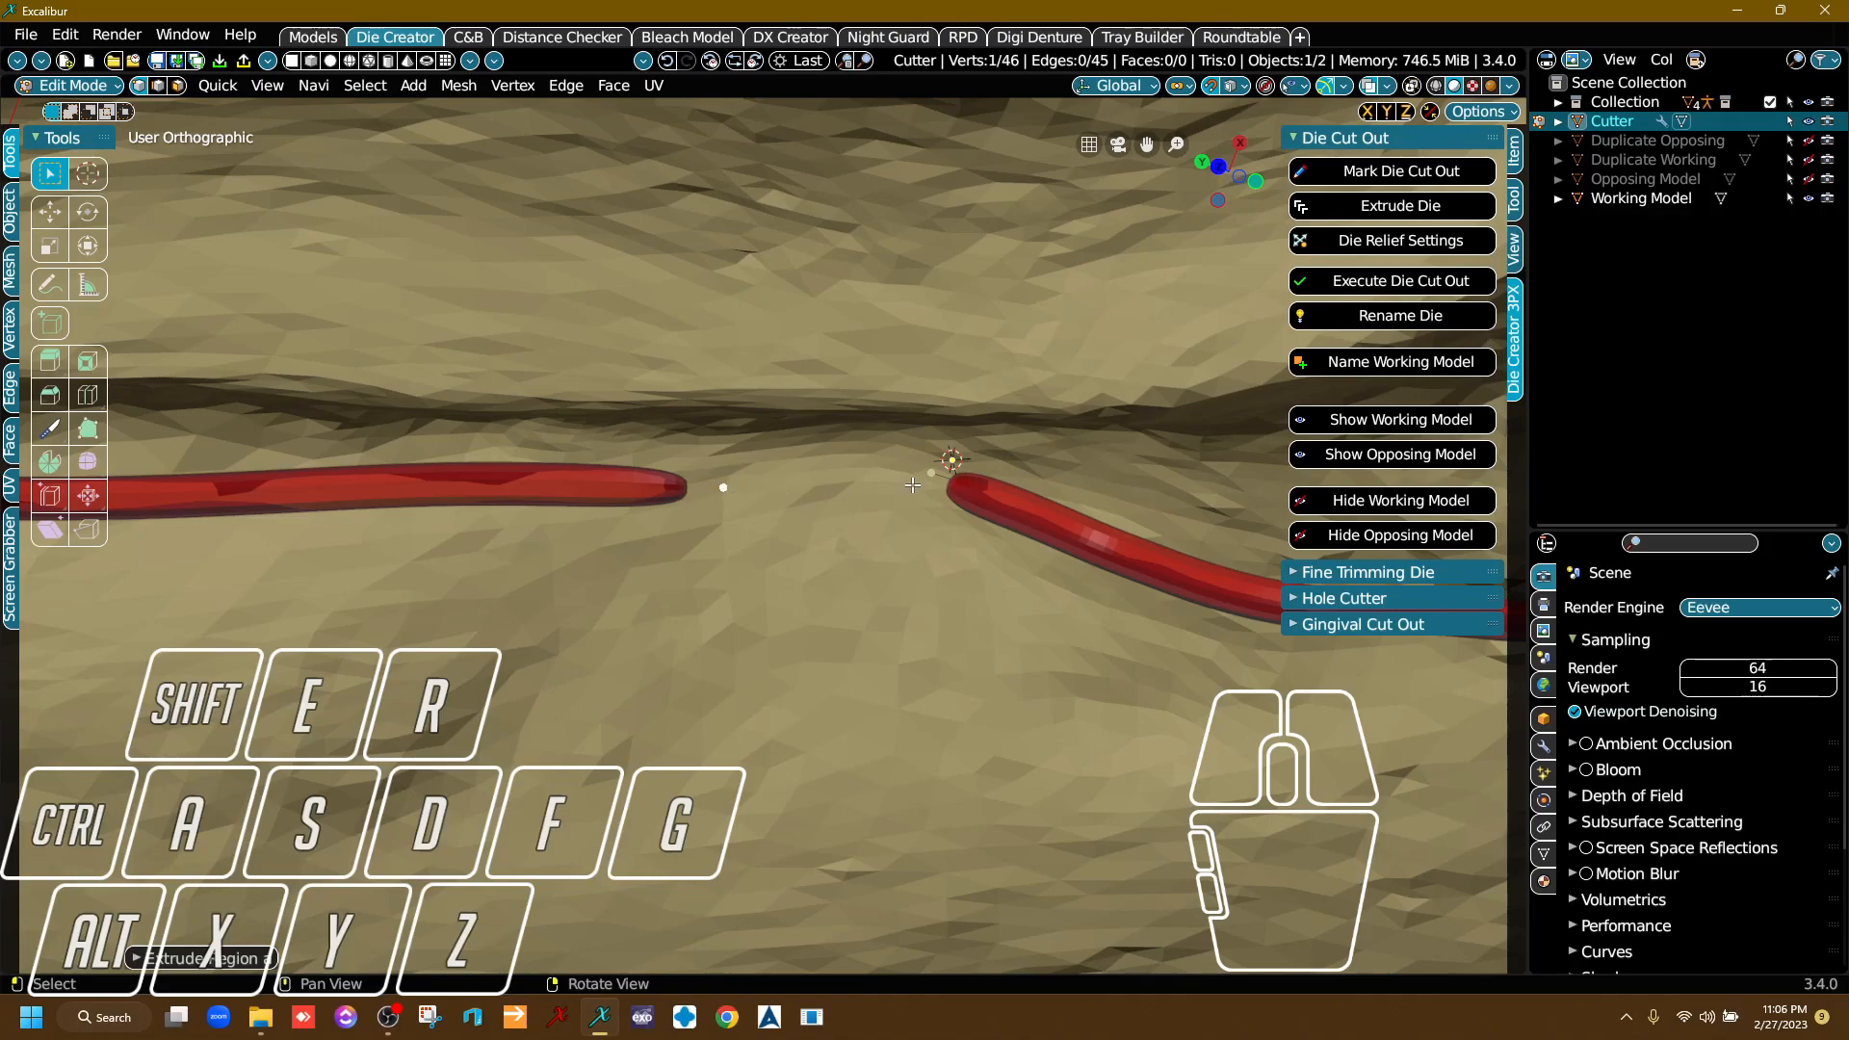
Select both open end points of the die cutter line and join them with an edge to close the loop.
{"action": "key", "text": "shift"}
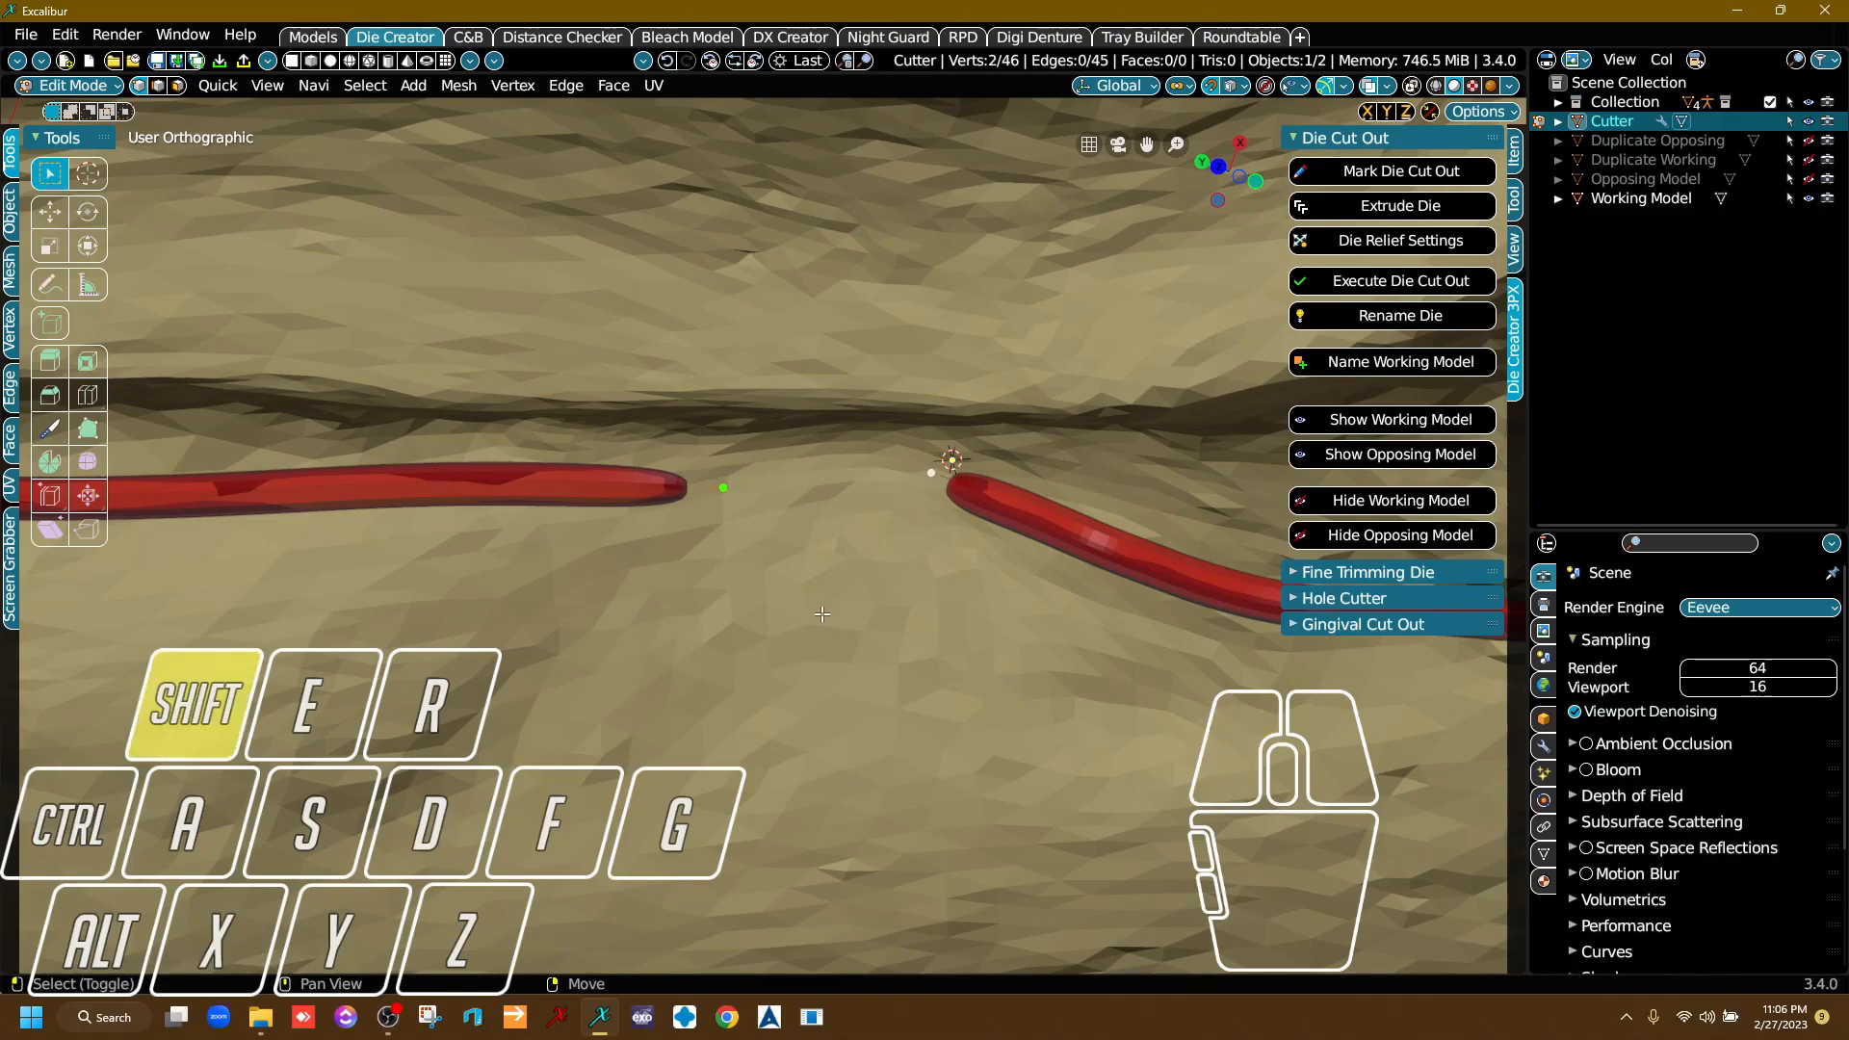
{"action": "left_click", "coordinate": [723, 491], "text": "shift"}
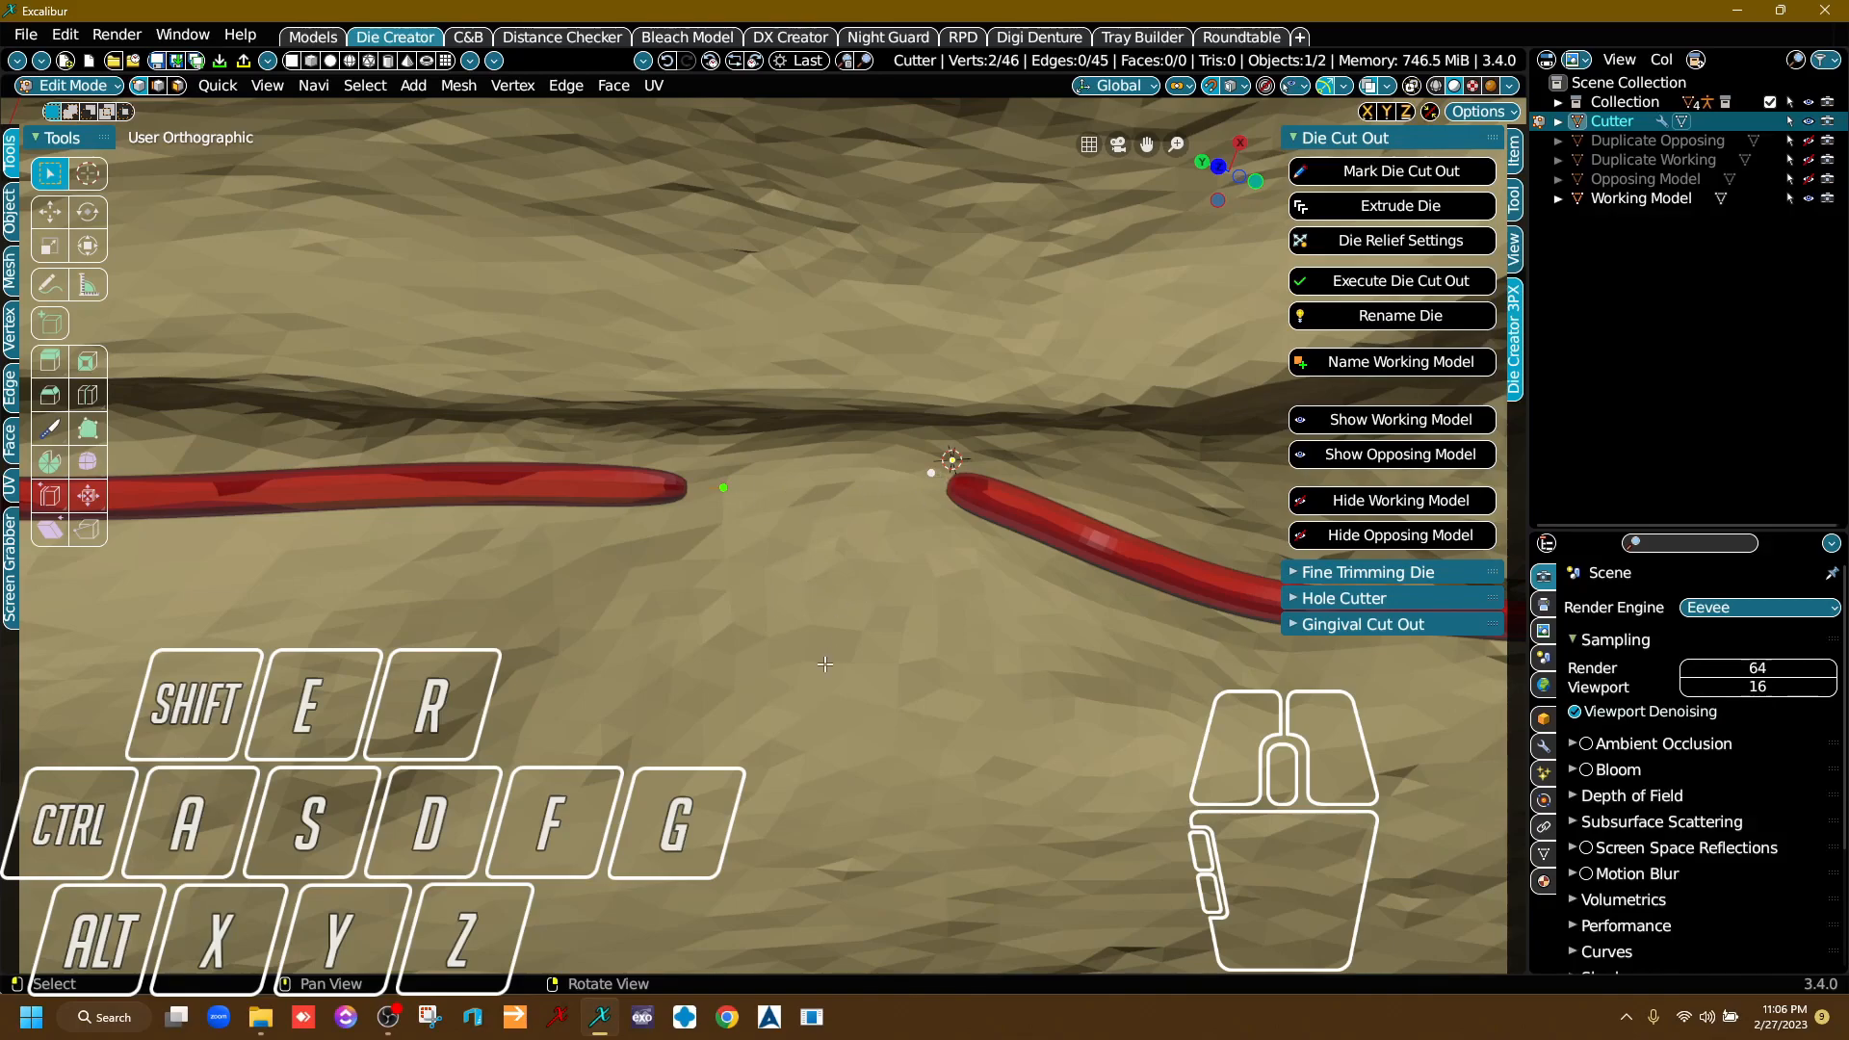
{"action": "key", "text": "f"}
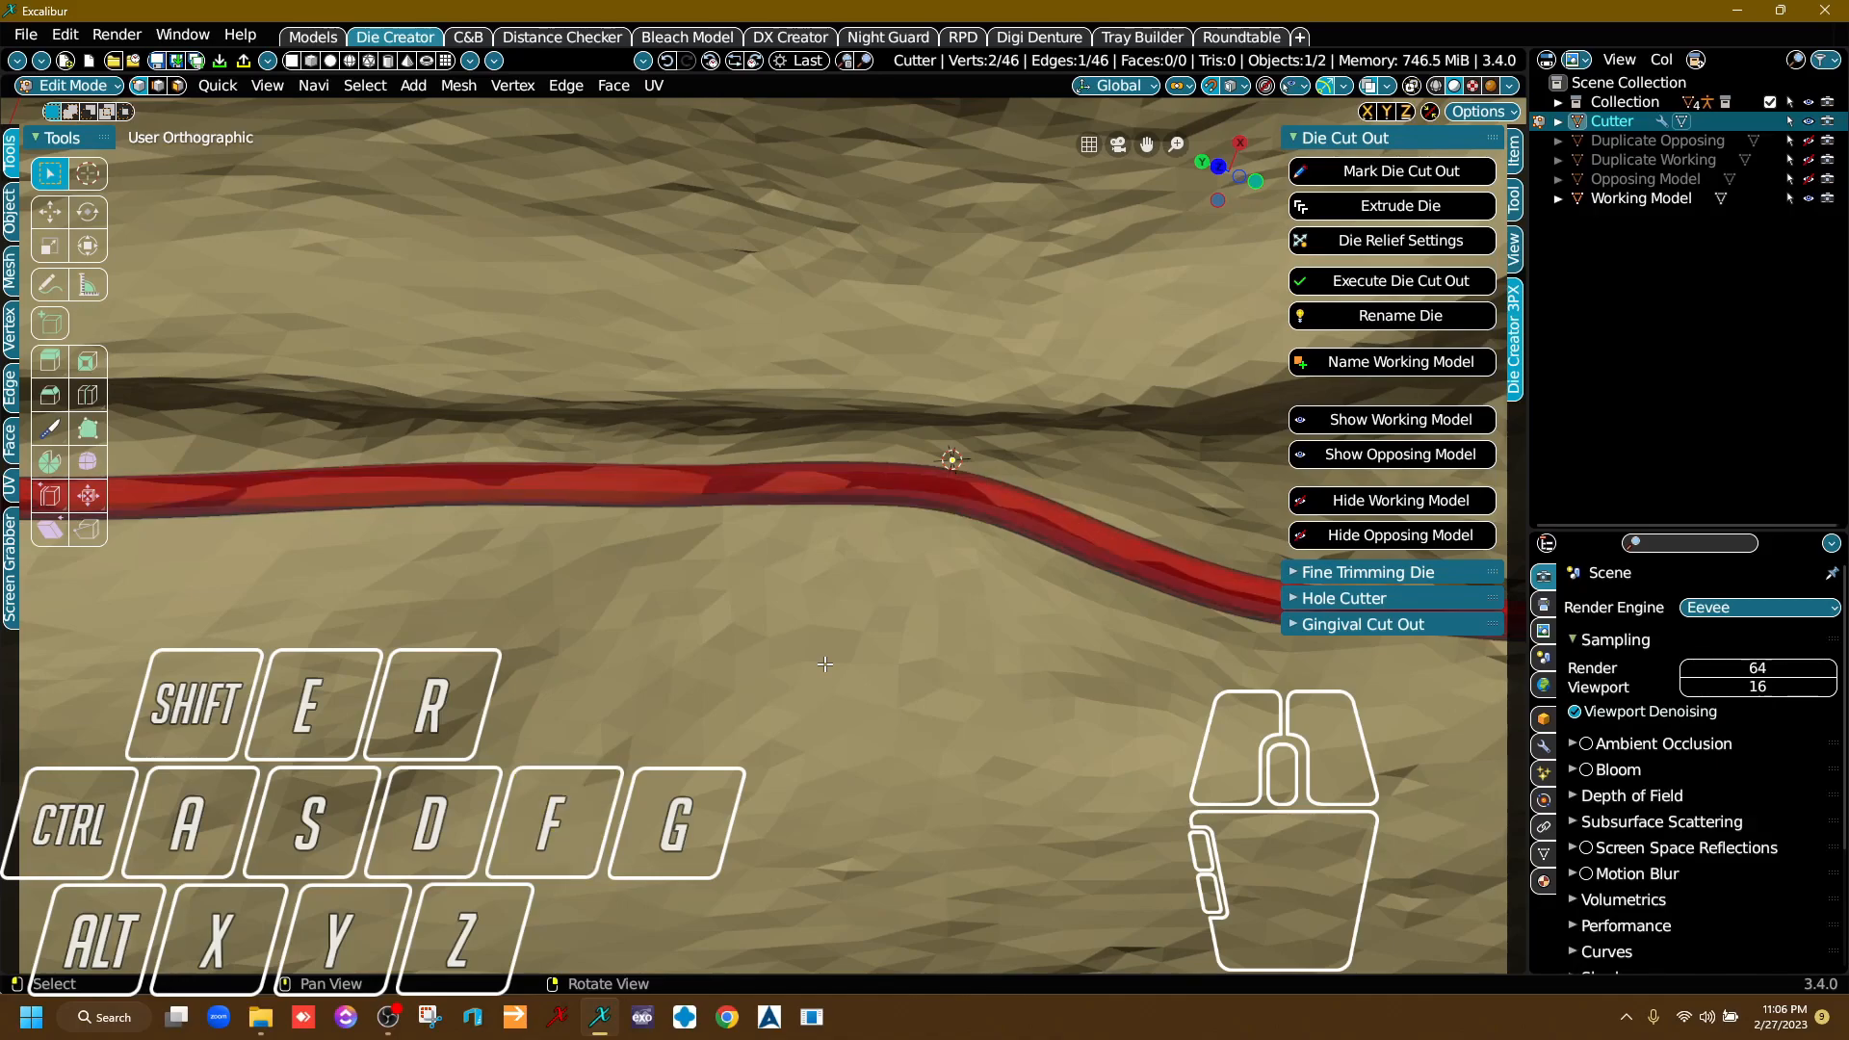
Move the die cutter points around the closing joint slightly outward from the margin to smooth the loop.
{"action": "scroll", "coordinate": [825, 664], "scroll_direction": "down", "scroll_amount": 10}
{"action": "middle_click_drag", "start_coordinate": [826, 664], "coordinate": [888, 505]}
{"action": "right_click_drag", "start_coordinate": [888, 505], "coordinate": [978, 516]}
{"action": "middle_click_drag", "start_coordinate": [978, 516], "coordinate": [1037, 540]}
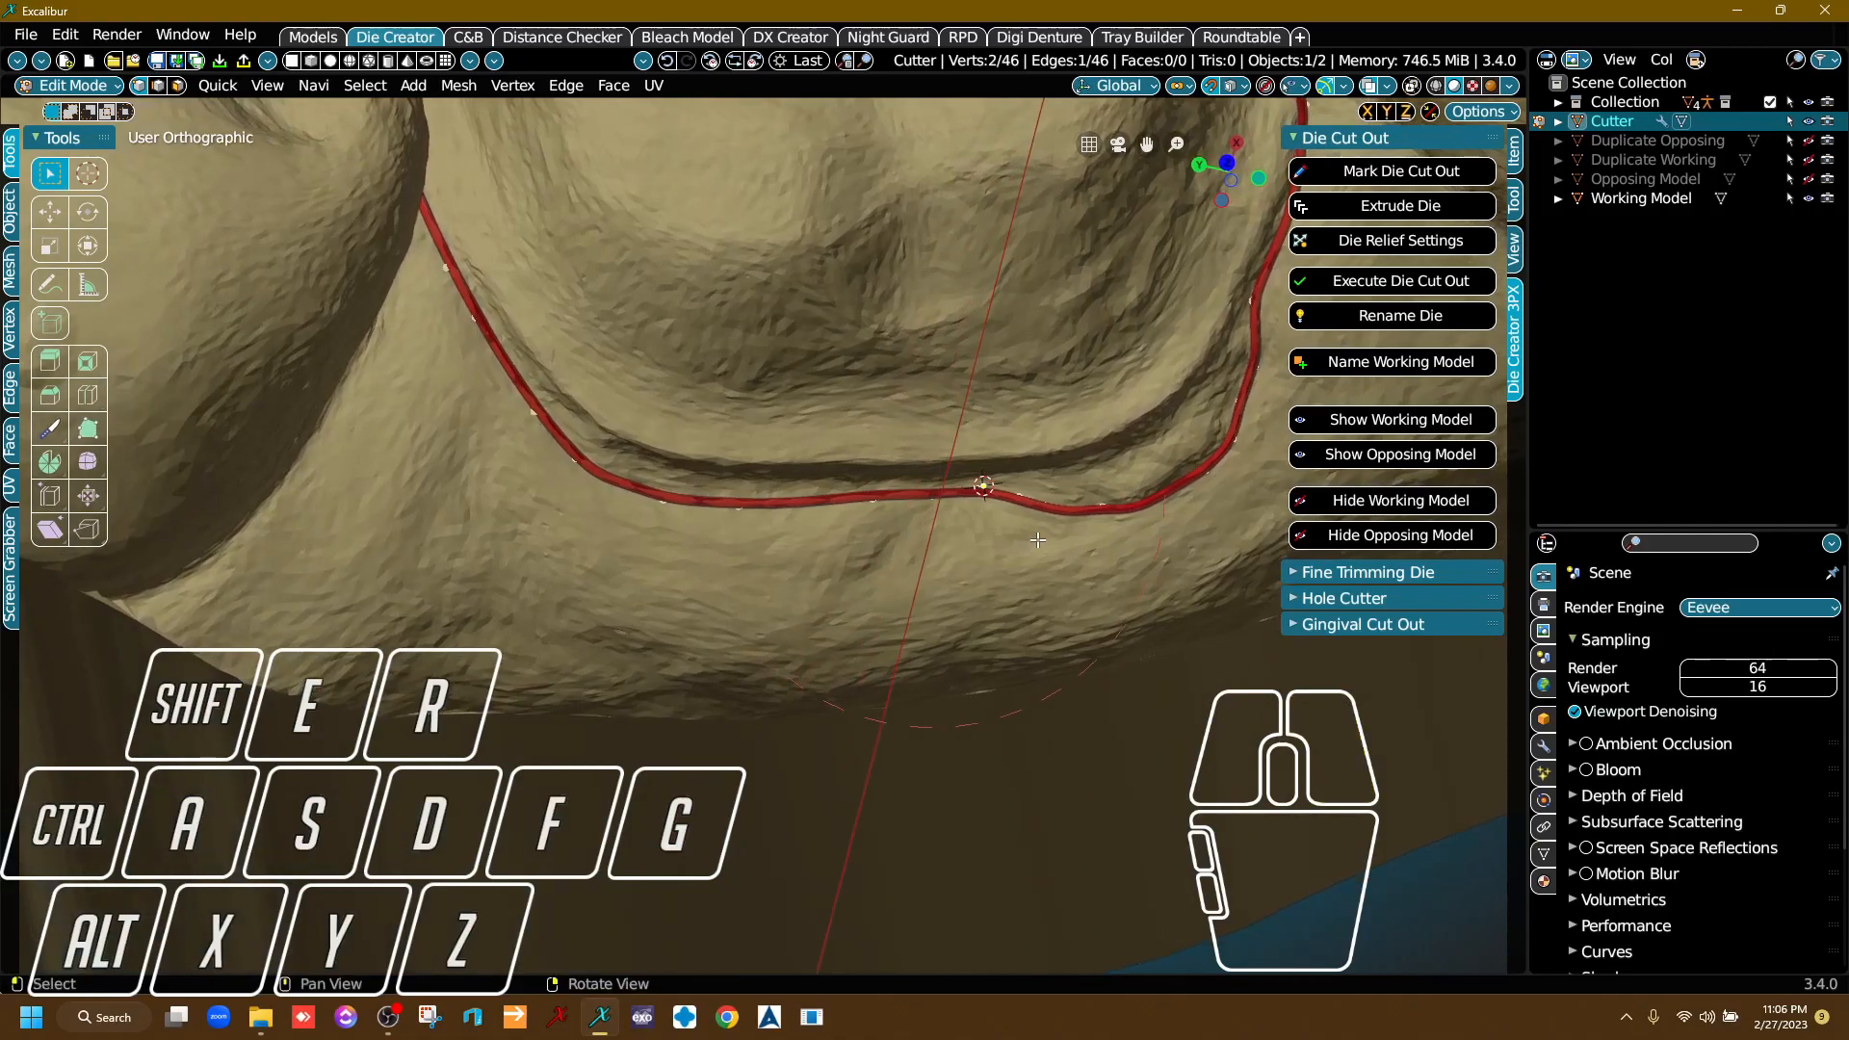
{"action": "right_click_drag", "start_coordinate": [1100, 505], "coordinate": [1031, 598]}
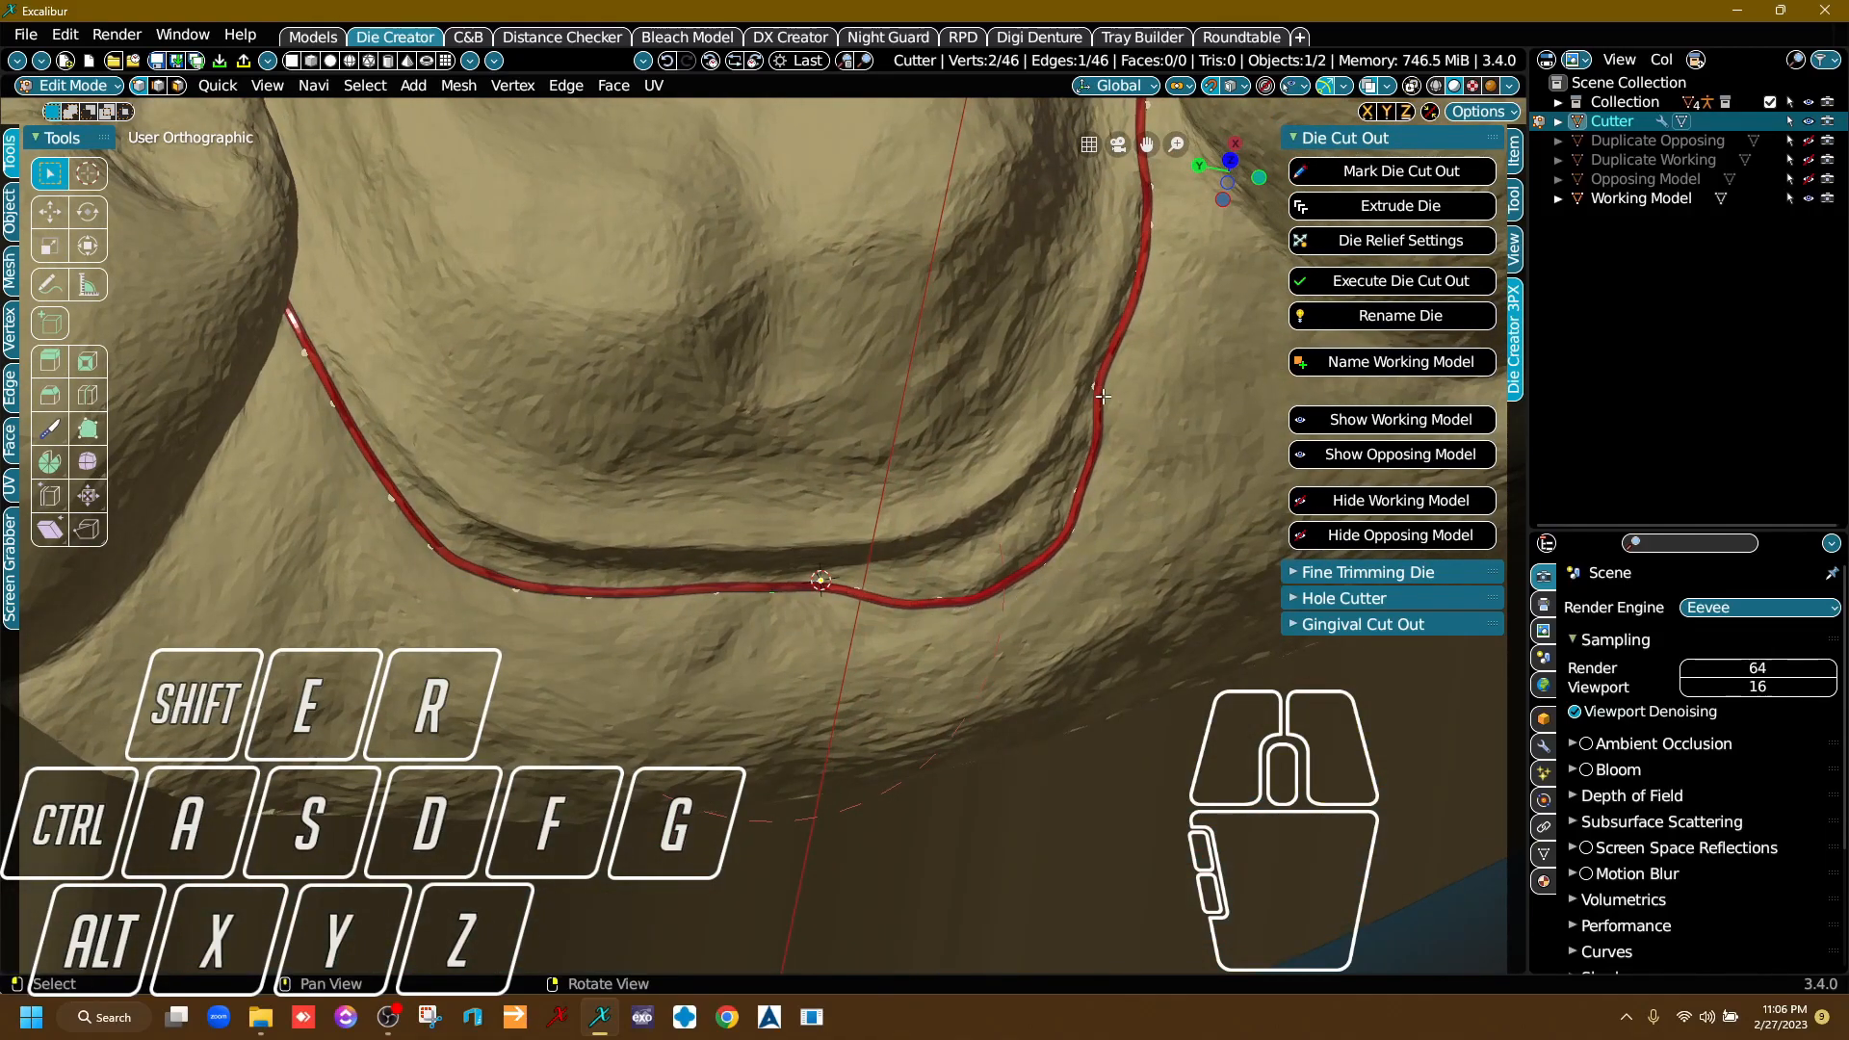
{"action": "middle_click_drag", "start_coordinate": [789, 599], "coordinate": [844, 526]}
{"action": "scroll", "coordinate": [998, 568], "scroll_direction": "up", "scroll_amount": 2}
{"action": "scroll", "coordinate": [844, 526], "scroll_direction": "up", "scroll_amount": 3}
{"action": "right_click_drag", "start_coordinate": [843, 525], "coordinate": [877, 544]}
{"action": "scroll", "coordinate": [877, 544], "scroll_direction": "down", "scroll_amount": 2}
{"action": "scroll", "coordinate": [878, 545], "scroll_direction": "down", "scroll_amount": 2}
{"action": "key", "text": "g"}
{"action": "left_click", "coordinate": [928, 527]}
{"action": "left_click", "coordinate": [921, 525]}
{"action": "key", "text": "g"}
{"action": "left_click", "coordinate": [917, 541]}
Nudge the cutter points on either side of the closing joint outward onto the gum to even out the curve.
{"action": "left_click", "coordinate": [1043, 539]}
{"action": "key", "text": "g"}
{"action": "left_click", "coordinate": [1024, 549]}
{"action": "left_click", "coordinate": [805, 536]}
{"action": "key", "text": "g"}
{"action": "left_click", "coordinate": [815, 552]}
{"action": "left_click", "coordinate": [816, 552]}
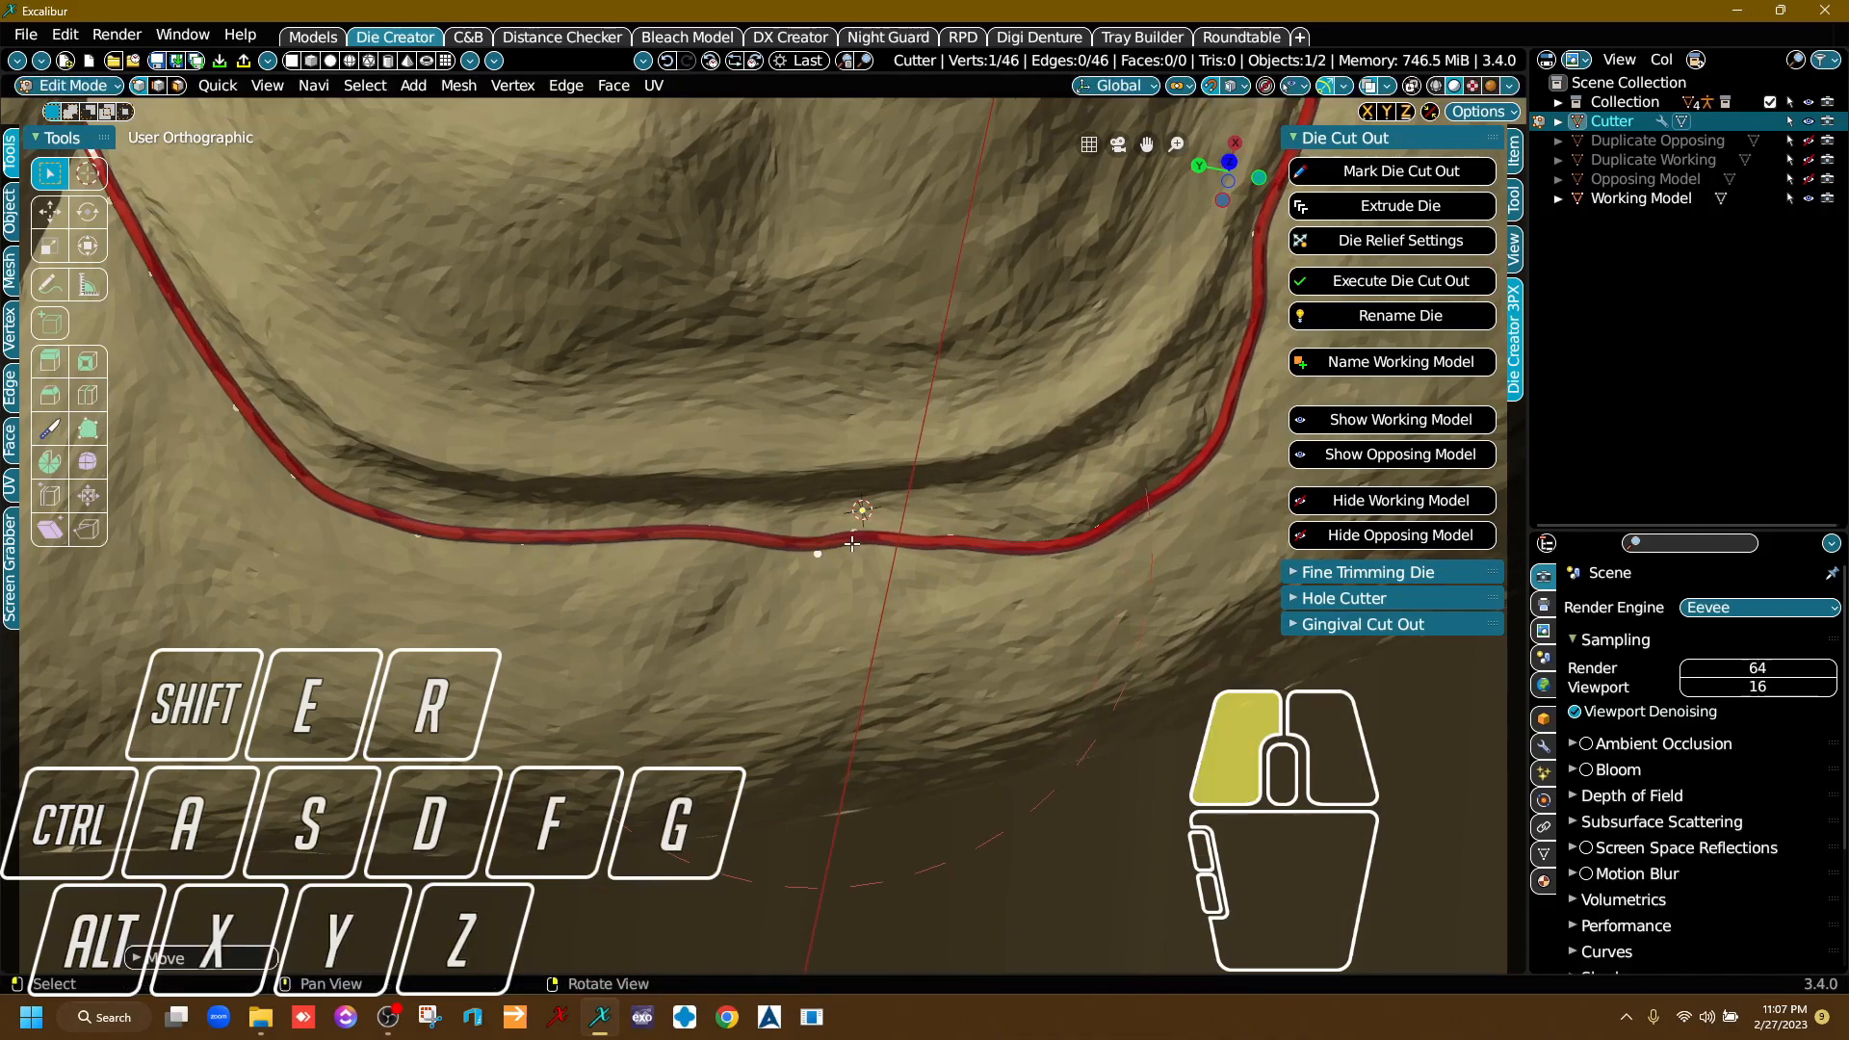
Shift the die cutter points beside the closing joint along the gum to even out that stretch of the loop.
{"action": "key", "text": "g"}
{"action": "left_click", "coordinate": [830, 555]}
{"action": "key", "text": "g"}
{"action": "left_click", "coordinate": [951, 553]}
{"action": "left_click", "coordinate": [744, 535]}
{"action": "key", "text": "g"}
{"action": "left_click", "coordinate": [743, 551]}
{"action": "middle_click_drag", "start_coordinate": [742, 551], "coordinate": [930, 555]}
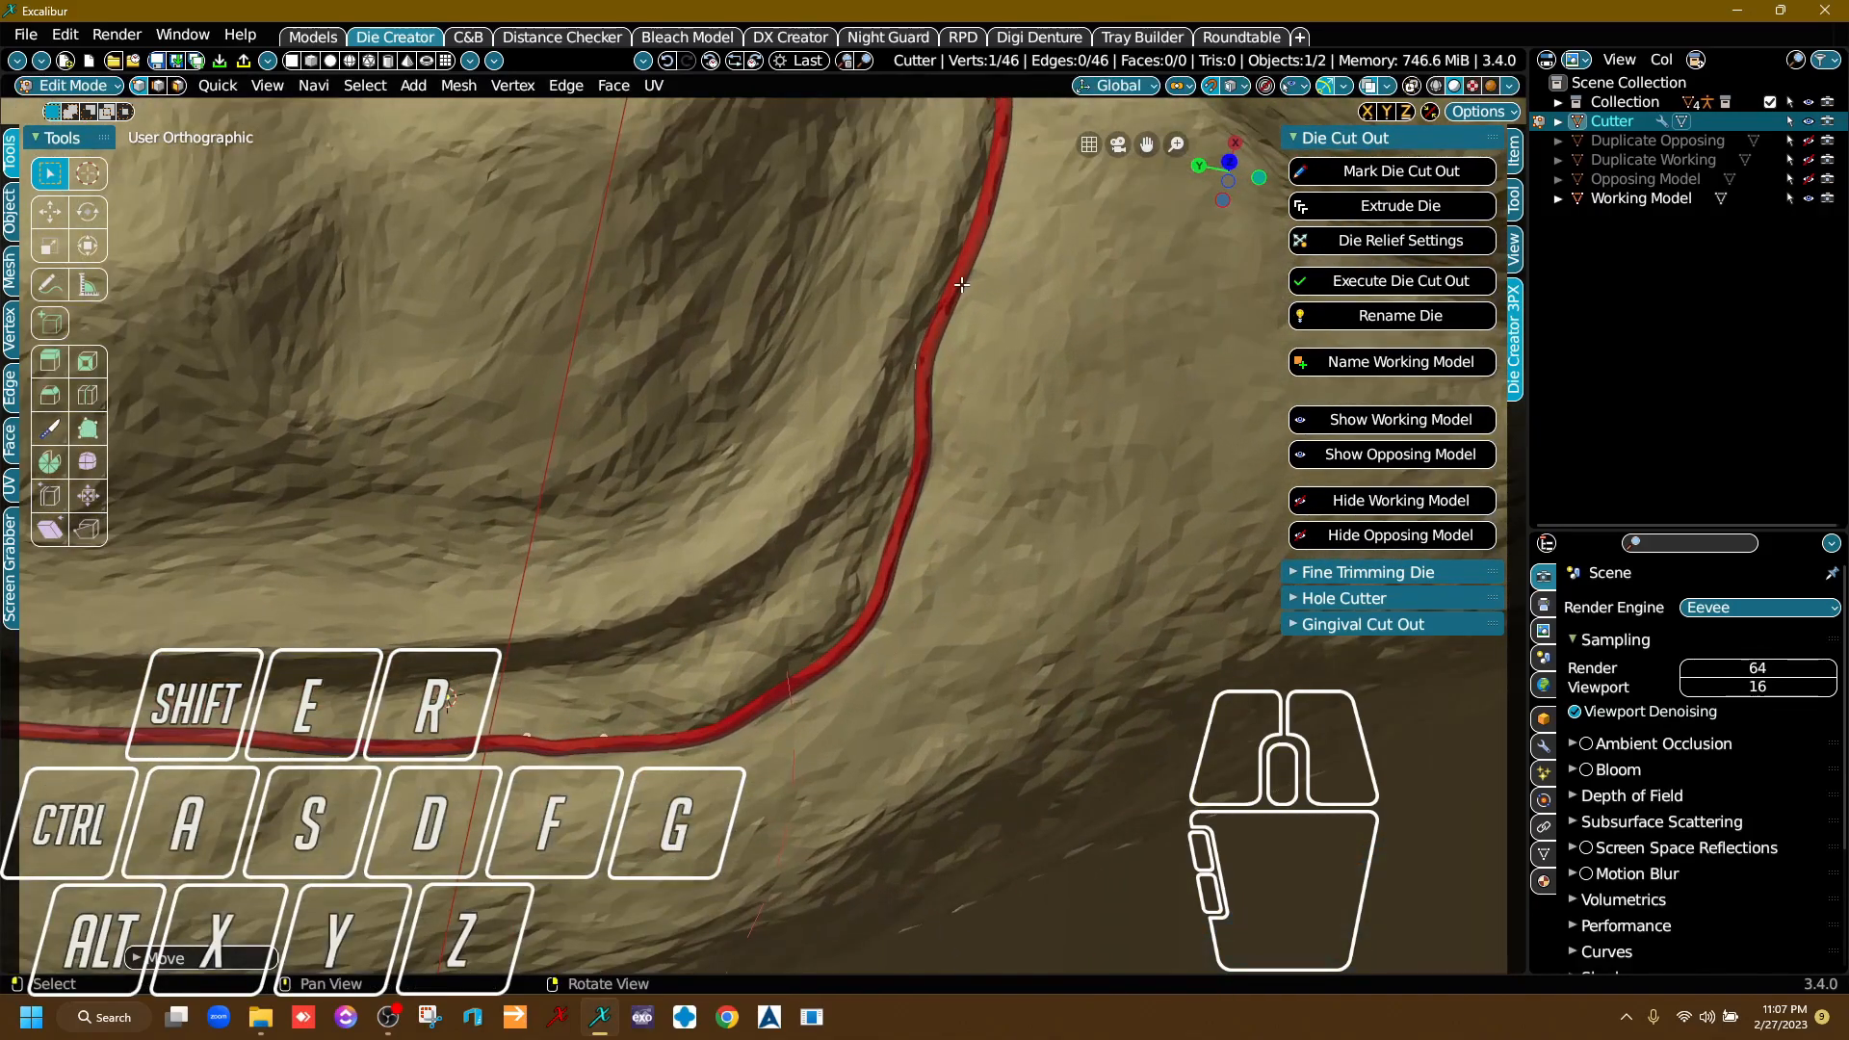
Move the cutter points around the loop's rounded corner slightly on the gum to smooth the bend outside the margin.
{"action": "middle_click_drag", "start_coordinate": [969, 290], "coordinate": [932, 482]}
{"action": "left_click", "coordinate": [898, 562]}
{"action": "key", "text": "g"}
{"action": "left_click", "coordinate": [918, 559]}
{"action": "left_click", "coordinate": [879, 614]}
{"action": "key", "text": "g"}
{"action": "left_click", "coordinate": [902, 632]}
{"action": "left_click", "coordinate": [917, 468]}
{"action": "key", "text": "g"}
{"action": "left_click", "coordinate": [933, 484]}
{"action": "key", "text": "g"}
Reposition the remaining cutter points up the adjoining side of the prepared tooth to straighten the wavy line.
{"action": "left_click", "coordinate": [998, 368]}
{"action": "left_click", "coordinate": [998, 368]}
{"action": "key", "text": "g"}
{"action": "left_click", "coordinate": [974, 364]}
{"action": "left_click", "coordinate": [977, 298]}
{"action": "left_click", "coordinate": [995, 287]}
{"action": "key", "text": "g"}
{"action": "left_click", "coordinate": [973, 289]}
{"action": "middle_click_drag", "start_coordinate": [979, 235], "coordinate": [1059, 525]}
{"action": "right_click_drag", "start_coordinate": [1061, 526], "coordinate": [1086, 538]}
{"action": "key", "text": "g"}
{"action": "left_click", "coordinate": [1063, 491]}
{"action": "scroll", "coordinate": [1064, 494], "scroll_direction": "down", "scroll_amount": 10}
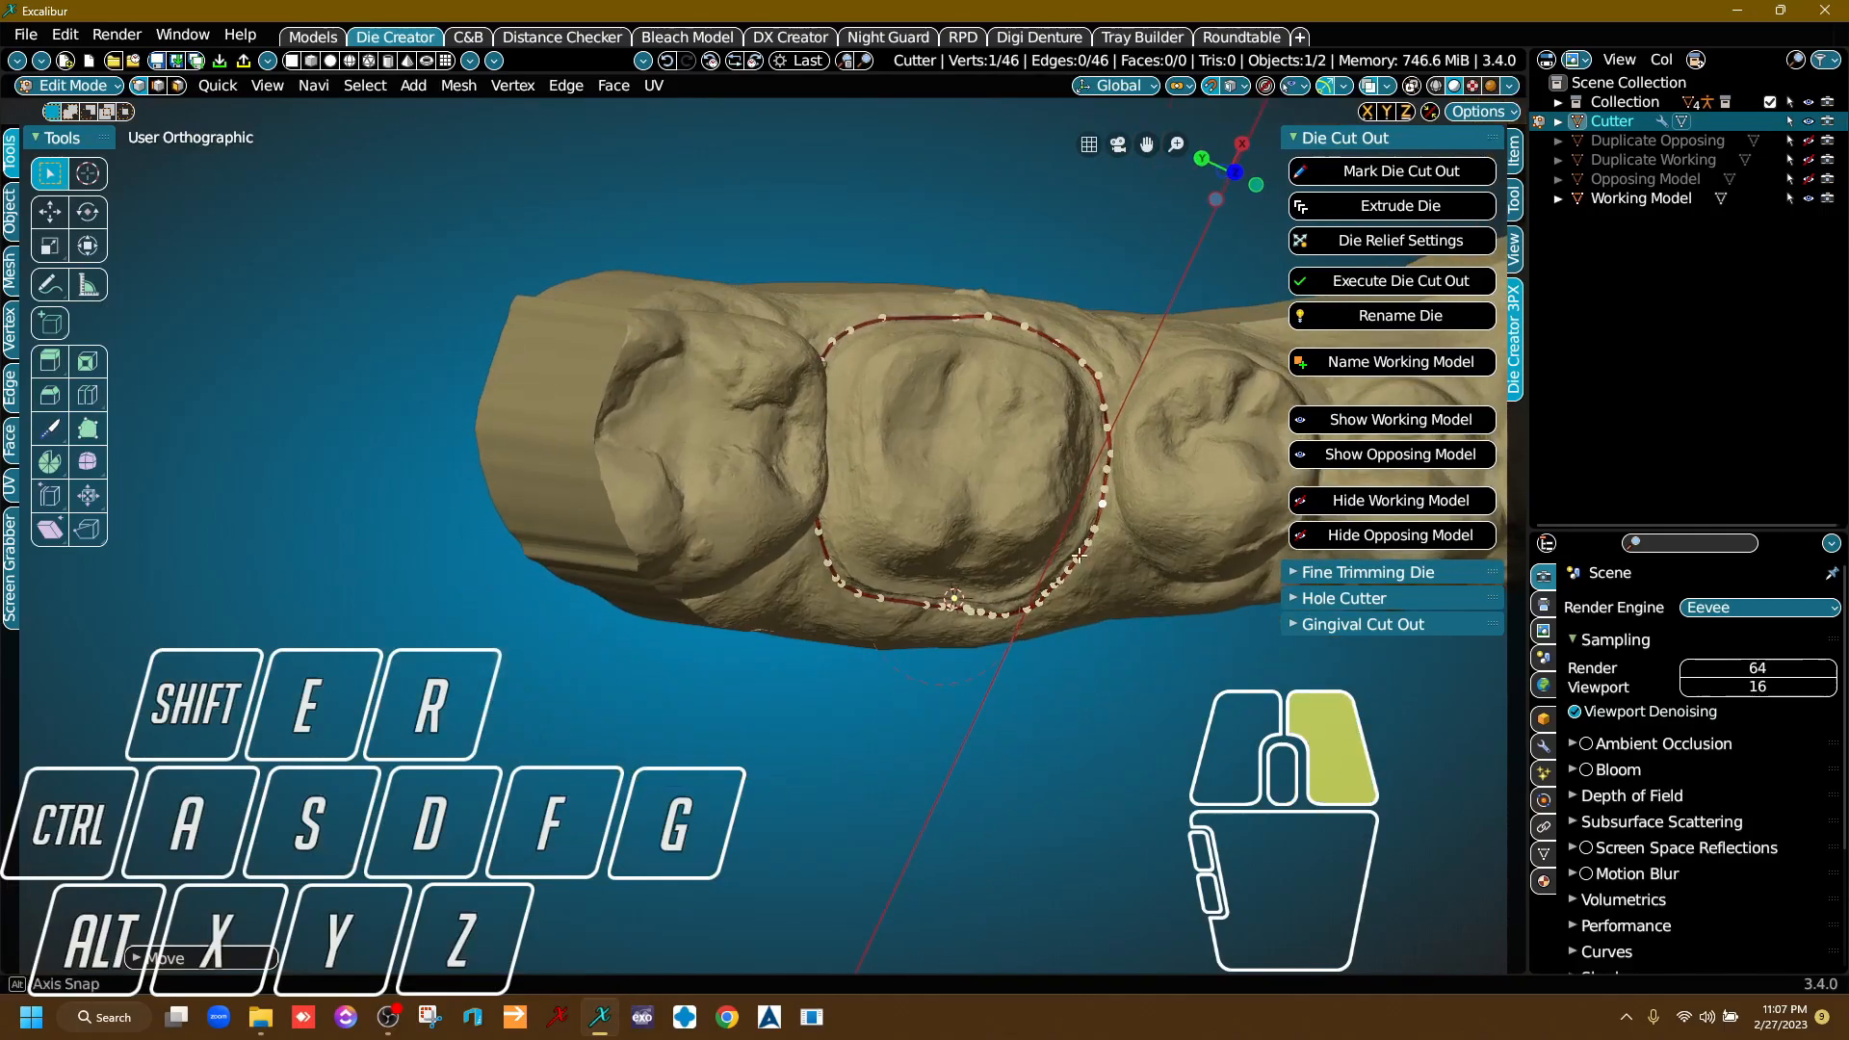
Inspect the die cutter loop all around the prepared tooth for uneven or sunken stretches.
{"action": "scroll", "coordinate": [1085, 539], "scroll_direction": "up", "scroll_amount": 12}
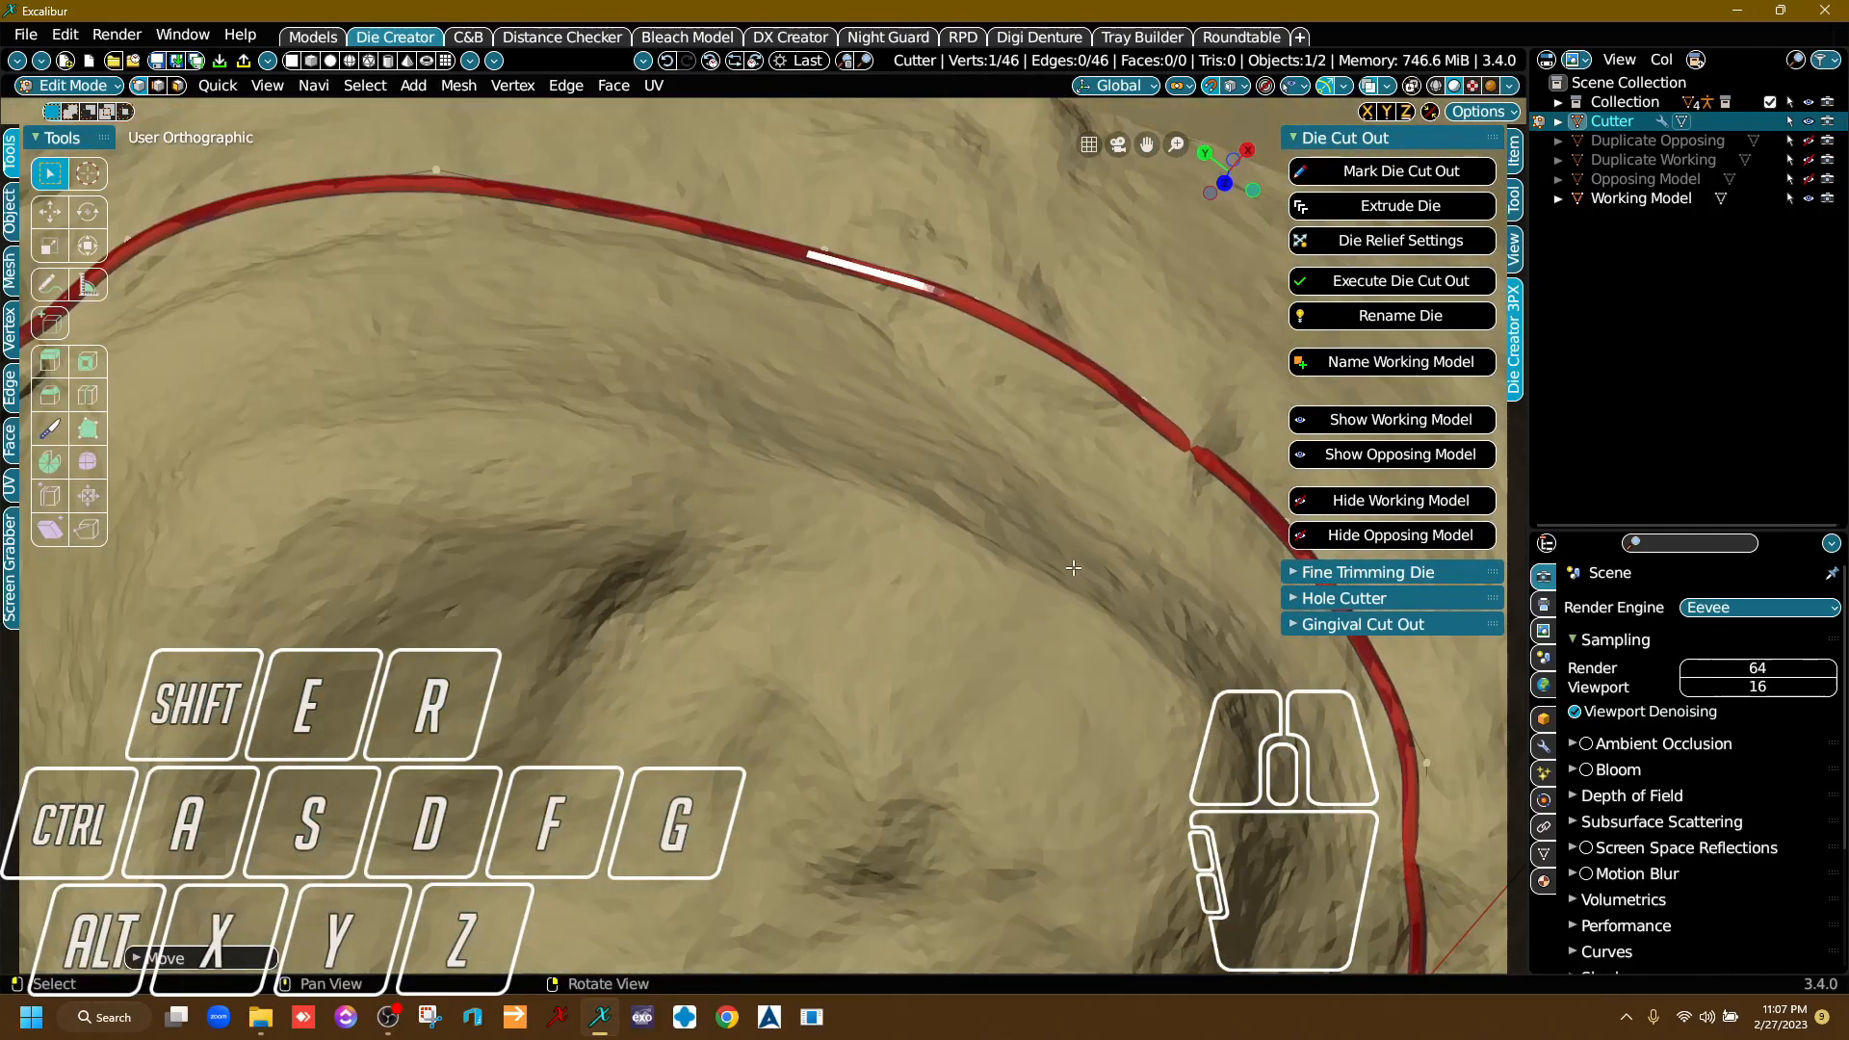
{"action": "scroll", "coordinate": [1074, 569], "scroll_direction": "down", "scroll_amount": 8}
{"action": "right_click_drag", "start_coordinate": [1074, 569], "coordinate": [817, 542]}
{"action": "middle_click_drag", "start_coordinate": [780, 751], "coordinate": [819, 500]}
{"action": "scroll", "coordinate": [819, 501], "scroll_direction": "up", "scroll_amount": 4}
{"action": "right_click_drag", "start_coordinate": [818, 501], "coordinate": [949, 818]}
{"action": "scroll", "coordinate": [802, 575], "scroll_direction": "up", "scroll_amount": 3}
{"action": "scroll", "coordinate": [802, 575], "scroll_direction": "up", "scroll_amount": 3}
{"action": "scroll", "coordinate": [779, 496], "scroll_direction": "down", "scroll_amount": 10}
{"action": "right_click_drag", "start_coordinate": [732, 675], "coordinate": [701, 746]}
{"action": "middle_click_drag", "start_coordinate": [701, 746], "coordinate": [719, 600]}
{"action": "scroll", "coordinate": [720, 600], "scroll_direction": "up", "scroll_amount": 7}
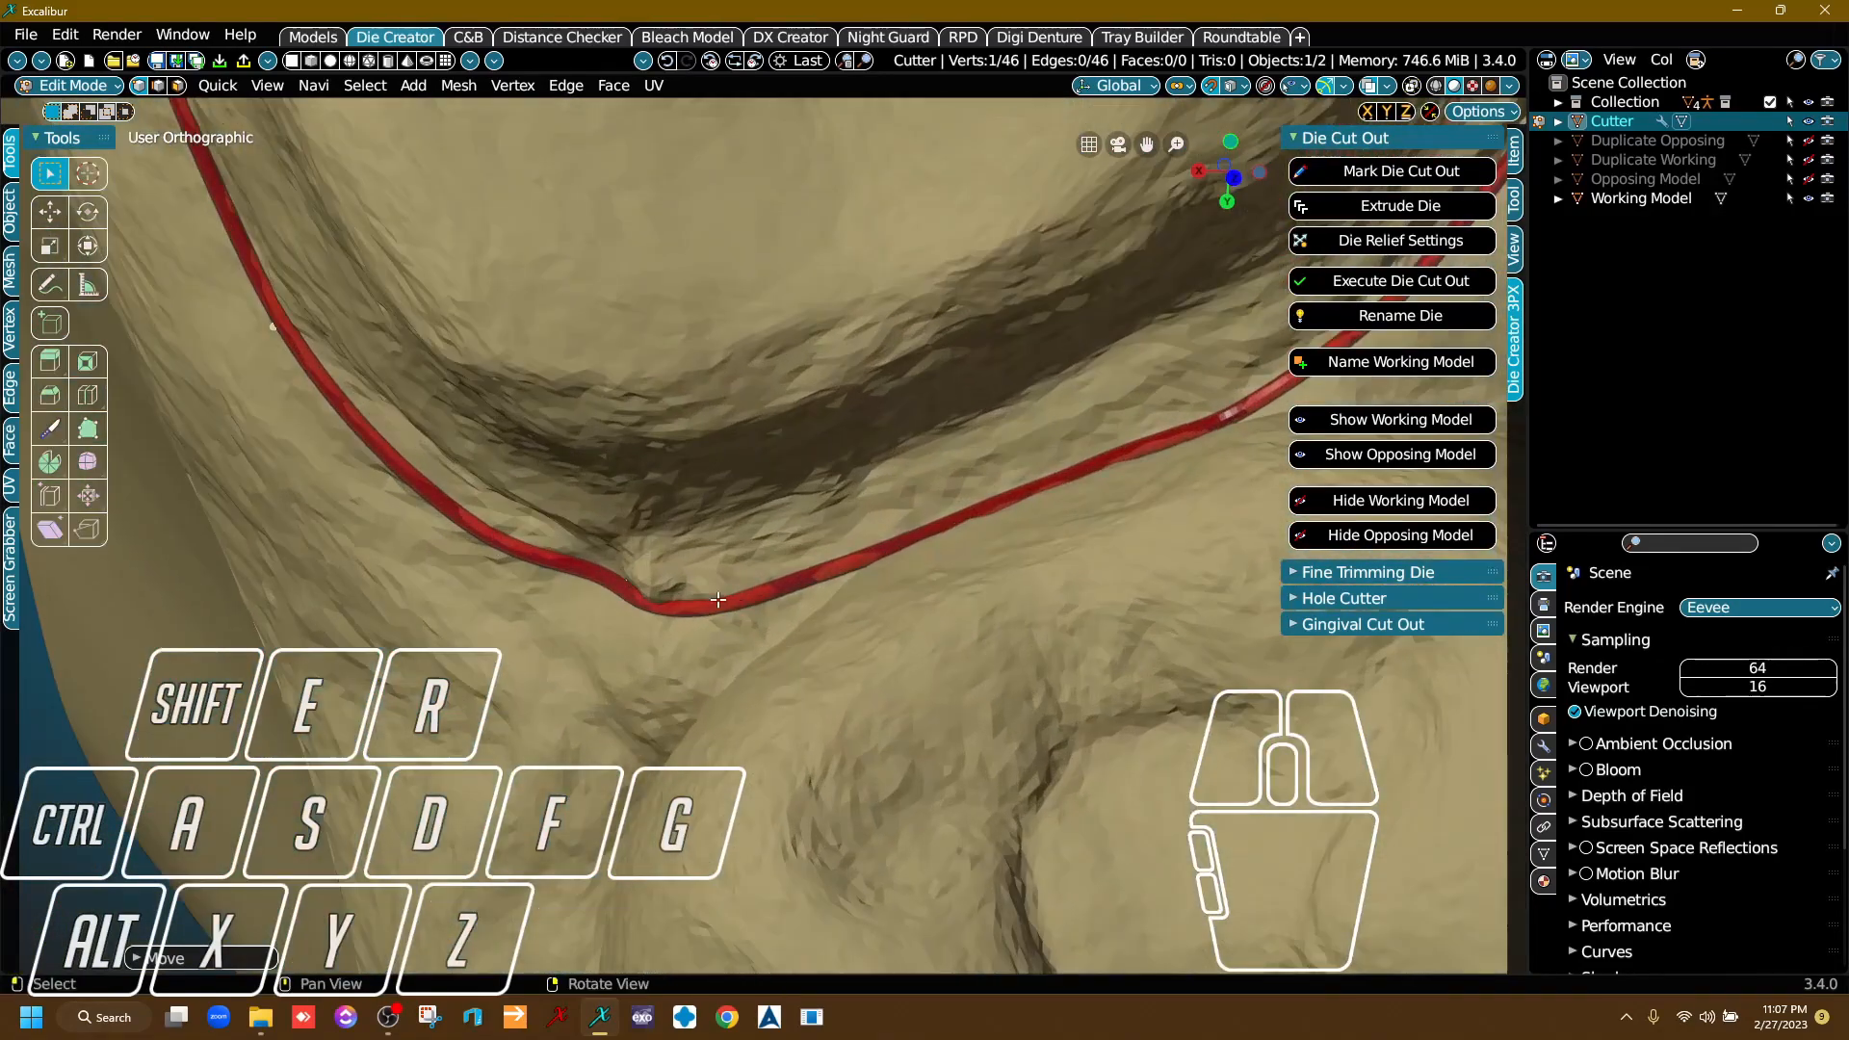
Move the sunken cutter point out of the small gum pit and slide the uneven point nearby farther along the loop.
{"action": "scroll", "coordinate": [717, 599], "scroll_direction": "up", "scroll_amount": 4}
{"action": "mouse_move", "coordinate": [710, 598]}
{"action": "right_mouse_down"}
{"action": "mouse_move", "coordinate": [674, 630]}
{"action": "mouse_move", "coordinate": [689, 612]}
{"action": "right_mouse_up"}
{"action": "left_click_drag", "start_coordinate": [631, 650], "coordinate": [671, 587]}
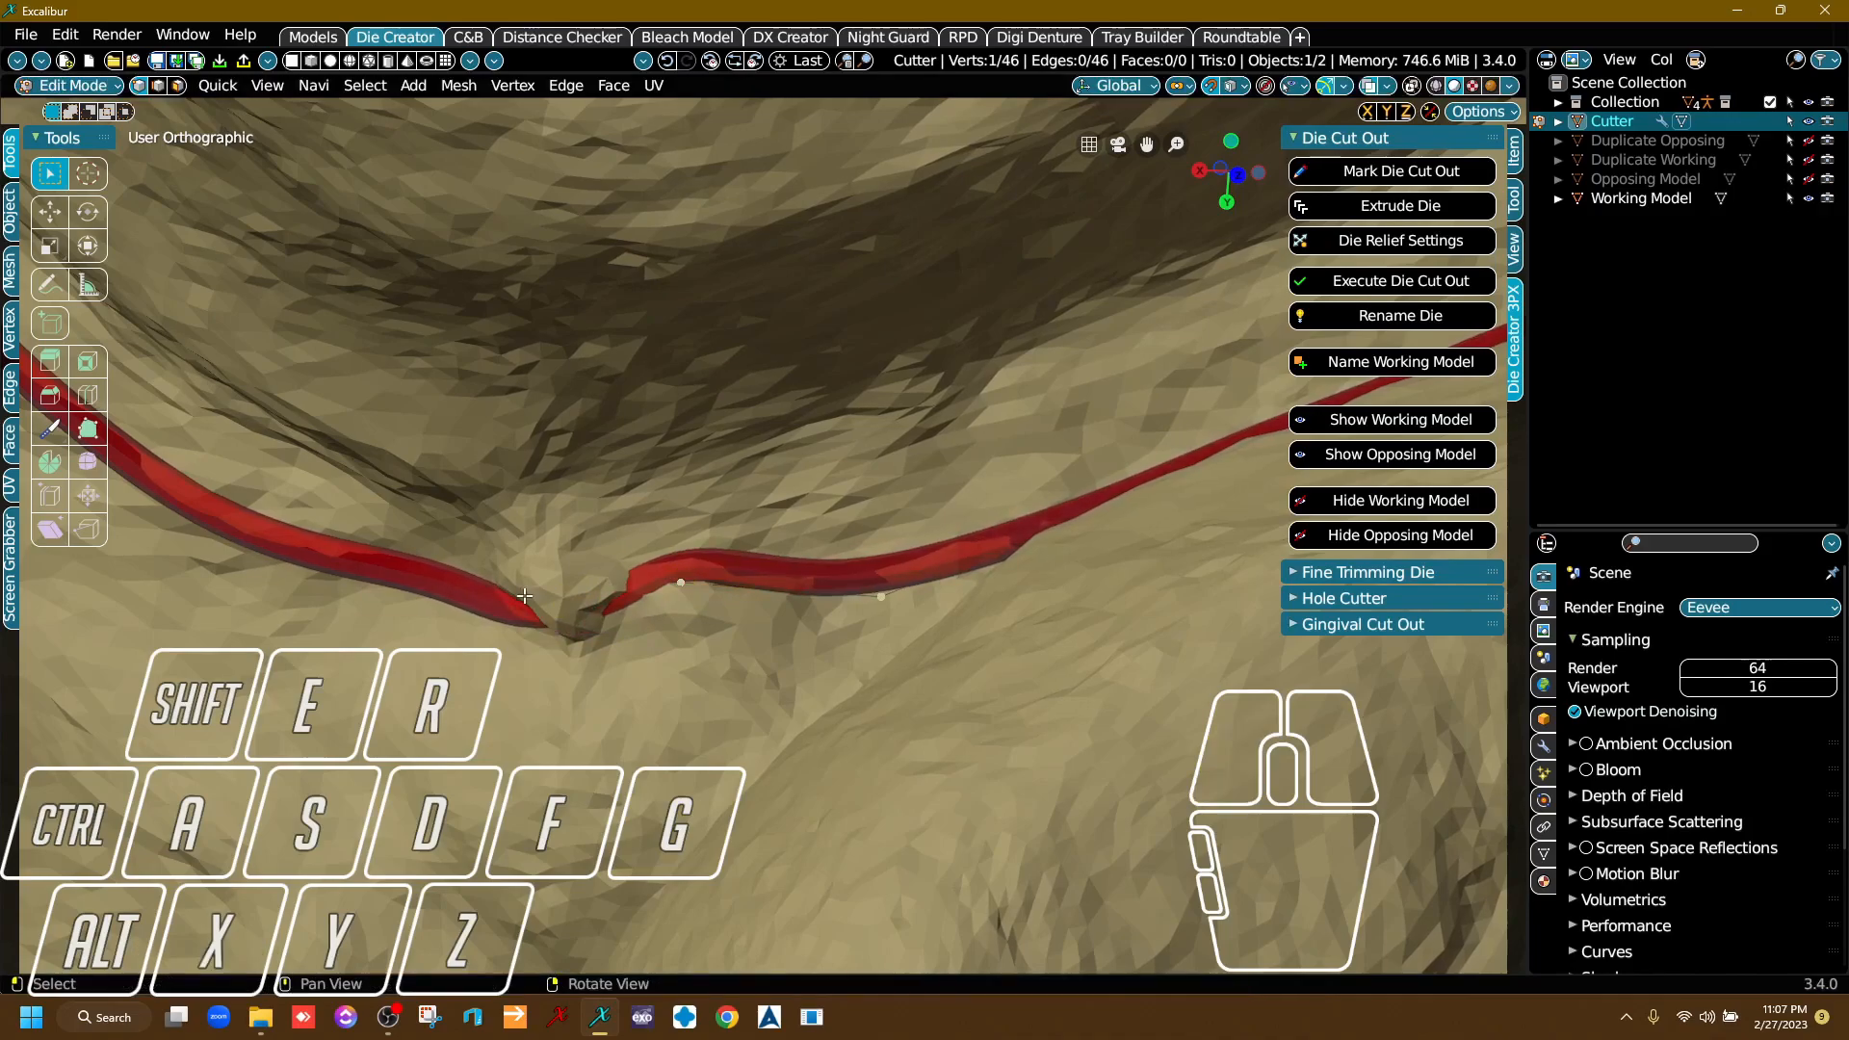
{"action": "left_click_drag", "start_coordinate": [524, 596], "coordinate": [566, 640]}
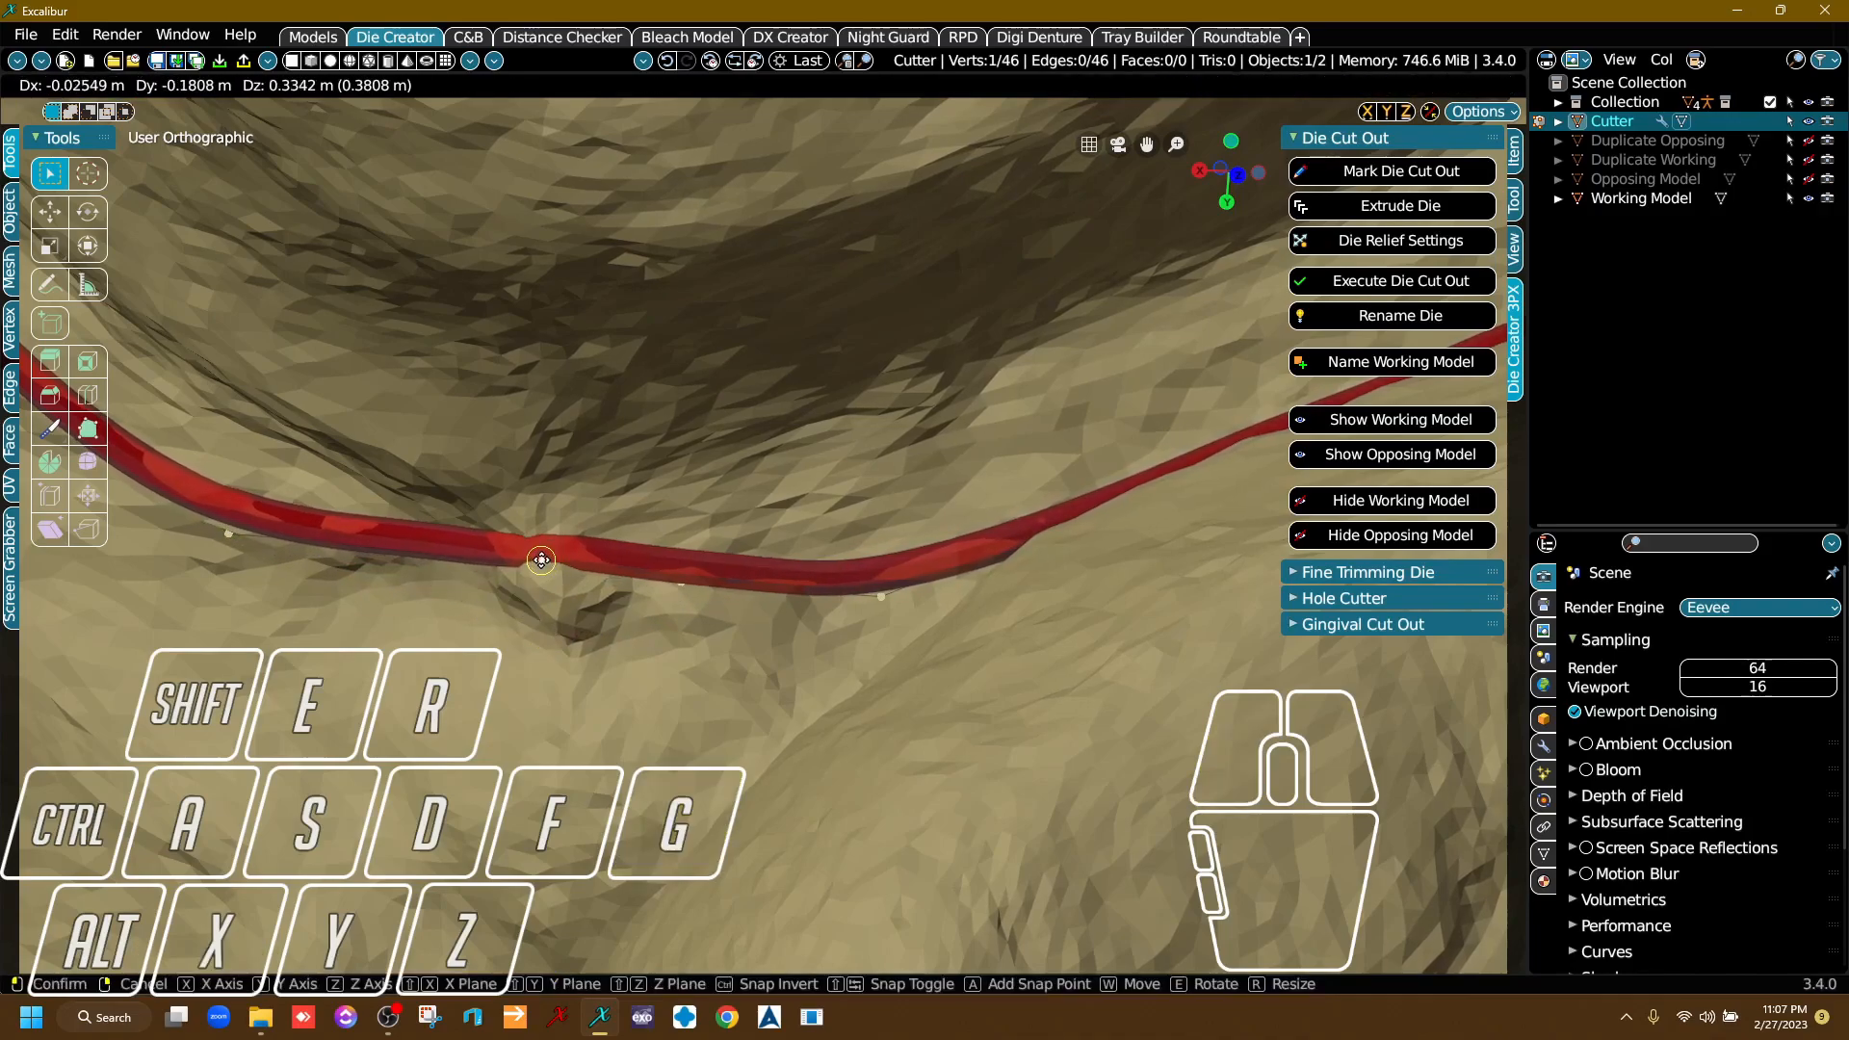
{"action": "left_click", "coordinate": [541, 560]}
{"action": "left_click_drag", "start_coordinate": [878, 599], "coordinate": [1057, 512]}
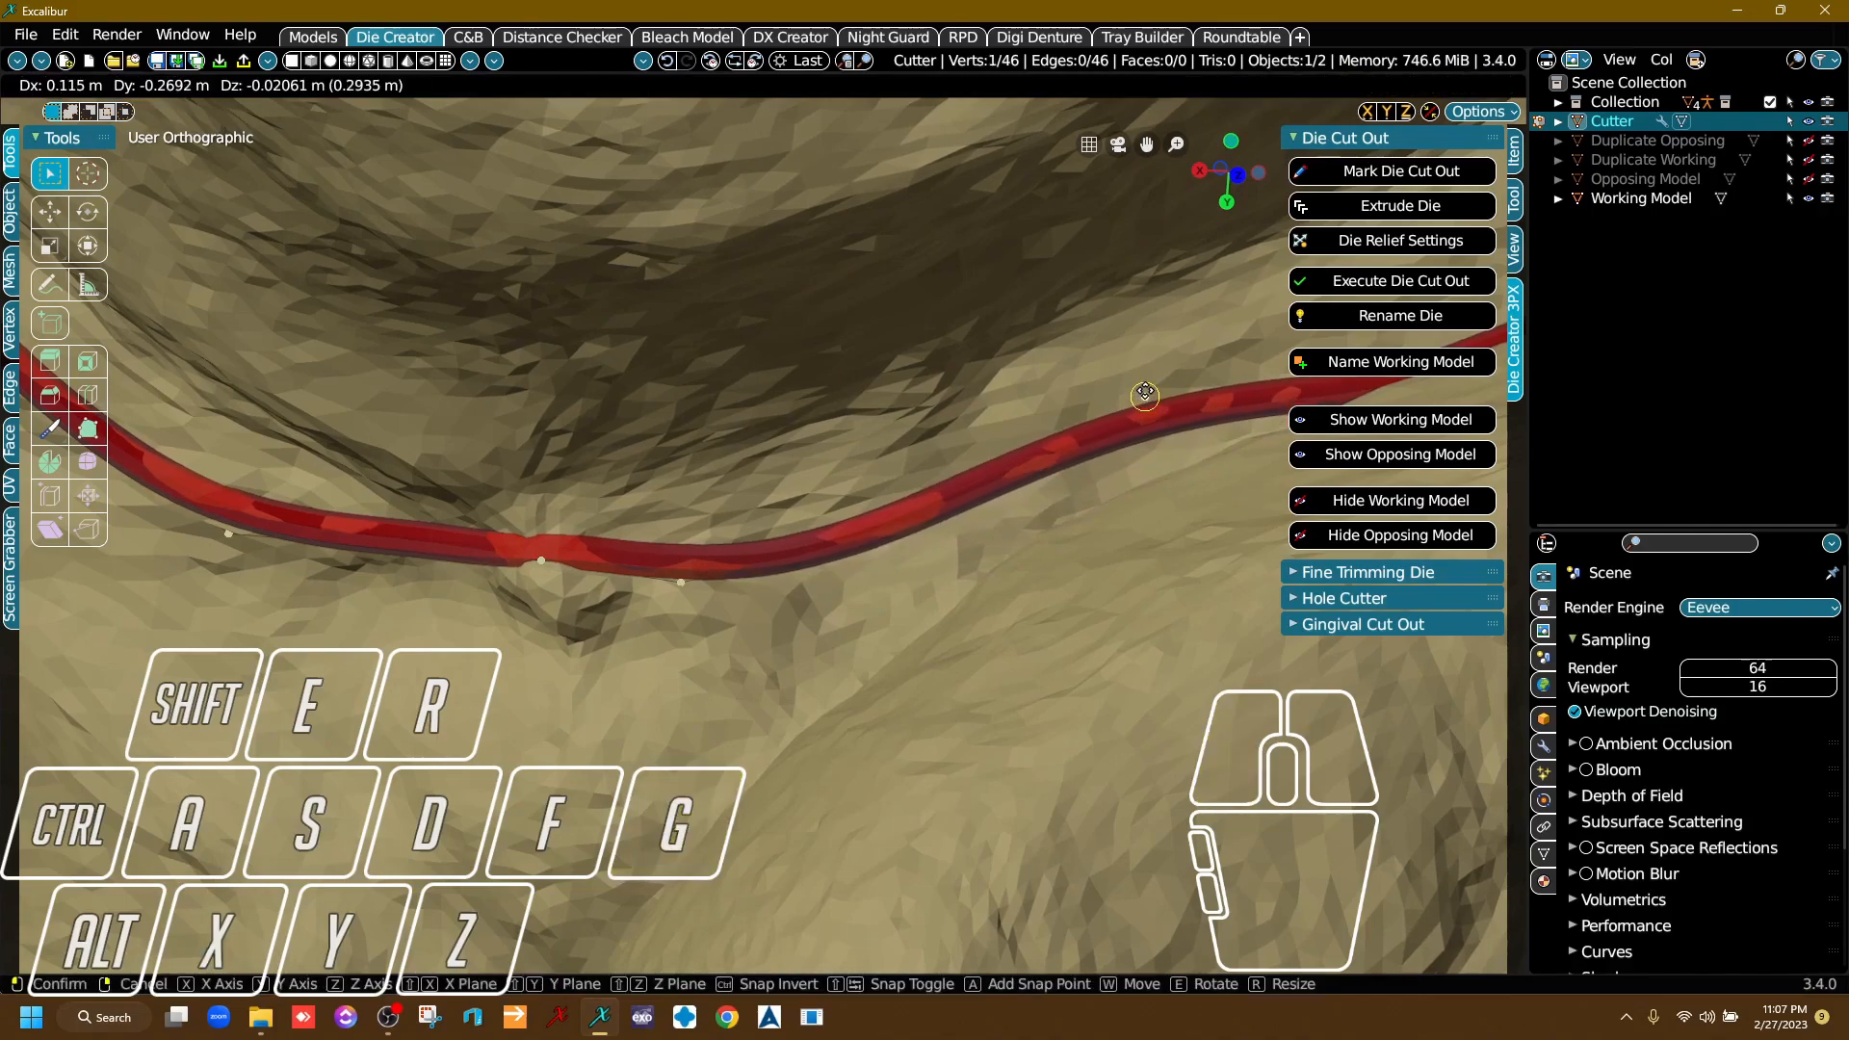
{"action": "left_click", "coordinate": [1147, 393]}
Follow the cutter line past the repaired pit and slide the point at the start of the next bend back along it.
{"action": "middle_click_drag", "start_coordinate": [1147, 393], "coordinate": [694, 483]}
{"action": "right_click_drag", "start_coordinate": [896, 630], "coordinate": [848, 665]}
{"action": "left_click_drag", "start_coordinate": [691, 474], "coordinate": [691, 499]}
{"action": "left_click_drag", "start_coordinate": [944, 557], "coordinate": [941, 472]}
{"action": "left_click_drag", "start_coordinate": [1133, 530], "coordinate": [1130, 461]}
{"action": "middle_click_drag", "start_coordinate": [1007, 481], "coordinate": [372, 469]}
{"action": "left_click_drag", "start_coordinate": [653, 514], "coordinate": [692, 439]}
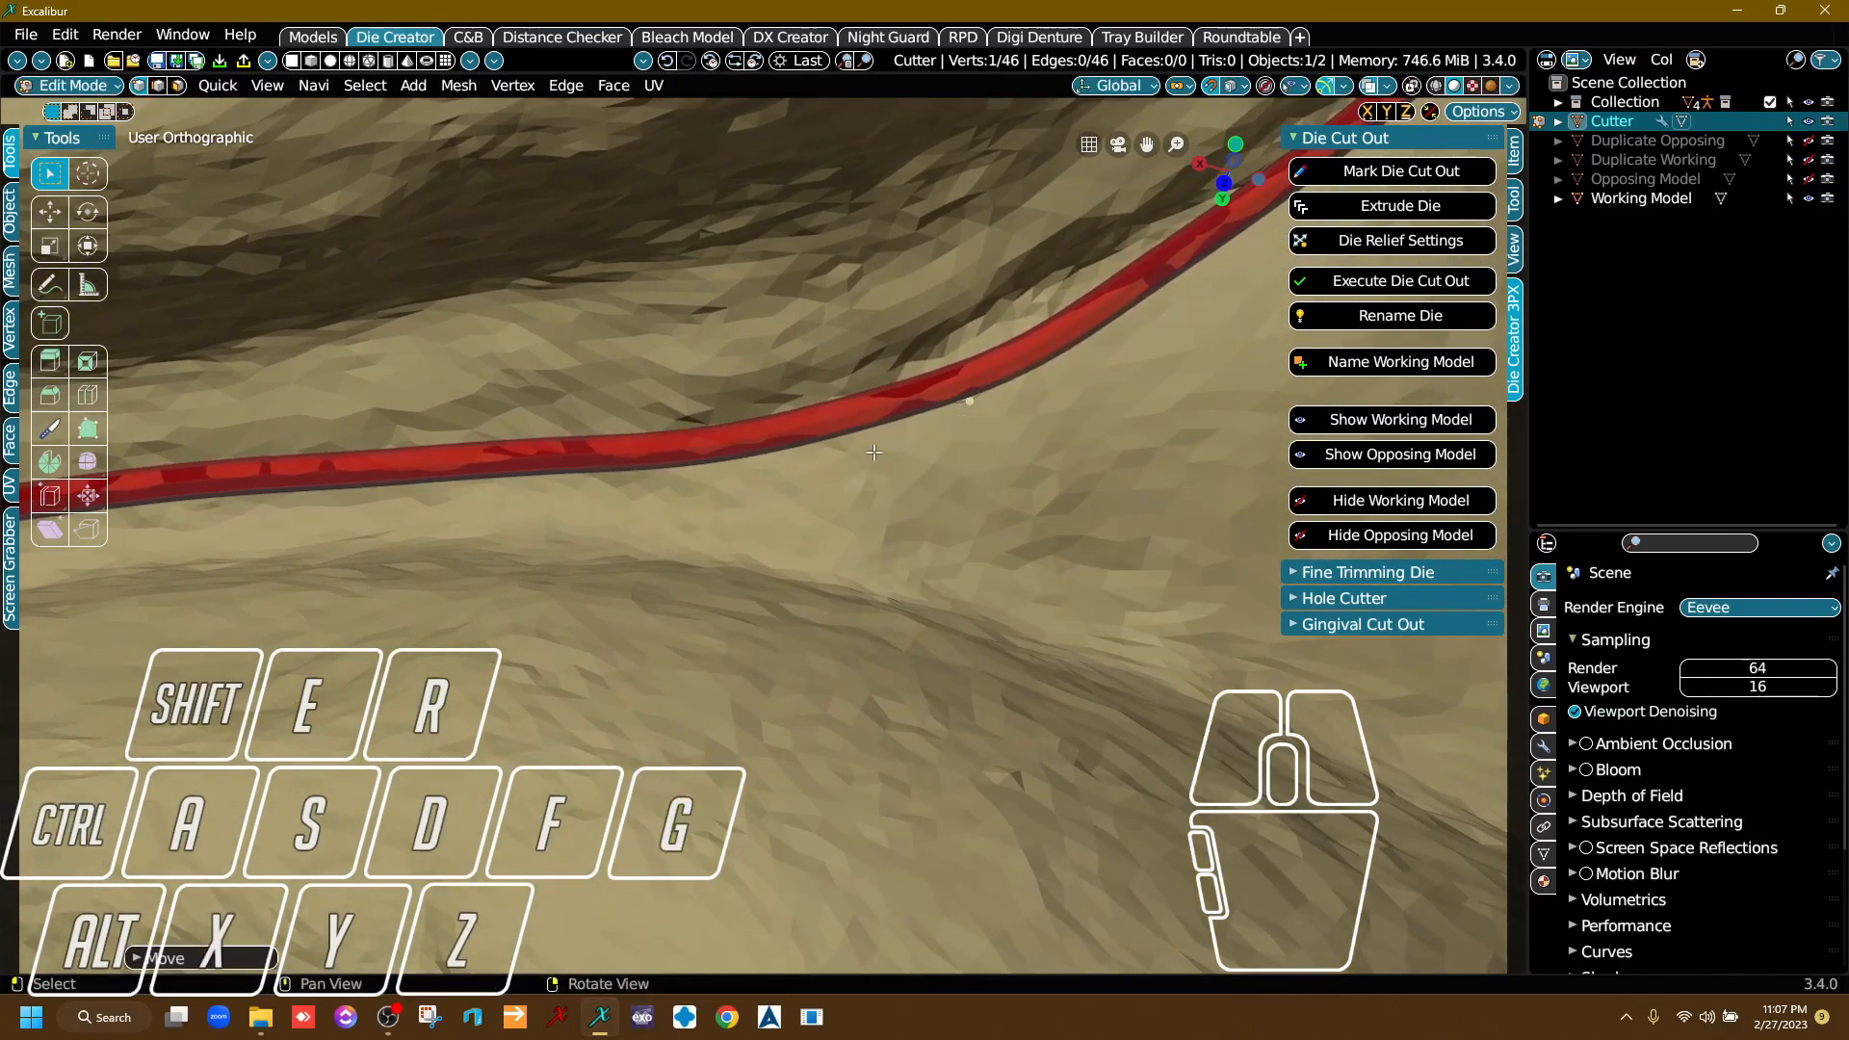
{"action": "left_click", "coordinate": [938, 449]}
{"action": "left_click", "coordinate": [960, 432]}
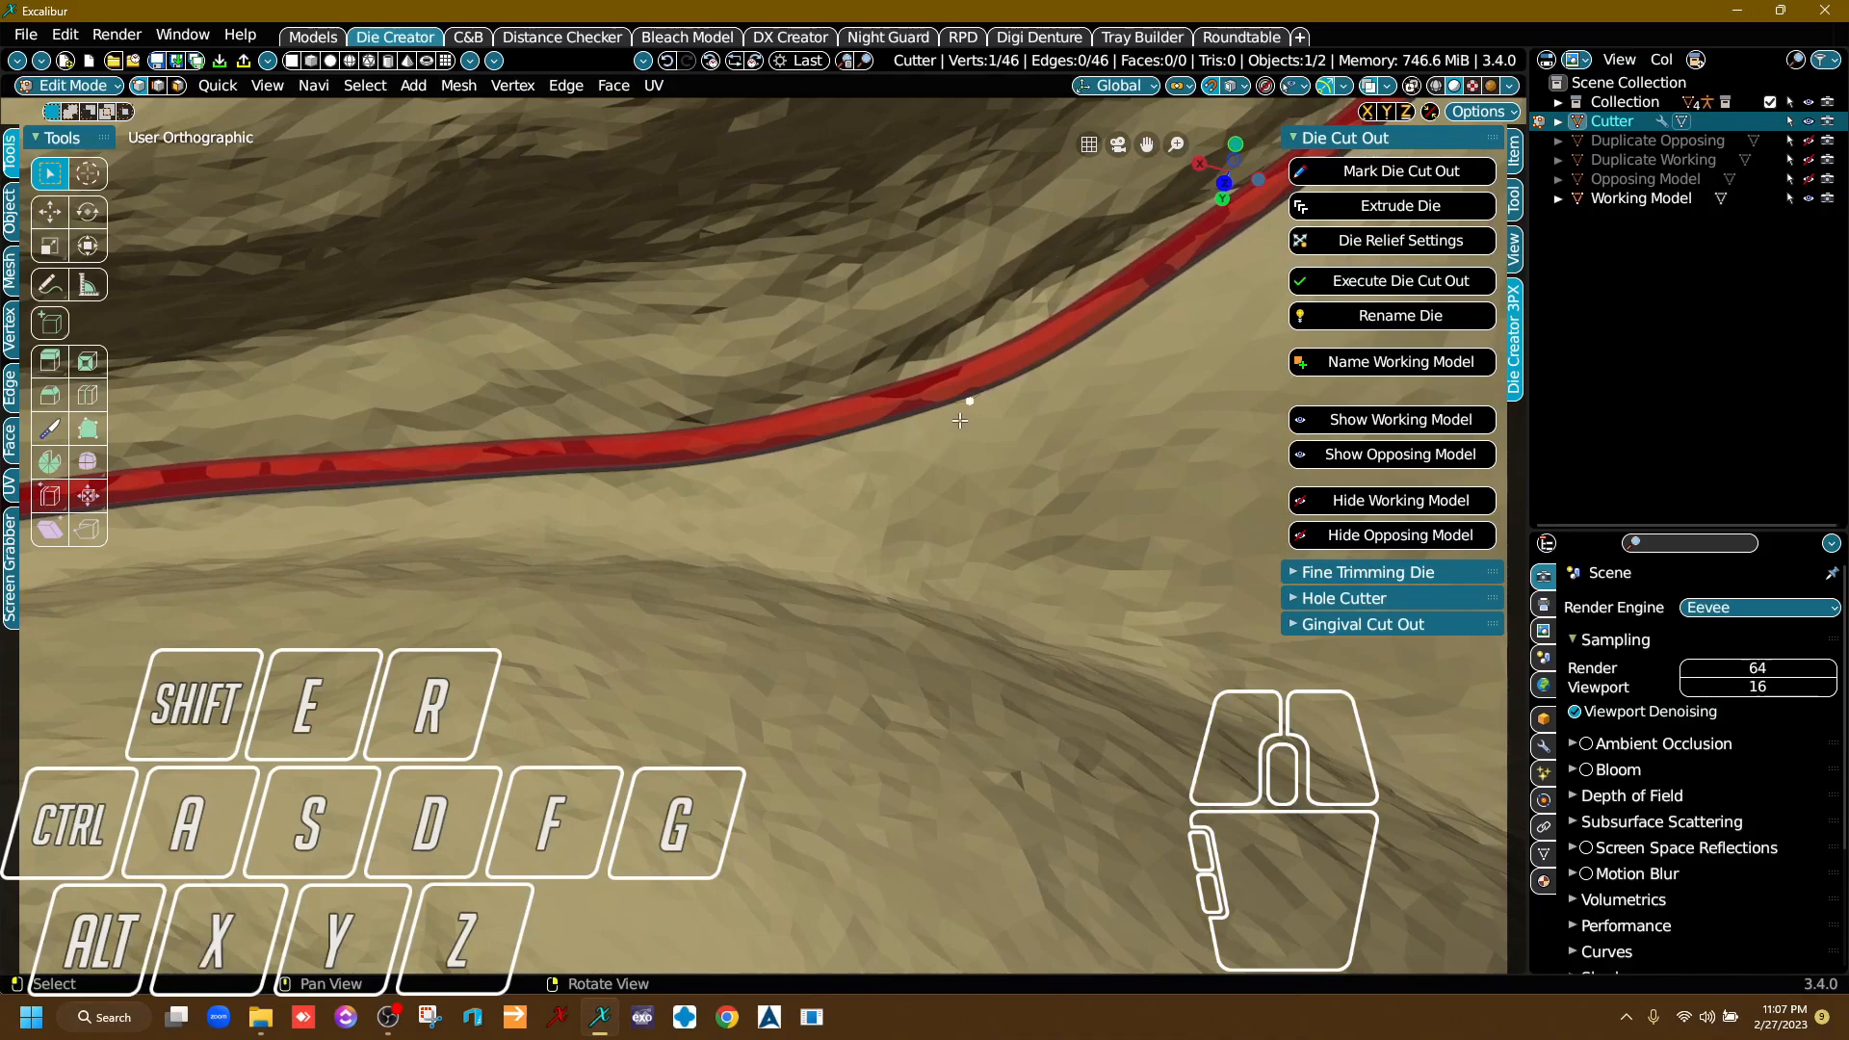
{"action": "key", "text": "g"}
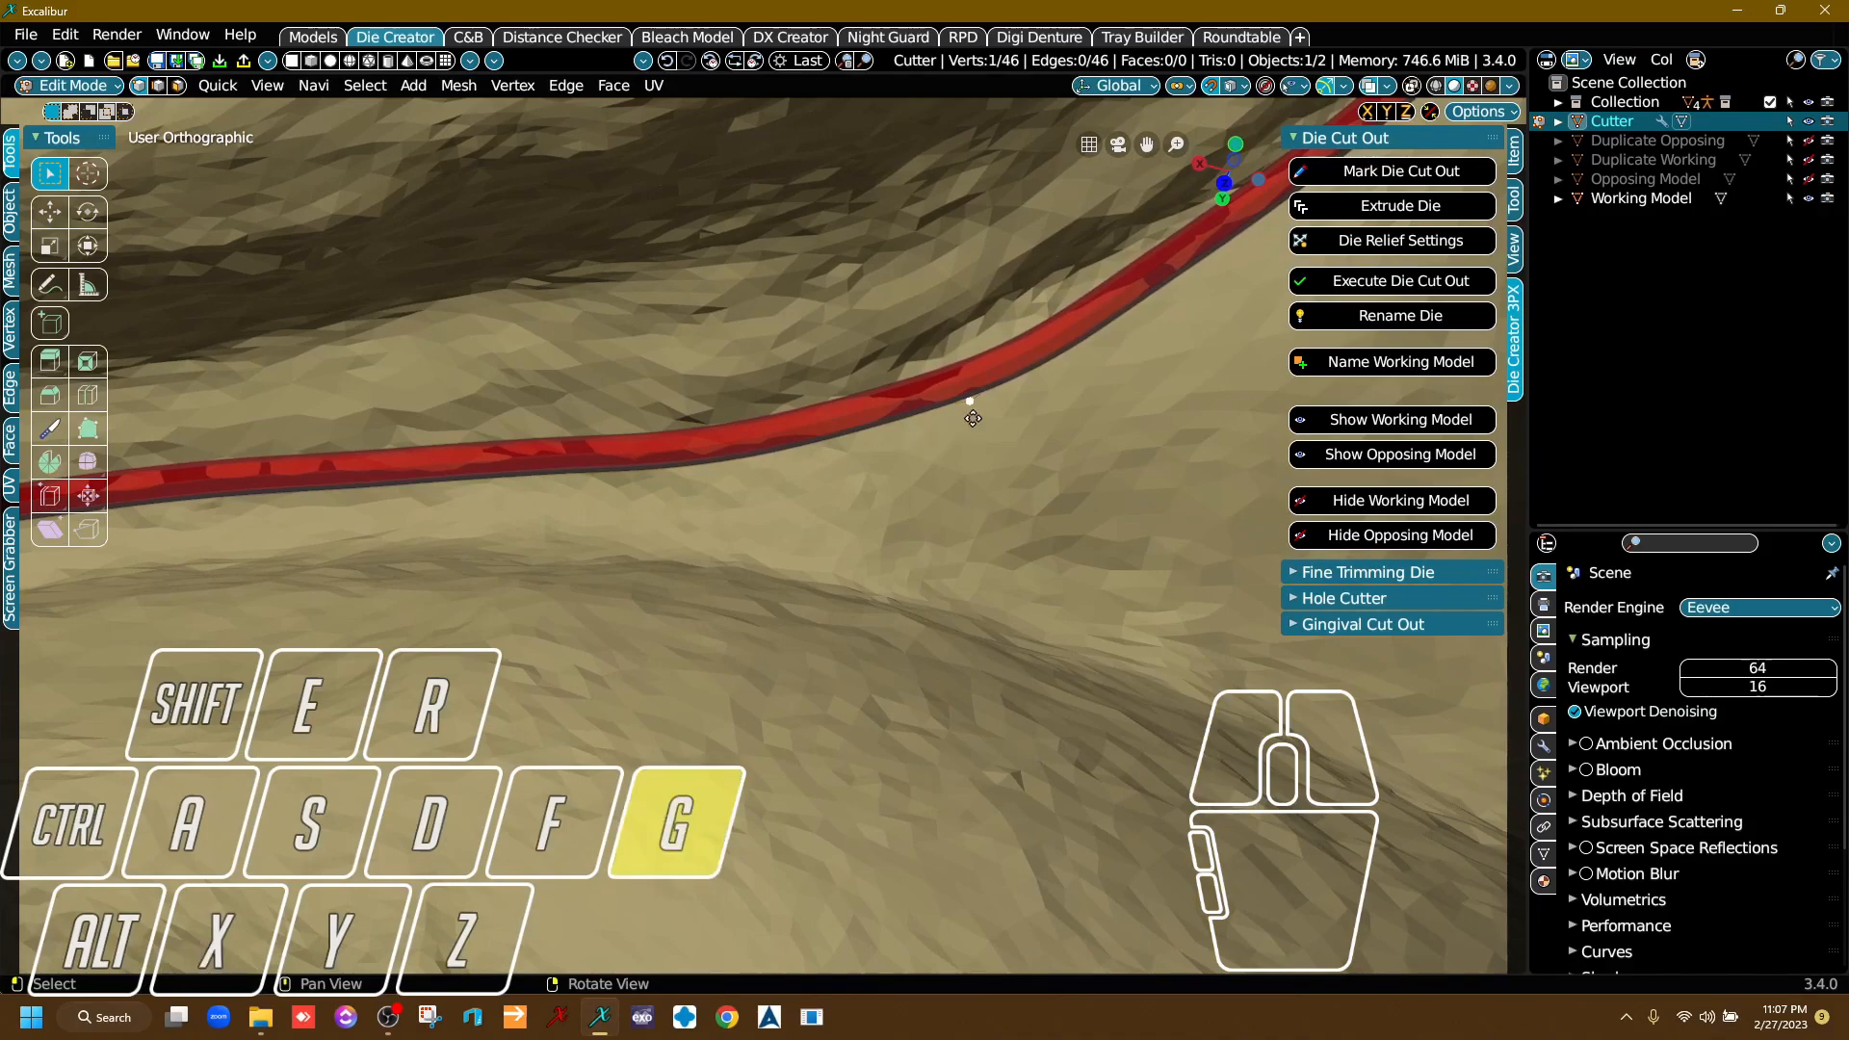
{"action": "left_click", "coordinate": [719, 443]}
Nudge two neighbouring cutter points before the bend slightly outward from the margin to smooth the curve.
{"action": "scroll", "coordinate": [719, 443], "scroll_direction": "down", "scroll_amount": 2}
{"action": "middle_click_drag", "start_coordinate": [732, 451], "coordinate": [861, 522]}
{"action": "scroll", "coordinate": [860, 523], "scroll_direction": "up", "scroll_amount": 1}
{"action": "left_click", "coordinate": [896, 518]}
{"action": "key", "text": "g"}
{"action": "left_click", "coordinate": [867, 530]}
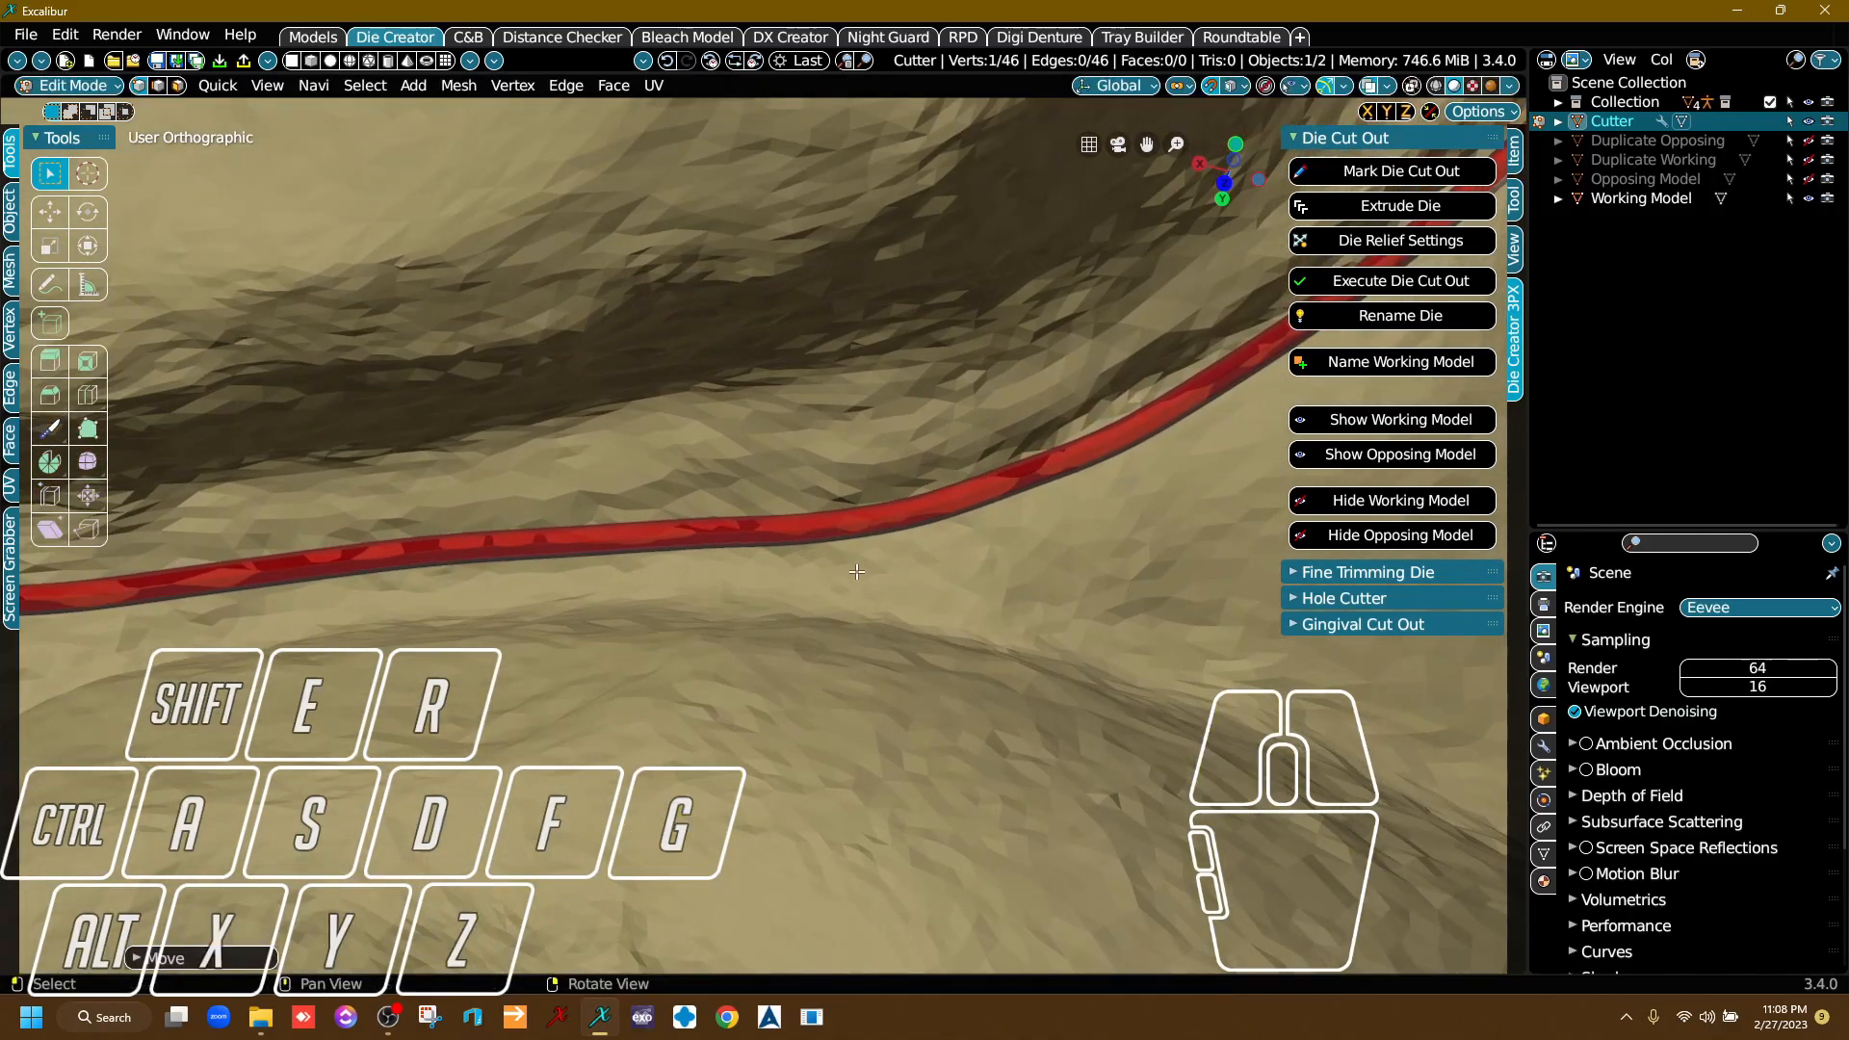
{"action": "left_click", "coordinate": [761, 544]}
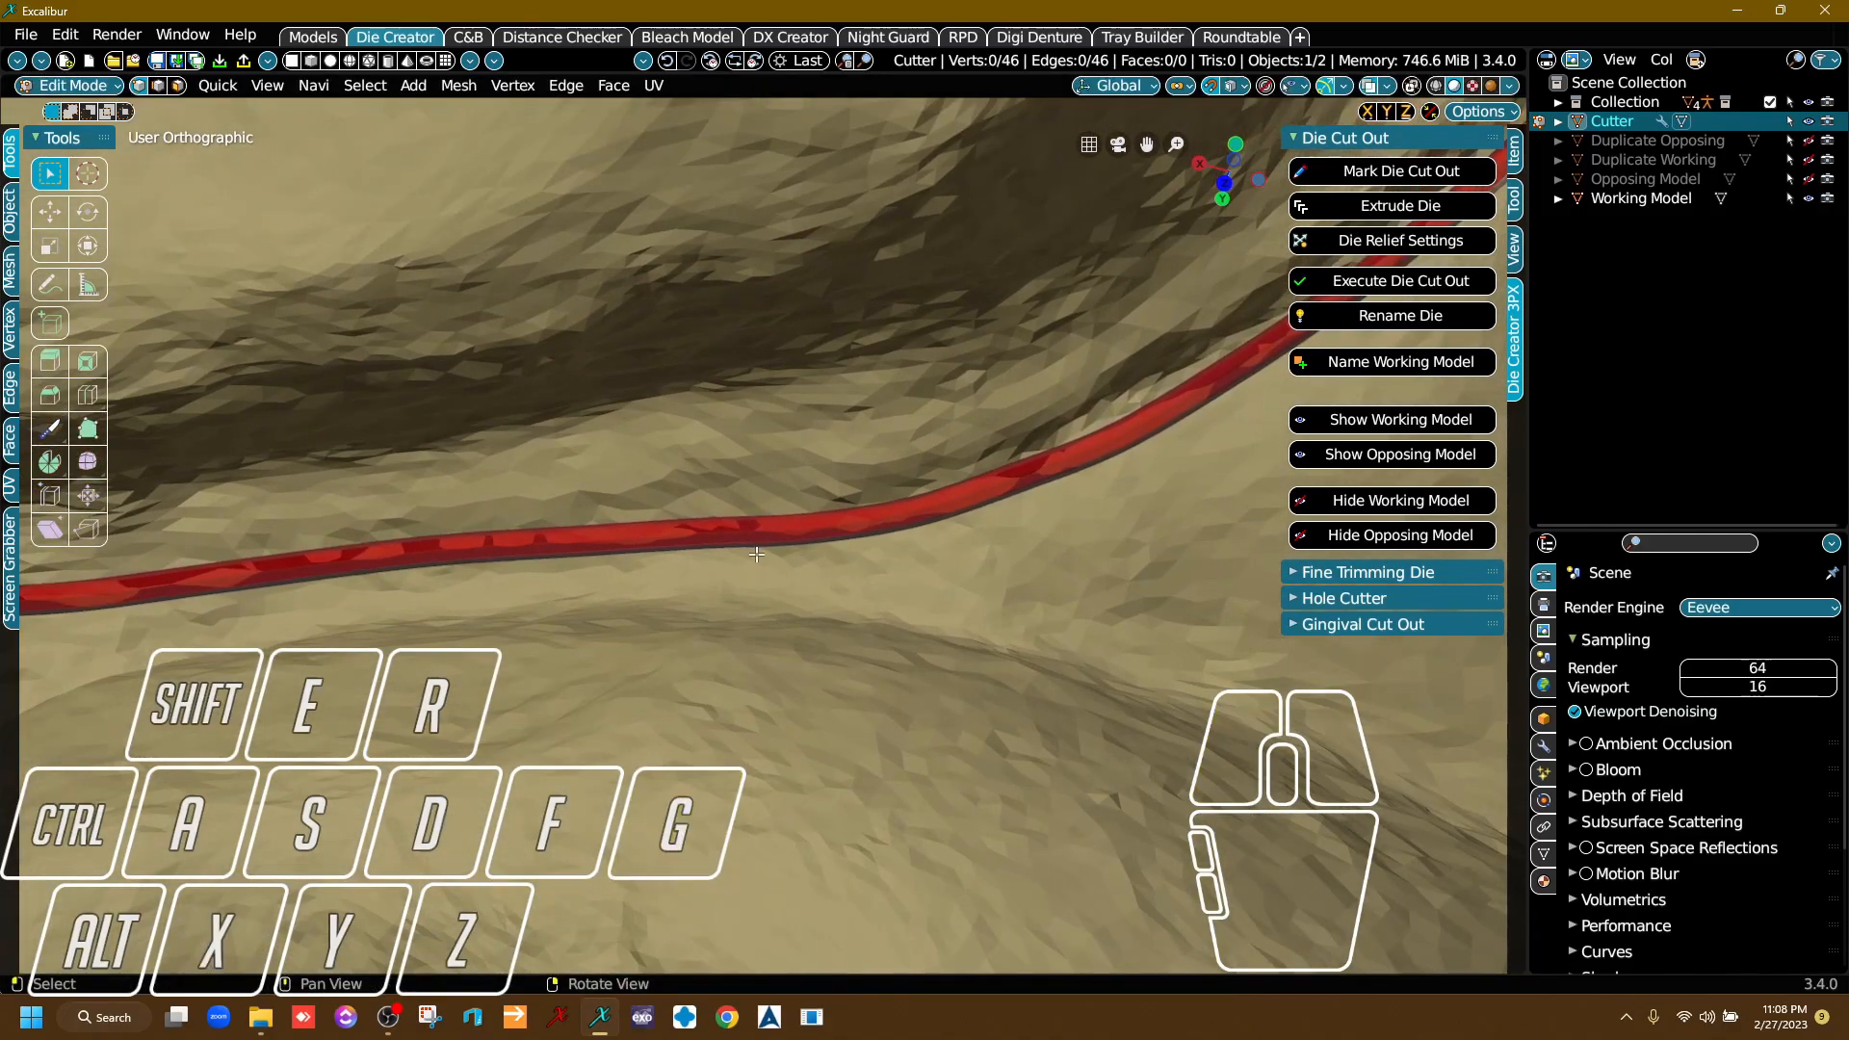
{"action": "left_click", "coordinate": [723, 526]}
{"action": "key", "text": "g"}
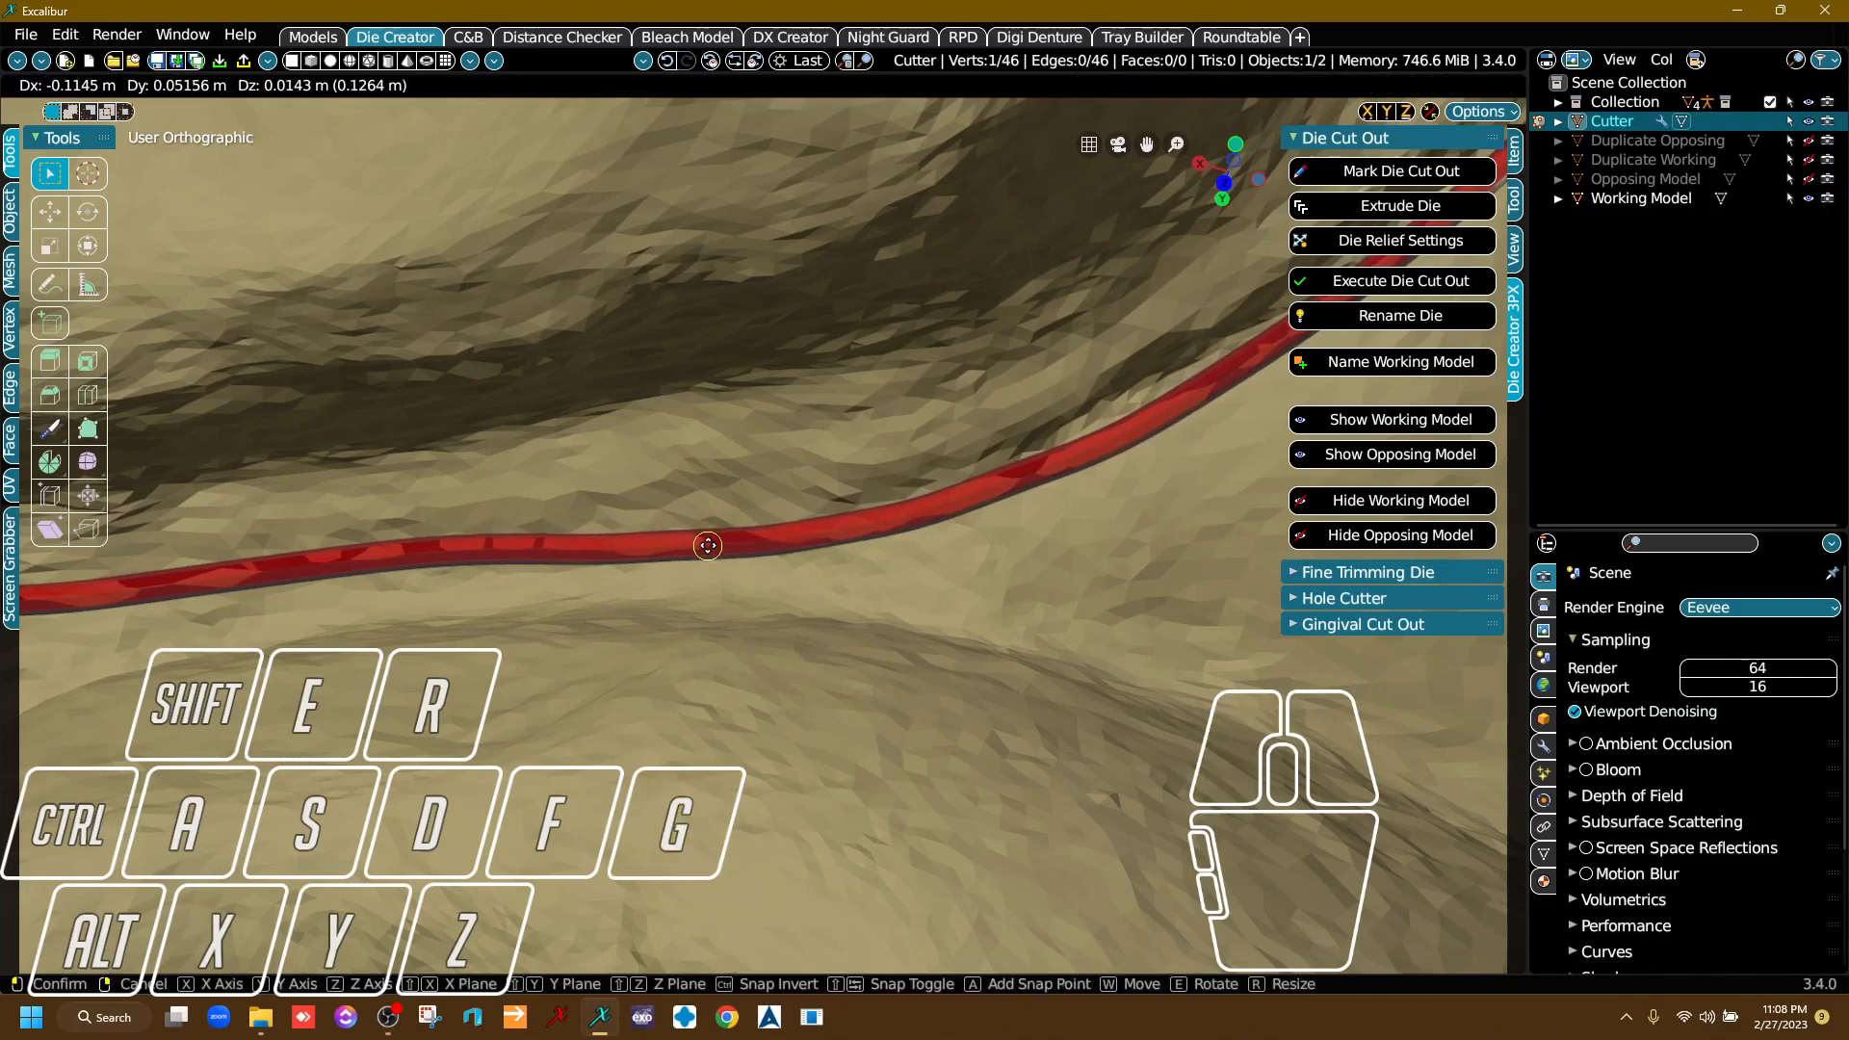
{"action": "left_click", "coordinate": [711, 546]}
Extrude the closed die cutter loop into a solid cutter with Extrude Die.
{"action": "middle_click_drag", "start_coordinate": [1164, 580], "coordinate": [915, 721]}
{"action": "right_click_drag", "start_coordinate": [915, 720], "coordinate": [761, 559]}
{"action": "scroll", "coordinate": [761, 559], "scroll_direction": "down", "scroll_amount": 3}
{"action": "middle_click_drag", "start_coordinate": [761, 559], "coordinate": [817, 655]}
{"action": "right_click_drag", "start_coordinate": [817, 655], "coordinate": [769, 587]}
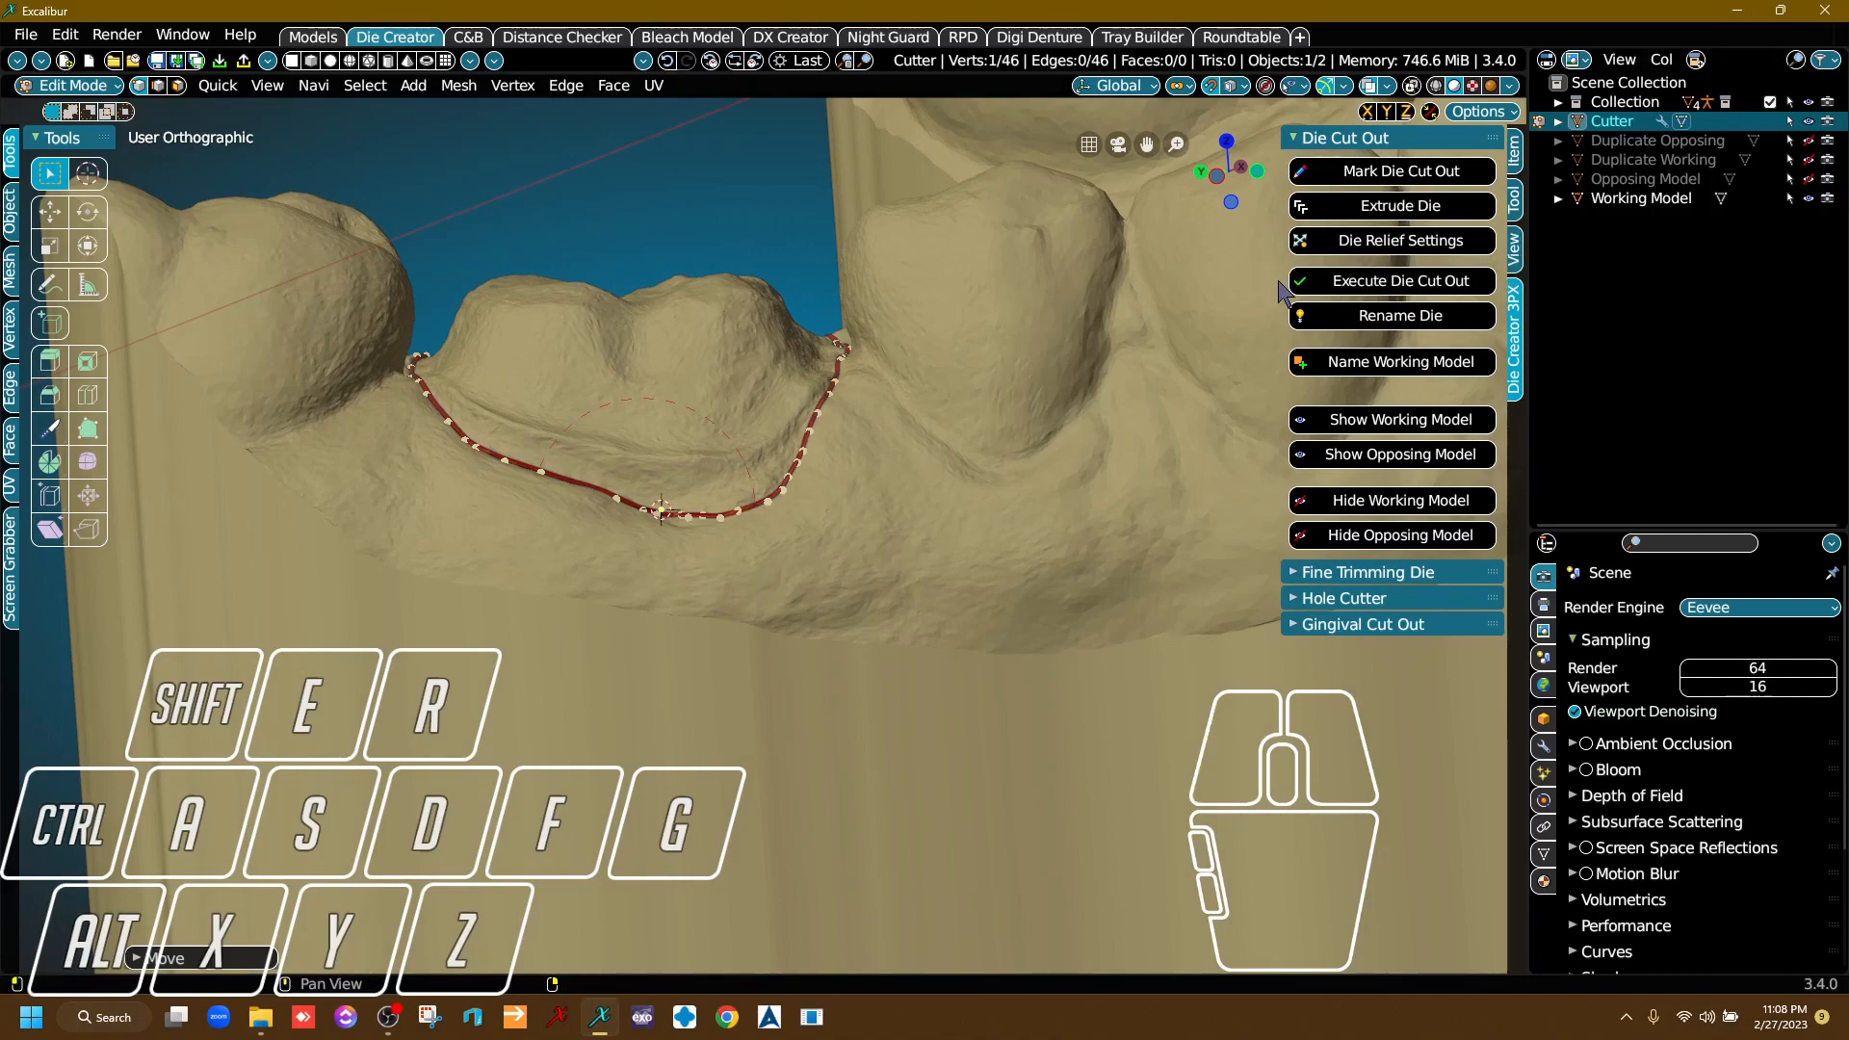
{"action": "left_click", "coordinate": [1395, 211]}
Move the cutter's extruded end ring straight down through the tooth until it sits just above the model's base.
{"action": "scroll", "coordinate": [1194, 336], "scroll_direction": "down", "scroll_amount": 3}
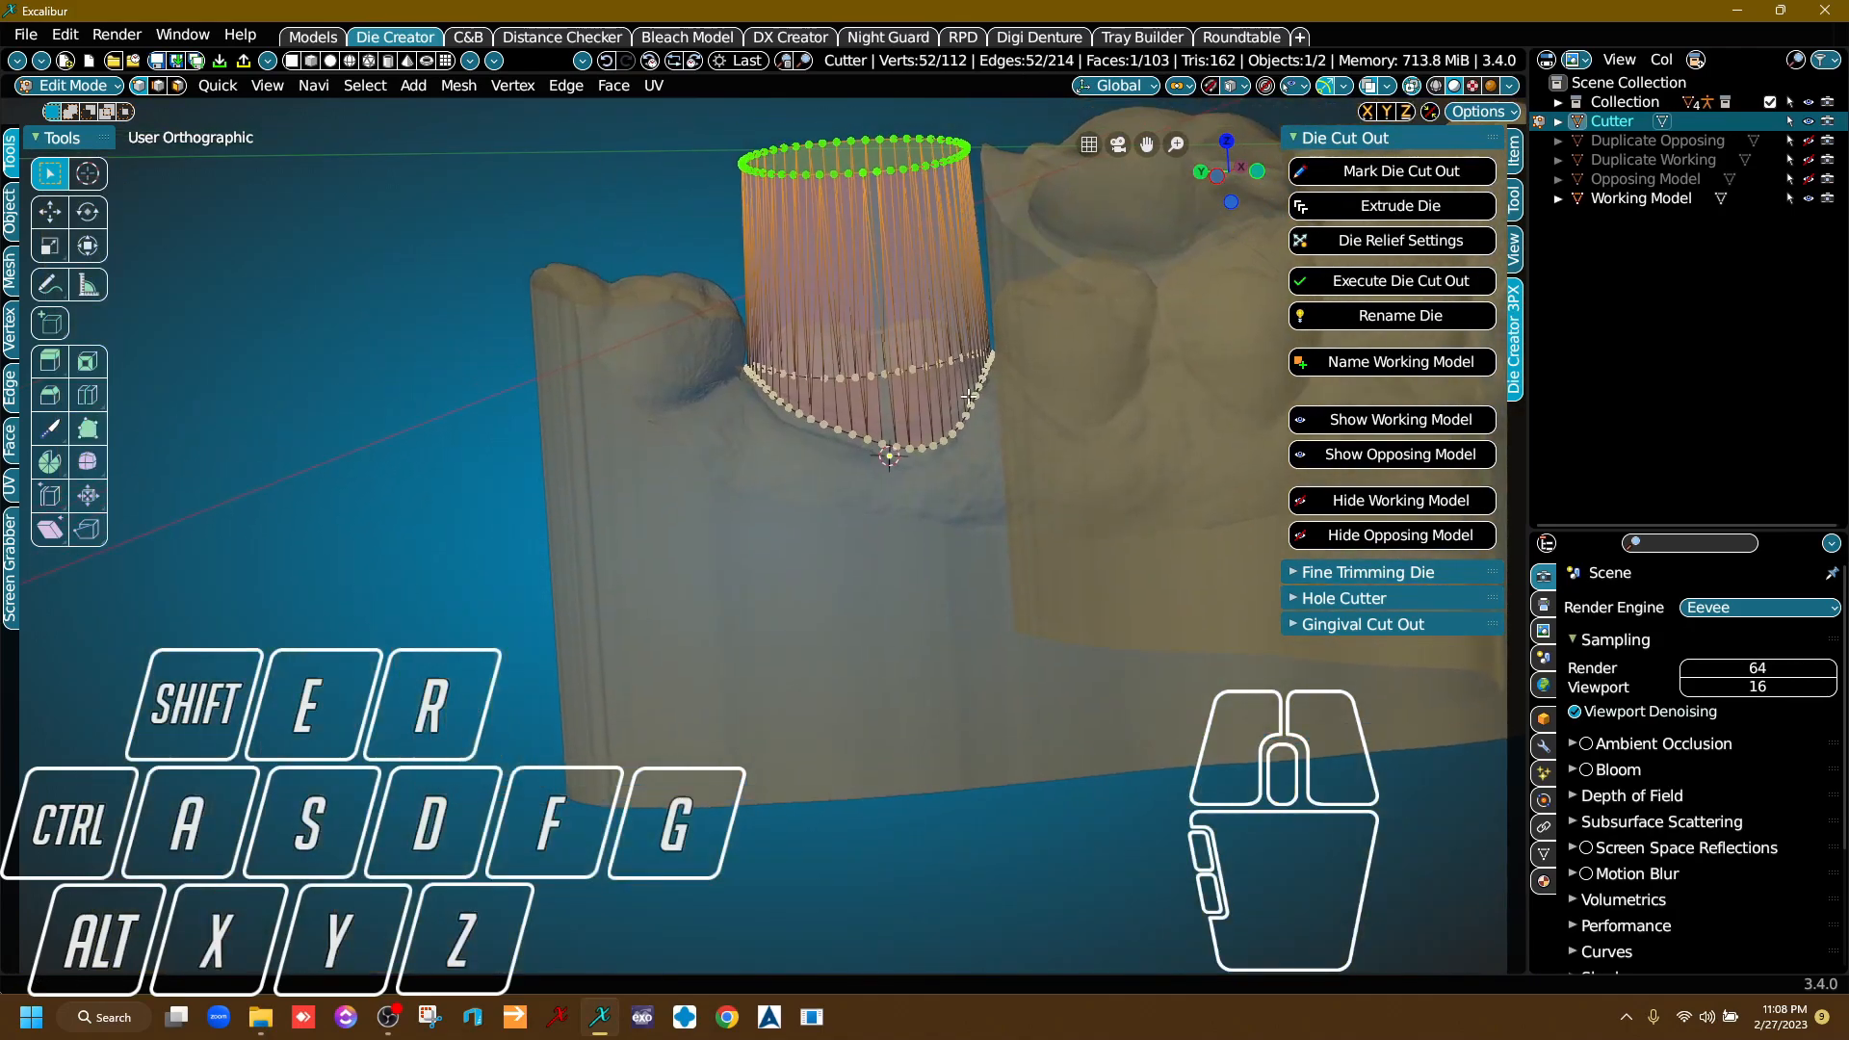
{"action": "middle_click_drag", "start_coordinate": [1001, 431], "coordinate": [845, 517]}
{"action": "right_click_drag", "start_coordinate": [845, 517], "coordinate": [668, 538]}
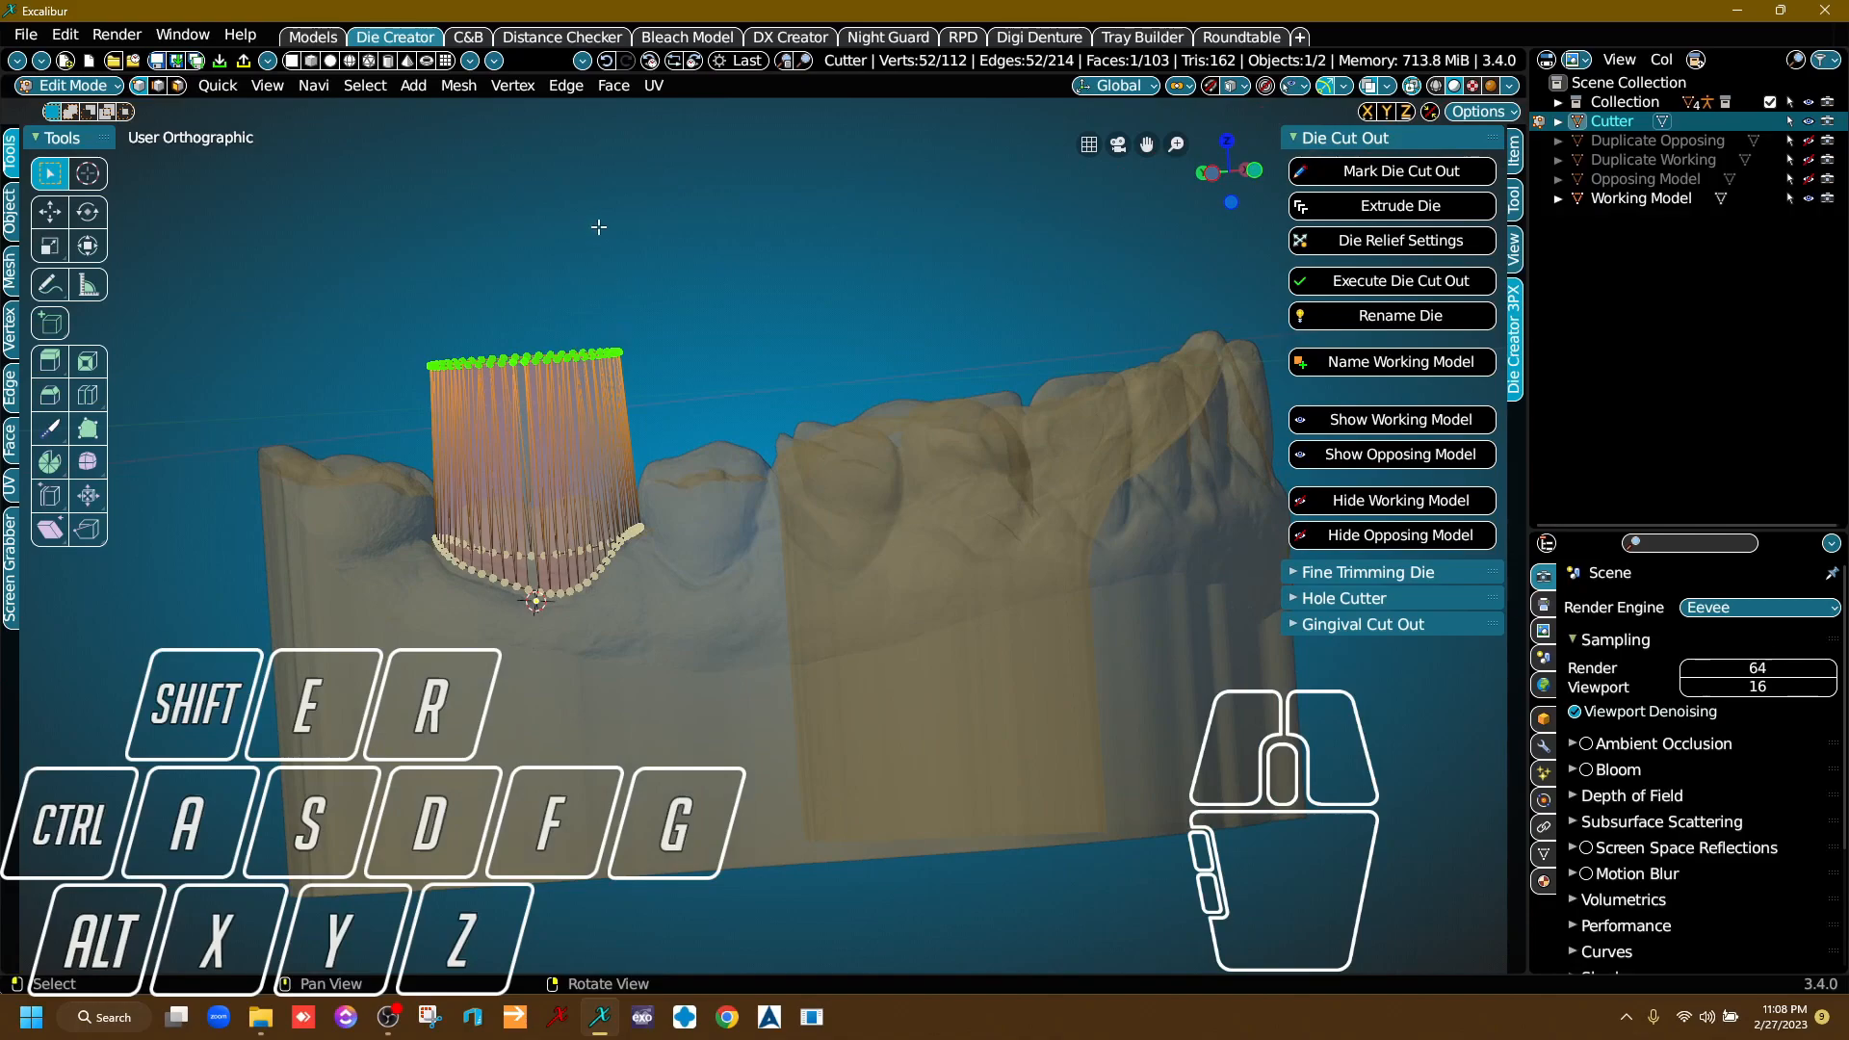
{"action": "right_click_drag", "start_coordinate": [701, 302], "coordinate": [655, 281]}
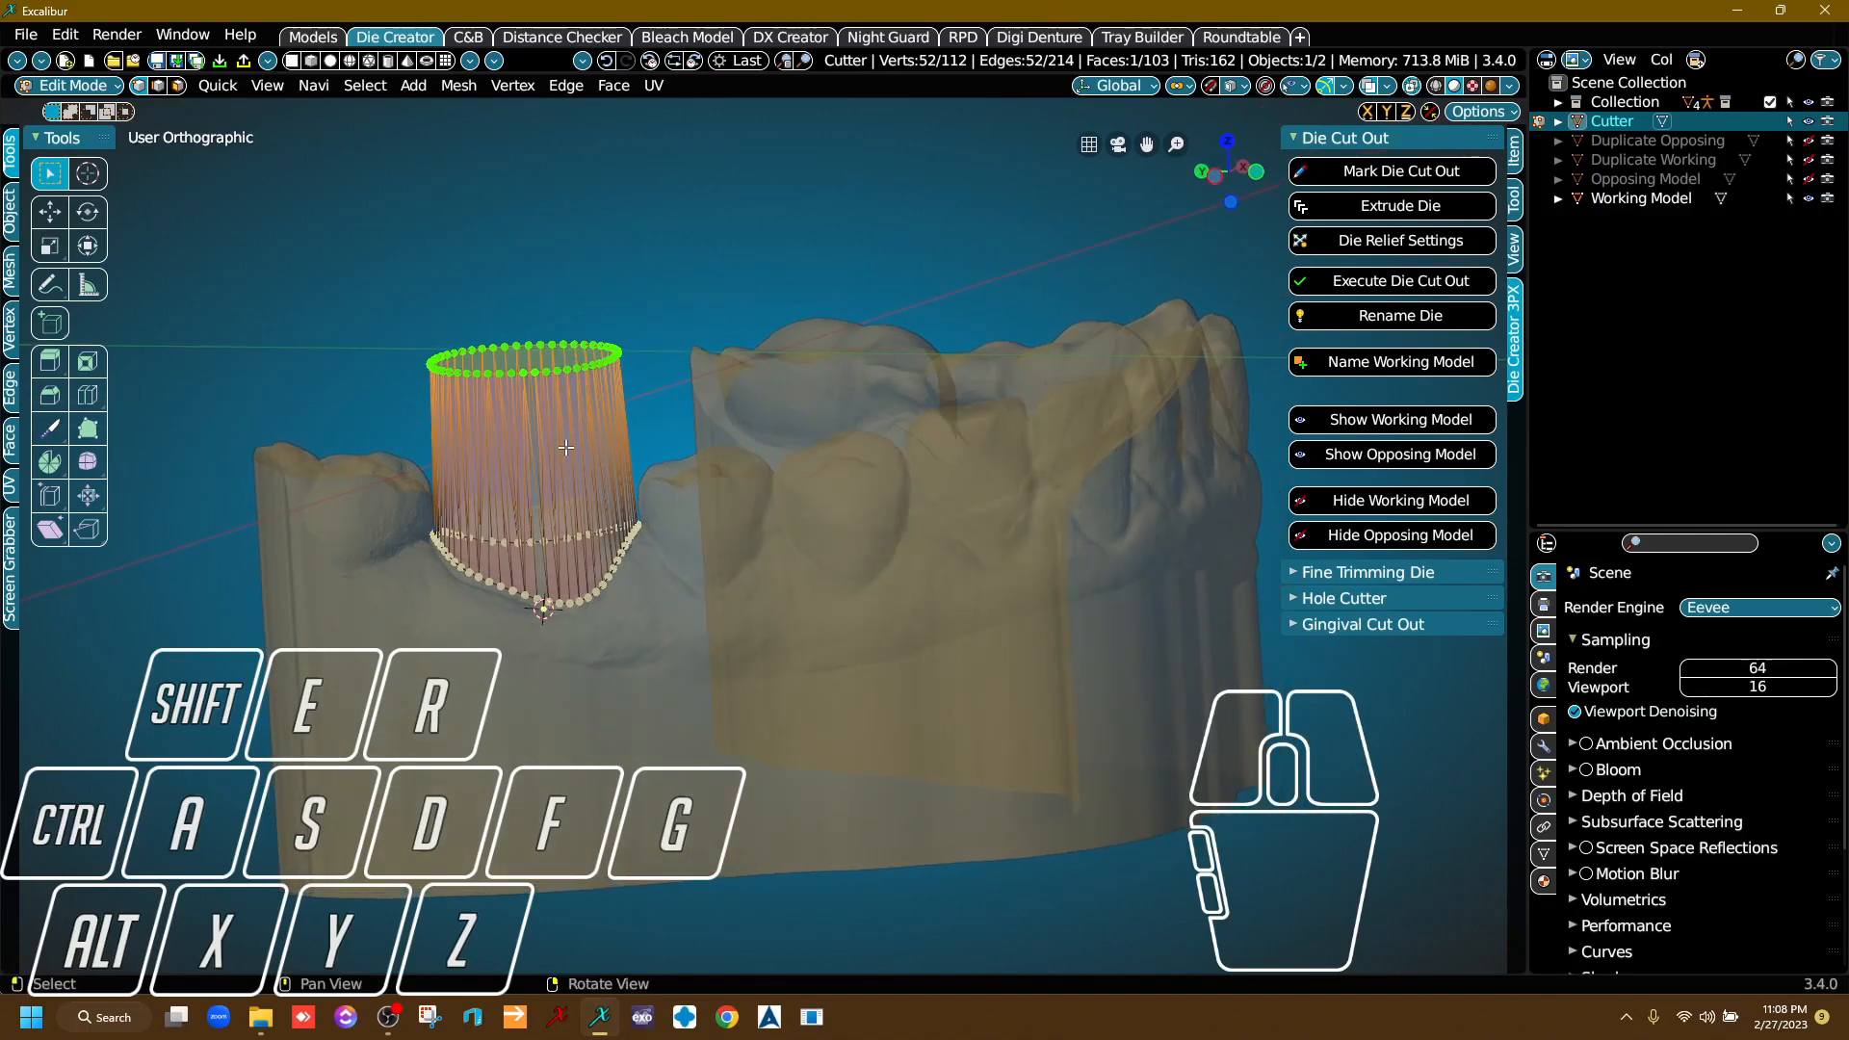
{"action": "right_click_drag", "start_coordinate": [673, 558], "coordinate": [696, 506]}
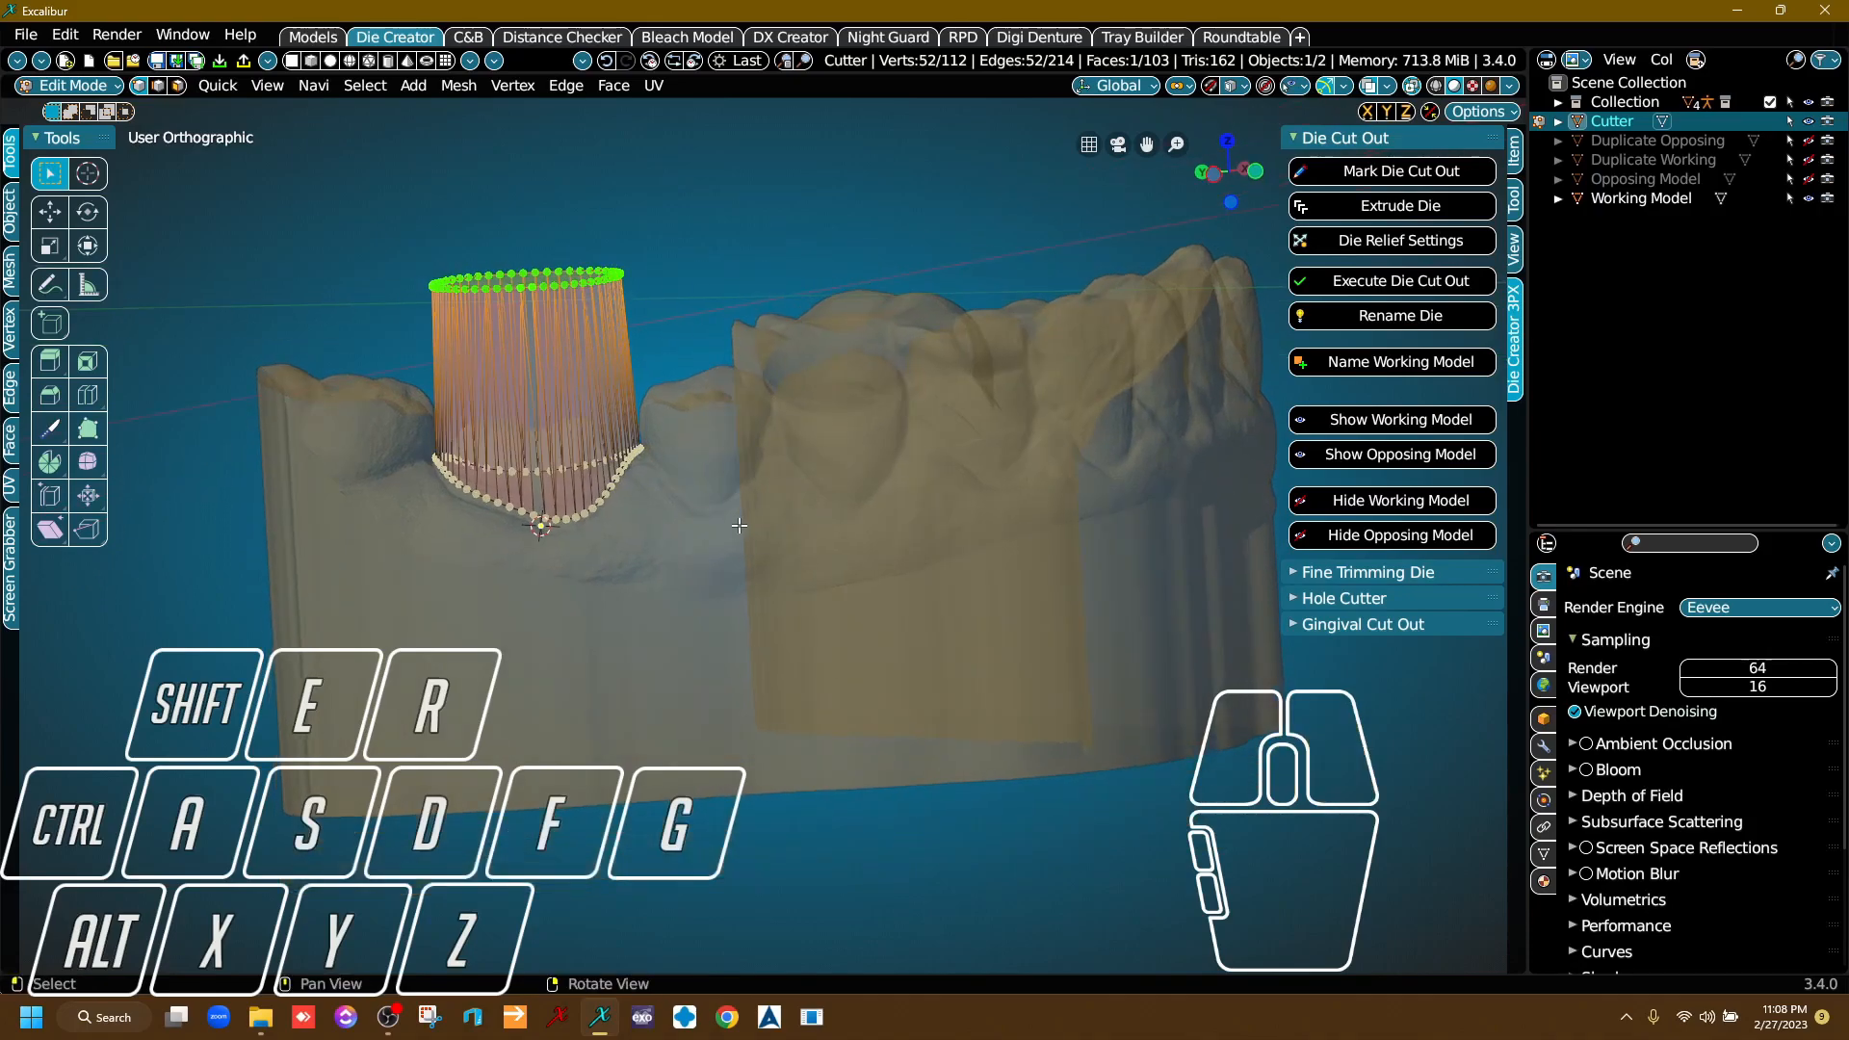
{"action": "key", "text": "g"}
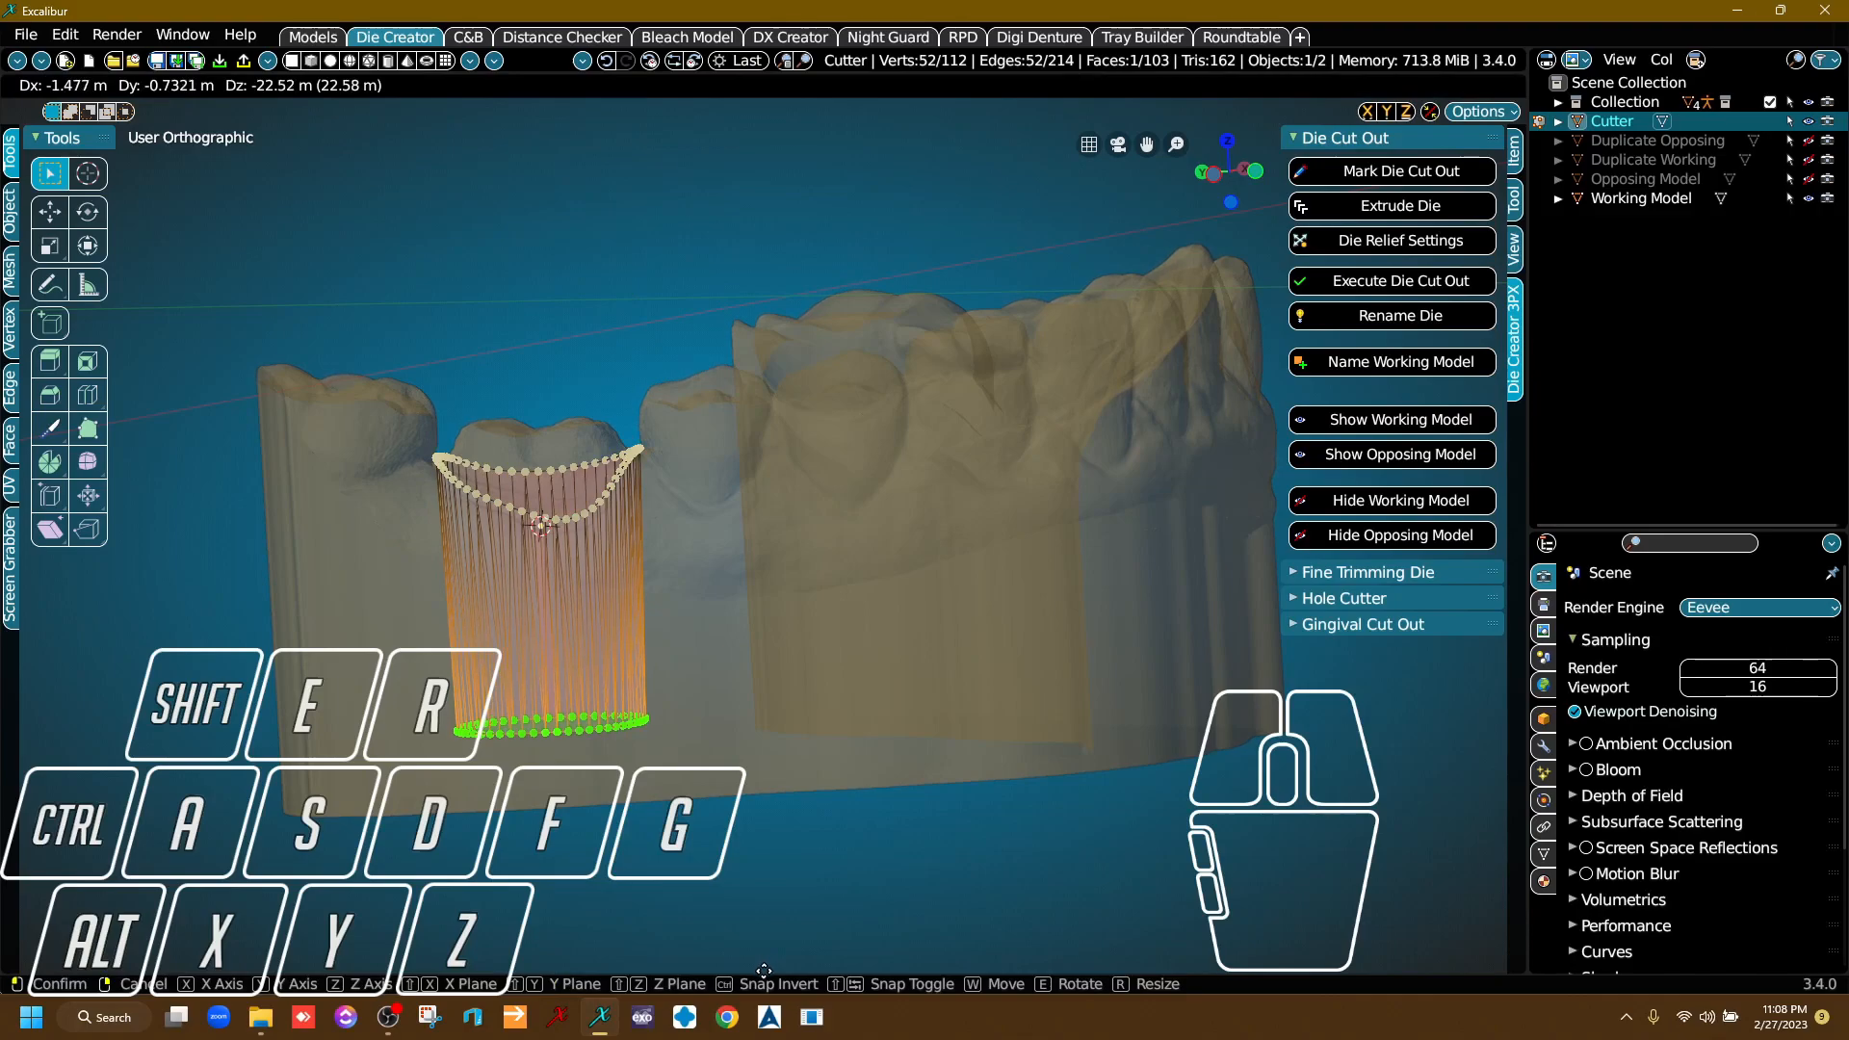
{"action": "left_click", "coordinate": [768, 135]}
Shift the cutter's lower end ring about 1.8 m sideways, away from the outer wall of the model.
{"action": "middle_click_drag", "start_coordinate": [630, 792], "coordinate": [620, 662]}
{"action": "right_click_drag", "start_coordinate": [620, 663], "coordinate": [607, 730]}
{"action": "scroll", "coordinate": [568, 704], "scroll_direction": "up", "scroll_amount": 3}
{"action": "middle_click_drag", "start_coordinate": [569, 703], "coordinate": [667, 720]}
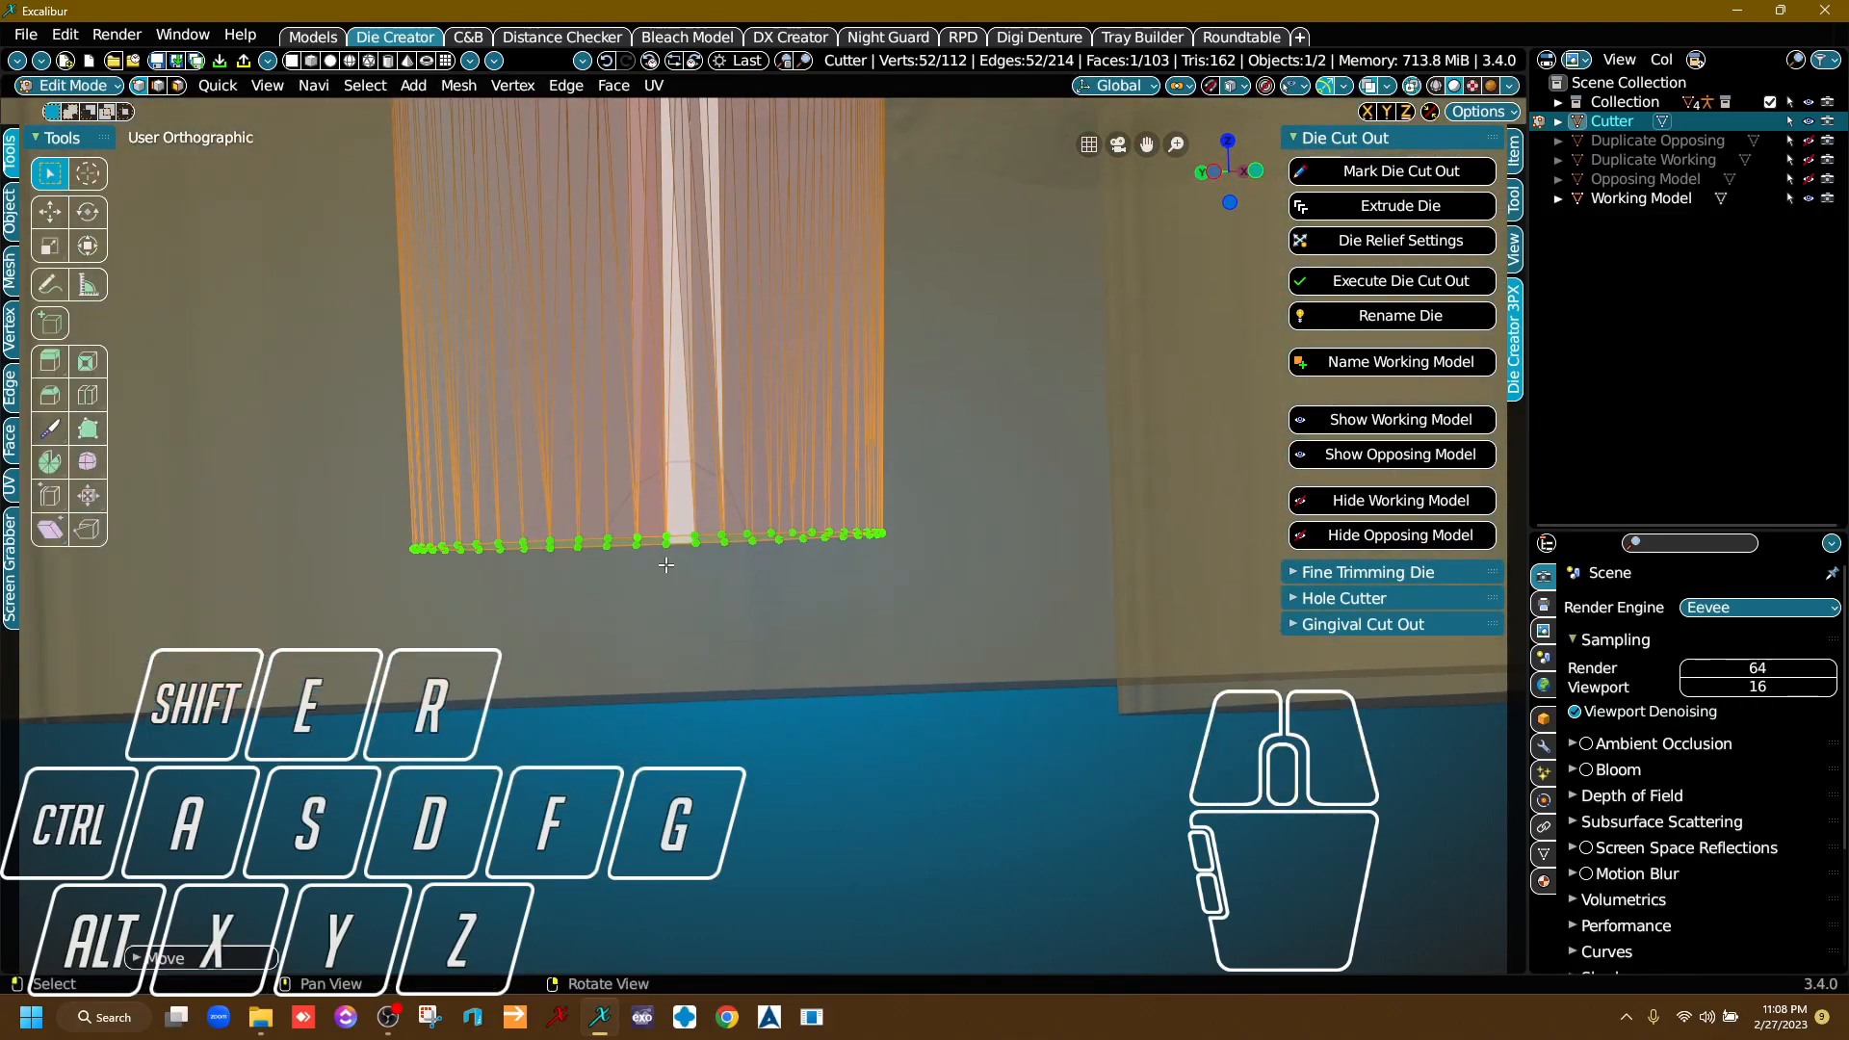
{"action": "scroll", "coordinate": [688, 654], "scroll_direction": "down", "scroll_amount": 5}
{"action": "right_click_drag", "start_coordinate": [691, 686], "coordinate": [755, 557]}
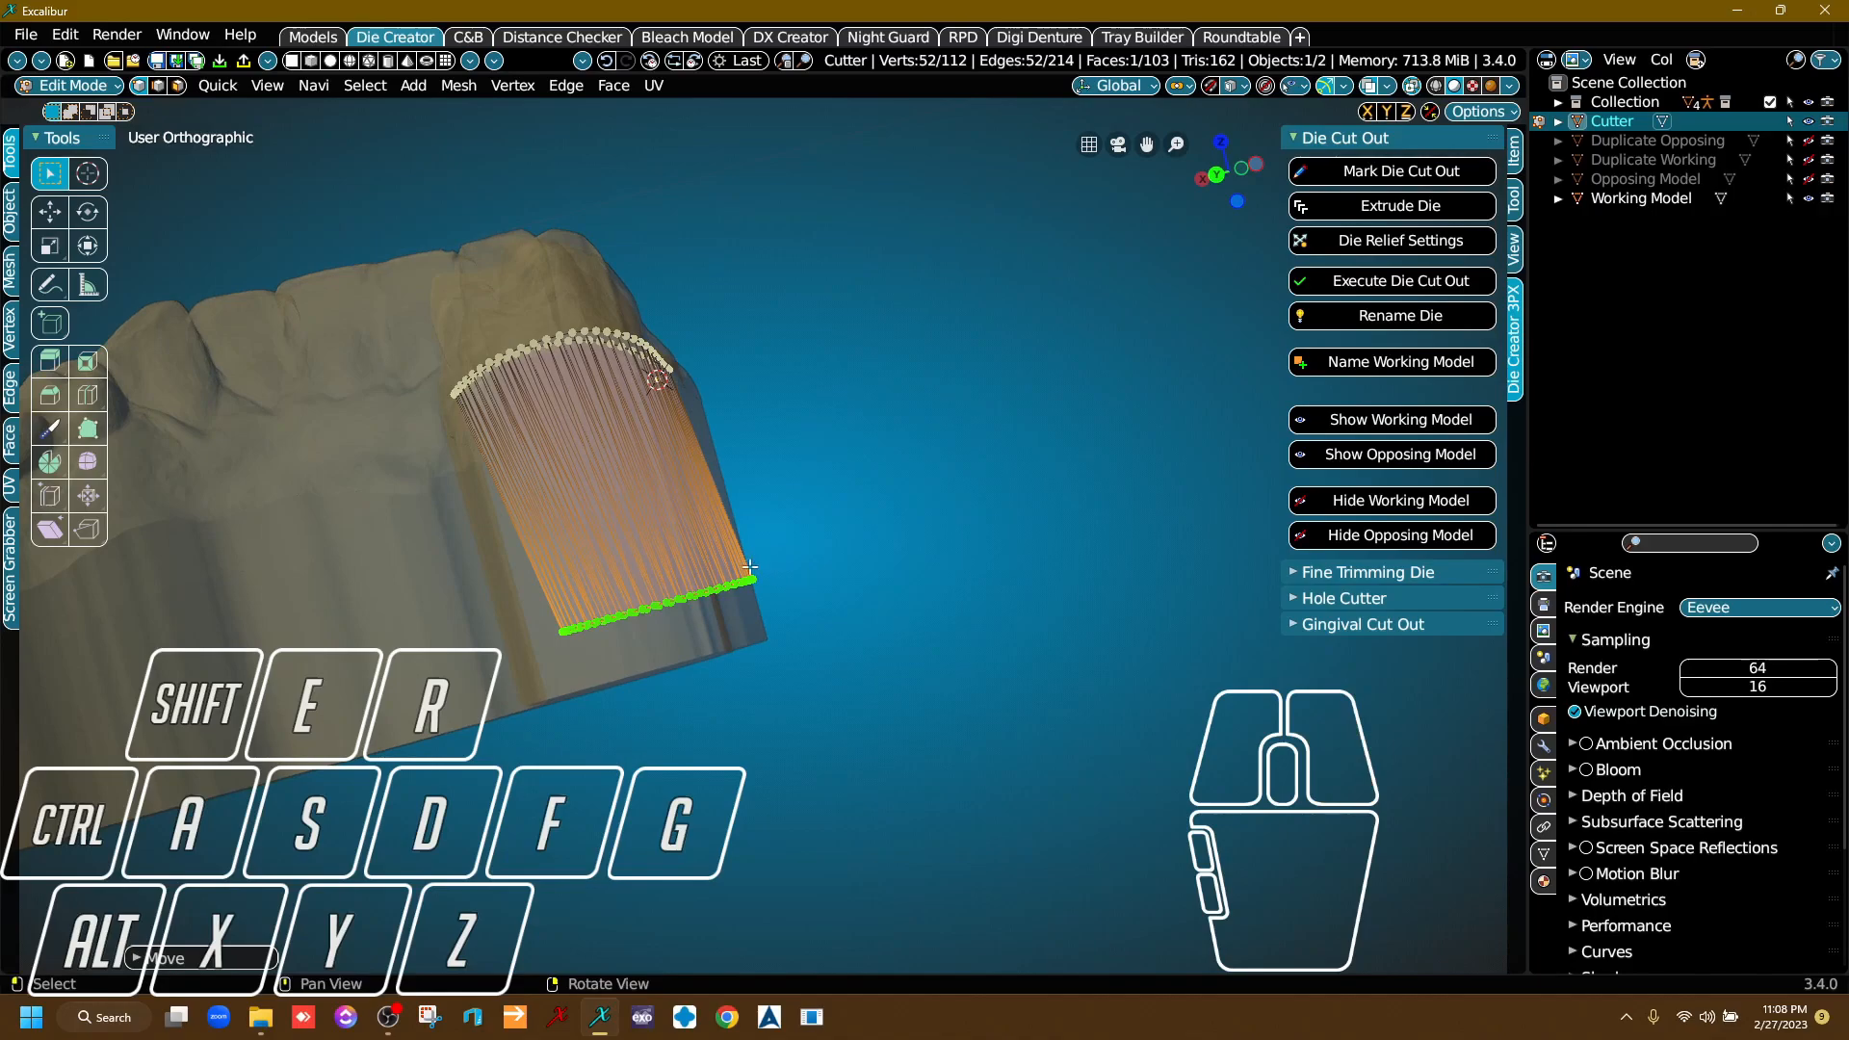
{"action": "scroll", "coordinate": [644, 638], "scroll_direction": "up", "scroll_amount": 3}
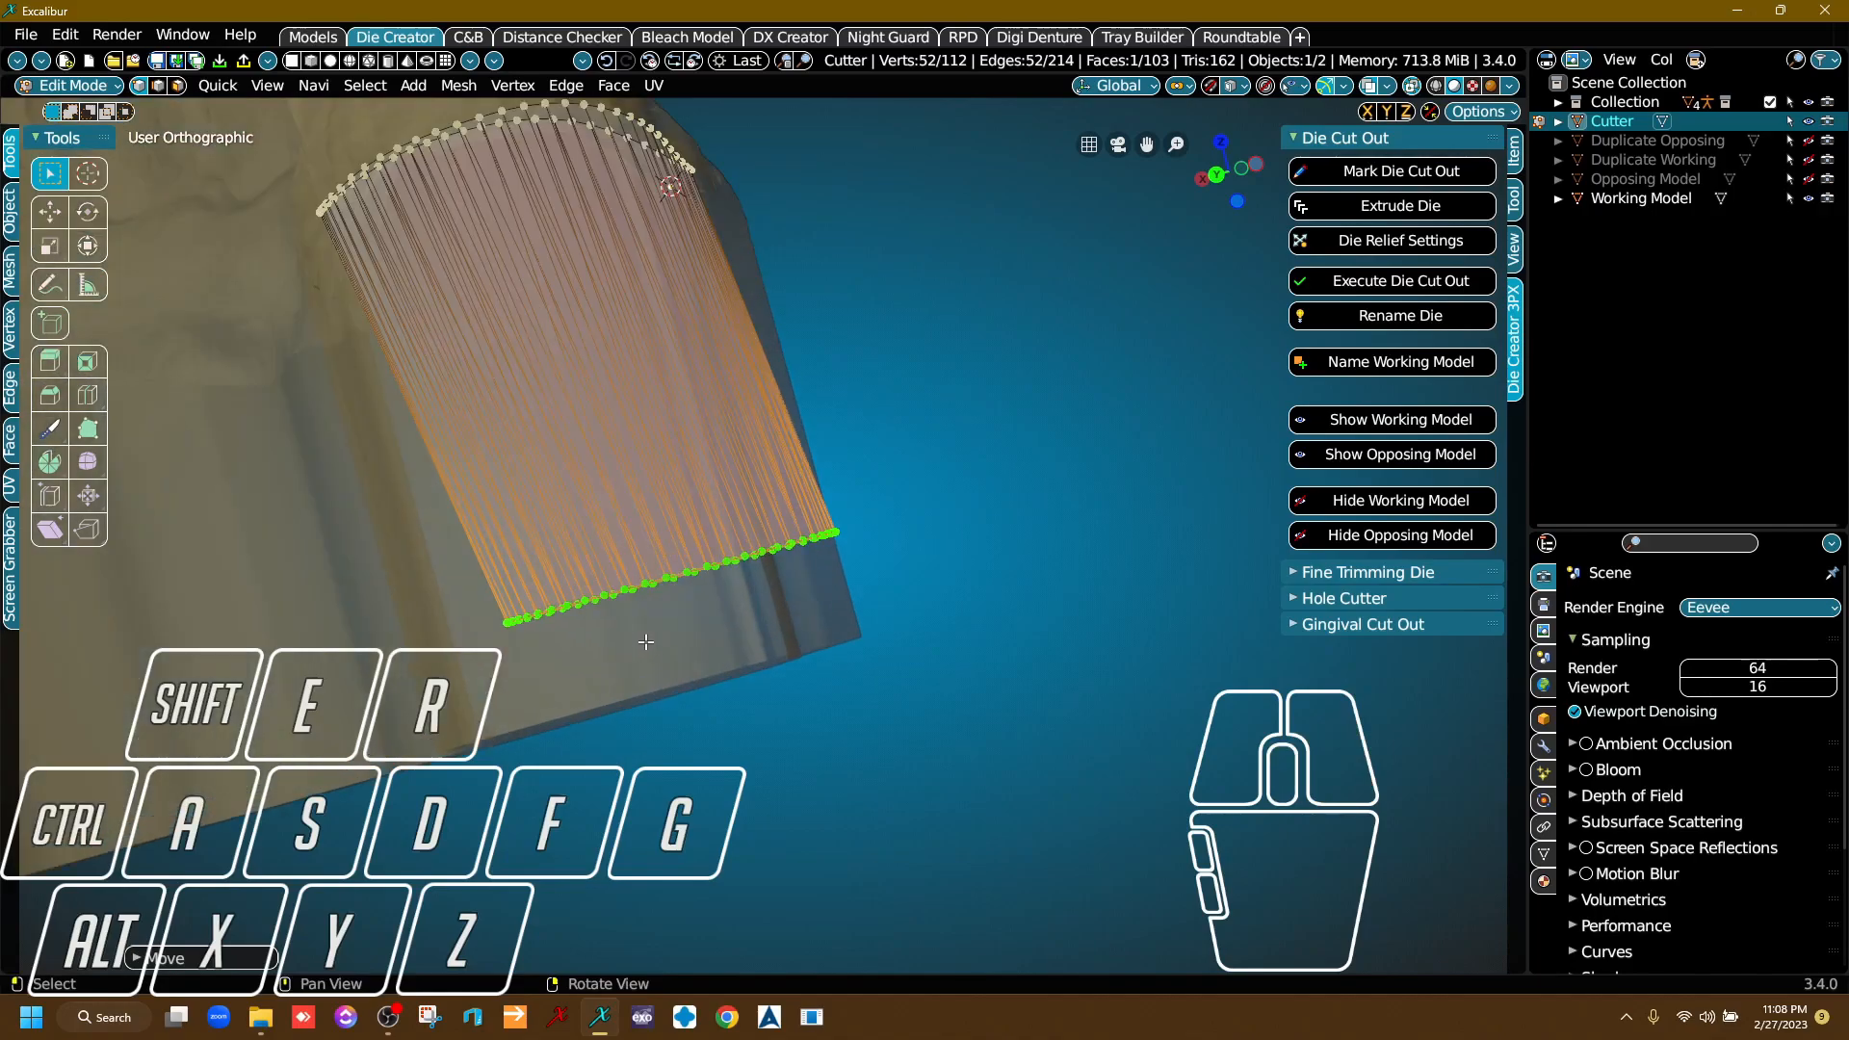
{"action": "right_click_drag", "start_coordinate": [968, 572], "coordinate": [934, 557]}
{"action": "middle_click_drag", "start_coordinate": [934, 557], "coordinate": [1005, 628]}
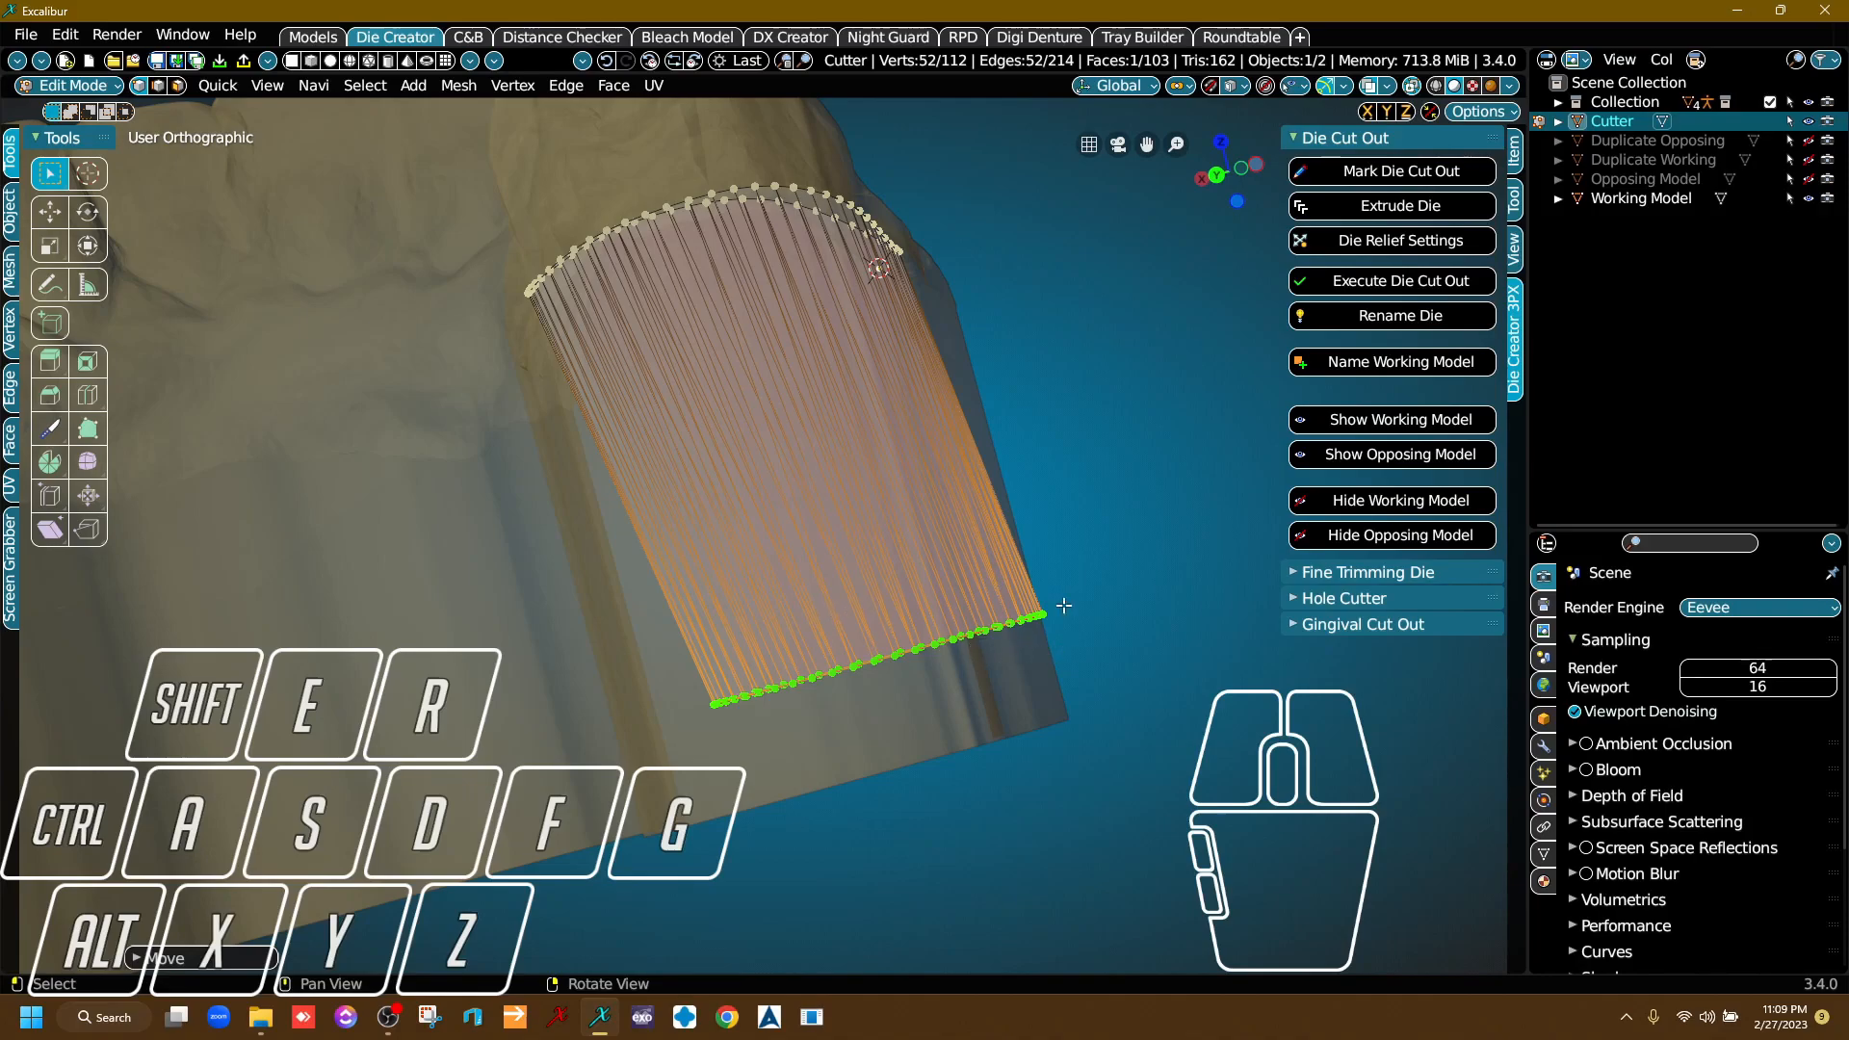
{"action": "key", "text": "g"}
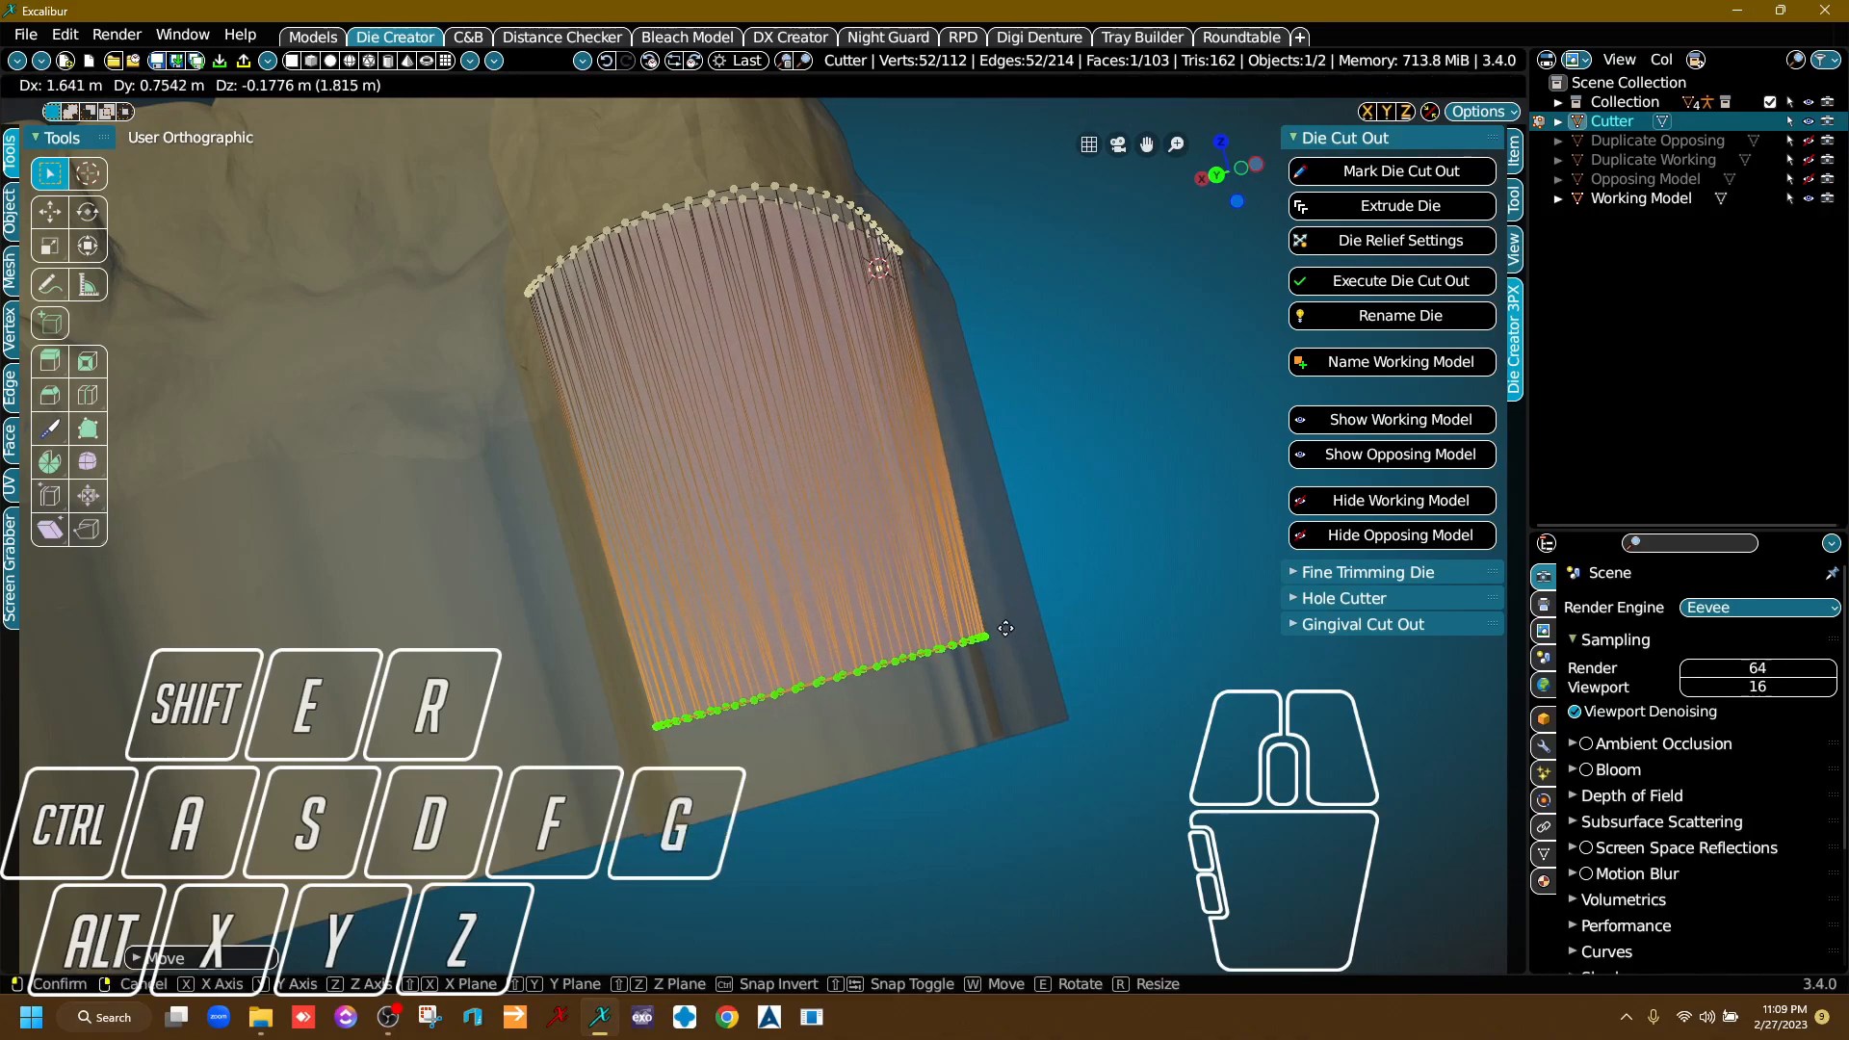
{"action": "left_click", "coordinate": [1006, 629]}
Try extruding the cutter's upper margin ring upward and widening it, undo both operations, and reselect the lower ring.
{"action": "right_click_drag", "start_coordinate": [1011, 632], "coordinate": [997, 423]}
{"action": "mouse_move", "coordinate": [612, 655]}
{"action": "right_mouse_down"}
{"action": "mouse_move", "coordinate": [591, 632]}
{"action": "mouse_move", "coordinate": [594, 647]}
{"action": "right_mouse_up"}
{"action": "right_click_drag", "start_coordinate": [853, 526], "coordinate": [817, 590]}
{"action": "scroll", "coordinate": [597, 520], "scroll_direction": "up", "scroll_amount": 4}
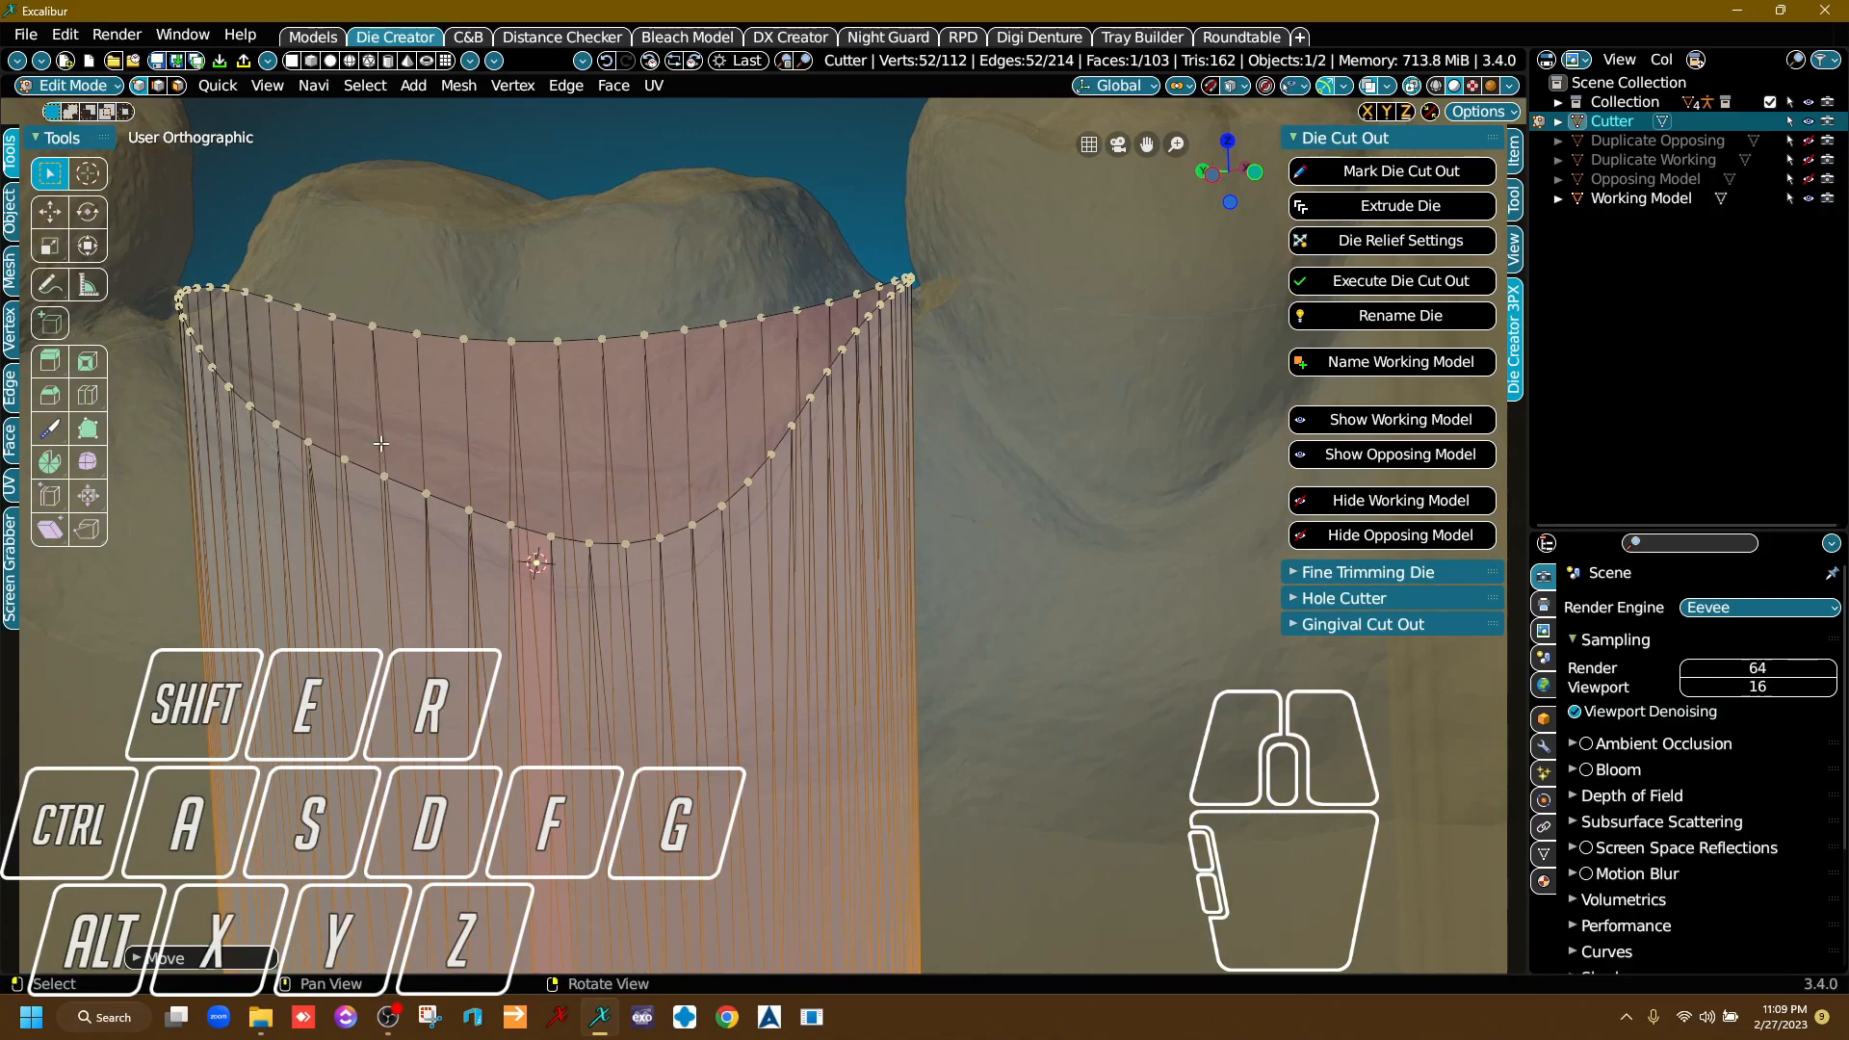
{"action": "scroll", "coordinate": [501, 467], "scroll_direction": "down", "scroll_amount": 5}
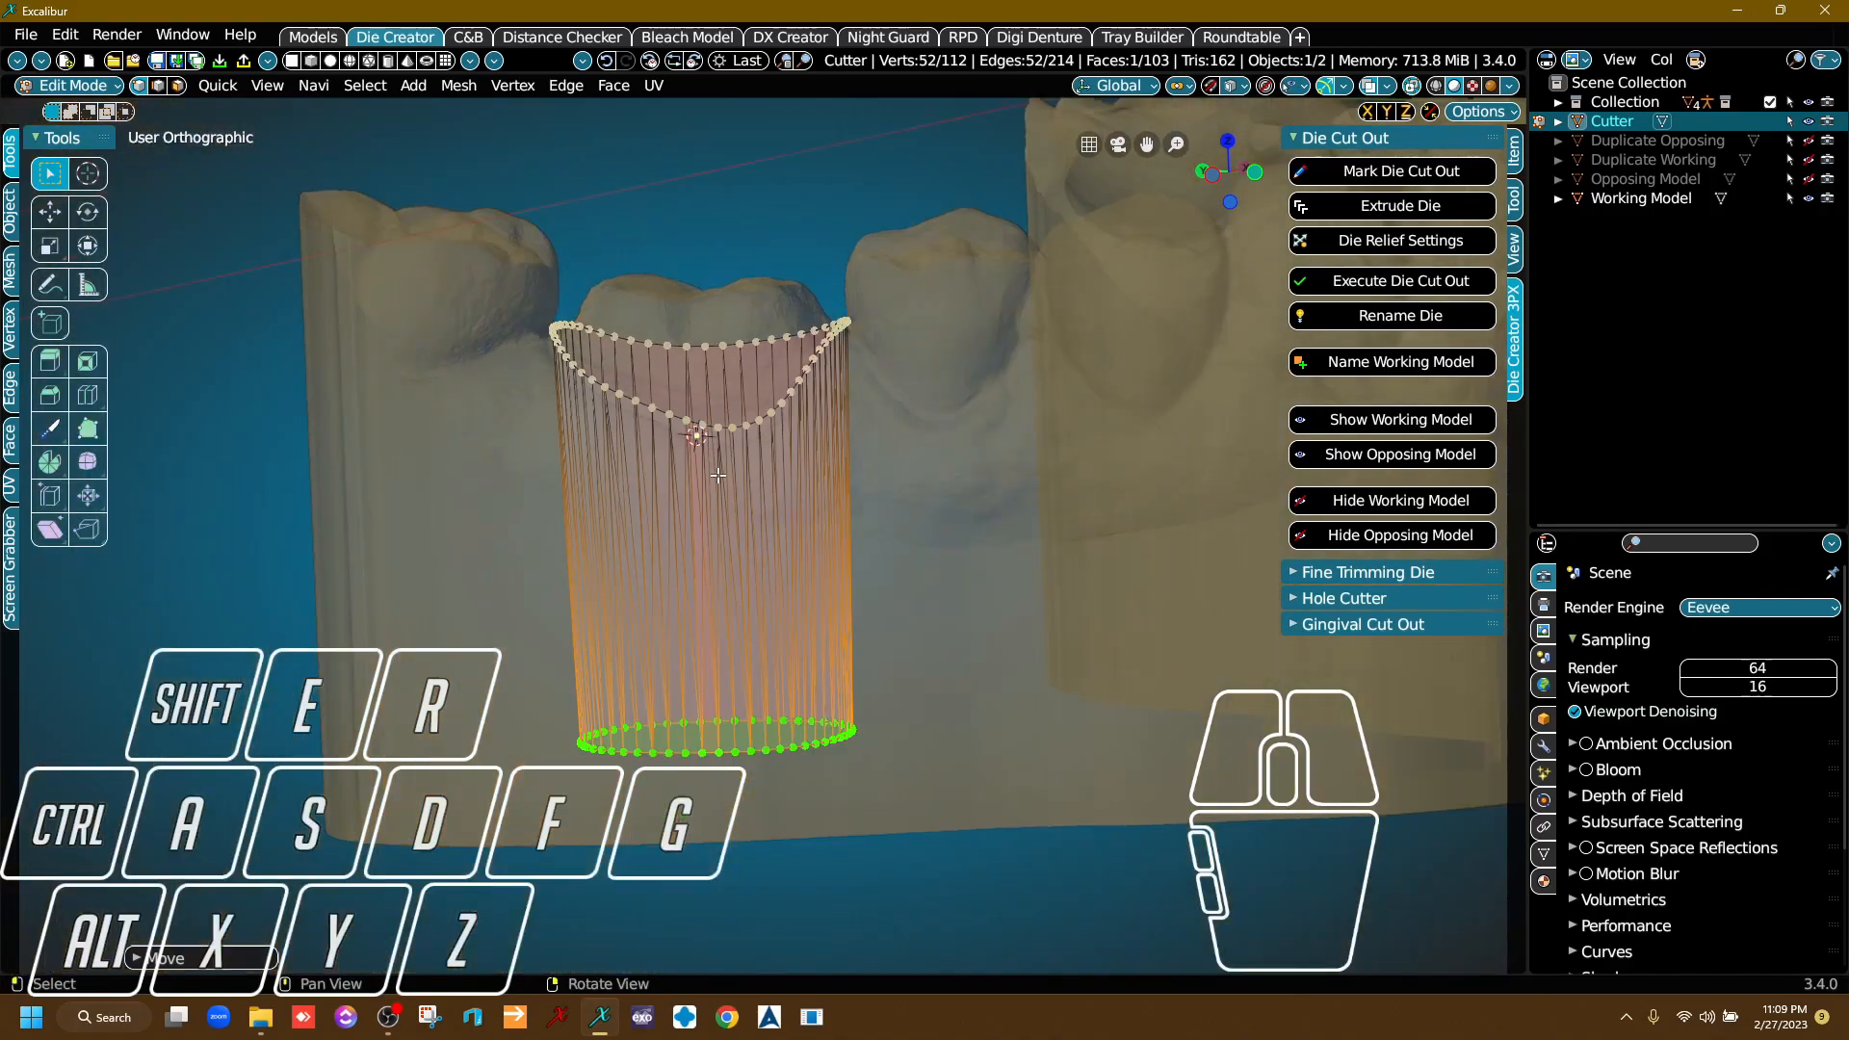
{"action": "right_click_drag", "start_coordinate": [857, 505], "coordinate": [852, 501]}
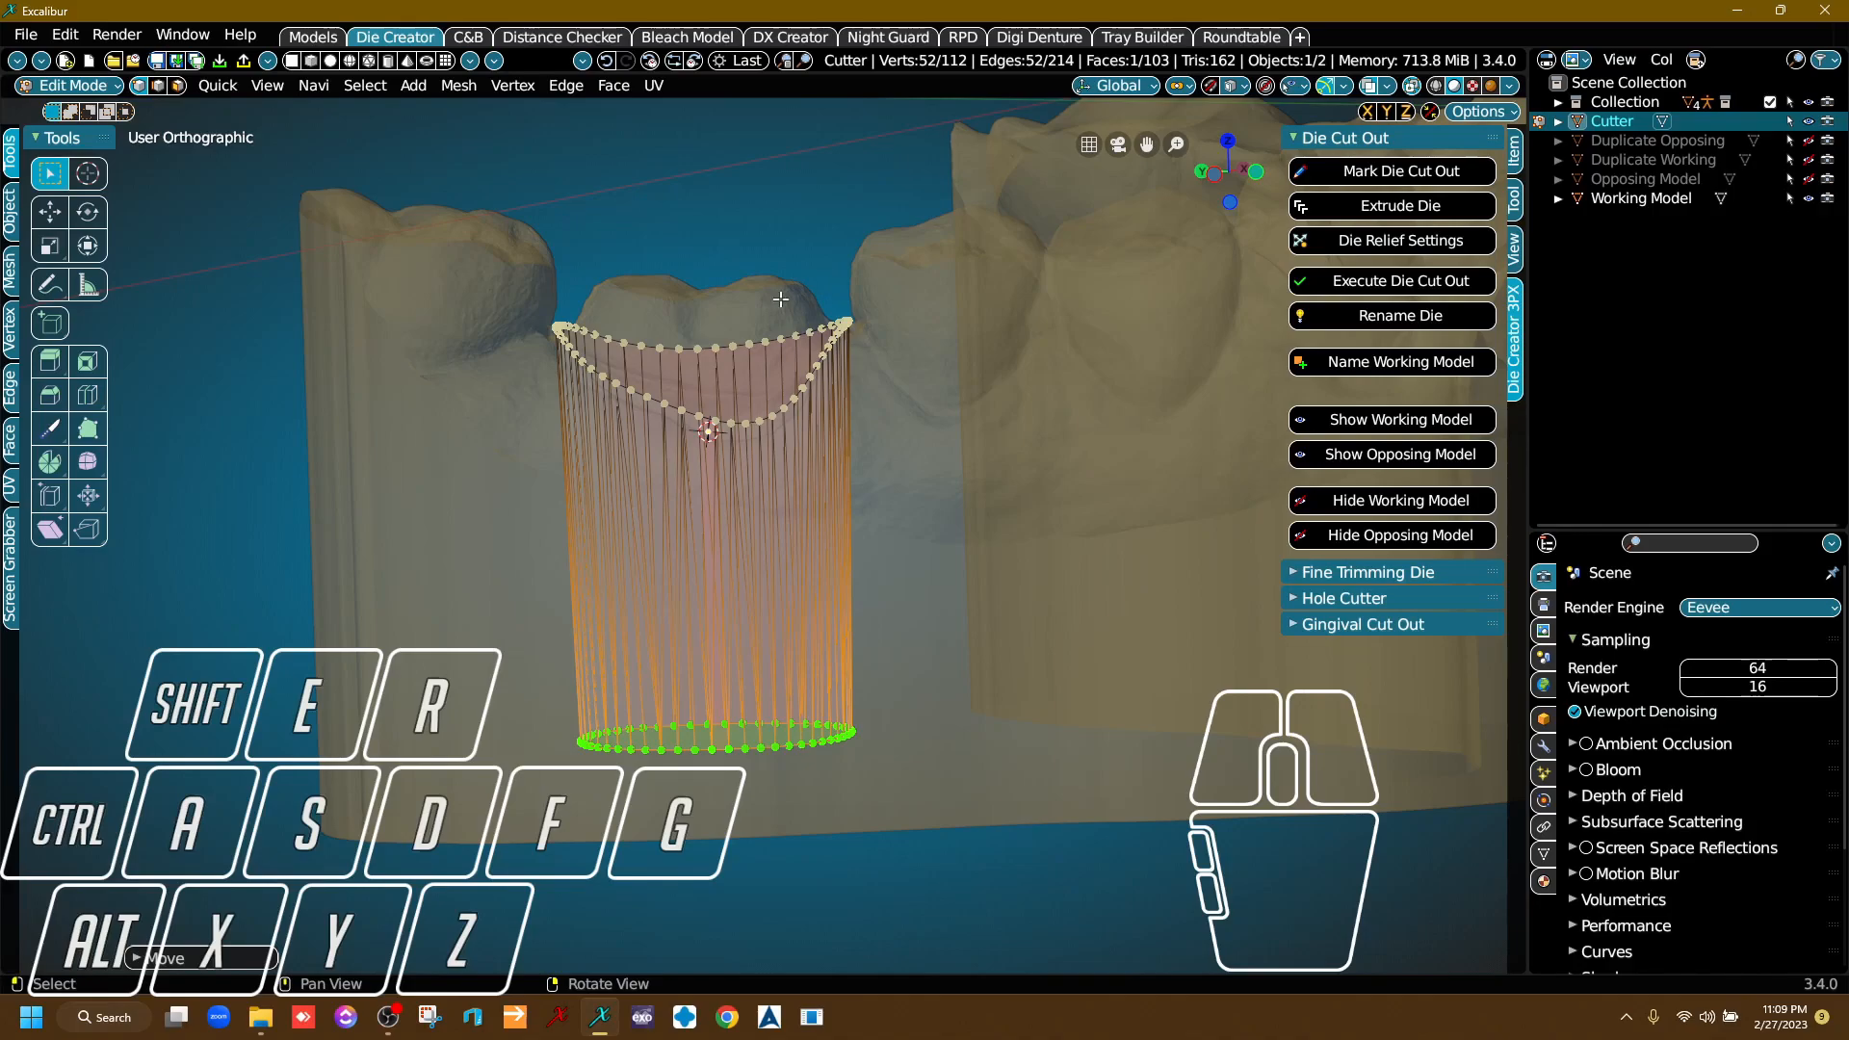
{"action": "left_click_drag", "start_coordinate": [496, 258], "coordinate": [916, 461]}
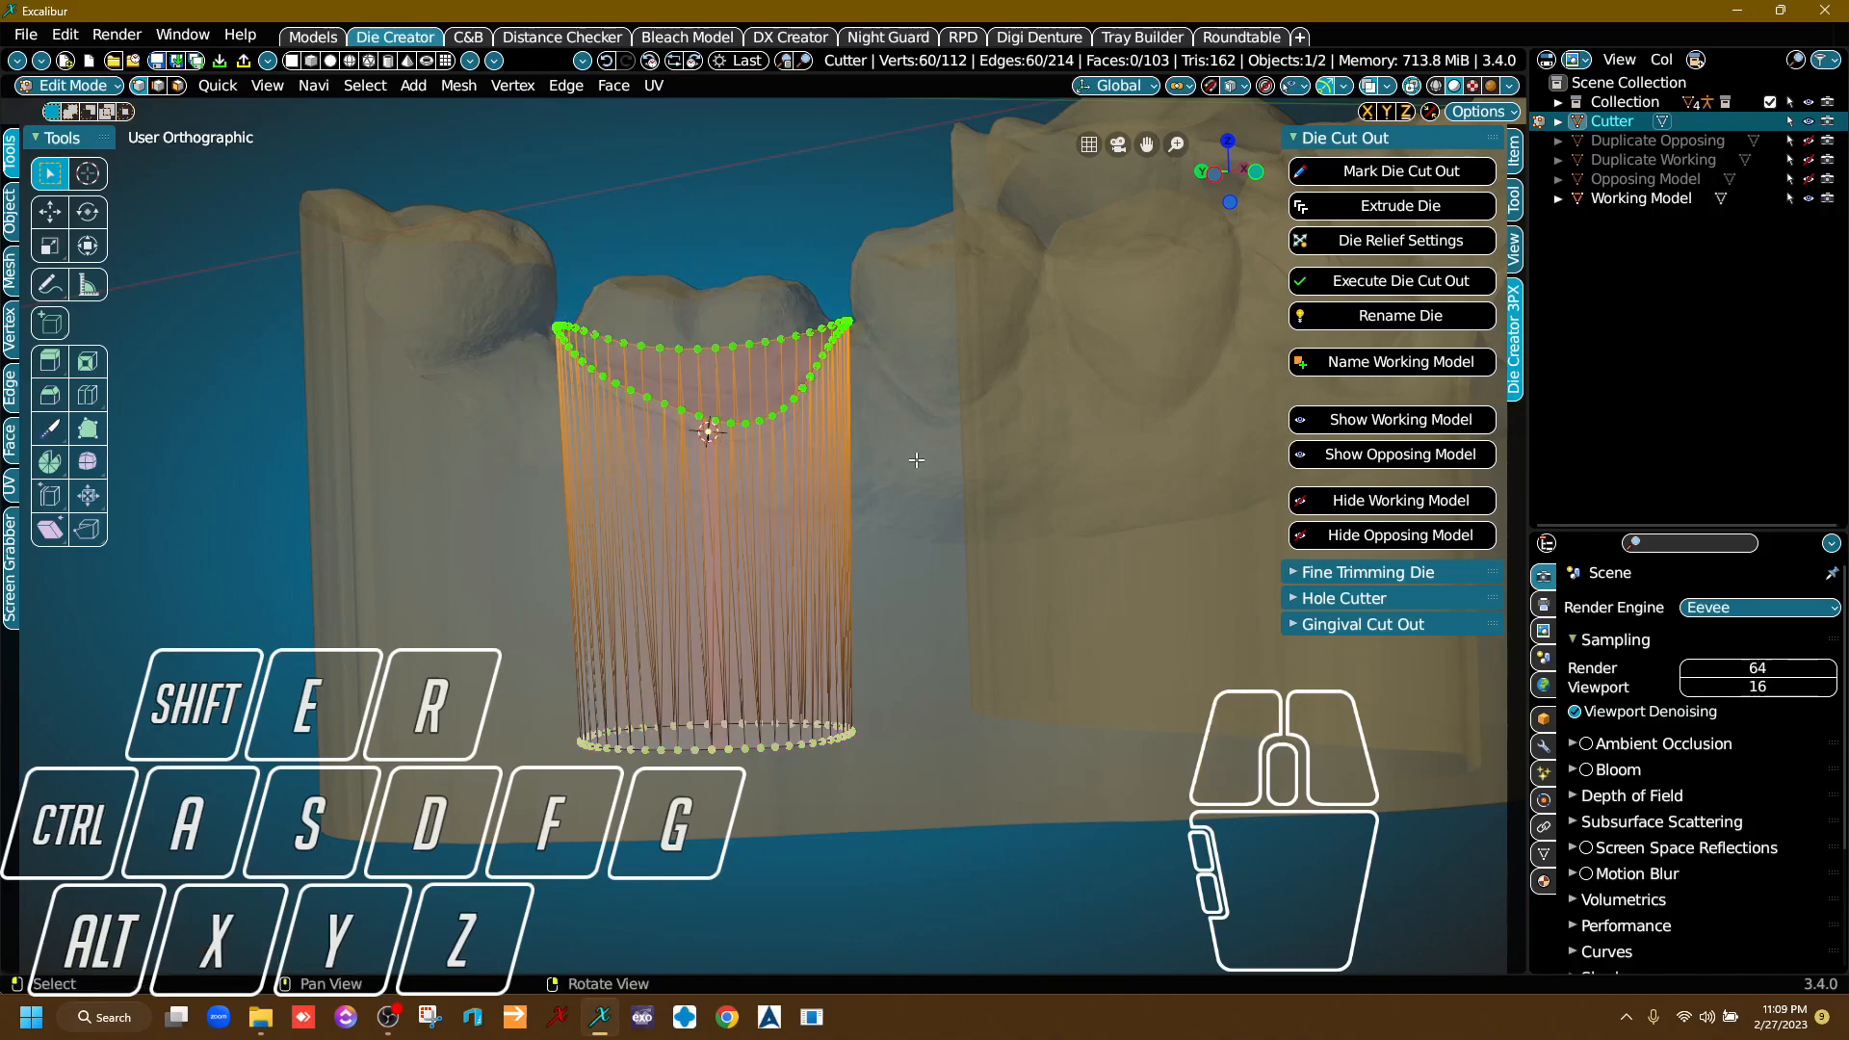
{"action": "key", "text": "e"}
{"action": "left_click", "coordinate": [916, 395]}
{"action": "key", "text": "s"}
{"action": "left_click", "coordinate": [932, 393]}
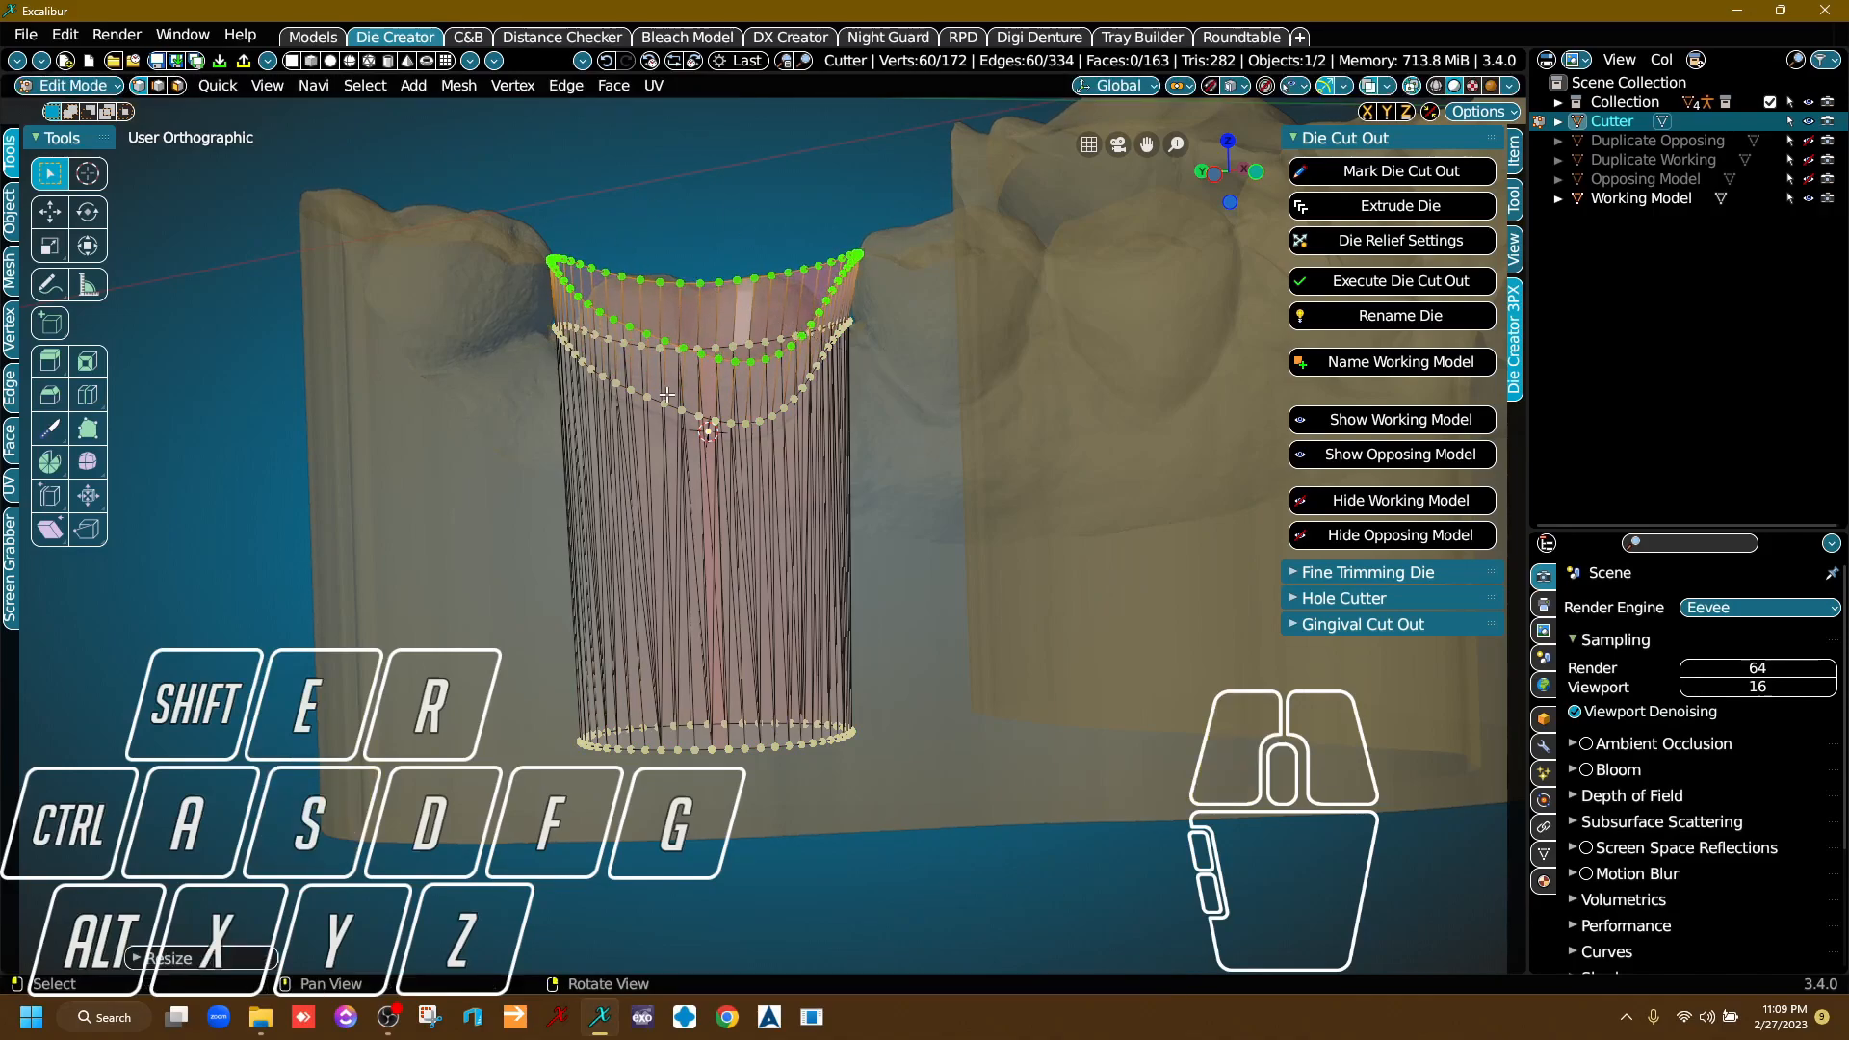
{"action": "key", "text": "ctrl+z"}
{"action": "key", "text": "ctrl+z"}
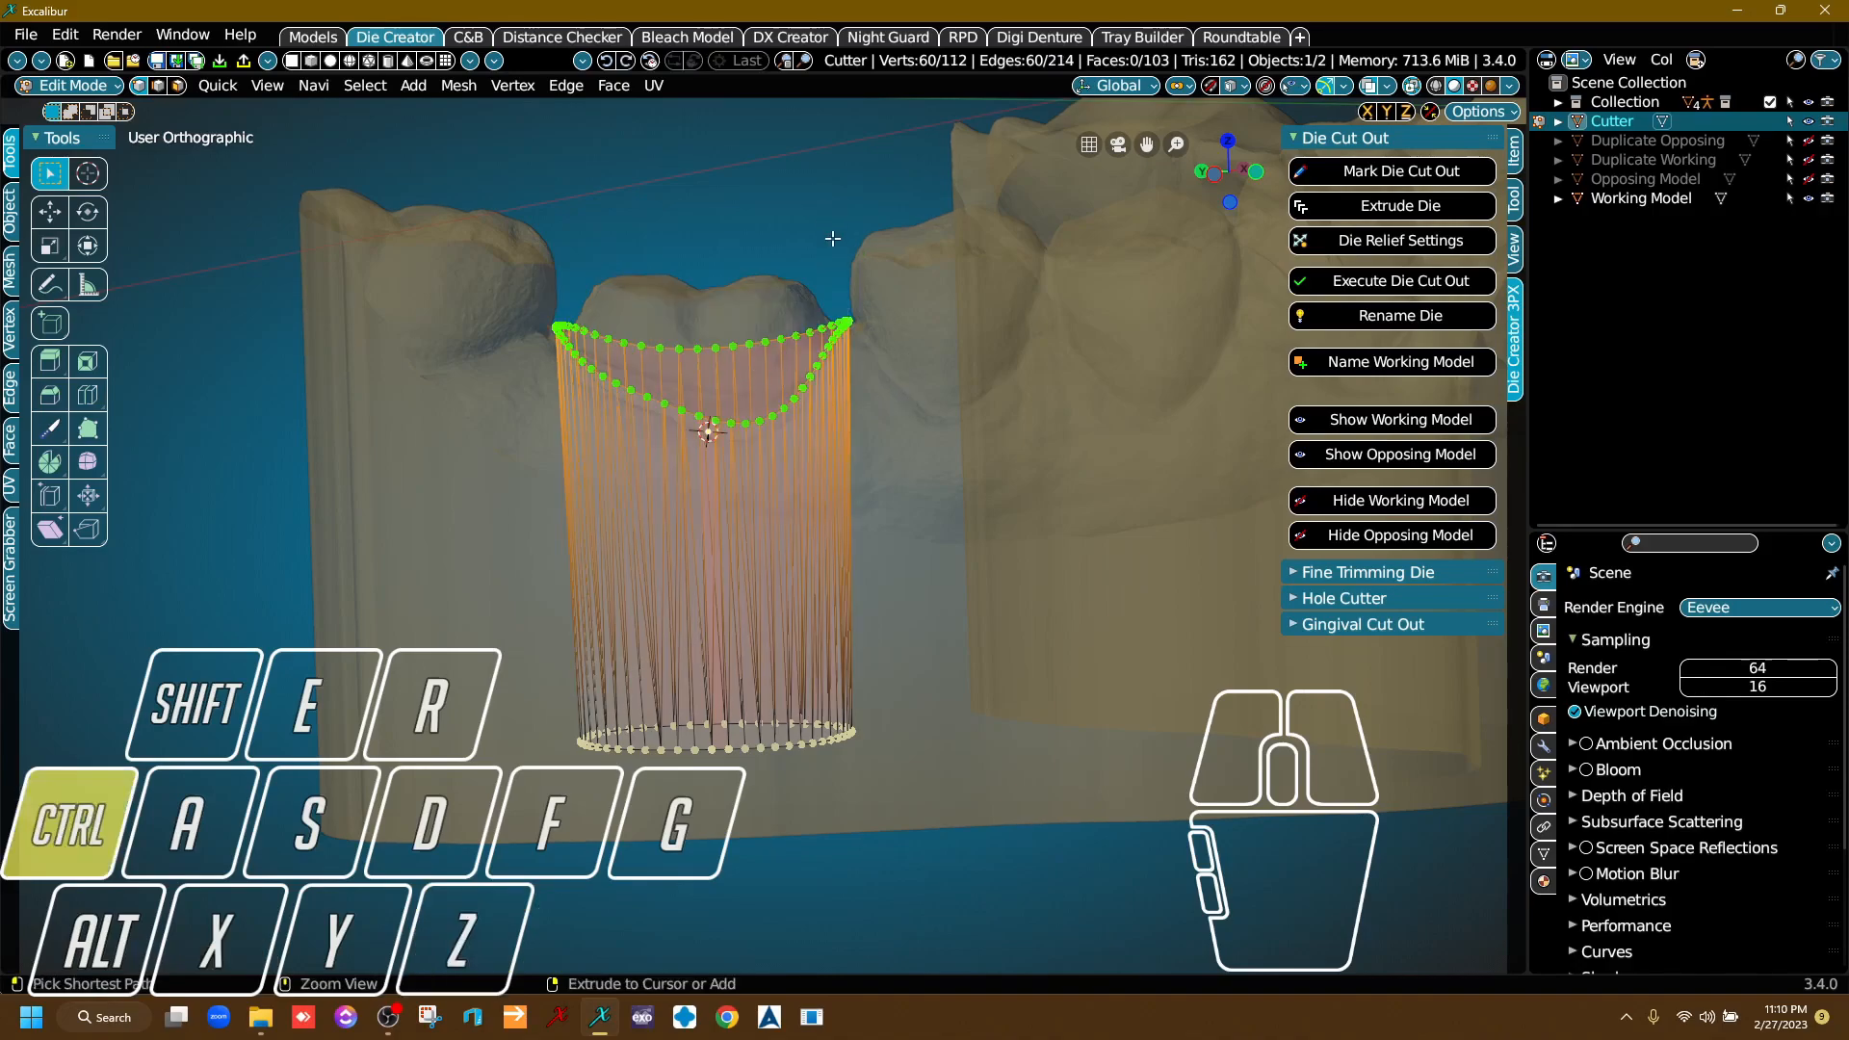
{"action": "key", "text": "ctrl+i"}
Apply the die relief settings to the cutter and start editing its thickness.
{"action": "right_click_drag", "start_coordinate": [855, 376], "coordinate": [775, 362]}
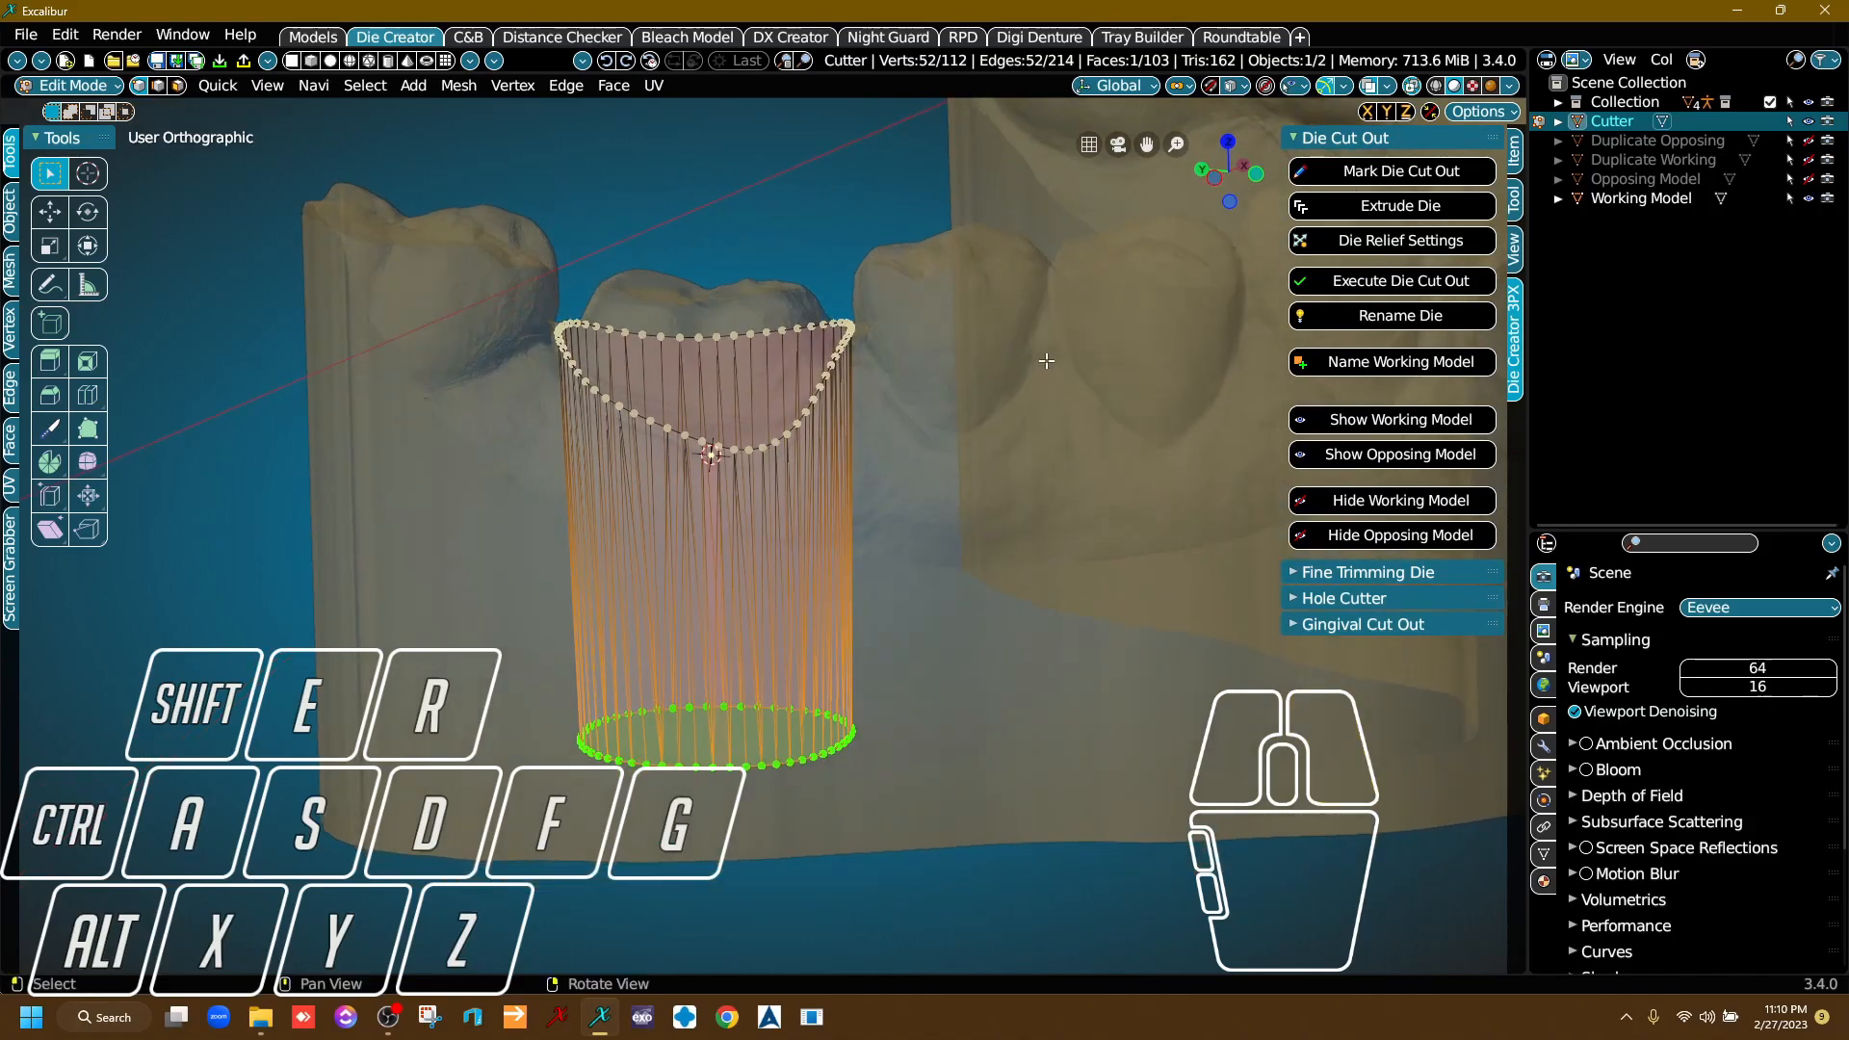
{"action": "left_click", "coordinate": [1412, 253]}
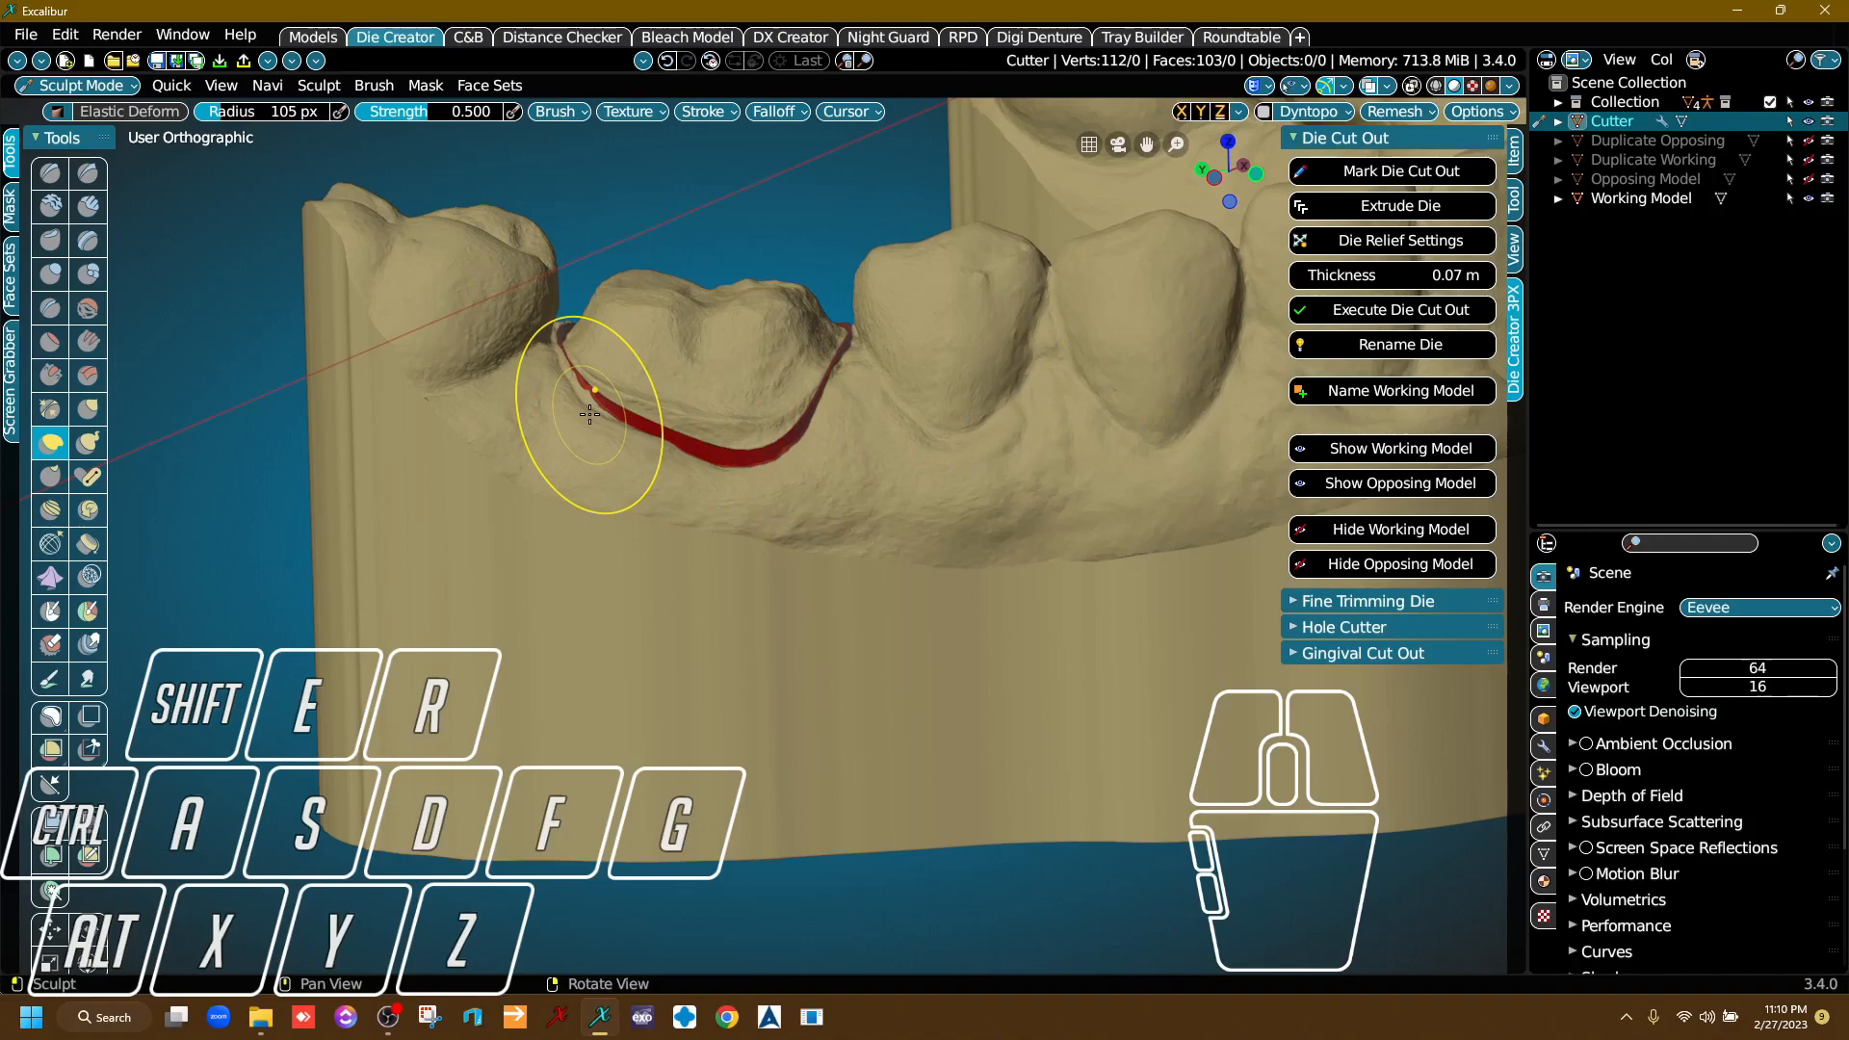
{"action": "left_click", "coordinate": [1416, 276]}
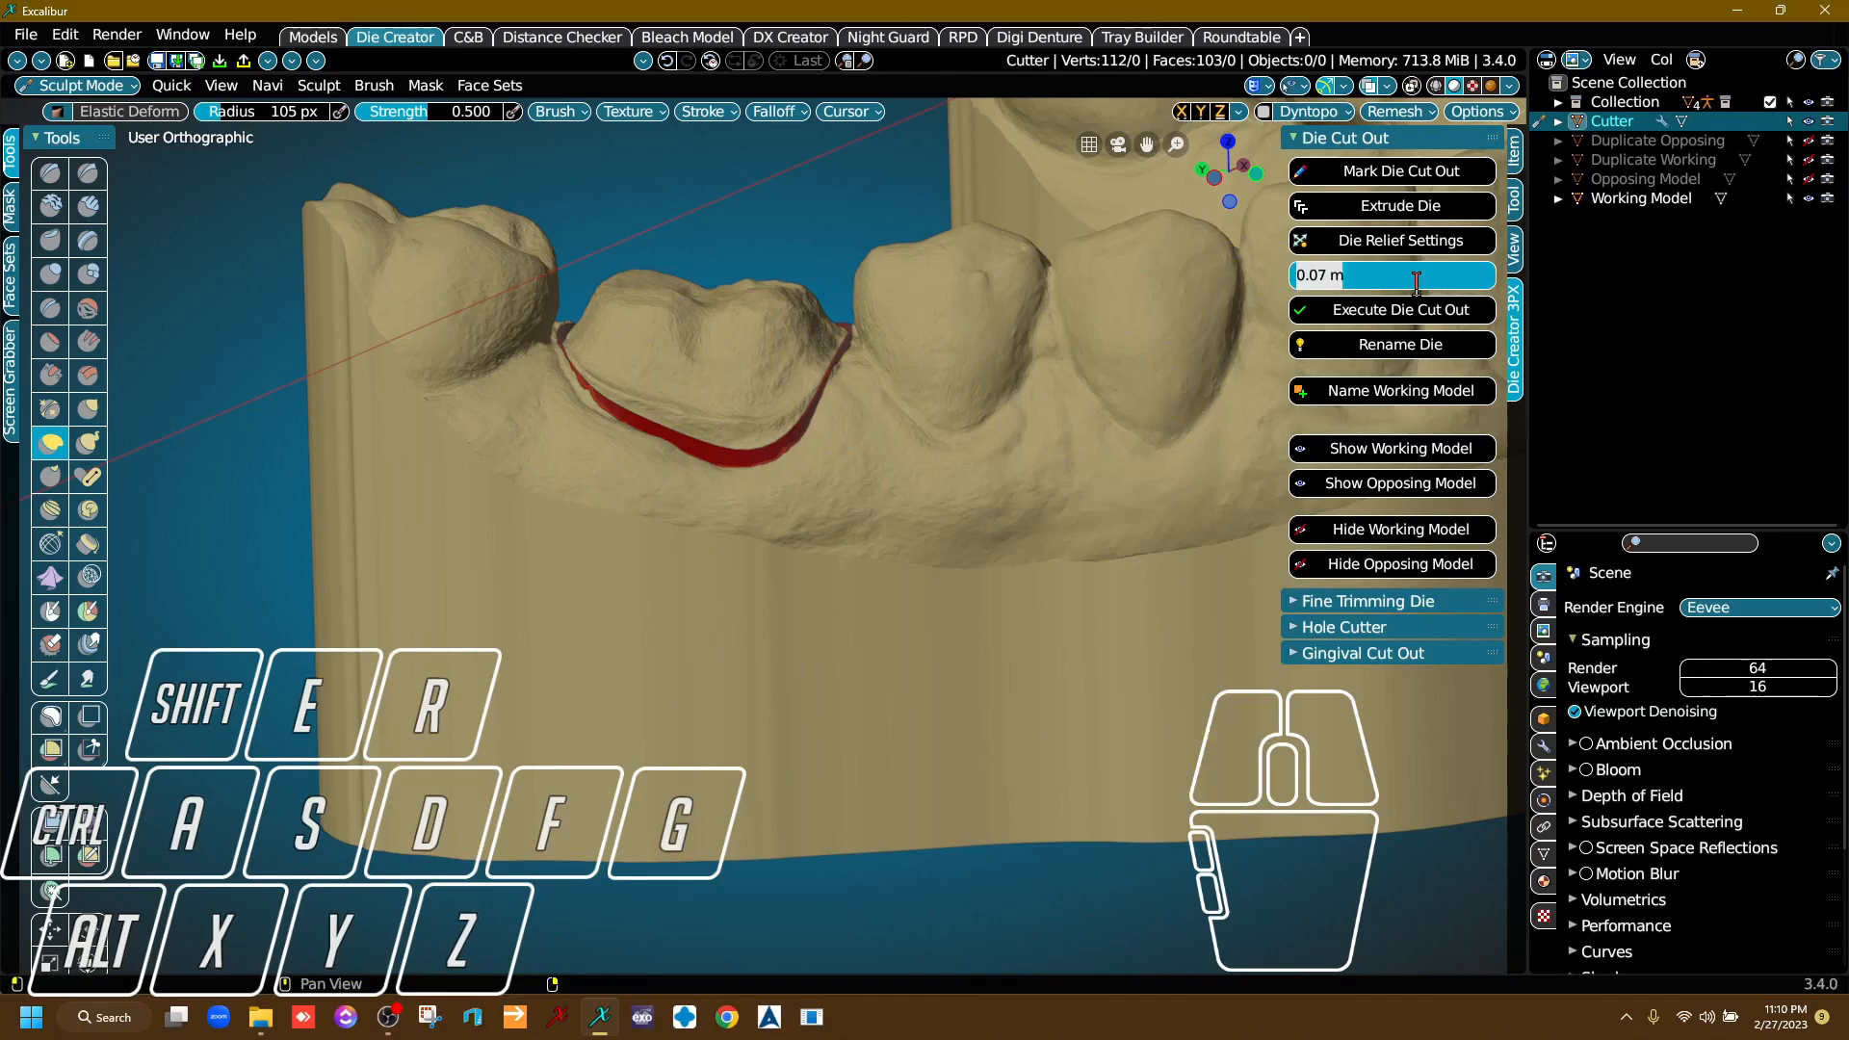
{"action": "type", "text": "0.0"}
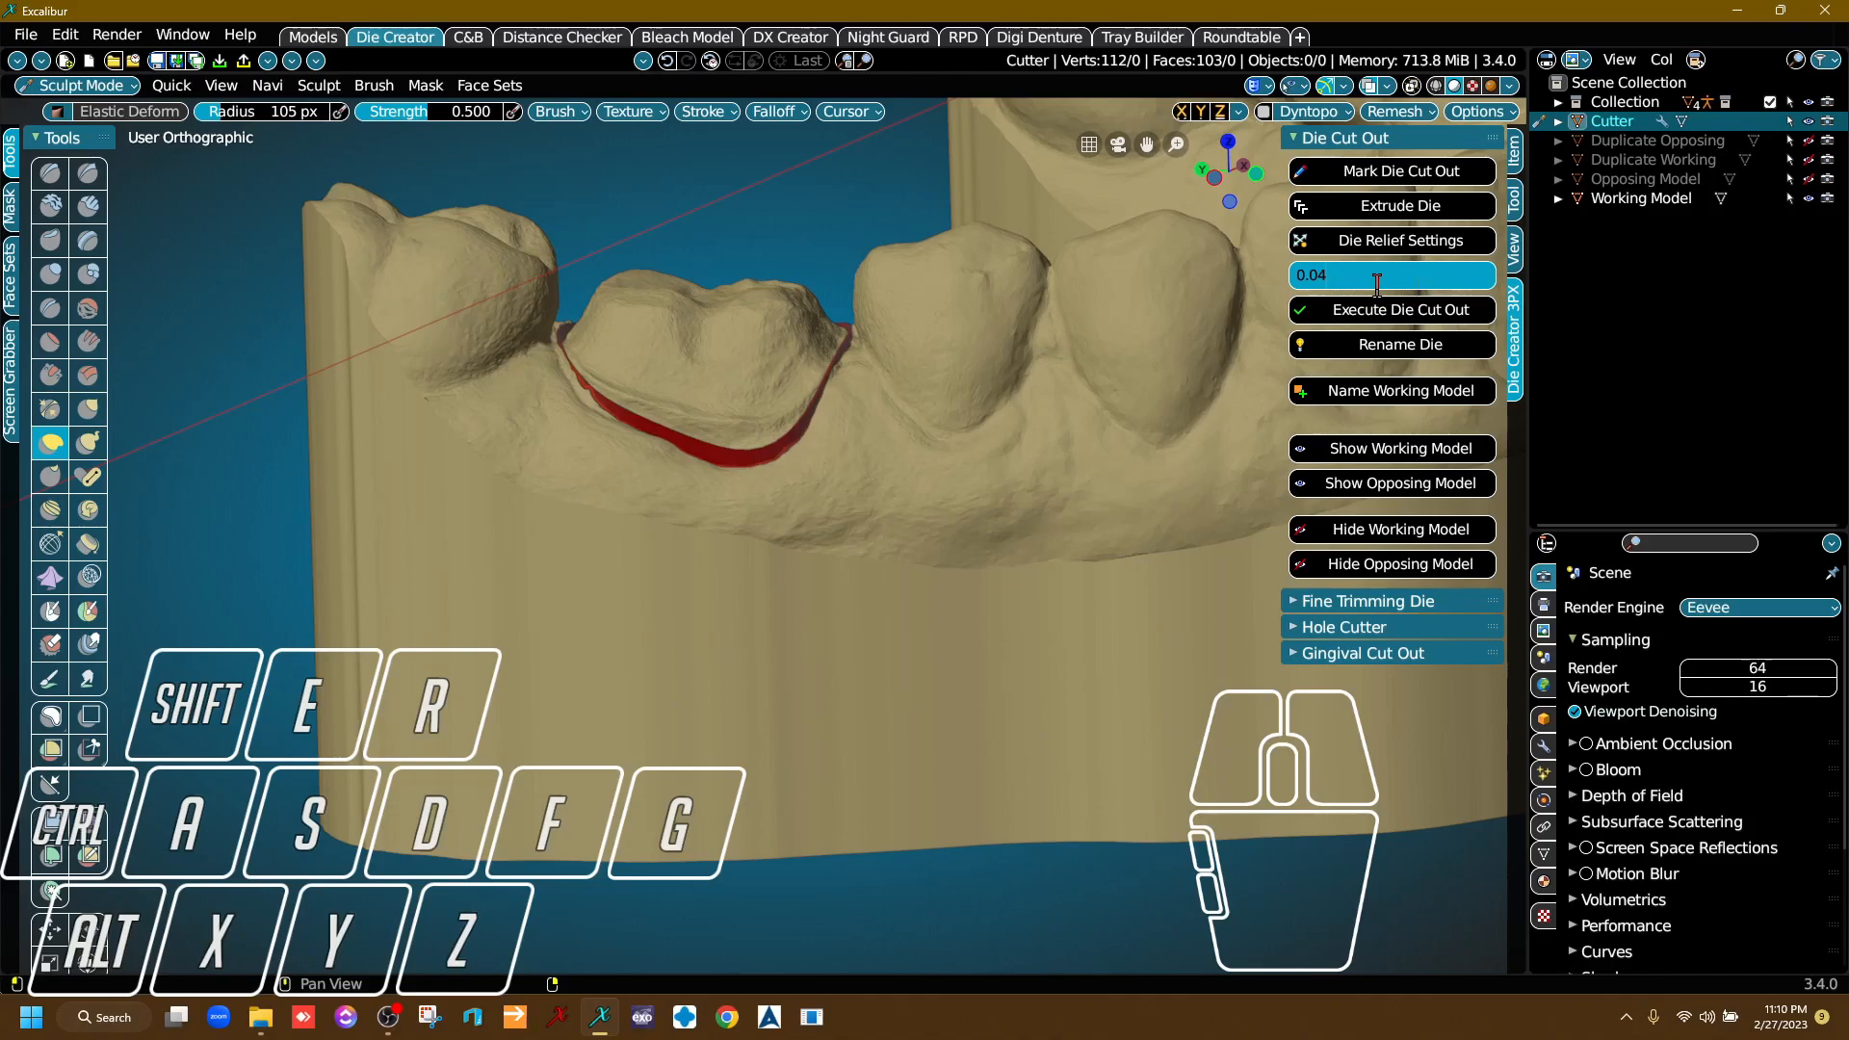
Set the die relief thickness to 0.04 m and use Elastic Deform to reshape the cutter band along the outer margin near the rear molar.
{"action": "left_click", "coordinate": [1135, 269]}
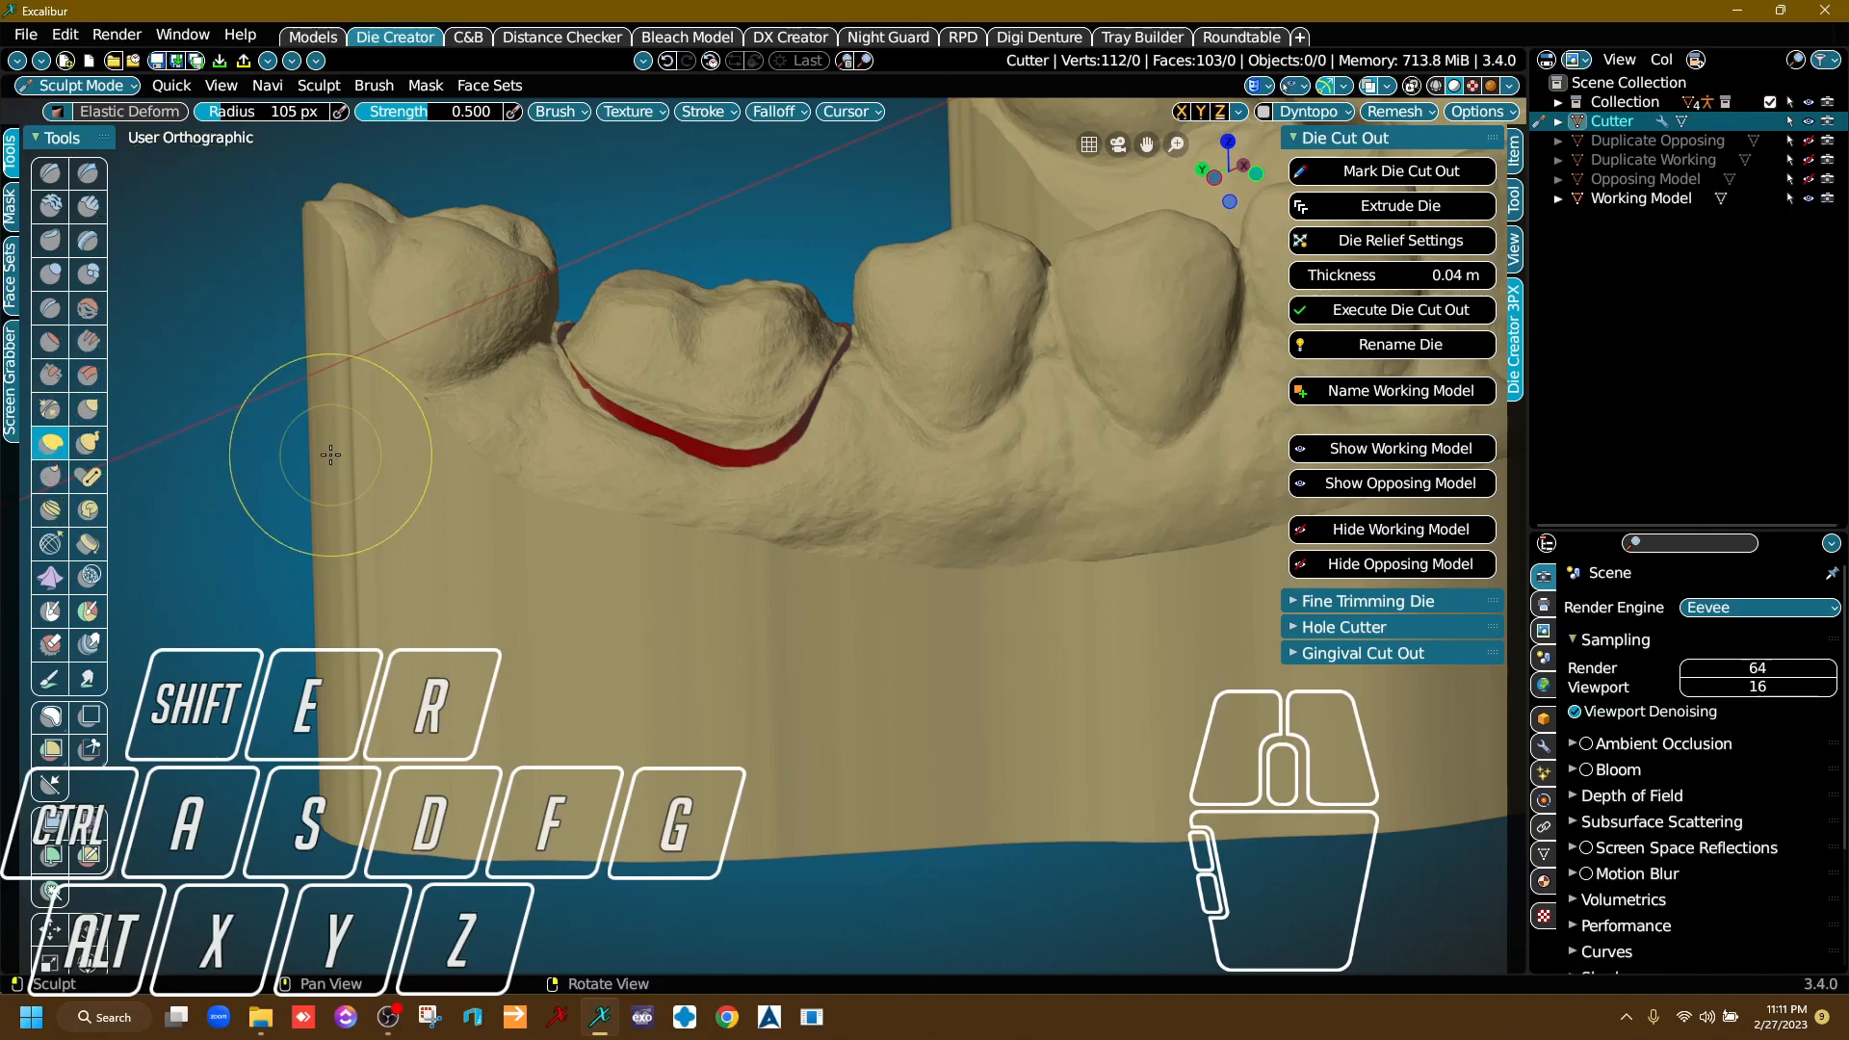
{"action": "scroll", "coordinate": [585, 406], "scroll_direction": "up", "scroll_amount": 6}
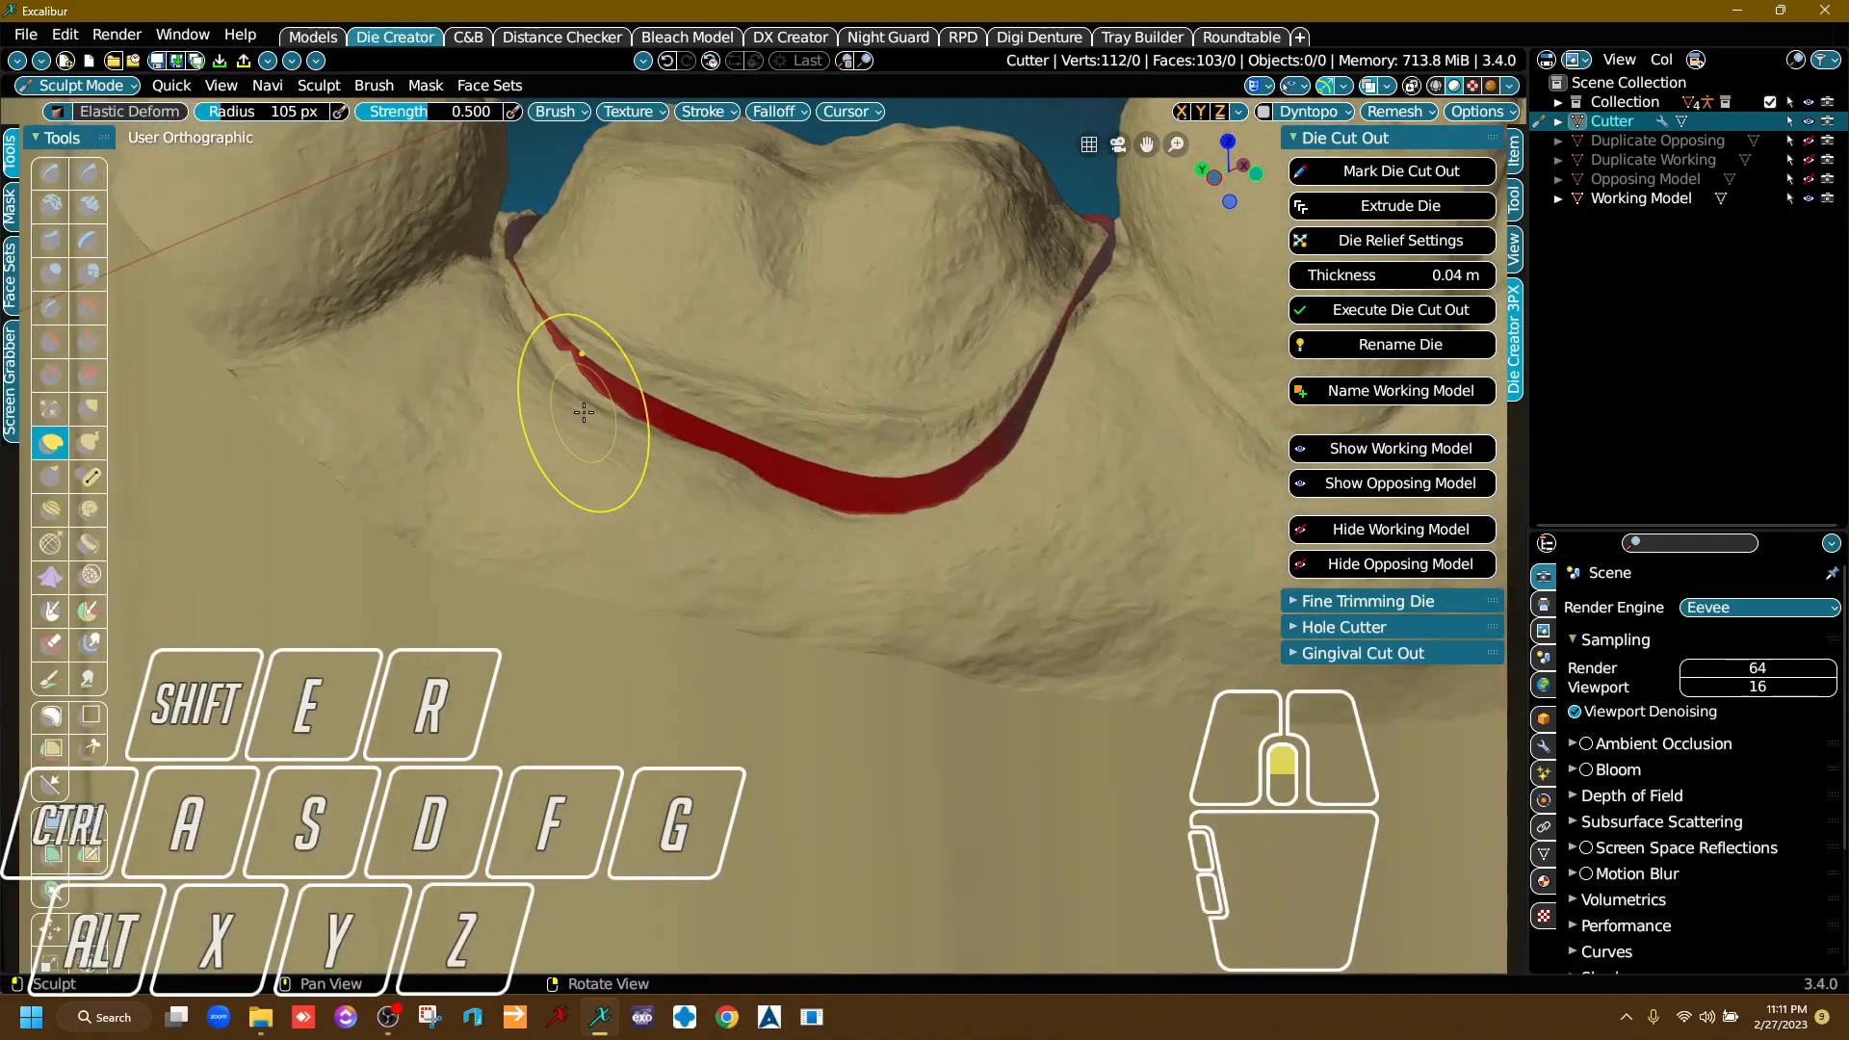
{"action": "middle_click_drag", "start_coordinate": [712, 485], "coordinate": [726, 484]}
{"action": "middle_click_drag", "start_coordinate": [654, 424], "coordinate": [601, 396]}
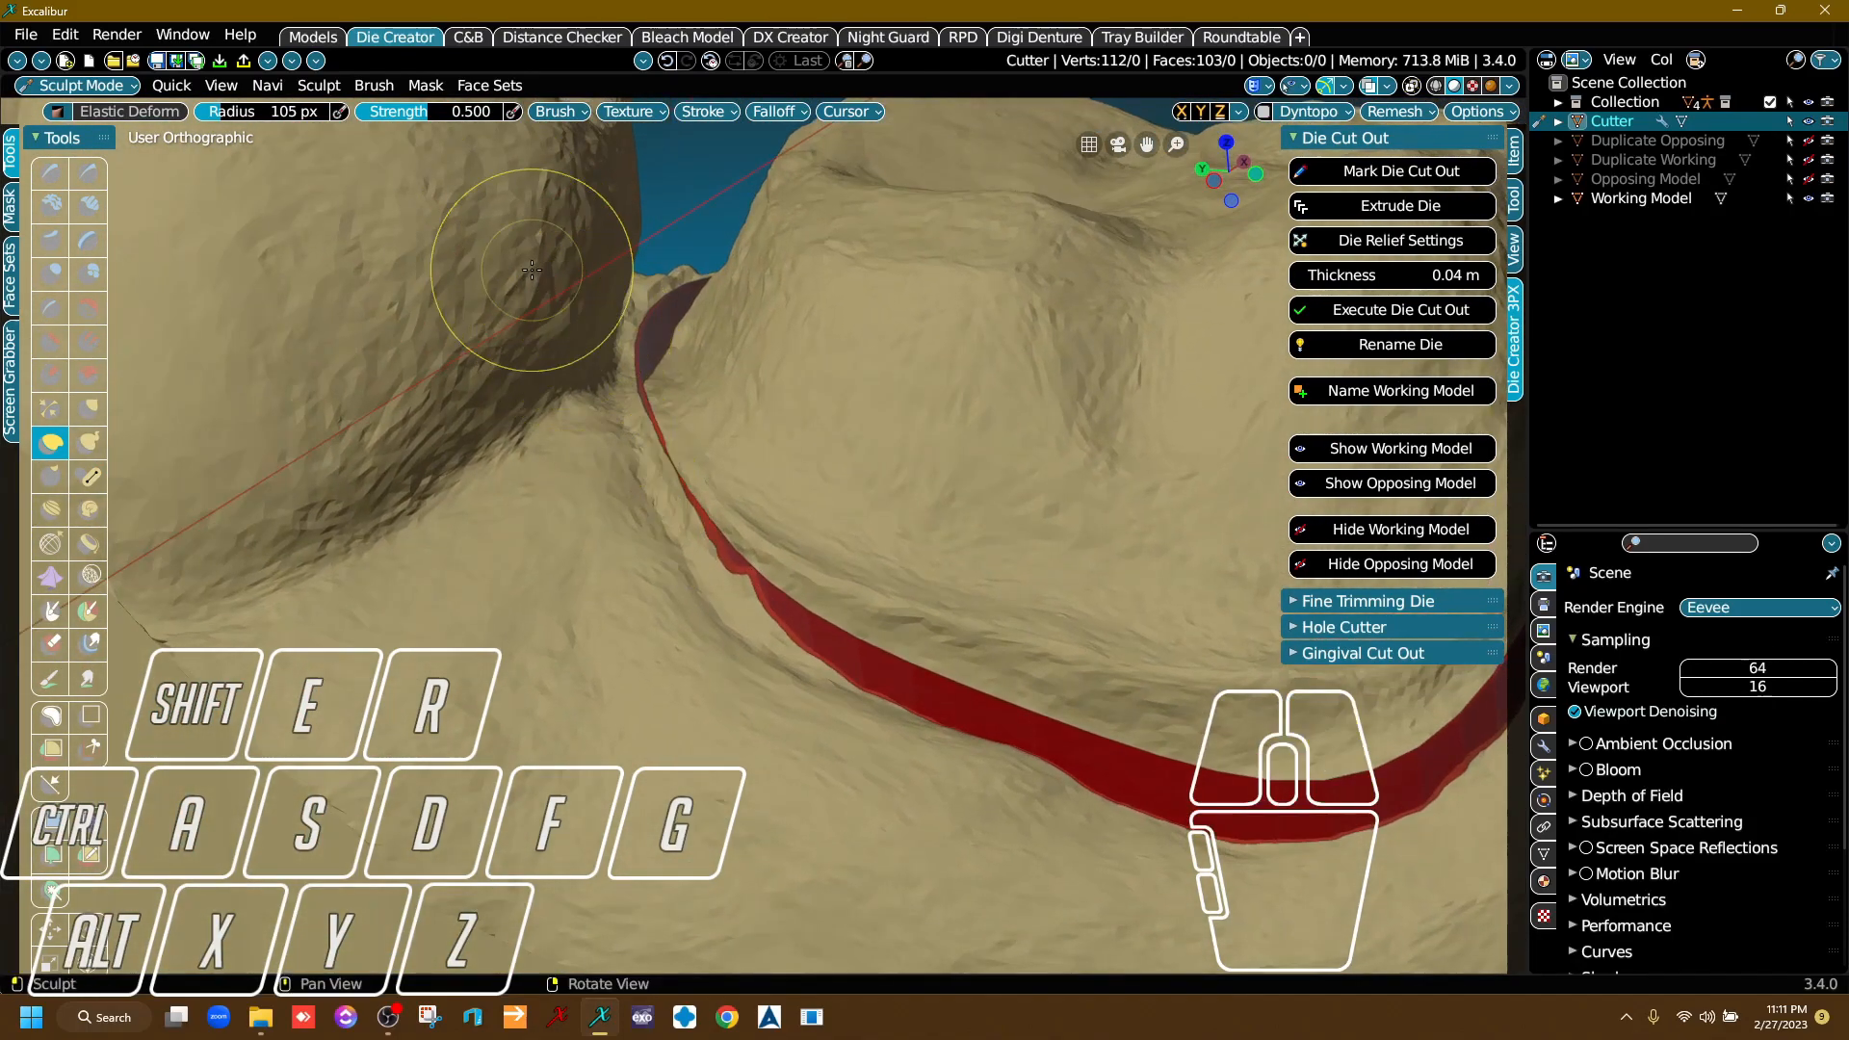
{"action": "left_click_drag", "start_coordinate": [681, 491], "coordinate": [576, 404]}
{"action": "right_click_drag", "start_coordinate": [747, 594], "coordinate": [709, 582]}
{"action": "left_click_drag", "start_coordinate": [709, 582], "coordinate": [622, 604]}
{"action": "mouse_move", "coordinate": [809, 634]}
{"action": "right_mouse_down"}
{"action": "mouse_move", "coordinate": [777, 578]}
{"action": "mouse_move", "coordinate": [702, 558]}
{"action": "mouse_move", "coordinate": [751, 423]}
{"action": "mouse_move", "coordinate": [741, 509]}
{"action": "right_mouse_up"}
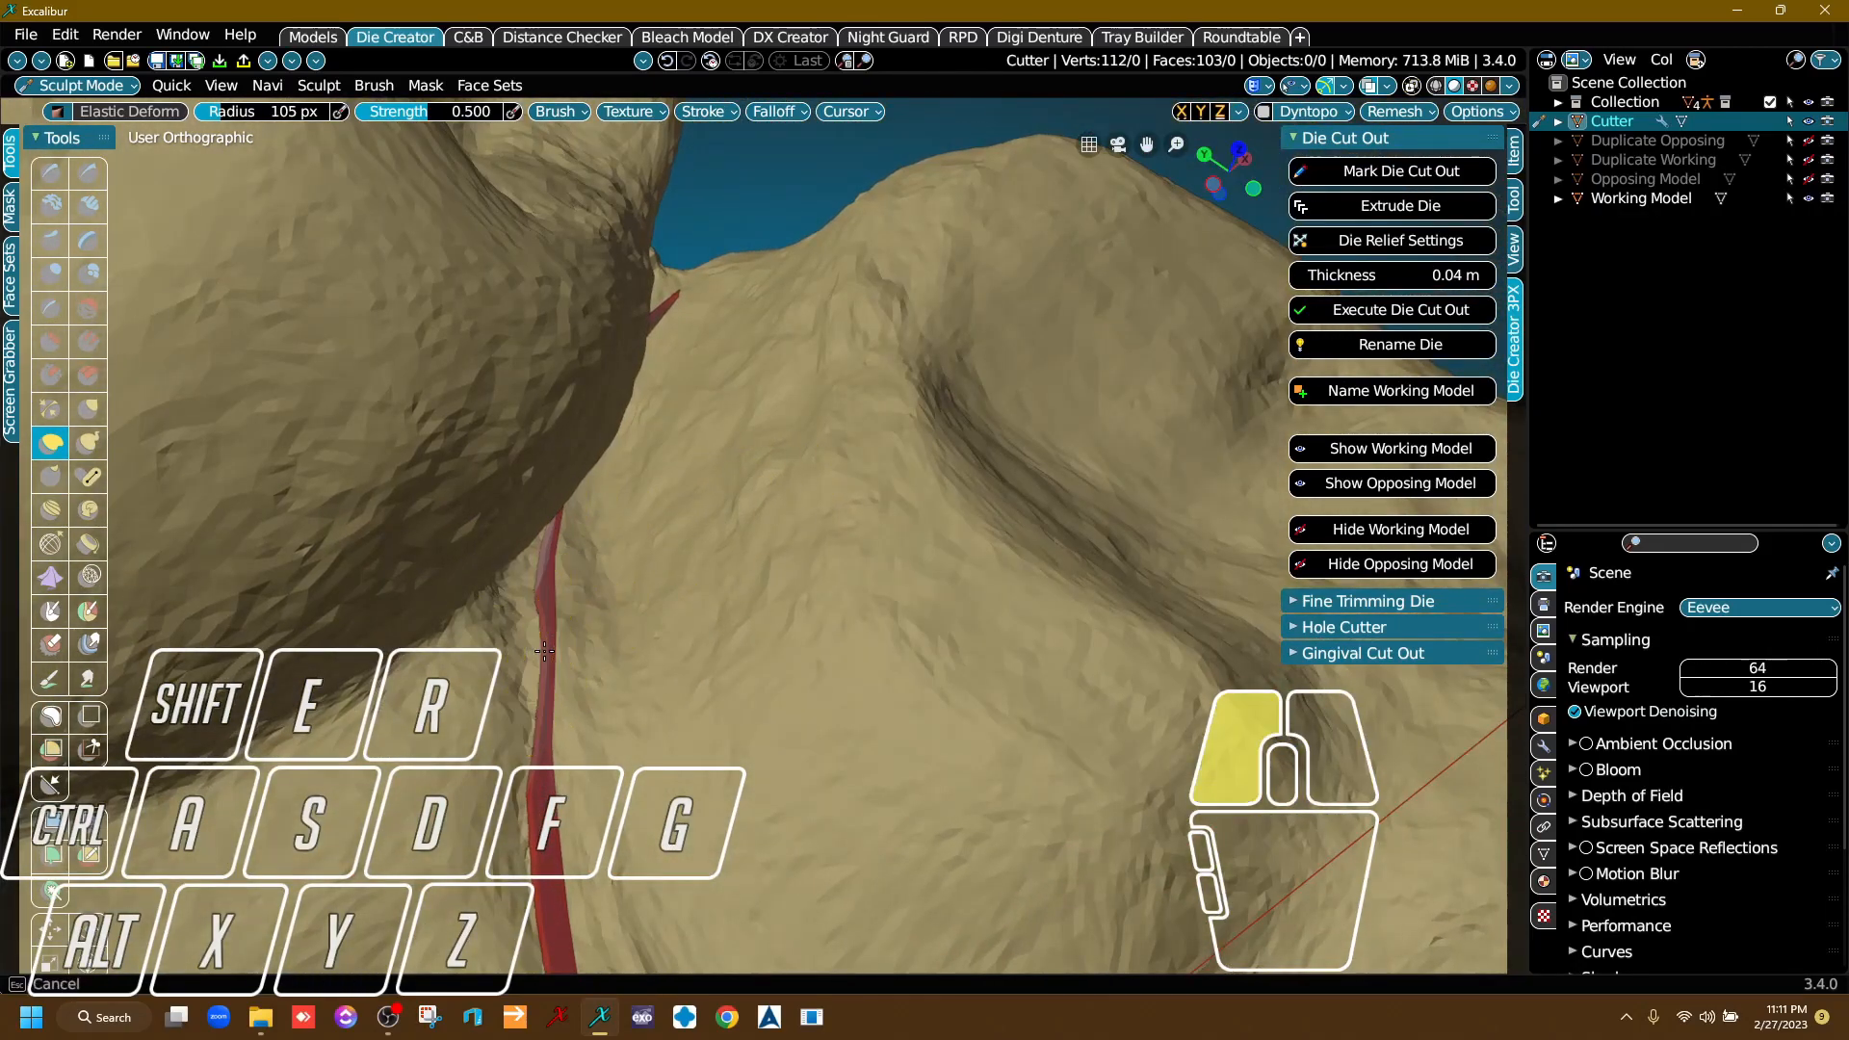
Deform the cutter band in the gap between the prepared tooth and the molar behind it so it clears the scan surface.
{"action": "mouse_move", "coordinate": [588, 613]}
{"action": "right_mouse_down"}
{"action": "mouse_move", "coordinate": [661, 578]}
{"action": "mouse_move", "coordinate": [578, 679]}
{"action": "mouse_move", "coordinate": [631, 594]}
{"action": "mouse_move", "coordinate": [655, 414]}
{"action": "mouse_move", "coordinate": [685, 693]}
{"action": "mouse_move", "coordinate": [925, 702]}
{"action": "mouse_move", "coordinate": [579, 722]}
{"action": "mouse_move", "coordinate": [764, 537]}
{"action": "mouse_move", "coordinate": [896, 624]}
{"action": "mouse_move", "coordinate": [710, 702]}
{"action": "right_mouse_up"}
{"action": "left_click_drag", "start_coordinate": [710, 702], "coordinate": [678, 599]}
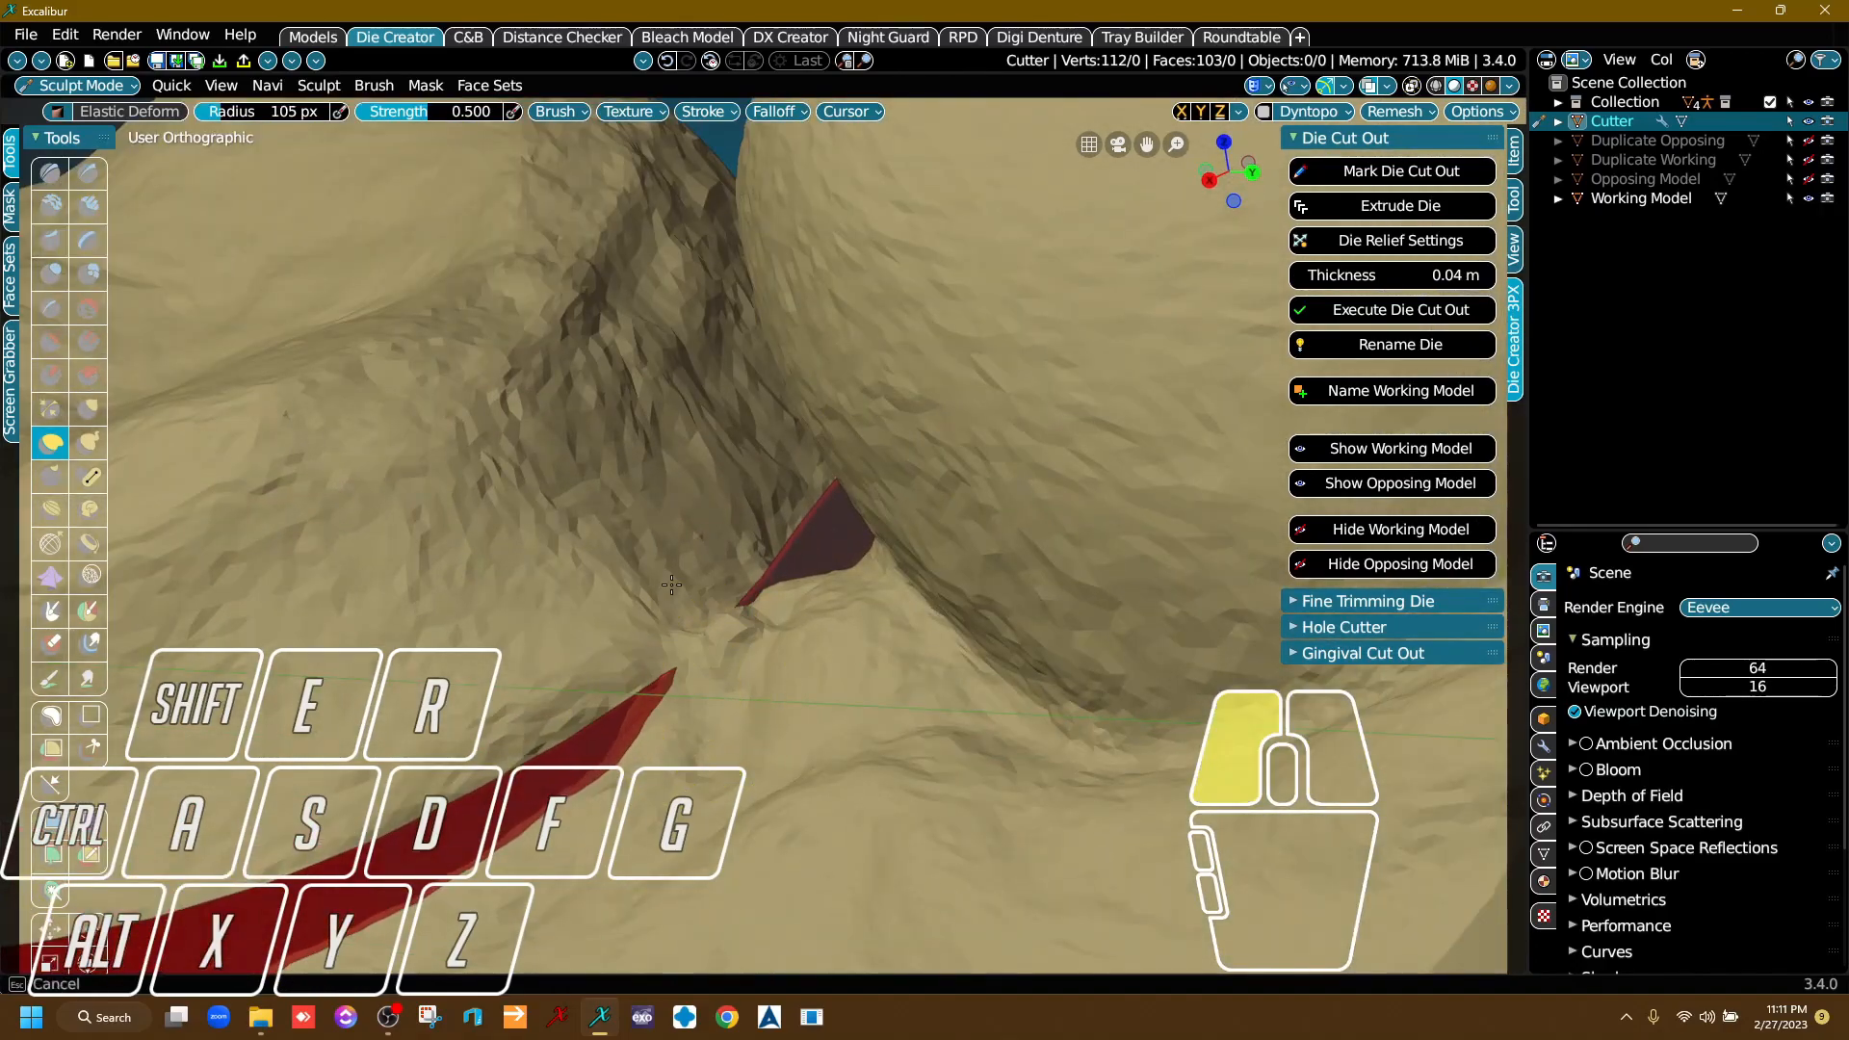
{"action": "right_click_drag", "start_coordinate": [797, 348], "coordinate": [691, 542]}
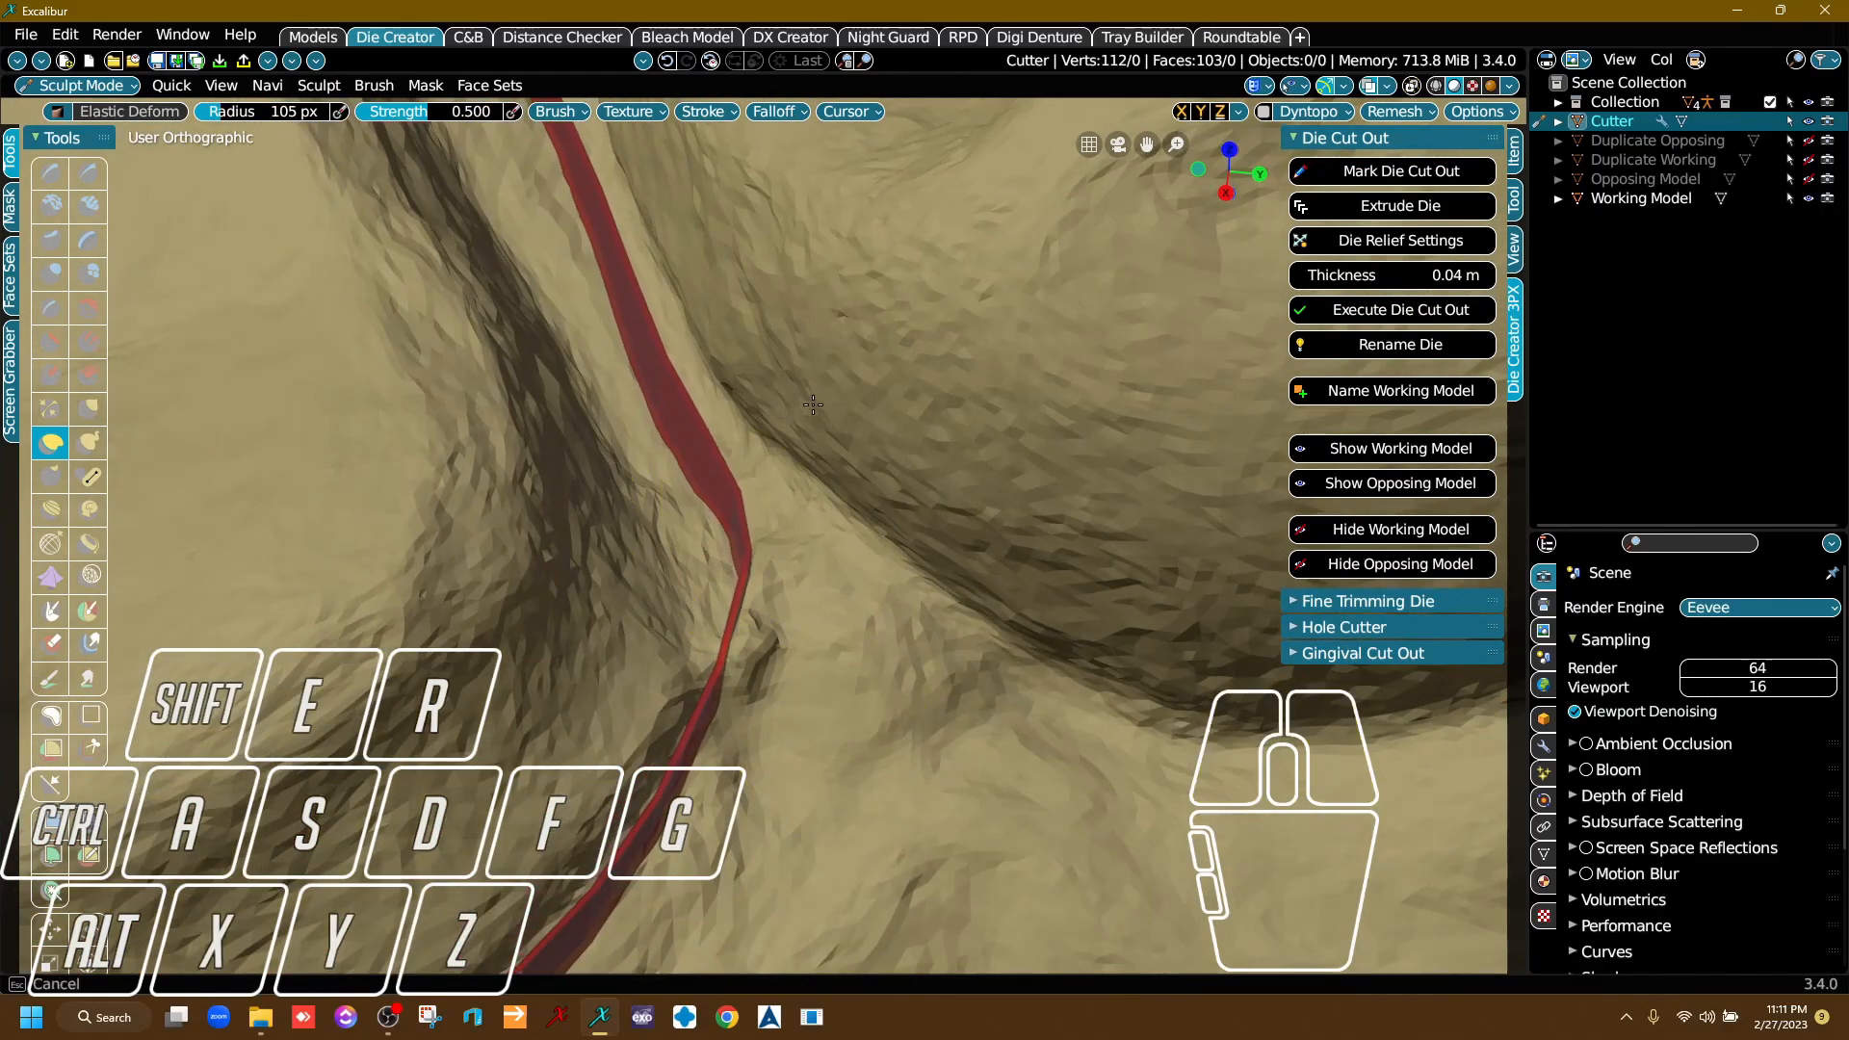
{"action": "left_click_drag", "start_coordinate": [666, 358], "coordinate": [739, 349]}
{"action": "mouse_move", "coordinate": [776, 671]}
{"action": "right_mouse_down"}
{"action": "mouse_move", "coordinate": [776, 550]}
{"action": "mouse_move", "coordinate": [757, 621]}
{"action": "mouse_move", "coordinate": [715, 566]}
{"action": "right_mouse_up"}
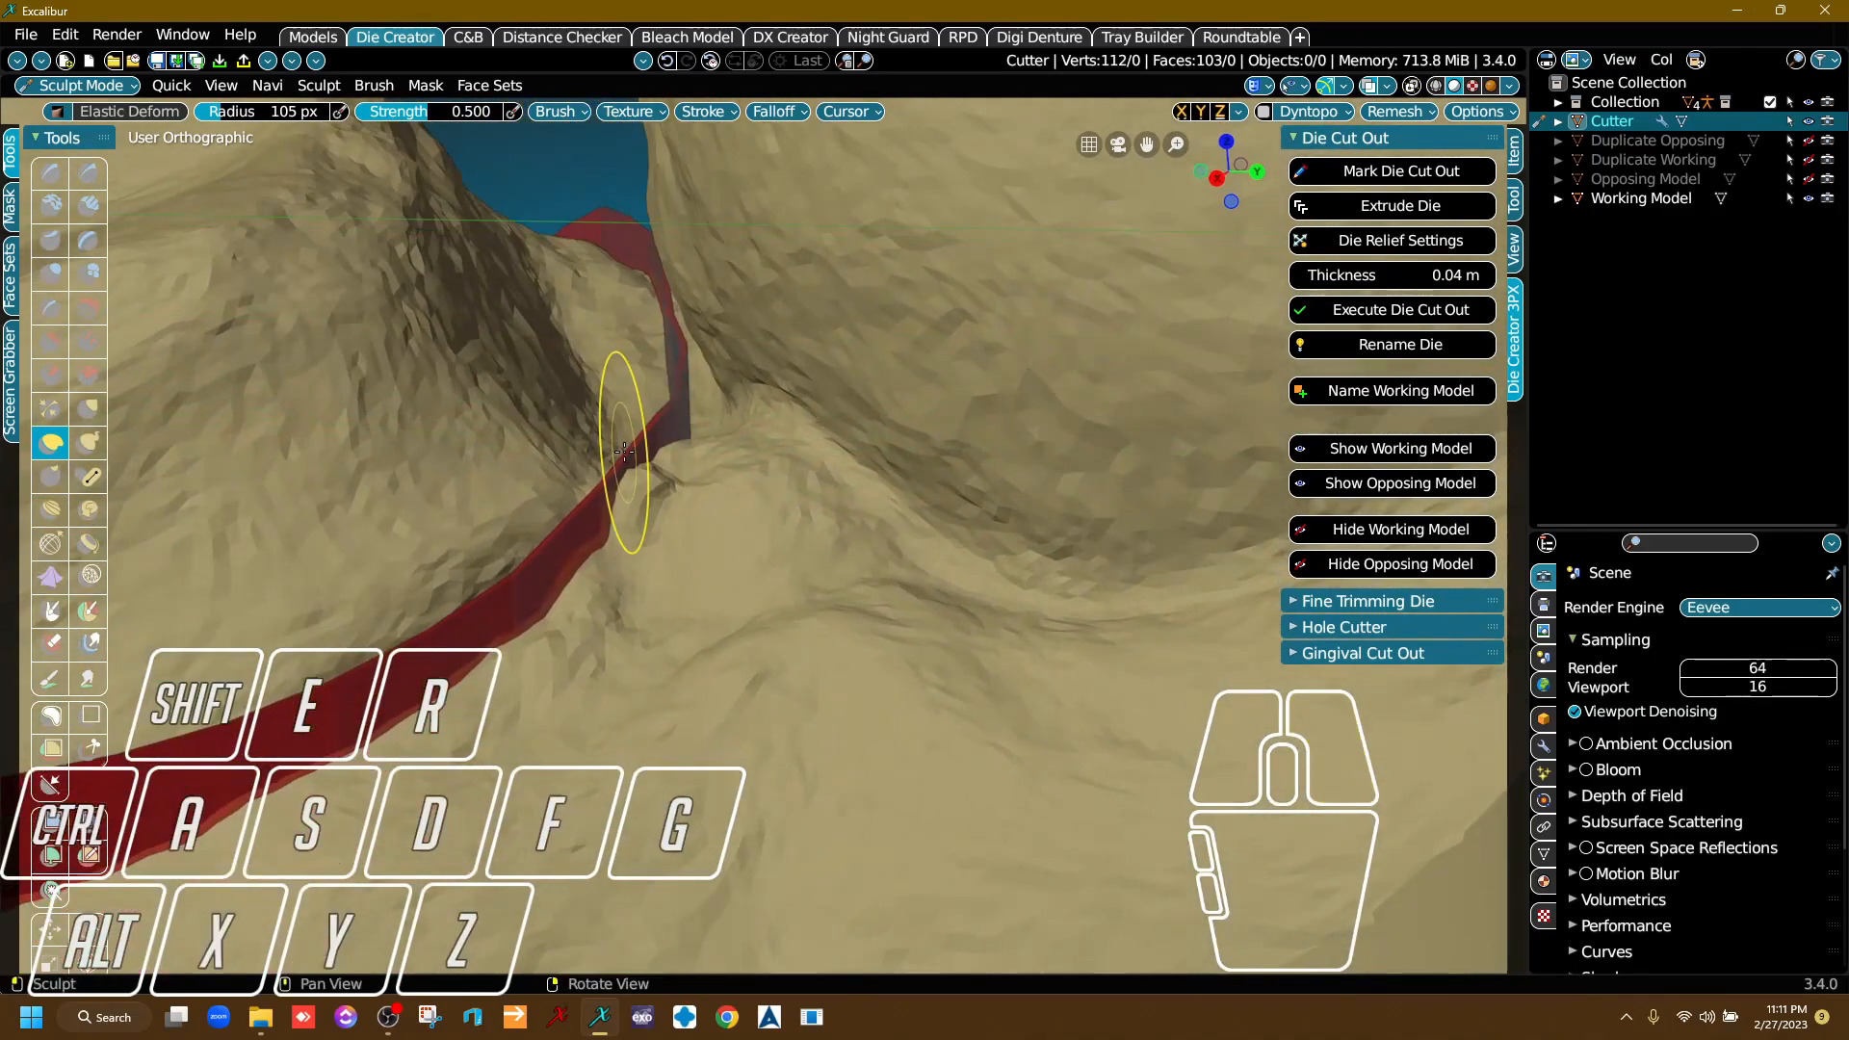
Pull the buried part of the cutter band out of the surface at the inner corner beside the rear molar, closing the gap.
{"action": "right_click_drag", "start_coordinate": [642, 495], "coordinate": [602, 447]}
{"action": "left_click_drag", "start_coordinate": [584, 446], "coordinate": [587, 465]}
{"action": "mouse_move", "coordinate": [676, 520]}
{"action": "right_mouse_down"}
{"action": "mouse_move", "coordinate": [637, 473]}
{"action": "mouse_move", "coordinate": [621, 540]}
{"action": "mouse_move", "coordinate": [620, 507]}
{"action": "mouse_move", "coordinate": [693, 472]}
{"action": "mouse_move", "coordinate": [586, 564]}
{"action": "mouse_move", "coordinate": [661, 483]}
{"action": "mouse_move", "coordinate": [578, 449]}
{"action": "right_mouse_up"}
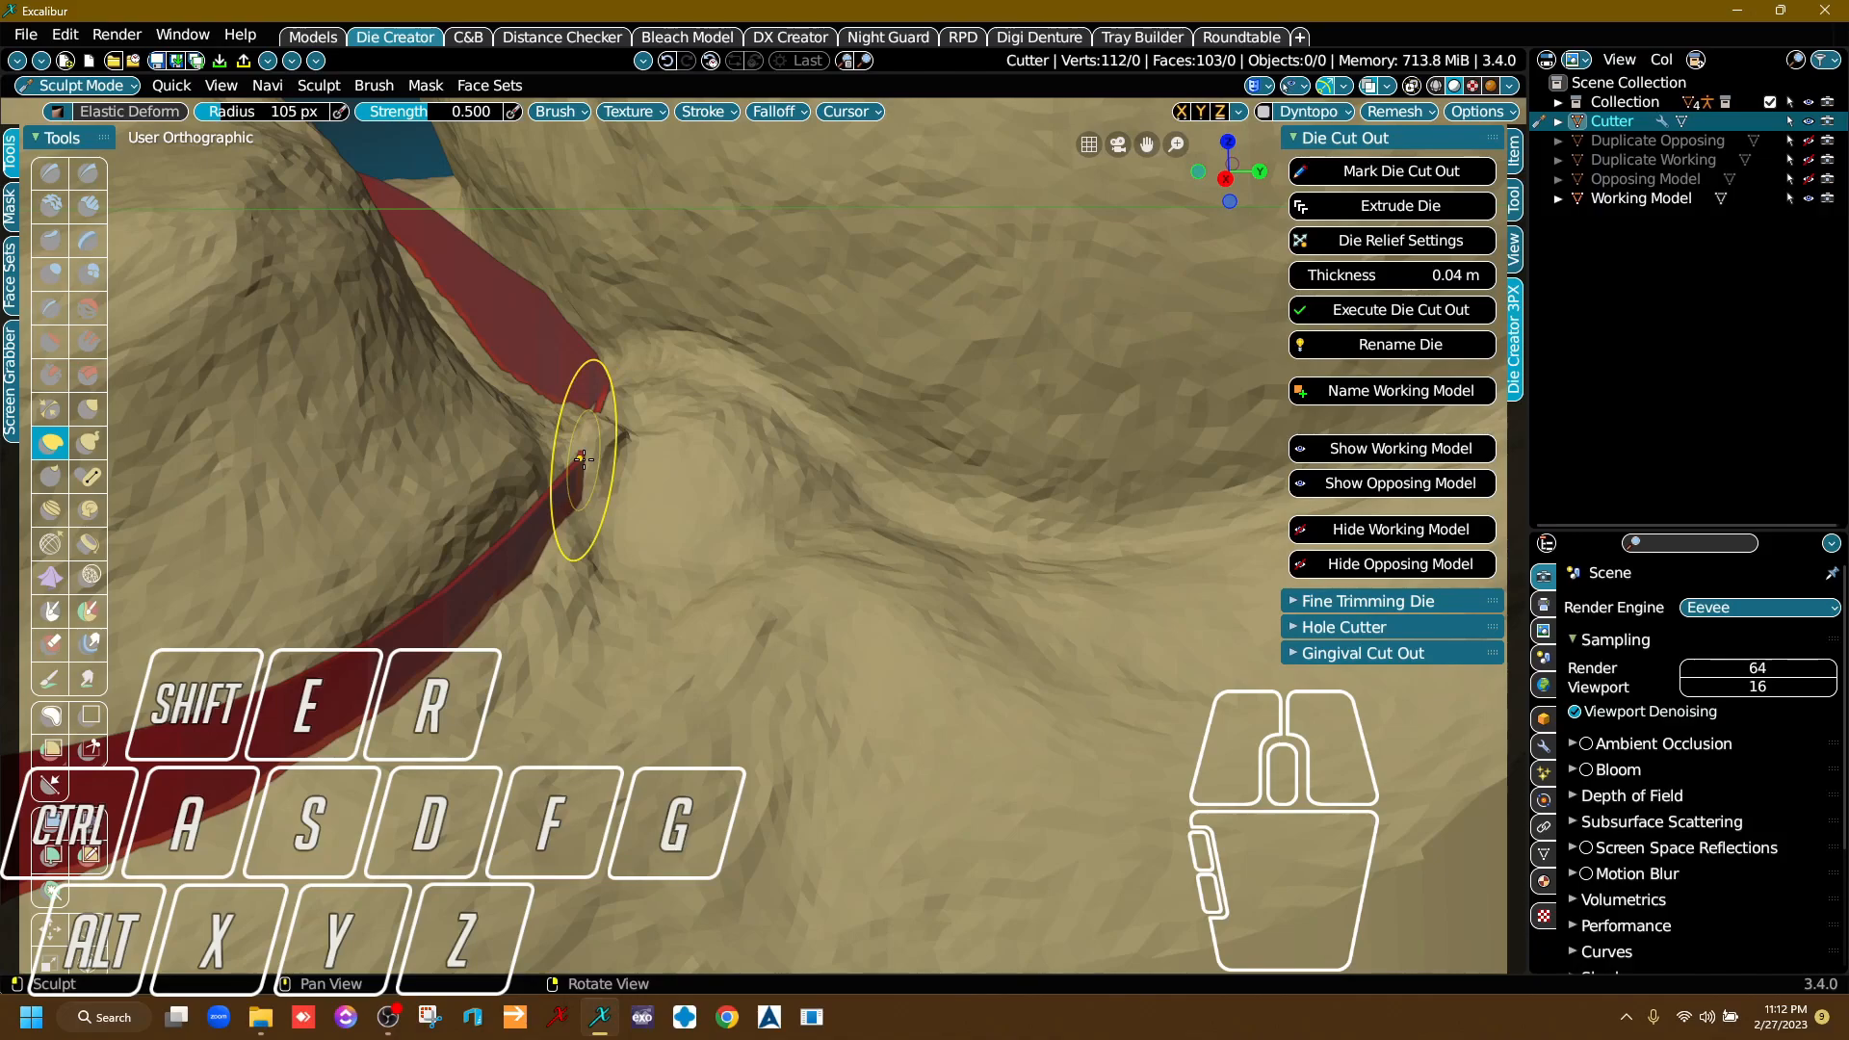
{"action": "right_click_drag", "start_coordinate": [609, 562], "coordinate": [576, 545]}
{"action": "left_click_drag", "start_coordinate": [580, 461], "coordinate": [585, 464]}
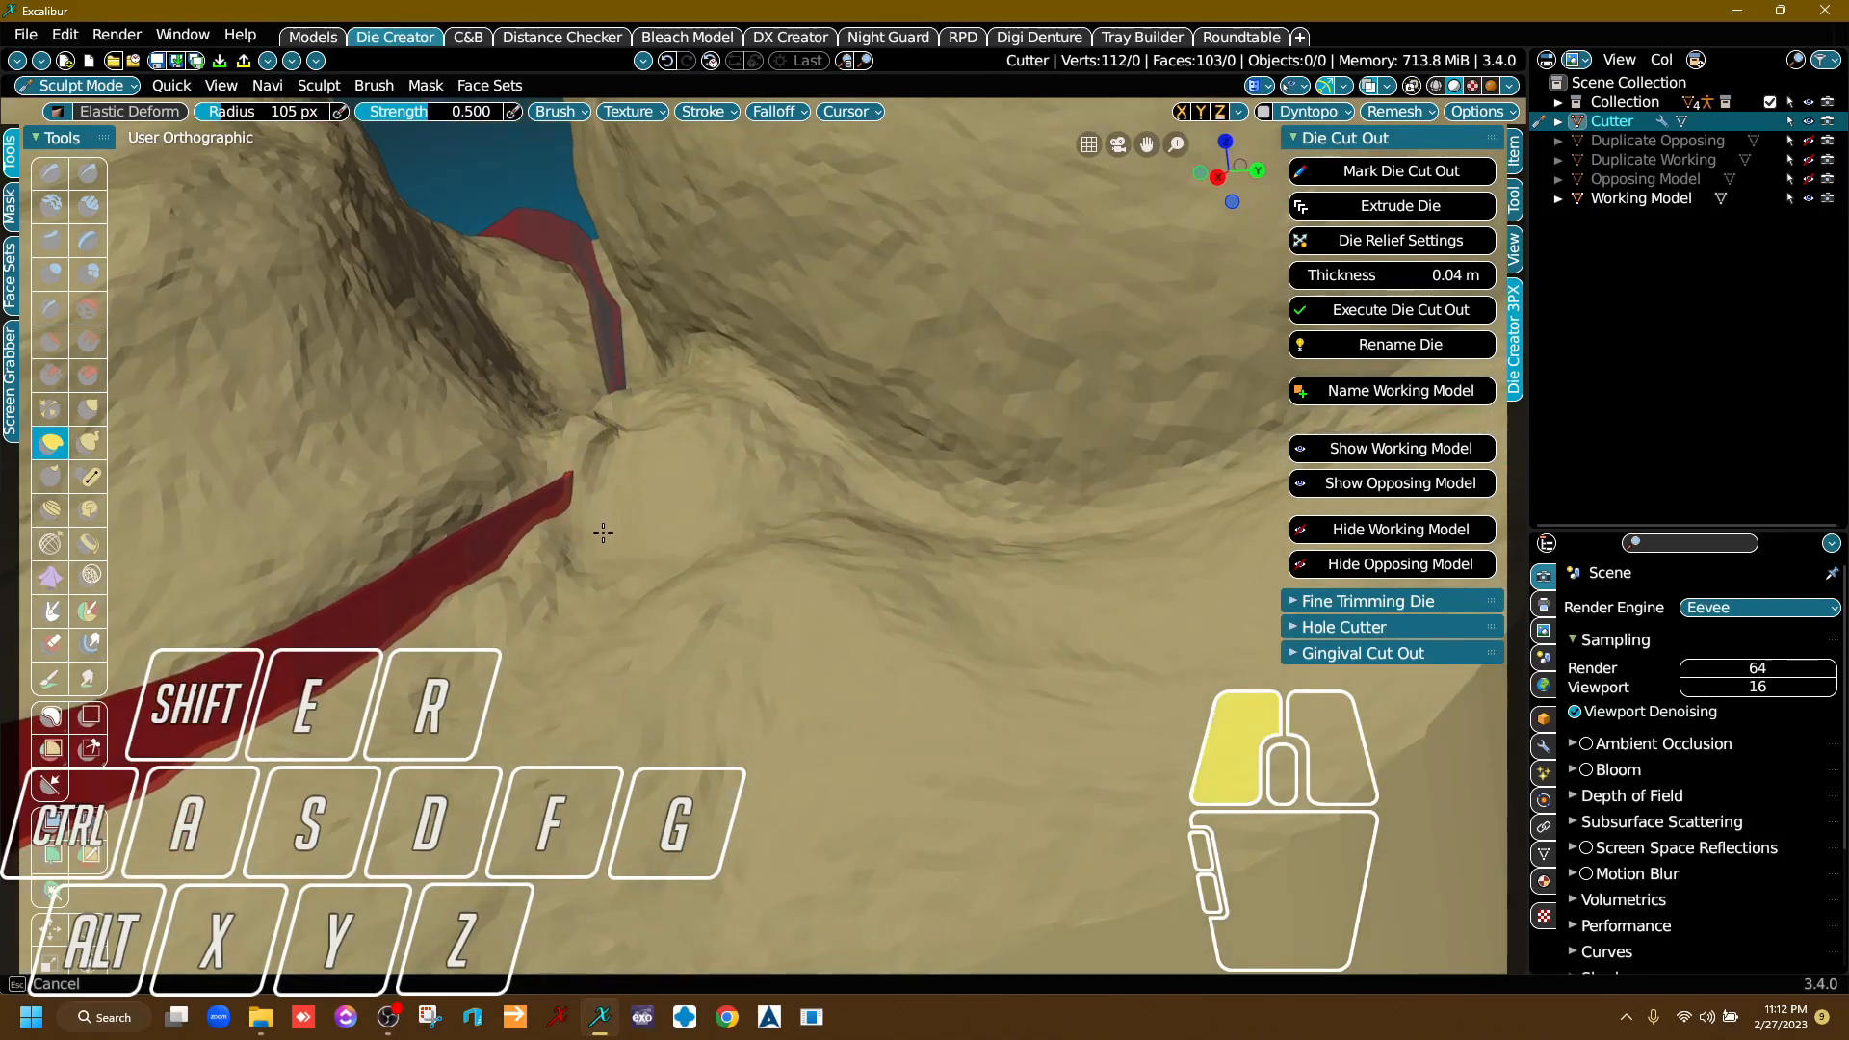
{"action": "left_click_drag", "start_coordinate": [603, 531], "coordinate": [601, 465]}
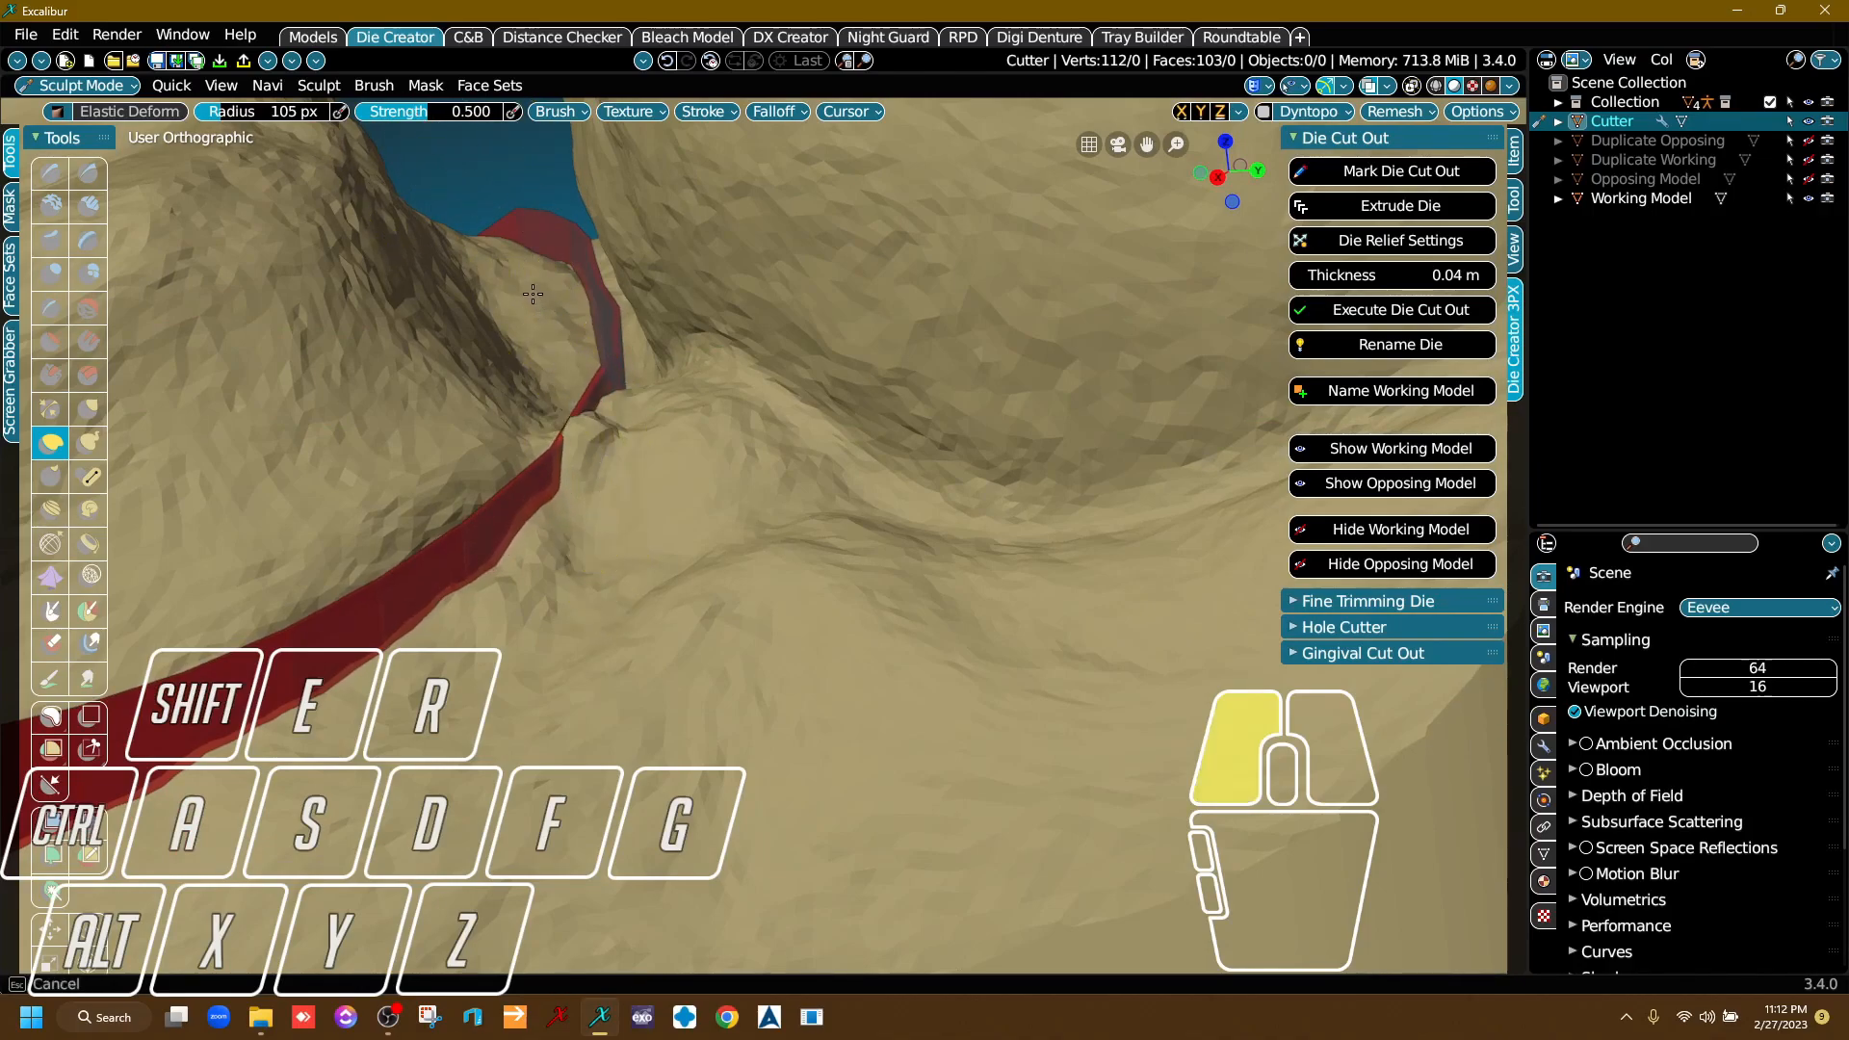
{"action": "left_click_drag", "start_coordinate": [532, 294], "coordinate": [585, 332]}
{"action": "left_click_drag", "start_coordinate": [560, 472], "coordinate": [605, 460]}
Refine the cutter band with Elastic Deform along the prepared tooth's inner side and towards the premolar.
{"action": "mouse_move", "coordinate": [606, 463]}
{"action": "right_mouse_down"}
{"action": "mouse_move", "coordinate": [732, 593]}
{"action": "mouse_move", "coordinate": [708, 566]}
{"action": "mouse_move", "coordinate": [754, 448]}
{"action": "right_mouse_up"}
{"action": "right_click_drag", "start_coordinate": [582, 691], "coordinate": [848, 732]}
{"action": "middle_click_drag", "start_coordinate": [847, 732], "coordinate": [771, 588]}
{"action": "right_click_drag", "start_coordinate": [770, 588], "coordinate": [739, 649]}
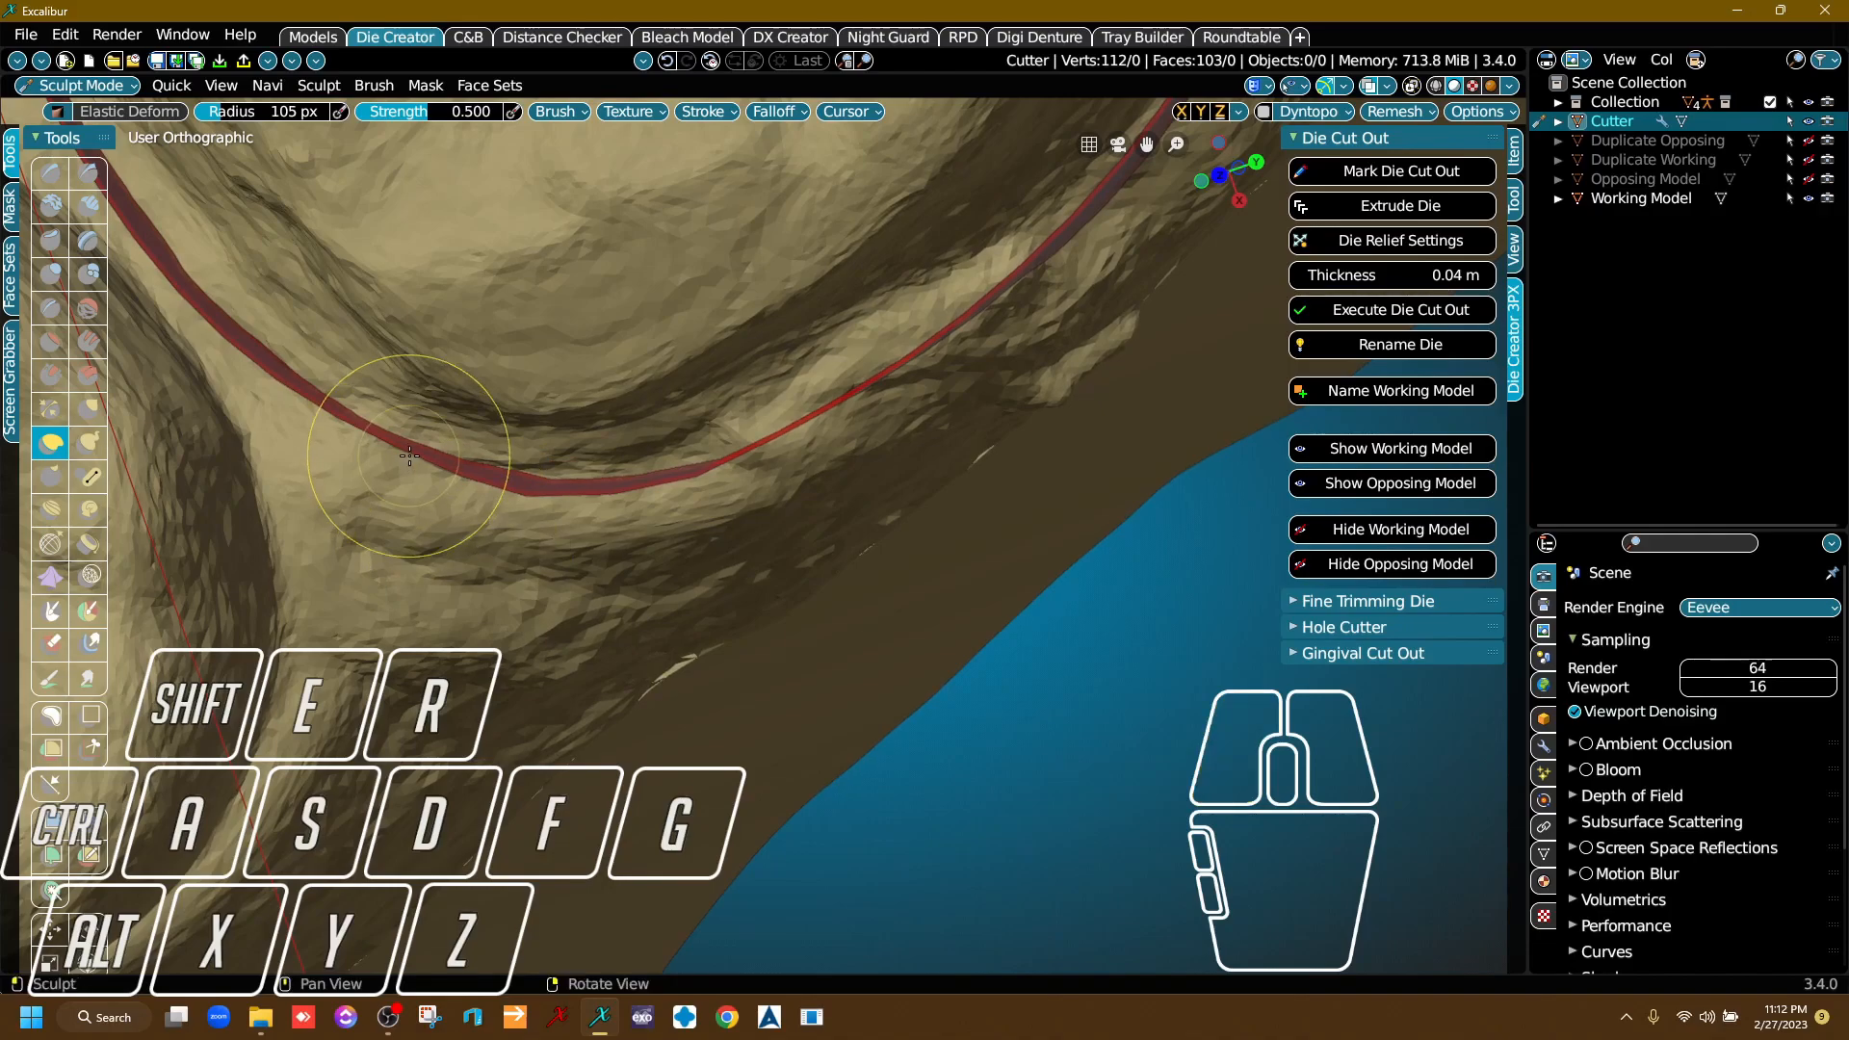
{"action": "right_click_drag", "start_coordinate": [374, 479], "coordinate": [608, 682]}
{"action": "right_click_drag", "start_coordinate": [602, 615], "coordinate": [665, 641]}
{"action": "scroll", "coordinate": [664, 626], "scroll_direction": "down", "scroll_amount": 1}
{"action": "middle_click_drag", "start_coordinate": [664, 616], "coordinate": [323, 583]}
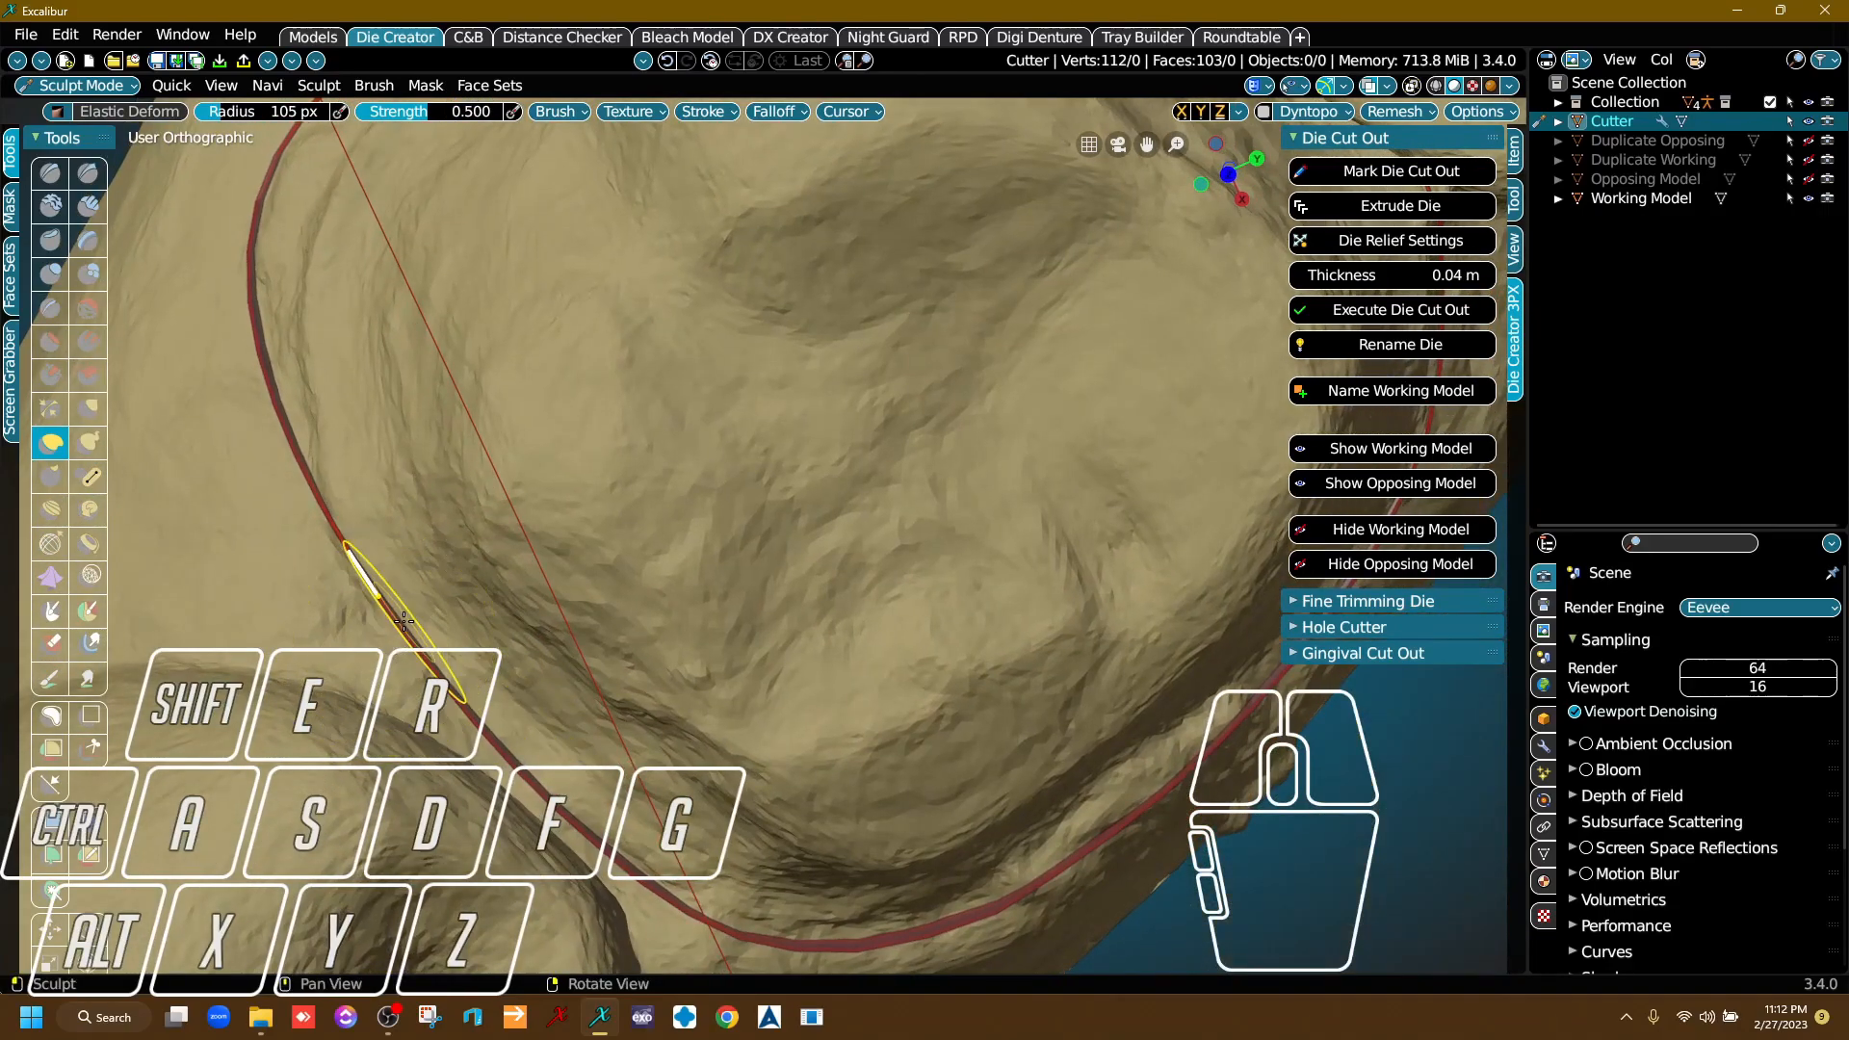
{"action": "right_click_drag", "start_coordinate": [404, 621], "coordinate": [396, 614]}
{"action": "left_click_drag", "start_coordinate": [355, 653], "coordinate": [348, 659]}
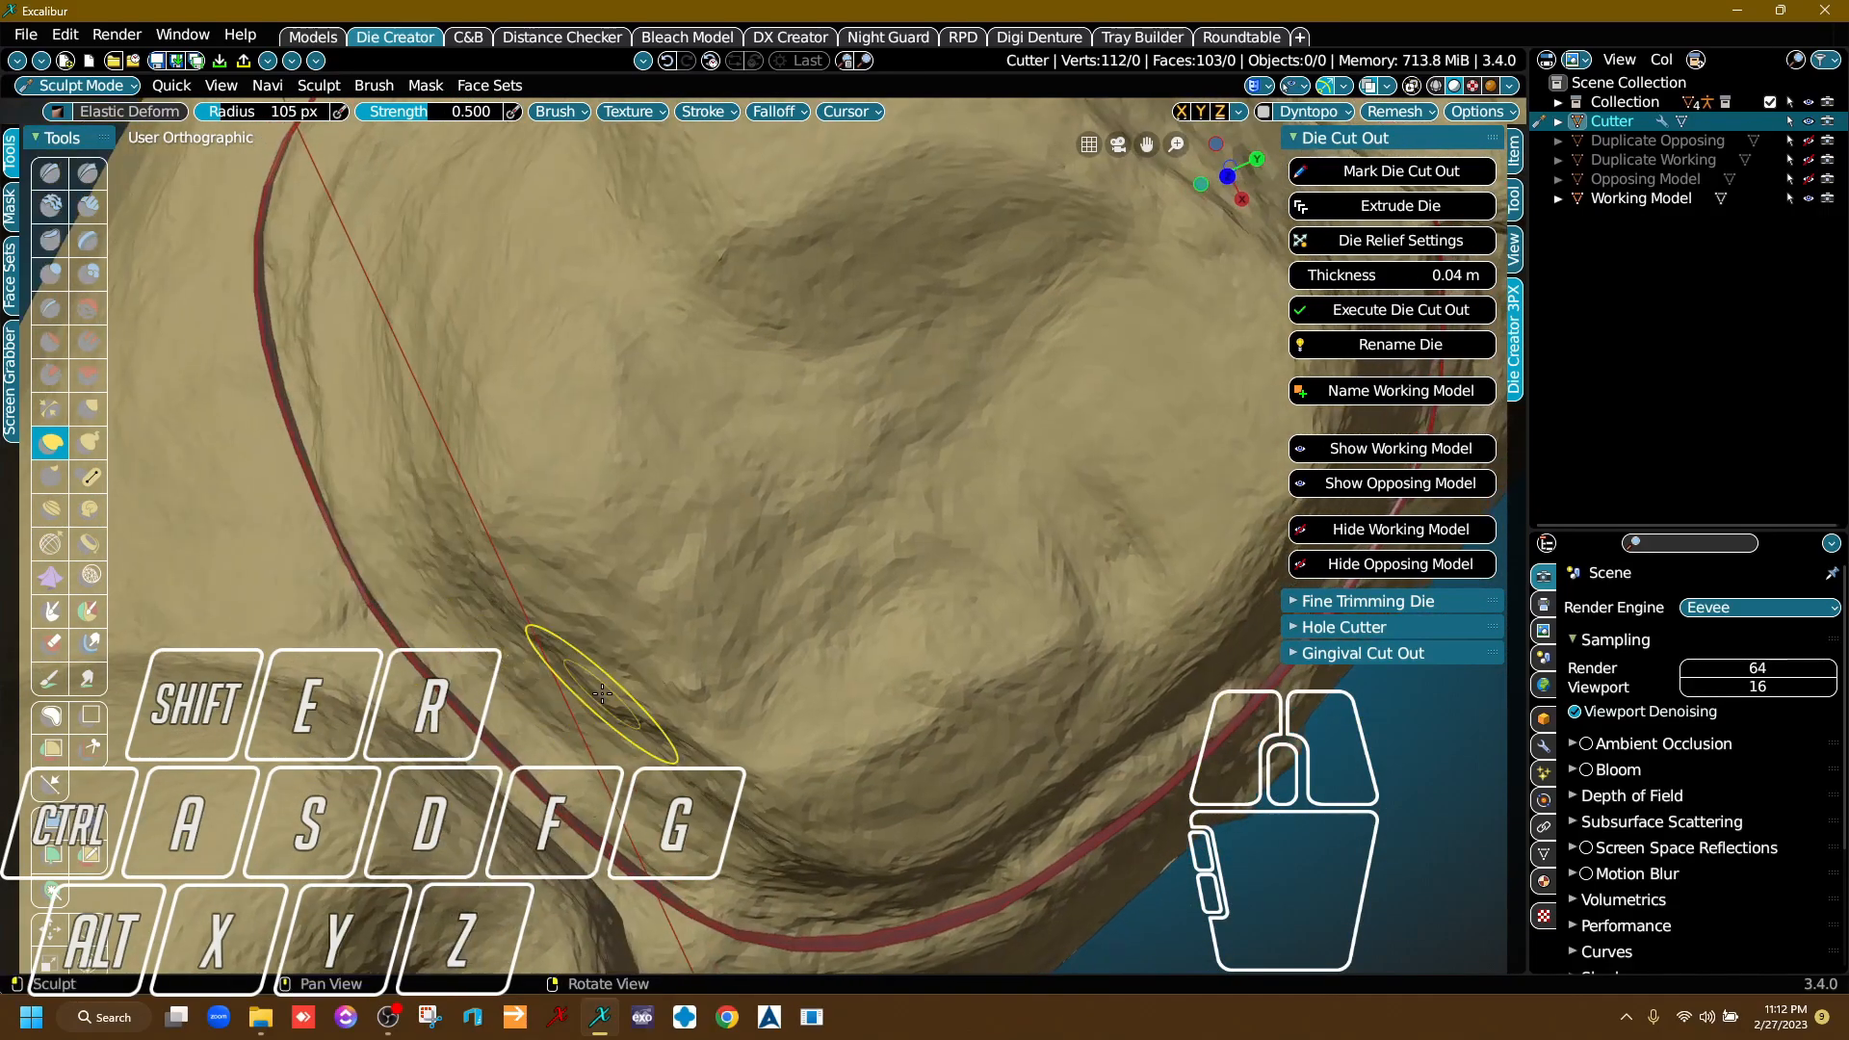
Reshape the cutter band through the contact area between the prepared tooth and the neighbouring premolar.
{"action": "middle_click_drag", "start_coordinate": [584, 674], "coordinate": [495, 412]}
{"action": "right_click_drag", "start_coordinate": [602, 599], "coordinate": [565, 605]}
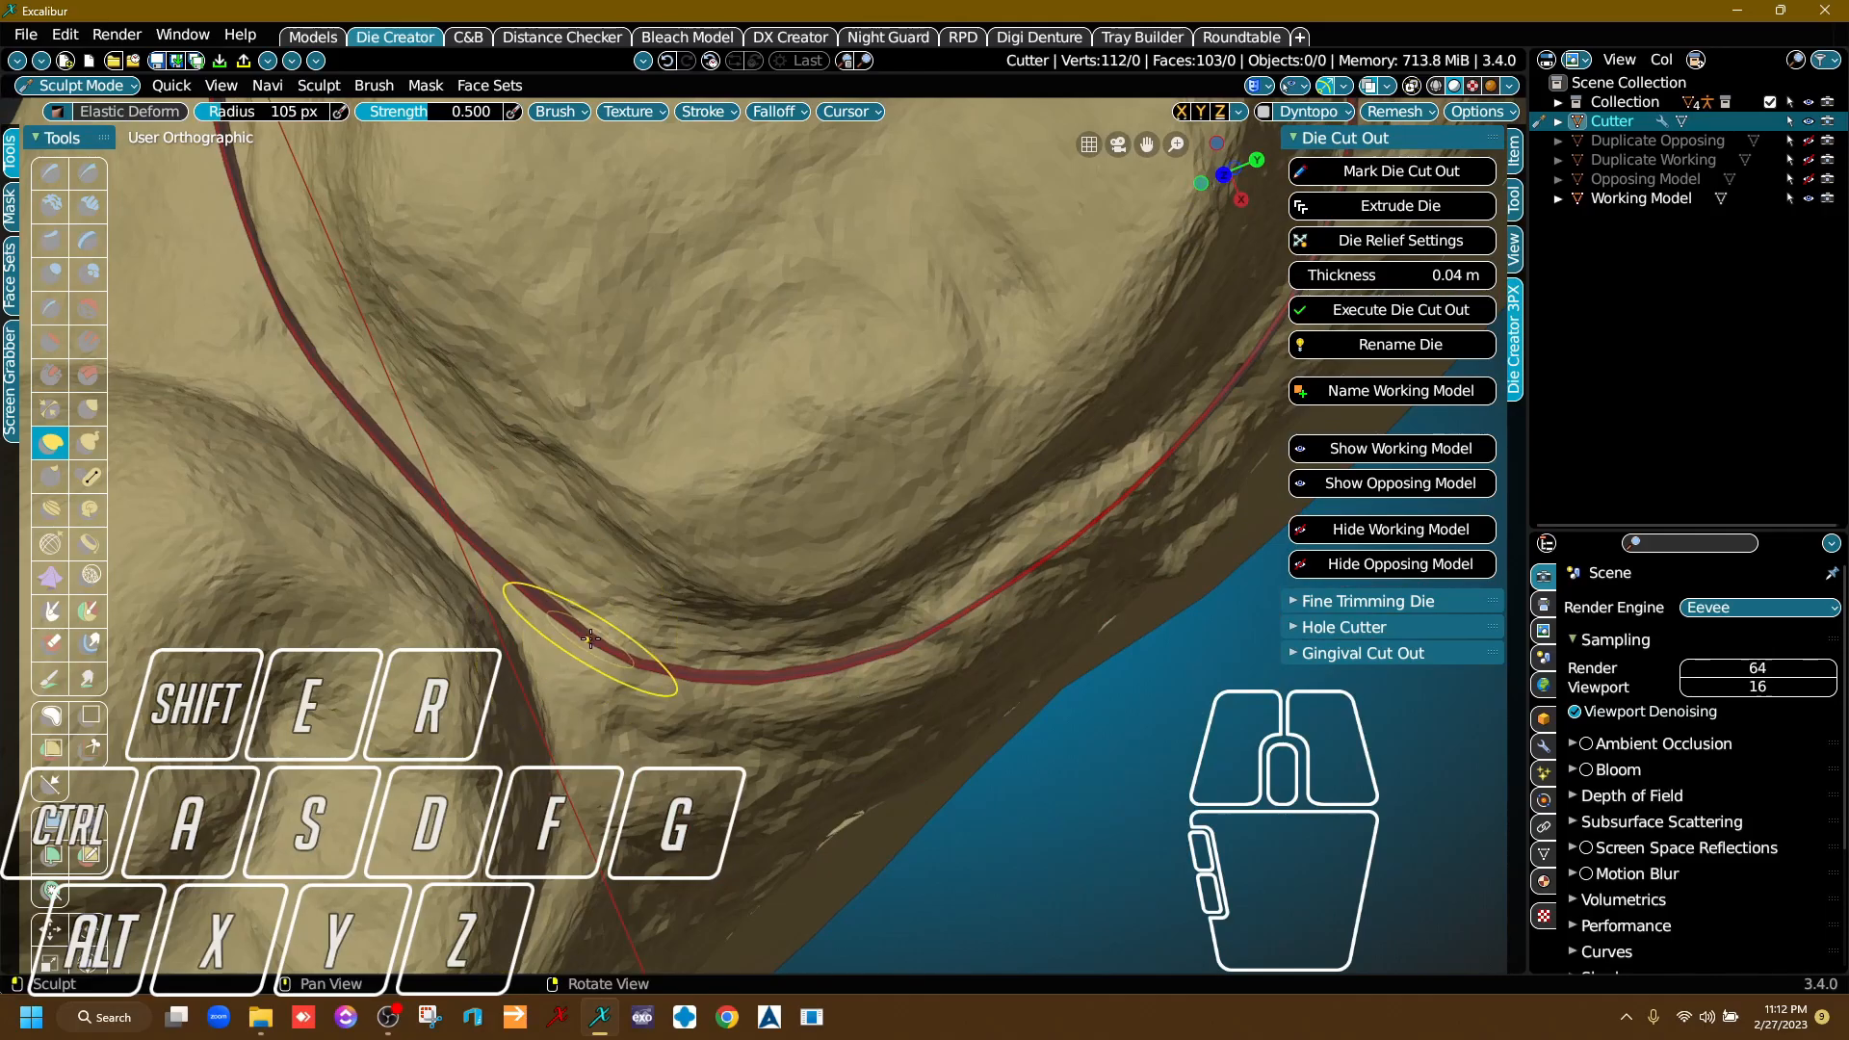
{"action": "left_click_drag", "start_coordinate": [575, 655], "coordinate": [573, 657]}
{"action": "right_click_drag", "start_coordinate": [574, 627], "coordinate": [510, 371]}
{"action": "mouse_move", "coordinate": [508, 337]}
{"action": "right_mouse_down"}
{"action": "mouse_move", "coordinate": [514, 512]}
{"action": "mouse_move", "coordinate": [620, 578]}
{"action": "mouse_move", "coordinate": [578, 626]}
{"action": "mouse_move", "coordinate": [363, 681]}
{"action": "mouse_move", "coordinate": [661, 640]}
{"action": "mouse_move", "coordinate": [799, 599]}
{"action": "right_mouse_up"}
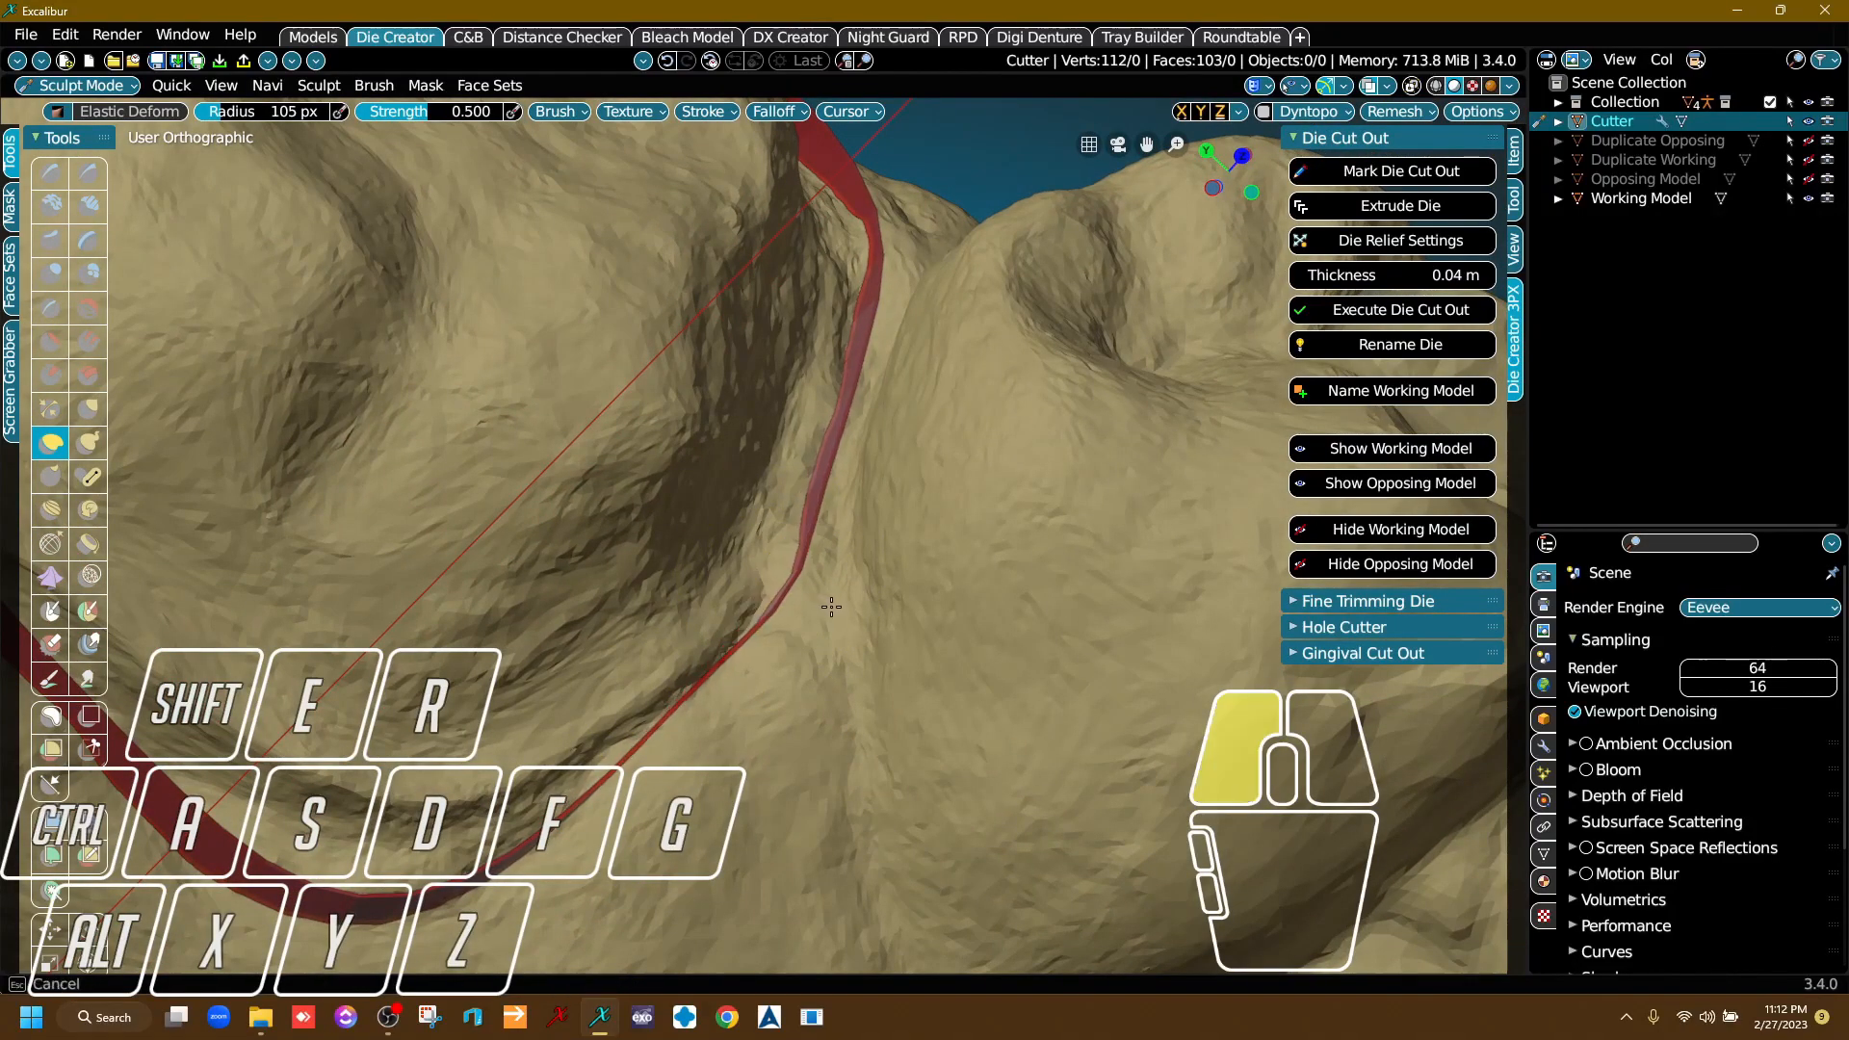
{"action": "mouse_move", "coordinate": [727, 658]}
{"action": "right_mouse_down"}
{"action": "mouse_move", "coordinate": [761, 665]}
{"action": "mouse_move", "coordinate": [816, 517]}
{"action": "right_mouse_up"}
{"action": "left_click_drag", "start_coordinate": [819, 510], "coordinate": [773, 566]}
{"action": "scroll", "coordinate": [774, 565], "scroll_direction": "down", "scroll_amount": 7}
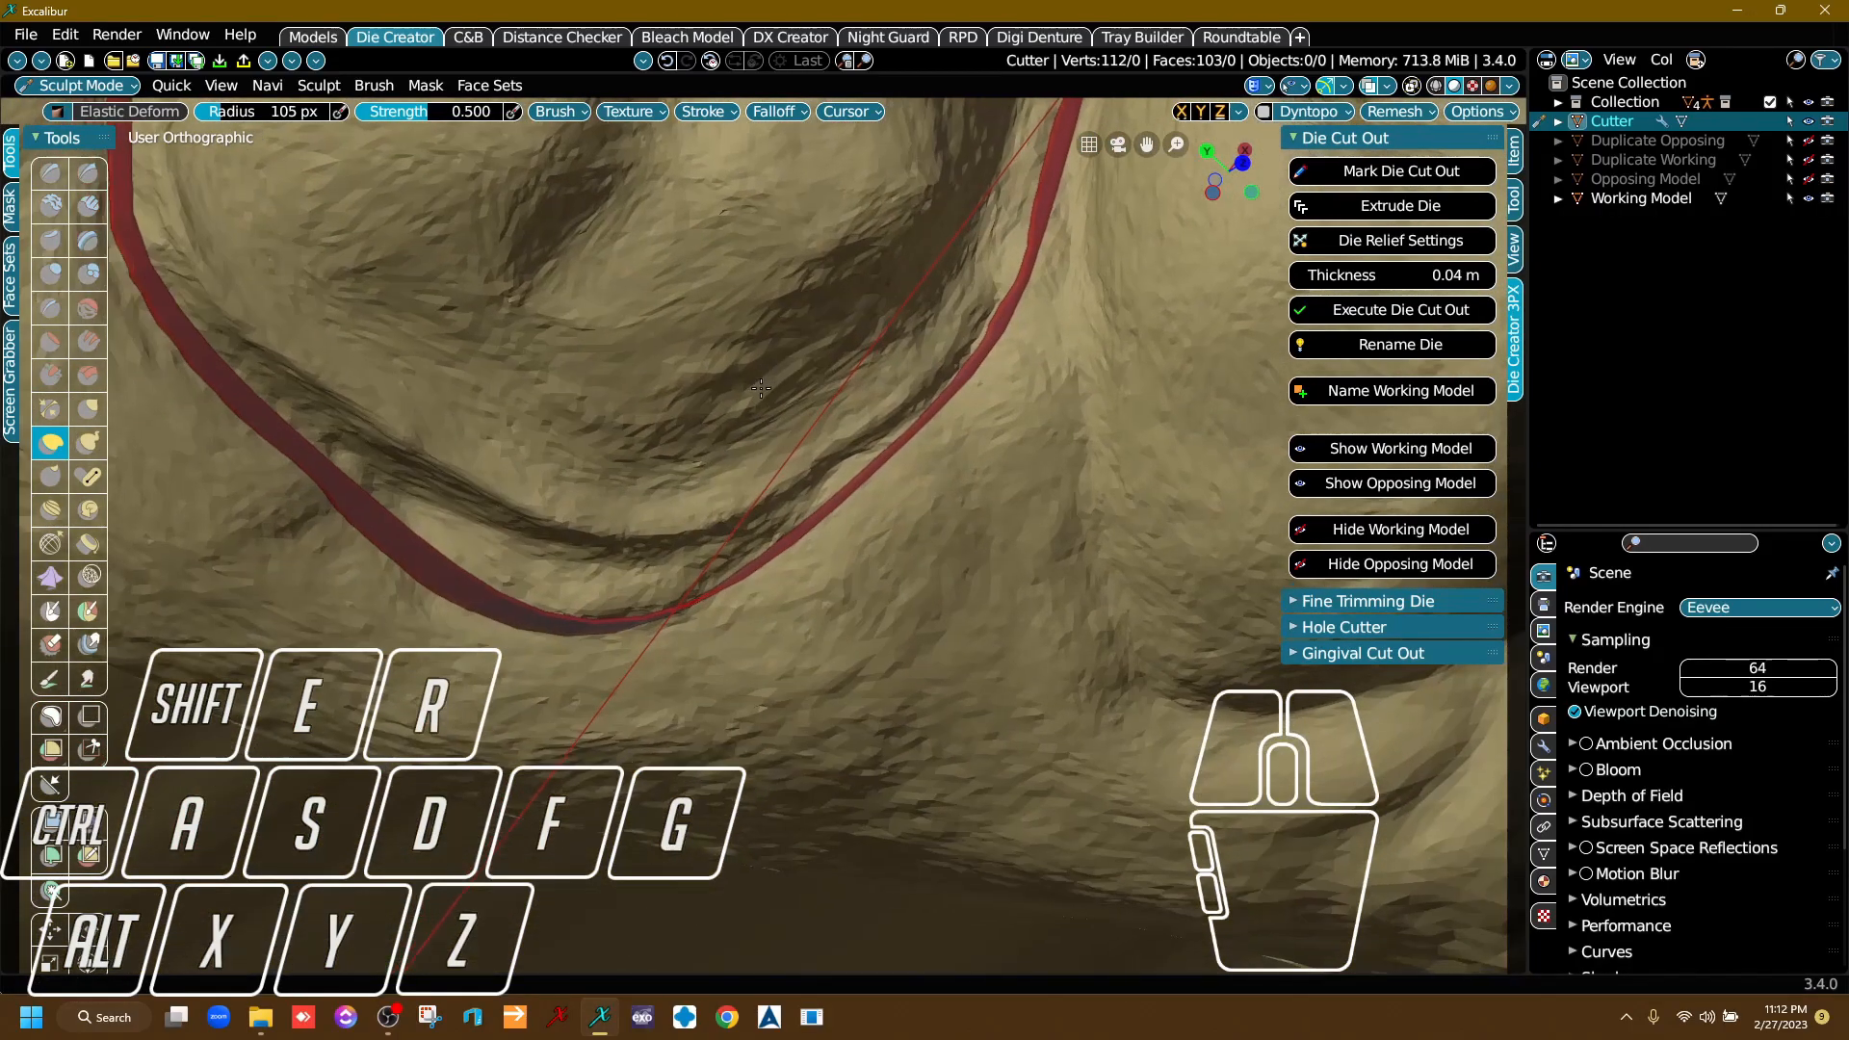
Check the cutter band all around the prepared tooth and execute the die cut-out.
{"action": "mouse_move", "coordinate": [569, 610]}
{"action": "right_mouse_down"}
{"action": "mouse_move", "coordinate": [608, 502]}
{"action": "mouse_move", "coordinate": [665, 638]}
{"action": "mouse_move", "coordinate": [669, 395]}
{"action": "right_mouse_up"}
{"action": "right_click_drag", "start_coordinate": [727, 549], "coordinate": [792, 414]}
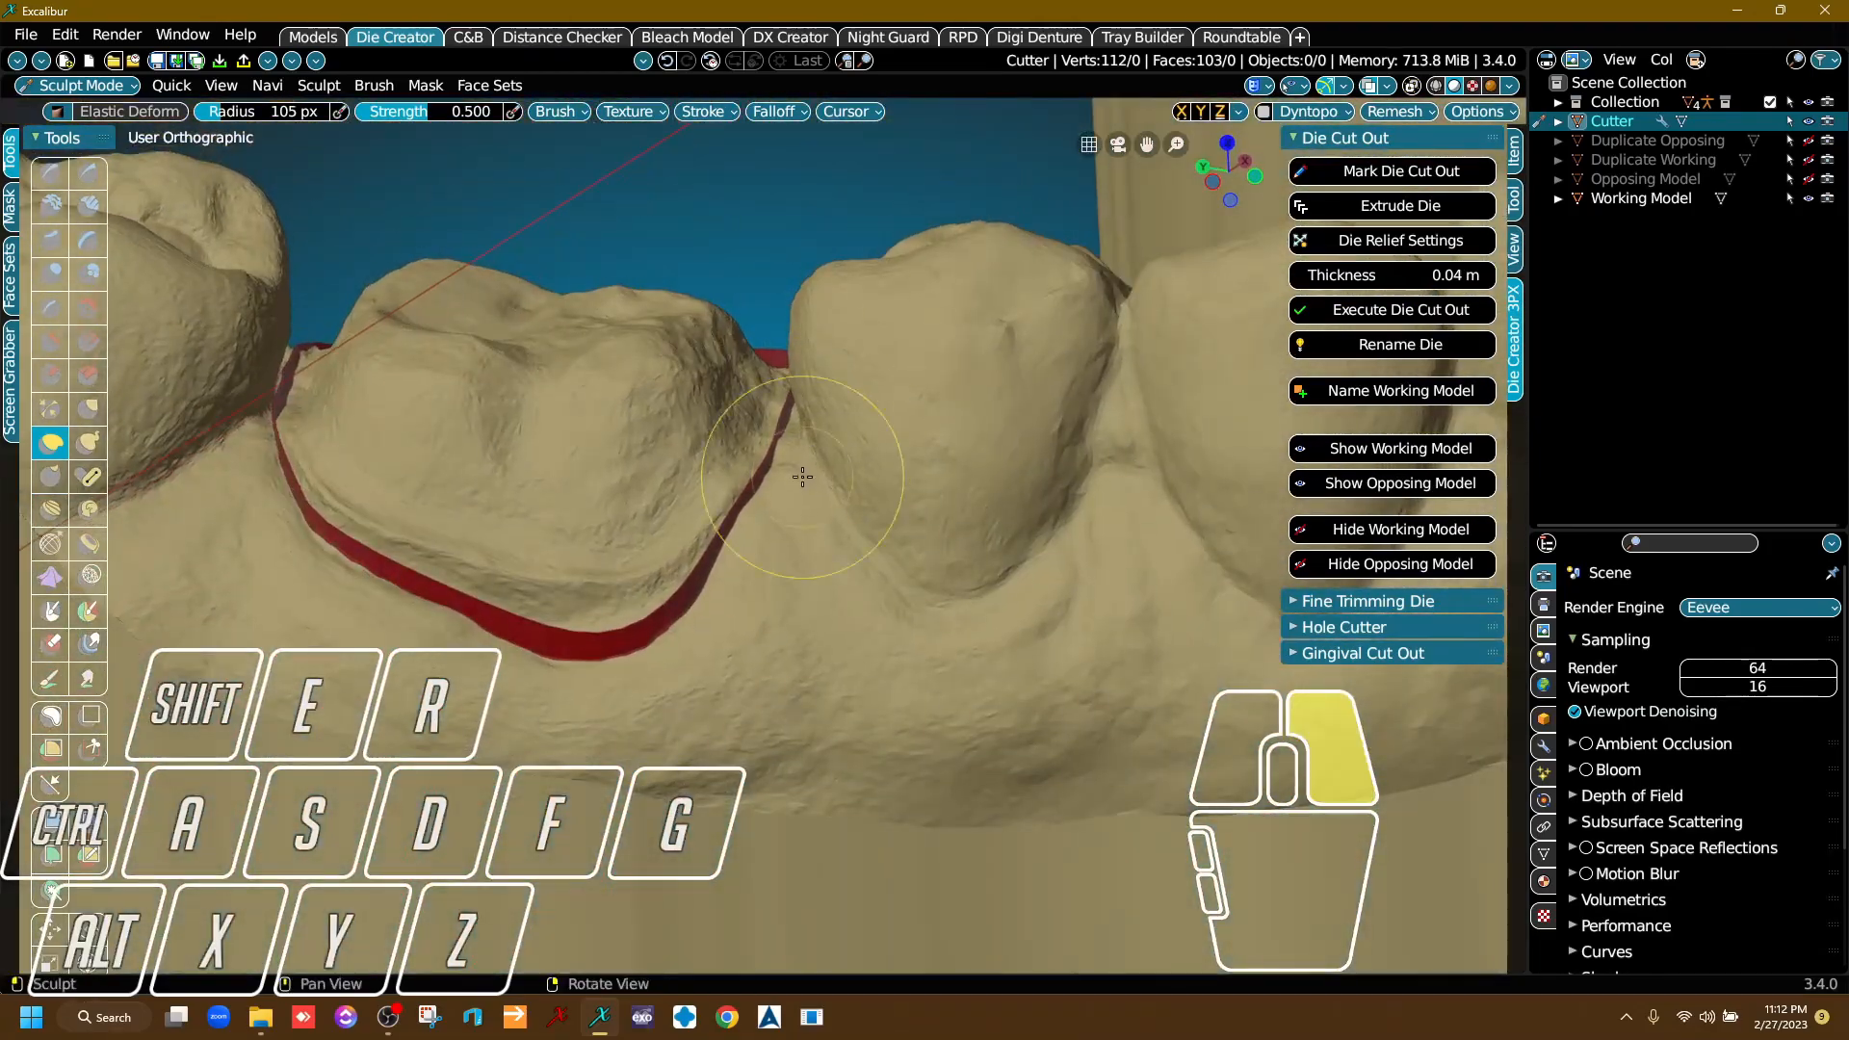
{"action": "right_click_drag", "start_coordinate": [834, 563], "coordinate": [836, 510]}
{"action": "middle_click_drag", "start_coordinate": [836, 510], "coordinate": [849, 338]}
{"action": "scroll", "coordinate": [878, 485], "scroll_direction": "down", "scroll_amount": 3}
{"action": "middle_click_drag", "start_coordinate": [881, 485], "coordinate": [867, 653]}
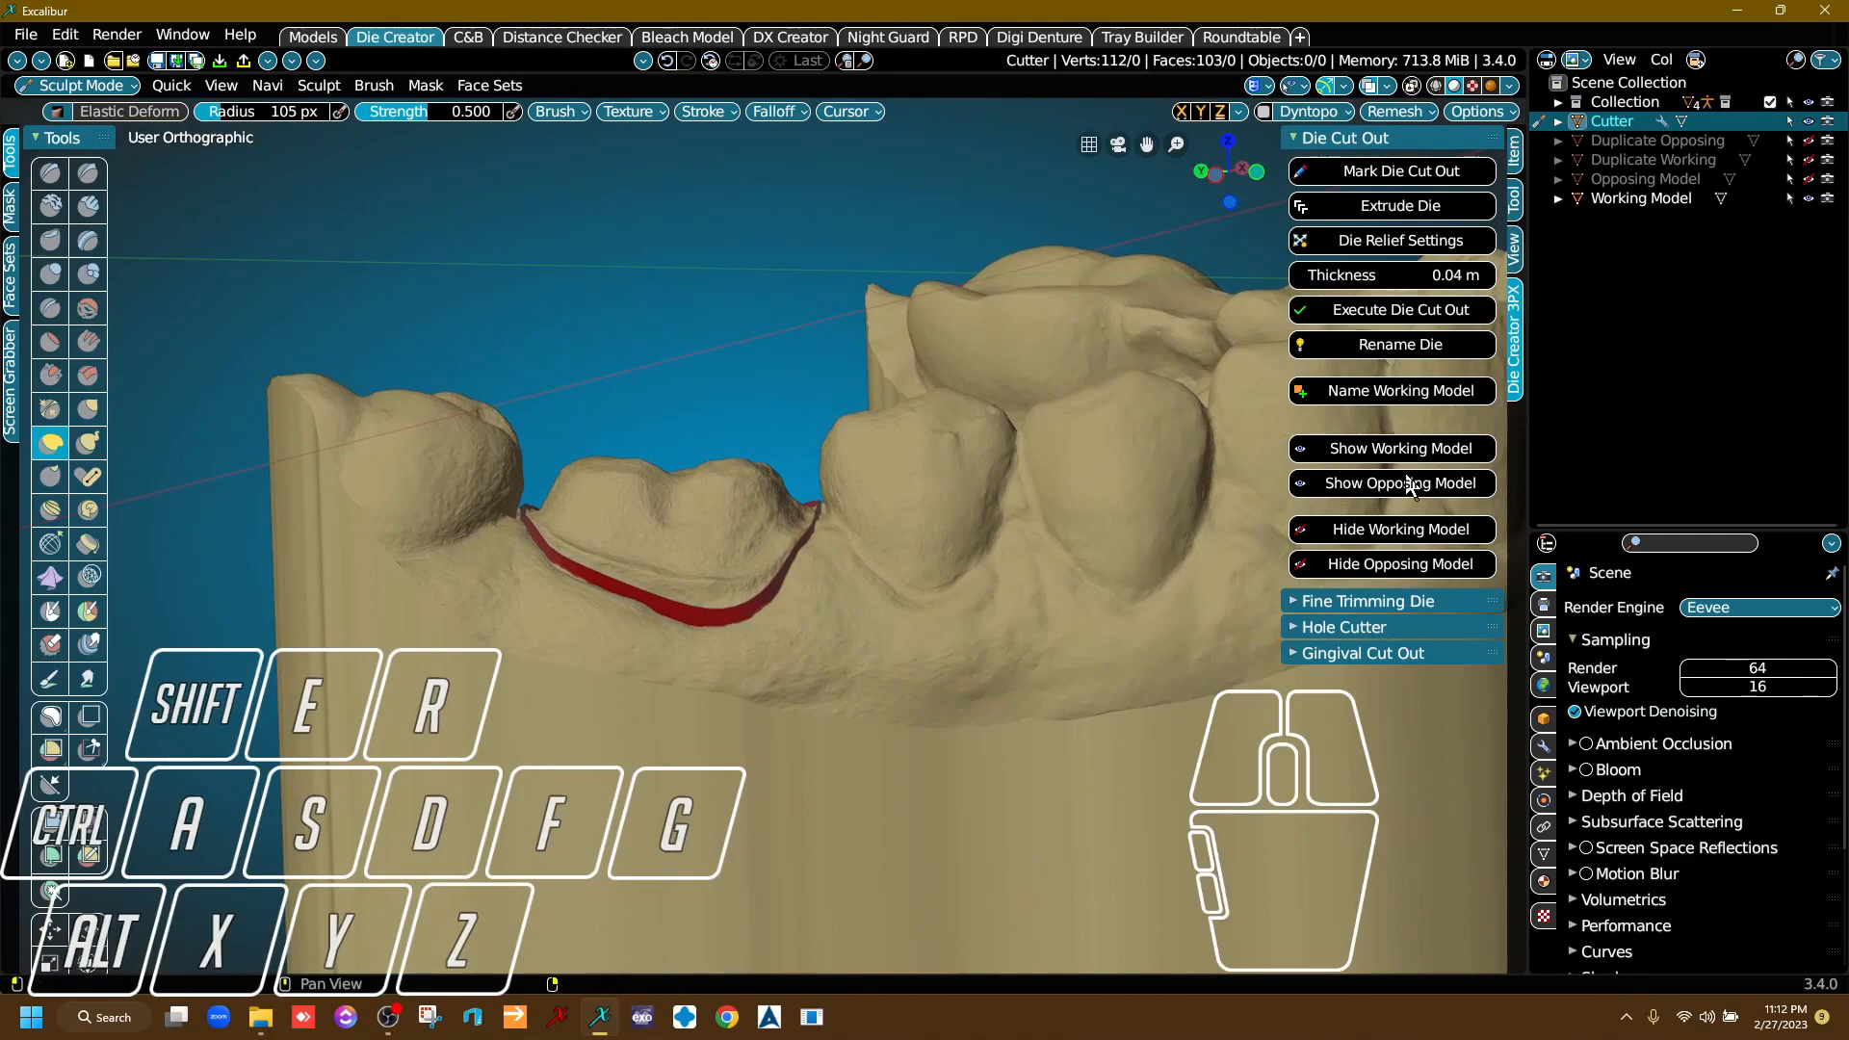
{"action": "left_click", "coordinate": [1455, 320]}
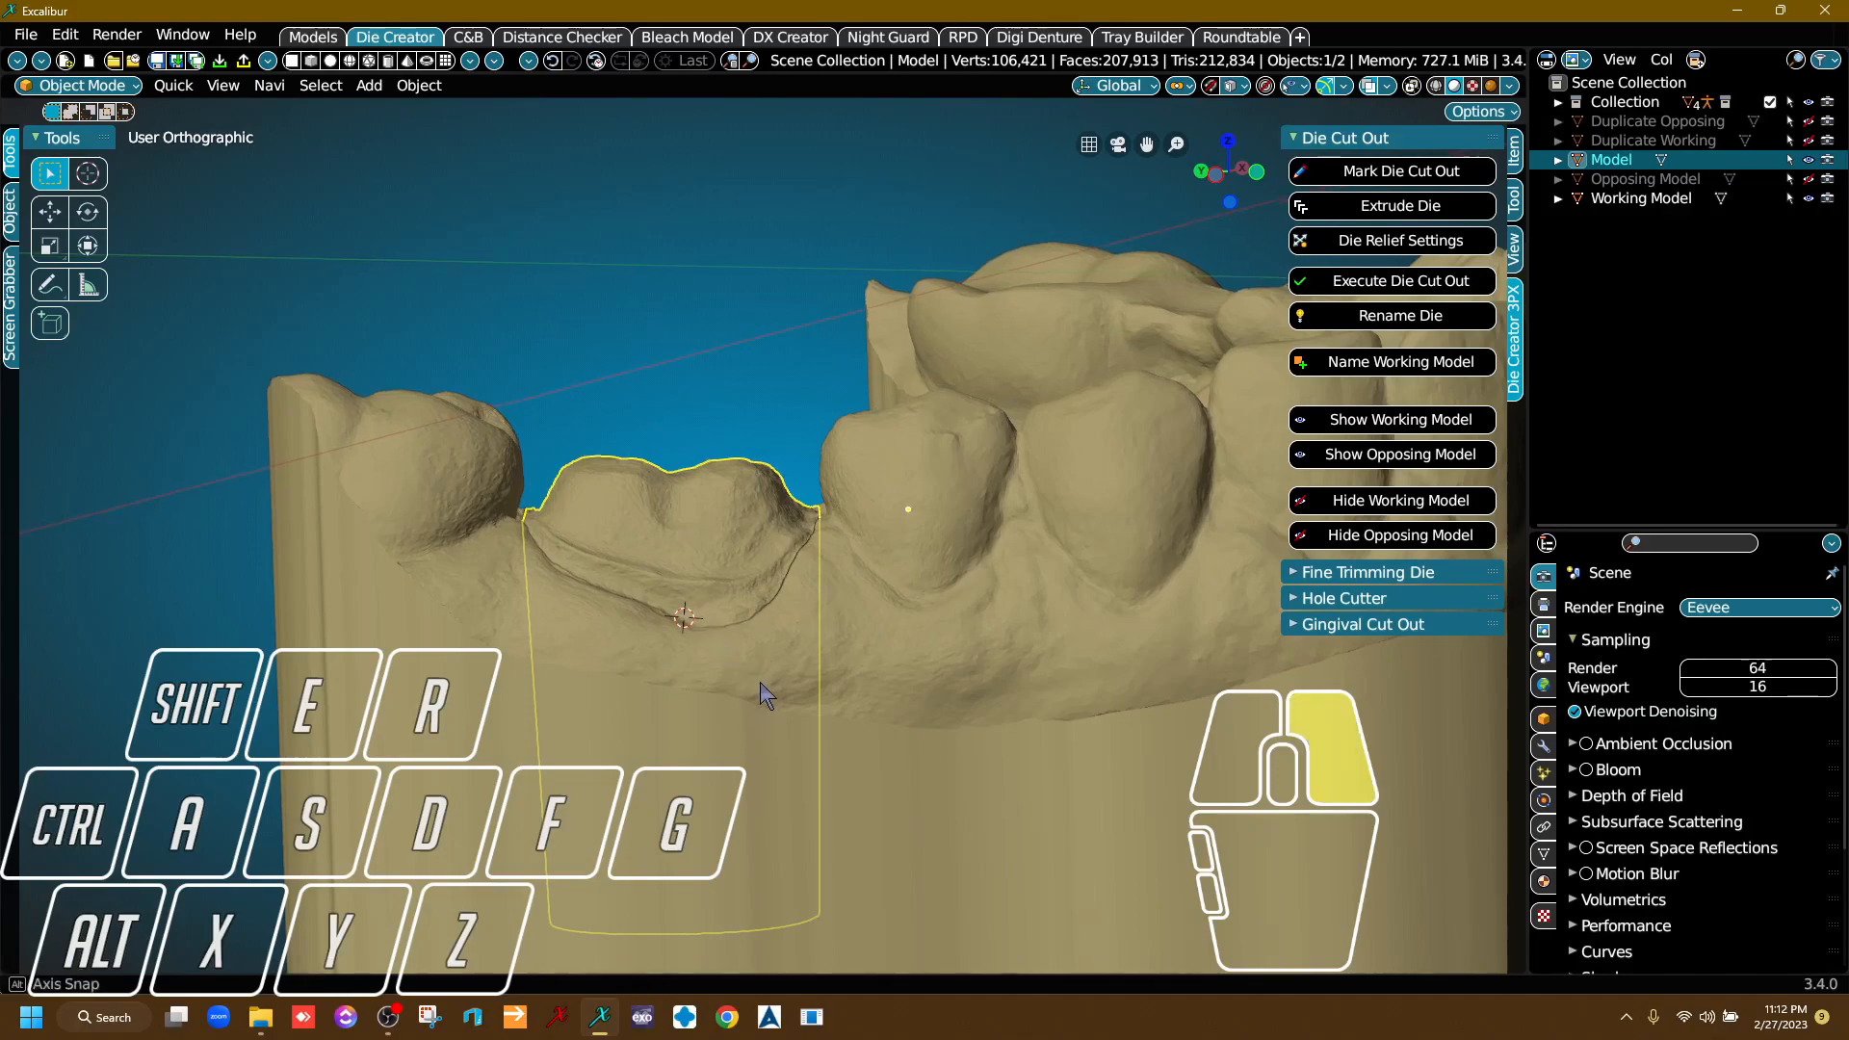
Hide the working model and select the separated die to inspect its margin up close.
{"action": "scroll", "coordinate": [761, 685], "scroll_direction": "up", "scroll_amount": 8}
{"action": "scroll", "coordinate": [727, 592], "scroll_direction": "down", "scroll_amount": 10}
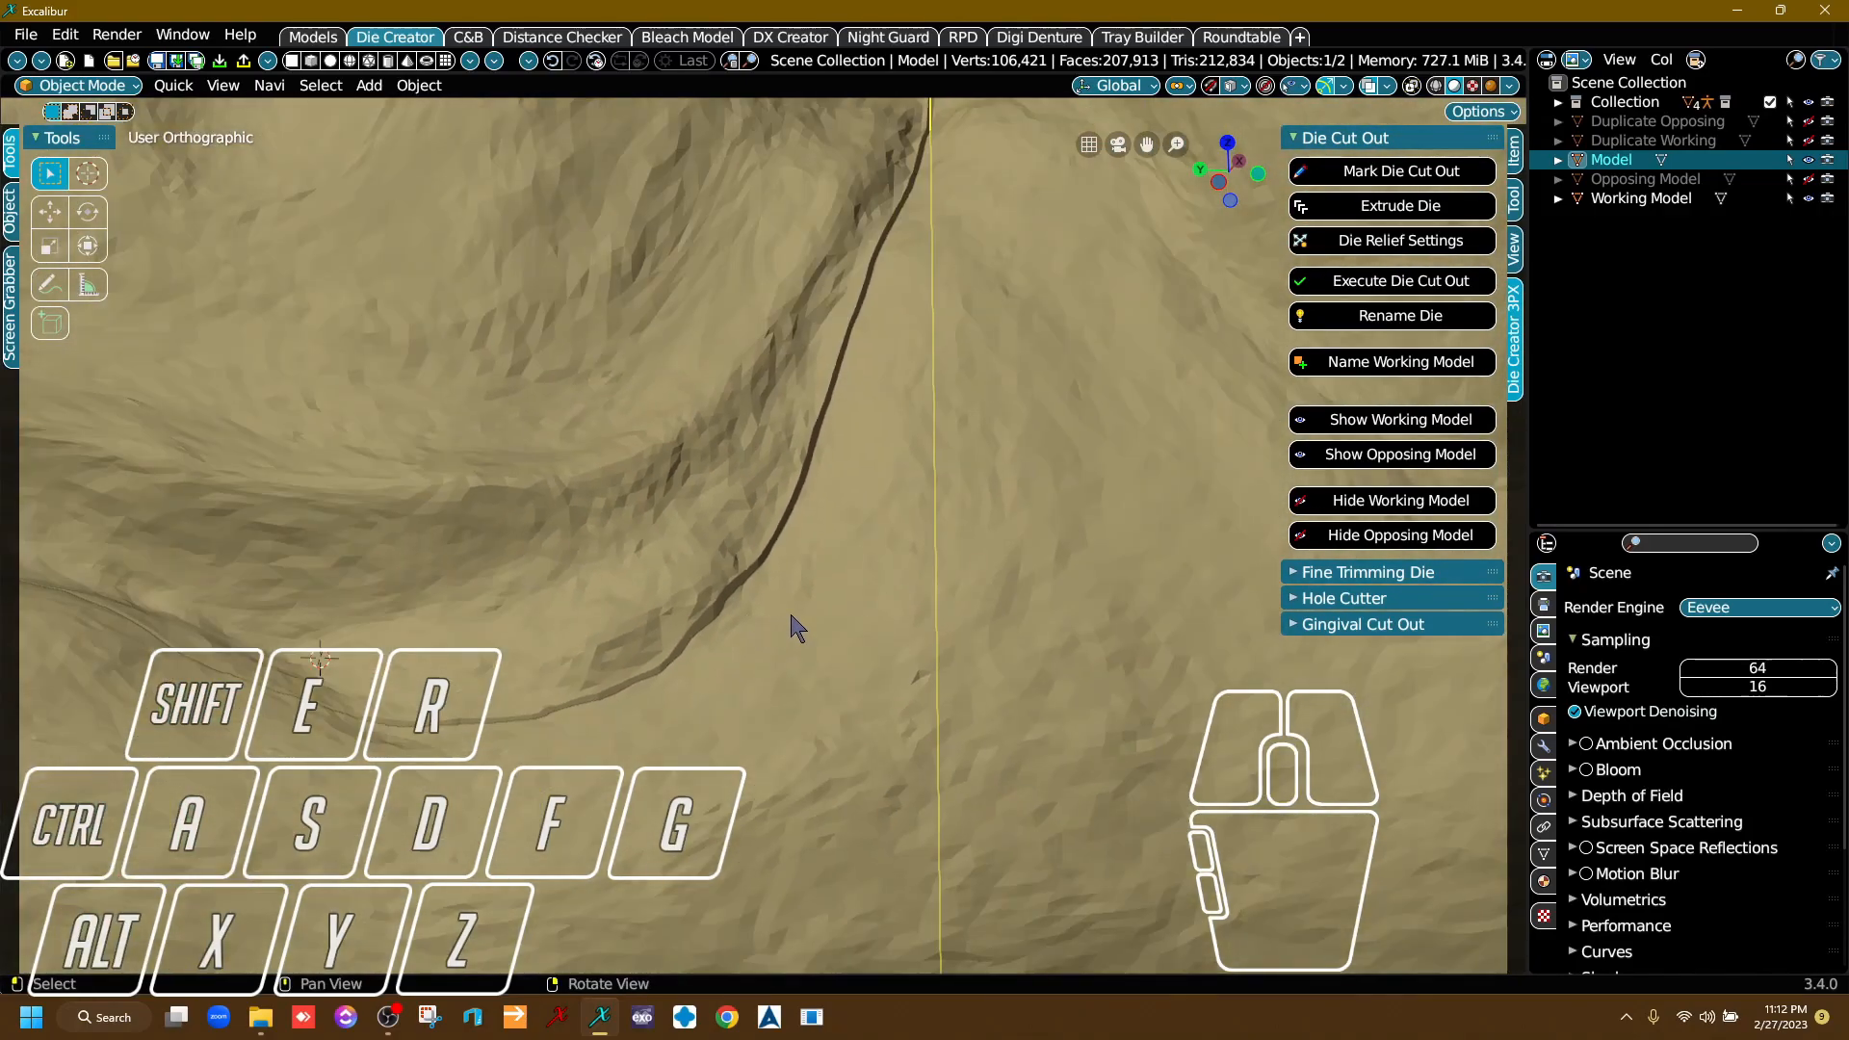
{"action": "left_click", "coordinate": [1026, 658]}
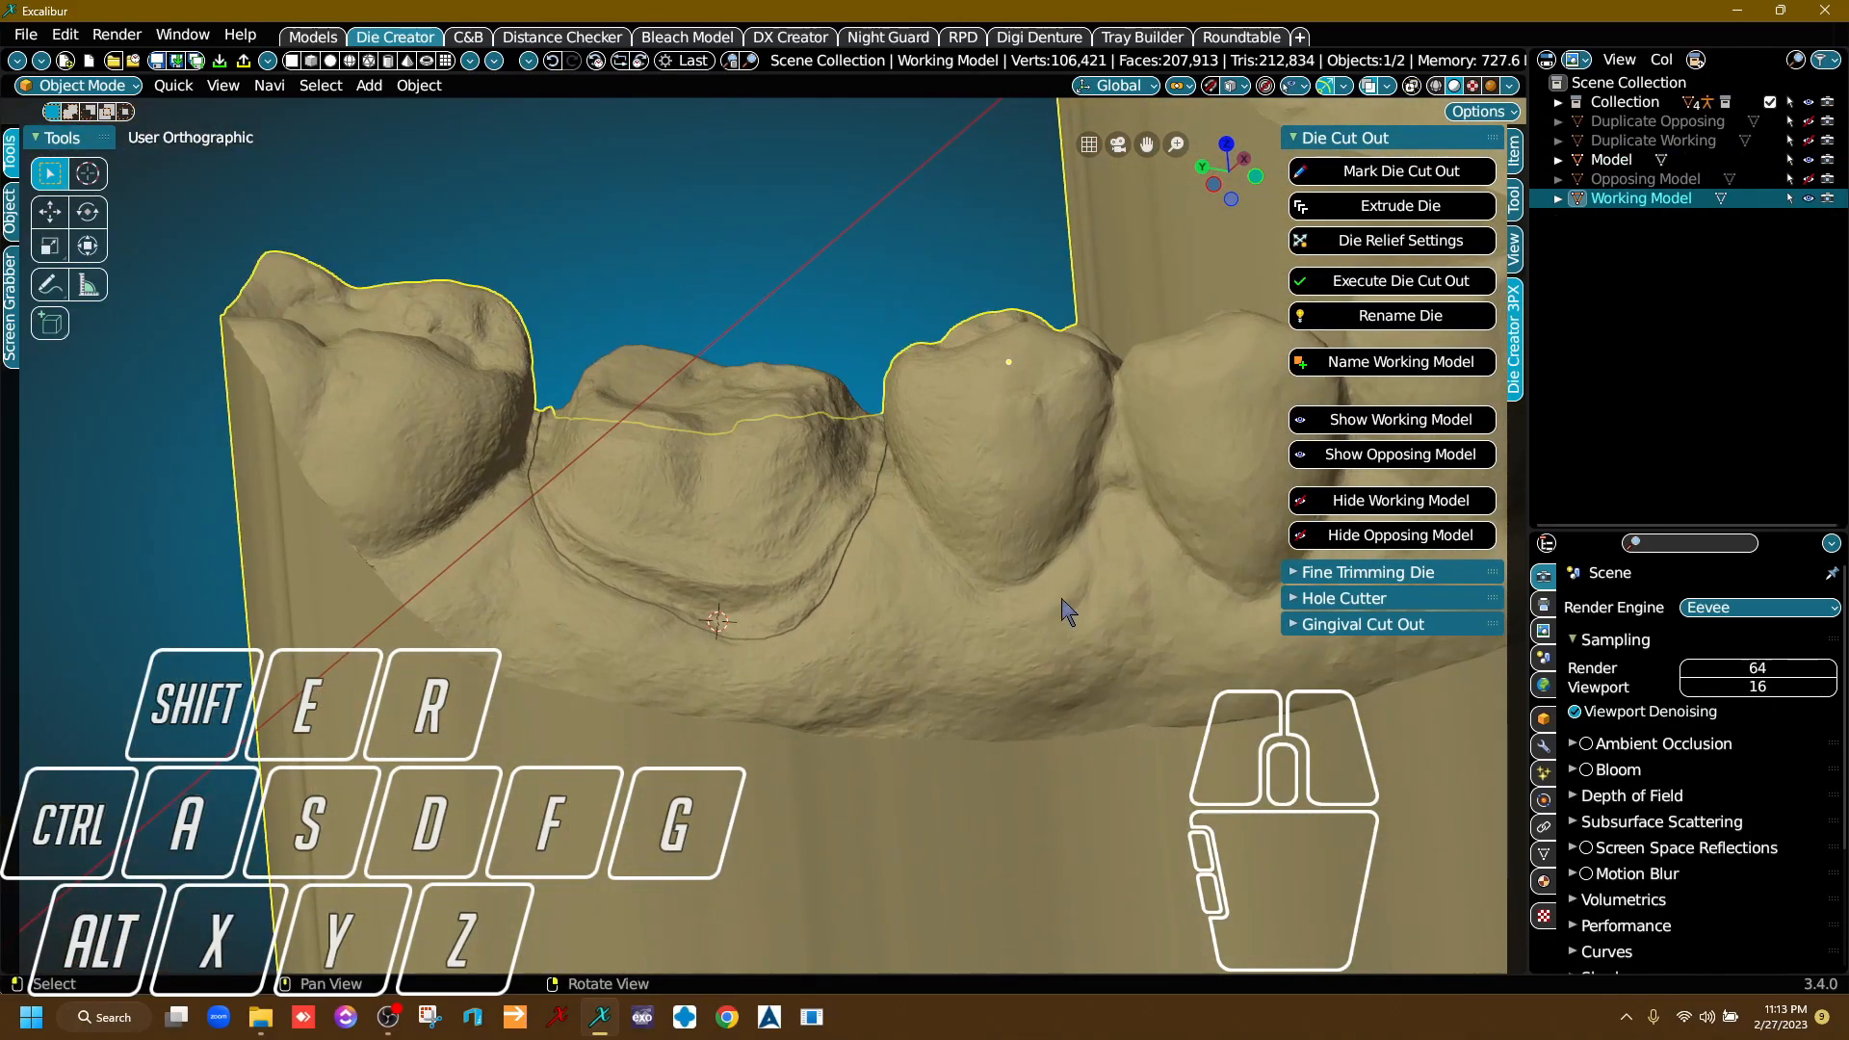
{"action": "left_click", "coordinate": [1809, 198]}
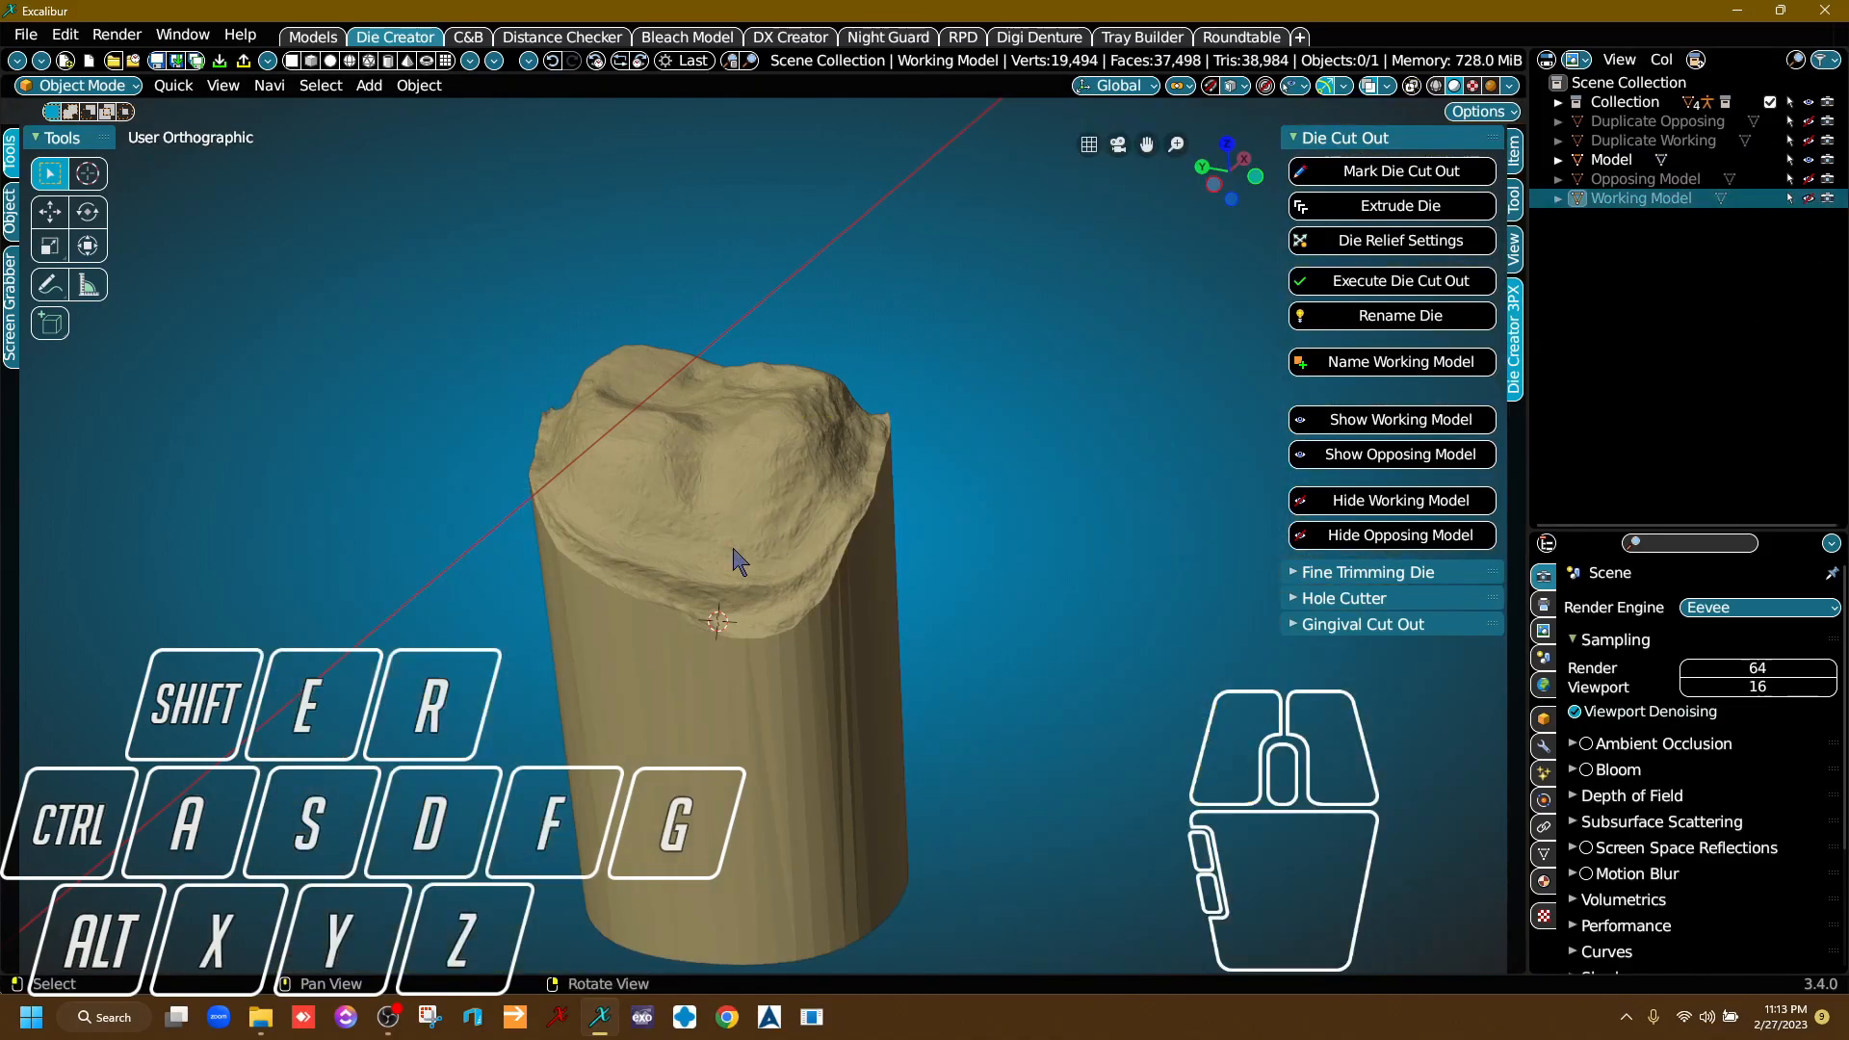
{"action": "left_click", "coordinate": [653, 504]}
{"action": "scroll", "coordinate": [785, 549], "scroll_direction": "up", "scroll_amount": 5}
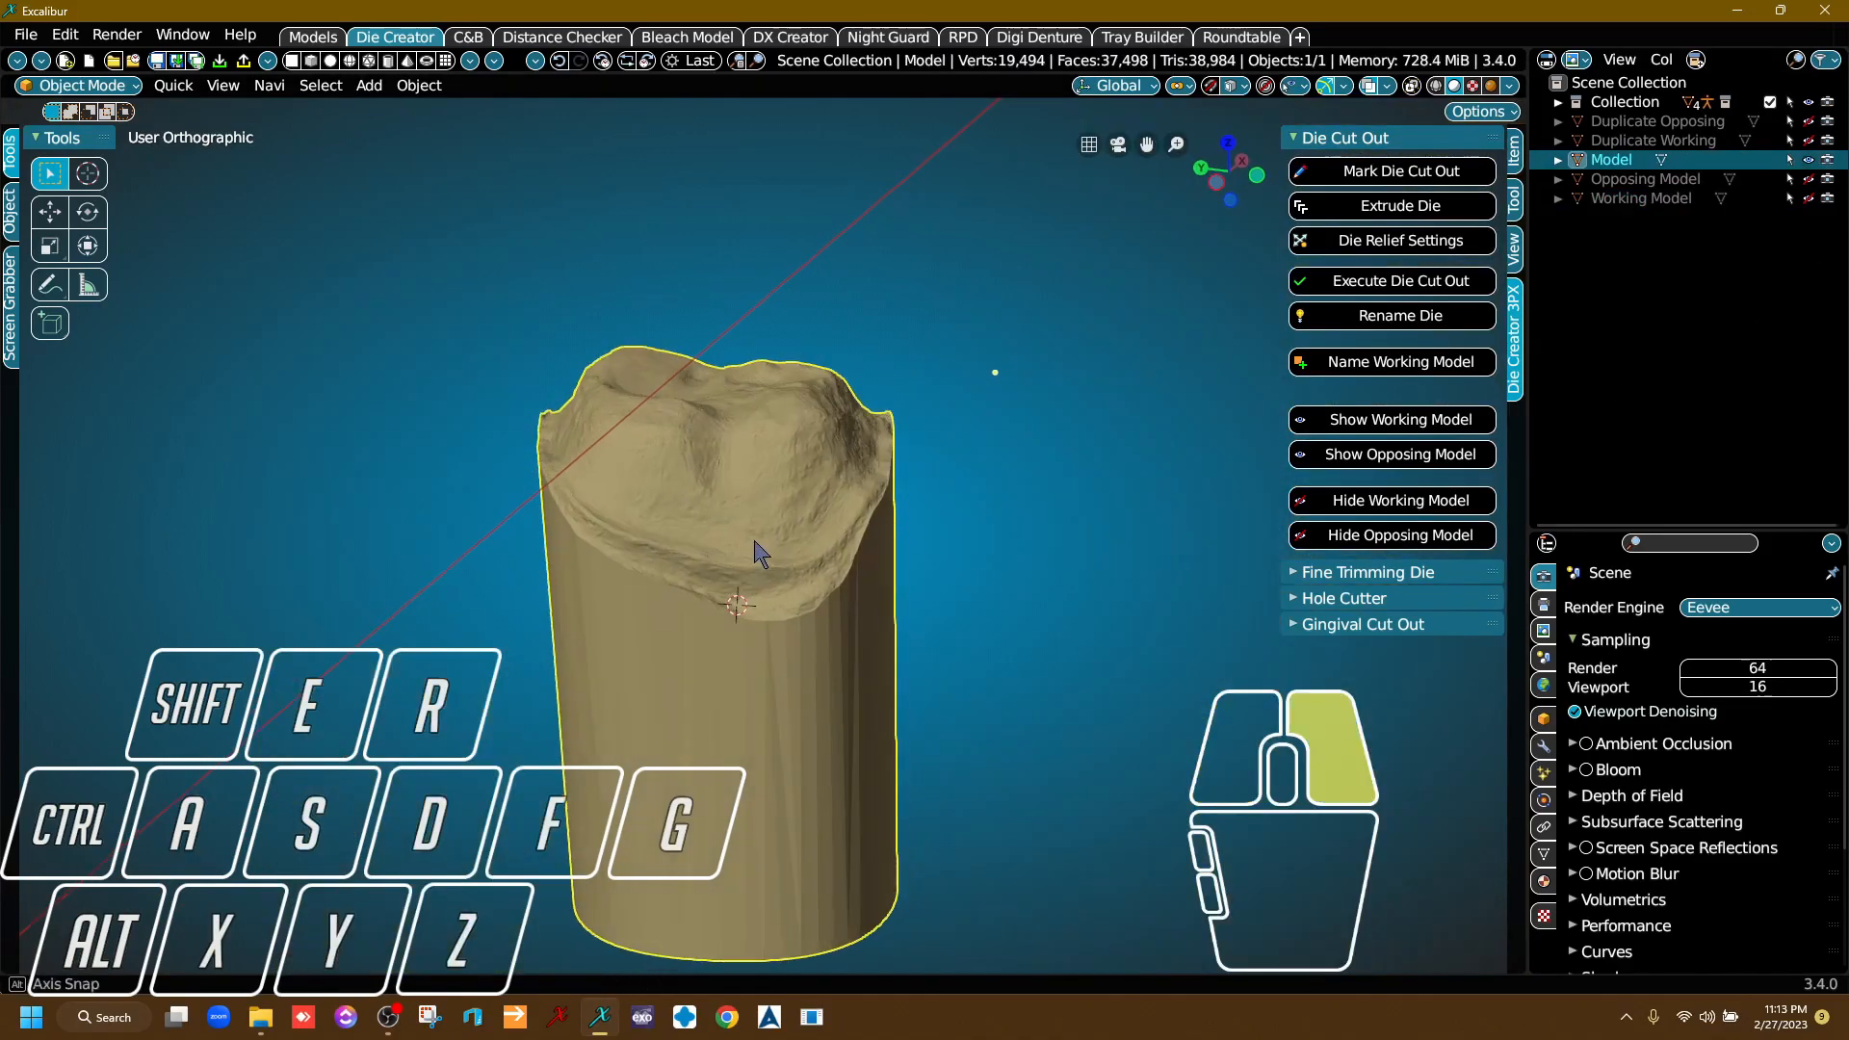
{"action": "middle_click_drag", "start_coordinate": [856, 469], "coordinate": [896, 438]}
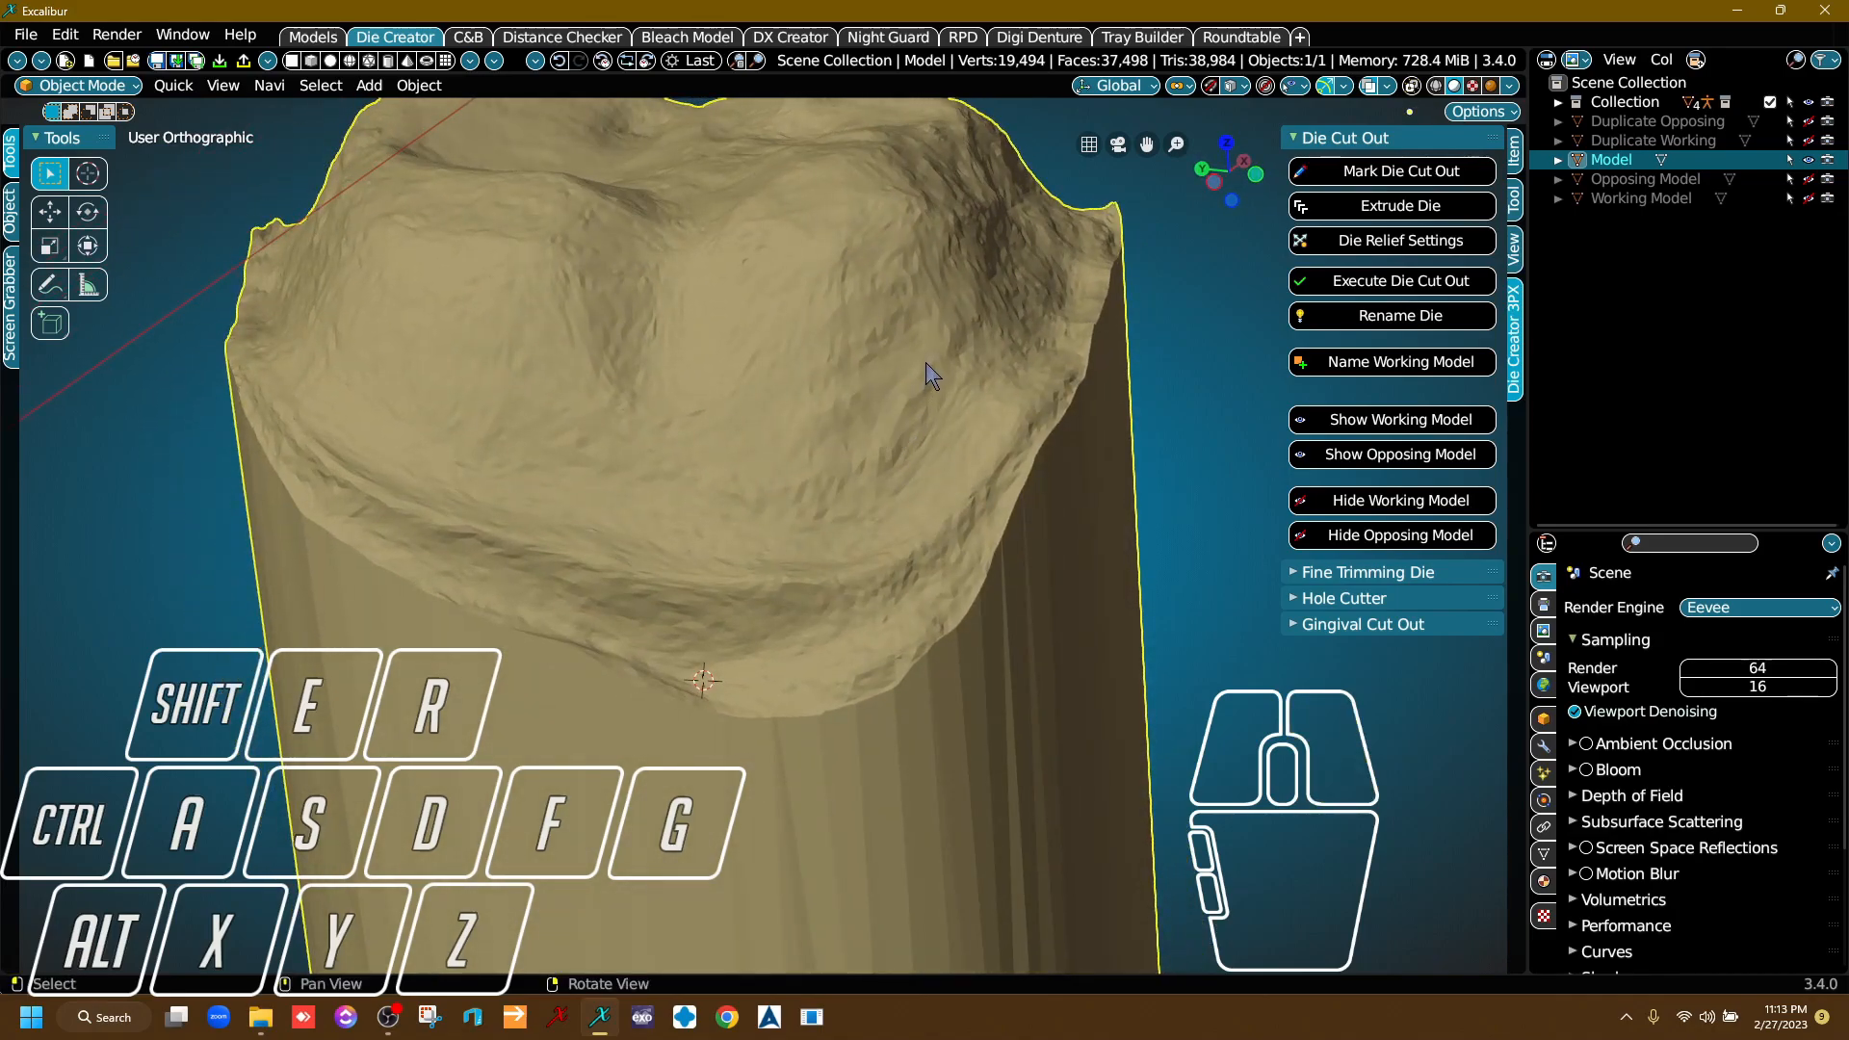
{"action": "right_click_drag", "start_coordinate": [855, 401], "coordinate": [878, 390]}
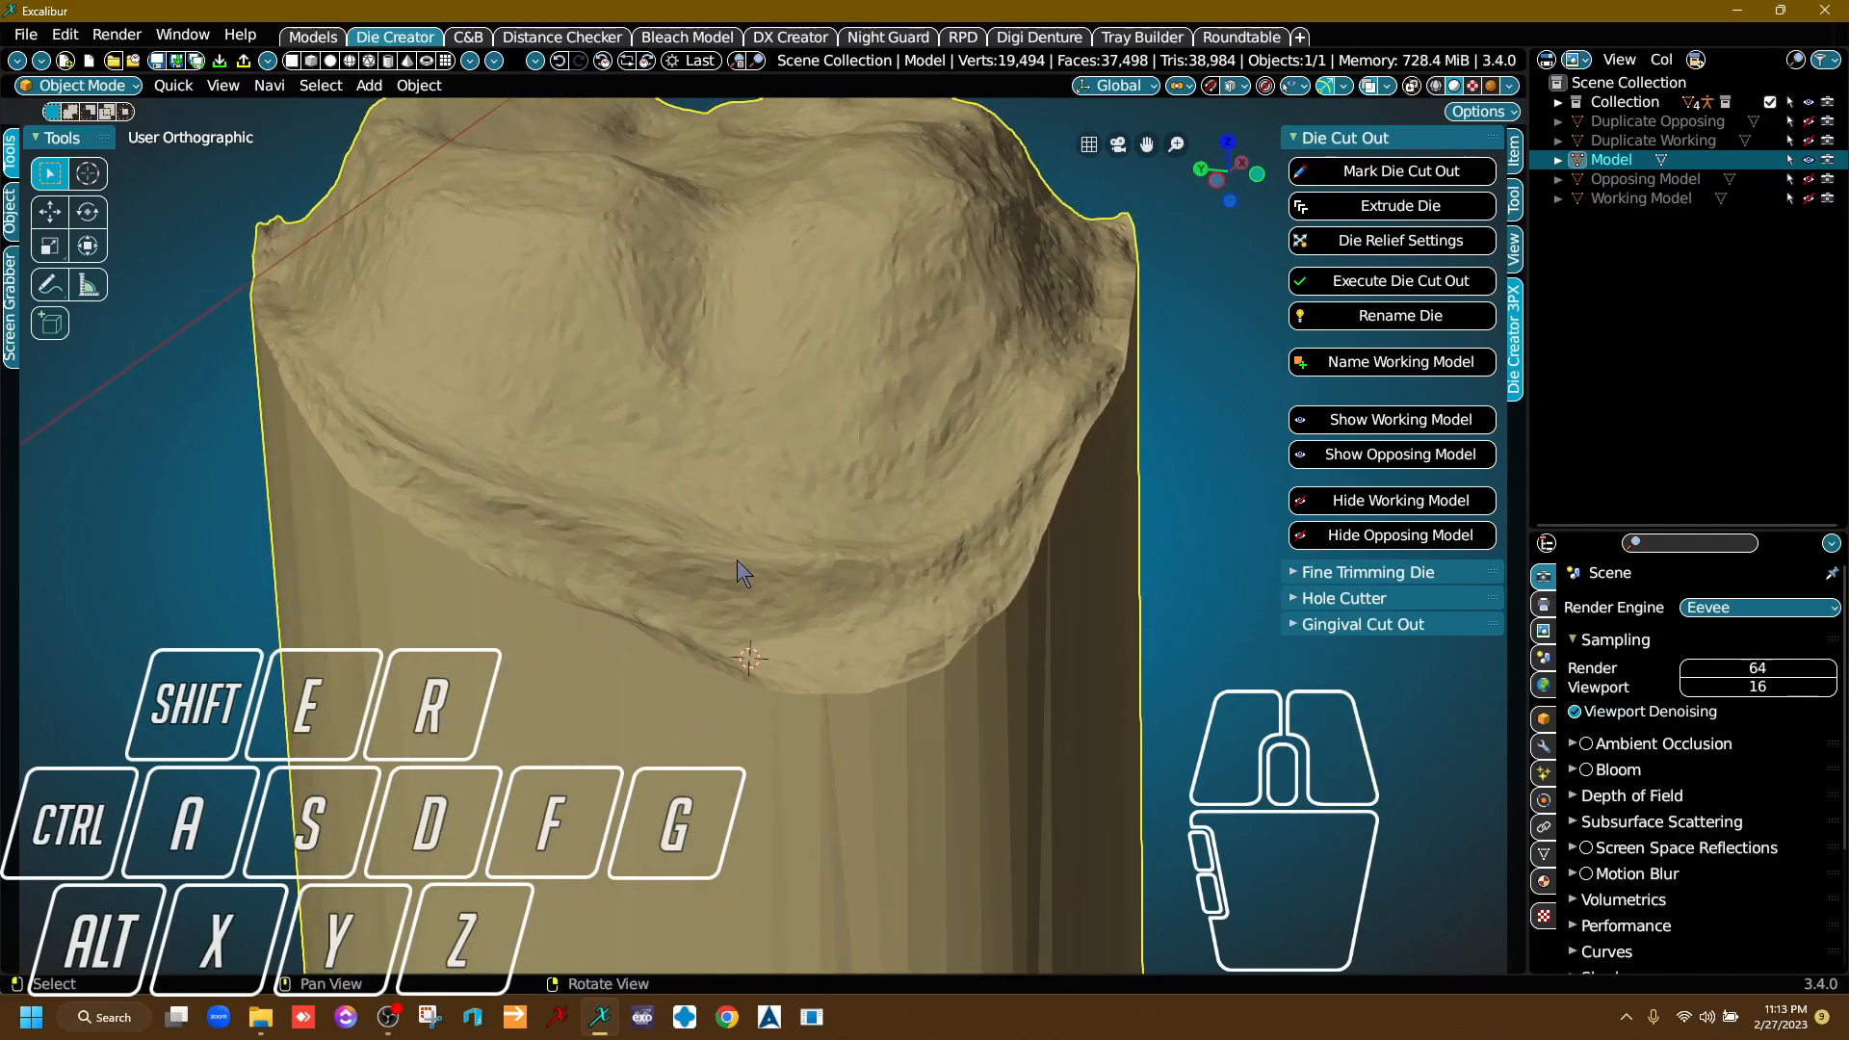
{"action": "key", "text": "alt"}
{"action": "scroll", "coordinate": [798, 578], "scroll_direction": "up", "scroll_amount": 5}
{"action": "scroll", "coordinate": [816, 542], "scroll_direction": "down", "scroll_amount": 2}
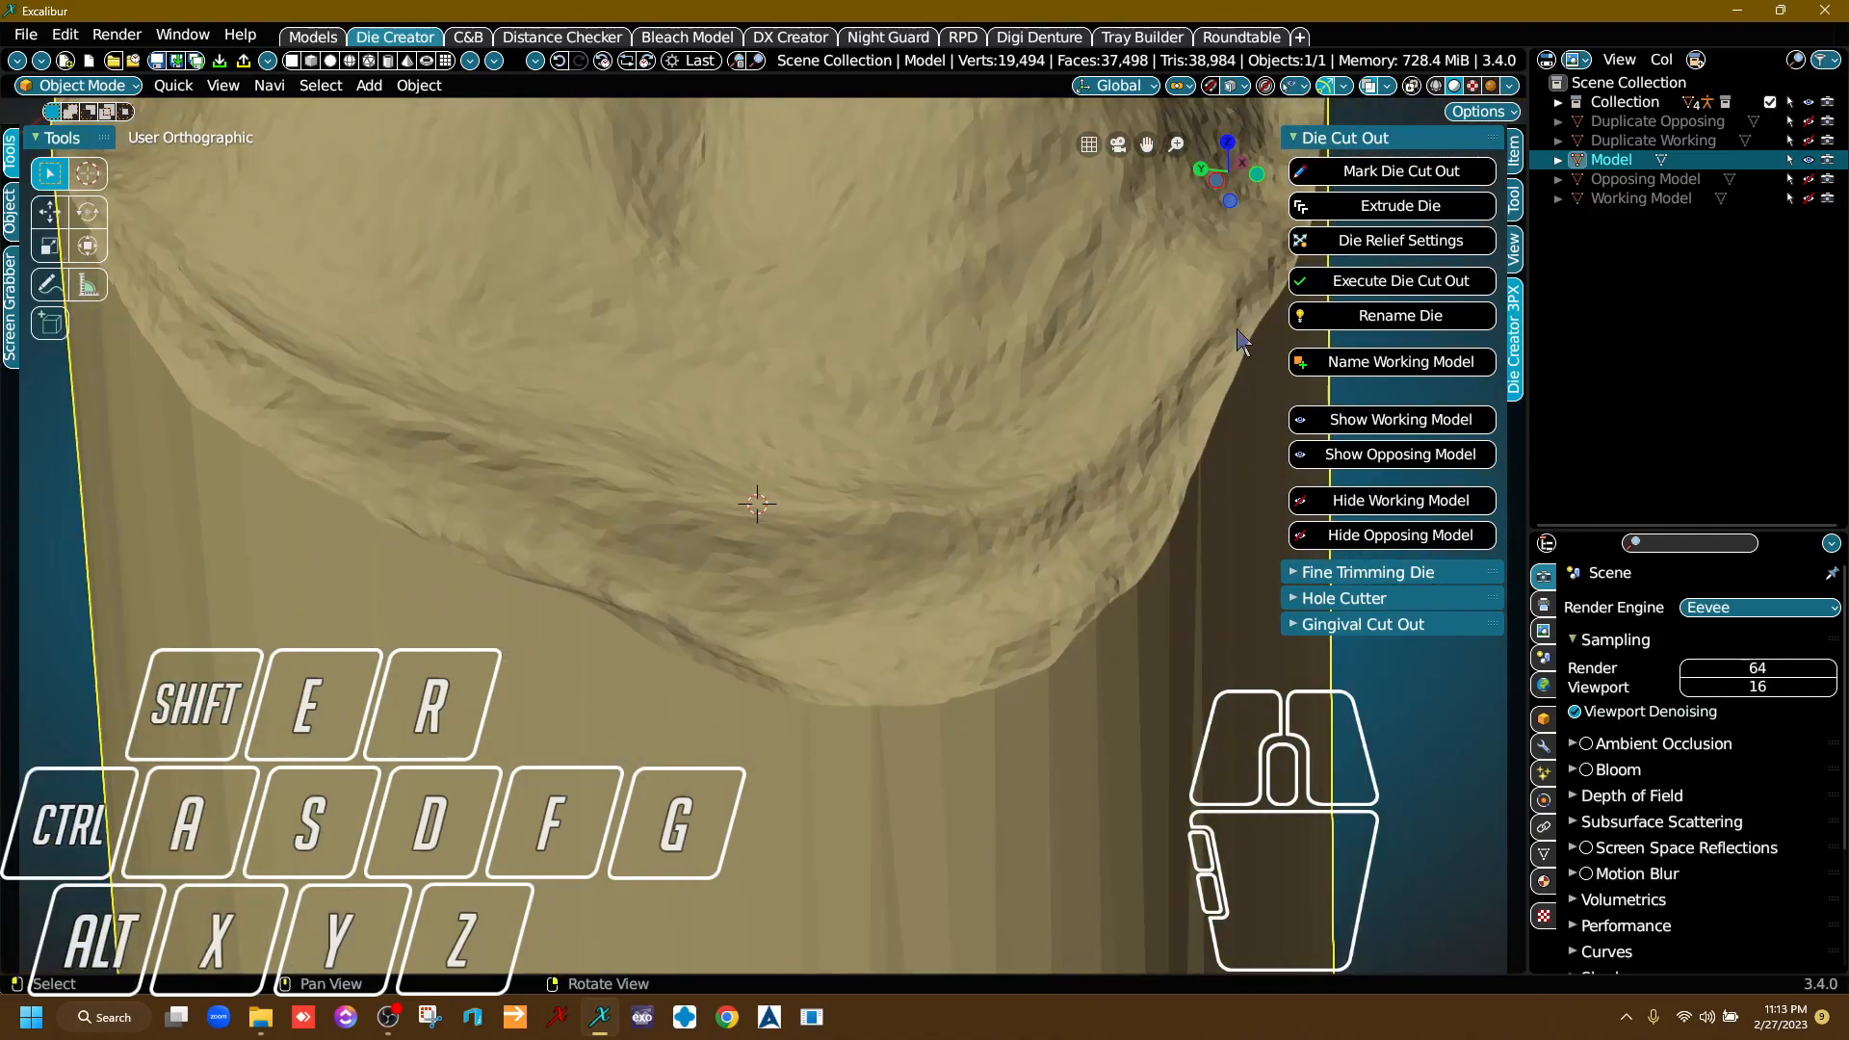
Start Mark Margin from the fine-trimming tools for the die and place the first ditcher point on the outer margin.
{"action": "left_click", "coordinate": [1367, 139]}
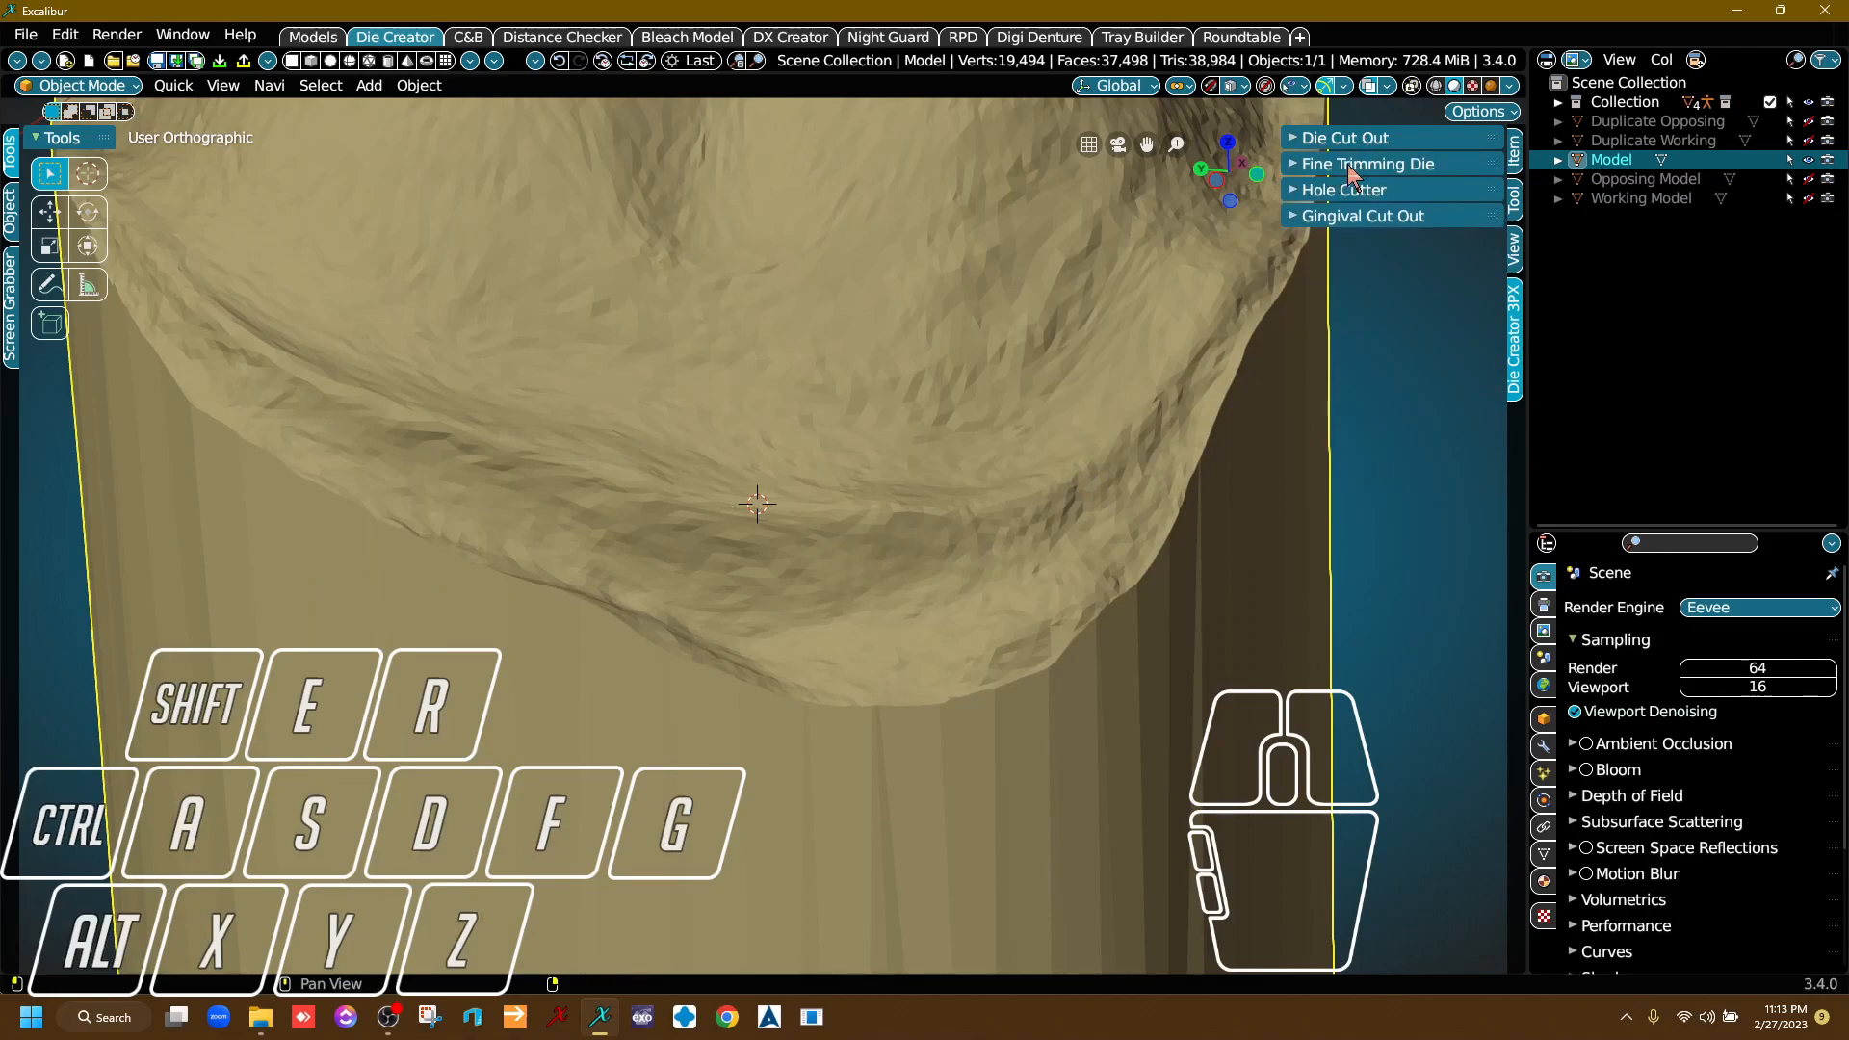
{"action": "left_click", "coordinate": [1353, 166]}
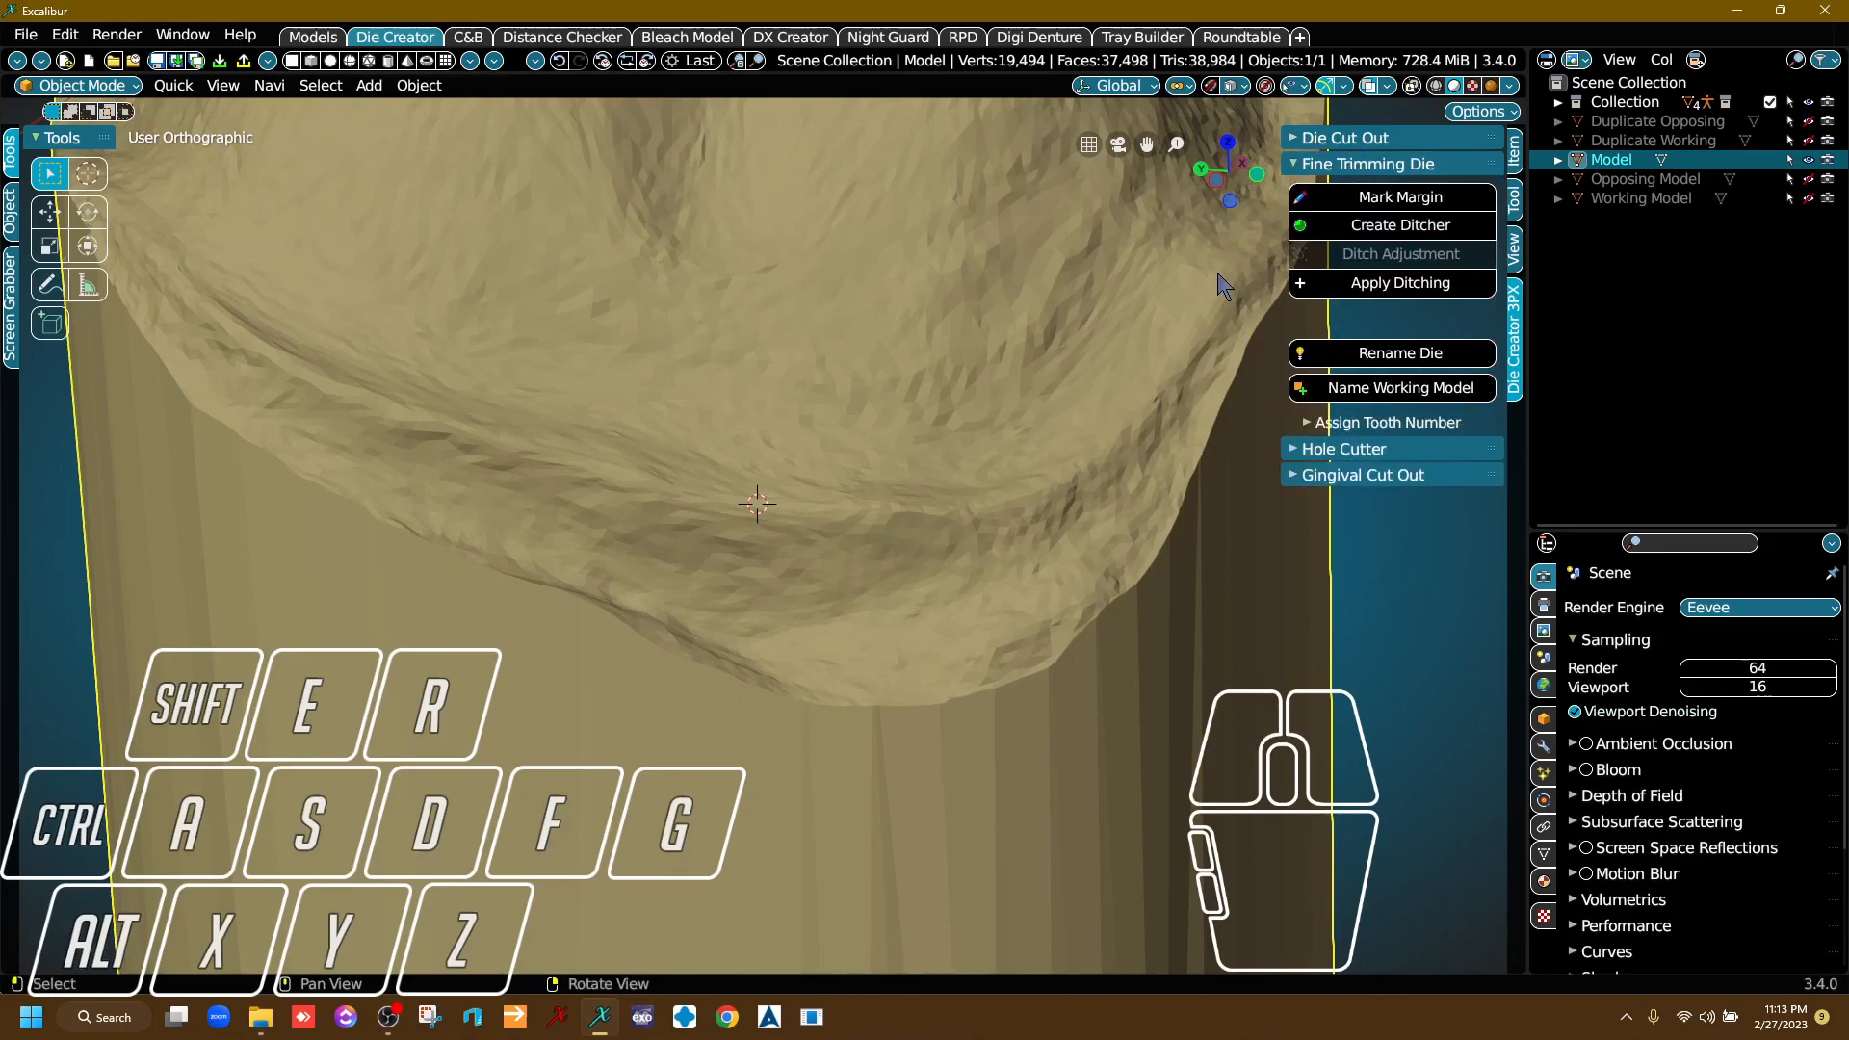
{"action": "middle_click_drag", "start_coordinate": [1213, 274], "coordinate": [1072, 251]}
{"action": "middle_click_drag", "start_coordinate": [800, 373], "coordinate": [780, 394]}
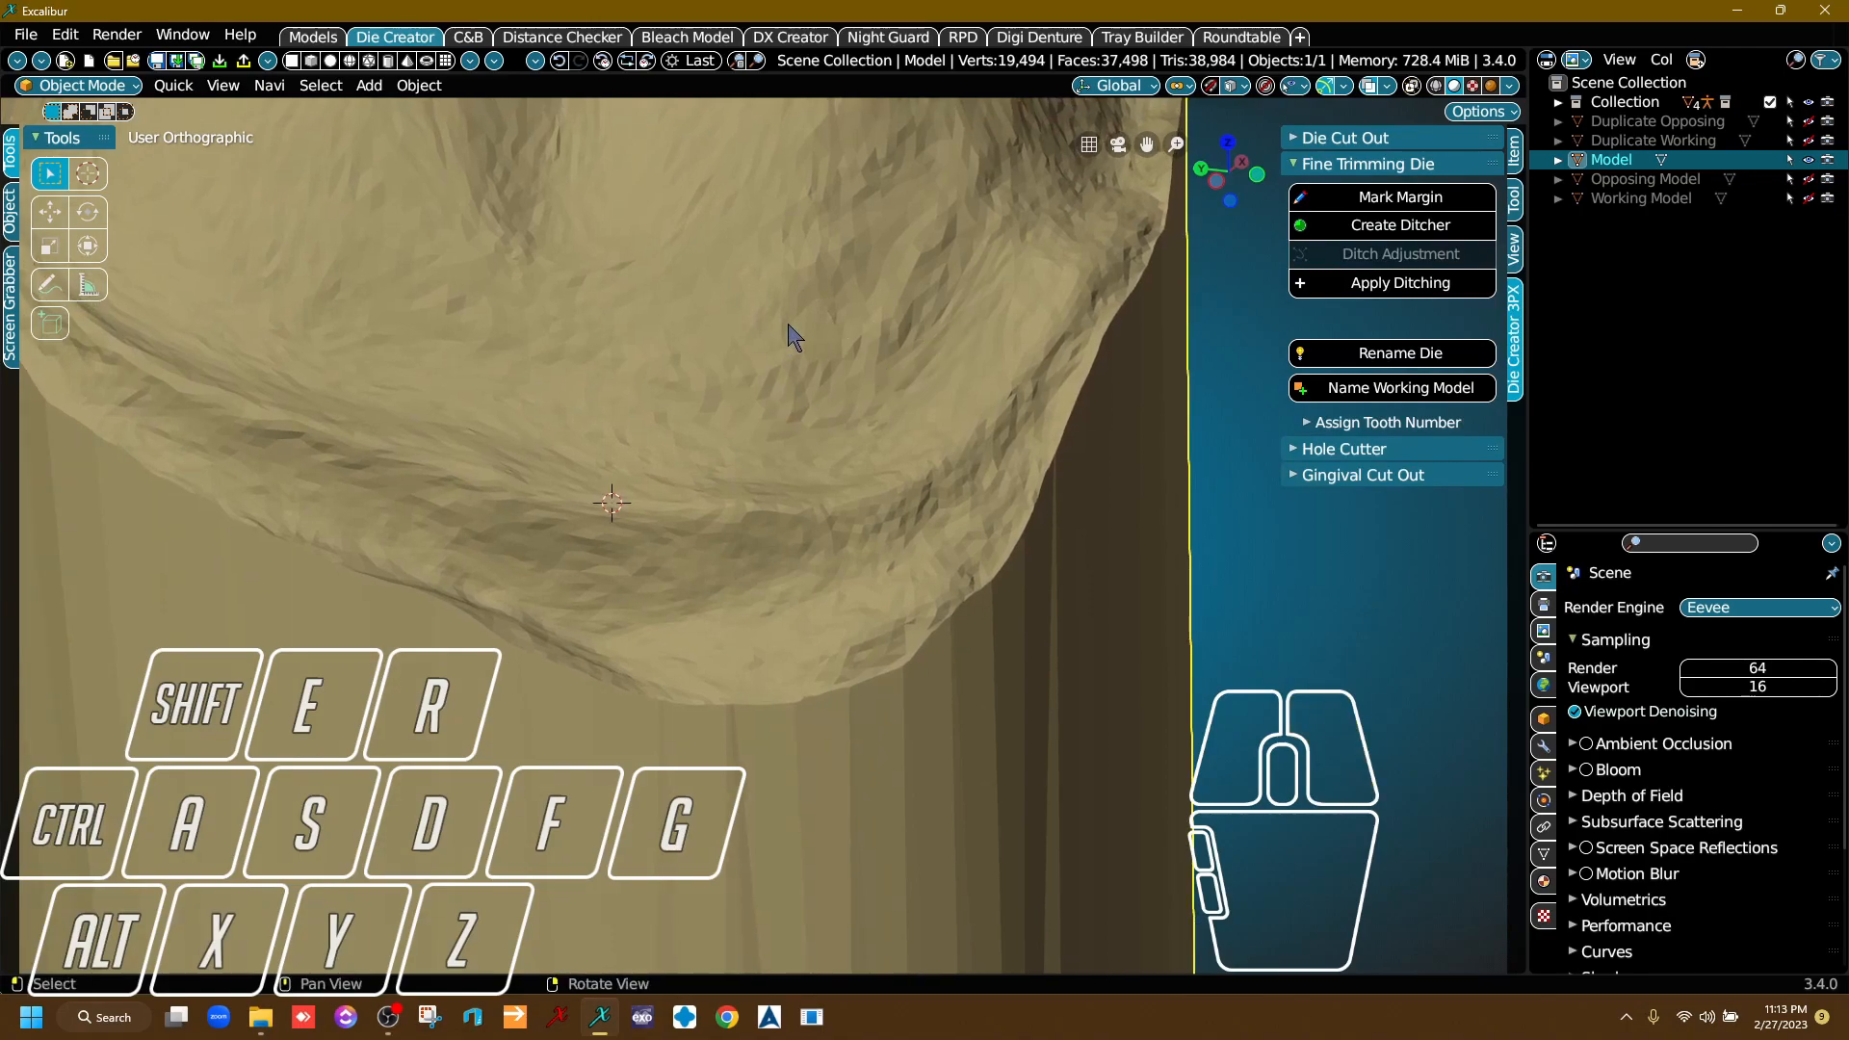
{"action": "left_click", "coordinate": [1394, 197]}
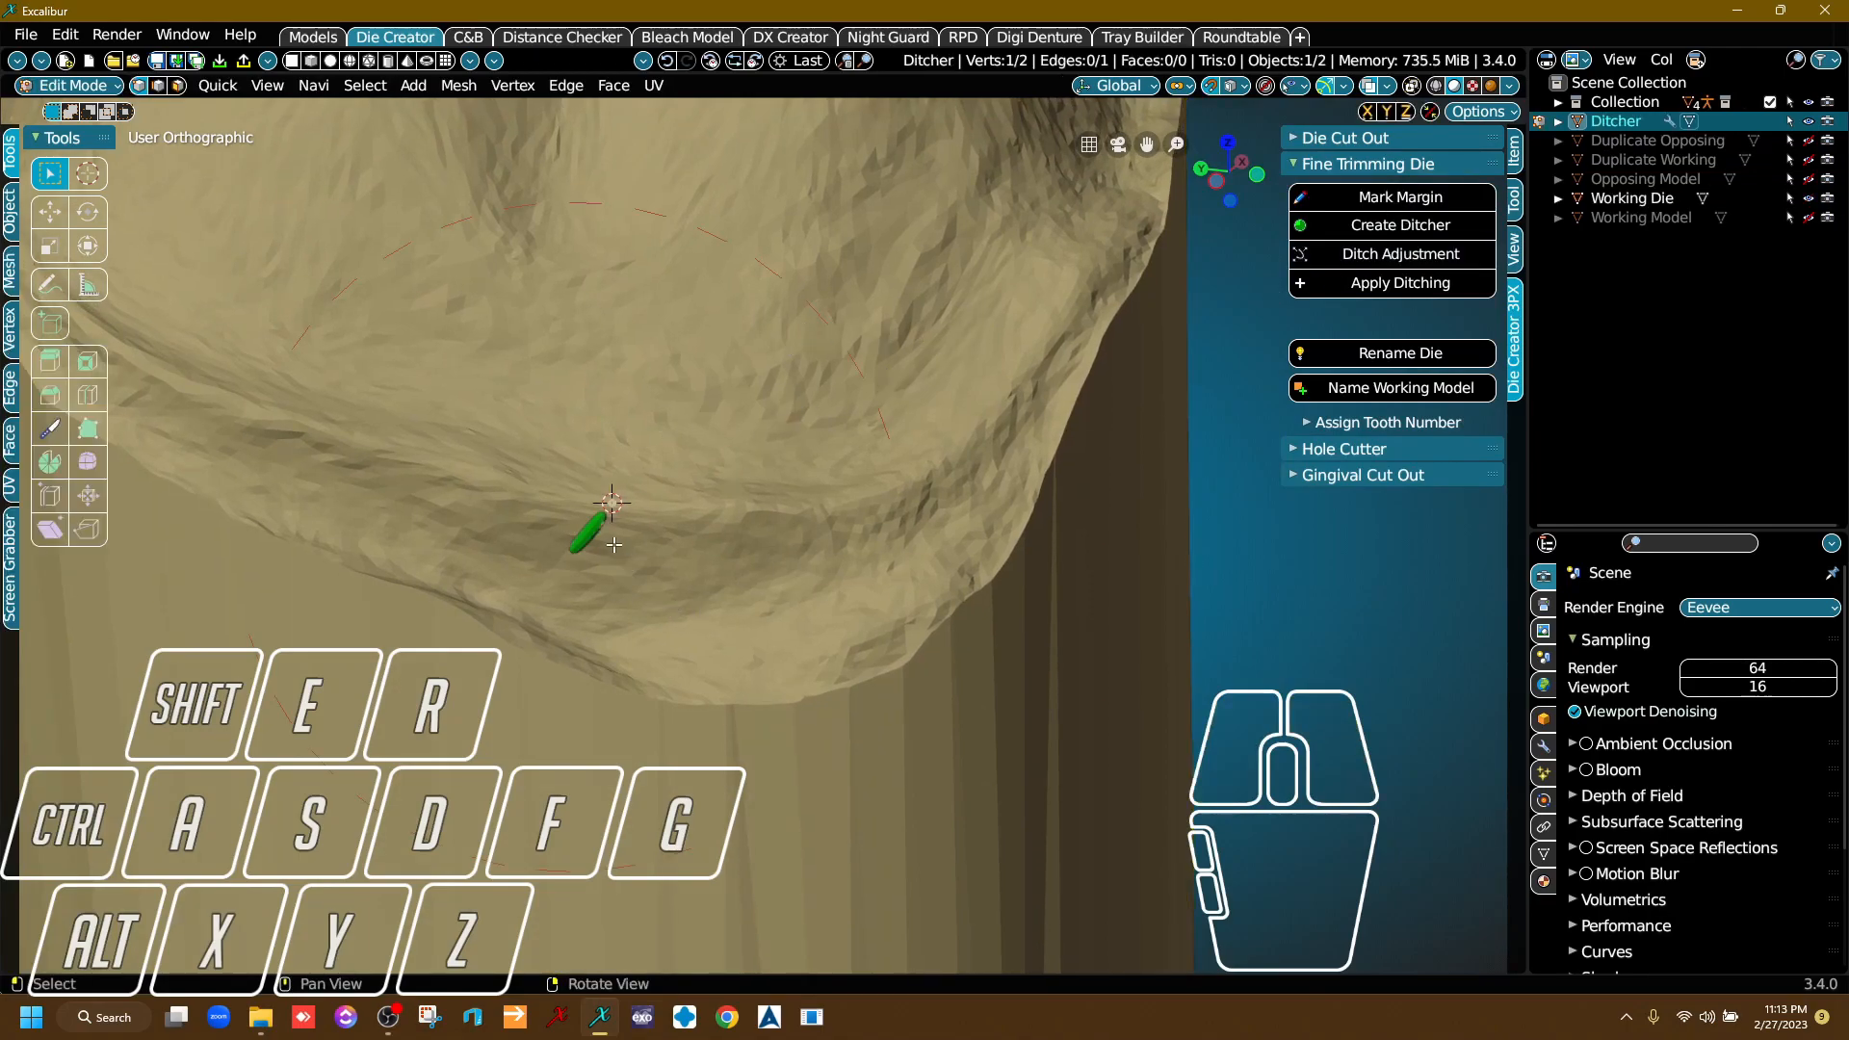
{"action": "key", "text": "g"}
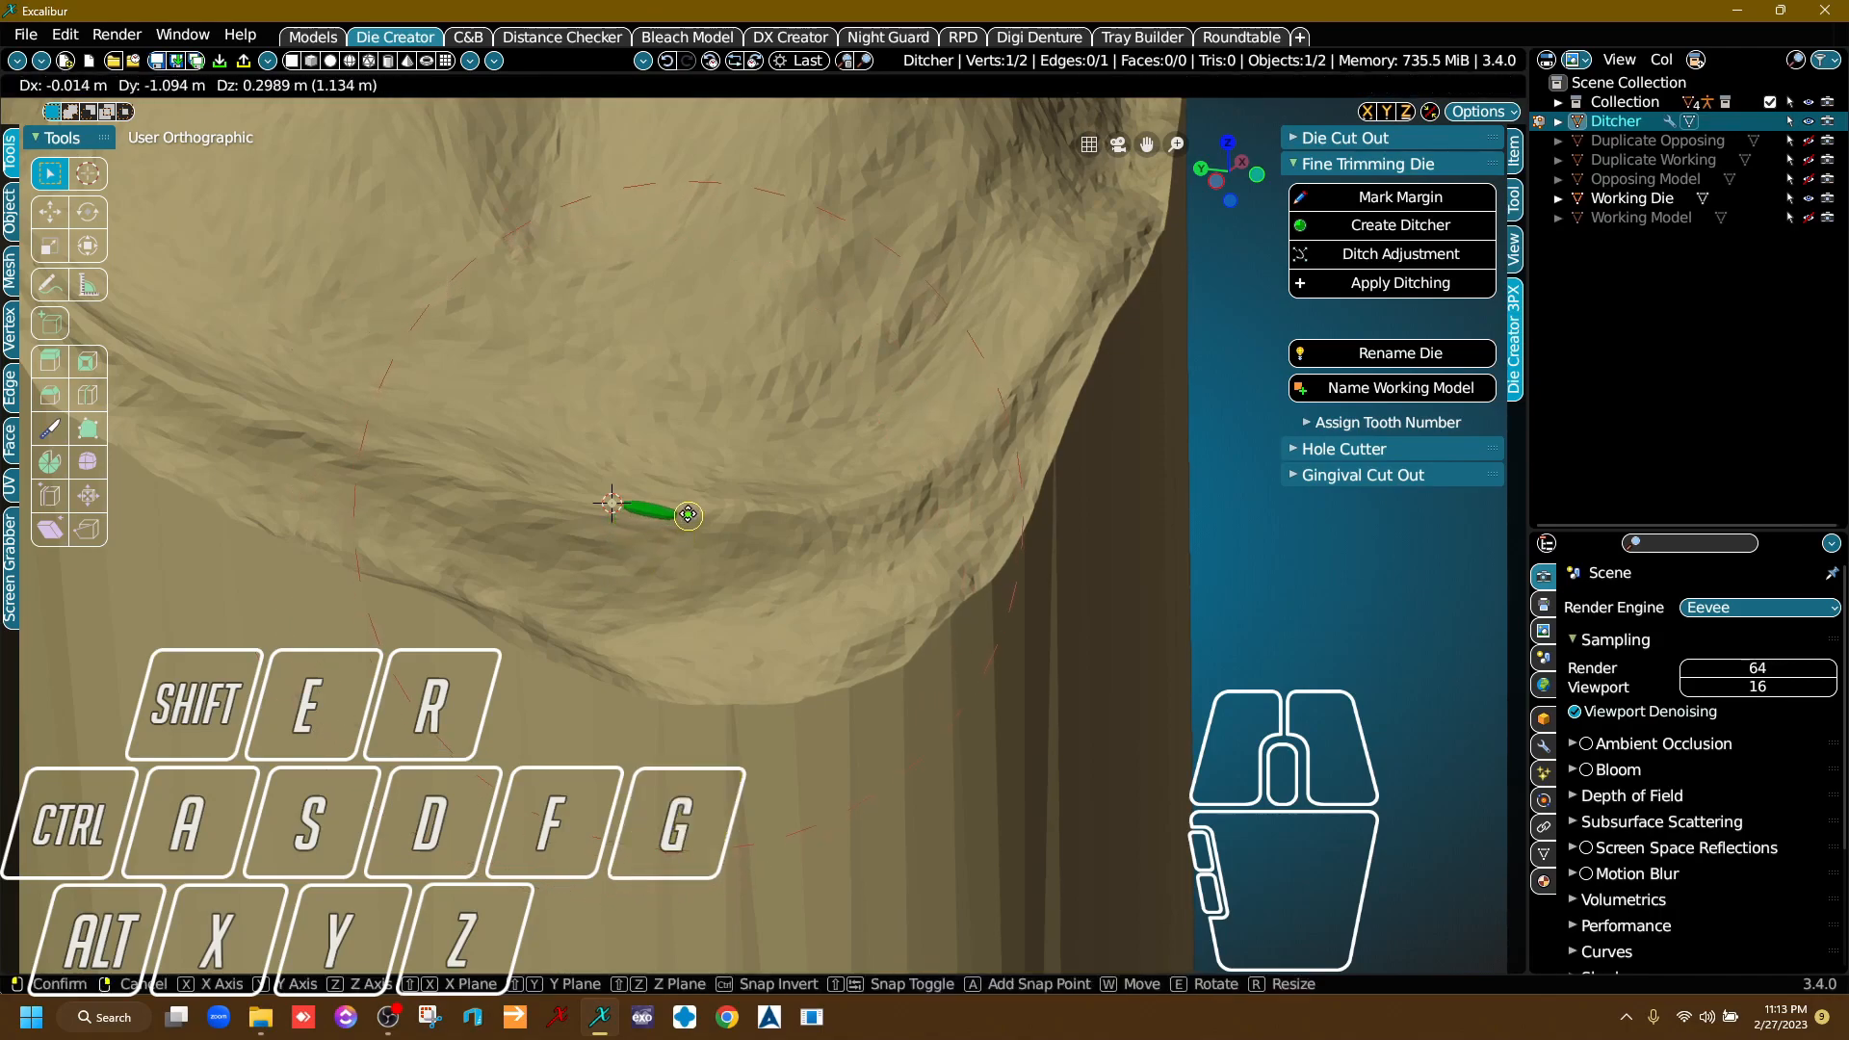
{"action": "left_click", "coordinate": [688, 507]}
Extrude the first ditcher segments along the die's outer margin towards the premolar-side corner.
{"action": "scroll", "coordinate": [819, 501], "scroll_direction": "up", "scroll_amount": 3}
{"action": "middle_click_drag", "start_coordinate": [818, 501], "coordinate": [664, 522]}
{"action": "right_click_drag", "start_coordinate": [665, 522], "coordinate": [620, 544]}
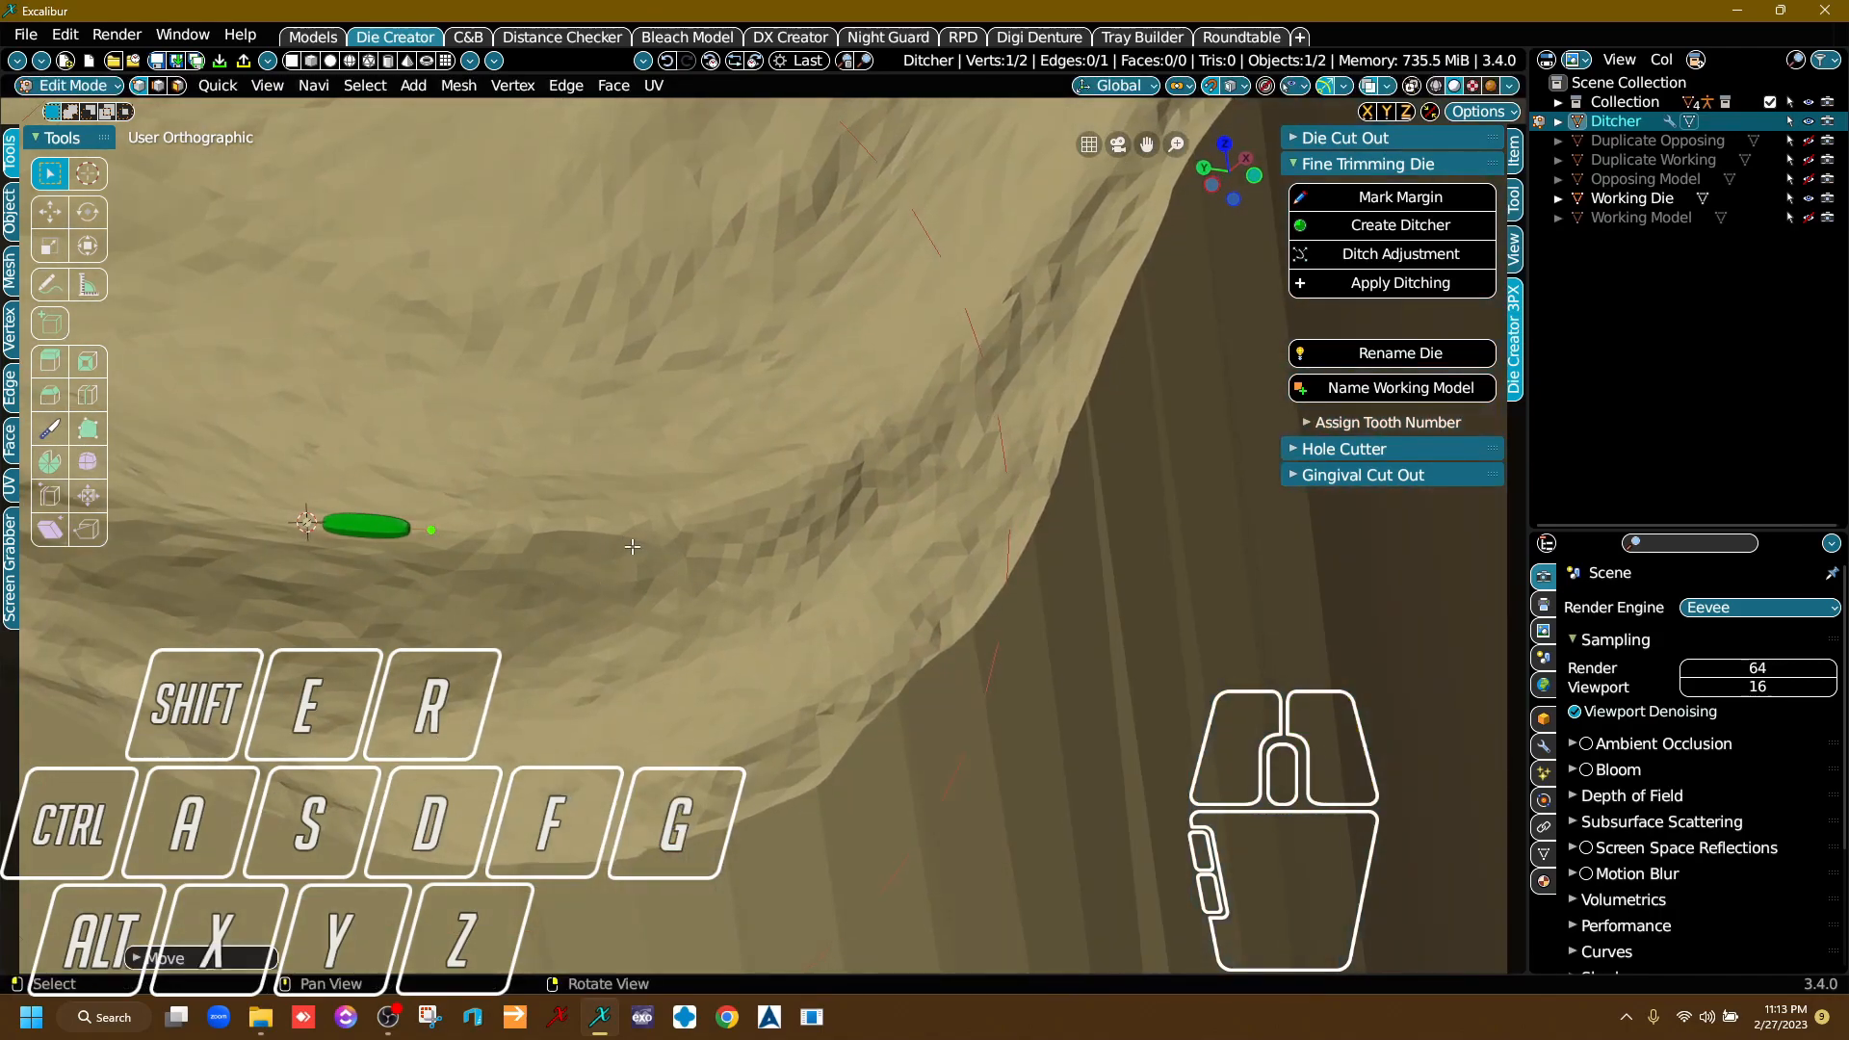
{"action": "middle_click_drag", "start_coordinate": [620, 544], "coordinate": [701, 617]}
{"action": "key", "text": "e"}
{"action": "left_click", "coordinate": [701, 520]}
{"action": "key", "text": "e"}
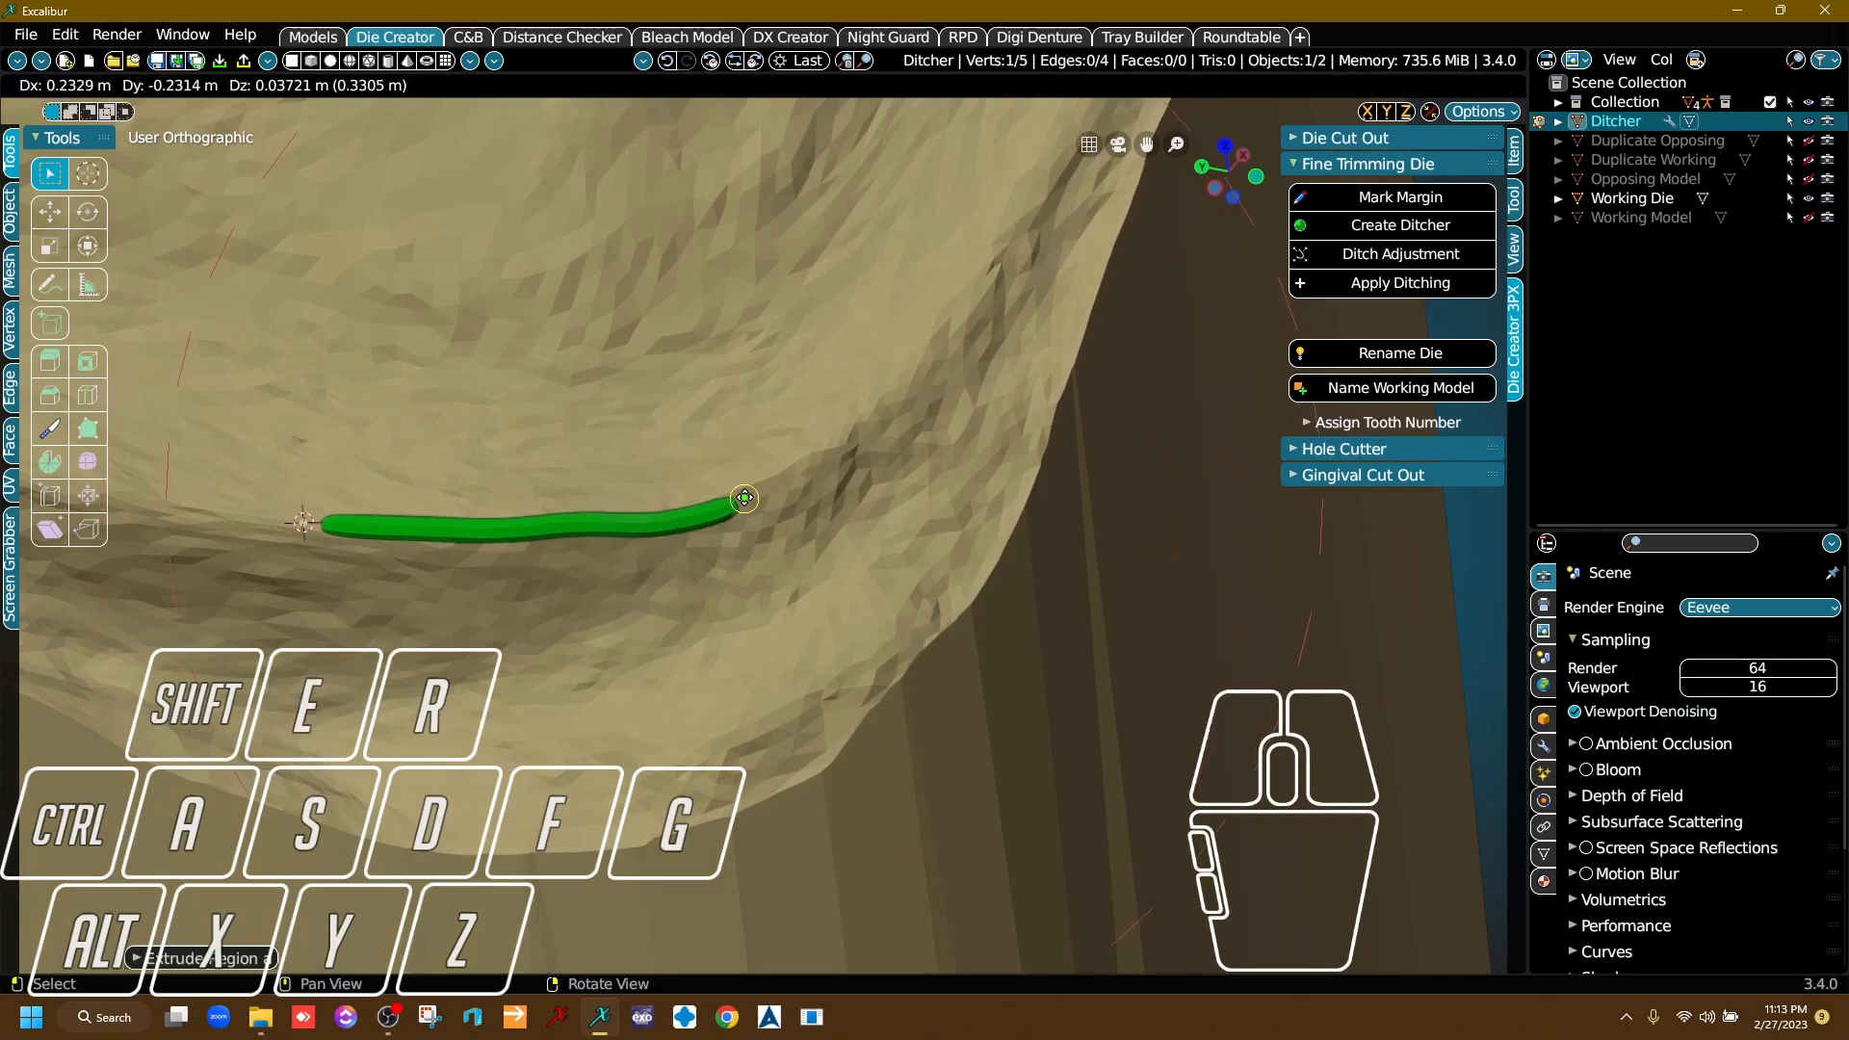
{"action": "left_click", "coordinate": [728, 511]}
{"action": "key", "text": "e"}
{"action": "left_click", "coordinate": [738, 513]}
Reposition a ditcher point on the outer margin so the line follows the margin smoothly.
{"action": "left_click", "coordinate": [628, 525]}
{"action": "key", "text": "e"}
{"action": "key", "text": "g"}
{"action": "left_click", "coordinate": [778, 495]}
Continue extruding the ditcher line along the margin around the outer corner towards the premolar side.
{"action": "key", "text": "e"}
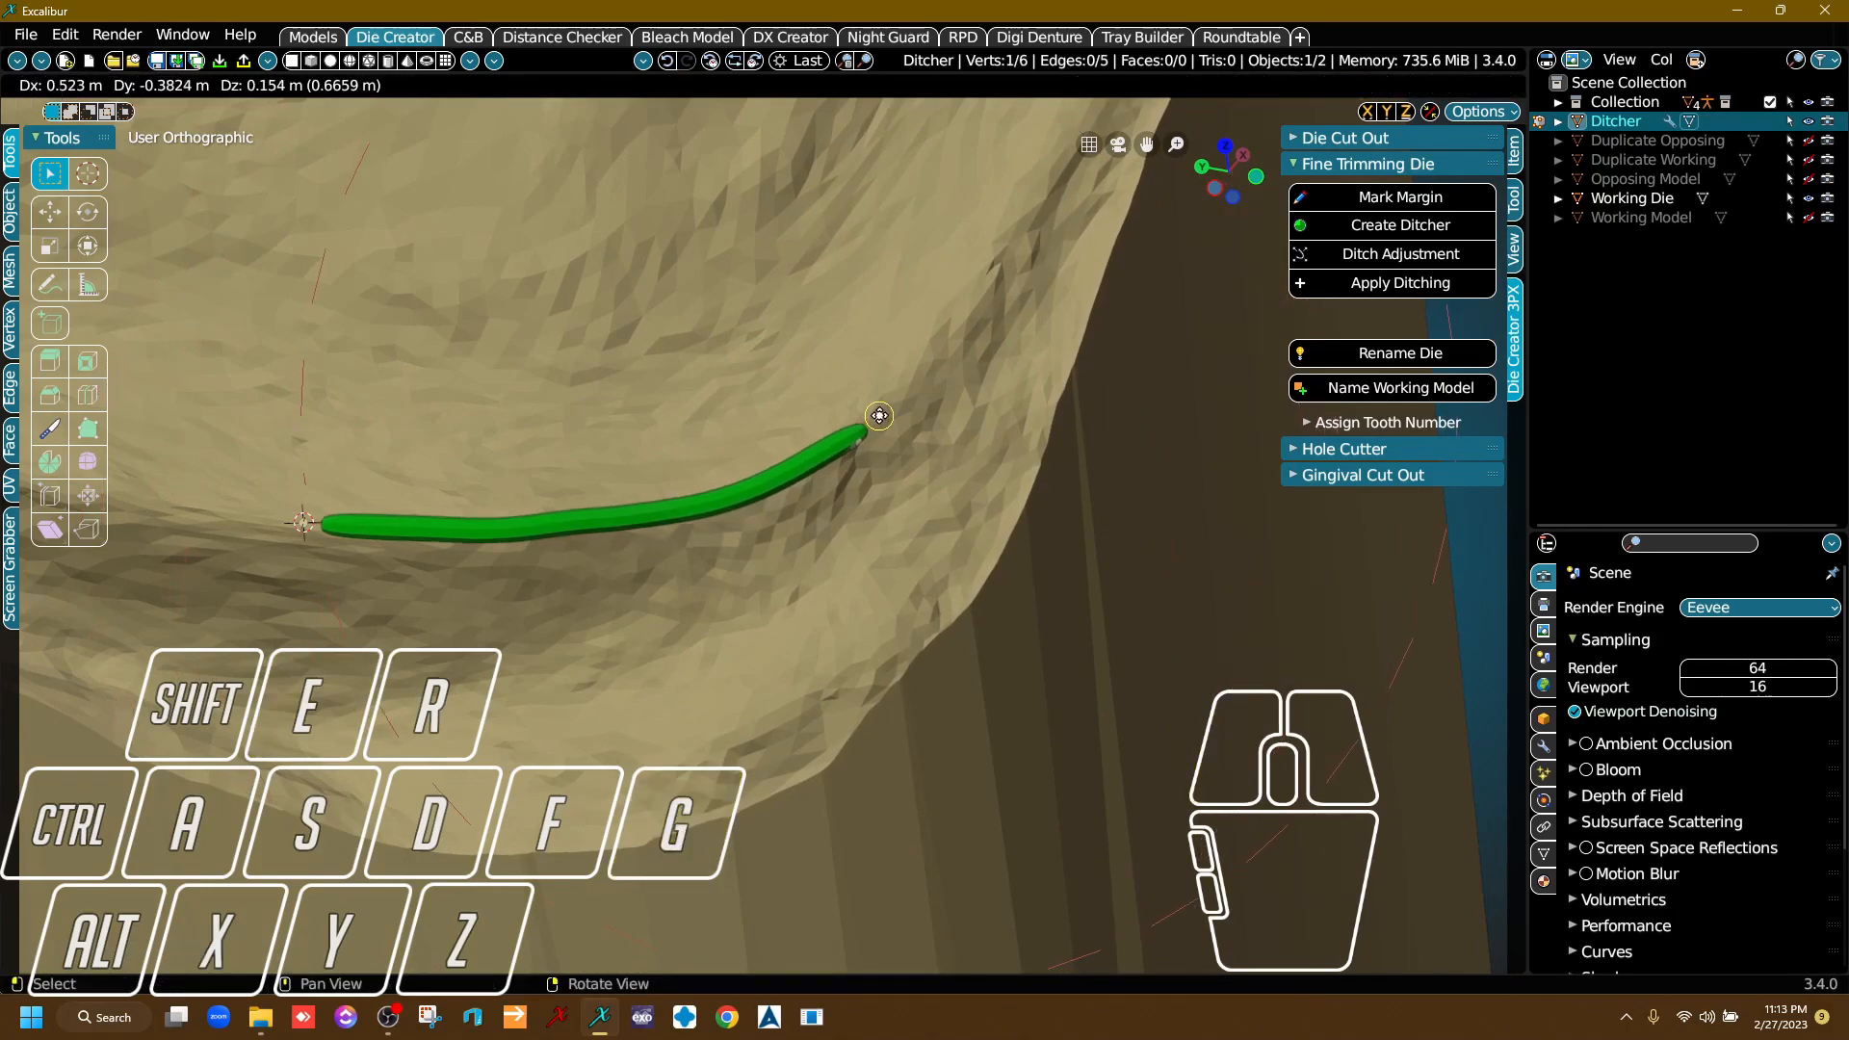
{"action": "left_click", "coordinate": [886, 411]}
{"action": "key", "text": "e"}
{"action": "left_click", "coordinate": [955, 320]}
{"action": "key", "text": "e"}
{"action": "left_click", "coordinate": [1025, 212]}
{"action": "middle_click_drag", "start_coordinate": [970, 331], "coordinate": [660, 731]}
{"action": "key", "text": "e"}
{"action": "left_click", "coordinate": [834, 434]}
{"action": "key", "text": "e"}
{"action": "left_click", "coordinate": [933, 280]}
Extrude three more ditcher segments along the margin on the die's premolar-facing side.
{"action": "middle_click_drag", "start_coordinate": [867, 530], "coordinate": [838, 614]}
{"action": "scroll", "coordinate": [838, 614], "scroll_direction": "down", "scroll_amount": 2}
{"action": "scroll", "coordinate": [838, 614], "scroll_direction": "down", "scroll_amount": 1}
{"action": "right_click_drag", "start_coordinate": [975, 474], "coordinate": [838, 544]}
{"action": "right_click_drag", "start_coordinate": [1093, 443], "coordinate": [925, 496]}
{"action": "middle_click_drag", "start_coordinate": [876, 501], "coordinate": [461, 566]}
{"action": "scroll", "coordinate": [461, 566], "scroll_direction": "up", "scroll_amount": 2}
{"action": "right_click_drag", "start_coordinate": [589, 451], "coordinate": [616, 496]}
{"action": "key", "text": "e"}
{"action": "left_click", "coordinate": [643, 387]}
{"action": "key", "text": "e"}
{"action": "left_click", "coordinate": [872, 288]}
{"action": "key", "text": "e"}
{"action": "left_click", "coordinate": [1086, 198]}
Carry the ditcher line with three more segments towards the inner corner of the die's margin.
{"action": "middle_click_drag", "start_coordinate": [986, 309], "coordinate": [392, 698]}
{"action": "key", "text": "e"}
{"action": "left_click", "coordinate": [700, 453]}
{"action": "key", "text": "e"}
{"action": "left_click", "coordinate": [841, 352]}
{"action": "key", "text": "e"}
{"action": "left_click", "coordinate": [922, 255]}
Extend the ditcher line with more segments along the margin past the inner corner of the die.
{"action": "middle_click_drag", "start_coordinate": [922, 255], "coordinate": [850, 413]}
{"action": "scroll", "coordinate": [770, 443], "scroll_direction": "down", "scroll_amount": 5}
{"action": "right_click_drag", "start_coordinate": [568, 530], "coordinate": [395, 596]}
{"action": "scroll", "coordinate": [867, 506], "scroll_direction": "up", "scroll_amount": 1}
{"action": "middle_click_drag", "start_coordinate": [697, 497], "coordinate": [316, 531]}
{"action": "right_click_drag", "start_coordinate": [665, 549], "coordinate": [949, 549]}
{"action": "scroll", "coordinate": [463, 445], "scroll_direction": "up", "scroll_amount": 2}
{"action": "key", "text": "e"}
{"action": "left_click", "coordinate": [557, 449]}
{"action": "key", "text": "e"}
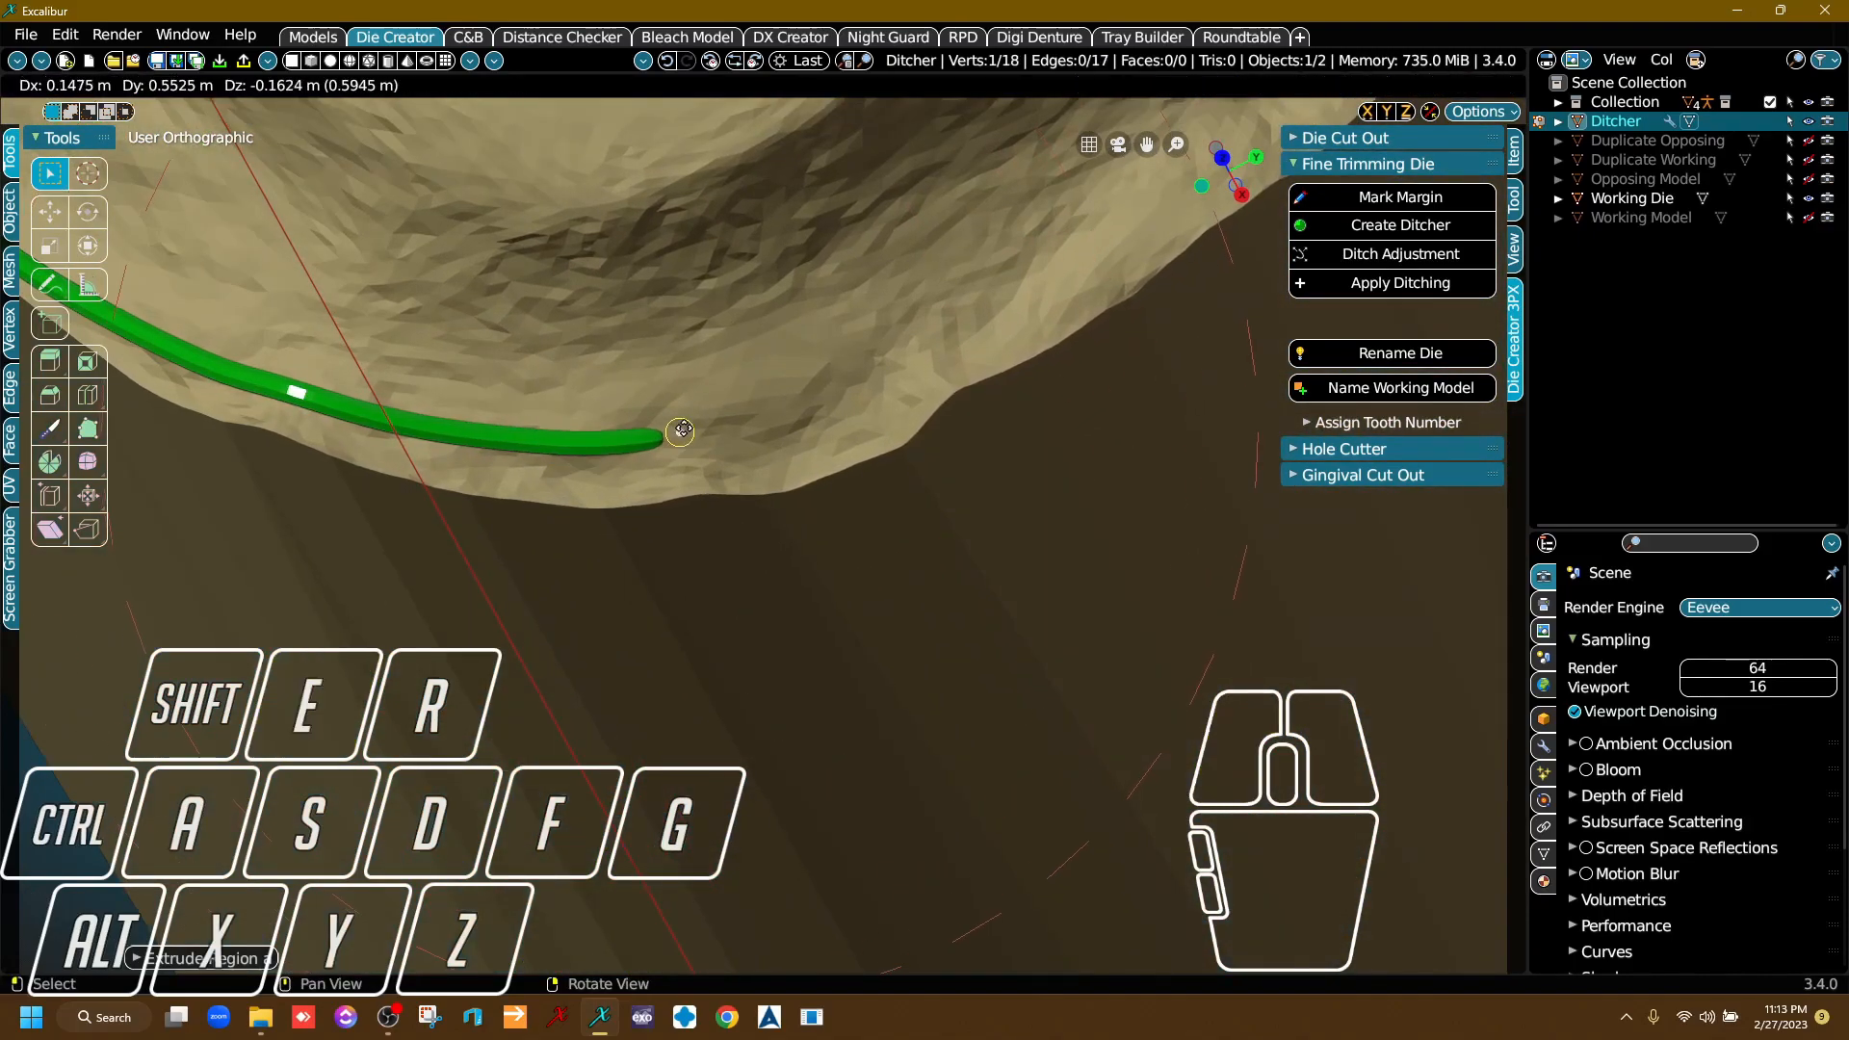
{"action": "left_click", "coordinate": [686, 434]}
Extrude five ditcher segments along the next side of the die's margin, following its curve.
{"action": "scroll", "coordinate": [838, 482], "scroll_direction": "down", "scroll_amount": 6}
{"action": "middle_click_drag", "start_coordinate": [838, 520], "coordinate": [443, 663]}
{"action": "right_click_drag", "start_coordinate": [664, 661], "coordinate": [779, 658]}
{"action": "scroll", "coordinate": [534, 609], "scroll_direction": "up", "scroll_amount": 4}
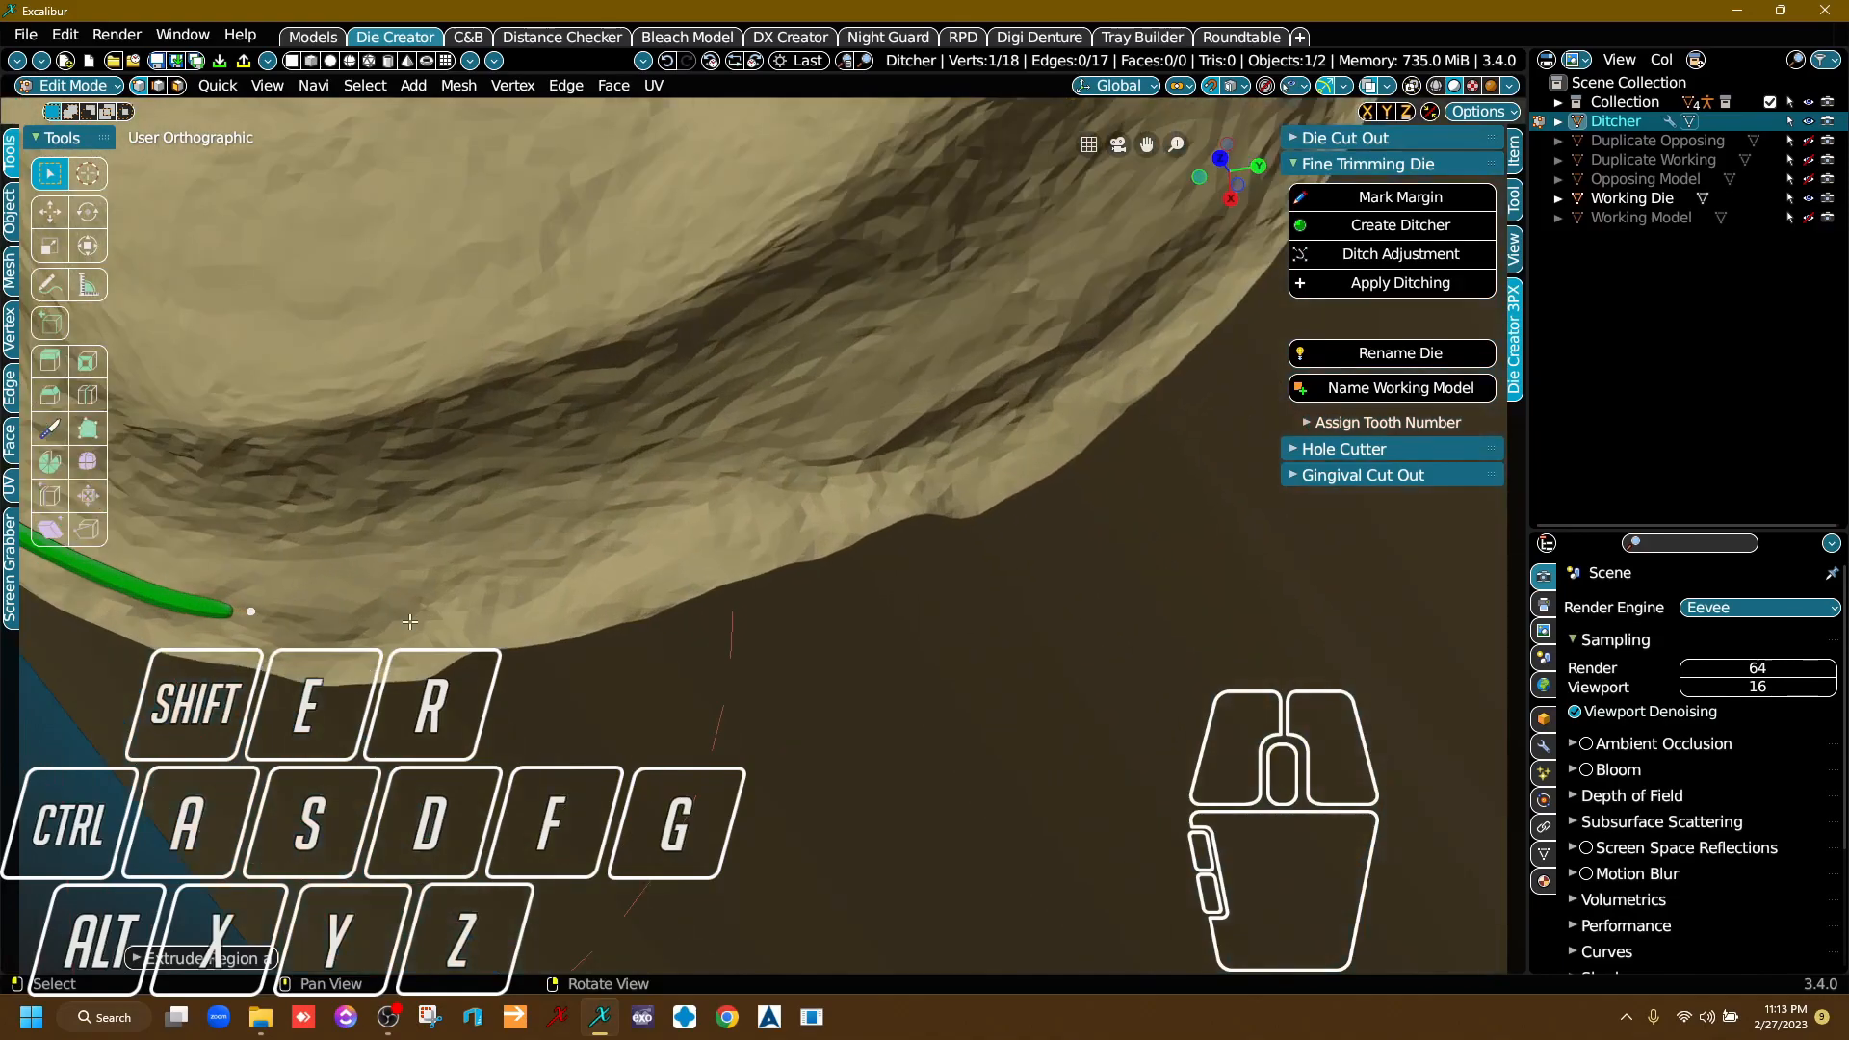
{"action": "key", "text": "e"}
{"action": "left_click", "coordinate": [469, 593]}
{"action": "key", "text": "e"}
{"action": "left_click", "coordinate": [618, 545]}
{"action": "key", "text": "e"}
{"action": "left_click", "coordinate": [759, 497]}
{"action": "key", "text": "e"}
{"action": "left_click", "coordinate": [859, 442]}
{"action": "key", "text": "e"}
{"action": "left_click", "coordinate": [979, 376]}
Carry the ditcher line five segments further along the margin, up towards the following corner of the die.
{"action": "scroll", "coordinate": [963, 472], "scroll_direction": "down", "scroll_amount": 6}
{"action": "right_click_drag", "start_coordinate": [752, 627], "coordinate": [497, 422]}
{"action": "right_click_drag", "start_coordinate": [1051, 229], "coordinate": [1137, 424]}
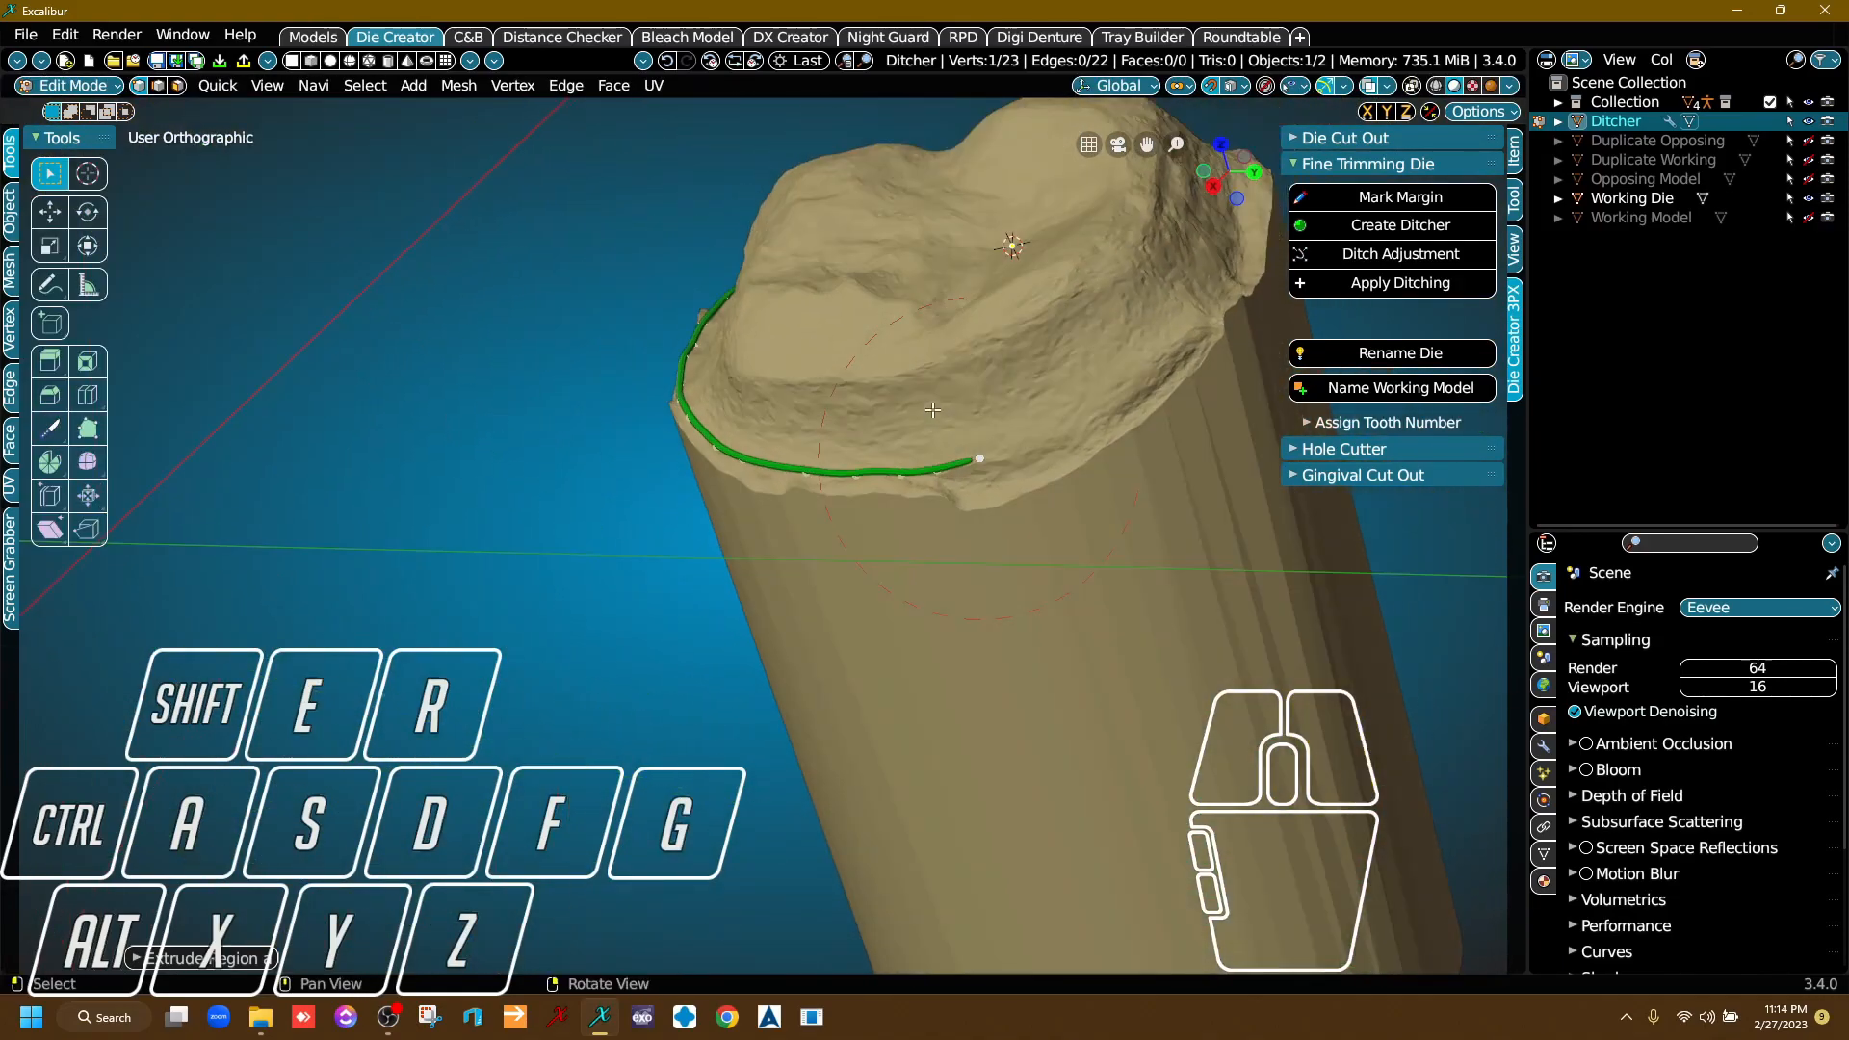
{"action": "middle_click_drag", "start_coordinate": [1123, 478], "coordinate": [517, 437]}
{"action": "right_click_drag", "start_coordinate": [516, 438], "coordinate": [602, 449]}
{"action": "scroll", "coordinate": [395, 423], "scroll_direction": "up", "scroll_amount": 5}
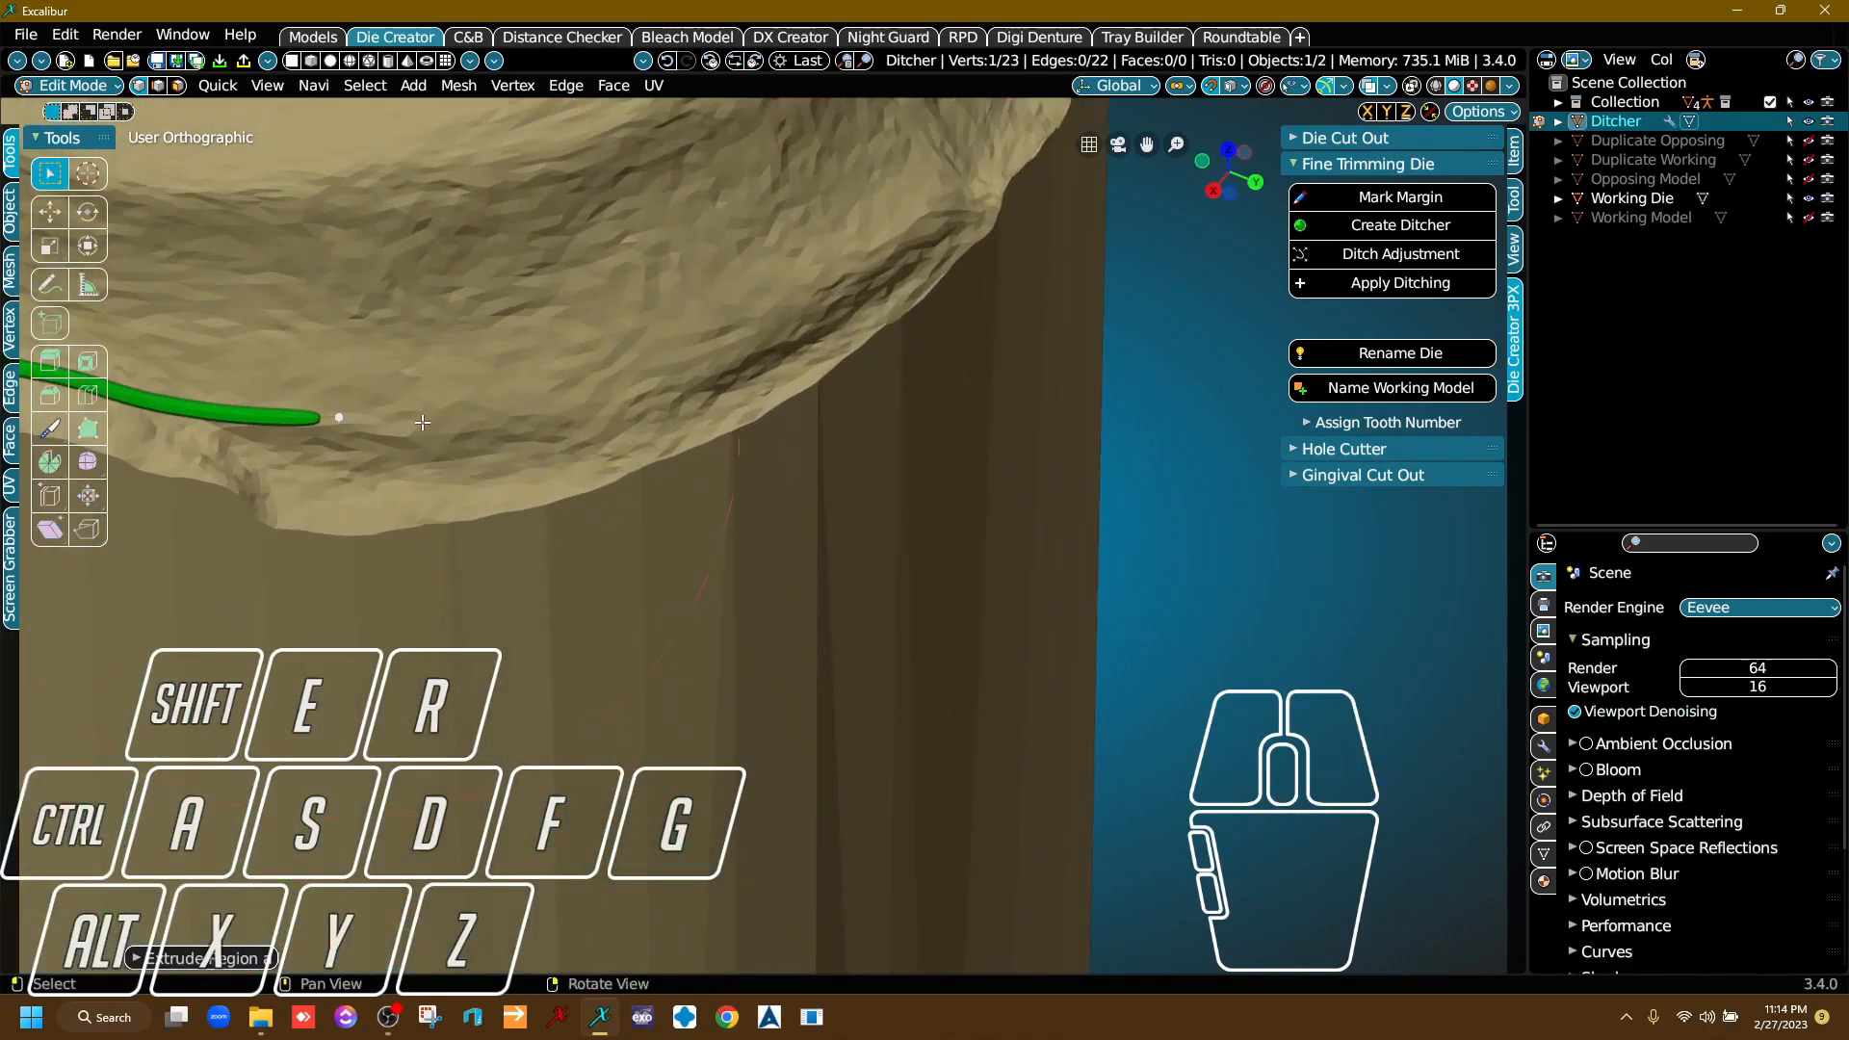
{"action": "key", "text": "e"}
{"action": "left_click", "coordinate": [472, 423]}
{"action": "key", "text": "e"}
{"action": "left_click", "coordinate": [607, 411]}
{"action": "key", "text": "e"}
{"action": "left_click", "coordinate": [726, 356]}
{"action": "key", "text": "e"}
{"action": "left_click", "coordinate": [843, 280]}
{"action": "key", "text": "e"}
{"action": "left_click", "coordinate": [947, 210]}
Extrude three ditcher segments to take the line around the die's corner onto the next side.
{"action": "scroll", "coordinate": [939, 361], "scroll_direction": "down", "scroll_amount": 4}
{"action": "right_click_drag", "start_coordinate": [938, 371], "coordinate": [992, 439]}
{"action": "middle_click_drag", "start_coordinate": [992, 439], "coordinate": [553, 438]}
{"action": "right_click_drag", "start_coordinate": [553, 437], "coordinate": [587, 338]}
{"action": "scroll", "coordinate": [586, 338], "scroll_direction": "up", "scroll_amount": 6}
{"action": "key", "text": "e"}
{"action": "left_click", "coordinate": [550, 258]}
{"action": "key", "text": "e"}
{"action": "left_click", "coordinate": [688, 283]}
Continue the ditcher line in short segments along the smooth margin edge to the far bend.
{"action": "key", "text": "e"}
{"action": "left_click", "coordinate": [806, 306]}
{"action": "middle_click_drag", "start_coordinate": [1272, 368], "coordinate": [681, 396]}
{"action": "right_click_drag", "start_coordinate": [681, 396], "coordinate": [682, 416]}
{"action": "key", "text": "e"}
{"action": "left_click", "coordinate": [559, 329]}
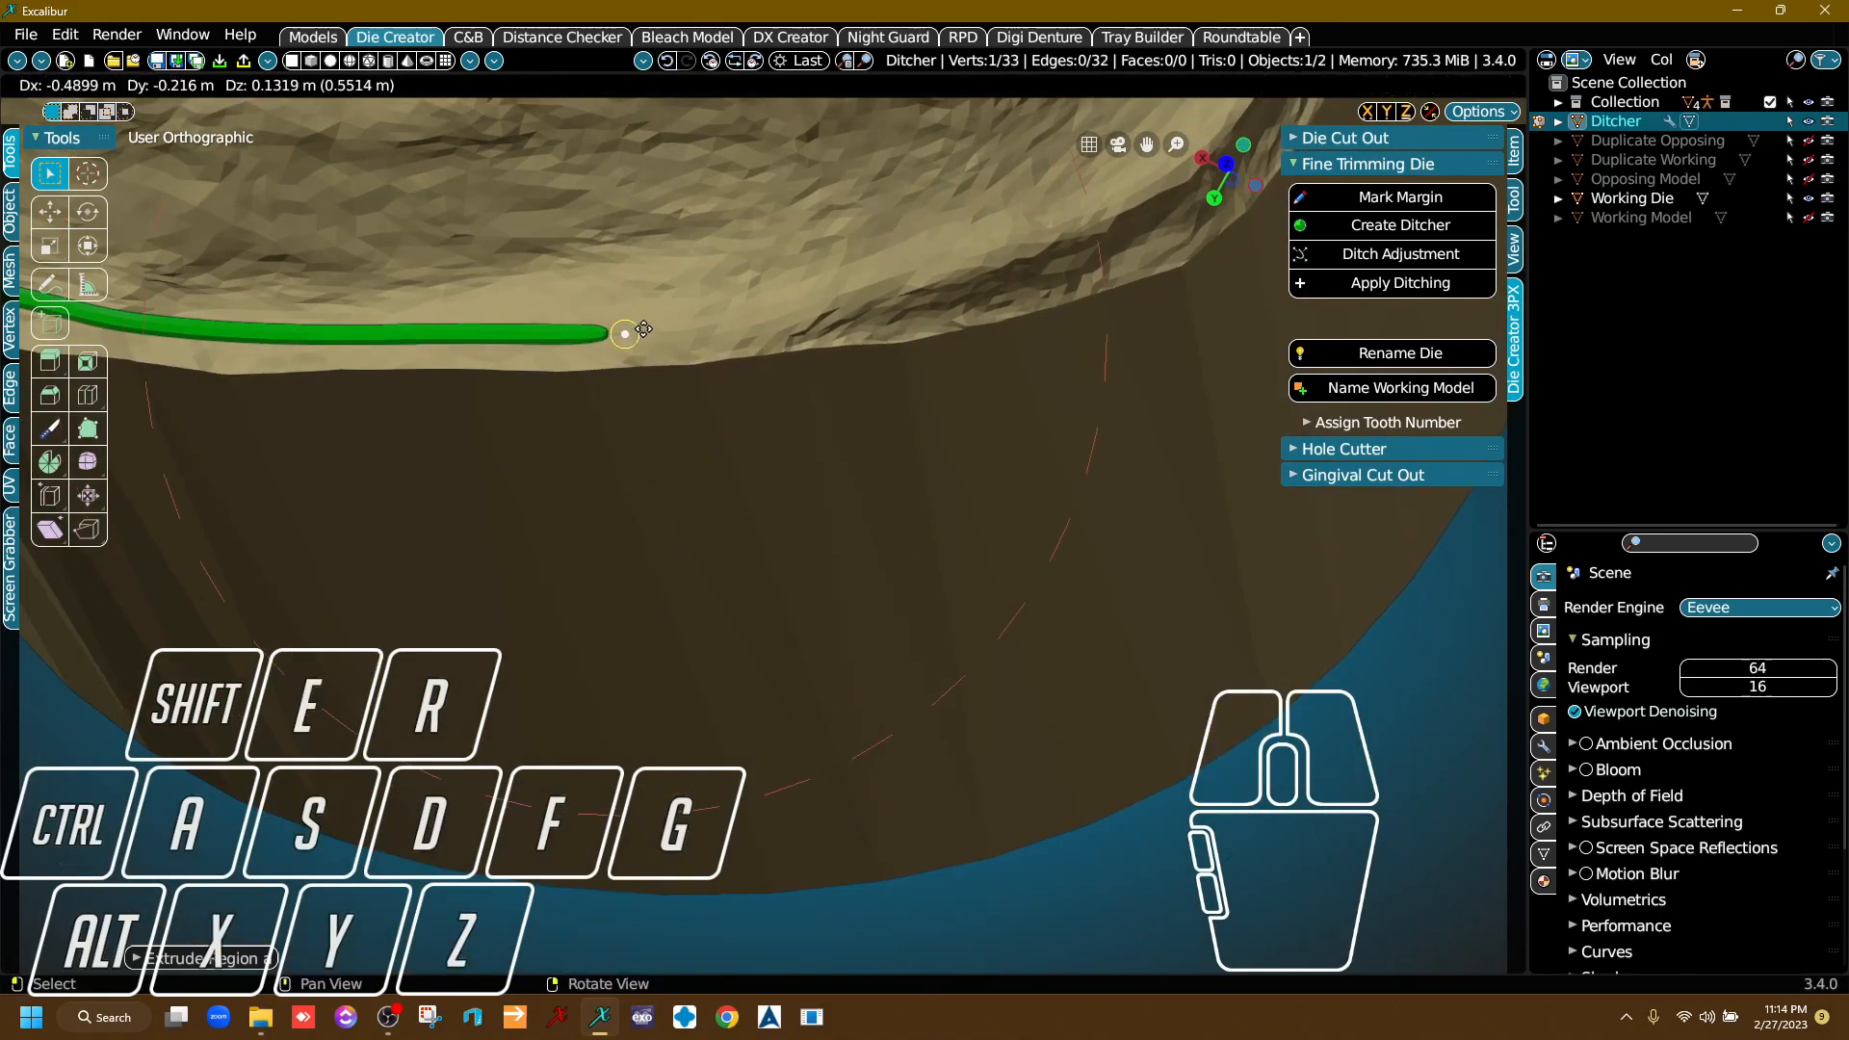
{"action": "key", "text": "e"}
{"action": "left_click", "coordinate": [732, 316]}
{"action": "key", "text": "e"}
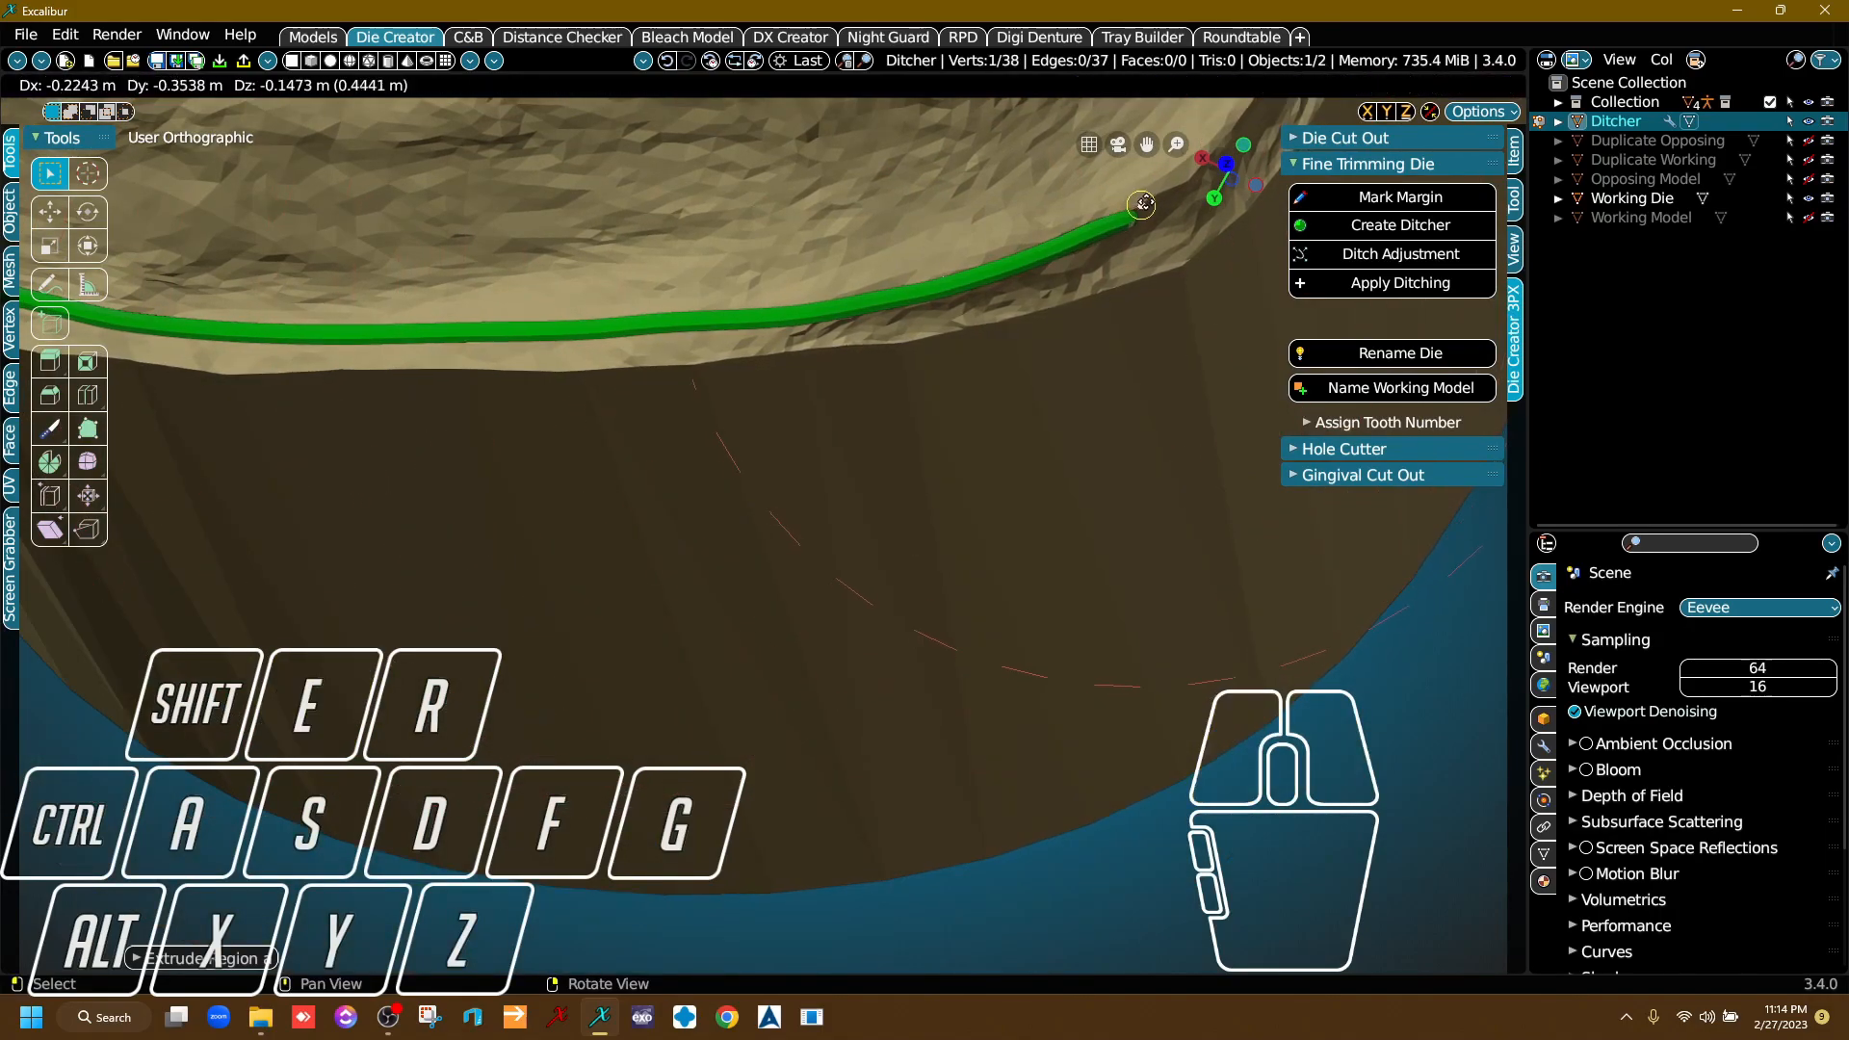
{"action": "left_click", "coordinate": [1064, 309]}
Extrude four ditcher segments along the last stretch of margin, heading back towards the line's starting point.
{"action": "right_click_drag", "start_coordinate": [1064, 308], "coordinate": [853, 537]}
{"action": "middle_click_drag", "start_coordinate": [853, 537], "coordinate": [740, 537]}
{"action": "scroll", "coordinate": [741, 537], "scroll_direction": "up", "scroll_amount": 3}
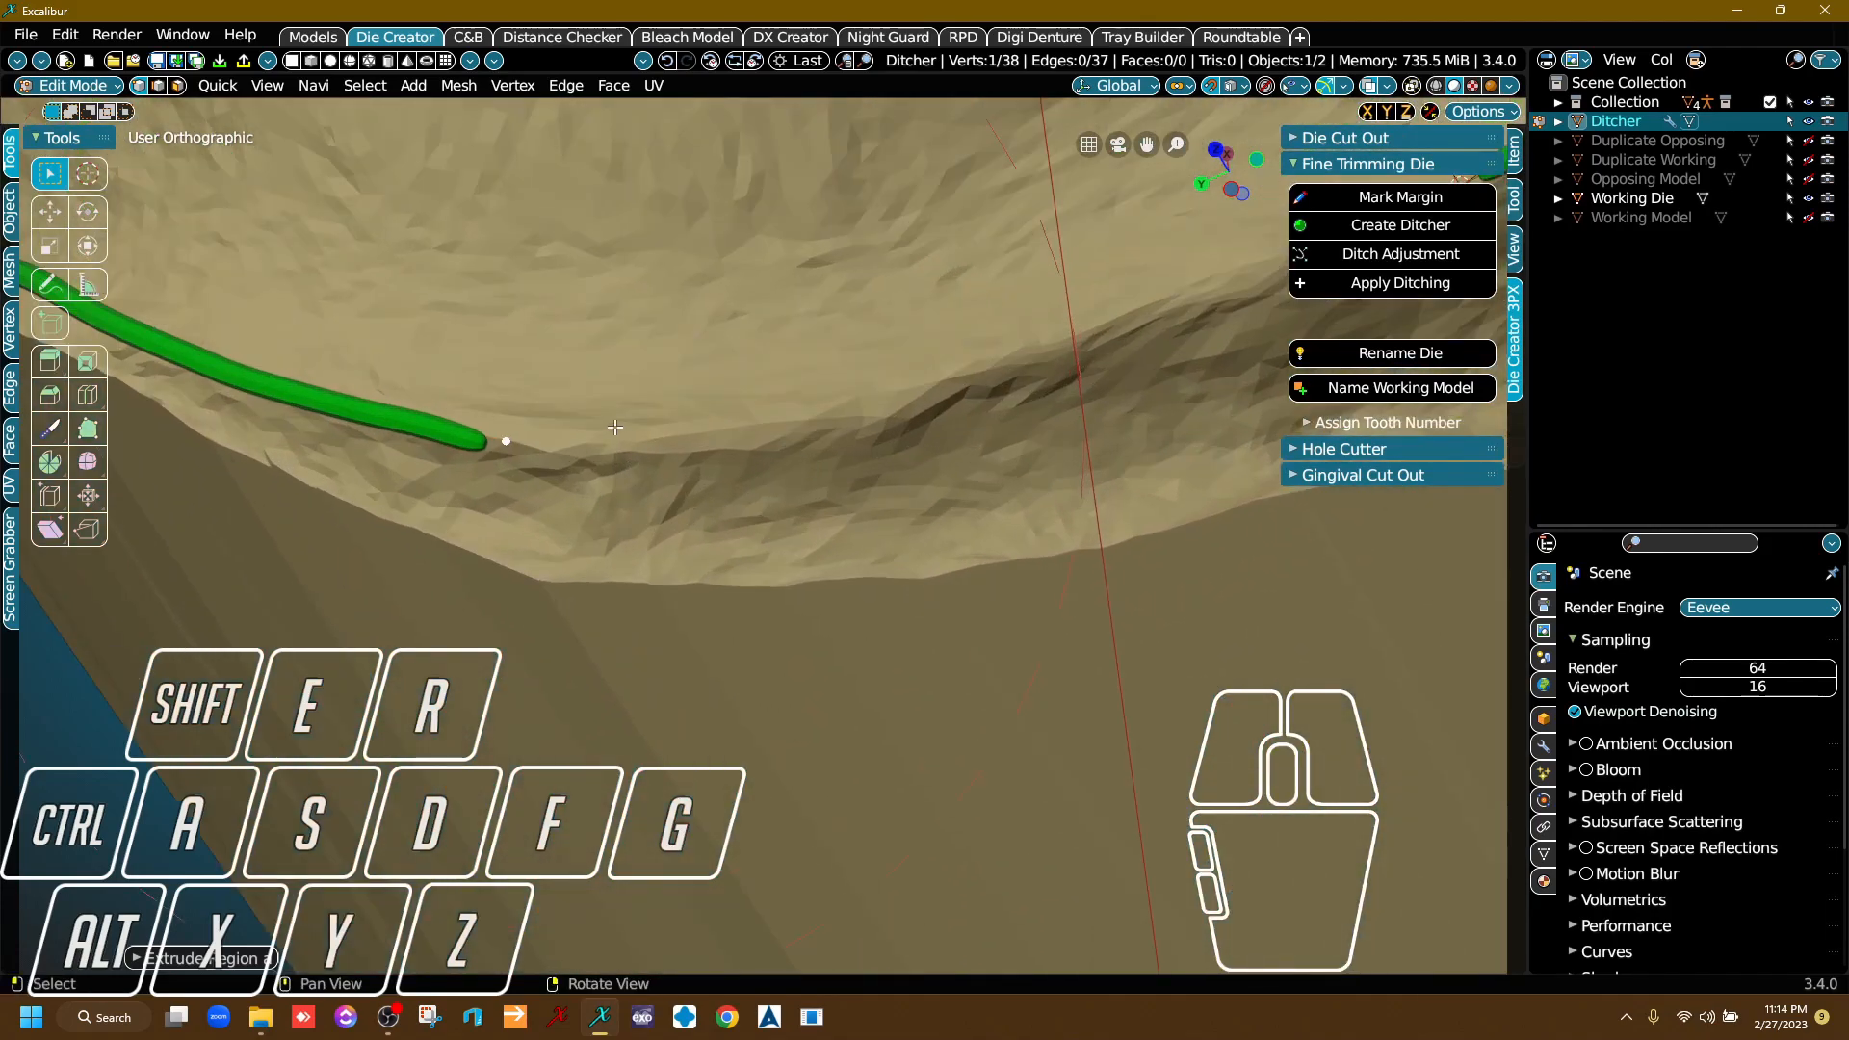
{"action": "key", "text": "e"}
{"action": "left_click", "coordinate": [665, 433]}
{"action": "key", "text": "e"}
{"action": "left_click", "coordinate": [869, 409]}
{"action": "key", "text": "e"}
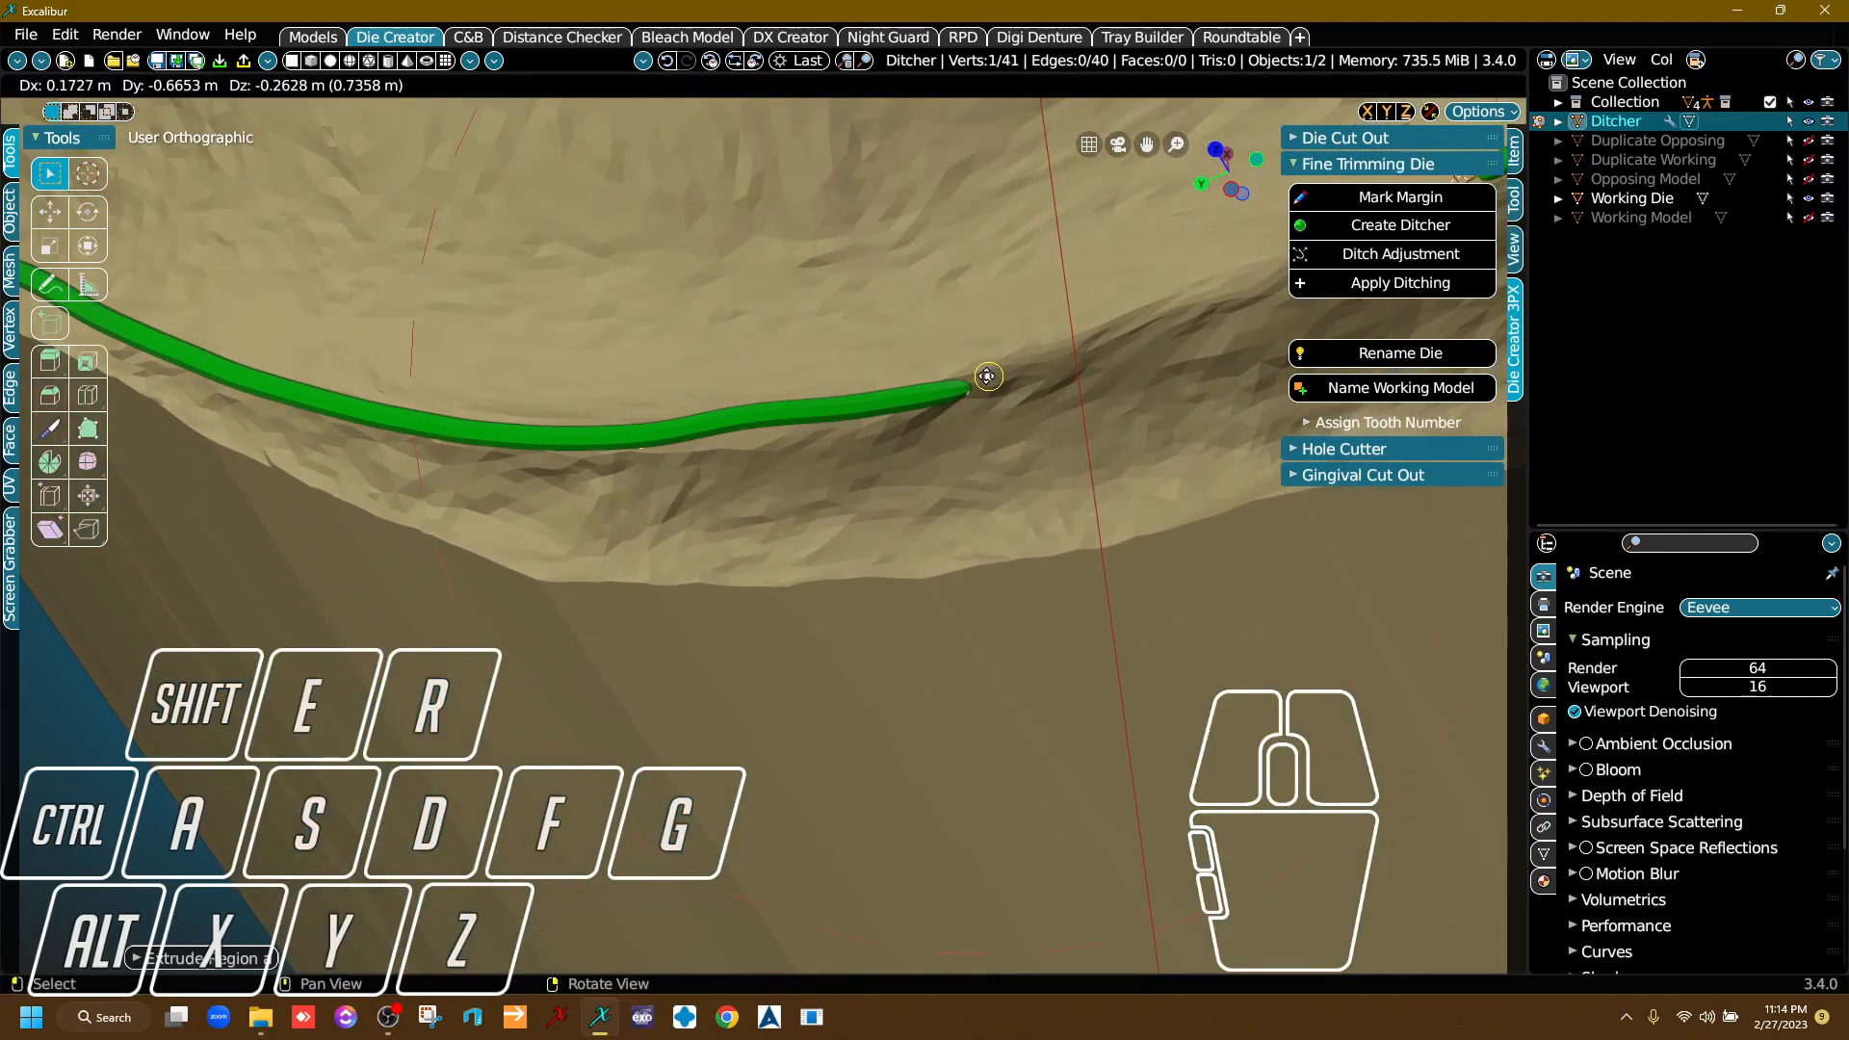
{"action": "left_click", "coordinate": [1132, 313]}
Reposition a point in the newly extruded ditcher stretch so the line dips smoothly along the margin.
{"action": "key", "text": "g"}
{"action": "key", "text": "g"}
{"action": "left_click", "coordinate": [814, 393]}
{"action": "key", "text": "g"}
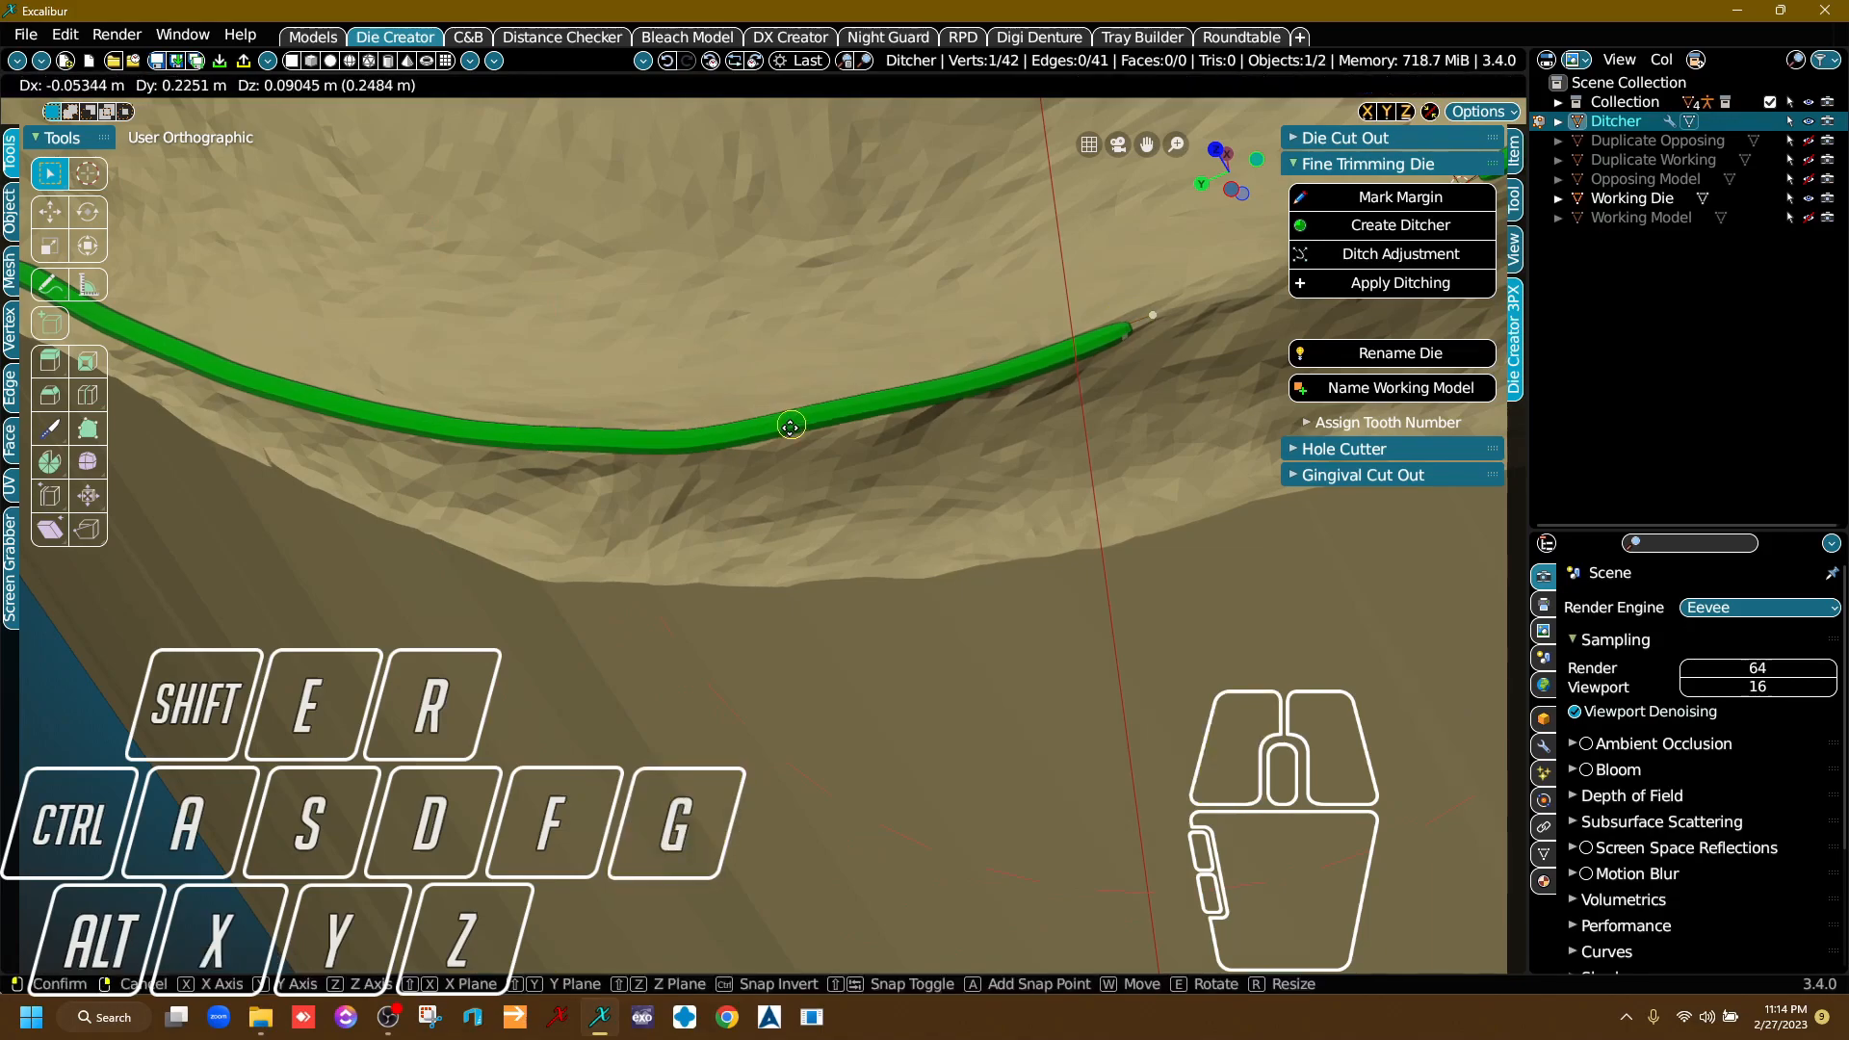
{"action": "left_click", "coordinate": [773, 433]}
Extrude three more ditcher segments across the remaining gap, ending just short of the line's starting point.
{"action": "scroll", "coordinate": [818, 450], "scroll_direction": "down", "scroll_amount": 4}
{"action": "right_click_drag", "start_coordinate": [821, 455], "coordinate": [600, 469]}
{"action": "scroll", "coordinate": [599, 469], "scroll_direction": "up", "scroll_amount": 5}
{"action": "key", "text": "e"}
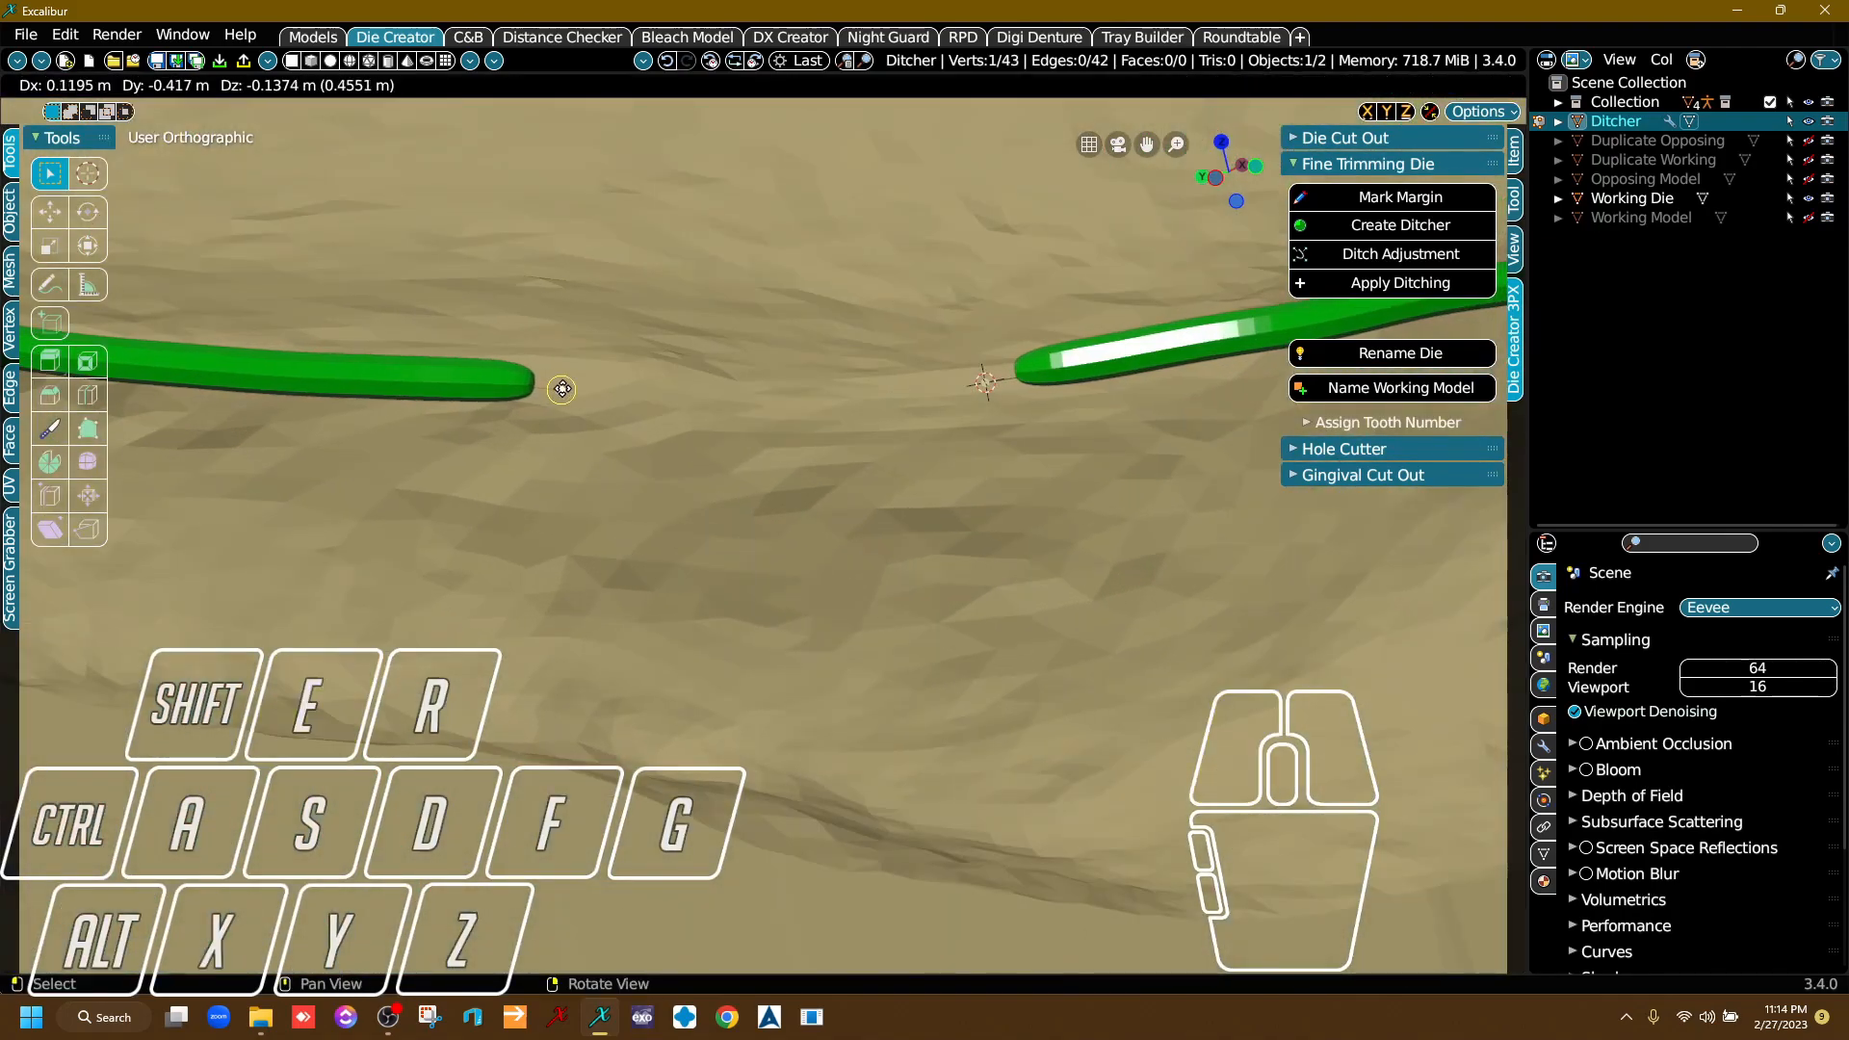
{"action": "left_click", "coordinate": [599, 391]}
{"action": "key", "text": "e"}
{"action": "left_click", "coordinate": [767, 403]}
{"action": "key", "text": "e"}
{"action": "left_click", "coordinate": [879, 402]}
Try to close the ditcher line by filling with all its vertices selected, and undo the fill.
{"action": "left_click", "coordinate": [983, 399], "text": "ctrl"}
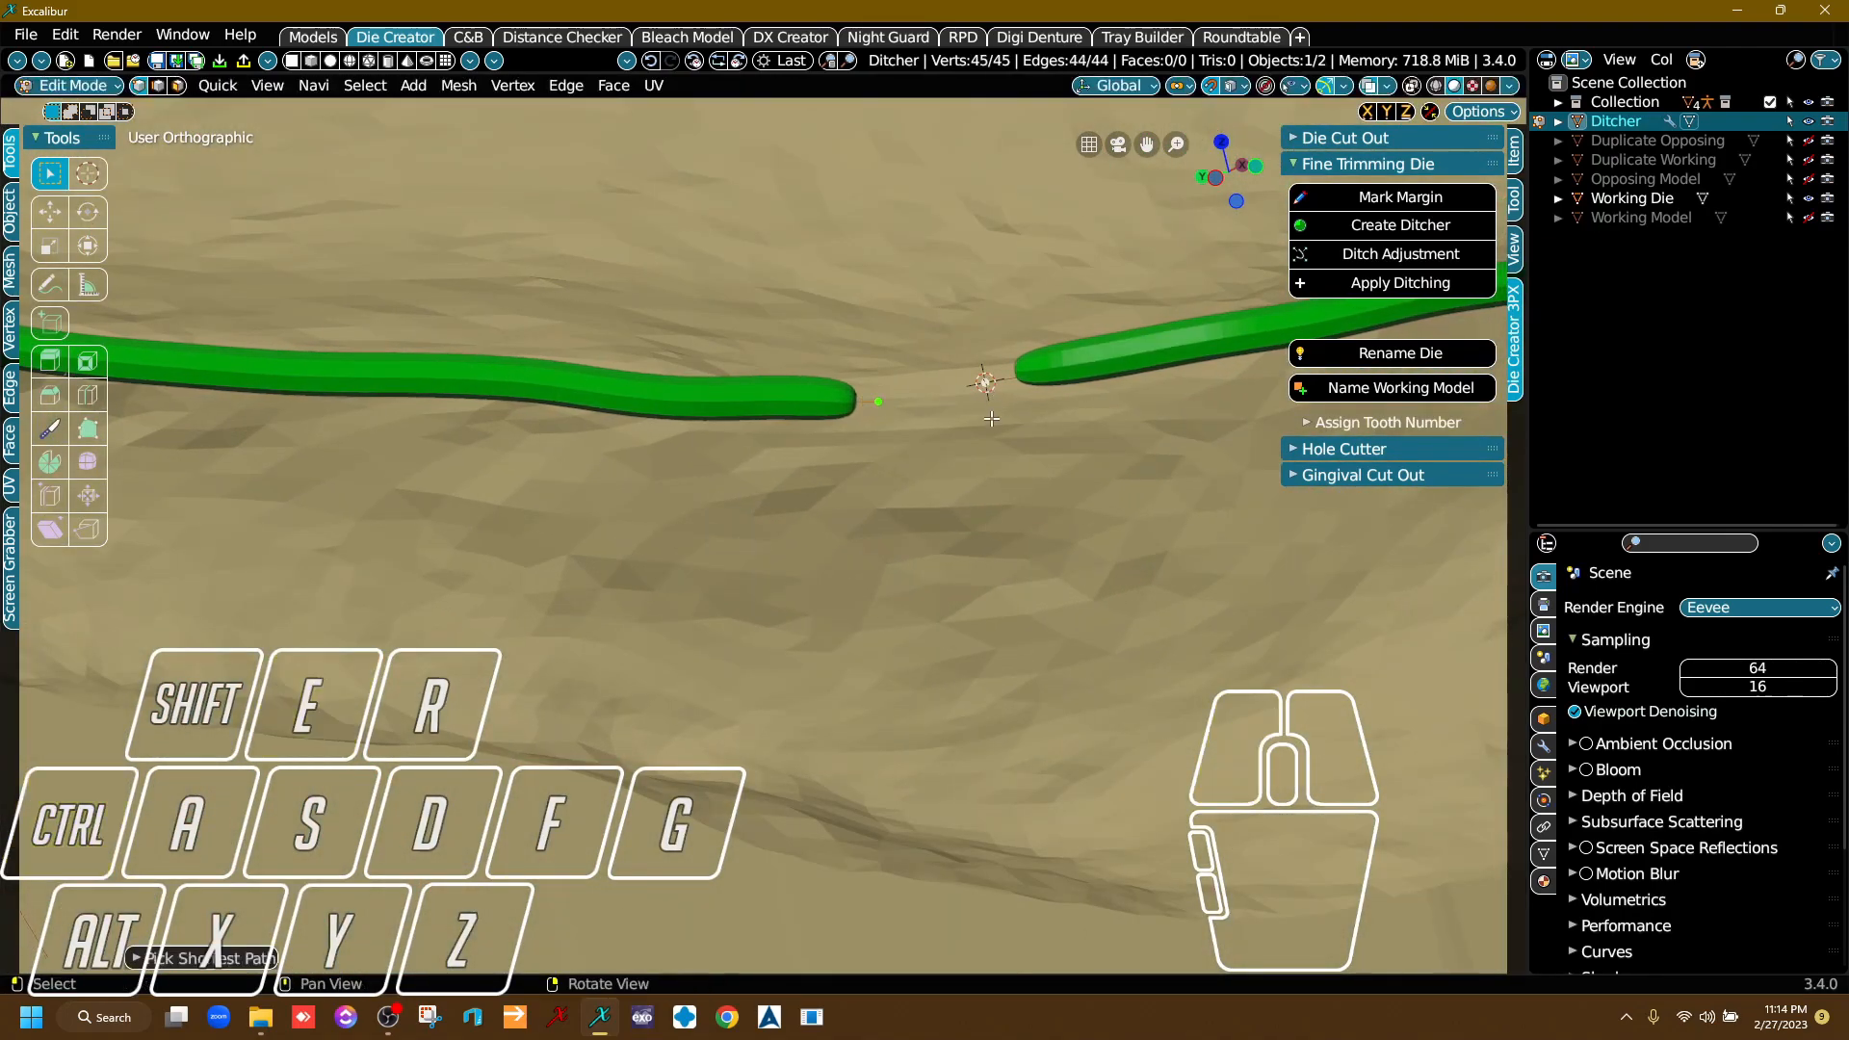
{"action": "key", "text": "f"}
{"action": "scroll", "coordinate": [894, 442], "scroll_direction": "down", "scroll_amount": 1}
{"action": "right_click", "coordinate": [939, 422]}
{"action": "key", "text": "f"}
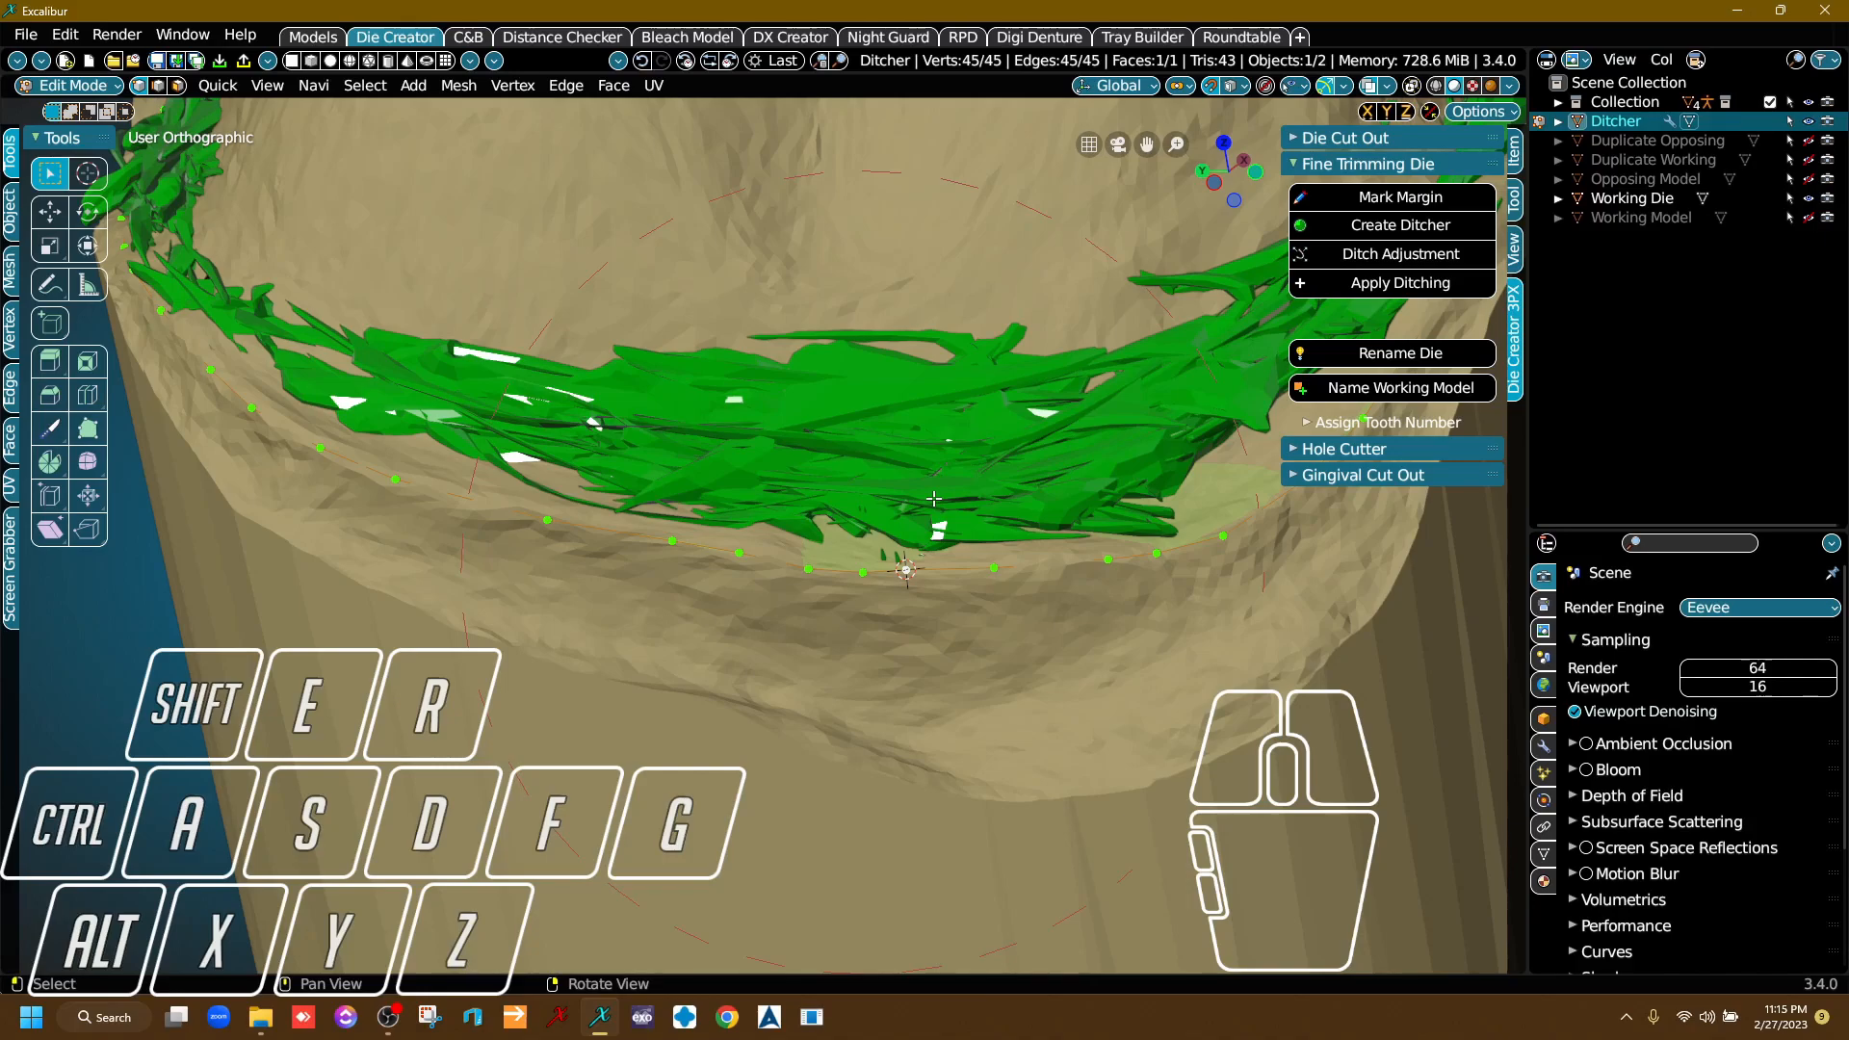
{"action": "key", "text": "ctrl+z"}
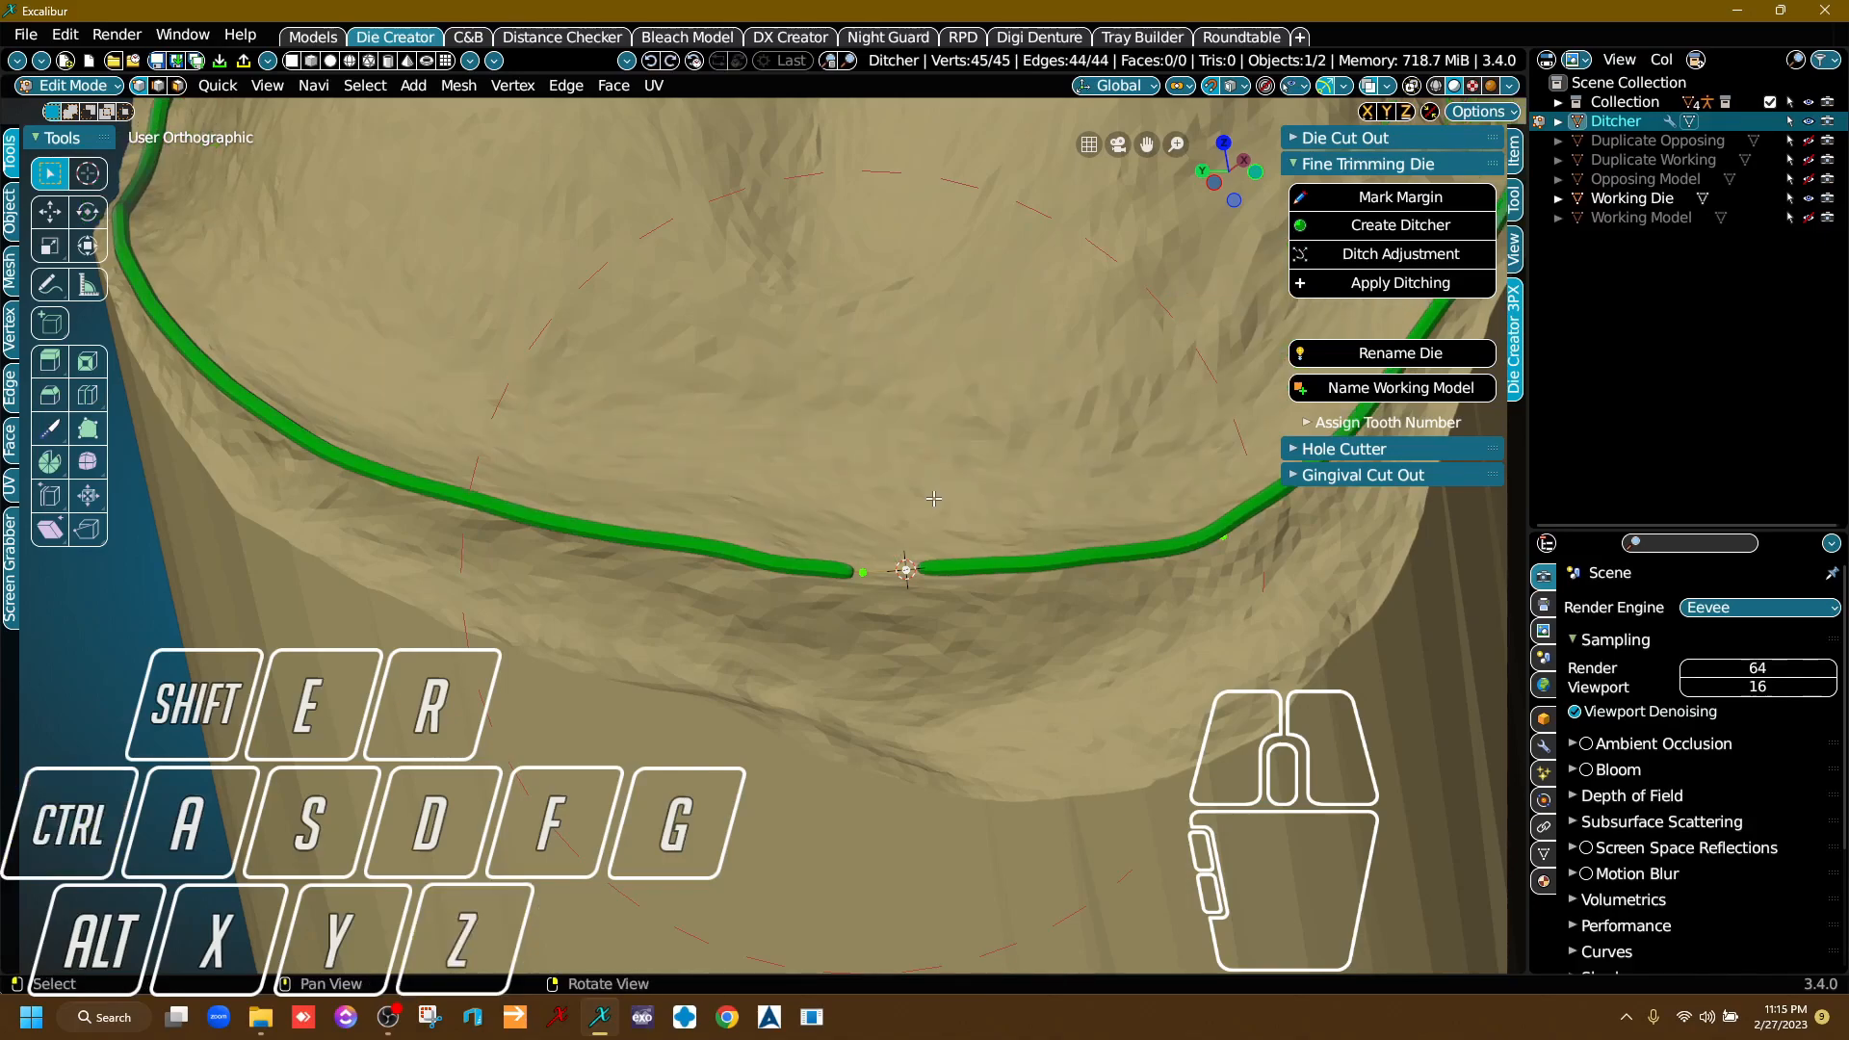
Join only the ditcher line's two open end vertices with an edge to close the loop.
{"action": "scroll", "coordinate": [925, 506], "scroll_direction": "up", "scroll_amount": 5}
{"action": "key", "text": "alt+a"}
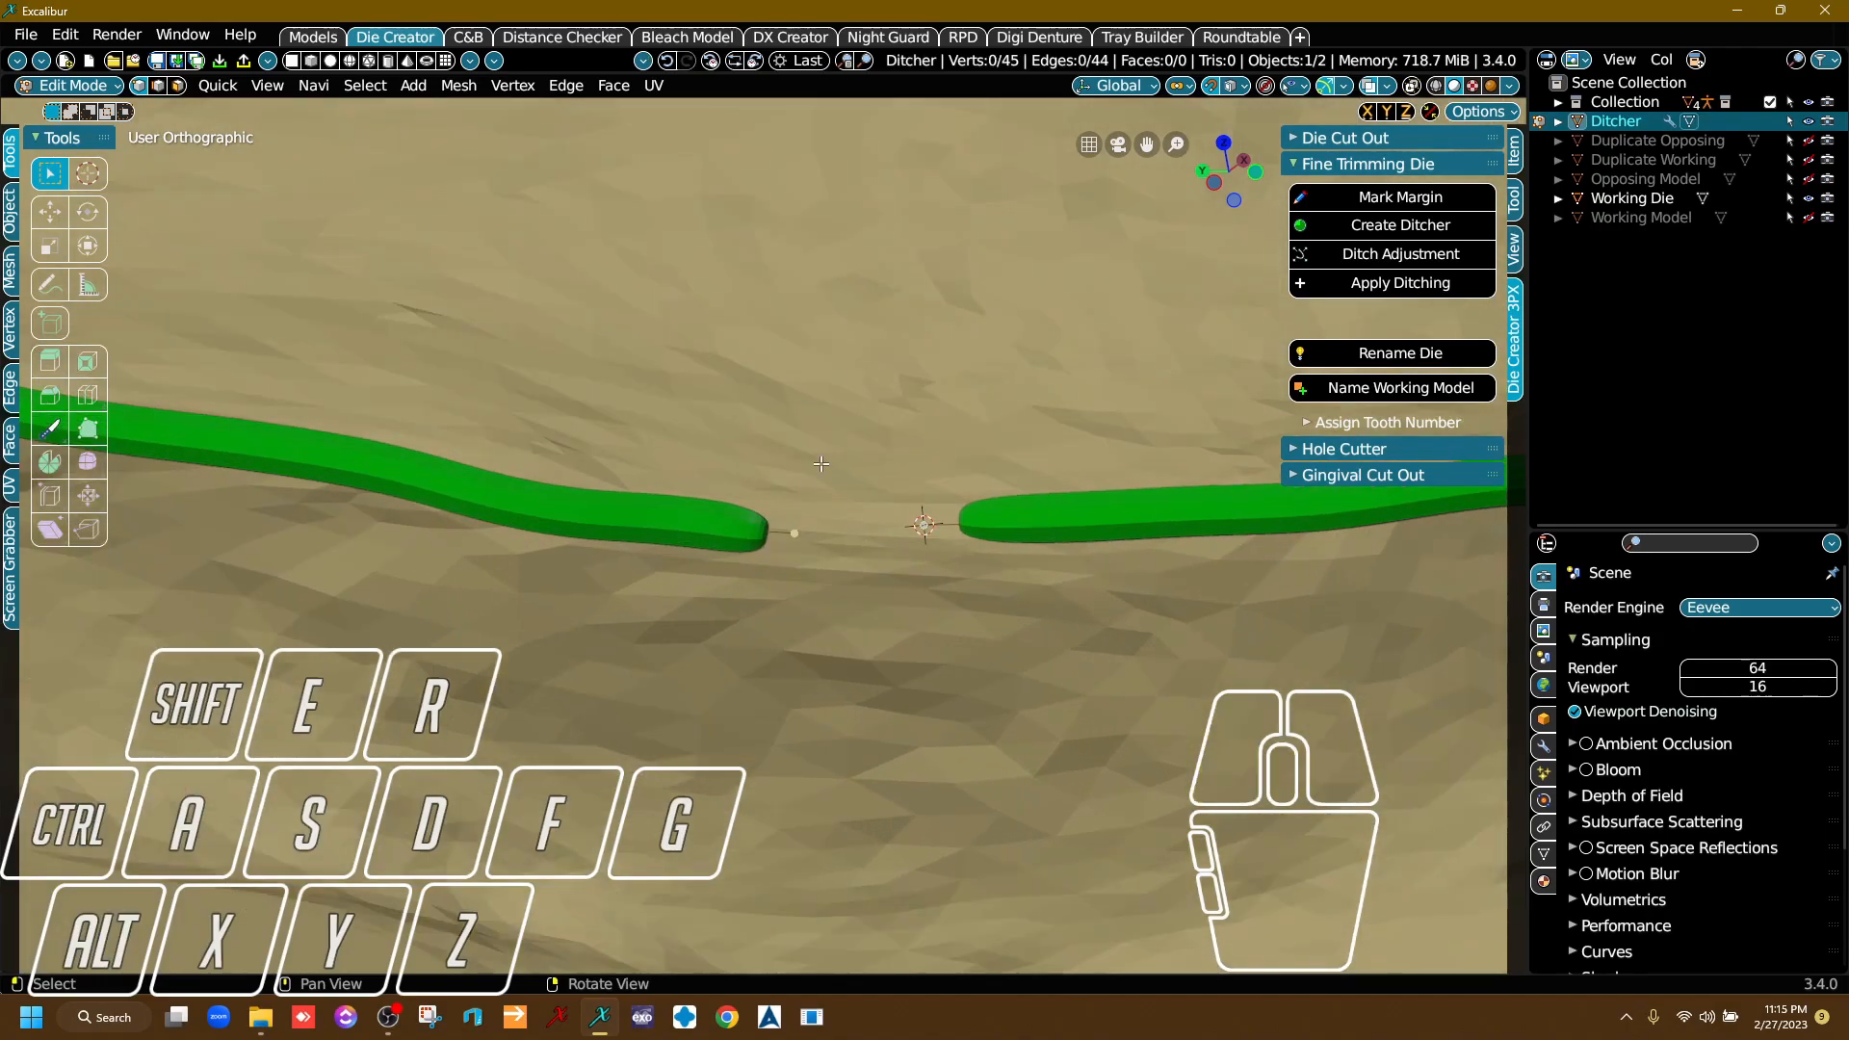
{"action": "left_click", "coordinate": [795, 535]}
{"action": "left_click", "coordinate": [930, 534], "text": "shift"}
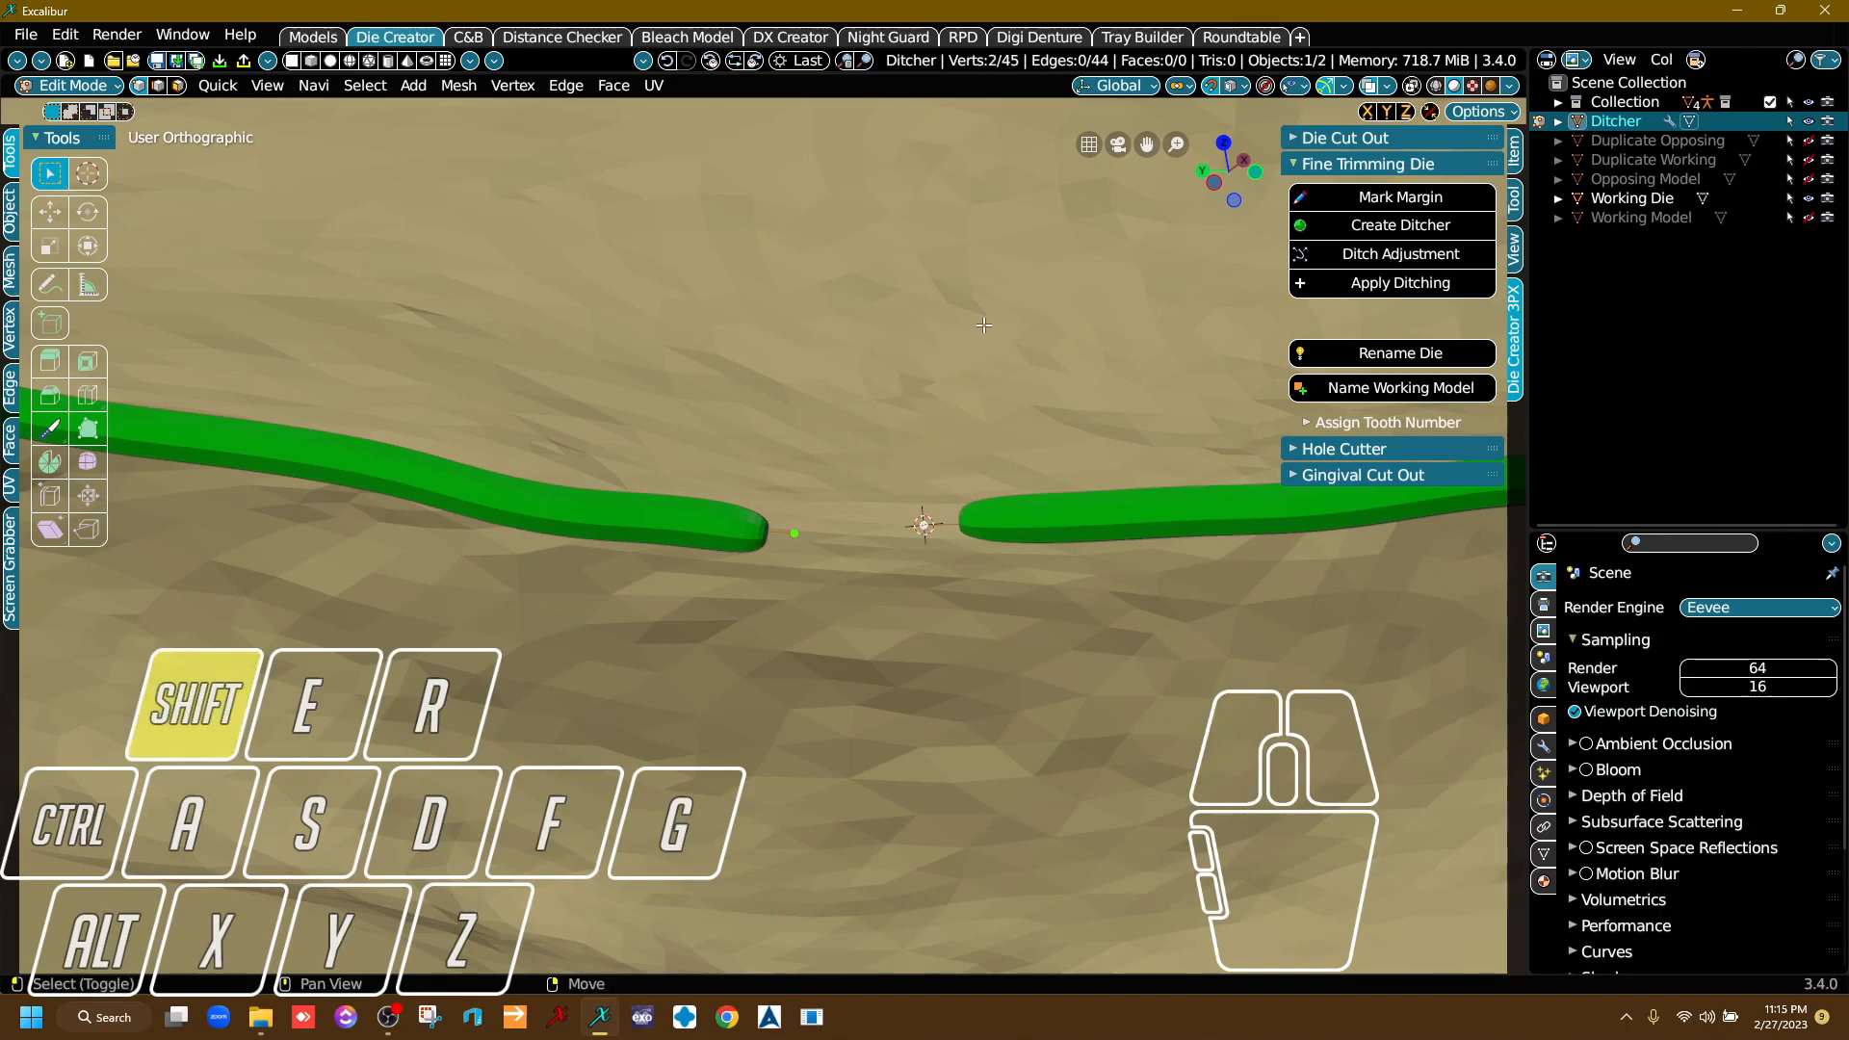
{"action": "key", "text": "f"}
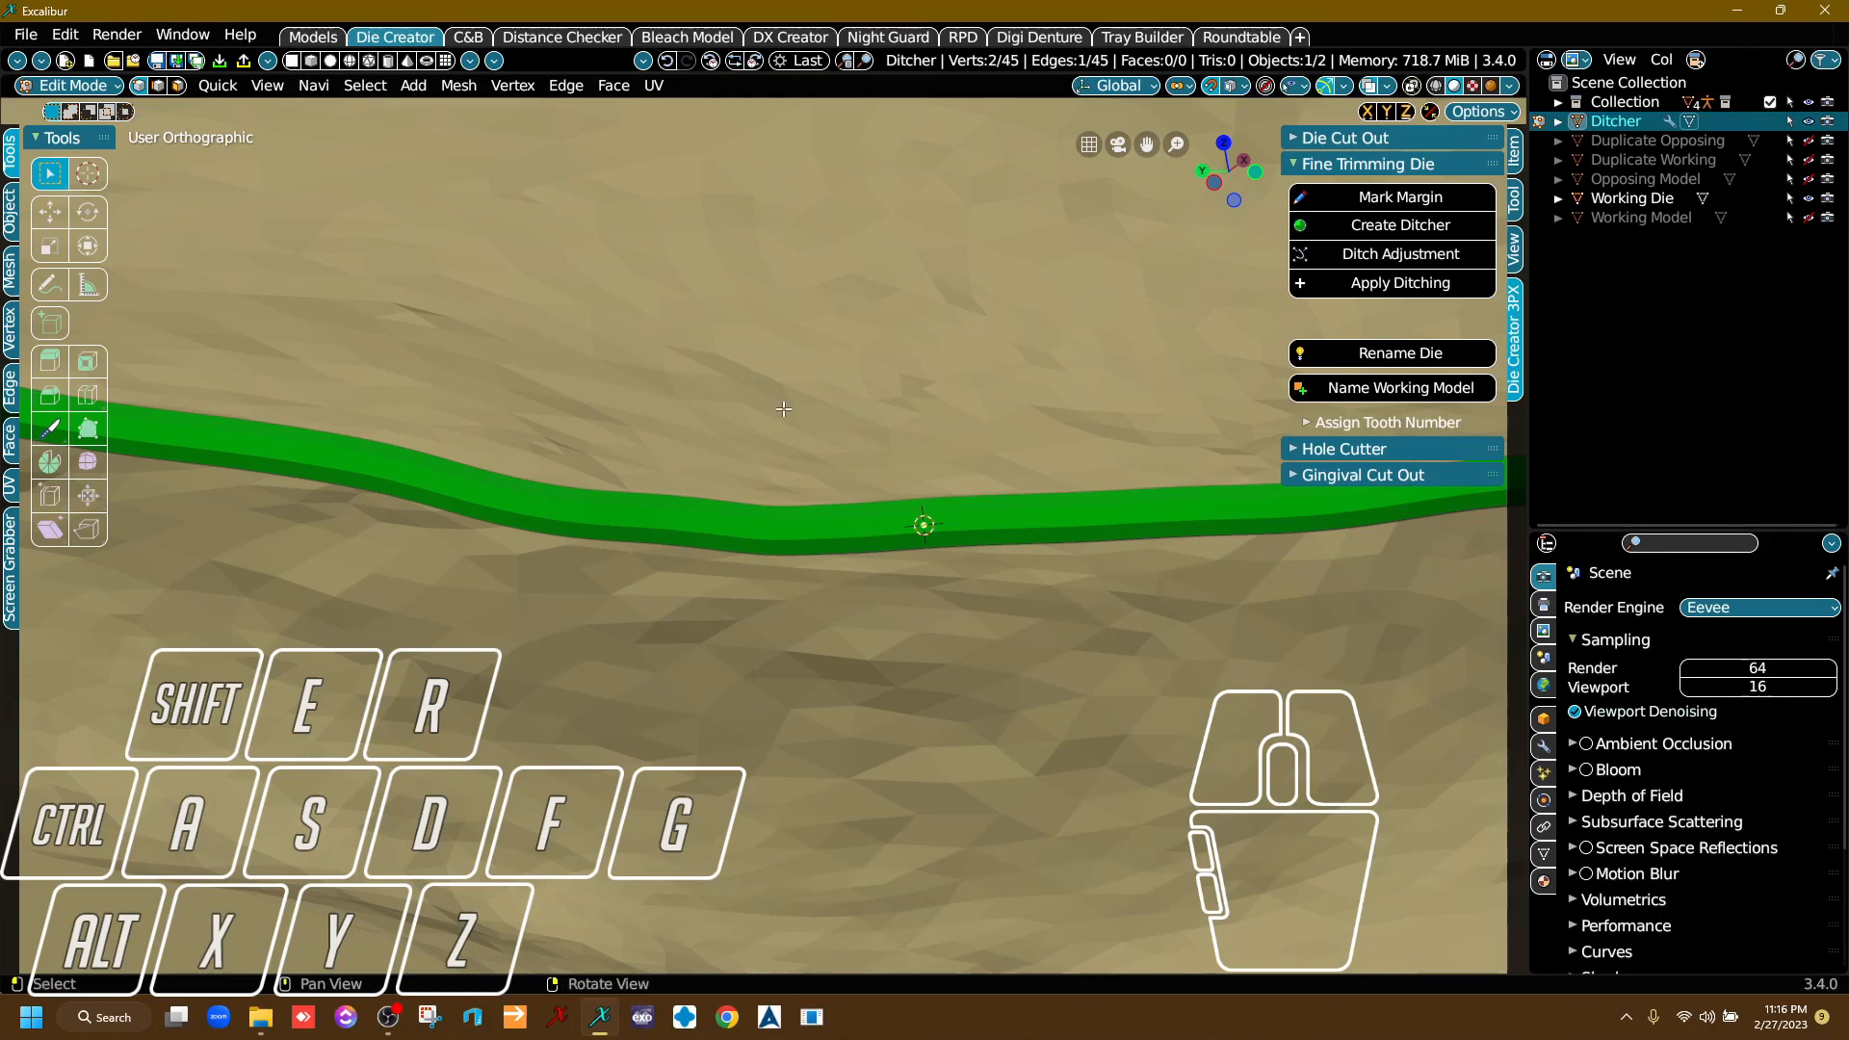
Generate the ditcher band around the die from the closed margin loop with Create Ditcher.
{"action": "scroll", "coordinate": [865, 595], "scroll_direction": "down", "scroll_amount": 5}
{"action": "right_click_drag", "start_coordinate": [865, 594], "coordinate": [863, 610]}
{"action": "scroll", "coordinate": [863, 611], "scroll_direction": "down", "scroll_amount": 5}
{"action": "right_click_drag", "start_coordinate": [853, 338], "coordinate": [1006, 454]}
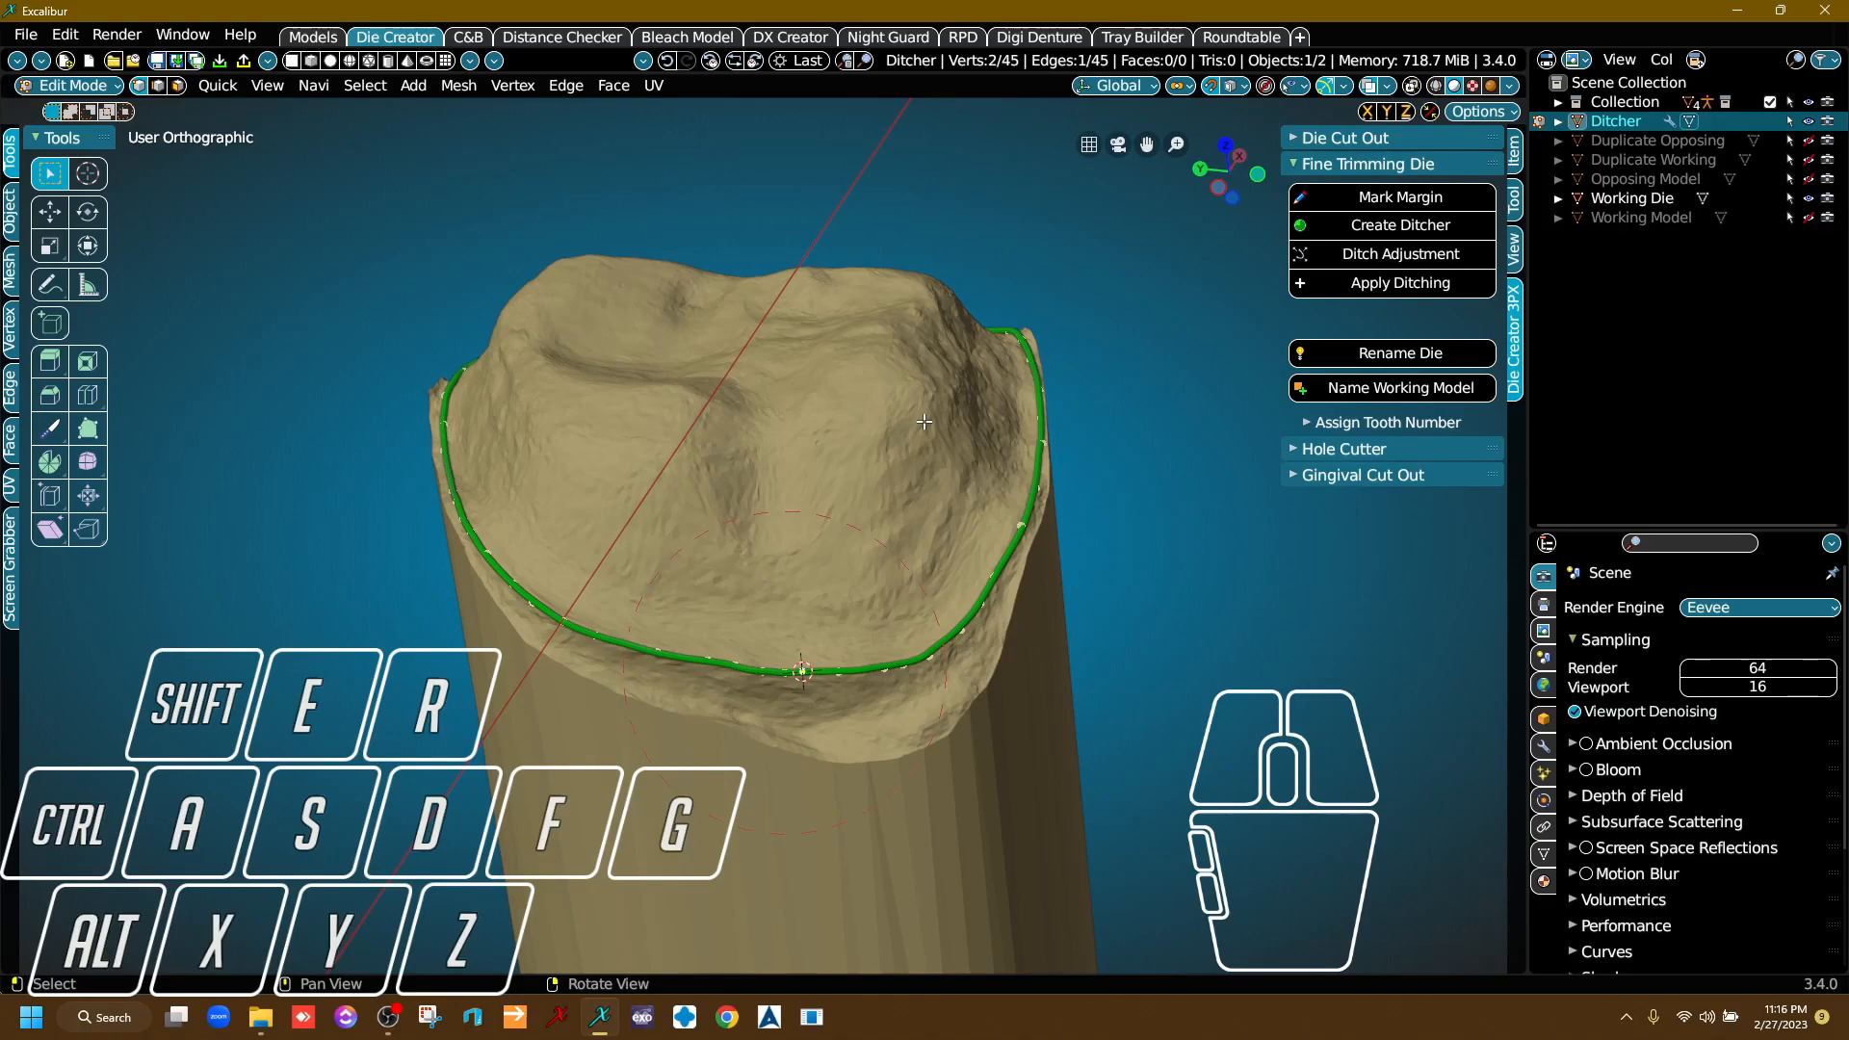
{"action": "right_click_drag", "start_coordinate": [829, 353], "coordinate": [731, 491]}
{"action": "scroll", "coordinate": [737, 489], "scroll_direction": "down", "scroll_amount": 2}
{"action": "middle_click_drag", "start_coordinate": [771, 487], "coordinate": [722, 613]}
{"action": "right_click_drag", "start_coordinate": [723, 613], "coordinate": [734, 618]}
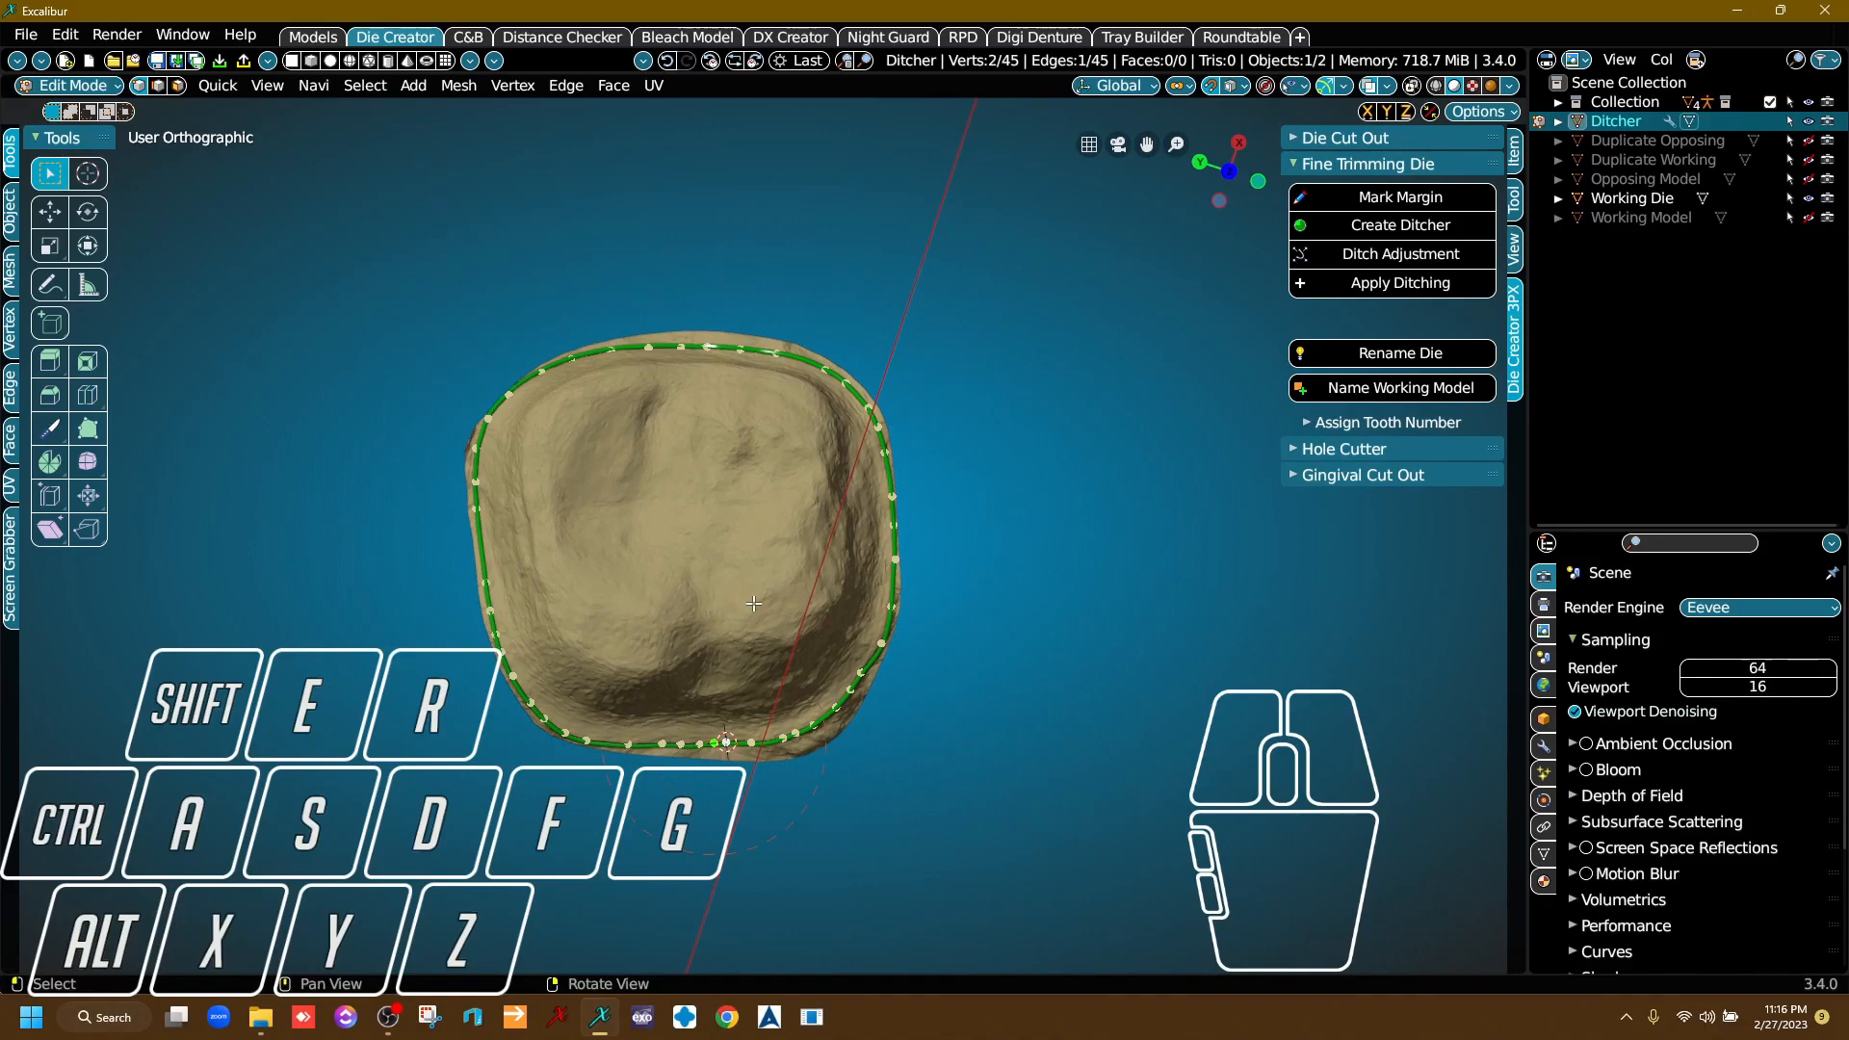
{"action": "scroll", "coordinate": [754, 603], "scroll_direction": "up", "scroll_amount": 3}
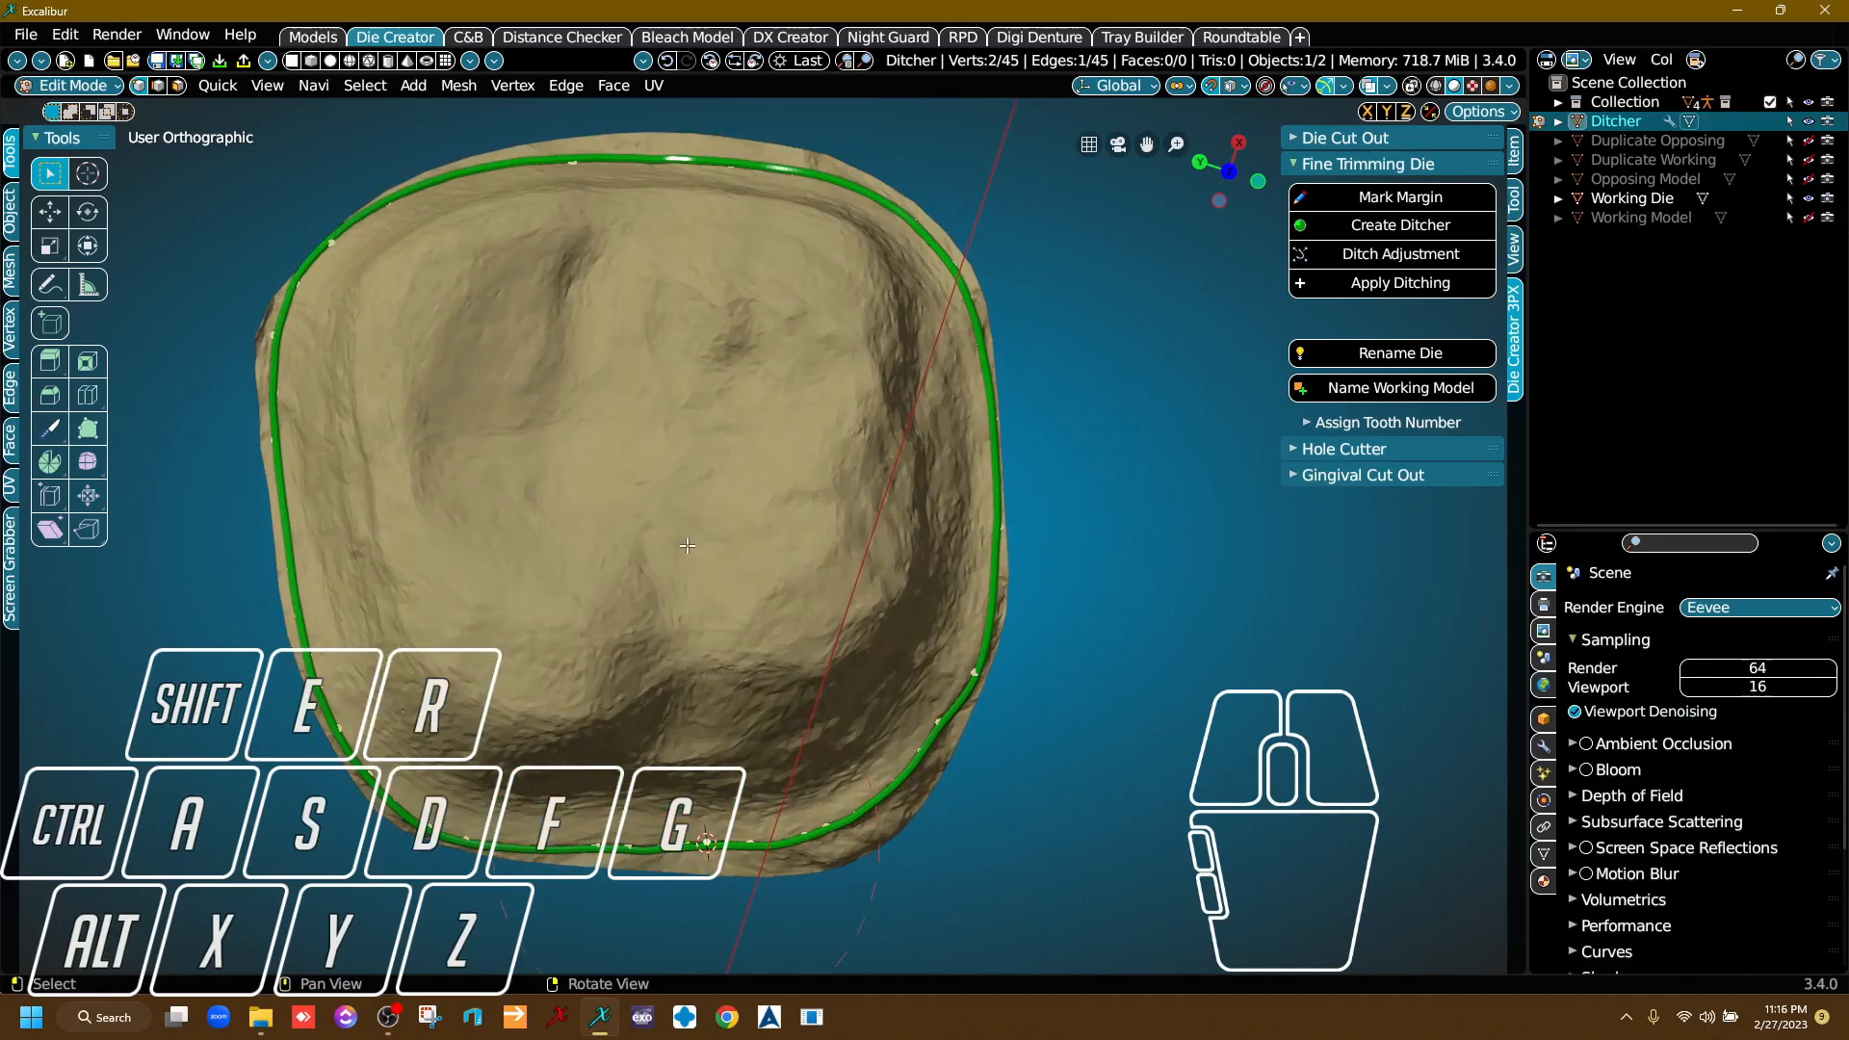
{"action": "left_click", "coordinate": [1390, 227]}
{"action": "right_click_drag", "start_coordinate": [792, 631], "coordinate": [819, 559]}
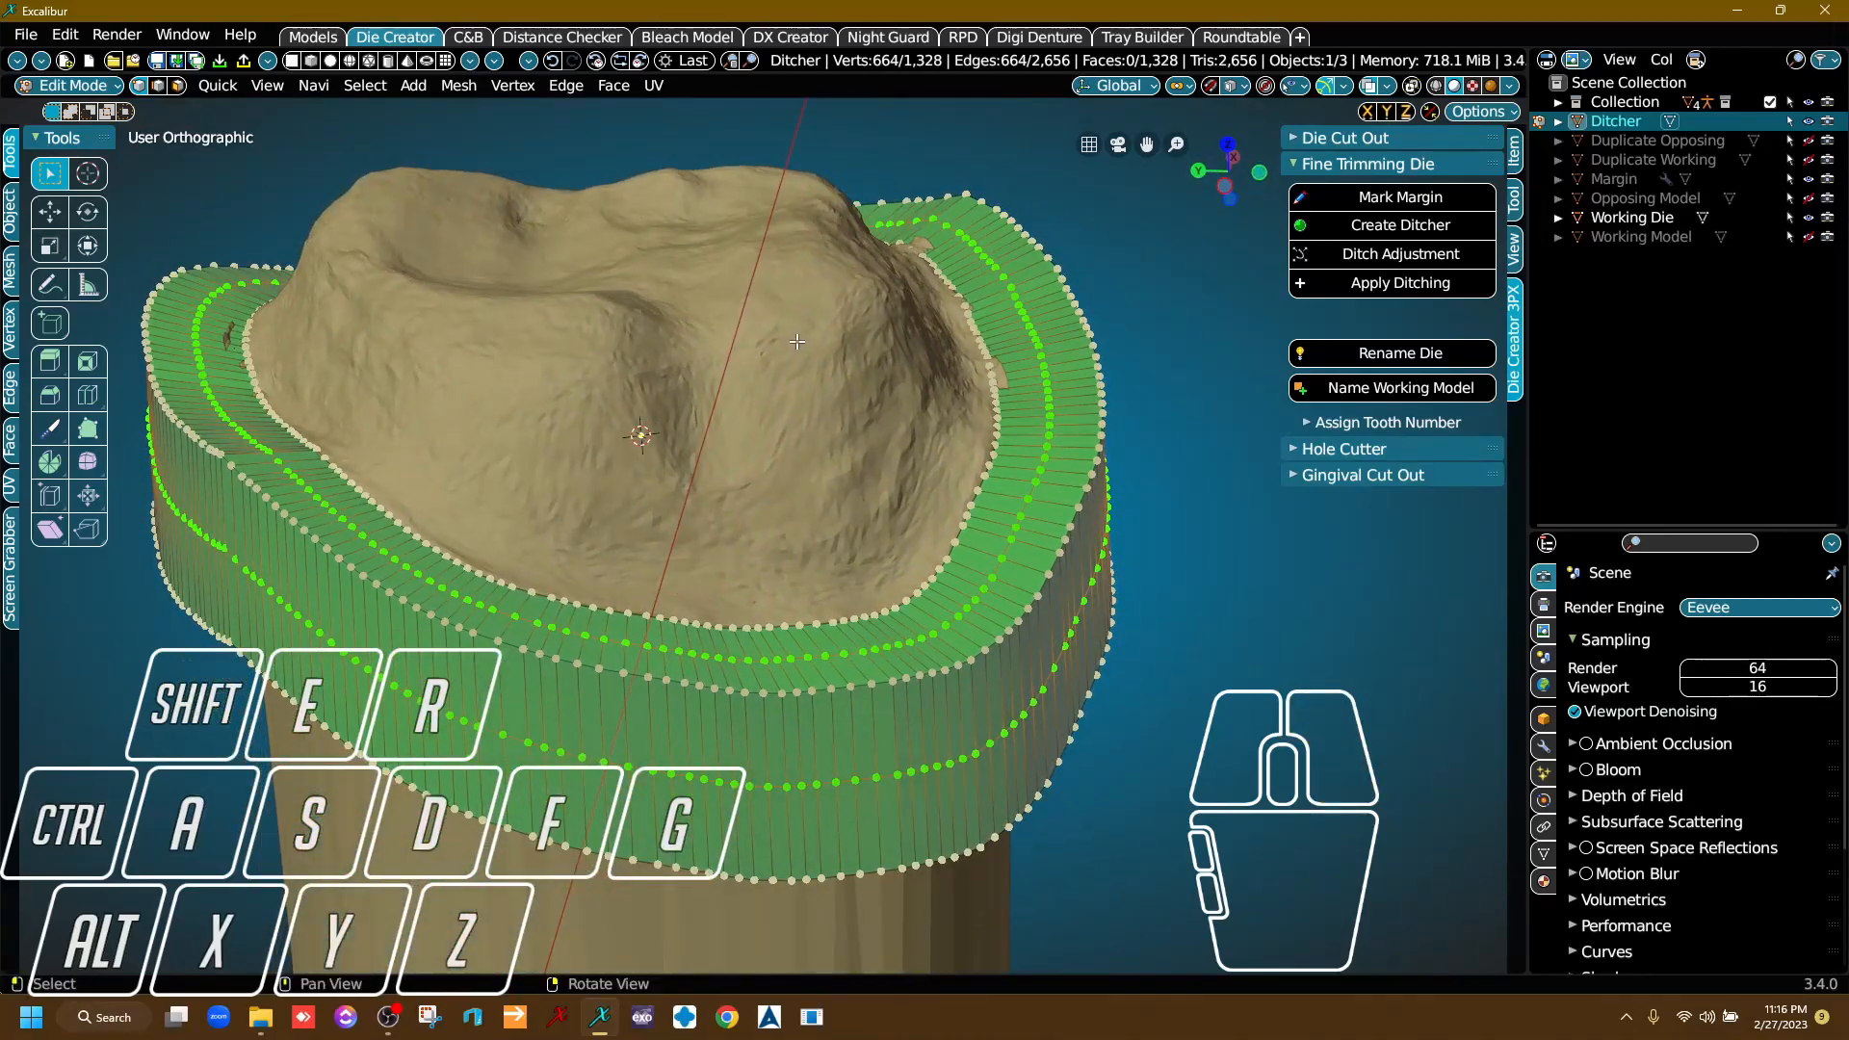
Fatten the ditcher's selected vertex rings by about 0.57 m along their normals with Ditch Adjustment.
{"action": "left_click", "coordinate": [1421, 256]}
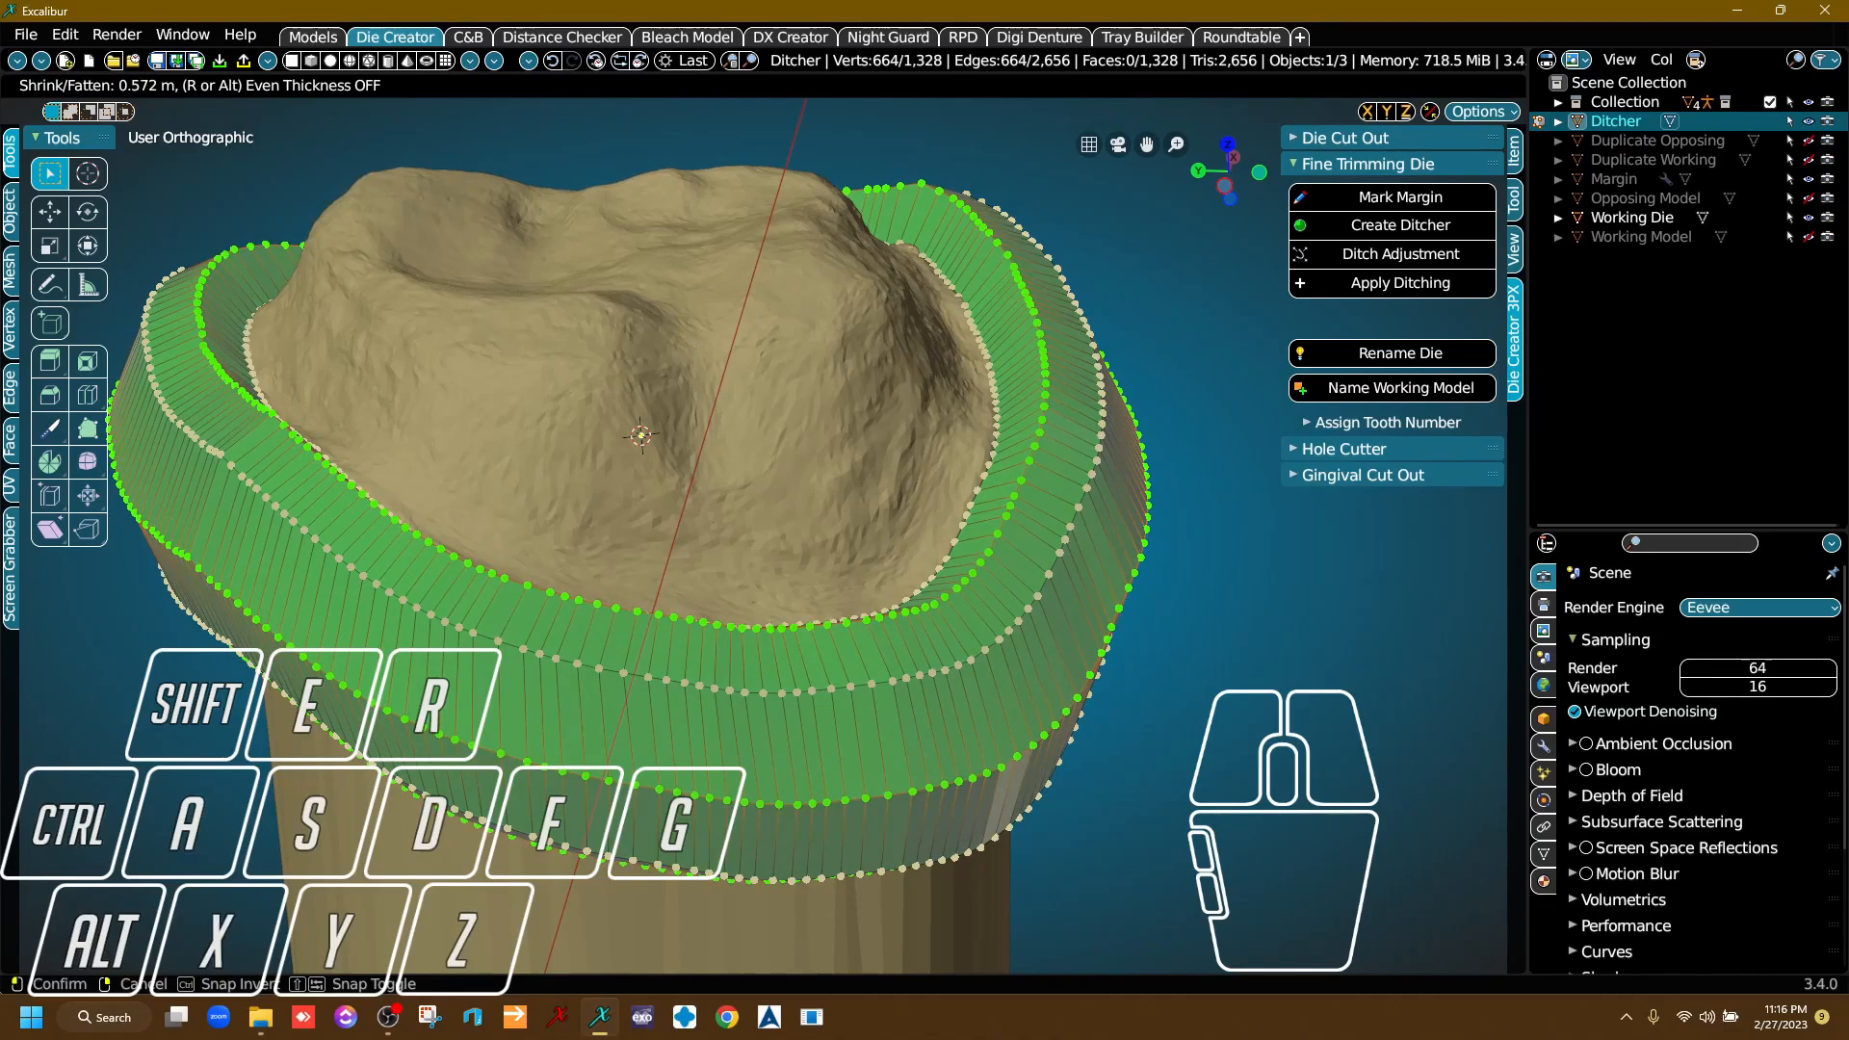
{"action": "left_click", "coordinate": [964, 337]}
{"action": "right_click_drag", "start_coordinate": [964, 337], "coordinate": [1064, 287]}
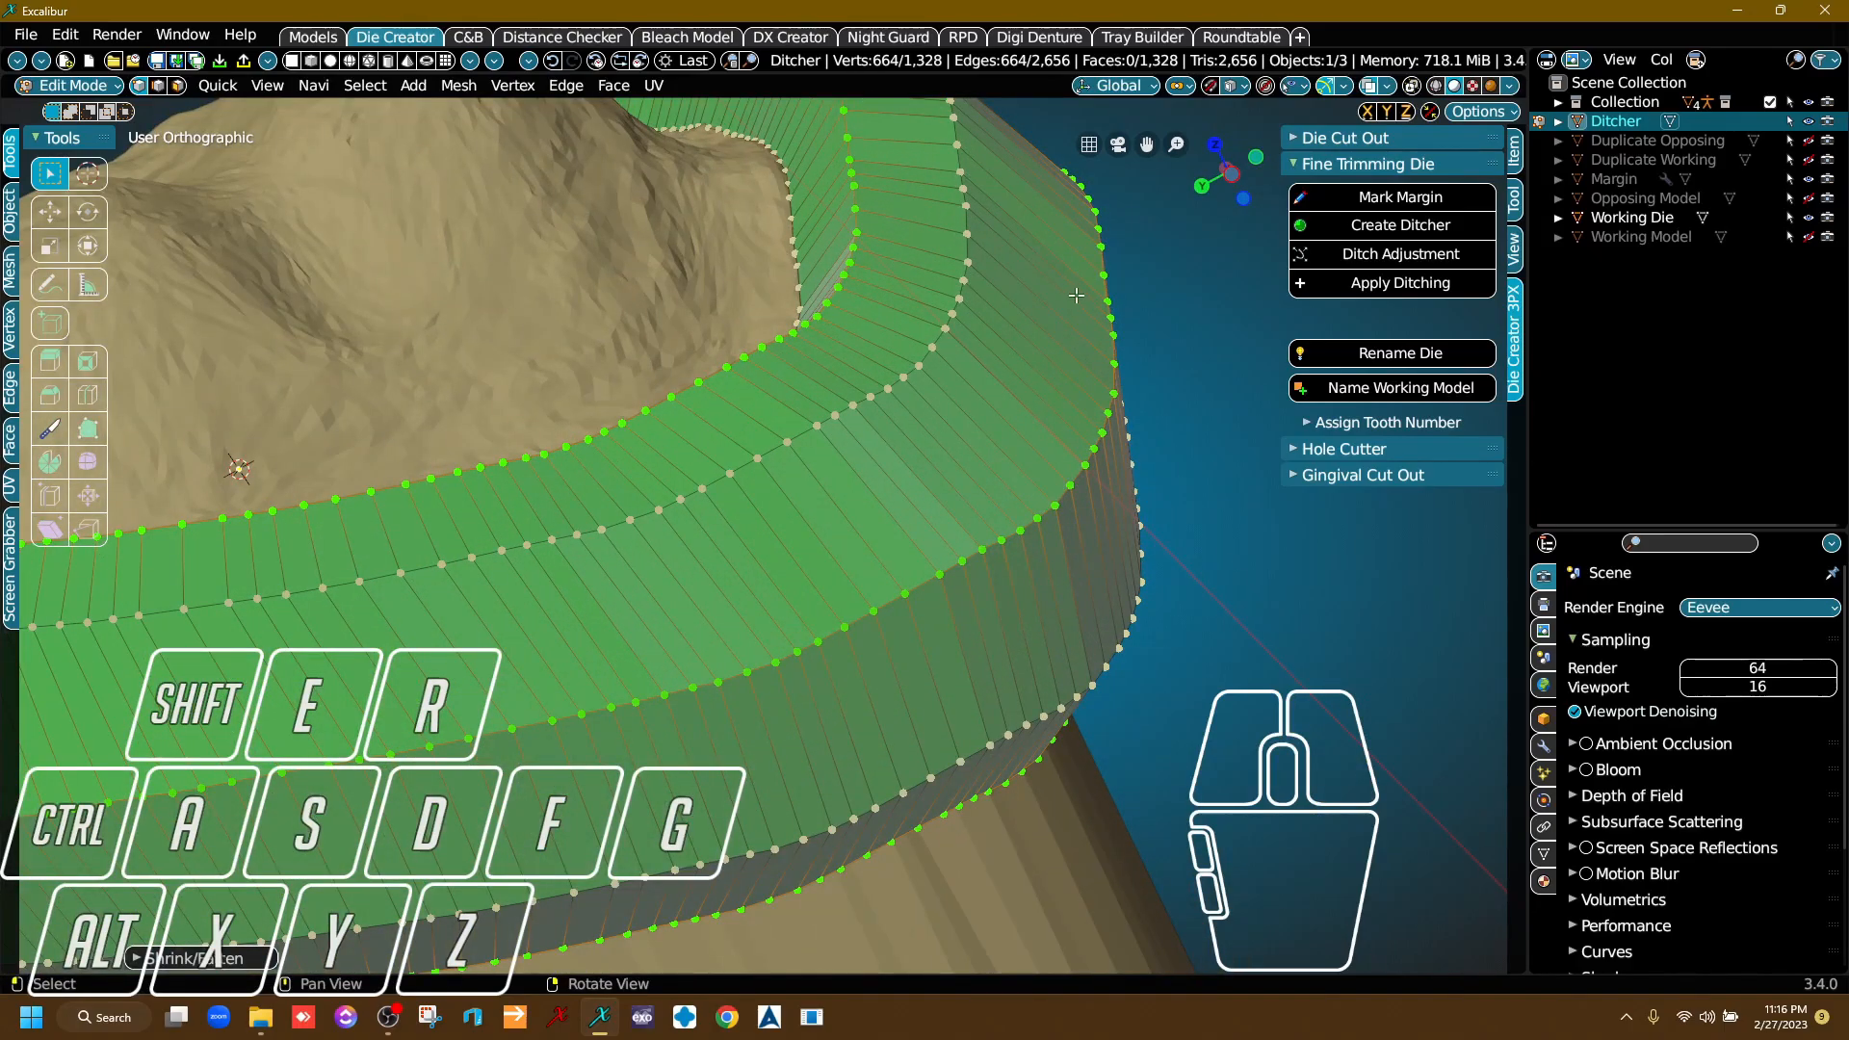
{"action": "right_click_drag", "start_coordinate": [1121, 743], "coordinate": [828, 717]}
{"action": "middle_click_drag", "start_coordinate": [674, 665], "coordinate": [686, 414]}
{"action": "right_click_drag", "start_coordinate": [617, 501], "coordinate": [462, 694]}
{"action": "scroll", "coordinate": [445, 714], "scroll_direction": "up", "scroll_amount": 3}
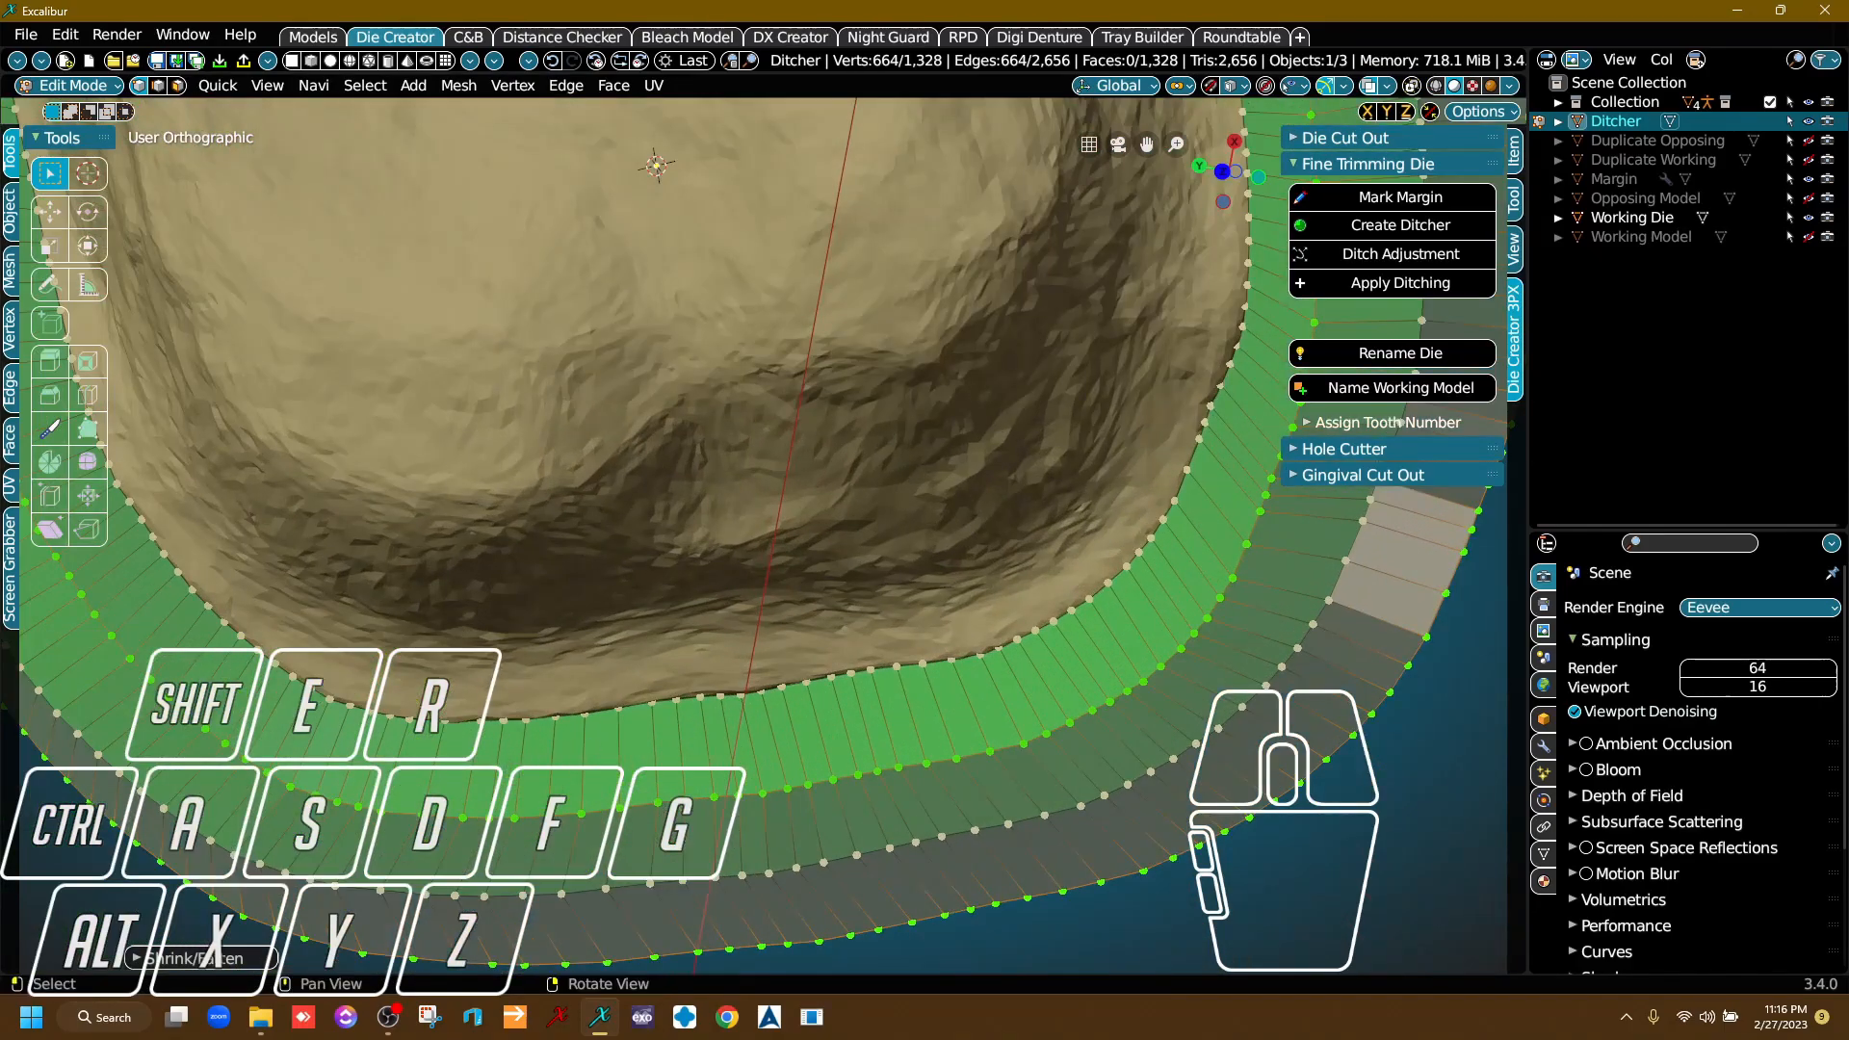
Inspect the ditcher band's fit around the whole margin and undo the last ditch adjustment.
{"action": "scroll", "coordinate": [997, 670], "scroll_direction": "down", "scroll_amount": 5}
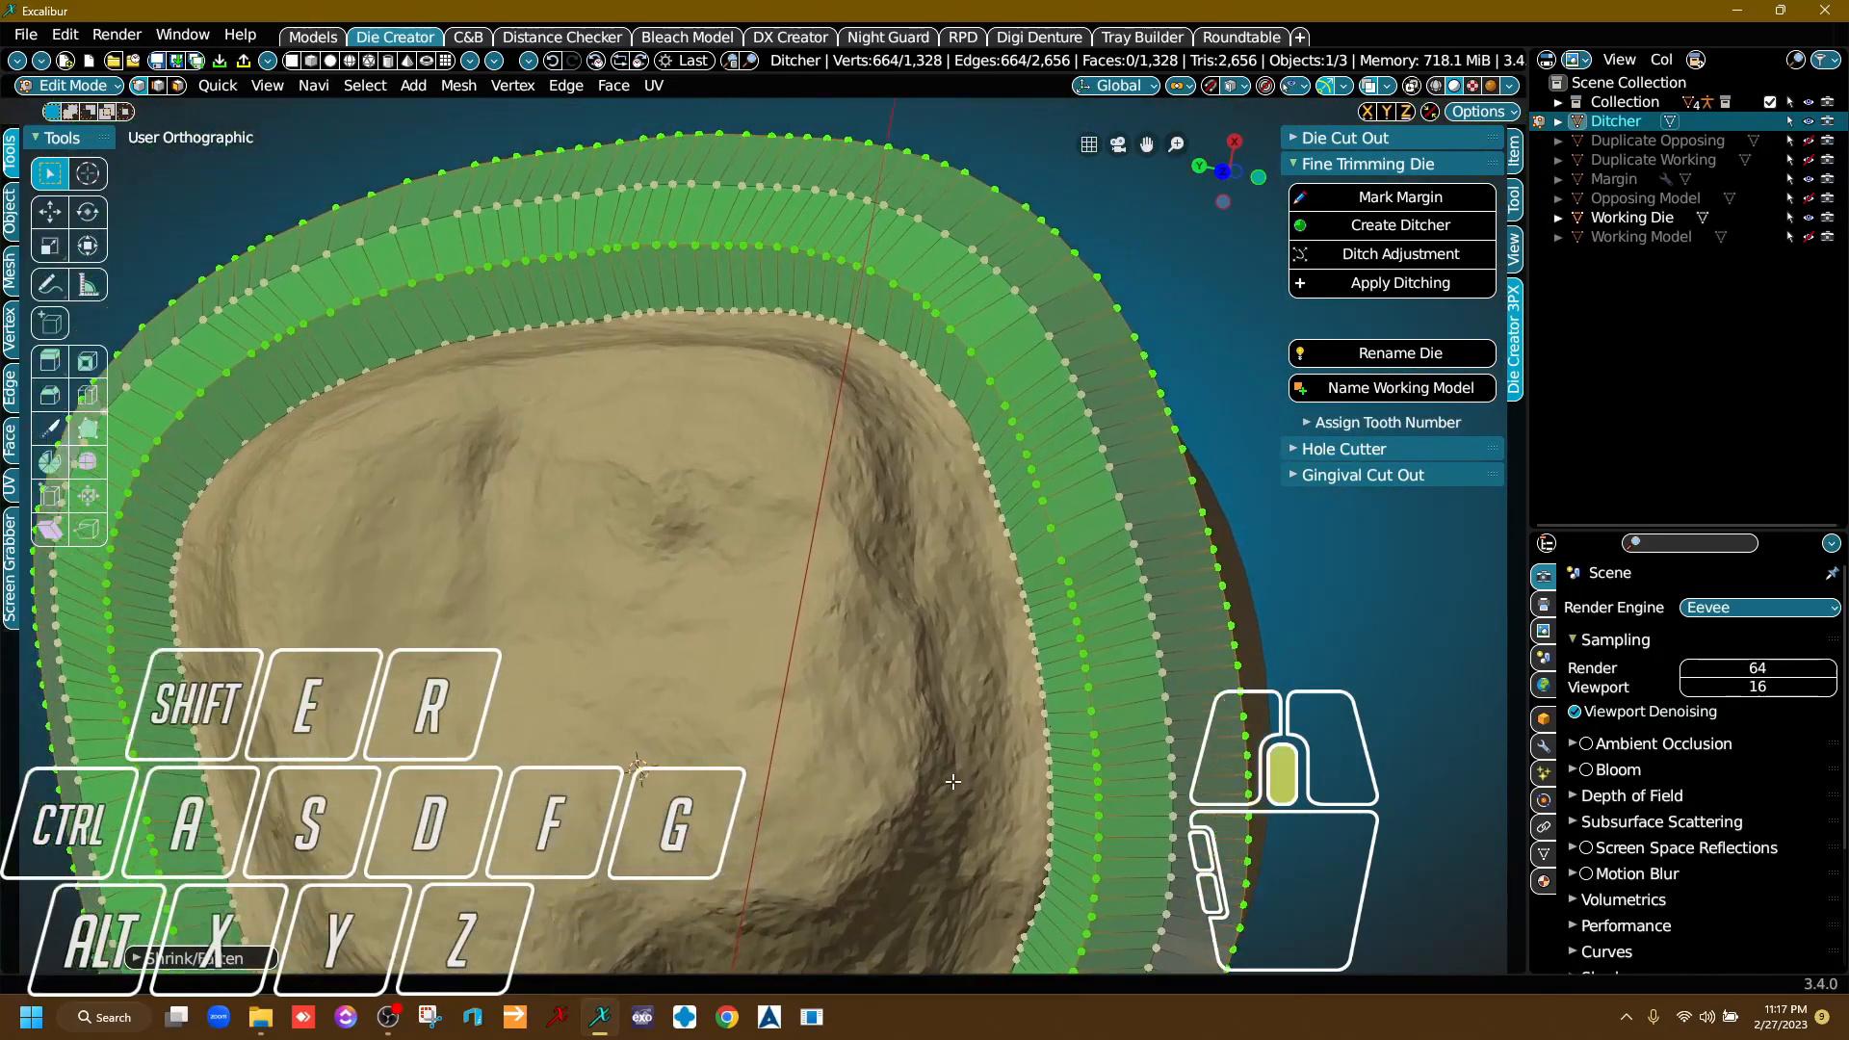
{"action": "middle_click_drag", "start_coordinate": [935, 767], "coordinate": [975, 847]}
{"action": "scroll", "coordinate": [934, 858], "scroll_direction": "down", "scroll_amount": 1}
{"action": "right_click_drag", "start_coordinate": [895, 875], "coordinate": [790, 771]}
{"action": "middle_click_drag", "start_coordinate": [583, 688], "coordinate": [548, 397]}
{"action": "scroll", "coordinate": [548, 397], "scroll_direction": "up", "scroll_amount": 1}
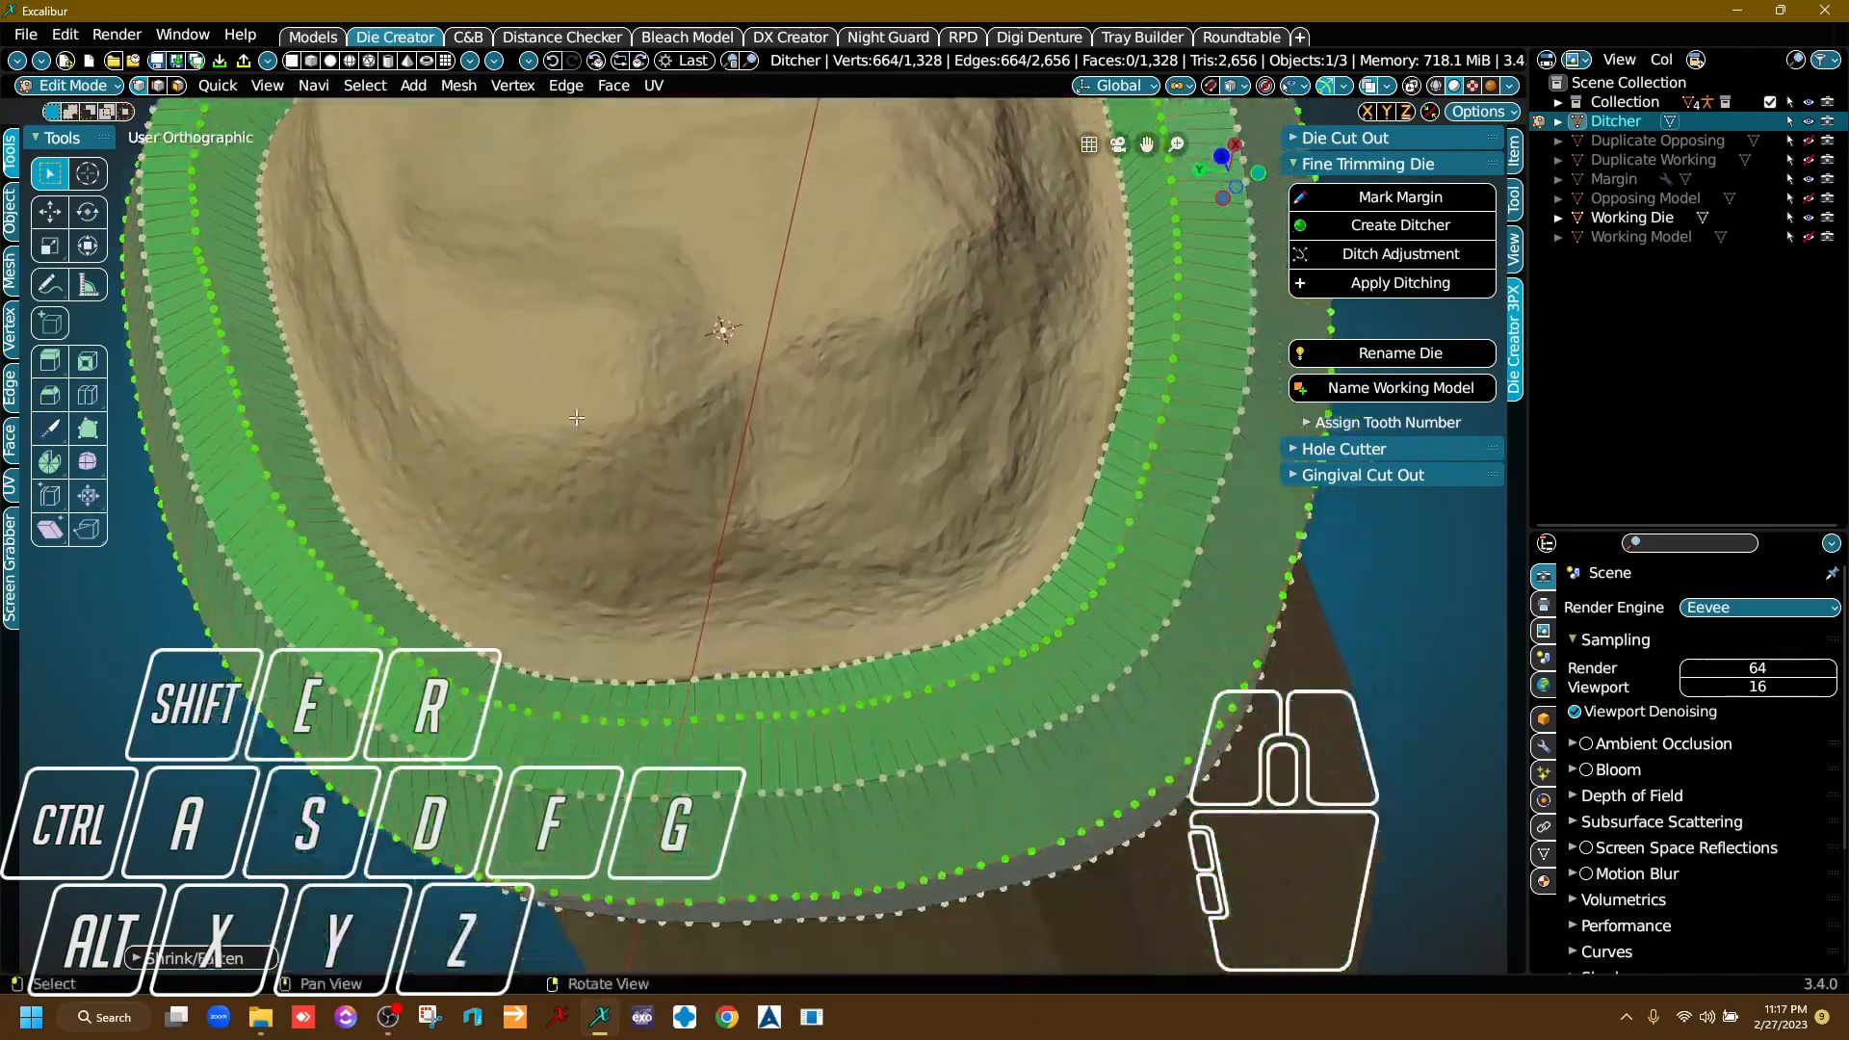
{"action": "right_click_drag", "start_coordinate": [548, 397], "coordinate": [557, 429]}
{"action": "key", "text": "ctrl+z"}
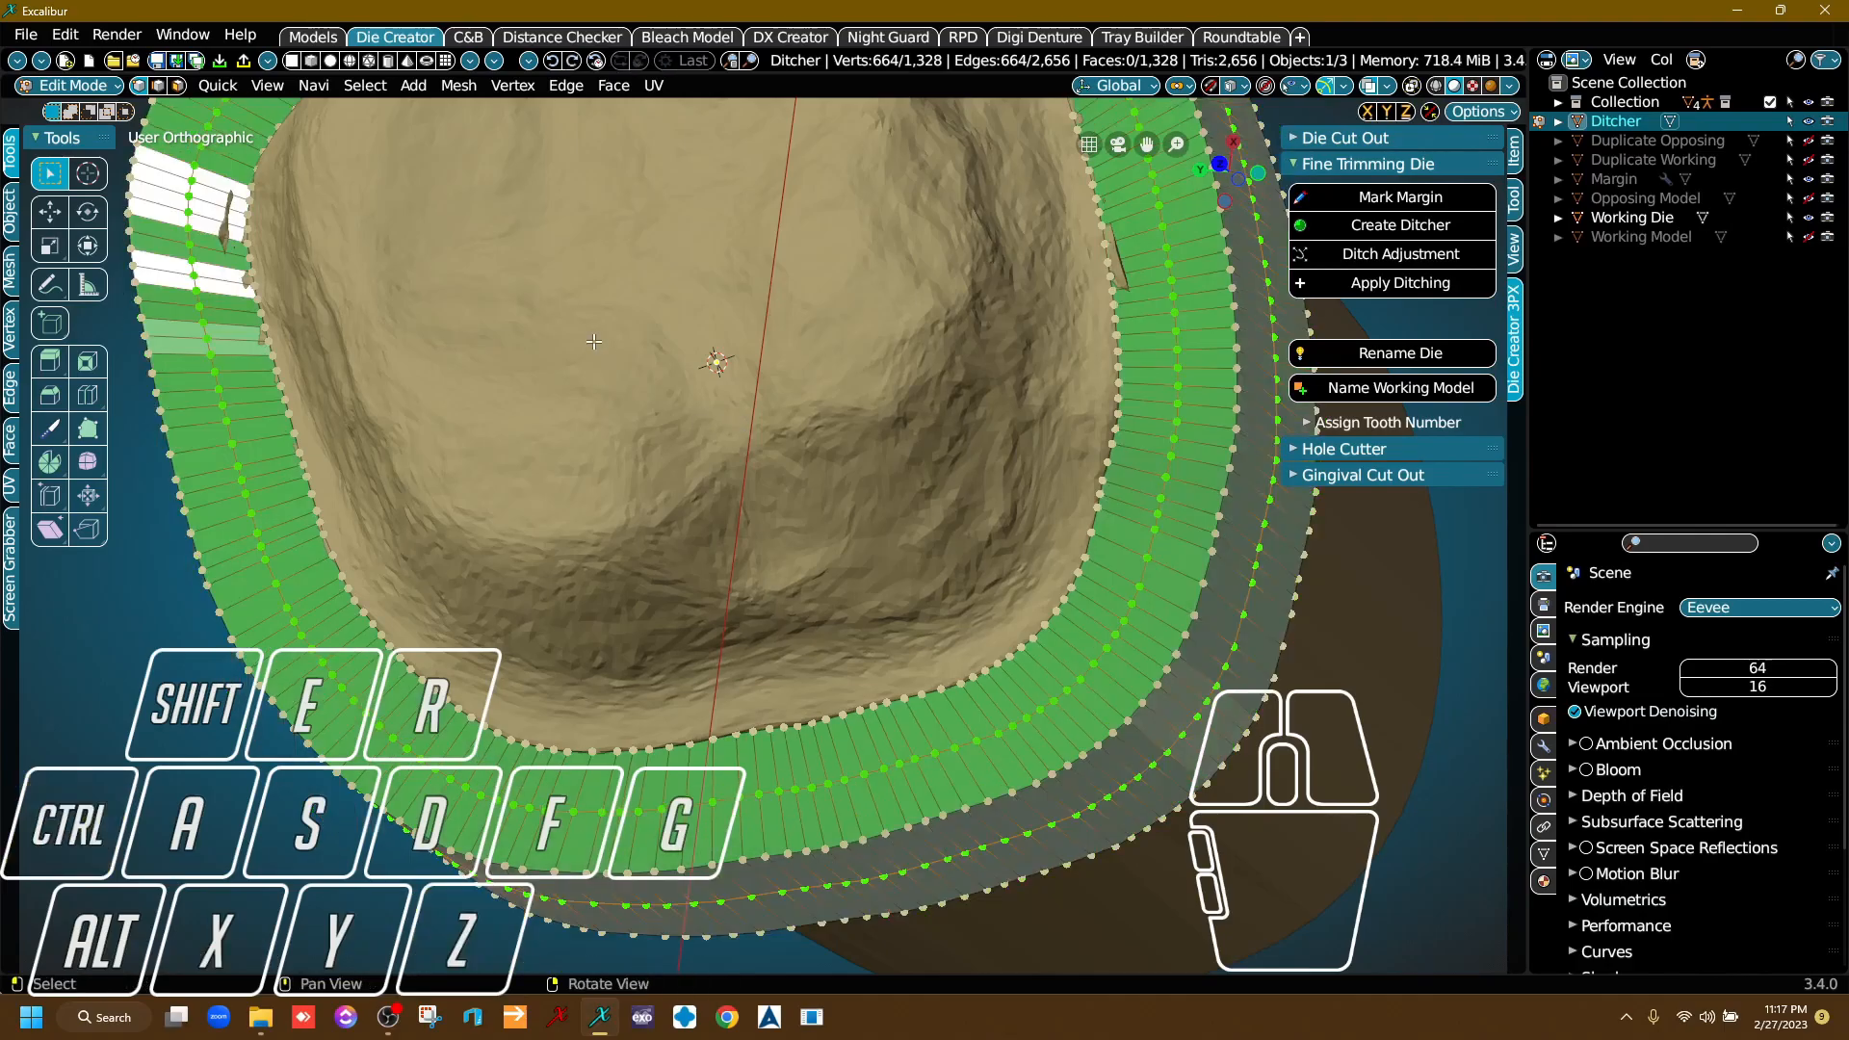
Fatten the ditcher's selected vertex rings by about 0.25 m with Ditch Adjustment after checking the band around the die.
{"action": "scroll", "coordinate": [371, 299], "scroll_direction": "up", "scroll_amount": 3}
{"action": "middle_click_drag", "start_coordinate": [269, 360], "coordinate": [639, 564]}
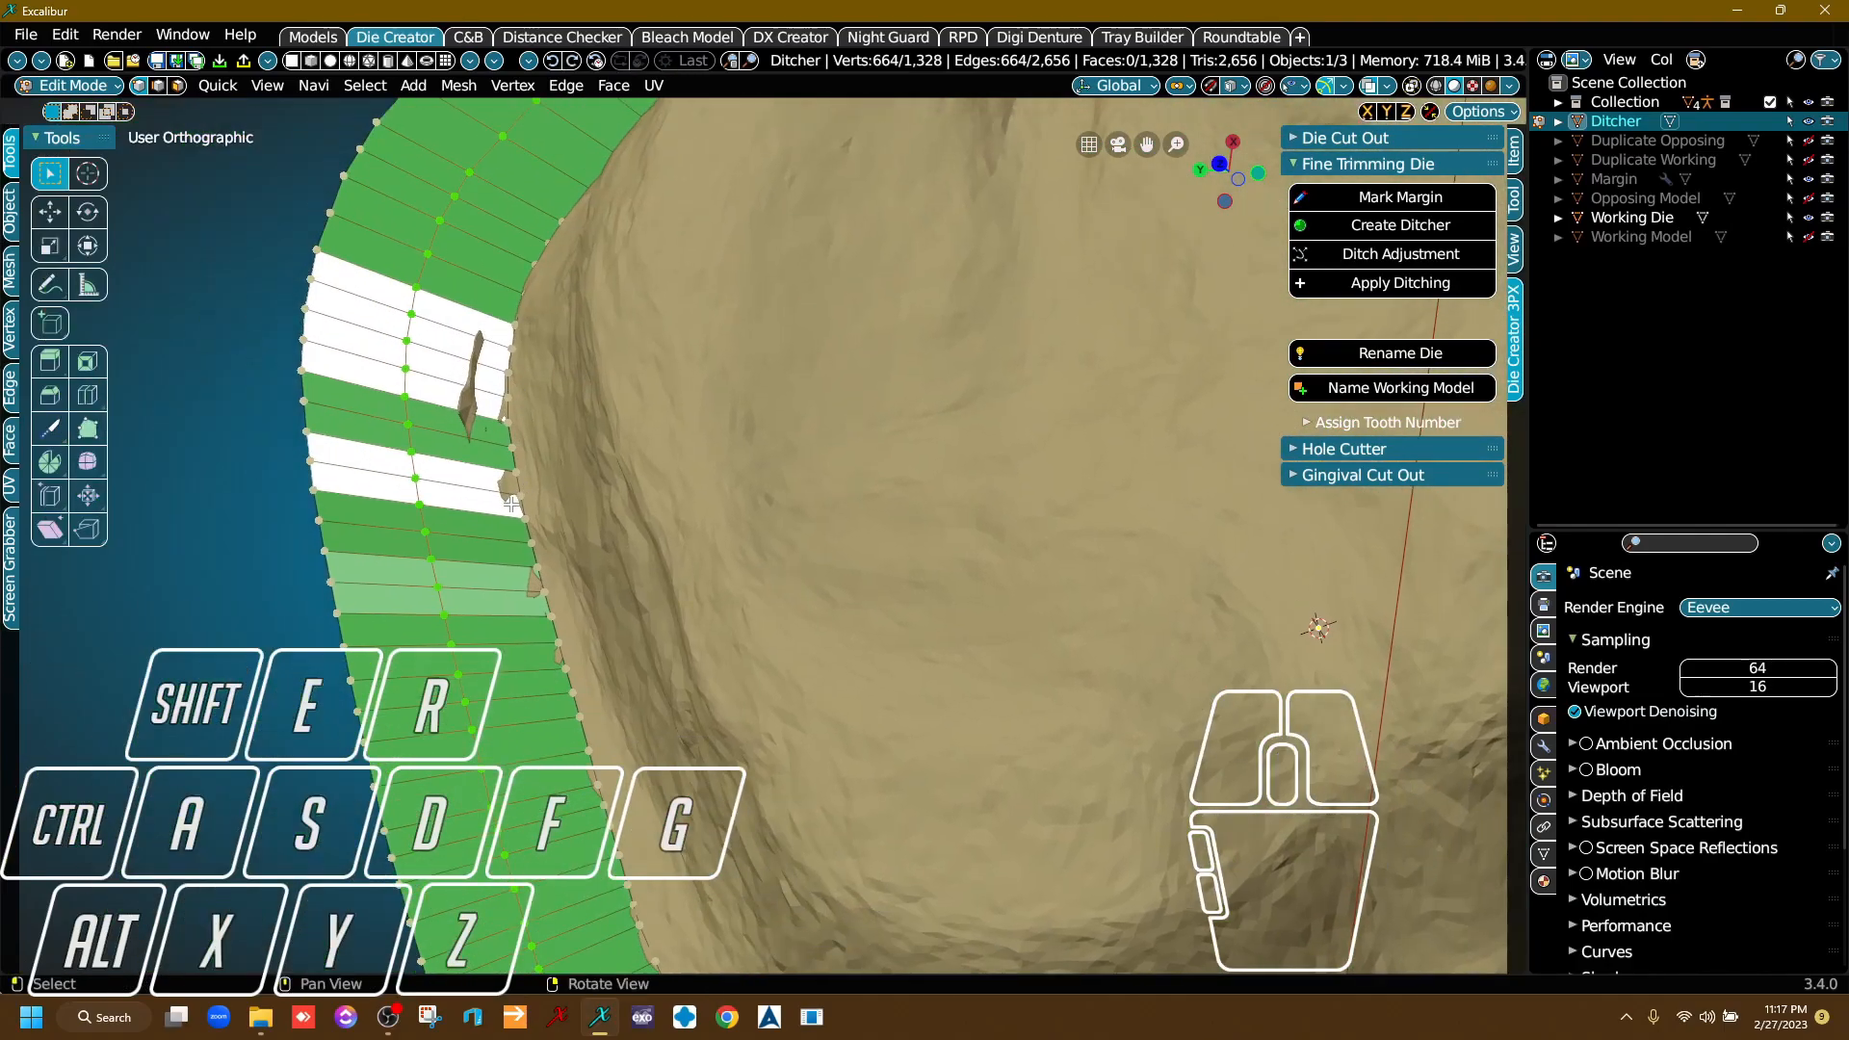
{"action": "scroll", "coordinate": [512, 502], "scroll_direction": "down", "scroll_amount": 2}
{"action": "middle_click_drag", "start_coordinate": [512, 502], "coordinate": [410, 178]}
{"action": "right_click_drag", "start_coordinate": [963, 443], "coordinate": [915, 434]}
{"action": "scroll", "coordinate": [944, 462], "scroll_direction": "up", "scroll_amount": 1}
{"action": "middle_click_drag", "start_coordinate": [944, 462], "coordinate": [801, 603]}
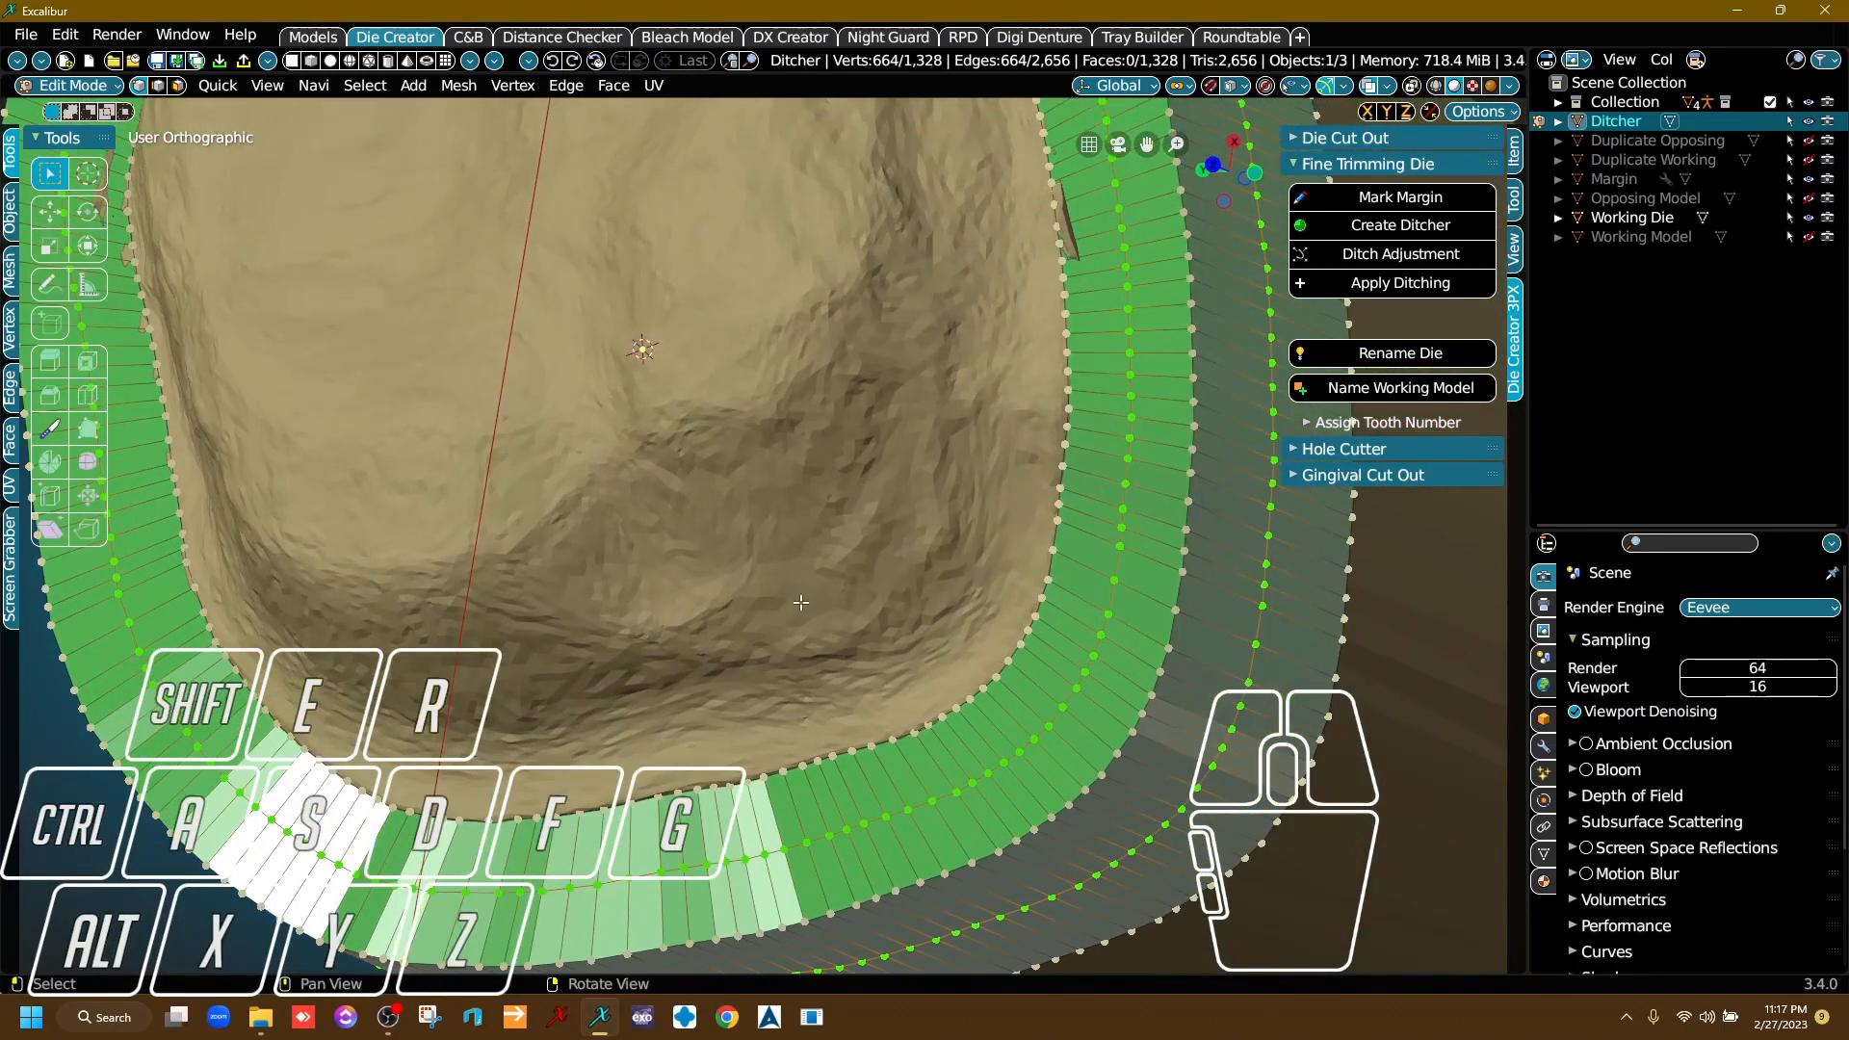
{"action": "right_click_drag", "start_coordinate": [801, 603], "coordinate": [896, 618]}
{"action": "middle_click_drag", "start_coordinate": [896, 558], "coordinate": [876, 744]}
{"action": "left_click", "coordinate": [1387, 284]}
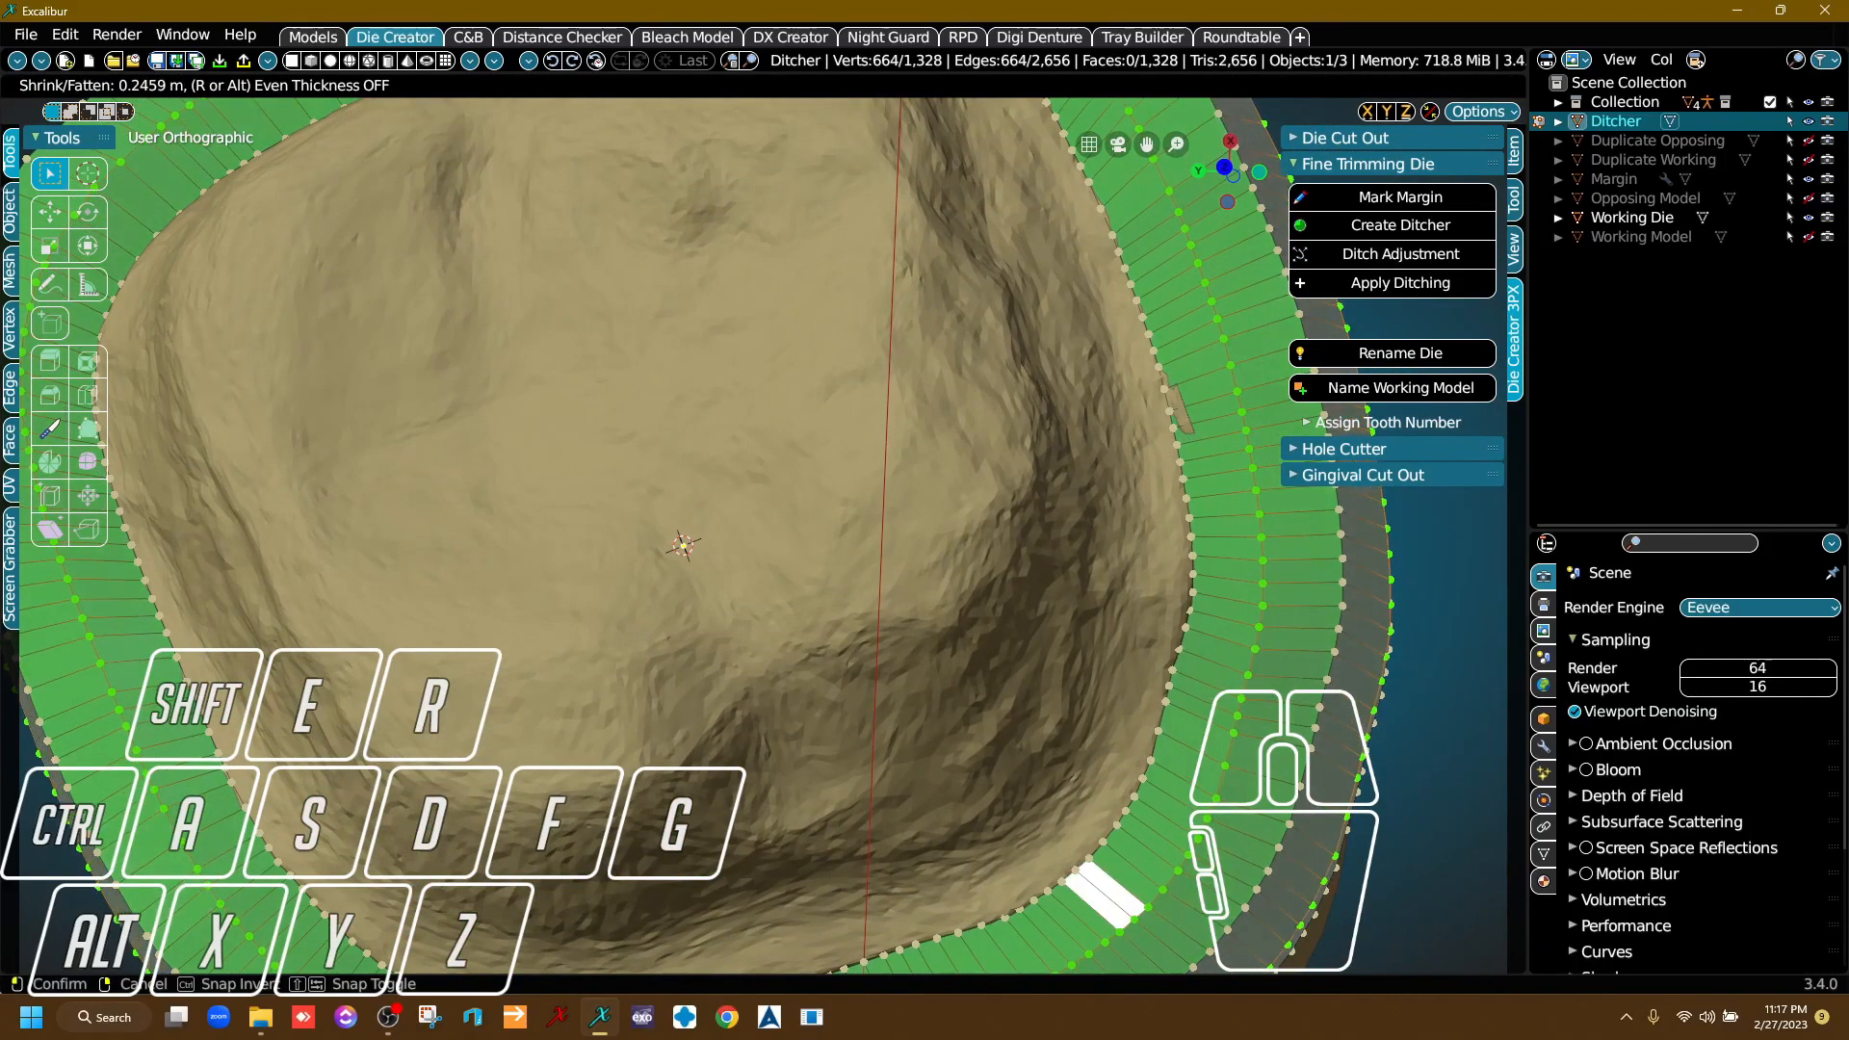
{"action": "left_click", "coordinate": [683, 545]}
Examine the adjusted ditcher band along the whole margin for spots where the die pokes through it.
{"action": "right_click_drag", "start_coordinate": [683, 545], "coordinate": [760, 462]}
{"action": "middle_click_drag", "start_coordinate": [858, 395], "coordinate": [809, 631]}
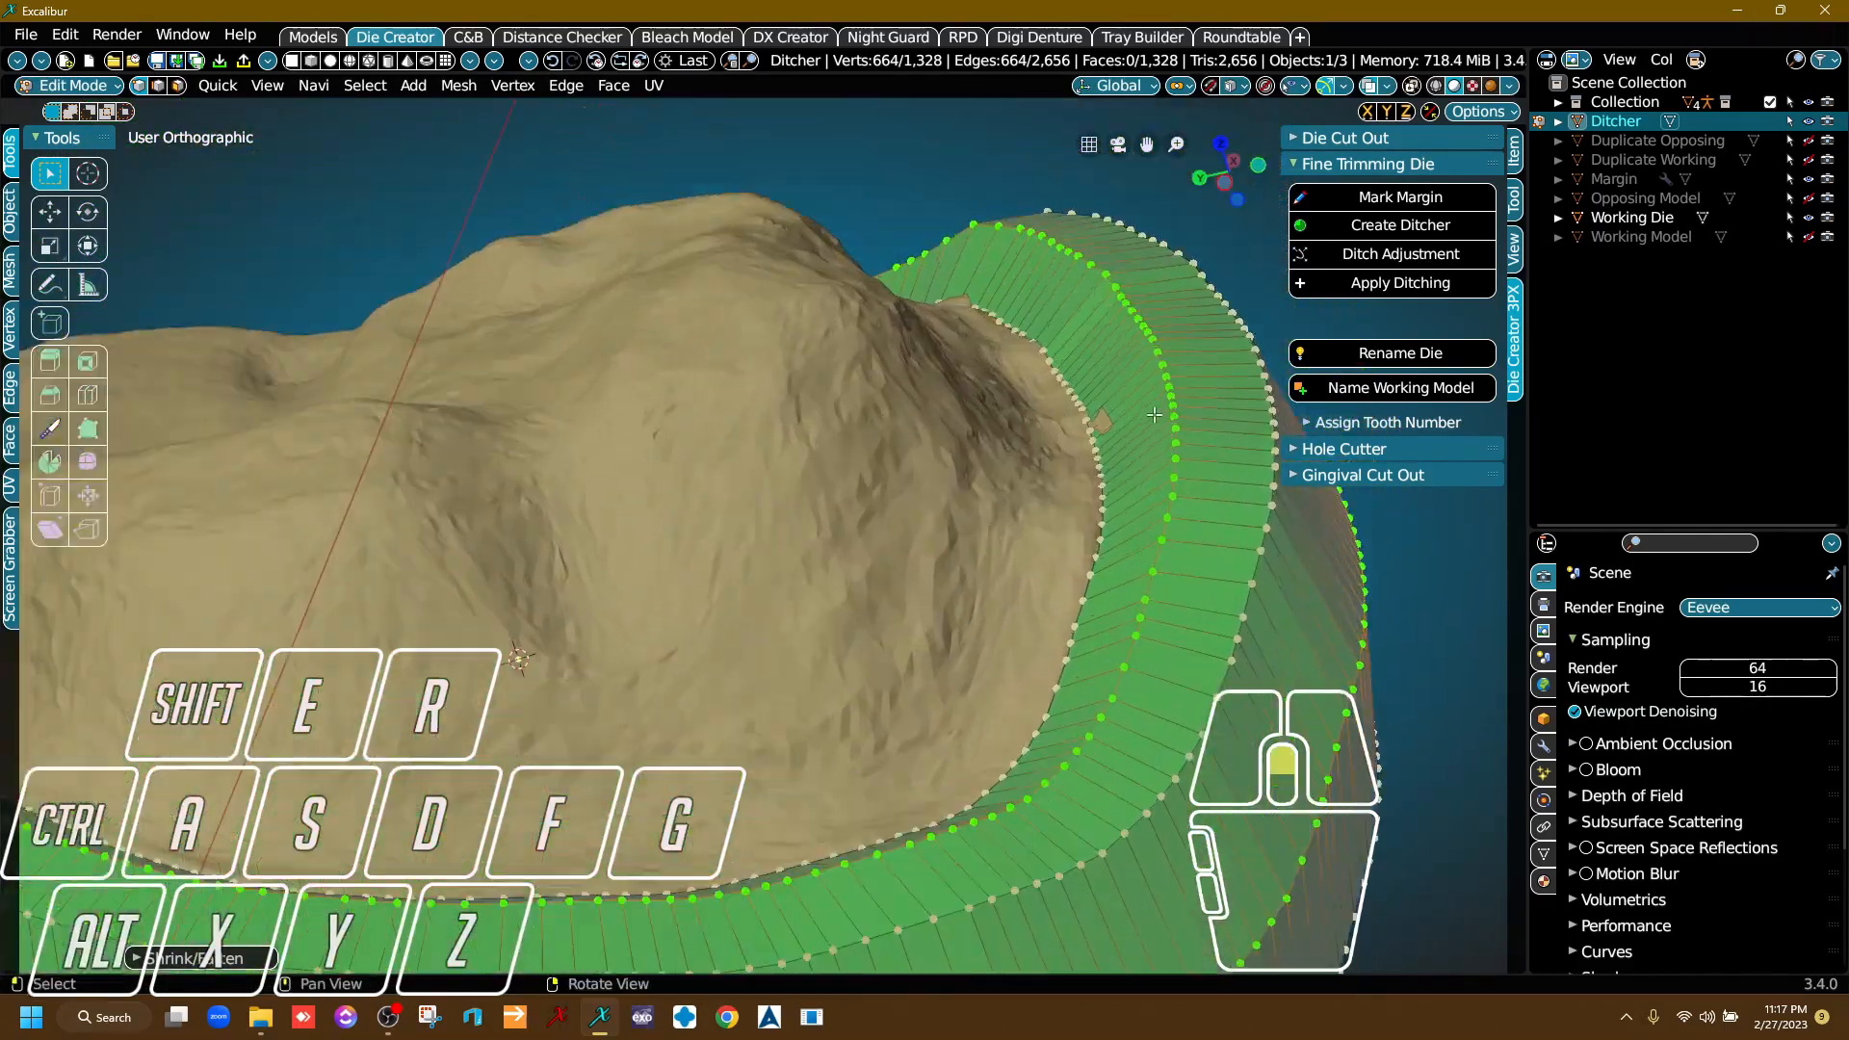
{"action": "scroll", "coordinate": [1074, 414], "scroll_direction": "up", "scroll_amount": 5}
{"action": "scroll", "coordinate": [1054, 434], "scroll_direction": "down", "scroll_amount": 4}
{"action": "middle_click_drag", "start_coordinate": [785, 395], "coordinate": [979, 504]}
{"action": "scroll", "coordinate": [979, 504], "scroll_direction": "down", "scroll_amount": 2}
{"action": "right_click_drag", "start_coordinate": [978, 503], "coordinate": [913, 668]}
{"action": "right_click_drag", "start_coordinate": [792, 578], "coordinate": [892, 564]}
{"action": "middle_click_drag", "start_coordinate": [924, 624], "coordinate": [737, 446]}
{"action": "scroll", "coordinate": [1059, 424], "scroll_direction": "up", "scroll_amount": 2}
{"action": "middle_click_drag", "start_coordinate": [1057, 422], "coordinate": [821, 532]}
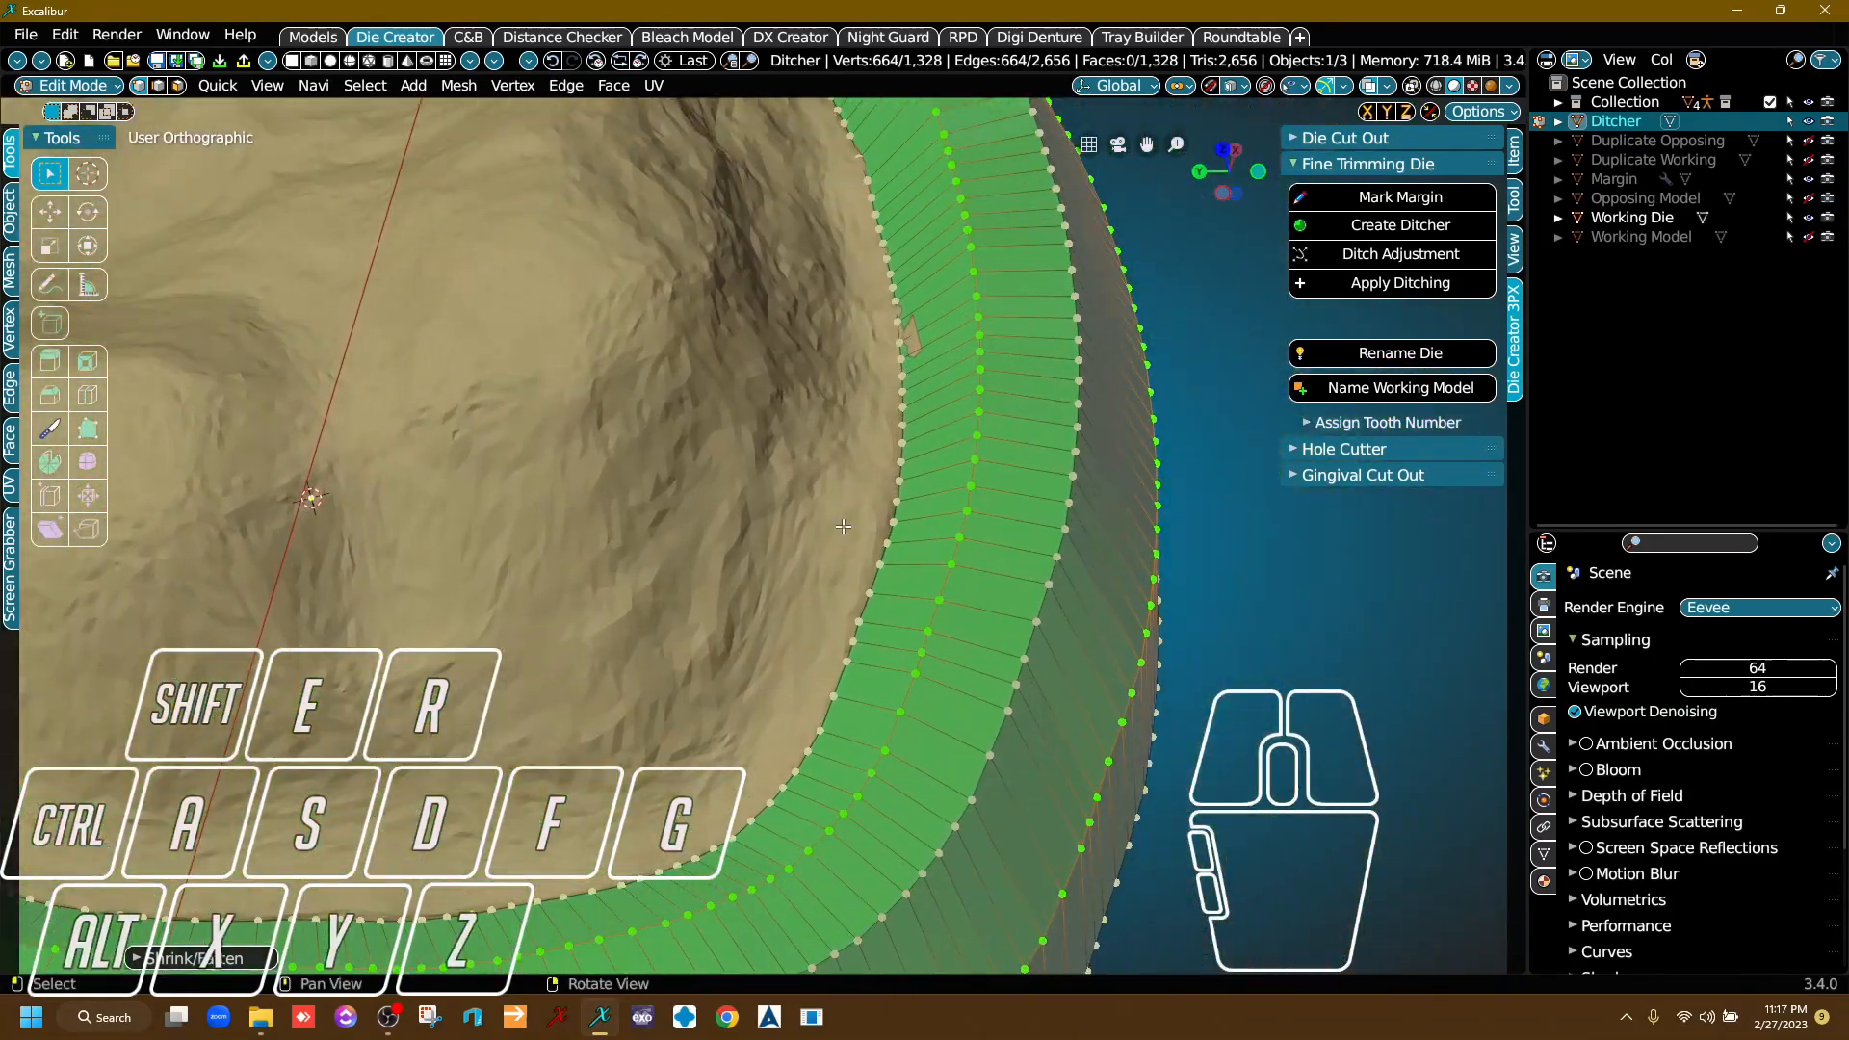
{"action": "scroll", "coordinate": [1040, 477], "scroll_direction": "up", "scroll_amount": 4}
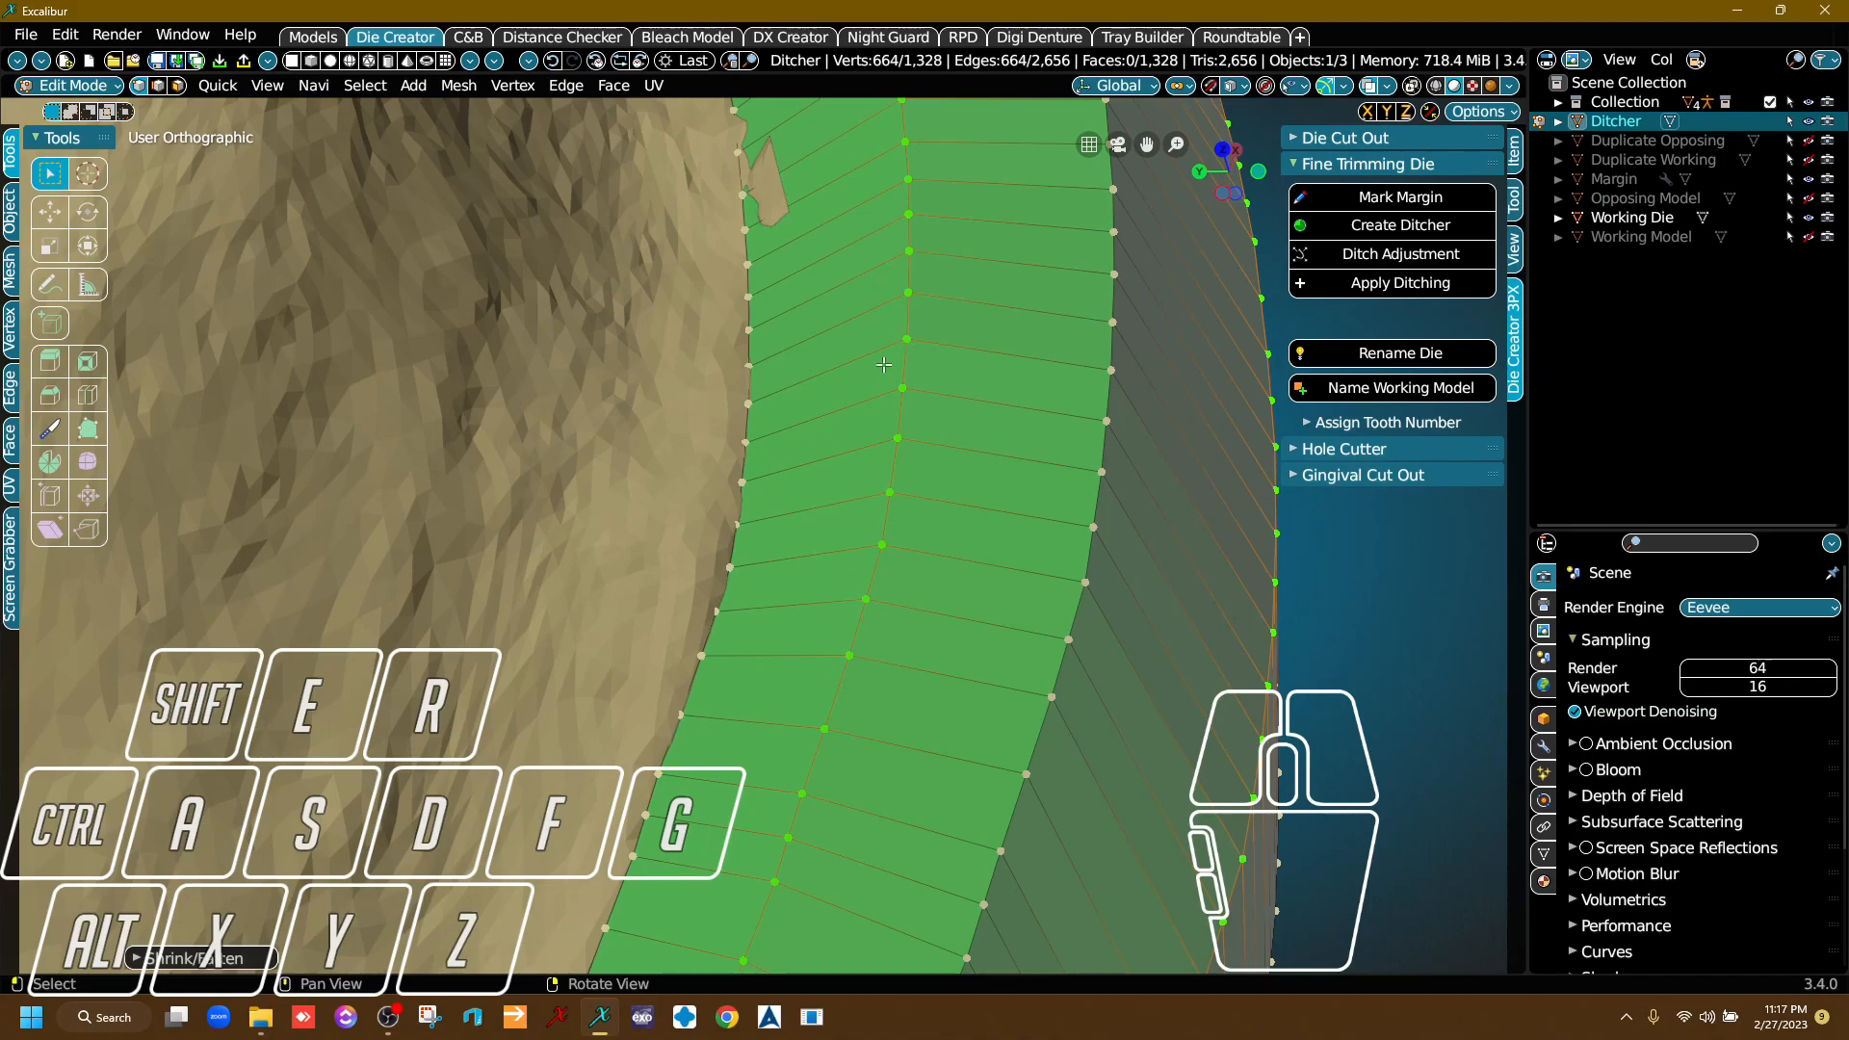
{"action": "middle_click_drag", "start_coordinate": [855, 598], "coordinate": [834, 654]}
{"action": "scroll", "coordinate": [834, 654], "scroll_direction": "down", "scroll_amount": 3}
{"action": "middle_click_drag", "start_coordinate": [782, 727], "coordinate": [878, 714]}
{"action": "right_click_drag", "start_coordinate": [878, 714], "coordinate": [844, 633]}
{"action": "mouse_move", "coordinate": [809, 488]}
{"action": "right_mouse_down"}
{"action": "mouse_move", "coordinate": [793, 590]}
{"action": "mouse_move", "coordinate": [766, 399]}
{"action": "mouse_move", "coordinate": [787, 469]}
{"action": "right_mouse_up"}
{"action": "right_click_drag", "start_coordinate": [1037, 479], "coordinate": [1028, 549]}
{"action": "scroll", "coordinate": [1025, 619], "scroll_direction": "up", "scroll_amount": 5}
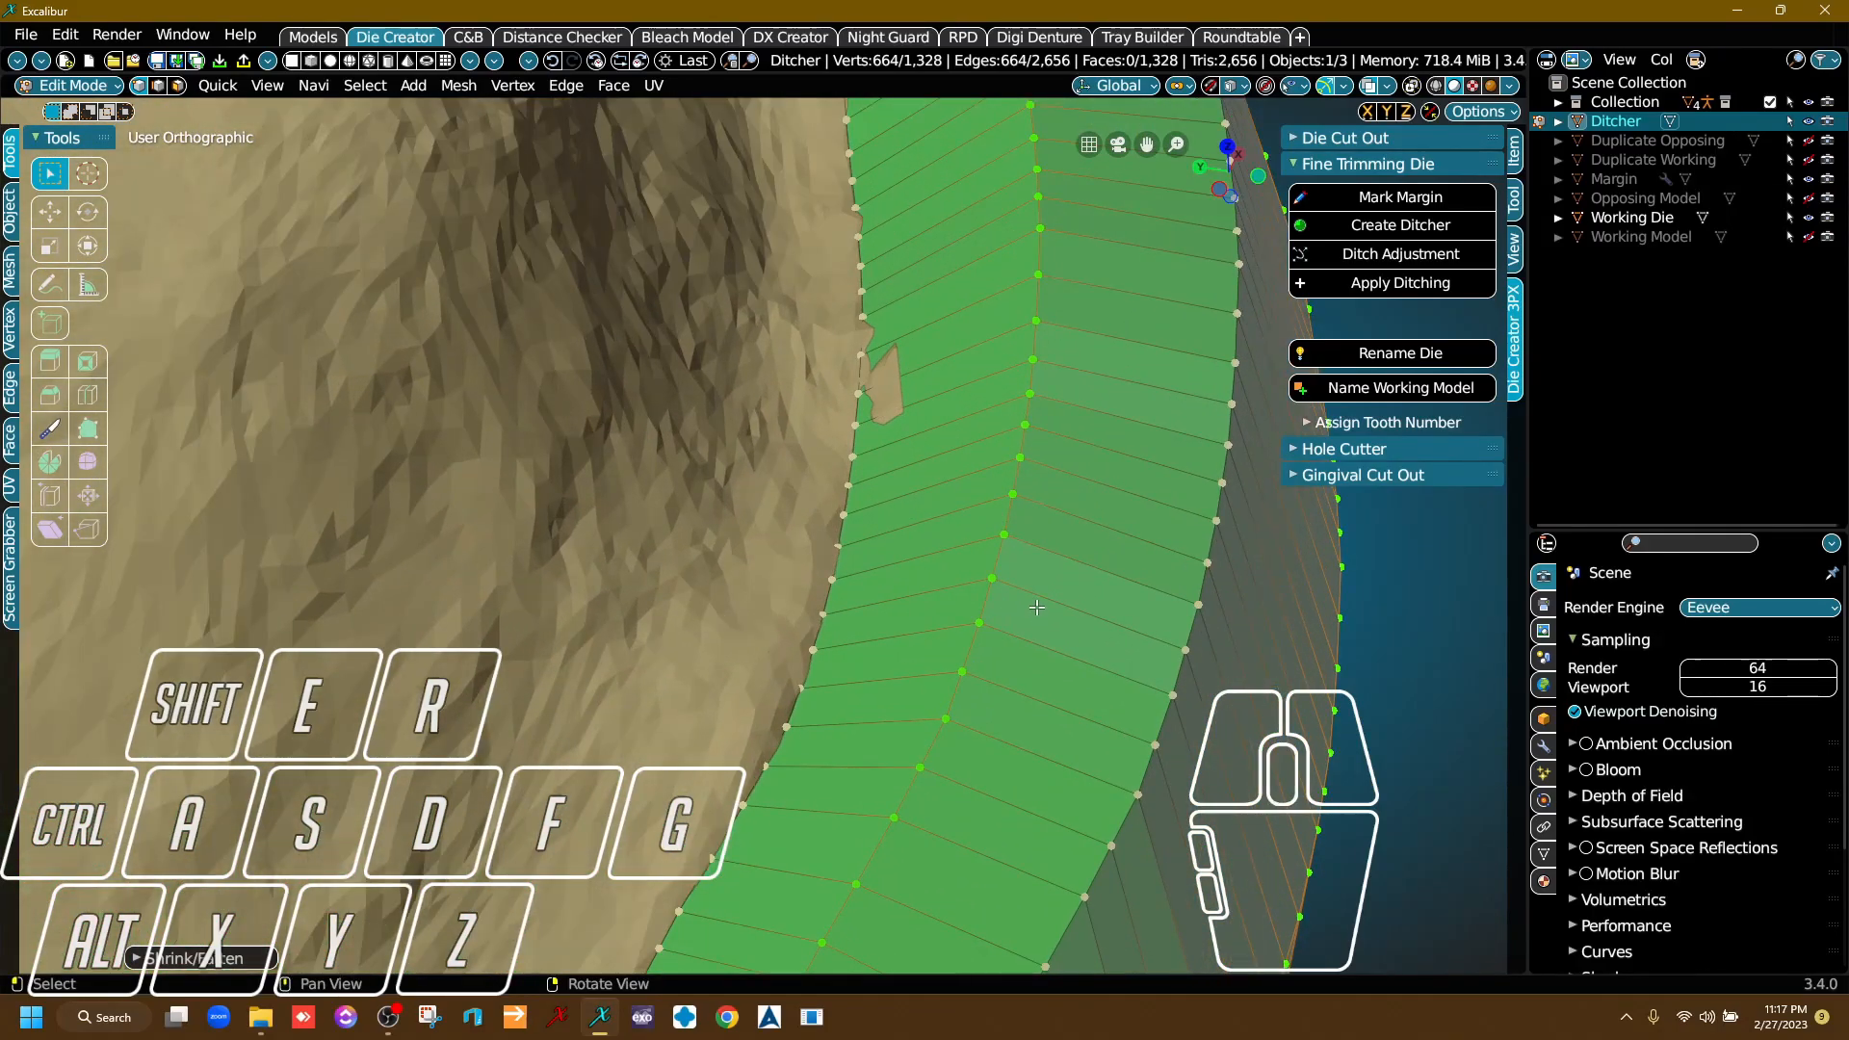
Select only the ditcher's vertex ring next to the margin edge and move it up about 0.77 m.
{"action": "left_click", "coordinate": [1434, 633]}
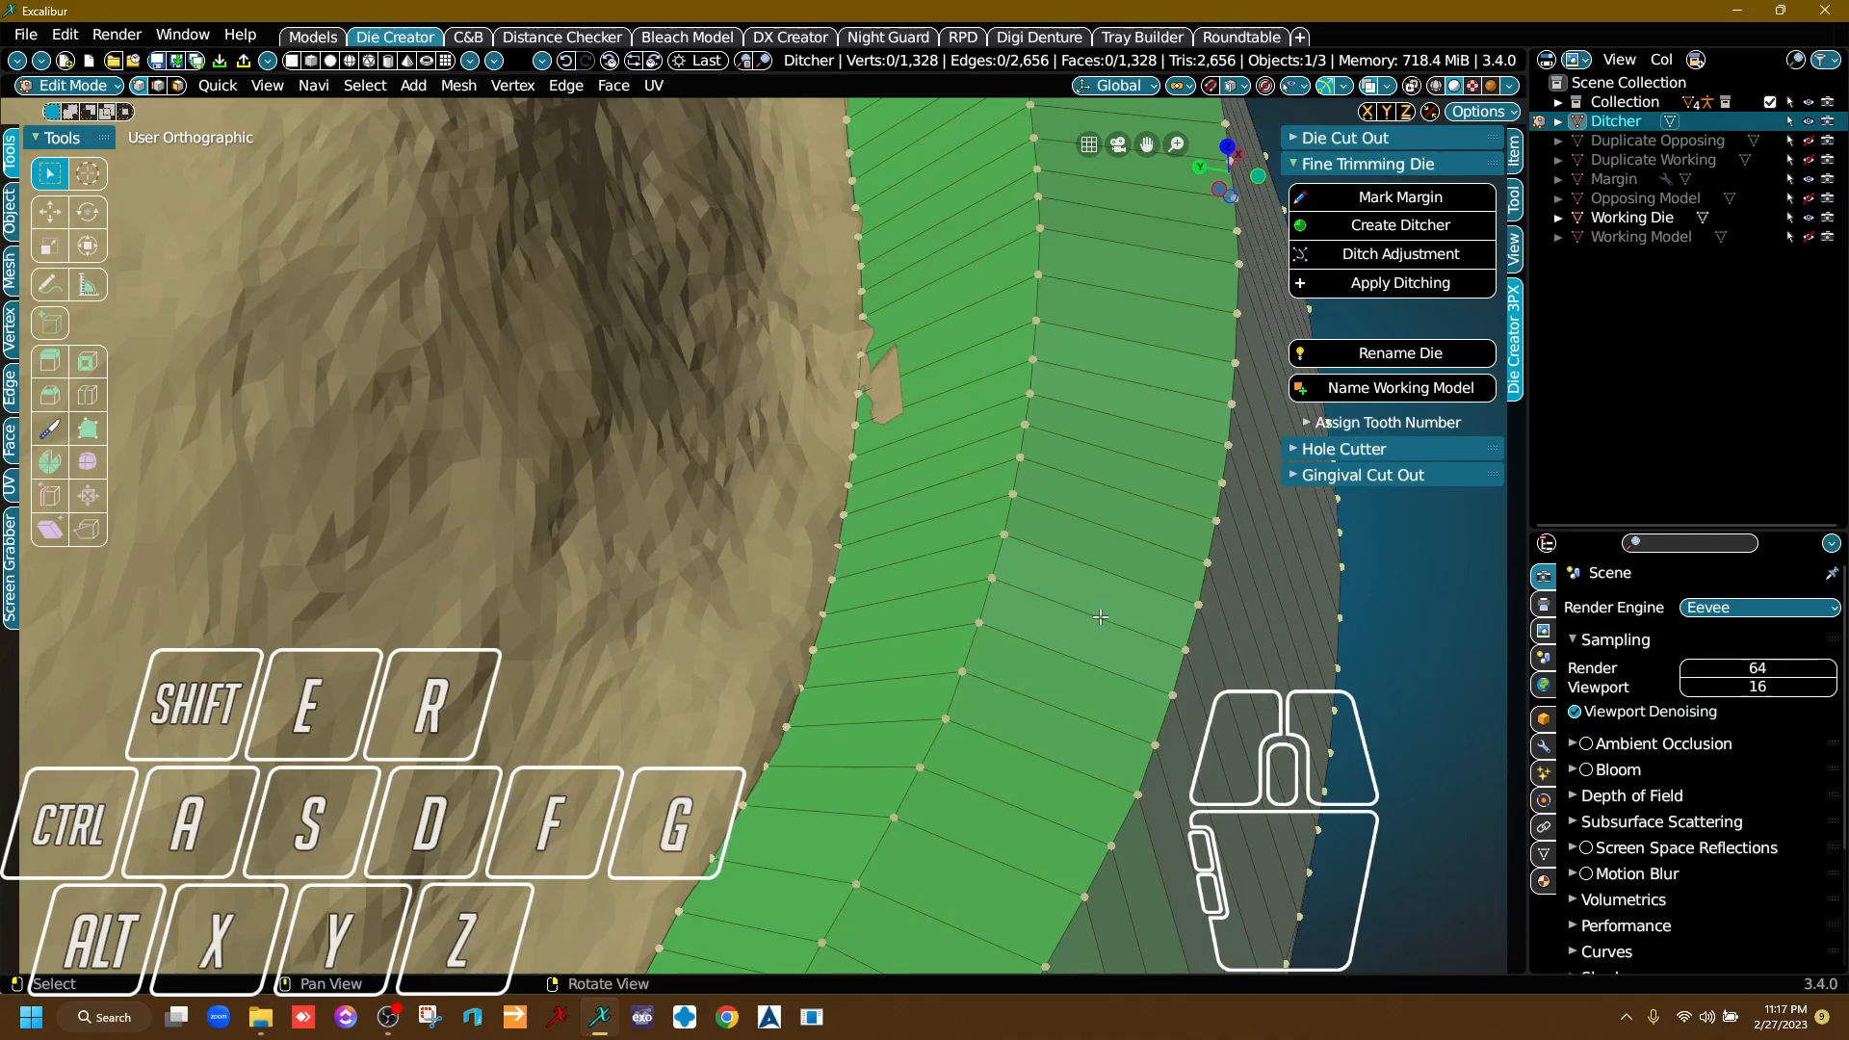
{"action": "left_click", "coordinate": [999, 567], "text": "alt"}
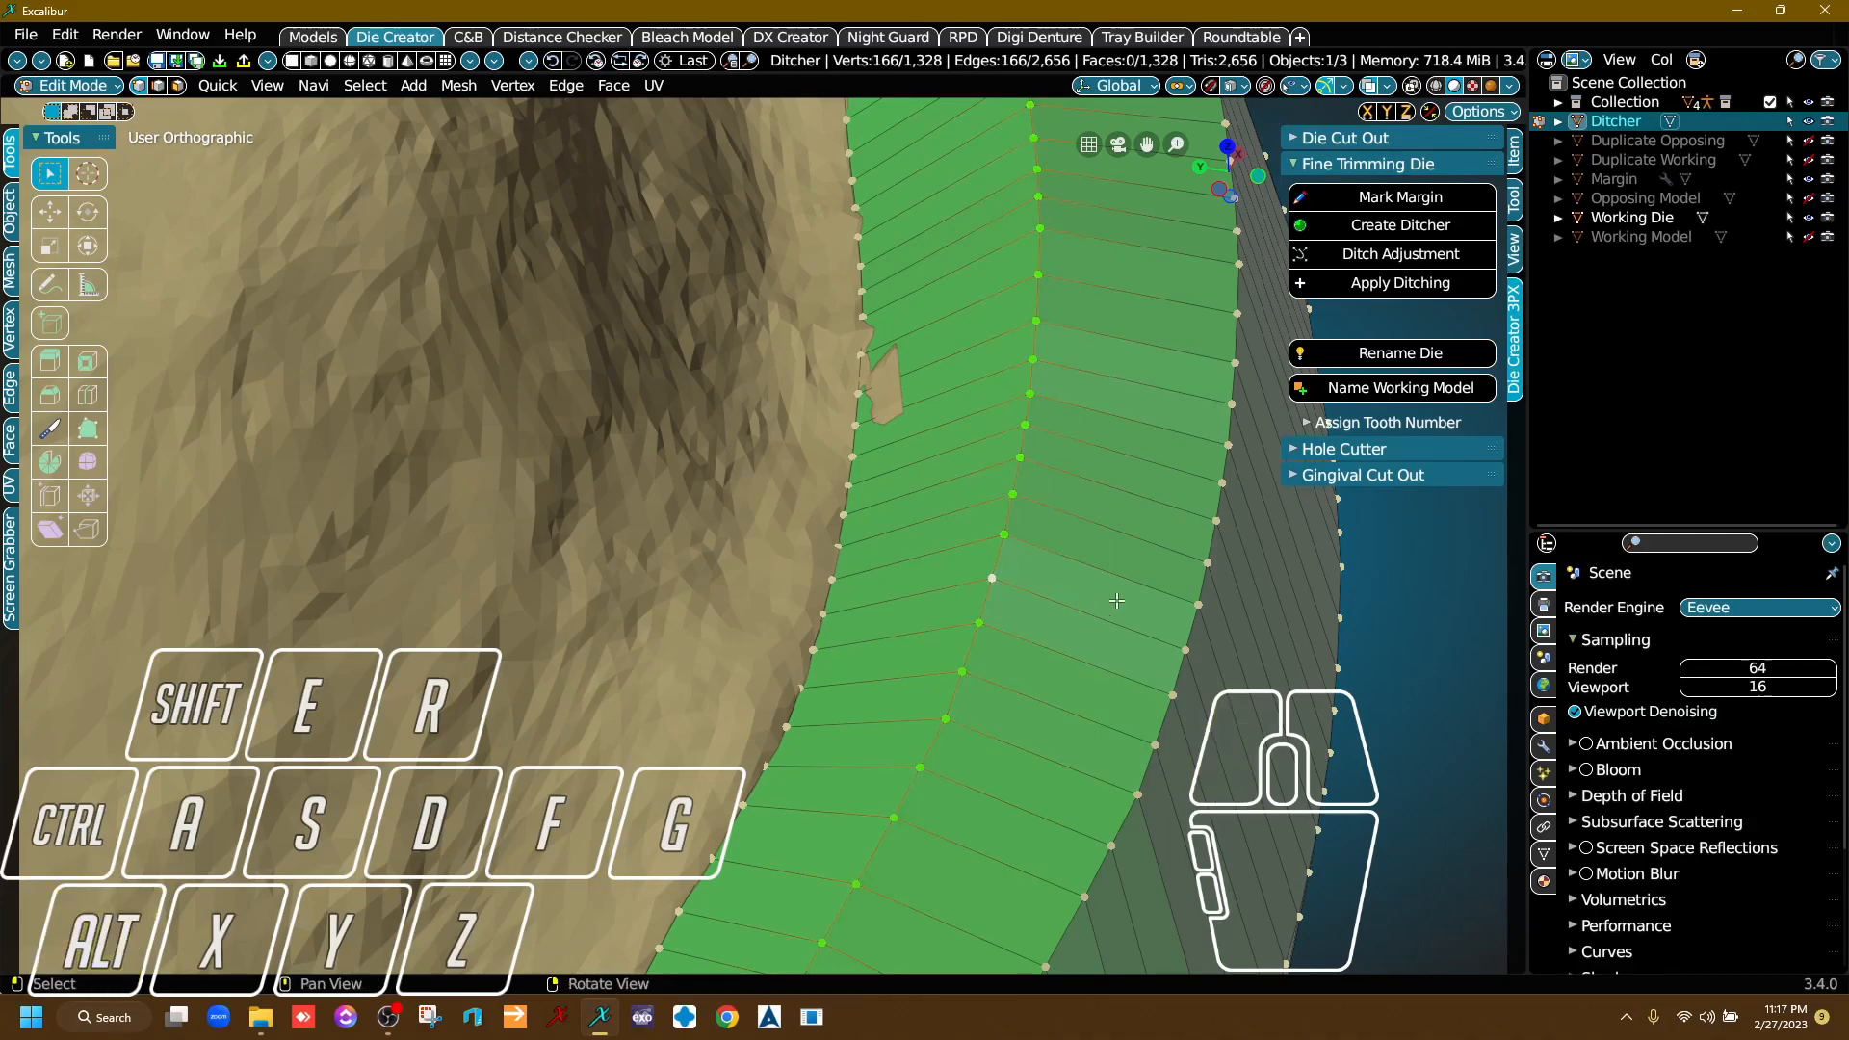
{"action": "scroll", "coordinate": [1084, 611], "scroll_direction": "down", "scroll_amount": 8}
{"action": "right_click_drag", "start_coordinate": [777, 714], "coordinate": [898, 575]}
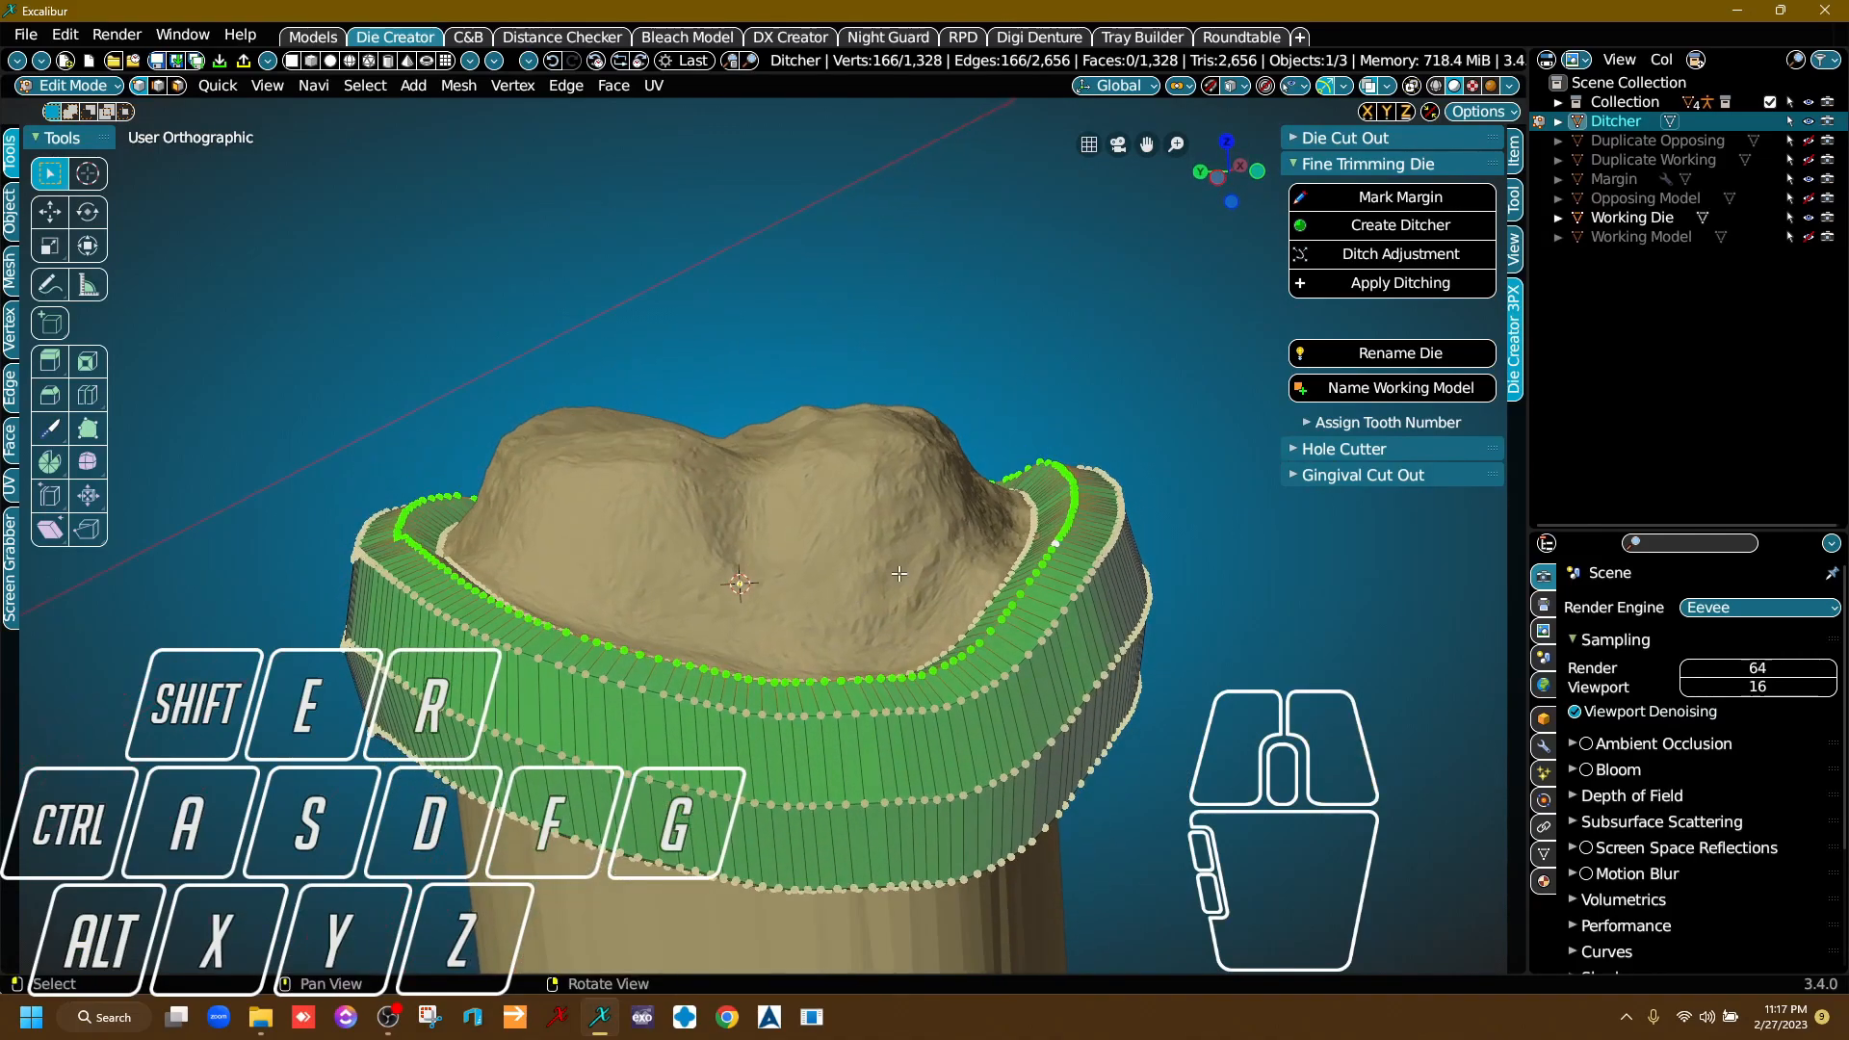
{"action": "key", "text": "g"}
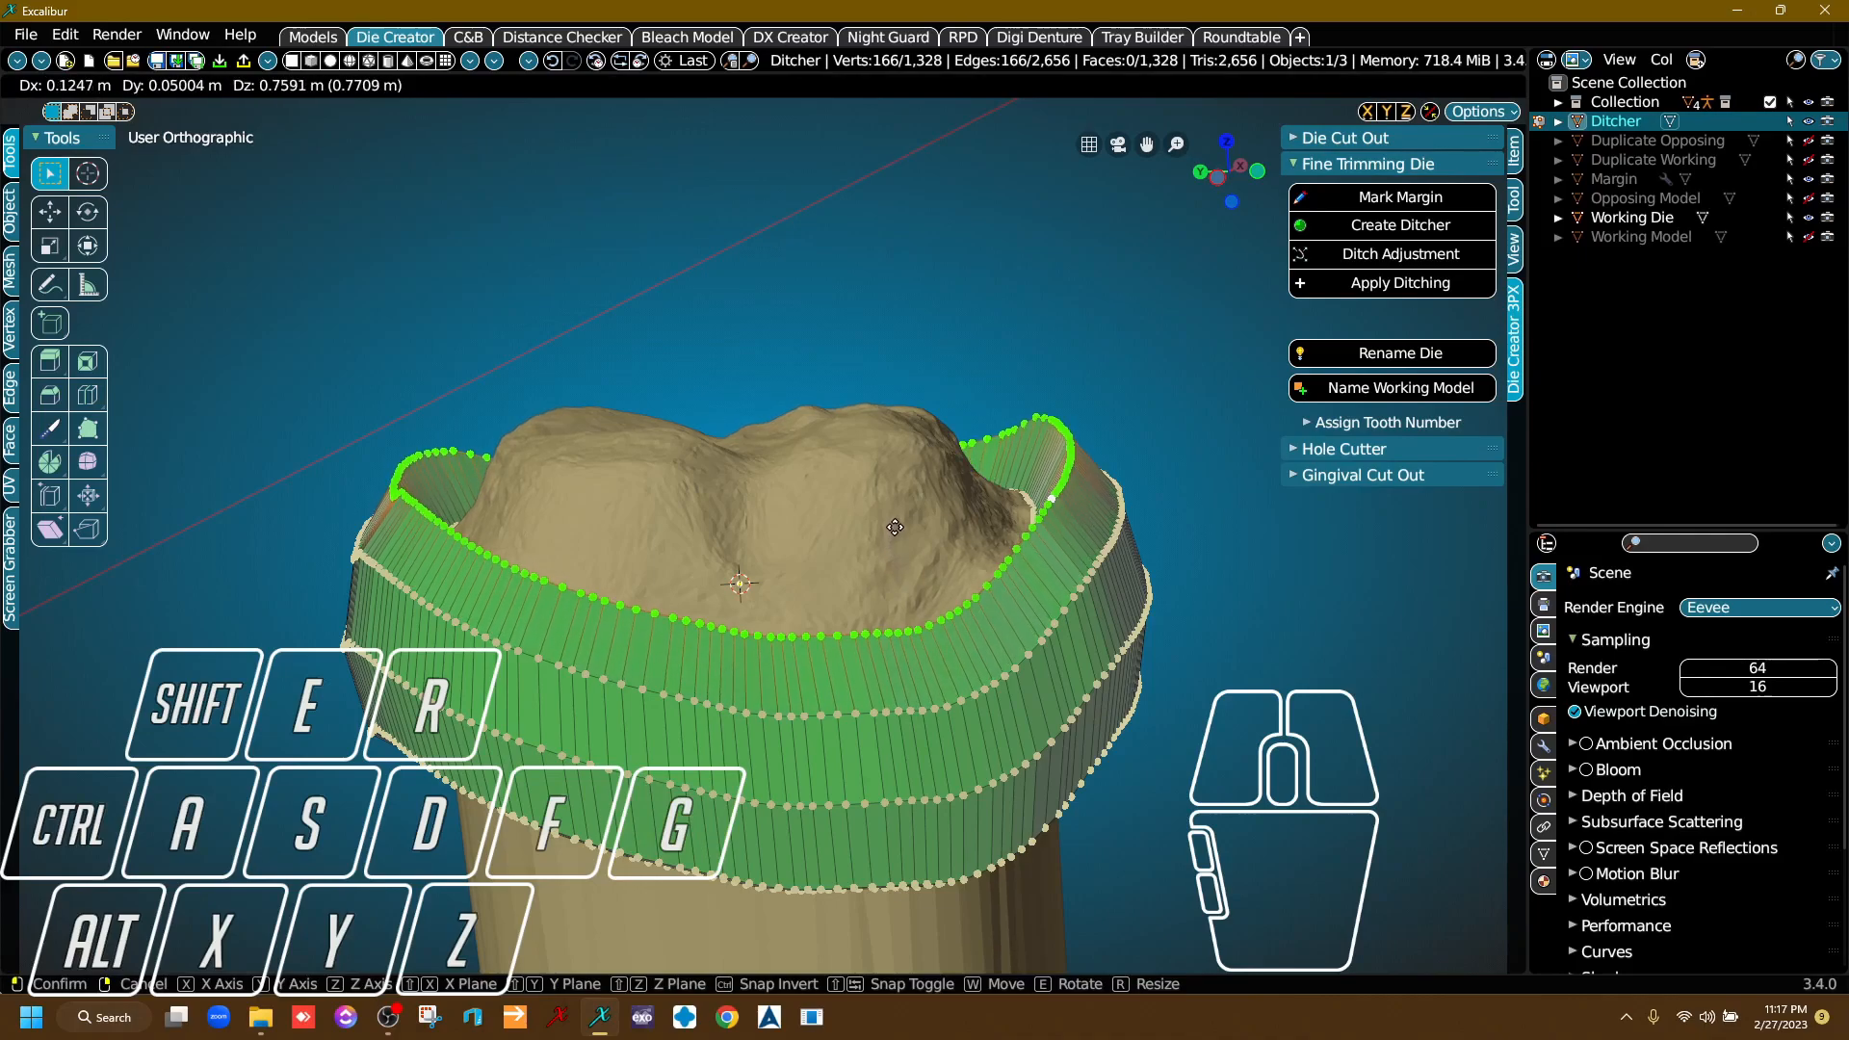
{"action": "left_click", "coordinate": [895, 528]}
Scale the raised vertex ring inward to about 0.92 so it sits closer to the die.
{"action": "right_click_drag", "start_coordinate": [895, 527], "coordinate": [833, 486]}
{"action": "right_click", "coordinate": [829, 479]}
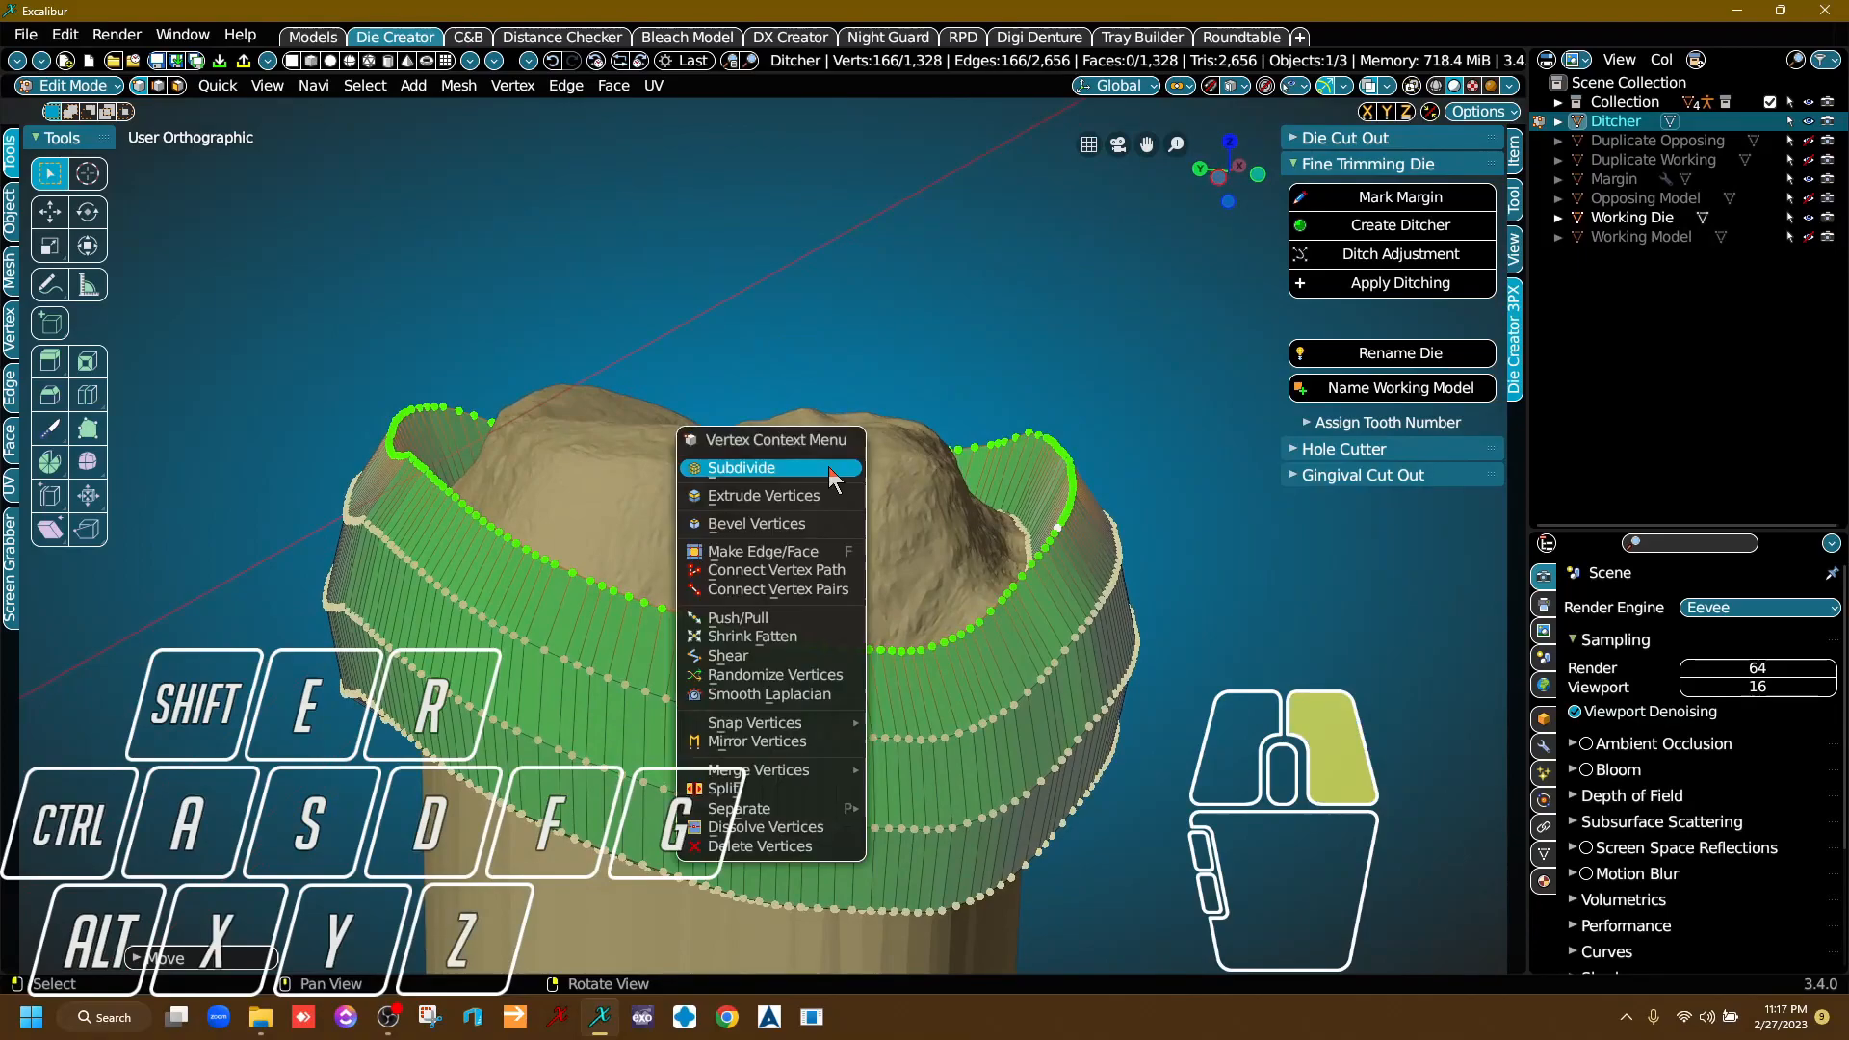
{"action": "right_click_drag", "start_coordinate": [971, 312], "coordinate": [1042, 366]}
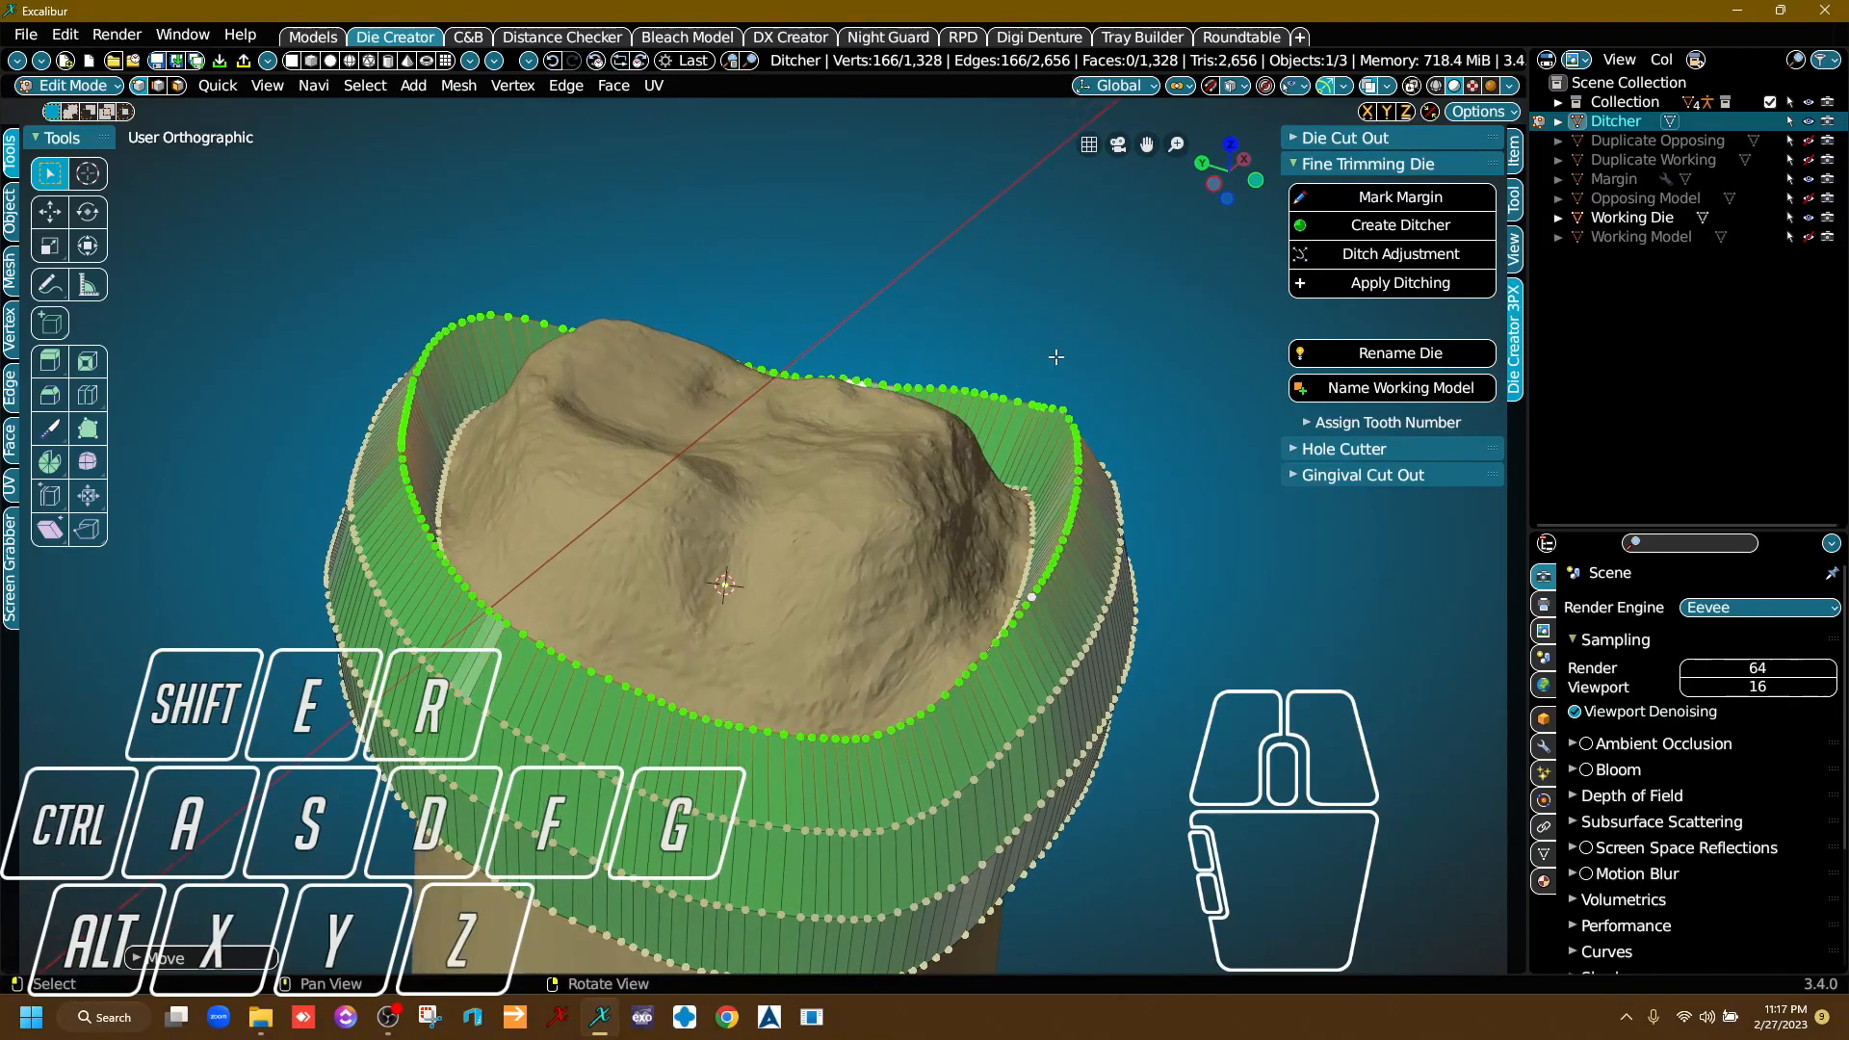
{"action": "key", "text": "s"}
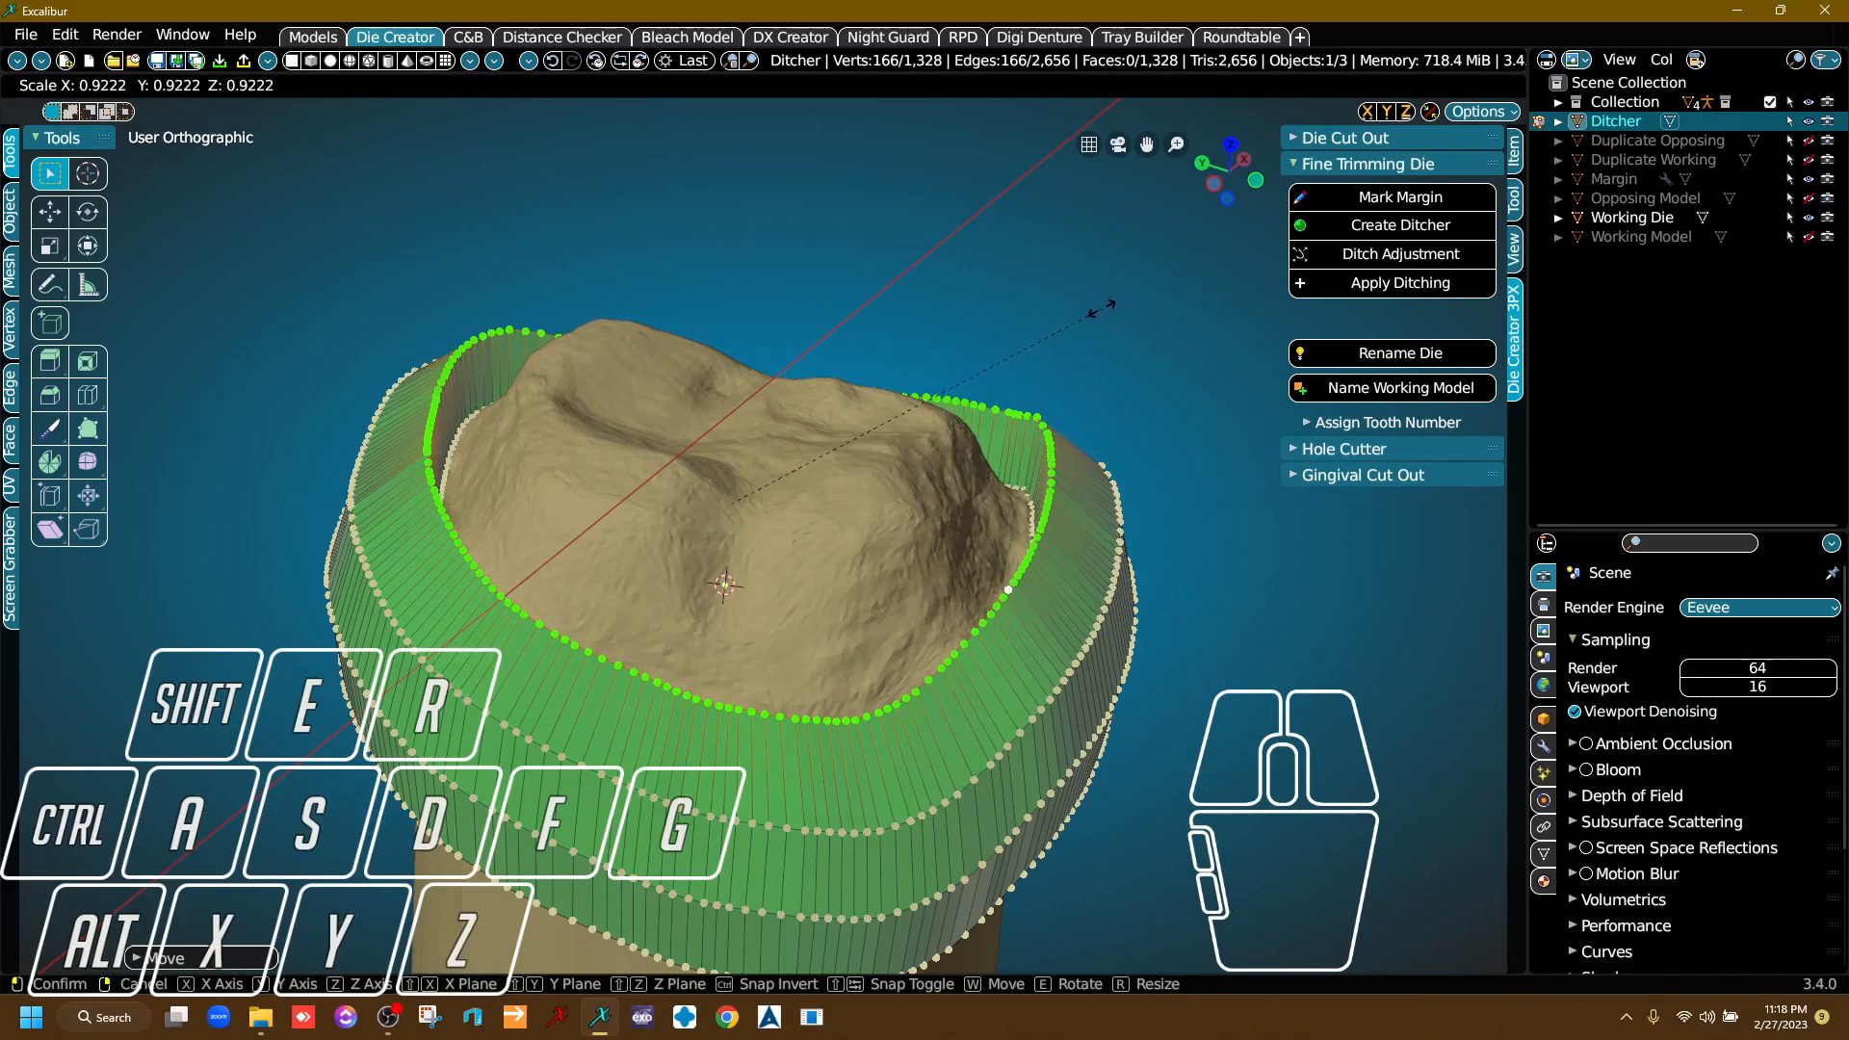
{"action": "left_click", "coordinate": [1100, 309]}
Examine the scaled ring's clearance from the die margin from above and from the side.
{"action": "right_click_drag", "start_coordinate": [867, 333], "coordinate": [847, 404]}
{"action": "right_click_drag", "start_coordinate": [770, 405], "coordinate": [713, 433]}
{"action": "scroll", "coordinate": [525, 493], "scroll_direction": "up", "scroll_amount": 3}
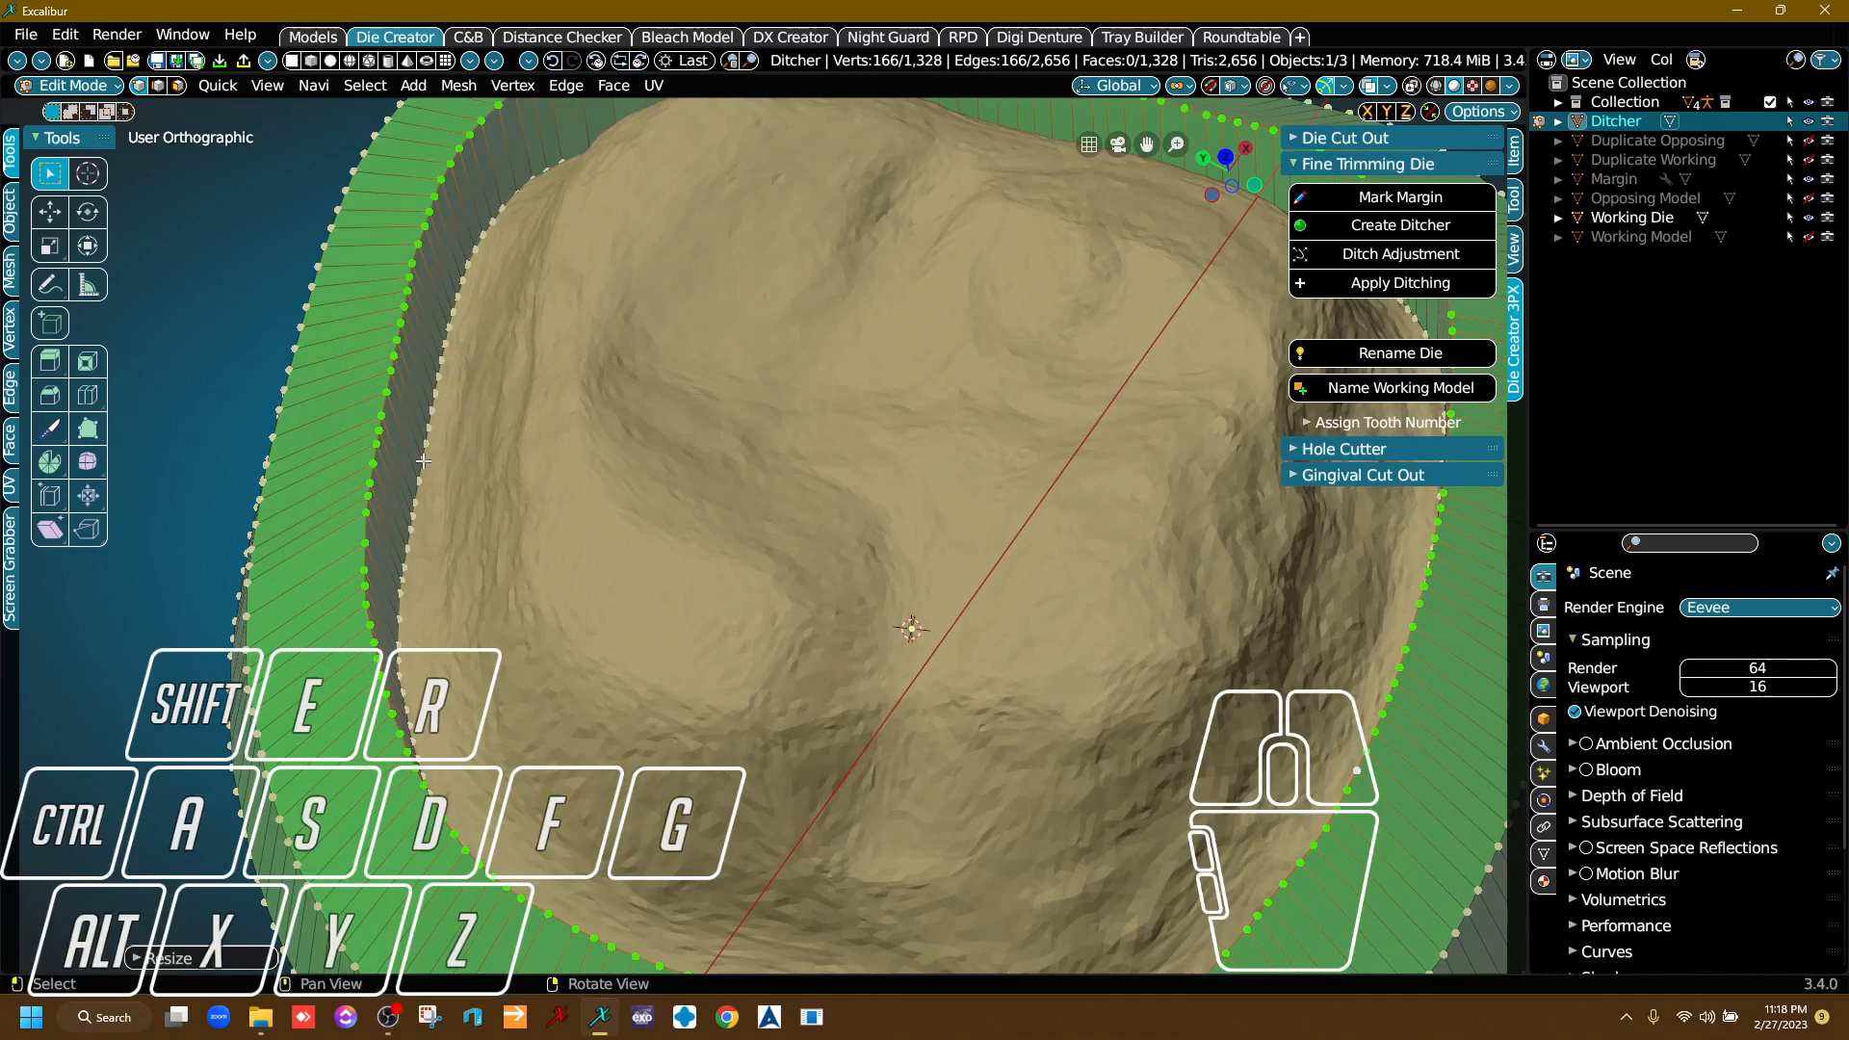
{"action": "right_click_drag", "start_coordinate": [906, 525], "coordinate": [942, 580]}
{"action": "scroll", "coordinate": [944, 582], "scroll_direction": "down", "scroll_amount": 1}
{"action": "middle_click_drag", "start_coordinate": [946, 582], "coordinate": [853, 489]}
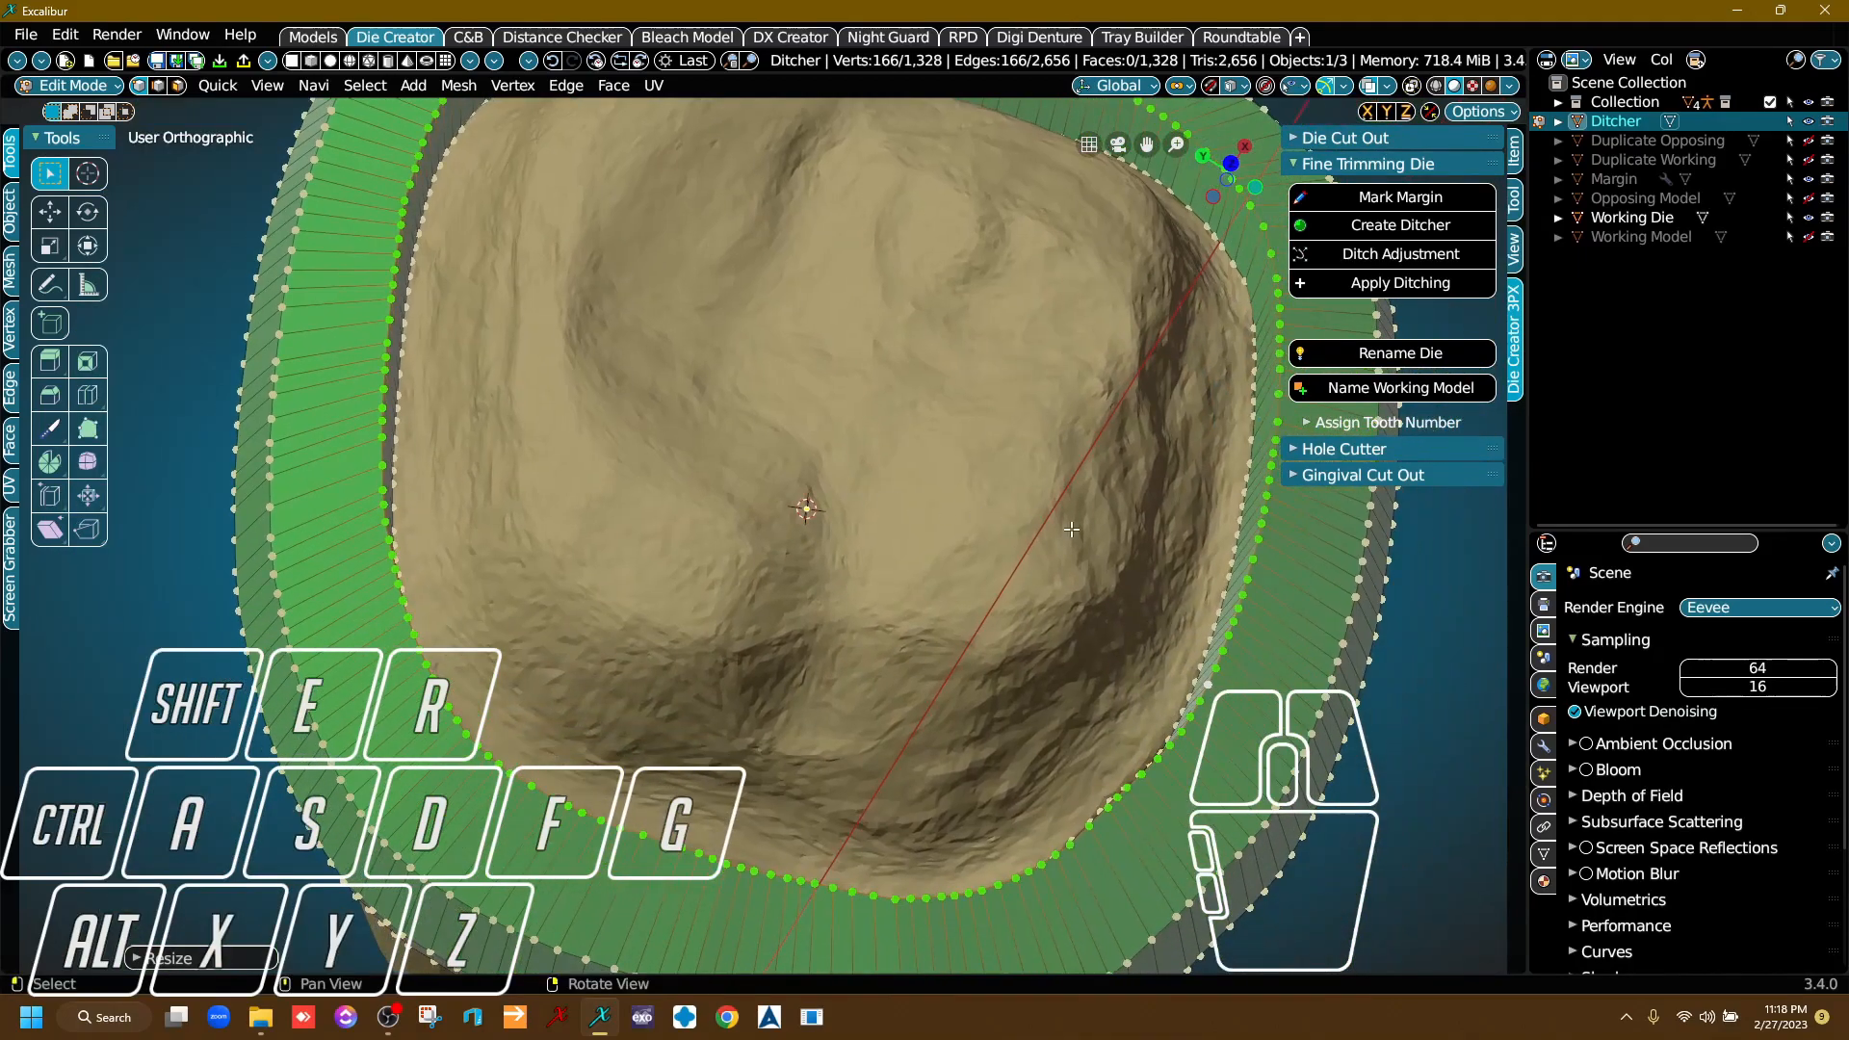
{"action": "right_click_drag", "start_coordinate": [1072, 529], "coordinate": [1064, 464]}
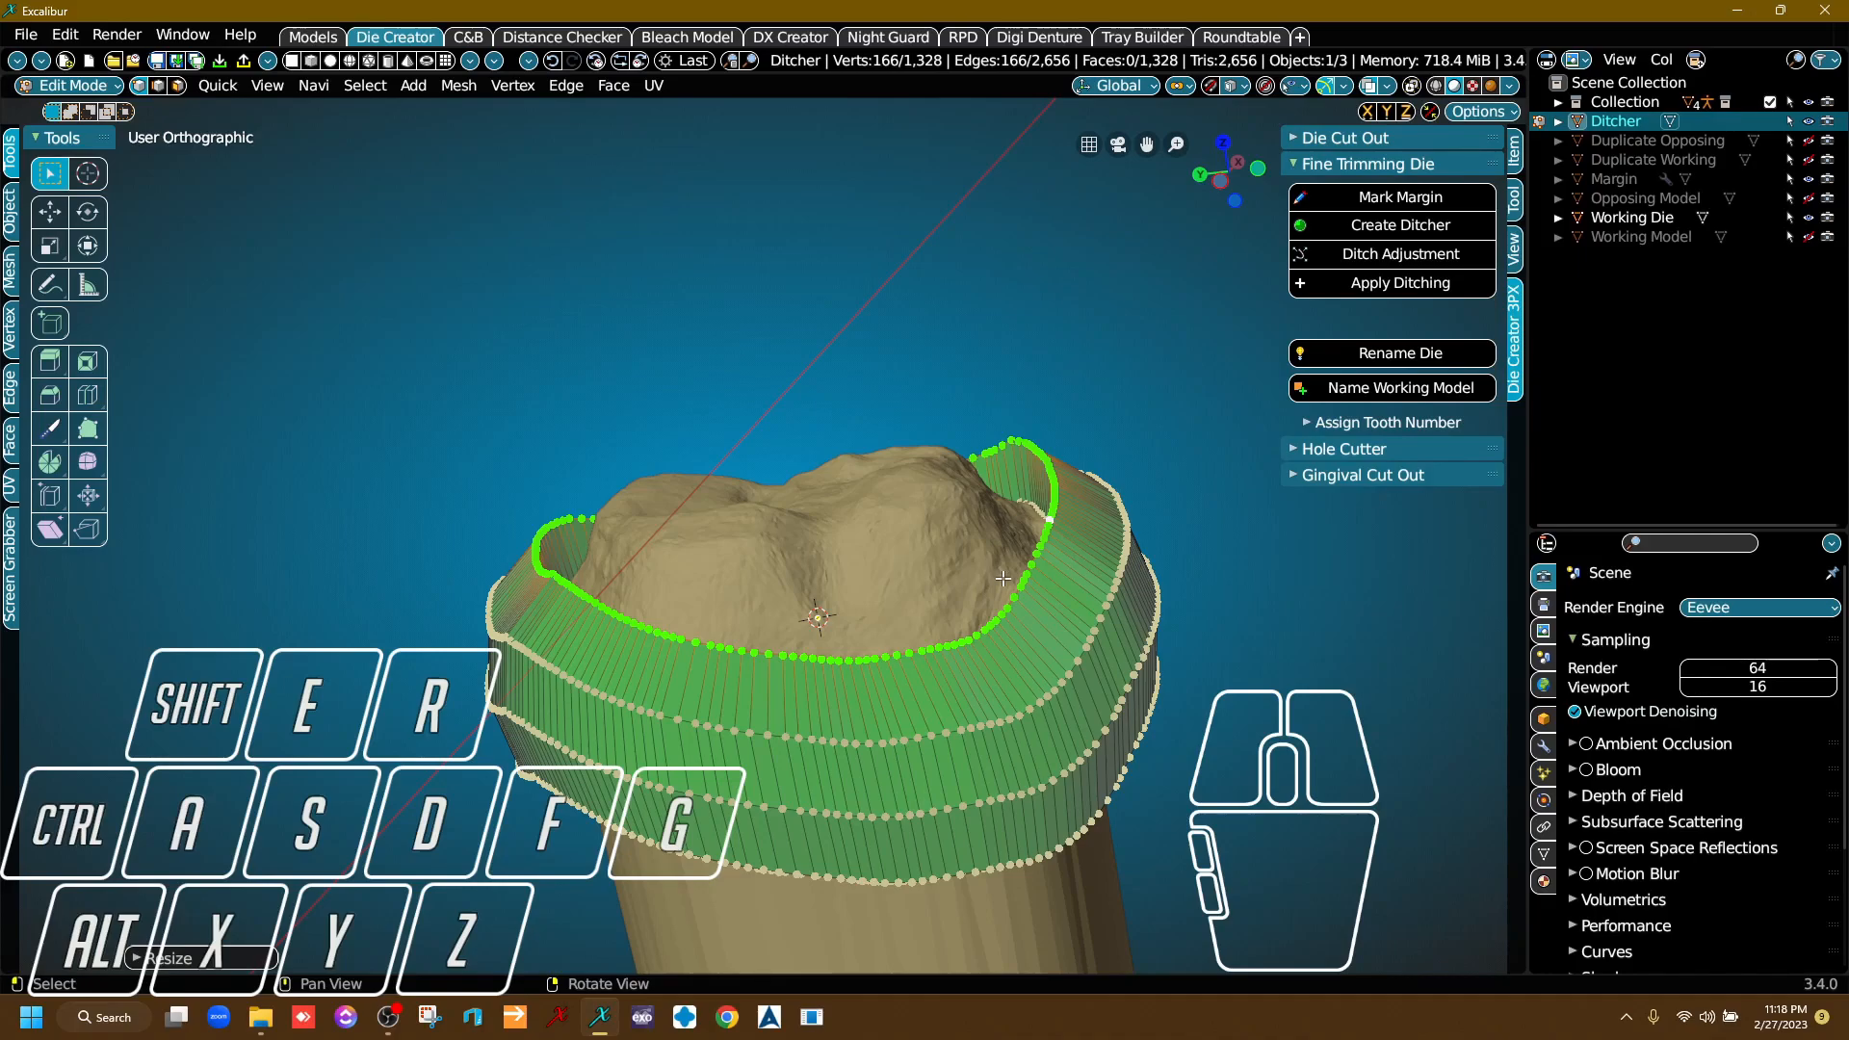
Try moving a single vertex near the ditcher's inner edge and undo that move.
{"action": "scroll", "coordinate": [1002, 578], "scroll_direction": "up", "scroll_amount": 8}
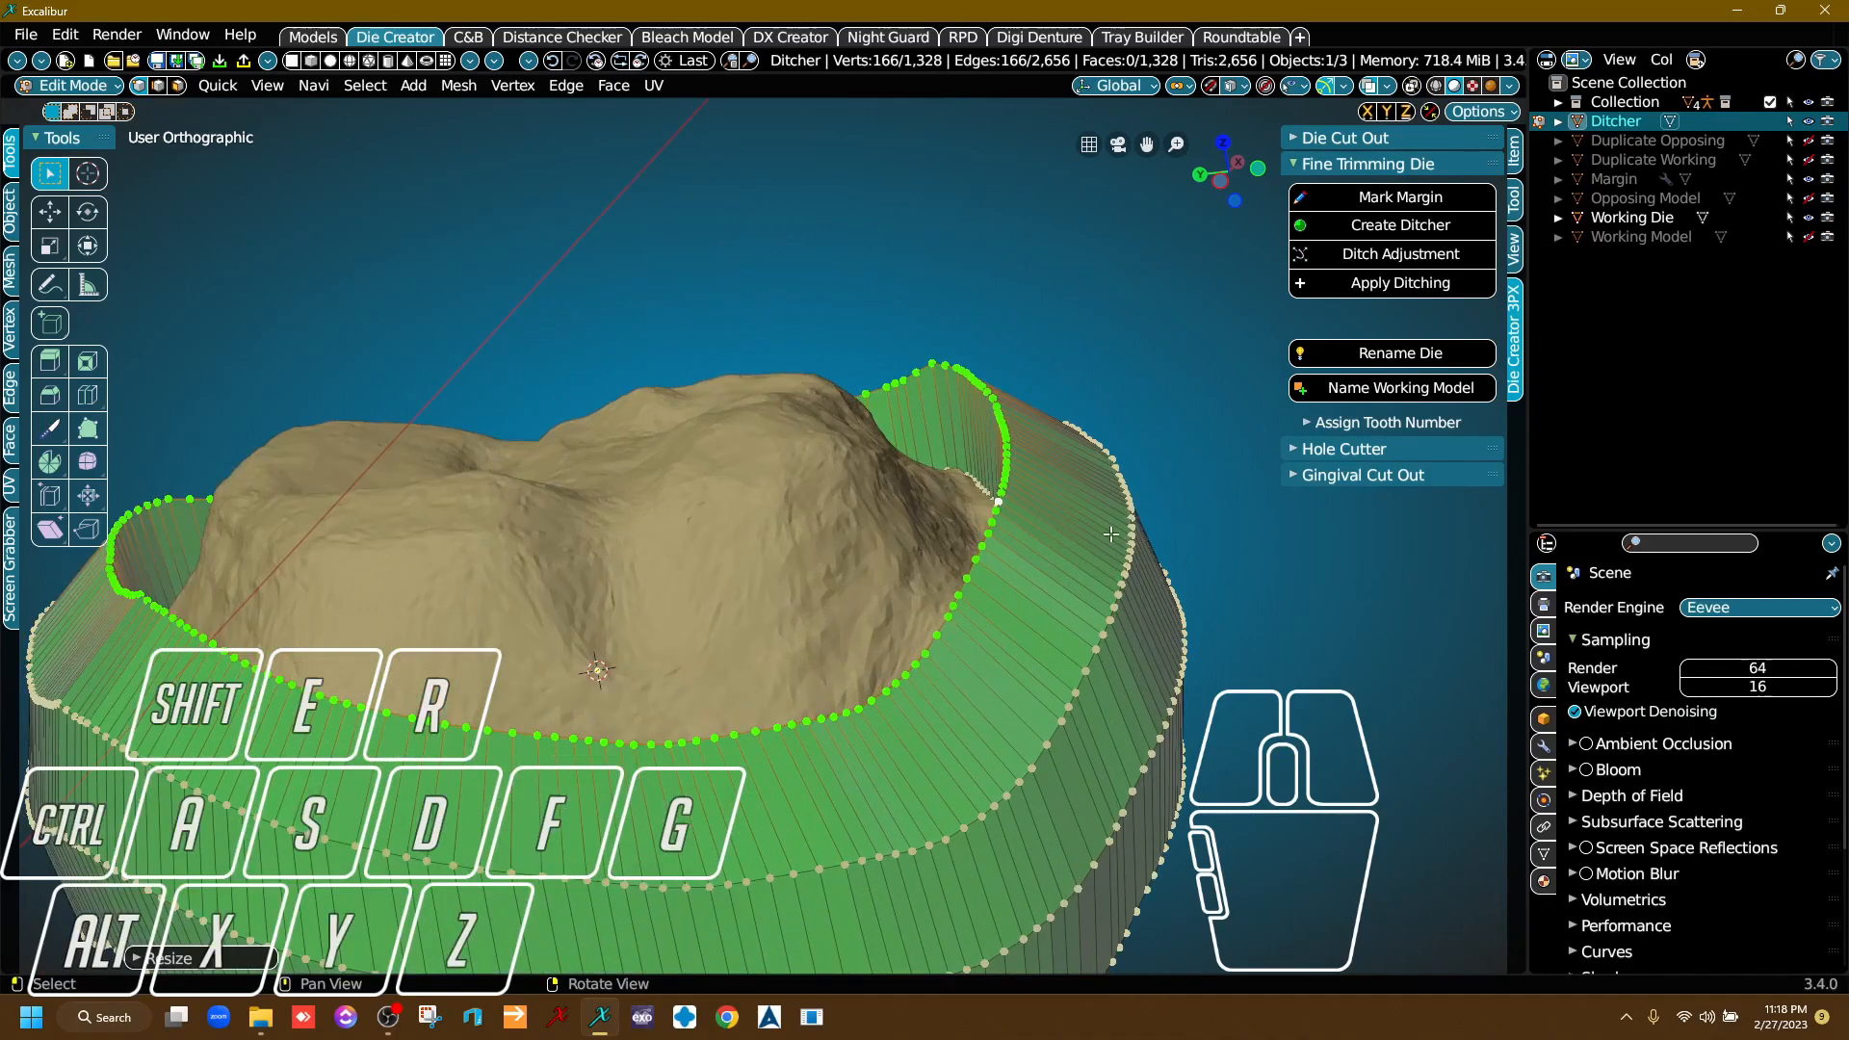
{"action": "left_click", "coordinate": [925, 491]}
{"action": "key", "text": "g"}
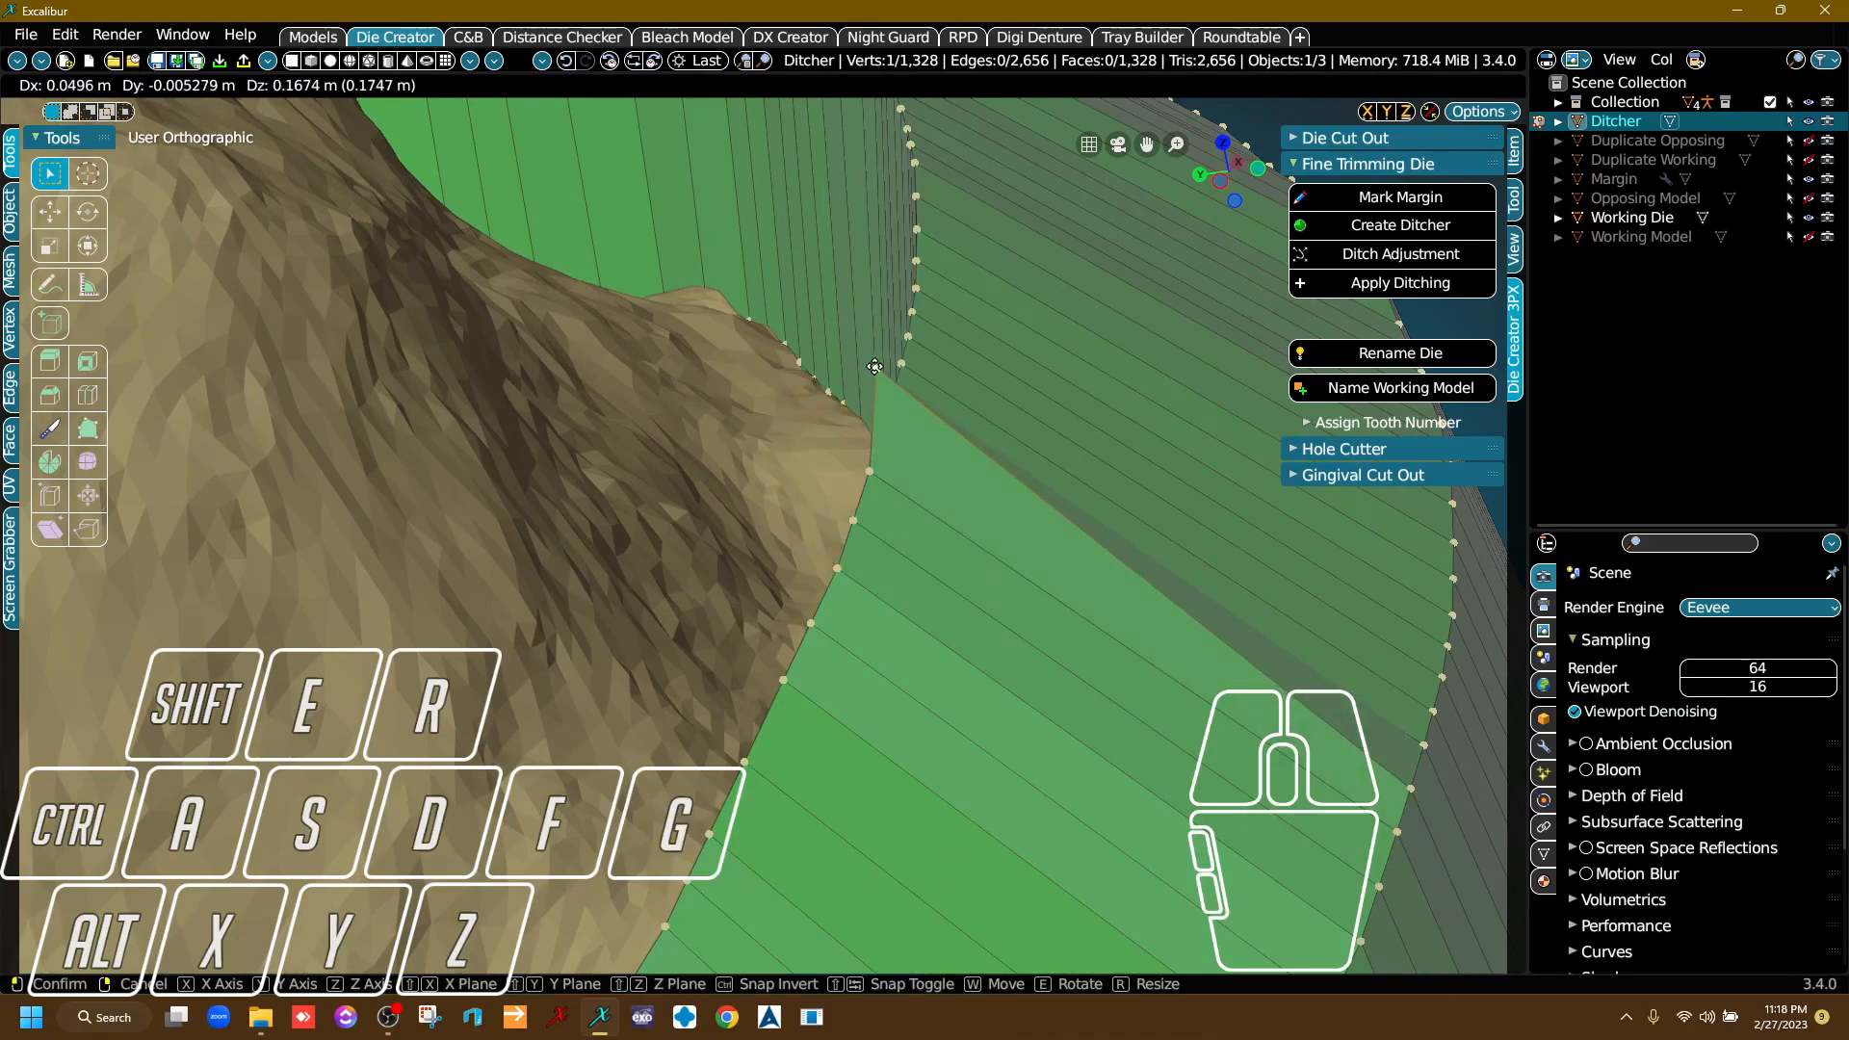
{"action": "left_click", "coordinate": [848, 313]}
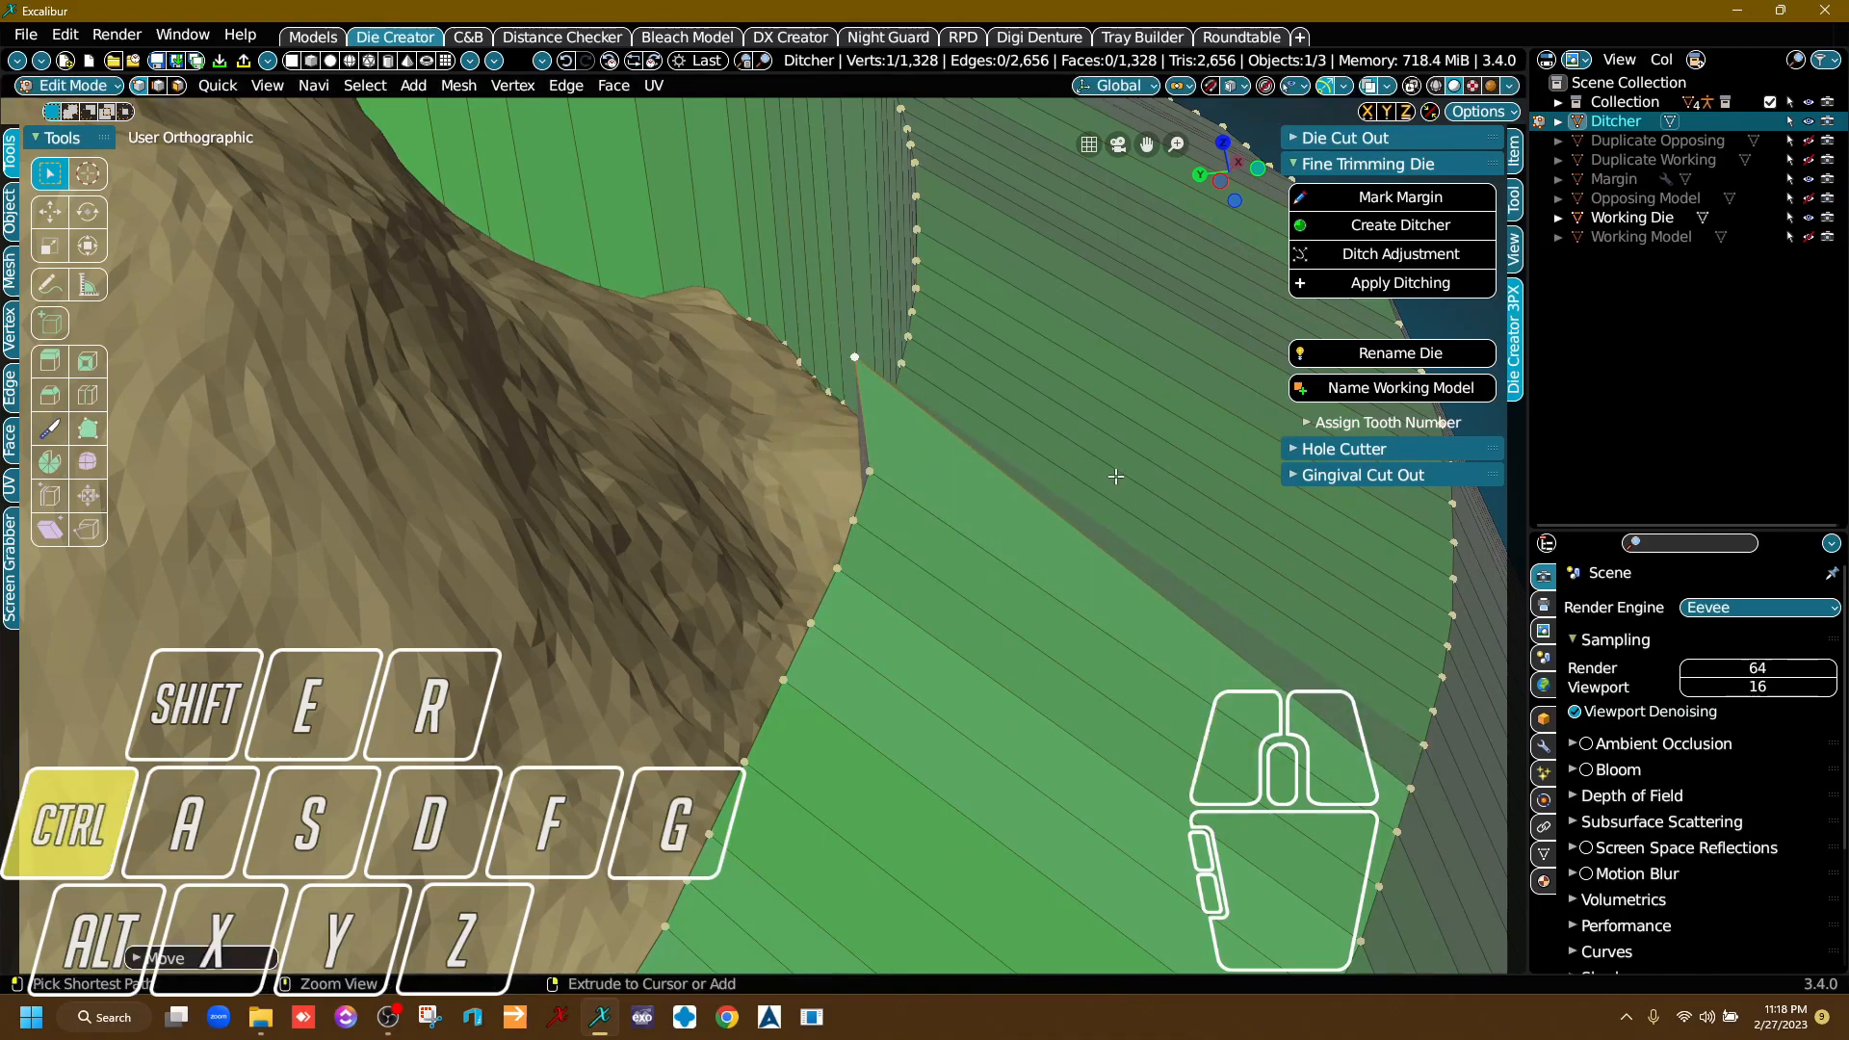
{"action": "key", "text": "ctrl+z"}
Apply the ditching to cut the ditcher band's shape out of the working die.
{"action": "middle_click_drag", "start_coordinate": [1045, 471], "coordinate": [679, 652]}
{"action": "scroll", "coordinate": [844, 607], "scroll_direction": "down", "scroll_amount": 5}
{"action": "right_click_drag", "start_coordinate": [748, 471], "coordinate": [722, 424]}
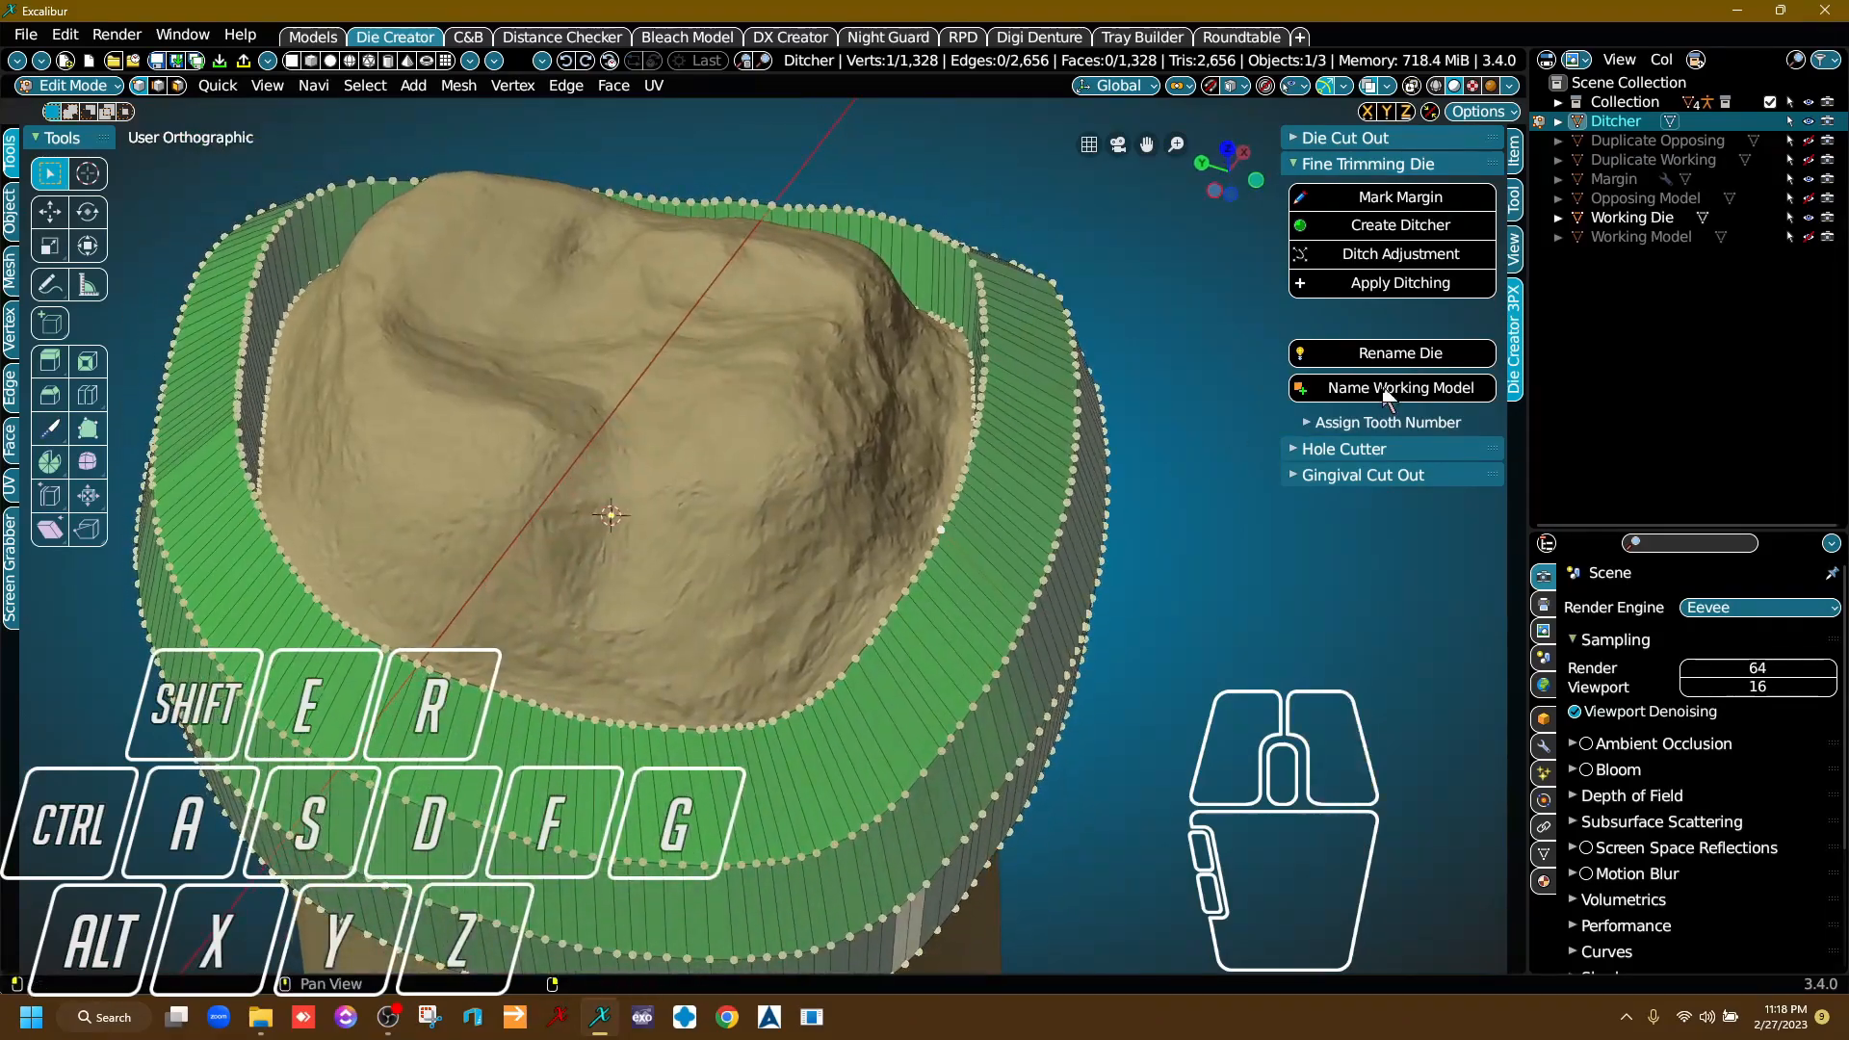
{"action": "left_click", "coordinate": [1406, 287]}
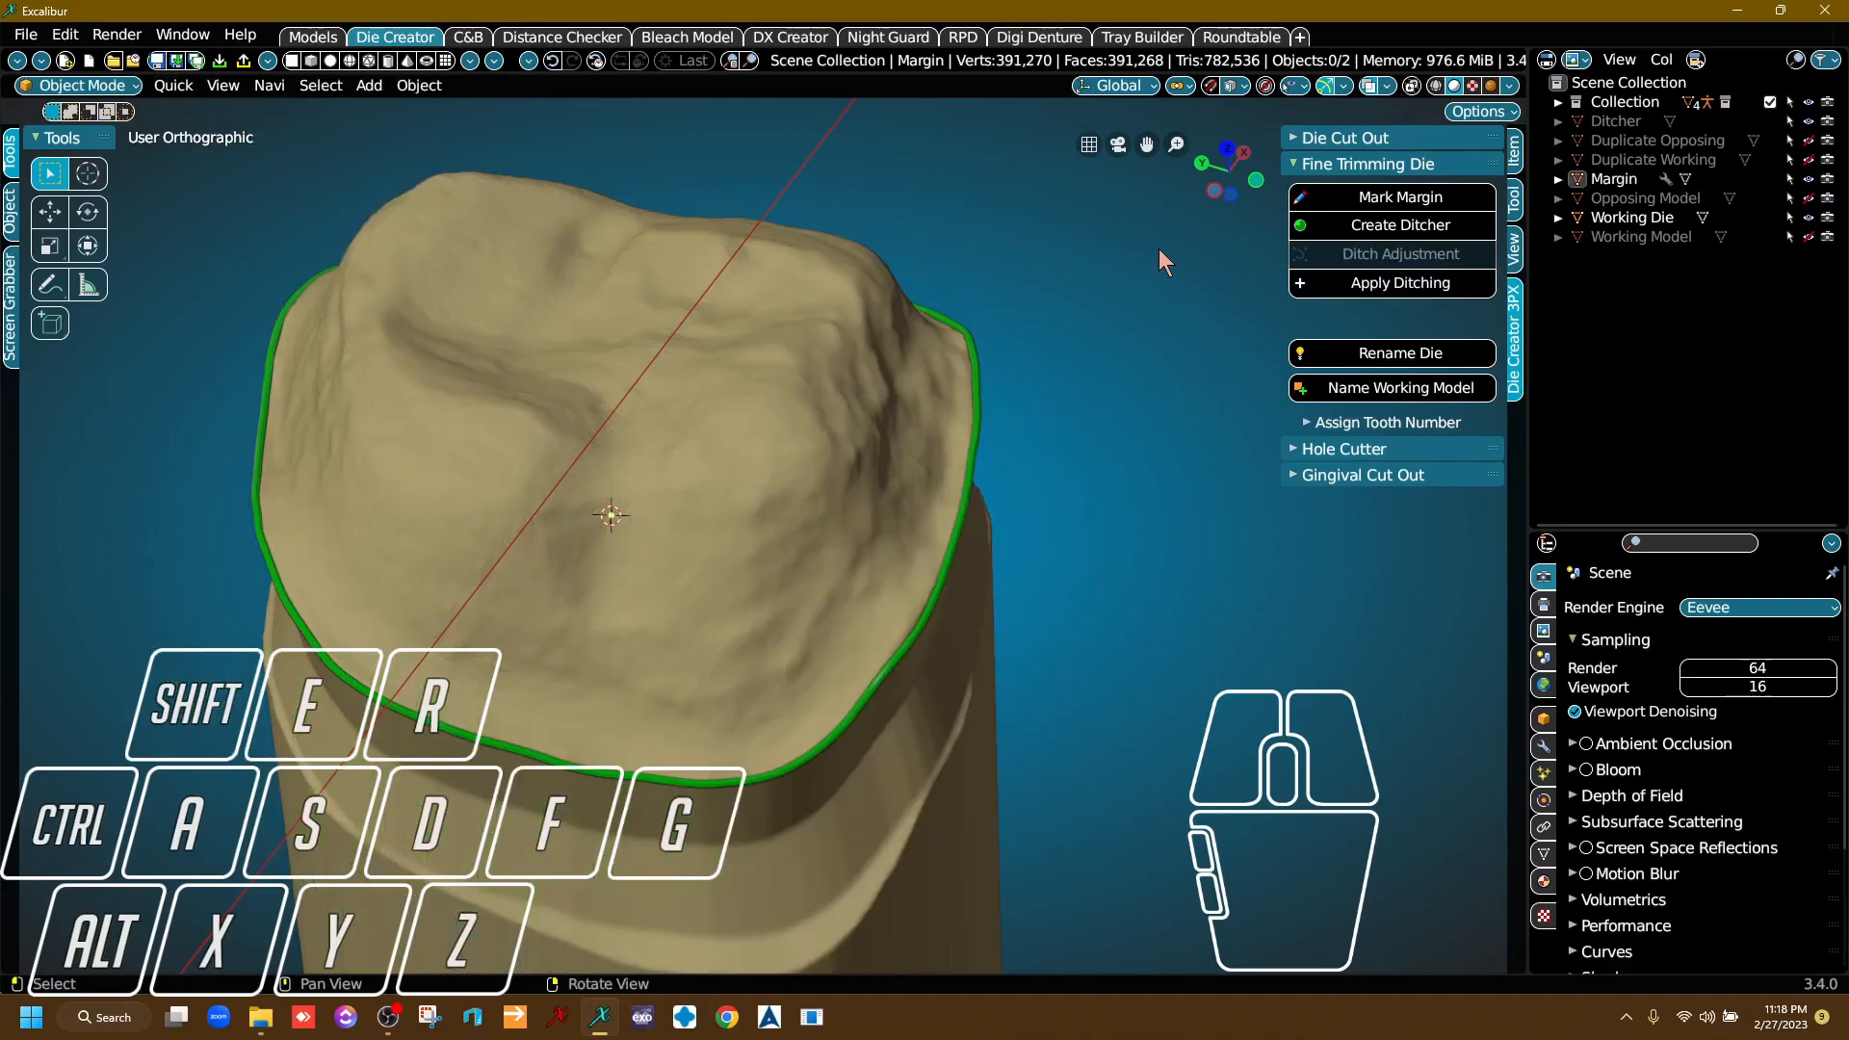
Inspect the ditched area below the margin line on all sides of the working die.
{"action": "right_click_drag", "start_coordinate": [871, 535], "coordinate": [967, 701]}
{"action": "middle_click_drag", "start_coordinate": [967, 701], "coordinate": [501, 544]}
{"action": "right_click_drag", "start_coordinate": [501, 544], "coordinate": [867, 587]}
{"action": "middle_click_drag", "start_coordinate": [866, 588], "coordinate": [449, 608]}
{"action": "right_click_drag", "start_coordinate": [449, 609], "coordinate": [345, 644]}
{"action": "middle_click_drag", "start_coordinate": [345, 643], "coordinate": [698, 655]}
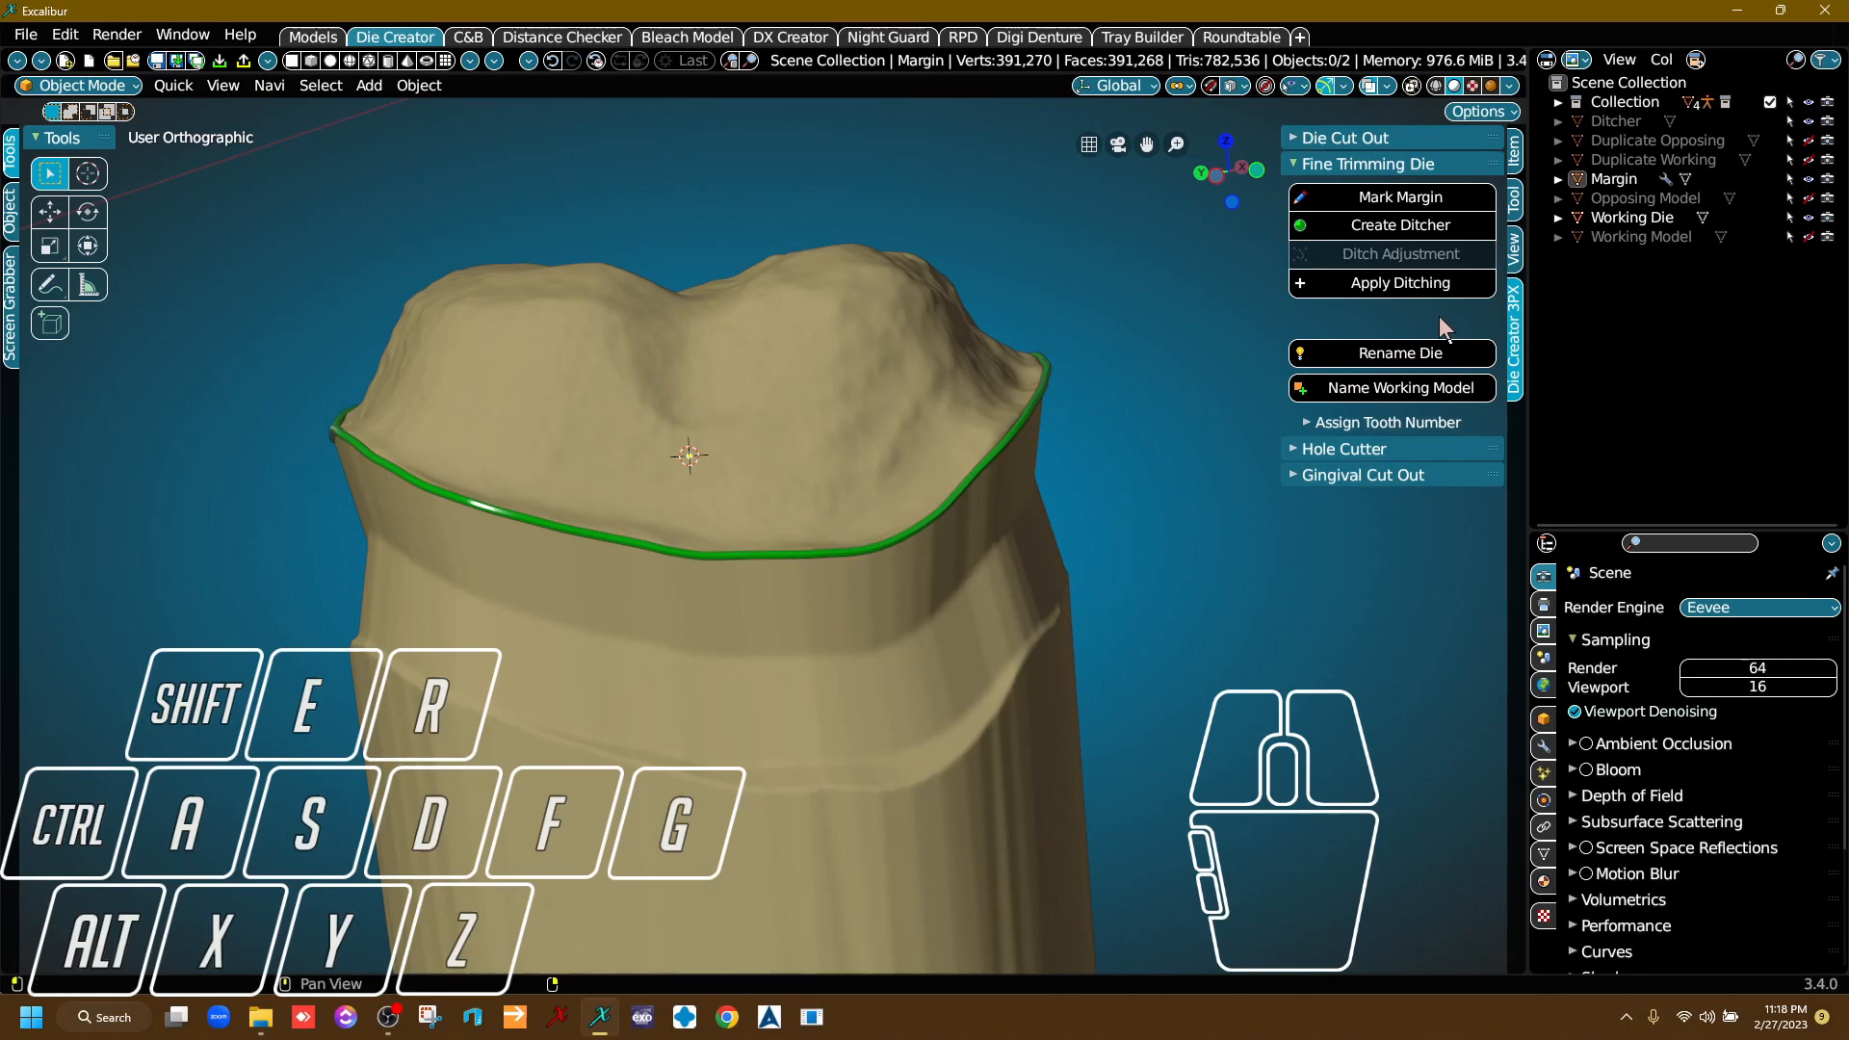
Show the Working Model and check how the ditched die sits in its socket between the neighbouring teeth.
{"action": "left_click", "coordinate": [1808, 237]}
{"action": "right_click_drag", "start_coordinate": [1210, 395], "coordinate": [1150, 295]}
{"action": "scroll", "coordinate": [924, 419], "scroll_direction": "up", "scroll_amount": 5}
{"action": "right_click_drag", "start_coordinate": [817, 251], "coordinate": [804, 539]}
{"action": "scroll", "coordinate": [1059, 371], "scroll_direction": "down", "scroll_amount": 5}
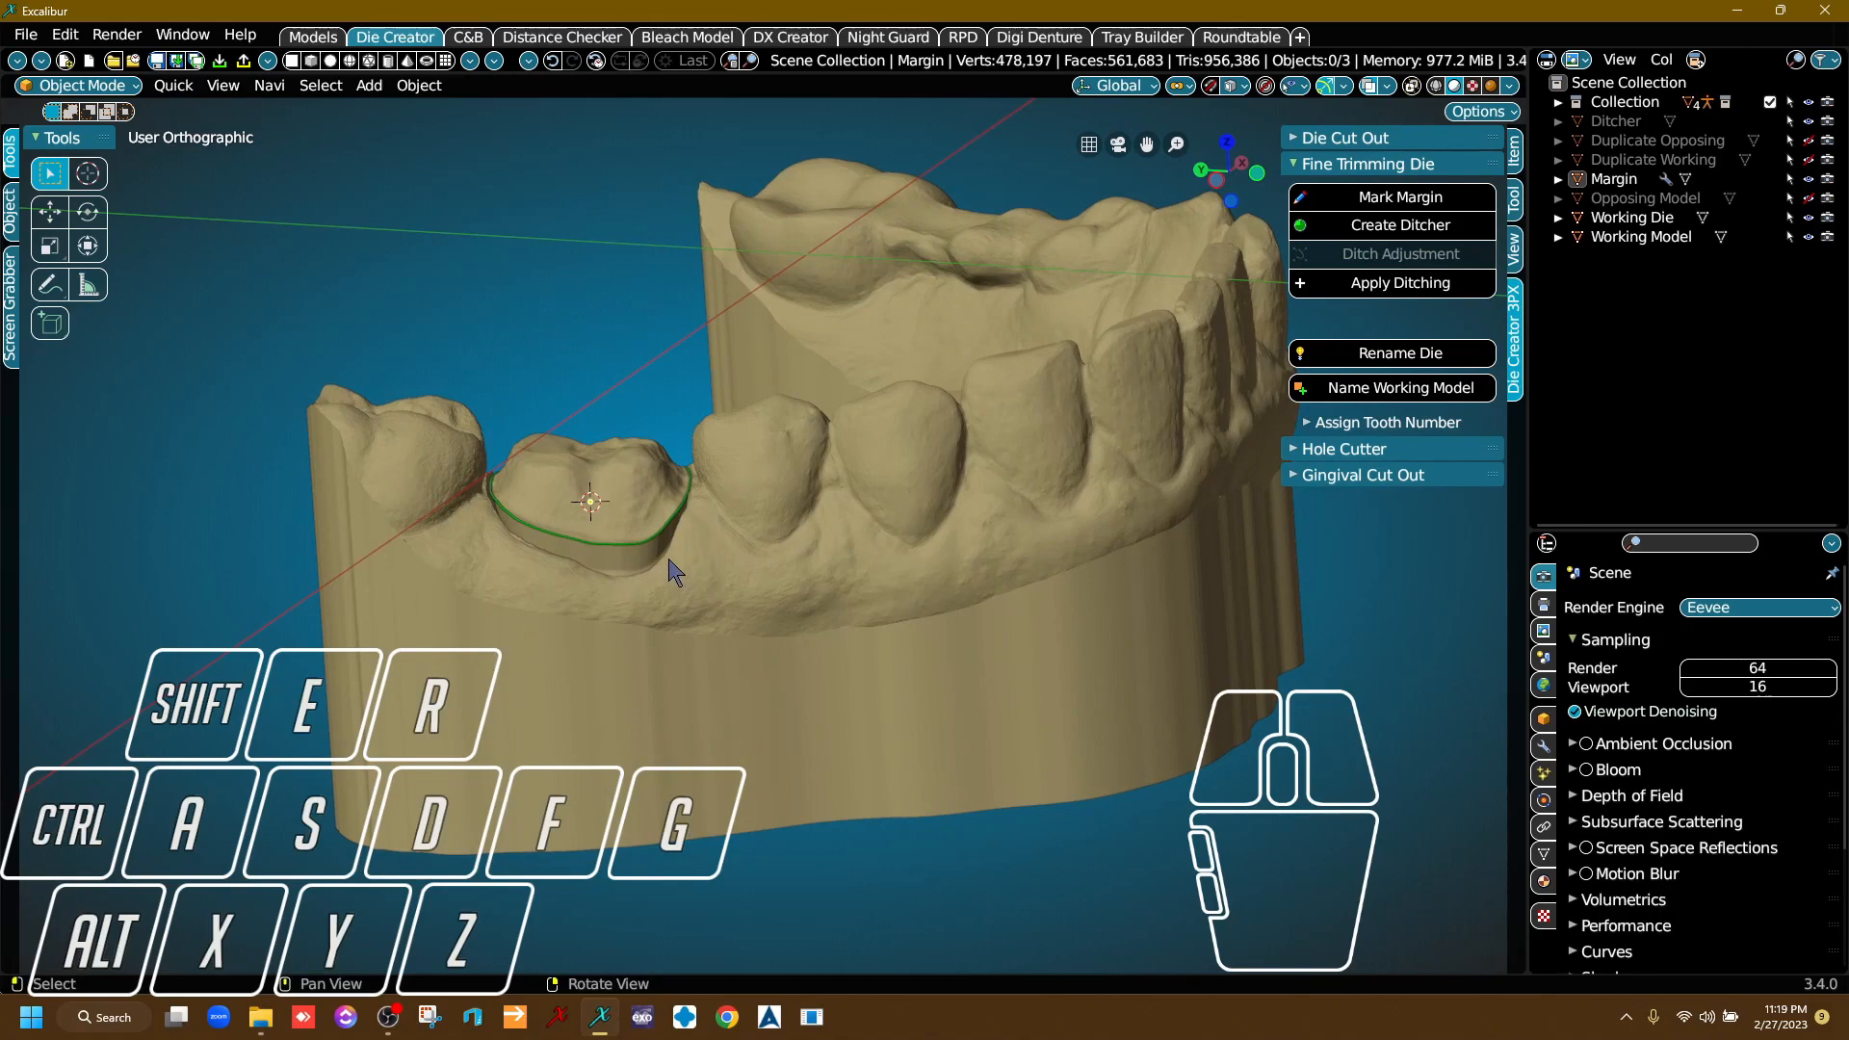
{"action": "scroll", "coordinate": [768, 549], "scroll_direction": "up", "scroll_amount": 3}
{"action": "mouse_move", "coordinate": [742, 558]}
{"action": "right_mouse_down"}
{"action": "mouse_move", "coordinate": [764, 549]}
{"action": "mouse_move", "coordinate": [750, 531]}
{"action": "right_mouse_up"}
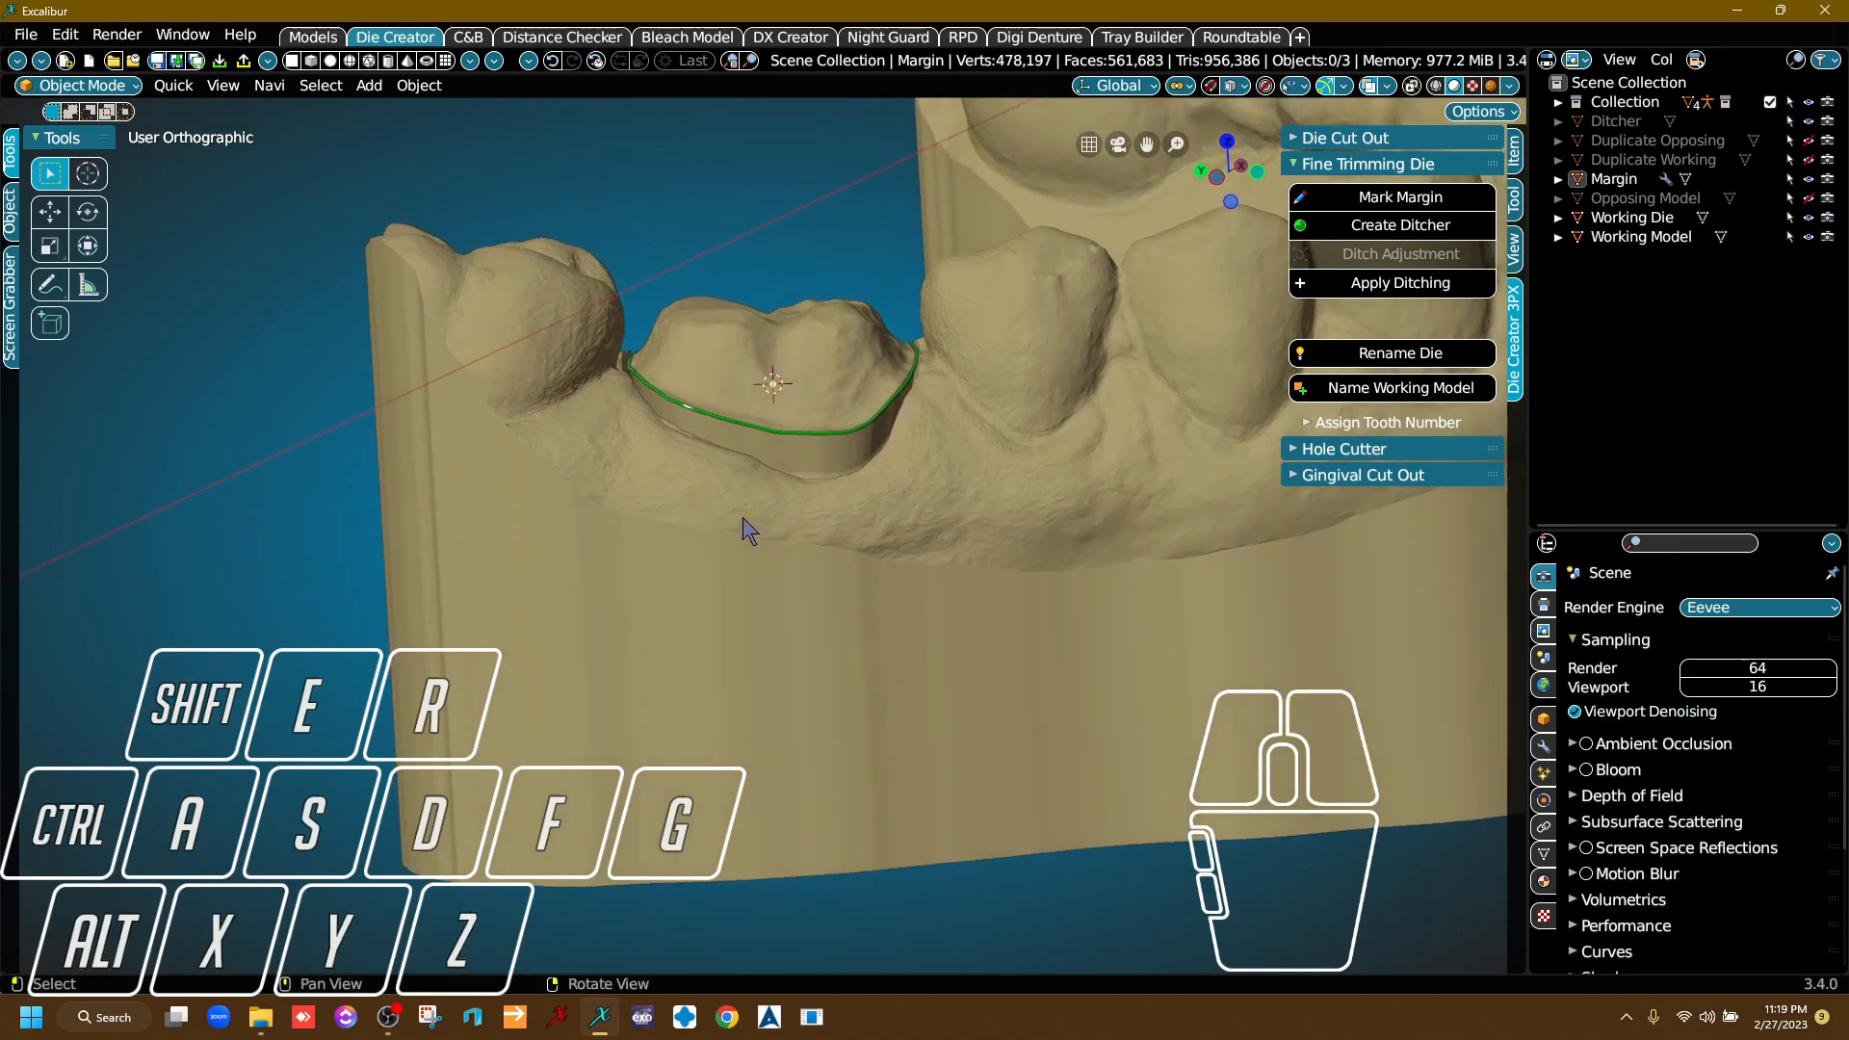
Close the Fine Trimming Die tools, open the Hole Cutter tools and switch to the left orthographic view.
{"action": "left_click", "coordinate": [1356, 166]}
{"action": "left_click", "coordinate": [1373, 193]}
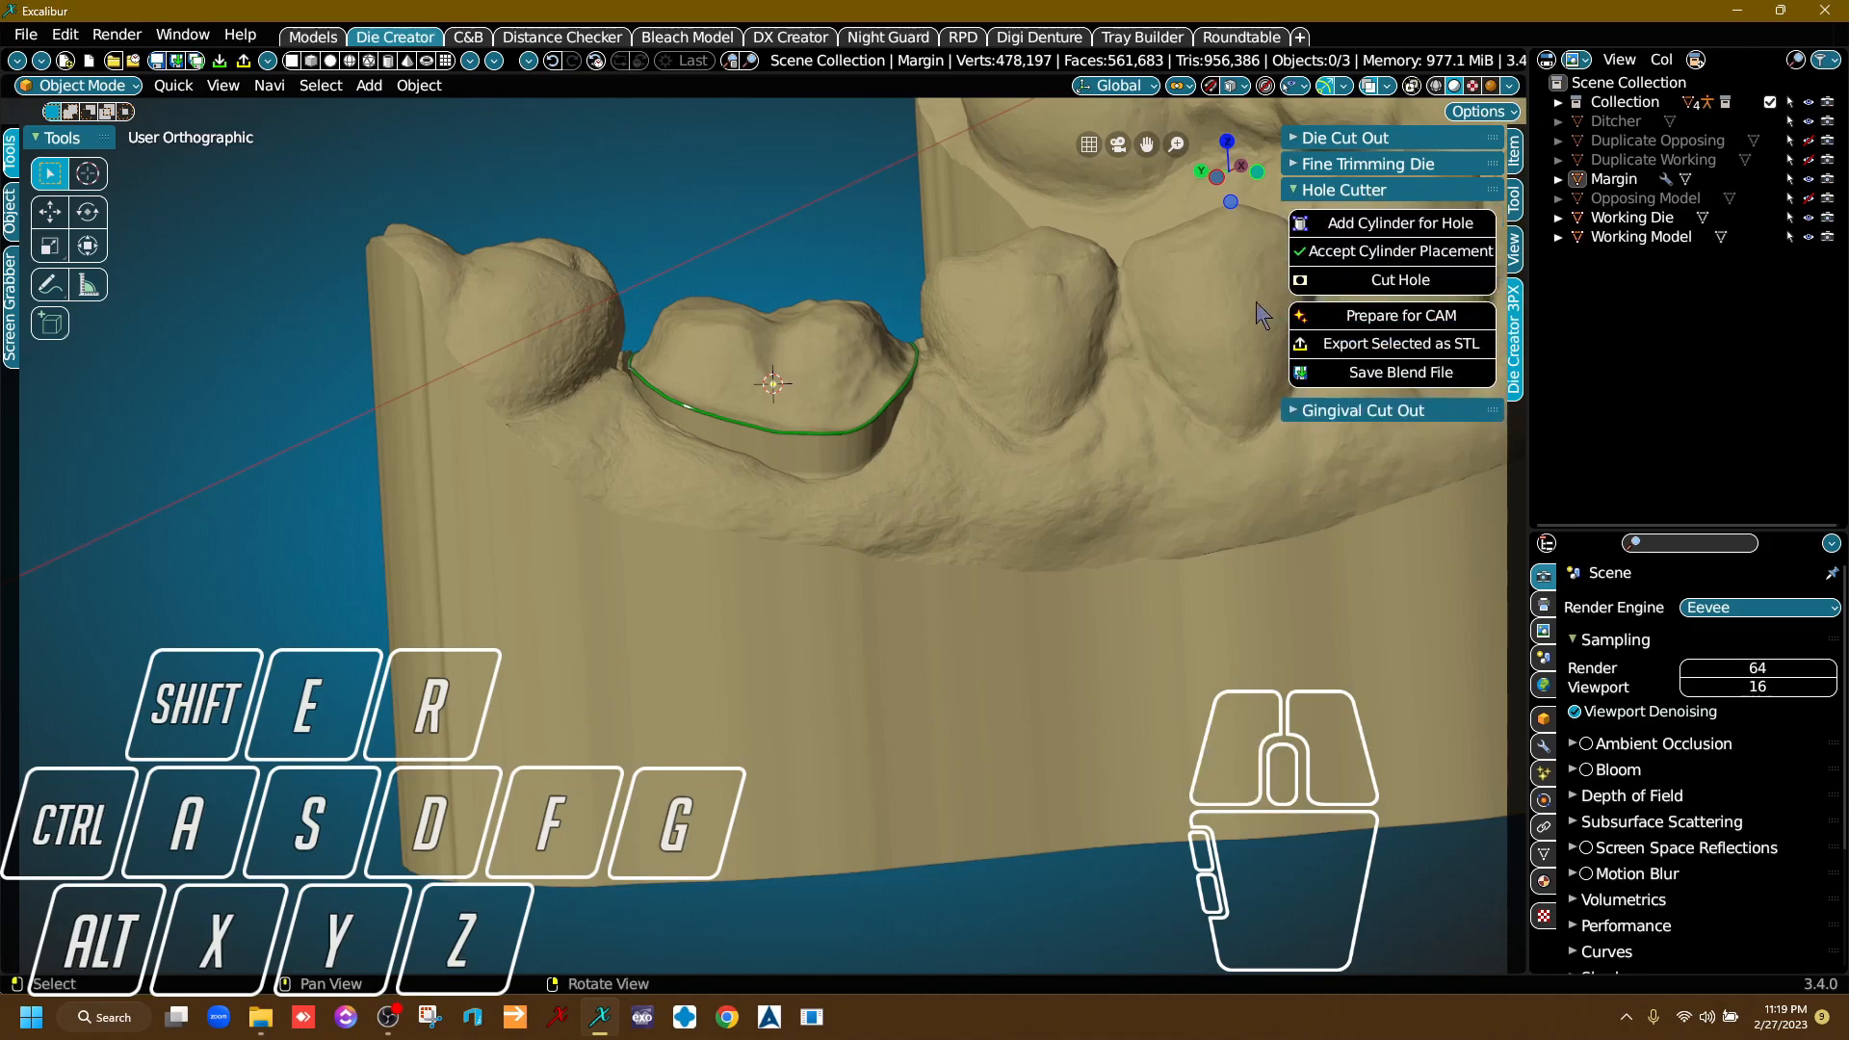
{"action": "right_click_drag", "start_coordinate": [867, 409], "coordinate": [843, 610]}
{"action": "right_click_drag", "start_coordinate": [431, 545], "coordinate": [551, 548]}
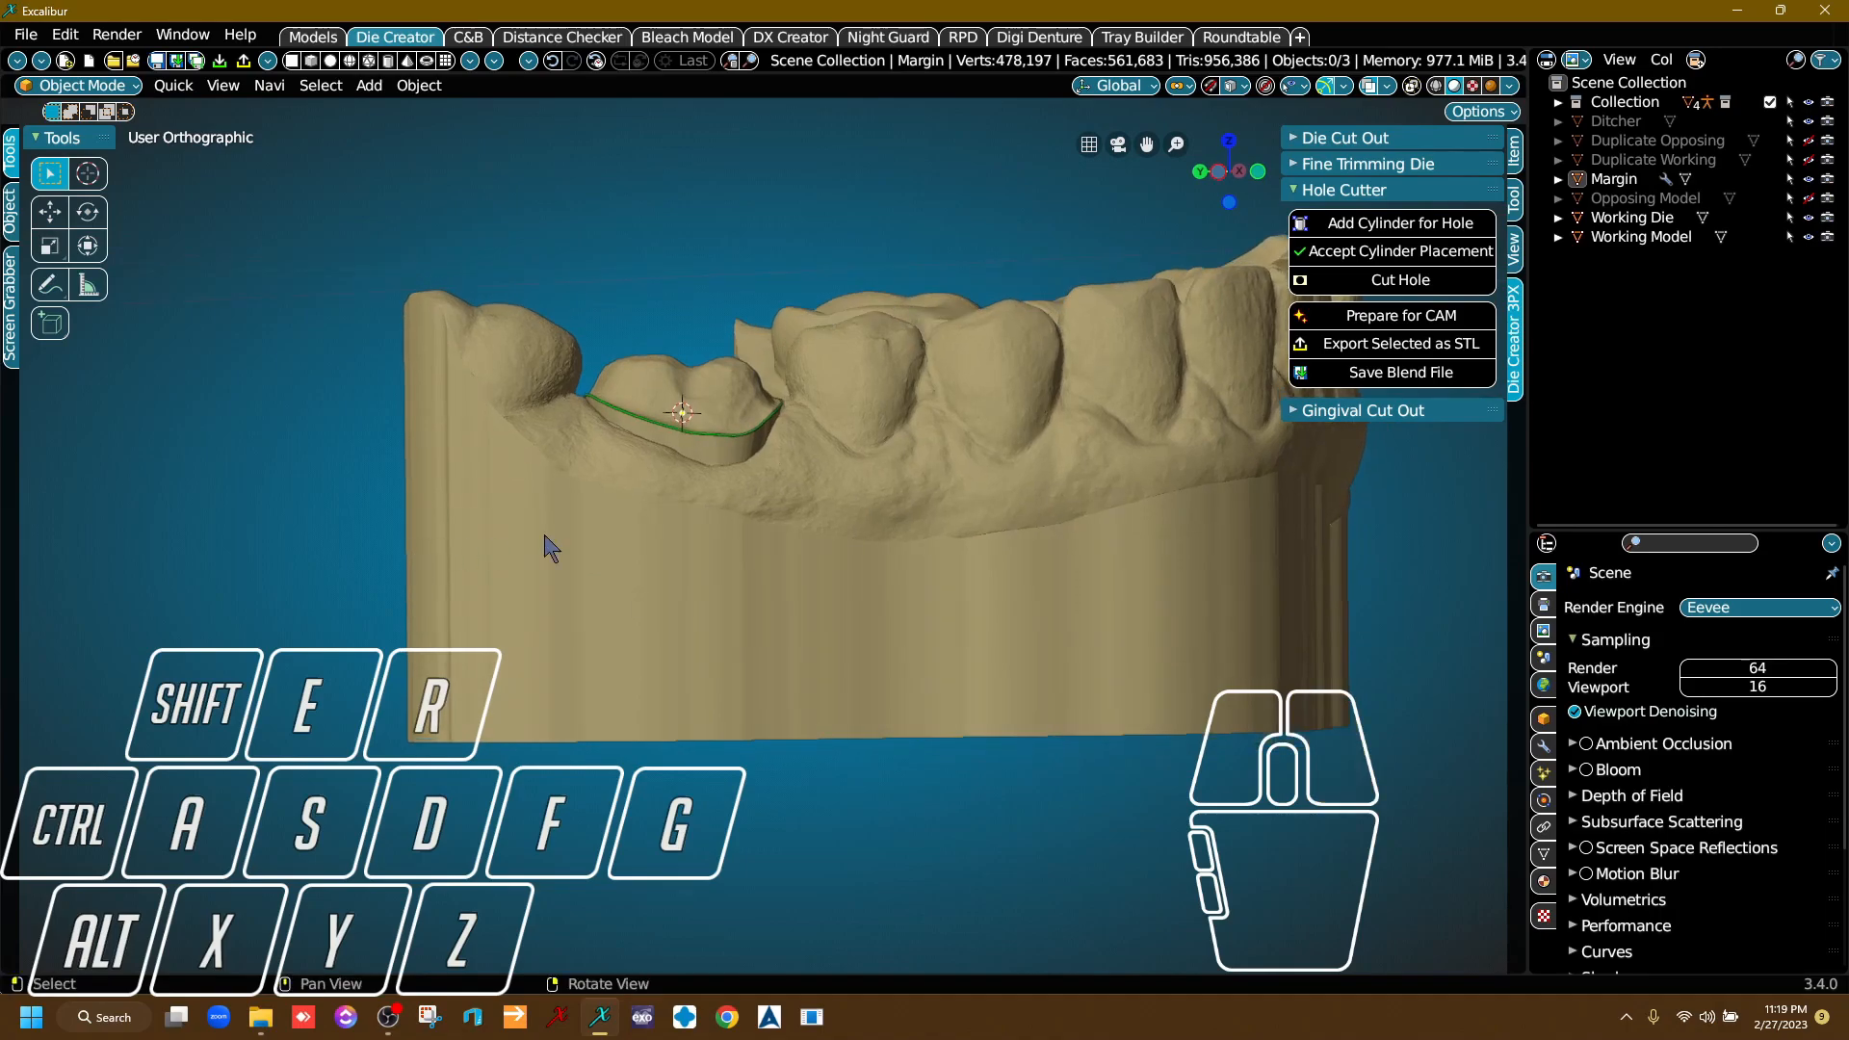
{"action": "left_click", "coordinate": [1221, 173]}
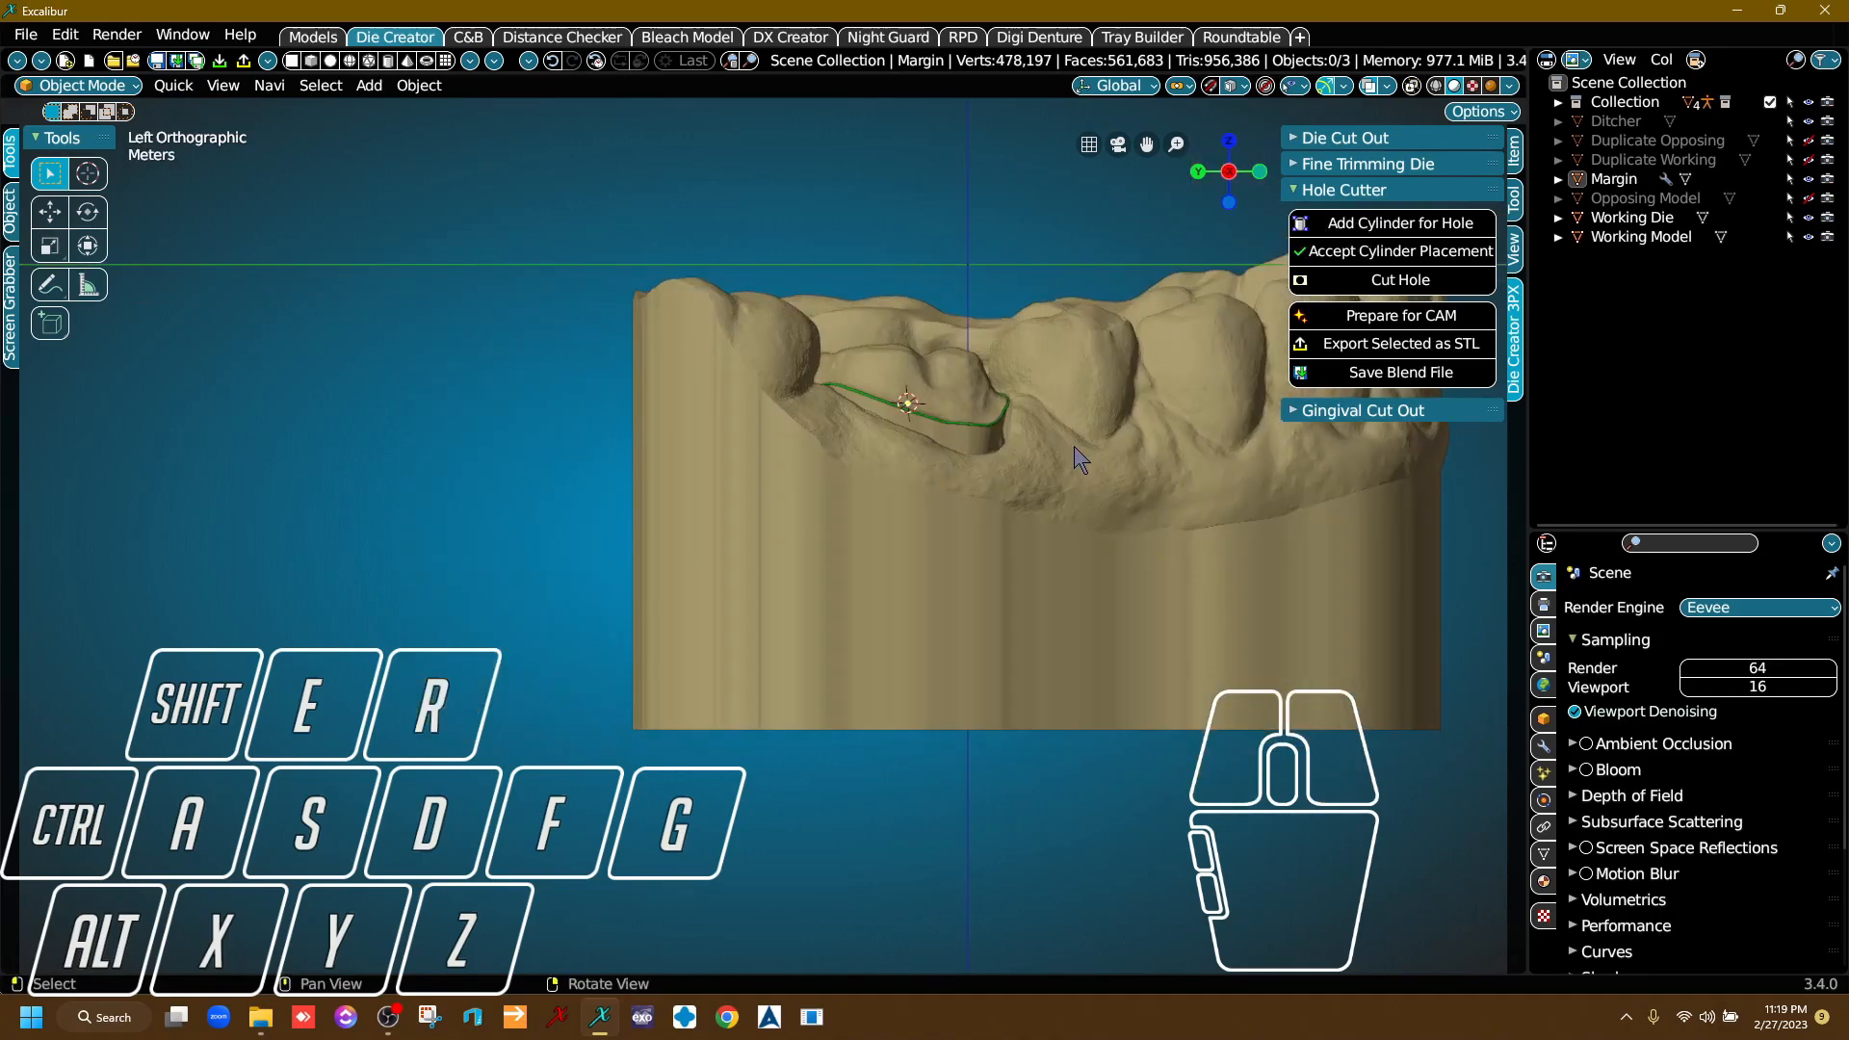
{"action": "middle_click_drag", "start_coordinate": [966, 507], "coordinate": [731, 479]}
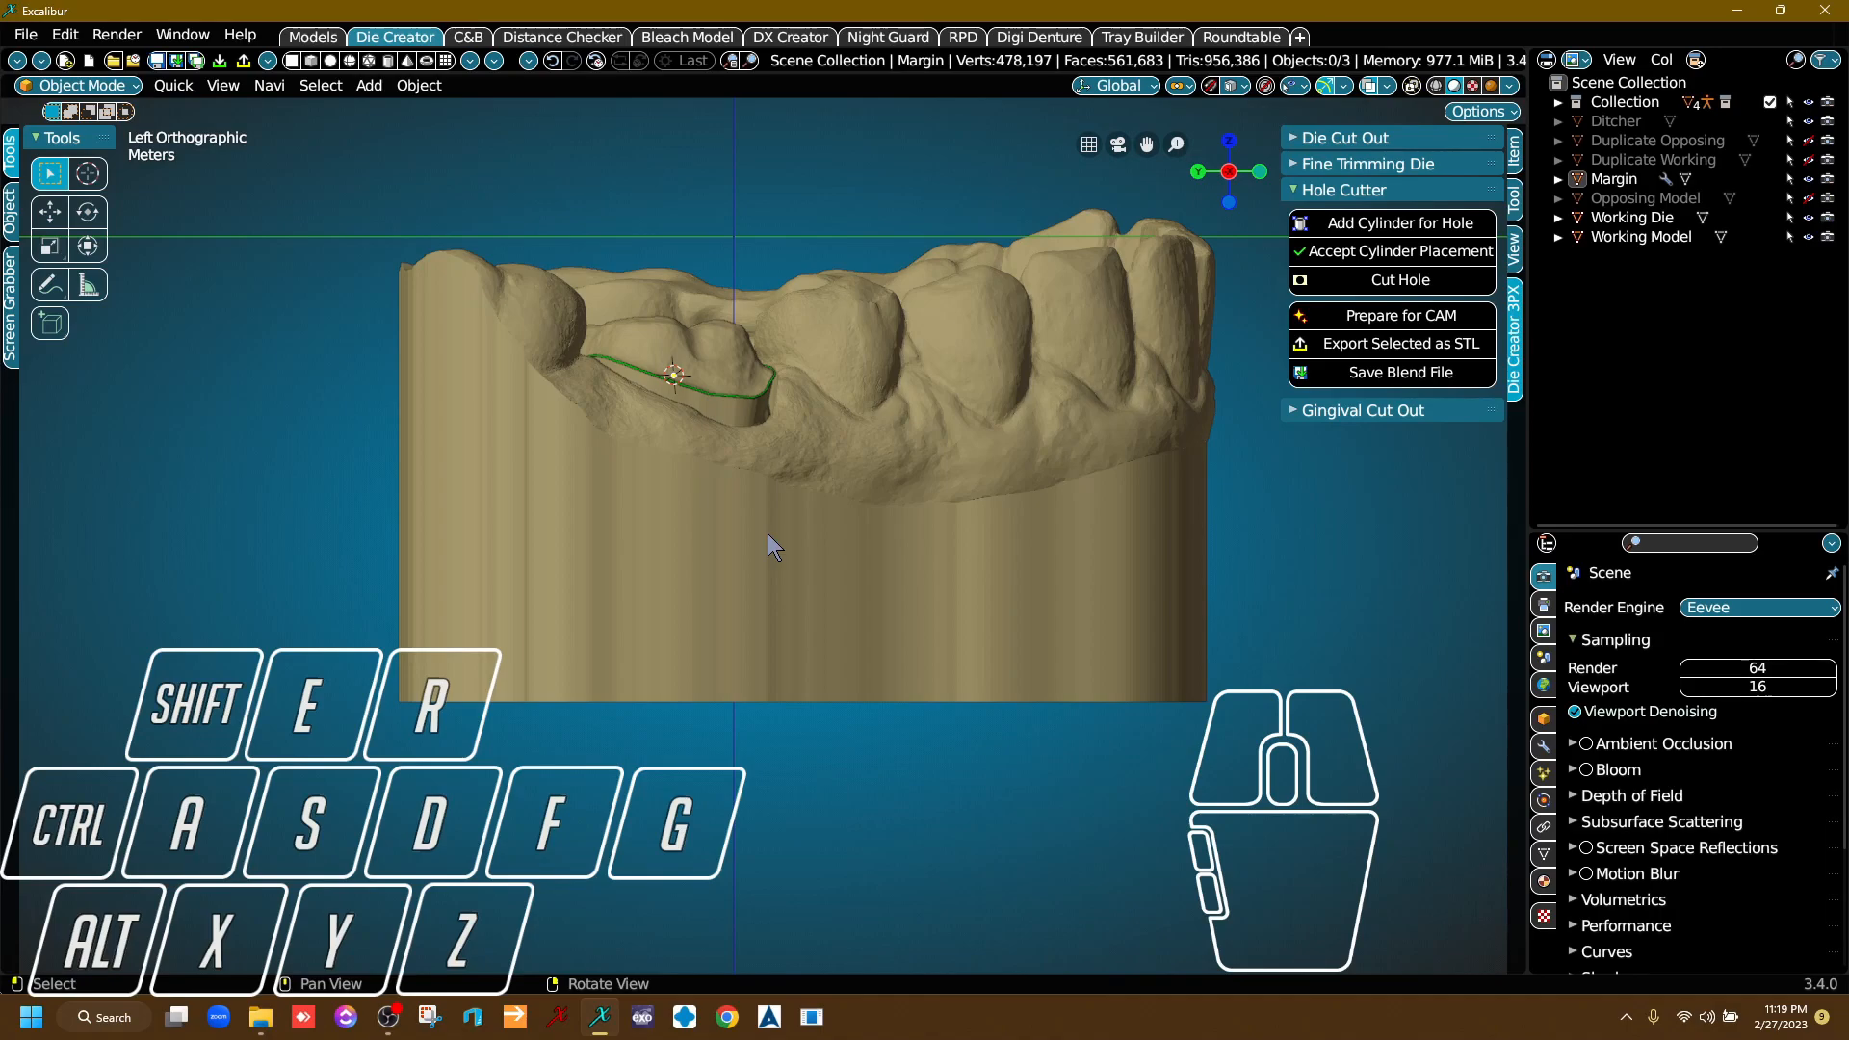
Rotate the view around the model in fixed increments to find a direct side view of the die.
{"action": "key", "text": "KP_4"}
{"action": "key", "text": "KP_6"}
{"action": "key", "text": "KP_6"}
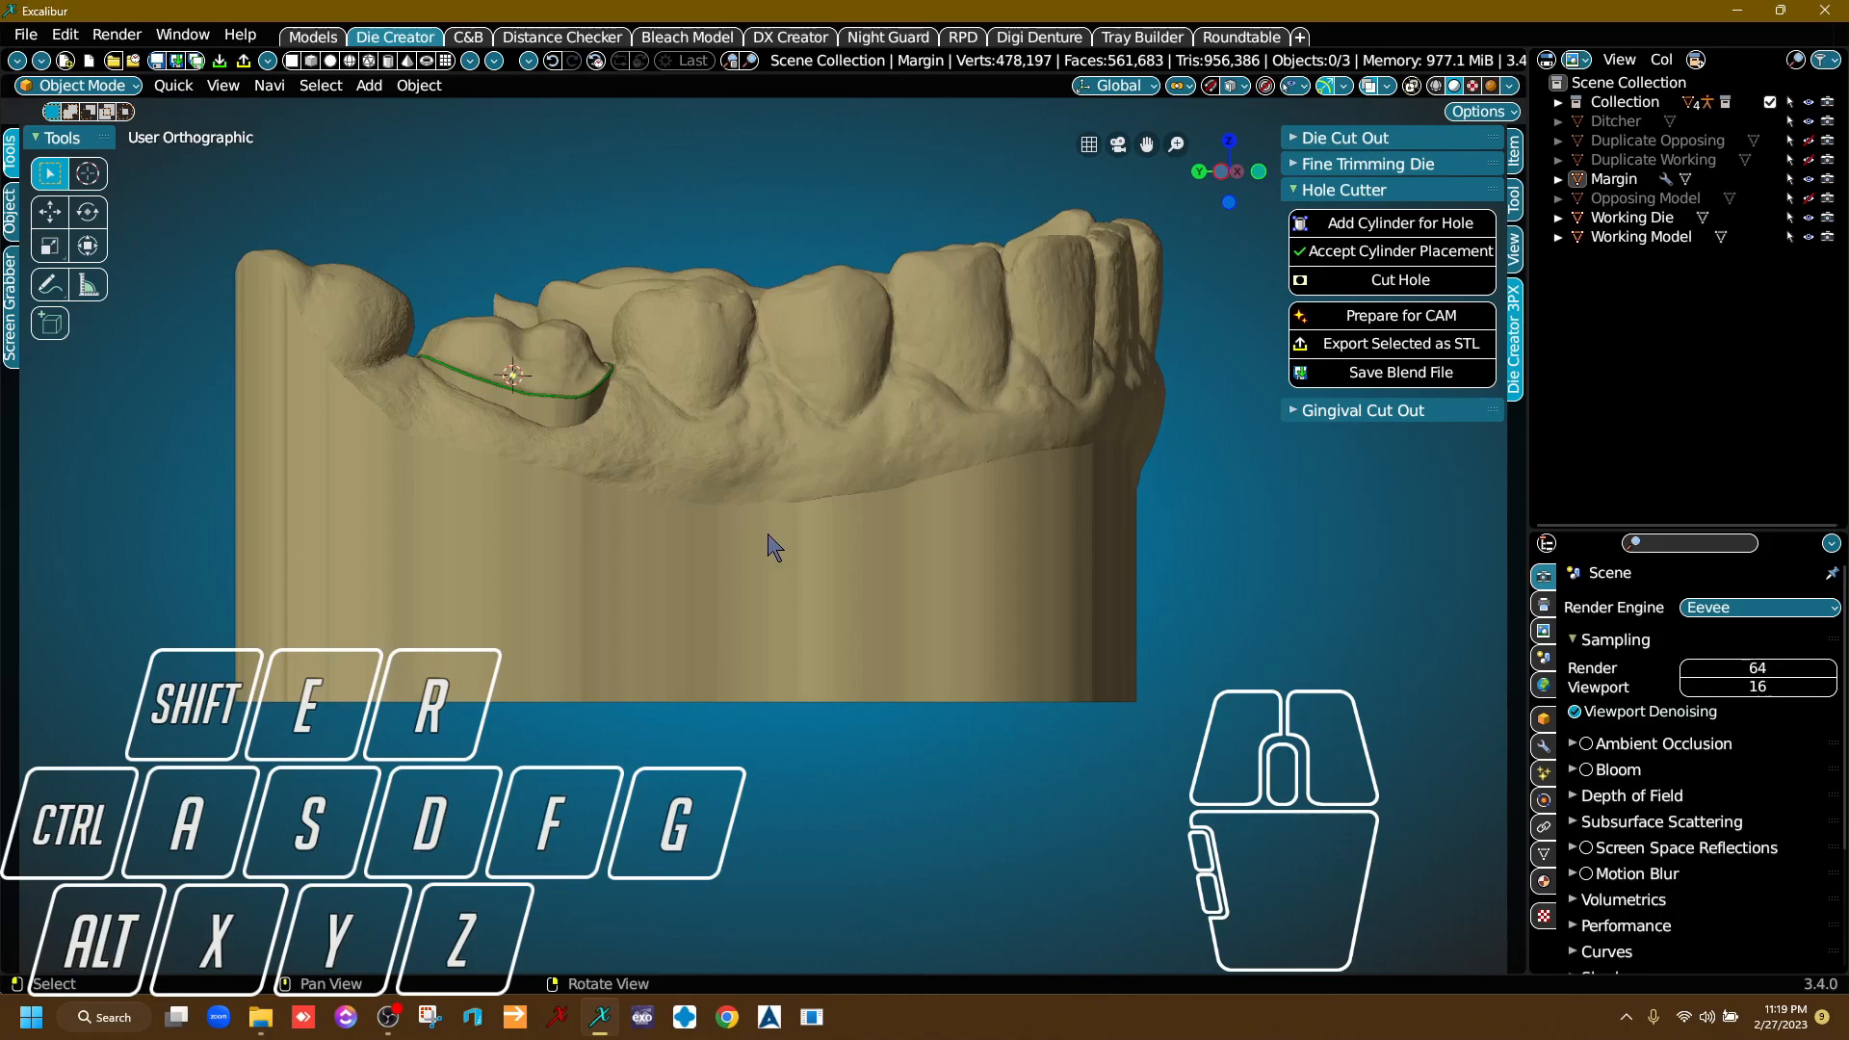
{"action": "key", "text": "KP_6"}
{"action": "key", "text": "KP_4"}
{"action": "key", "text": "KP_6"}
{"action": "key", "text": "KP_4"}
{"action": "key", "text": "KP_4"}
{"action": "key", "text": "KP_6"}
{"action": "key", "text": "KP_4"}
{"action": "key", "text": "KP_6"}
{"action": "key", "text": "KP_6"}
{"action": "key", "text": "KP_4"}
{"action": "key", "text": "KP_4"}
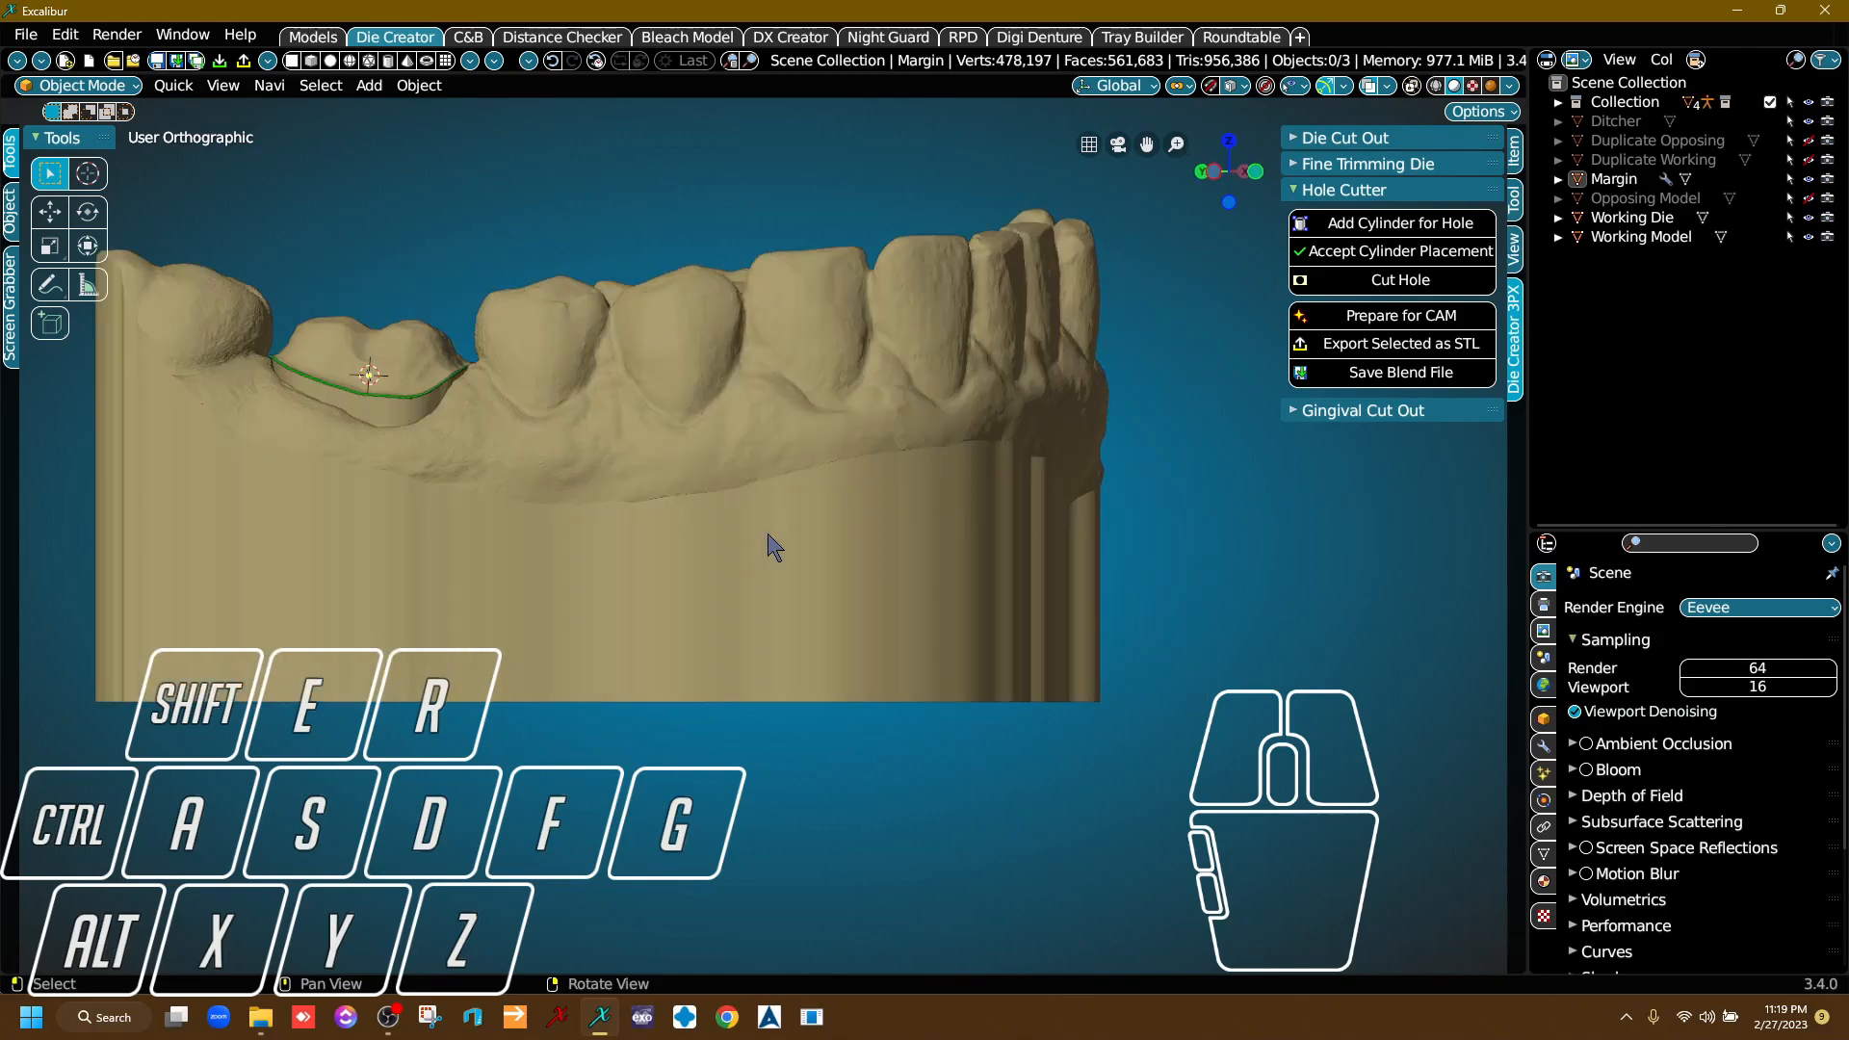
{"action": "key", "text": "KP_6"}
{"action": "key", "text": "KP_4"}
Select the Working Die, place the 3D cursor on the middle of its body and add a hole cylinder there.
{"action": "middle_click_drag", "start_coordinate": [454, 519], "coordinate": [710, 540]}
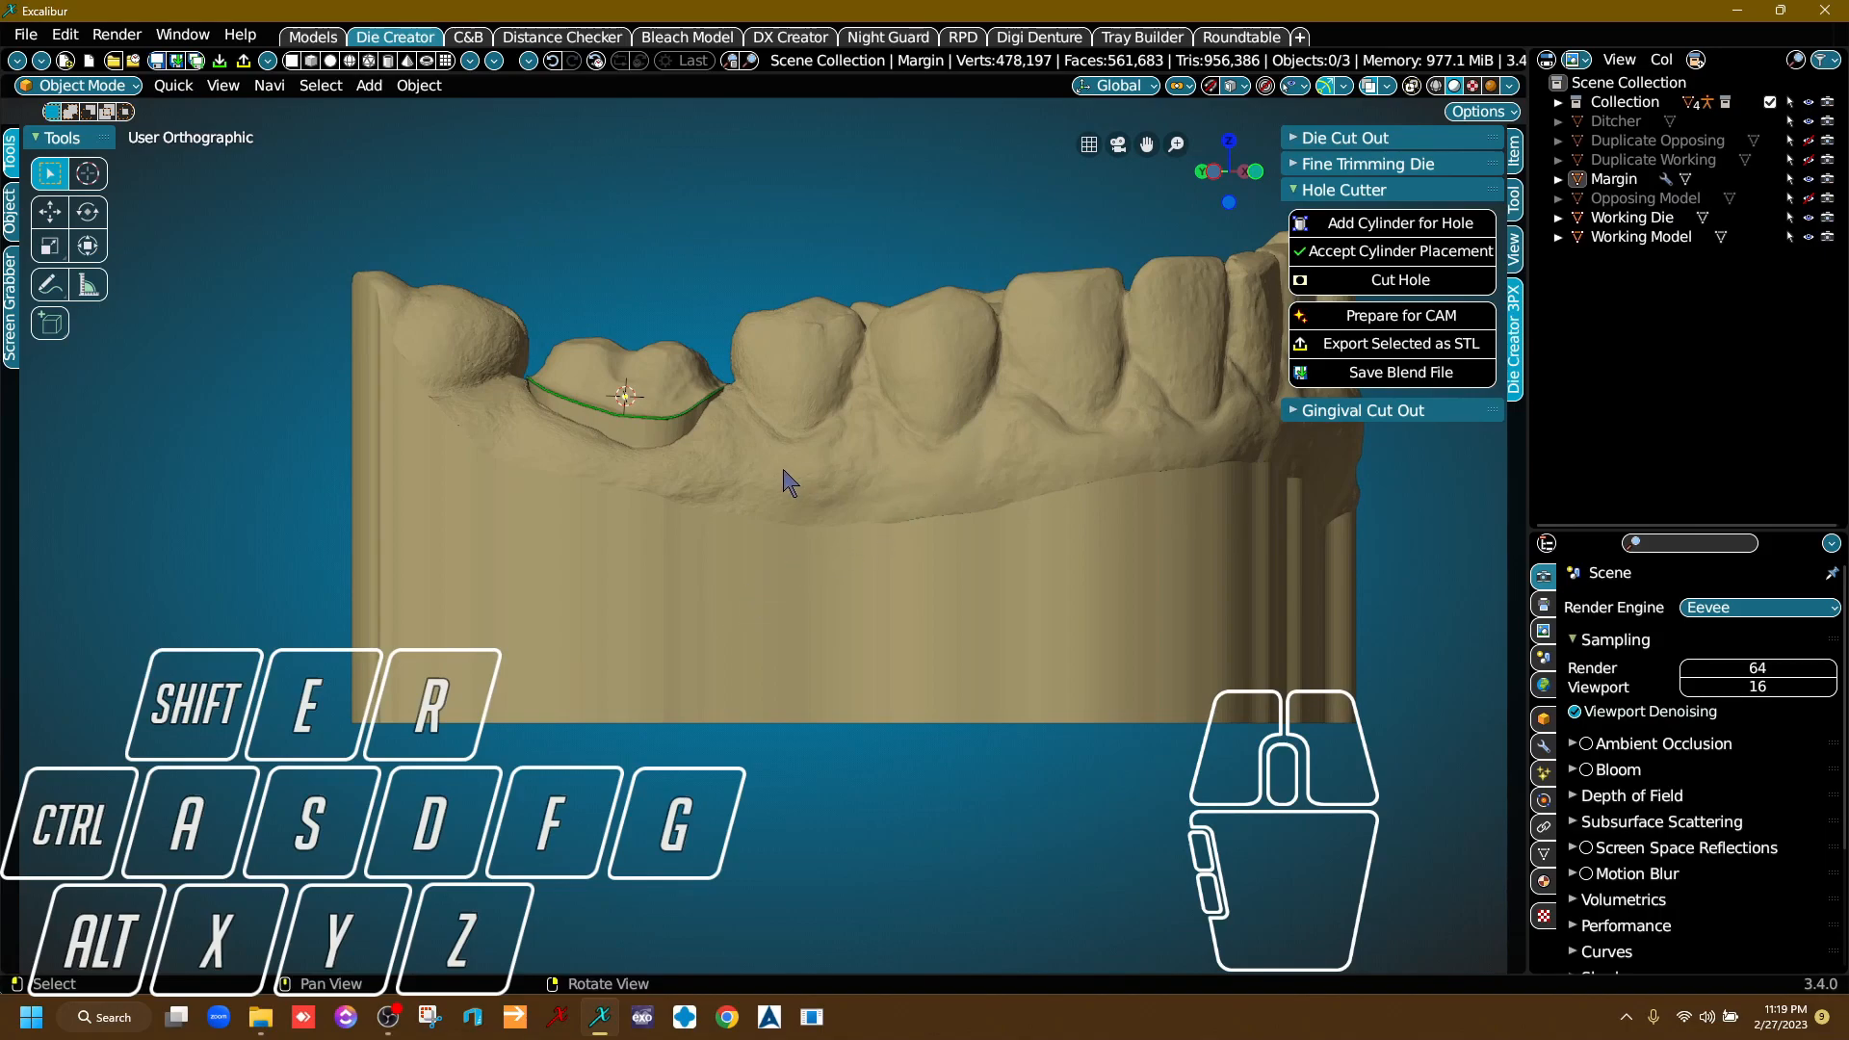
{"action": "middle_click_drag", "start_coordinate": [767, 532], "coordinate": [617, 578]}
{"action": "right_click_drag", "start_coordinate": [614, 567], "coordinate": [603, 625]}
{"action": "mouse_move", "coordinate": [1016, 550]}
{"action": "right_mouse_down"}
{"action": "mouse_move", "coordinate": [483, 617]}
{"action": "mouse_move", "coordinate": [511, 620]}
{"action": "right_mouse_up"}
{"action": "right_click_drag", "start_coordinate": [934, 626], "coordinate": [941, 640]}
{"action": "right_click_drag", "start_coordinate": [829, 640], "coordinate": [710, 641]}
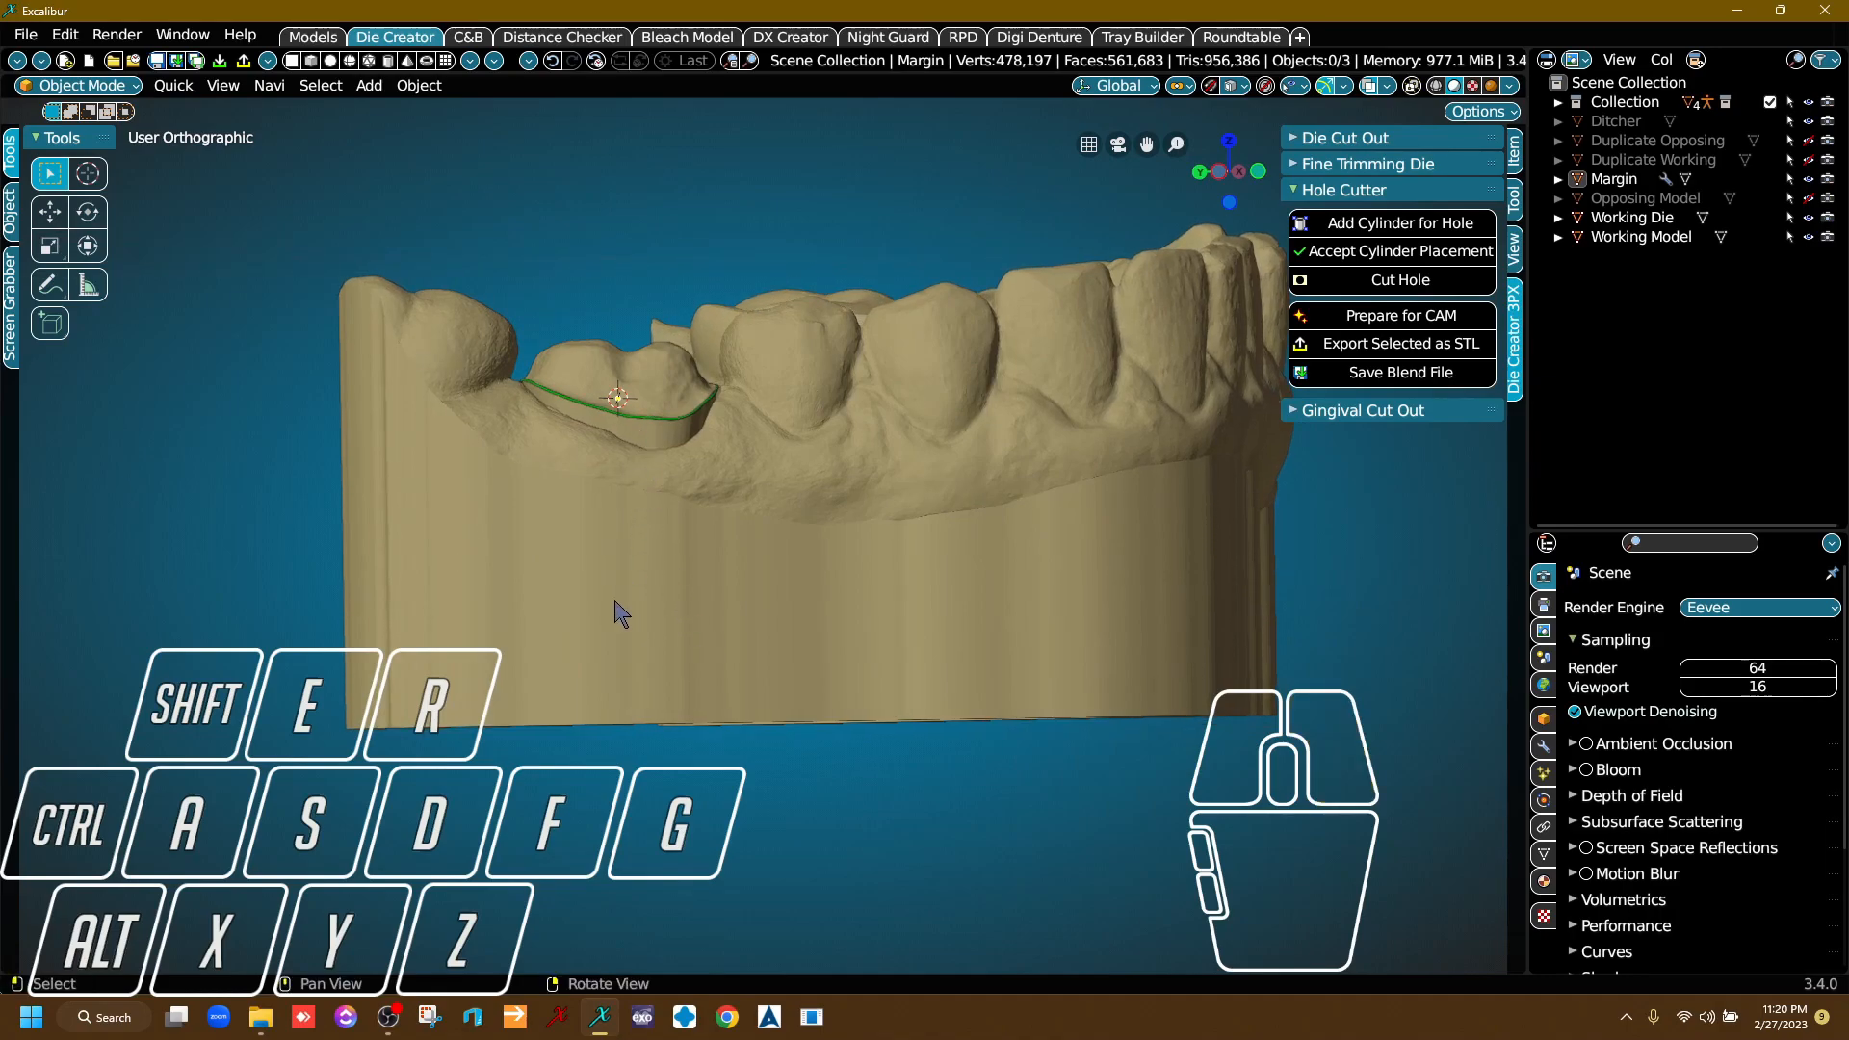
{"action": "left_click", "coordinate": [657, 397]}
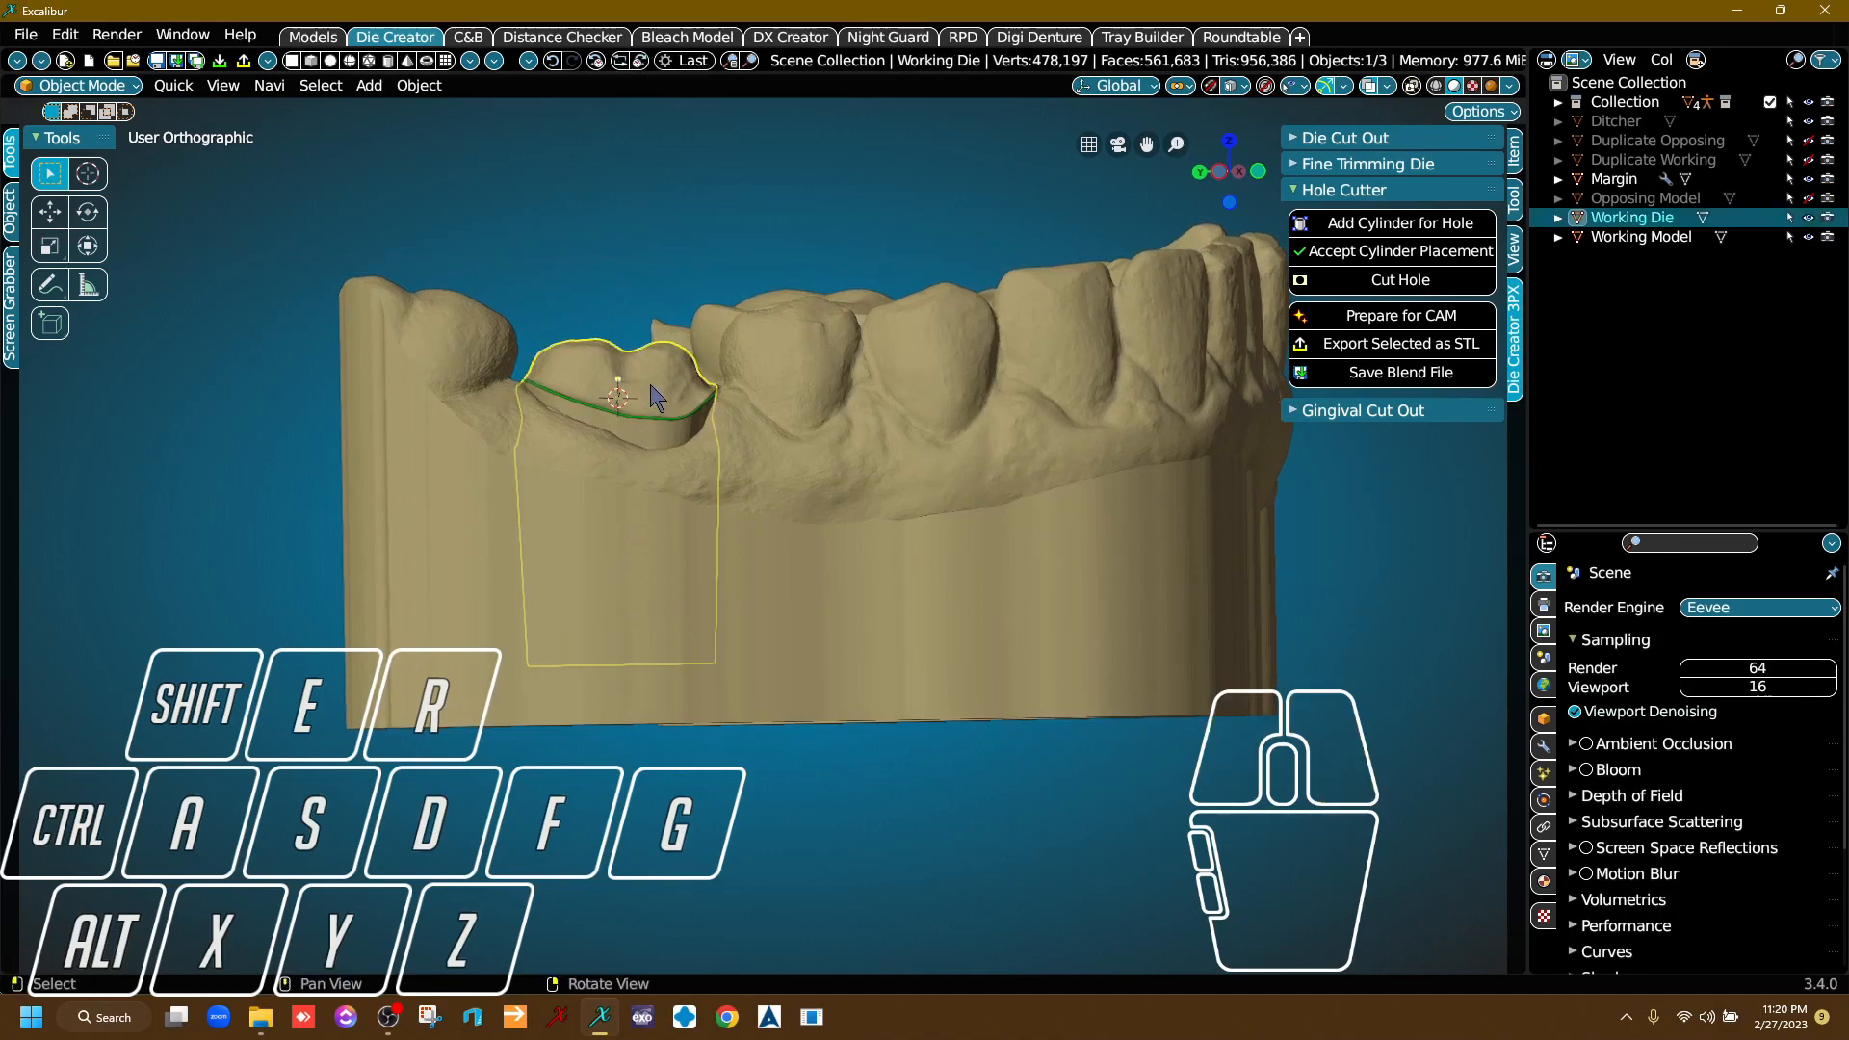
{"action": "right_click", "coordinate": [626, 560], "text": "alt"}
{"action": "left_click", "coordinate": [1402, 223]}
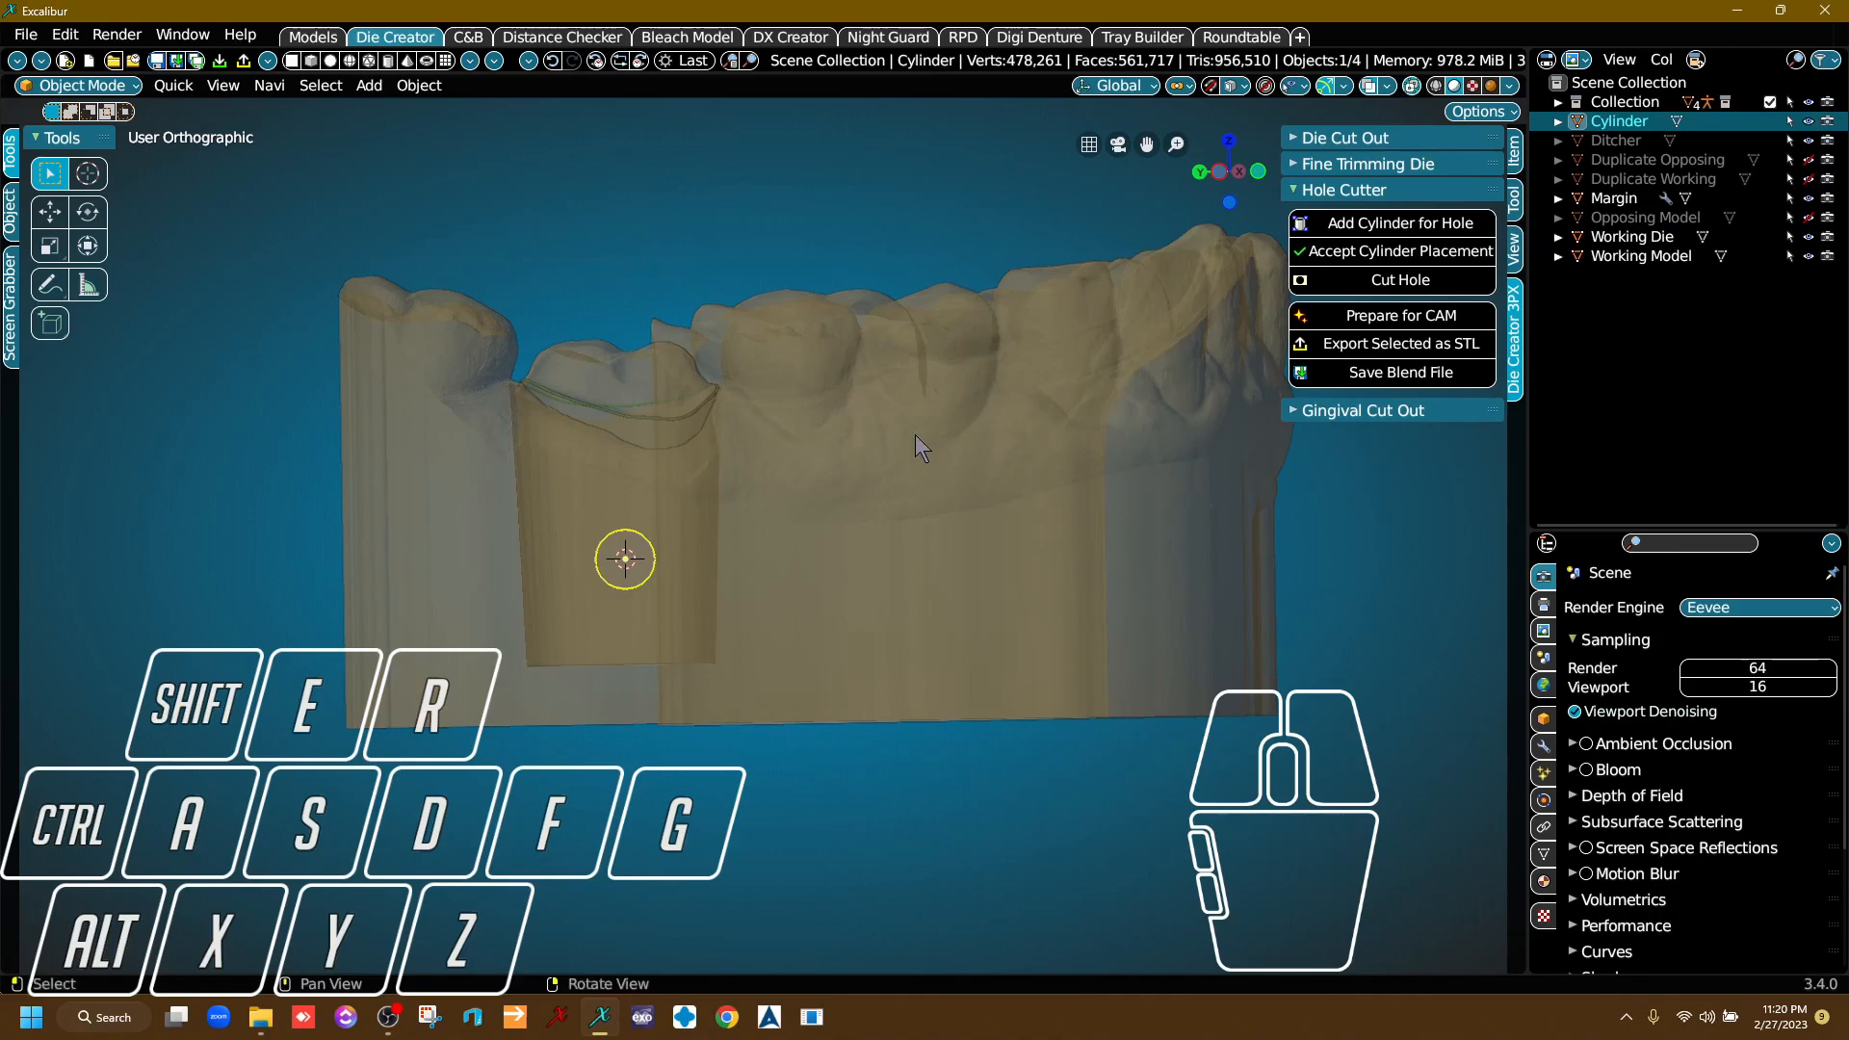
Examine from several angles how far the hole cylinder reaches through the model wall towards the die.
{"action": "right_click_drag", "start_coordinate": [633, 631], "coordinate": [737, 578]}
{"action": "scroll", "coordinate": [737, 577], "scroll_direction": "up", "scroll_amount": 6}
{"action": "right_click_drag", "start_coordinate": [862, 543], "coordinate": [871, 559]}
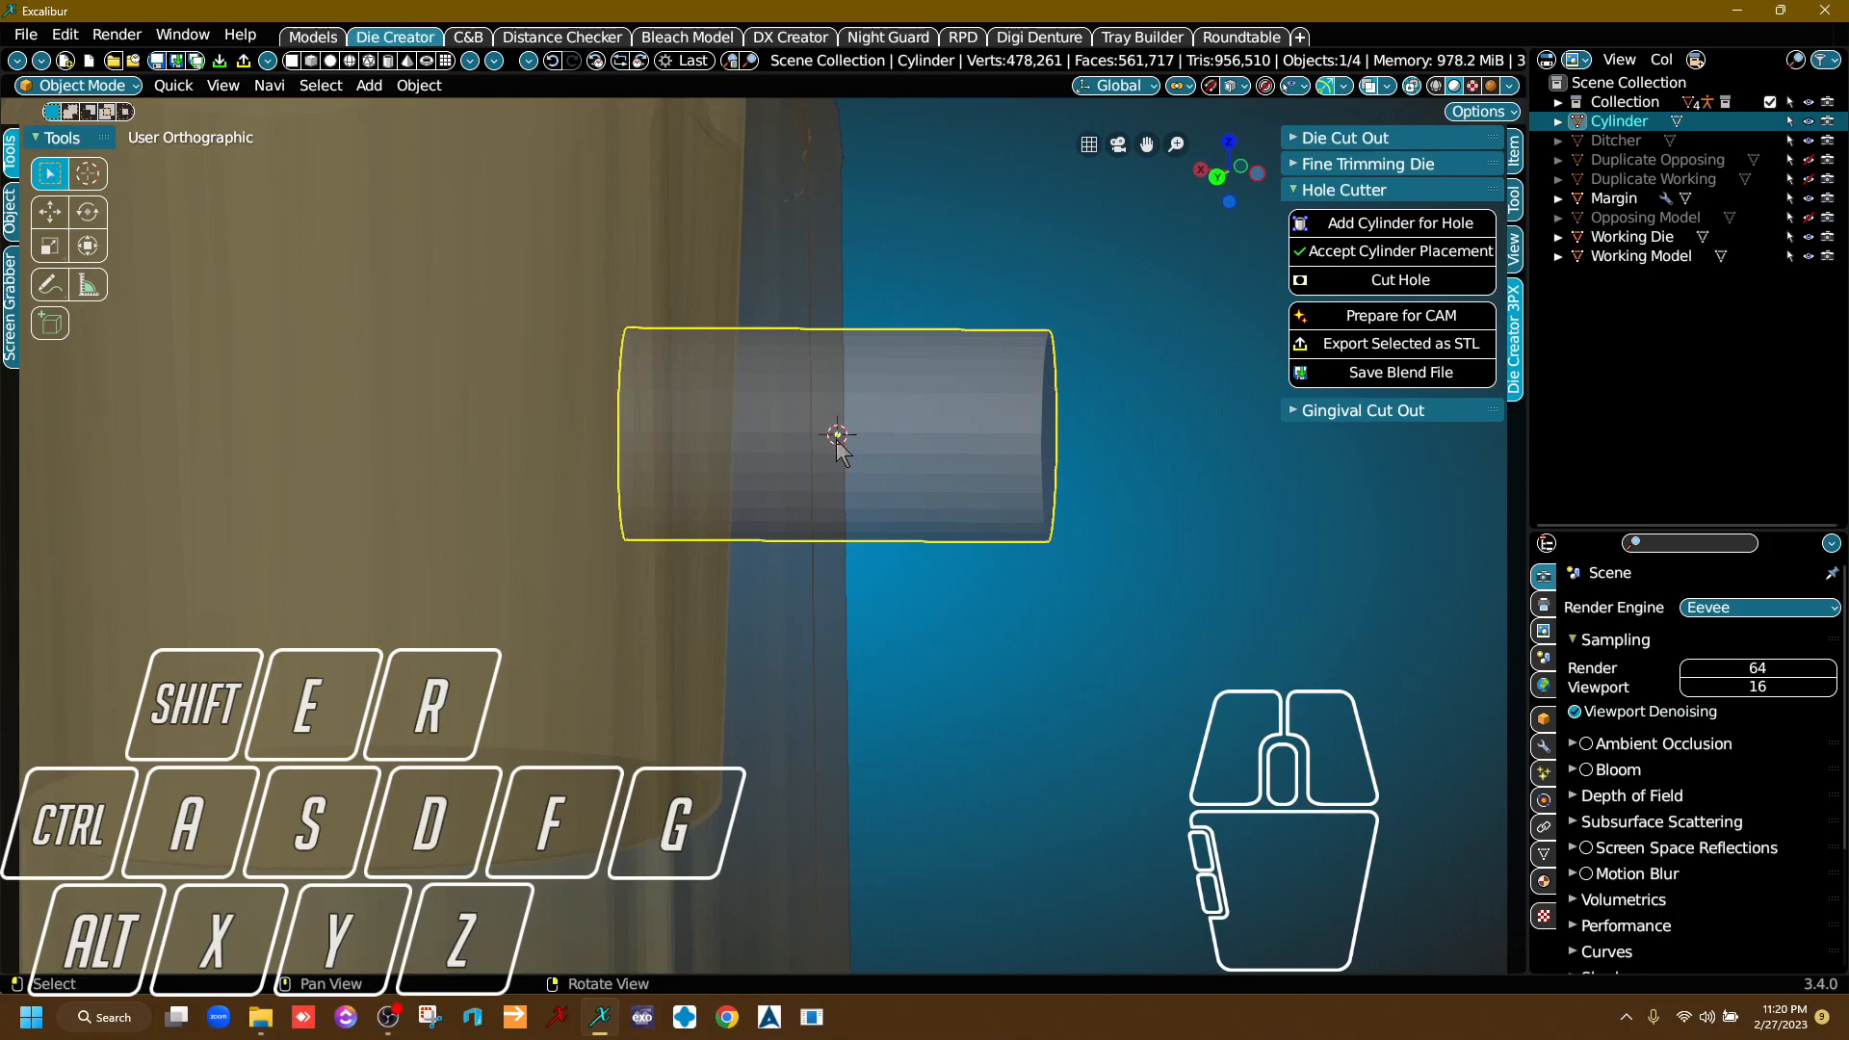
{"action": "scroll", "coordinate": [838, 453], "scroll_direction": "down", "scroll_amount": 3}
{"action": "right_click_drag", "start_coordinate": [838, 451], "coordinate": [844, 443]}
{"action": "scroll", "coordinate": [860, 520], "scroll_direction": "down", "scroll_amount": 1}
{"action": "scroll", "coordinate": [857, 525], "scroll_direction": "down", "scroll_amount": 2}
{"action": "right_click_drag", "start_coordinate": [875, 529], "coordinate": [1014, 553]}
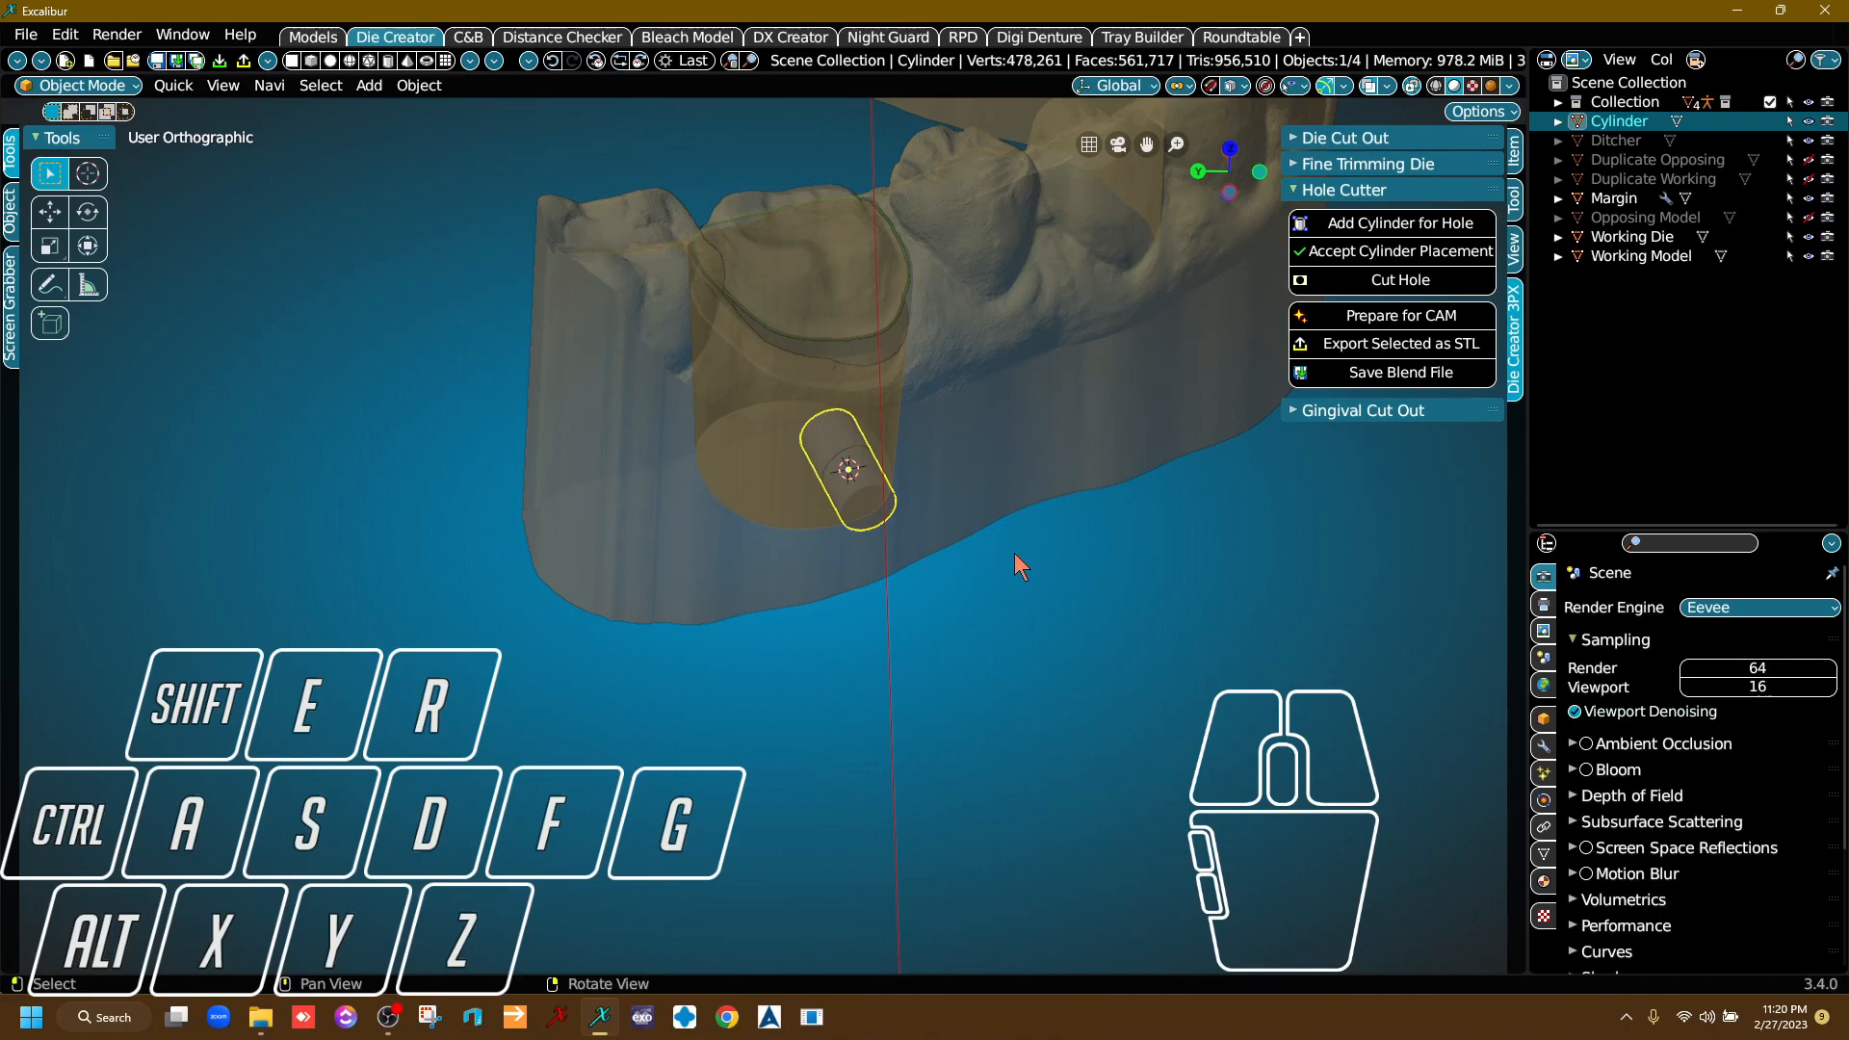
{"action": "key", "text": "s"}
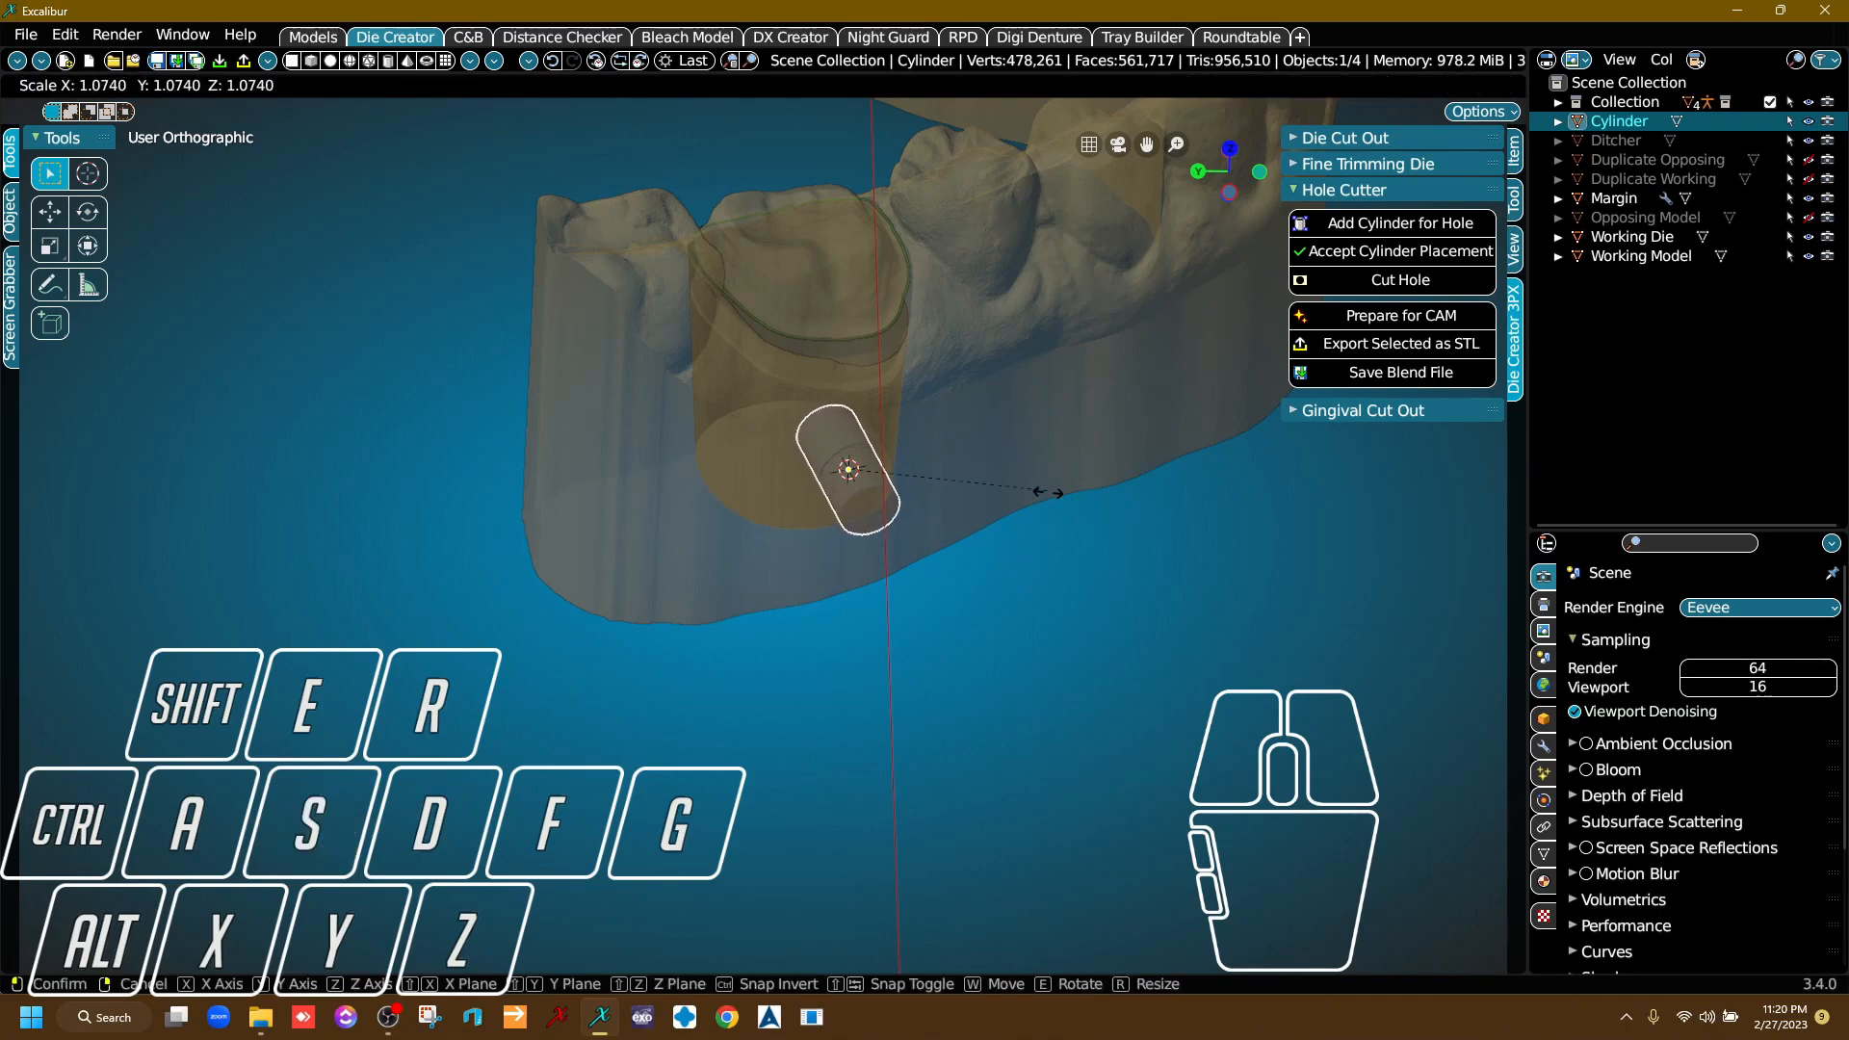
{"action": "right_click", "coordinate": [1171, 552]}
{"action": "right_click_drag", "start_coordinate": [1170, 552], "coordinate": [847, 470]}
{"action": "scroll", "coordinate": [836, 491], "scroll_direction": "up", "scroll_amount": 5}
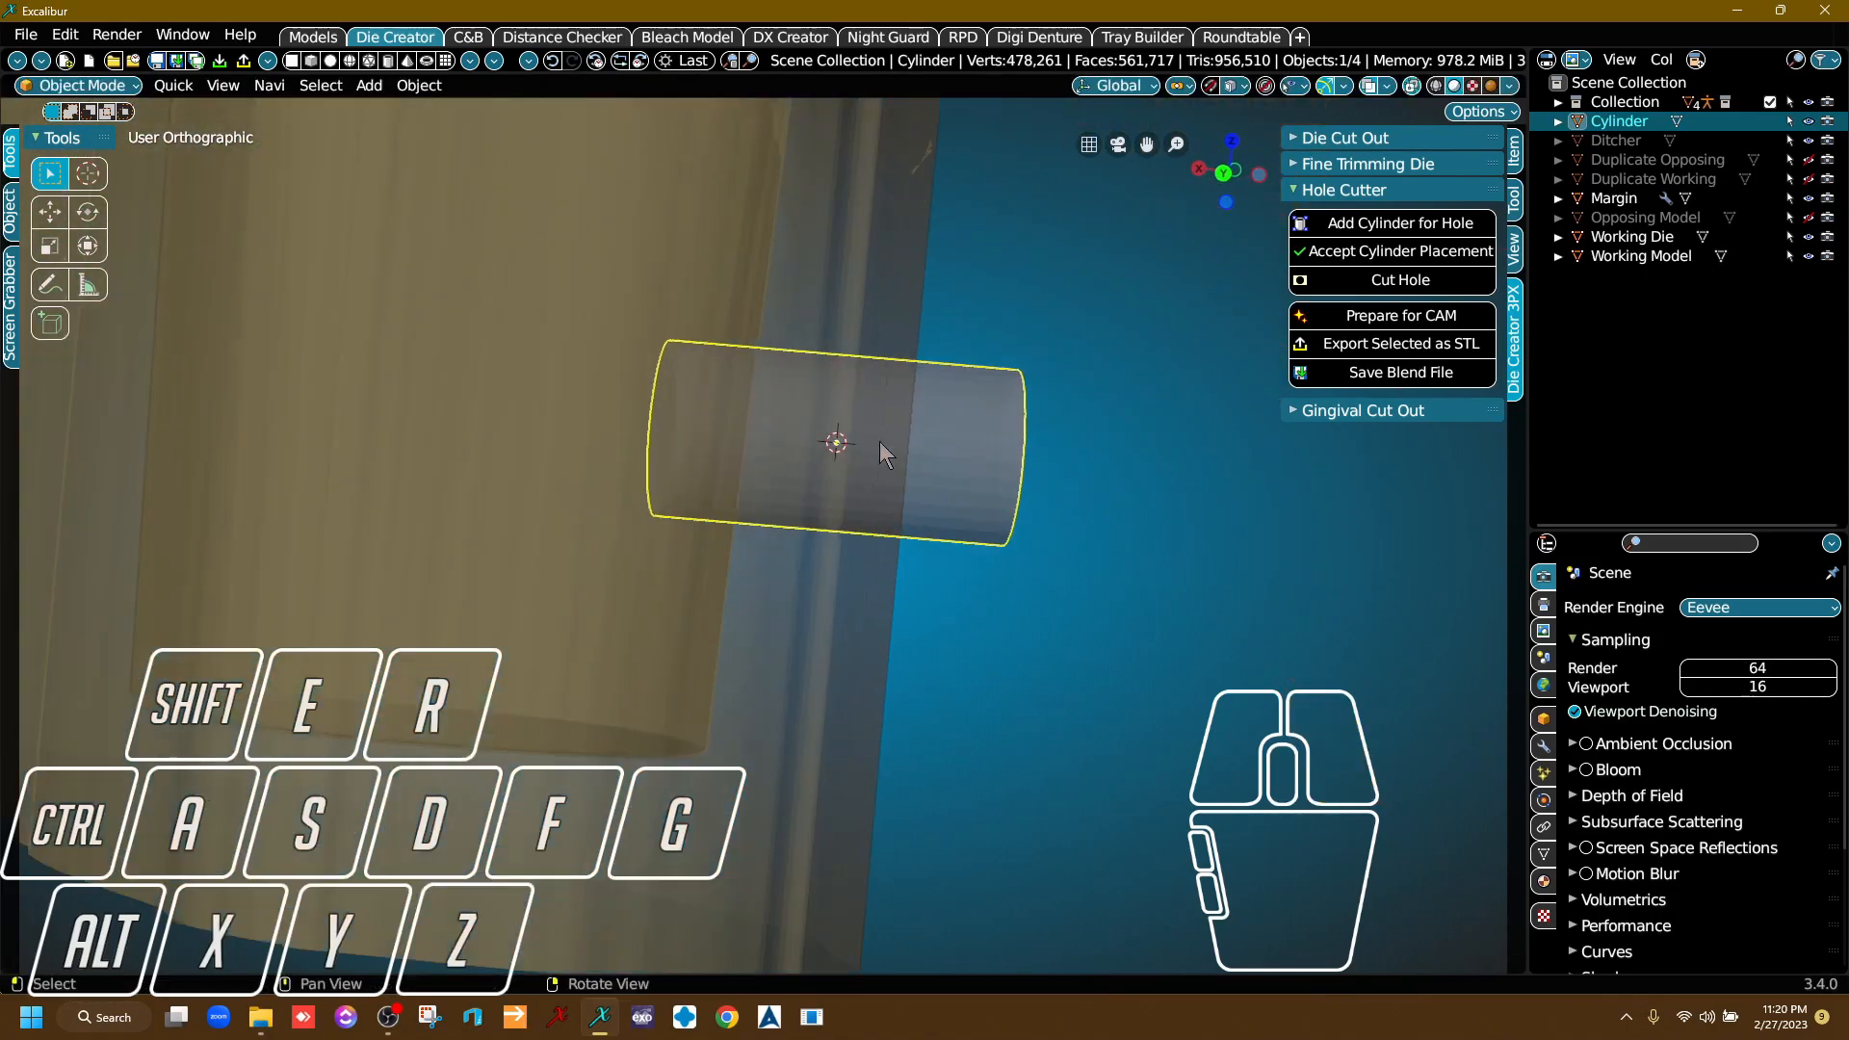
{"action": "right_click_drag", "start_coordinate": [965, 449], "coordinate": [756, 370]}
{"action": "scroll", "coordinate": [910, 472], "scroll_direction": "down", "scroll_amount": 6}
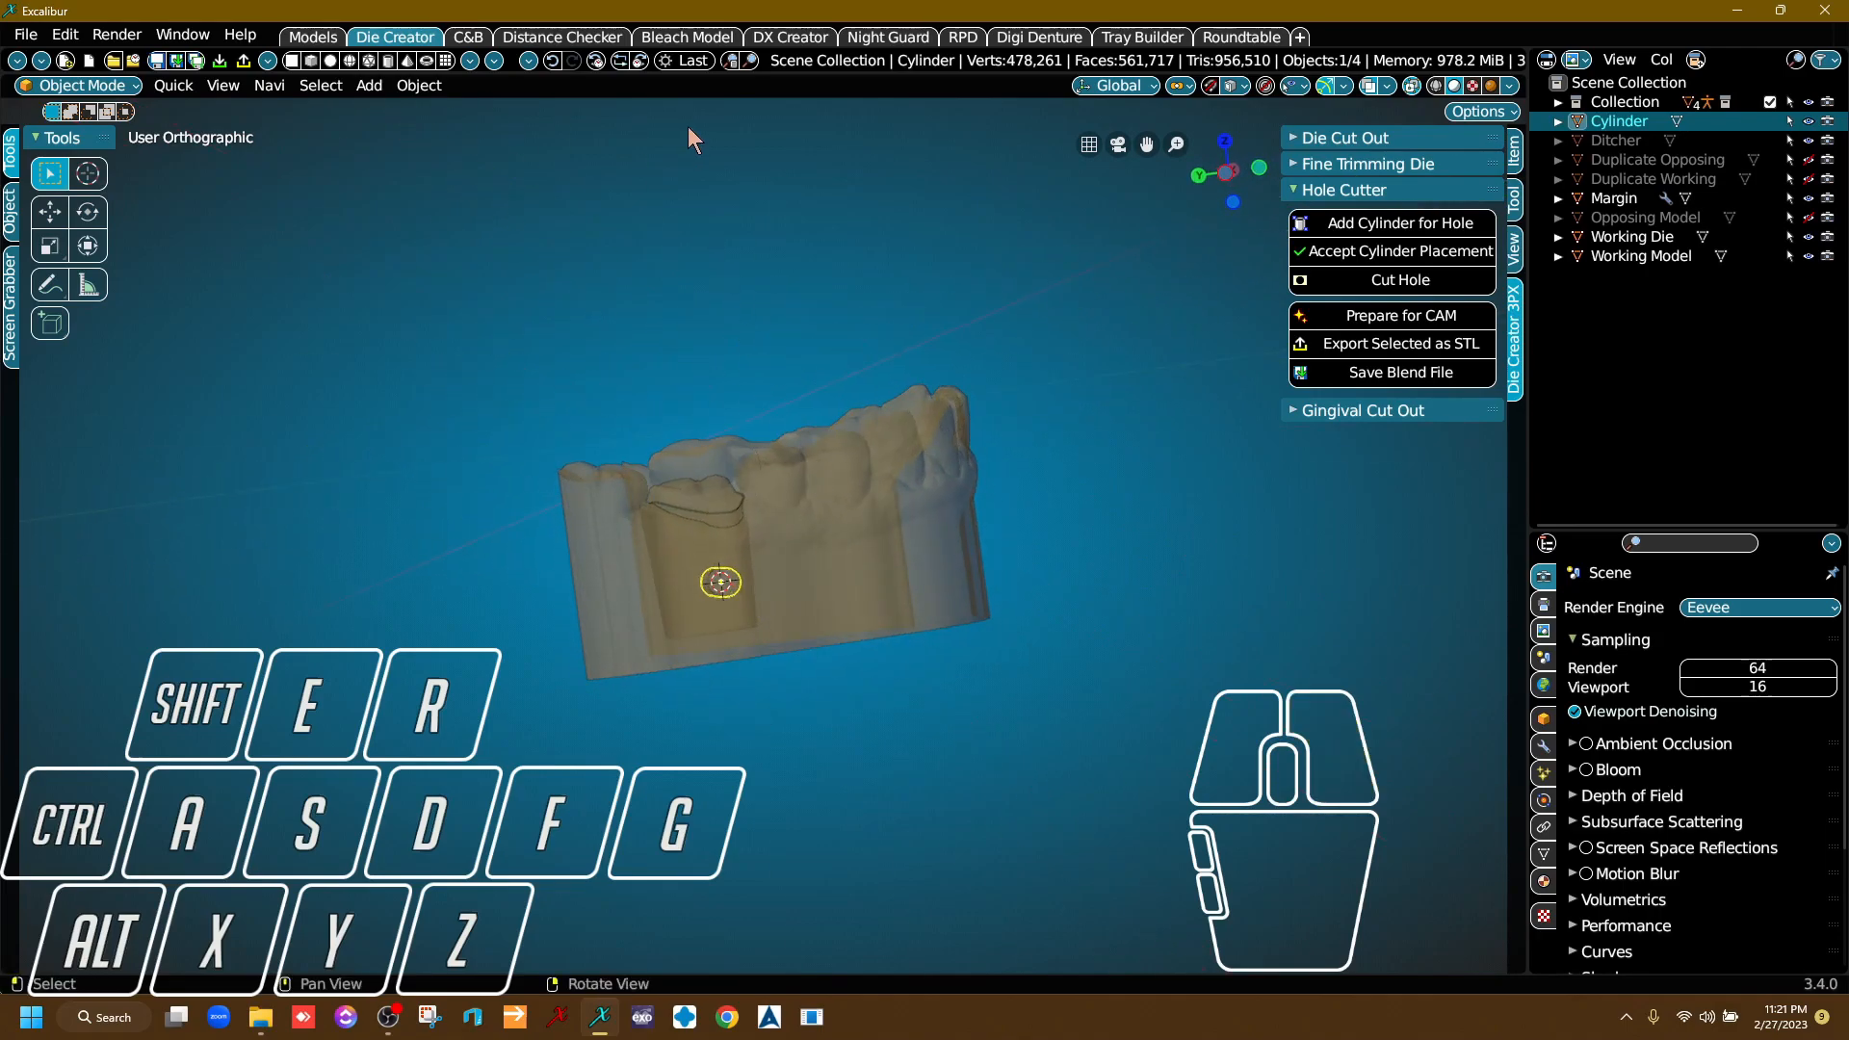
{"action": "right_click_drag", "start_coordinate": [795, 582], "coordinate": [834, 487]}
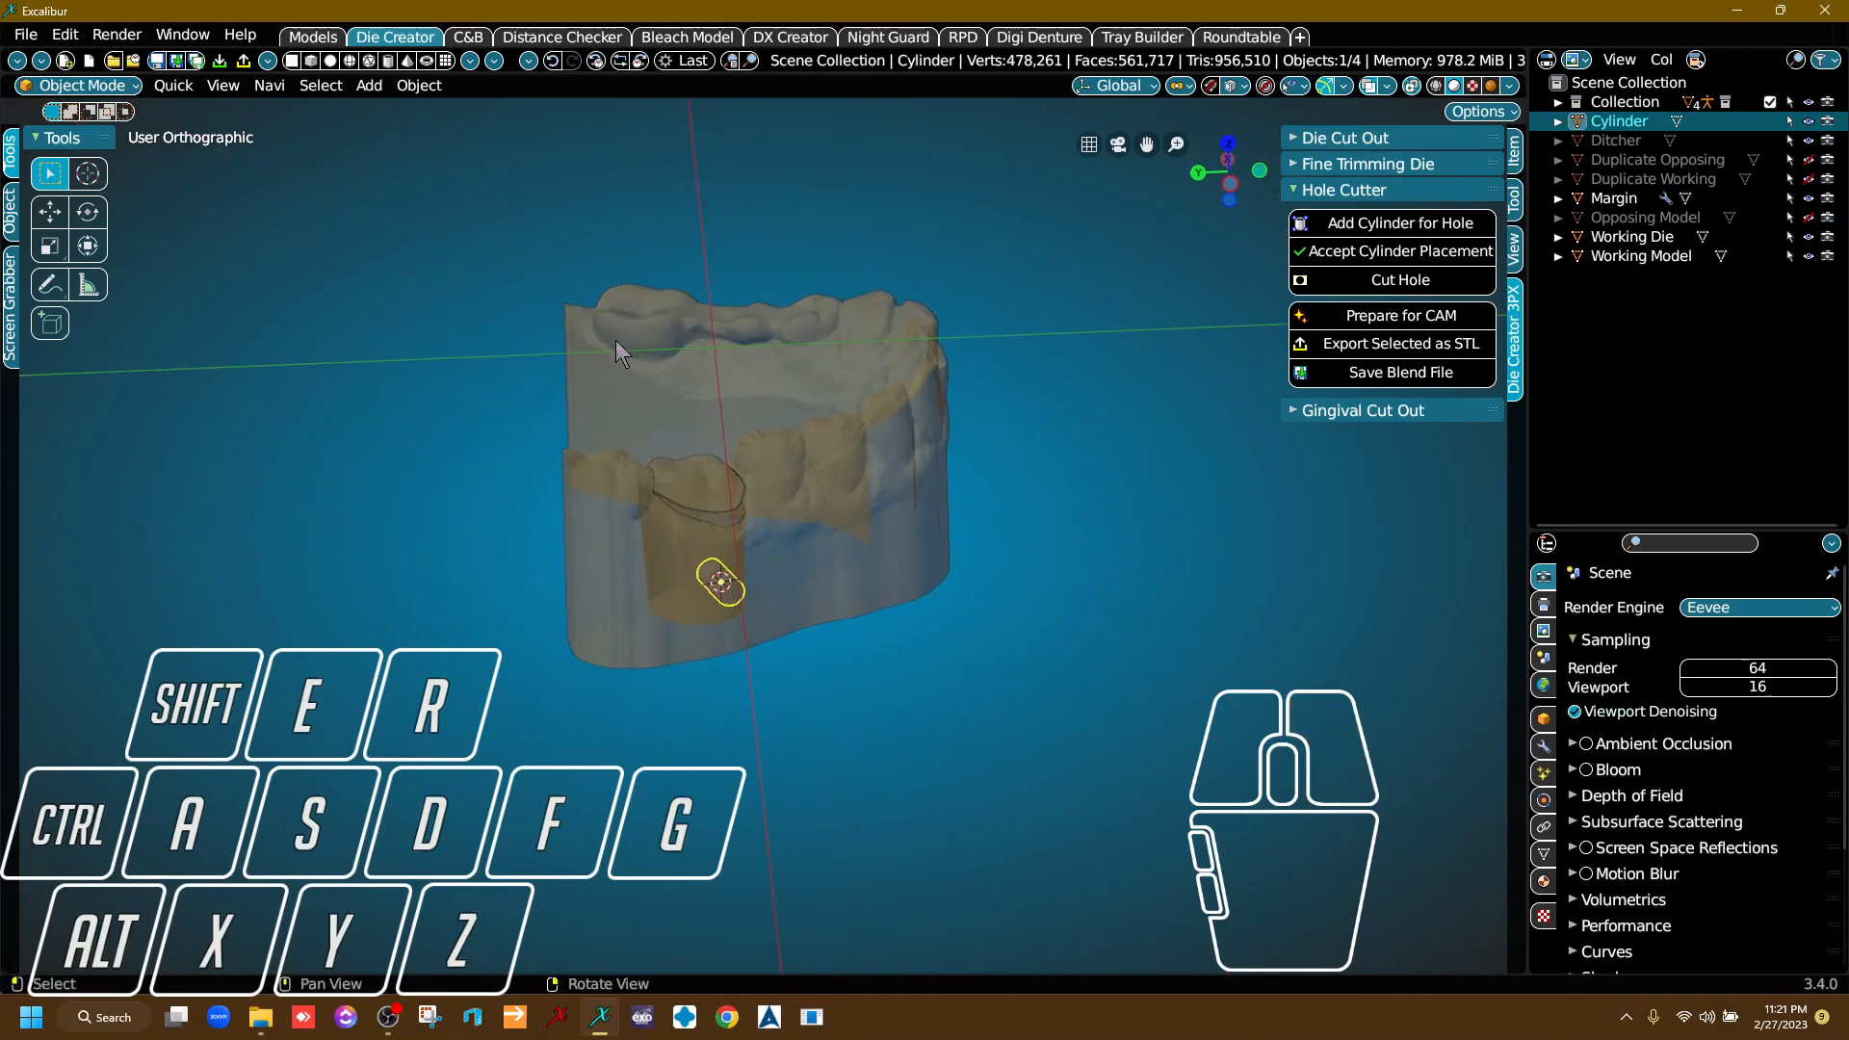
{"action": "right_click_drag", "start_coordinate": [724, 375], "coordinate": [759, 604]}
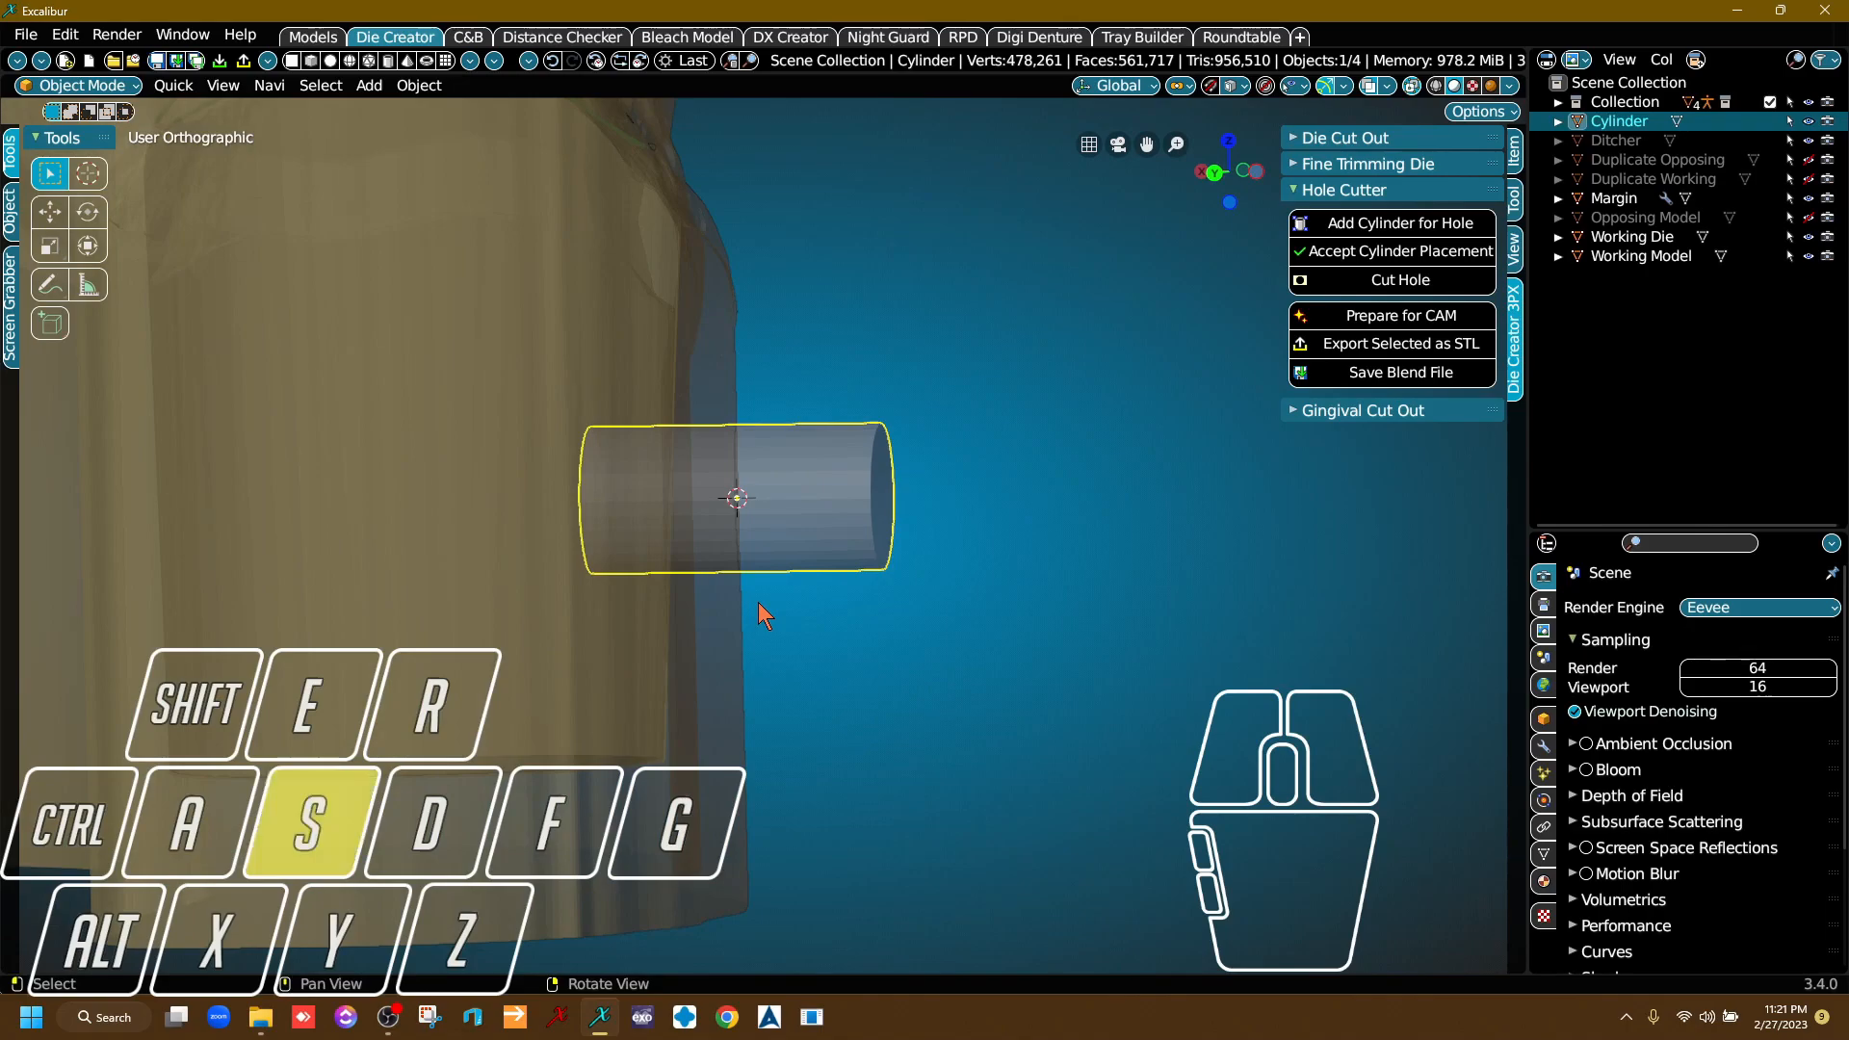
{"action": "key", "text": "s"}
{"action": "key", "text": "z"}
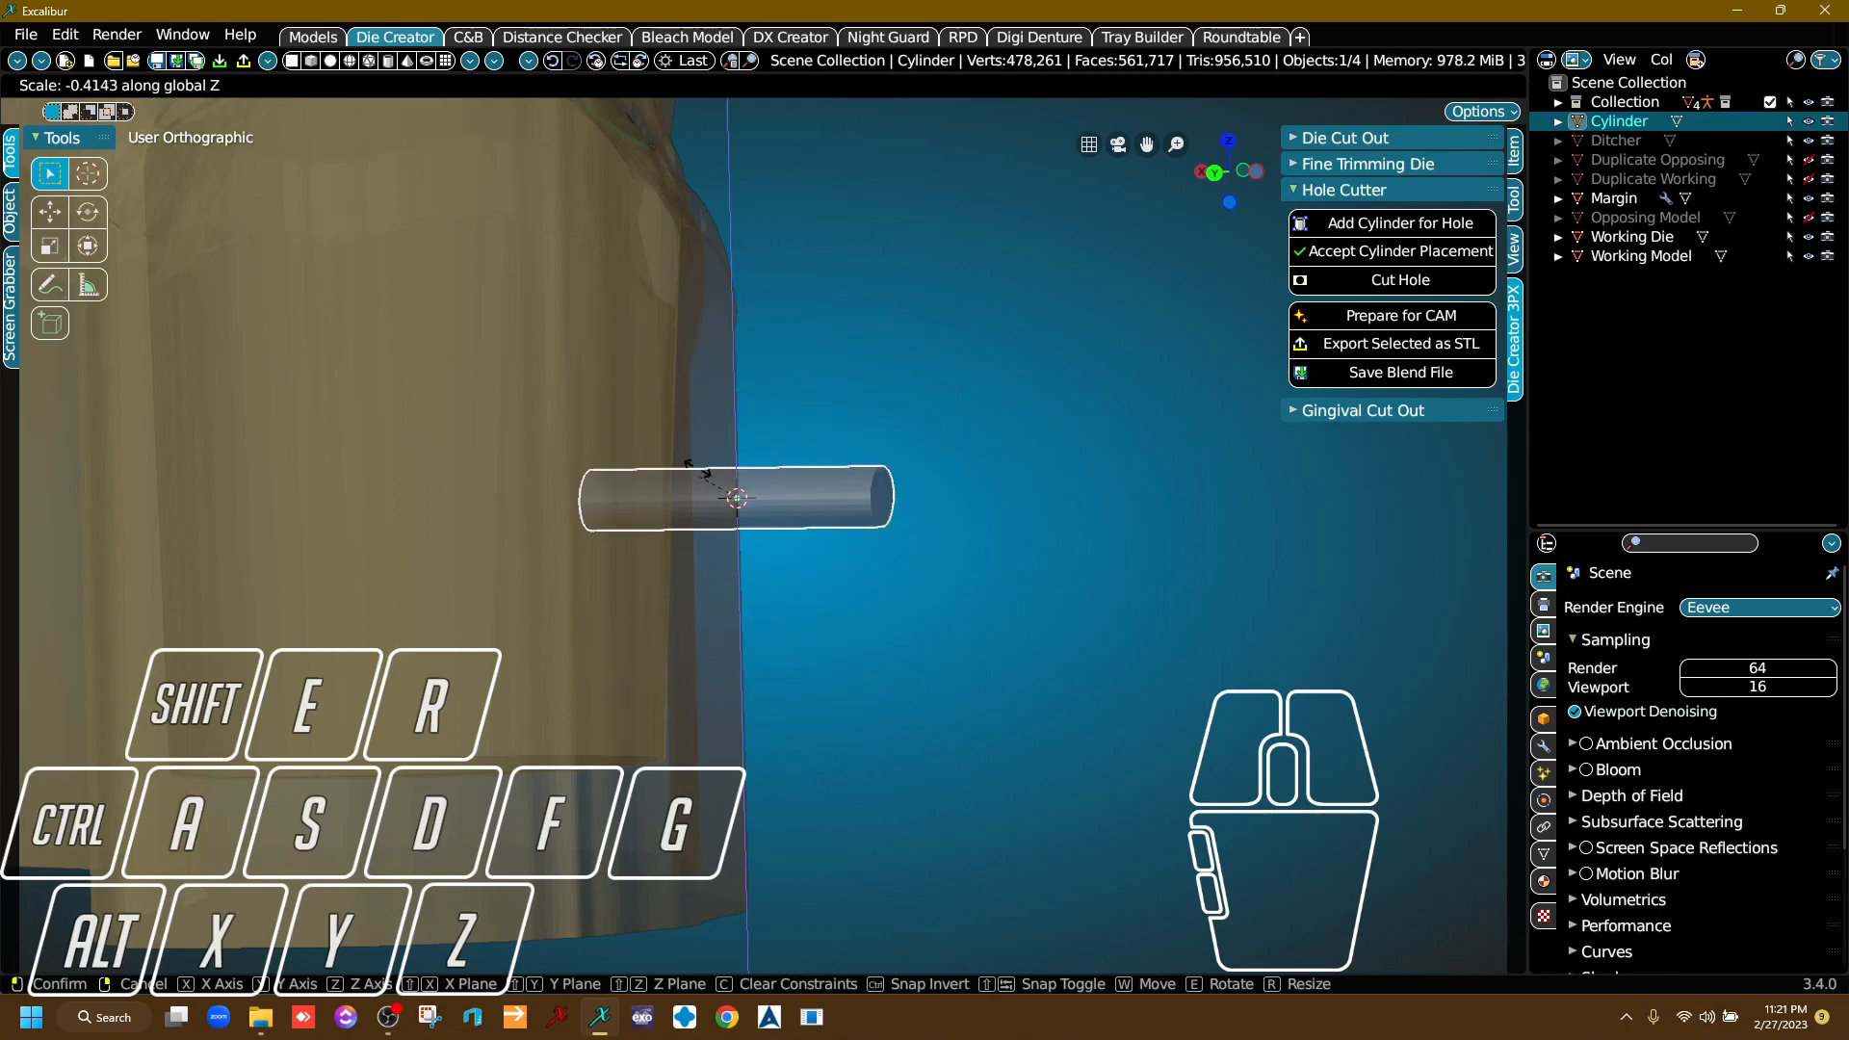
{"action": "left_click", "coordinate": [809, 525]}
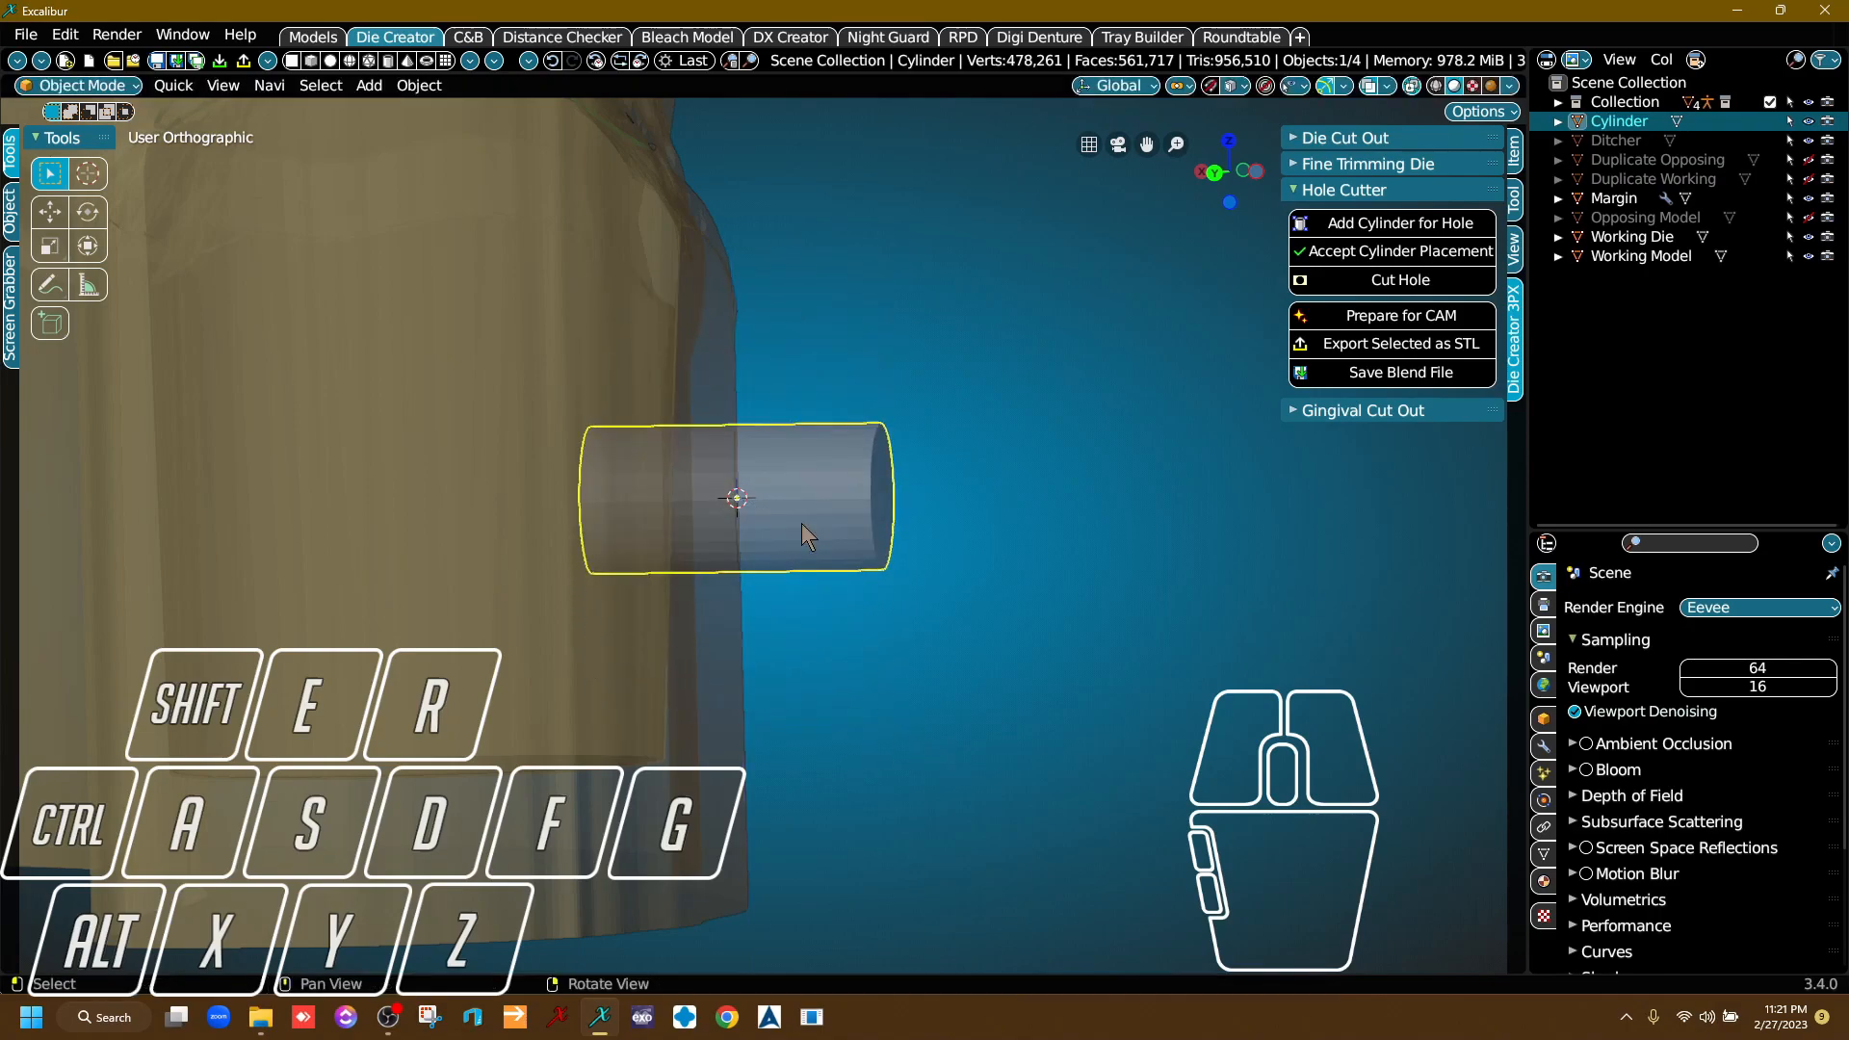
Lengthen the hole cylinder by scaling it along its local Z axis by about 2.85.
{"action": "scroll", "coordinate": [824, 551], "scroll_direction": "down", "scroll_amount": 5}
{"action": "middle_click_drag", "start_coordinate": [825, 551], "coordinate": [773, 651]}
{"action": "right_click_drag", "start_coordinate": [772, 651], "coordinate": [818, 554]}
{"action": "scroll", "coordinate": [817, 551], "scroll_direction": "up", "scroll_amount": 6}
{"action": "key", "text": "s"}
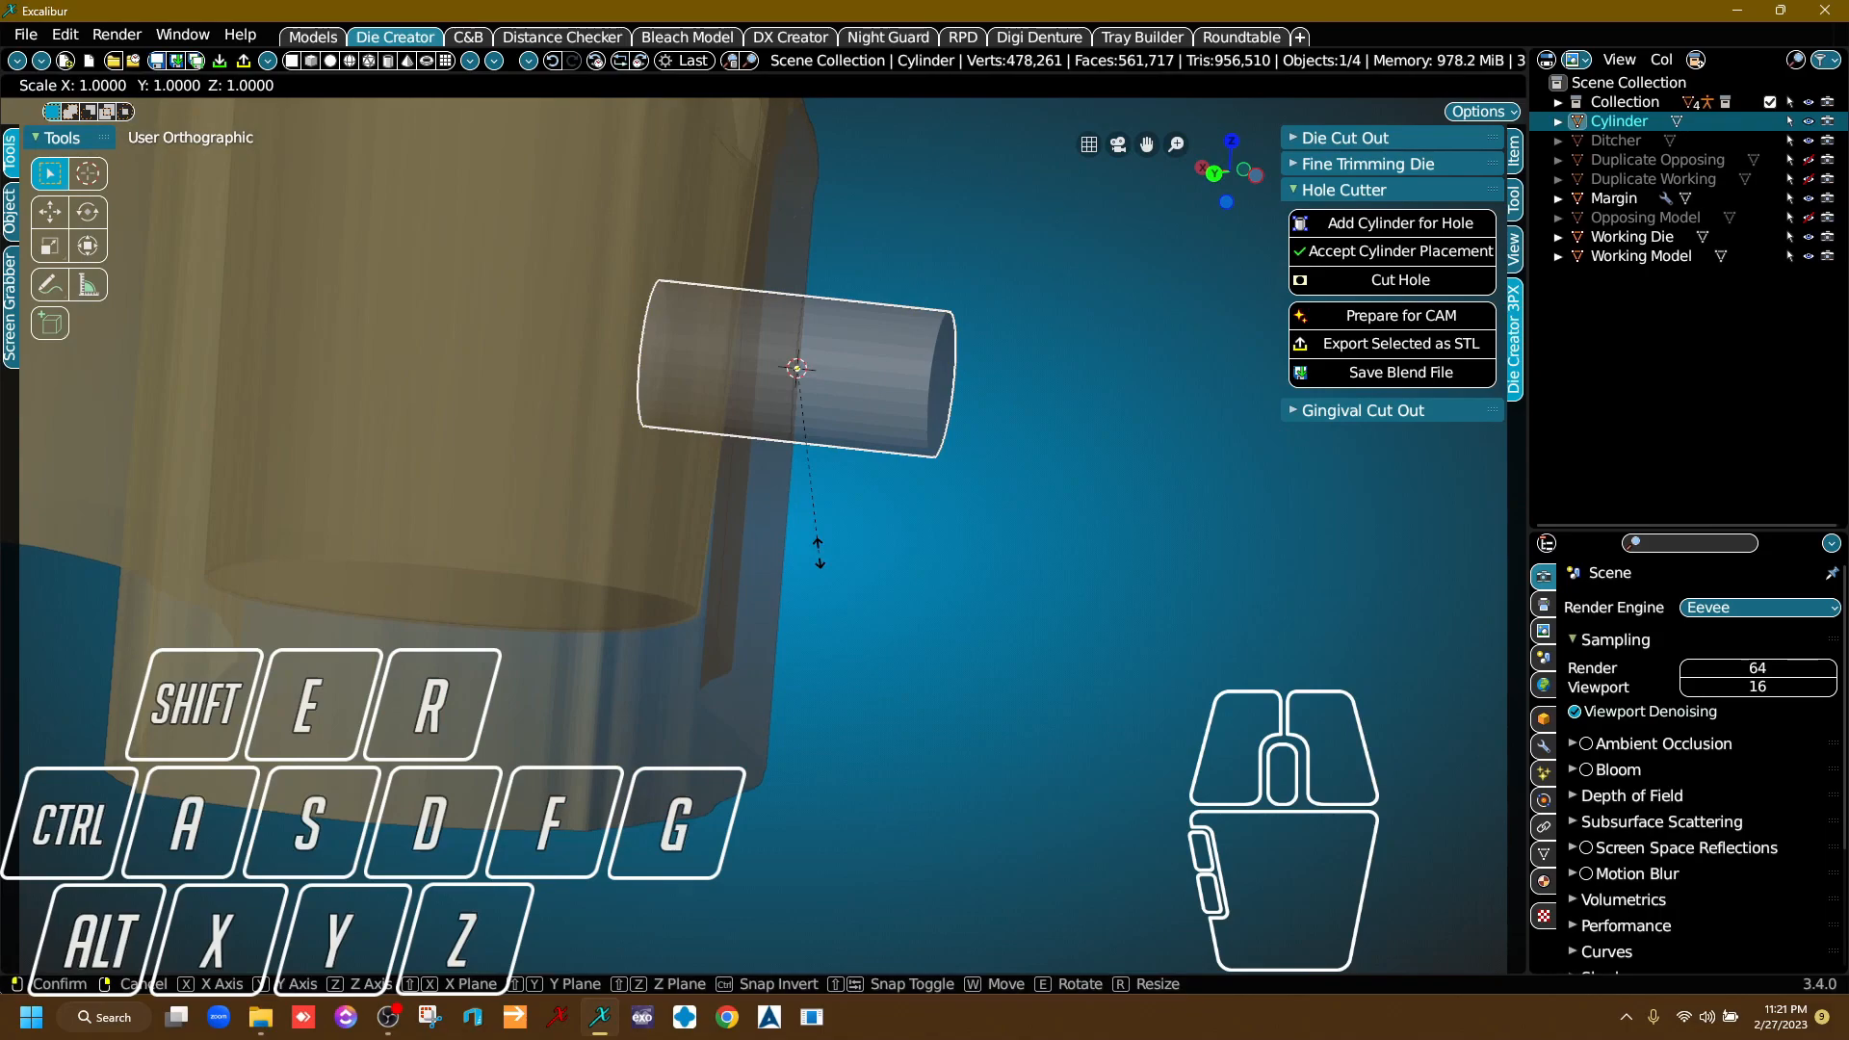
{"action": "key", "text": "z"}
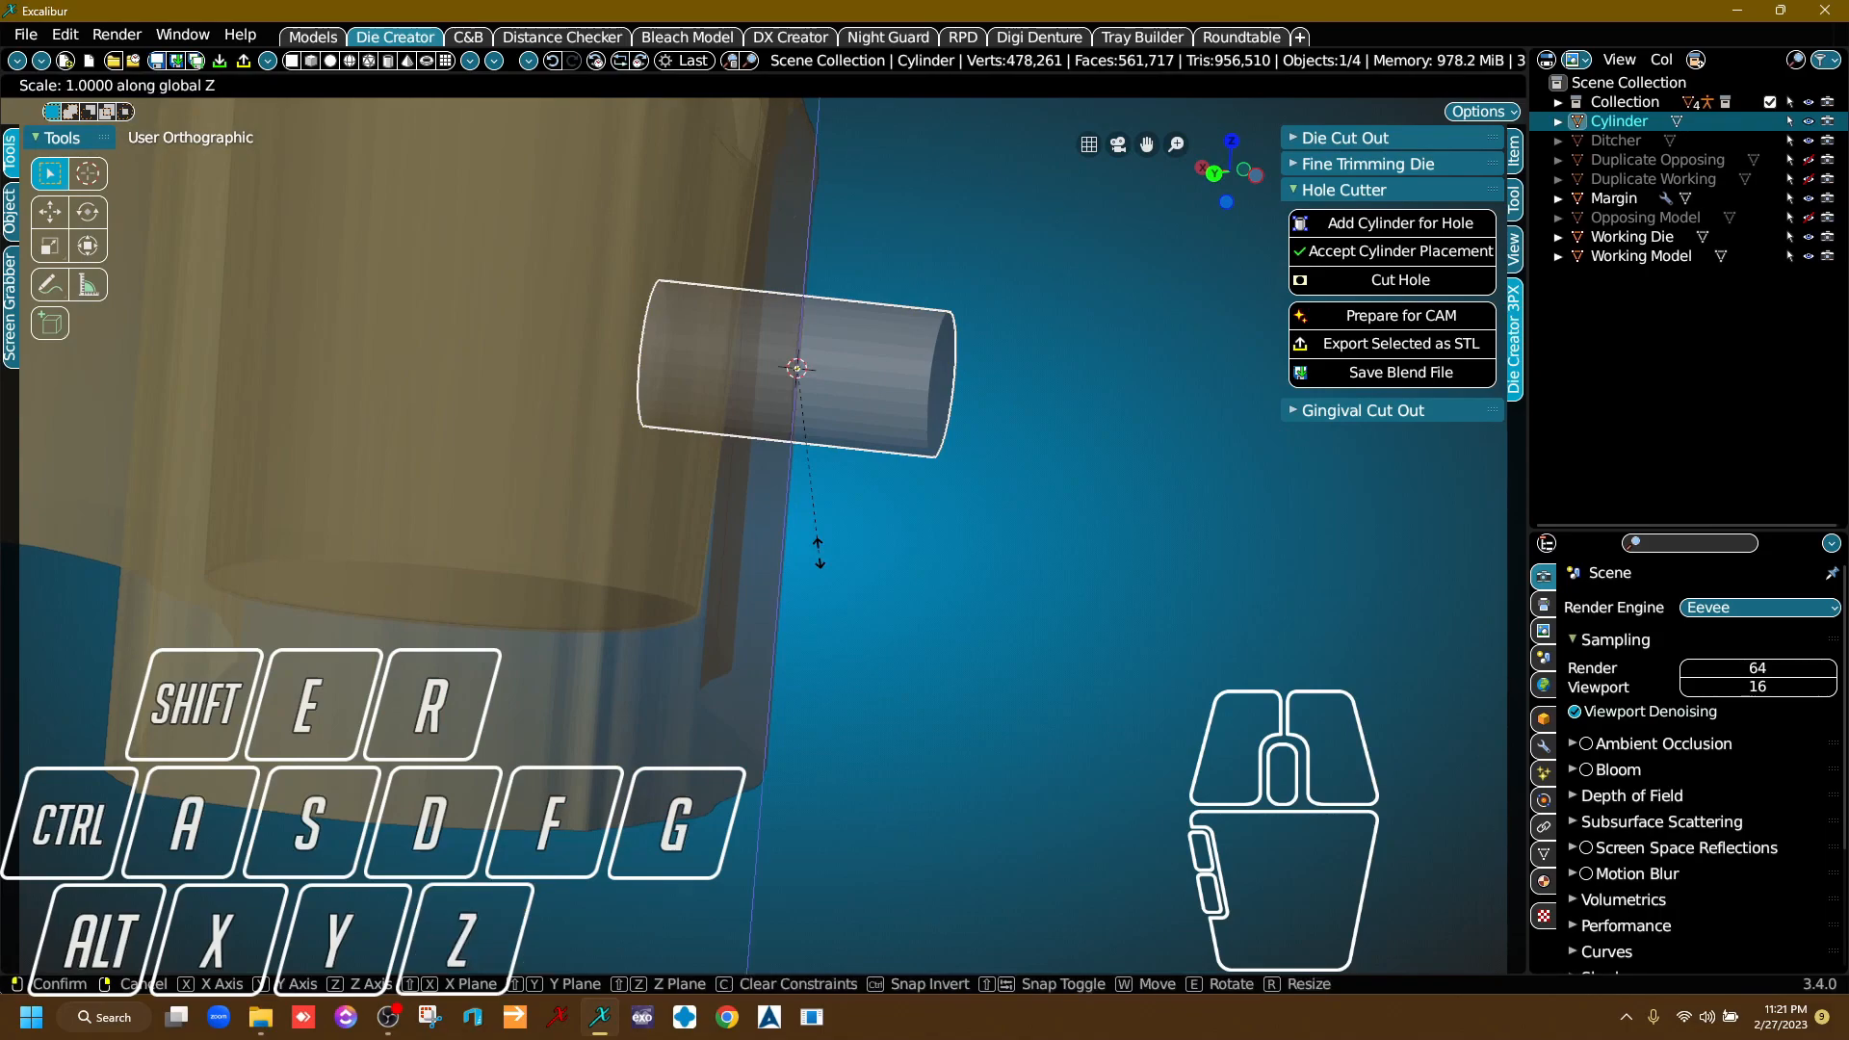
{"action": "key", "text": "z"}
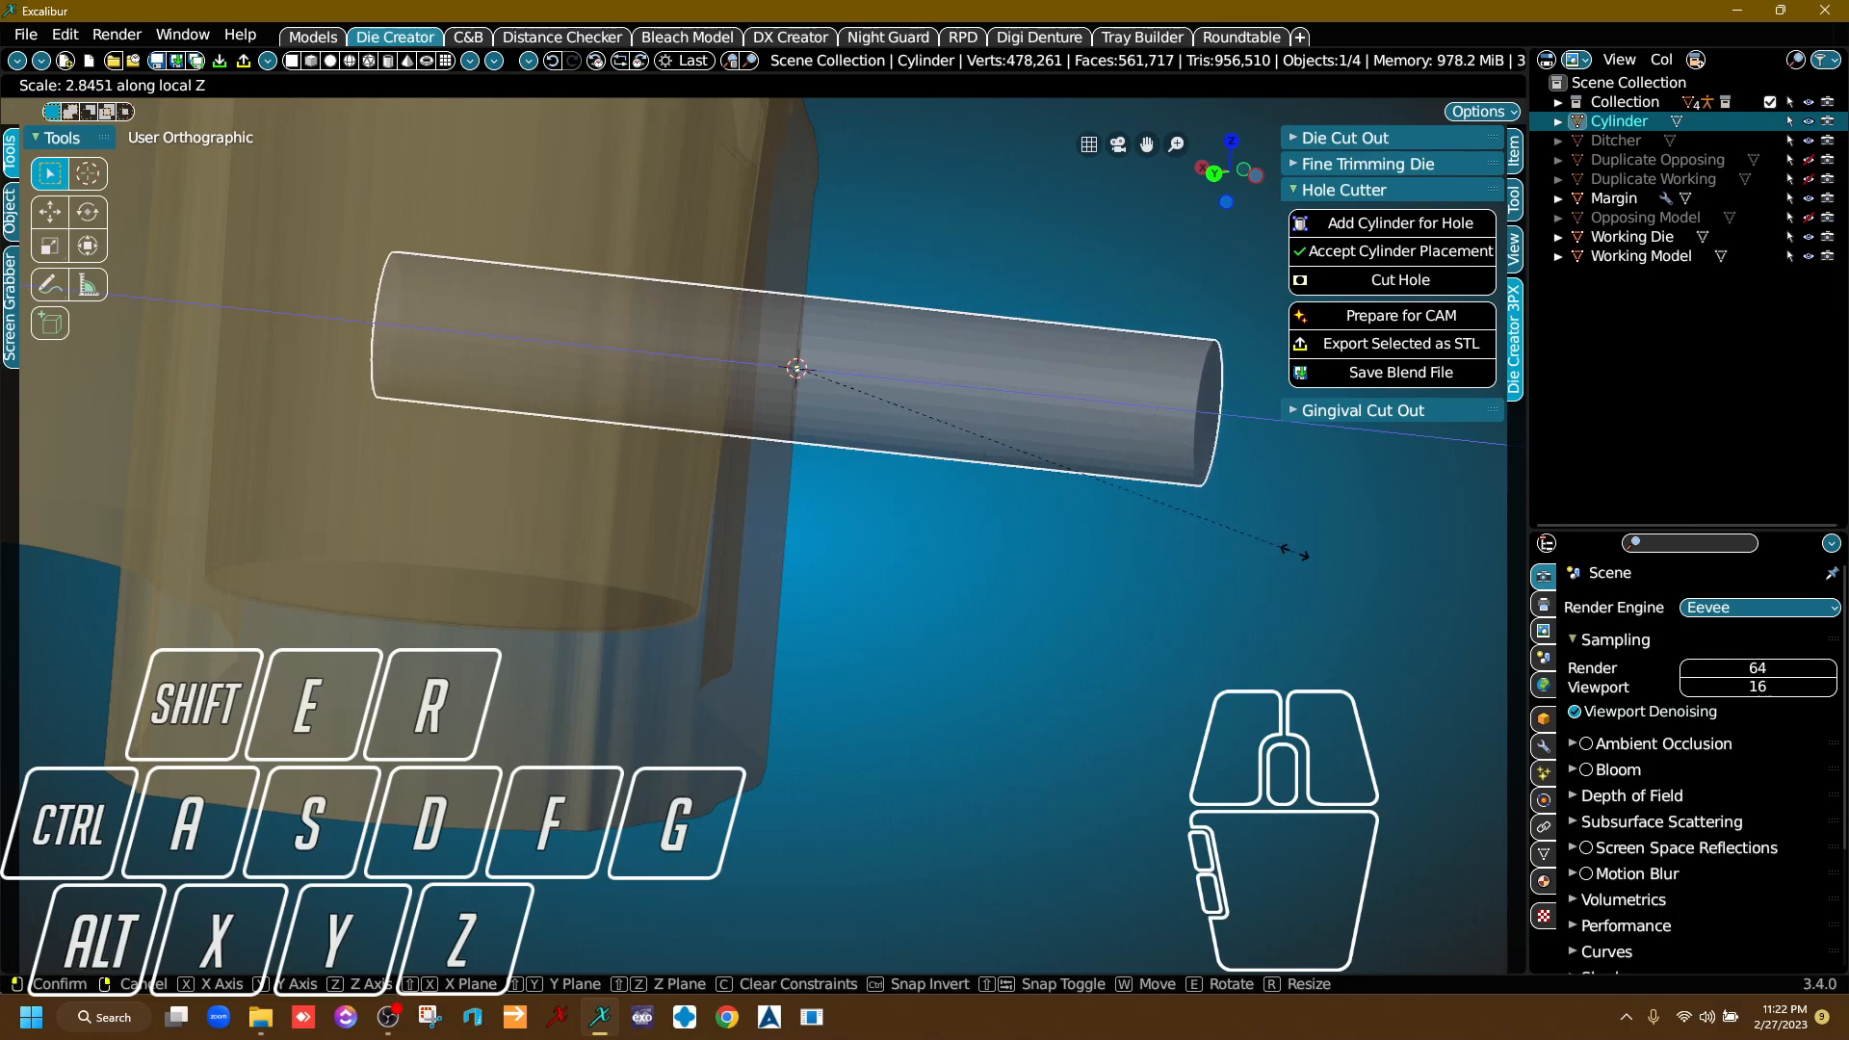
{"action": "left_click", "coordinate": [1294, 552]}
Shift the cylinder slightly outward from the die along its local Z axis, keeping its inner end inside the die.
{"action": "right_click_drag", "start_coordinate": [984, 508], "coordinate": [915, 719]}
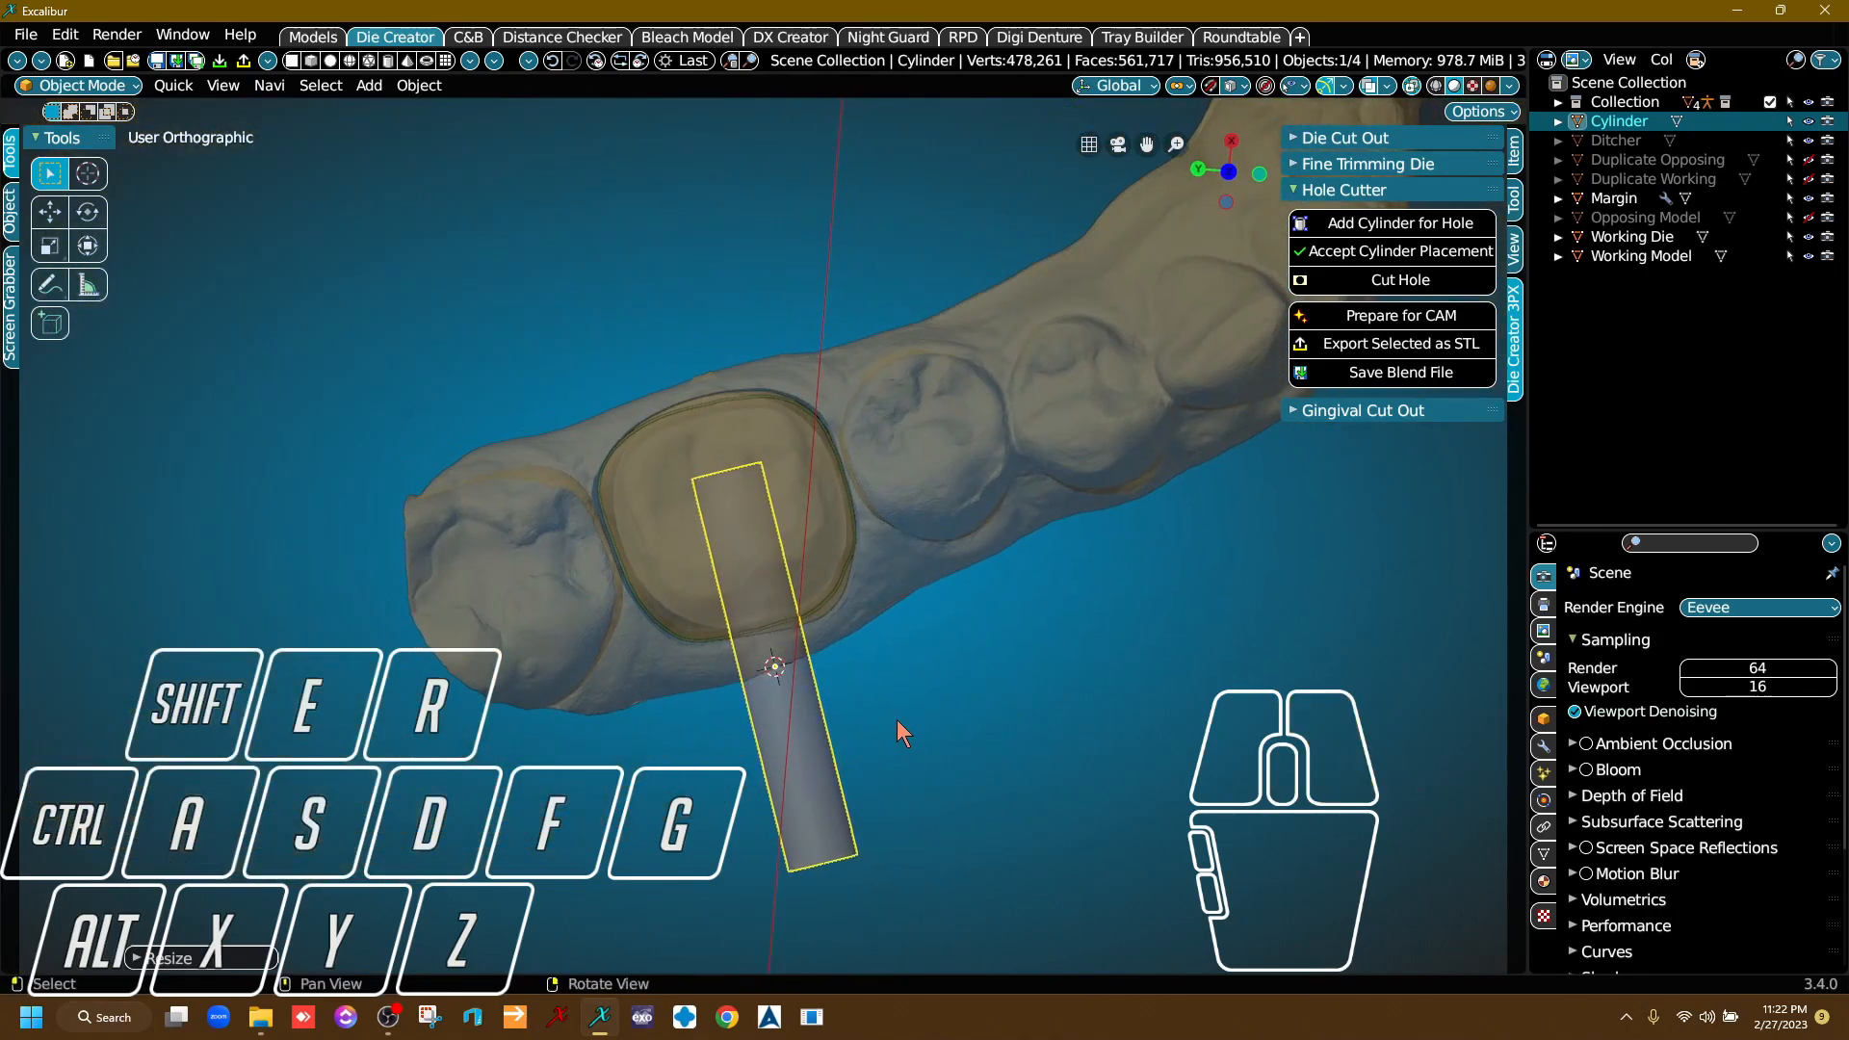
{"action": "key", "text": "g"}
{"action": "right_click", "coordinate": [934, 771]}
{"action": "key", "text": "g"}
{"action": "key", "text": "z"}
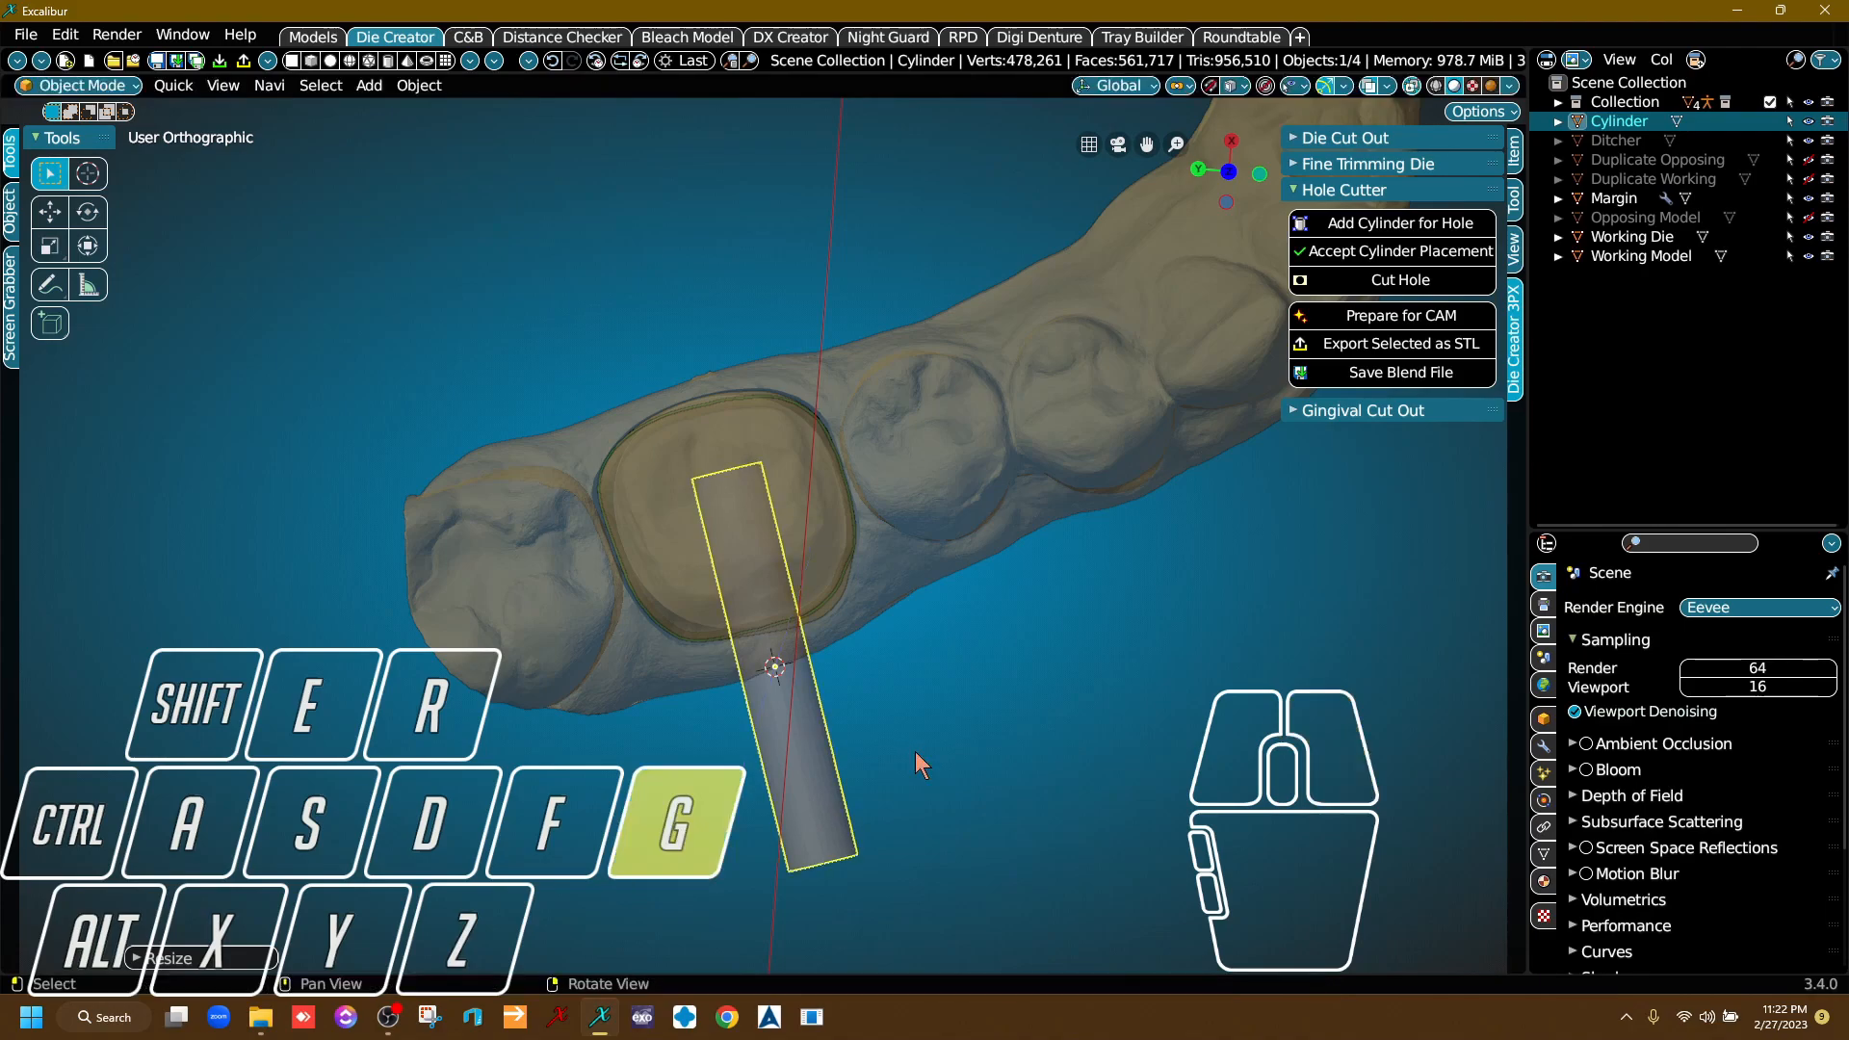
{"action": "key", "text": "z"}
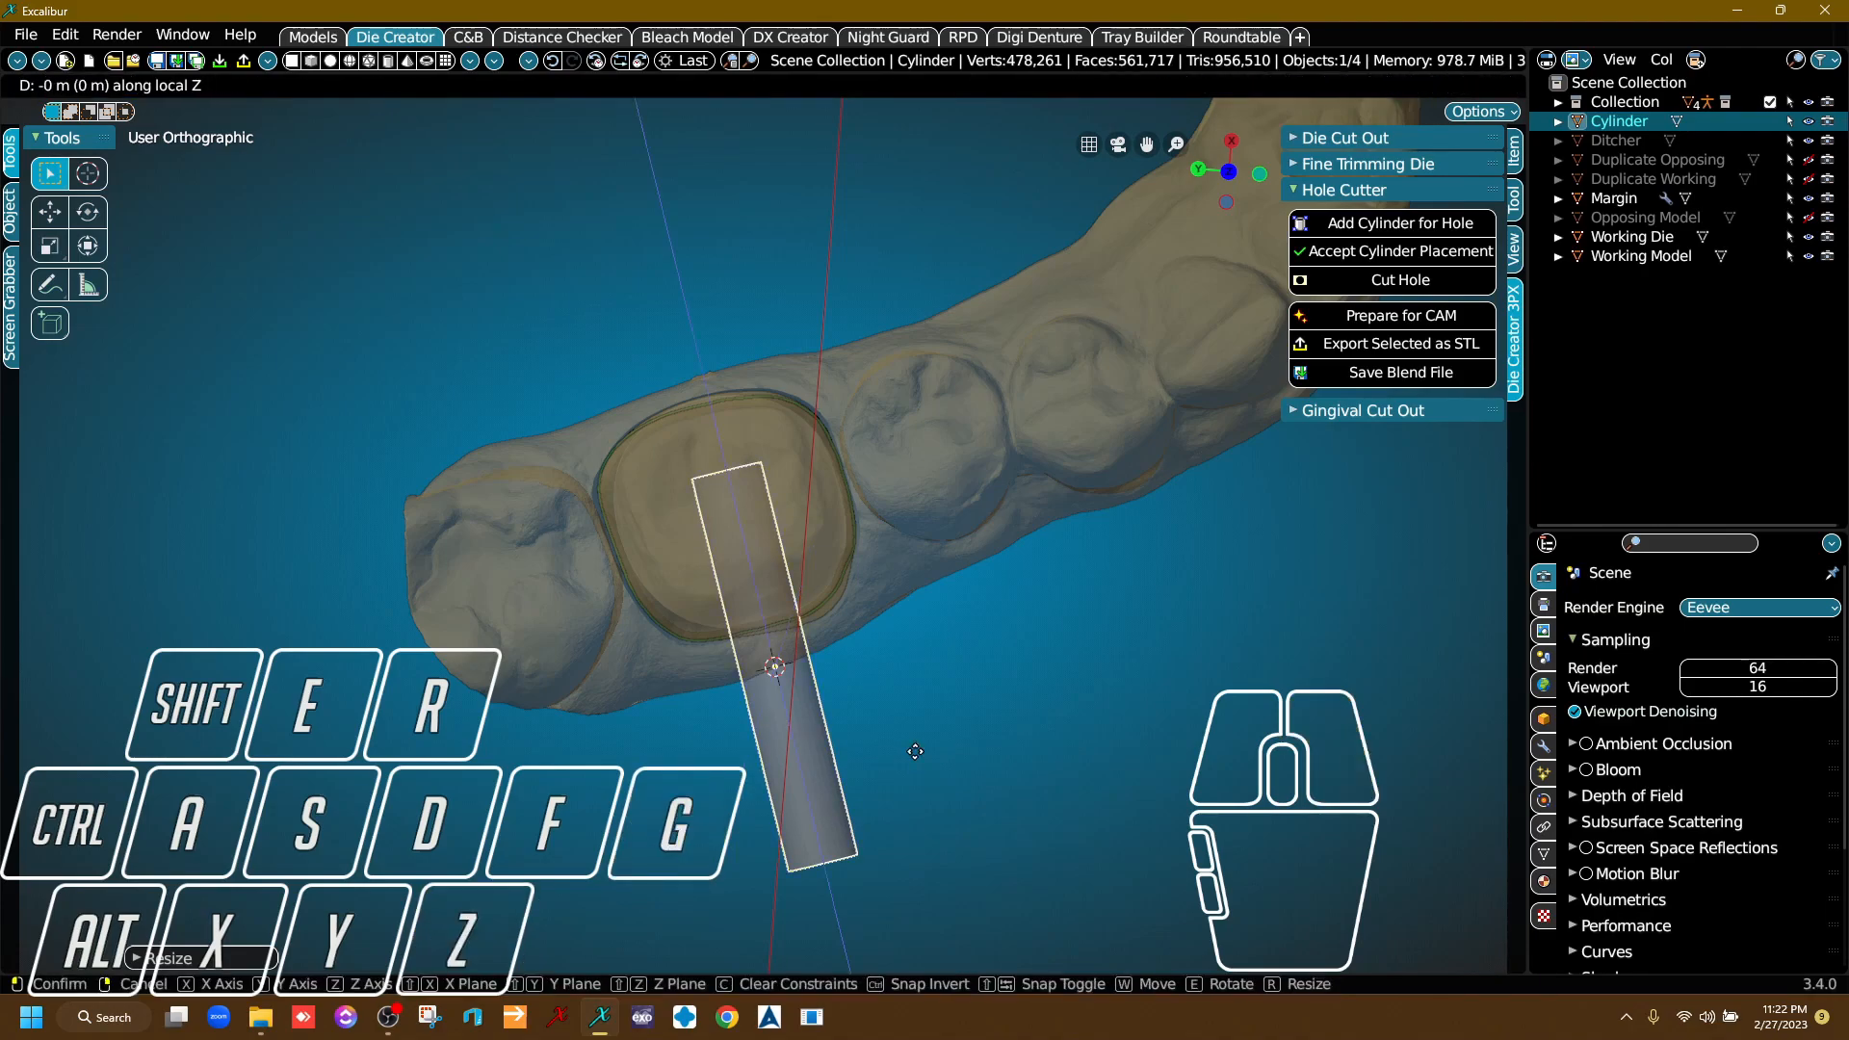
{"action": "left_click", "coordinate": [925, 808]}
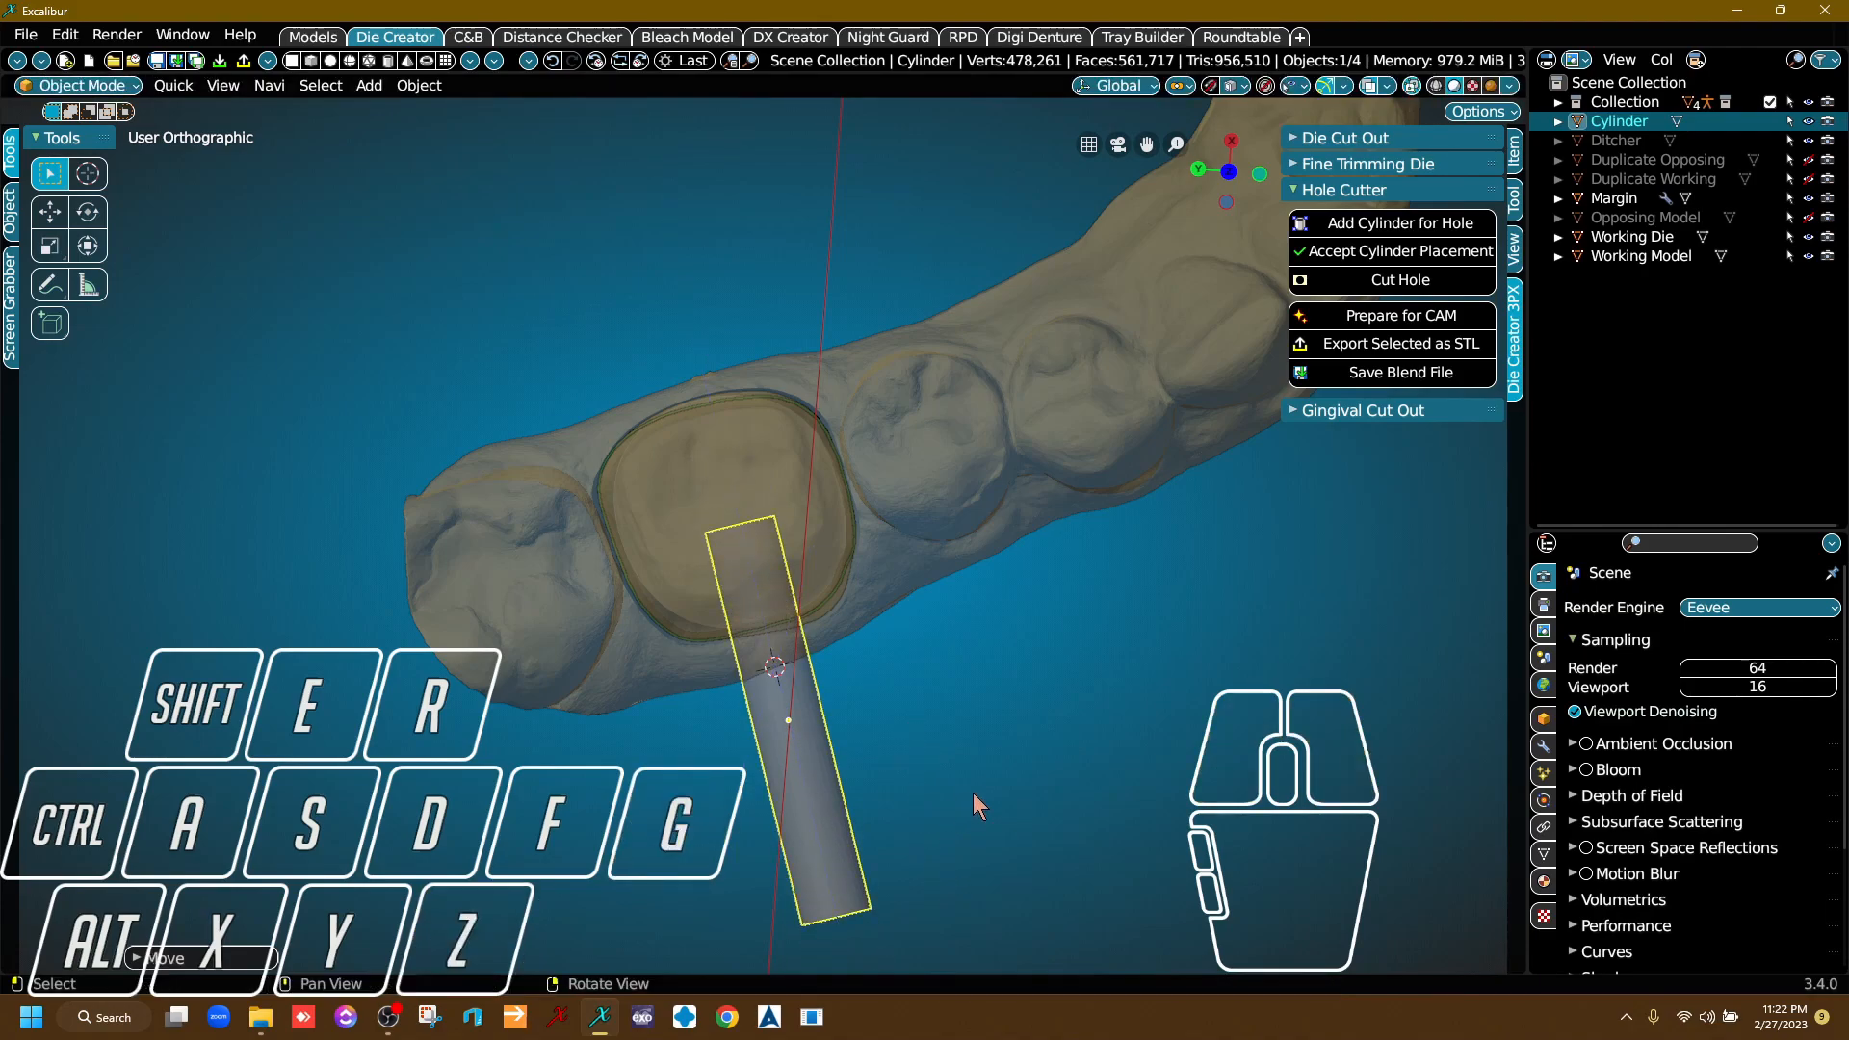
Check how deep the cylinder reaches into the die and accept its placement.
{"action": "right_click_drag", "start_coordinate": [1000, 782], "coordinate": [846, 476]}
{"action": "scroll", "coordinate": [846, 476], "scroll_direction": "up", "scroll_amount": 3}
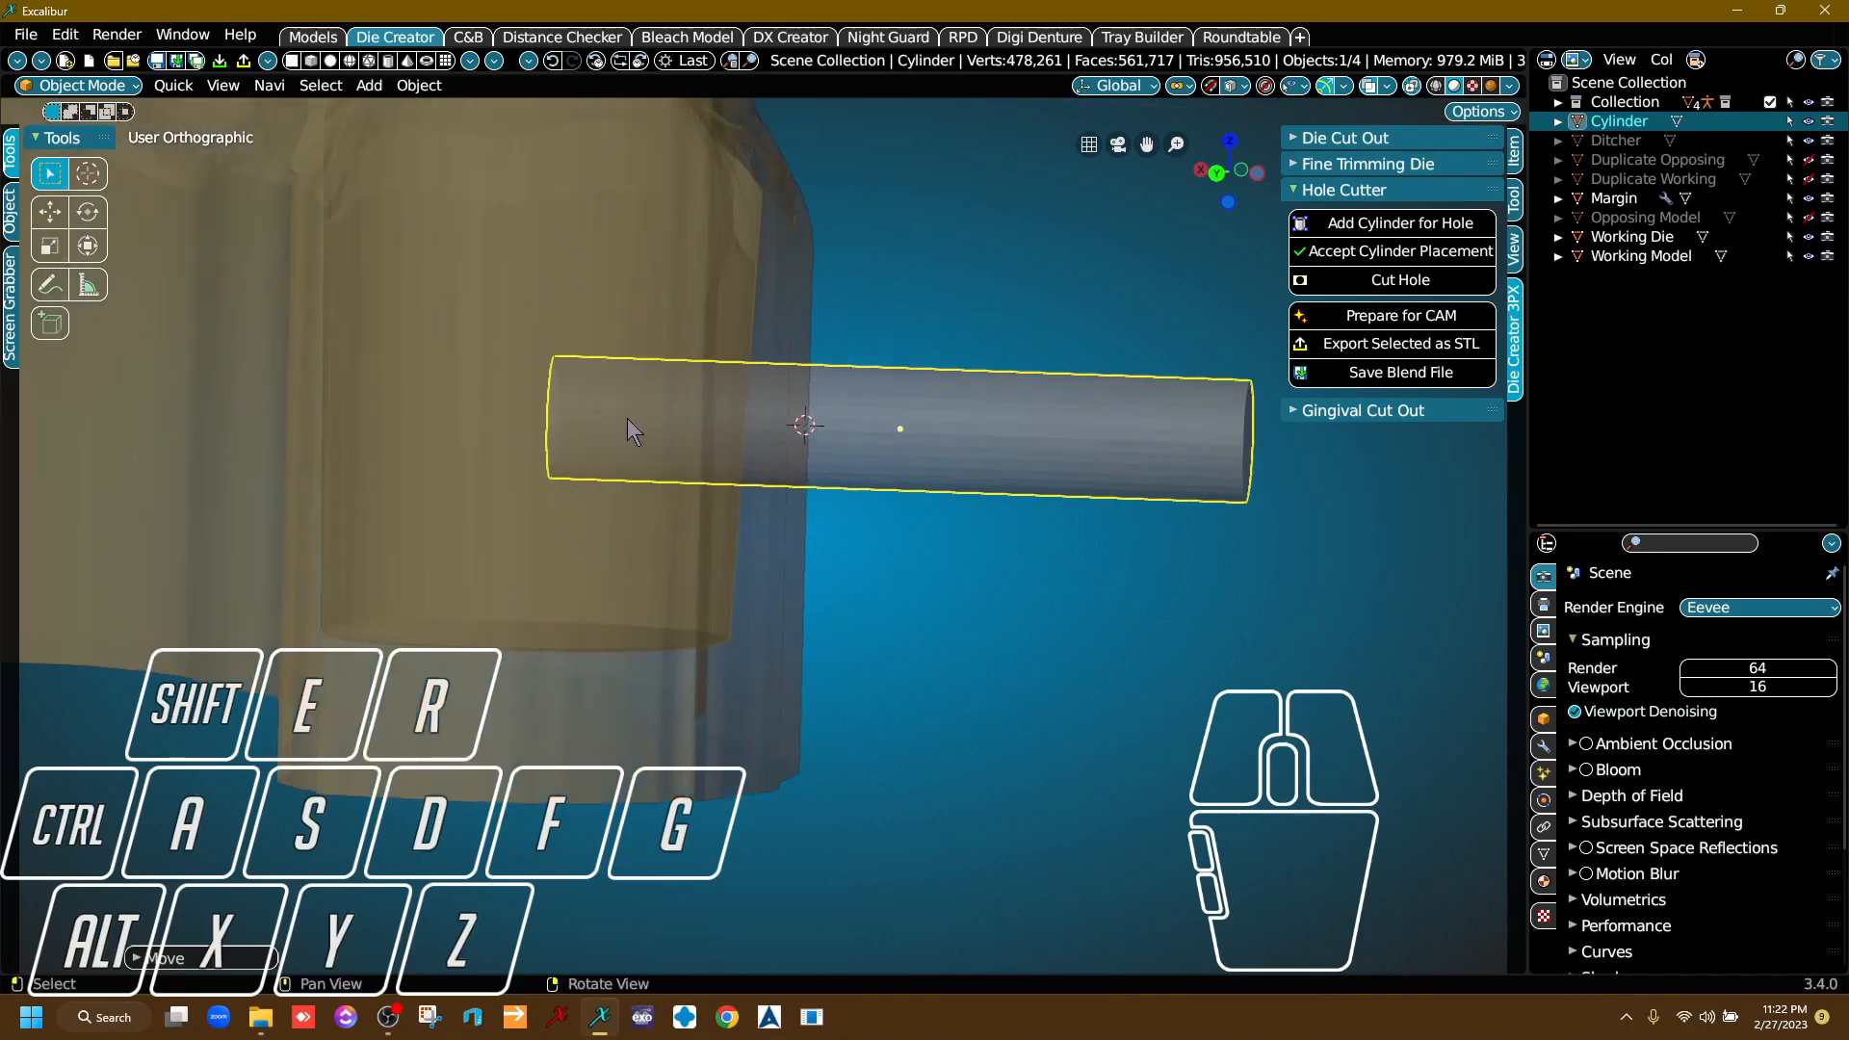
{"action": "middle_click_drag", "start_coordinate": [653, 431], "coordinate": [847, 520]}
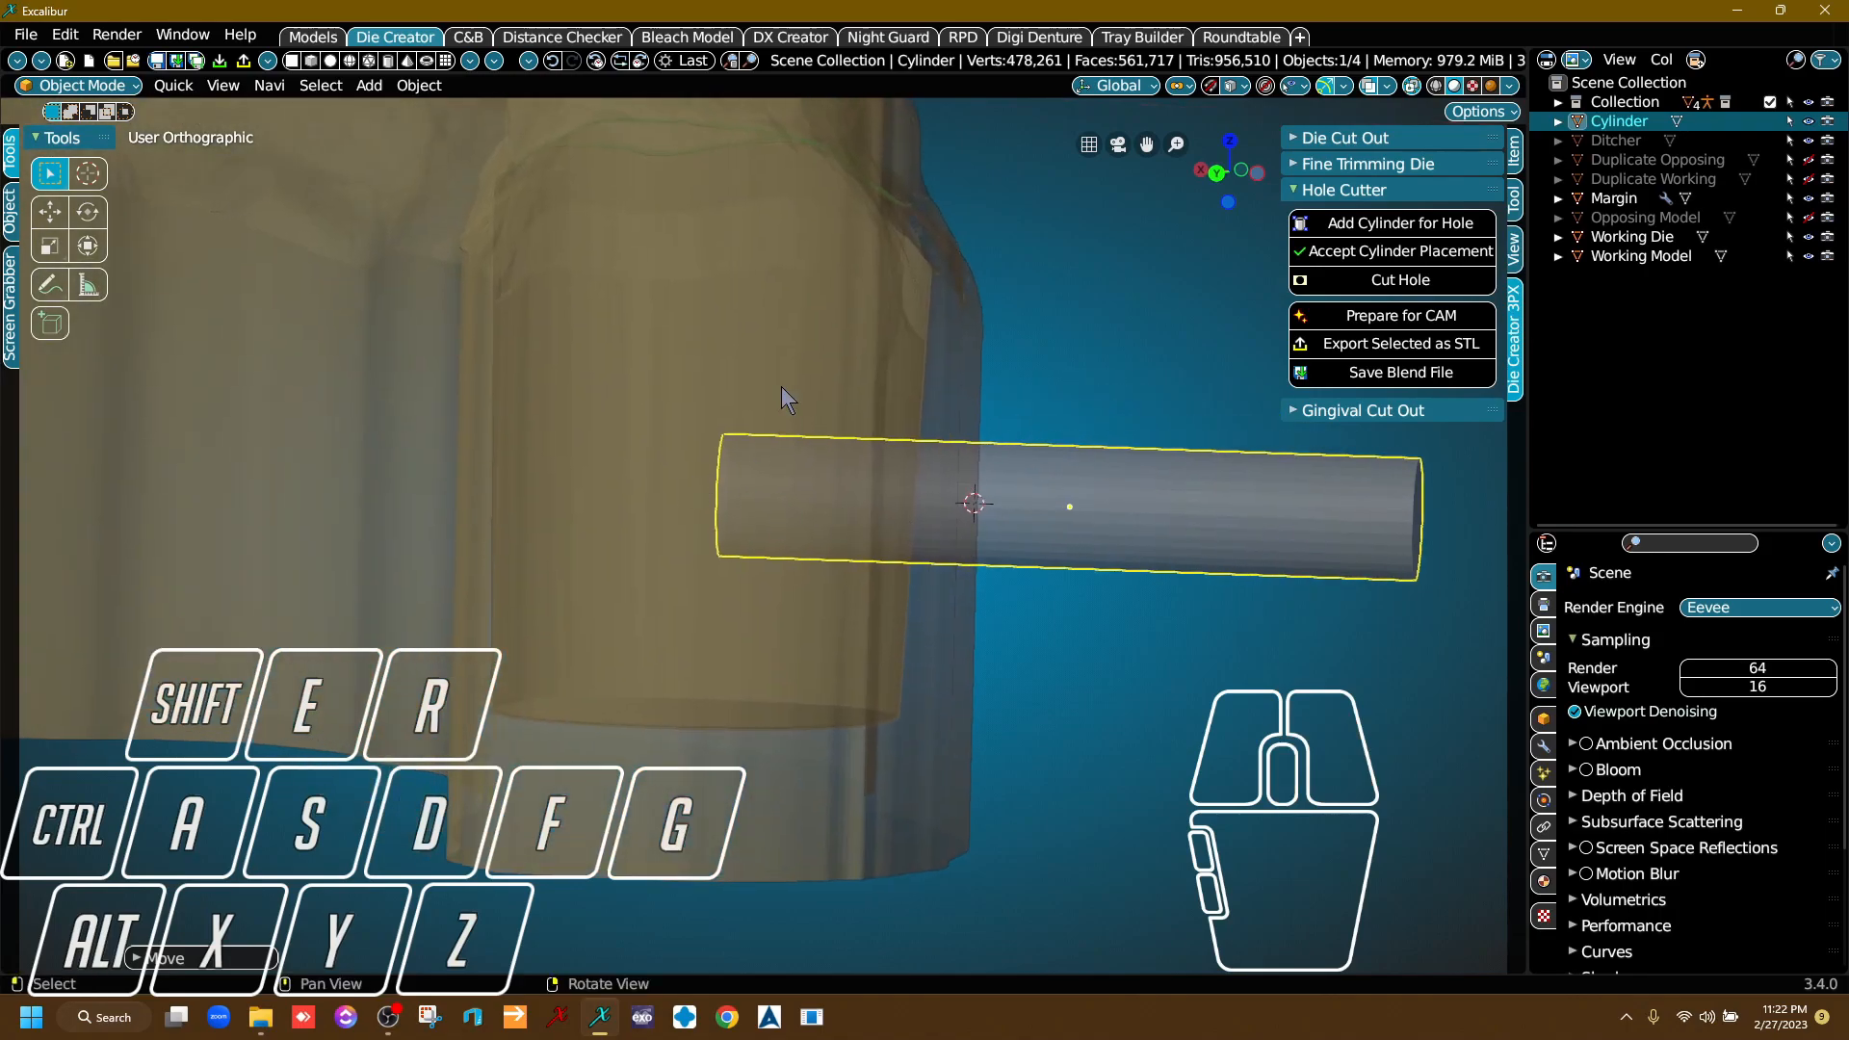
{"action": "right_click_drag", "start_coordinate": [753, 507], "coordinate": [674, 551]}
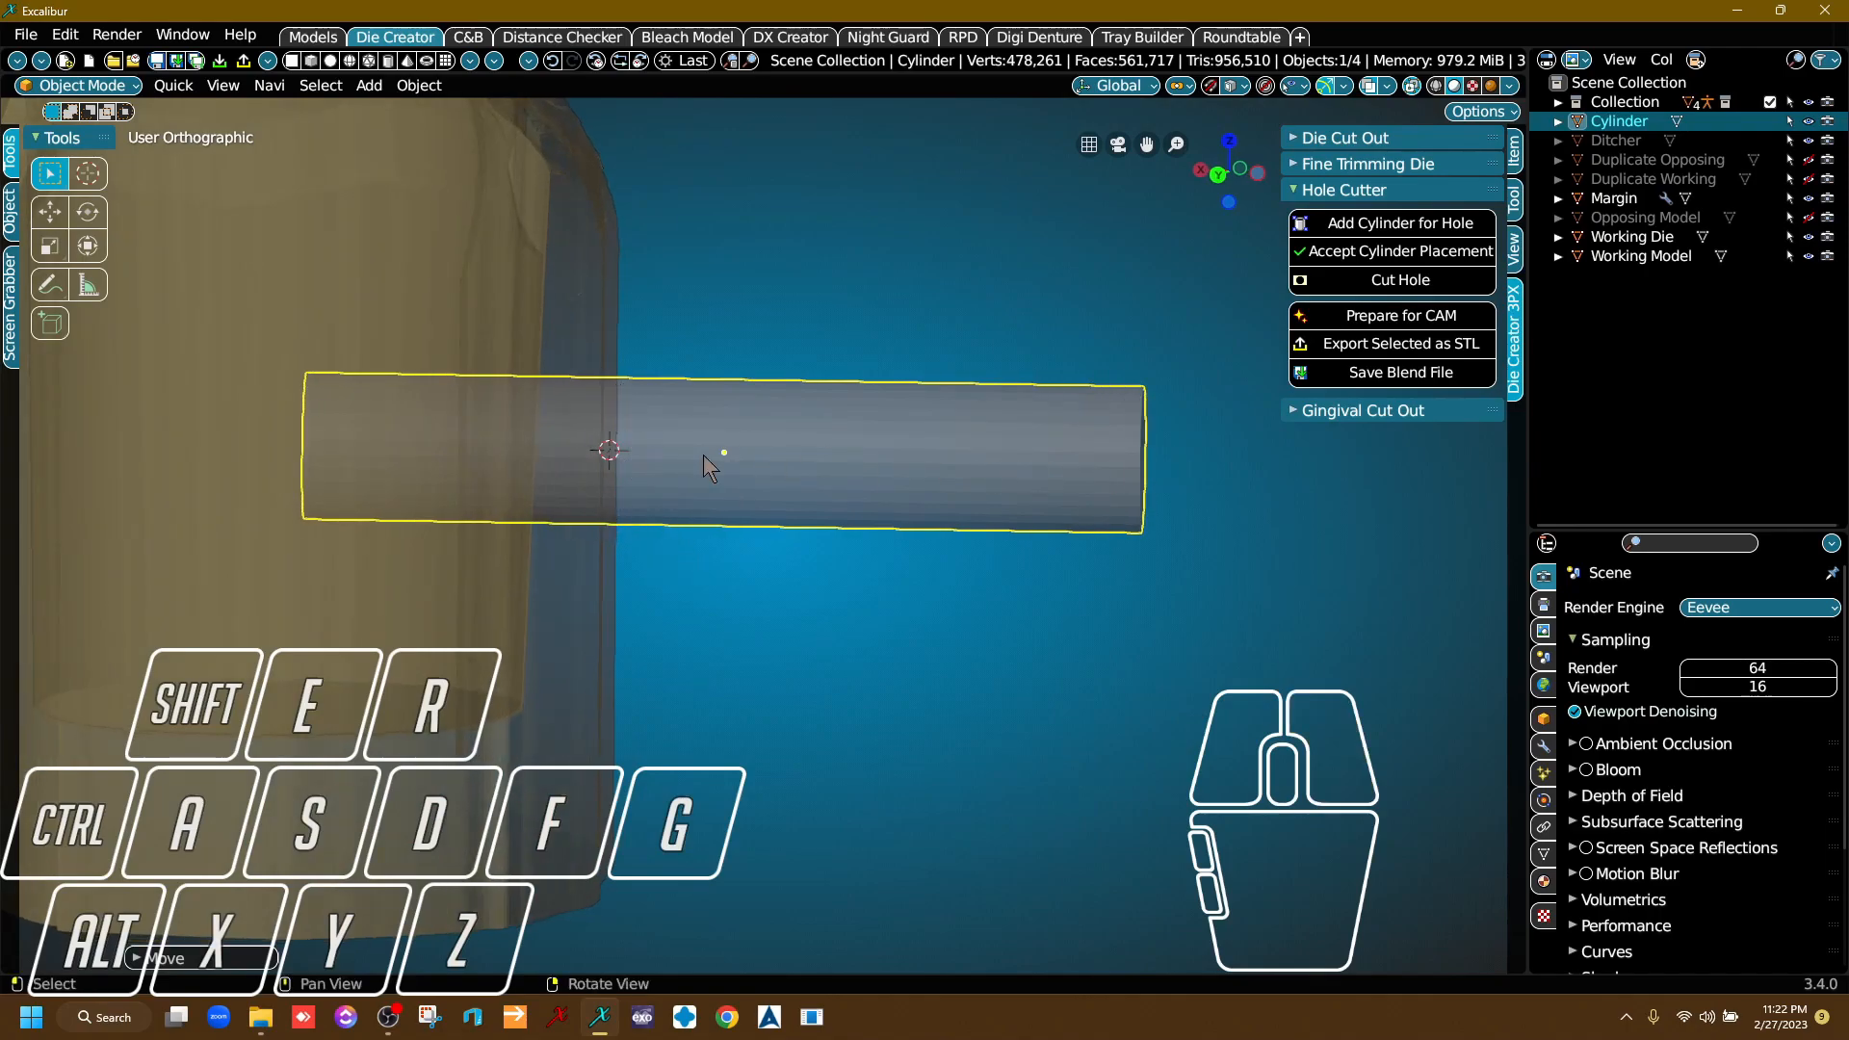
{"action": "right_click_drag", "start_coordinate": [908, 524], "coordinate": [747, 378]}
{"action": "right_click_drag", "start_coordinate": [1032, 546], "coordinate": [965, 666]}
{"action": "middle_click_drag", "start_coordinate": [1000, 587], "coordinate": [836, 663]}
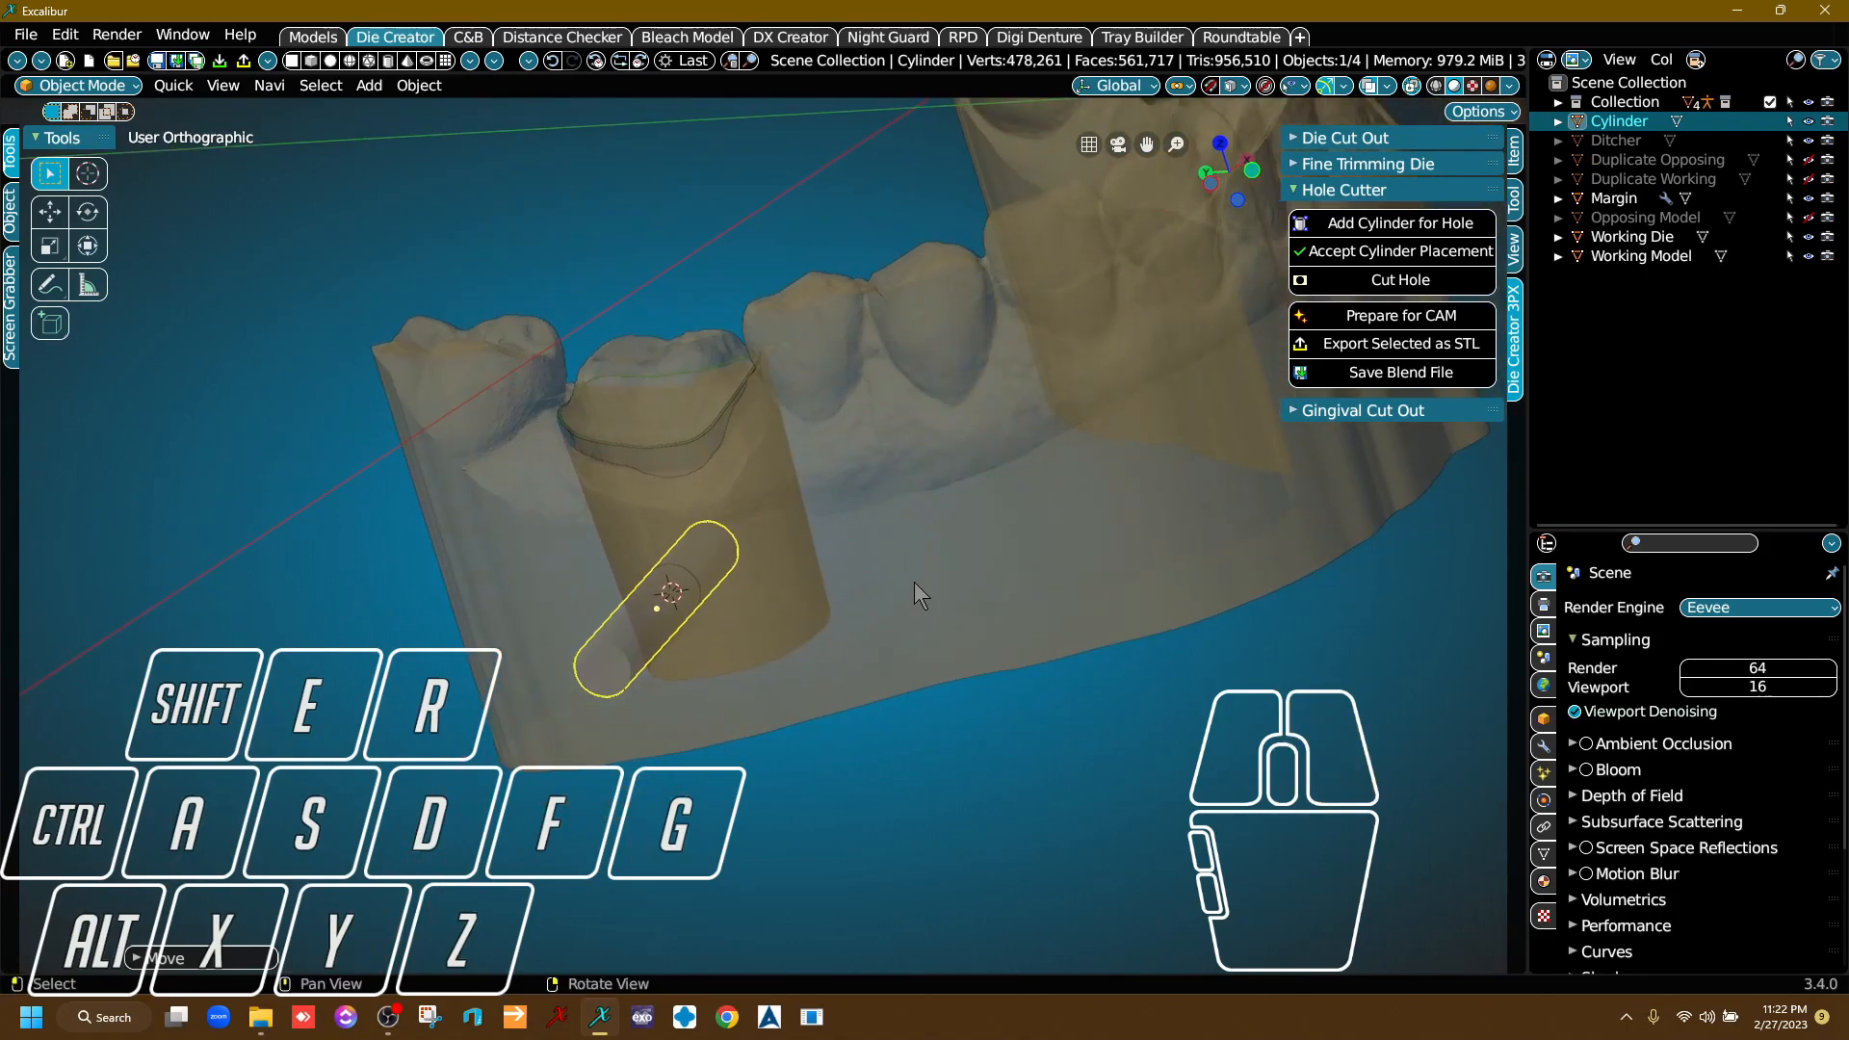
{"action": "left_click", "coordinate": [1356, 253]}
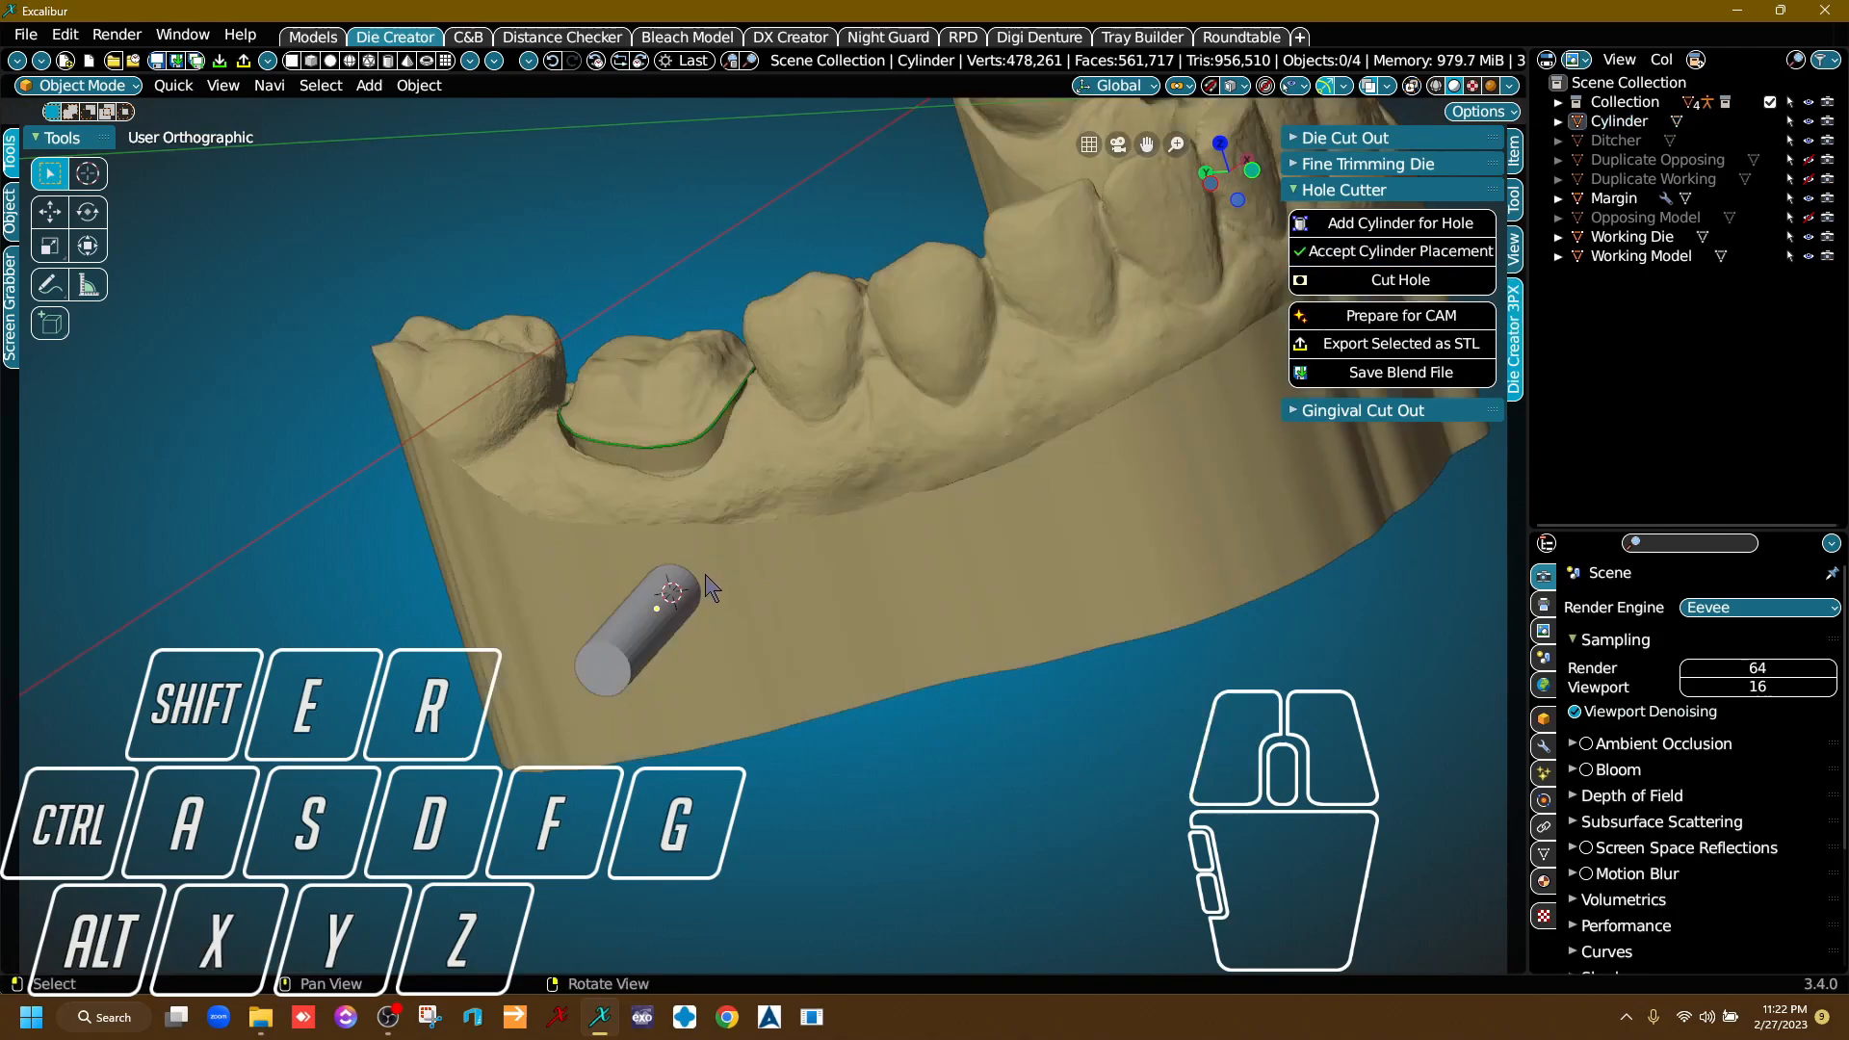
Select the hole cylinder and hide it in the viewport.
{"action": "right_click_drag", "start_coordinate": [674, 616], "coordinate": [887, 608]}
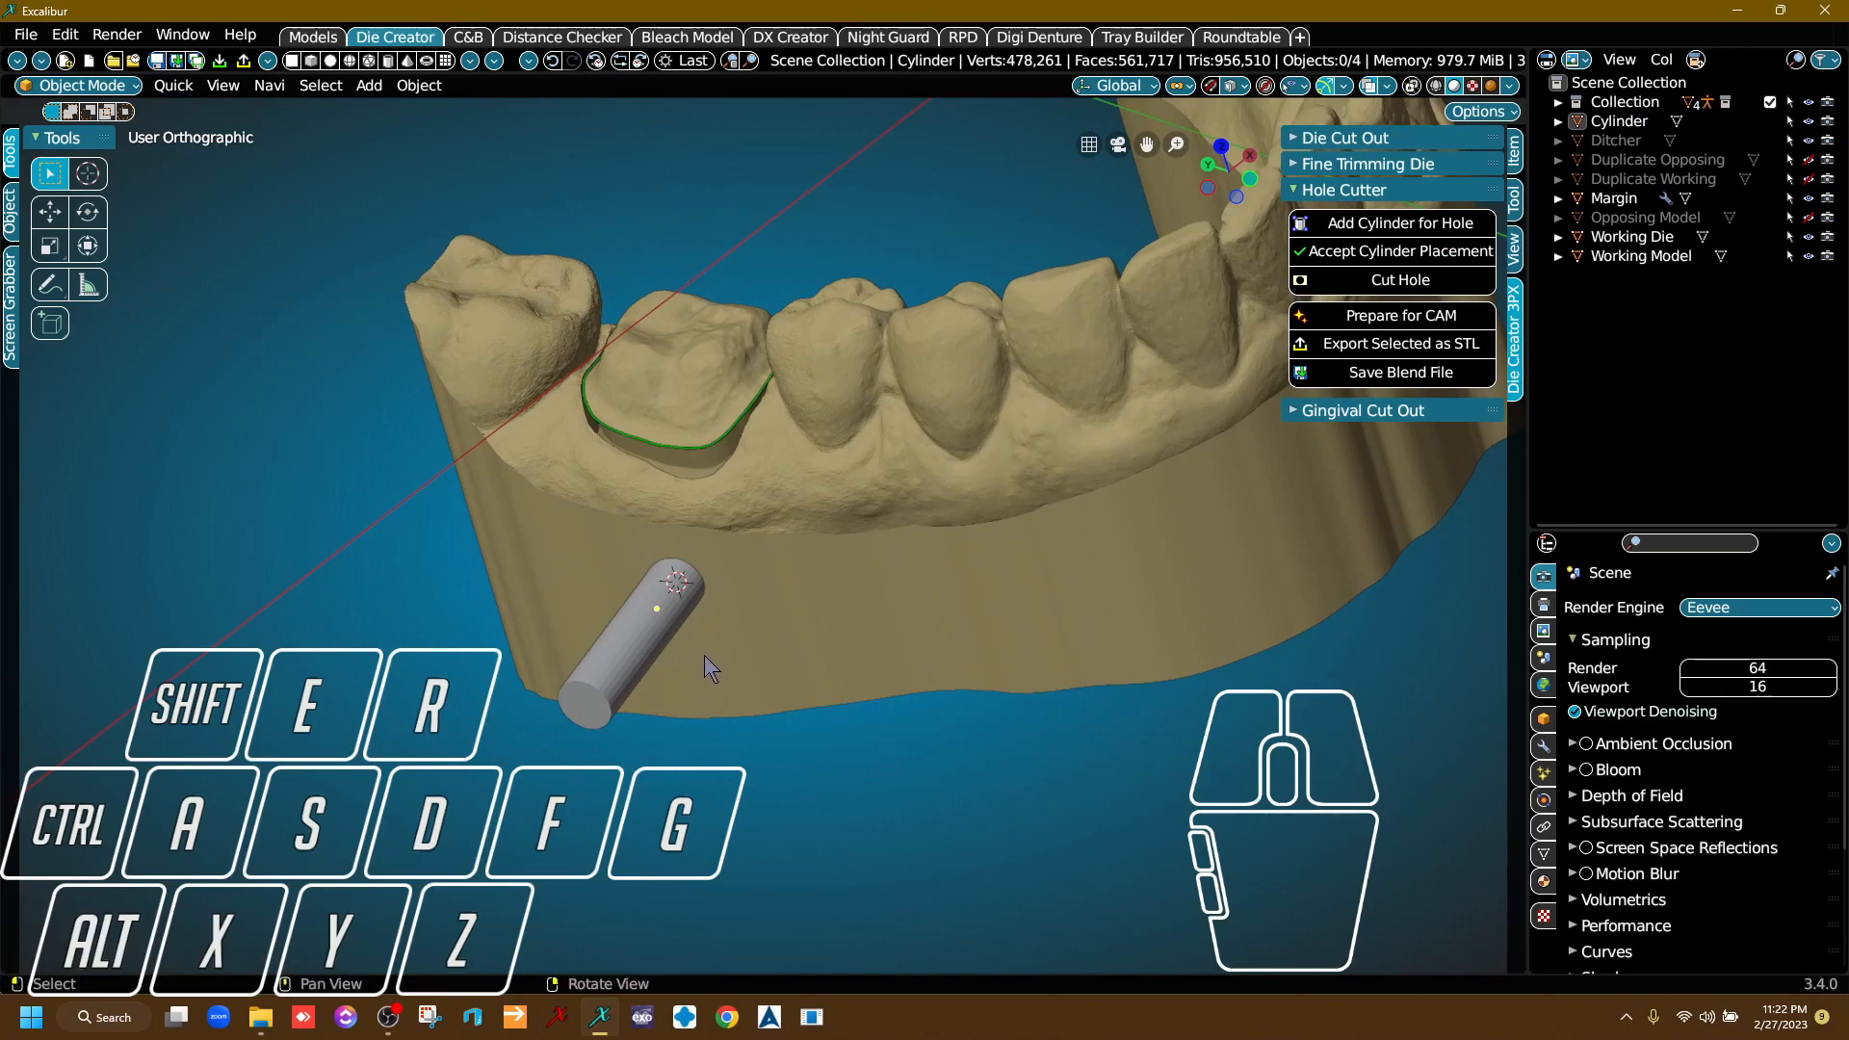
{"action": "left_click", "coordinate": [632, 645]}
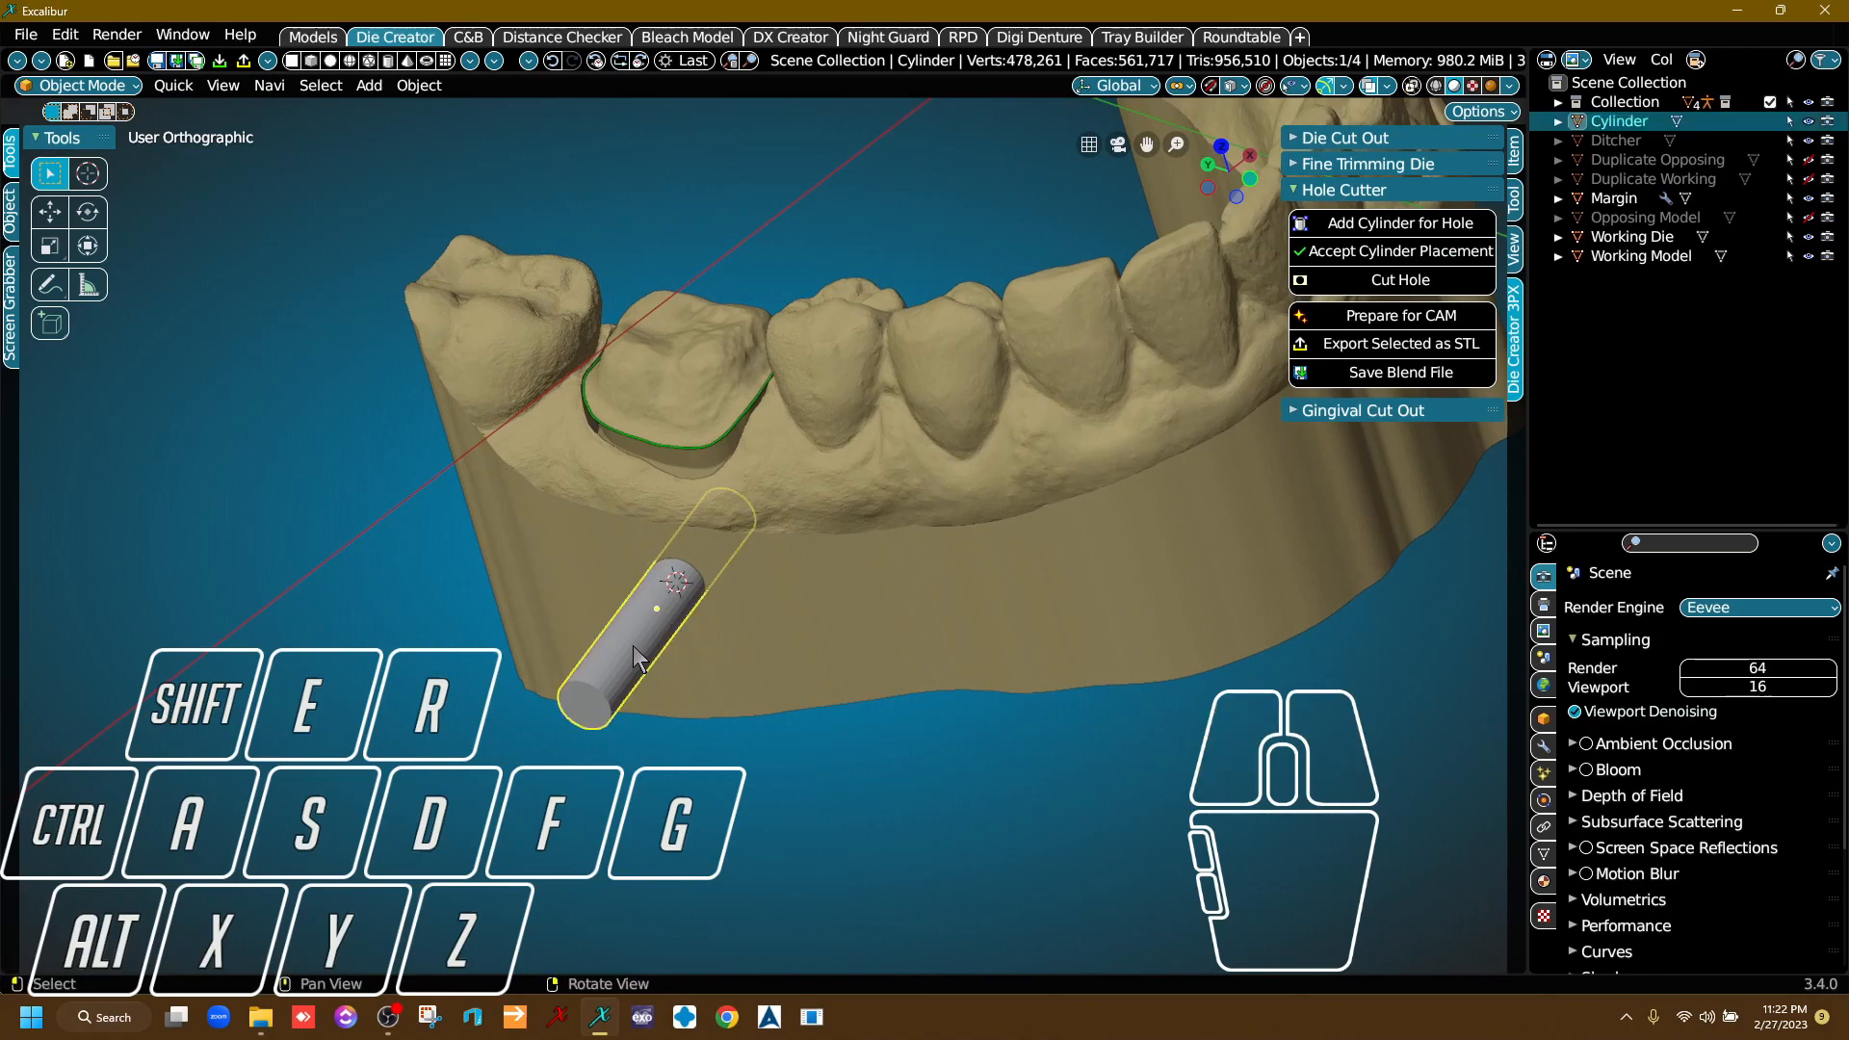
{"action": "left_click", "coordinate": [1810, 123]}
{"action": "right_click_drag", "start_coordinate": [1012, 380], "coordinate": [874, 490]}
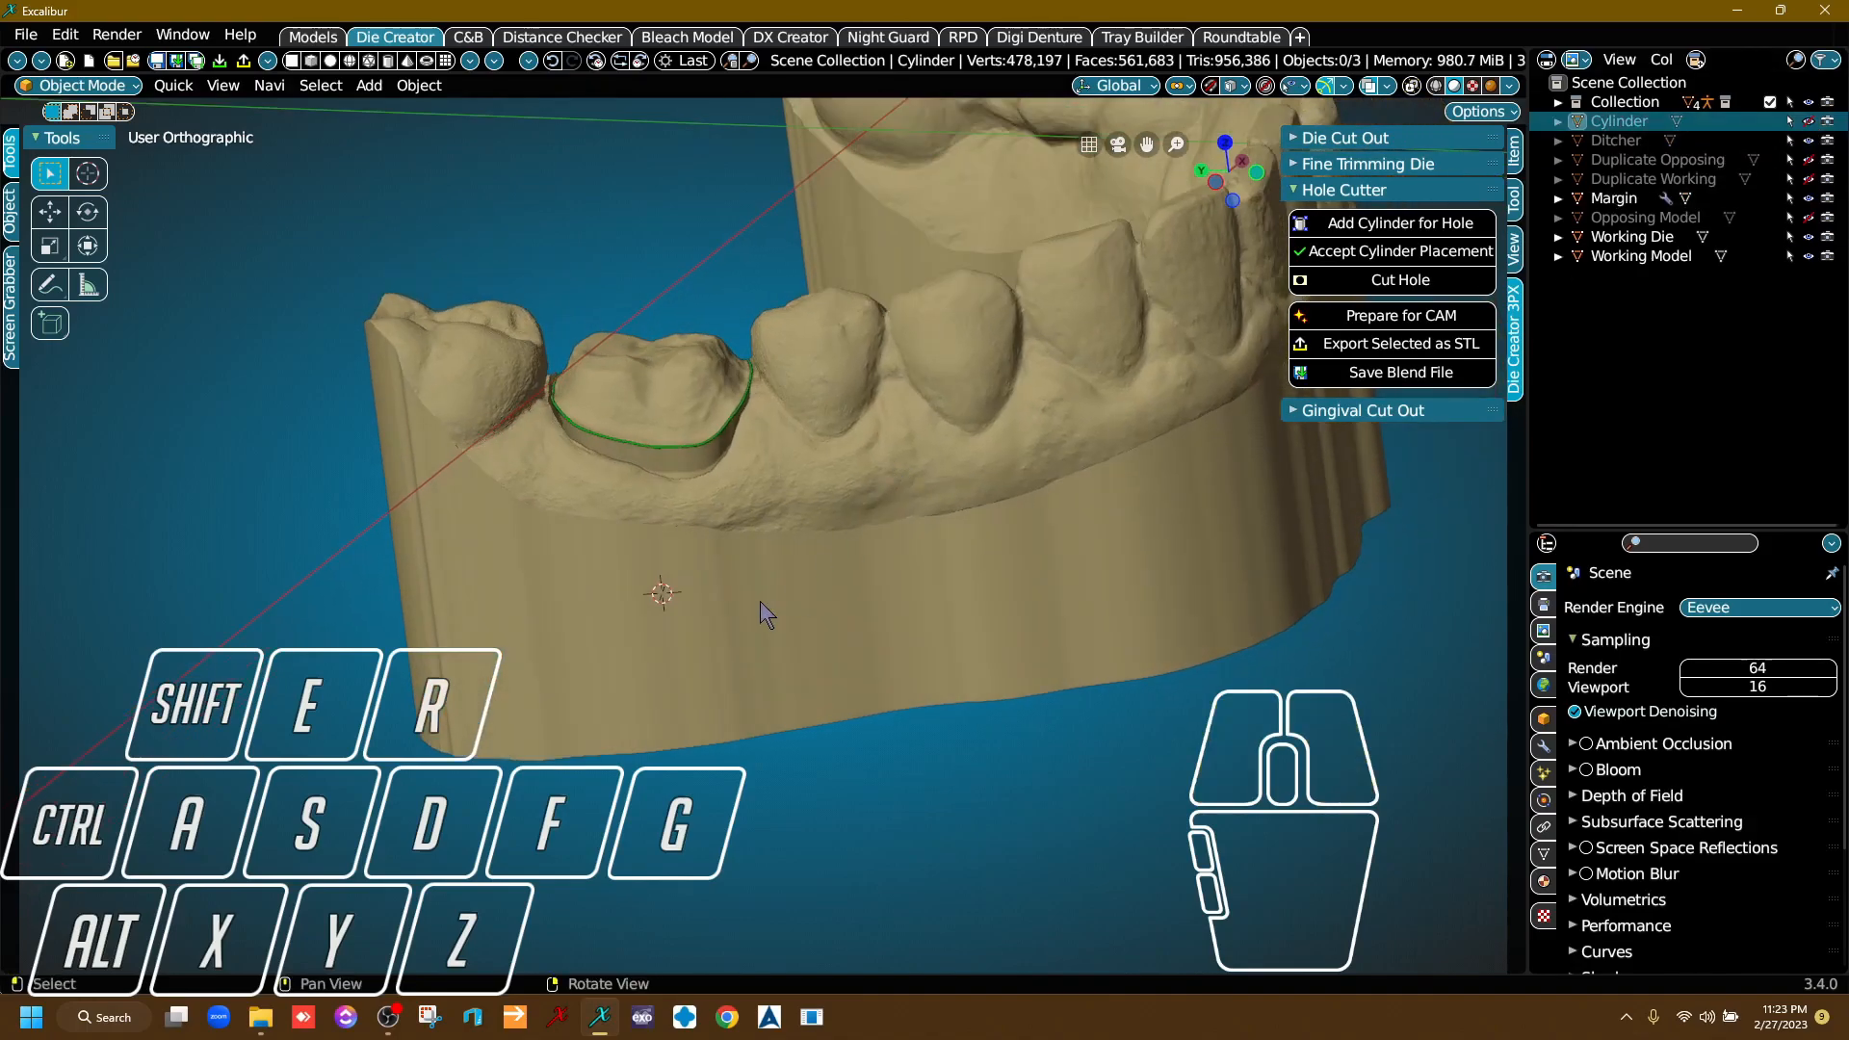
Select the Working Model and cut the cylinder-shaped hole through its wall.
{"action": "scroll", "coordinate": [736, 602], "scroll_direction": "up", "scroll_amount": 2}
{"action": "middle_click_drag", "start_coordinate": [722, 607], "coordinate": [801, 495]}
{"action": "left_click", "coordinate": [819, 504]}
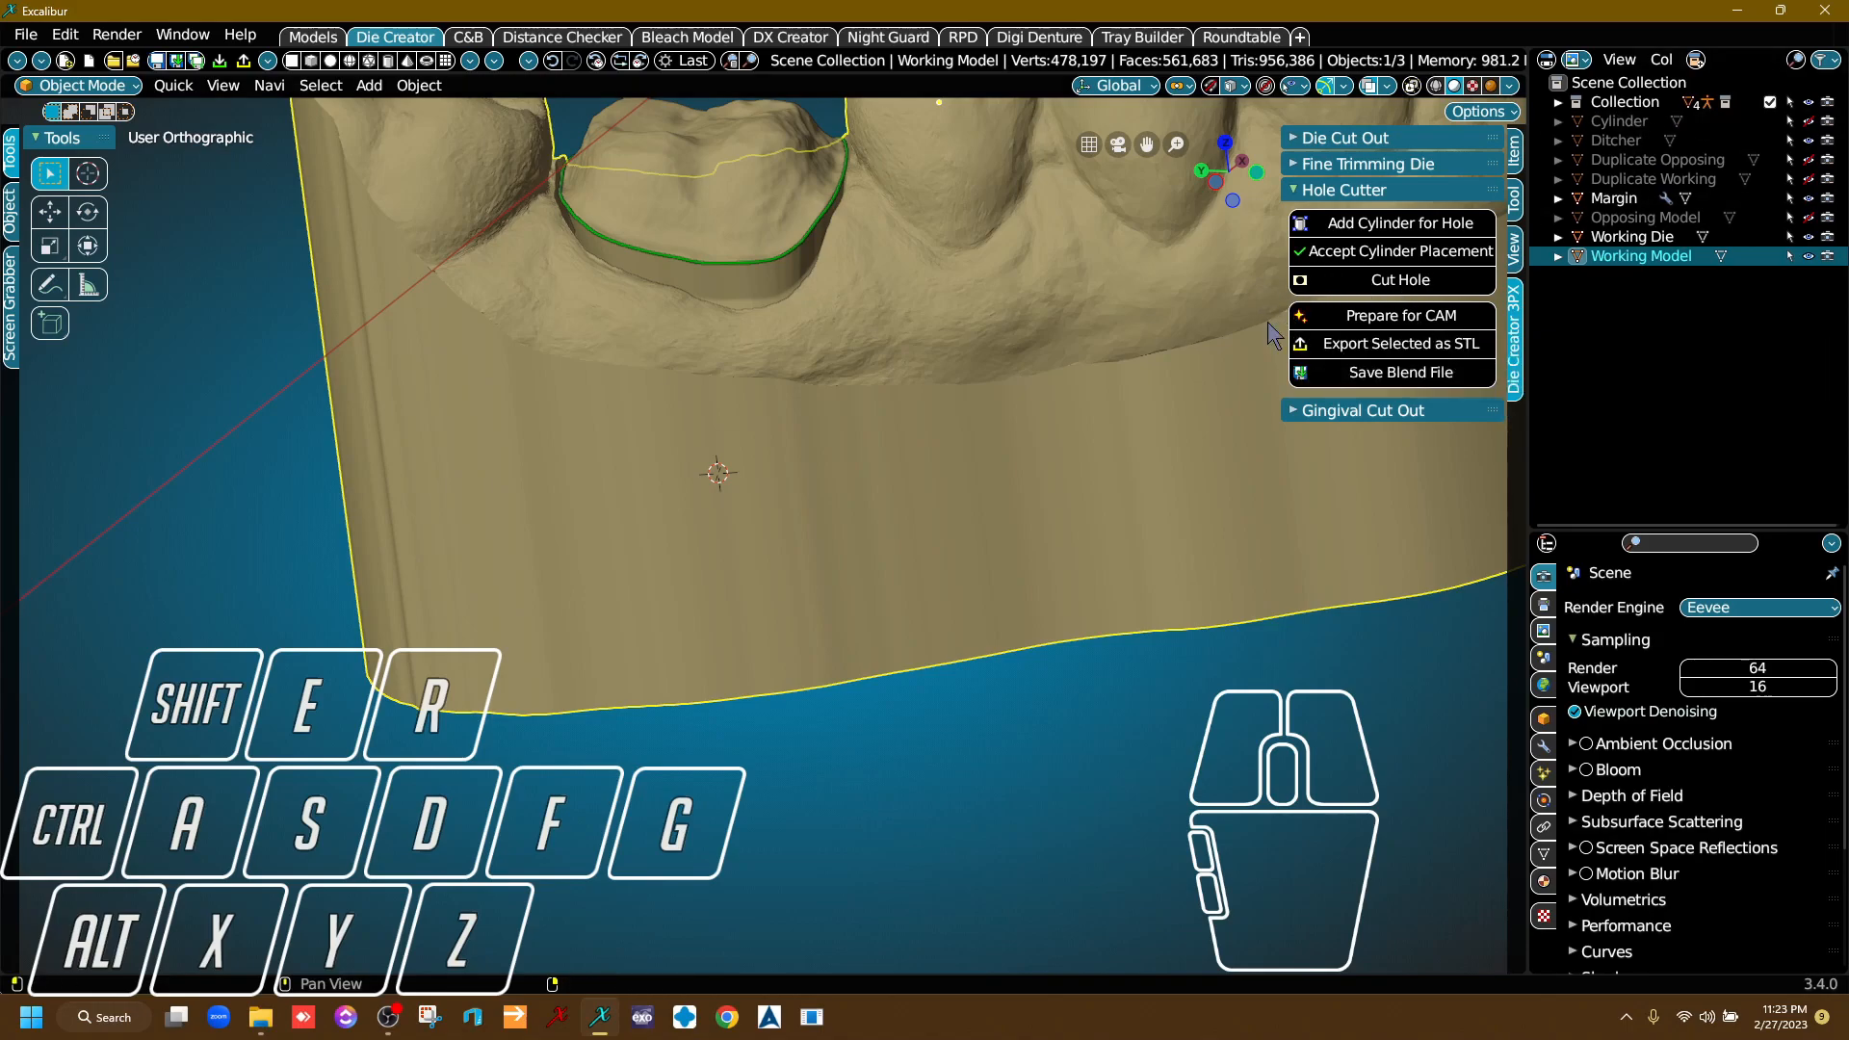
{"action": "scroll", "coordinate": [1004, 408], "scroll_direction": "down", "scroll_amount": 4}
{"action": "middle_click_drag", "start_coordinate": [1003, 408], "coordinate": [874, 587]}
{"action": "scroll", "coordinate": [910, 559], "scroll_direction": "up", "scroll_amount": 3}
{"action": "right_click_drag", "start_coordinate": [882, 558], "coordinate": [940, 397]}
{"action": "left_click", "coordinate": [1423, 281]}
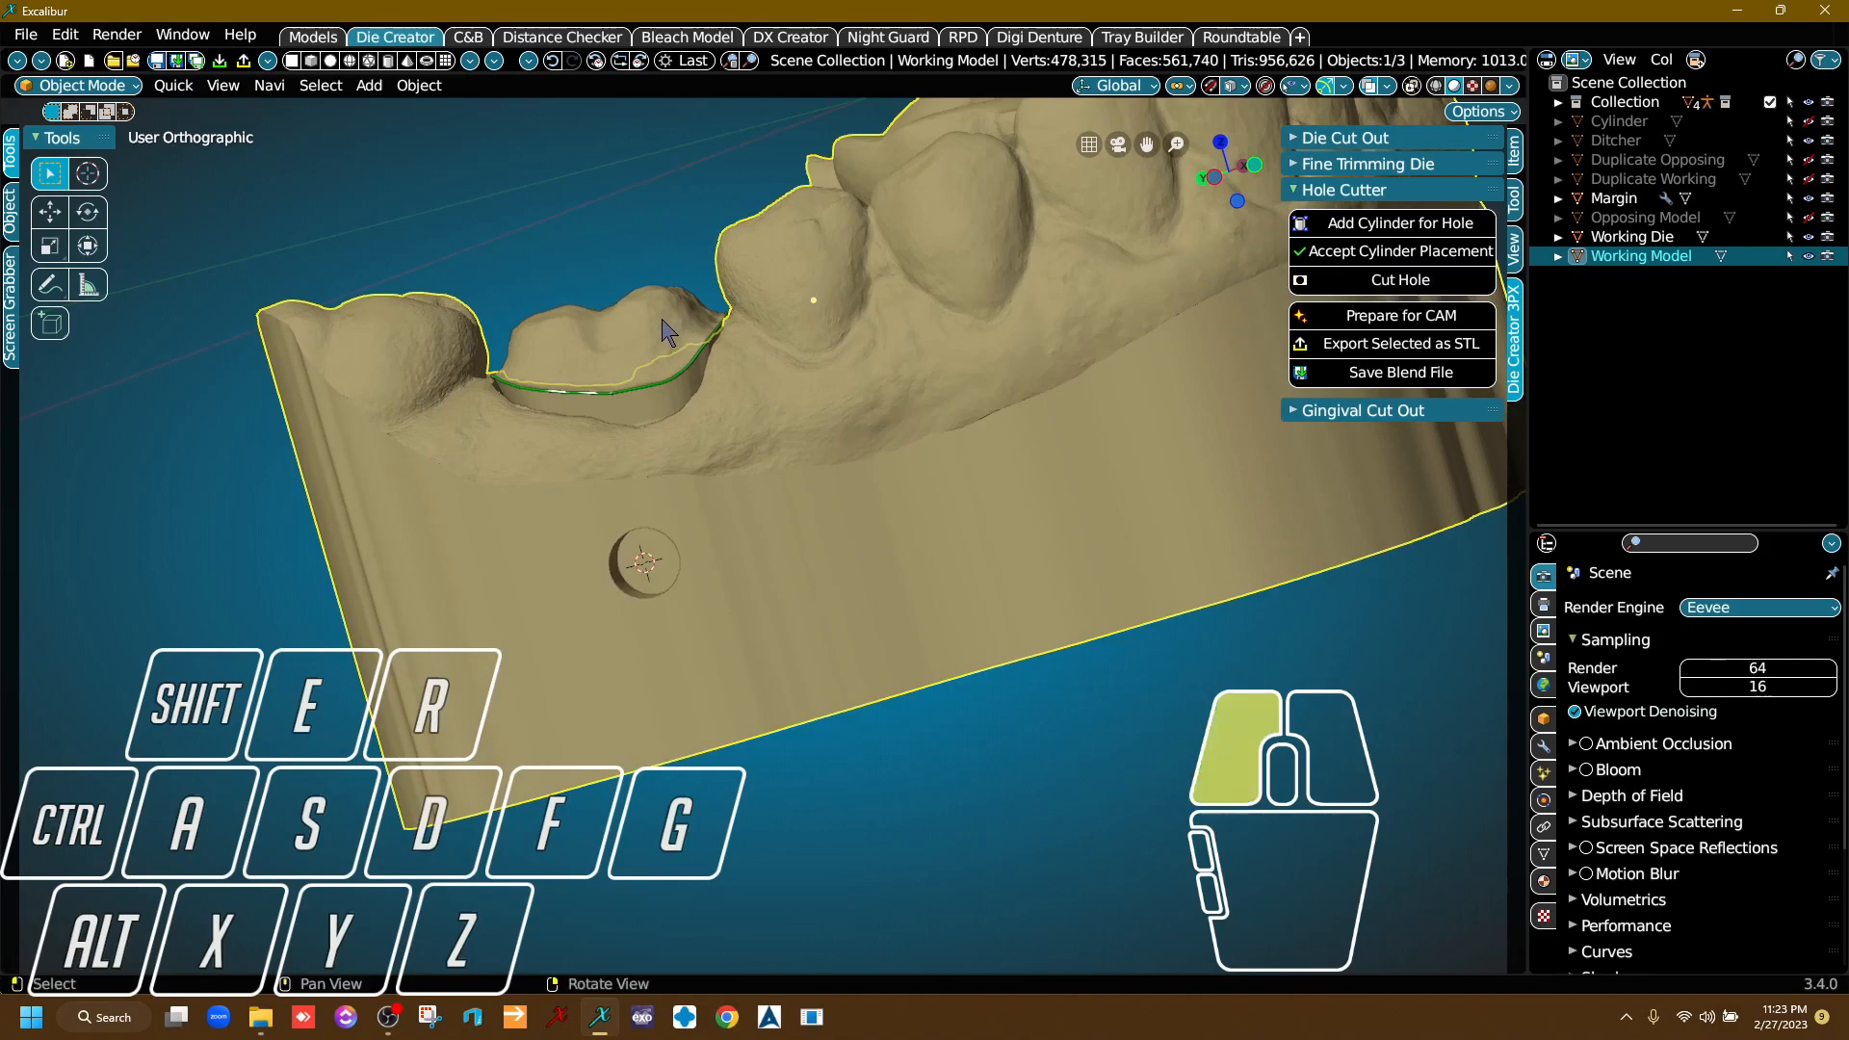
Select the Working Die, cut the matching hole into it and inspect the opening.
{"action": "left_click", "coordinate": [1429, 282]}
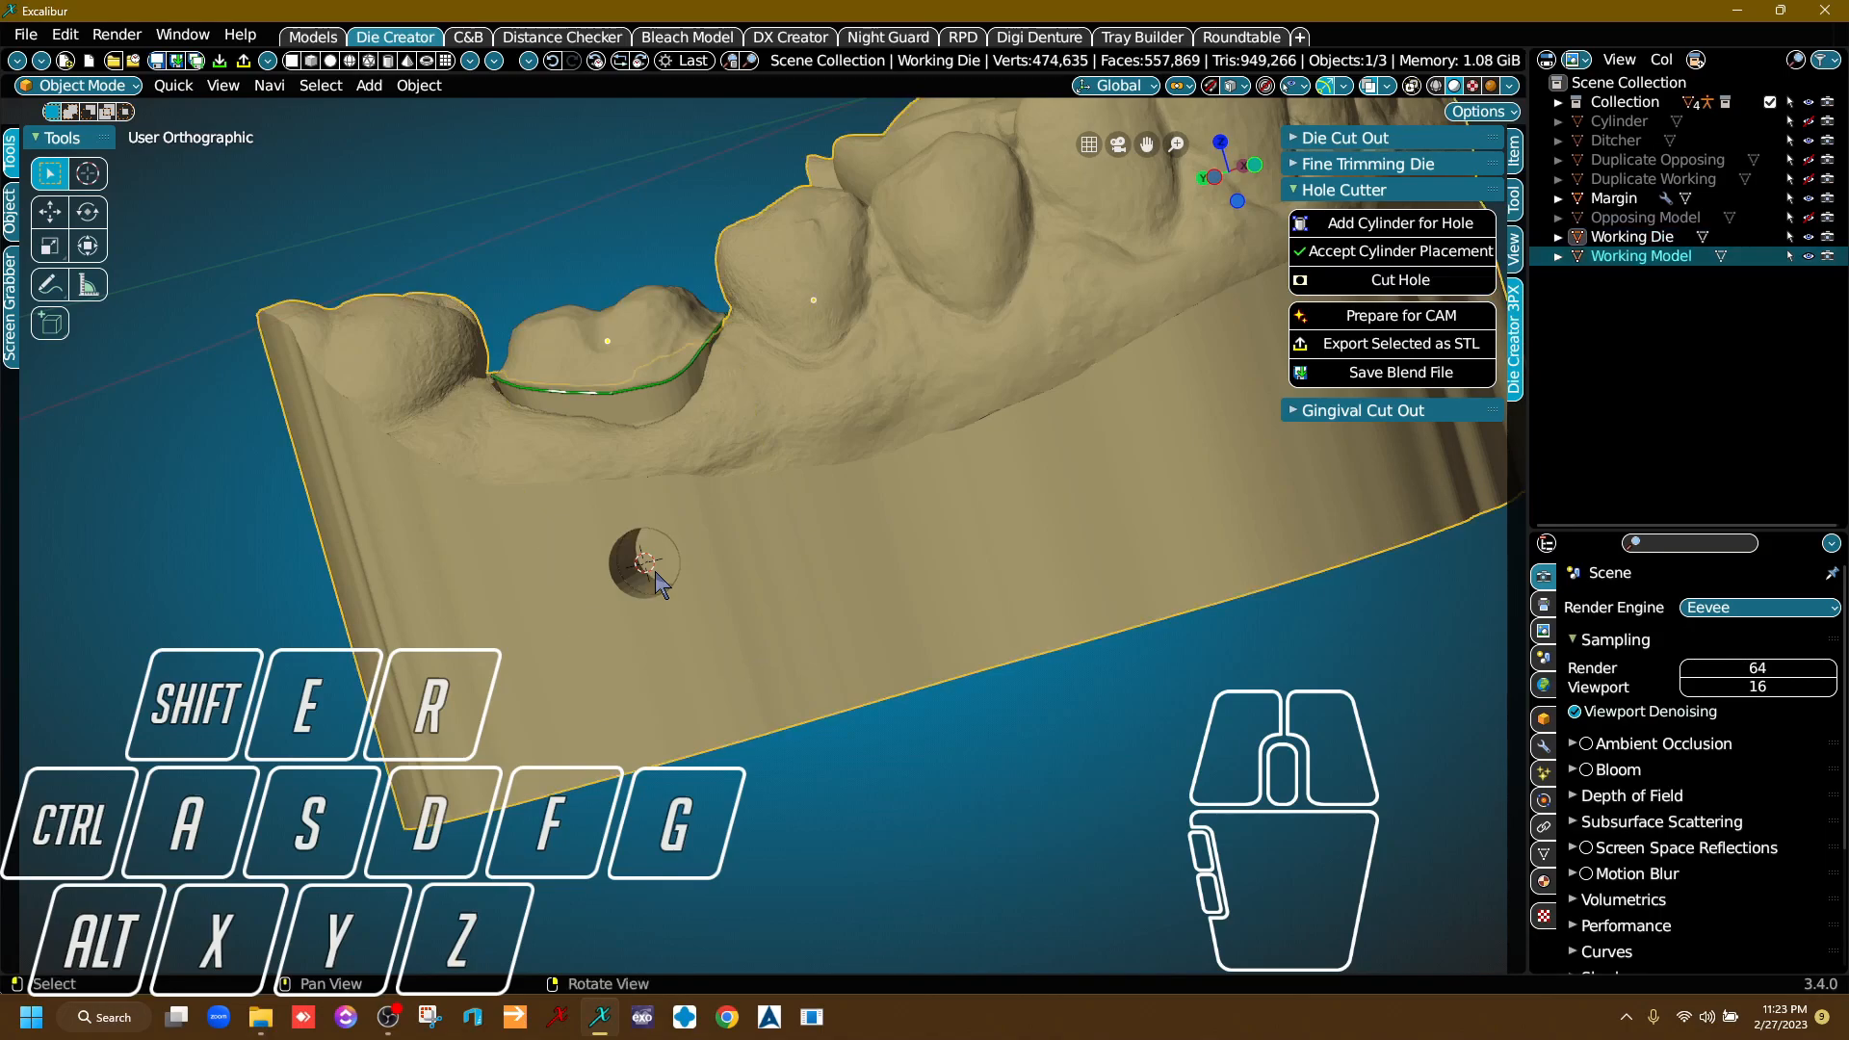
{"action": "right_click_drag", "start_coordinate": [722, 514], "coordinate": [874, 487]}
{"action": "scroll", "coordinate": [748, 527], "scroll_direction": "up", "scroll_amount": 5}
{"action": "scroll", "coordinate": [903, 469], "scroll_direction": "down", "scroll_amount": 5}
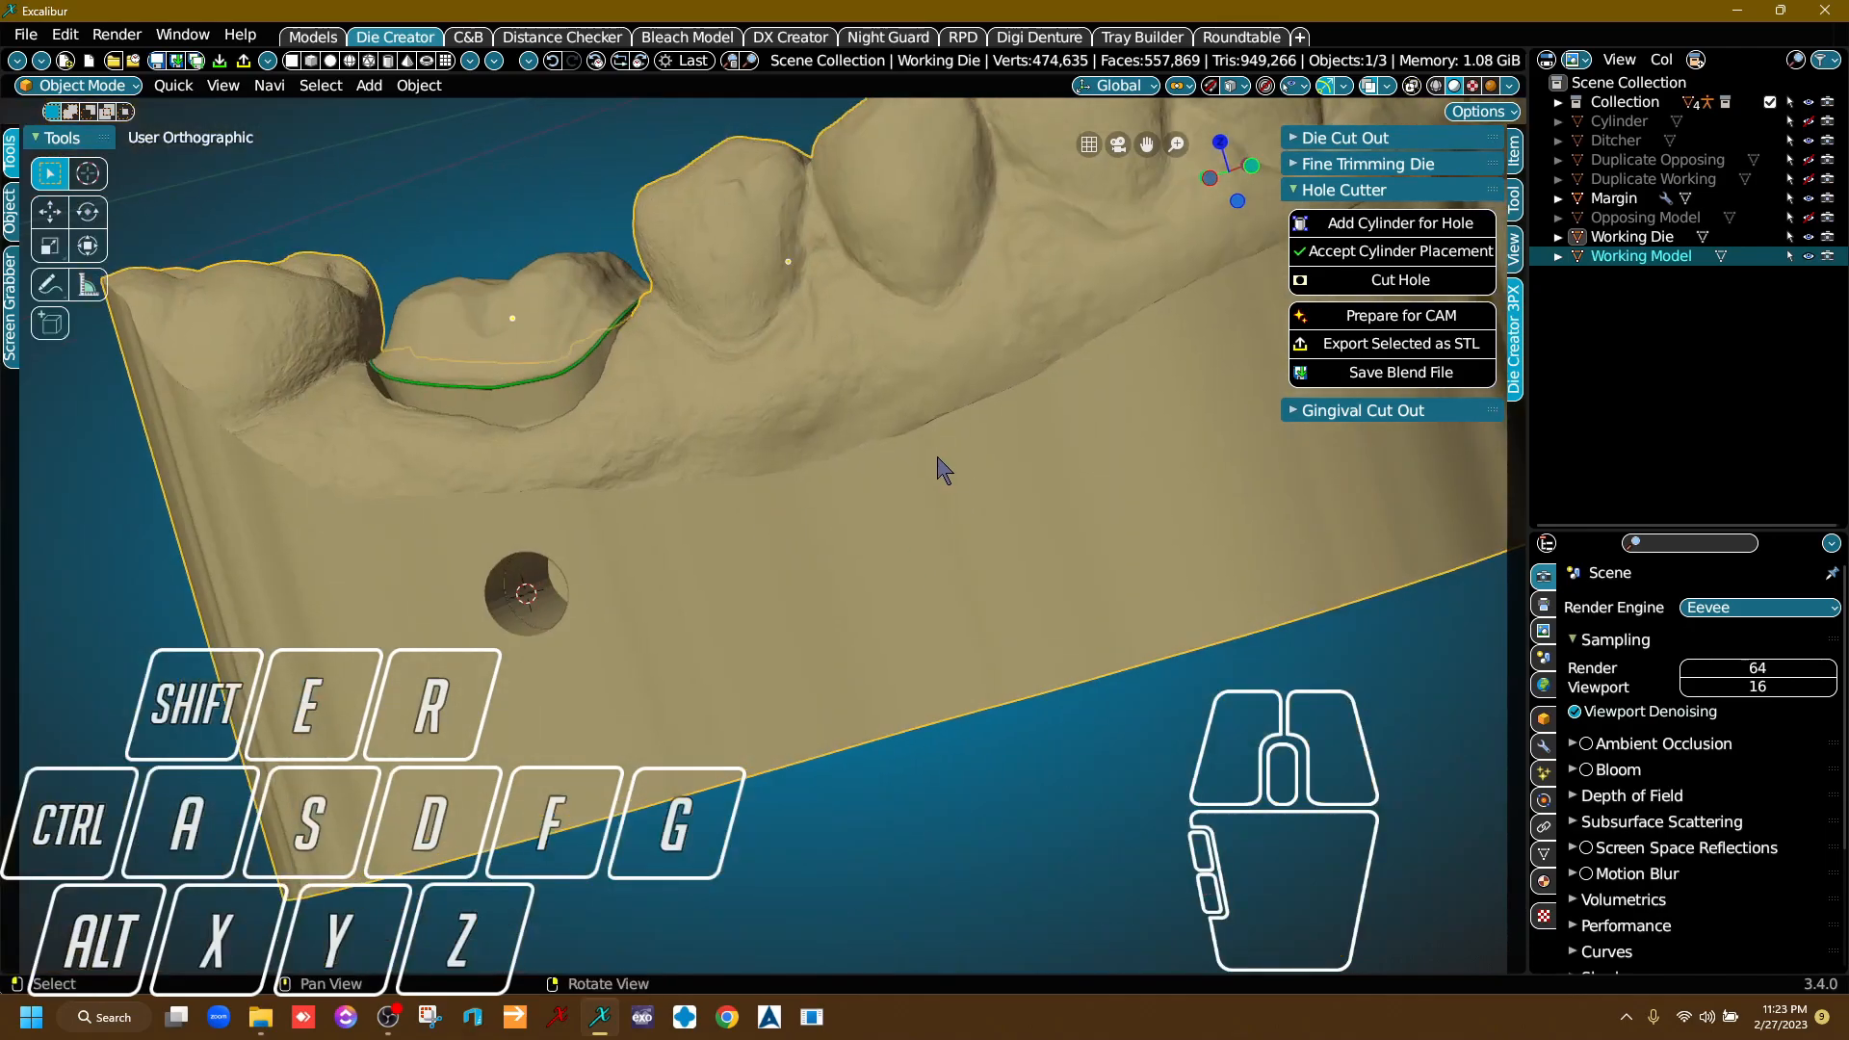
Close the Hole Cutter tools, open the Fine Trimming Die tools and bring the whole model into a side view.
{"action": "left_click", "coordinate": [1379, 189]}
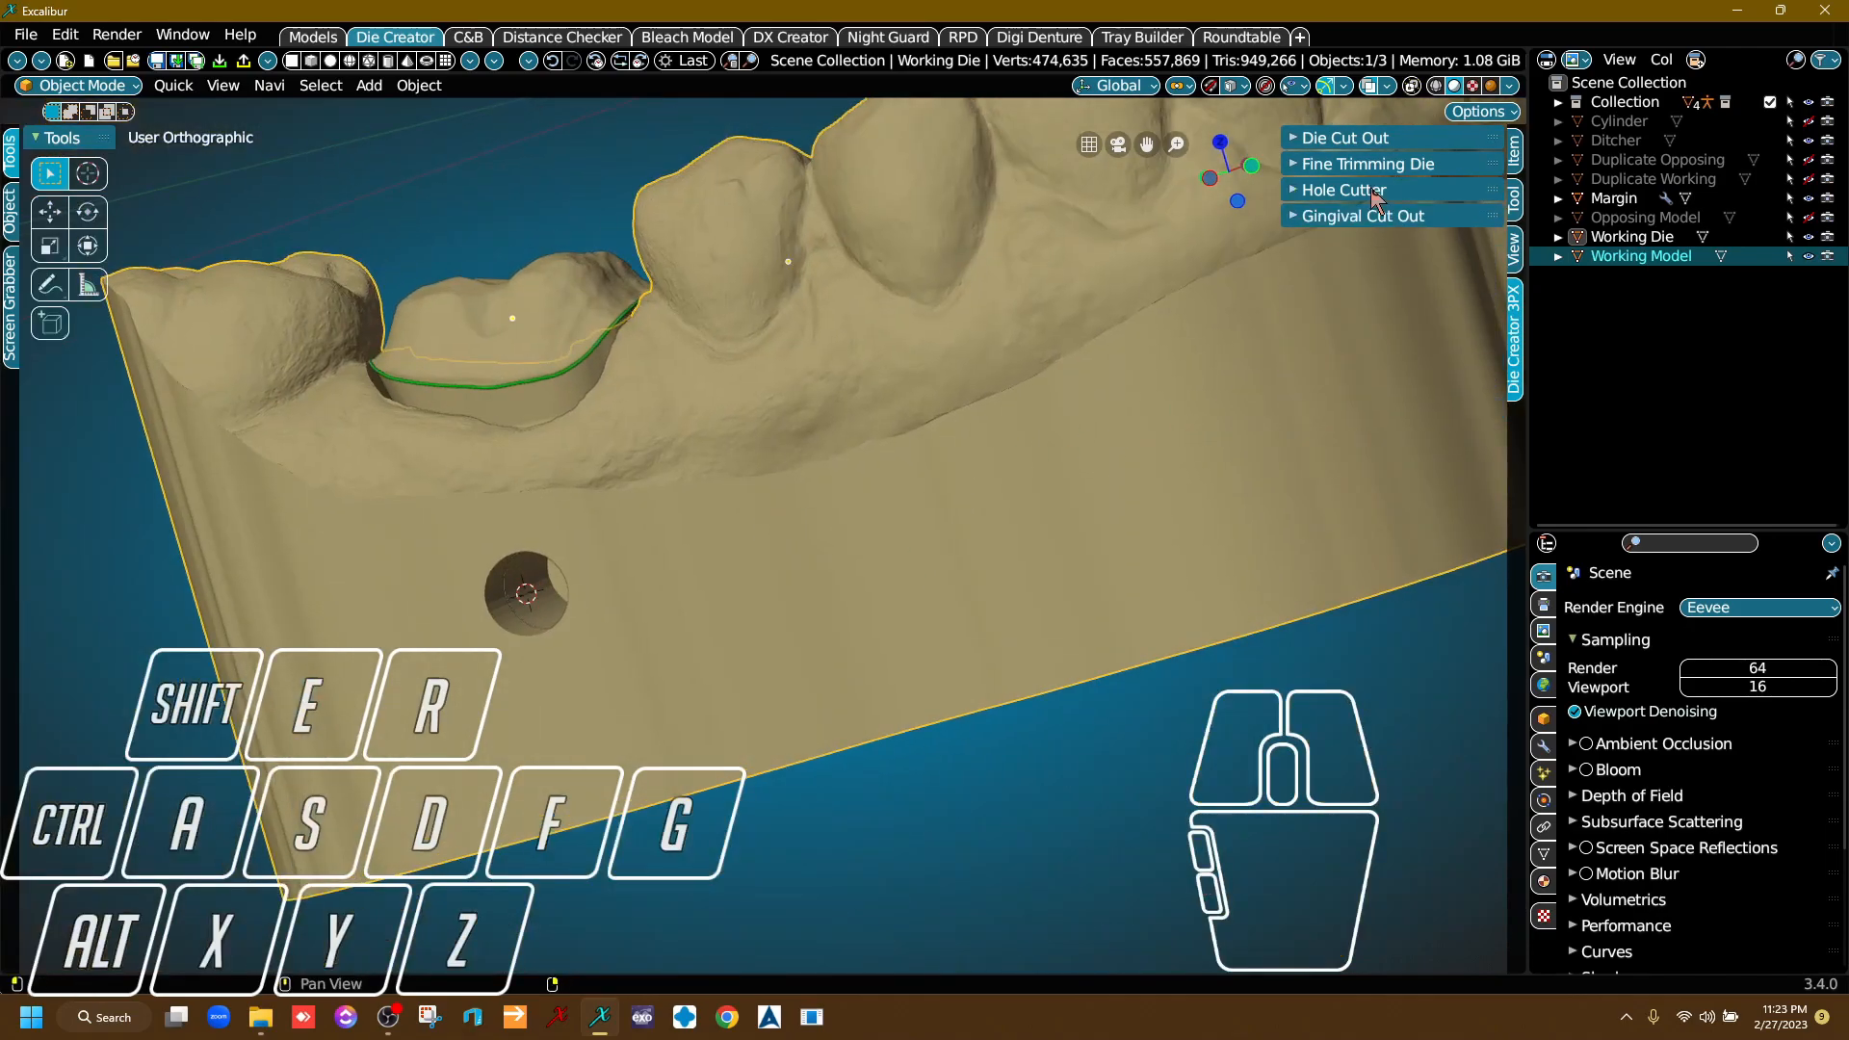
{"action": "left_click", "coordinate": [1375, 171]}
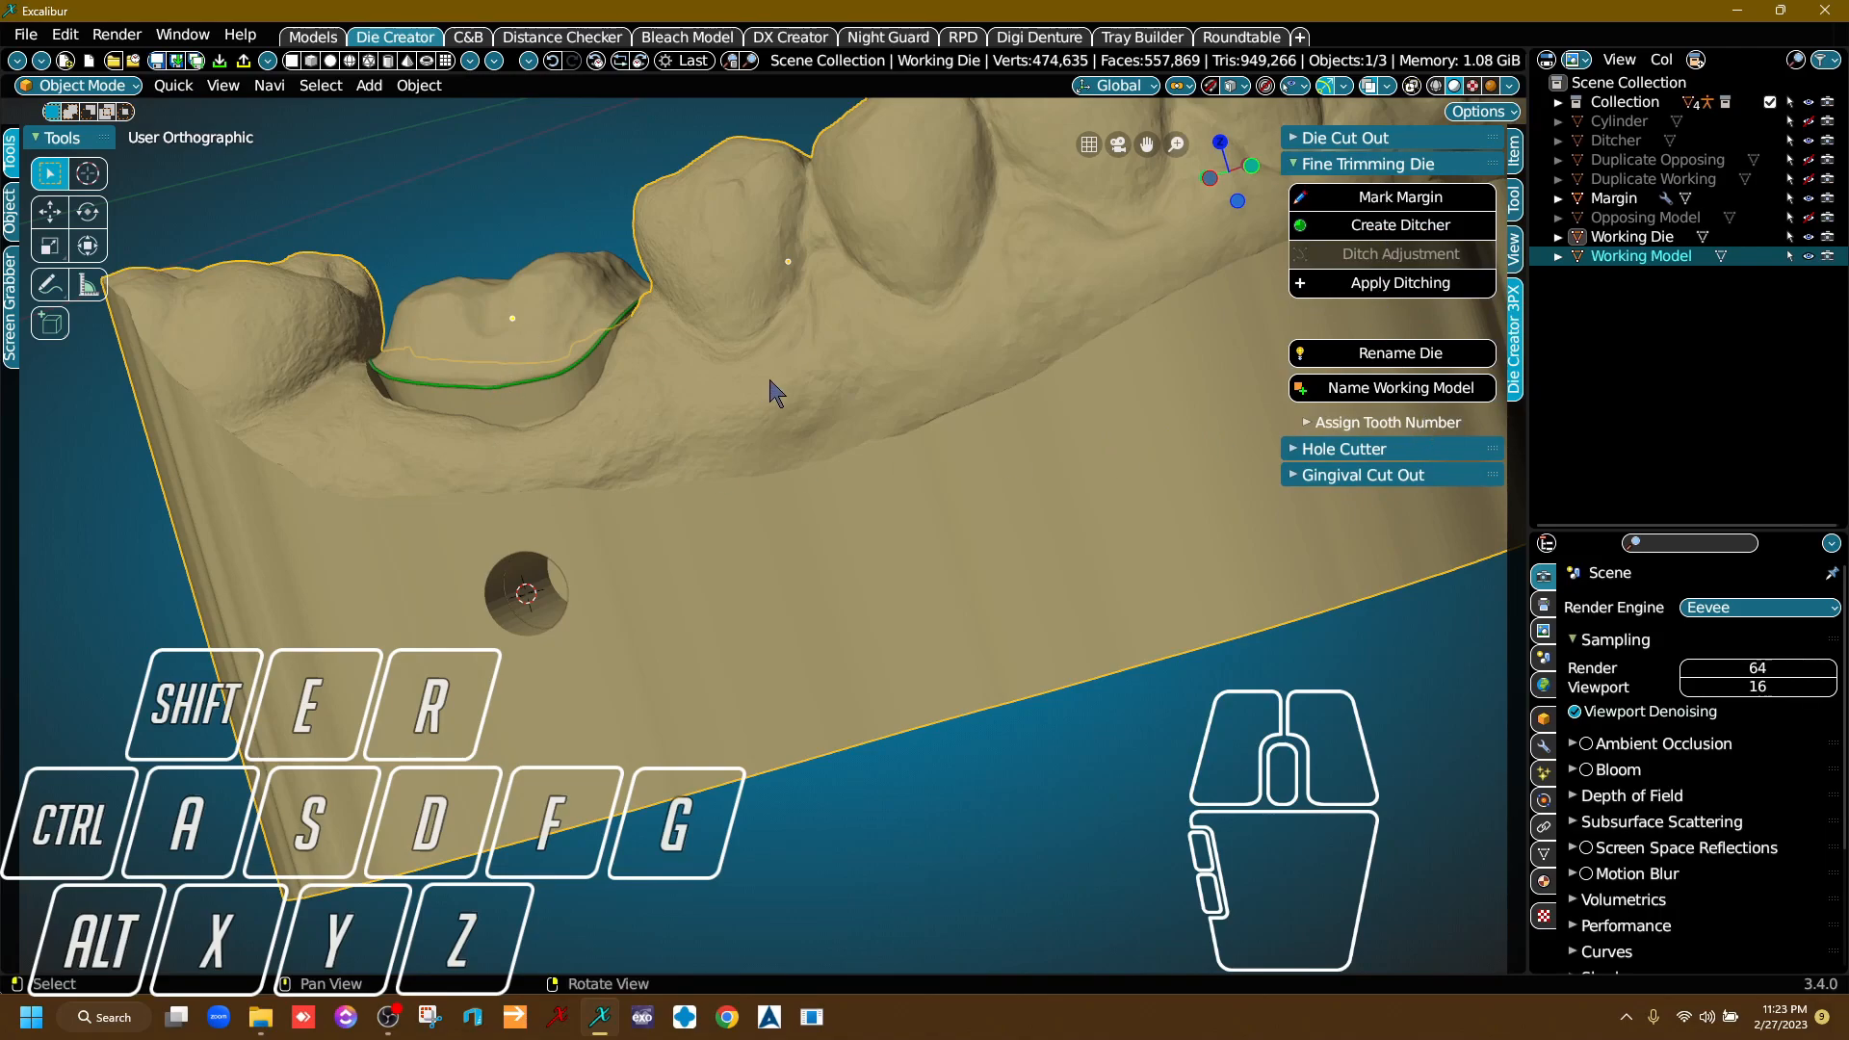
{"action": "scroll", "coordinate": [765, 381], "scroll_direction": "down", "scroll_amount": 4}
{"action": "middle_click_drag", "start_coordinate": [1025, 339], "coordinate": [811, 445]}
{"action": "right_click_drag", "start_coordinate": [811, 445], "coordinate": [730, 576]}
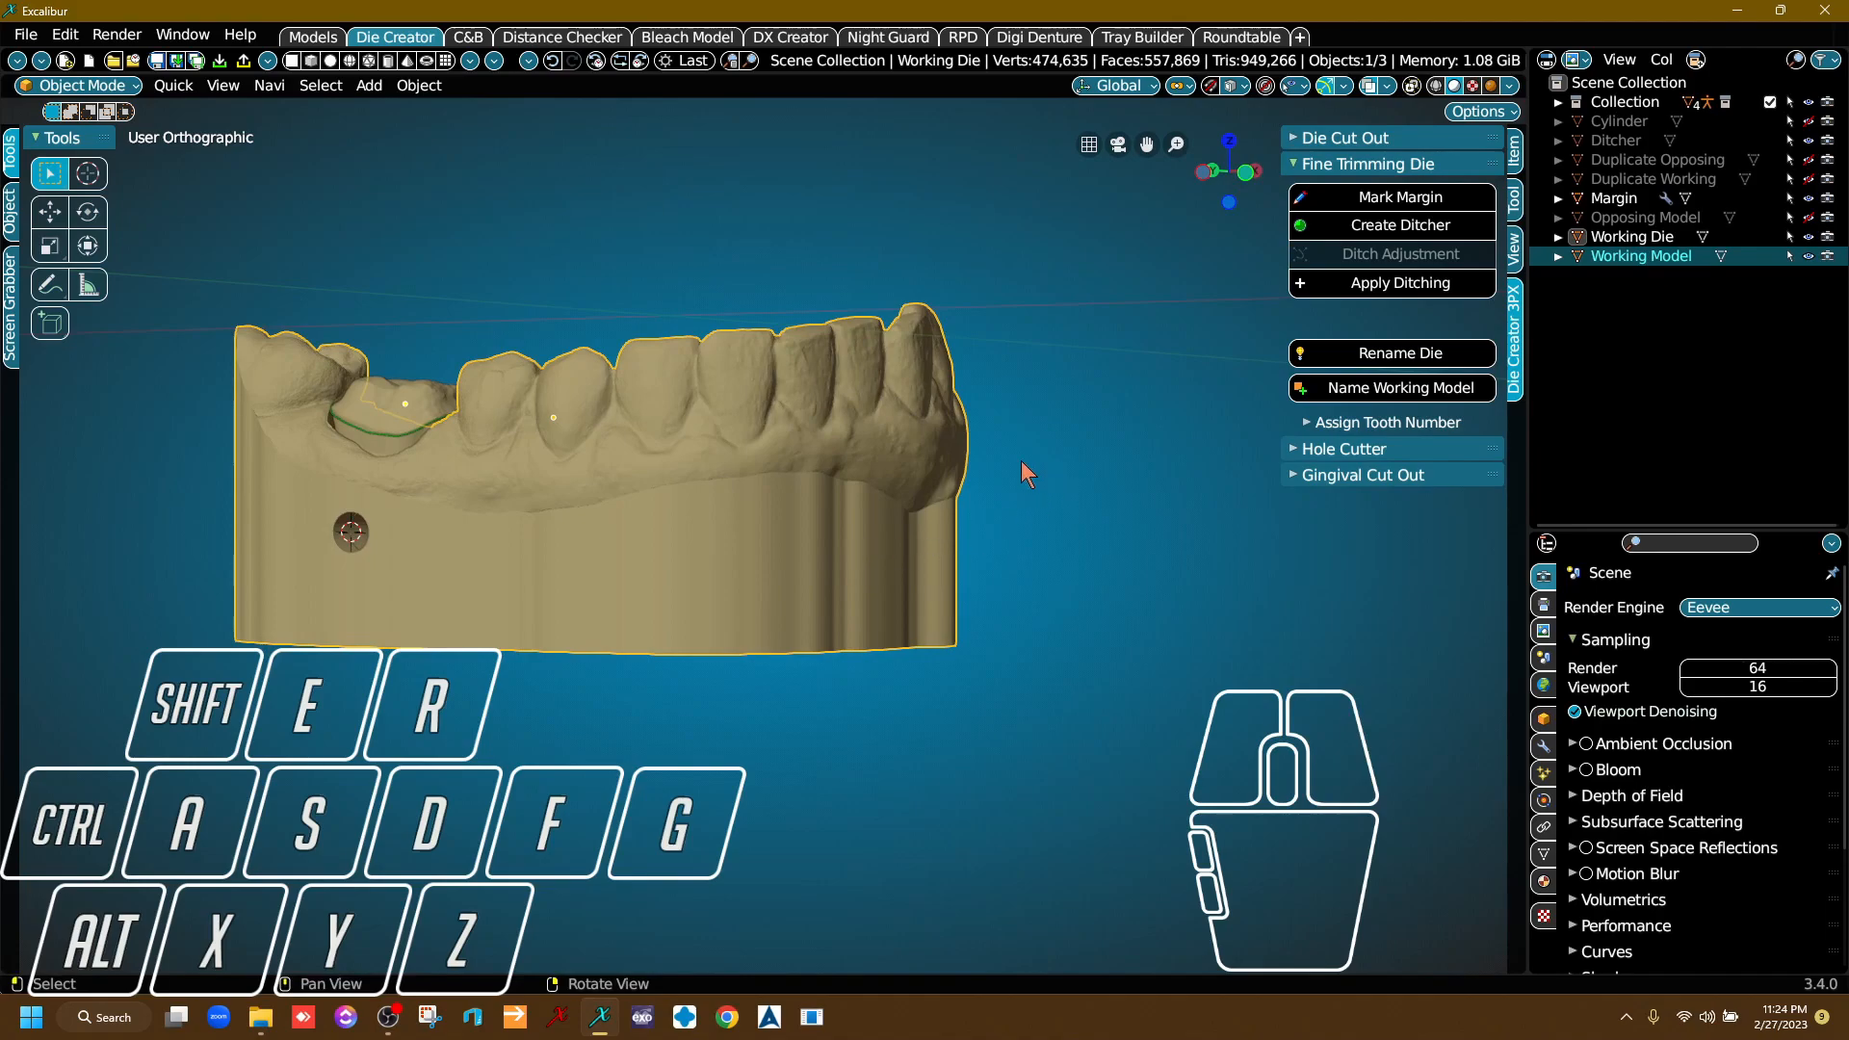
Assign tooth number #30 to the Working Die and check the contents of the new restoration collection.
{"action": "left_click", "coordinate": [1374, 424]}
{"action": "left_click", "coordinate": [391, 411]}
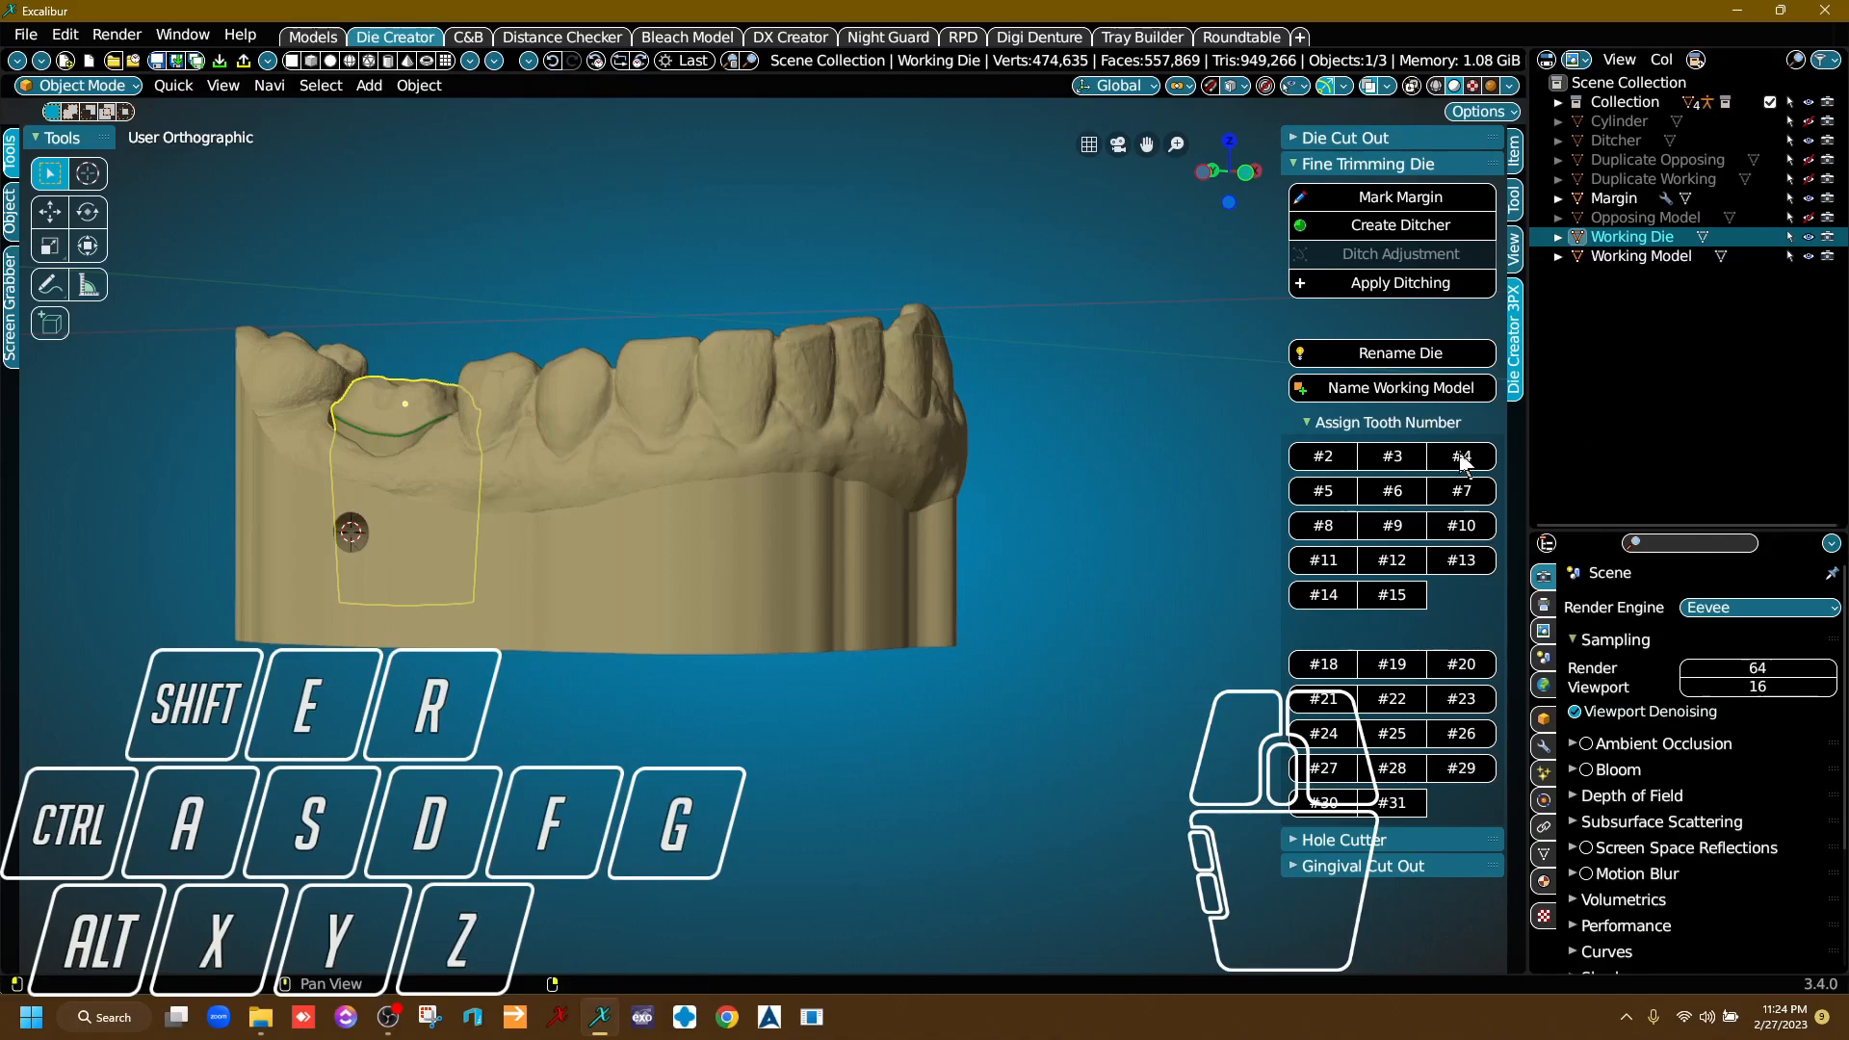
{"action": "left_click", "coordinate": [1326, 805]}
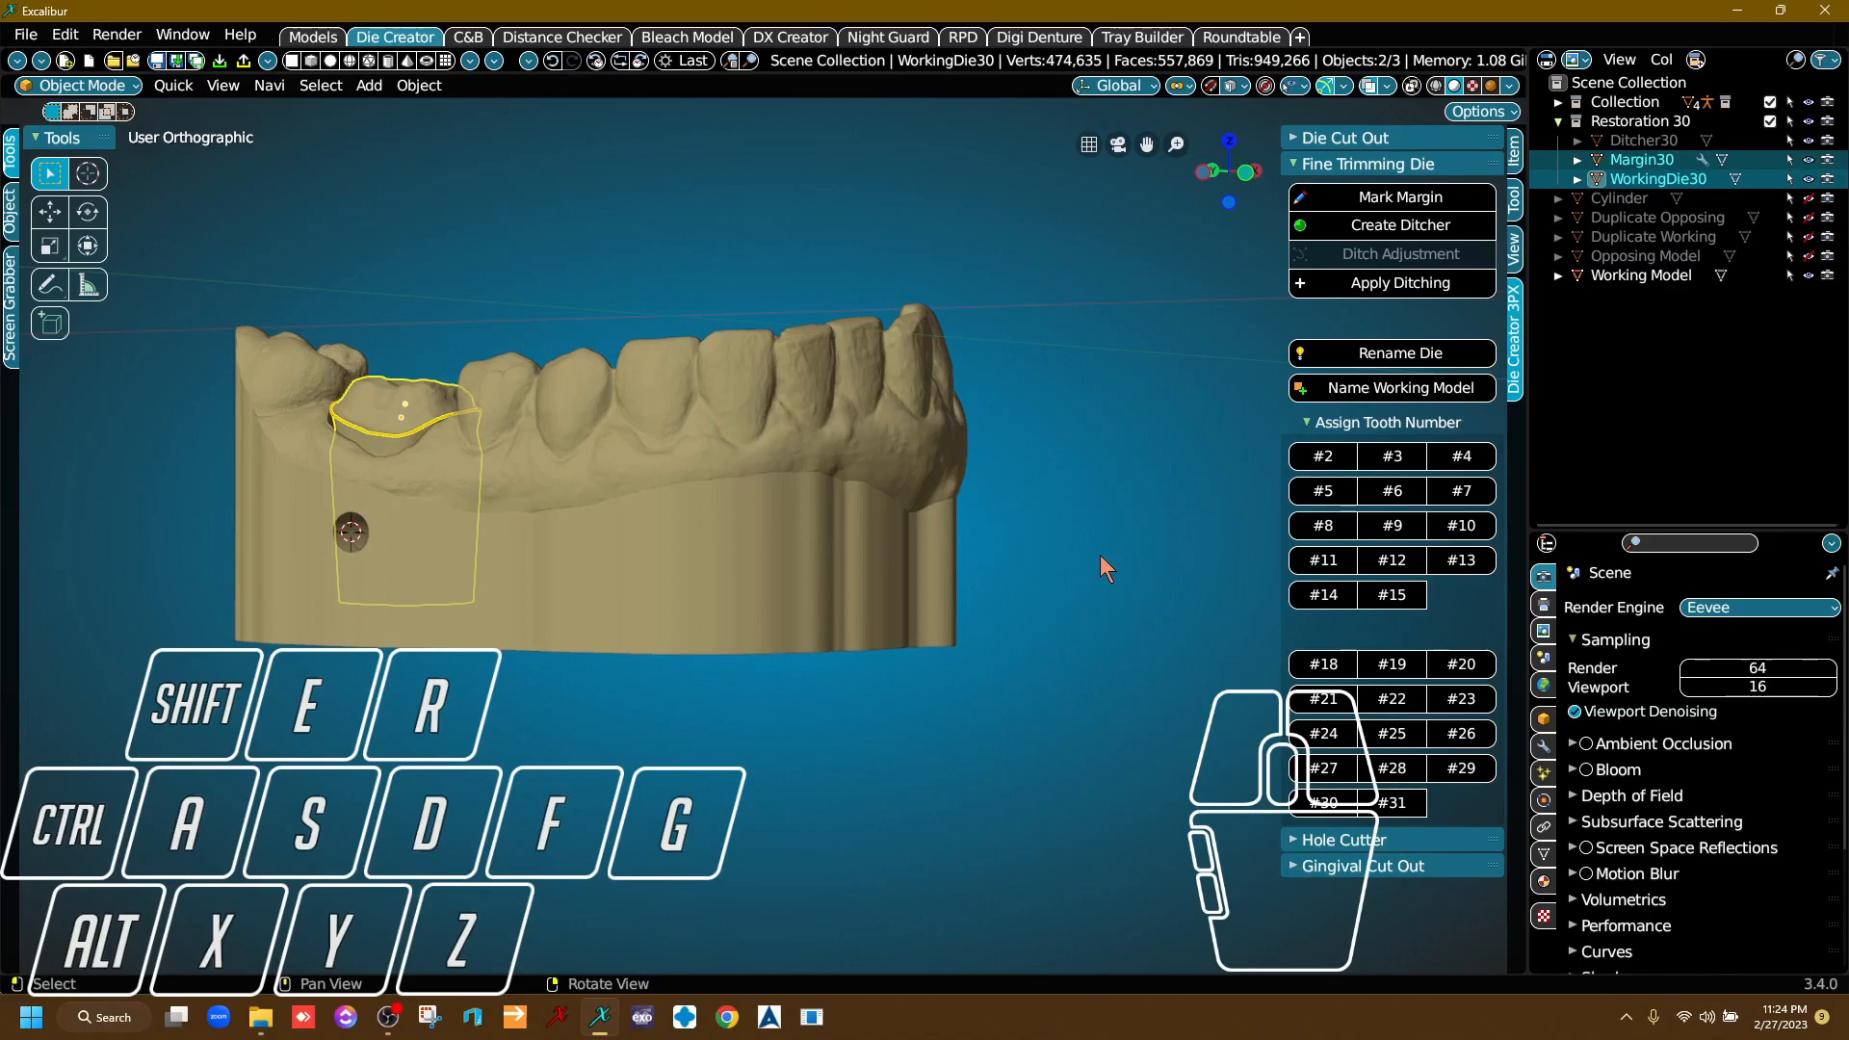
{"action": "left_click", "coordinate": [1559, 120]}
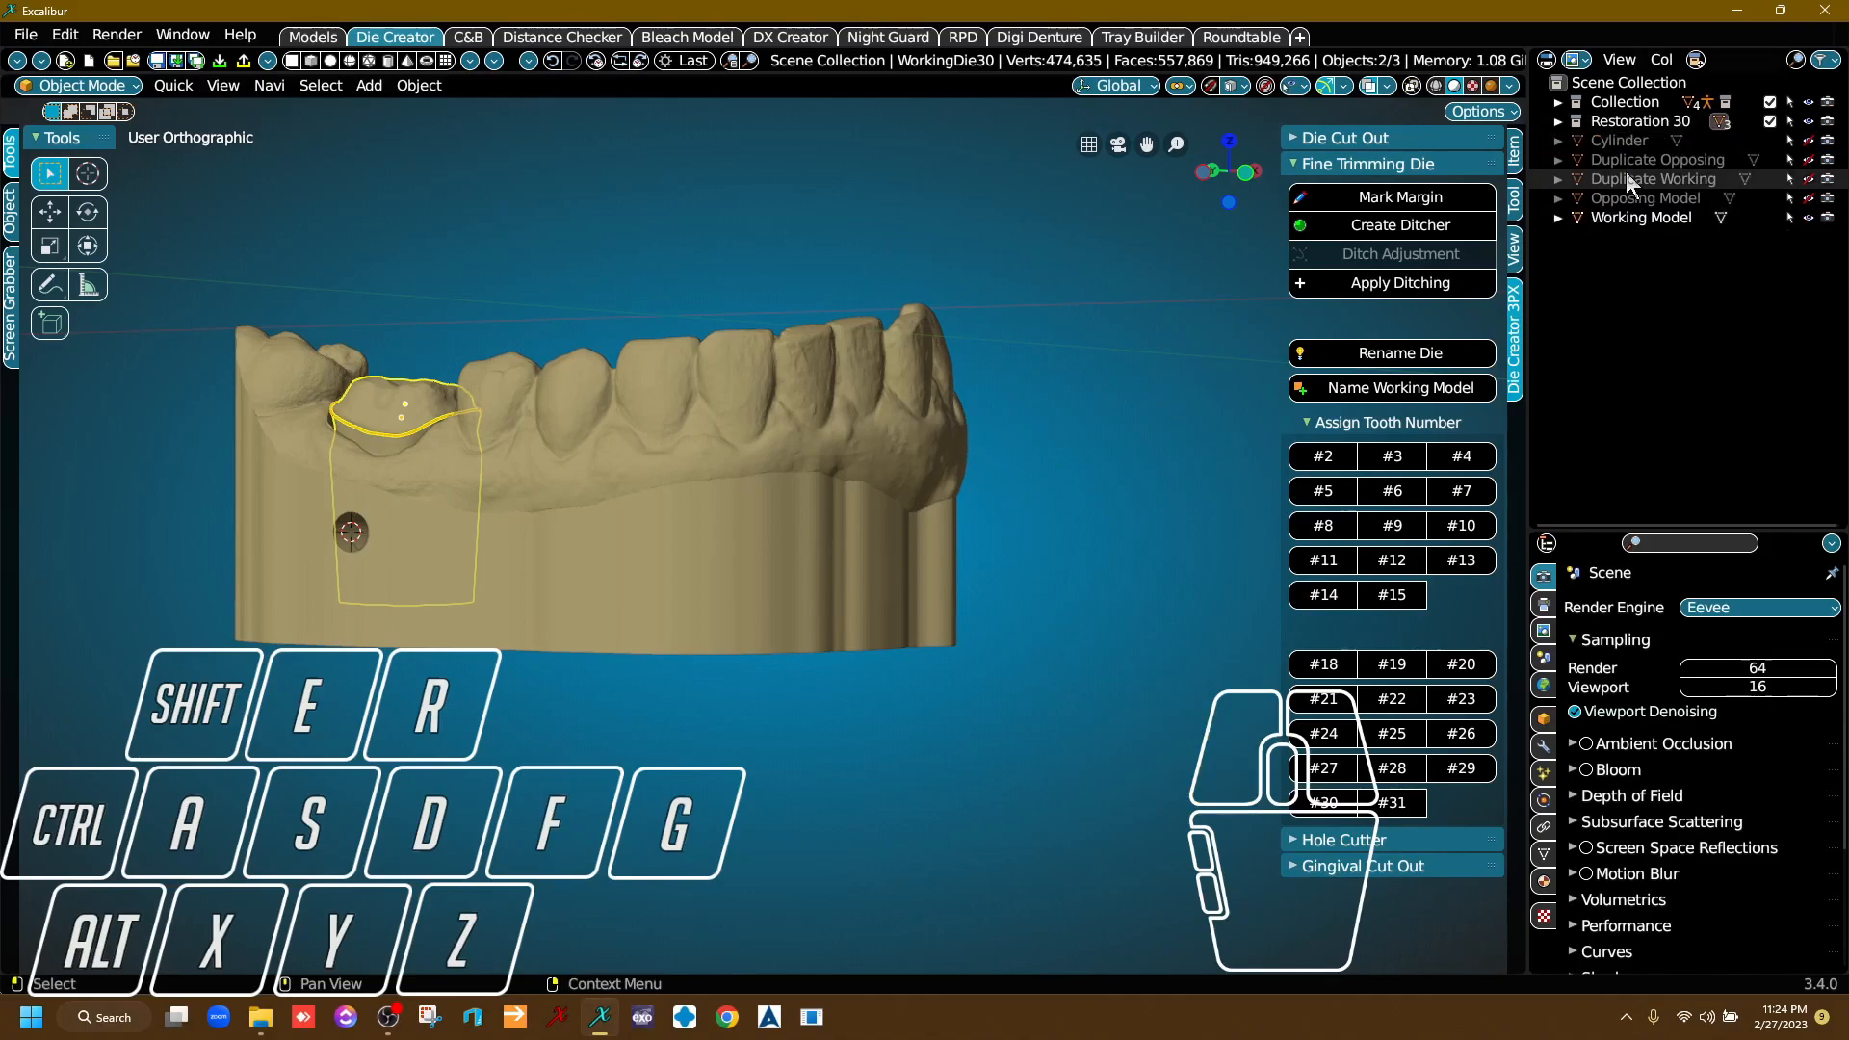
{"action": "left_click", "coordinate": [1559, 121]}
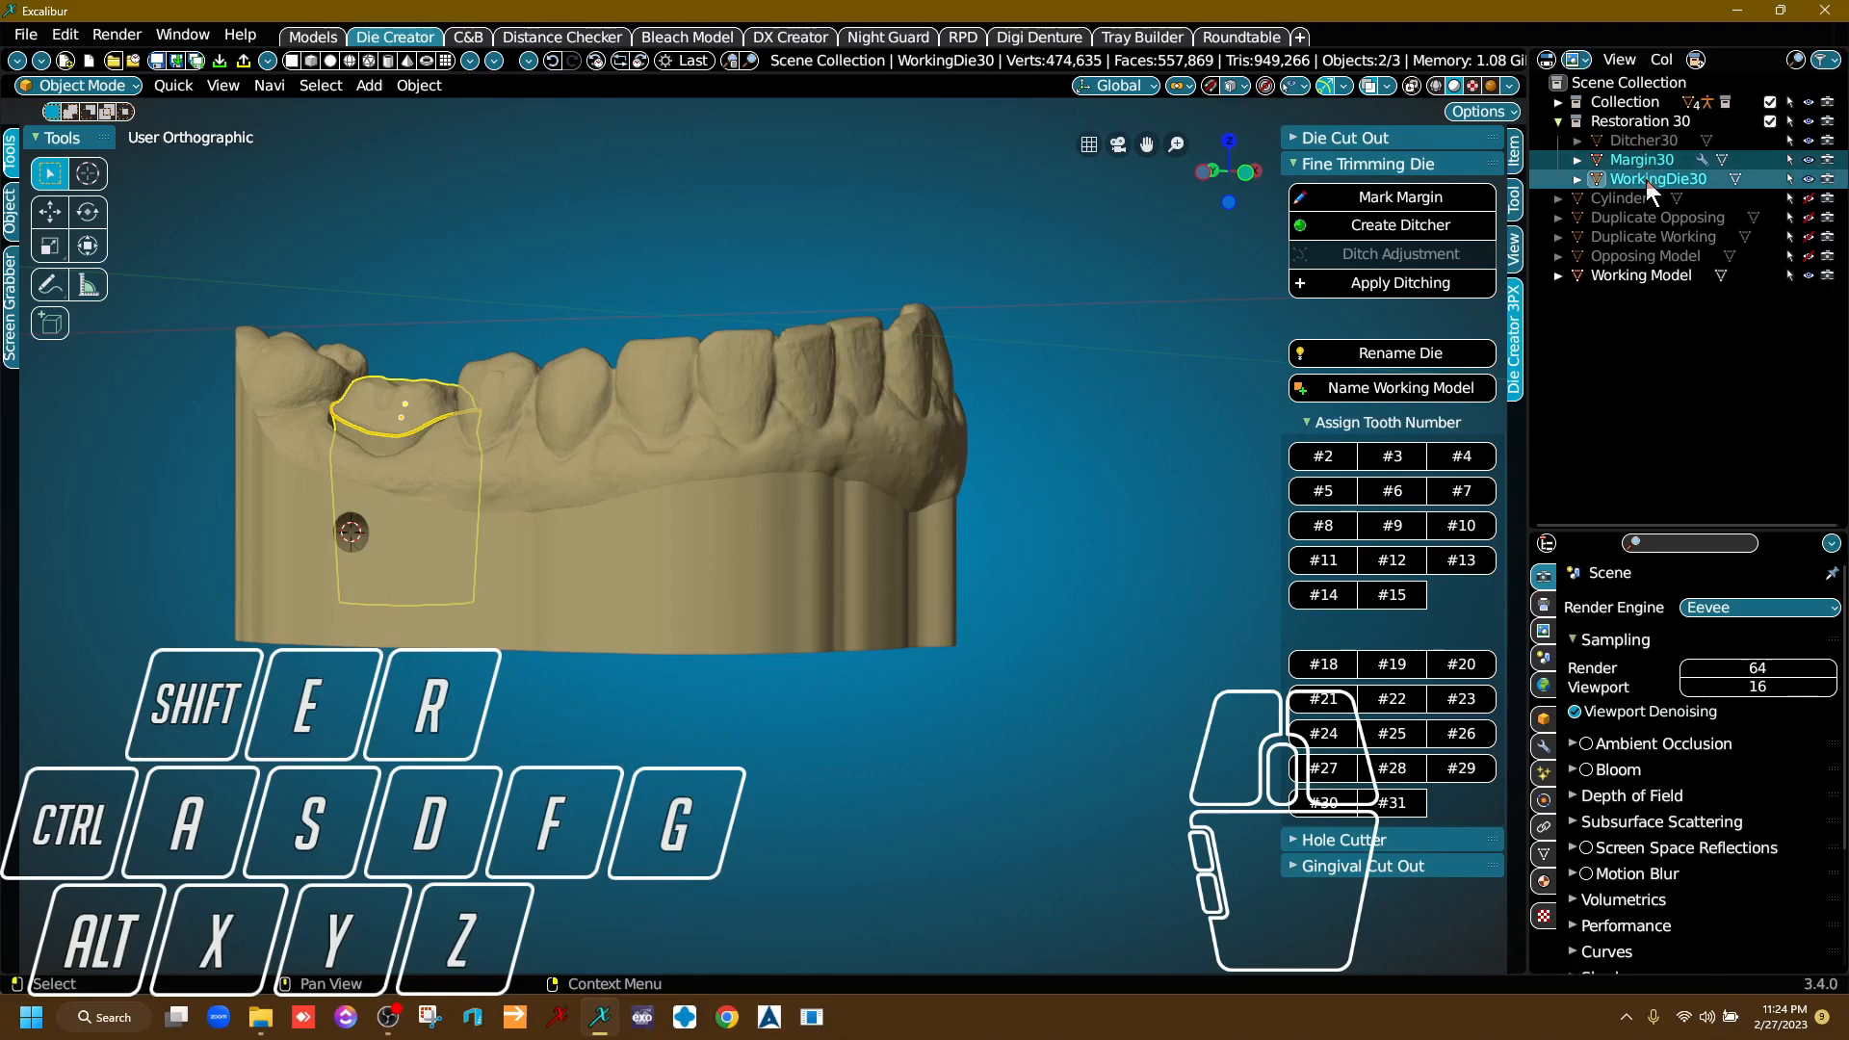
Collapse the Restoration 30 collection, select the Working Model and unhide the Opposing Model.
{"action": "left_click", "coordinate": [1559, 122]}
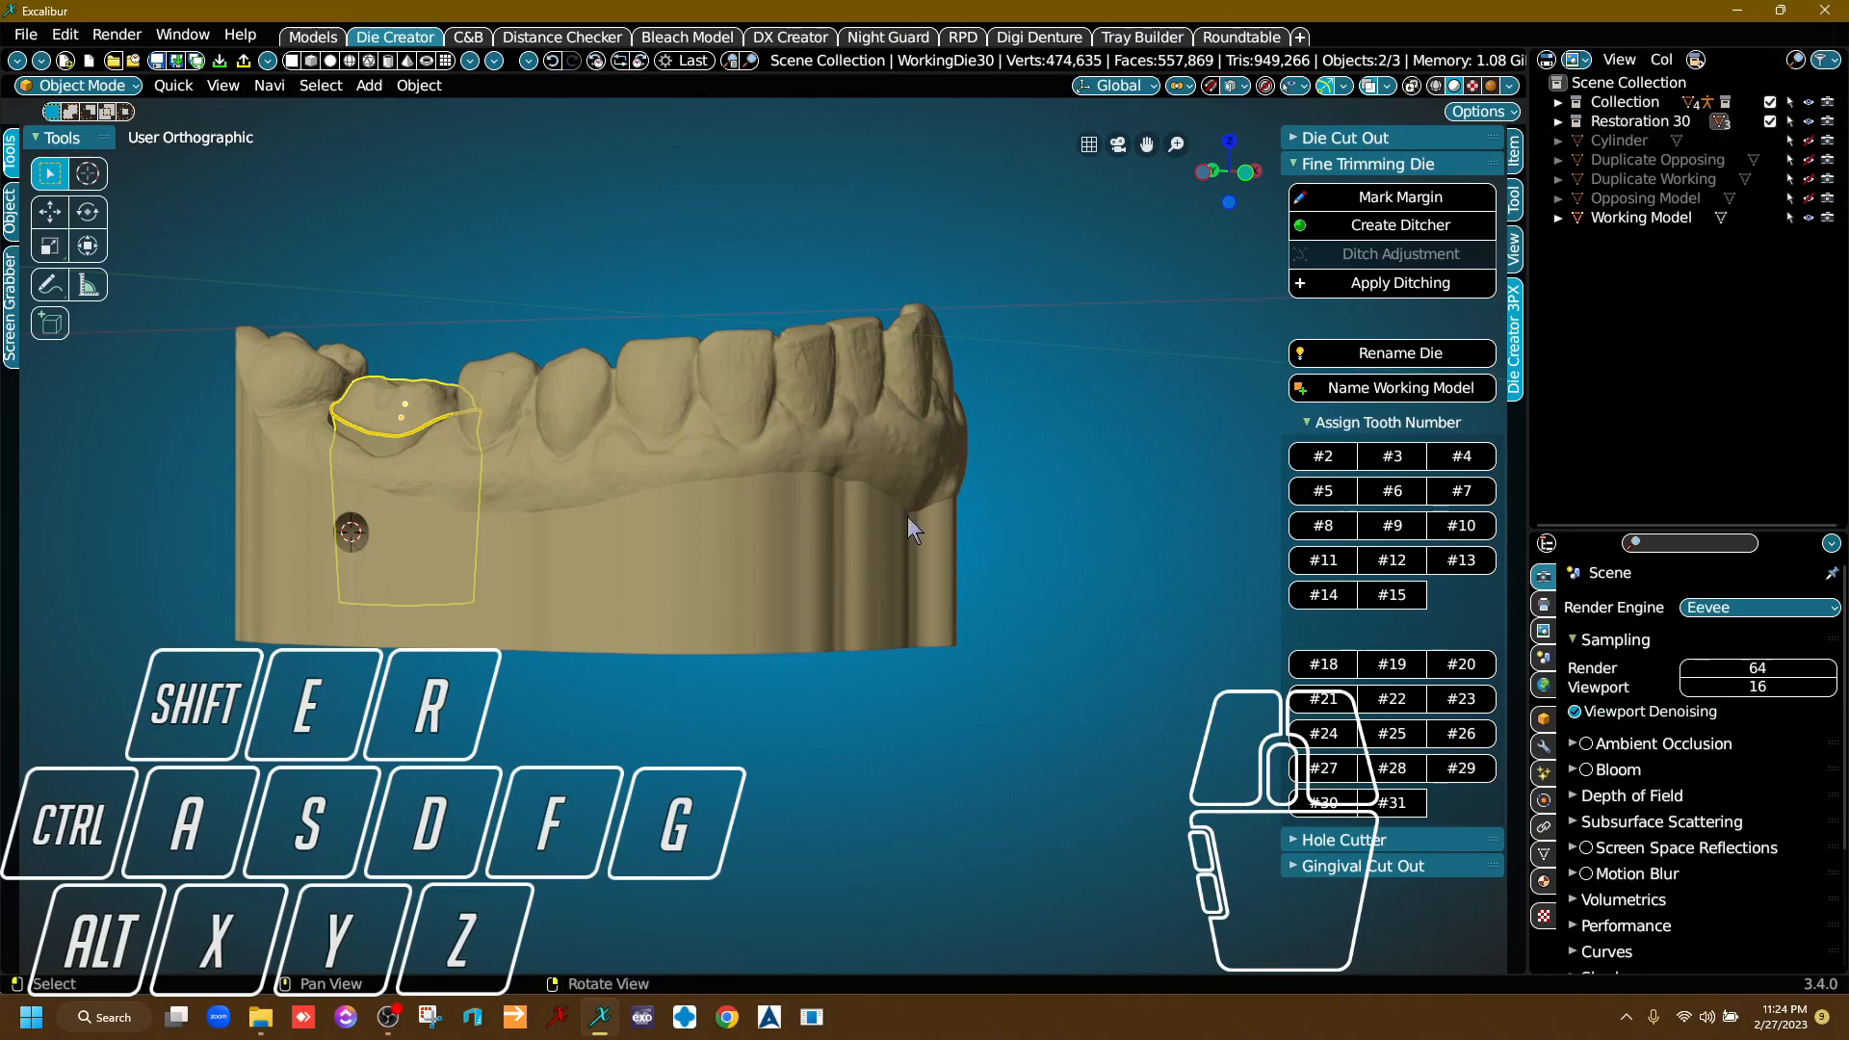
{"action": "left_click", "coordinate": [827, 527]}
{"action": "left_click", "coordinate": [1038, 350]}
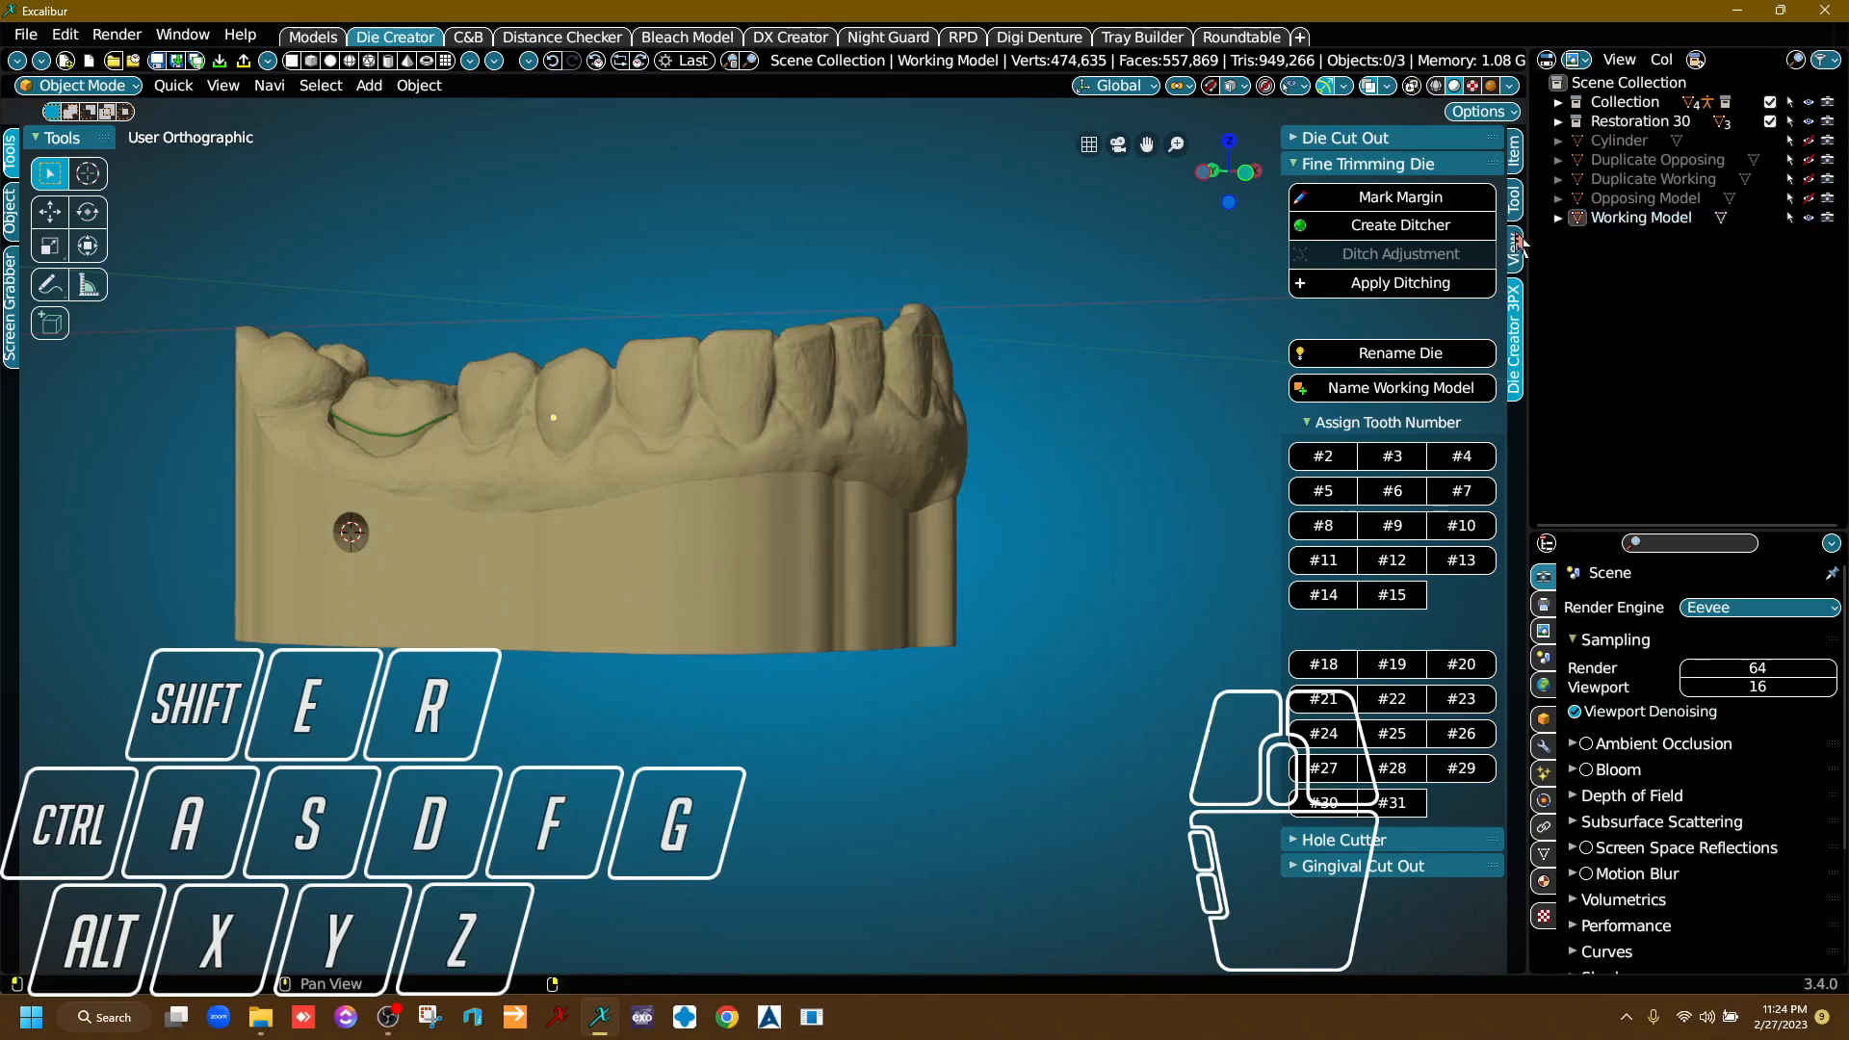
{"action": "left_click", "coordinate": [1809, 198]}
{"action": "left_click_drag", "start_coordinate": [906, 419], "coordinate": [871, 466]}
{"action": "middle_click_drag", "start_coordinate": [870, 466], "coordinate": [696, 434]}
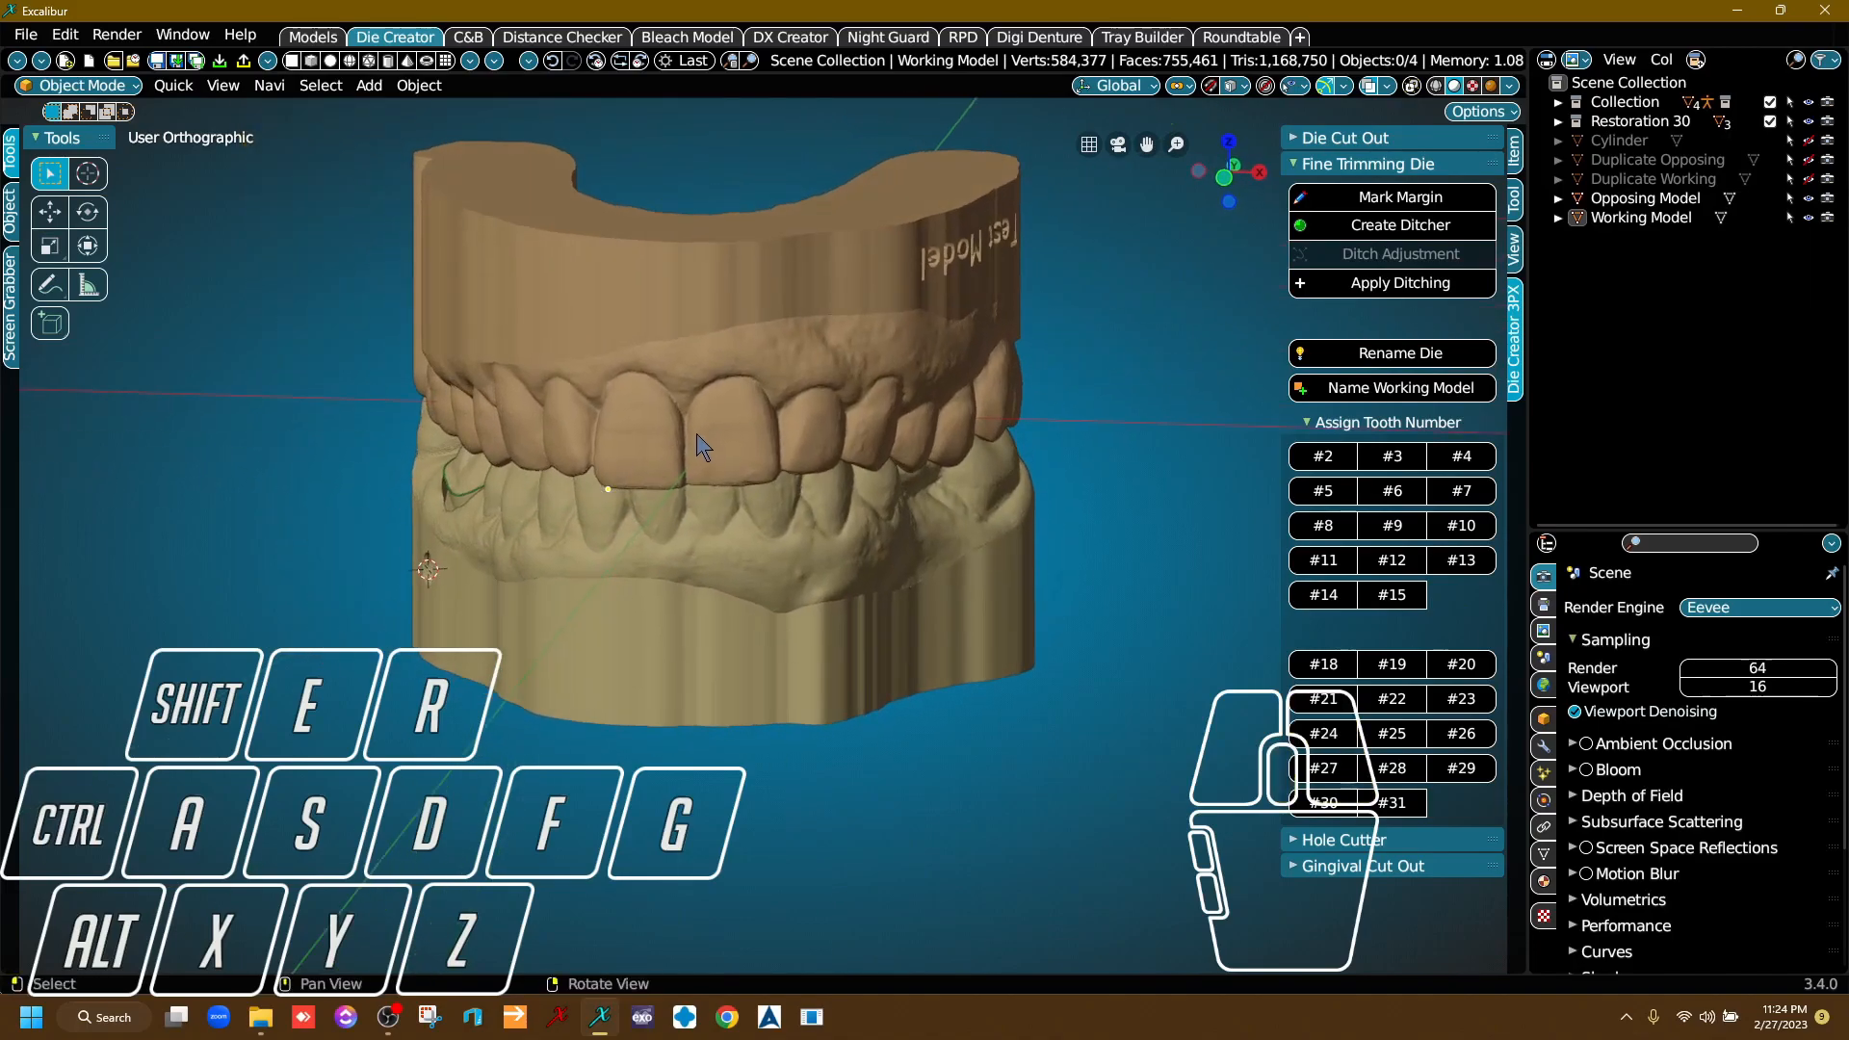
Switch to the Models workspace and replace the open Text Creation tools with the Mounting Objects tools.
{"action": "left_click", "coordinate": [313, 36]}
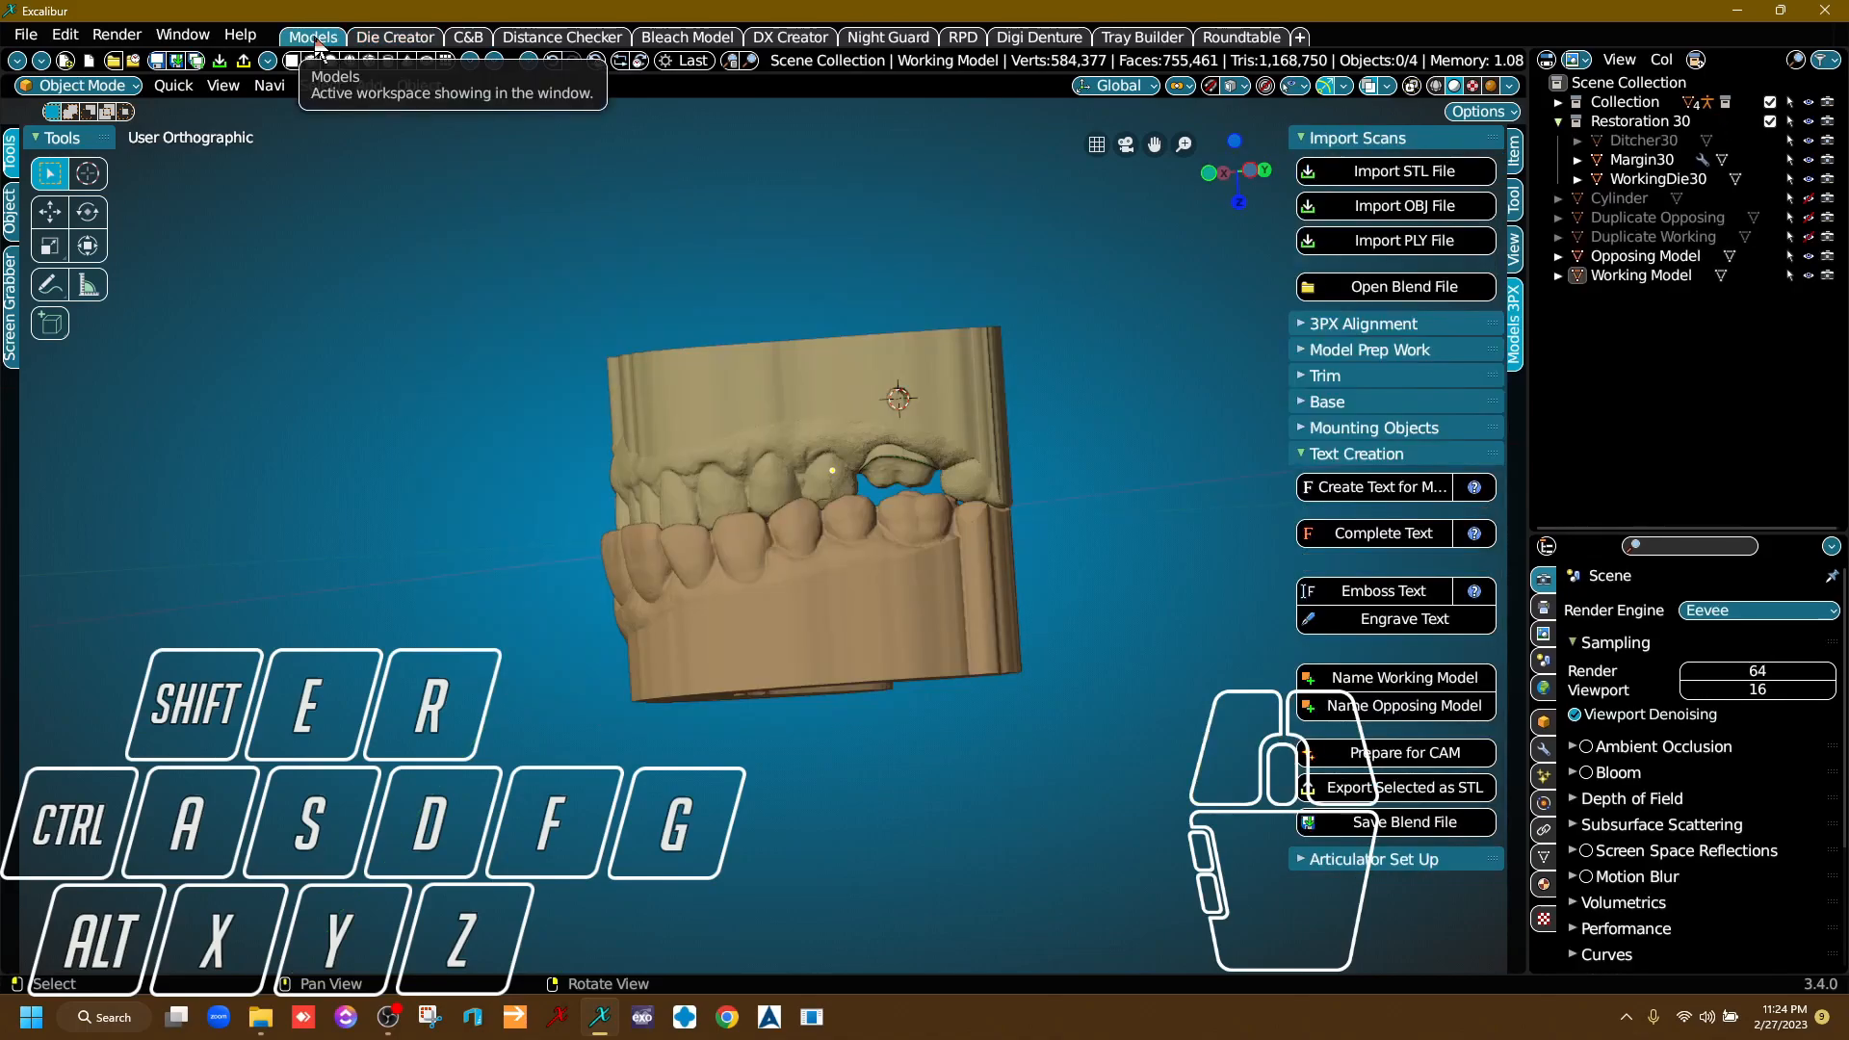
{"action": "right_click_drag", "start_coordinate": [700, 395], "coordinate": [761, 485]}
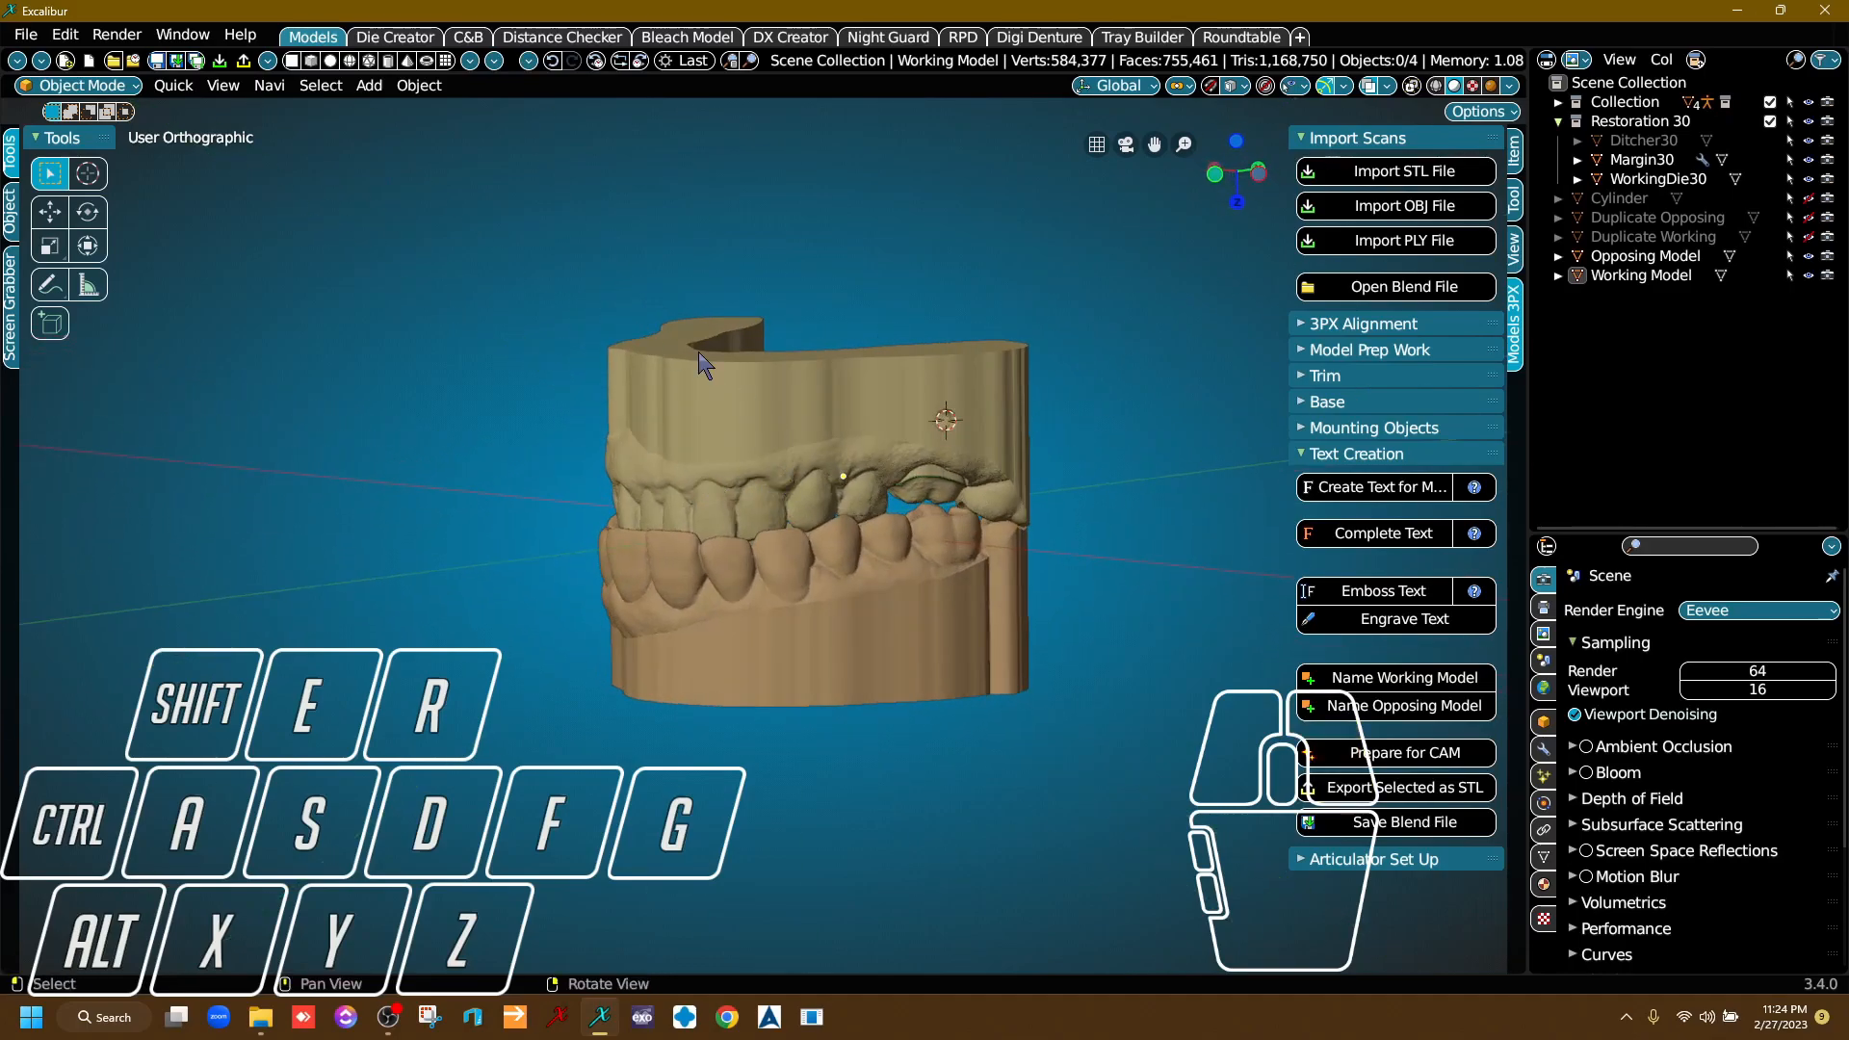
{"action": "right_click_drag", "start_coordinate": [835, 413], "coordinate": [944, 518]}
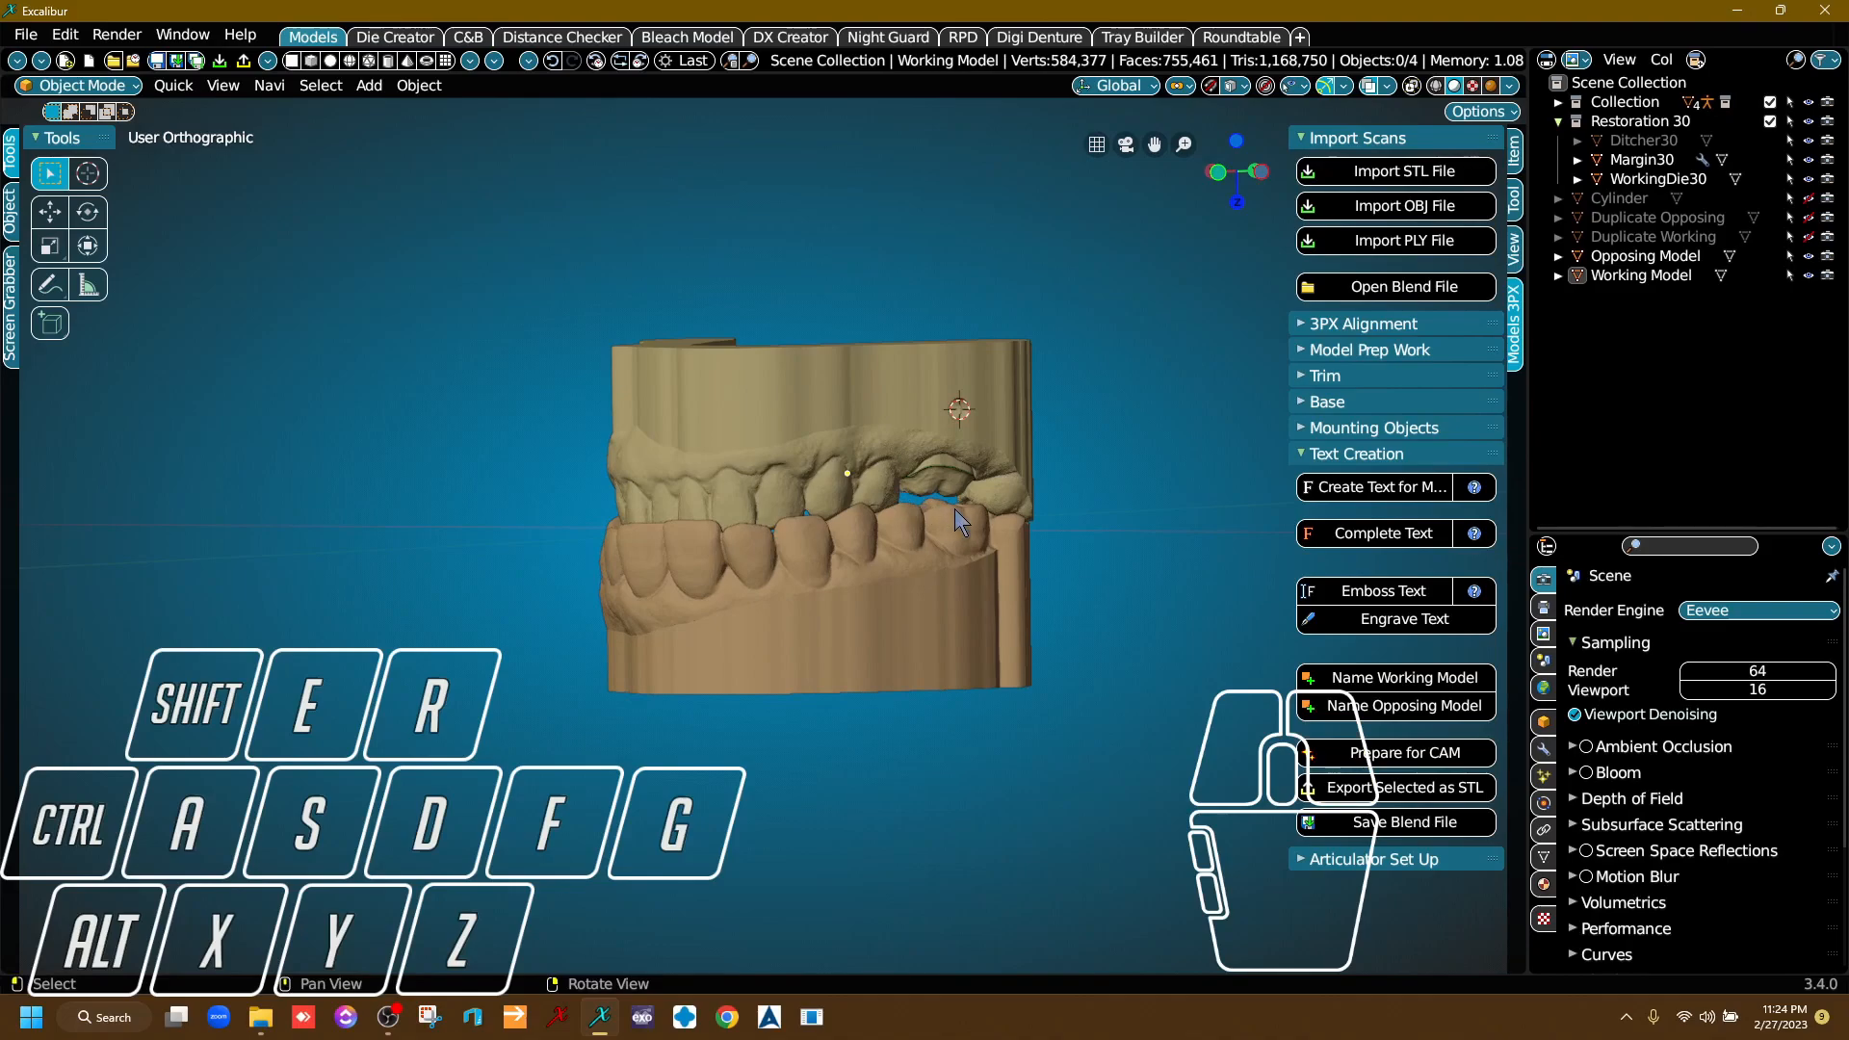
{"action": "left_click", "coordinate": [1406, 455]}
{"action": "left_click", "coordinate": [1387, 430]}
{"action": "right_click_drag", "start_coordinate": [1106, 557], "coordinate": [946, 568]}
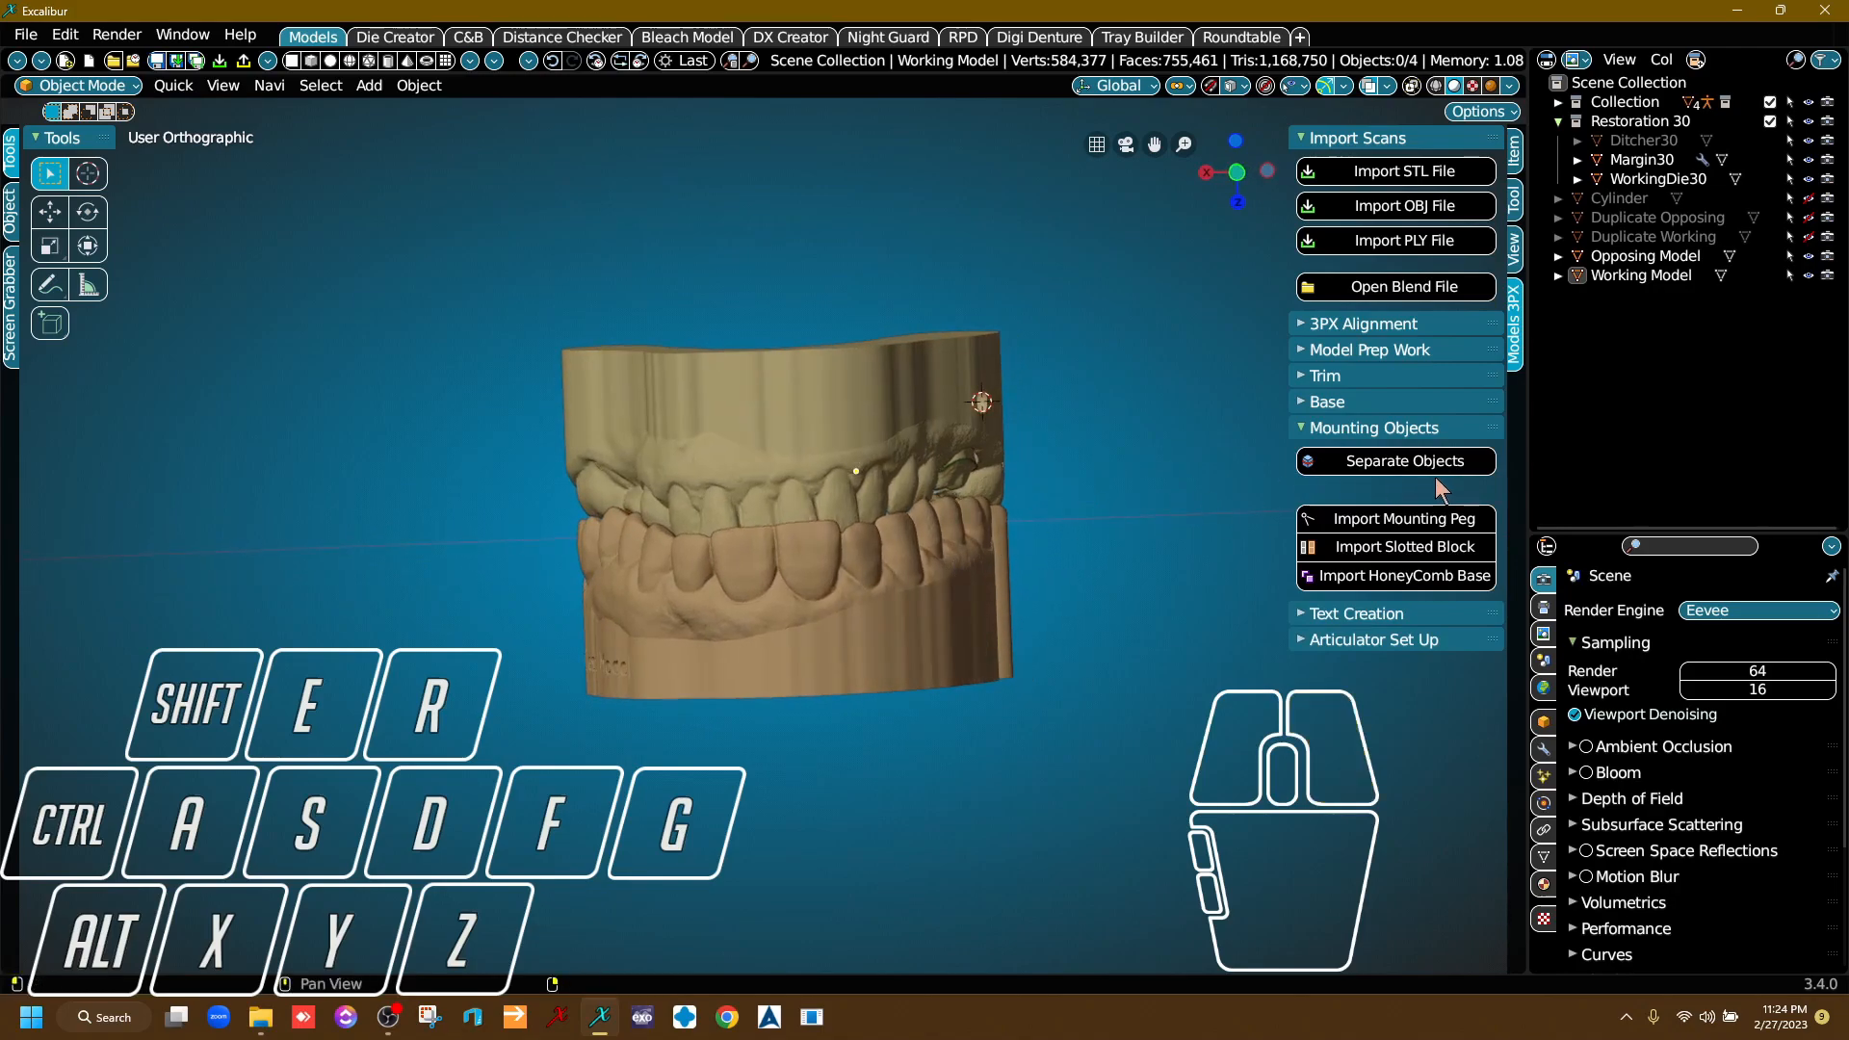
{"action": "right_click_drag", "start_coordinate": [997, 487], "coordinate": [1135, 519]}
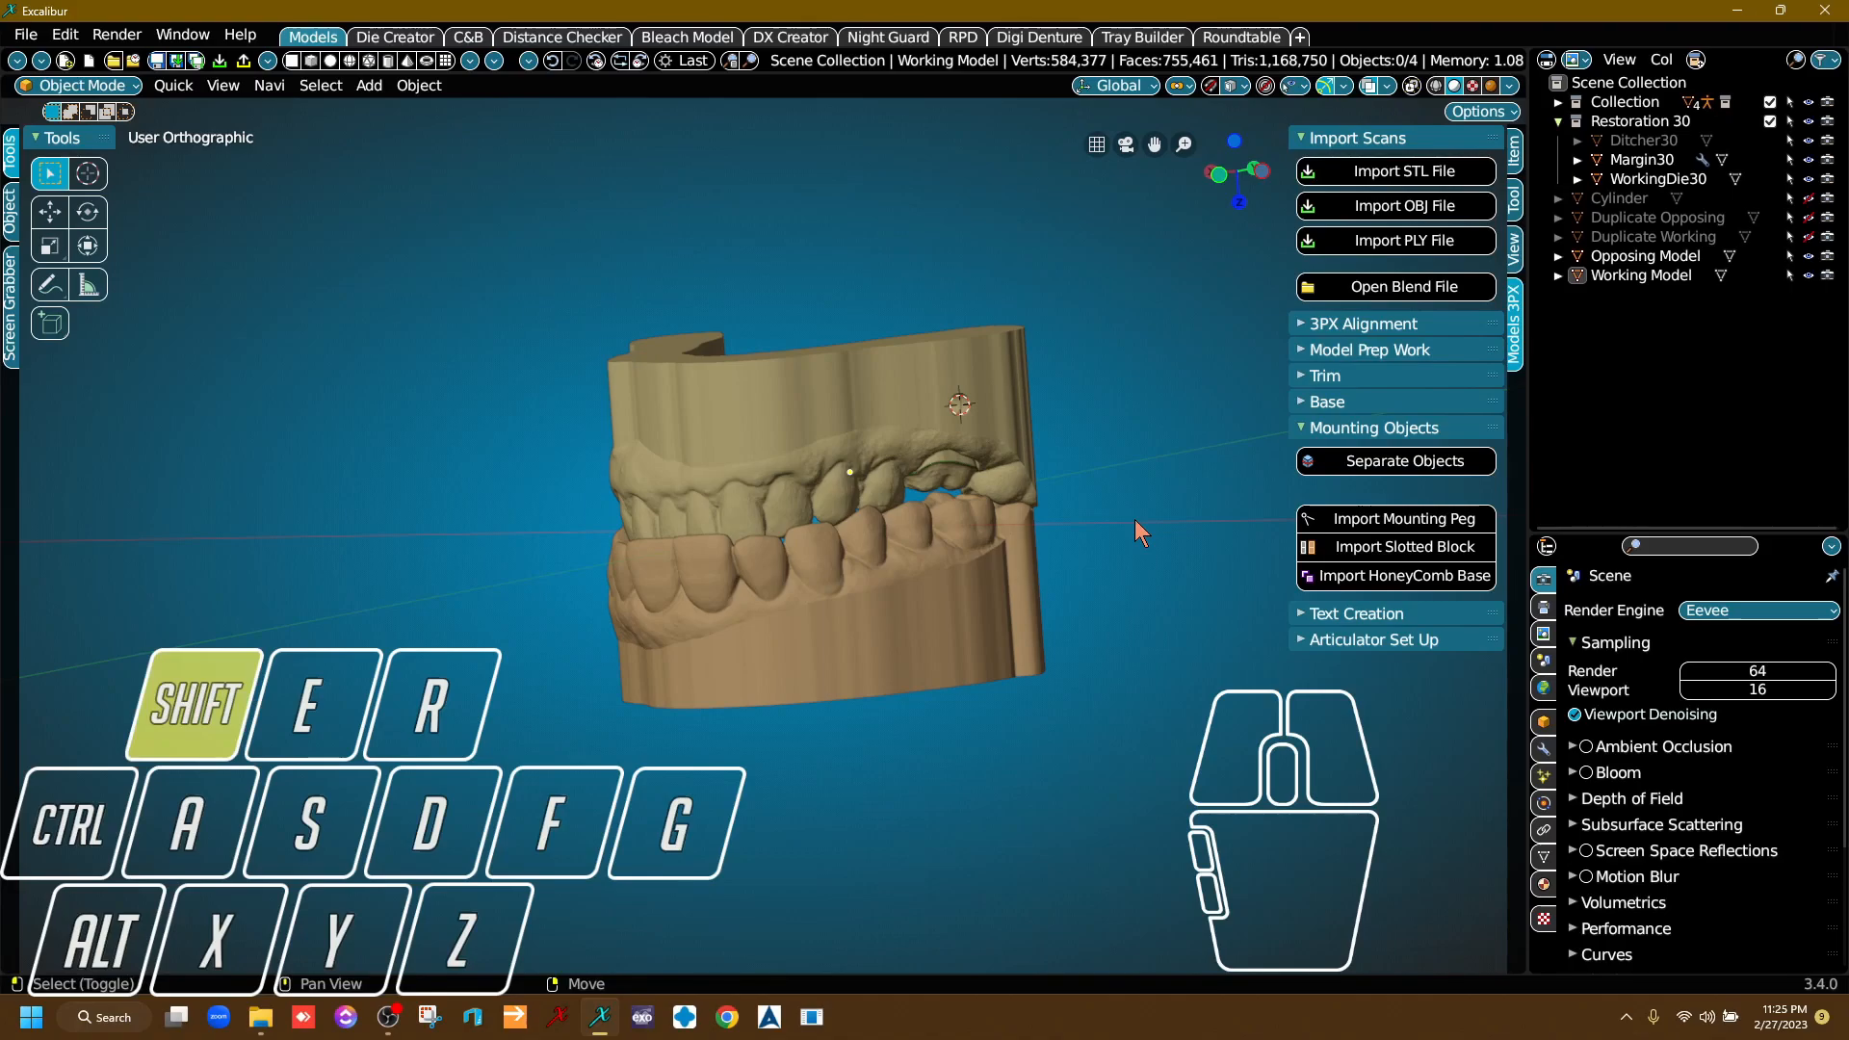
Reset the 3D cursor to the world origin and import the HoneyComb Base around both models.
{"action": "key", "text": "shift+c"}
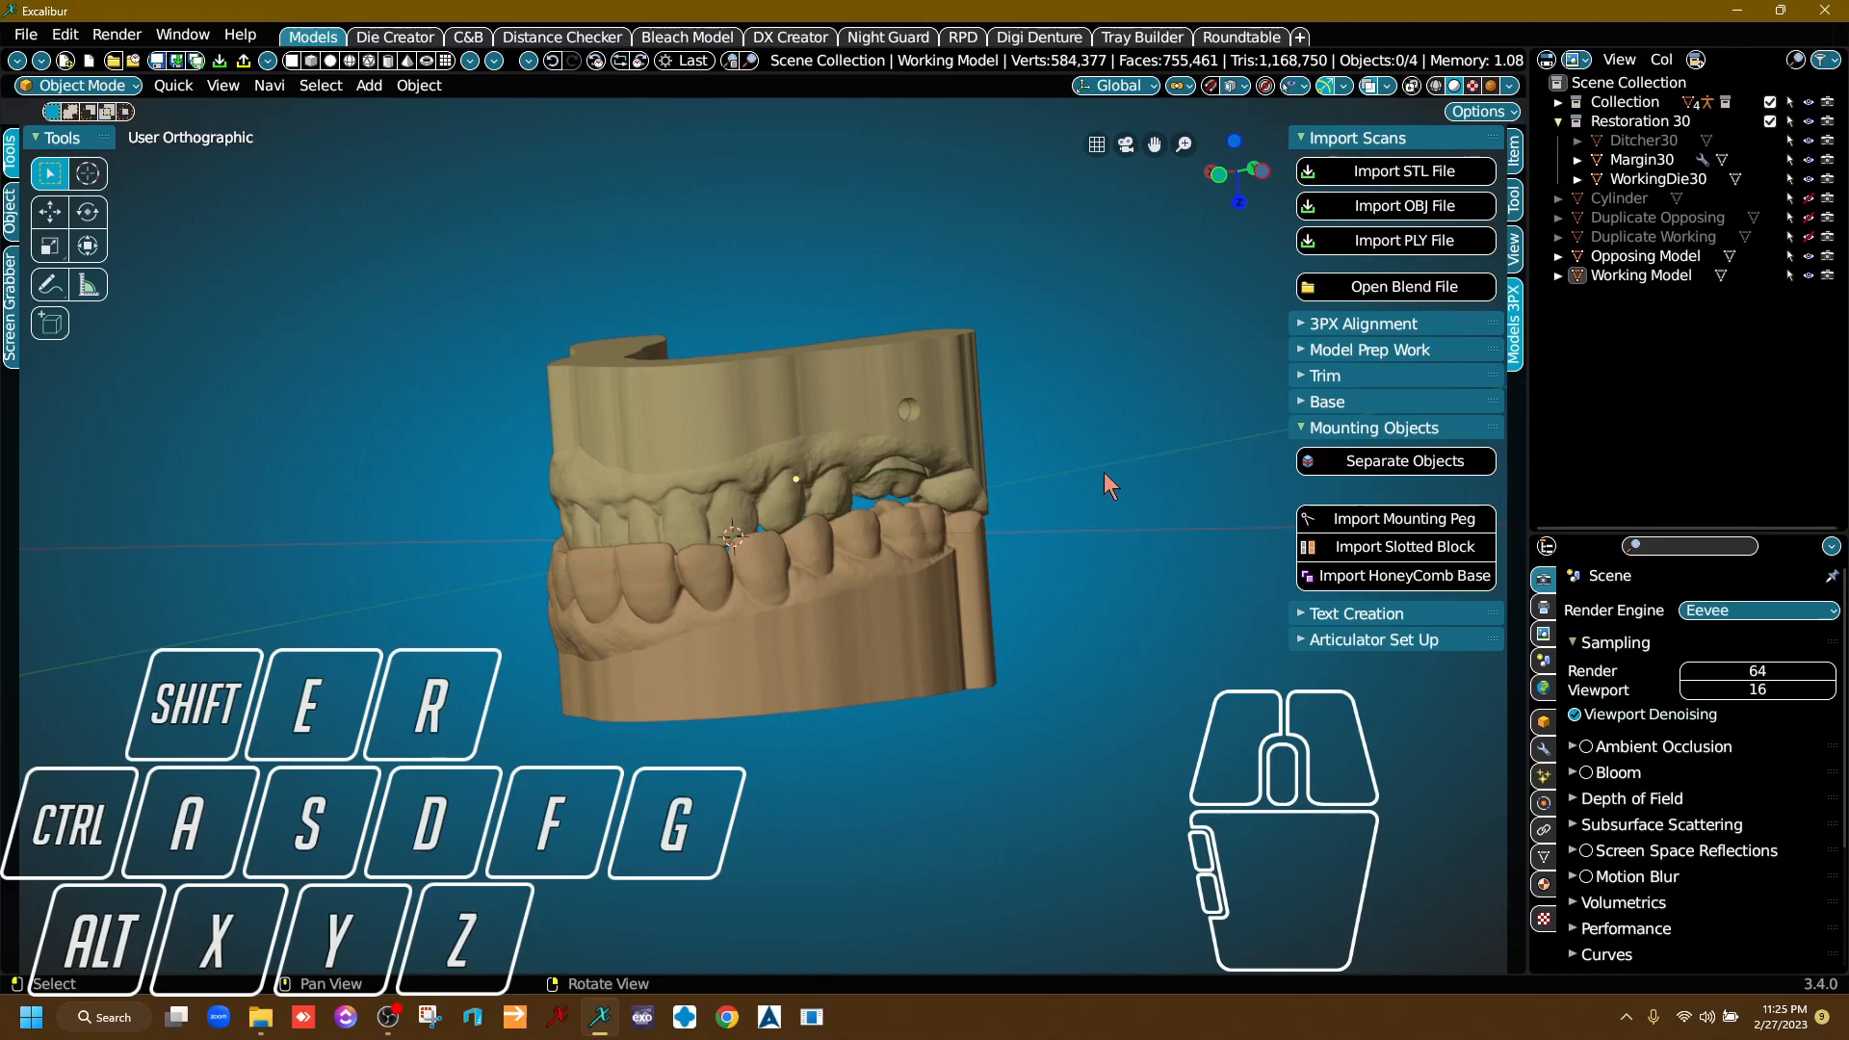
{"action": "right_click_drag", "start_coordinate": [1007, 611], "coordinate": [876, 772]}
{"action": "right_click_drag", "start_coordinate": [826, 400], "coordinate": [805, 500]}
{"action": "scroll", "coordinate": [778, 495], "scroll_direction": "up", "scroll_amount": 5}
{"action": "scroll", "coordinate": [782, 506], "scroll_direction": "down", "scroll_amount": 4}
{"action": "right_click_drag", "start_coordinate": [788, 615], "coordinate": [988, 566]}
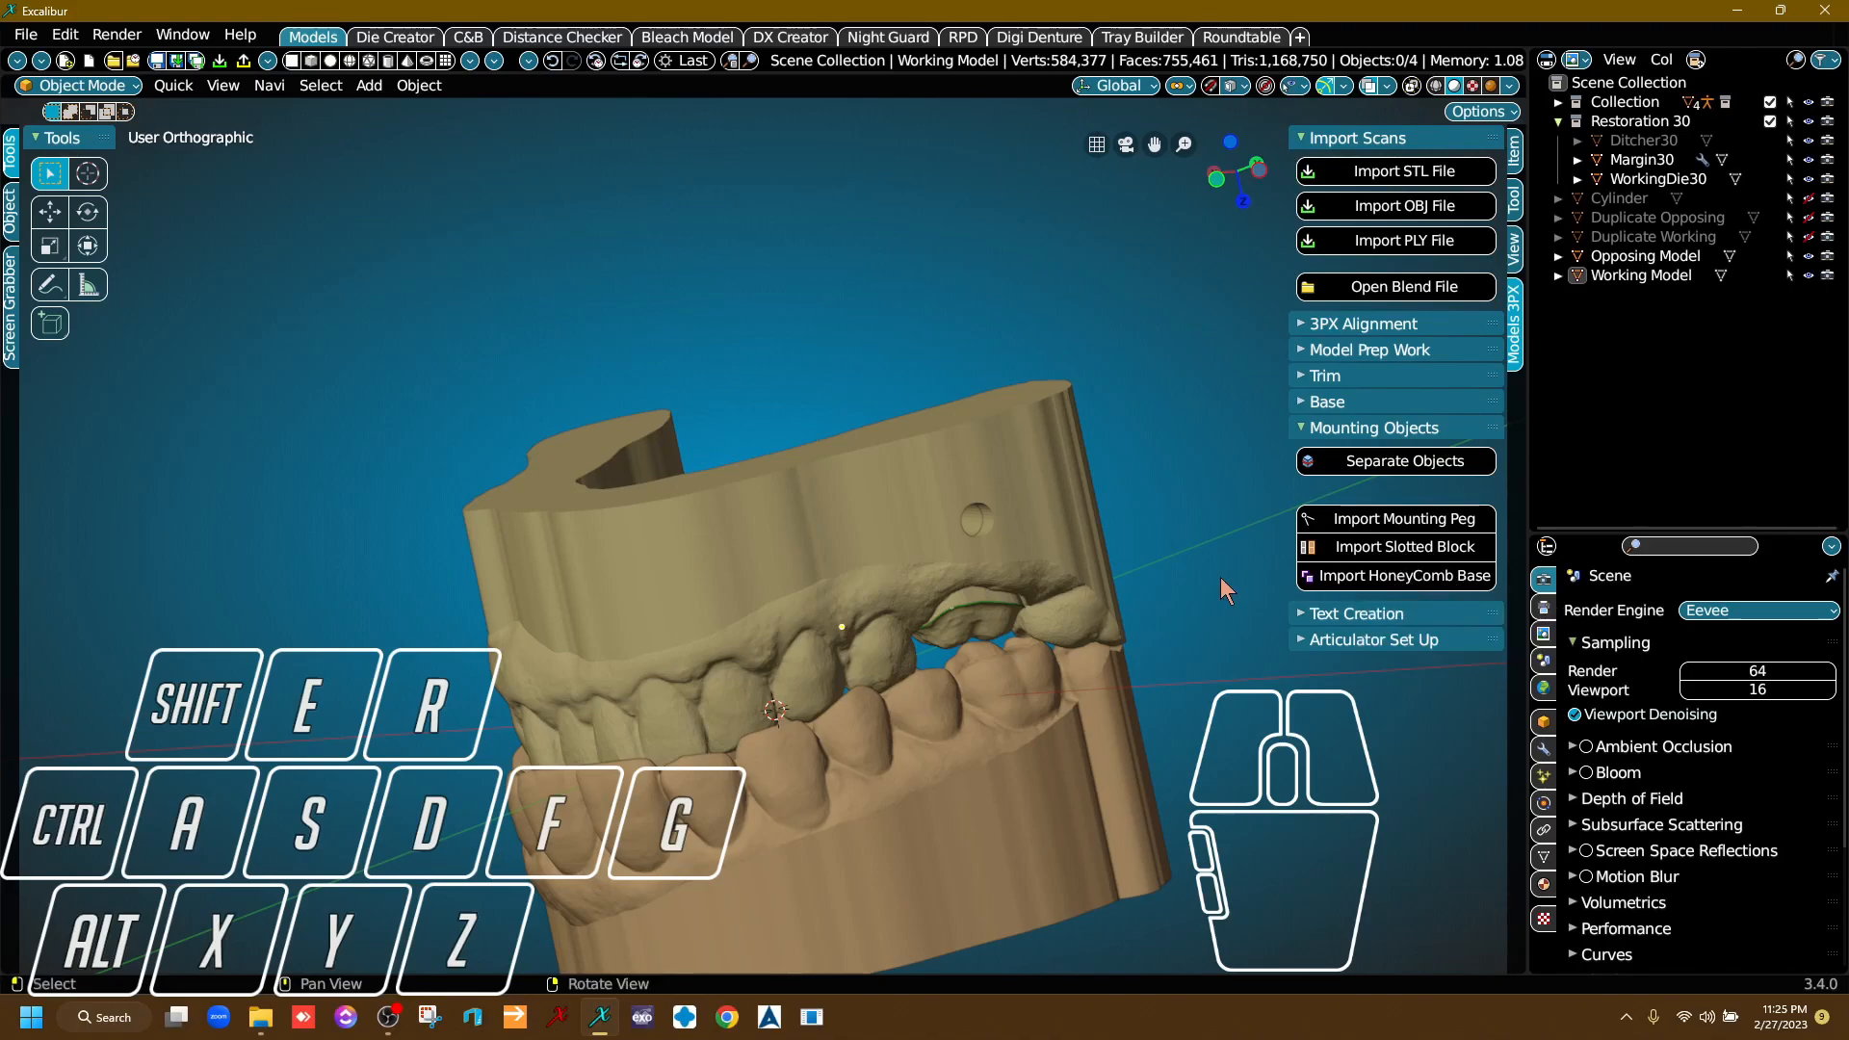
{"action": "left_click", "coordinate": [1368, 578]}
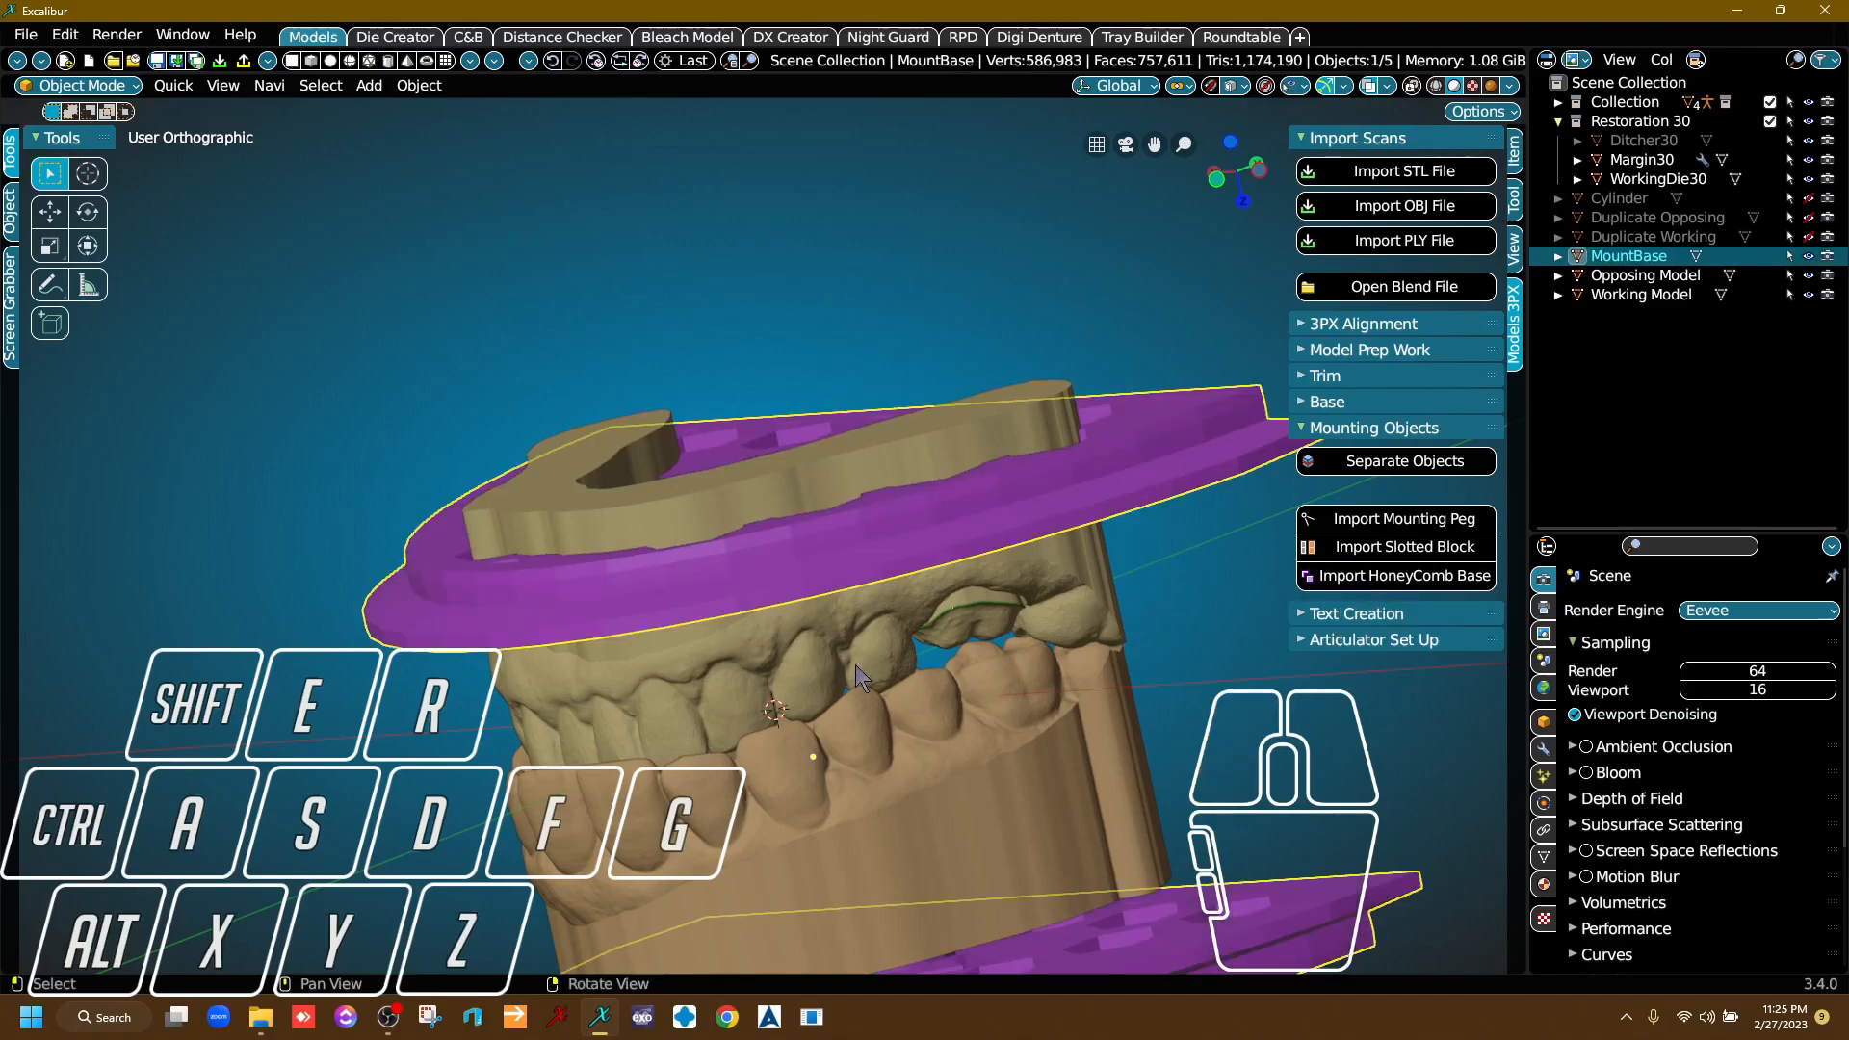
{"action": "scroll", "coordinate": [836, 432], "scroll_direction": "down", "scroll_amount": 2}
{"action": "right_click_drag", "start_coordinate": [836, 431], "coordinate": [944, 499]}
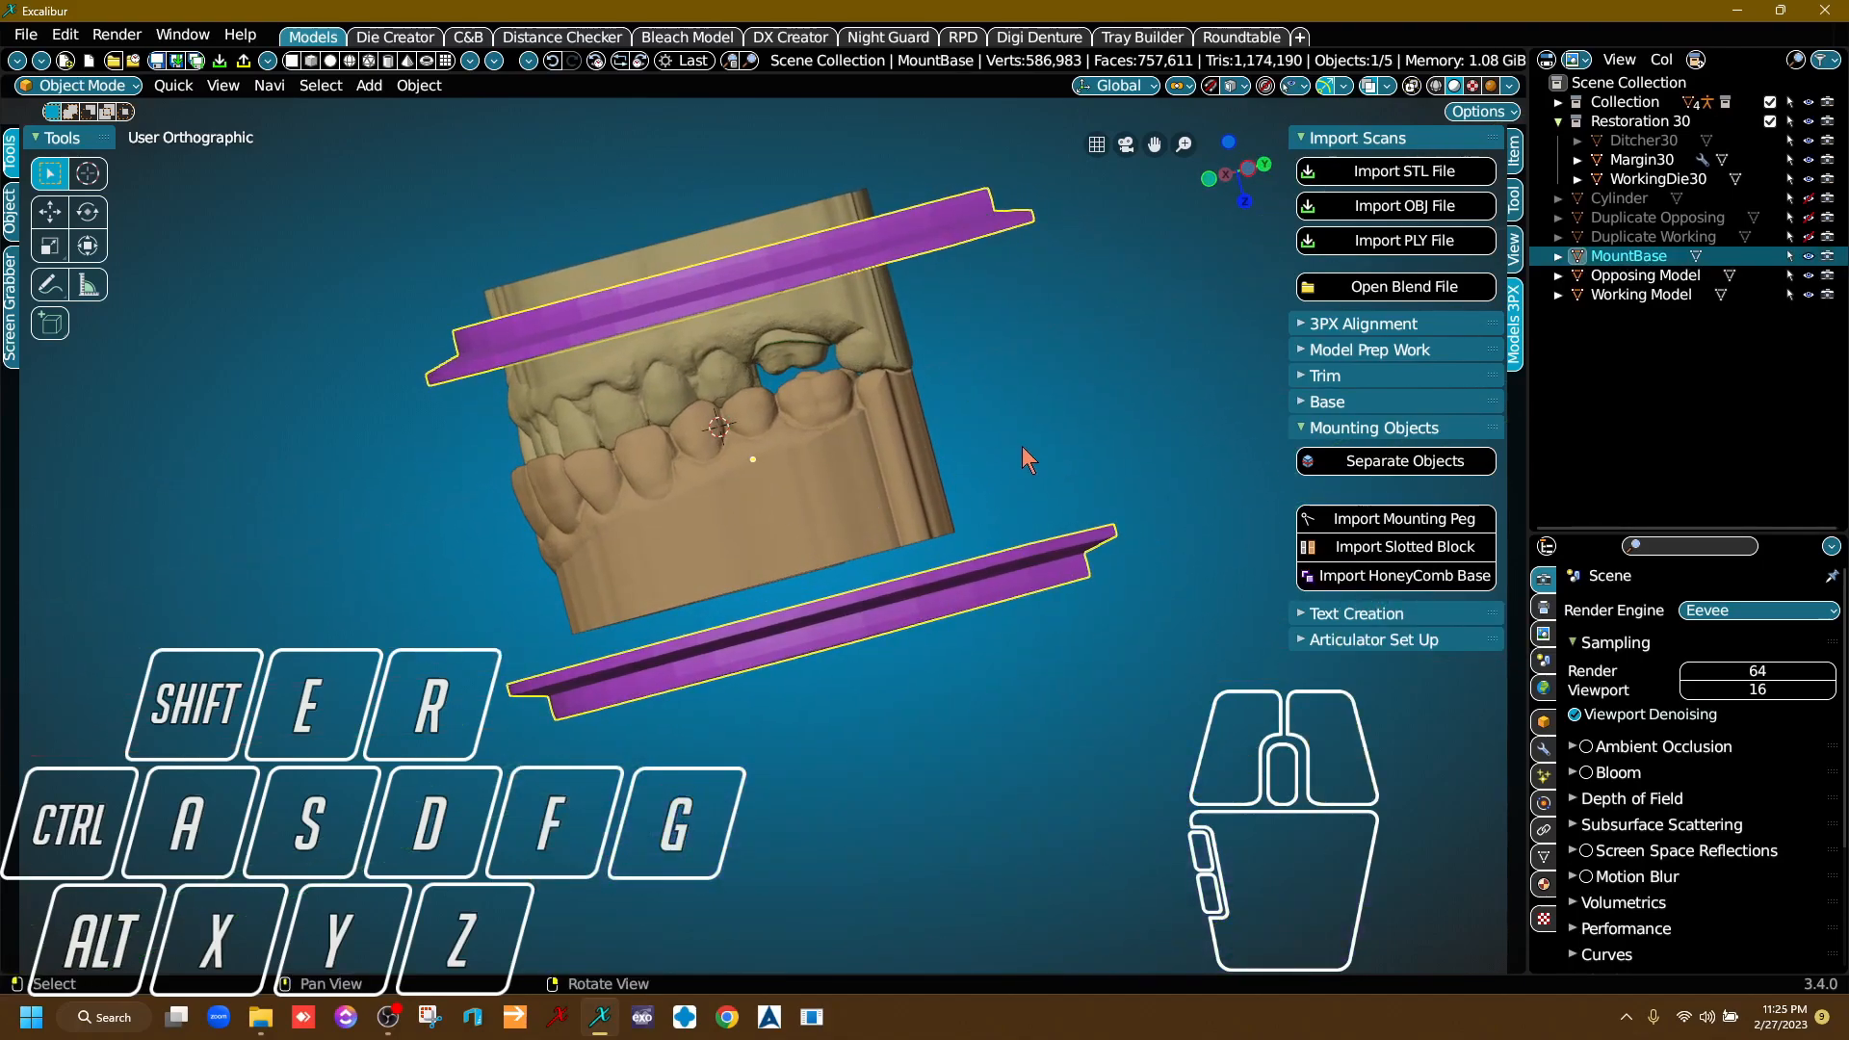
{"action": "key", "text": "g"}
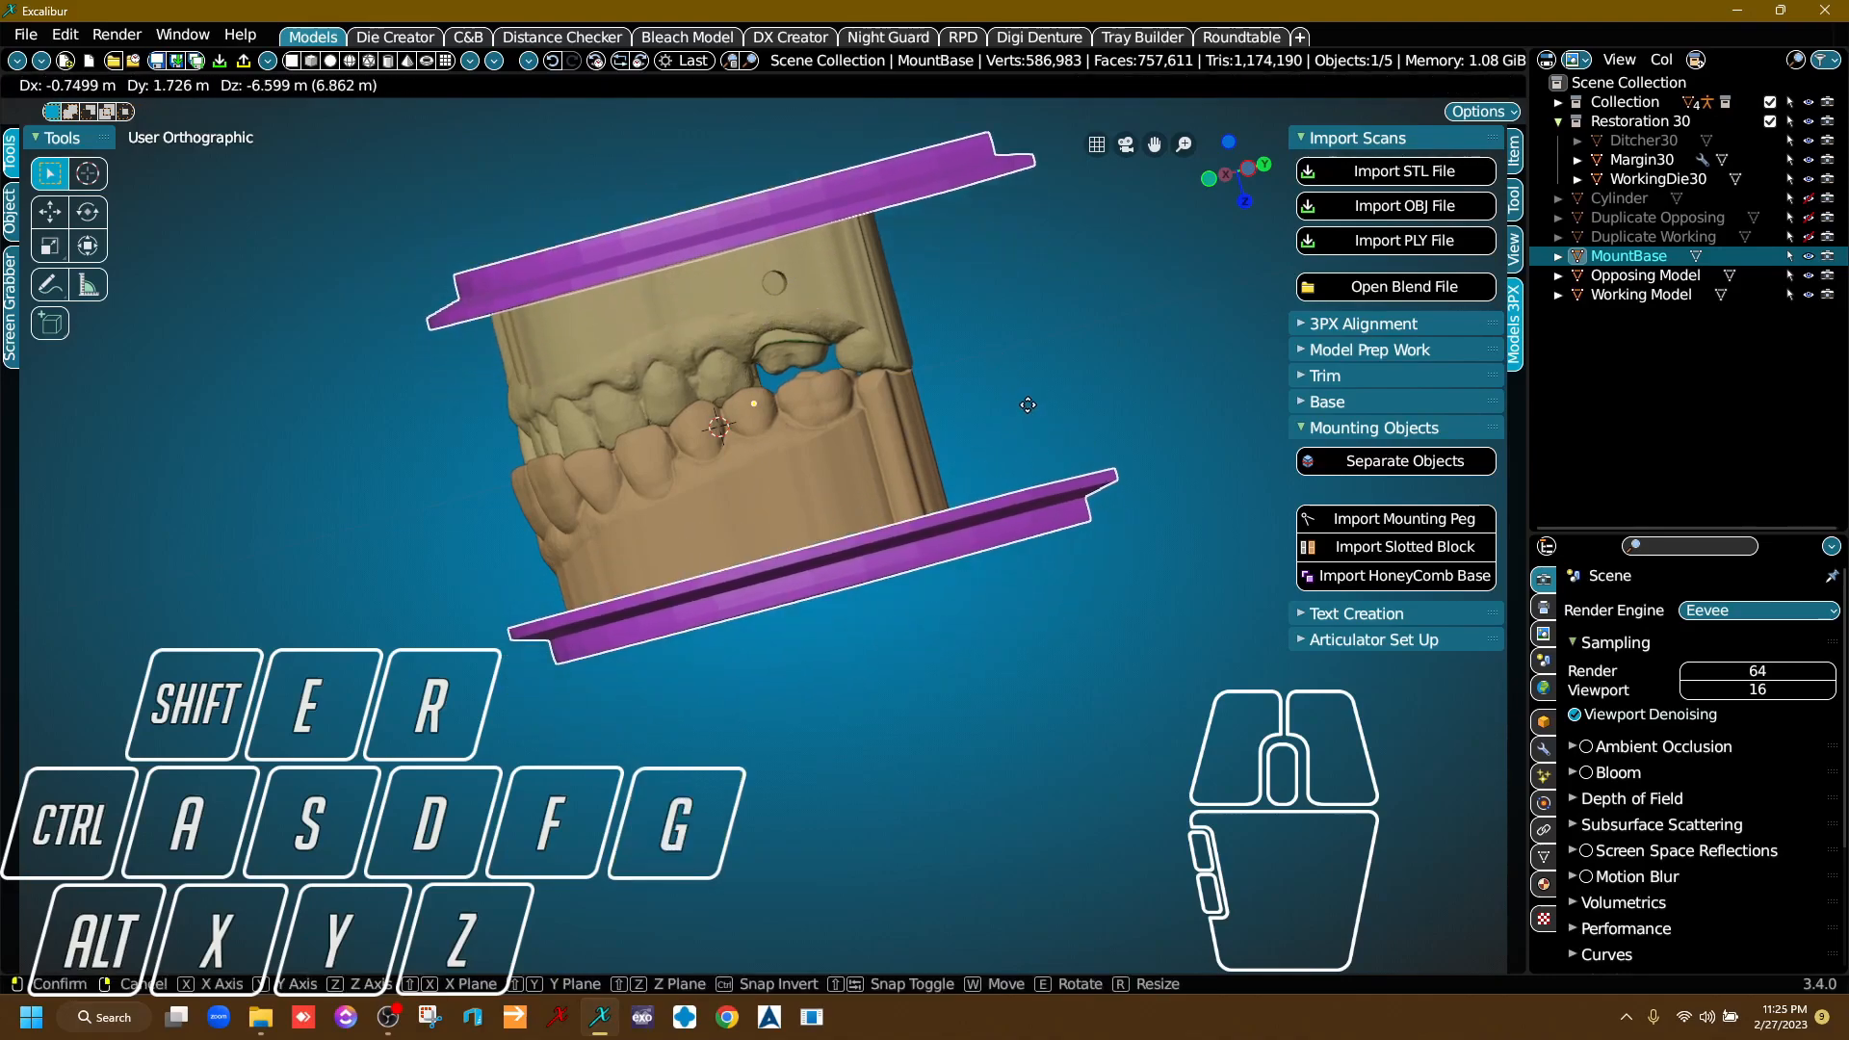
{"action": "key", "text": "s"}
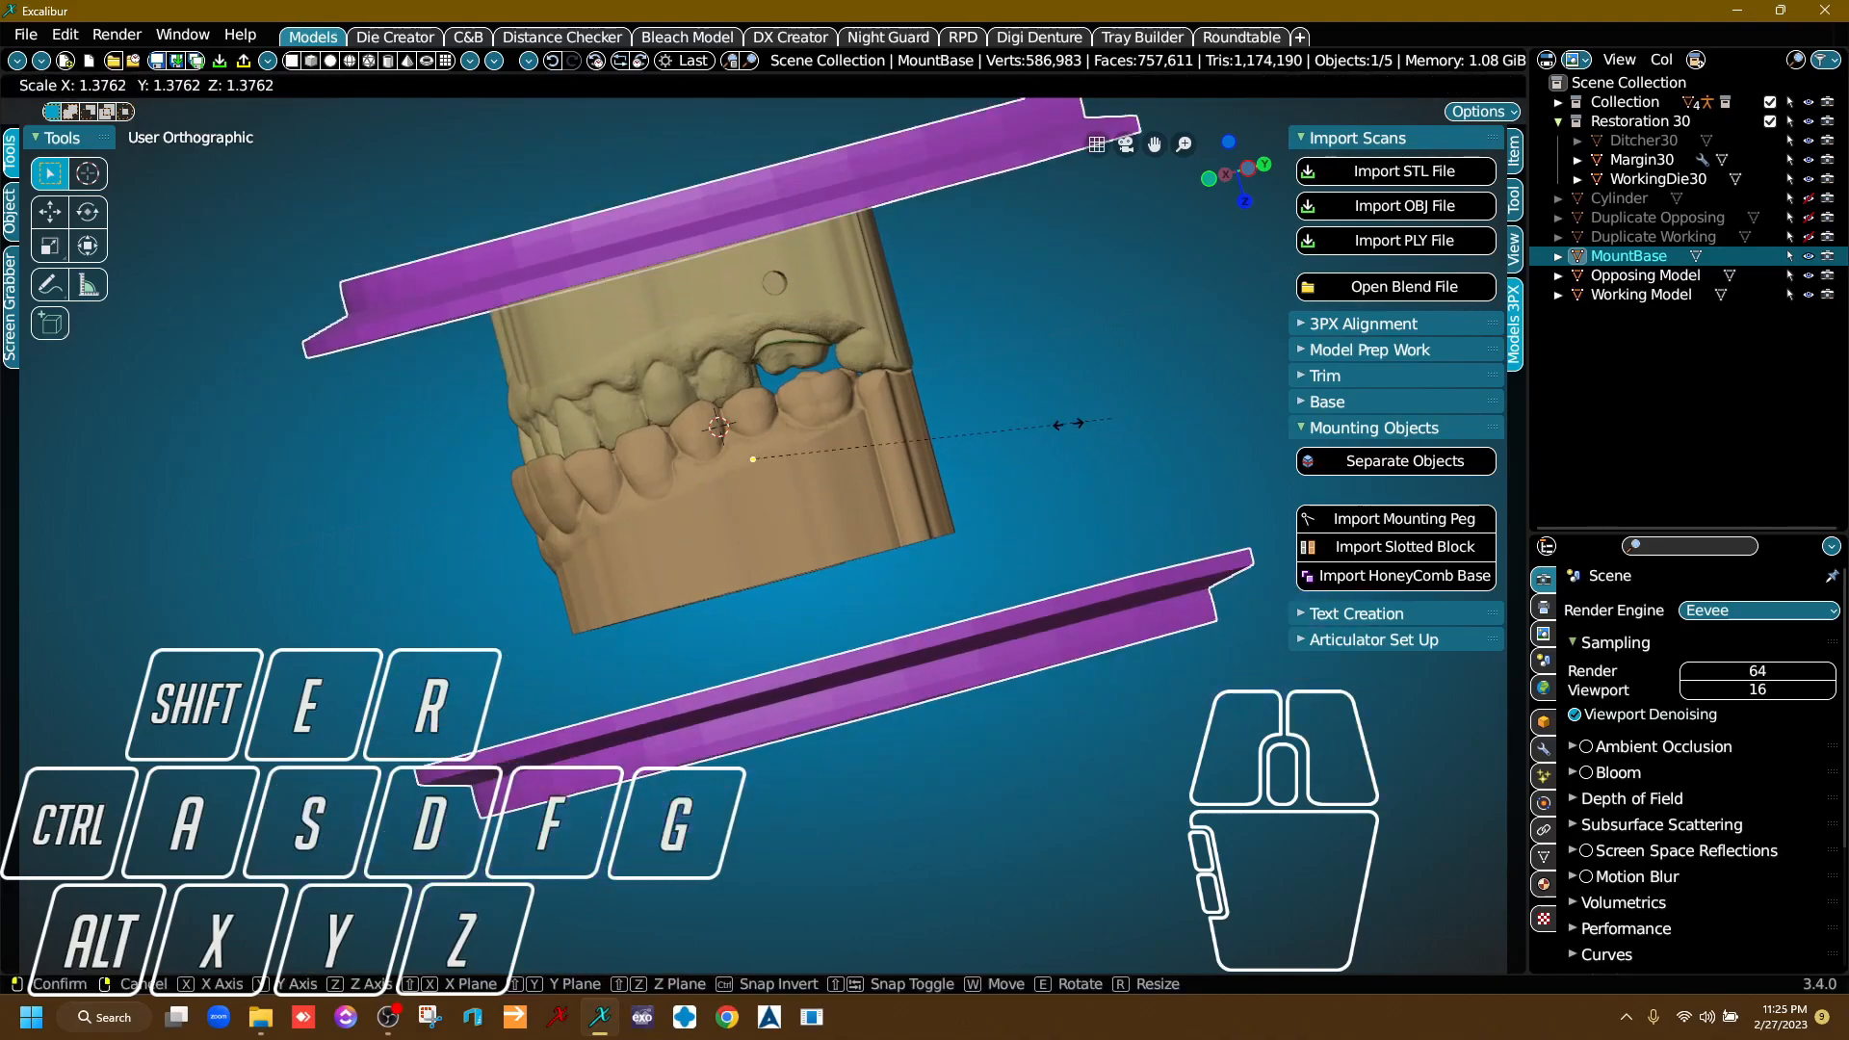
{"action": "key", "text": "Escape"}
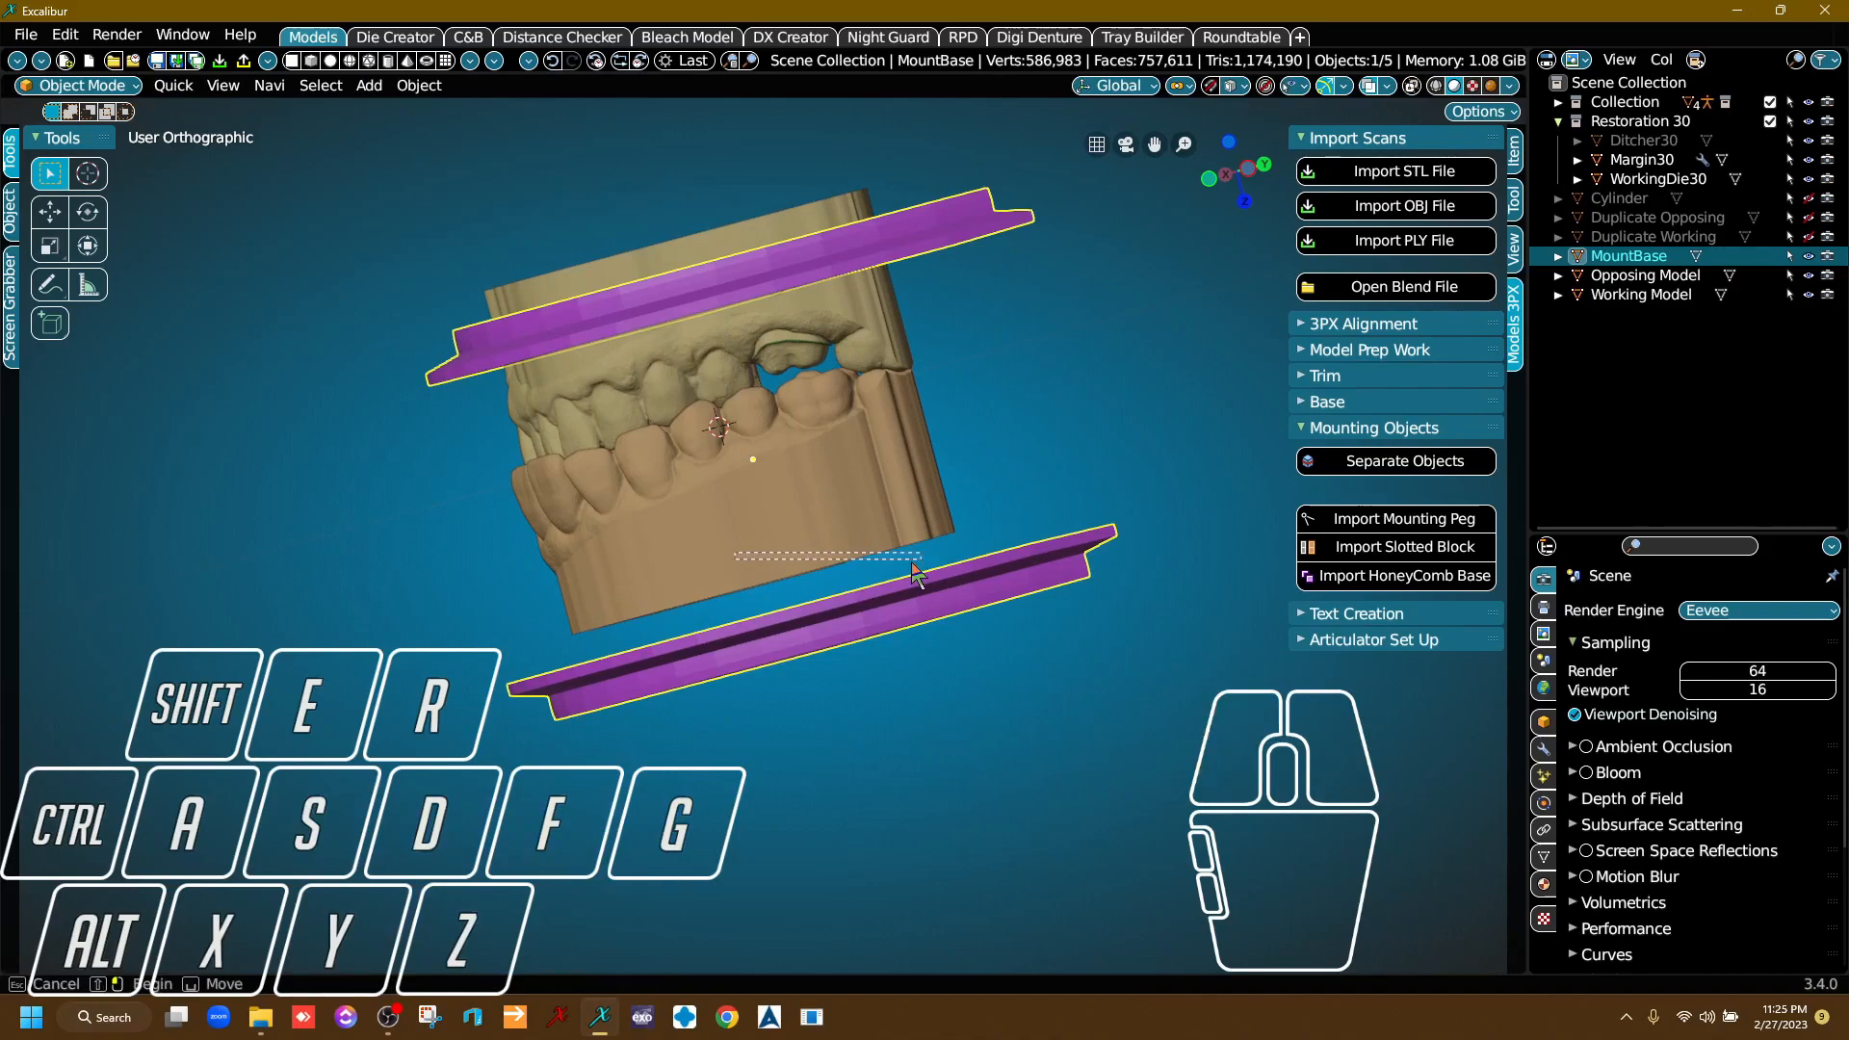
{"action": "left_click", "coordinate": [764, 568]}
{"action": "left_click", "coordinate": [938, 603]}
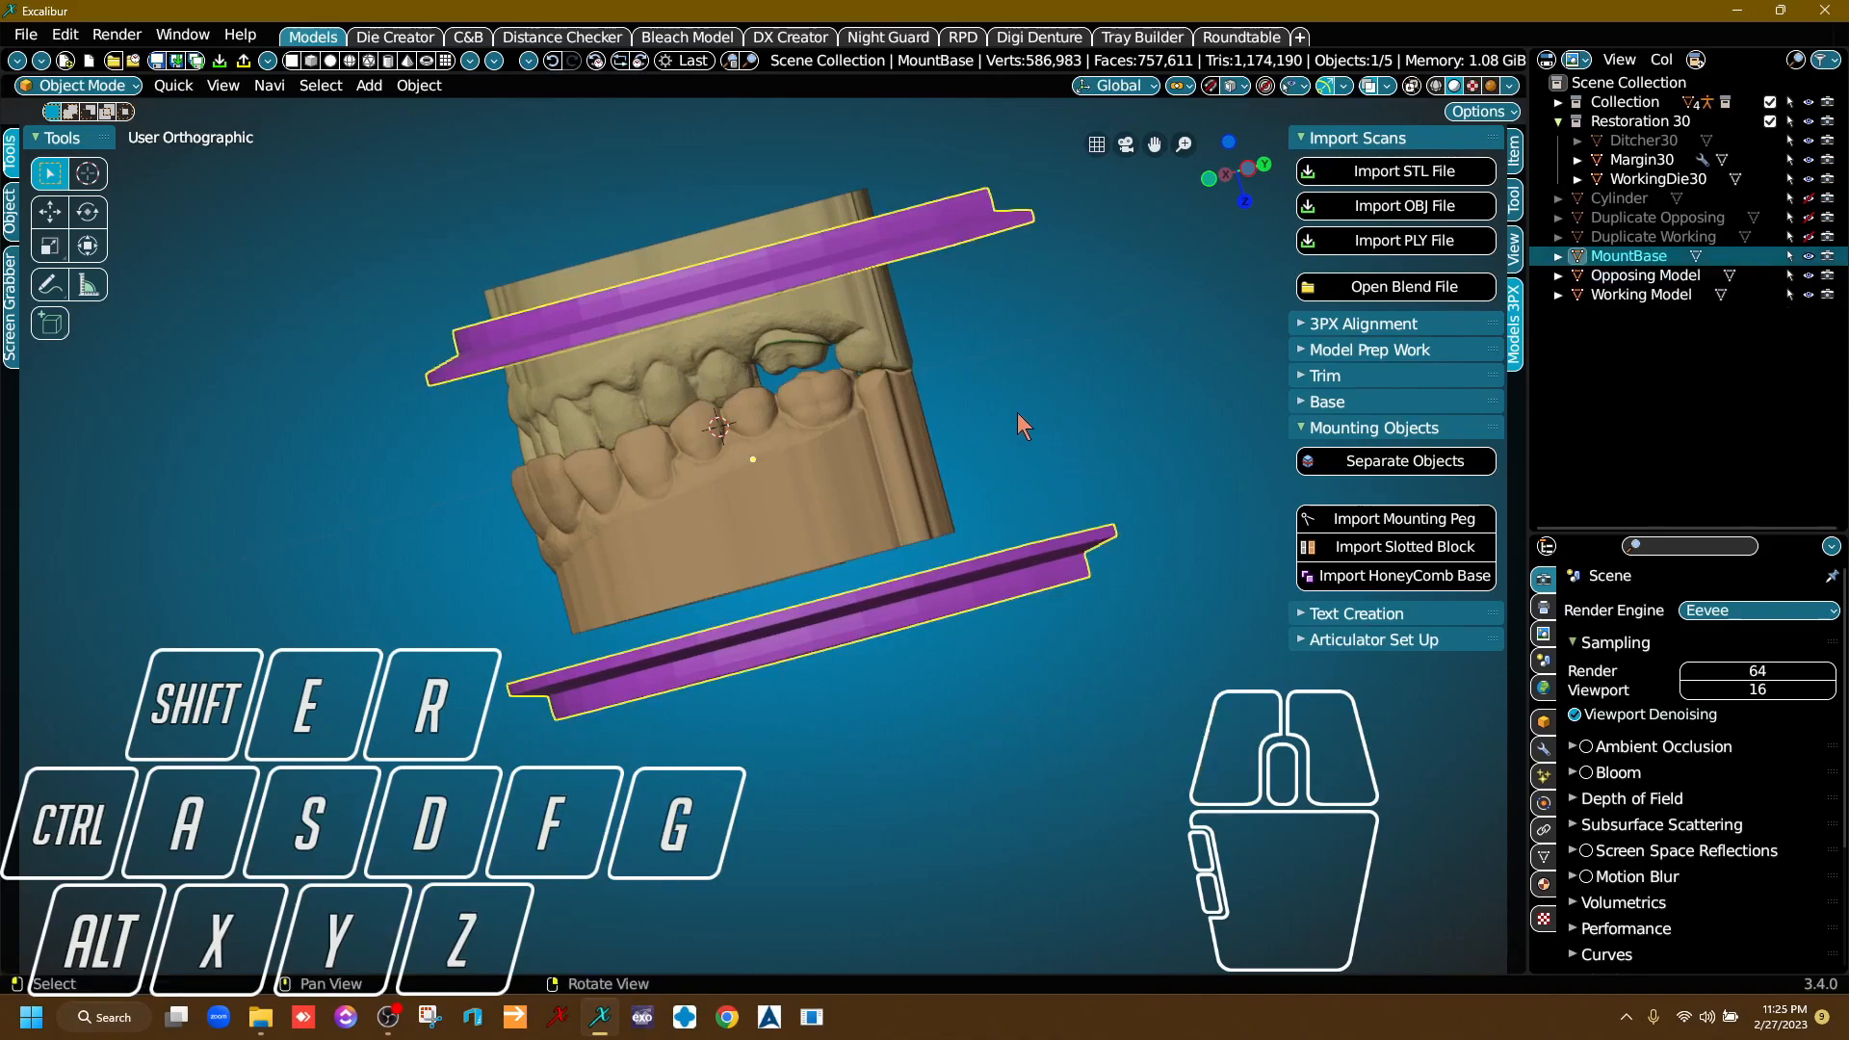
{"action": "key", "text": "s"}
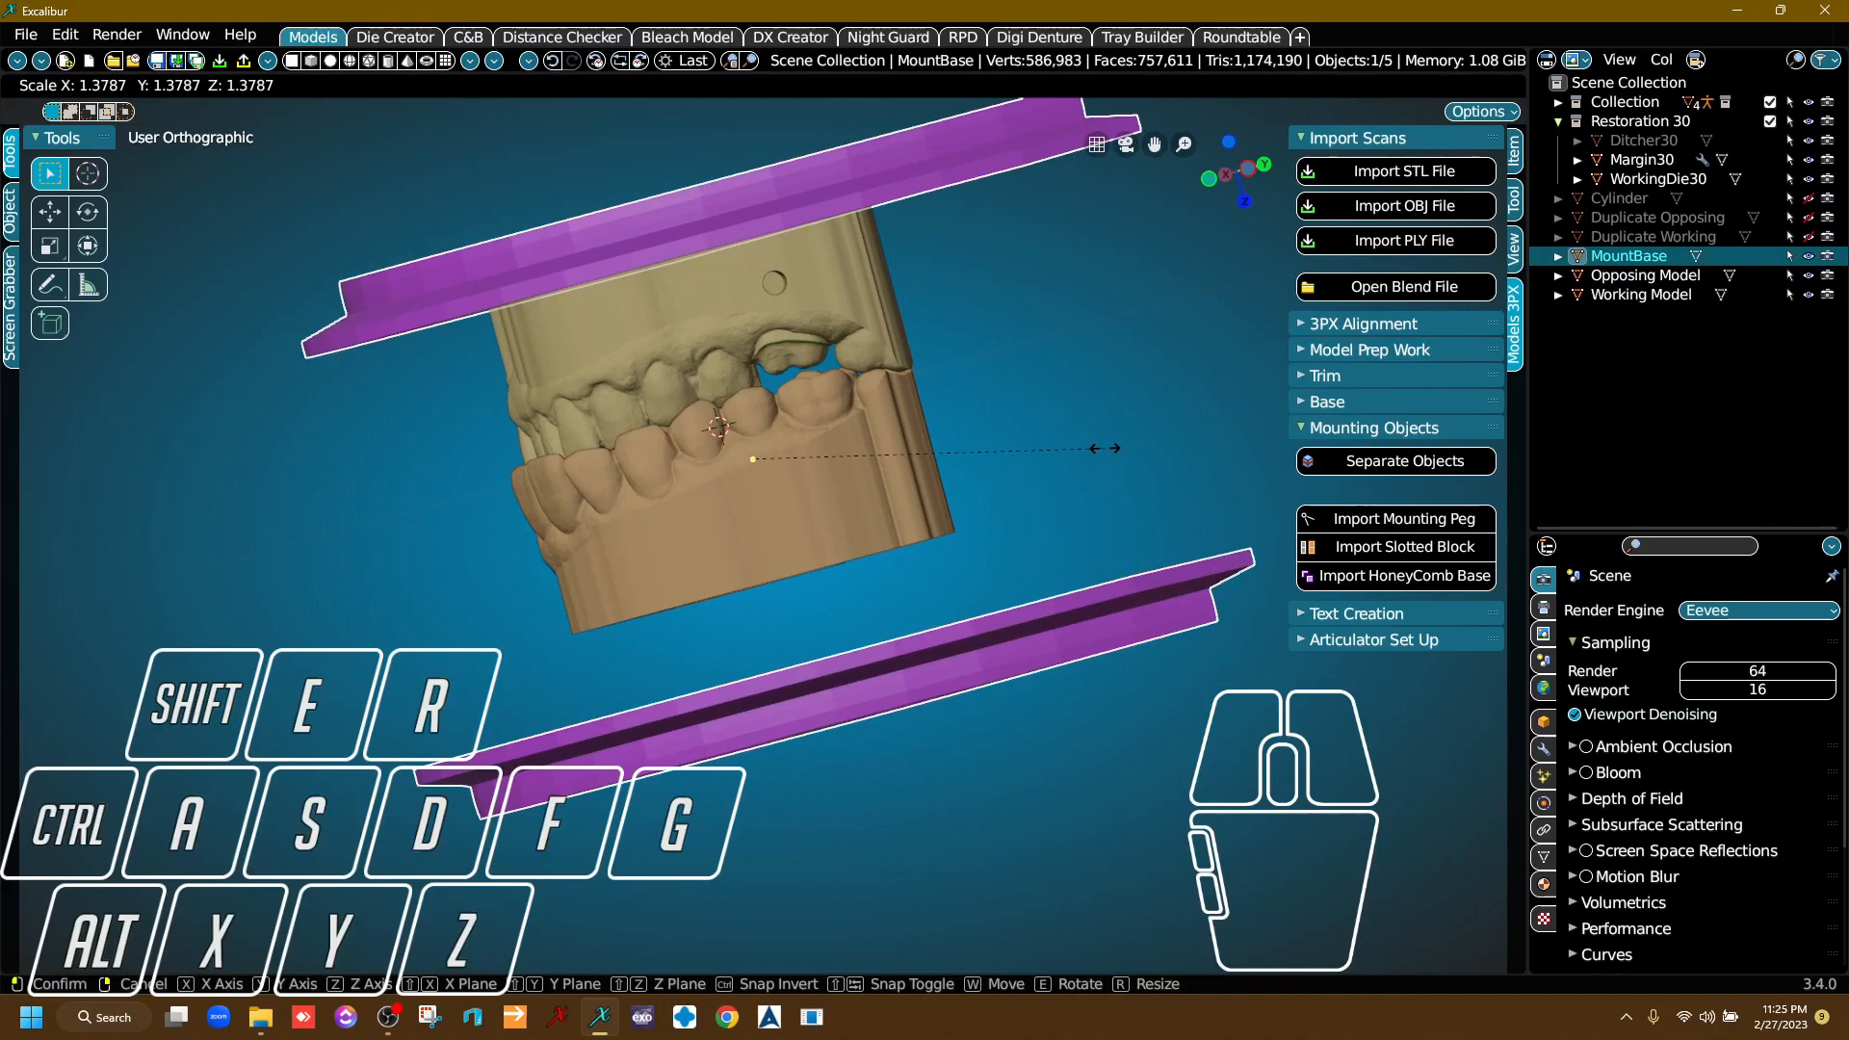
{"action": "key", "text": "Escape"}
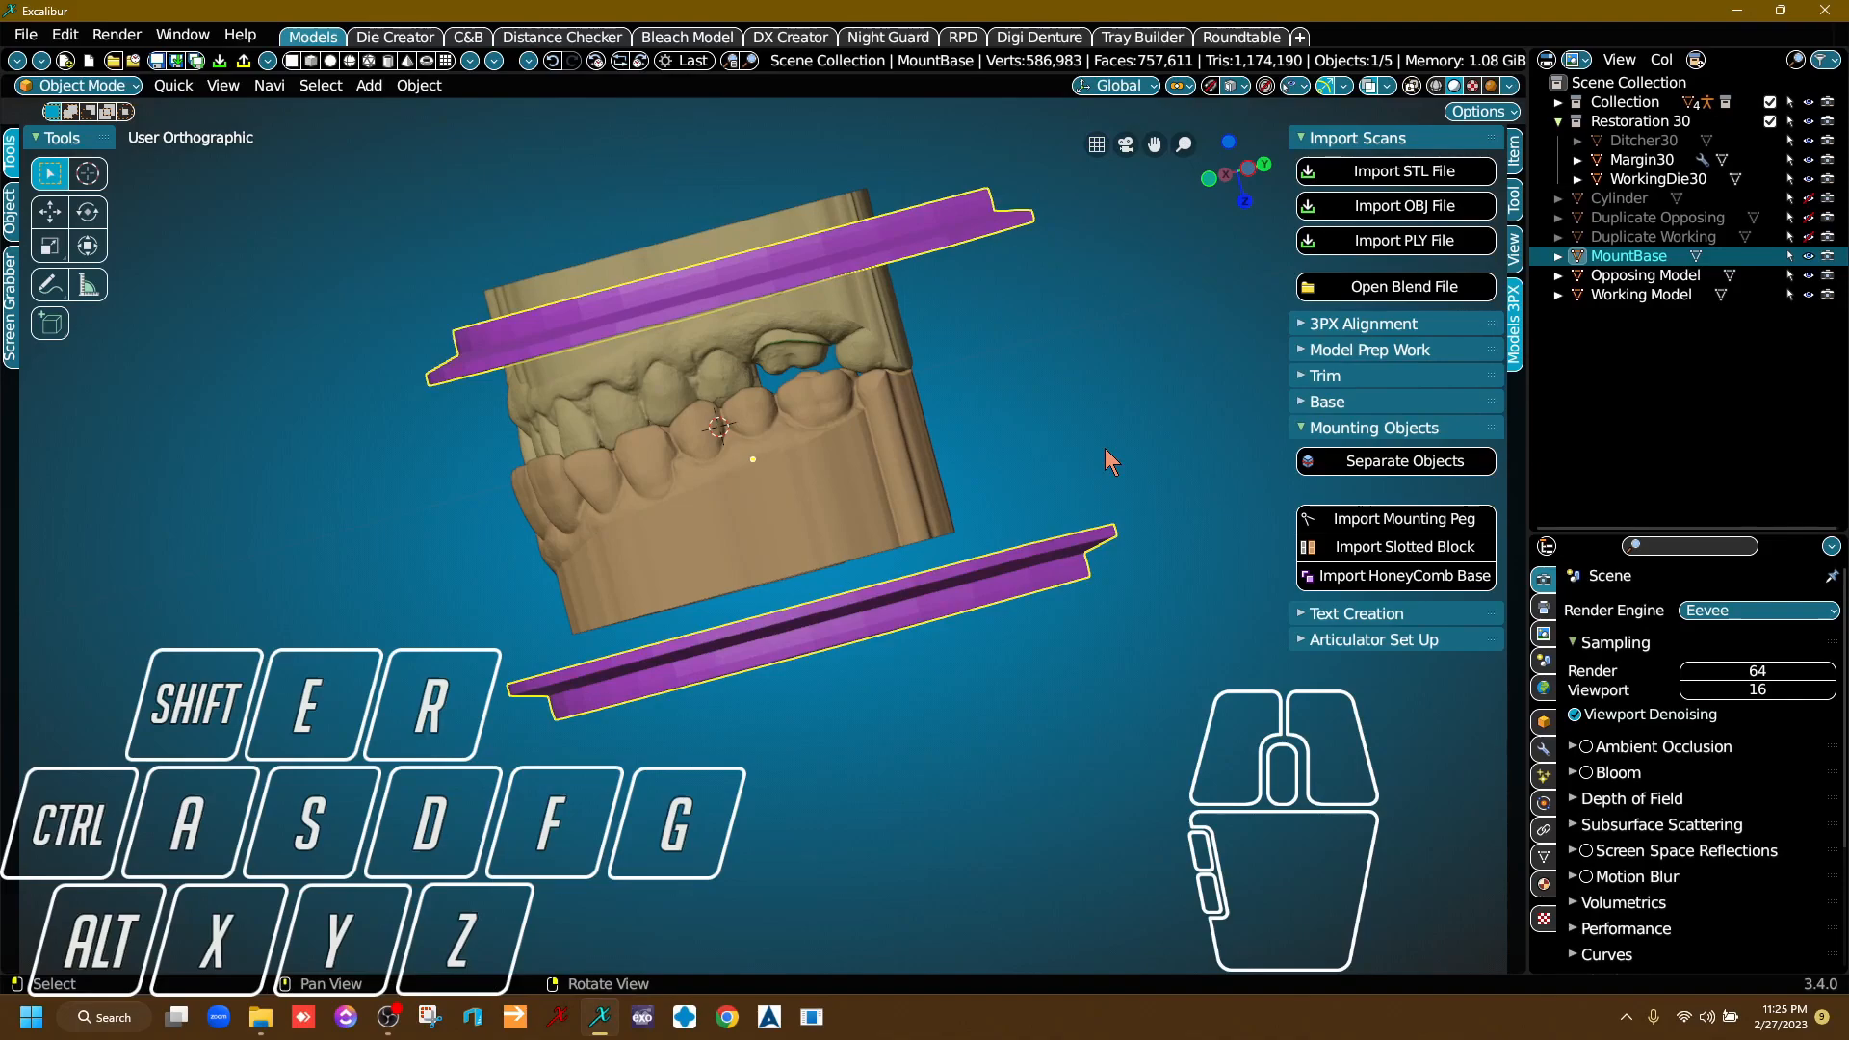
Move the honeycomb base pair along the Z axis so its two plates line up with the flat ends of both models.
{"action": "right_click_drag", "start_coordinate": [1039, 470], "coordinate": [737, 507]}
{"action": "right_click", "coordinate": [737, 506]}
{"action": "right_click_drag", "start_coordinate": [1065, 544], "coordinate": [1061, 529]}
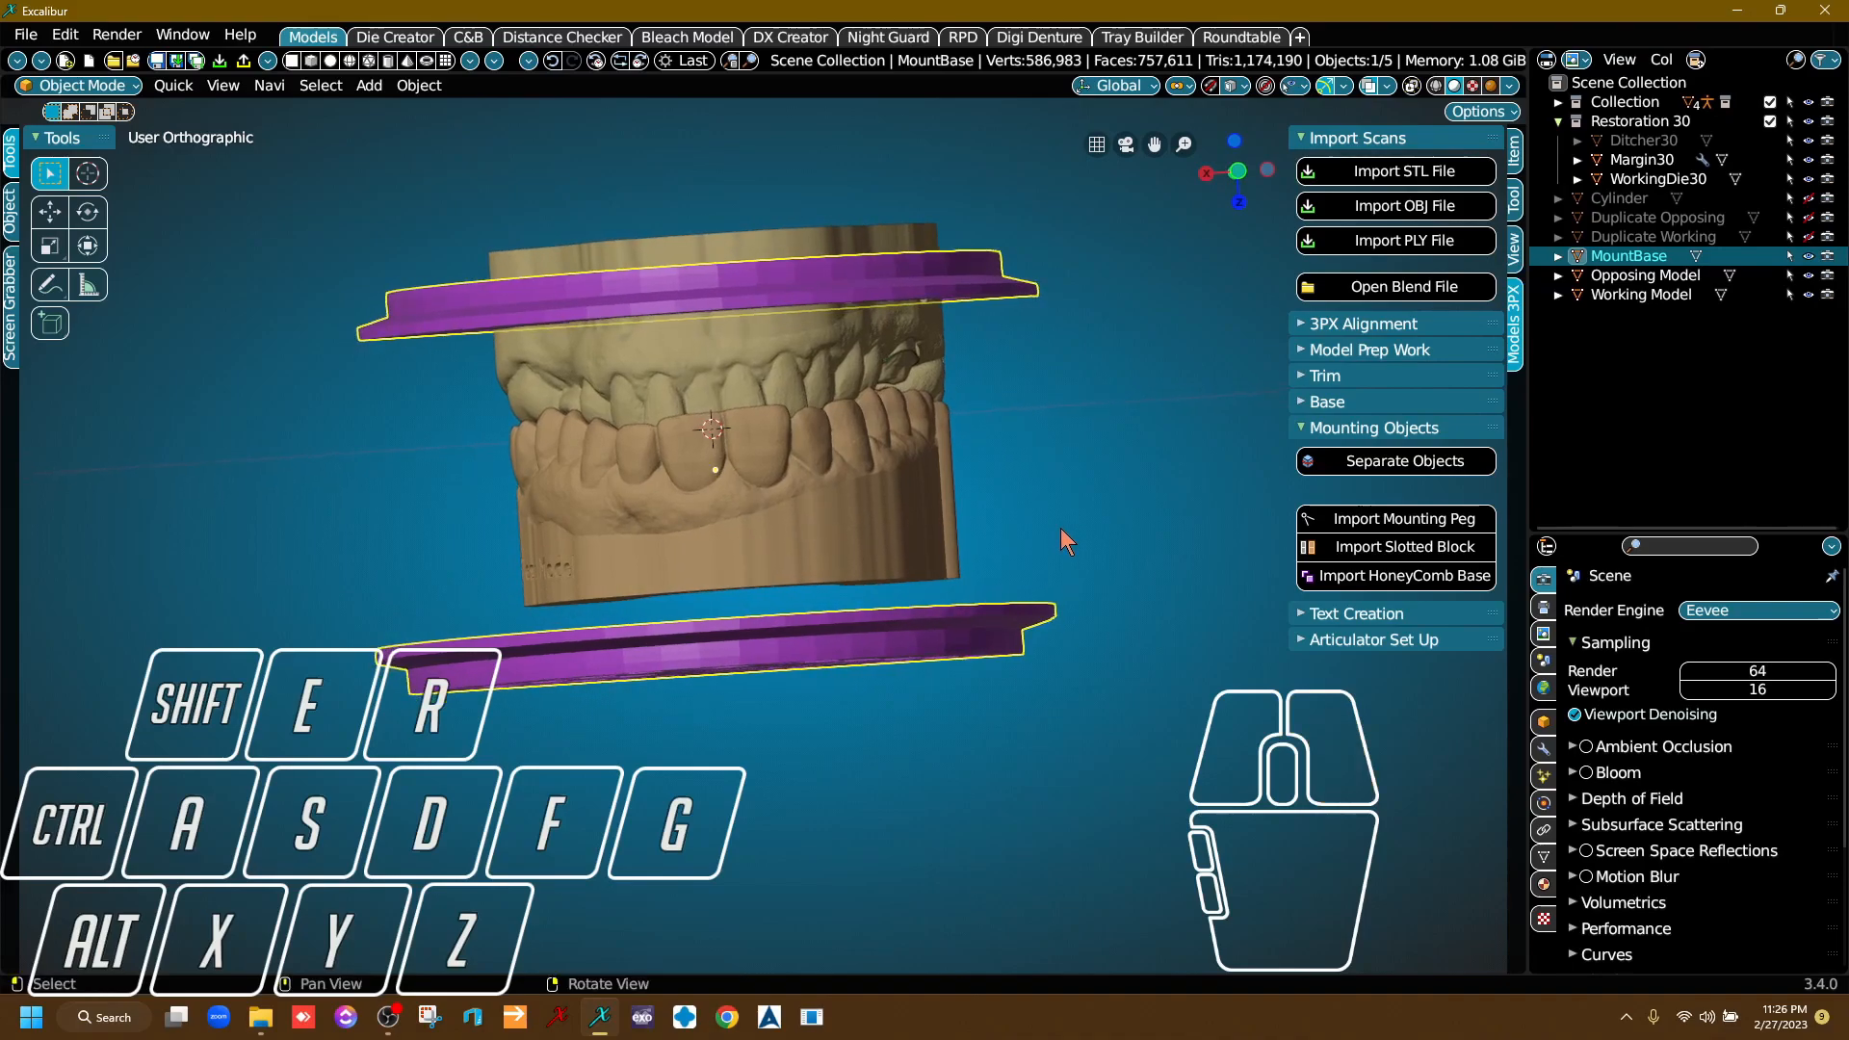
{"action": "mouse_move", "coordinate": [861, 557]}
{"action": "right_mouse_down"}
{"action": "mouse_move", "coordinate": [834, 507]}
{"action": "mouse_move", "coordinate": [862, 554]}
{"action": "right_mouse_up"}
{"action": "key", "text": "g"}
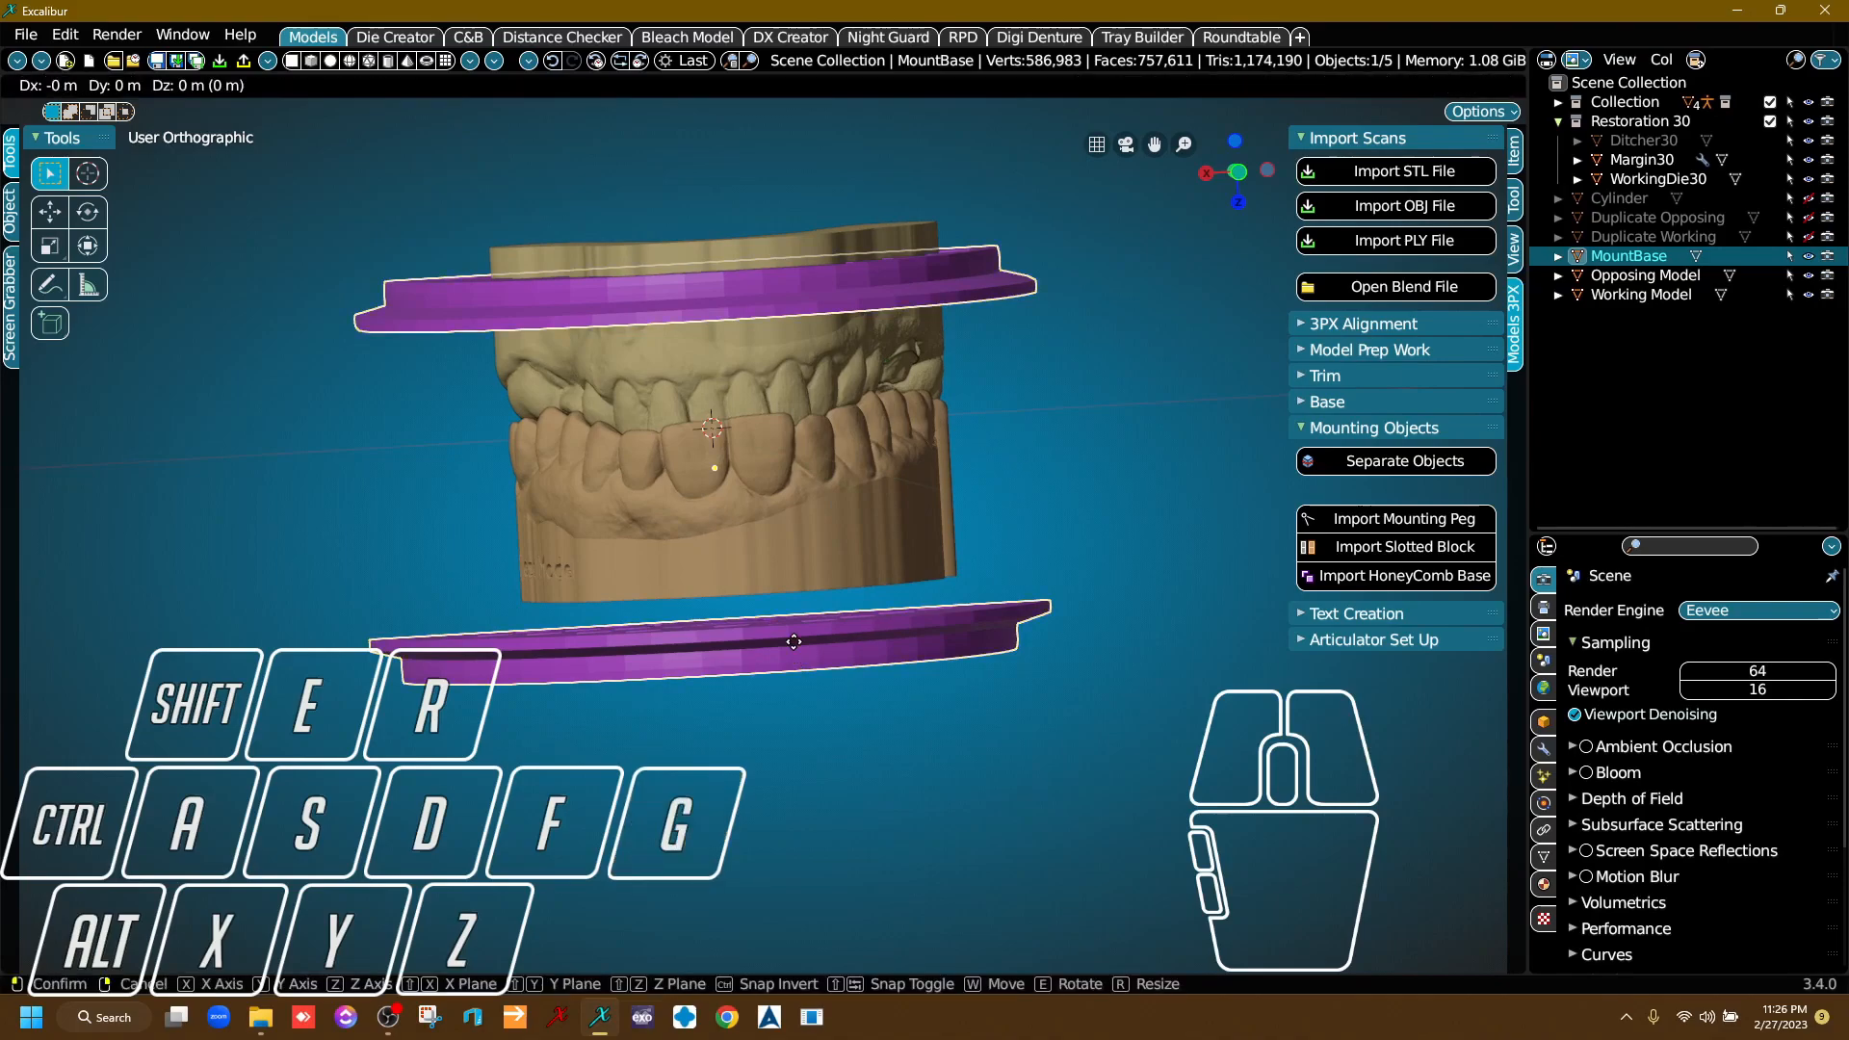
{"action": "key", "text": "z"}
{"action": "left_click", "coordinate": [798, 609]}
{"action": "right_click_drag", "start_coordinate": [797, 609], "coordinate": [825, 568]}
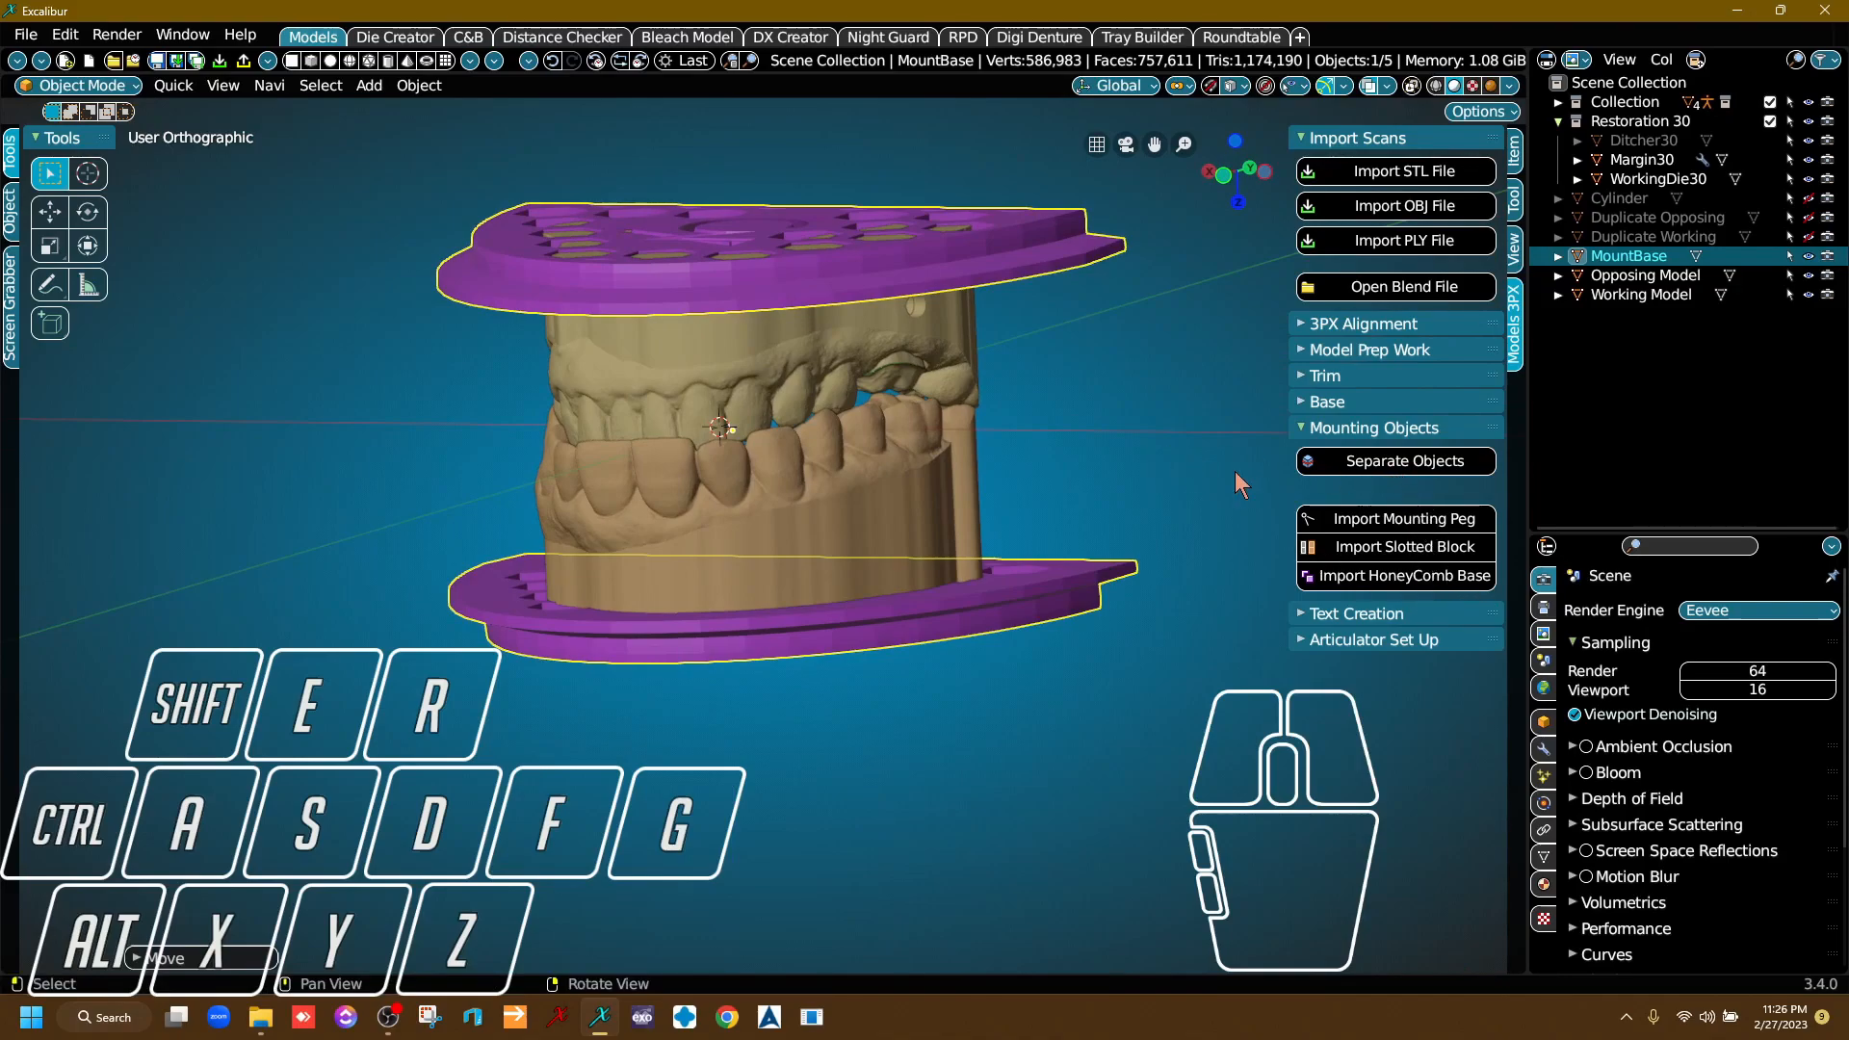
Separate the honeycomb base into two objects and select the plate on the Opposing Model's side.
{"action": "left_click", "coordinate": [1423, 462]}
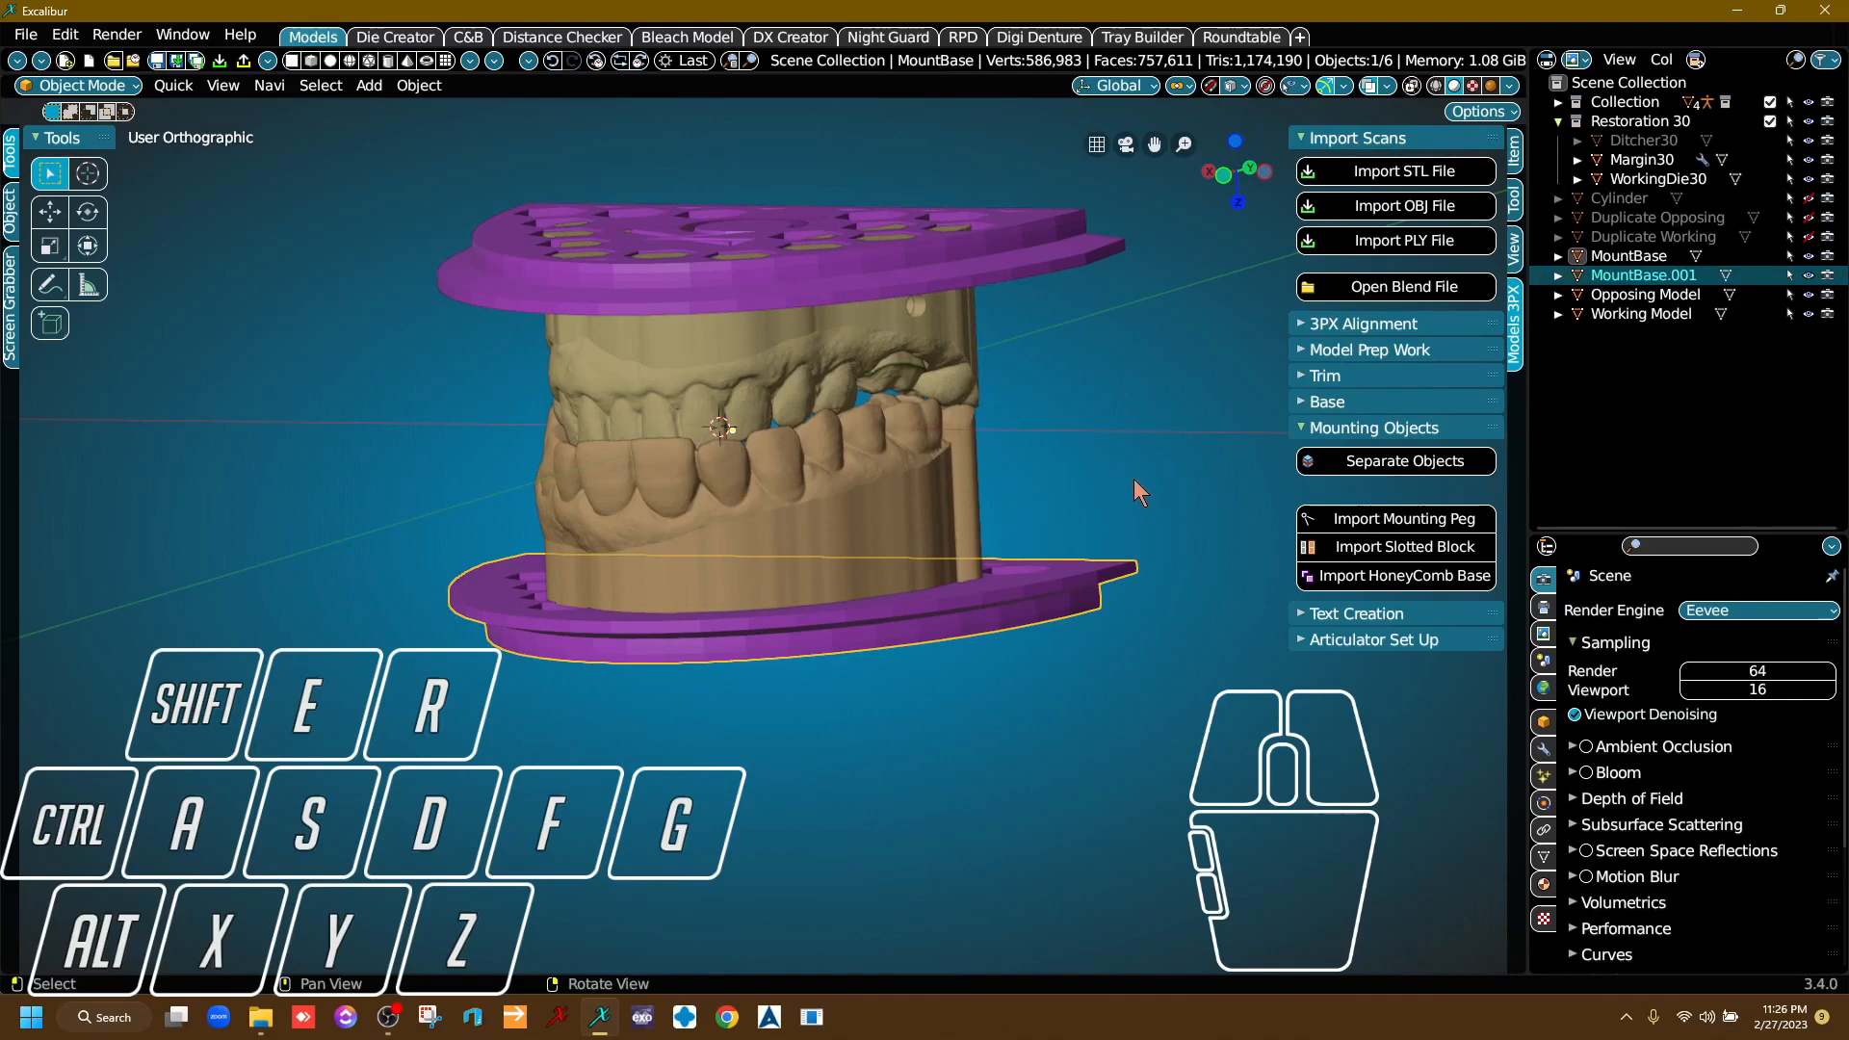
{"action": "middle_click_drag", "start_coordinate": [1133, 480], "coordinate": [897, 201]}
{"action": "left_click", "coordinate": [1032, 601]}
In a straight side view, shift the Opposing Model's plate slightly along the Z axis so it overlaps the model's flat end.
{"action": "right_click_drag", "start_coordinate": [1028, 578], "coordinate": [875, 547]}
{"action": "scroll", "coordinate": [796, 570], "scroll_direction": "up", "scroll_amount": 5}
{"action": "scroll", "coordinate": [844, 542], "scroll_direction": "down", "scroll_amount": 3}
{"action": "scroll", "coordinate": [875, 548], "scroll_direction": "up", "scroll_amount": 2}
{"action": "scroll", "coordinate": [679, 569], "scroll_direction": "up", "scroll_amount": 2}
{"action": "right_click_drag", "start_coordinate": [679, 569], "coordinate": [754, 609]}
{"action": "scroll", "coordinate": [813, 610], "scroll_direction": "up", "scroll_amount": 3}
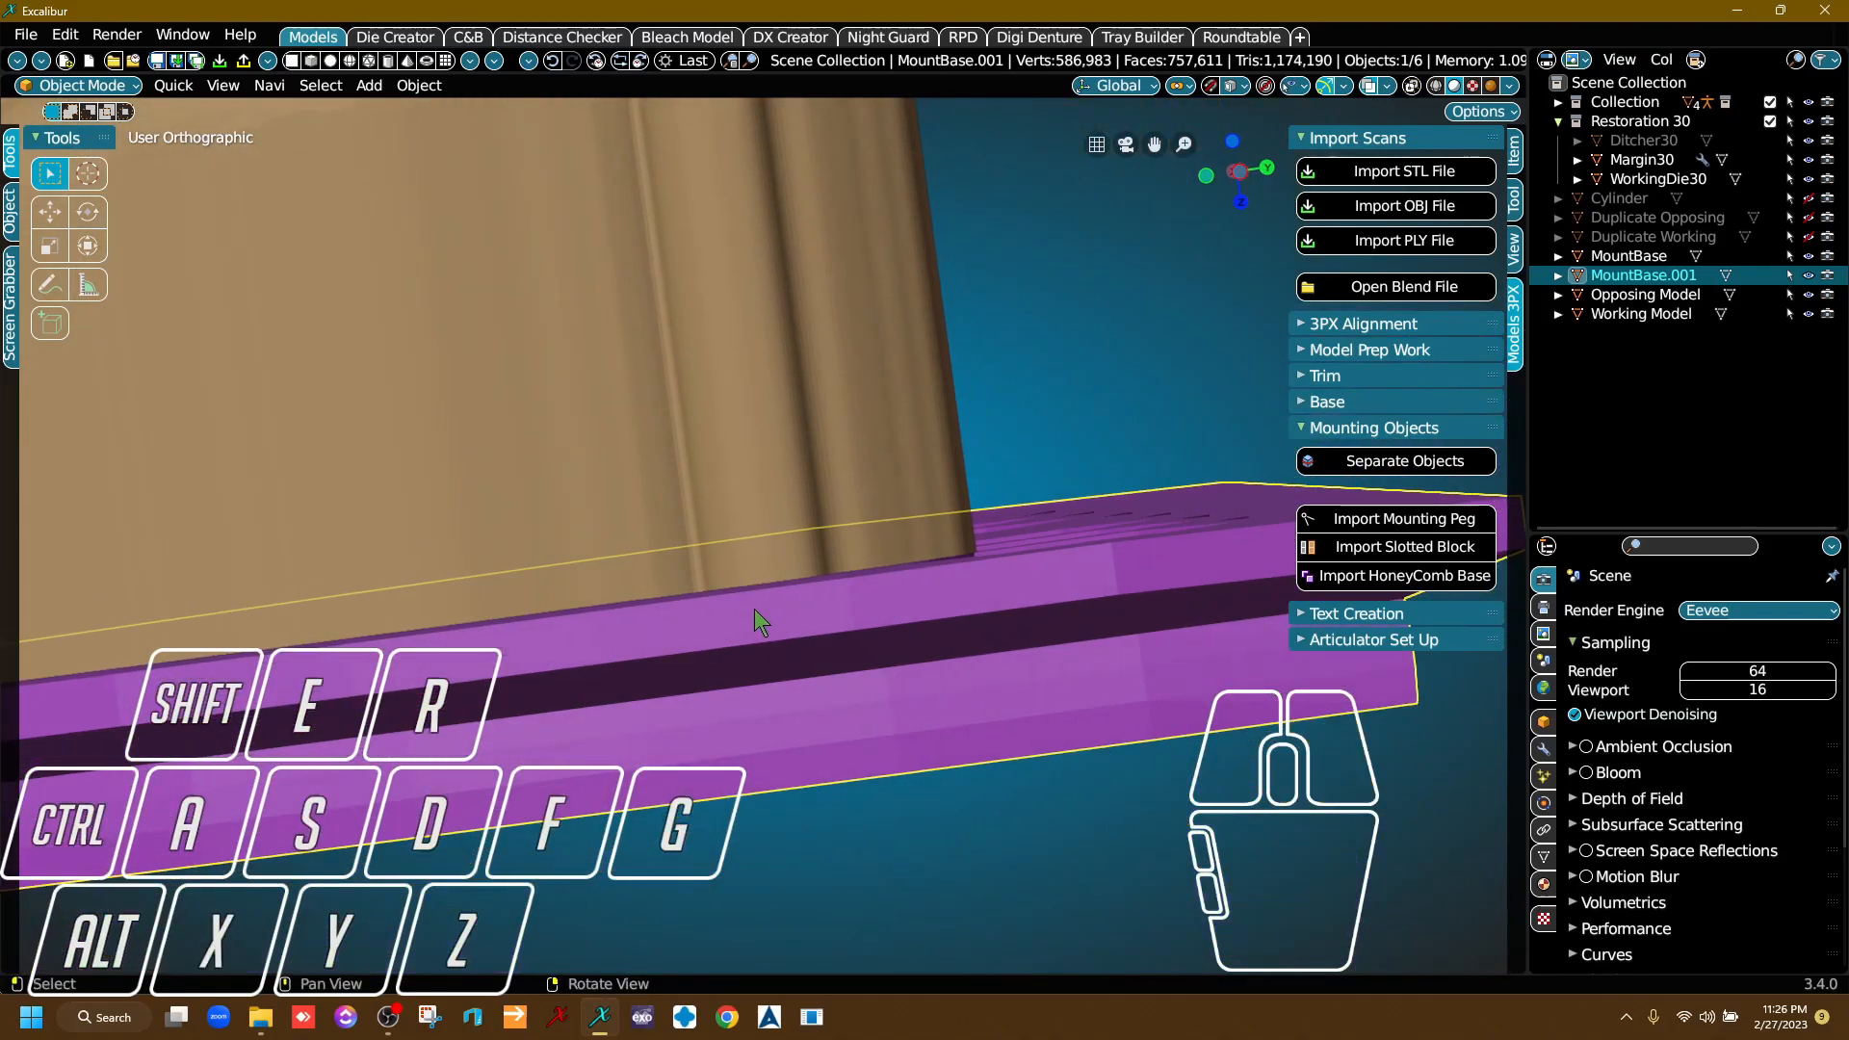
{"action": "left_click", "coordinate": [1240, 173]}
{"action": "middle_click_drag", "start_coordinate": [1083, 377], "coordinate": [706, 516]}
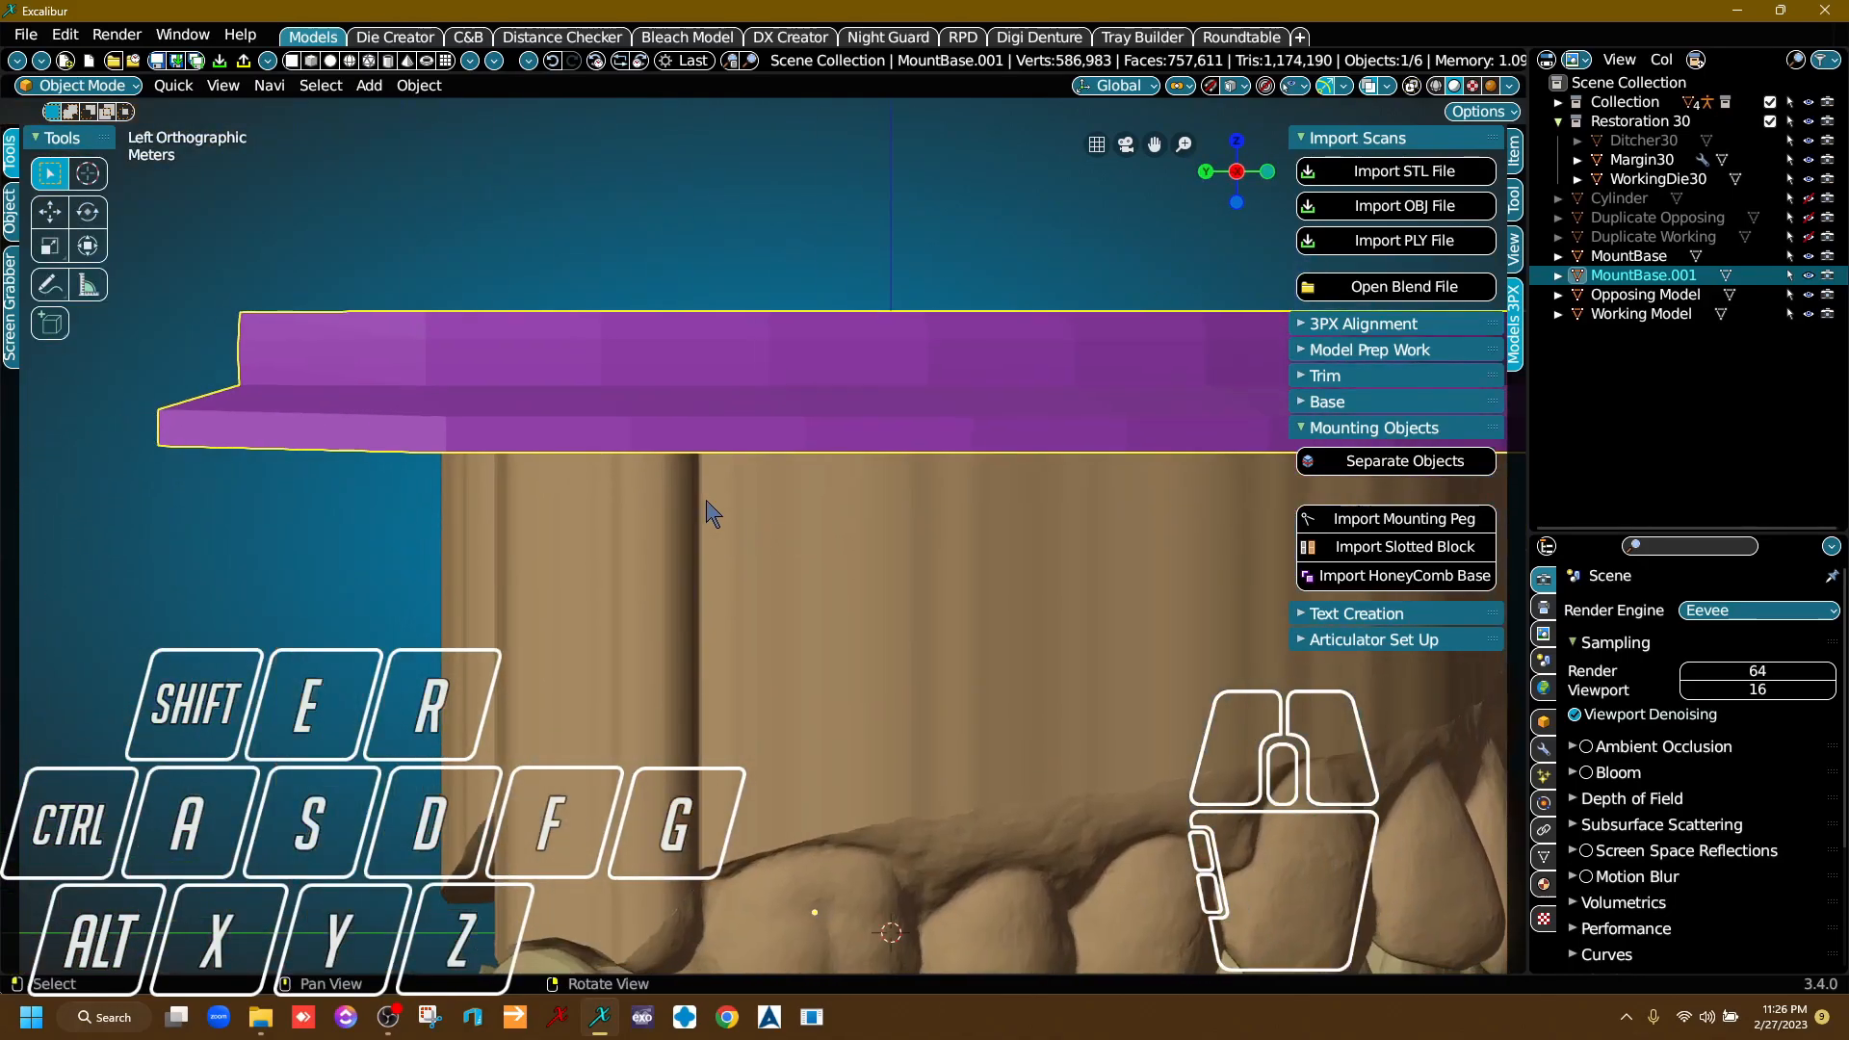
{"action": "key", "text": "g"}
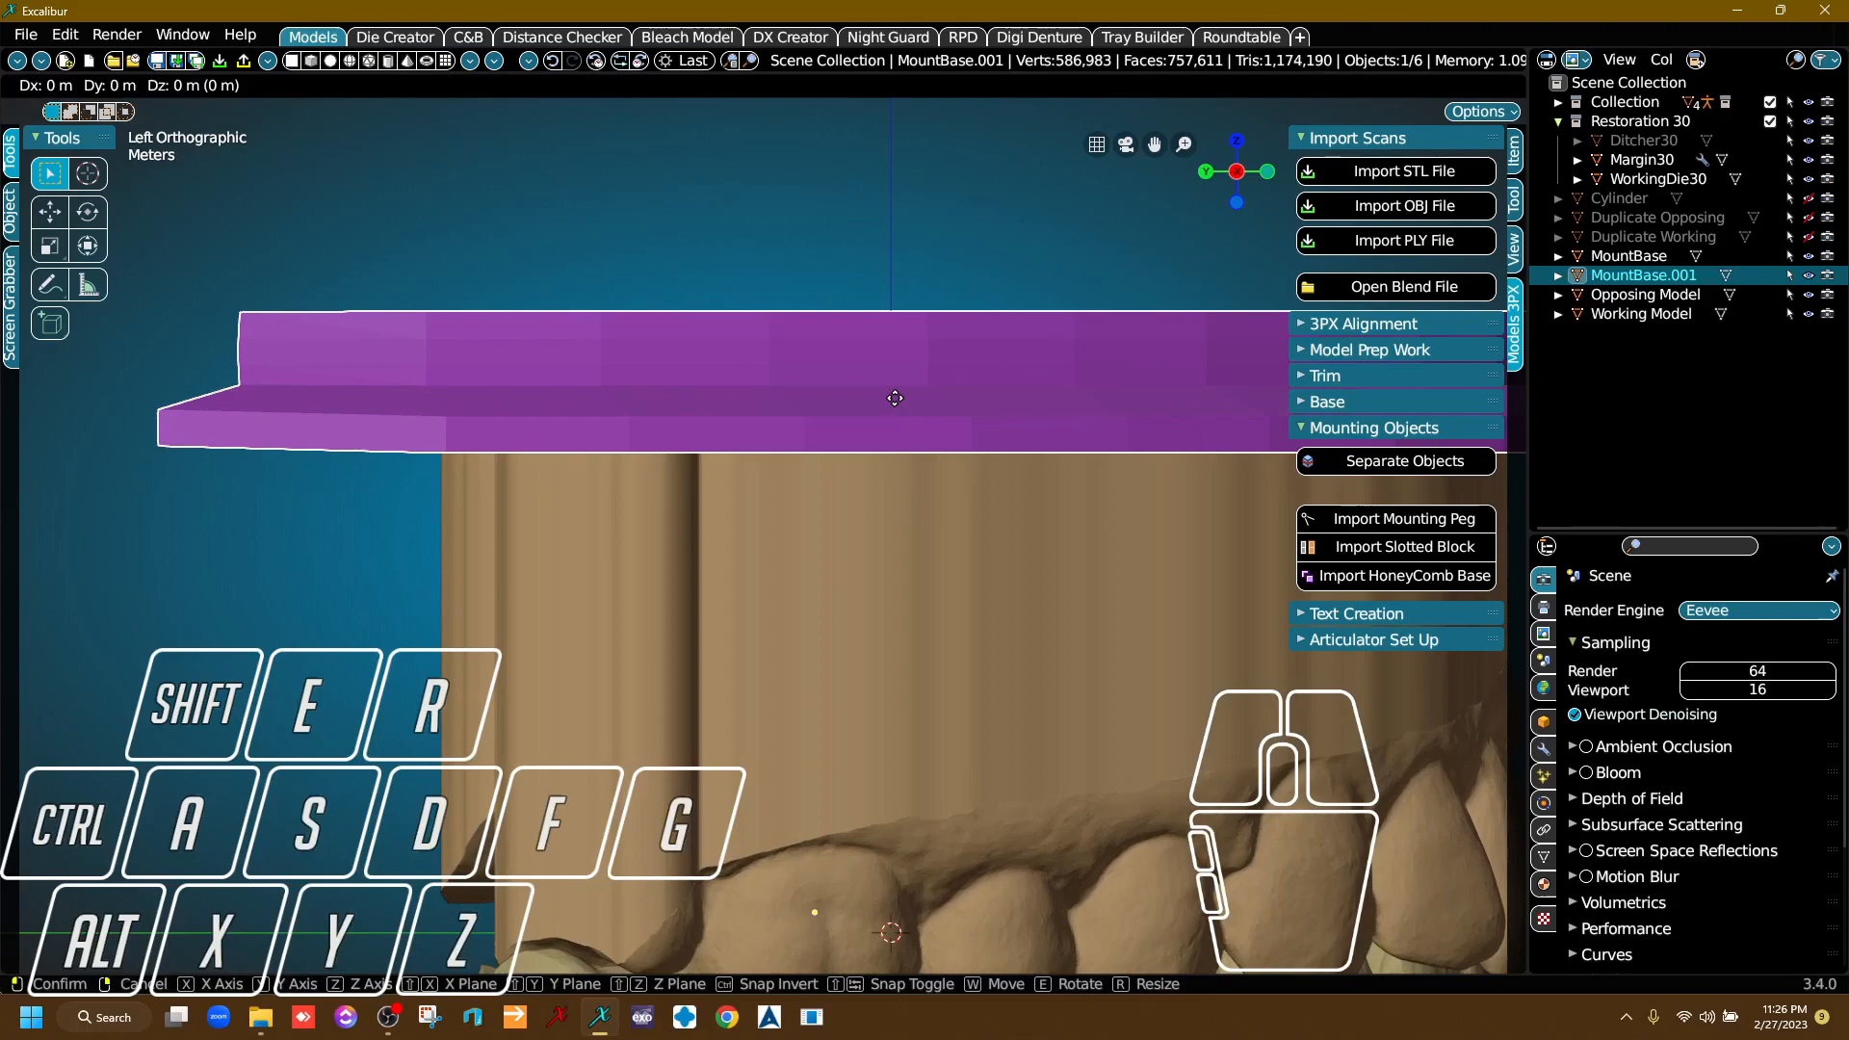
{"action": "key", "text": "z"}
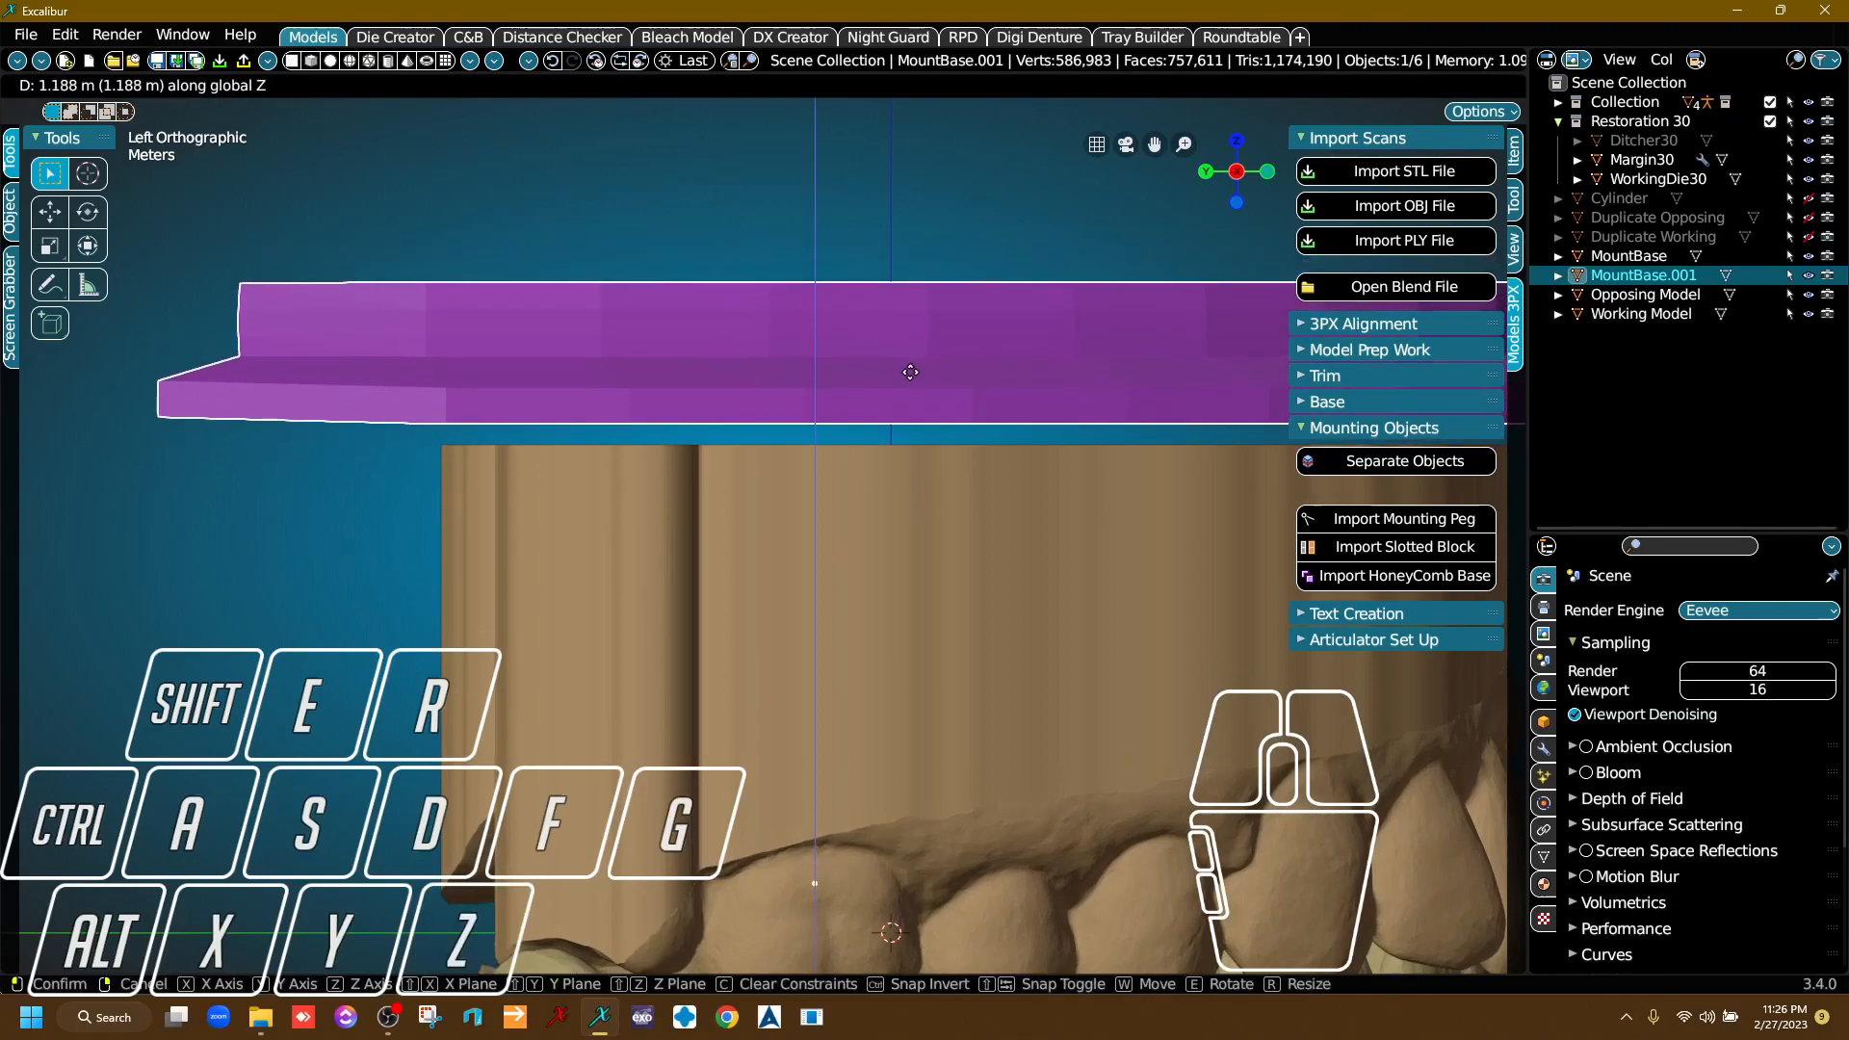
{"action": "left_click", "coordinate": [909, 402]}
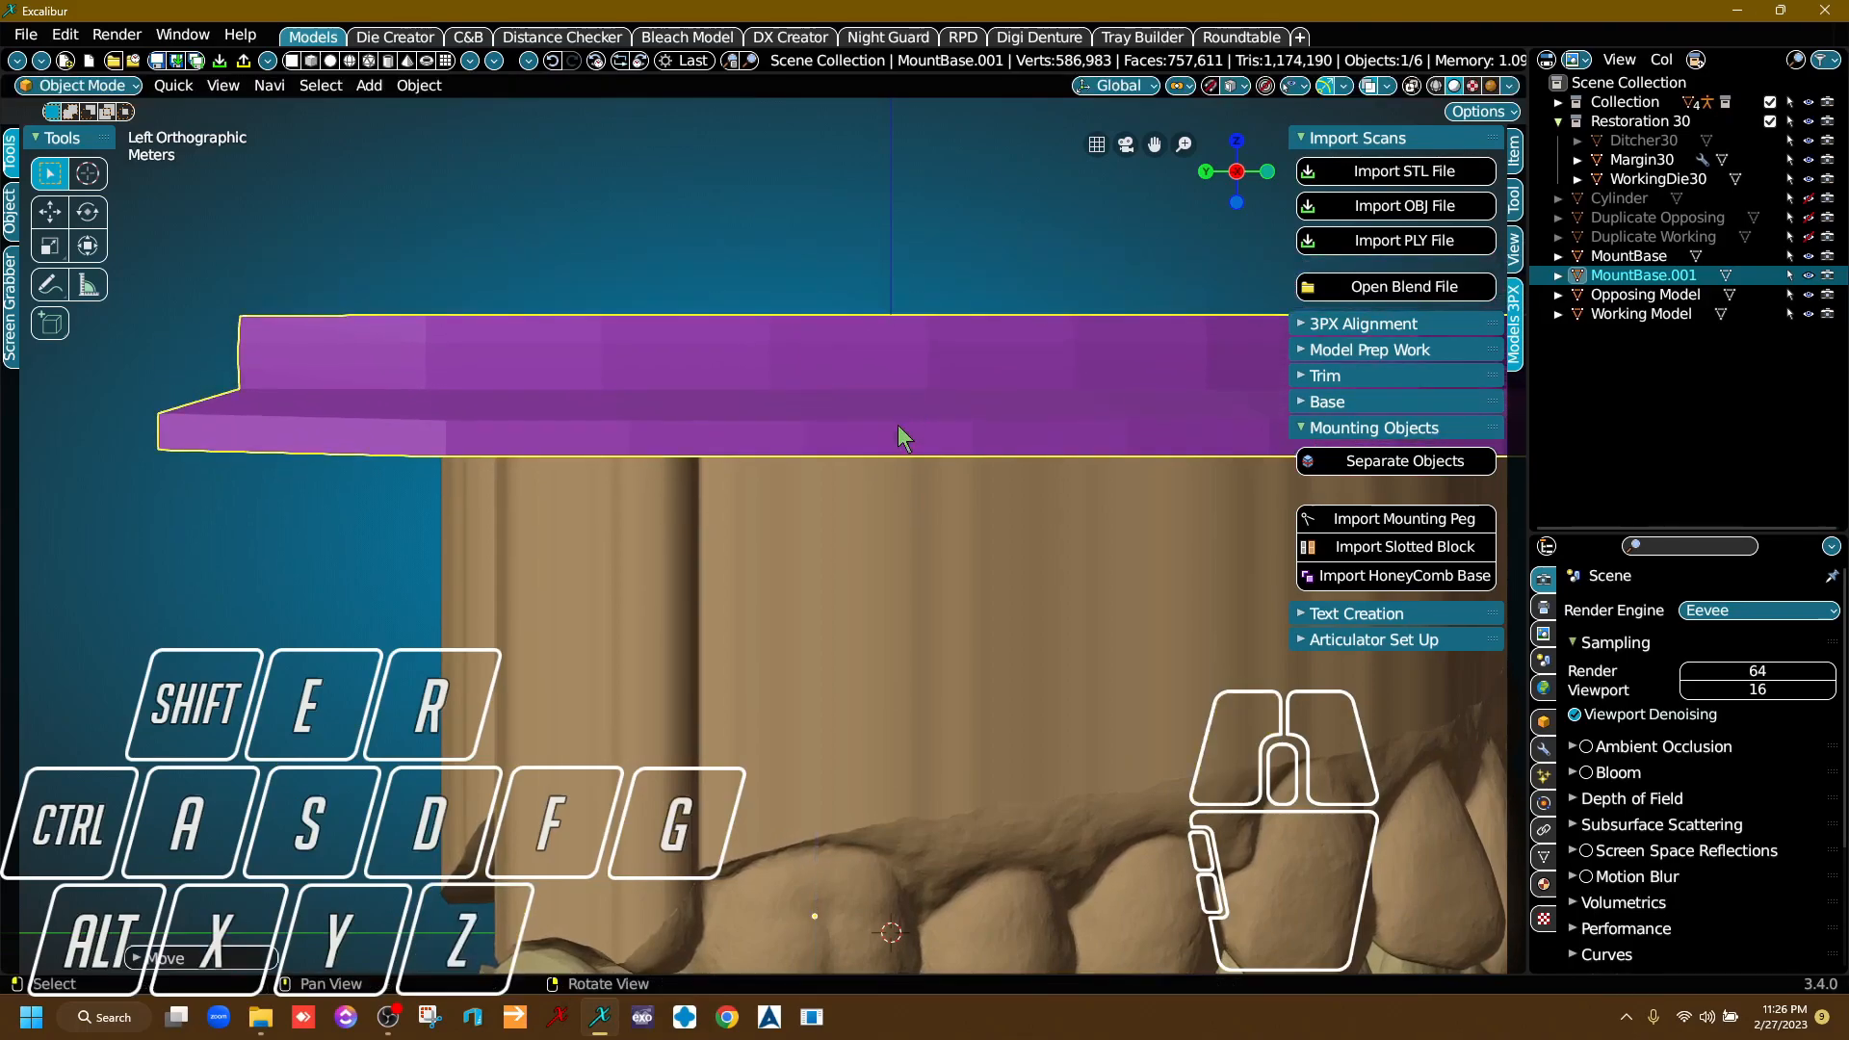
Select the Opposing Model and examine how both plates overlap the flat ends of the models.
{"action": "scroll", "coordinate": [888, 611], "scroll_direction": "down", "scroll_amount": 4}
{"action": "middle_click_drag", "start_coordinate": [938, 613], "coordinate": [874, 130]}
{"action": "scroll", "coordinate": [888, 288], "scroll_direction": "up", "scroll_amount": 3}
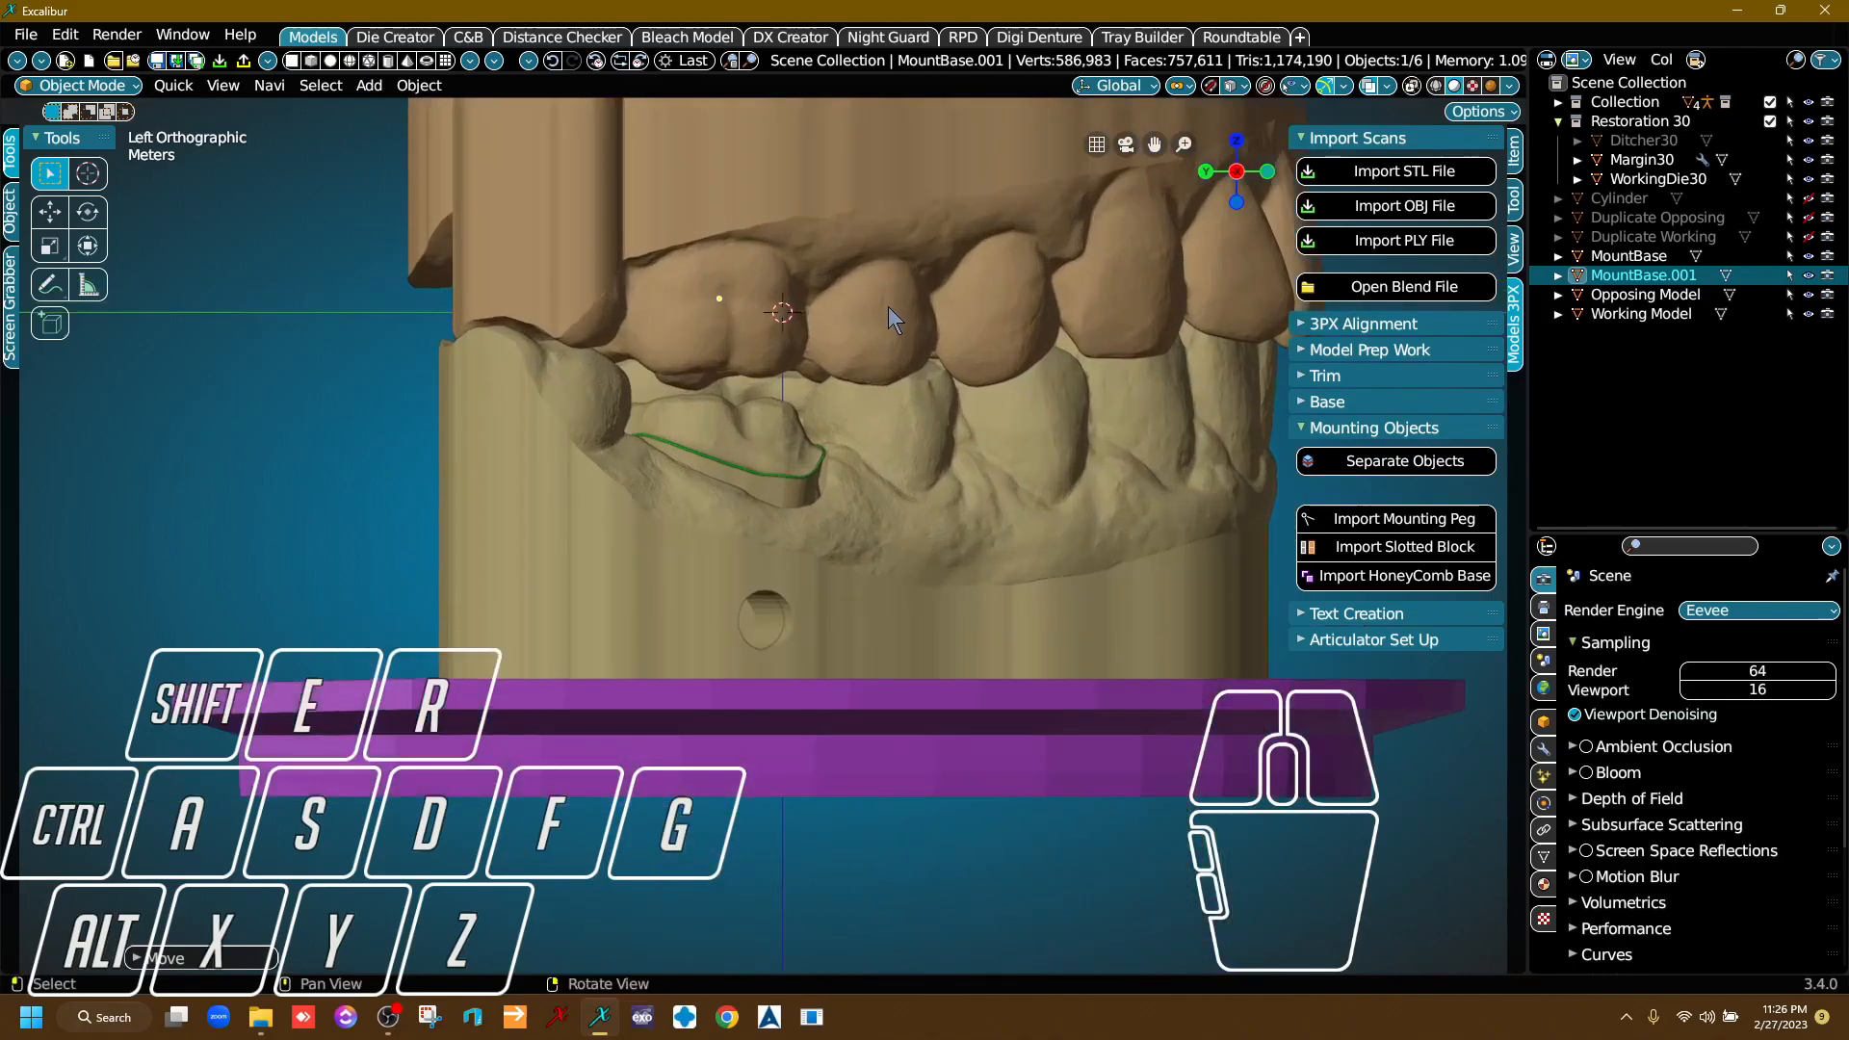
{"action": "middle_click_drag", "start_coordinate": [888, 212], "coordinate": [880, 655]}
{"action": "scroll", "coordinate": [857, 578], "scroll_direction": "up", "scroll_amount": 3}
{"action": "middle_click_drag", "start_coordinate": [838, 491], "coordinate": [921, 684]}
{"action": "left_click", "coordinate": [921, 684]}
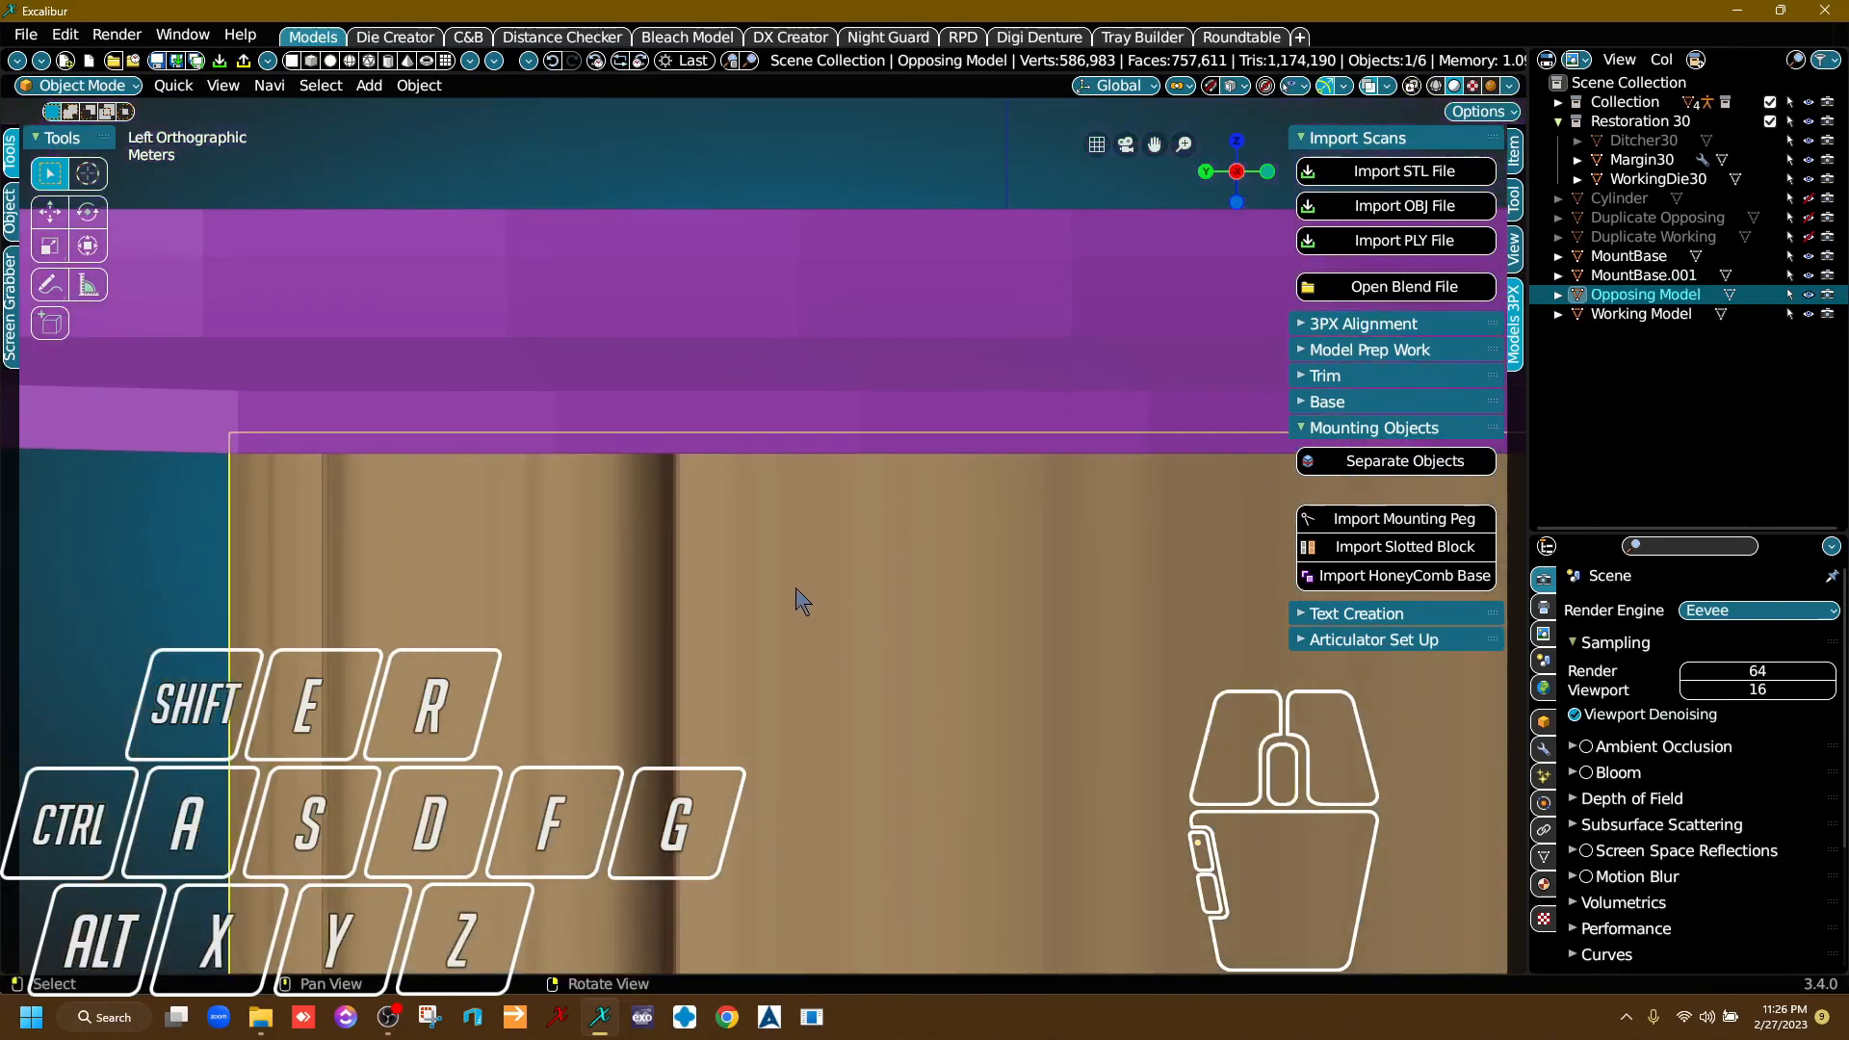
{"action": "middle_click_drag", "start_coordinate": [1061, 424], "coordinate": [857, 603]}
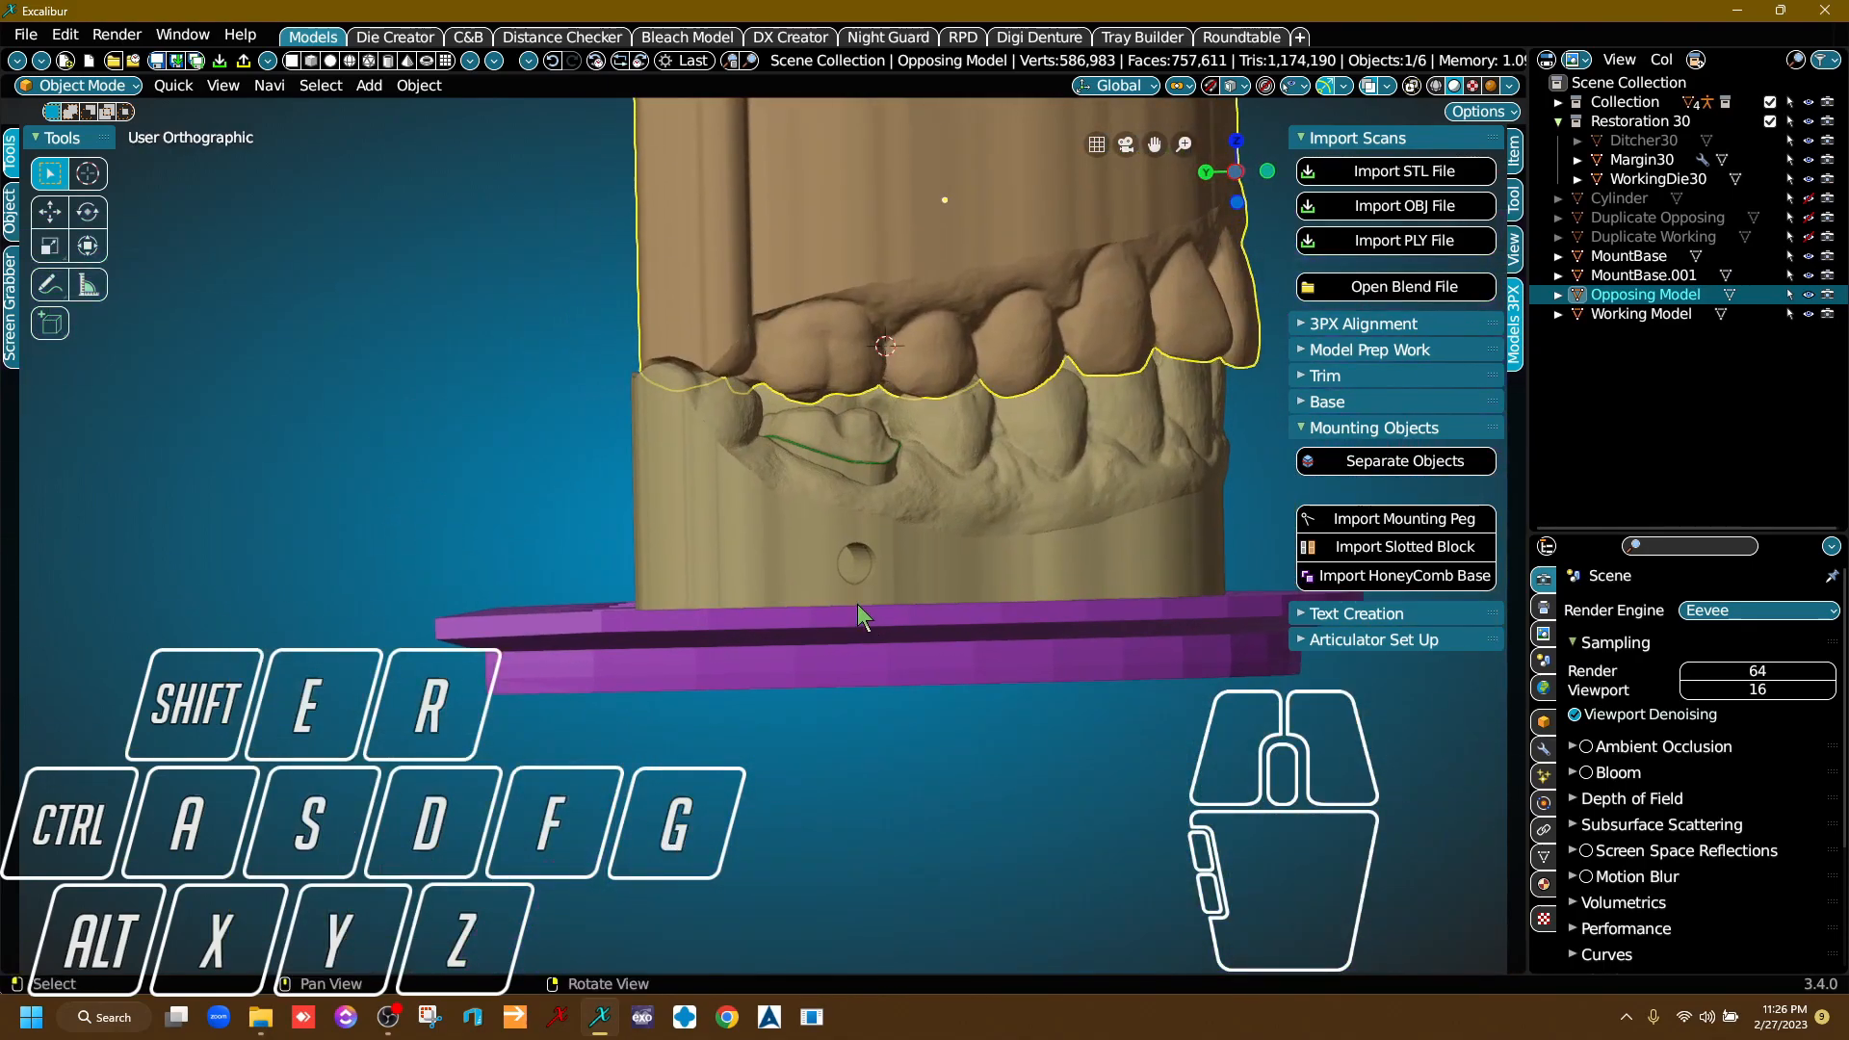
In a straight side view, lower the Working Model's honeycomb plate along the Z axis until it slightly overlaps the model's flat end.
{"action": "left_click", "coordinate": [1239, 174]}
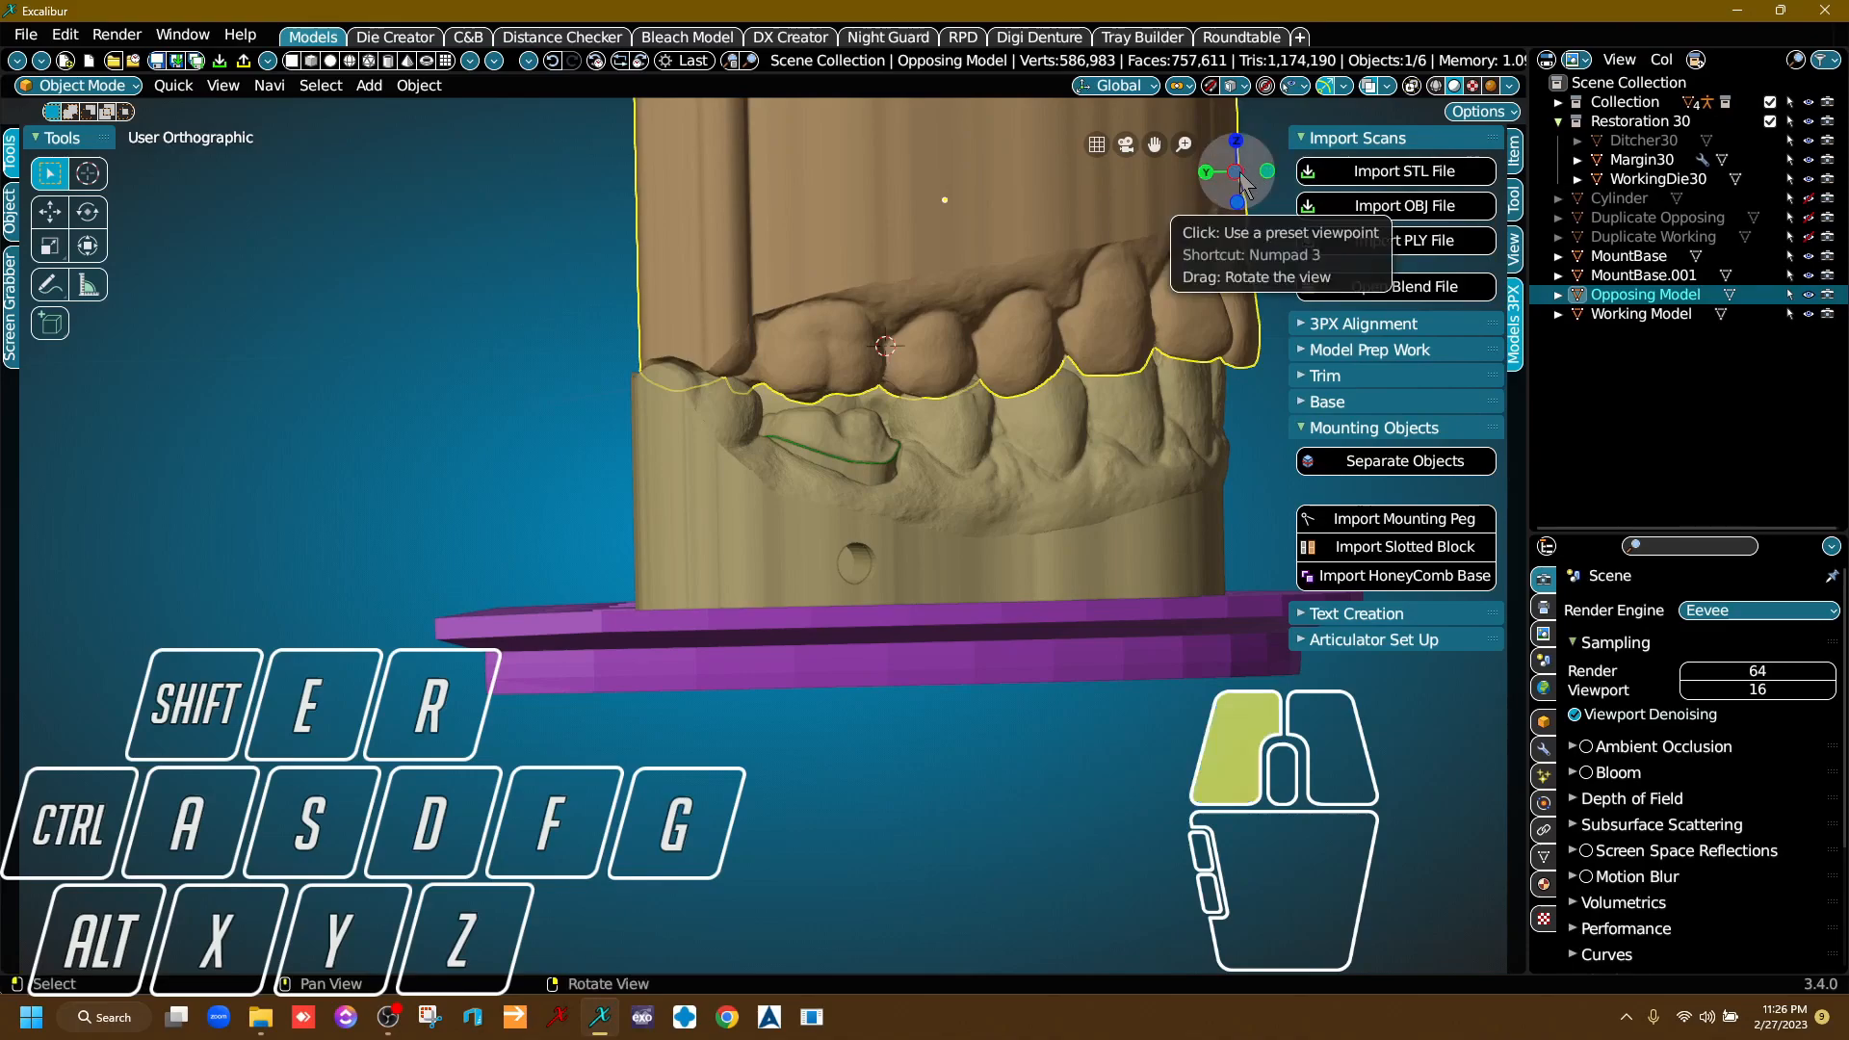
{"action": "scroll", "coordinate": [920, 539], "scroll_direction": "up", "scroll_amount": 4}
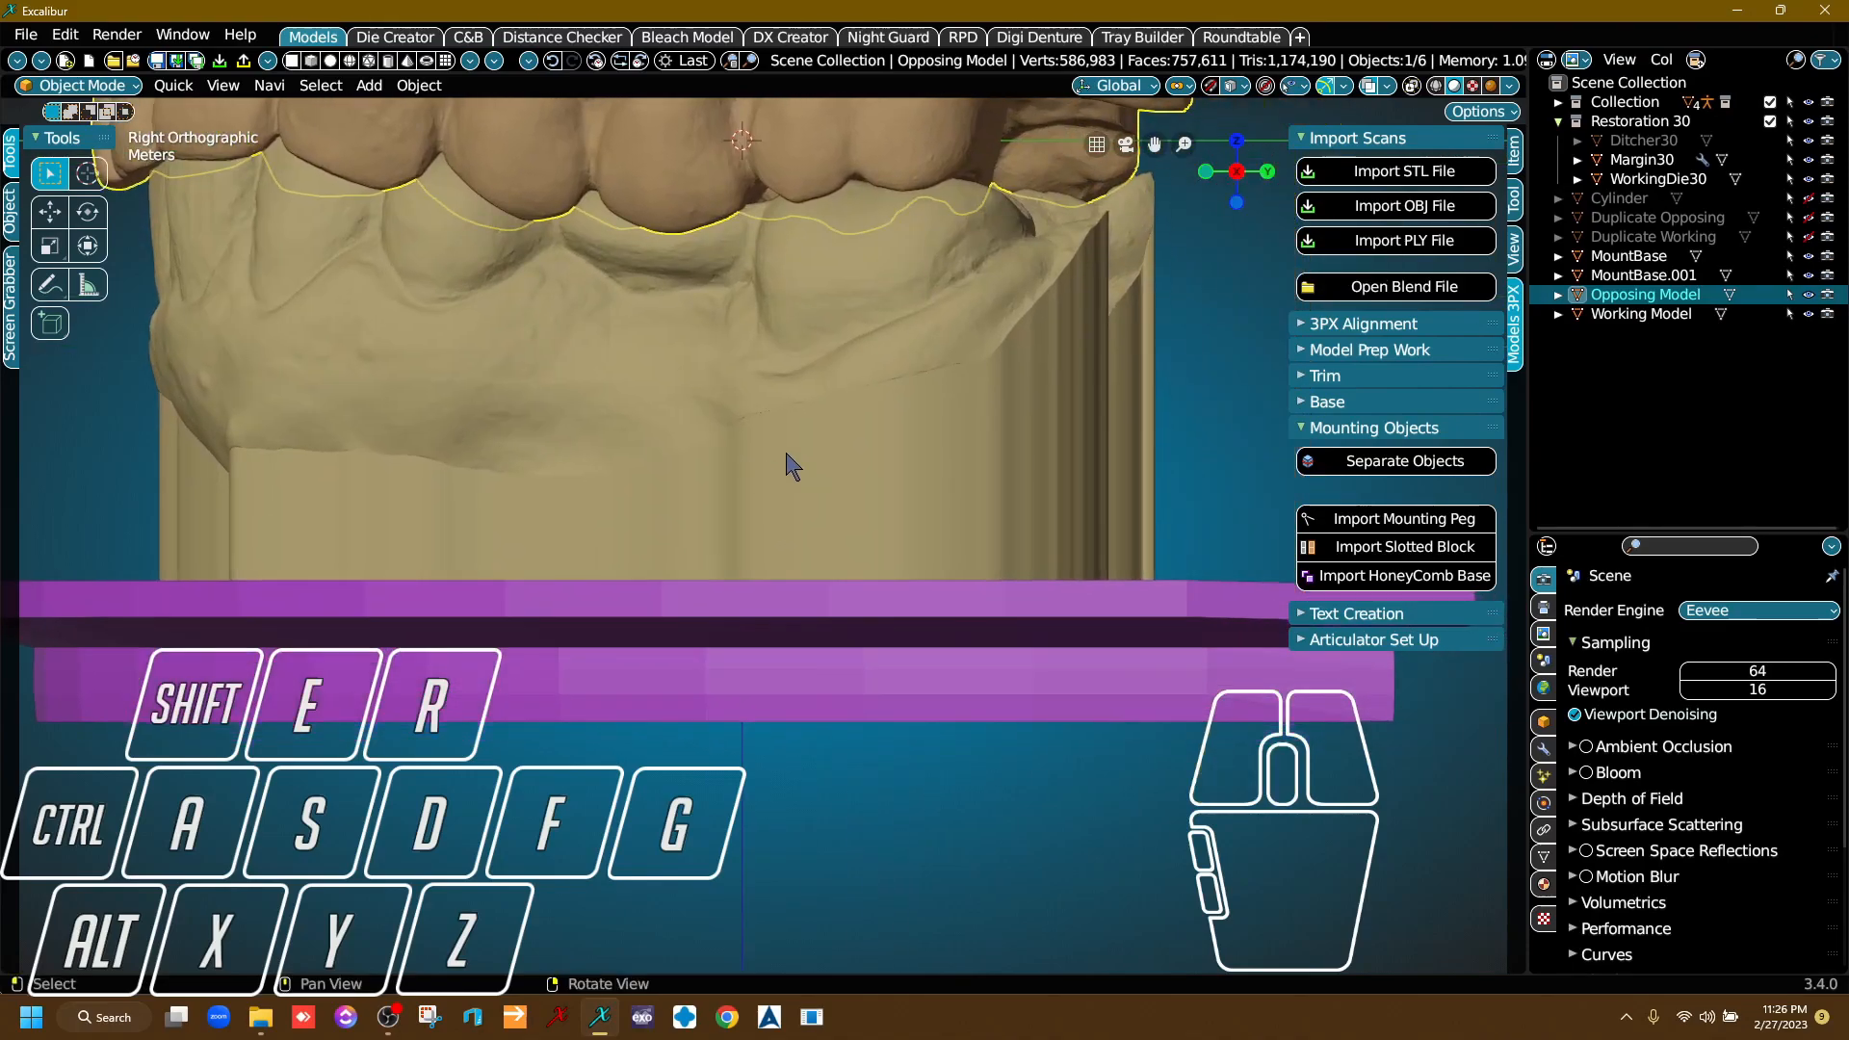
{"action": "left_click", "coordinate": [1232, 173]}
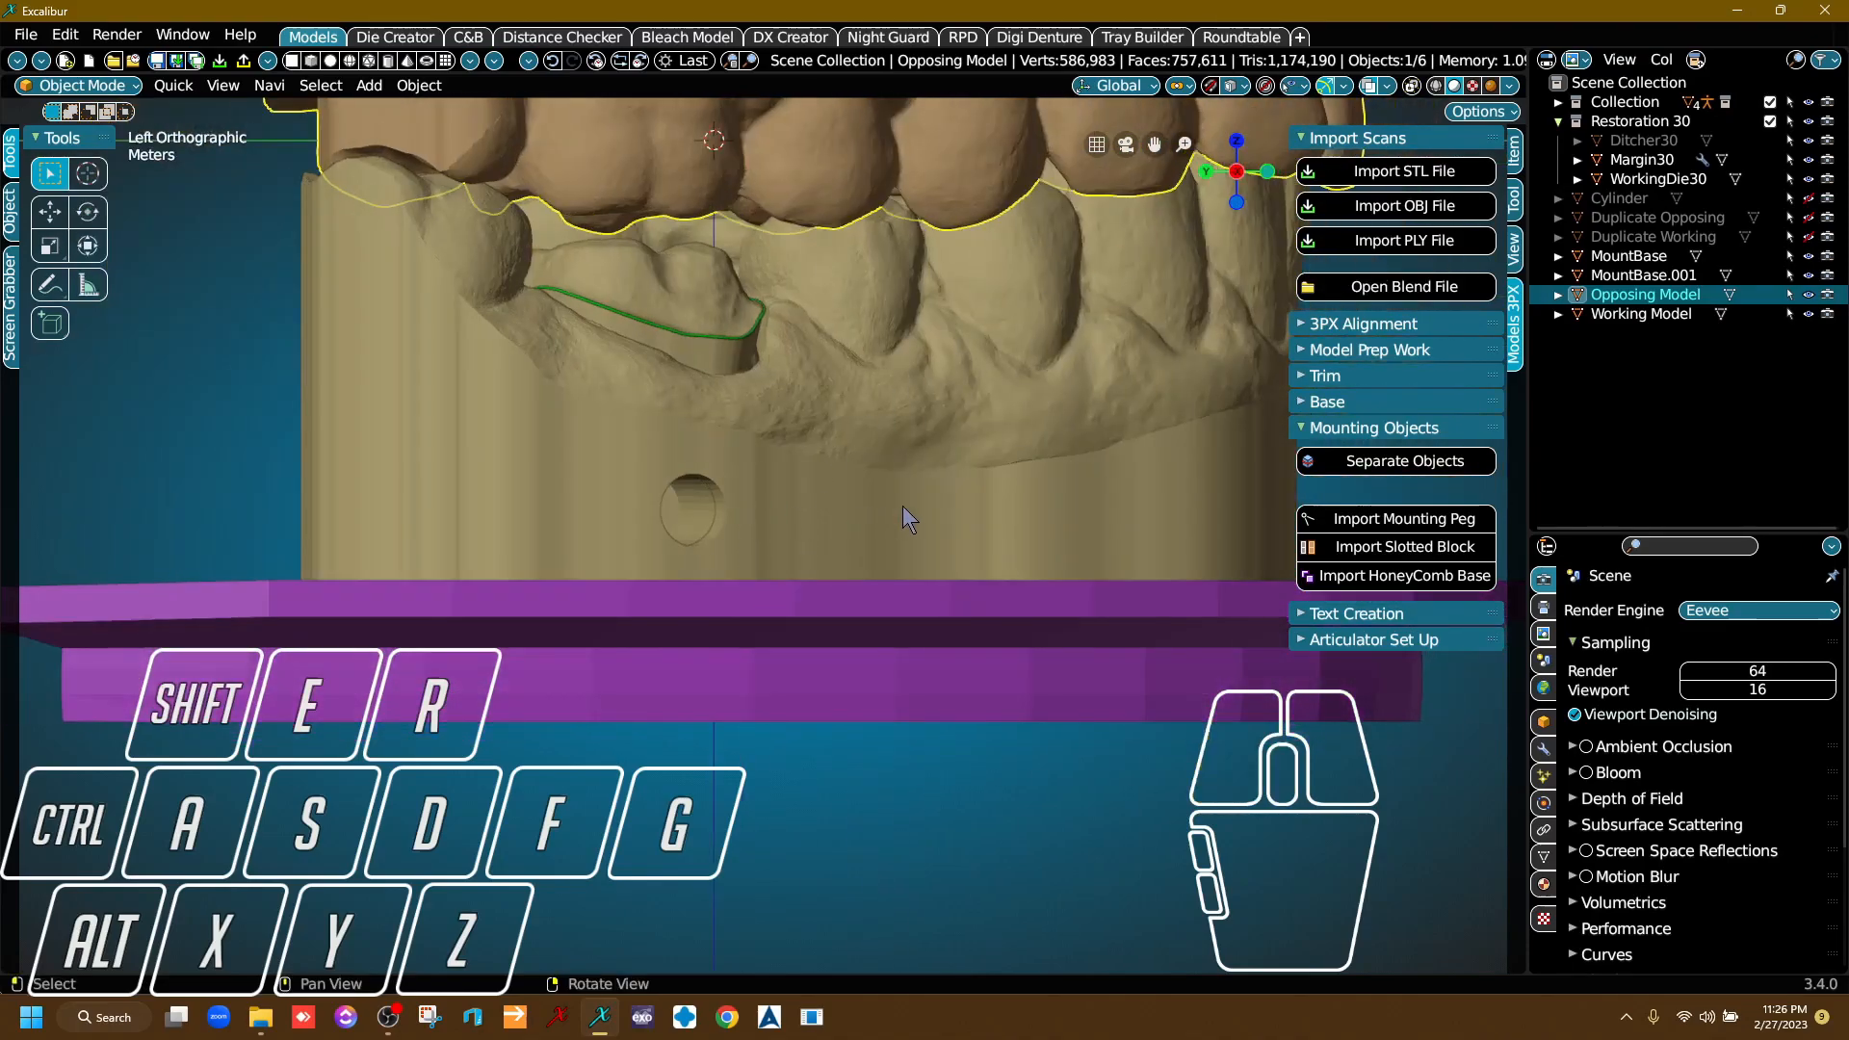
{"action": "left_click", "coordinate": [894, 510]}
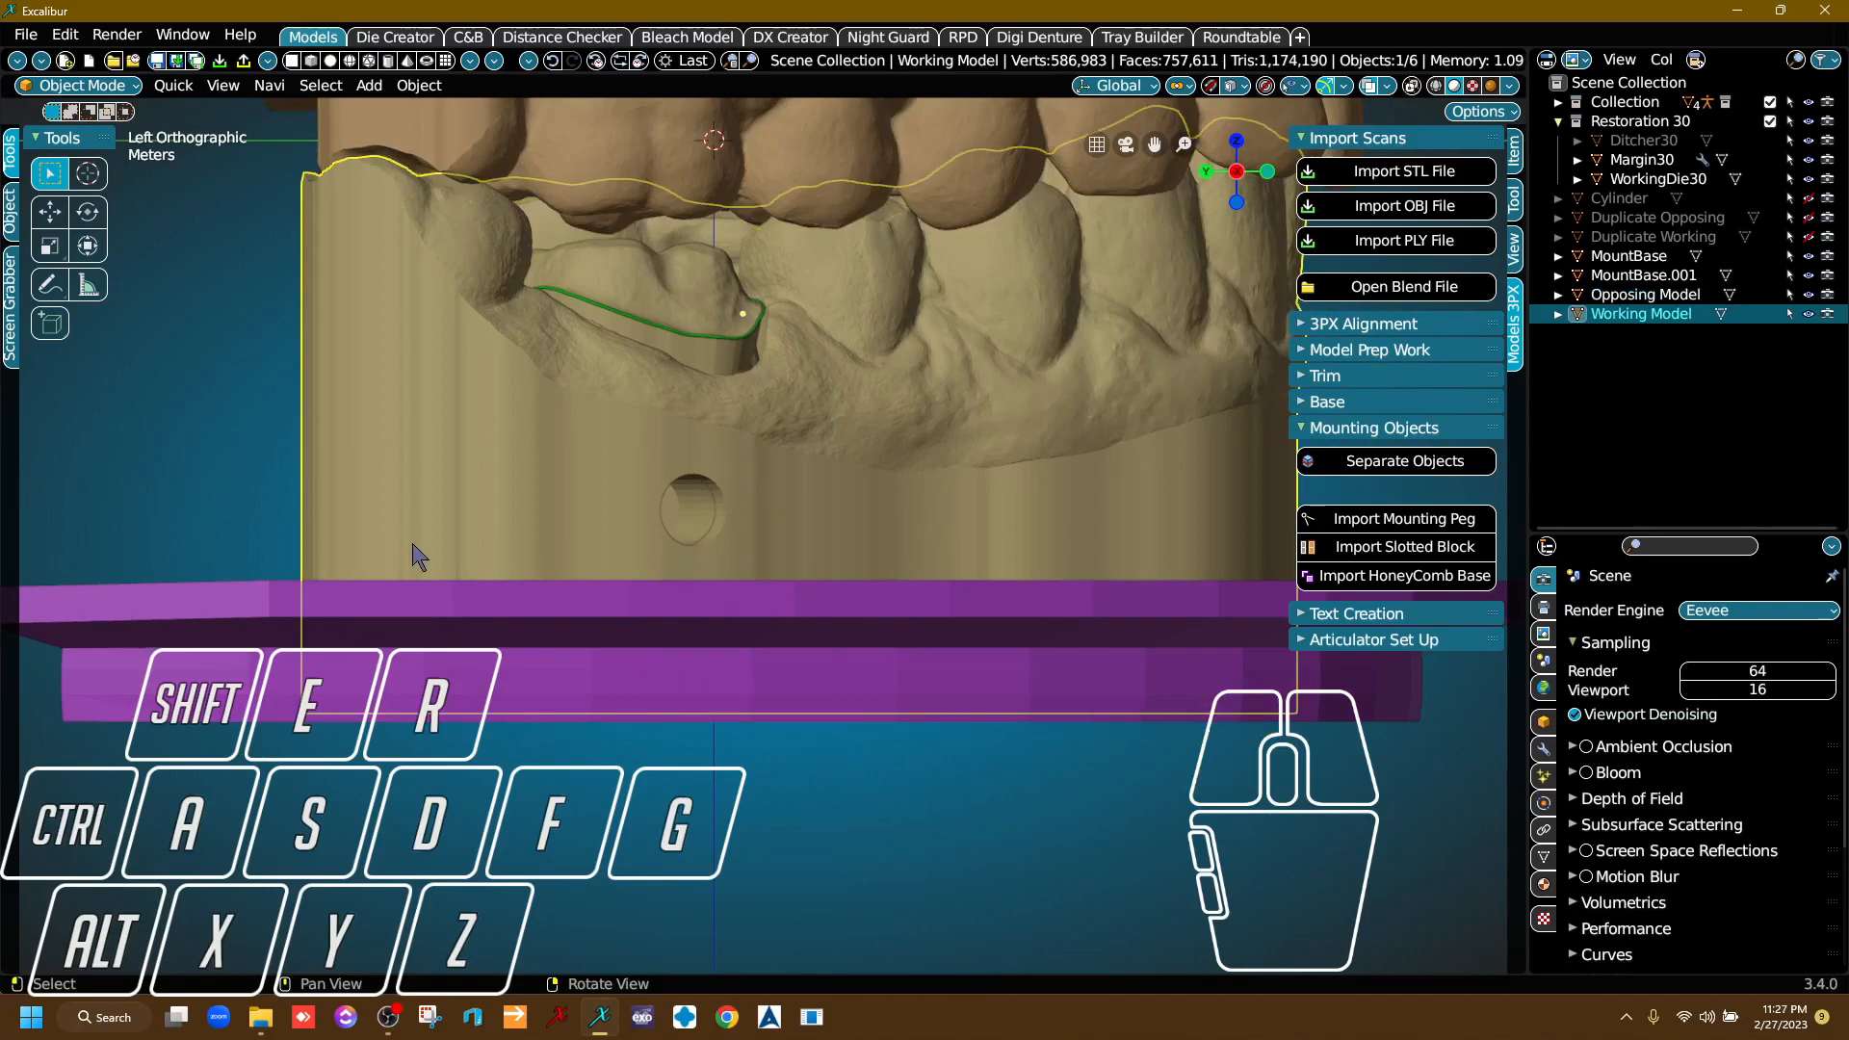
{"action": "left_click", "coordinate": [606, 693]}
{"action": "key", "text": "g"}
{"action": "key", "text": "z"}
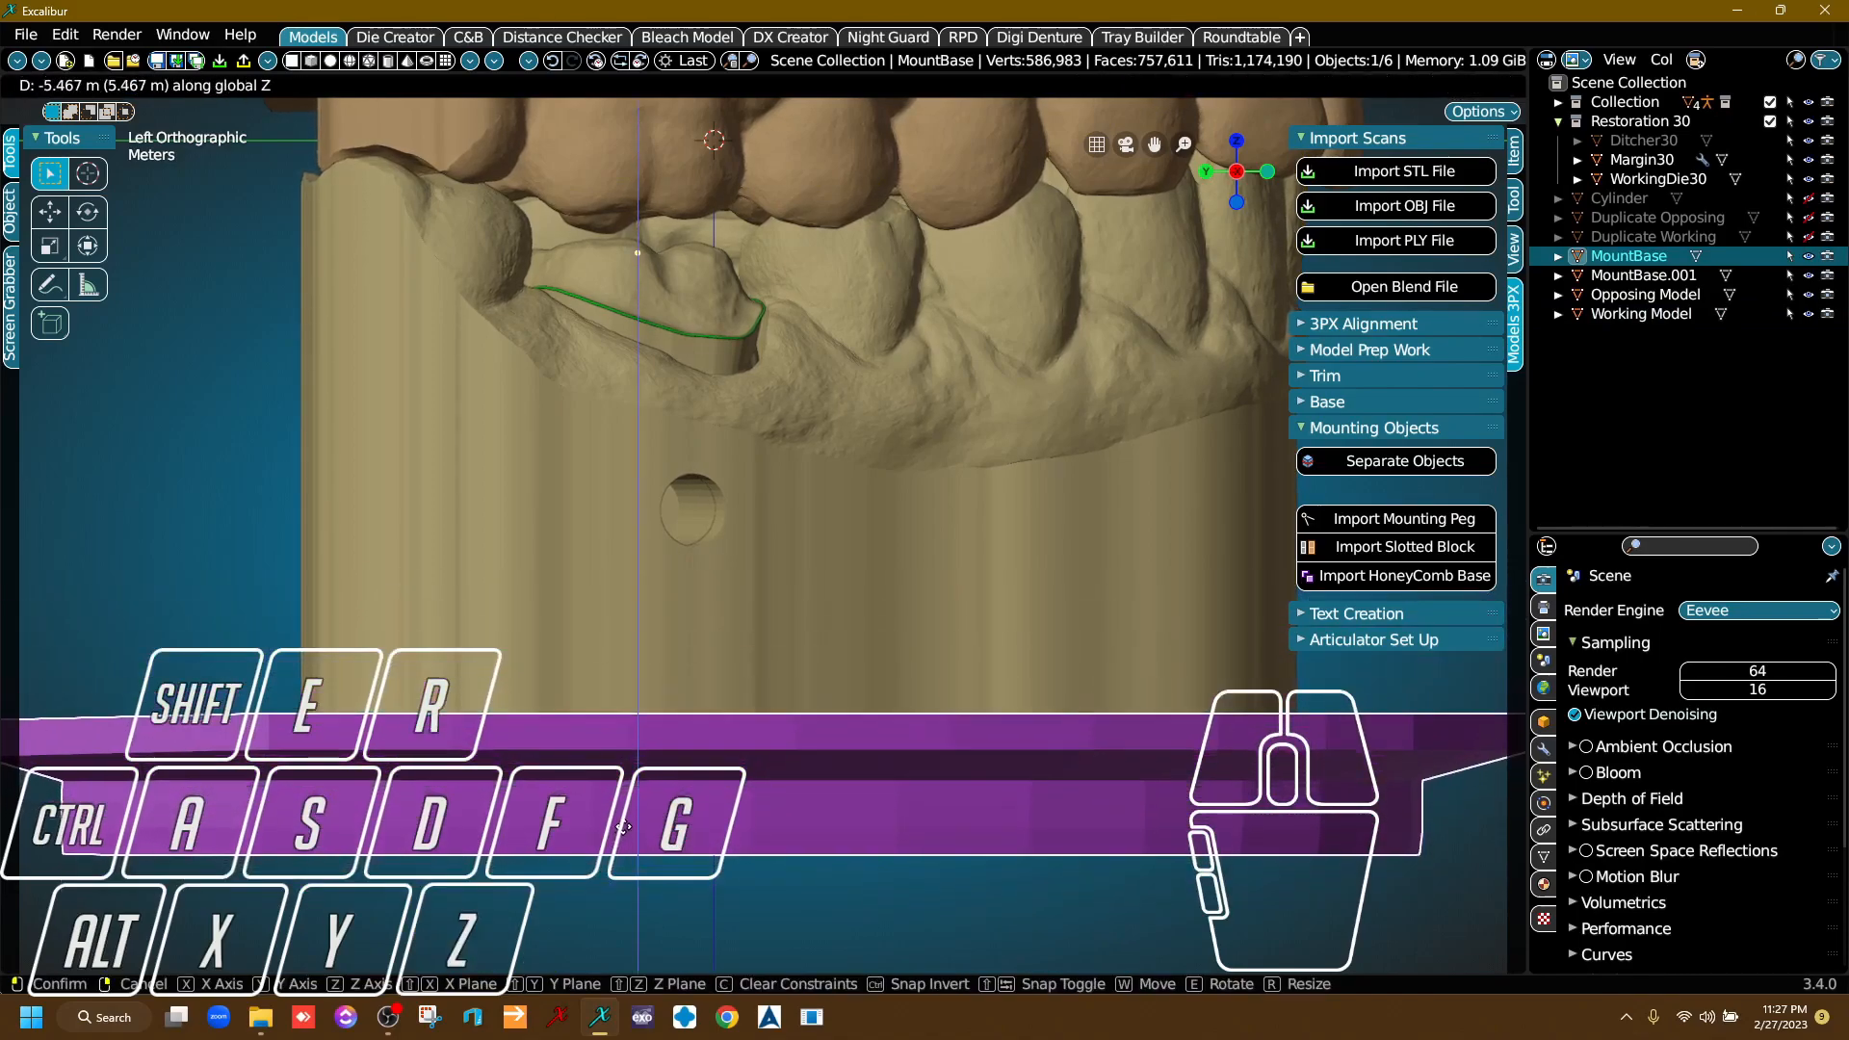
{"action": "left_click", "coordinate": [622, 818]}
{"action": "left_click", "coordinate": [432, 589]}
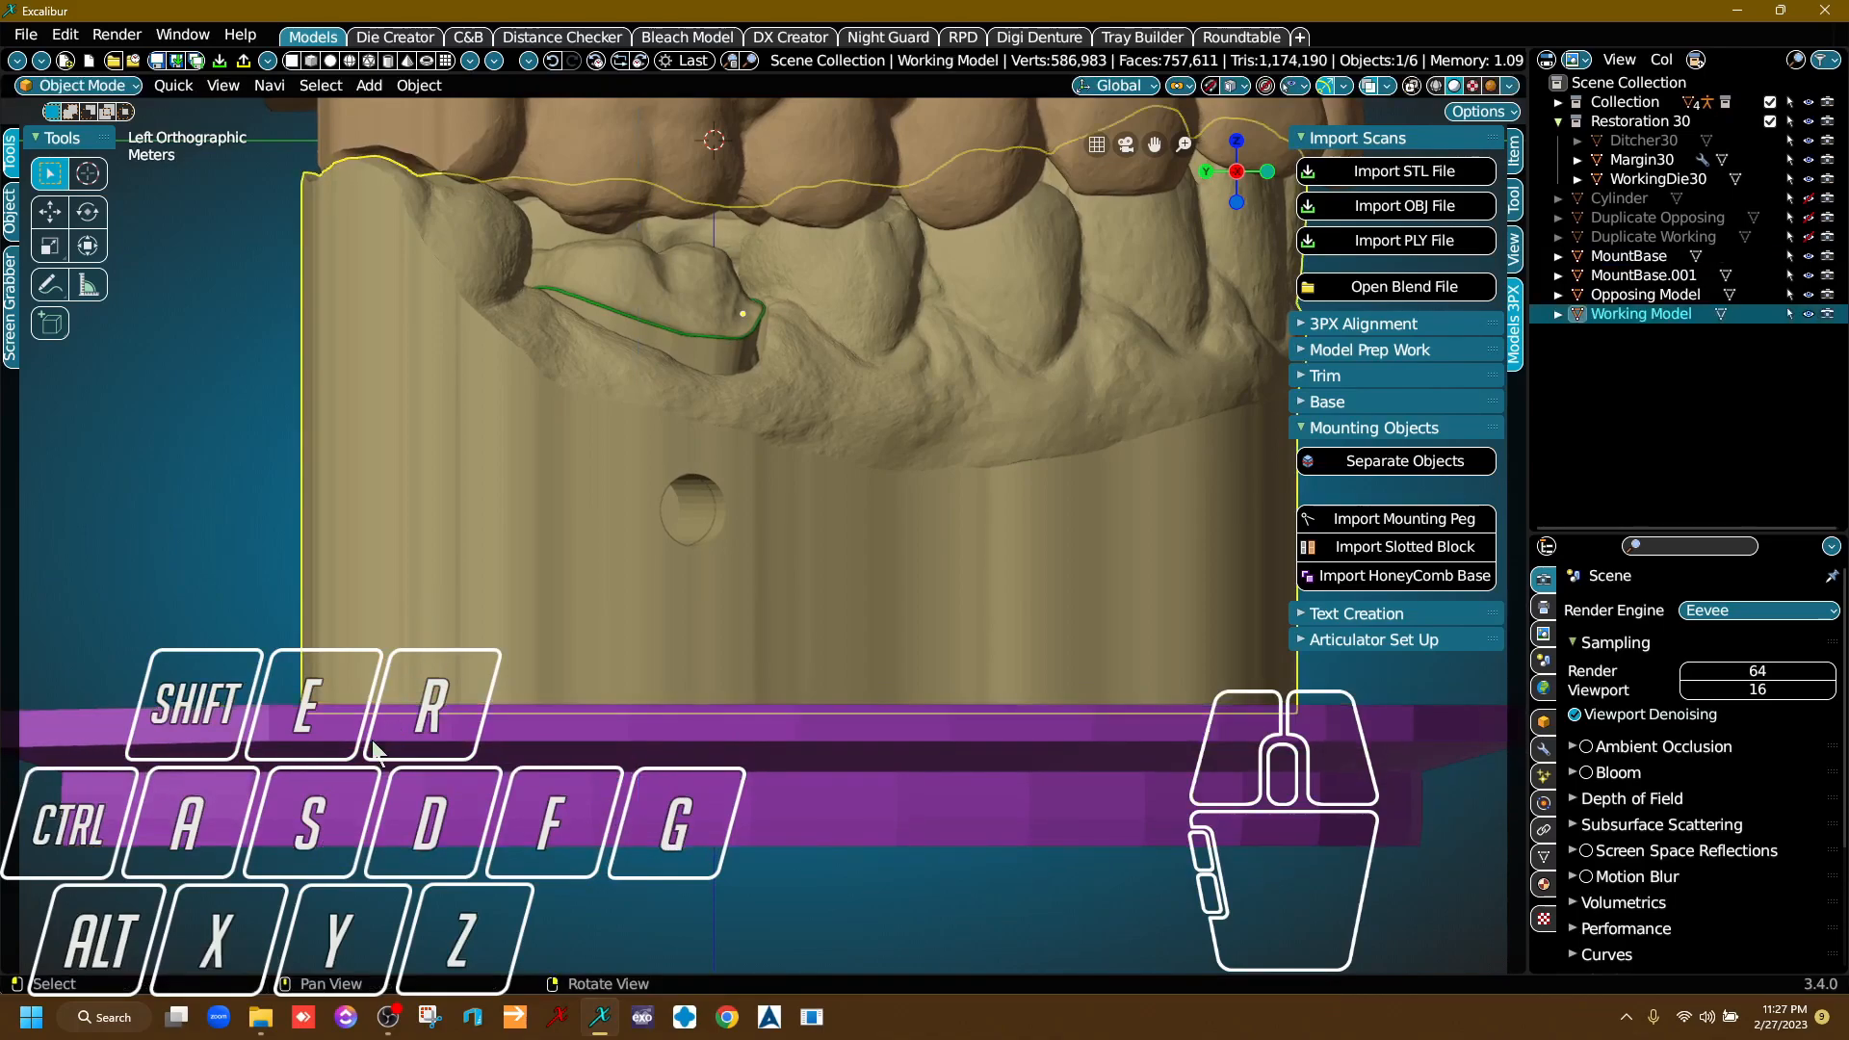
Select both honeycomb plates and examine from several sides how they sit on the two models.
{"action": "scroll", "coordinate": [911, 696], "scroll_direction": "down", "scroll_amount": 3}
{"action": "right_click_drag", "start_coordinate": [912, 696], "coordinate": [651, 739]}
{"action": "middle_click_drag", "start_coordinate": [650, 738], "coordinate": [624, 680]}
{"action": "scroll", "coordinate": [624, 680], "scroll_direction": "down", "scroll_amount": 4}
{"action": "right_click_drag", "start_coordinate": [635, 689], "coordinate": [869, 673]}
{"action": "right_click_drag", "start_coordinate": [997, 682], "coordinate": [1003, 634]}
{"action": "left_click", "coordinate": [1009, 611]}
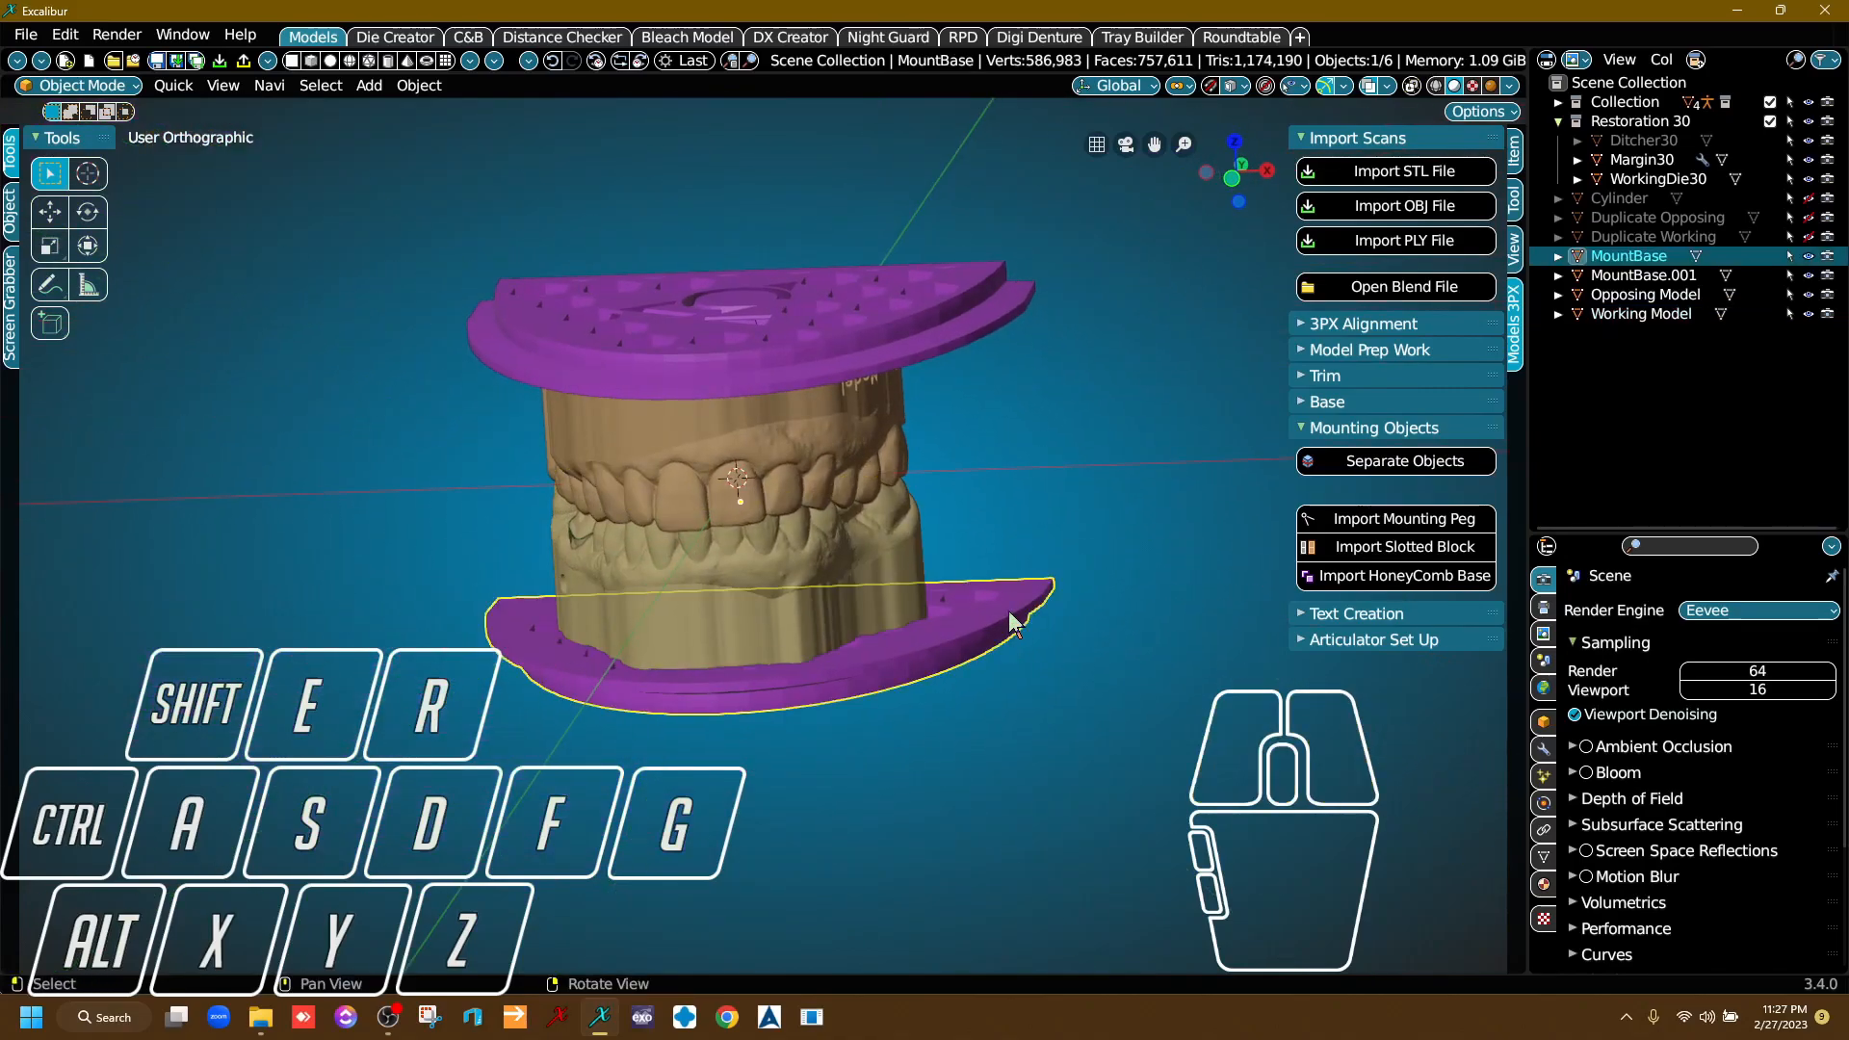
{"action": "key", "text": "shift"}
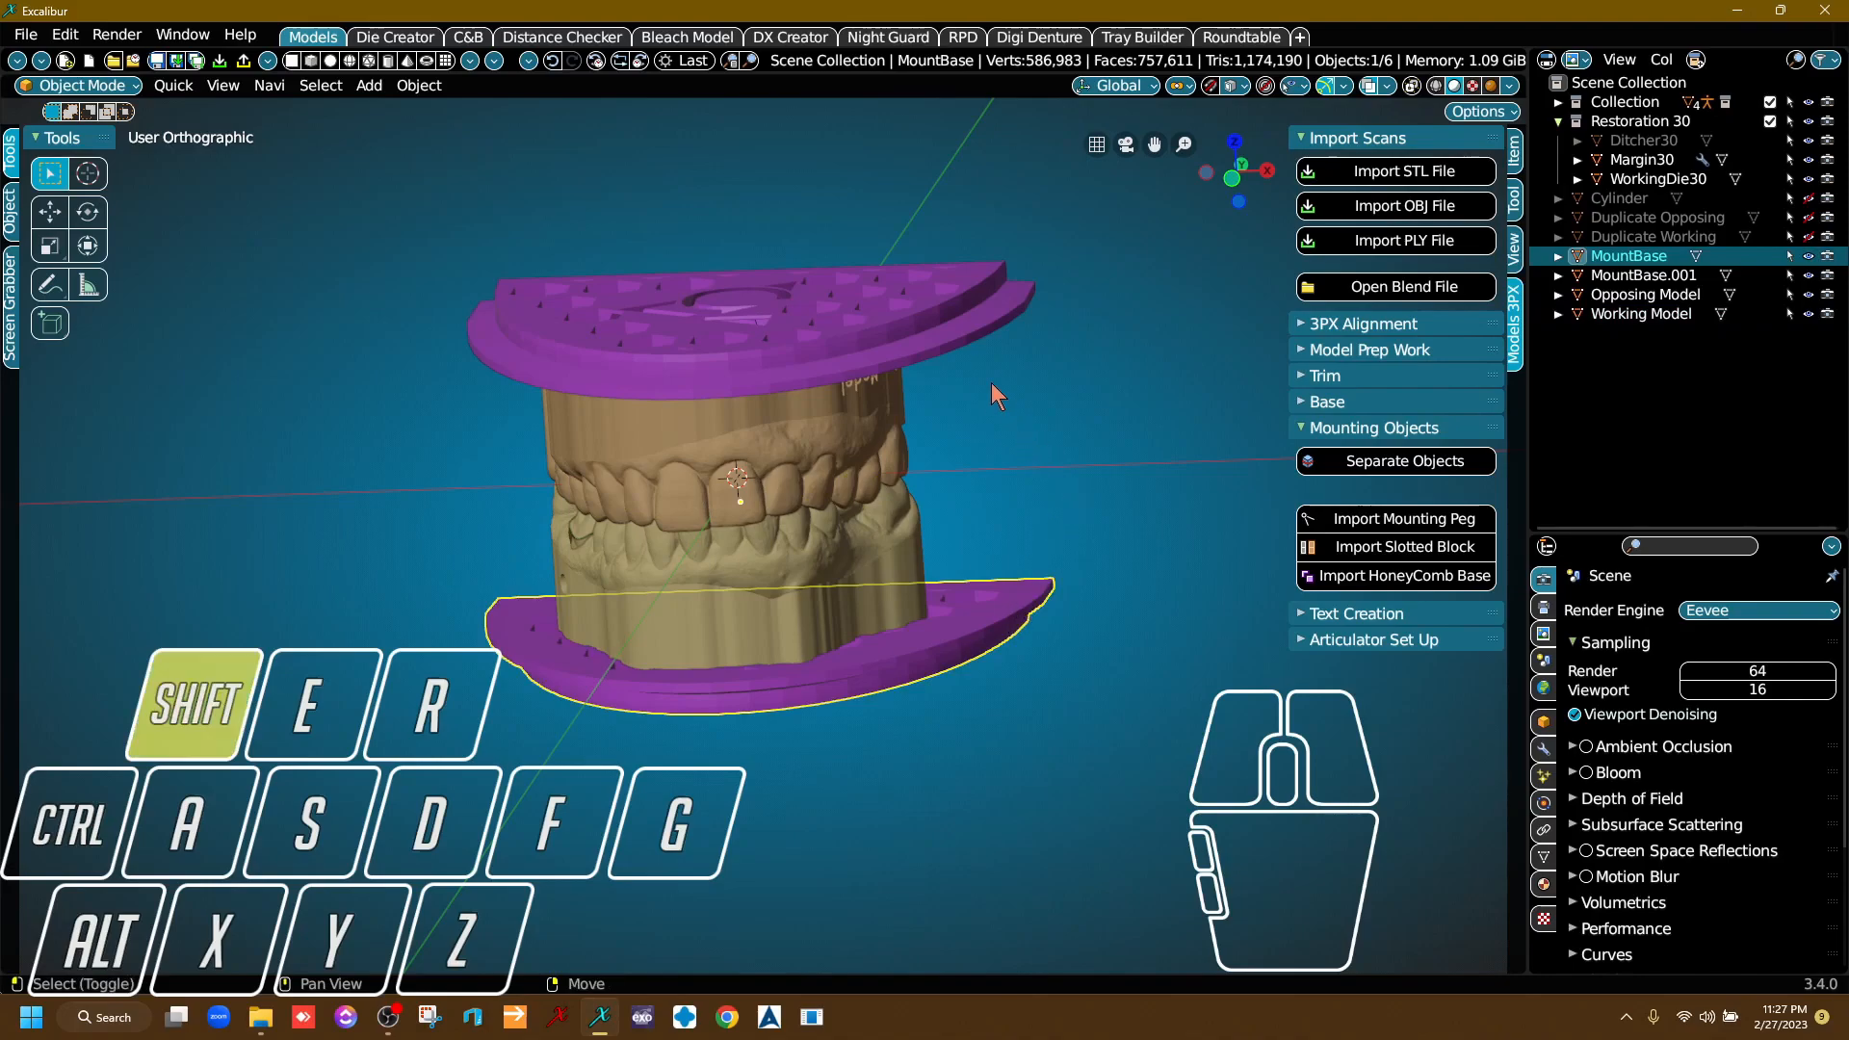
{"action": "left_click", "coordinate": [963, 305], "text": "shift"}
{"action": "right_click_drag", "start_coordinate": [1007, 494], "coordinate": [795, 586]}
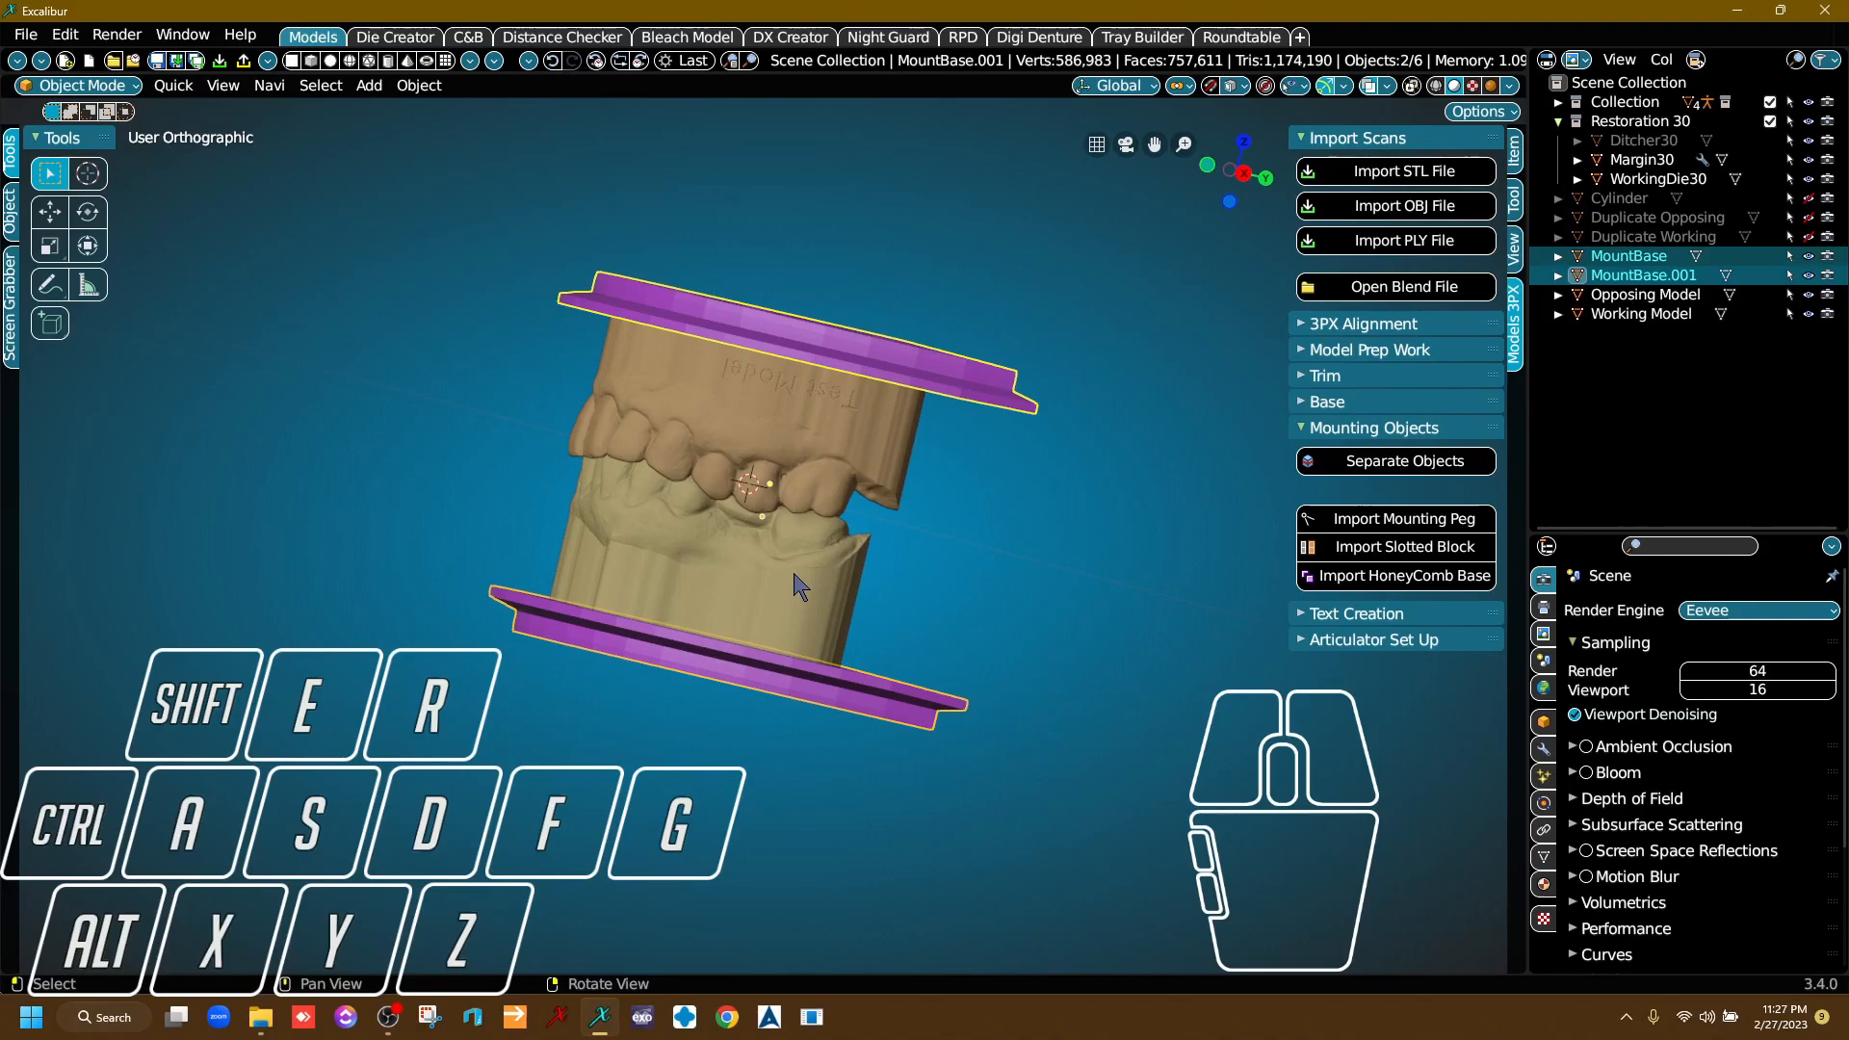
{"action": "right_click_drag", "start_coordinate": [804, 592], "coordinate": [790, 684]}
Try narrowing the Working Model's honeycomb plate by scaling it along the X axis.
{"action": "left_click", "coordinate": [783, 708]}
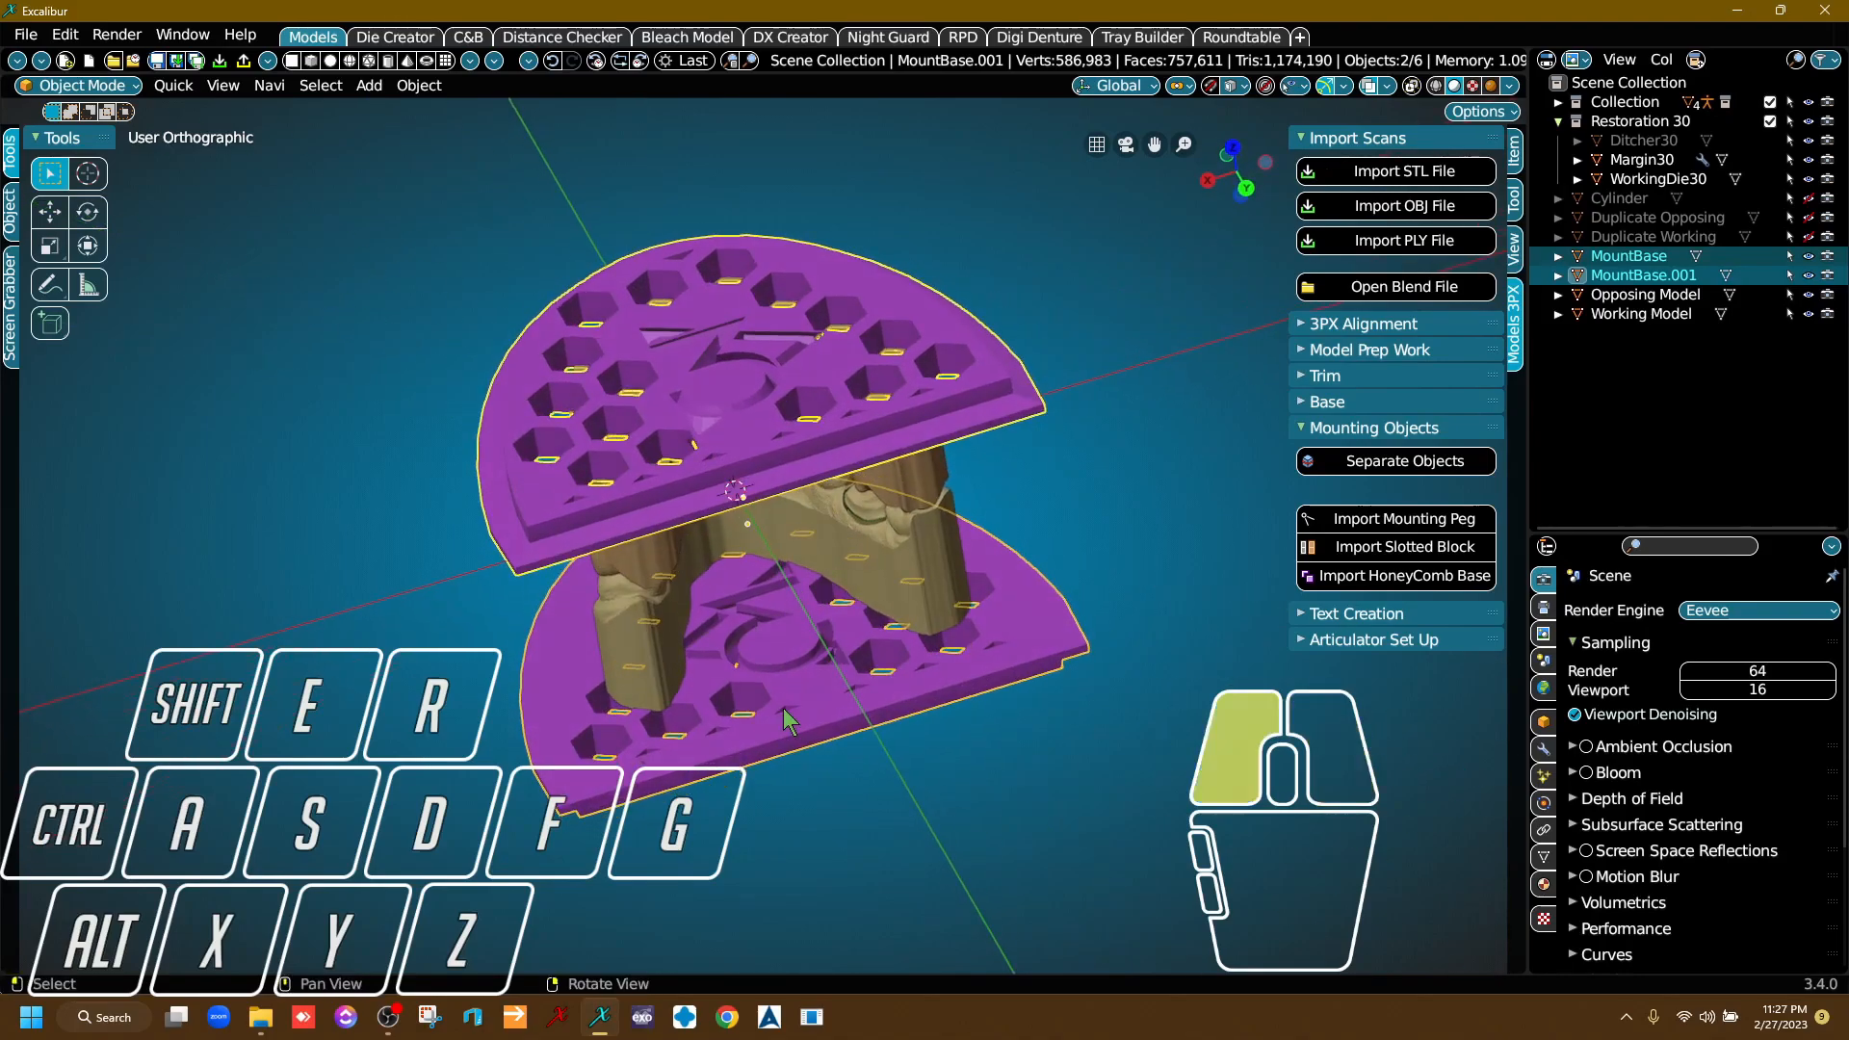
{"action": "key", "text": "g"}
{"action": "left_click", "coordinate": [1110, 640]}
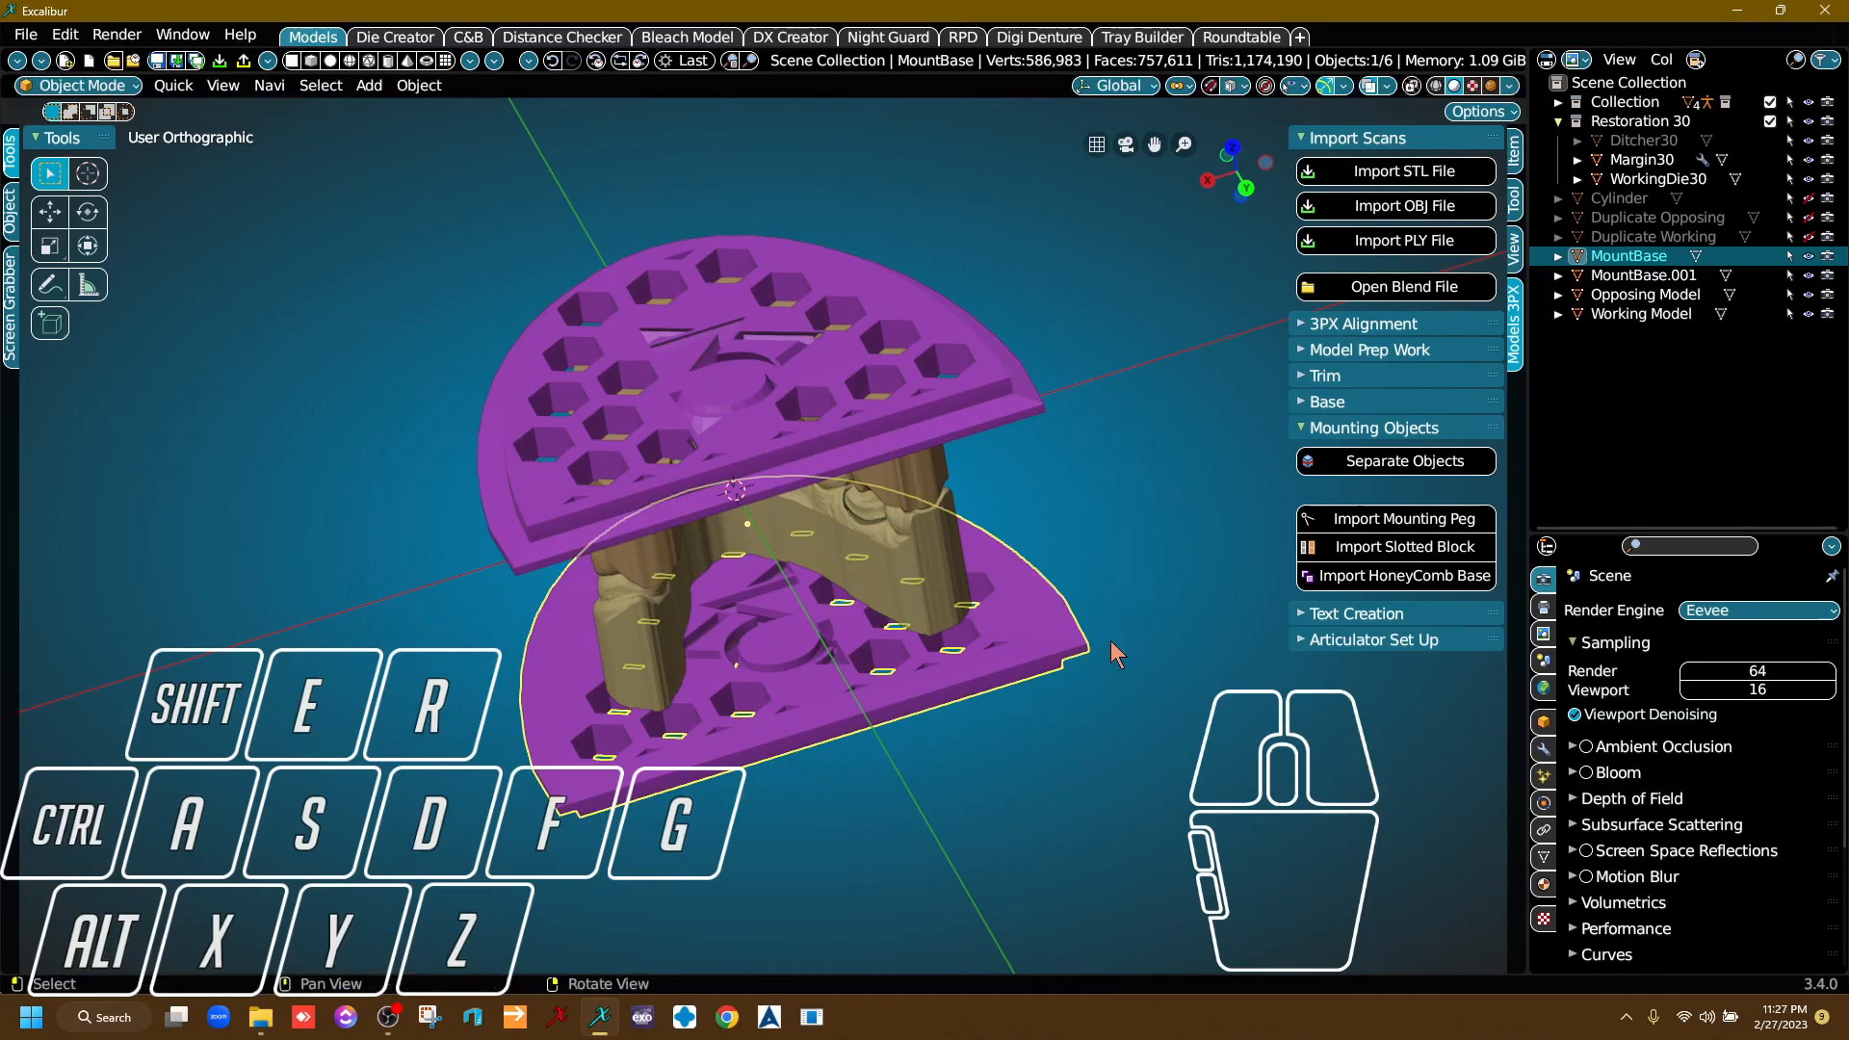
{"action": "key", "text": "s"}
{"action": "key", "text": "x"}
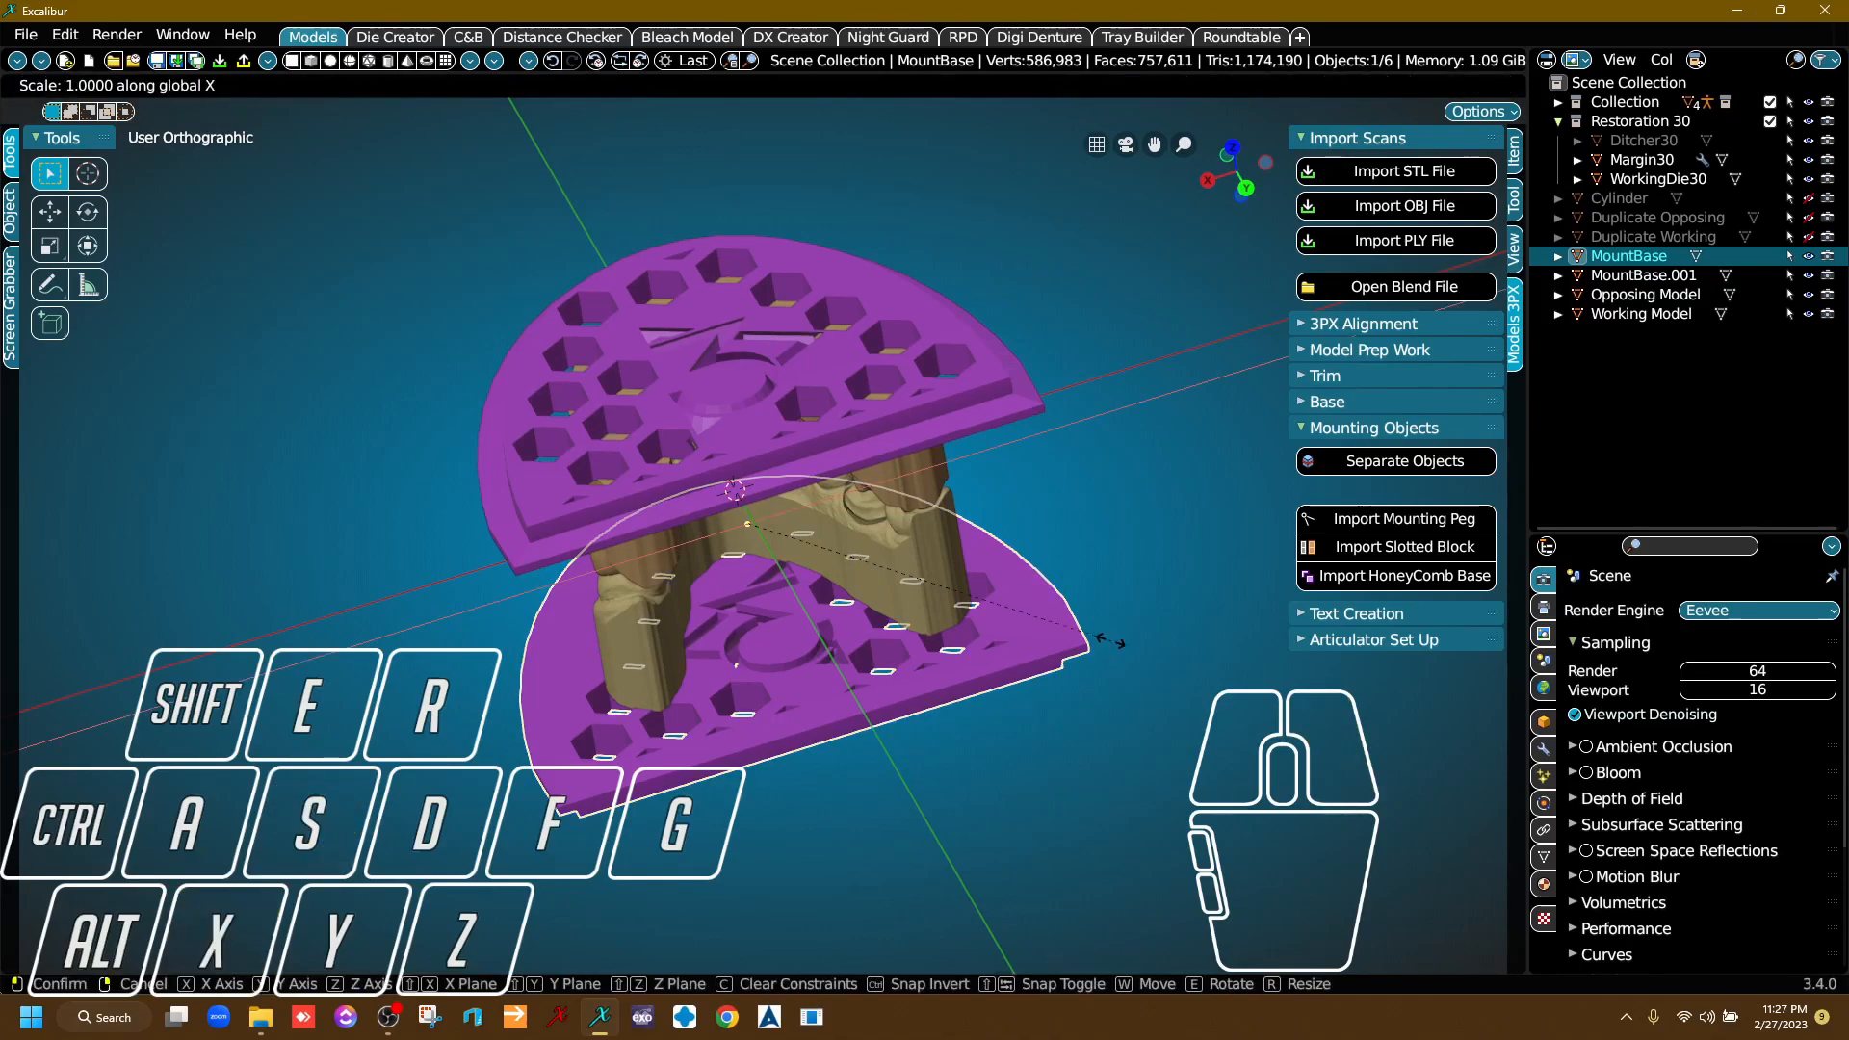
{"action": "left_click", "coordinate": [1006, 658]}
{"action": "middle_click_drag", "start_coordinate": [1007, 658], "coordinate": [867, 650]}
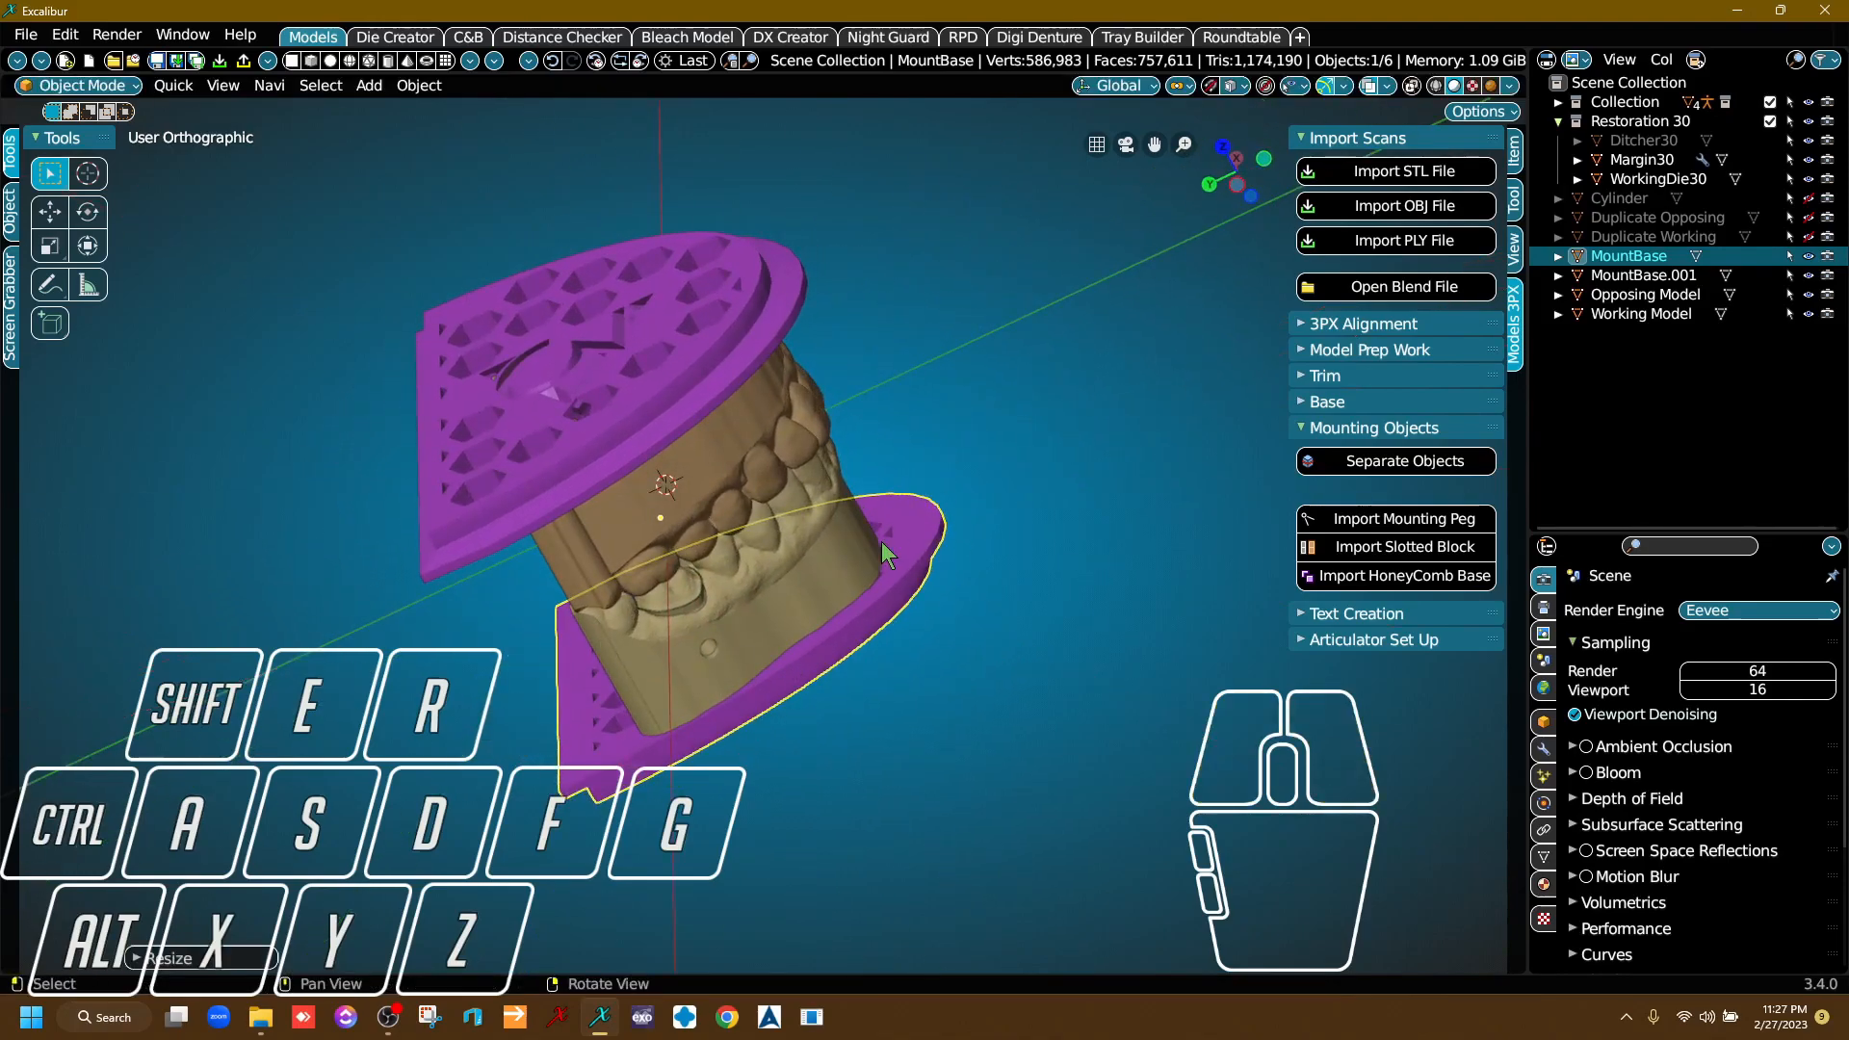
Examine the mounted models from the back and sides, including a close look at the die area.
{"action": "middle_click_drag", "start_coordinate": [991, 385], "coordinate": [1057, 382]}
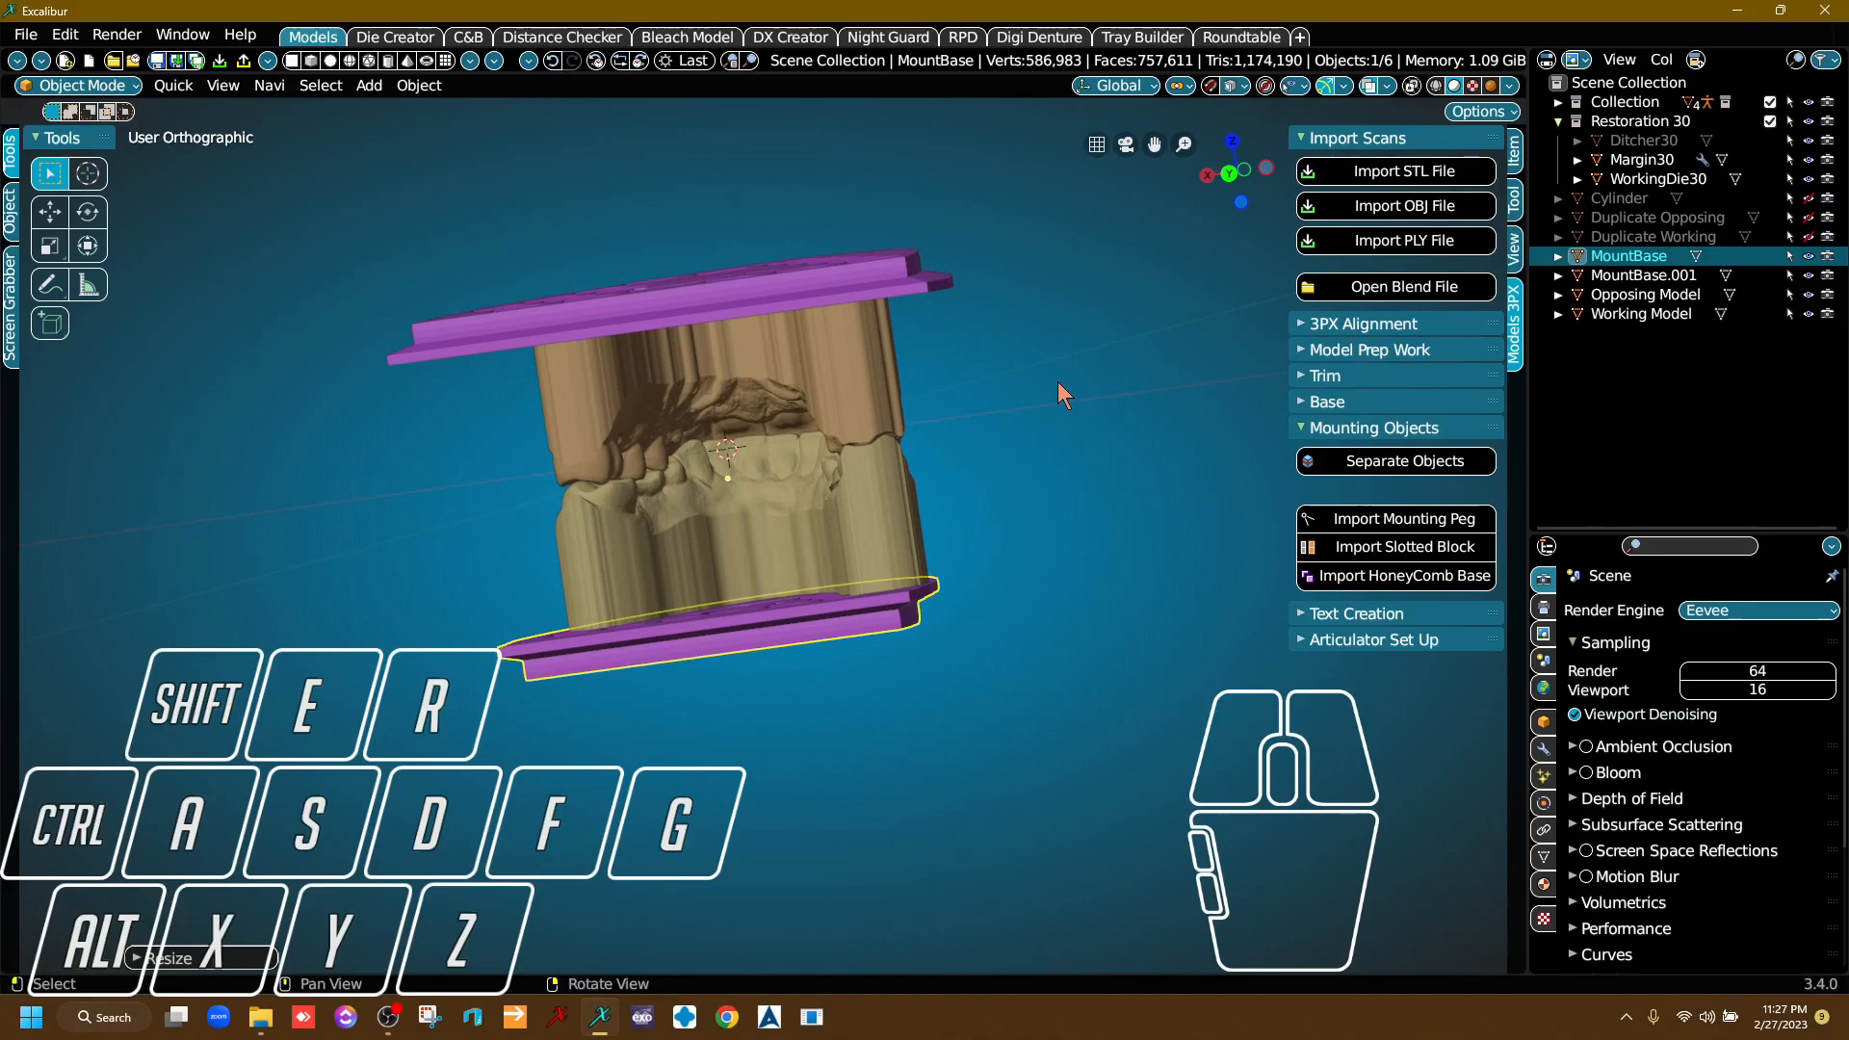
{"action": "right_click_drag", "start_coordinate": [1058, 382], "coordinate": [623, 566]}
{"action": "scroll", "coordinate": [593, 539], "scroll_direction": "up", "scroll_amount": 5}
{"action": "scroll", "coordinate": [588, 527], "scroll_direction": "up", "scroll_amount": 1}
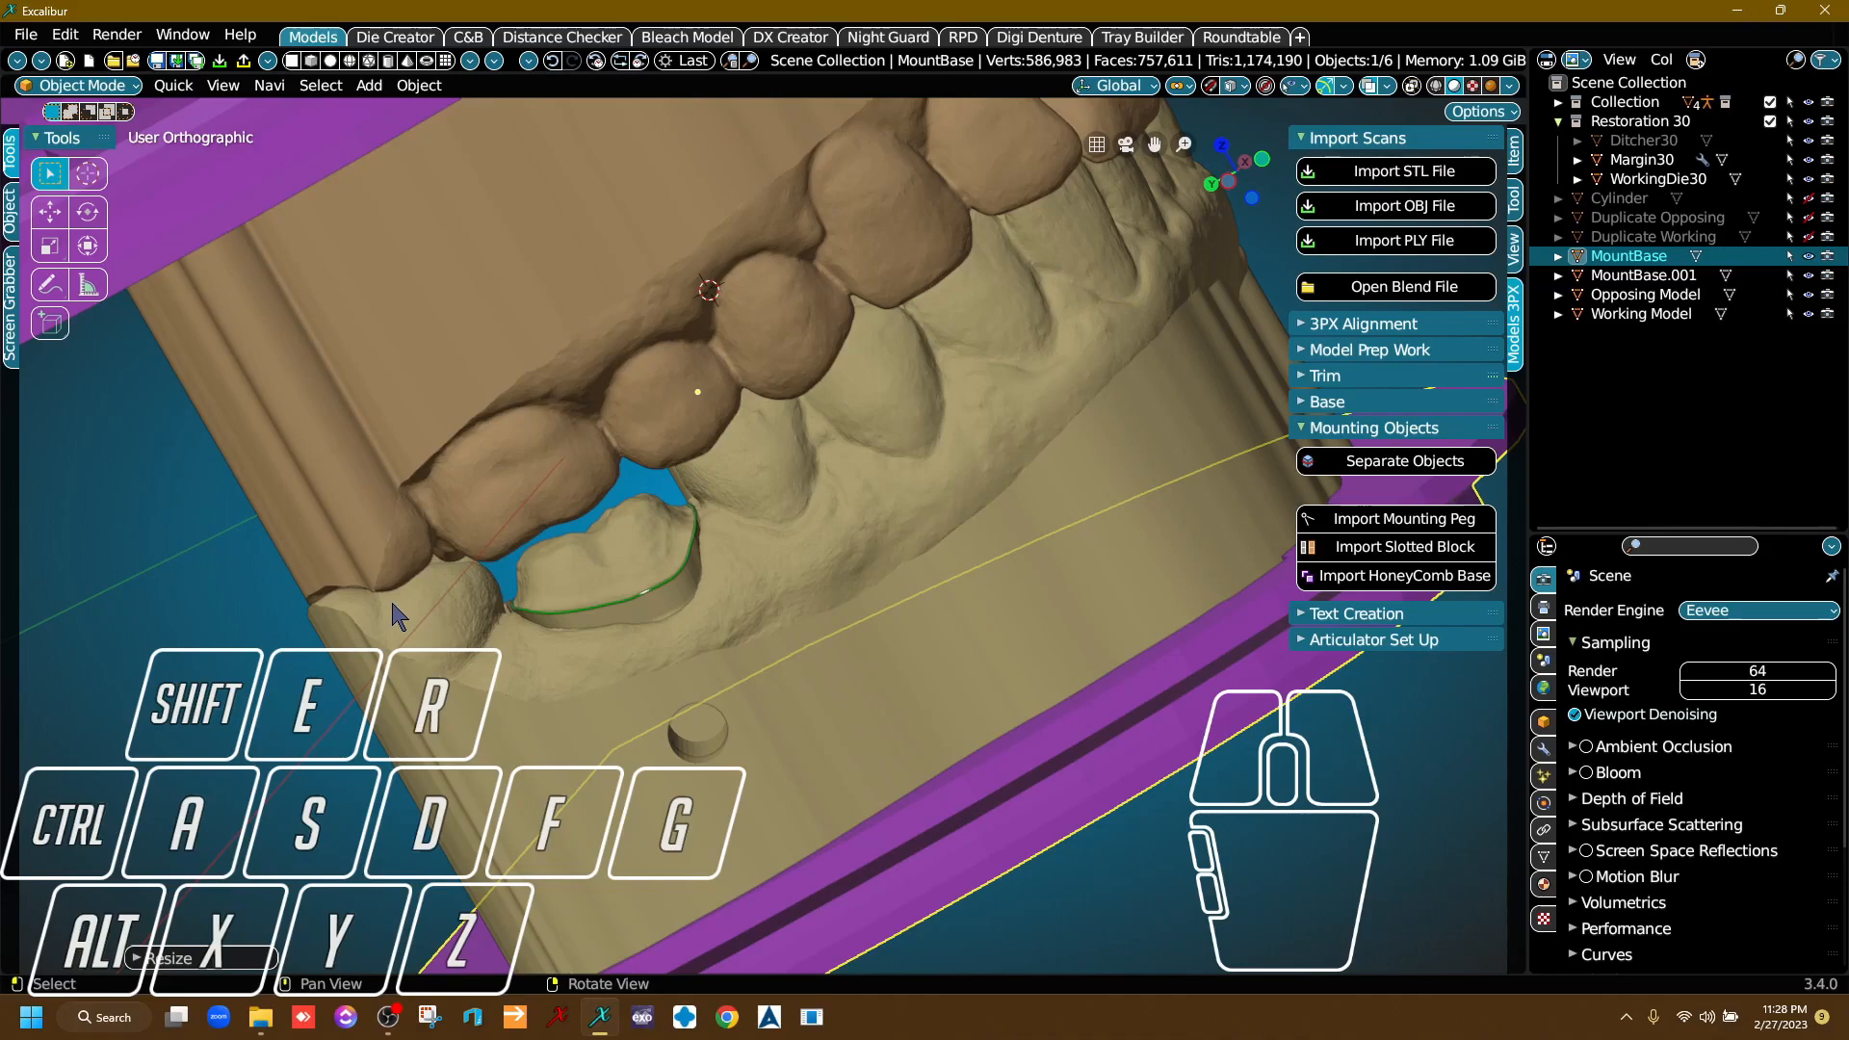
{"action": "middle_click_drag", "start_coordinate": [710, 627], "coordinate": [698, 496]}
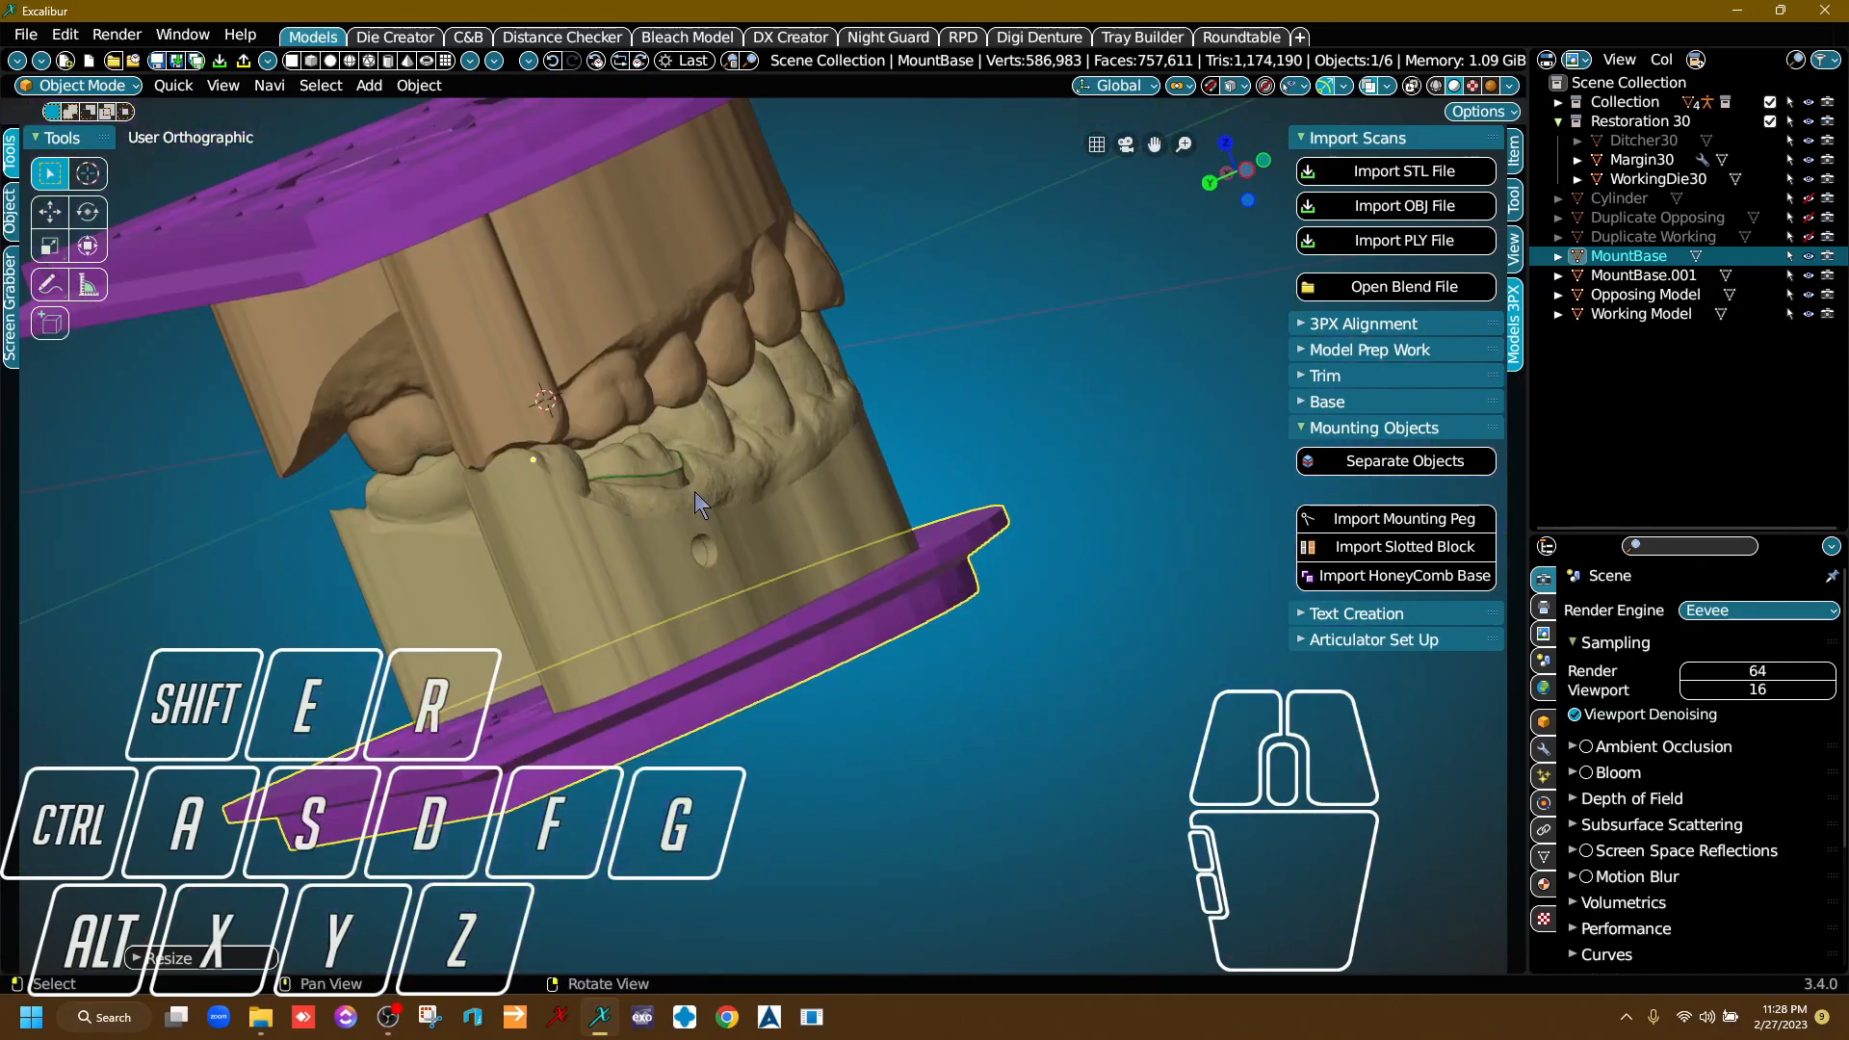
{"action": "right_click_drag", "start_coordinate": [759, 512], "coordinate": [887, 630]}
{"action": "scroll", "coordinate": [966, 627], "scroll_direction": "down", "scroll_amount": 5}
Undo the X-axis scaling of the Working Model's plate while keeping that plate selected.
{"action": "key", "text": "ctrl+z"}
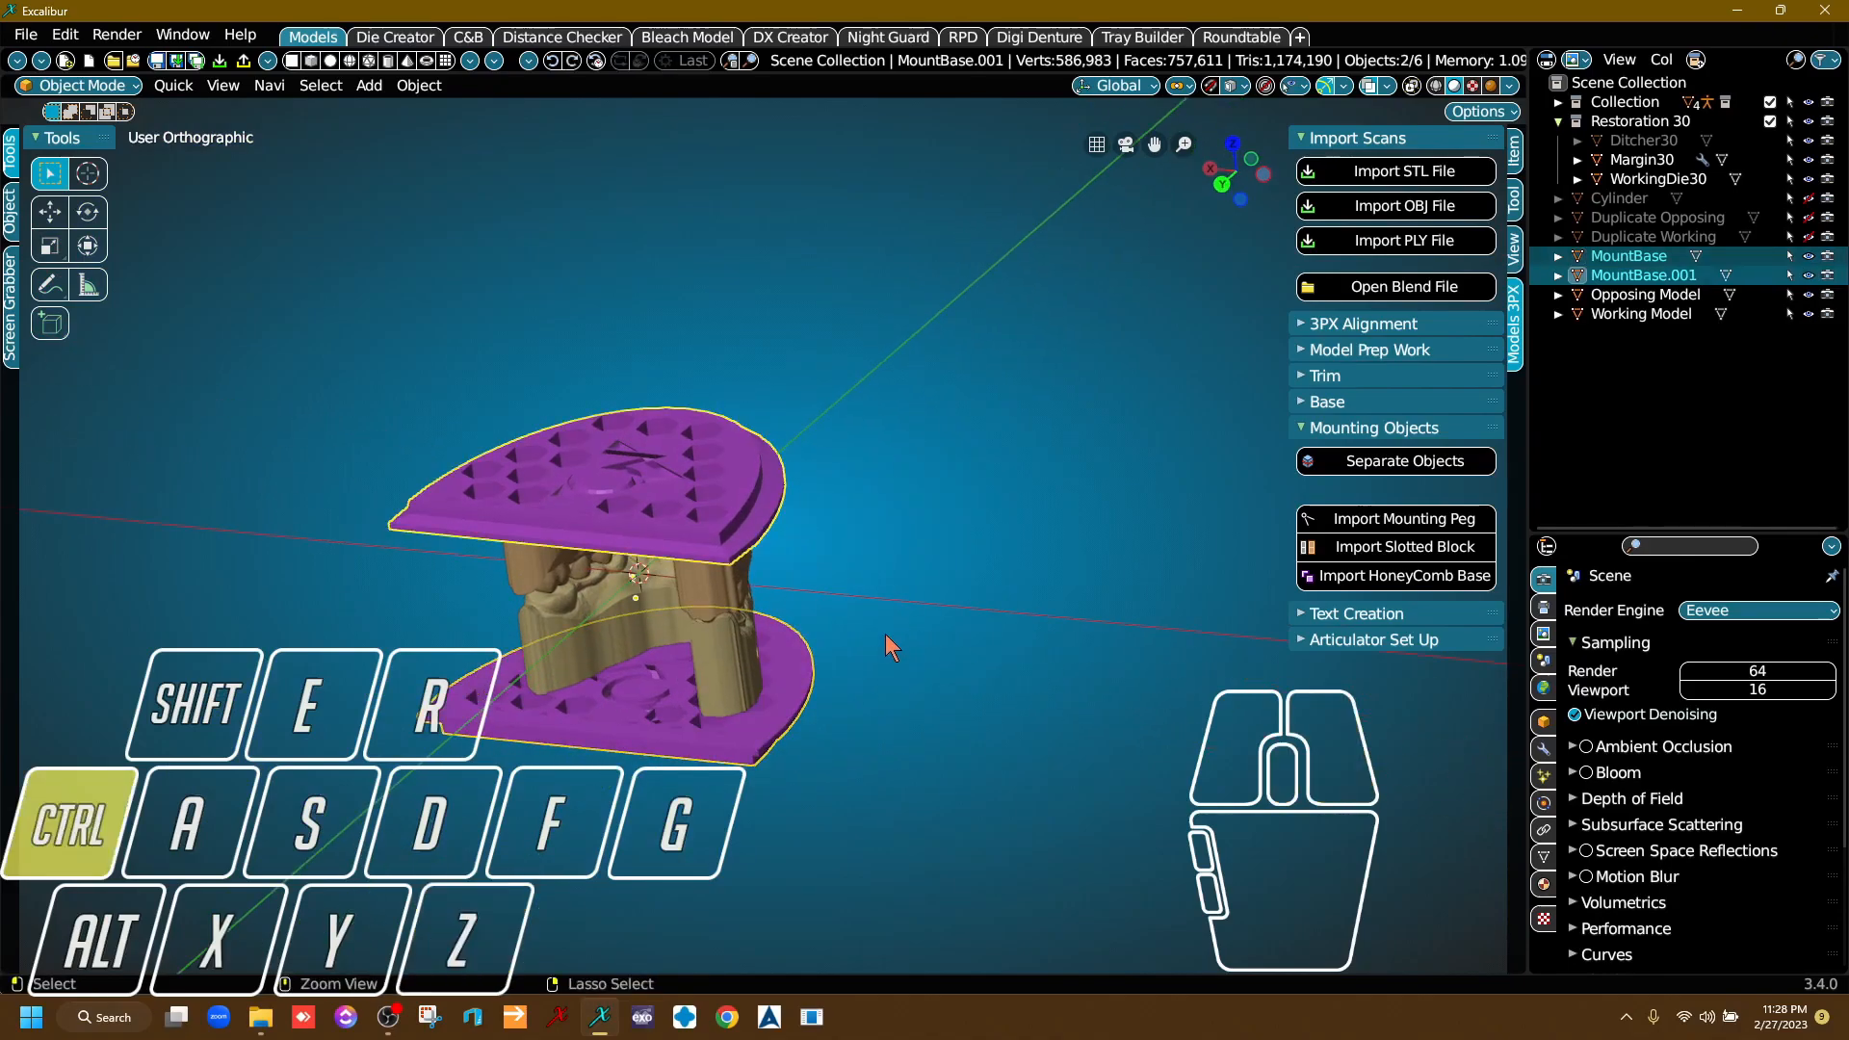
{"action": "key", "text": "ctrl+shift+z"}
{"action": "right_click_drag", "start_coordinate": [884, 615], "coordinate": [780, 589]}
{"action": "scroll", "coordinate": [780, 589], "scroll_direction": "up", "scroll_amount": 4}
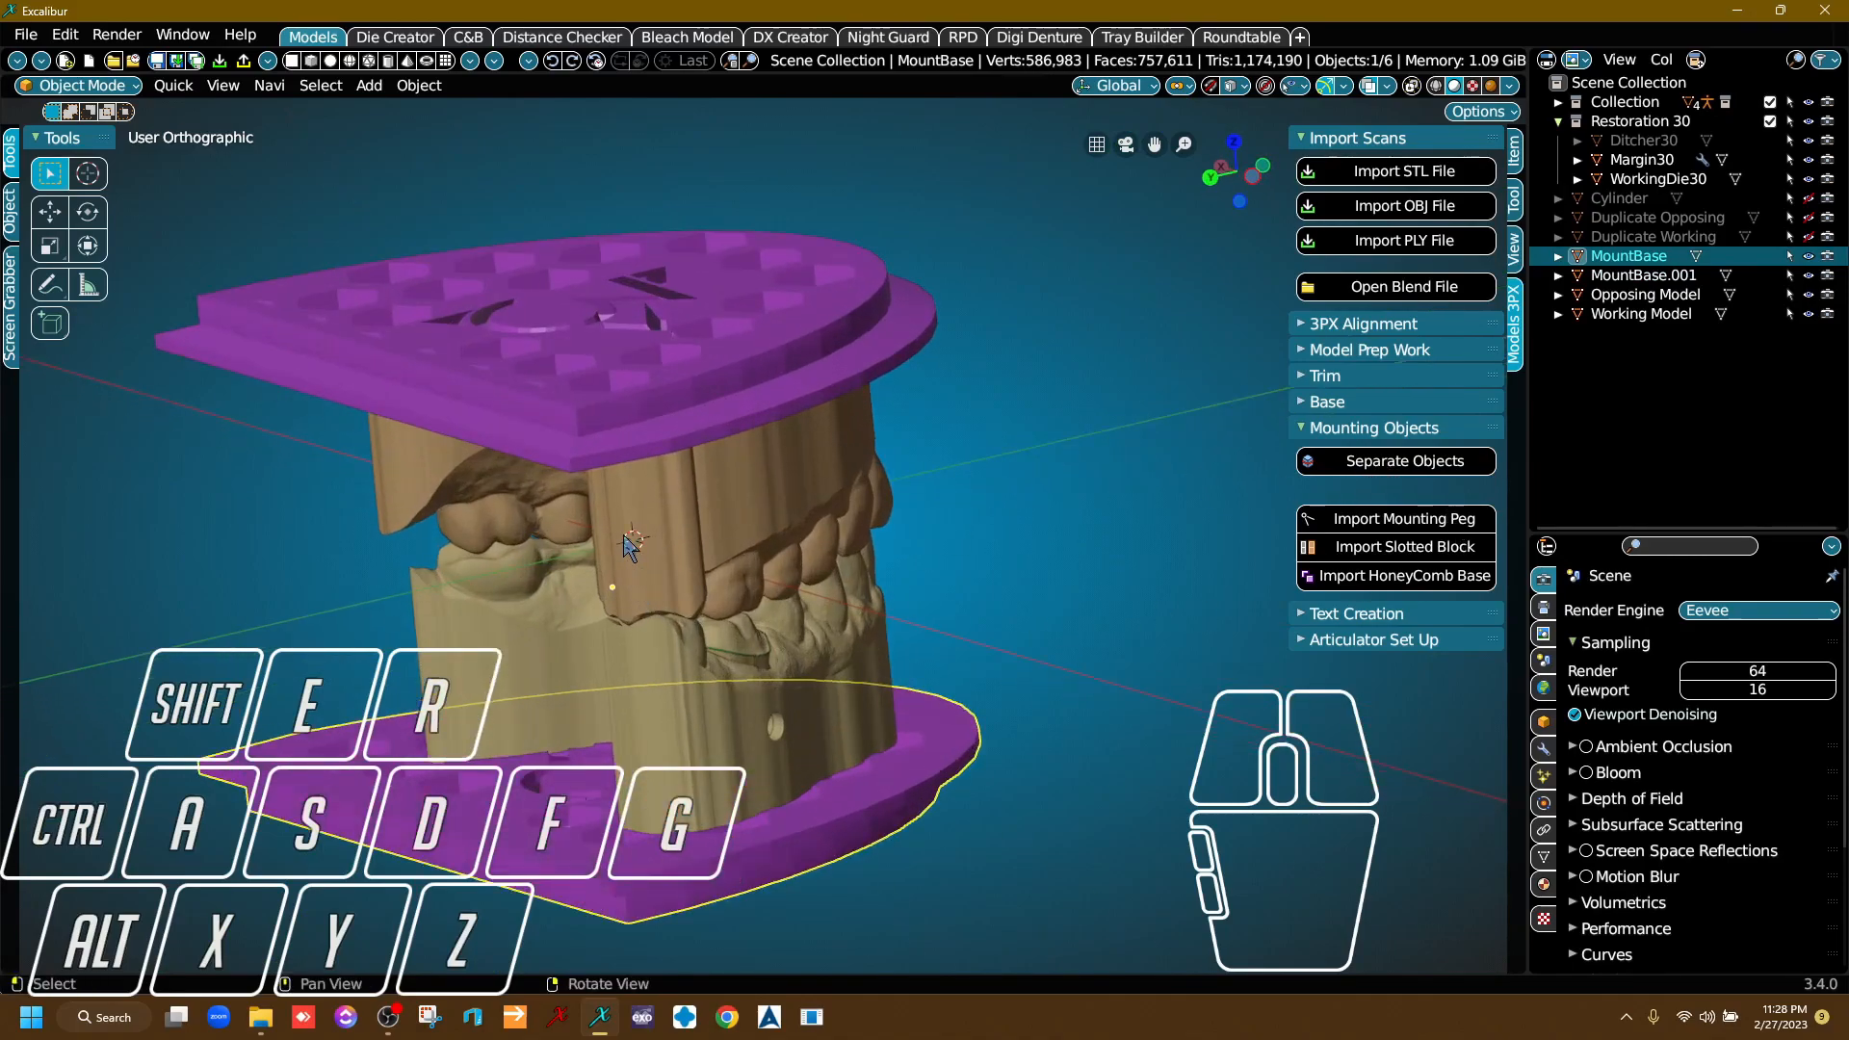
Import a mounting peg and move it about -30 m along the Y axis, in front of the models' front teeth.
{"action": "left_click", "coordinate": [1413, 525]}
{"action": "right_click_drag", "start_coordinate": [742, 655], "coordinate": [965, 597]}
{"action": "right_click_drag", "start_coordinate": [847, 703], "coordinate": [1021, 513]}
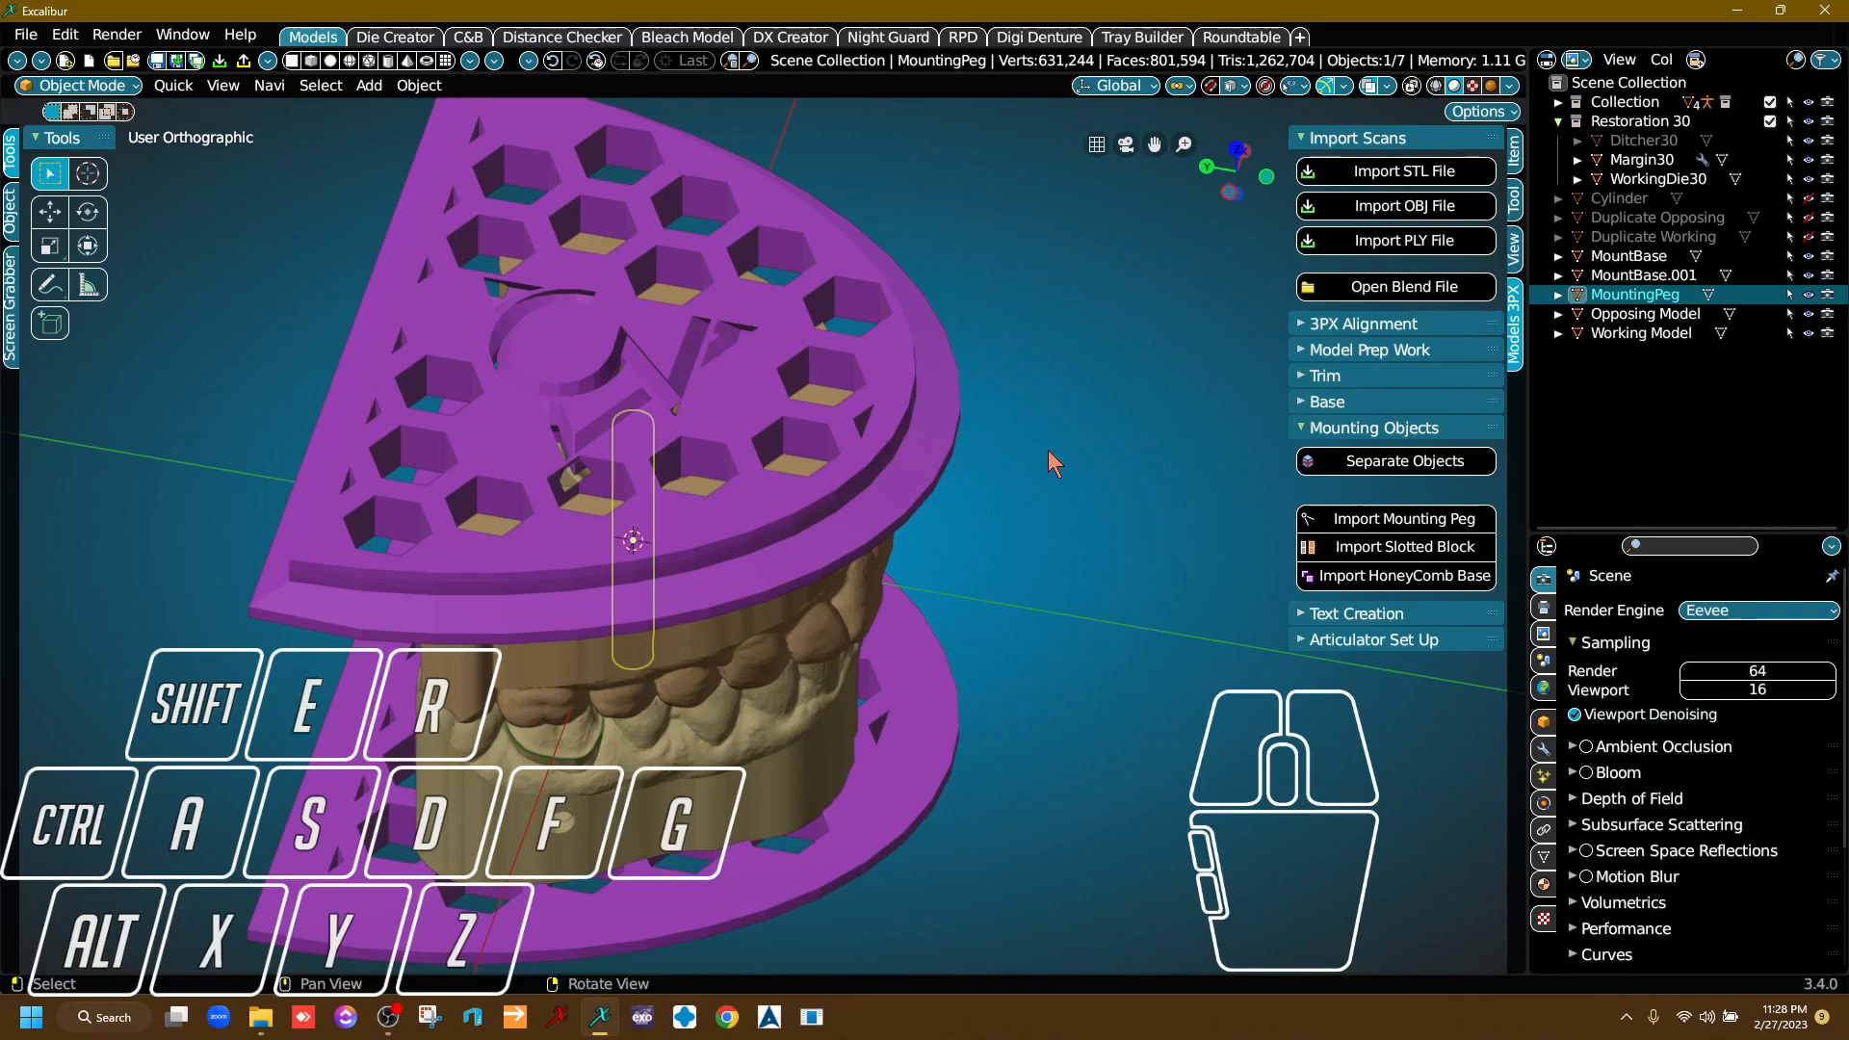
{"action": "key", "text": "g"}
{"action": "key", "text": "y"}
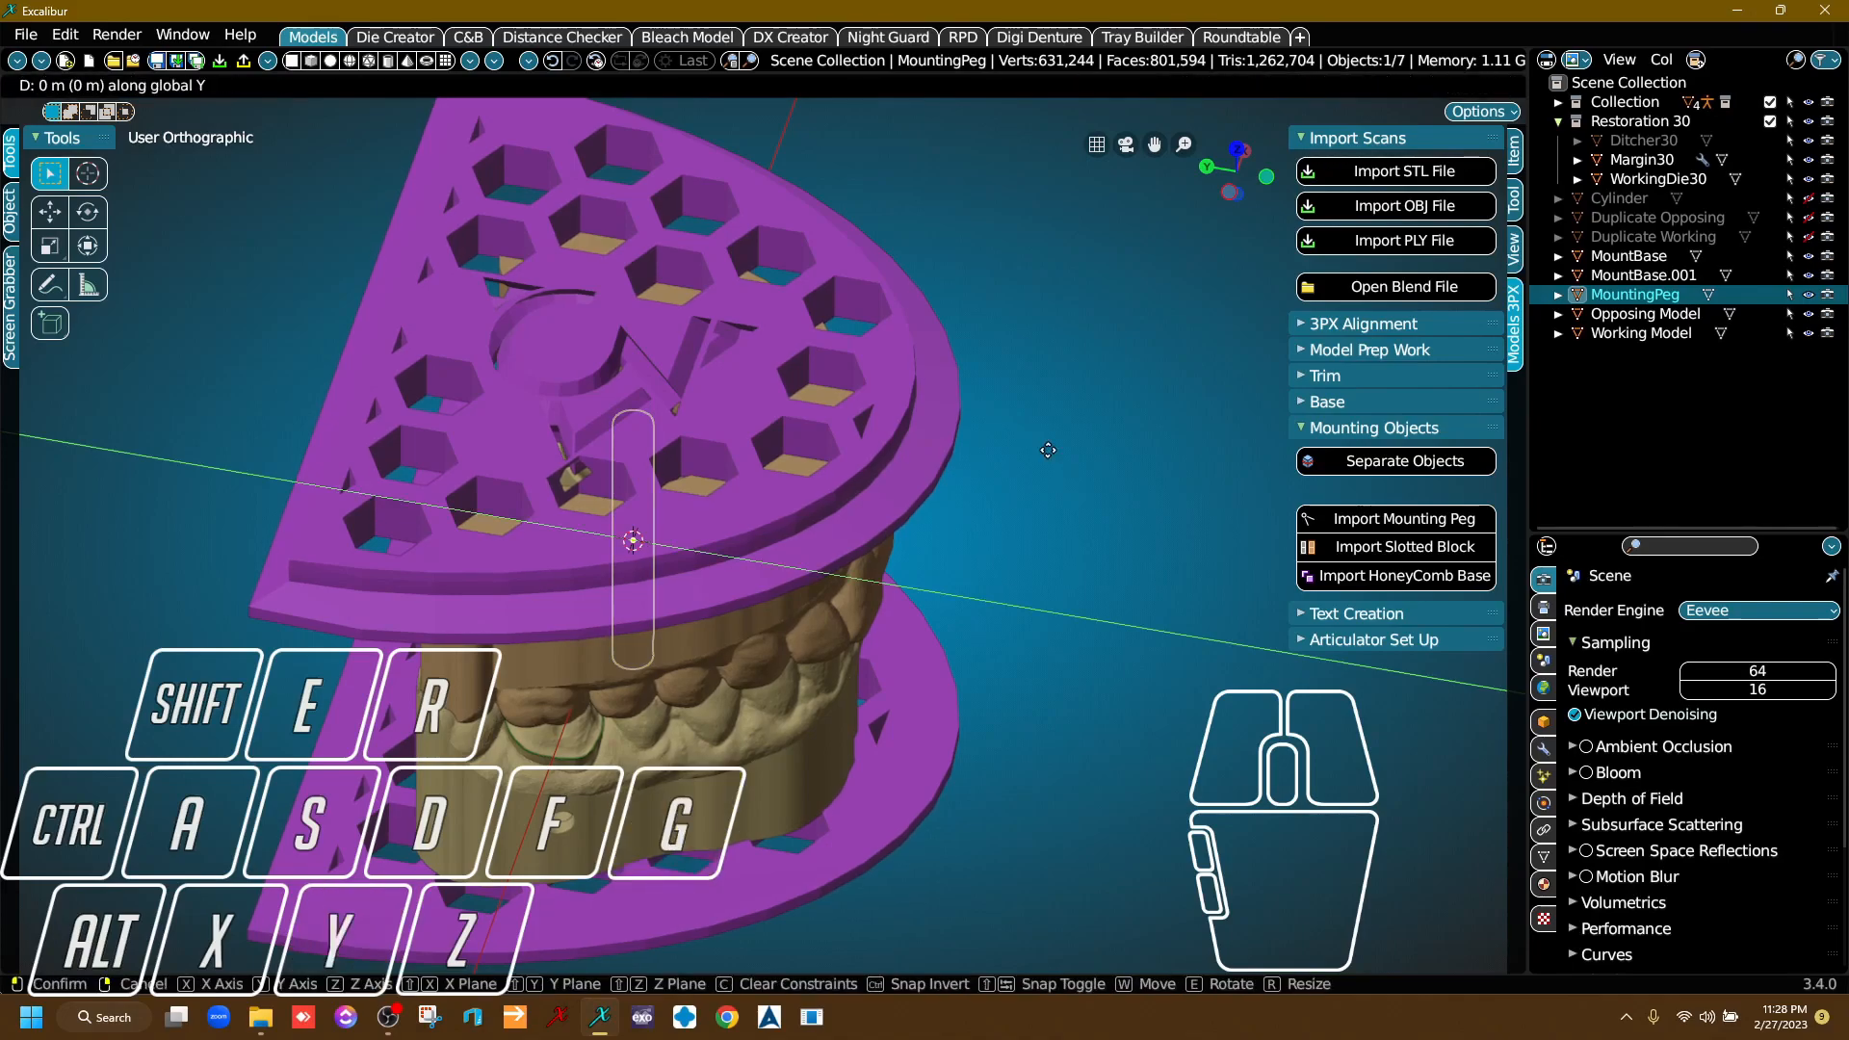
{"action": "left_click", "coordinate": [1319, 588]}
Check the peg's clearance from the side and nudge it along the Y axis slightly closer to the front teeth.
{"action": "right_click_drag", "start_coordinate": [1057, 742], "coordinate": [896, 626]}
{"action": "mouse_move", "coordinate": [847, 684]}
{"action": "right_mouse_down"}
{"action": "mouse_move", "coordinate": [827, 654]}
{"action": "mouse_move", "coordinate": [847, 661]}
{"action": "right_mouse_up"}
{"action": "scroll", "coordinate": [844, 648], "scroll_direction": "up", "scroll_amount": 4}
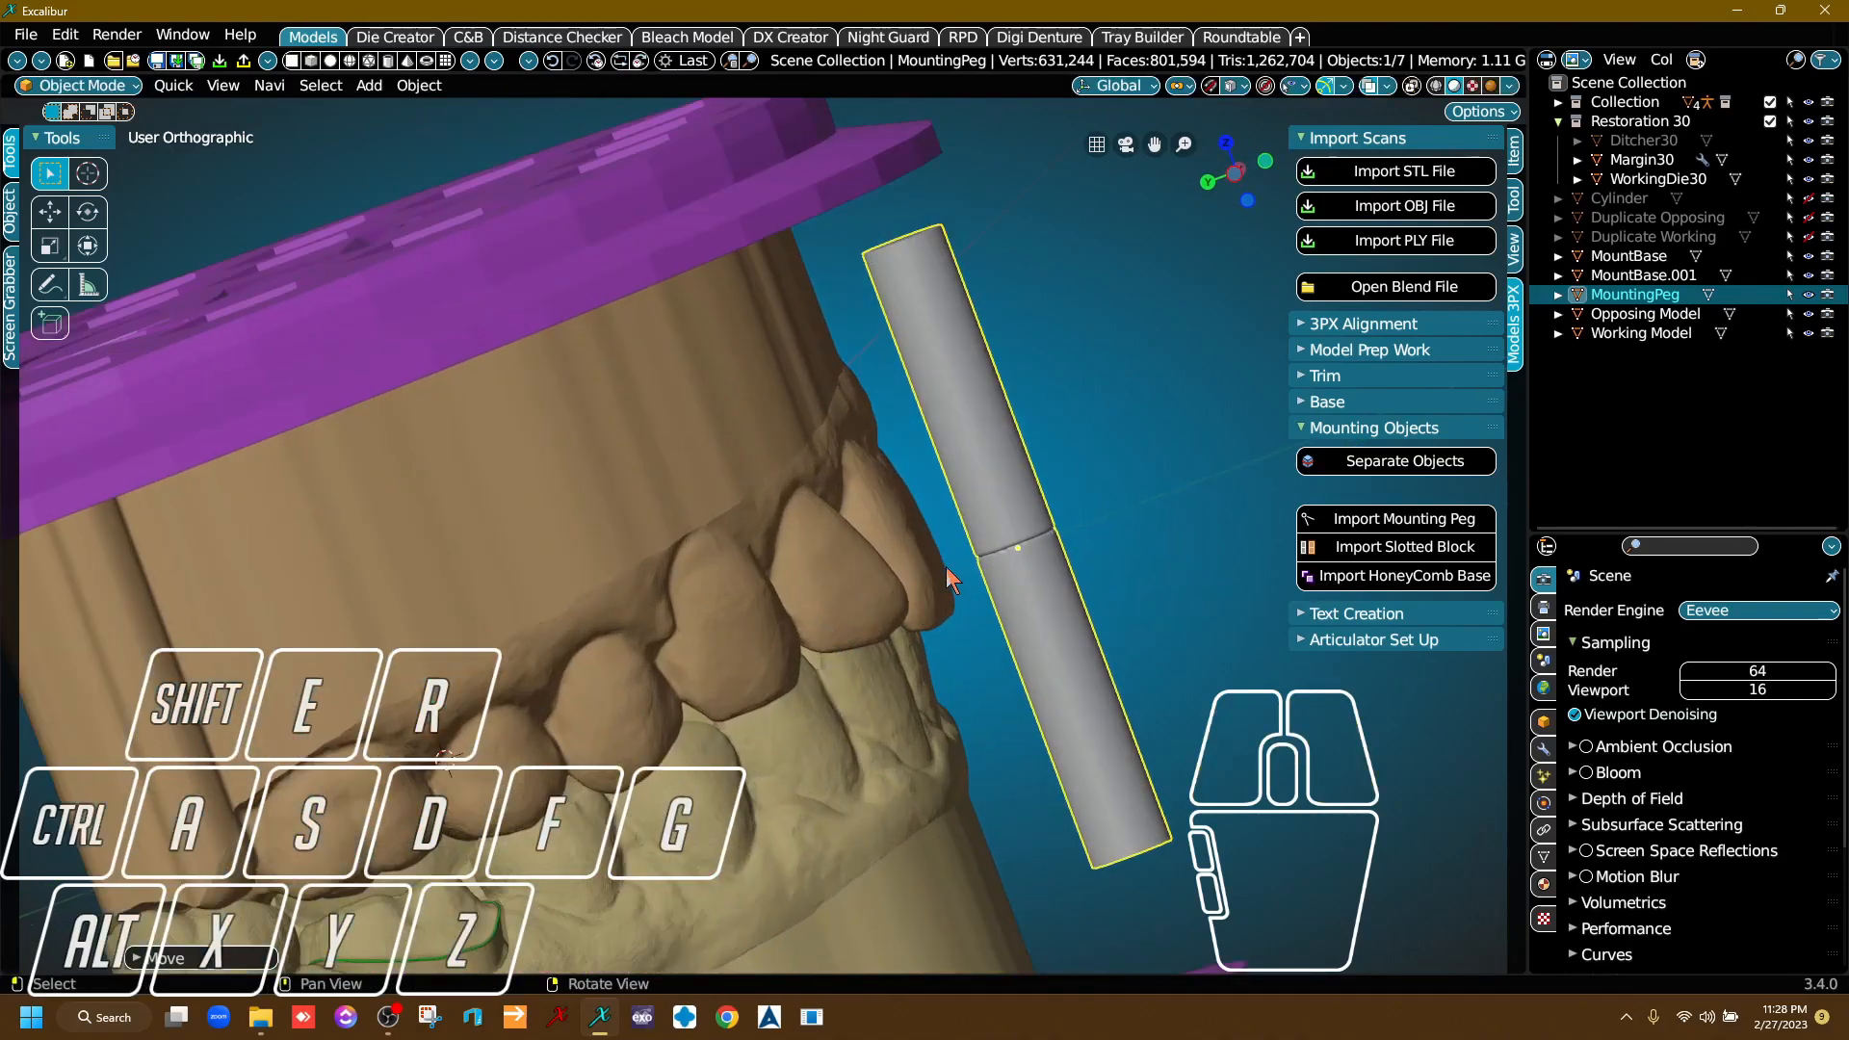
{"action": "scroll", "coordinate": [946, 566], "scroll_direction": "down", "scroll_amount": 4}
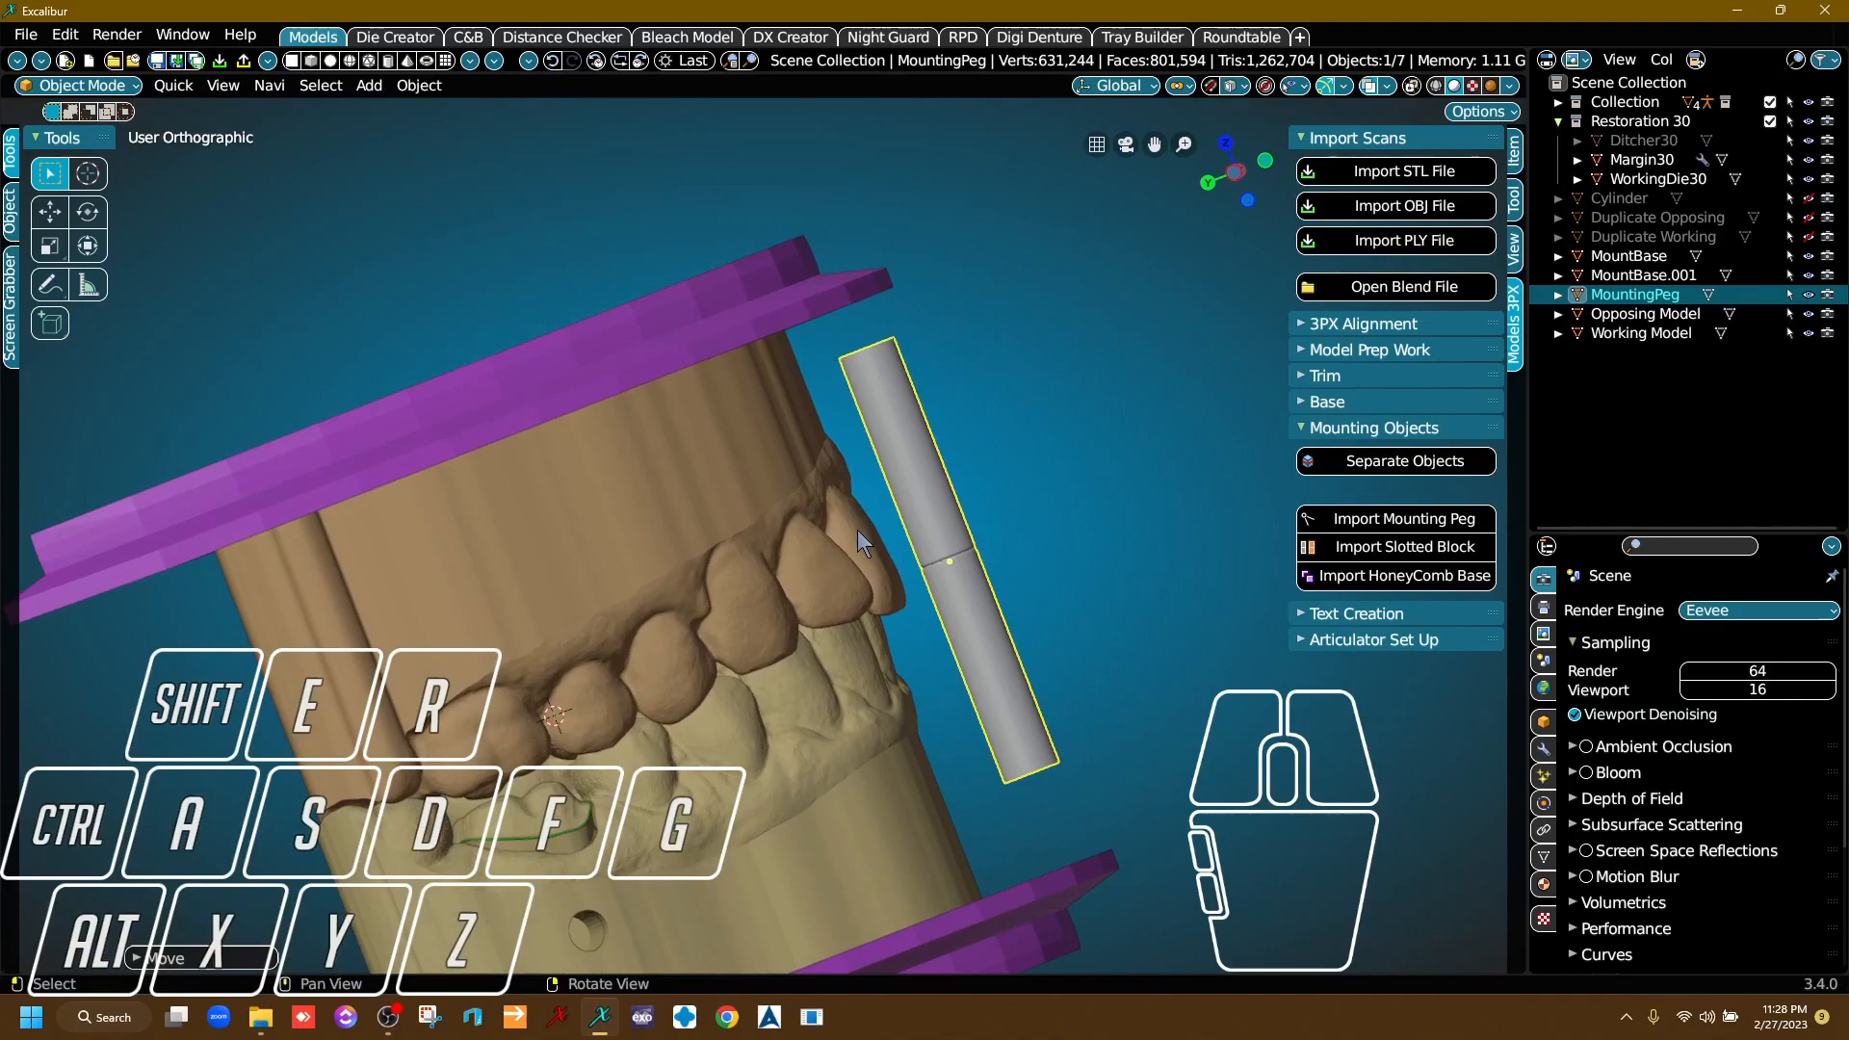
{"action": "mouse_move", "coordinate": [848, 617]}
{"action": "right_mouse_down"}
{"action": "mouse_move", "coordinate": [782, 599]}
{"action": "mouse_move", "coordinate": [873, 599]}
{"action": "right_mouse_up"}
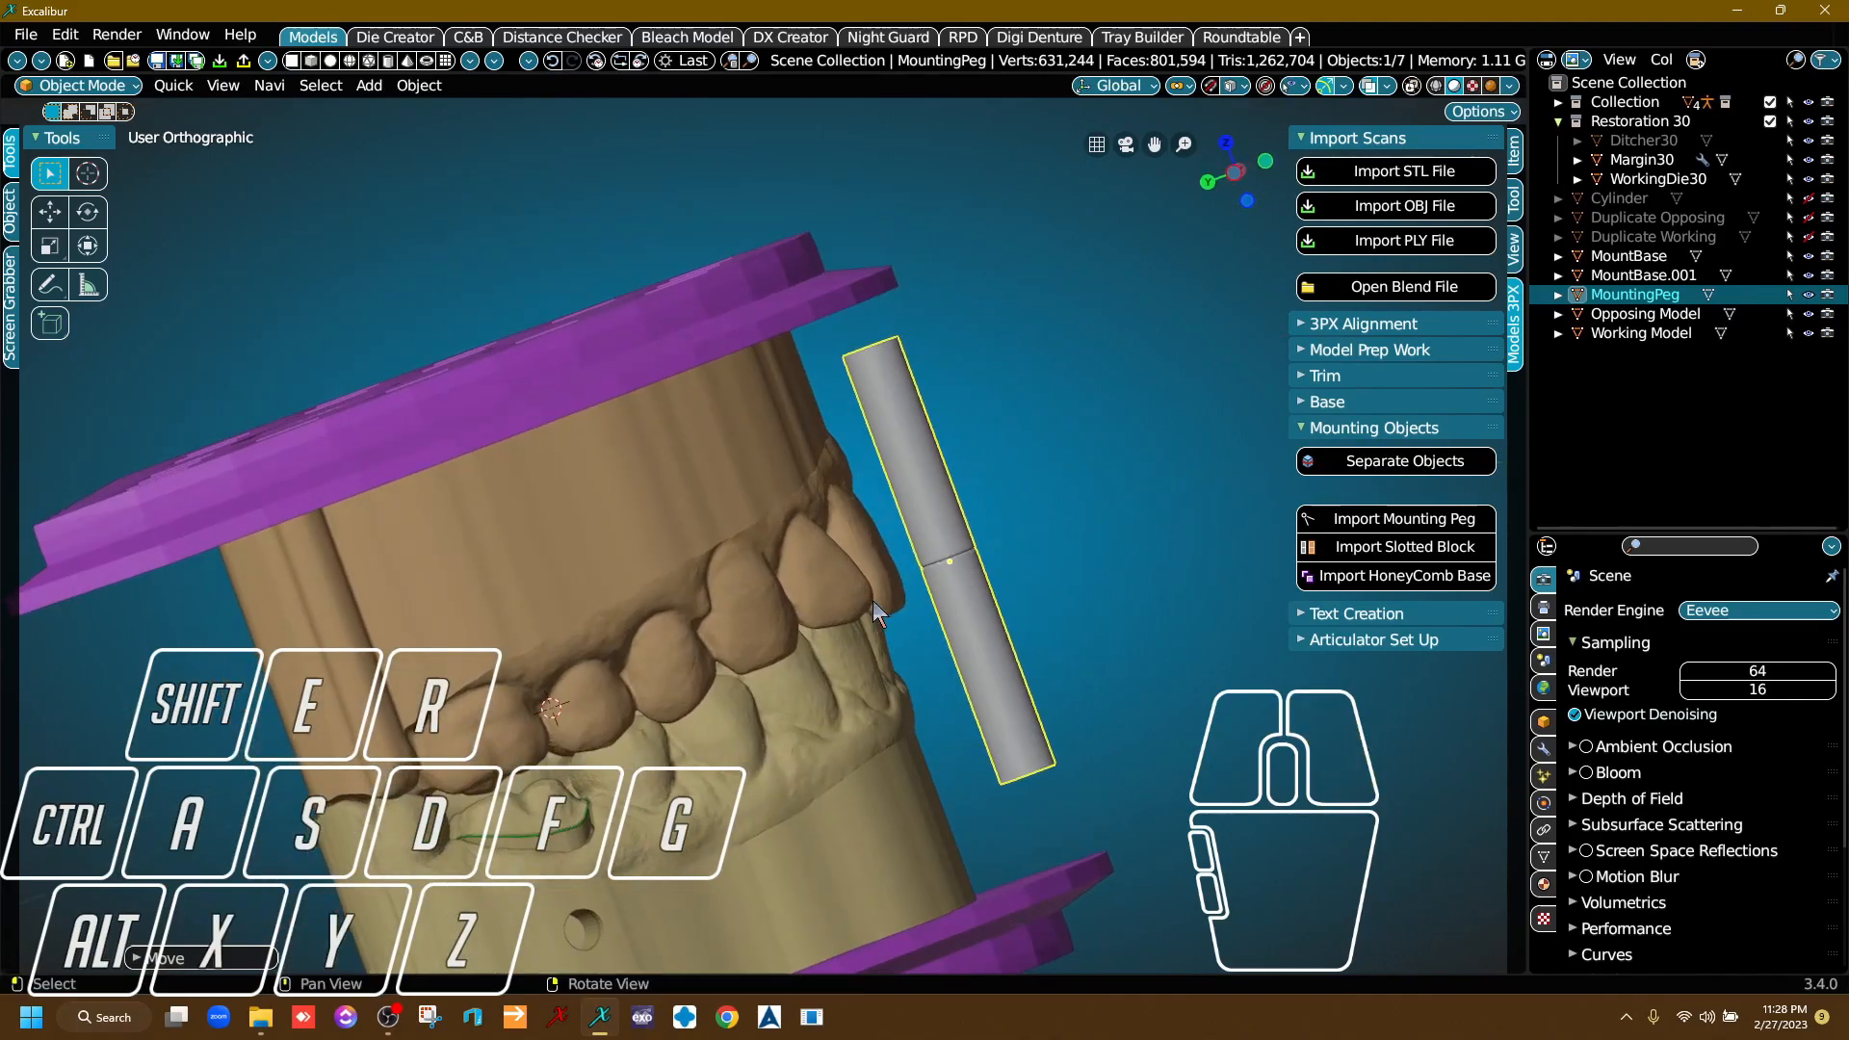
{"action": "key", "text": "g"}
{"action": "key", "text": "y"}
{"action": "left_click", "coordinate": [976, 600]}
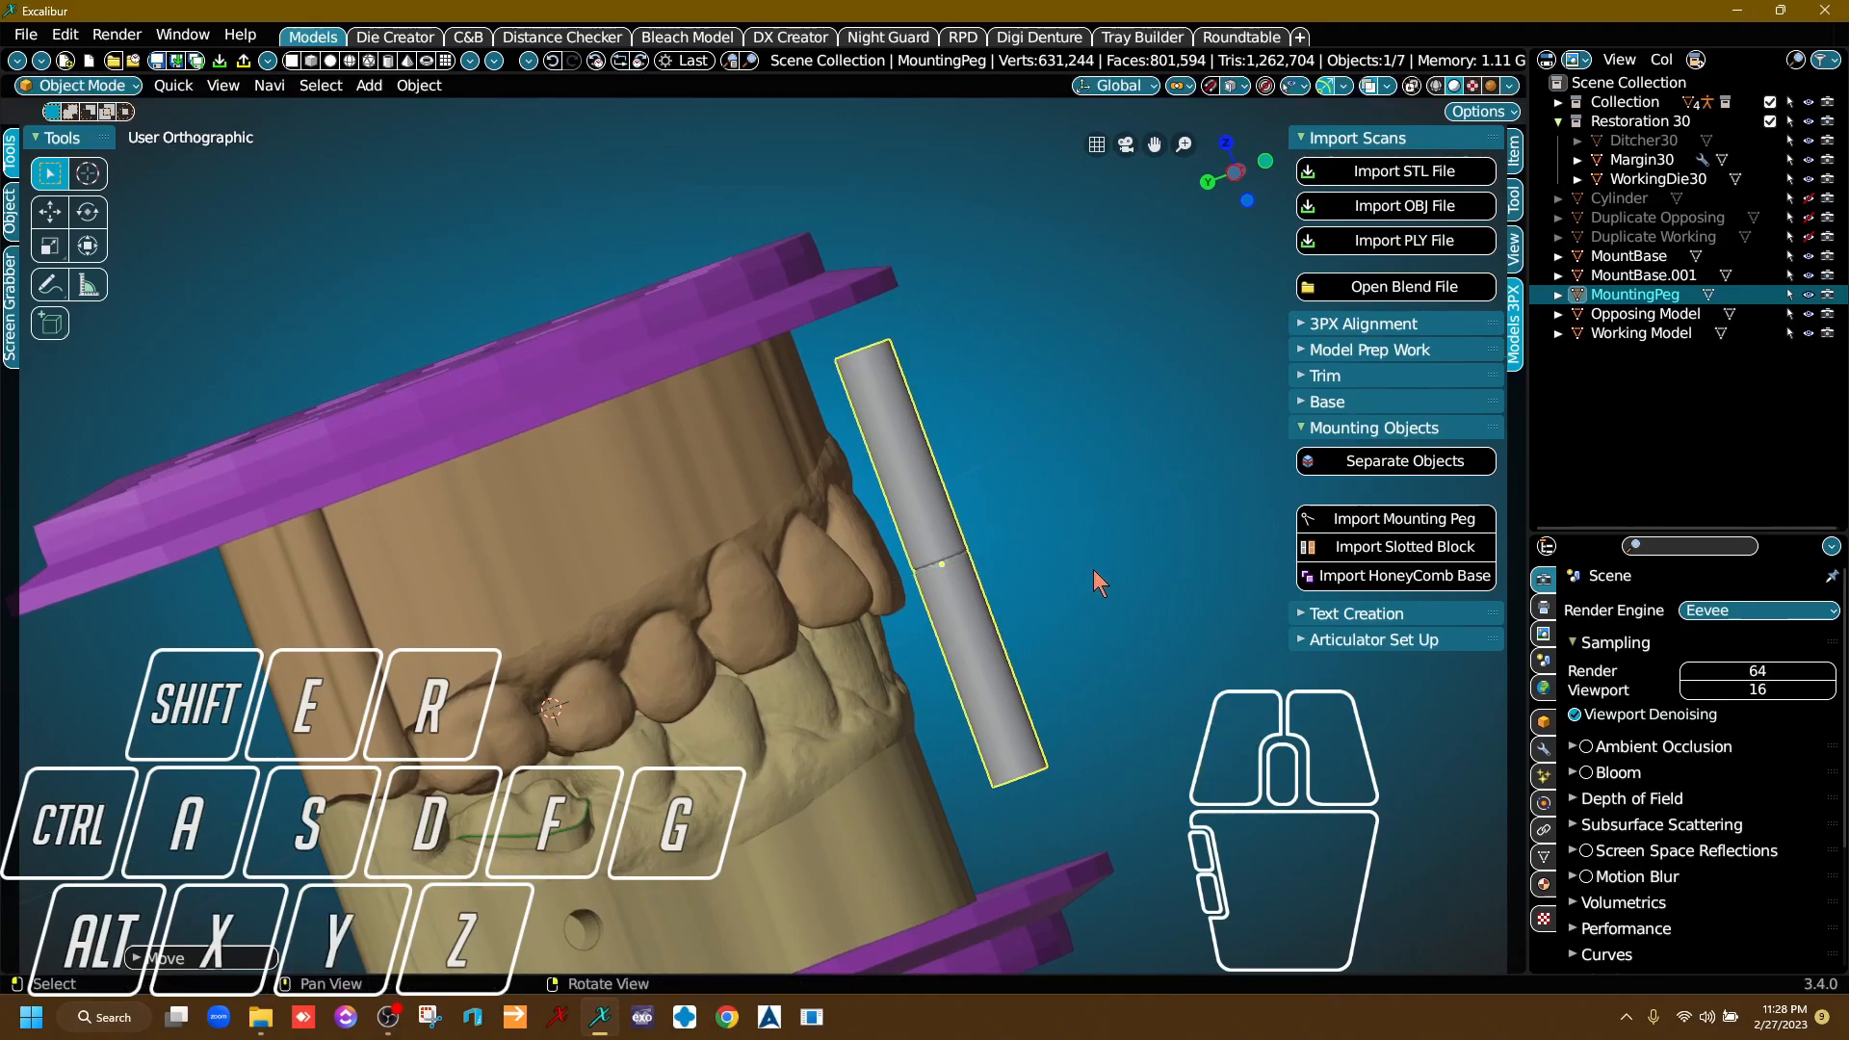
{"action": "right_click_drag", "start_coordinate": [1094, 568], "coordinate": [1018, 628]}
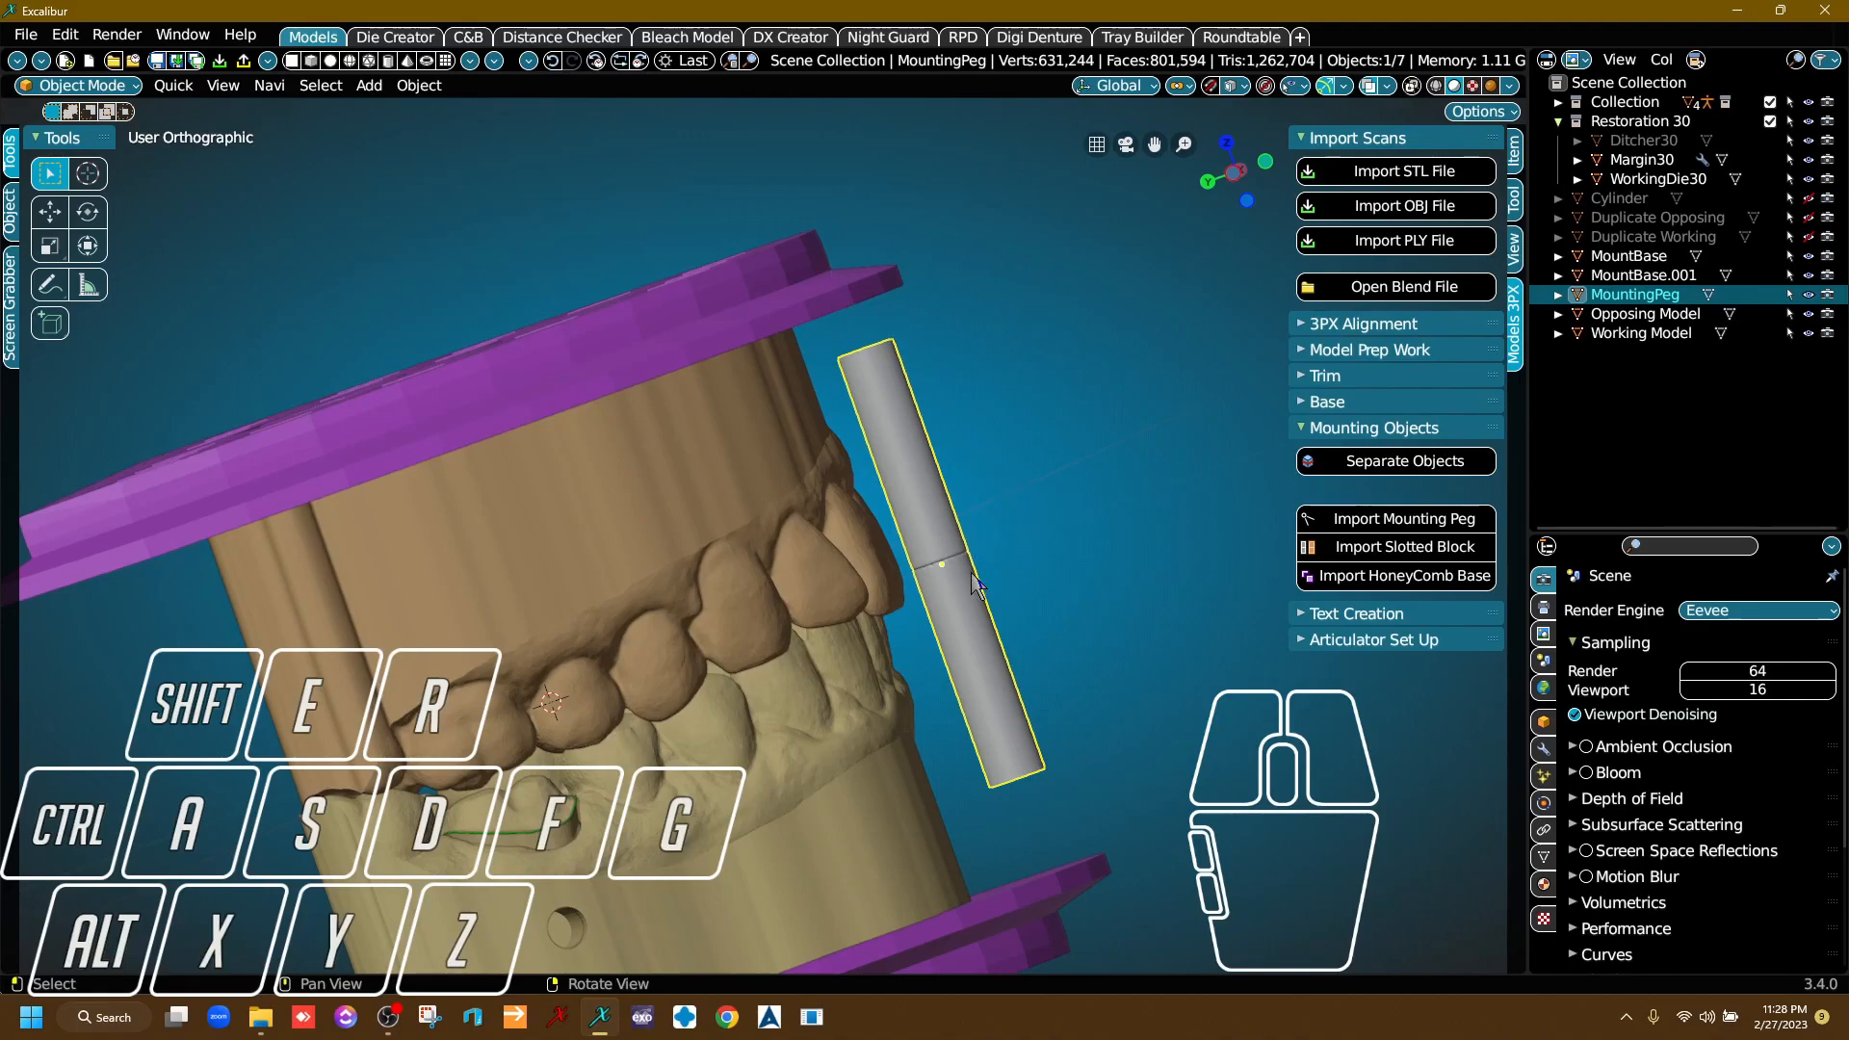
Lengthen the mounting peg along the Z axis by a factor of about 1.34 to span the gap between the plates.
{"action": "key", "text": "s"}
{"action": "key", "text": "z"}
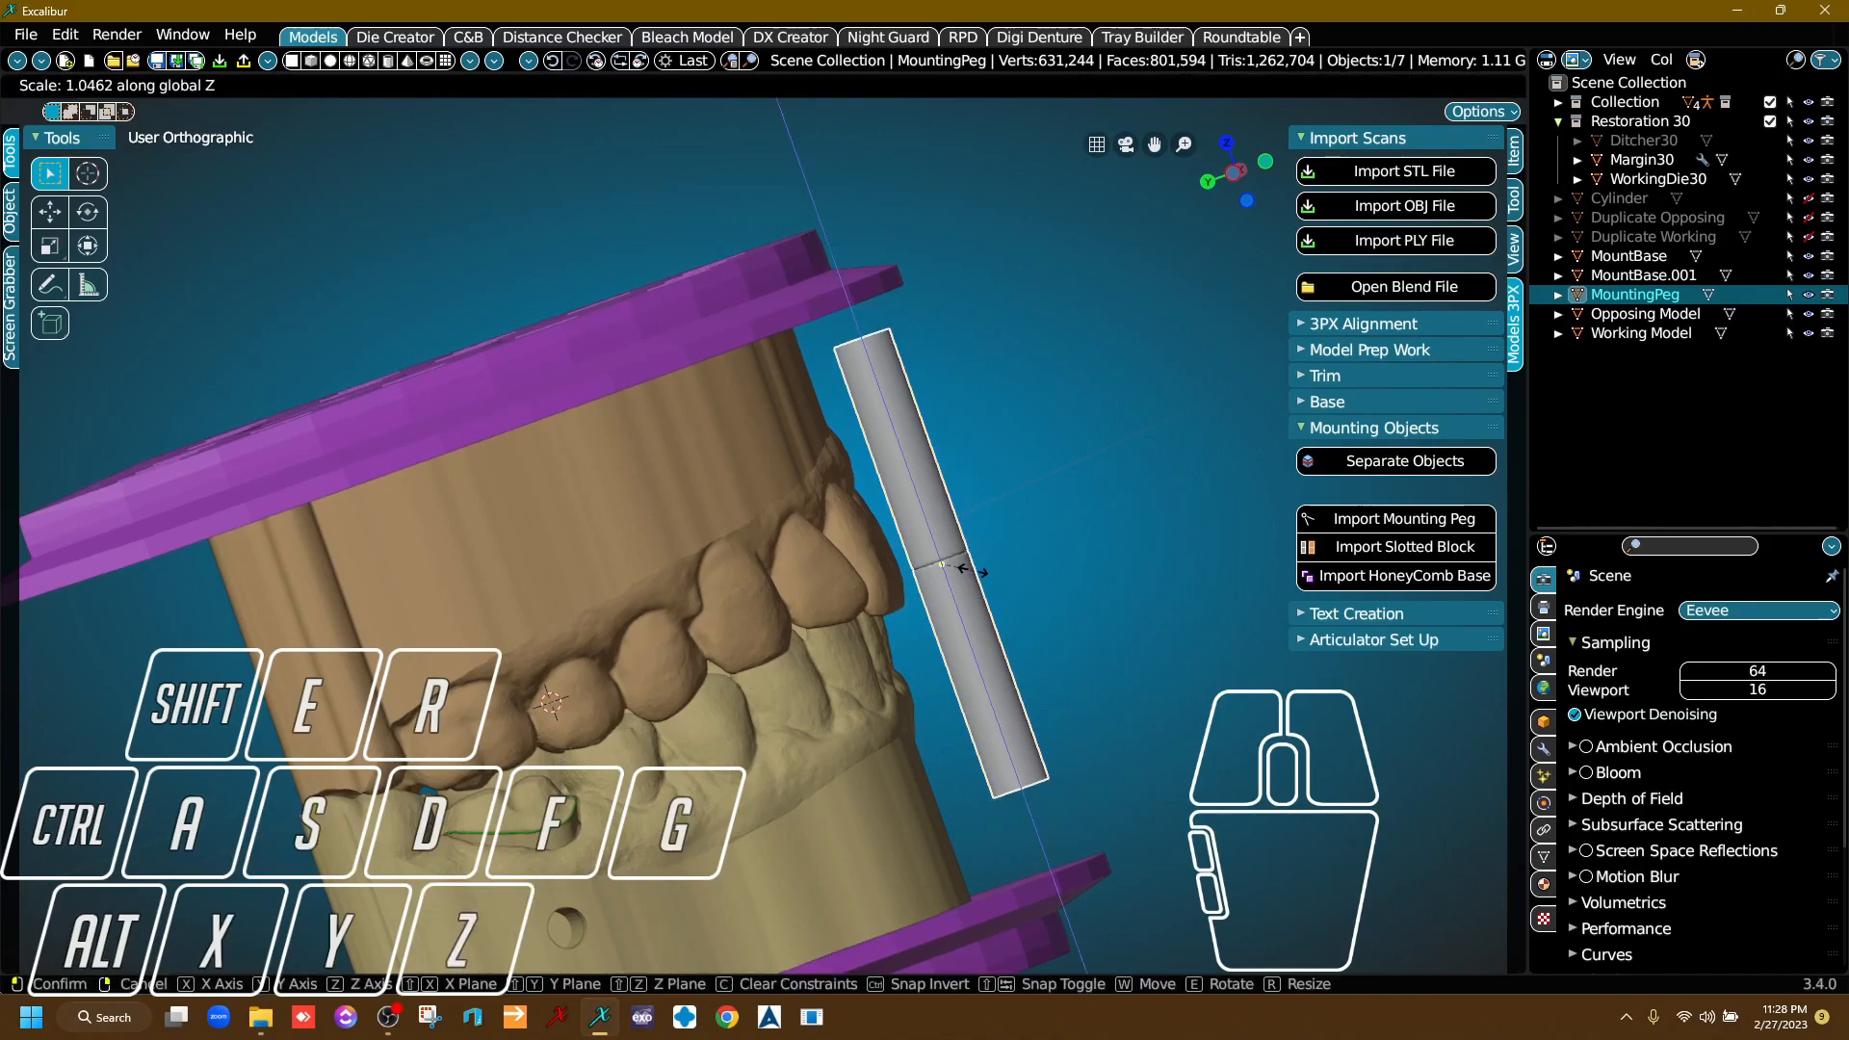
{"action": "left_click", "coordinate": [968, 570]}
{"action": "scroll", "coordinate": [954, 574], "scroll_direction": "up", "scroll_amount": 2}
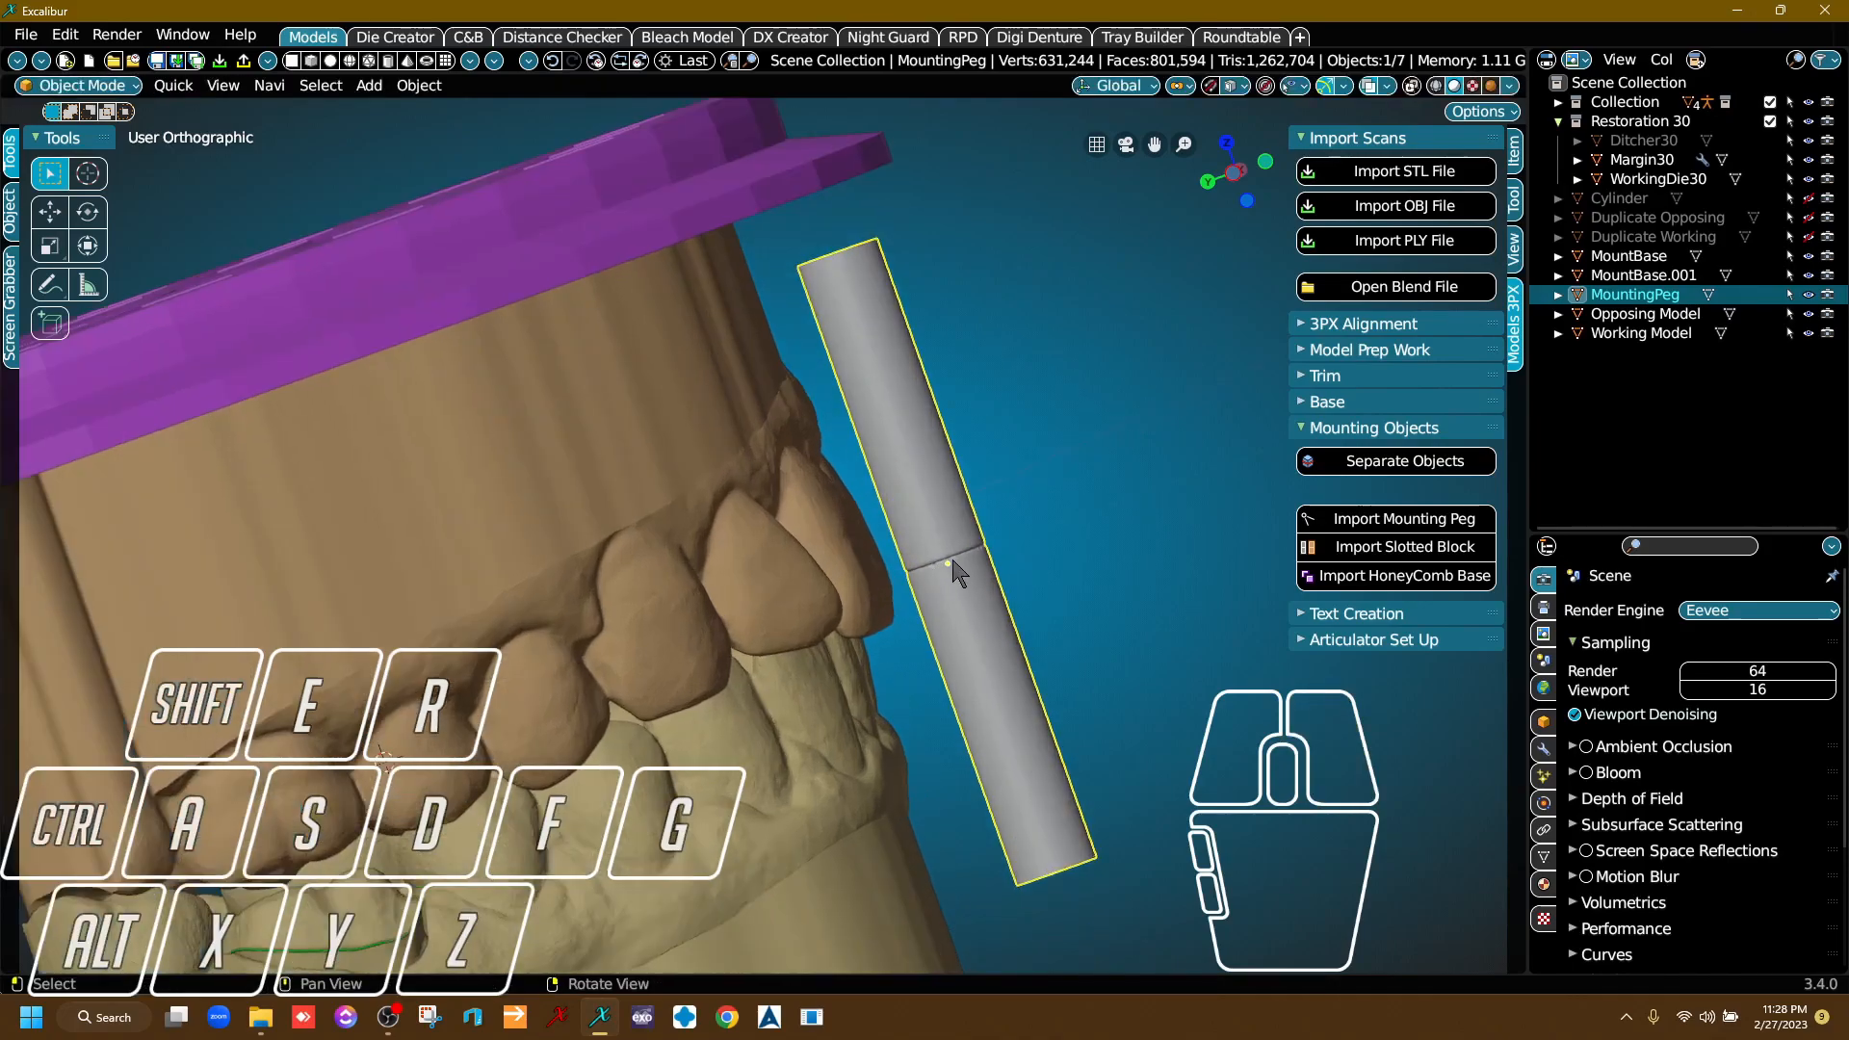
{"action": "scroll", "coordinate": [1117, 702], "scroll_direction": "down", "scroll_amount": 4}
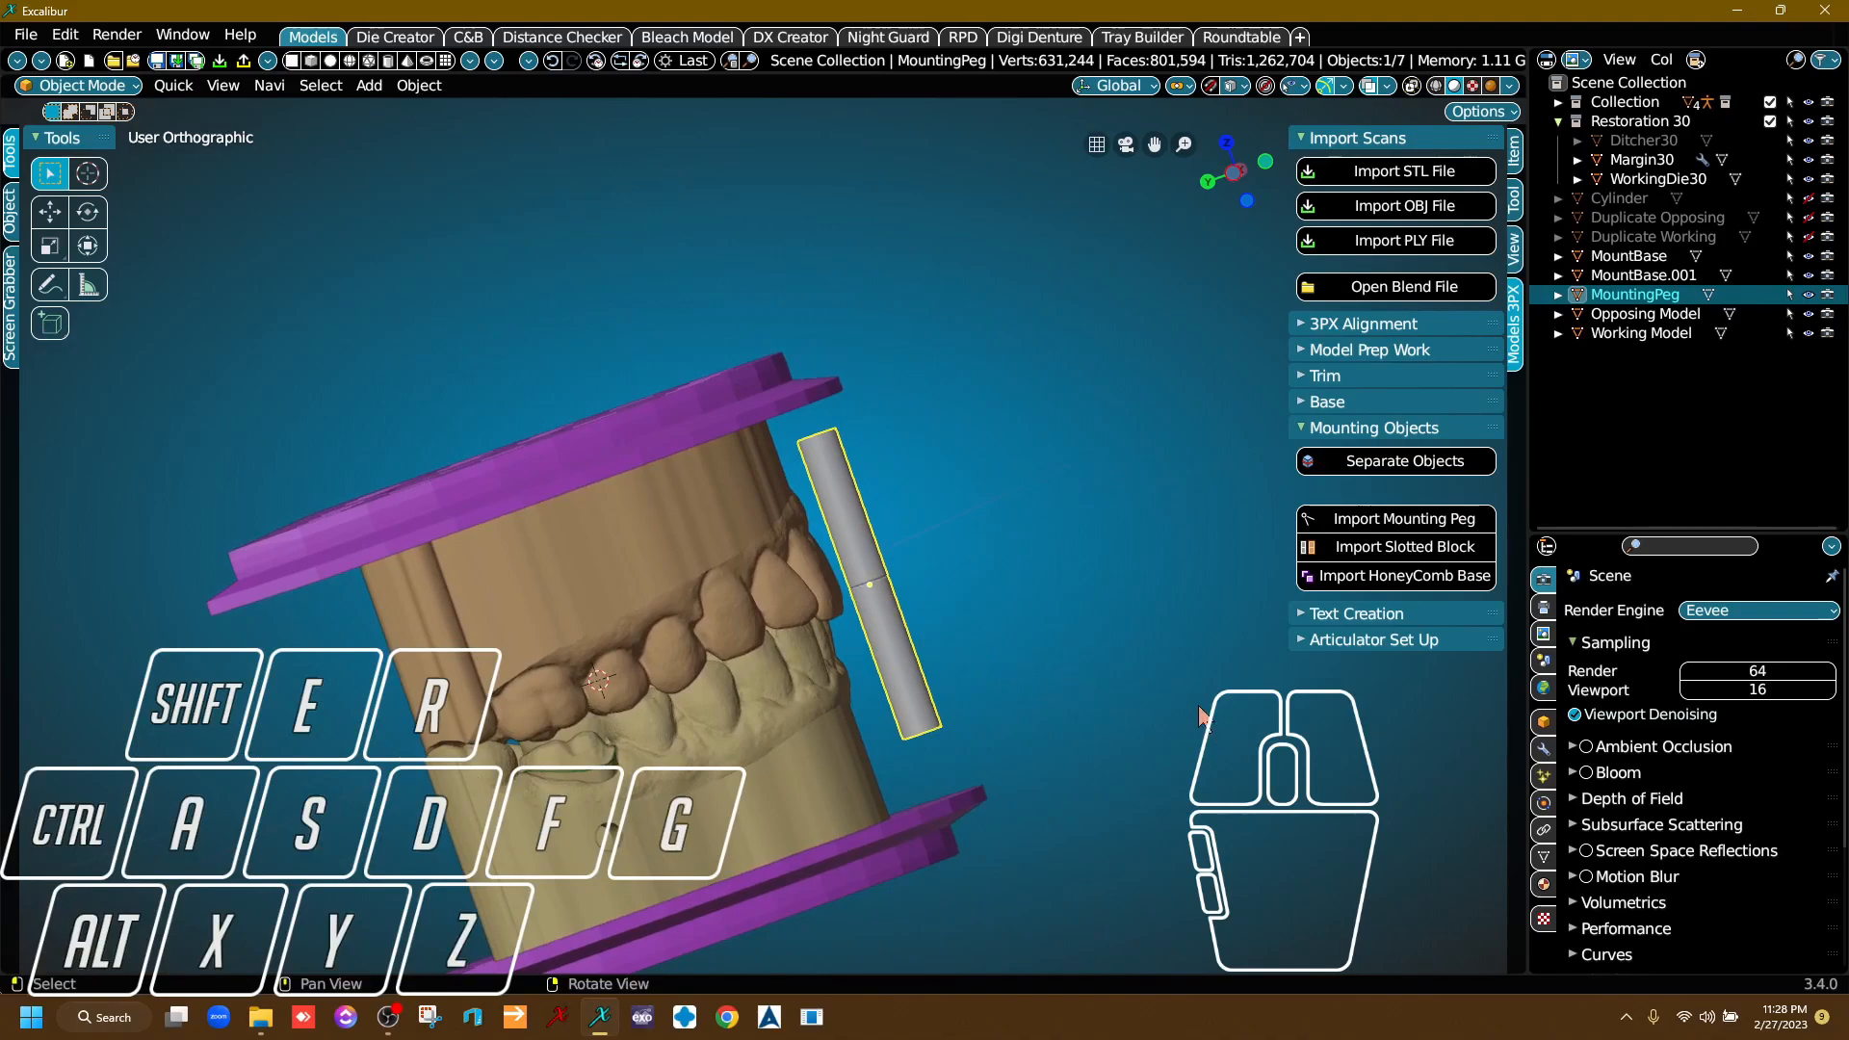
{"action": "key", "text": "s"}
{"action": "key", "text": "z"}
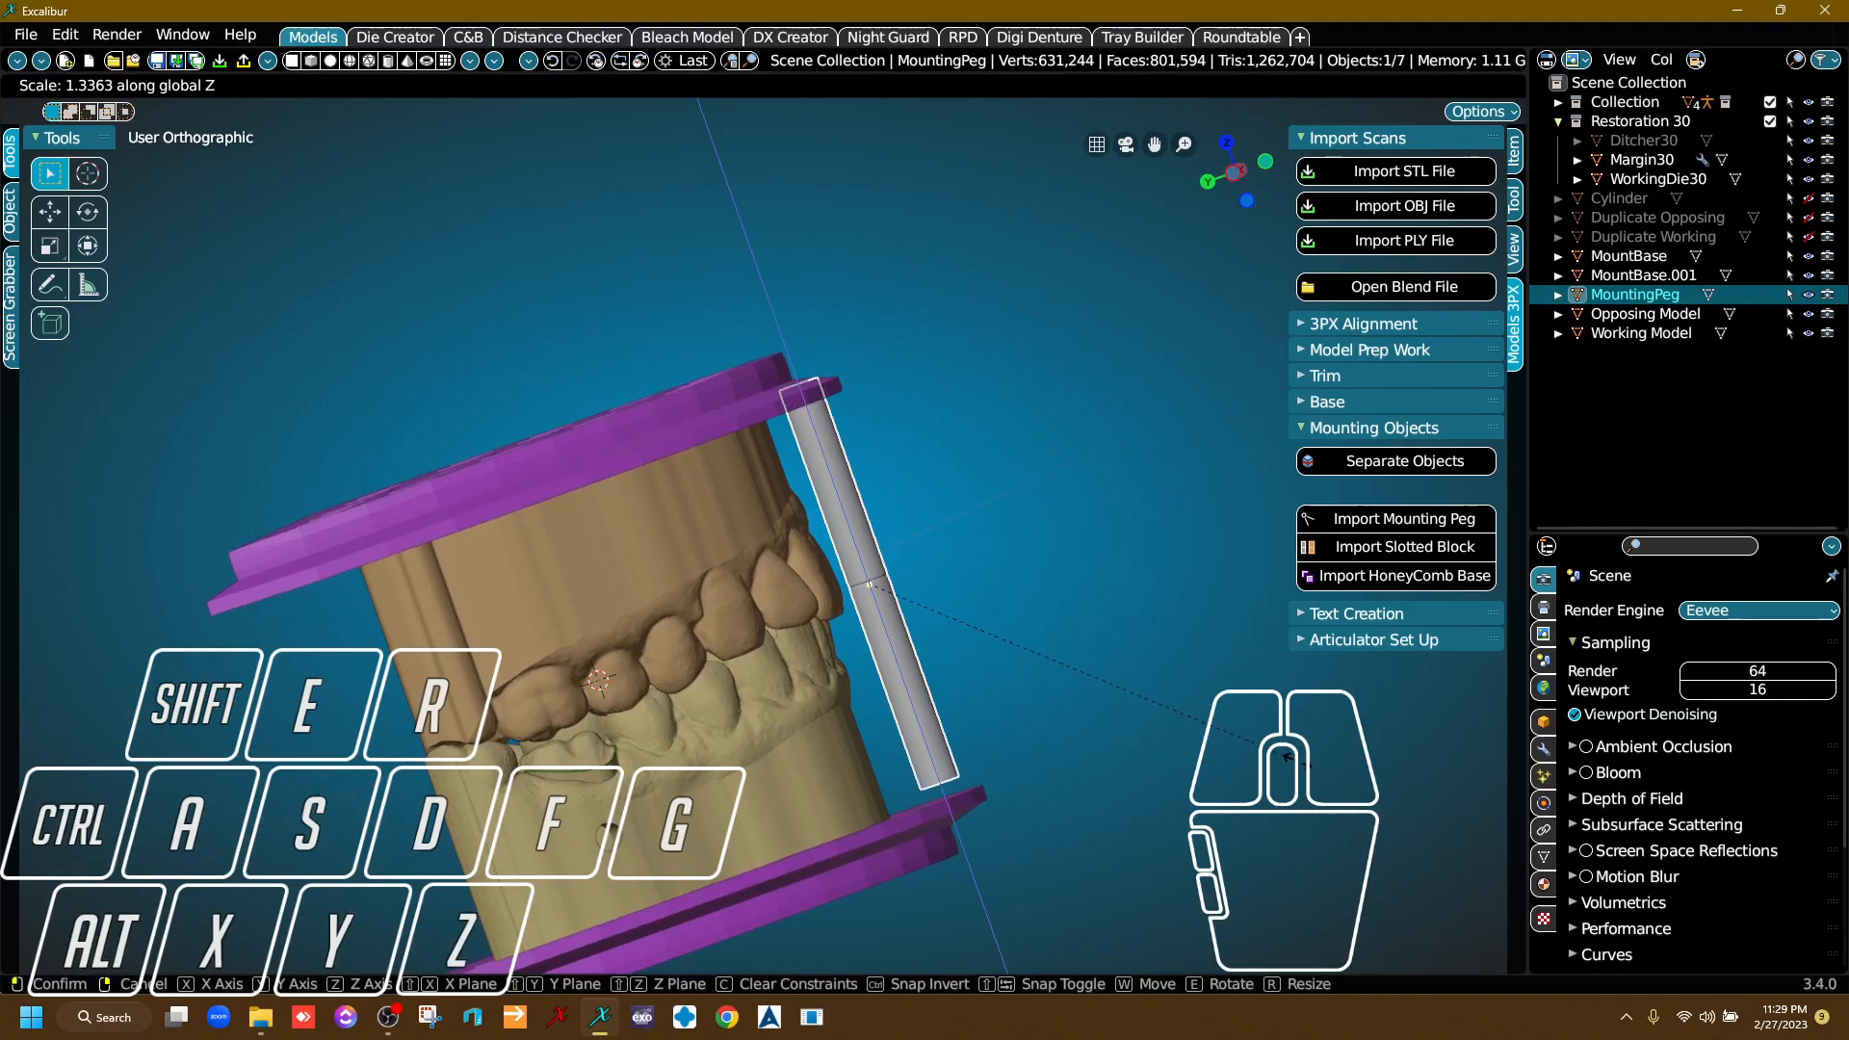
{"action": "left_click", "coordinate": [1307, 764]}
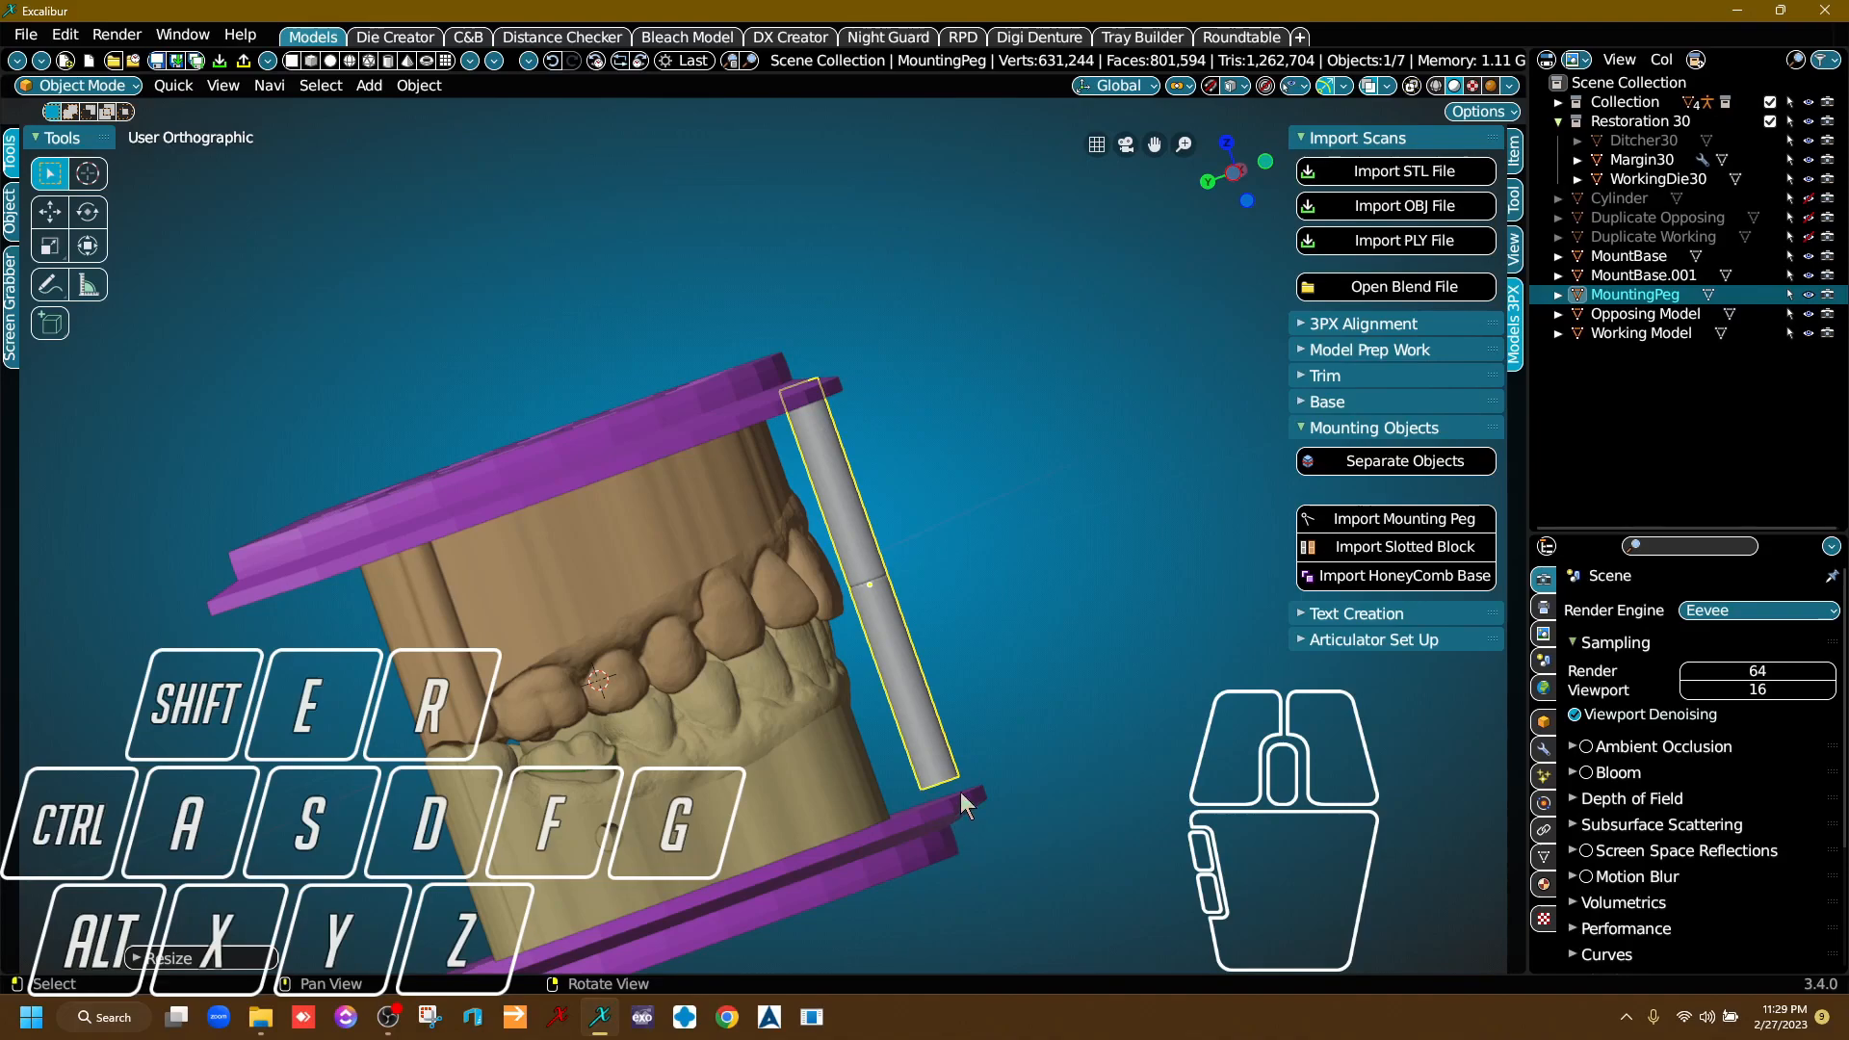
Move the mounting peg about -2 m along the Z axis so both its ends meet the two honeycomb plates.
{"action": "right_click_drag", "start_coordinate": [923, 574], "coordinate": [996, 645]}
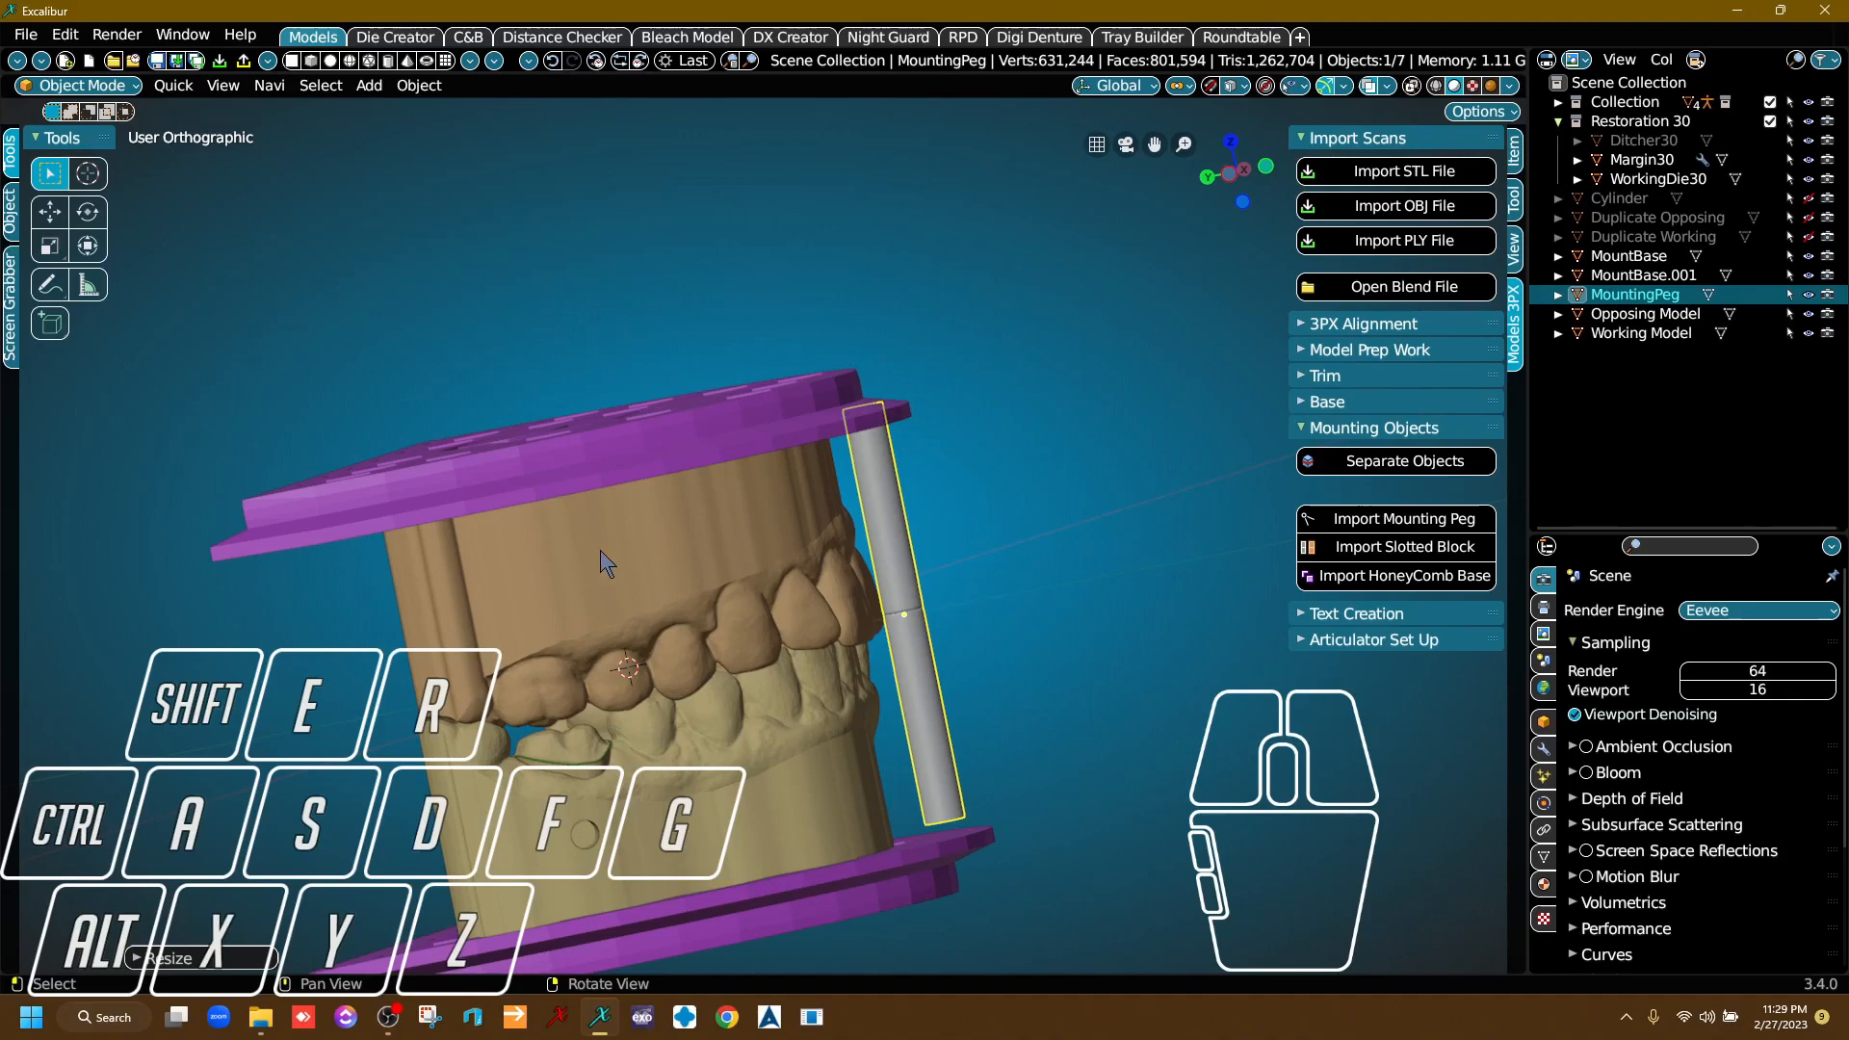
{"action": "right_click_drag", "start_coordinate": [1050, 574], "coordinate": [1011, 574]}
{"action": "right_click_drag", "start_coordinate": [888, 599], "coordinate": [896, 539]}
{"action": "right_click_drag", "start_coordinate": [852, 424], "coordinate": [920, 593]}
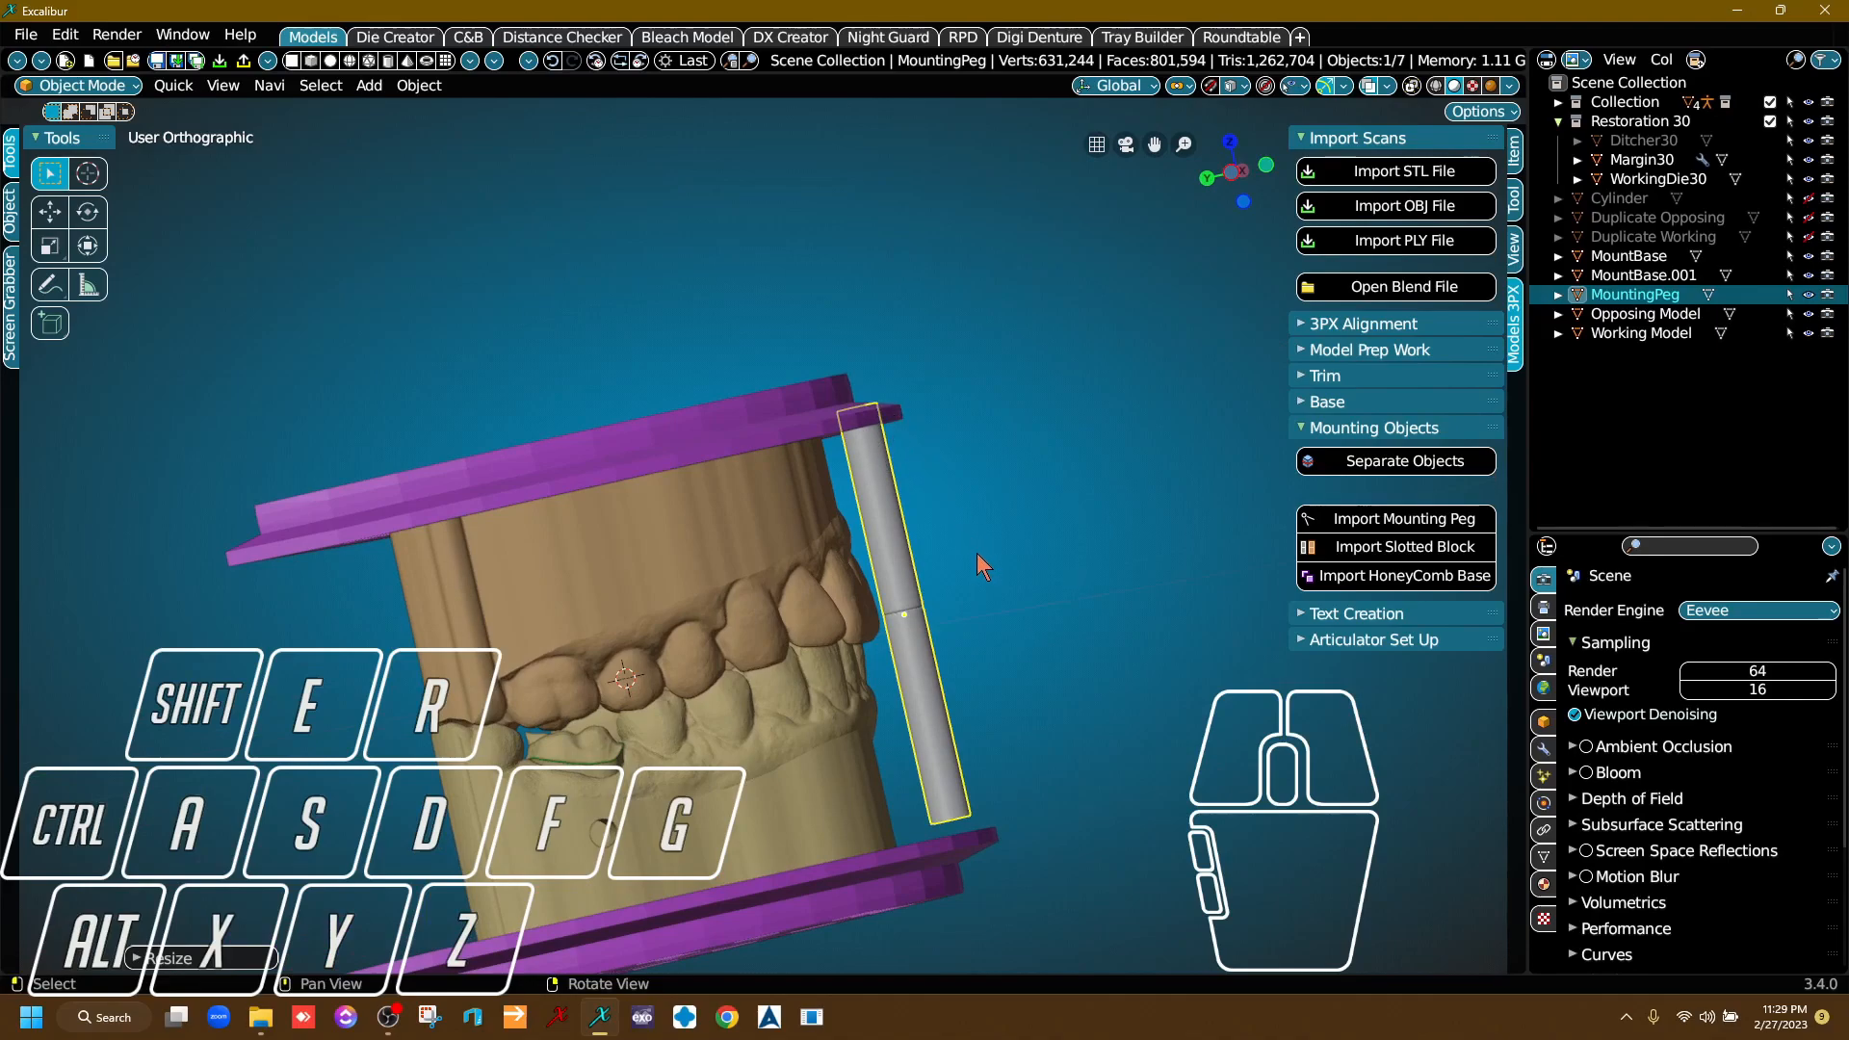
{"action": "key", "text": "g"}
{"action": "key", "text": "z"}
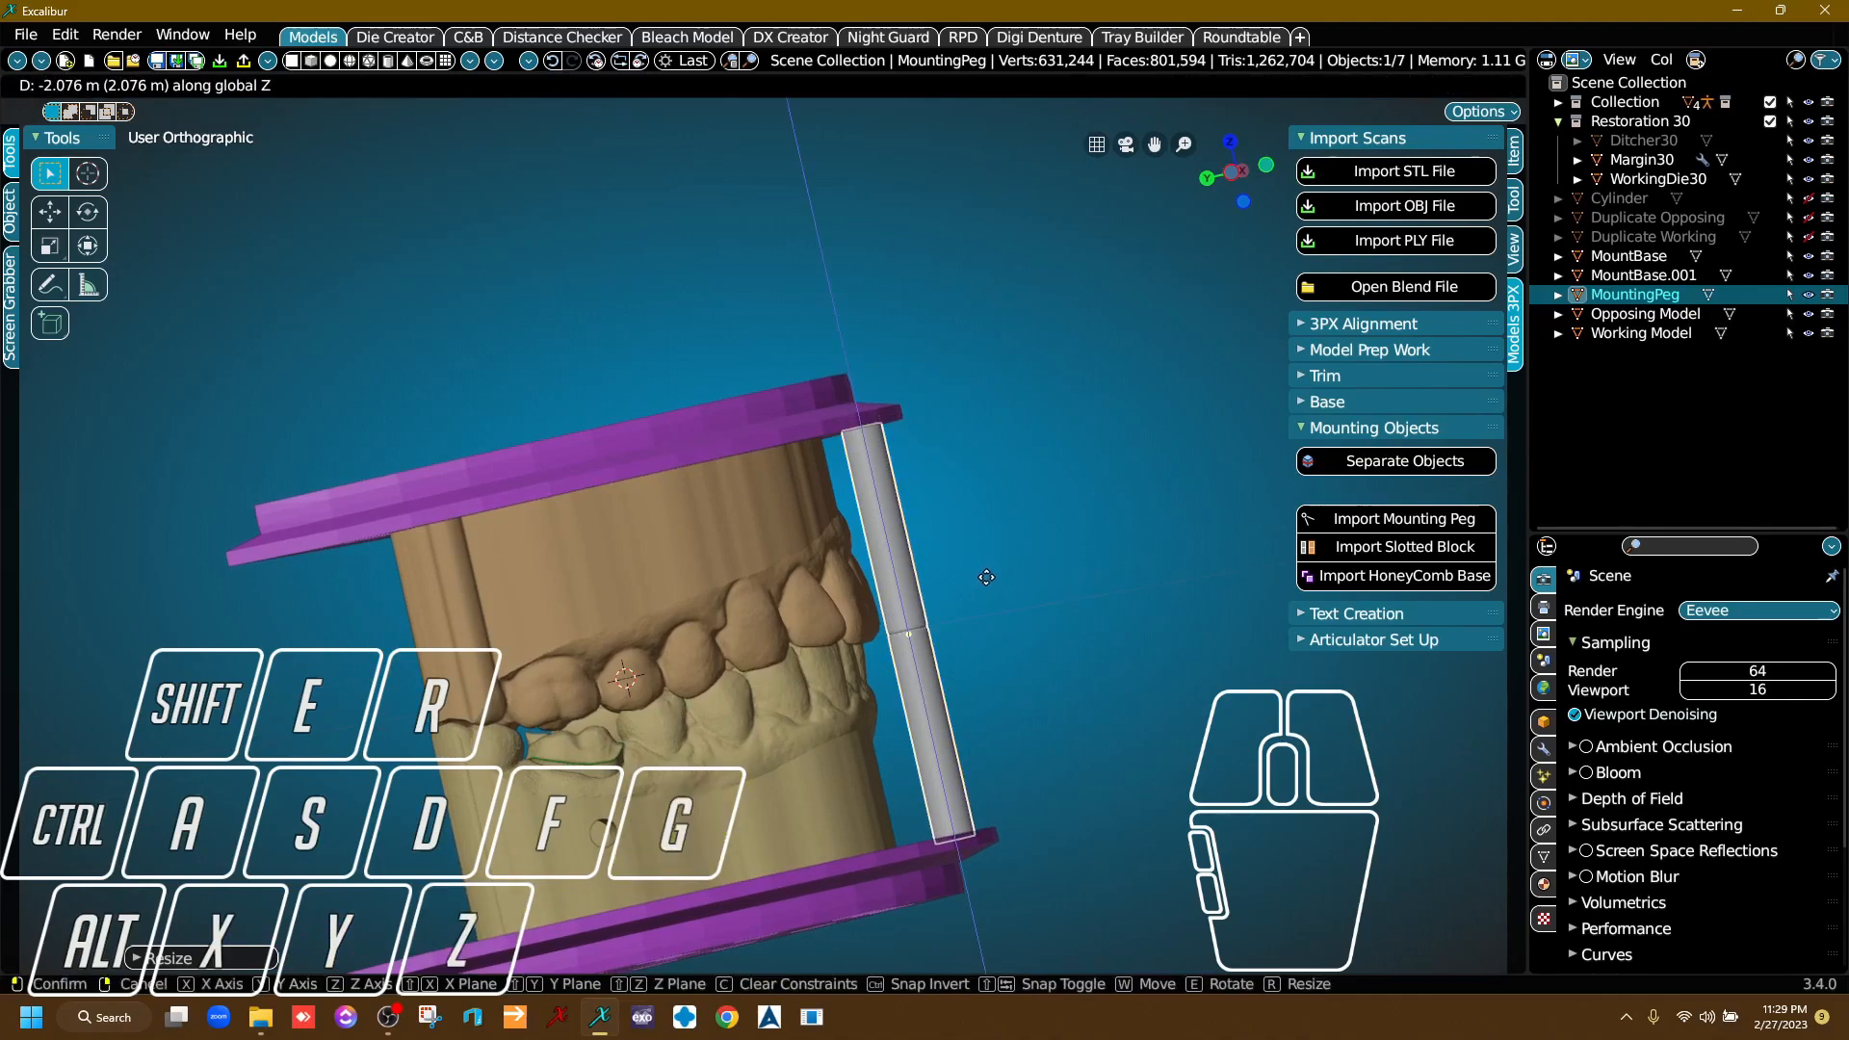
{"action": "left_click", "coordinate": [987, 576]}
Examine both ends of the mounting peg up close and from the front to check its contact with the plates.
{"action": "scroll", "coordinate": [971, 366], "scroll_direction": "up", "scroll_amount": 4}
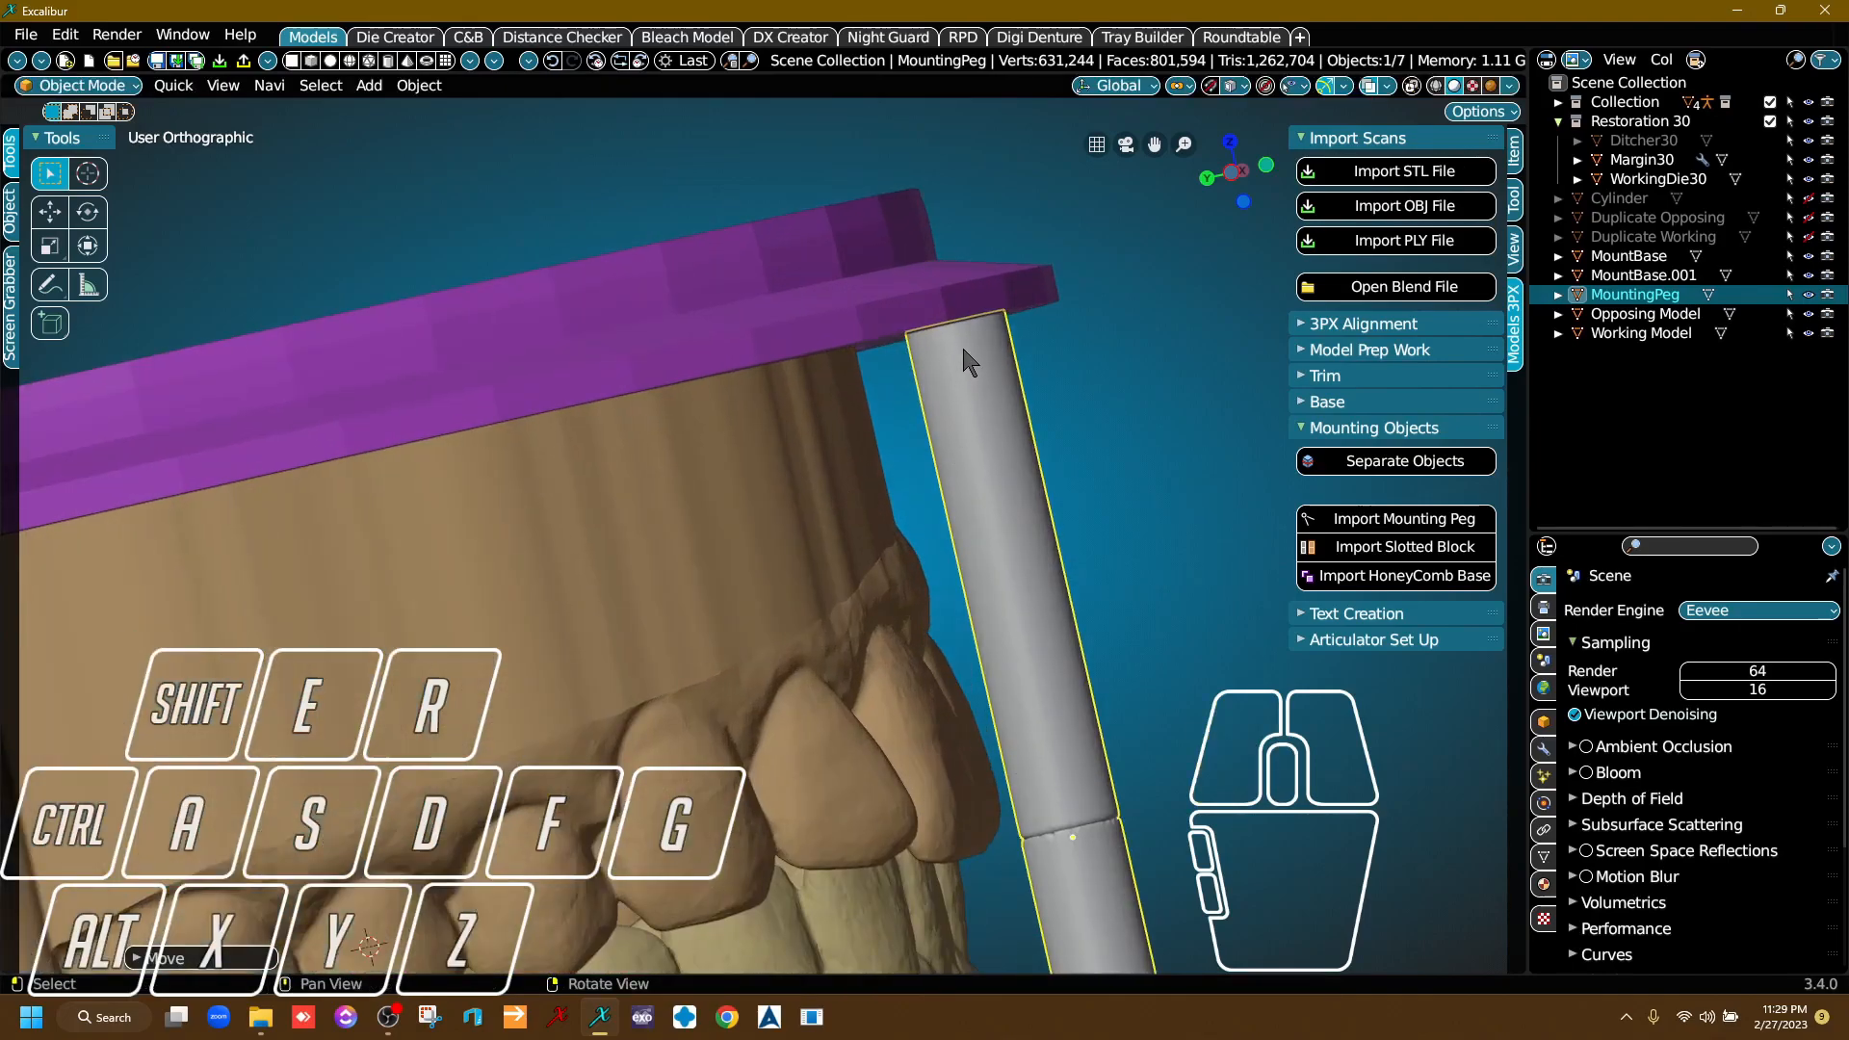
{"action": "scroll", "coordinate": [972, 354], "scroll_direction": "up", "scroll_amount": 3}
{"action": "right_click_drag", "start_coordinate": [957, 354], "coordinate": [964, 355]}
{"action": "scroll", "coordinate": [977, 503], "scroll_direction": "down", "scroll_amount": 4}
{"action": "middle_click_drag", "start_coordinate": [1019, 829], "coordinate": [860, 482]}
{"action": "middle_click_drag", "start_coordinate": [1029, 962], "coordinate": [894, 750]}
{"action": "scroll", "coordinate": [894, 749], "scroll_direction": "up", "scroll_amount": 3}
{"action": "right_click_drag", "start_coordinate": [851, 645], "coordinate": [852, 673]}
{"action": "scroll", "coordinate": [1002, 834], "scroll_direction": "down", "scroll_amount": 6}
{"action": "right_click_drag", "start_coordinate": [964, 809], "coordinate": [957, 622]}
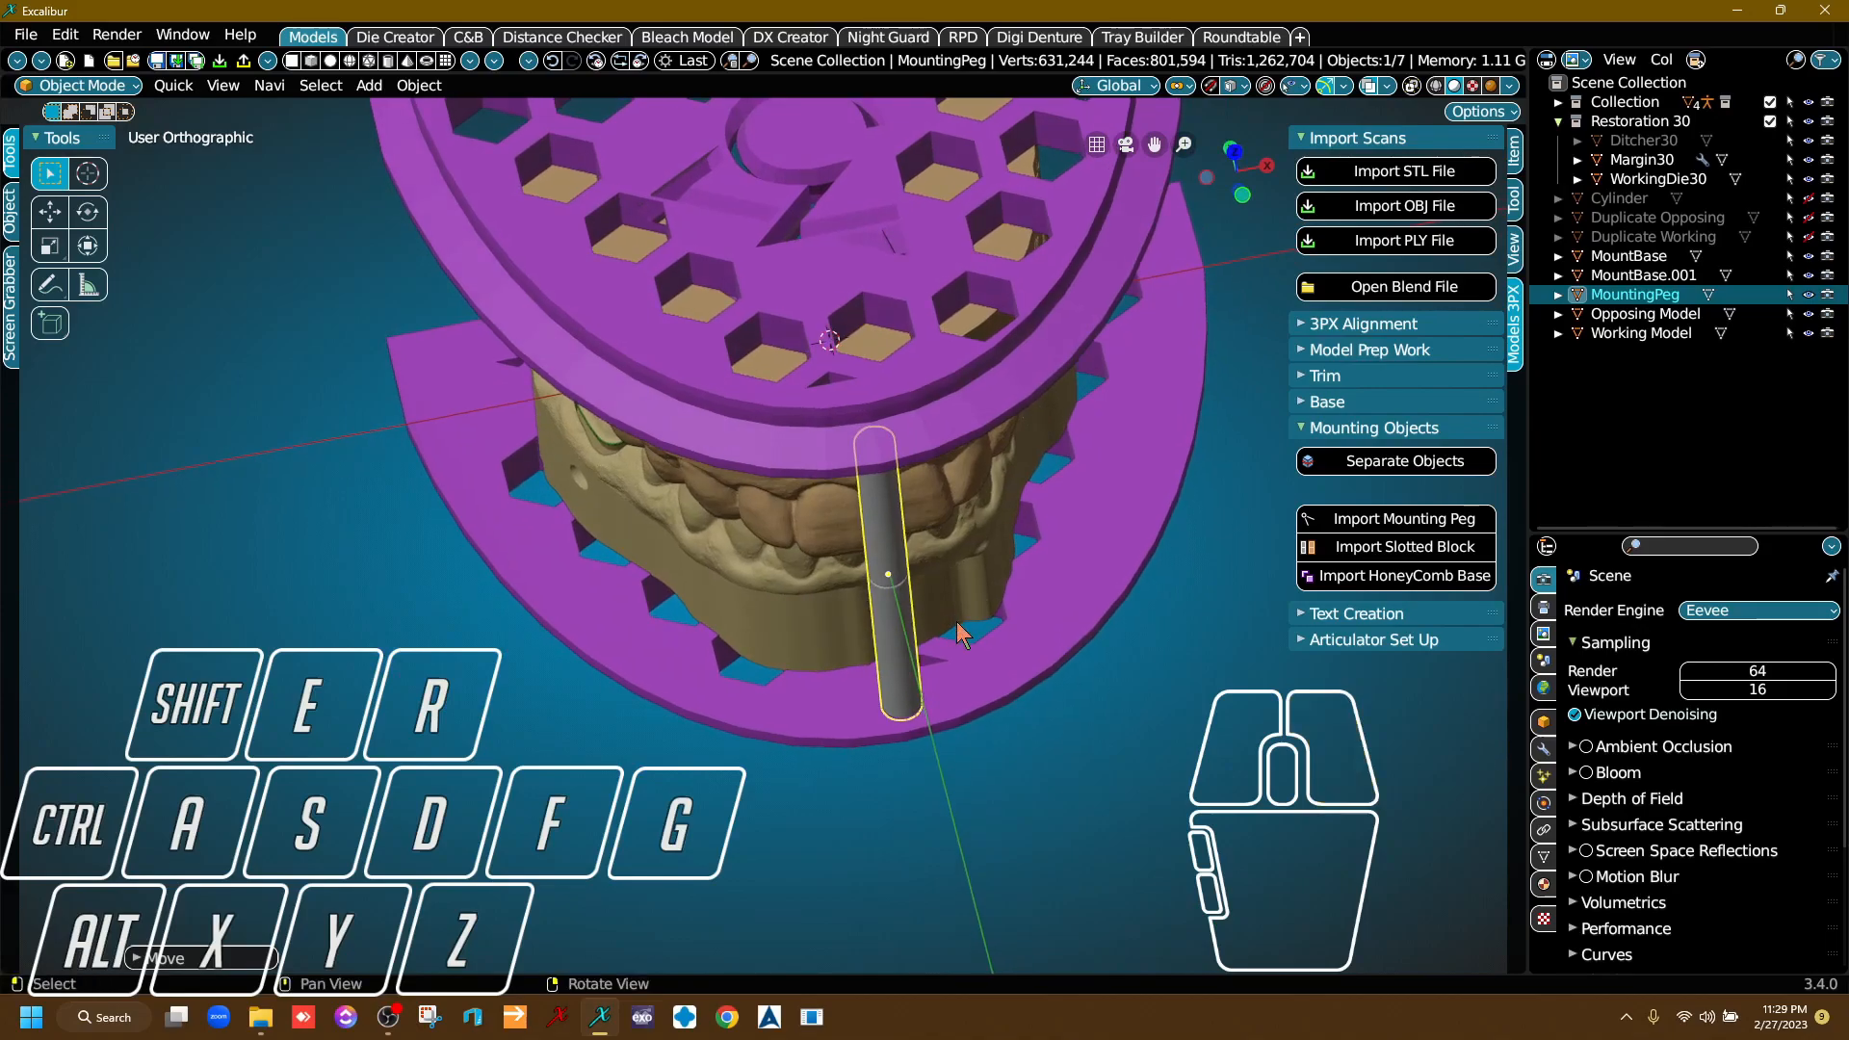
{"action": "key", "text": "shift"}
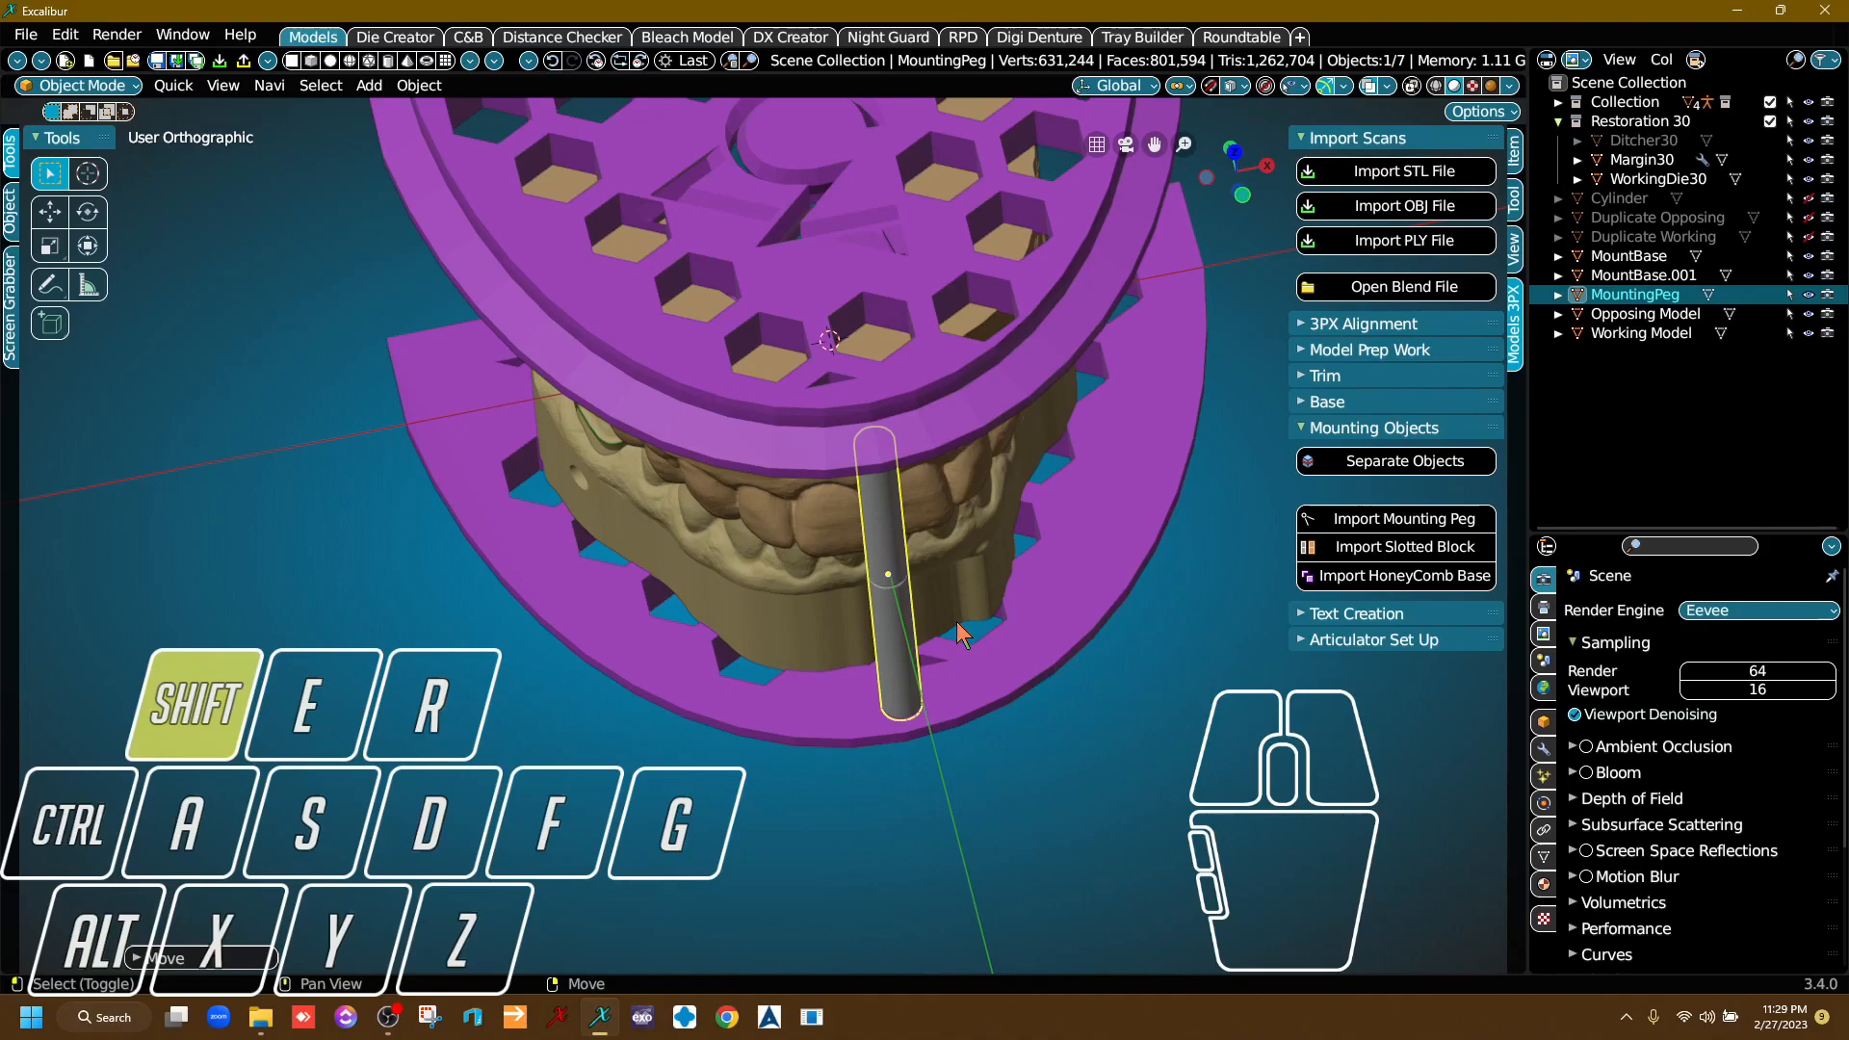
Duplicate the mounting peg and move the copy along the Y axis to the rear edge of the honeycomb plates.
{"action": "key", "text": "shift+d"}
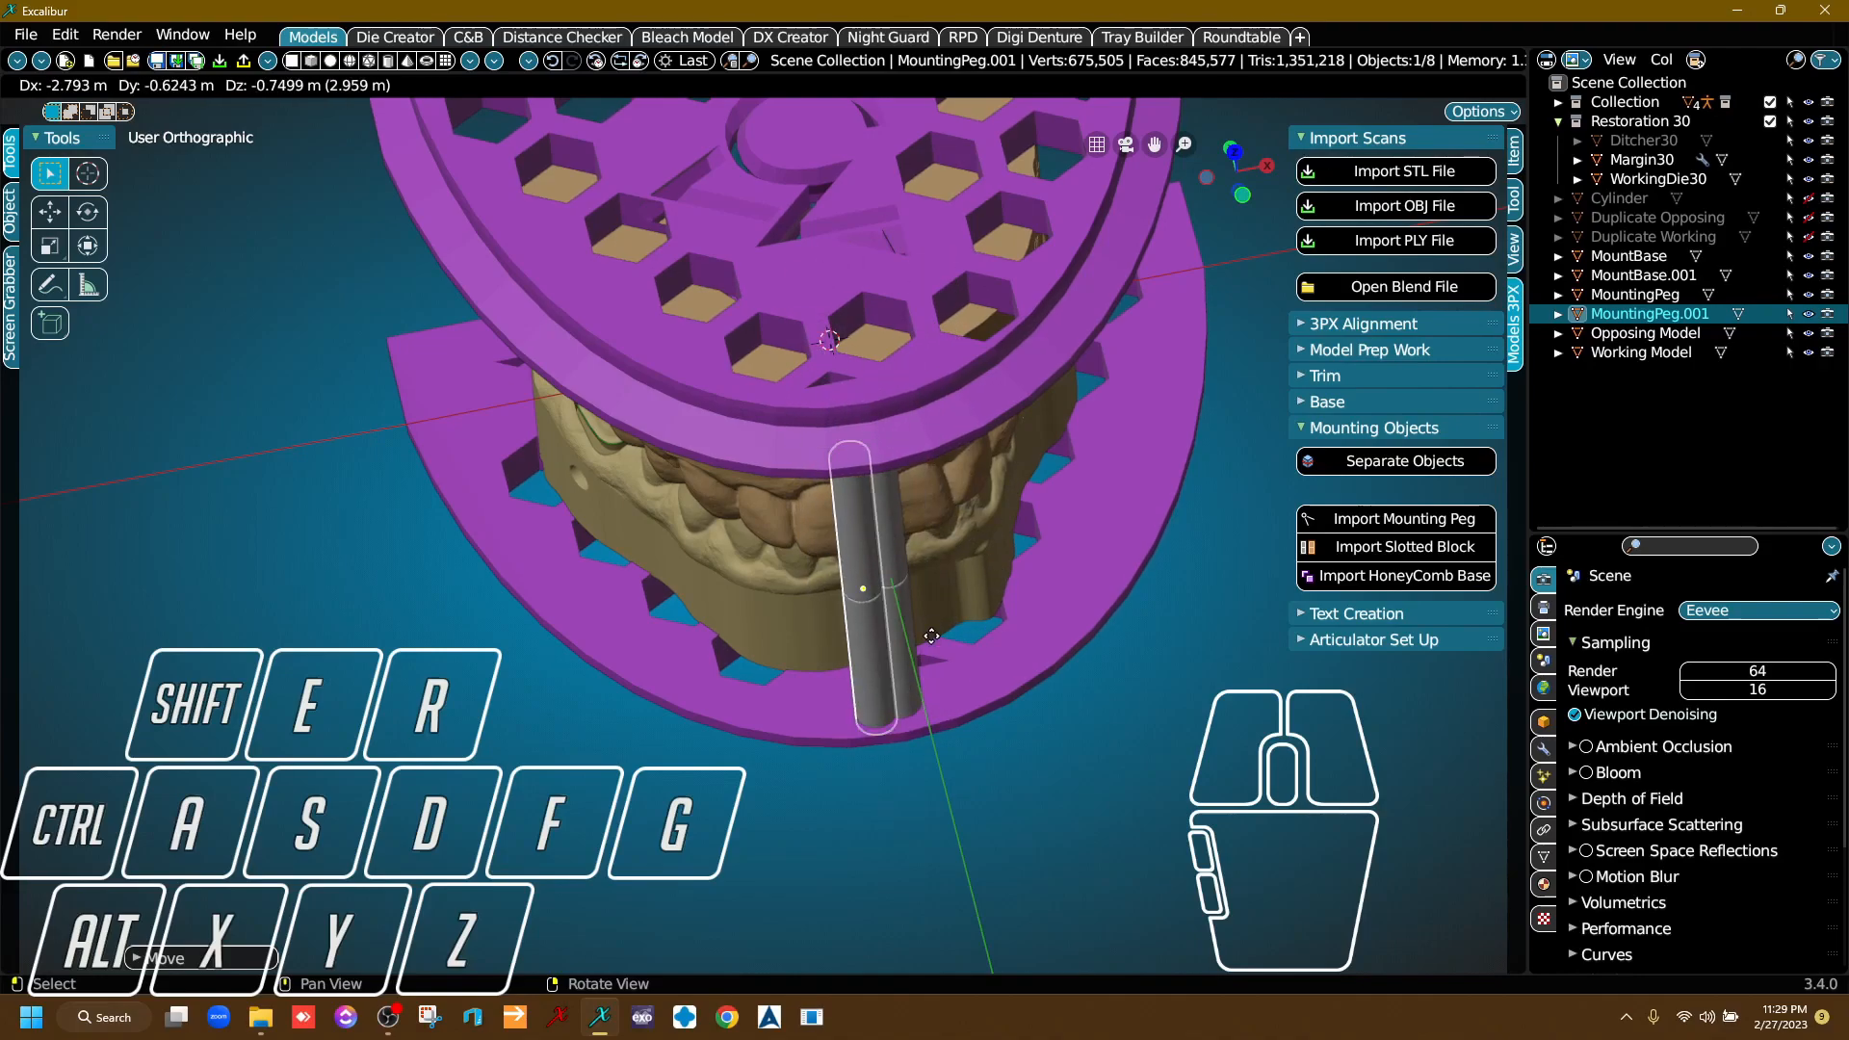
{"action": "key", "text": "y"}
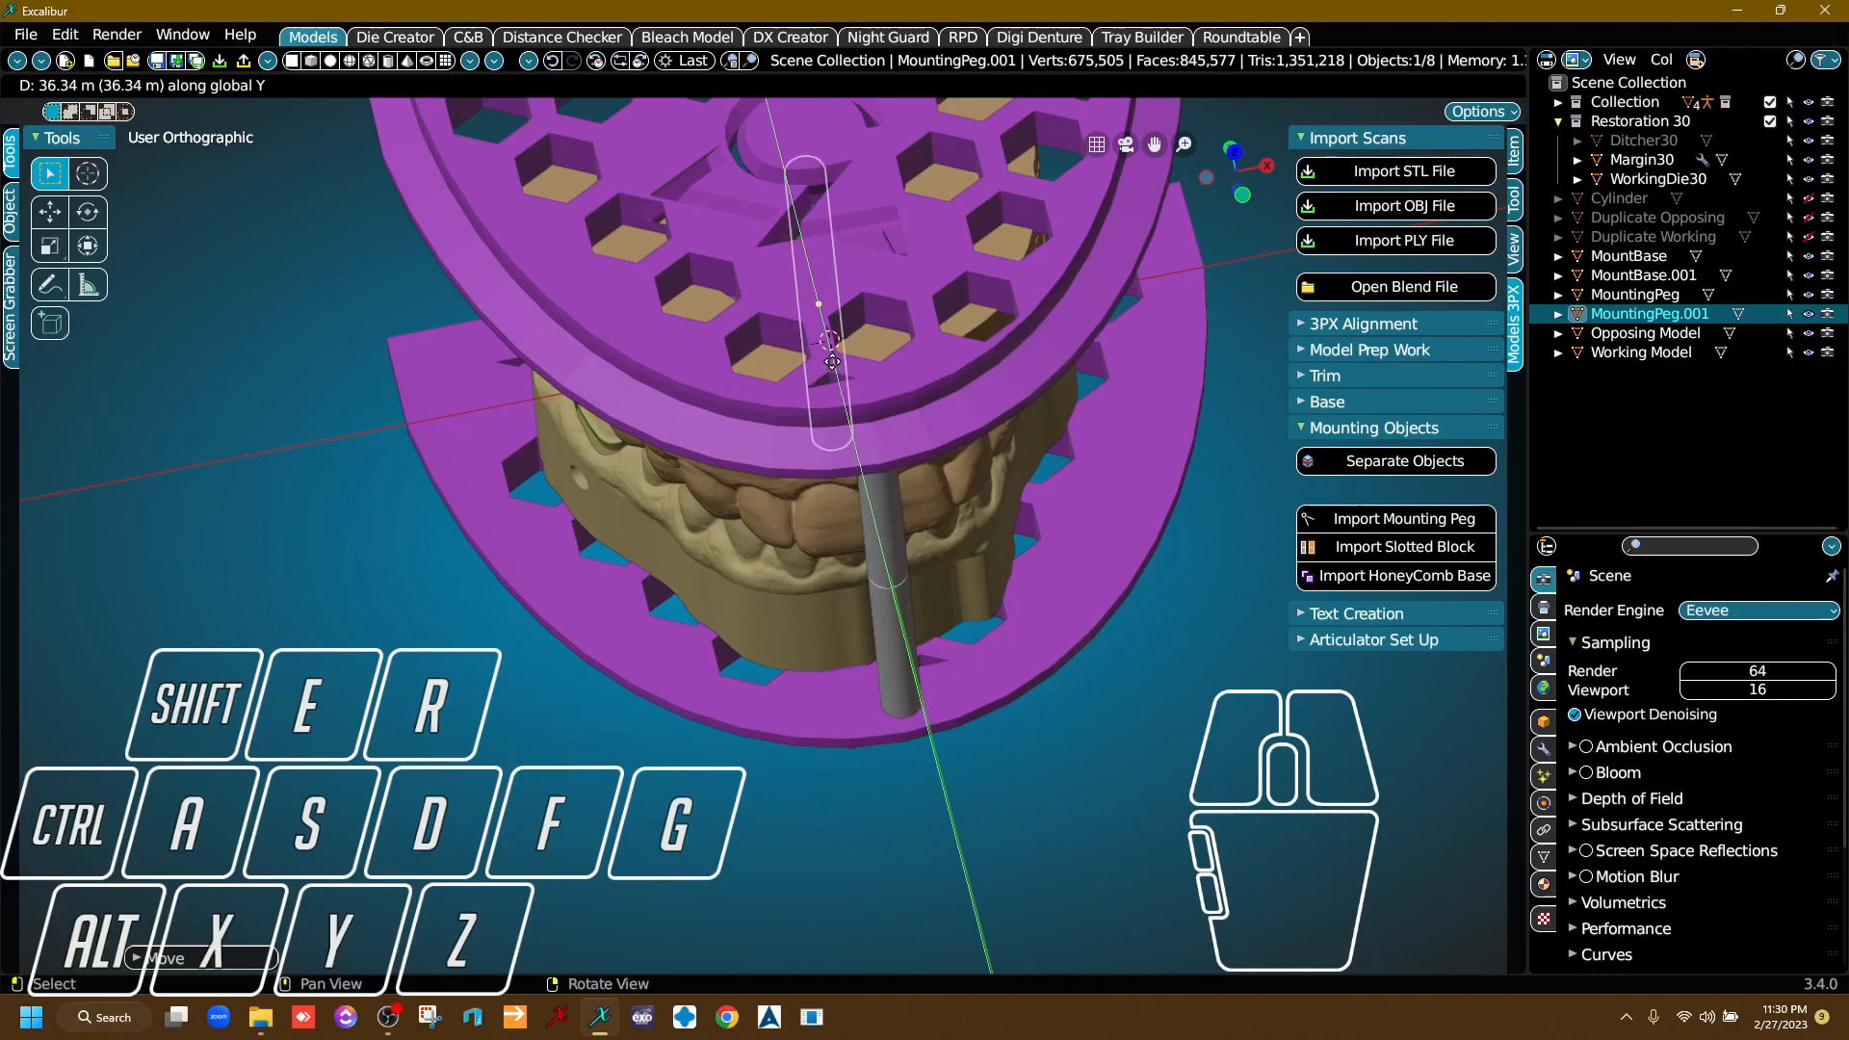
{"action": "left_click", "coordinate": [798, 249]}
{"action": "scroll", "coordinate": [703, 580], "scroll_direction": "down", "scroll_amount": 6}
{"action": "right_click_drag", "start_coordinate": [761, 593], "coordinate": [715, 687]}
{"action": "scroll", "coordinate": [758, 741], "scroll_direction": "up", "scroll_amount": 4}
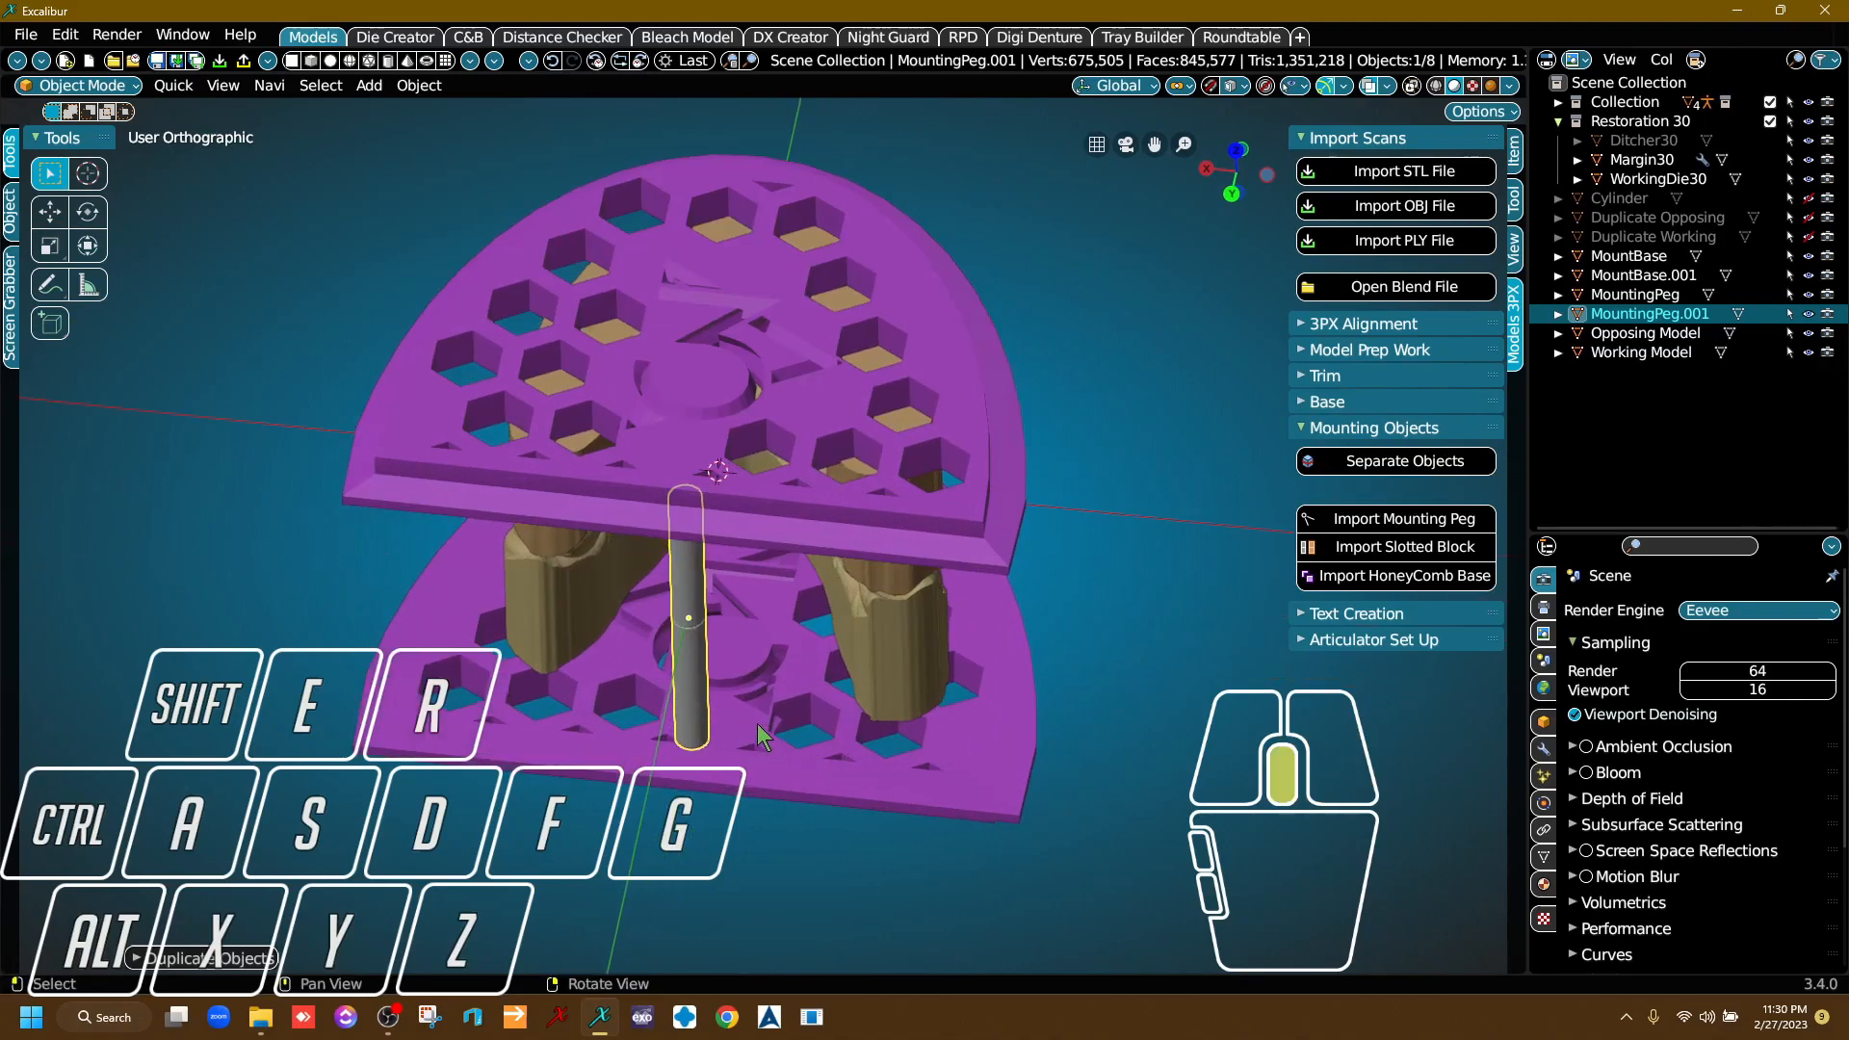
Move the duplicated peg about -28 m along the X axis to one rear corner of the plates.
{"action": "middle_click_drag", "start_coordinate": [759, 724], "coordinate": [685, 561]}
{"action": "right_click_drag", "start_coordinate": [713, 598], "coordinate": [719, 562]}
{"action": "key", "text": "g"}
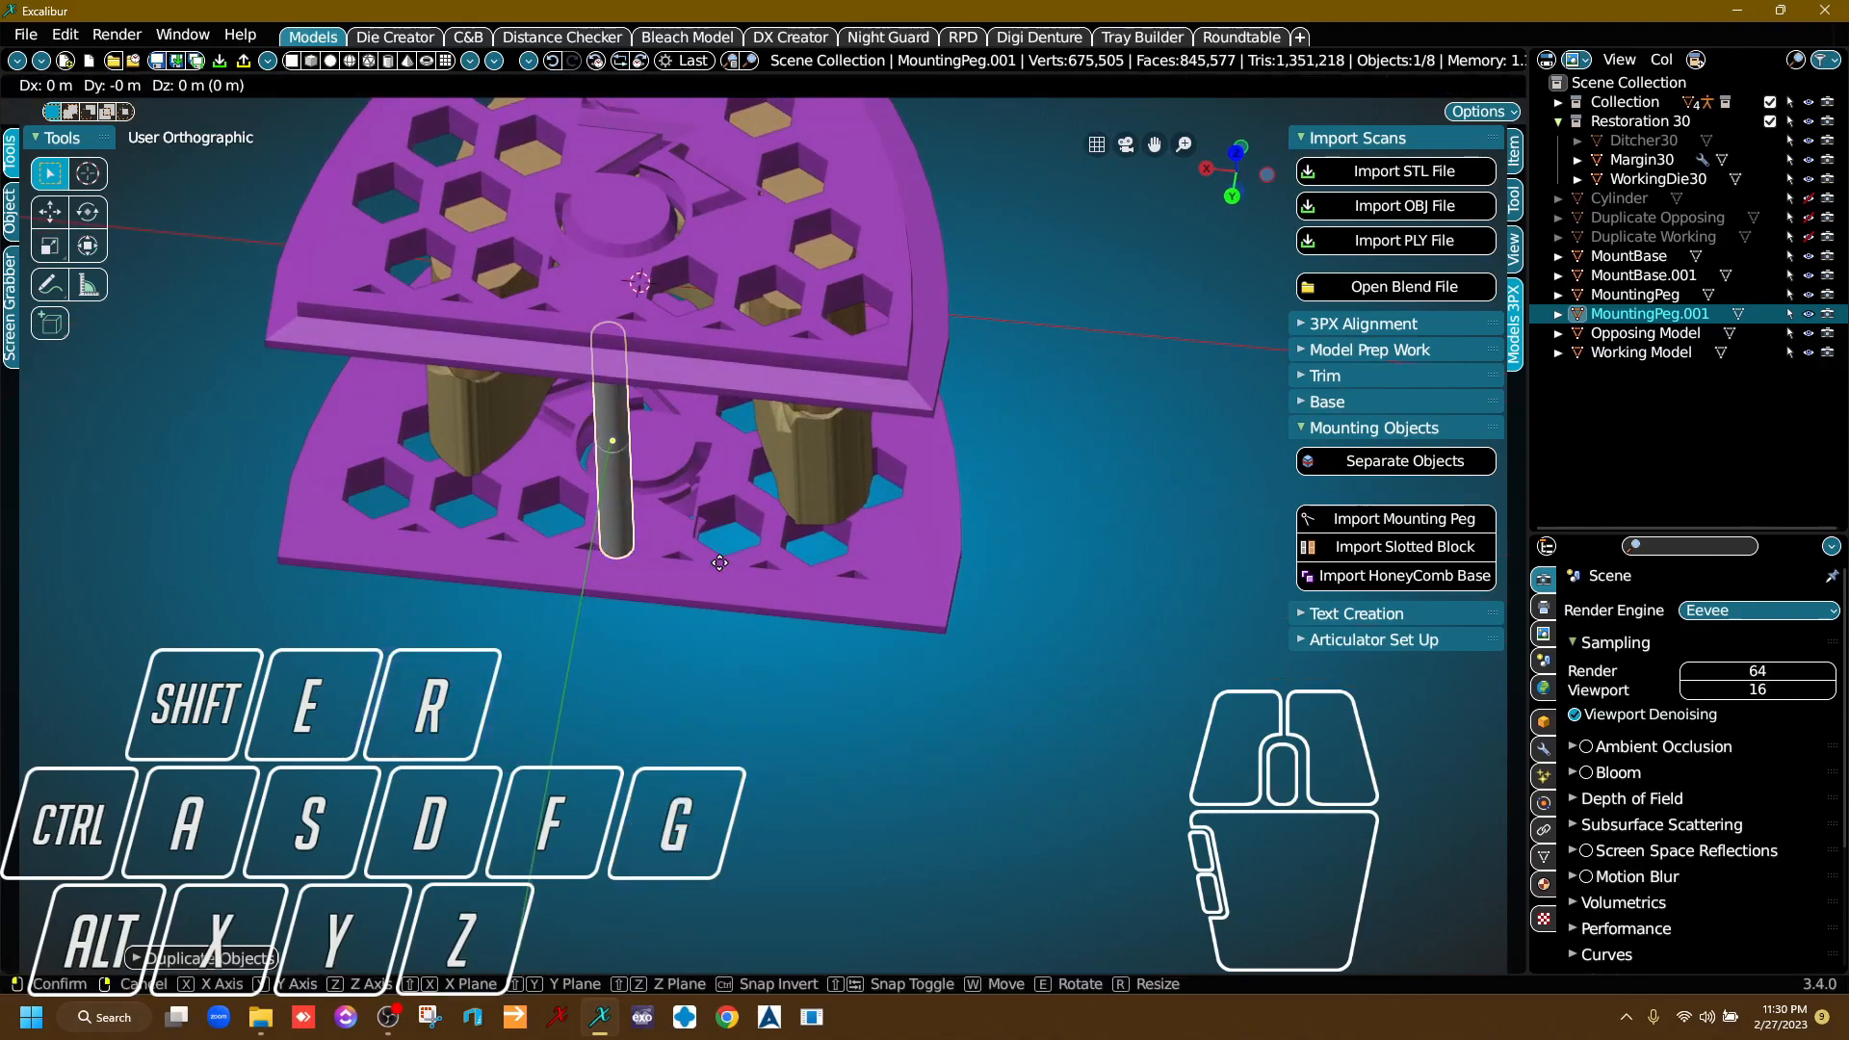
{"action": "key", "text": "x"}
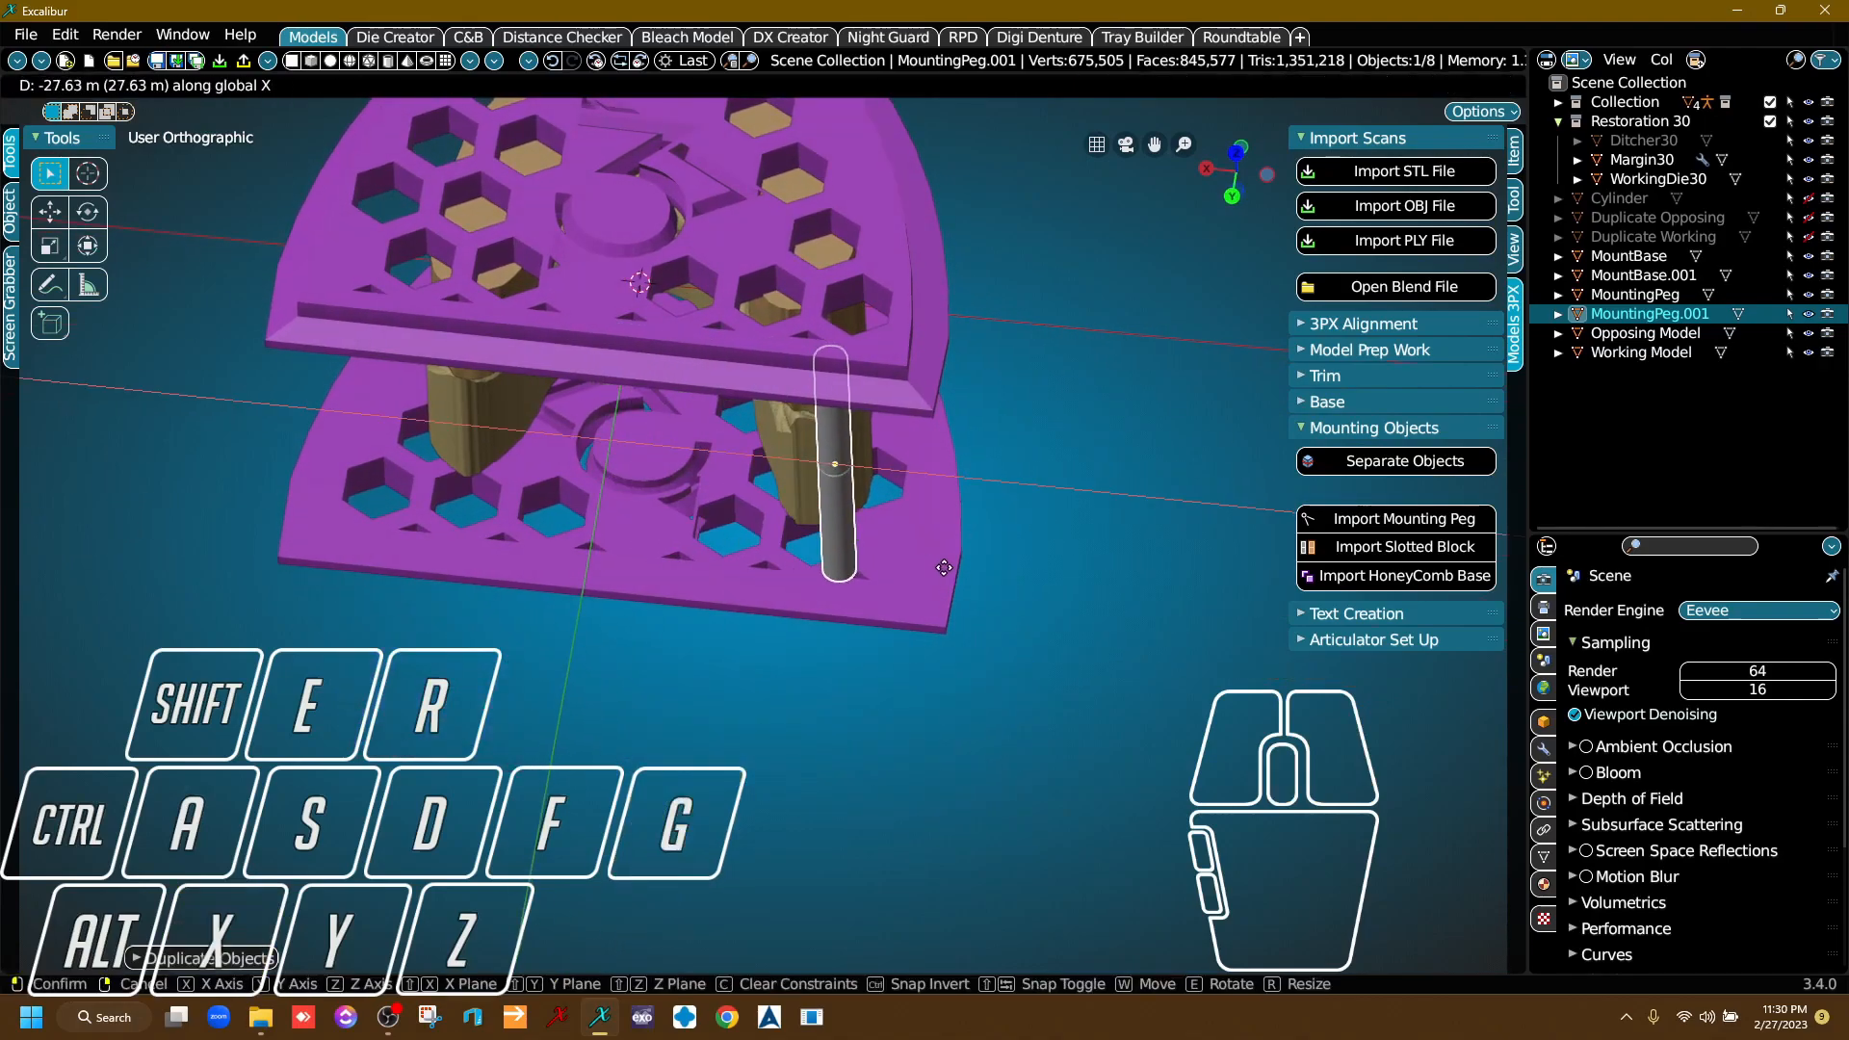
{"action": "left_click", "coordinate": [952, 569]}
Check the rear peg's clearance from the models in side view and adjust its position along the Y axis.
{"action": "right_click_drag", "start_coordinate": [949, 566], "coordinate": [626, 486]}
{"action": "right_click_drag", "start_coordinate": [965, 523], "coordinate": [832, 482]}
{"action": "scroll", "coordinate": [832, 481], "scroll_direction": "up", "scroll_amount": 3}
{"action": "middle_click_drag", "start_coordinate": [833, 481], "coordinate": [854, 630]}
{"action": "right_click_drag", "start_coordinate": [854, 630], "coordinate": [832, 570]}
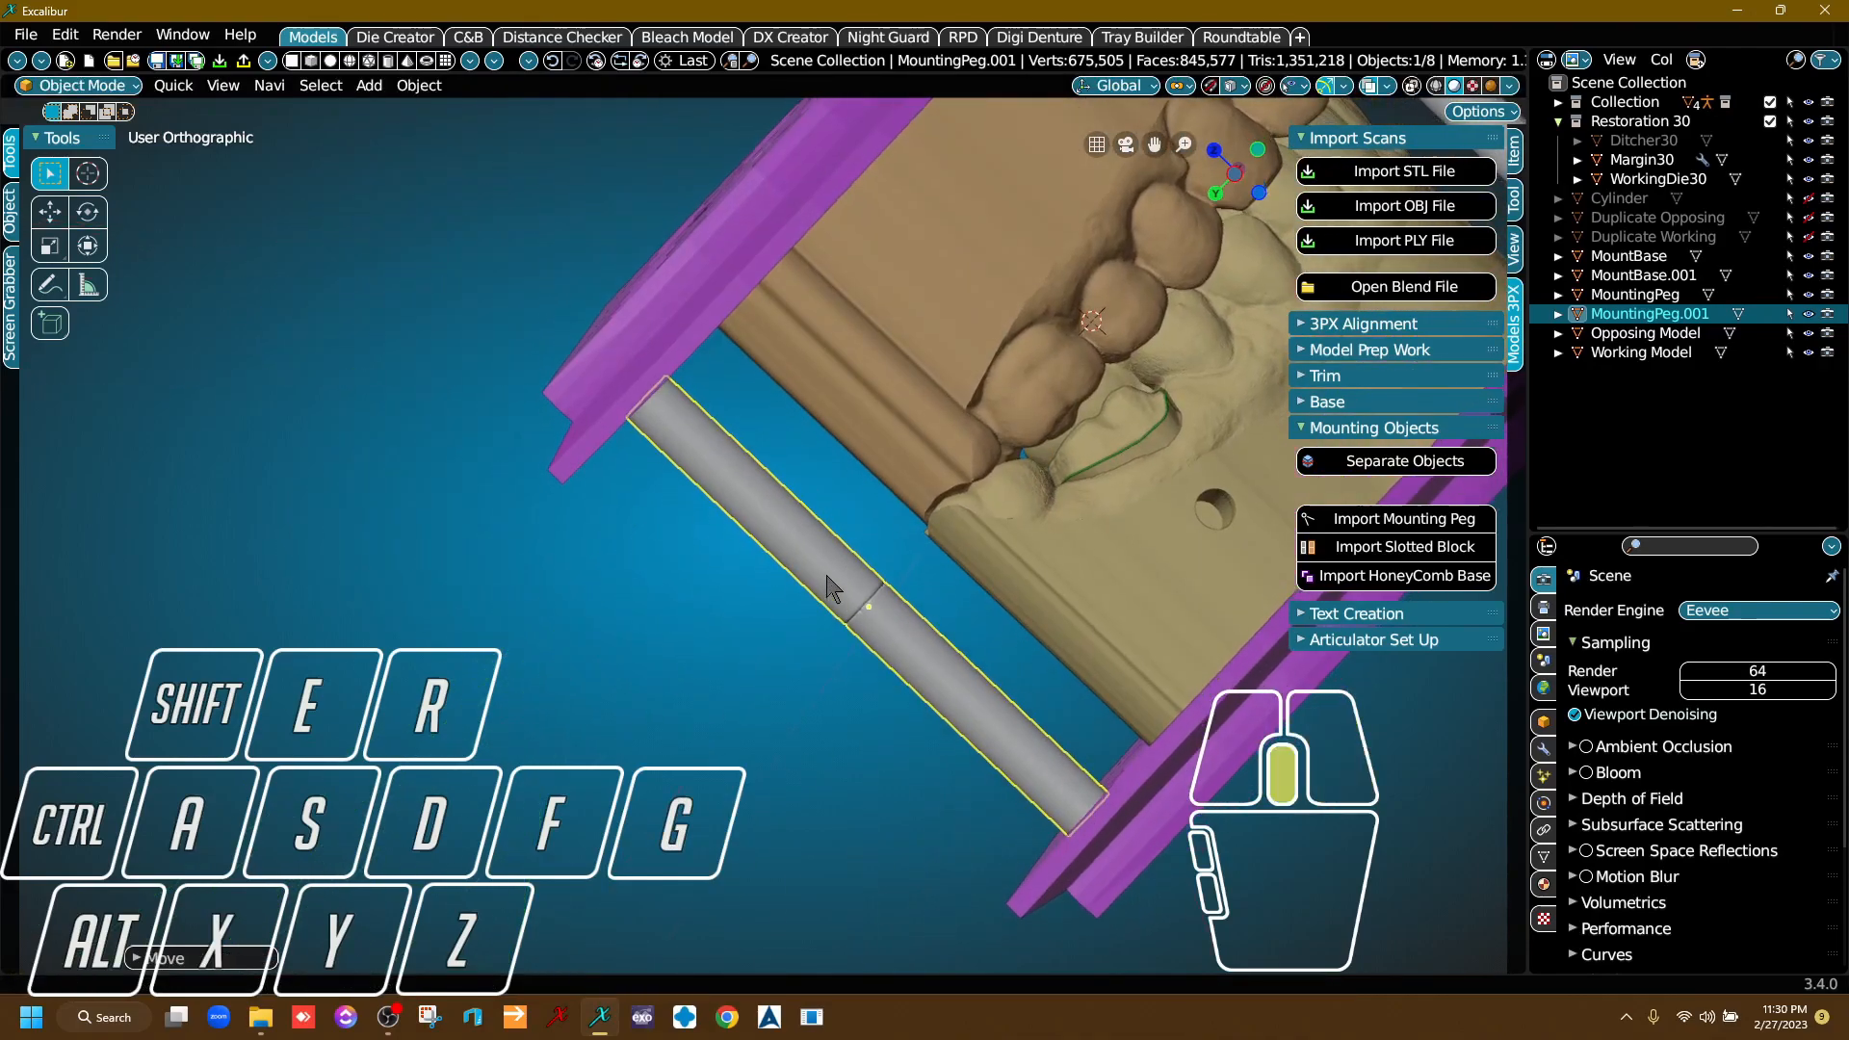
{"action": "middle_click_drag", "start_coordinate": [841, 606], "coordinate": [817, 485]}
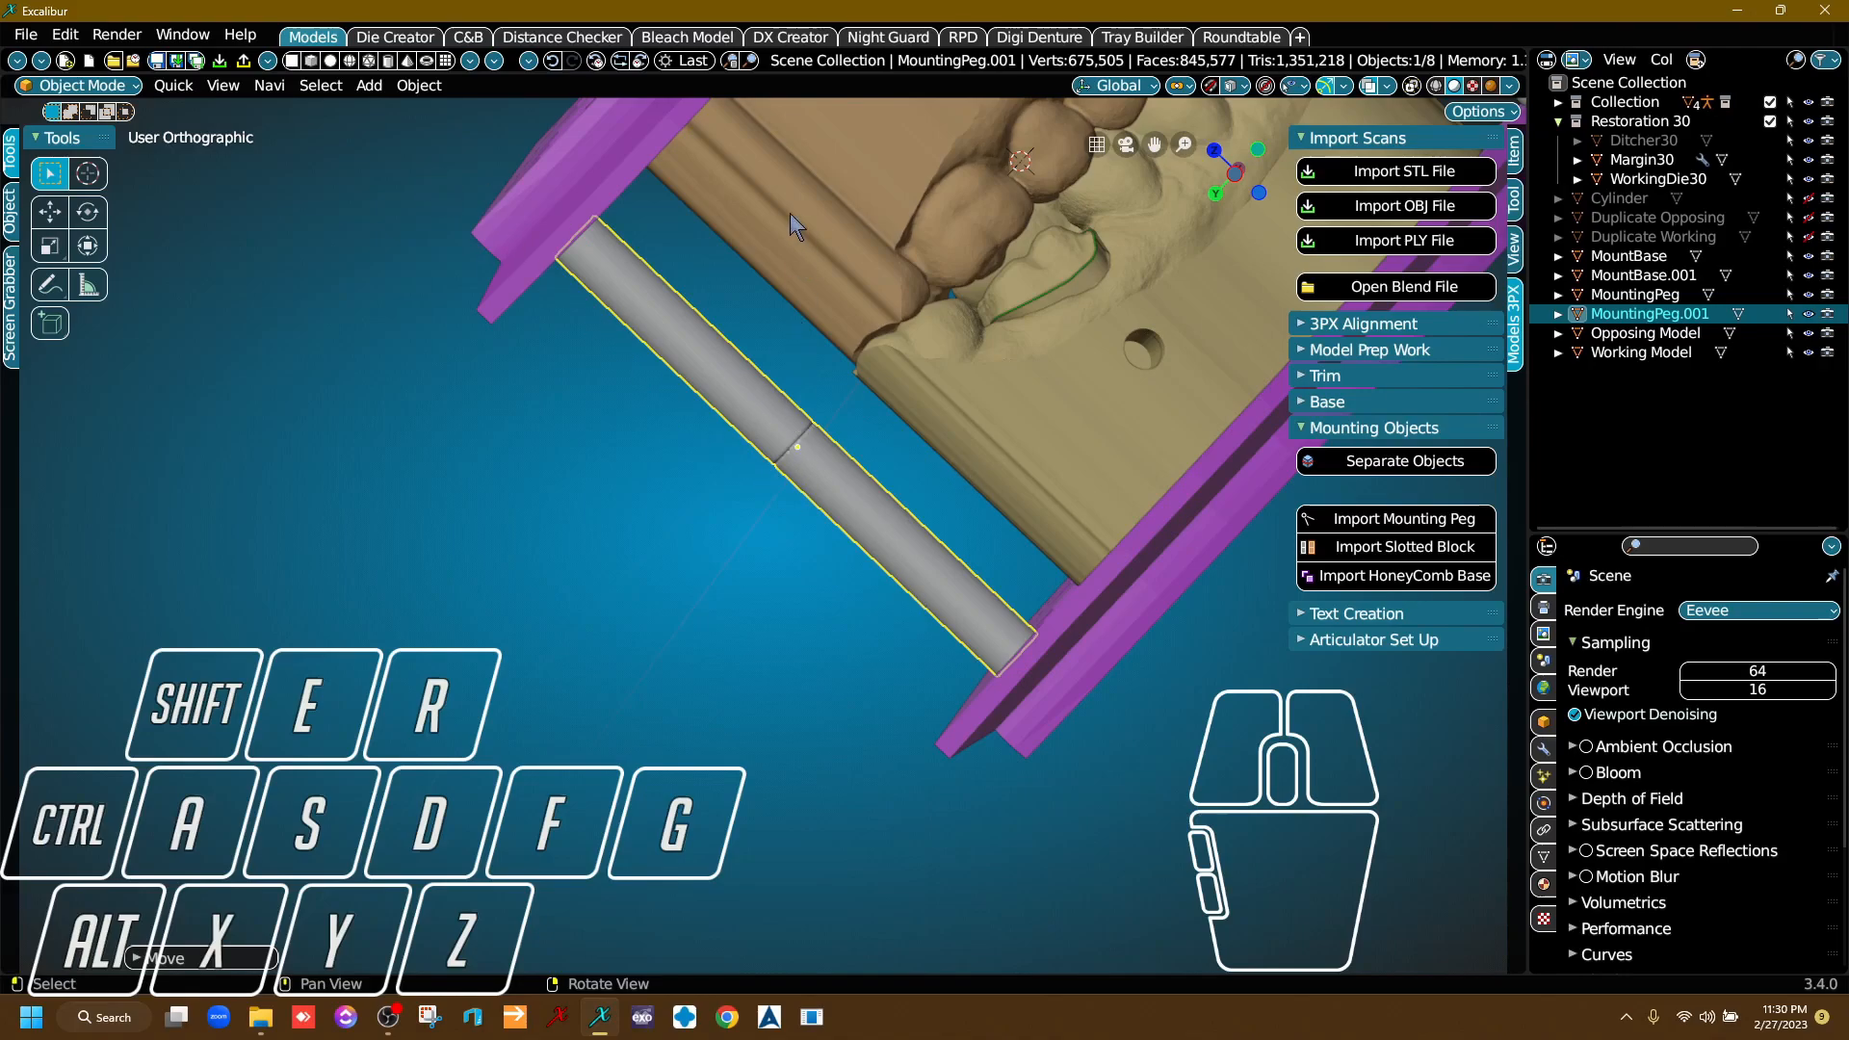
{"action": "right_click_drag", "start_coordinate": [847, 477], "coordinate": [1015, 442]}
{"action": "key", "text": "g"}
{"action": "key", "text": "y"}
{"action": "left_click", "coordinate": [1011, 546]}
{"action": "scroll", "coordinate": [935, 511], "scroll_direction": "down", "scroll_amount": 3}
Duplicate the rear peg and move the copy about 54 m along the X axis to the opposite rear corner.
{"action": "mouse_move", "coordinate": [930, 499]}
{"action": "right_mouse_down"}
{"action": "mouse_move", "coordinate": [988, 581]}
{"action": "mouse_move", "coordinate": [919, 661]}
{"action": "mouse_move", "coordinate": [865, 467]}
{"action": "mouse_move", "coordinate": [934, 512]}
{"action": "right_mouse_up"}
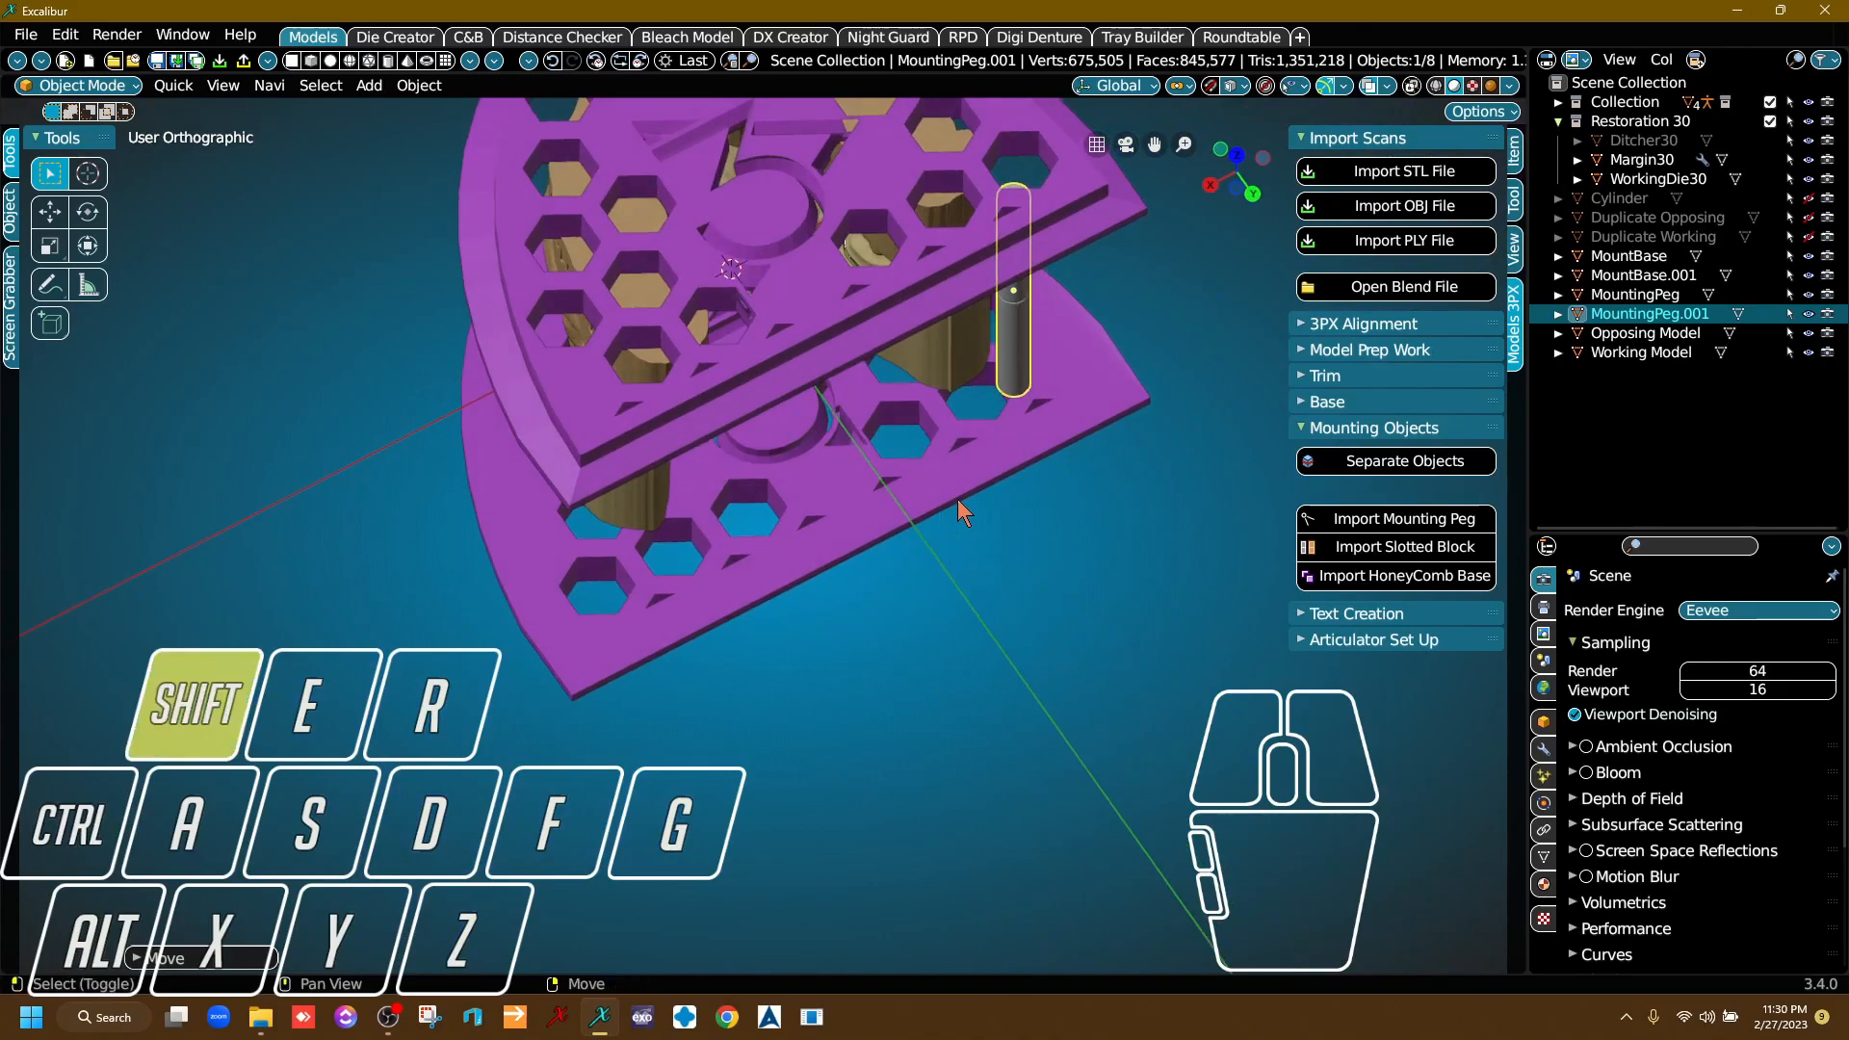
{"action": "key", "text": "shift+d"}
{"action": "key", "text": "x"}
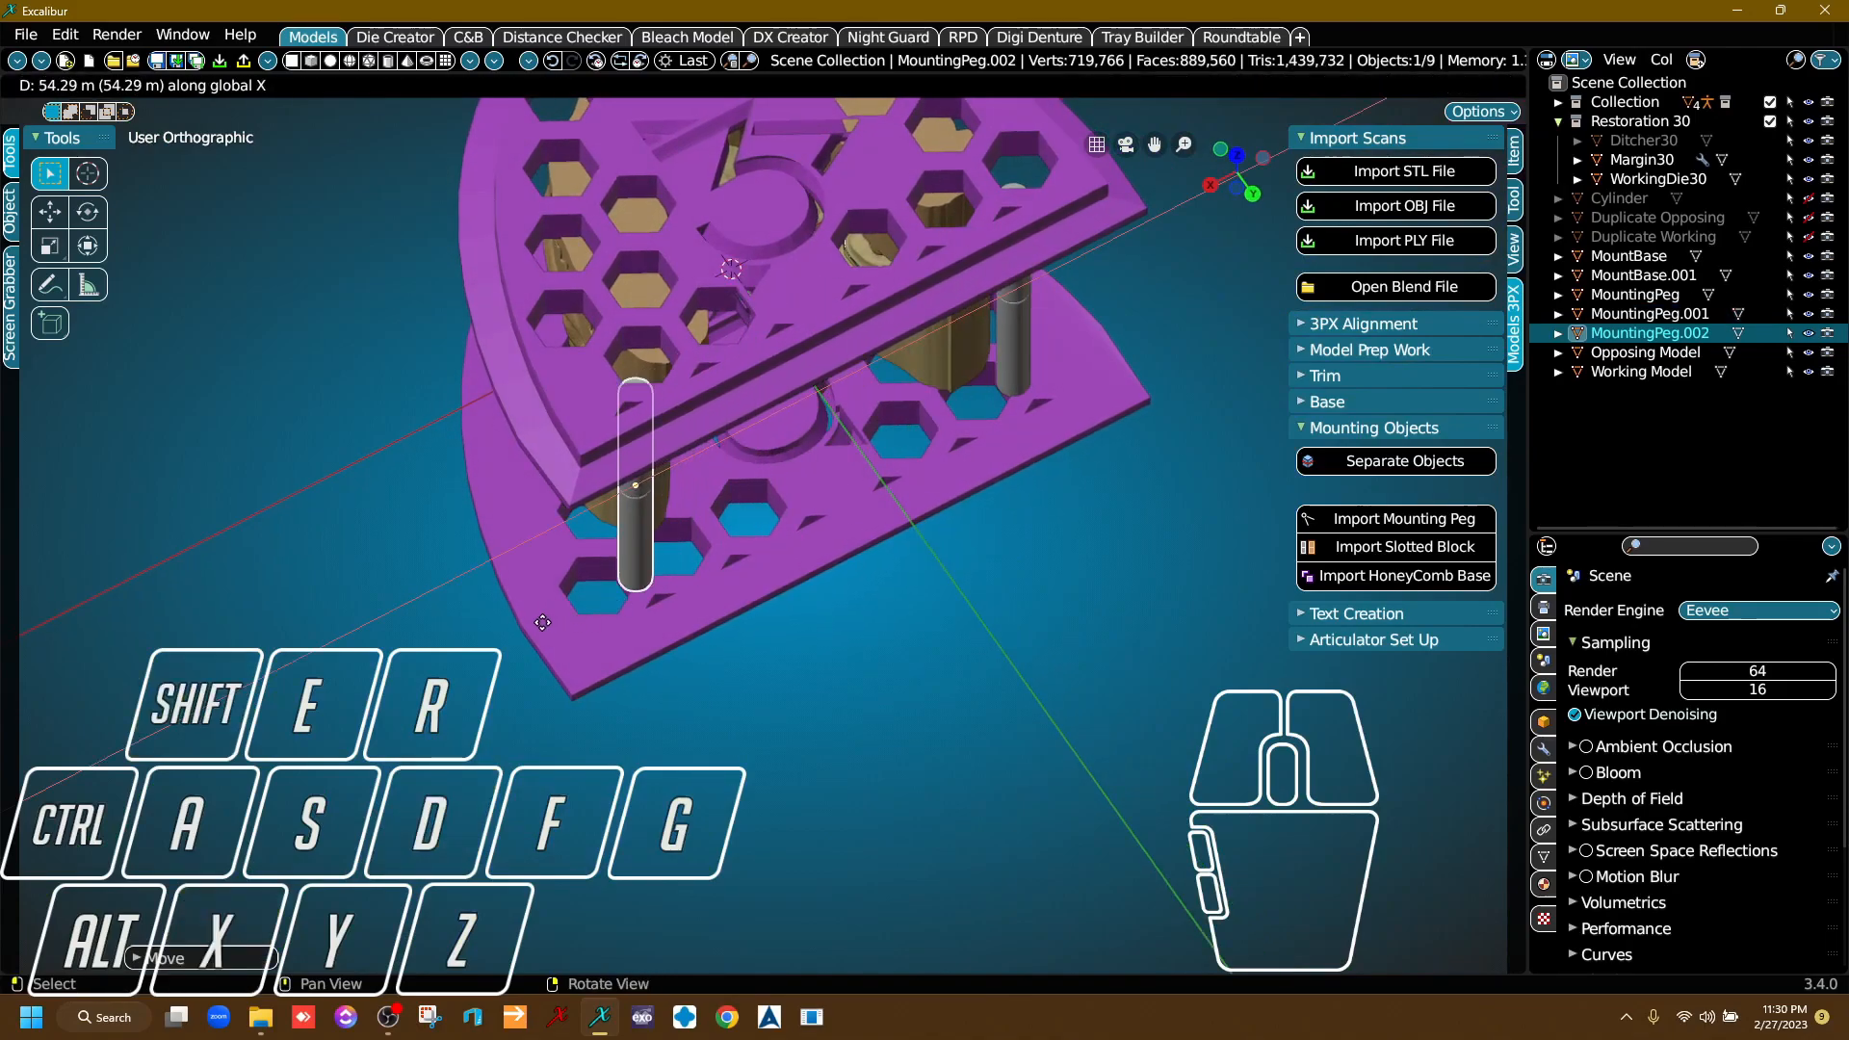
{"action": "left_click", "coordinate": [541, 624]}
Inspect the third peg's placement beside the models and fine-tune its position along the X axis.
{"action": "right_click_drag", "start_coordinate": [542, 625], "coordinate": [656, 610]}
{"action": "scroll", "coordinate": [850, 475], "scroll_direction": "up", "scroll_amount": 4}
{"action": "scroll", "coordinate": [657, 611], "scroll_direction": "down", "scroll_amount": 2}
{"action": "middle_click_drag", "start_coordinate": [771, 626], "coordinate": [501, 626]}
{"action": "right_click_drag", "start_coordinate": [534, 640], "coordinate": [498, 653]}
{"action": "right_click_drag", "start_coordinate": [624, 624], "coordinate": [647, 369]}
{"action": "key", "text": "g"}
{"action": "key", "text": "x"}
{"action": "left_click", "coordinate": [569, 526]}
Select both honeycomb bases and scale them along the Y axis by a factor of about 0.89.
{"action": "left_click", "coordinate": [643, 357]}
{"action": "left_click", "coordinate": [680, 709], "text": "shift"}
{"action": "right_click_drag", "start_coordinate": [686, 711], "coordinate": [1079, 501]}
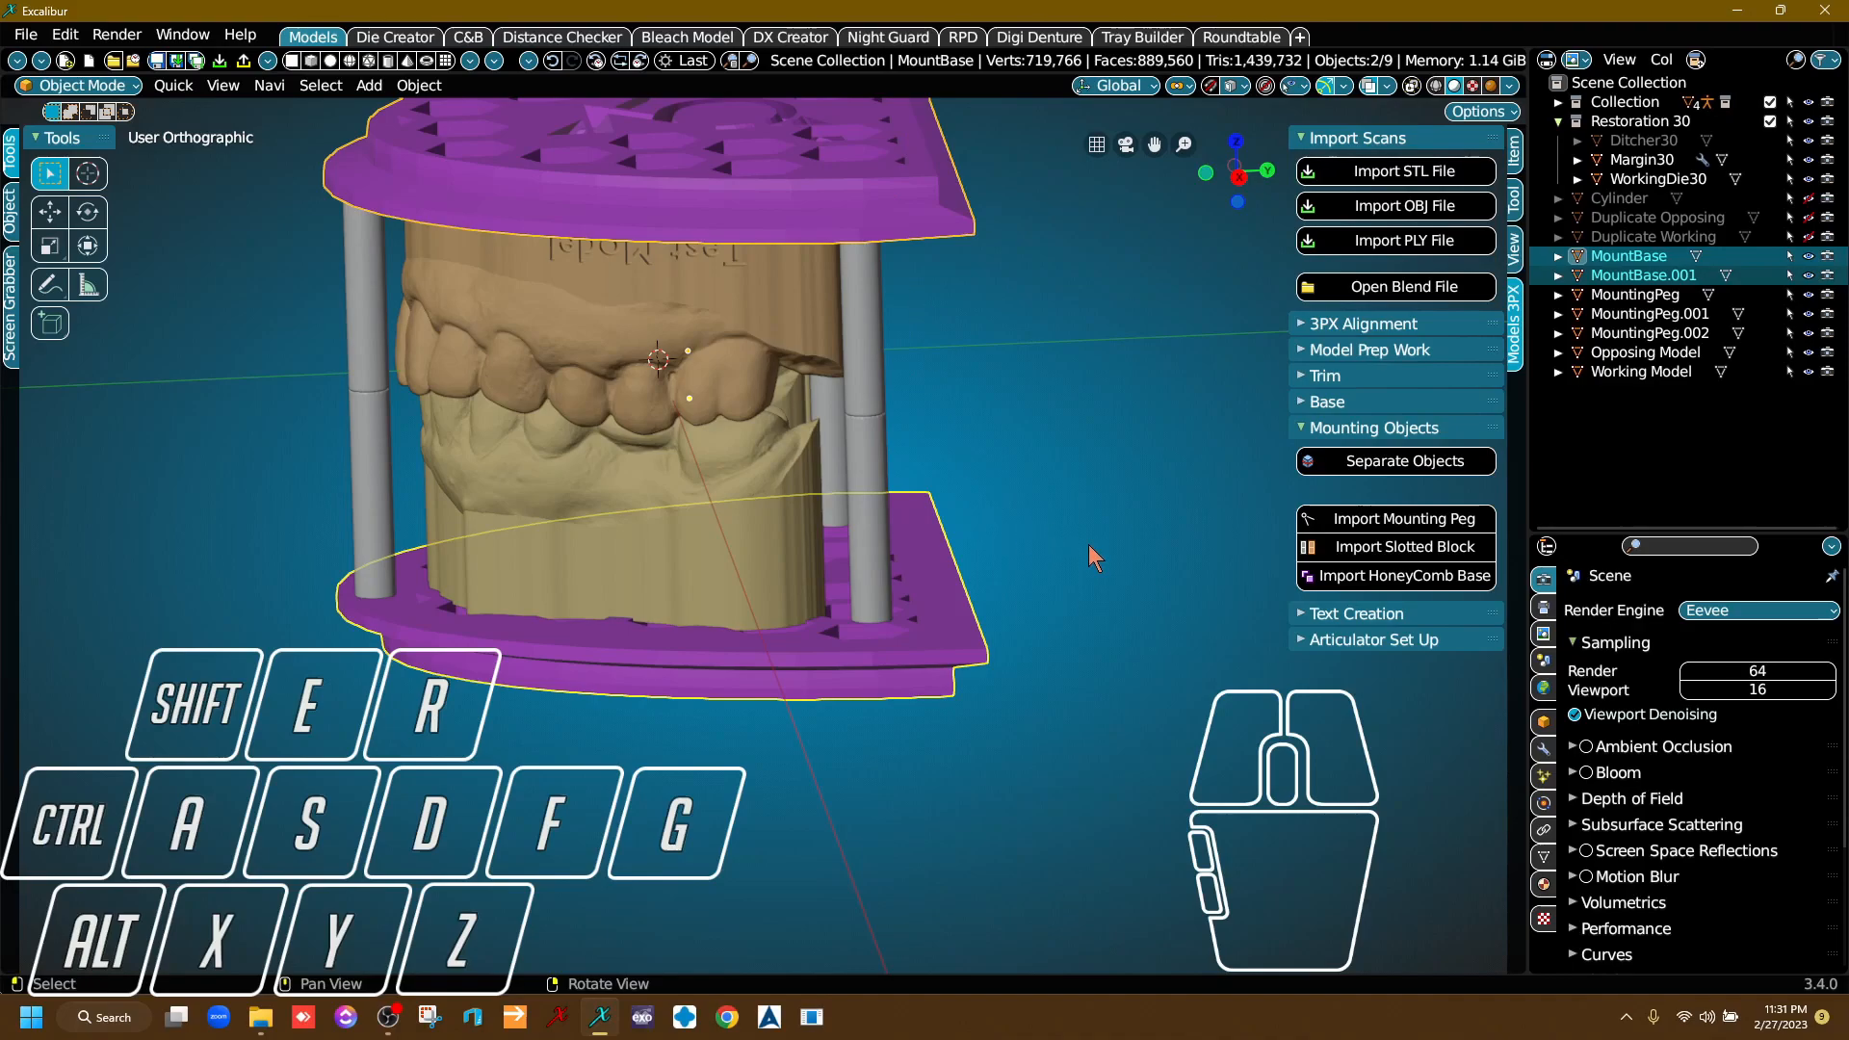
{"action": "key", "text": "s"}
{"action": "key", "text": "y"}
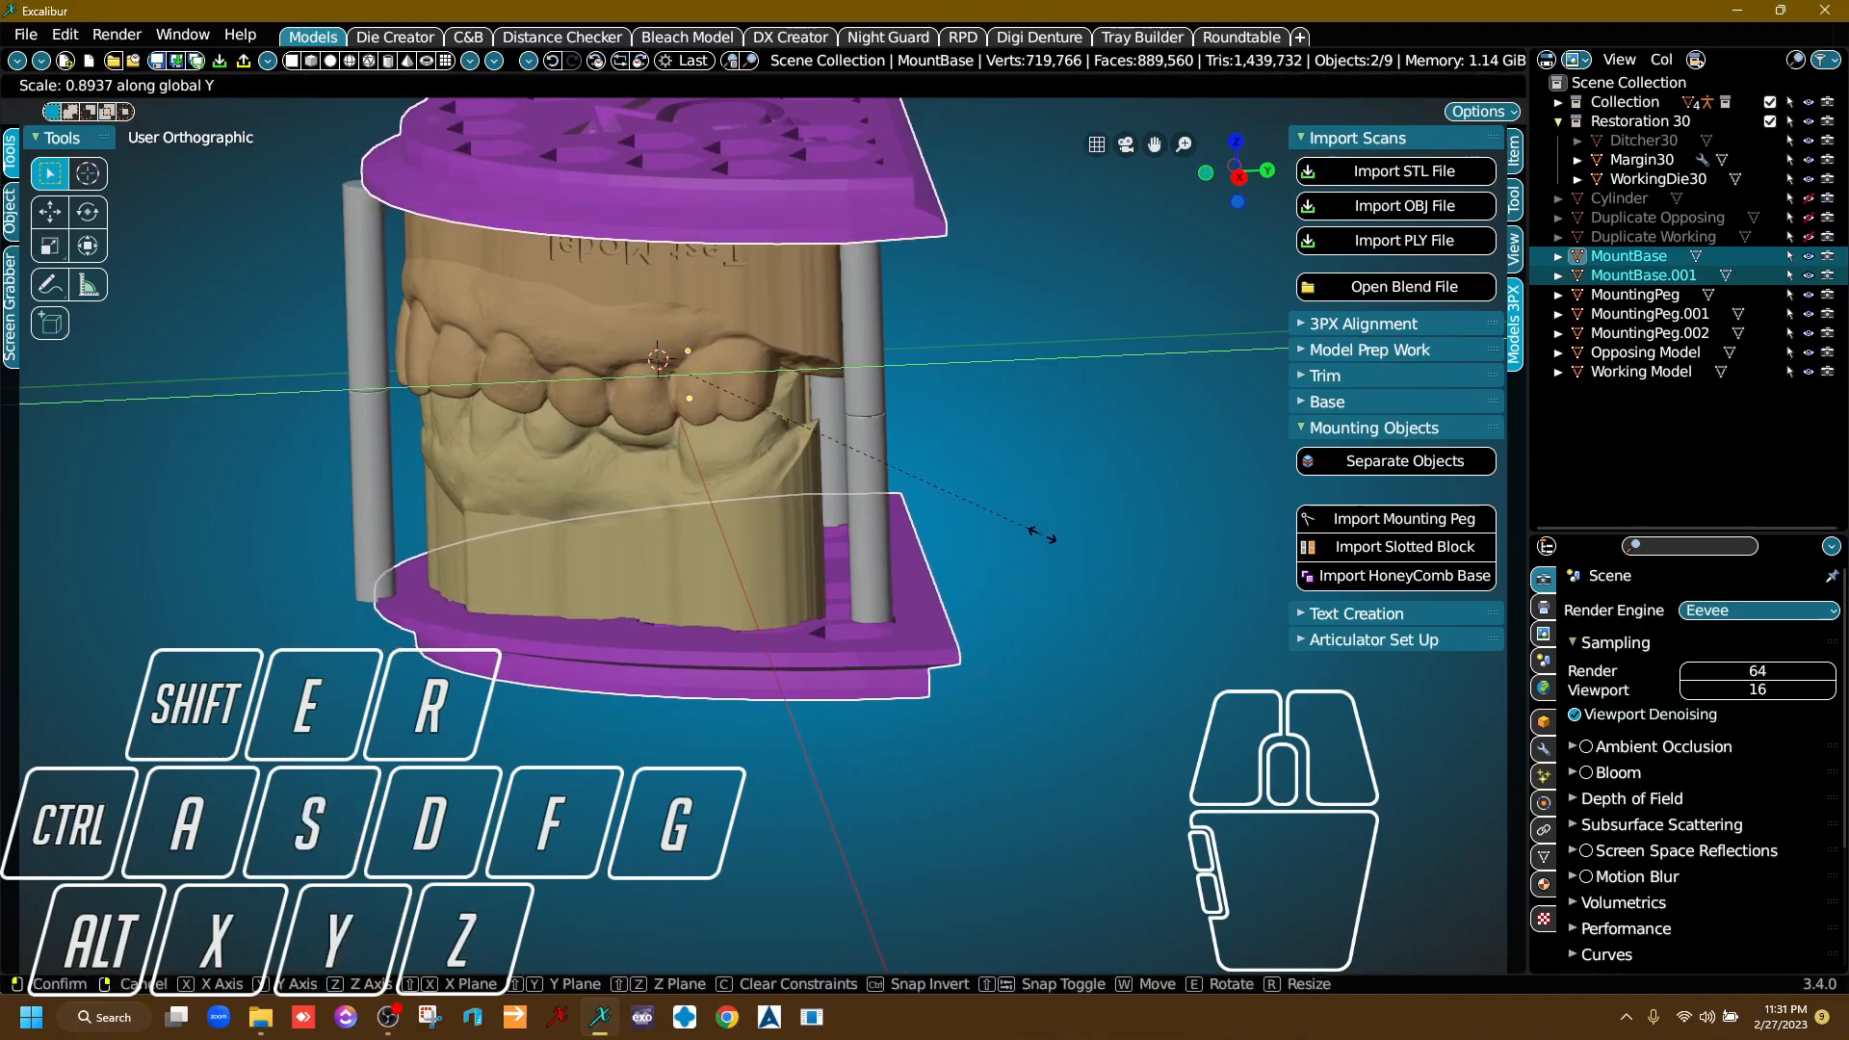
{"action": "left_click", "coordinate": [1048, 546]}
Move both honeycomb bases about -3.8 m along the Y axis to cover the front peg.
{"action": "key", "text": "g"}
{"action": "key", "text": "y"}
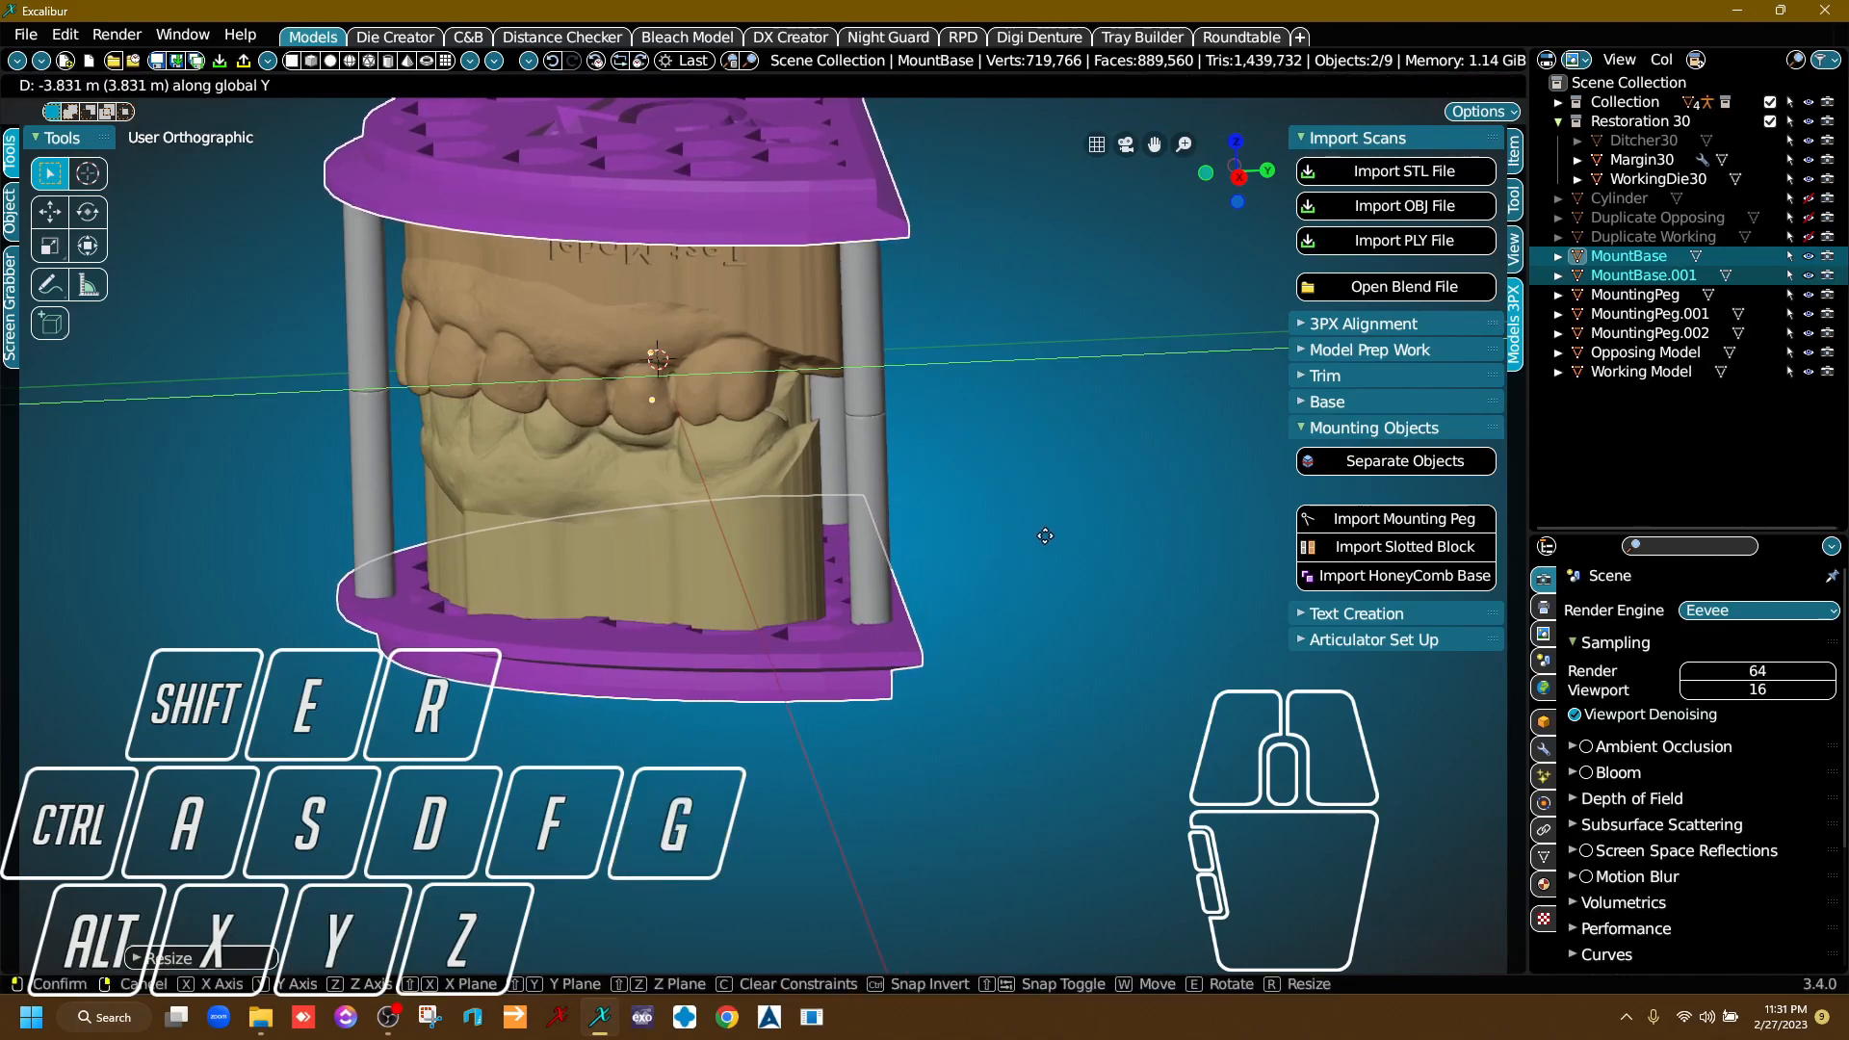
{"action": "left_click", "coordinate": [1045, 536]}
{"action": "right_click_drag", "start_coordinate": [1045, 530], "coordinate": [950, 636]}
{"action": "right_click_drag", "start_coordinate": [955, 593], "coordinate": [996, 637]}
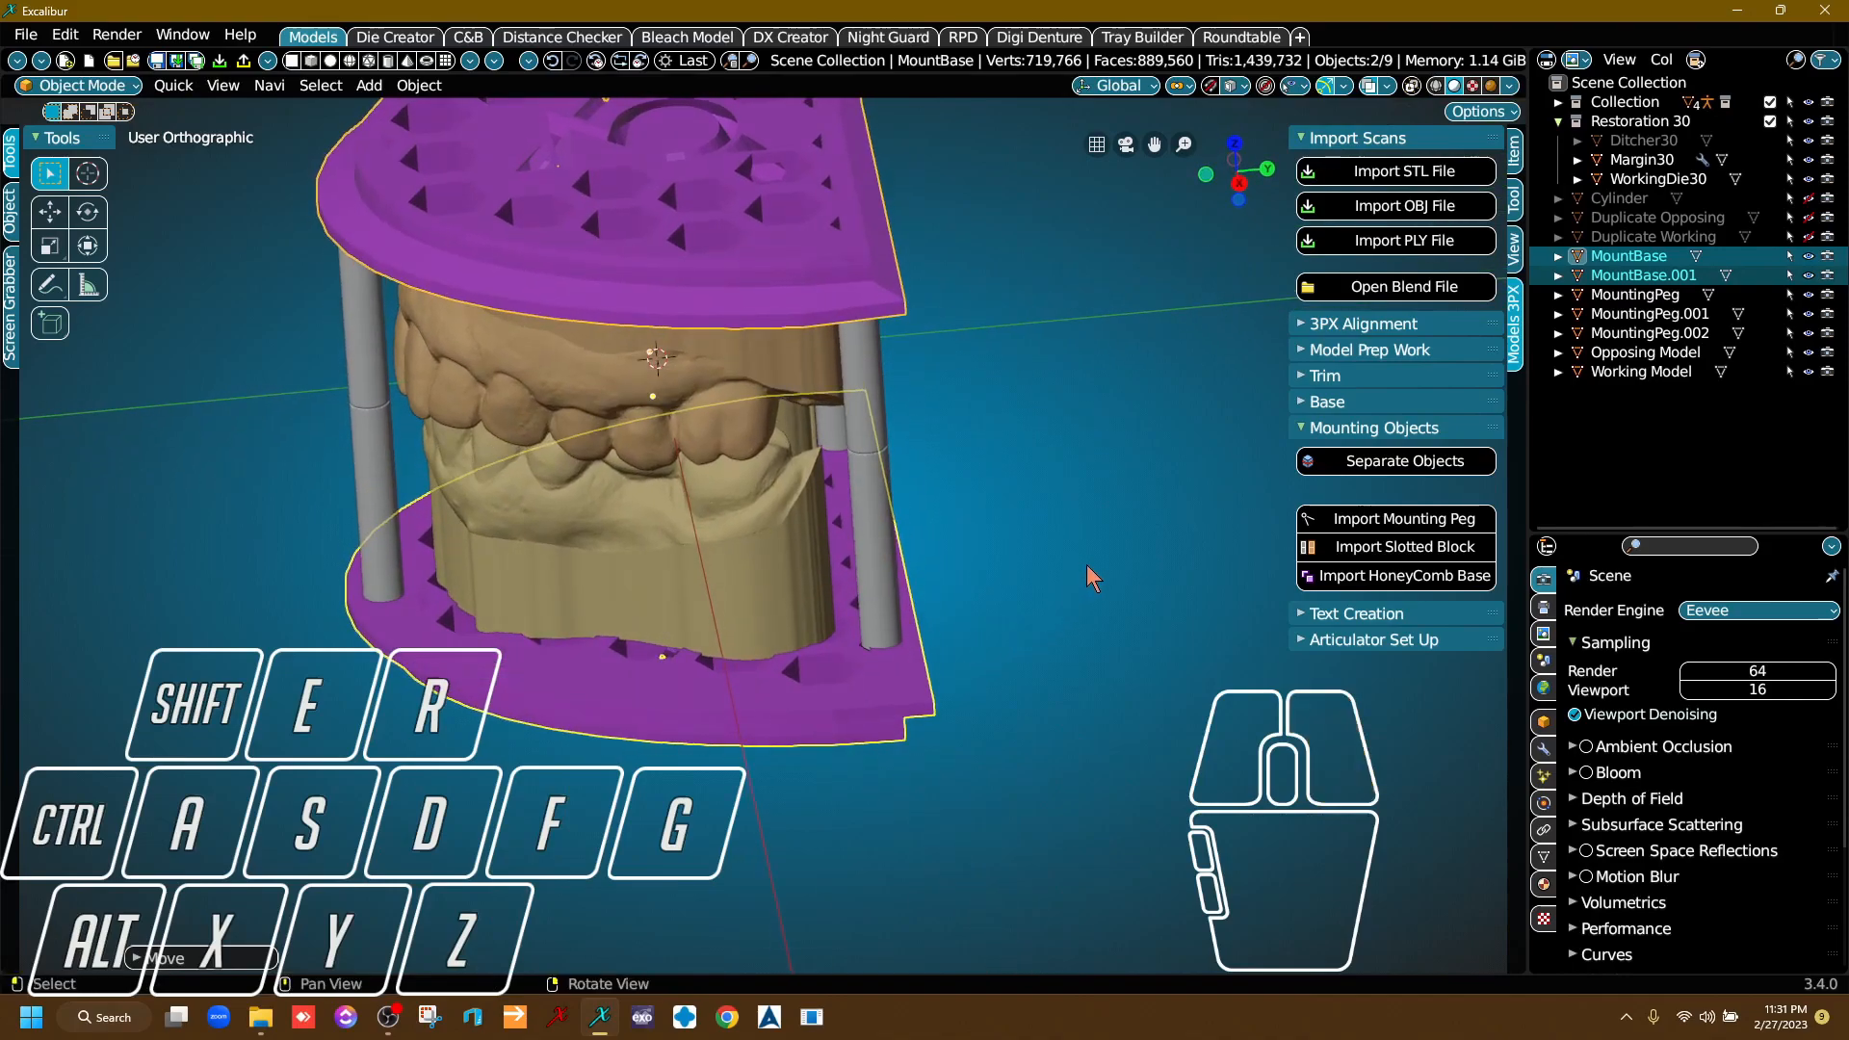
Scale both honeycomb bases along Y by about 0.95 and shift them about -0.7 m along the same axis.
{"action": "key", "text": "s"}
{"action": "key", "text": "y"}
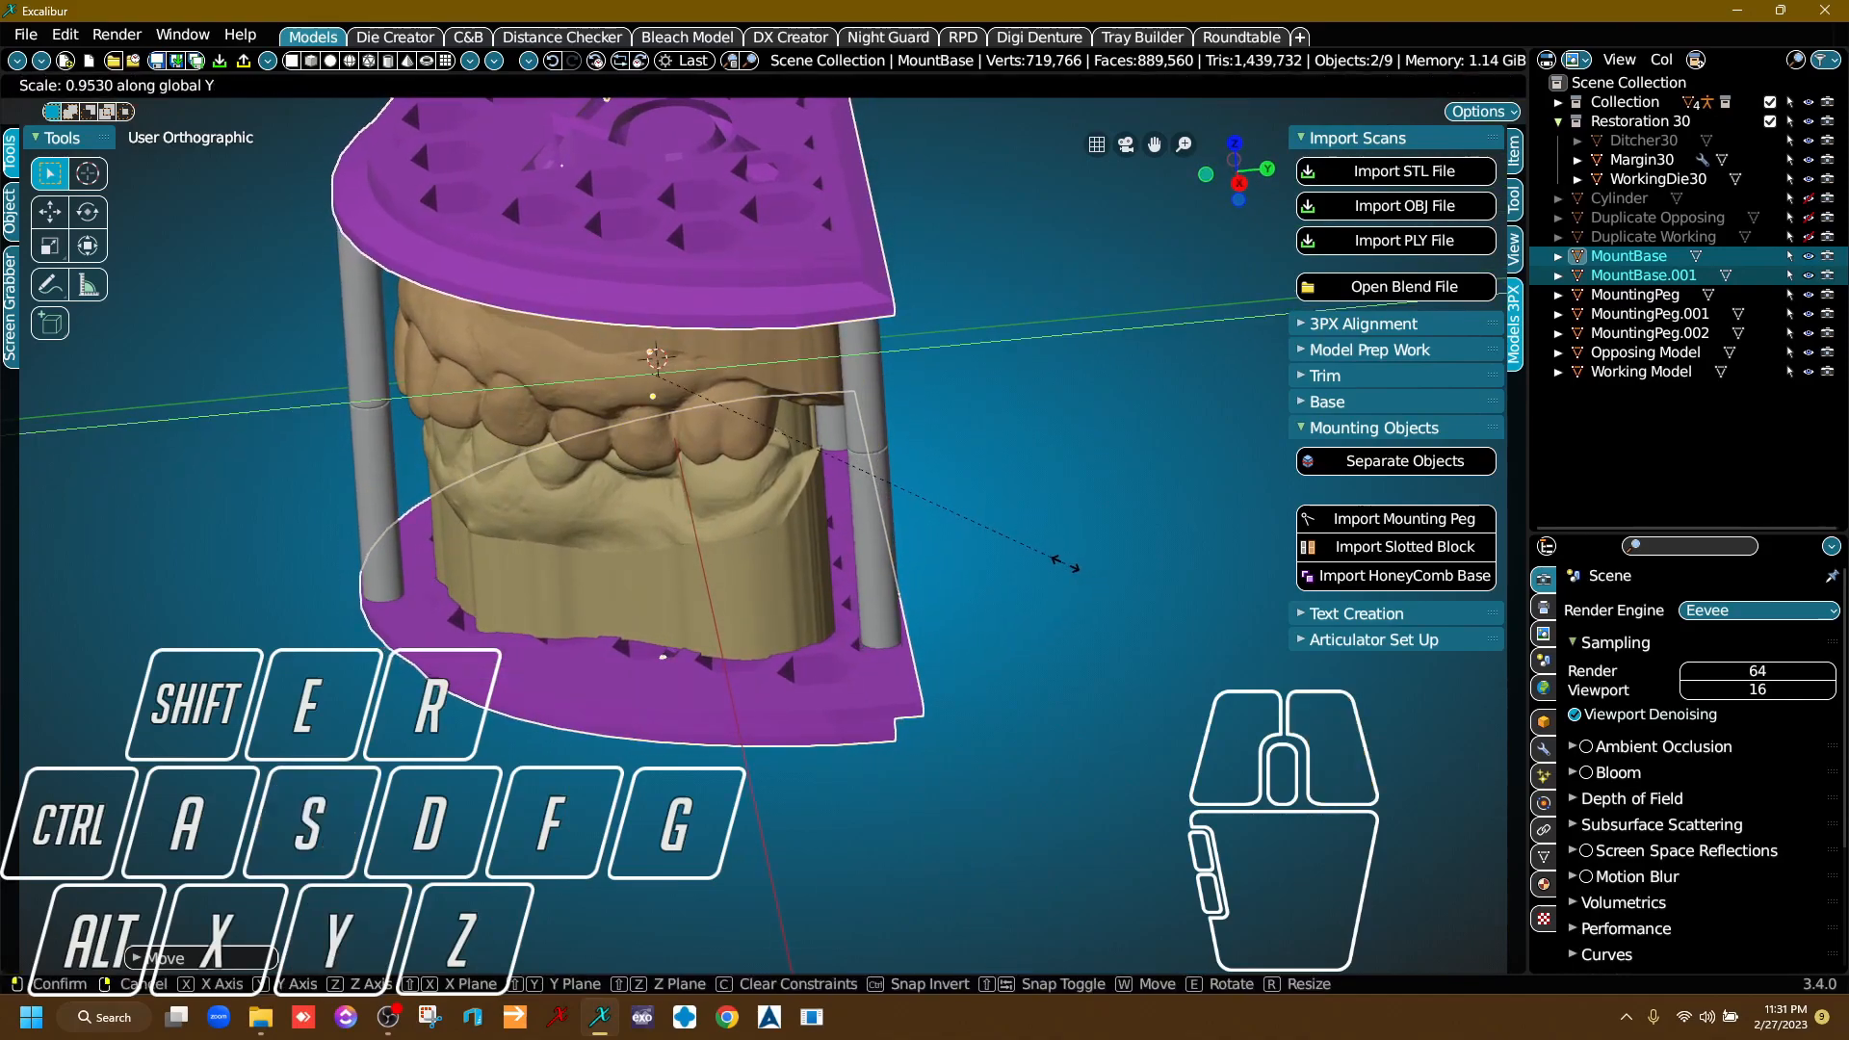
{"action": "key", "text": "g"}
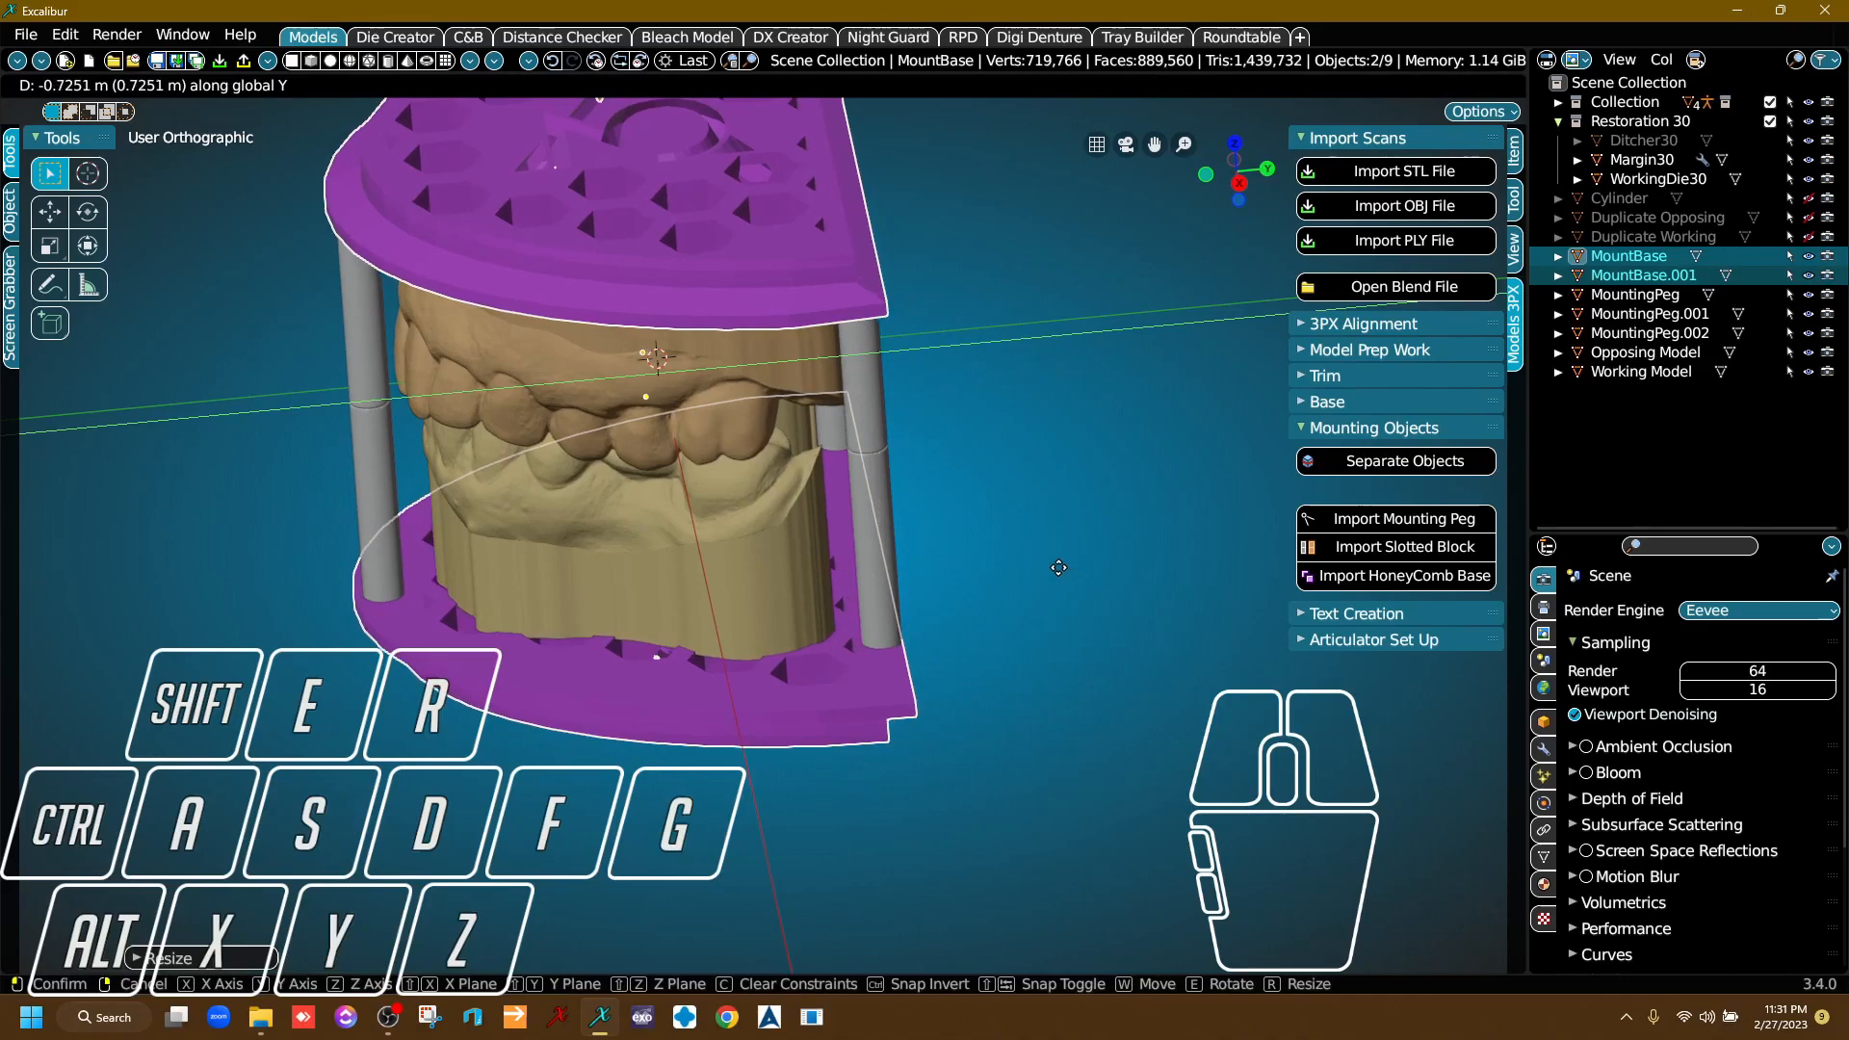
{"action": "left_click", "coordinate": [1059, 569]}
Narrow both honeycomb bases along the X axis by a factor of about 0.74.
{"action": "right_click_drag", "start_coordinate": [1058, 568], "coordinate": [845, 742]}
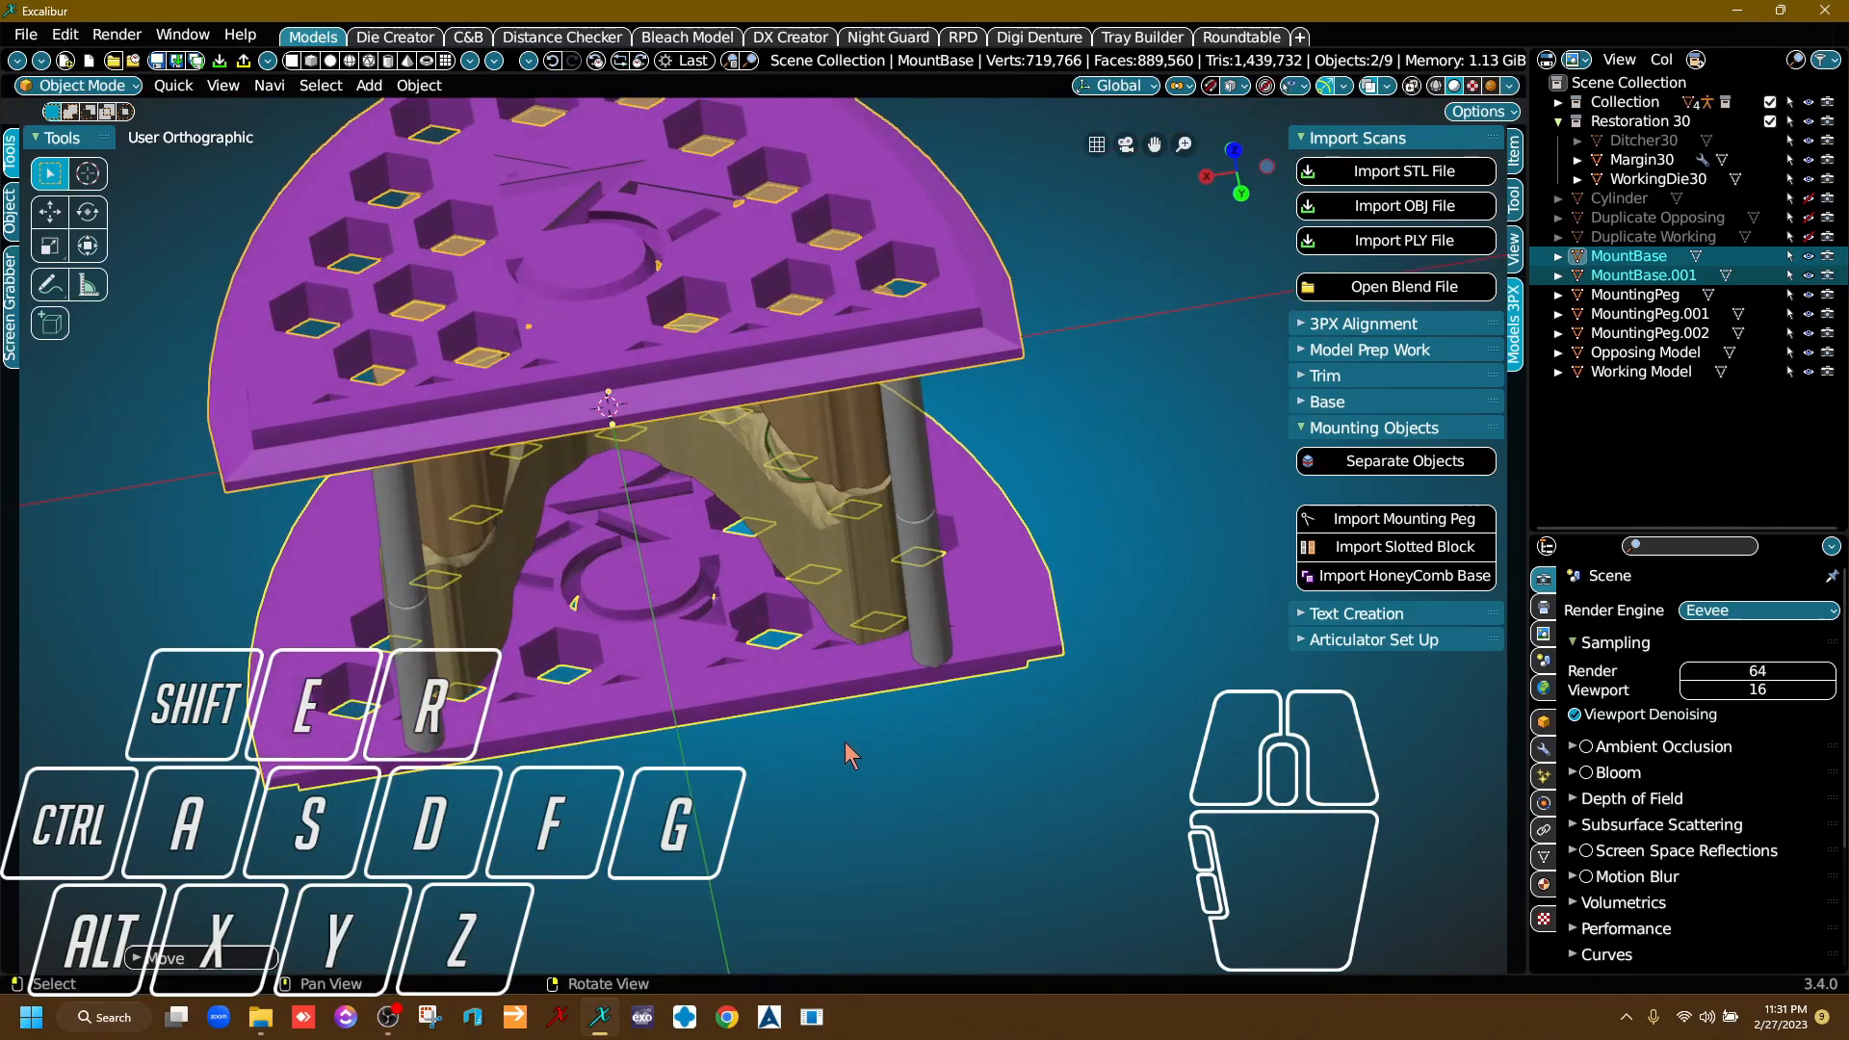
{"action": "key", "text": "s"}
{"action": "key", "text": "x"}
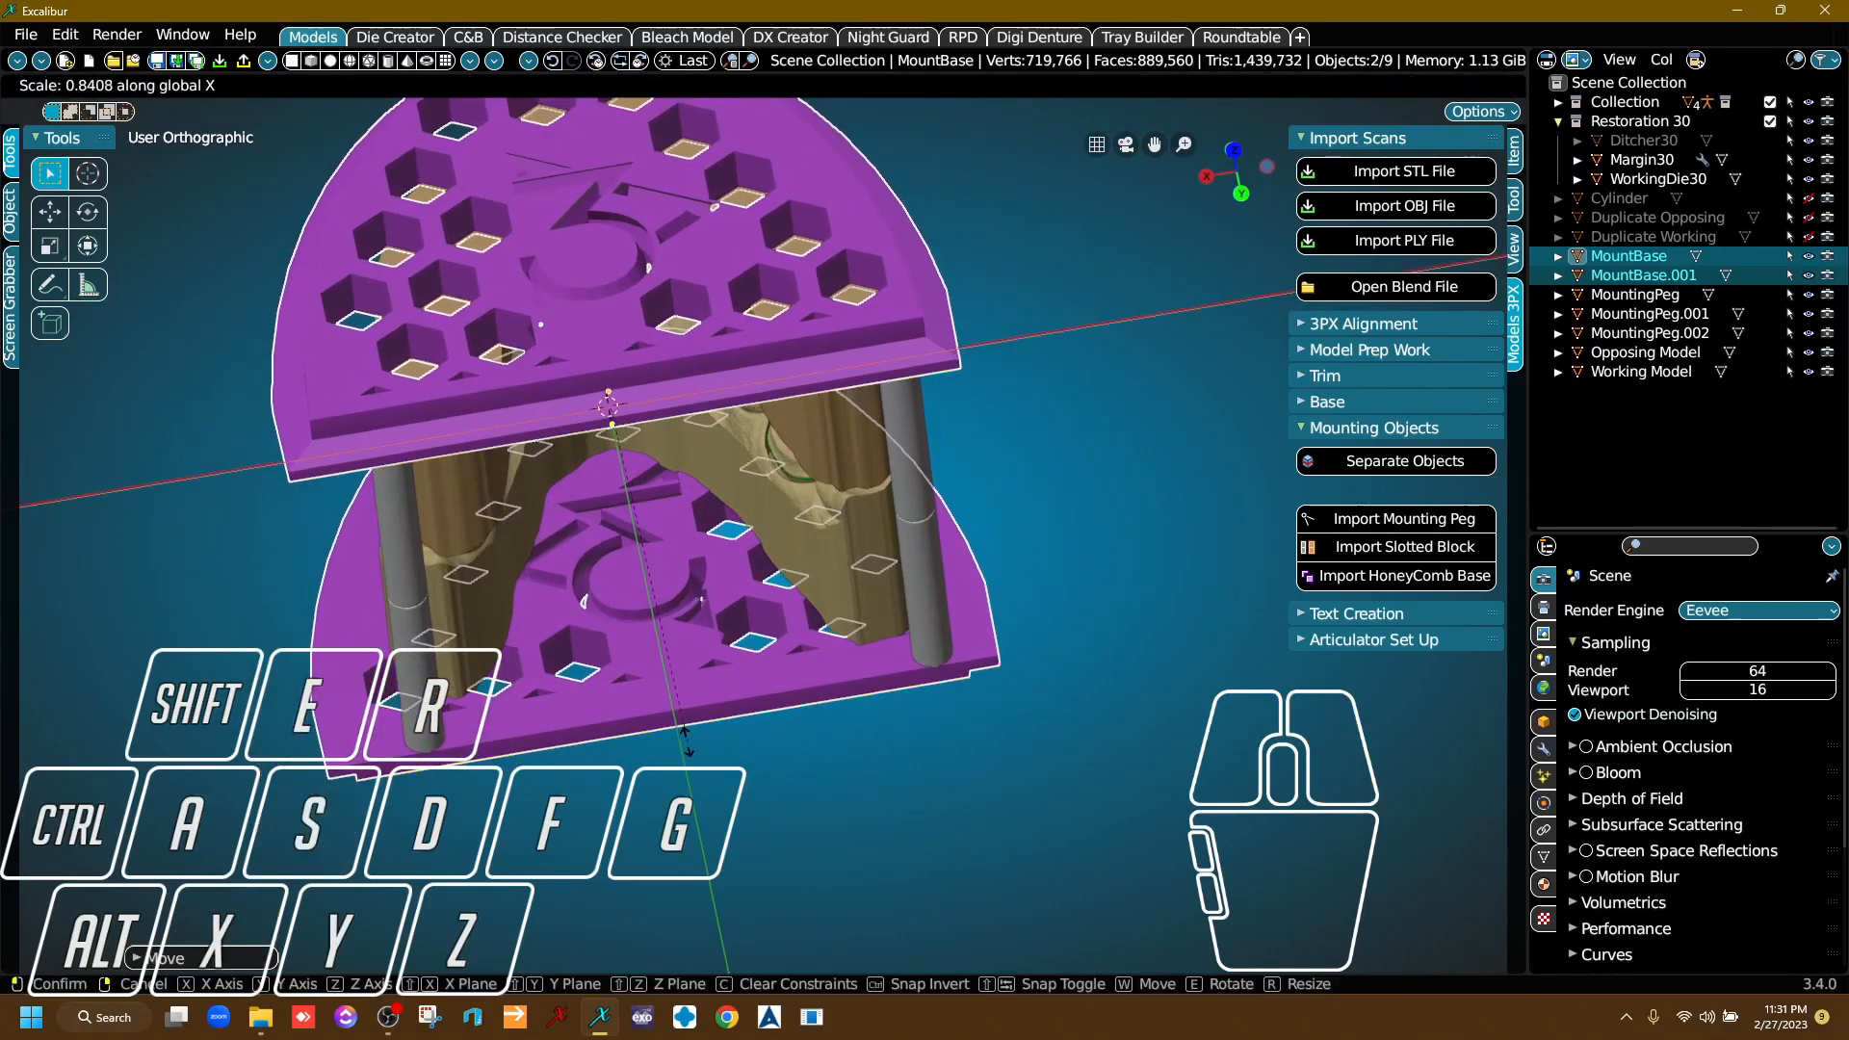
{"action": "left_click", "coordinate": [628, 715]}
Shift both honeycomb bases about -1 m along X and scale them along that axis by about 0.93.
{"action": "right_click_drag", "start_coordinate": [629, 715], "coordinate": [907, 663]}
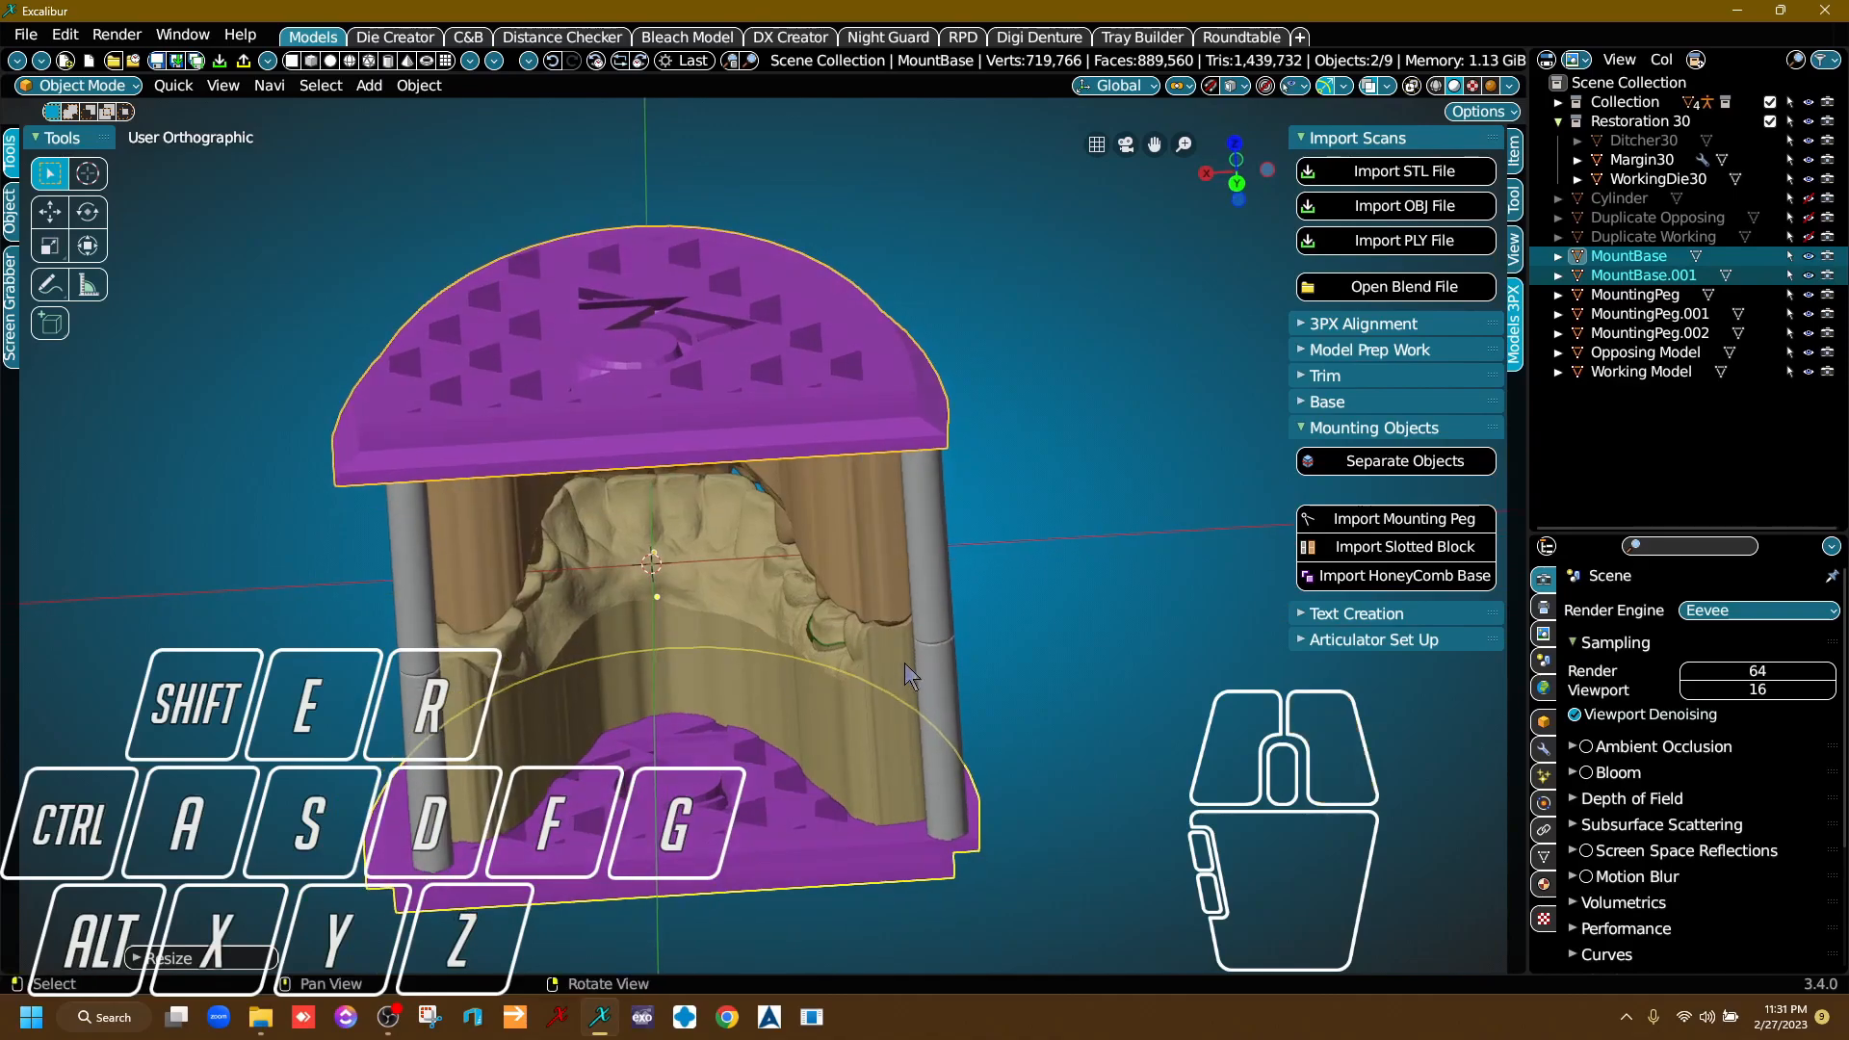
{"action": "key", "text": "g"}
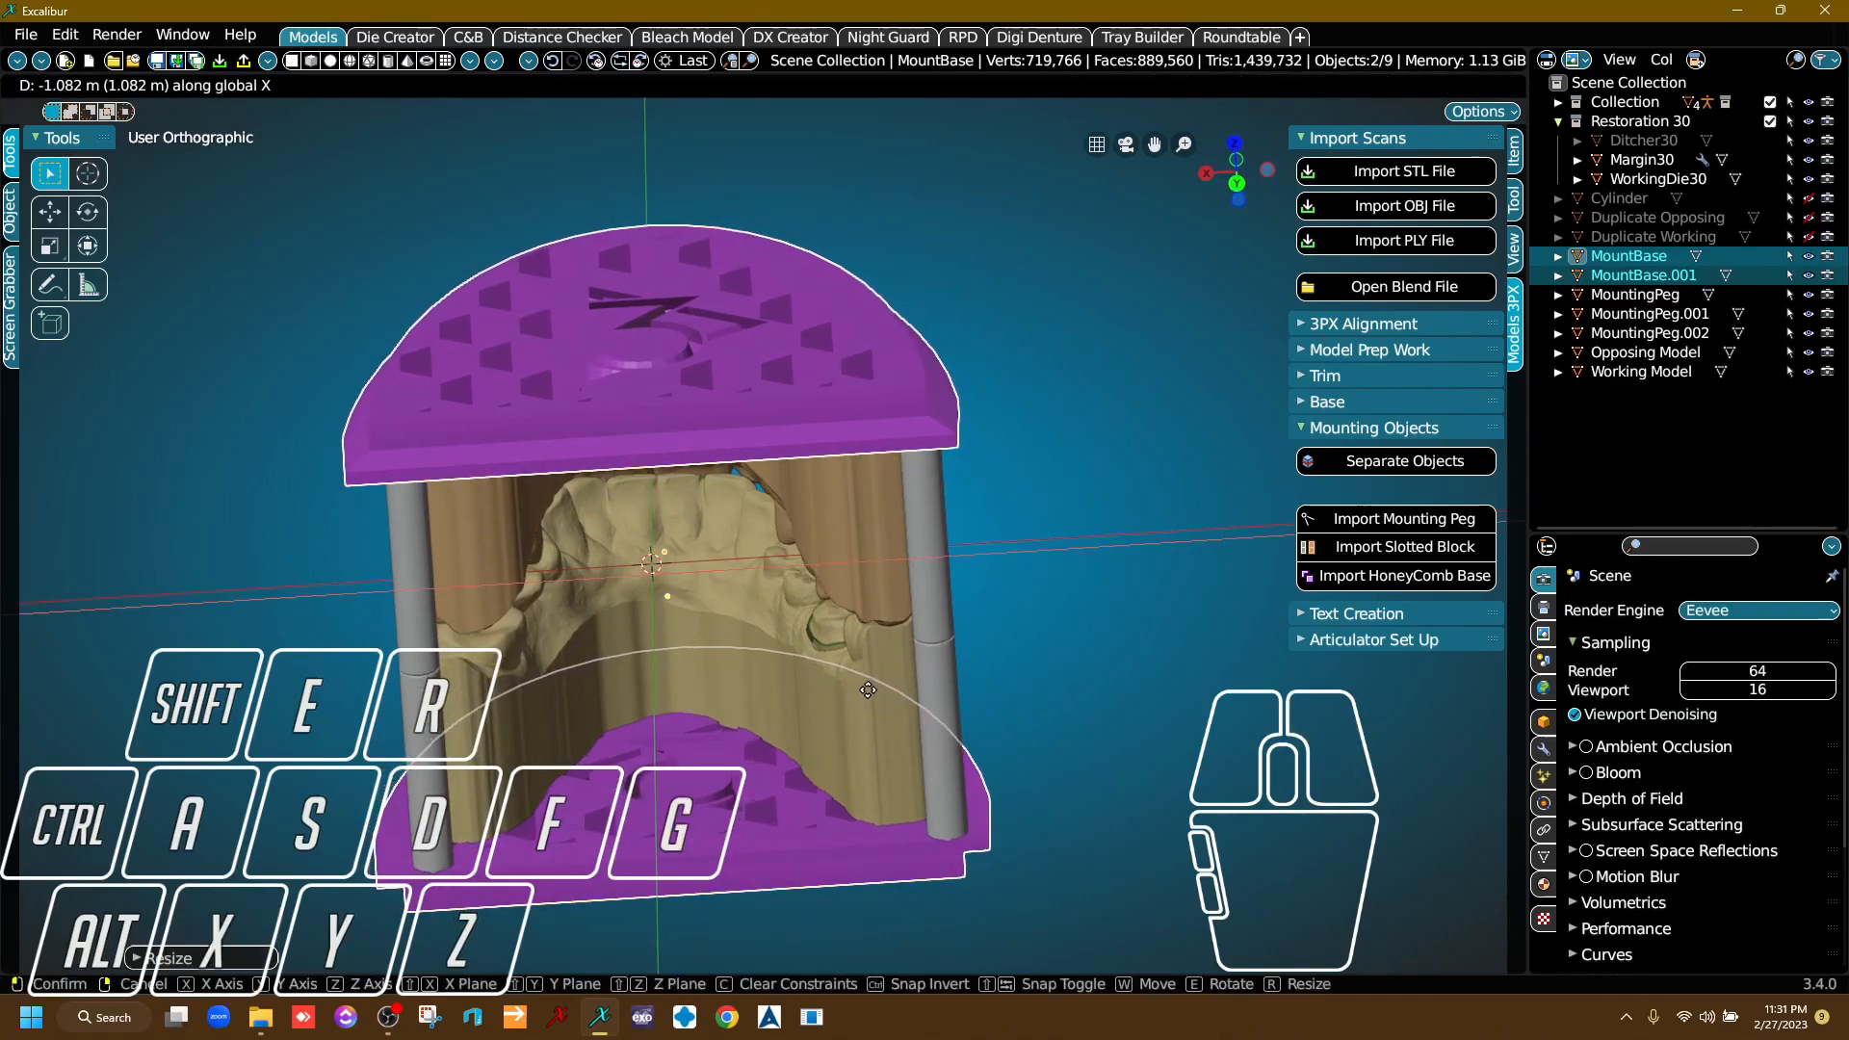
{"action": "key", "text": "Escape"}
{"action": "right_click_drag", "start_coordinate": [871, 690], "coordinate": [944, 557]}
{"action": "key", "text": "s"}
{"action": "key", "text": "x"}
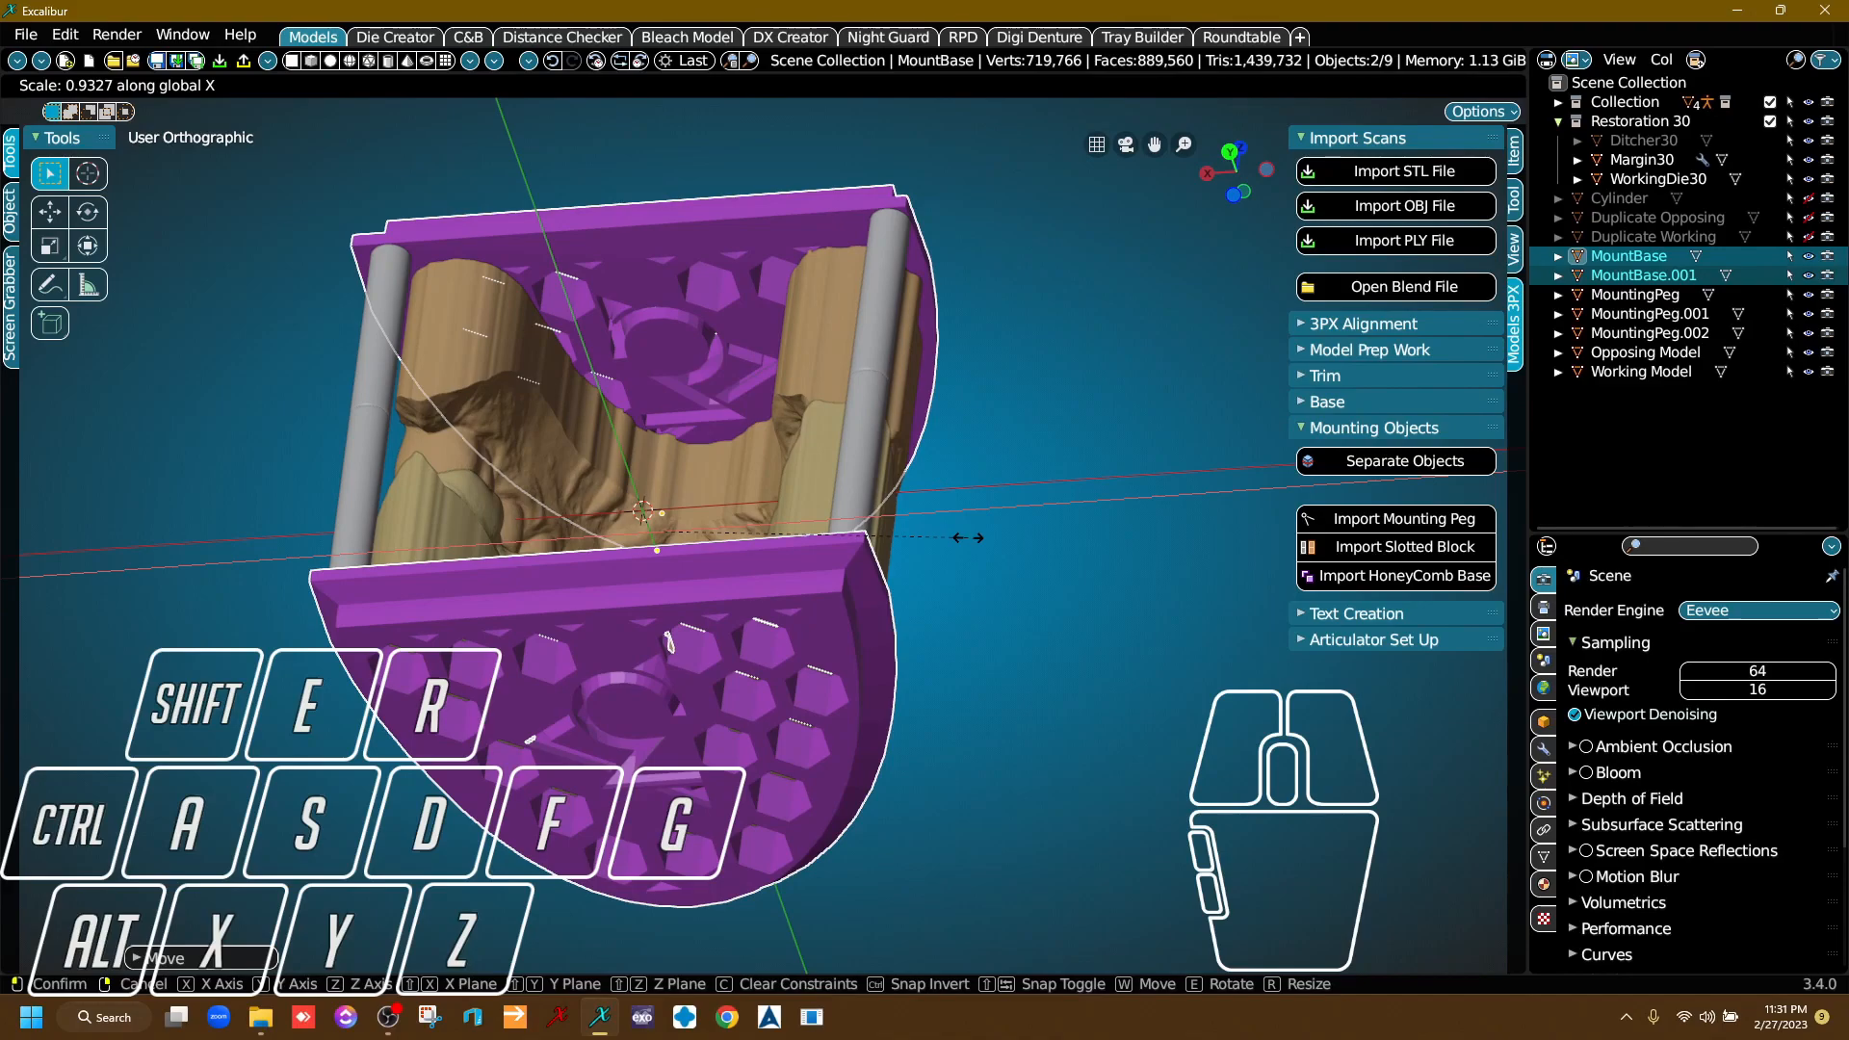
{"action": "left_click", "coordinate": [972, 538]}
Move both honeycomb bases about -0.5 m along the X axis and check that the peg ends stay within the plates.
{"action": "right_click_drag", "start_coordinate": [968, 540], "coordinate": [764, 426]}
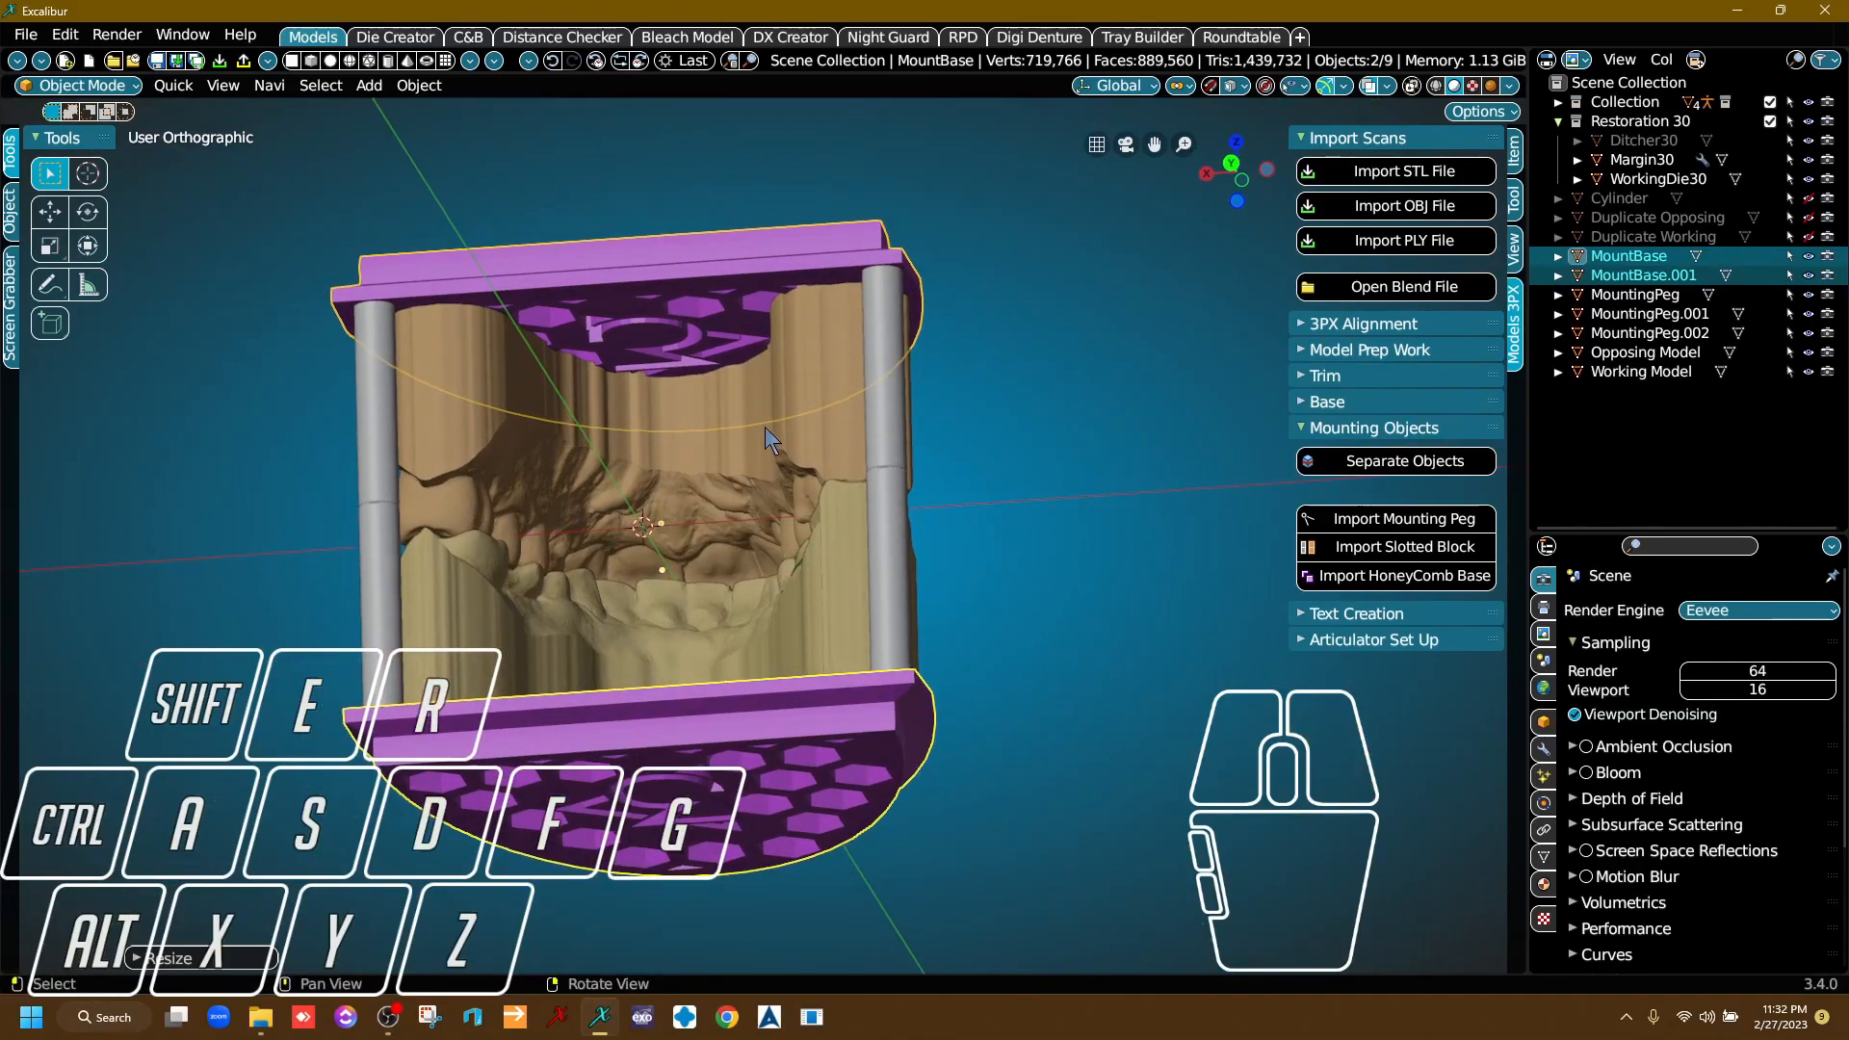
{"action": "key", "text": "g"}
{"action": "key", "text": "x"}
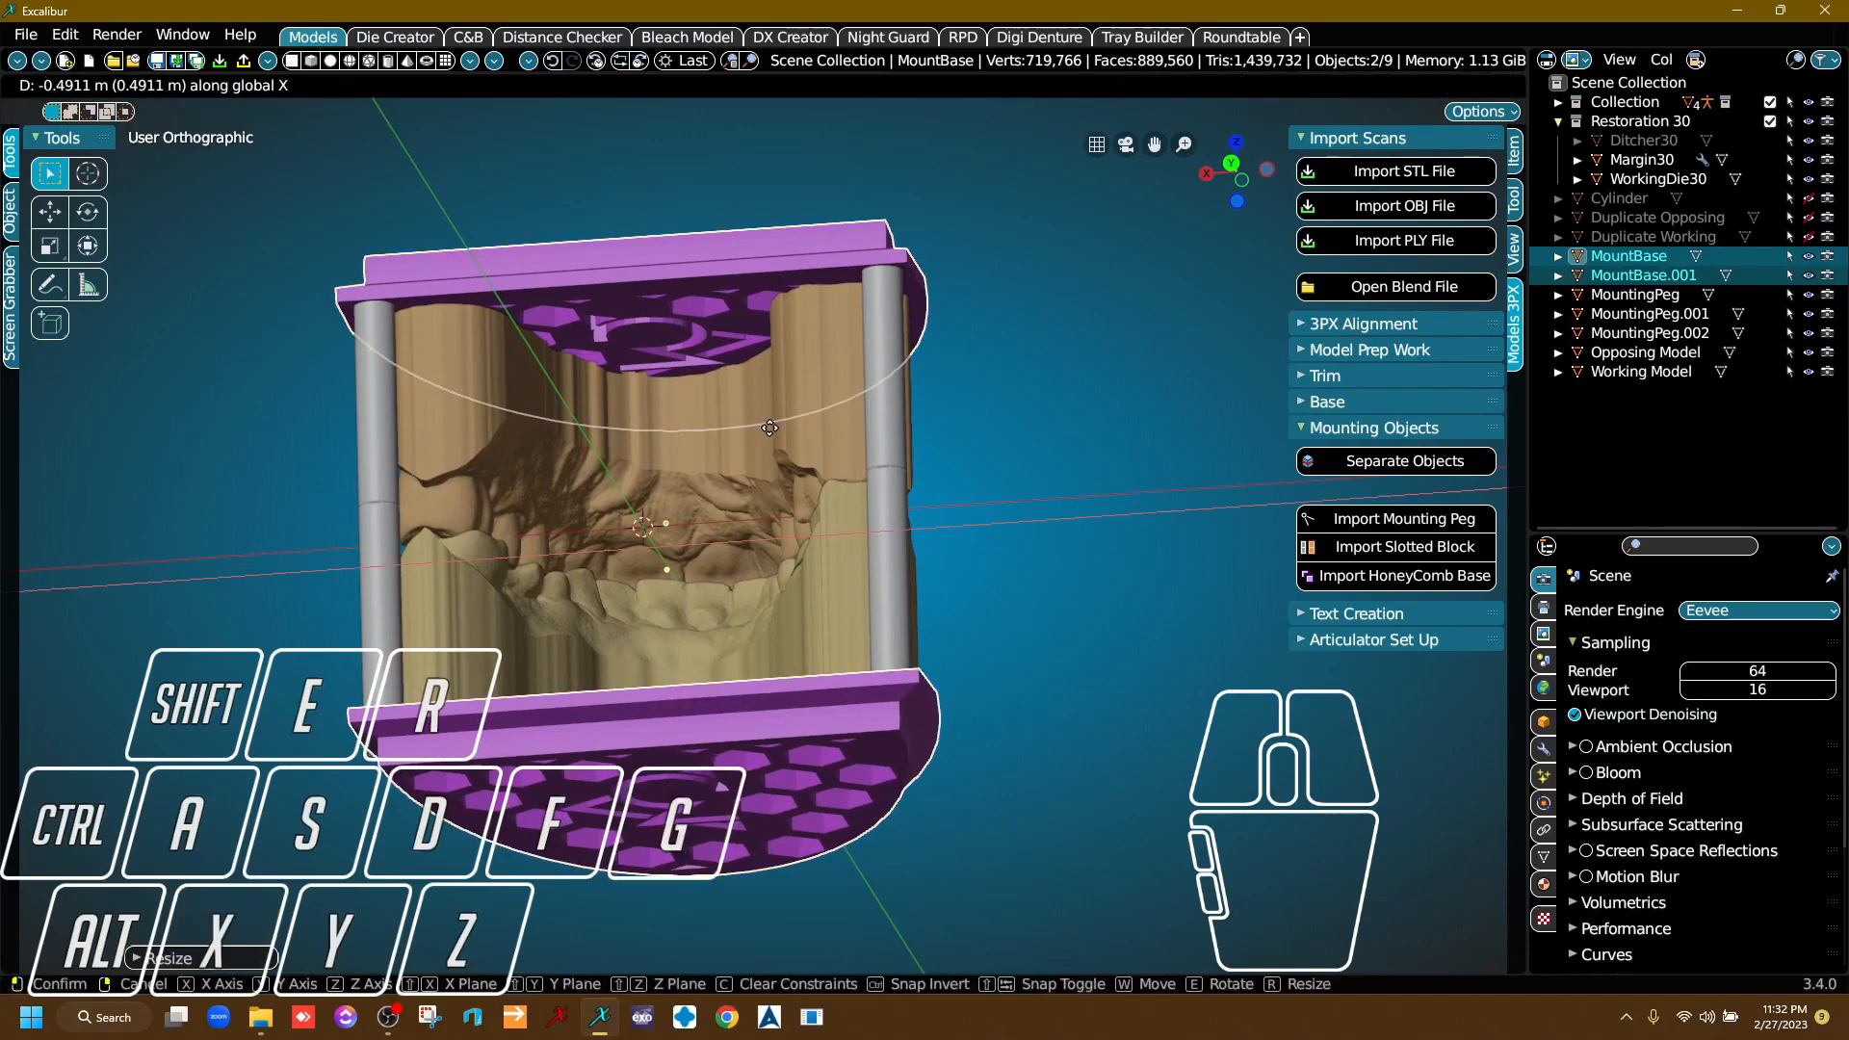
{"action": "left_click", "coordinate": [769, 428]}
{"action": "key", "text": "s"}
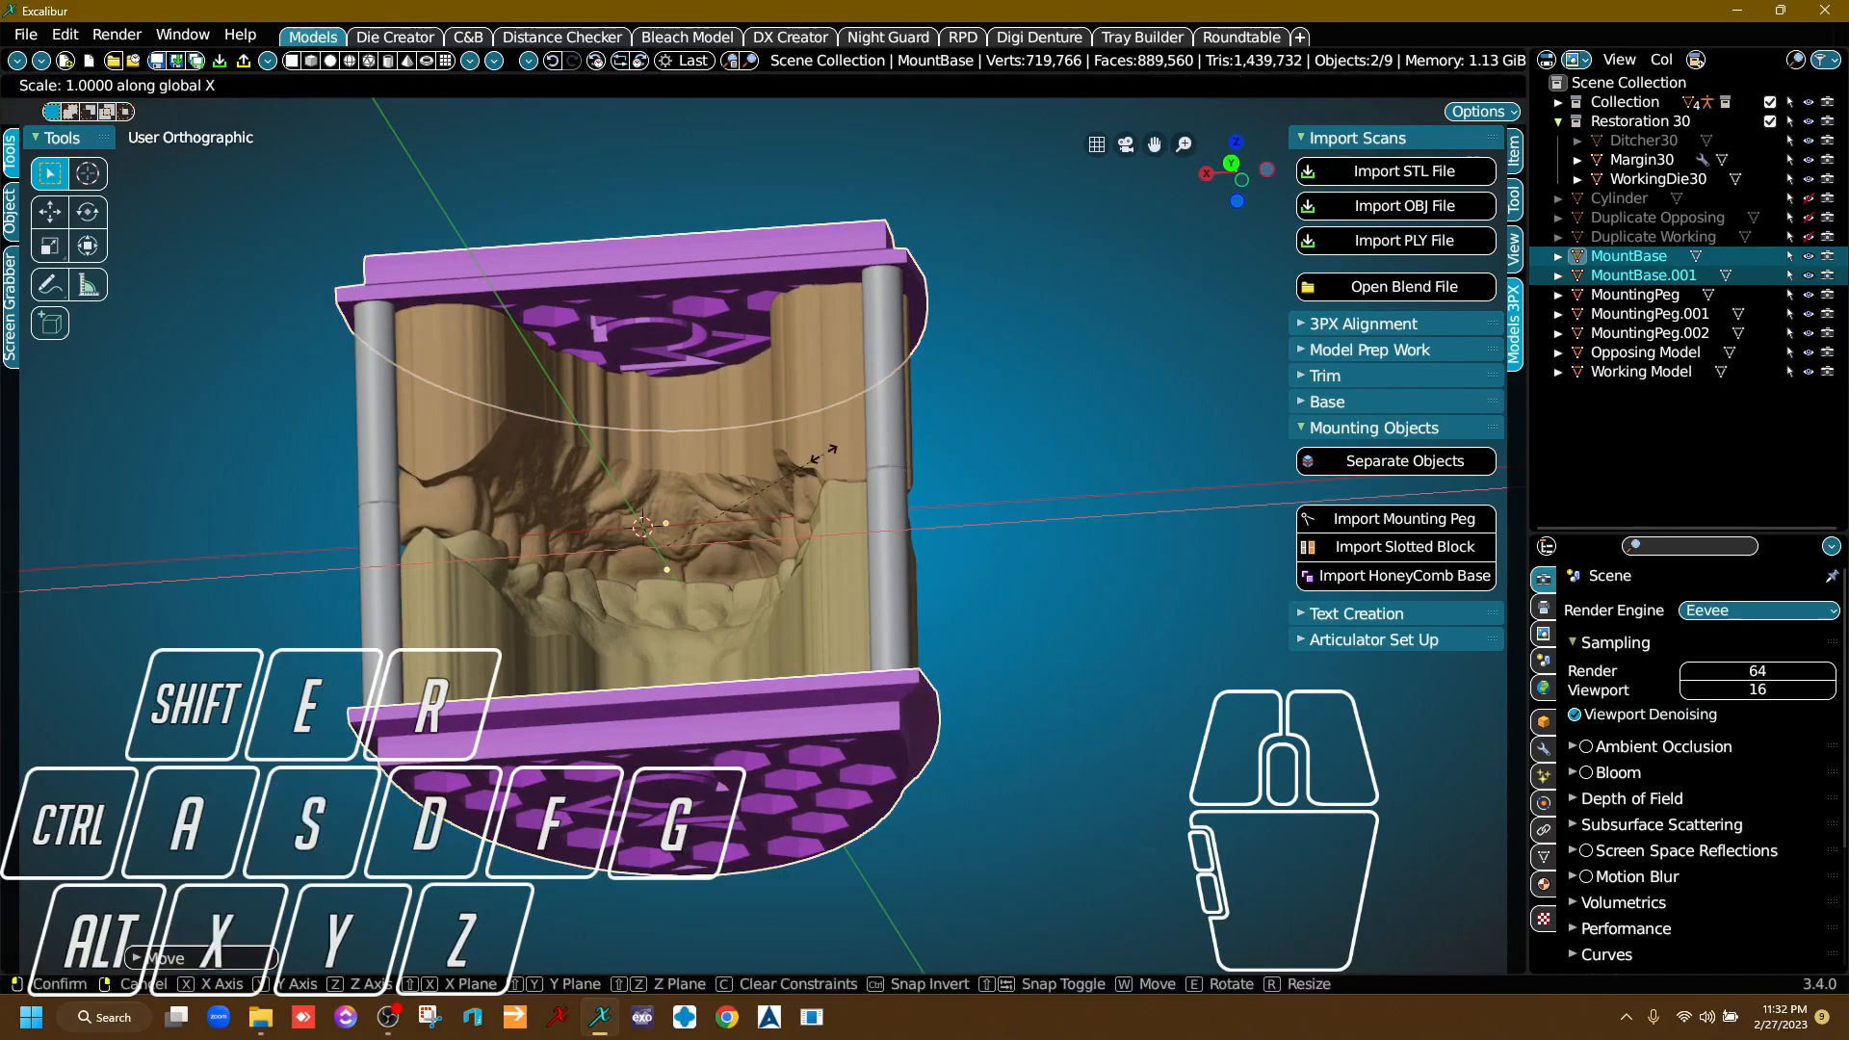
{"action": "left_click", "coordinate": [817, 451]}
{"action": "right_click_drag", "start_coordinate": [817, 451], "coordinate": [761, 424]}
{"action": "scroll", "coordinate": [742, 318], "scroll_direction": "up", "scroll_amount": 8}
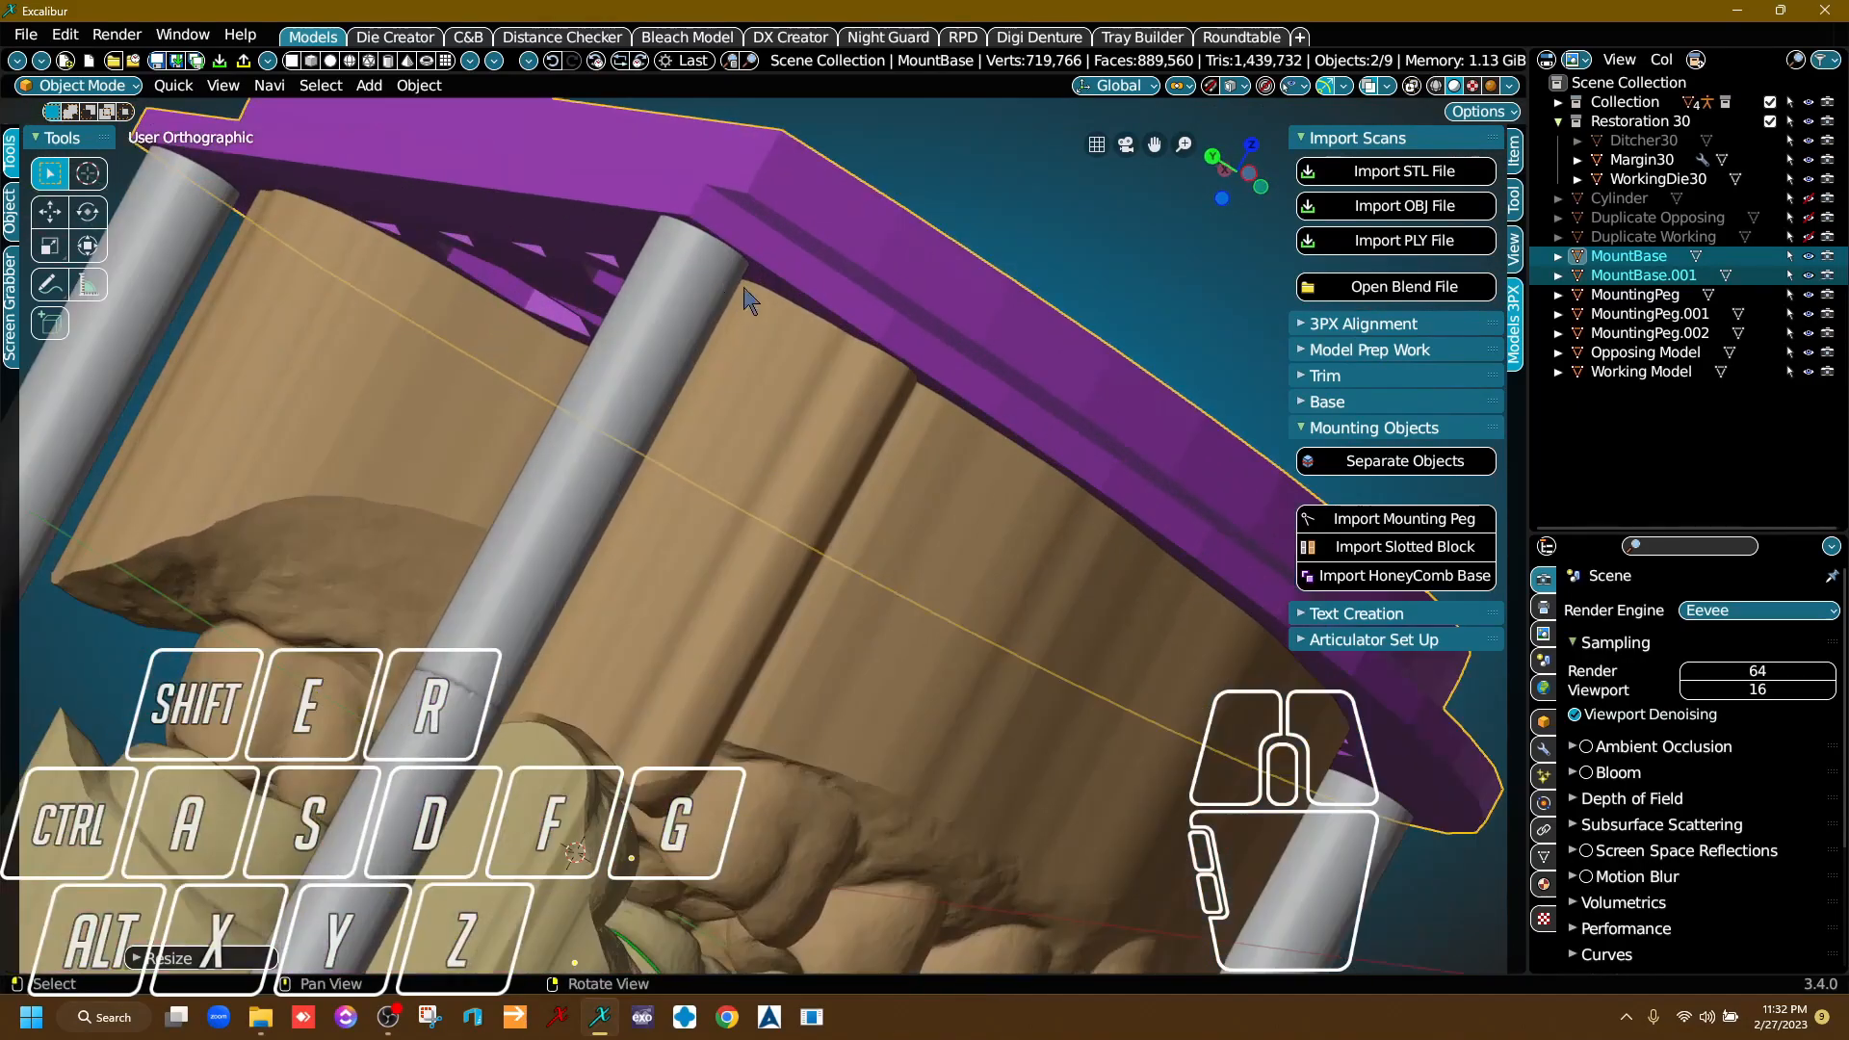
{"action": "scroll", "coordinate": [752, 313], "scroll_direction": "down", "scroll_amount": 9}
{"action": "right_click_drag", "start_coordinate": [713, 501], "coordinate": [953, 567]}
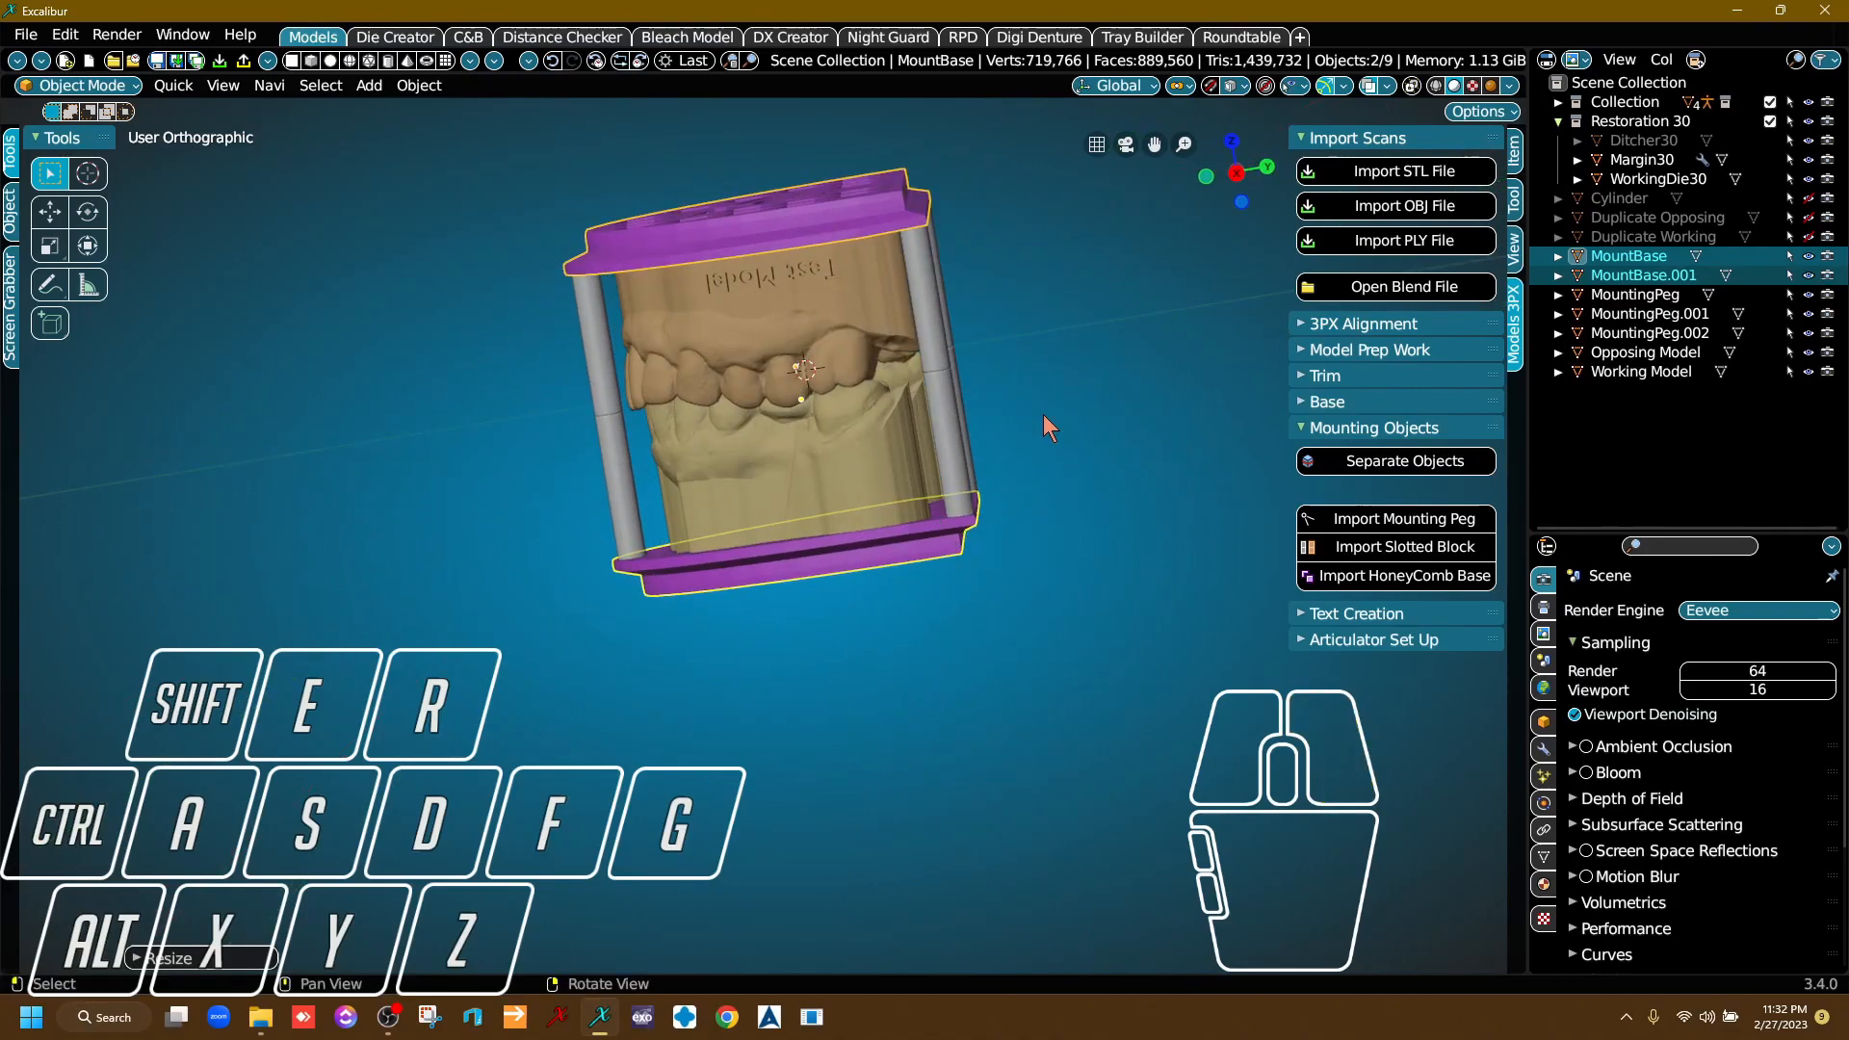
Select all three mounting pegs and separate each one into its individual upper and lower halves.
{"action": "left_click", "coordinate": [946, 402]}
{"action": "right_click_drag", "start_coordinate": [945, 403], "coordinate": [1026, 377]}
{"action": "left_click", "coordinate": [1027, 378], "text": "shift"}
{"action": "left_click", "coordinate": [653, 428], "text": "shift"}
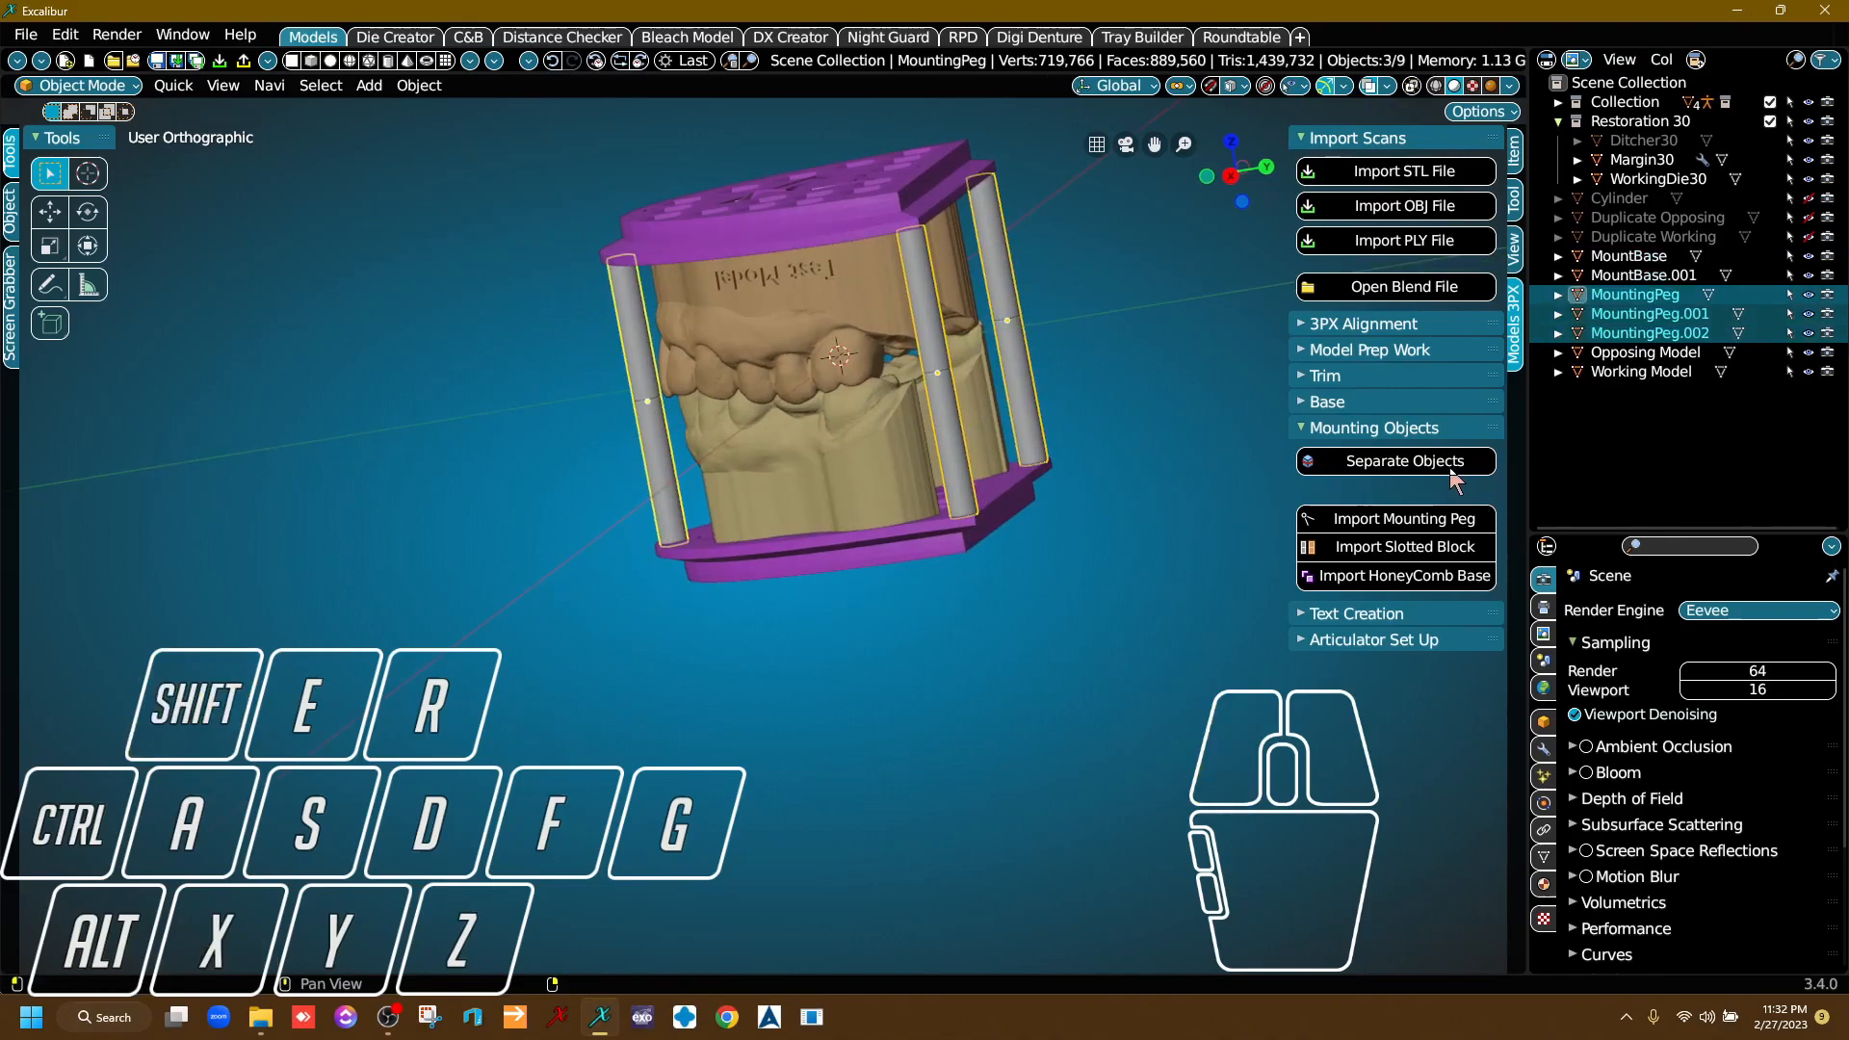
Examine the separated peg halves by selecting the upper and lower parts and viewing their joint up close.
{"action": "scroll", "coordinate": [952, 357], "scroll_direction": "up", "scroll_amount": 4}
{"action": "left_click", "coordinate": [906, 311]}
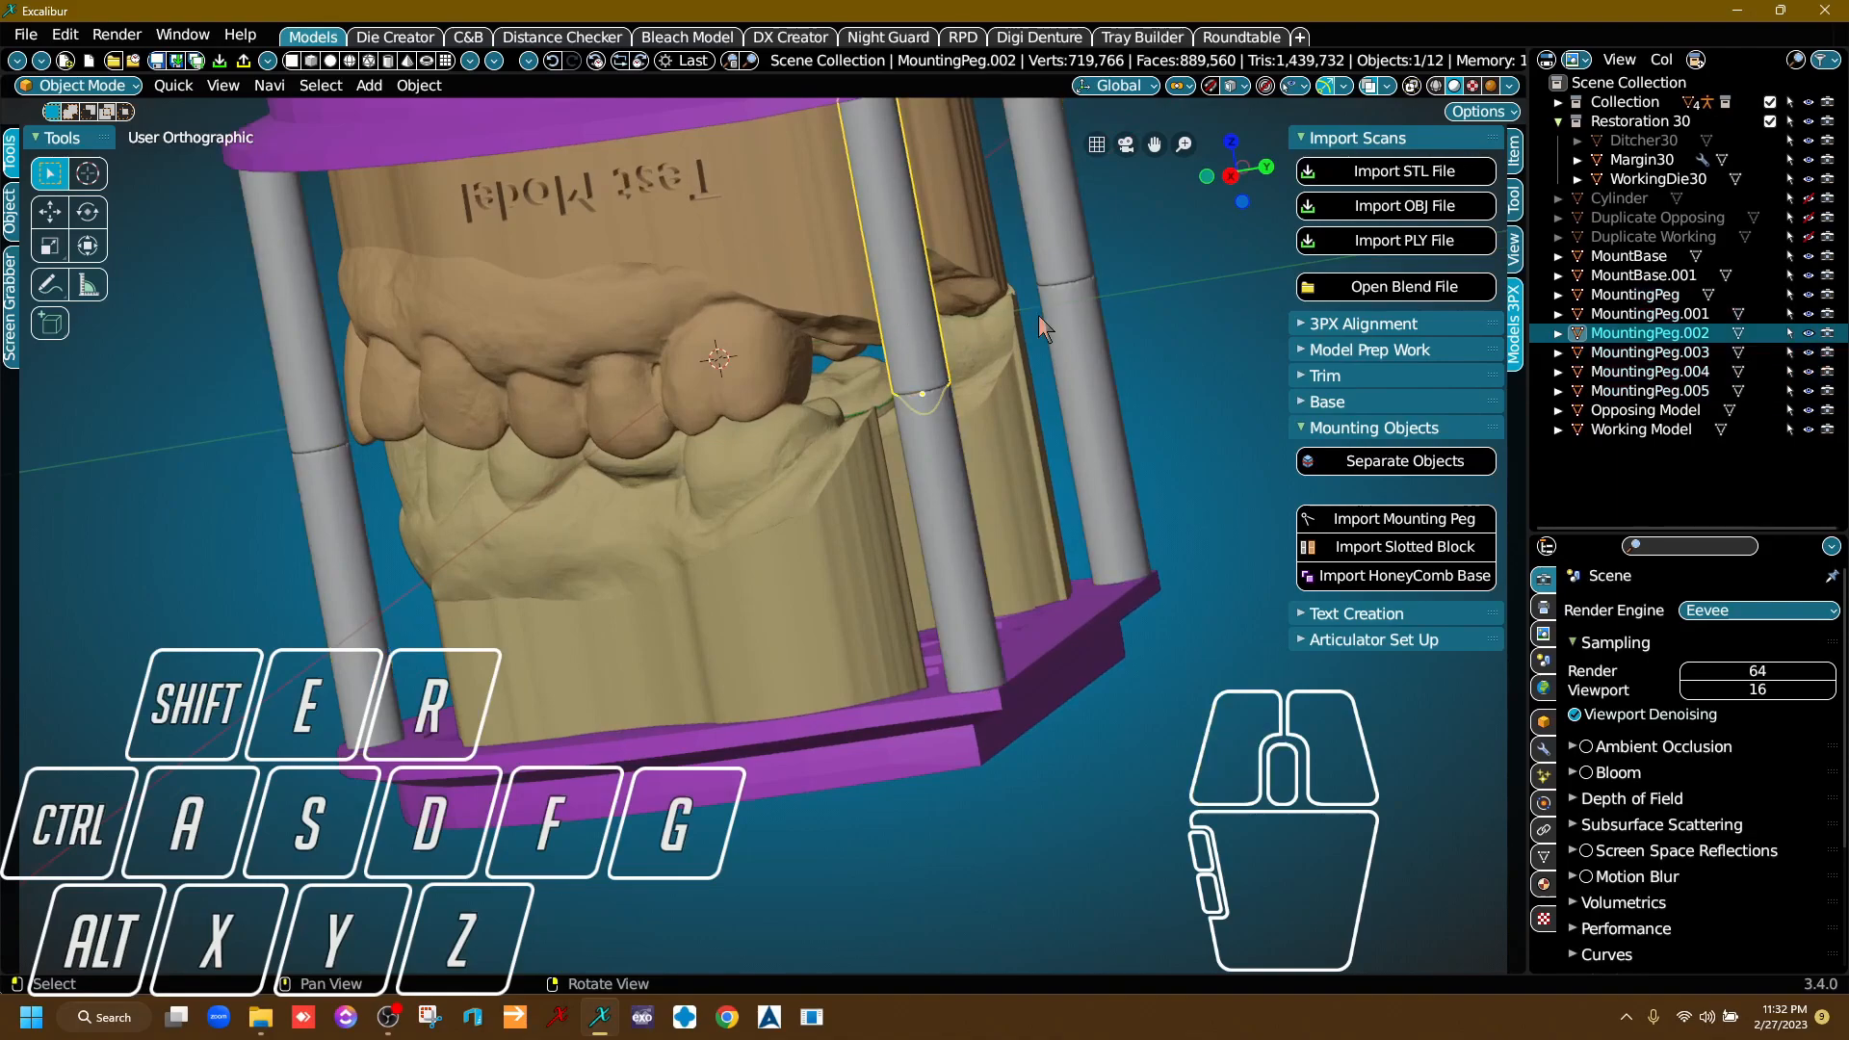
{"action": "left_click", "coordinate": [949, 488]}
{"action": "scroll", "coordinate": [939, 424], "scroll_direction": "up", "scroll_amount": 4}
{"action": "left_click_drag", "start_coordinate": [889, 506], "coordinate": [890, 472]}
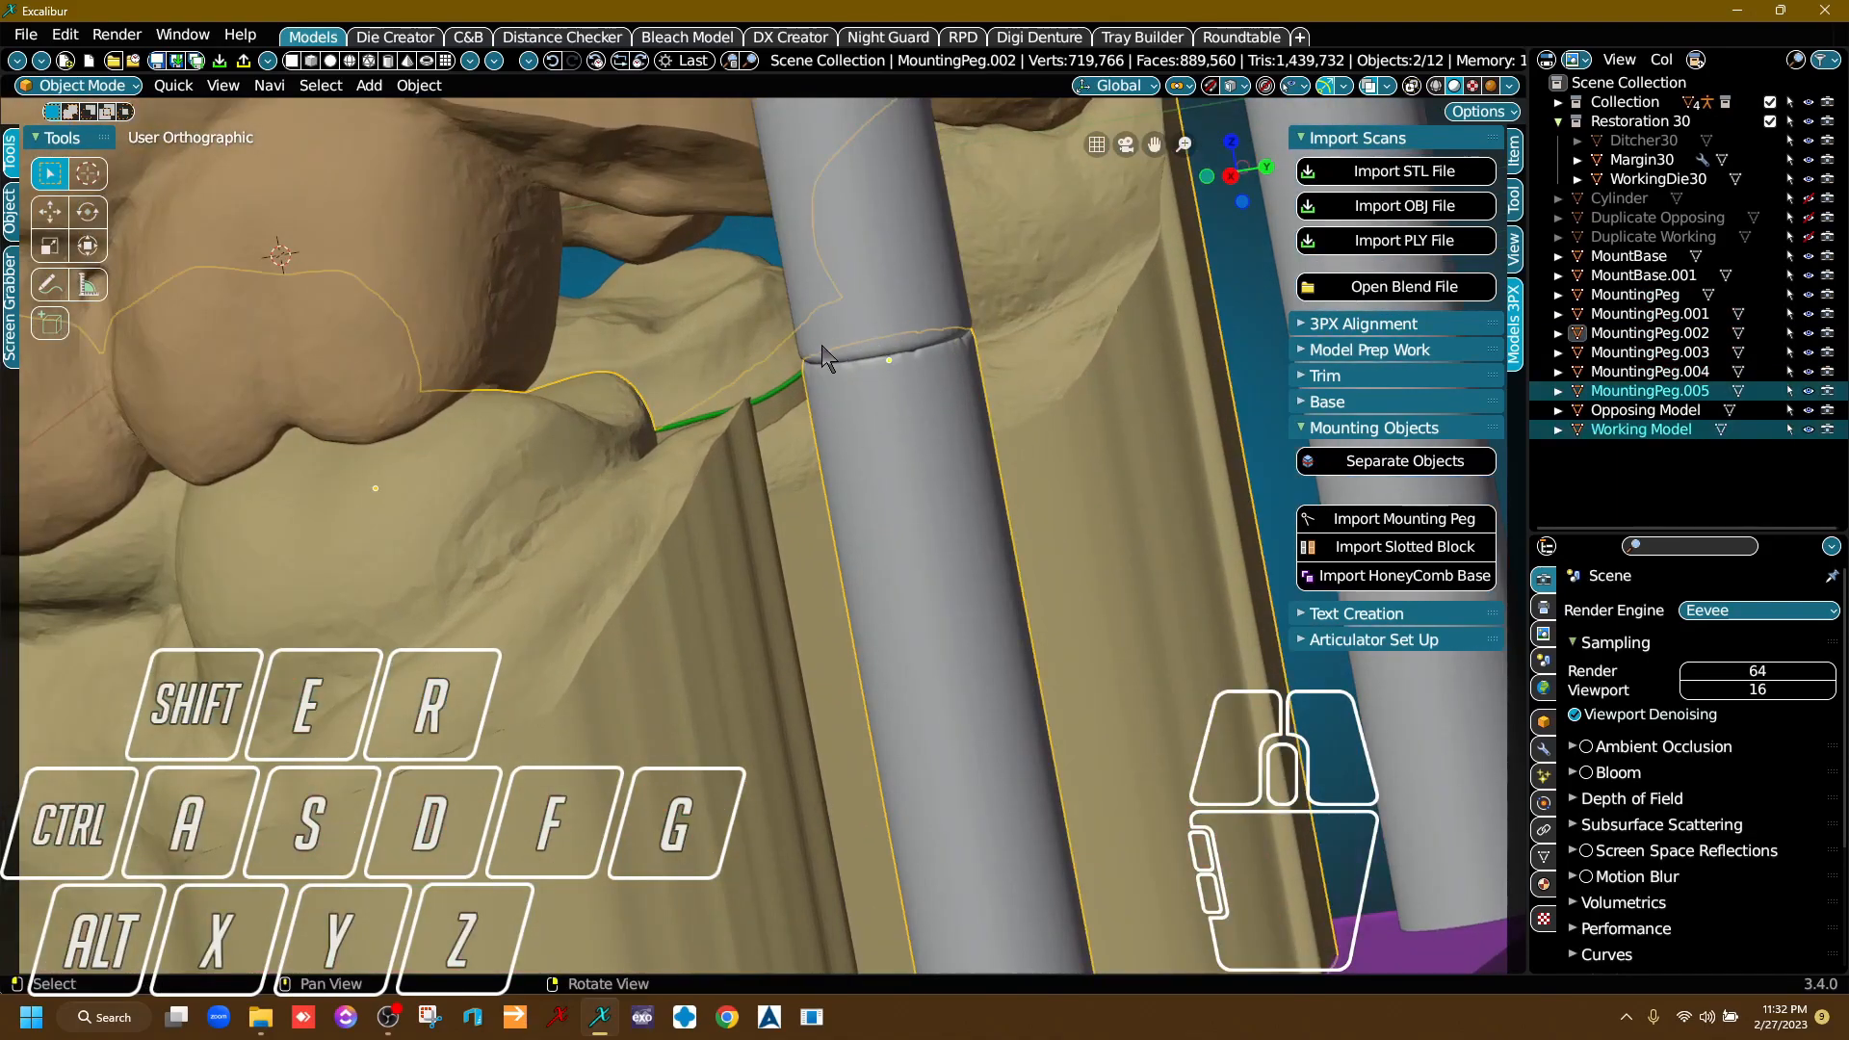
{"action": "scroll", "coordinate": [953, 423], "scroll_direction": "down", "scroll_amount": 6}
{"action": "mouse_move", "coordinate": [968, 502]}
{"action": "middle_mouse_down"}
{"action": "mouse_move", "coordinate": [756, 586]}
{"action": "mouse_move", "coordinate": [949, 527]}
{"action": "middle_mouse_up"}
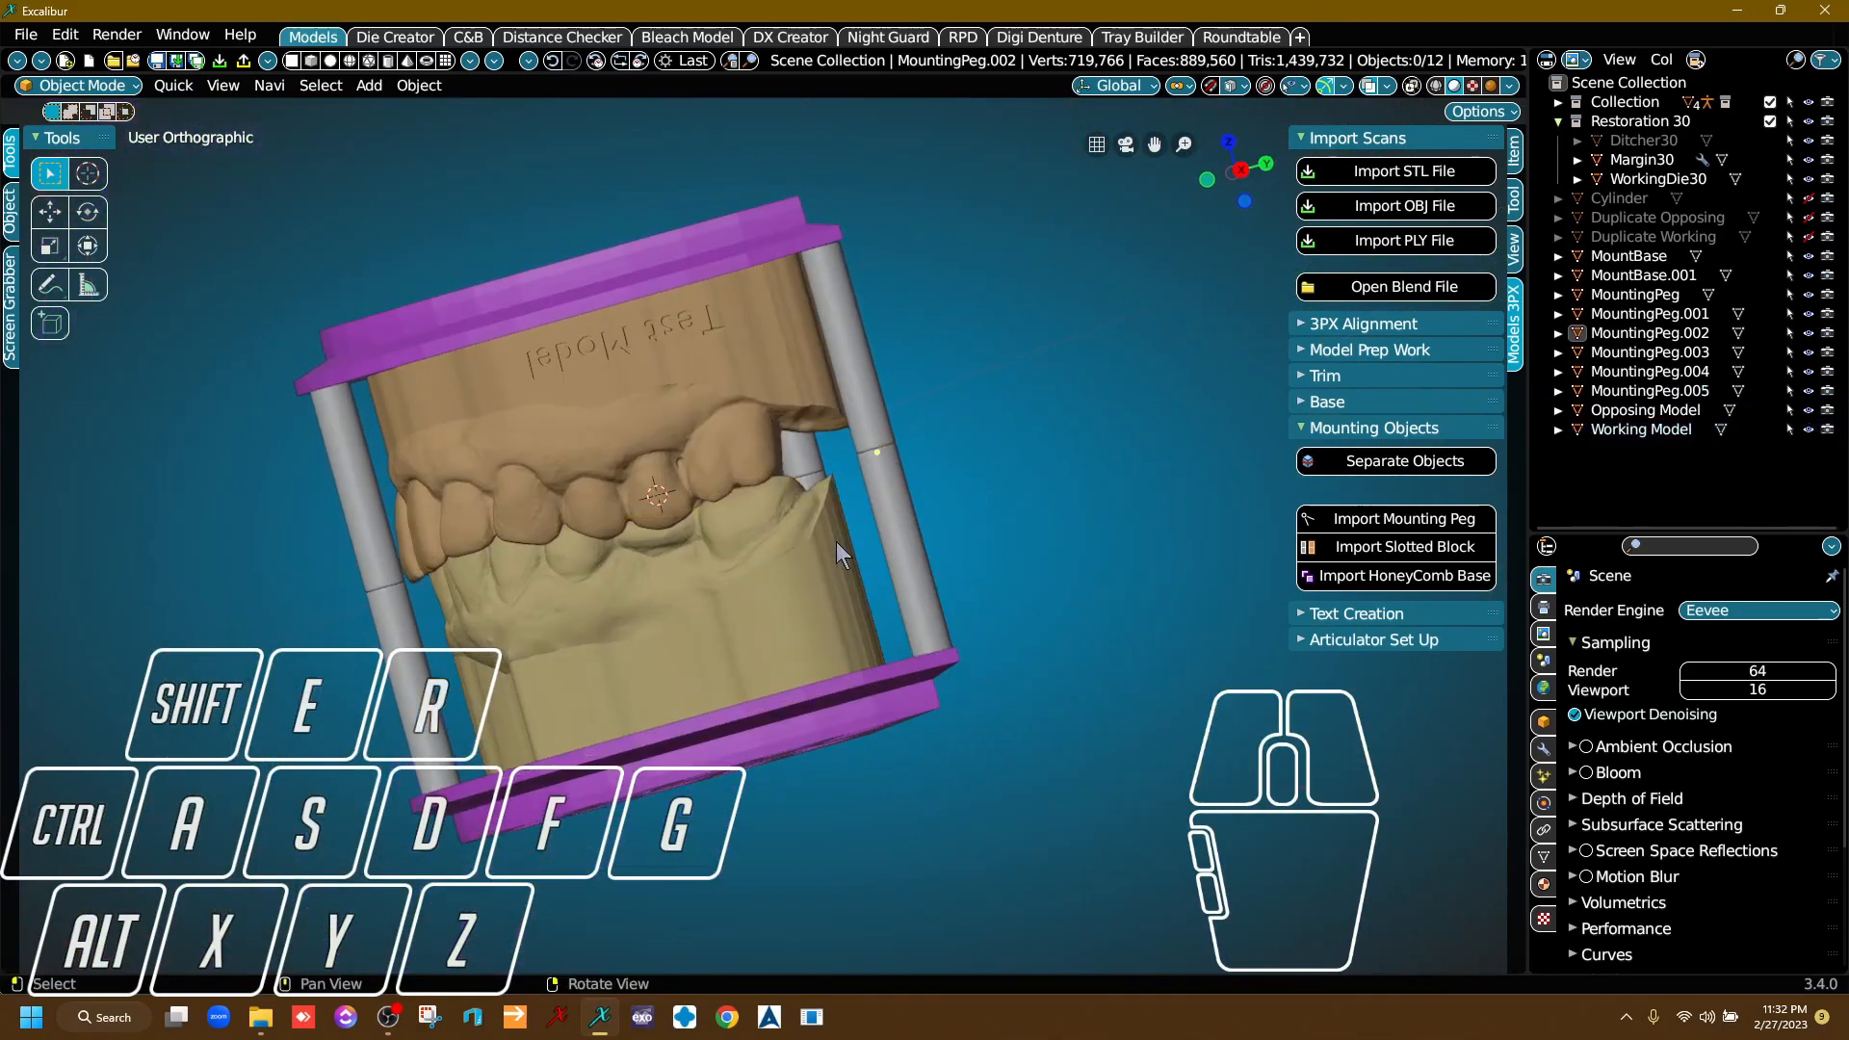
{"action": "left_click", "coordinate": [916, 525]}
{"action": "left_click", "coordinate": [1115, 493]}
Import the slotted block behind the models and adjust its position along the X axis.
{"action": "right_click_drag", "start_coordinate": [1115, 493], "coordinate": [959, 636]}
{"action": "middle_click_drag", "start_coordinate": [957, 566], "coordinate": [893, 434]}
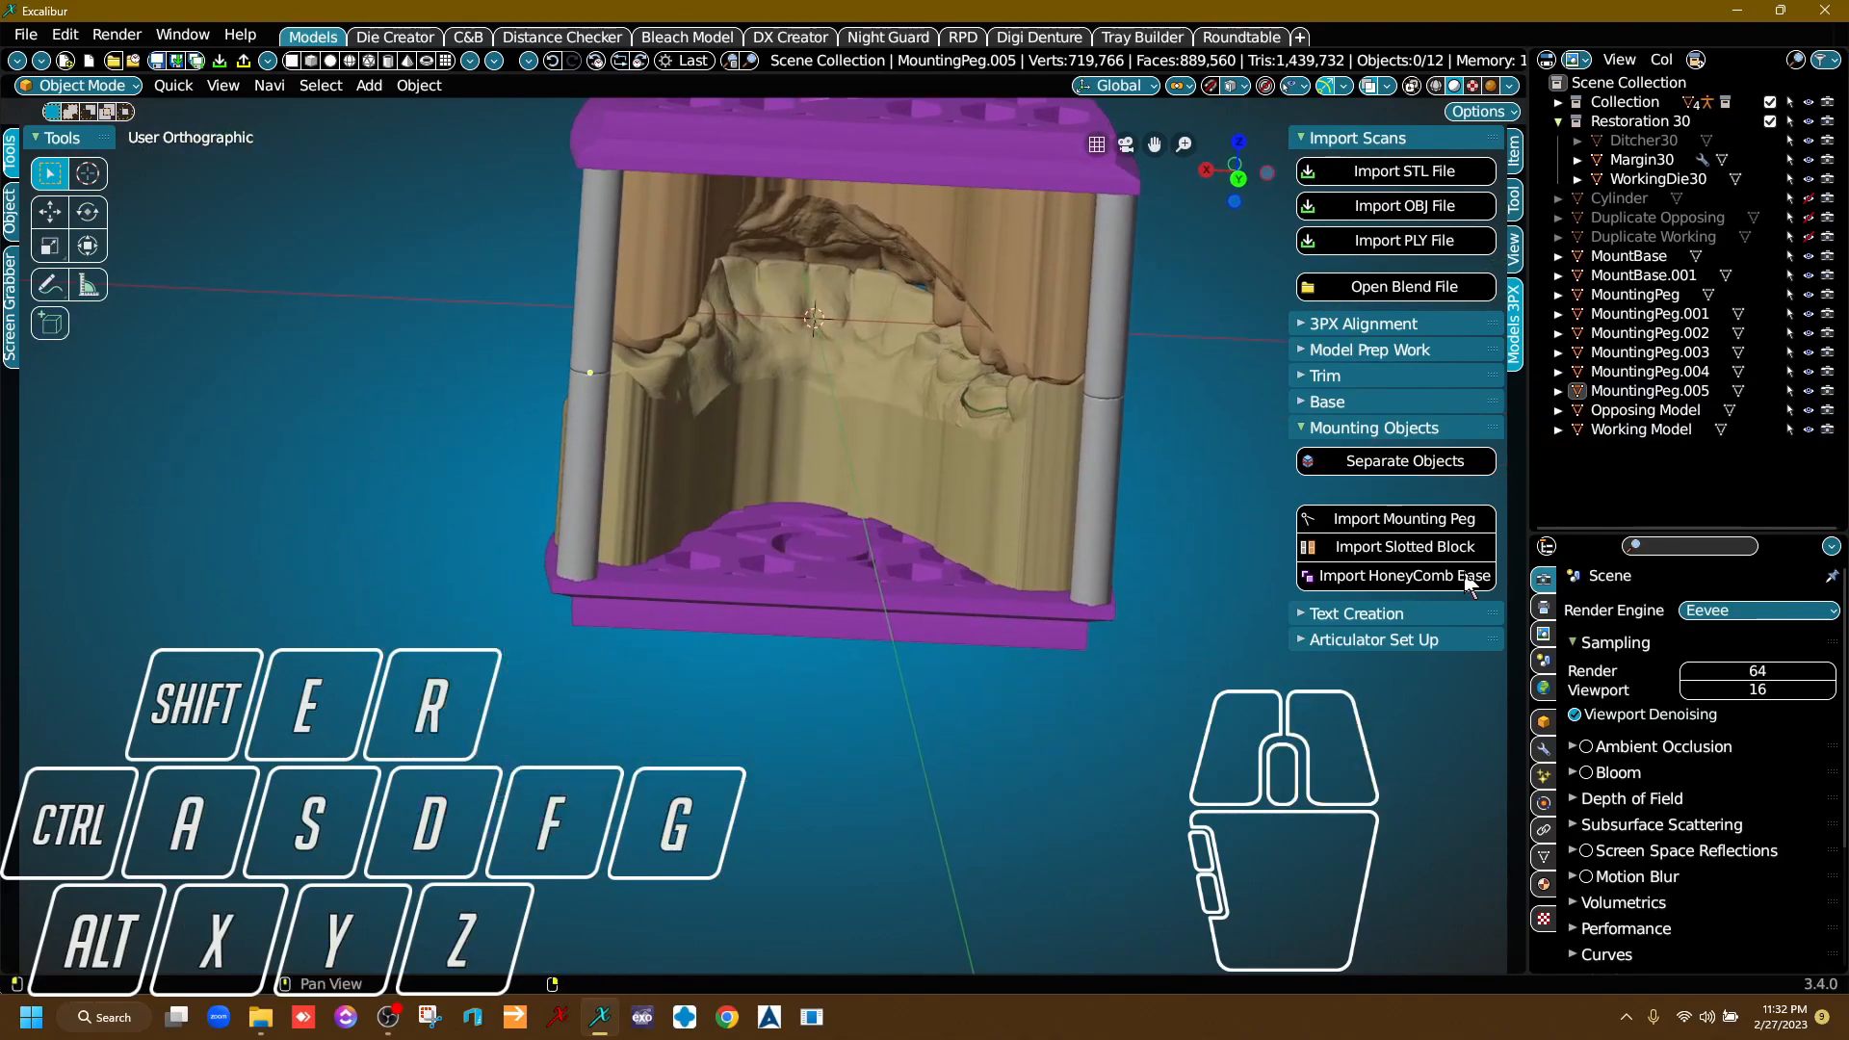
{"action": "left_click", "coordinate": [1429, 549]}
{"action": "right_click_drag", "start_coordinate": [992, 635], "coordinate": [981, 674]}
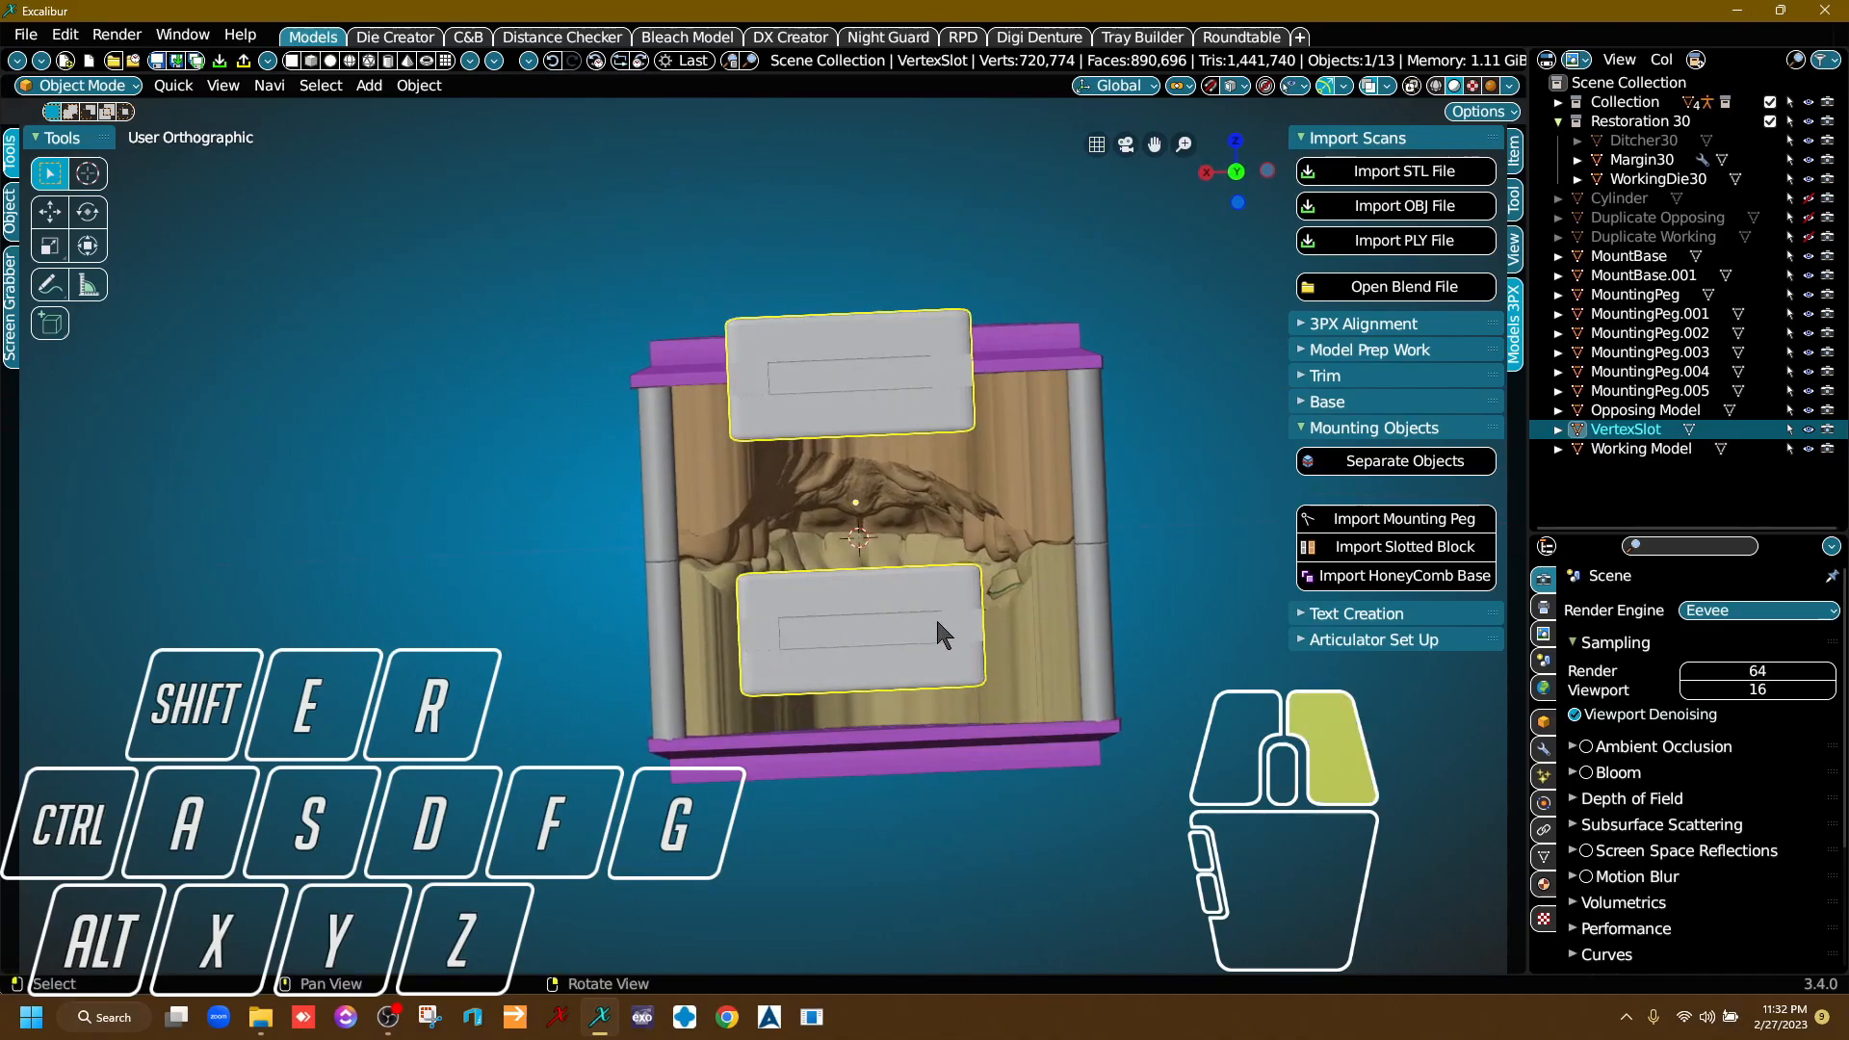
{"action": "right_click_drag", "start_coordinate": [934, 616], "coordinate": [942, 644]}
{"action": "key", "text": "g"}
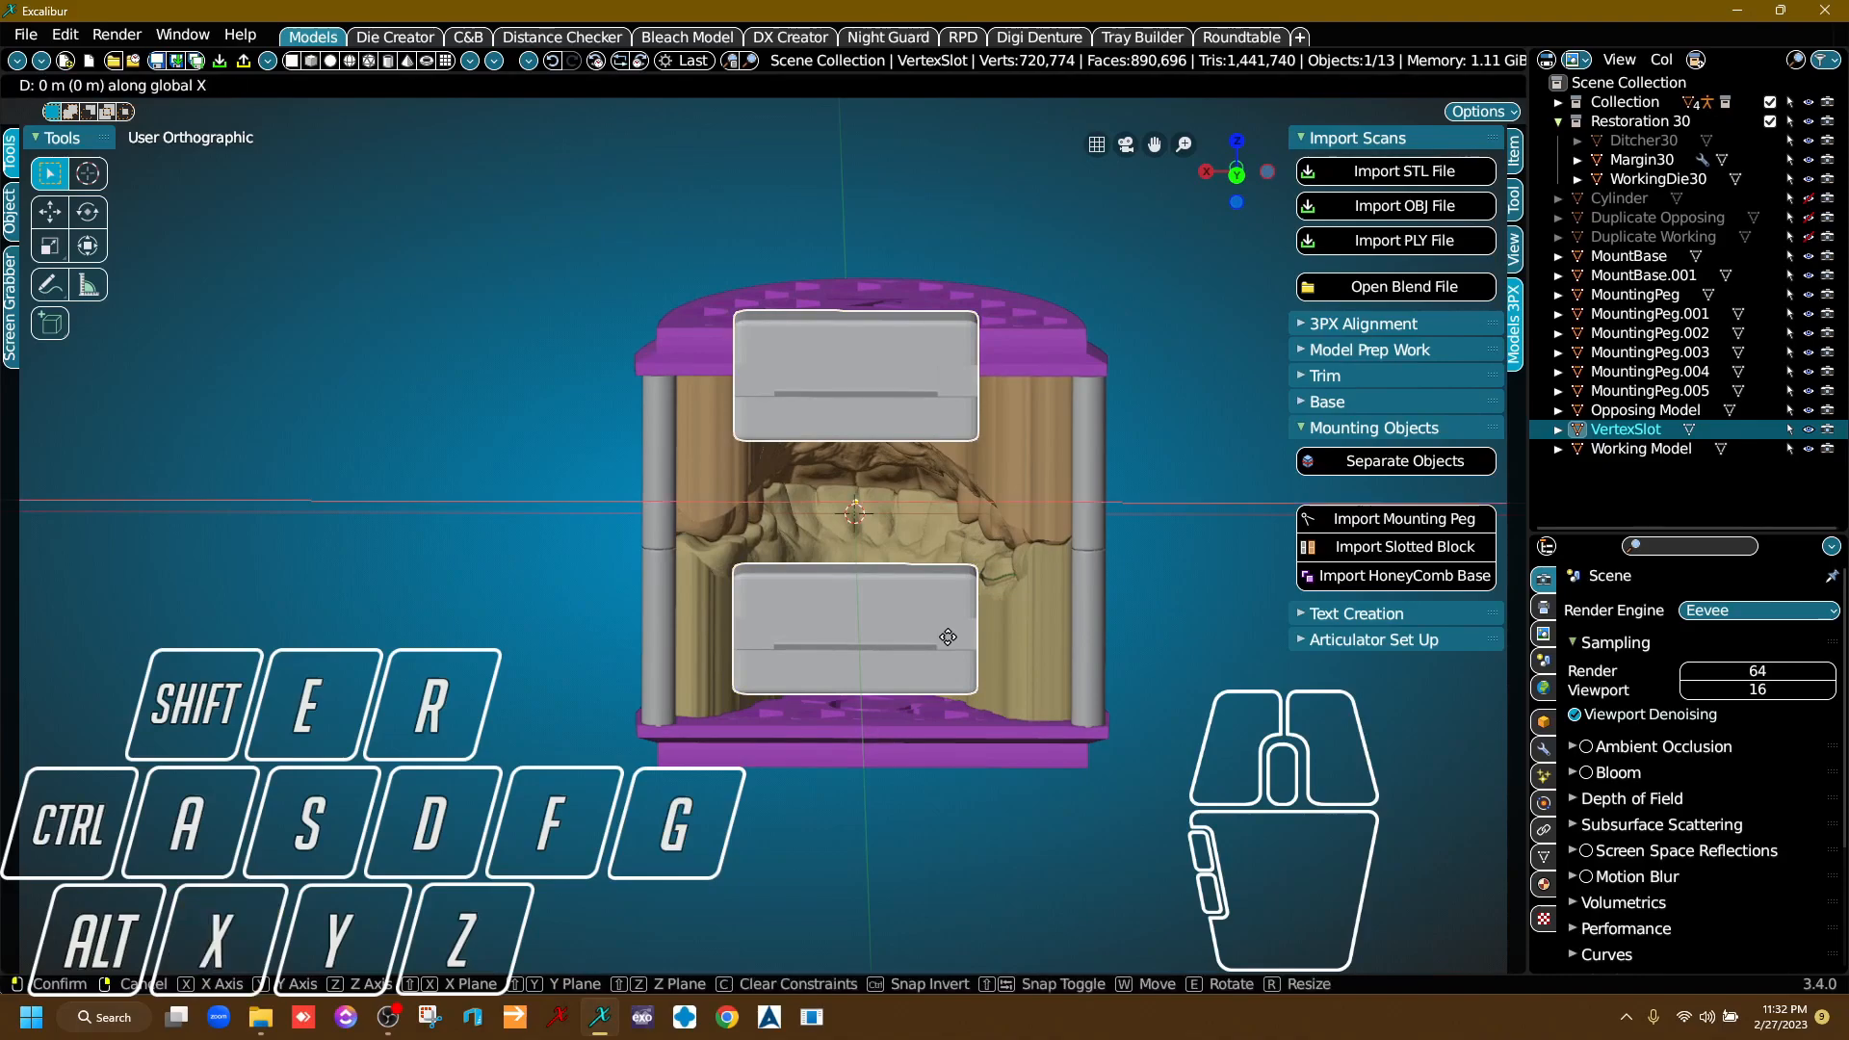
{"action": "left_click", "coordinate": [966, 639]}
Separate the imported slotted block into independent upper and lower blocks.
{"action": "right_click_drag", "start_coordinate": [966, 638], "coordinate": [1460, 610]}
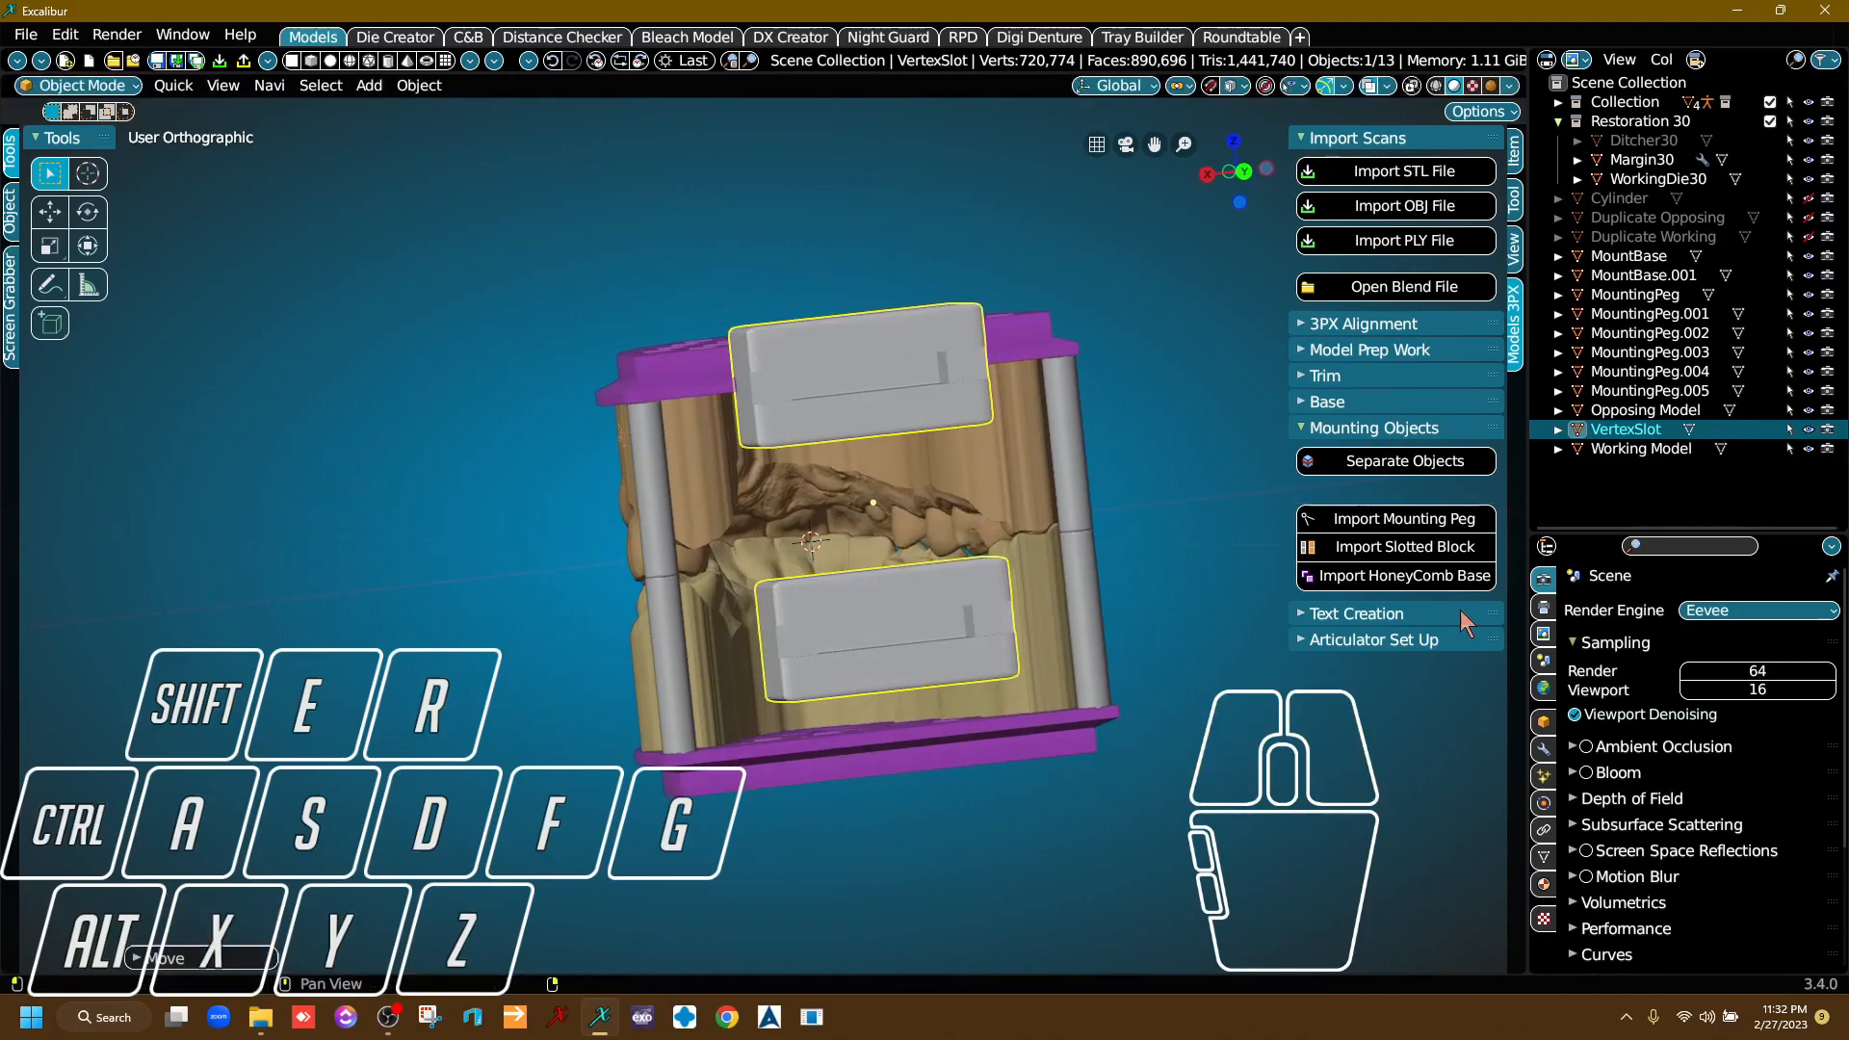
{"action": "left_click", "coordinate": [1419, 468]}
{"action": "right_click_drag", "start_coordinate": [896, 582], "coordinate": [884, 566]}
Select the lower slotted block and examine its slot and its position relative to the lower plate and rear pegs.
{"action": "left_click", "coordinate": [995, 631]}
{"action": "scroll", "coordinate": [985, 650], "scroll_direction": "down", "scroll_amount": 2}
{"action": "mouse_move", "coordinate": [983, 659]}
{"action": "right_mouse_down"}
{"action": "mouse_move", "coordinate": [974, 705]}
{"action": "mouse_move", "coordinate": [1004, 649]}
{"action": "right_mouse_up"}
{"action": "scroll", "coordinate": [903, 630], "scroll_direction": "up", "scroll_amount": 4}
{"action": "right_click_drag", "start_coordinate": [886, 628], "coordinate": [819, 605]}
{"action": "right_click_drag", "start_coordinate": [992, 649], "coordinate": [1011, 612]}
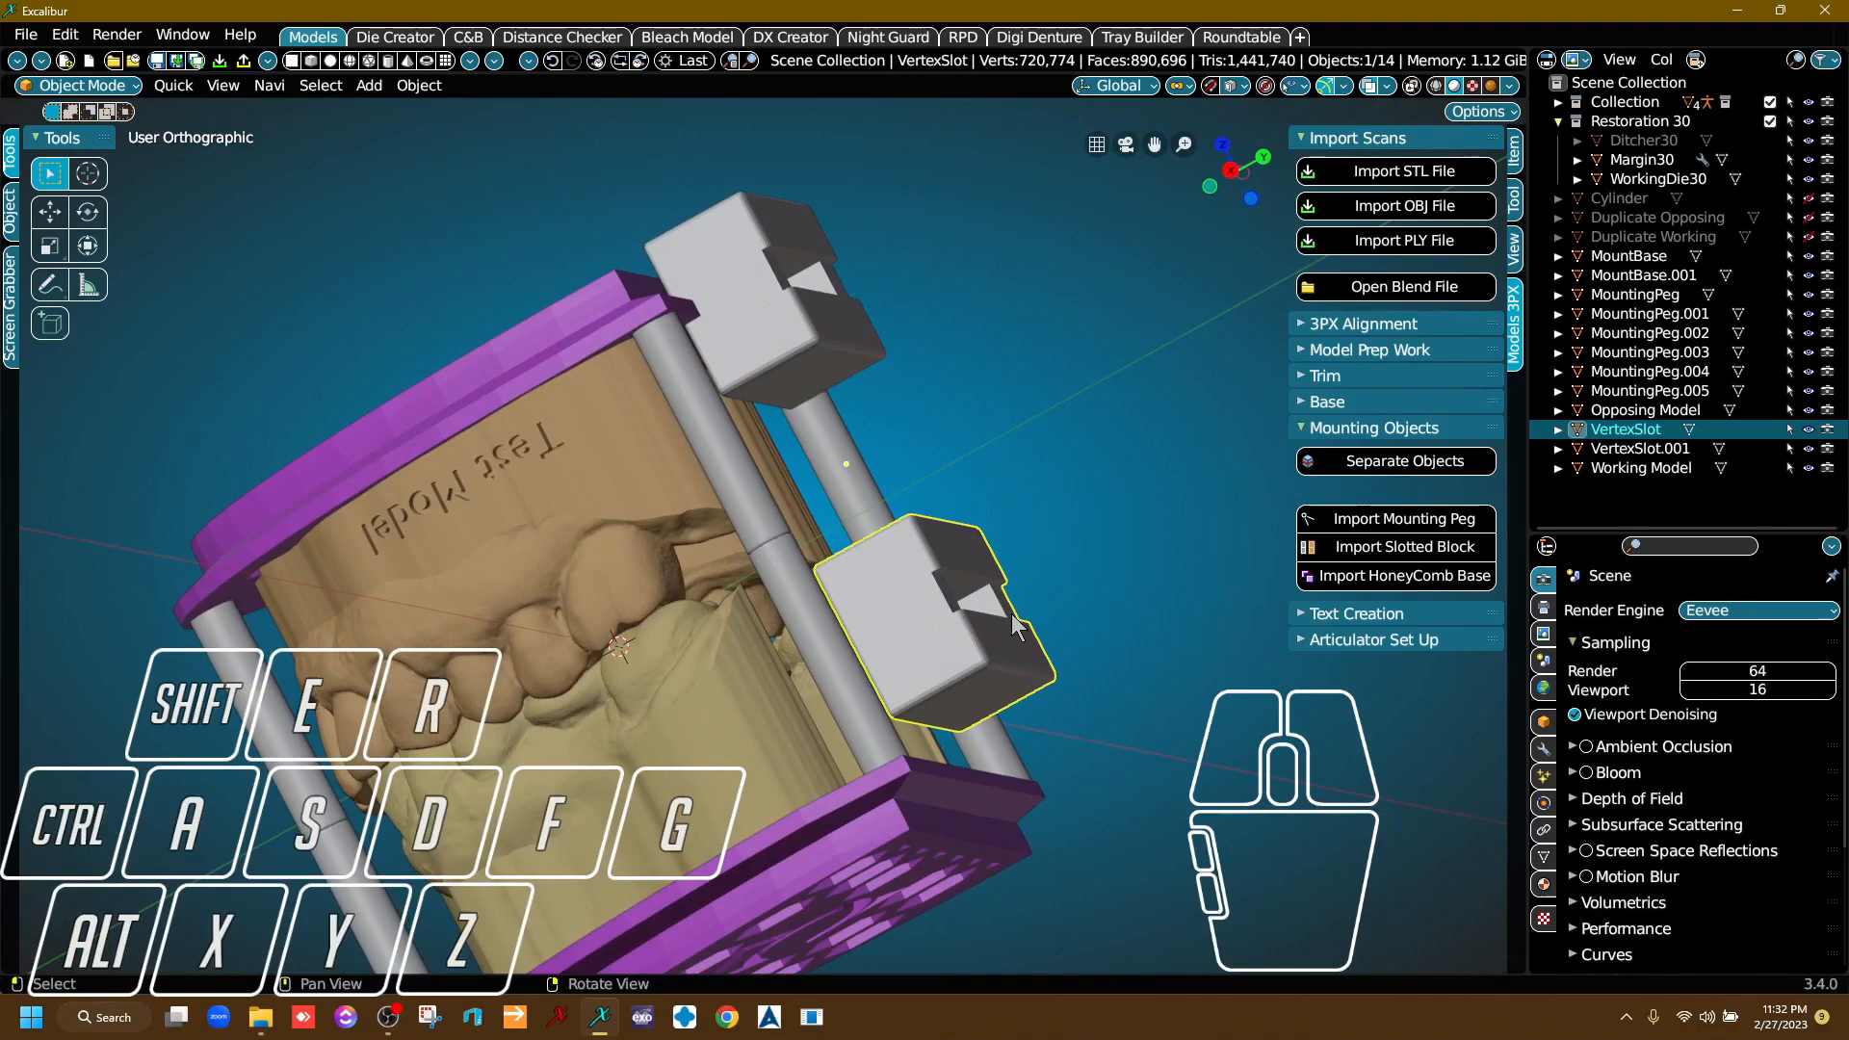
{"action": "right_click_drag", "start_coordinate": [1016, 627], "coordinate": [953, 651]}
{"action": "scroll", "coordinate": [915, 650], "scroll_direction": "up", "scroll_amount": 4}
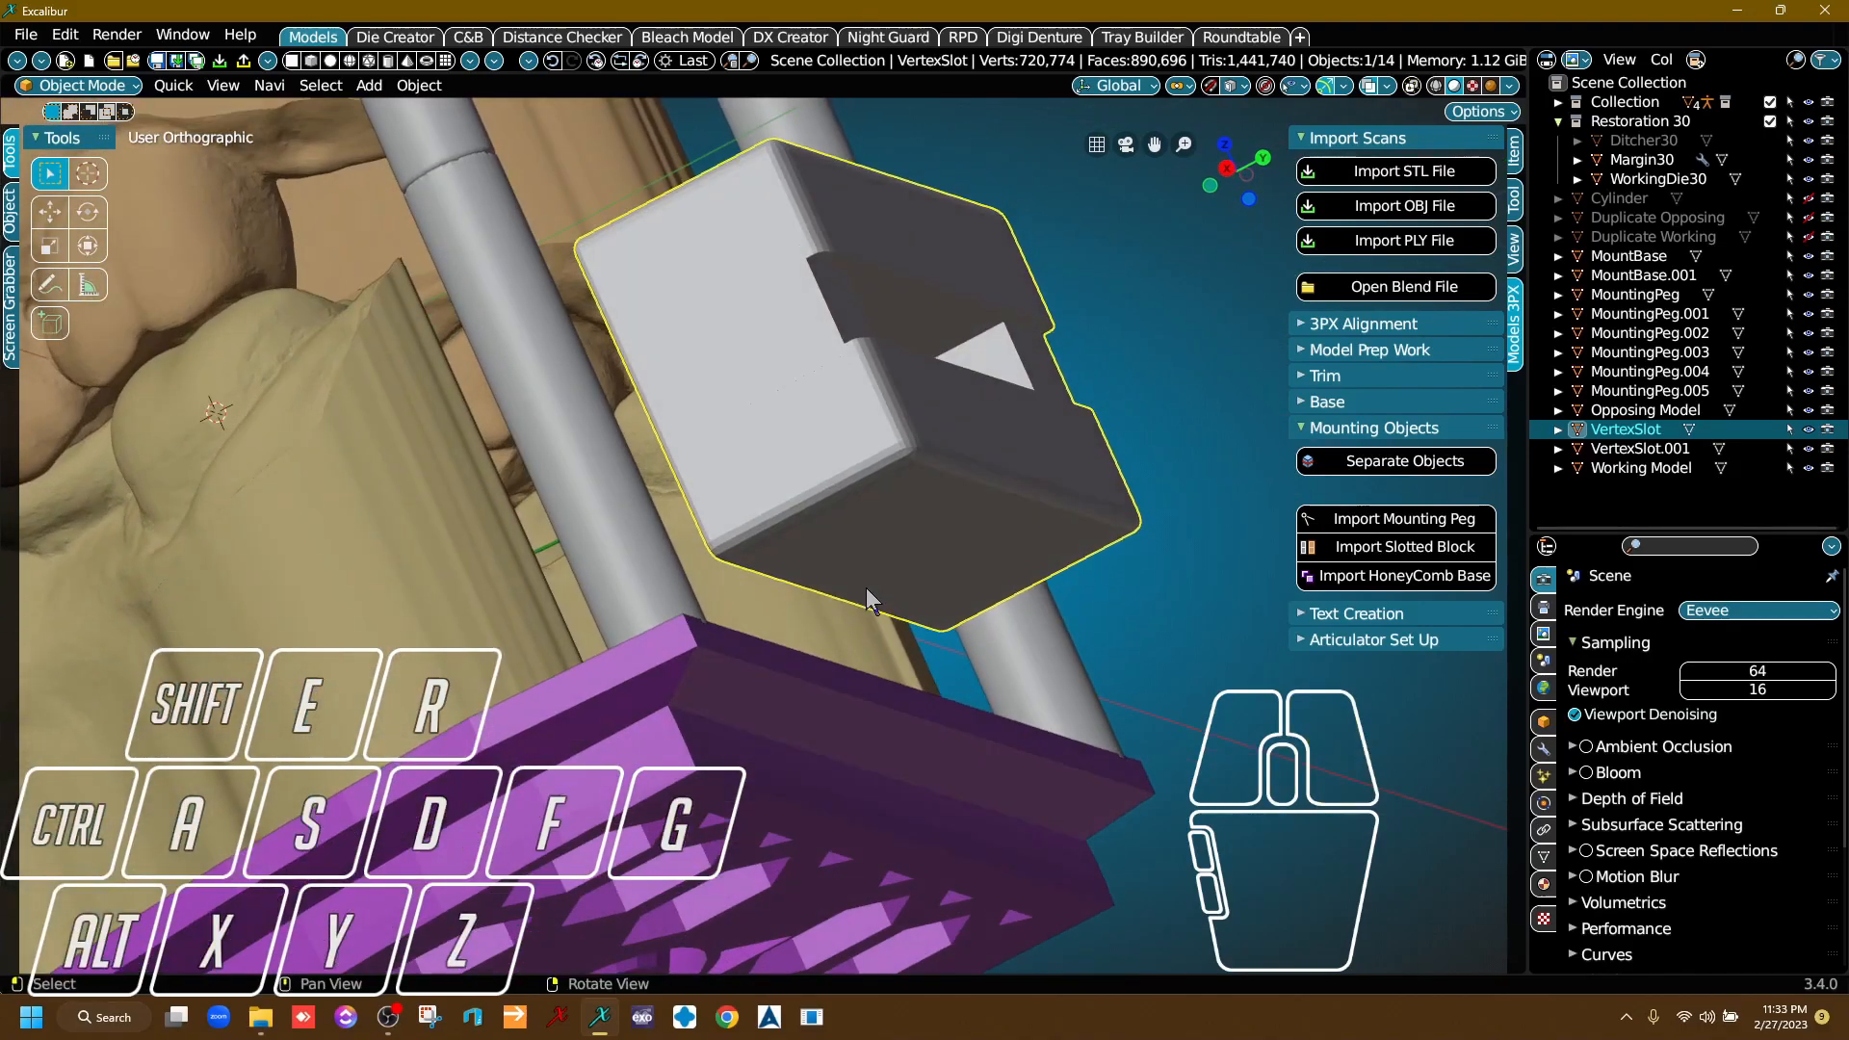
Lower the lower slotted block along Z onto the lower plate's rear edge, and the upper block by about 1.9 m.
{"action": "key", "text": "z"}
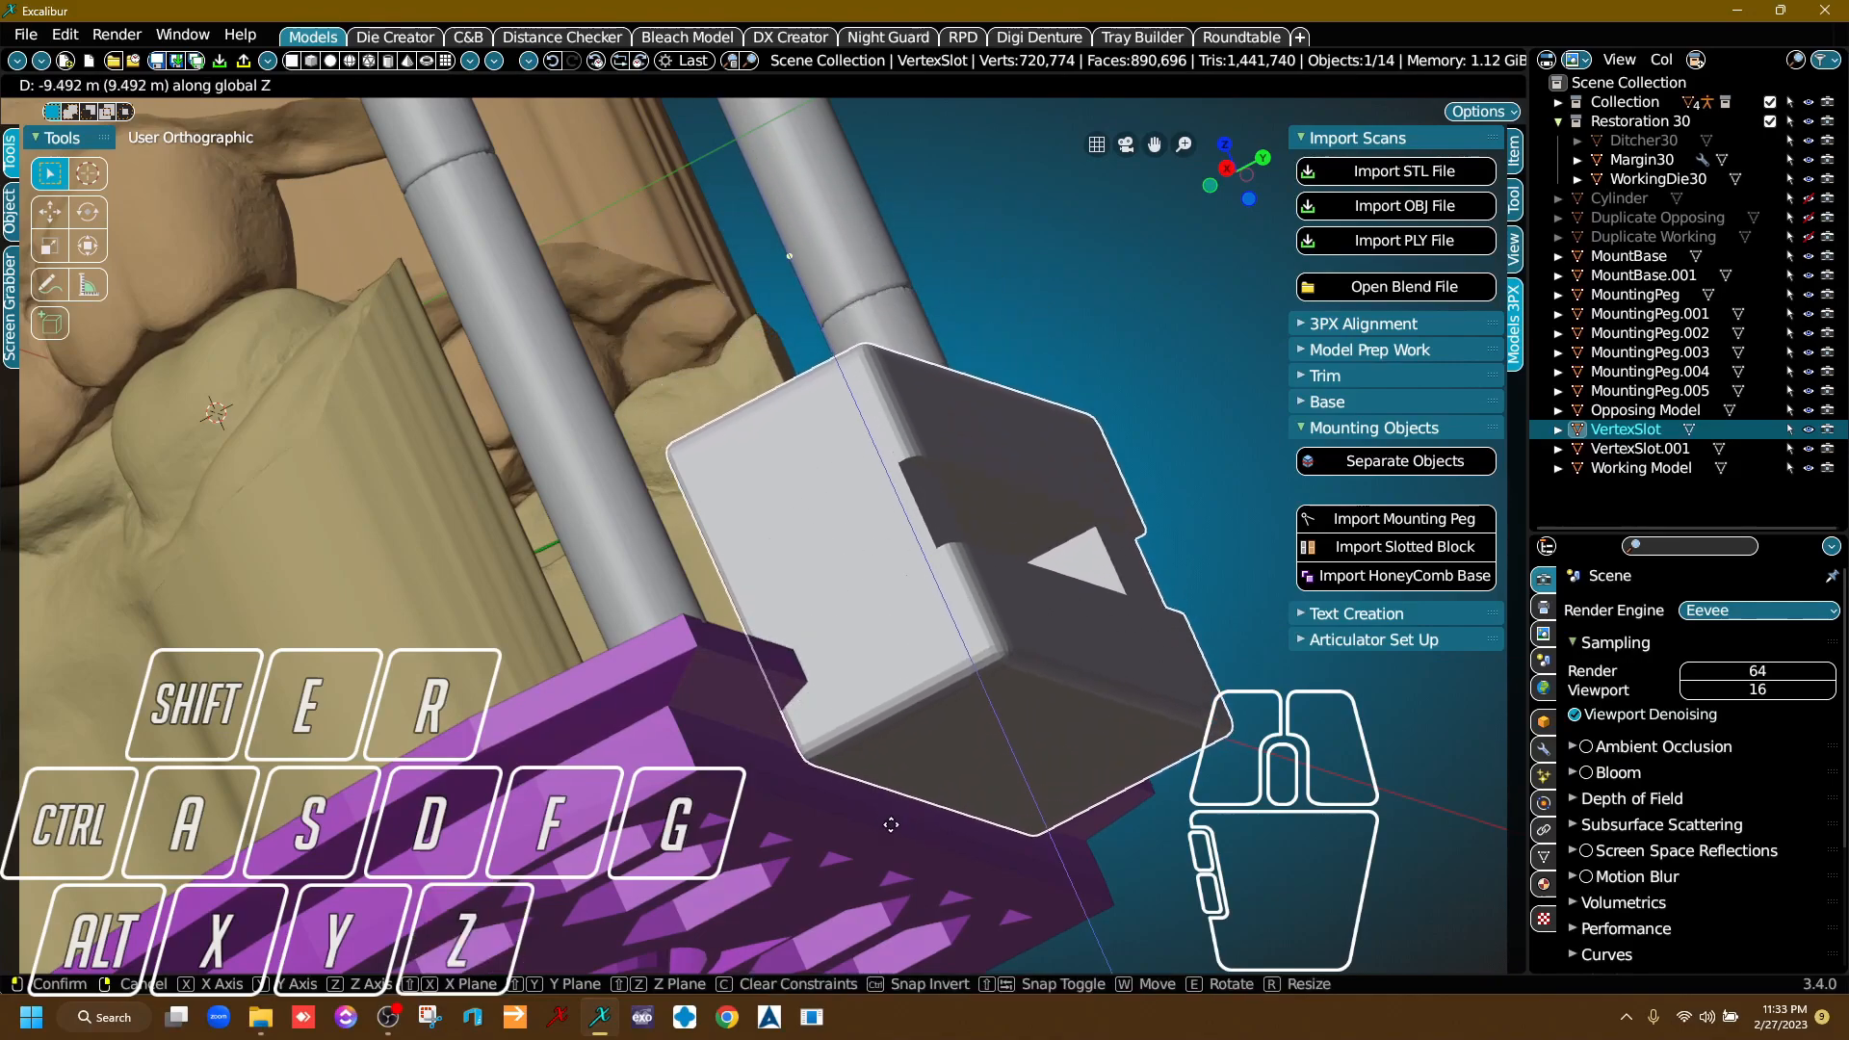
{"action": "left_click", "coordinate": [895, 875]}
{"action": "right_click_drag", "start_coordinate": [896, 875], "coordinate": [679, 395]}
{"action": "left_click", "coordinate": [679, 395]}
{"action": "key", "text": "g"}
{"action": "key", "text": "z"}
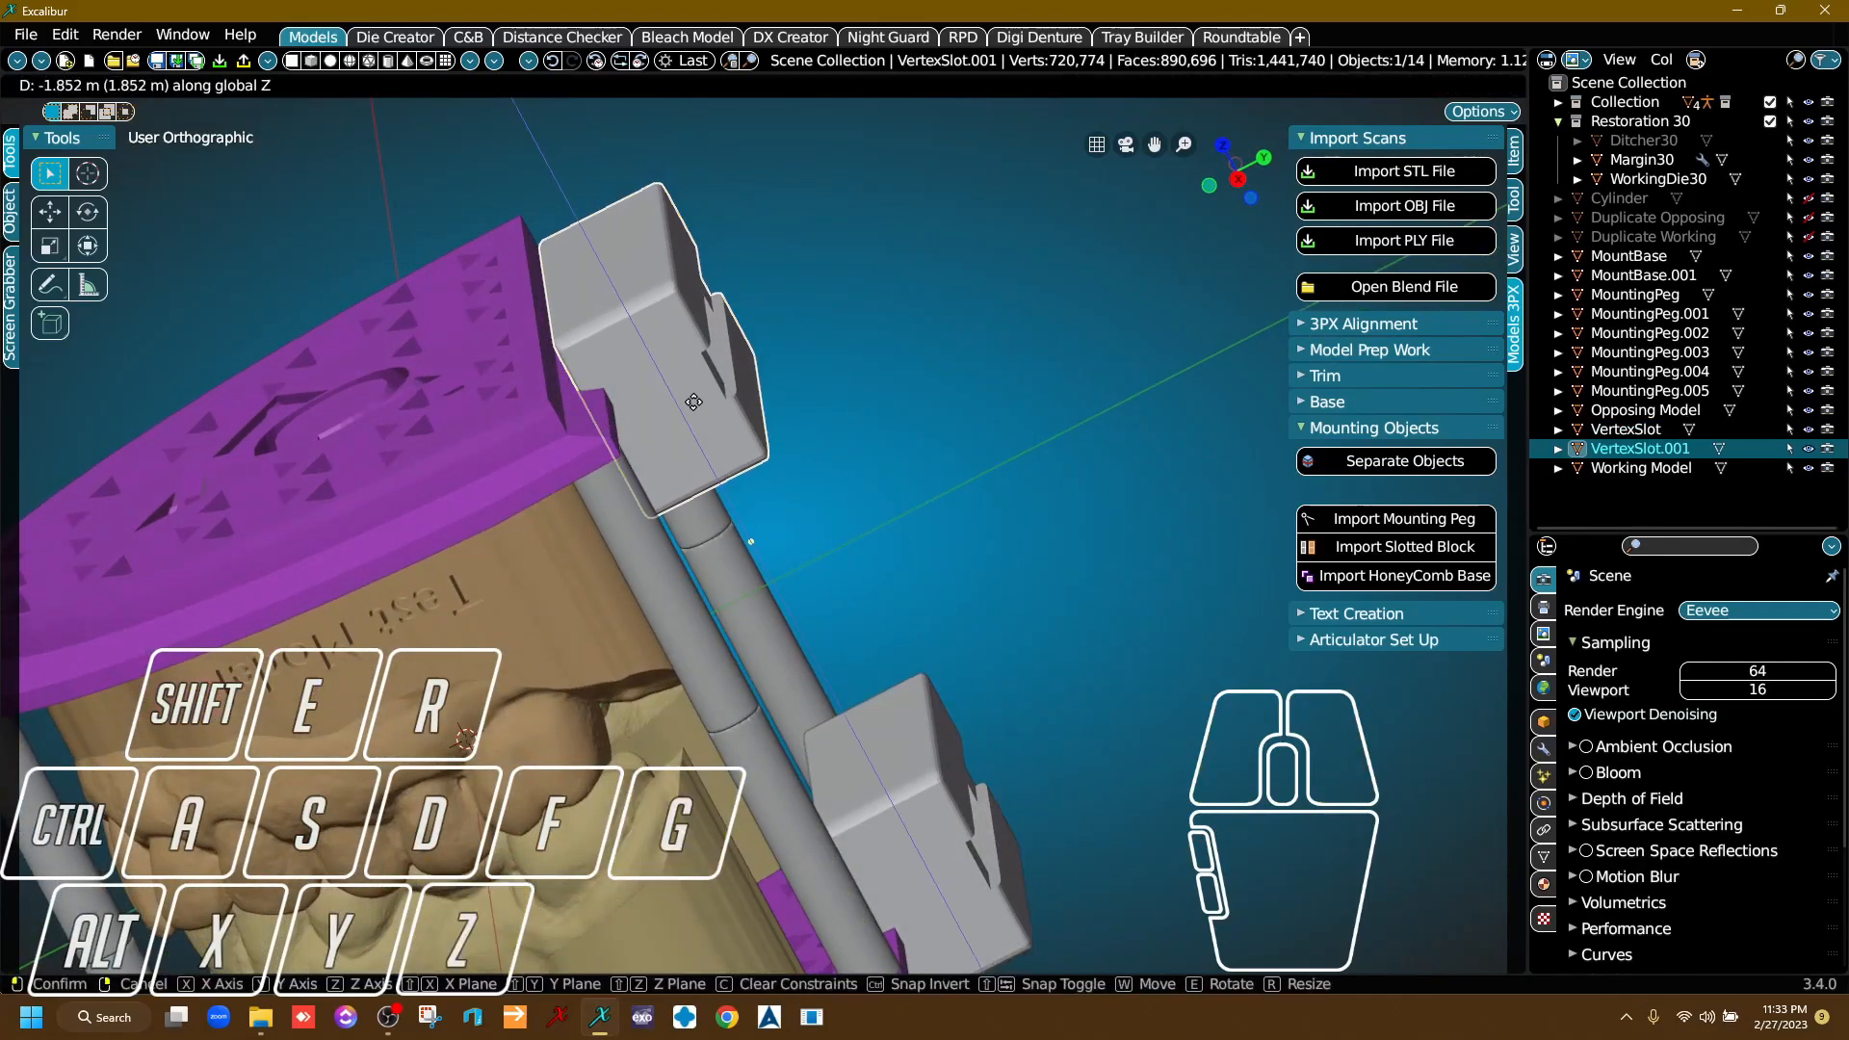
{"action": "left_click", "coordinate": [689, 405]}
Move both slotted blocks together along Y toward the models until they overlap the rear edges of the mounting bases.
{"action": "left_click", "coordinate": [922, 823], "text": "shift"}
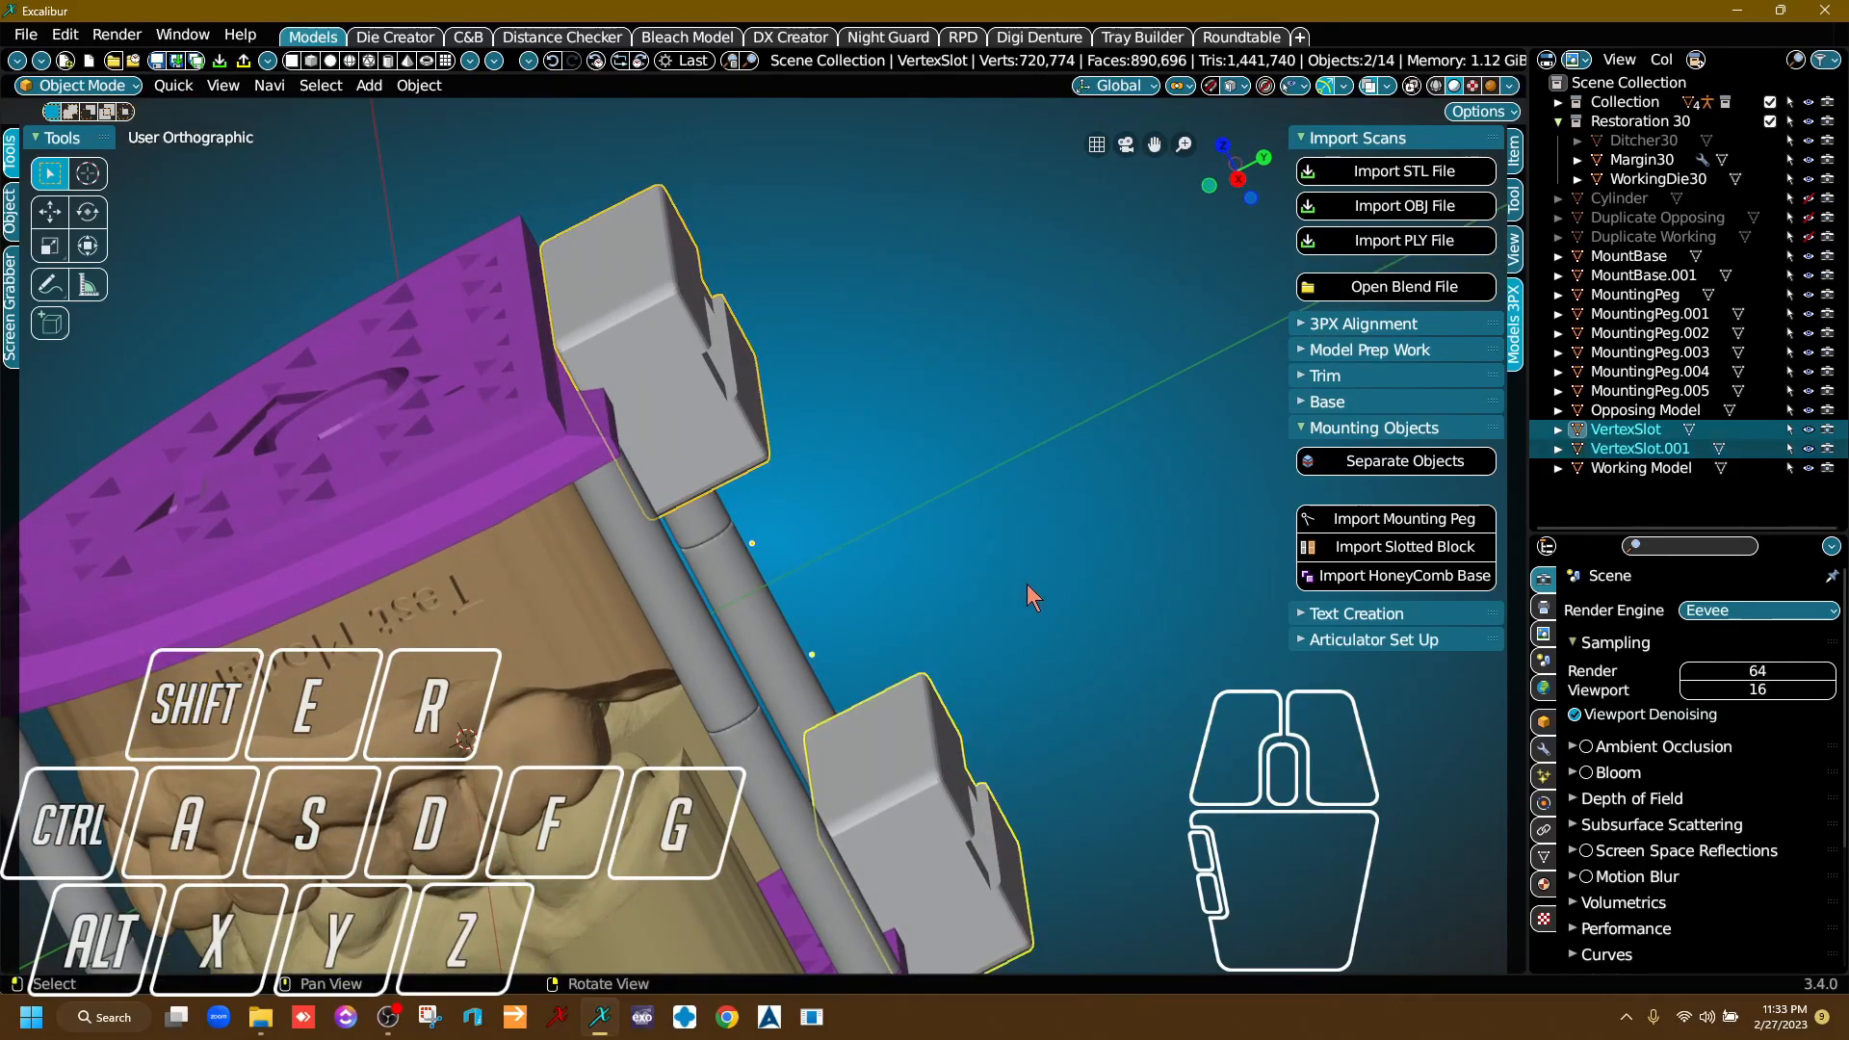
{"action": "key", "text": "g"}
{"action": "key", "text": "y"}
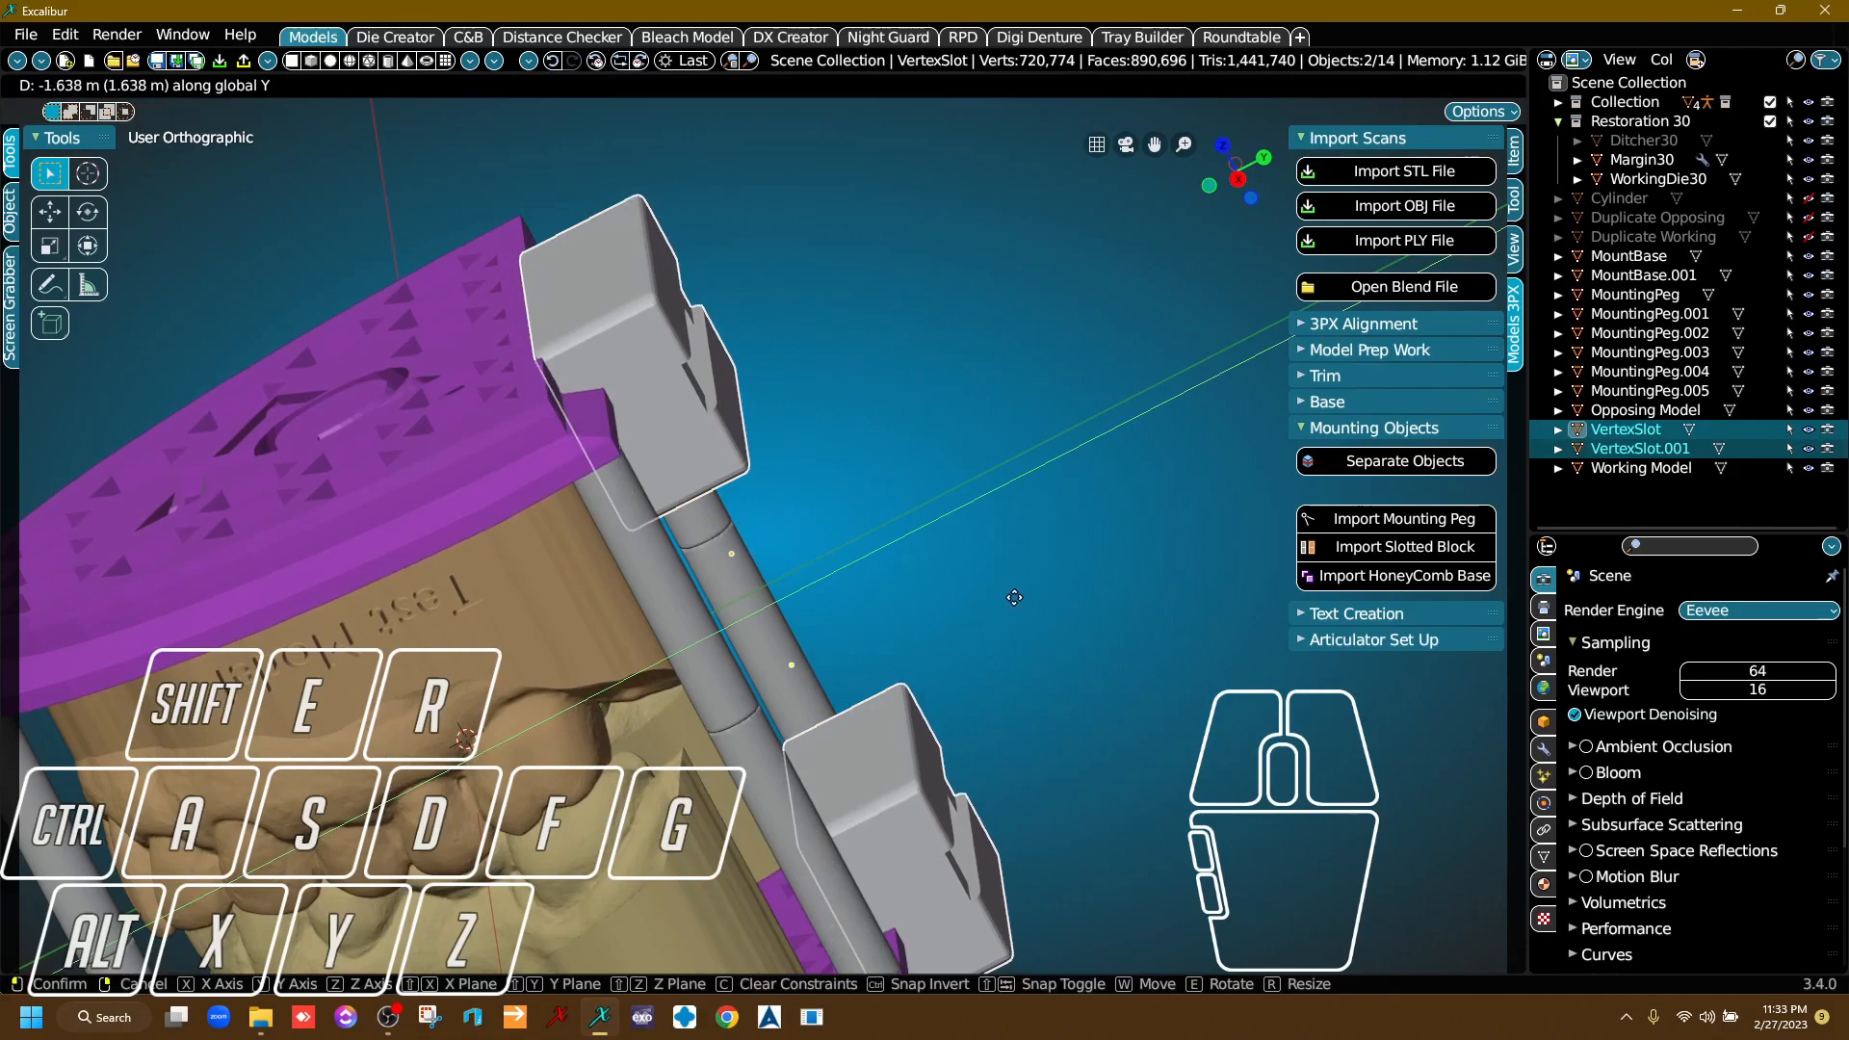
{"action": "left_click", "coordinate": [1006, 601]}
Examine how the upper slotted block overlaps the upper mounting base and the rear peg.
{"action": "right_click_drag", "start_coordinate": [983, 603], "coordinate": [1019, 636]}
{"action": "scroll", "coordinate": [638, 390], "scroll_direction": "up", "scroll_amount": 1}
{"action": "scroll", "coordinate": [638, 390], "scroll_direction": "up", "scroll_amount": 6}
{"action": "right_click_drag", "start_coordinate": [679, 484], "coordinate": [657, 526]}
{"action": "scroll", "coordinate": [657, 526], "scroll_direction": "down", "scroll_amount": 4}
{"action": "middle_click_drag", "start_coordinate": [657, 526], "coordinate": [826, 710]}
{"action": "right_click_drag", "start_coordinate": [825, 710], "coordinate": [817, 626]}
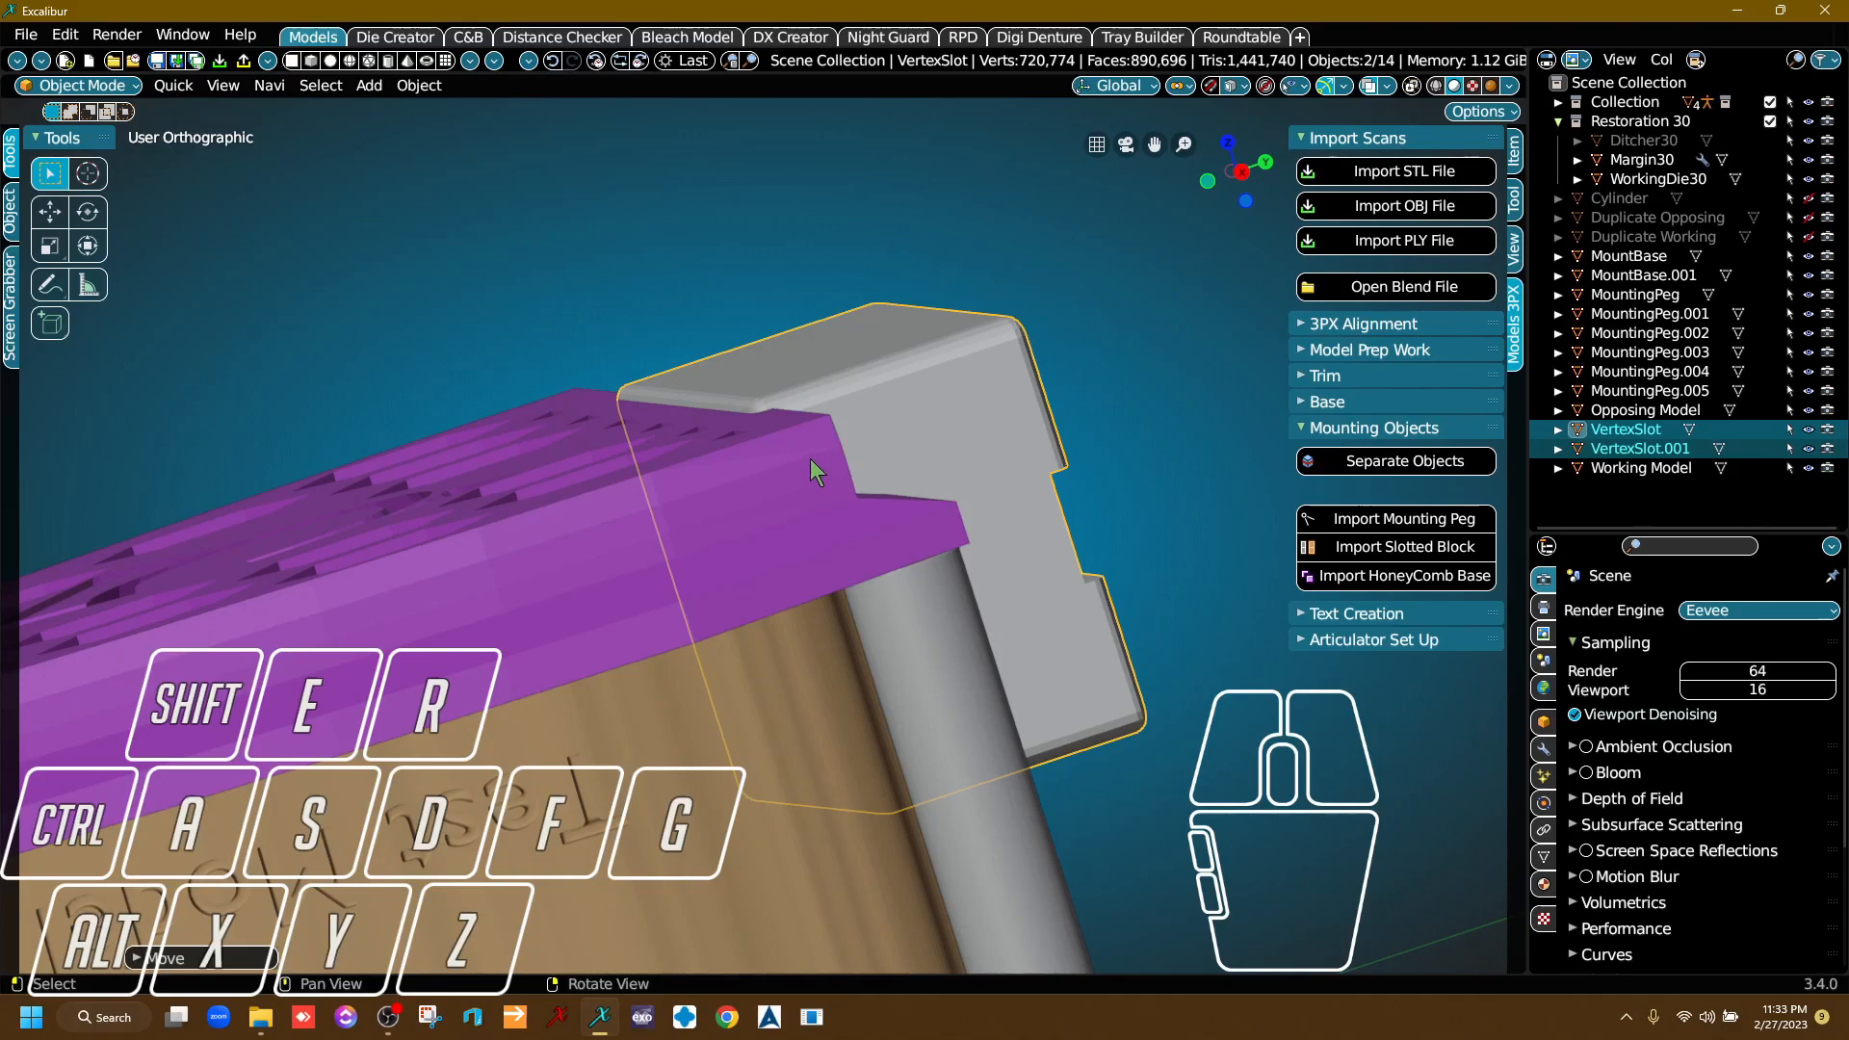
{"action": "right_click_drag", "start_coordinate": [651, 483], "coordinate": [794, 459]}
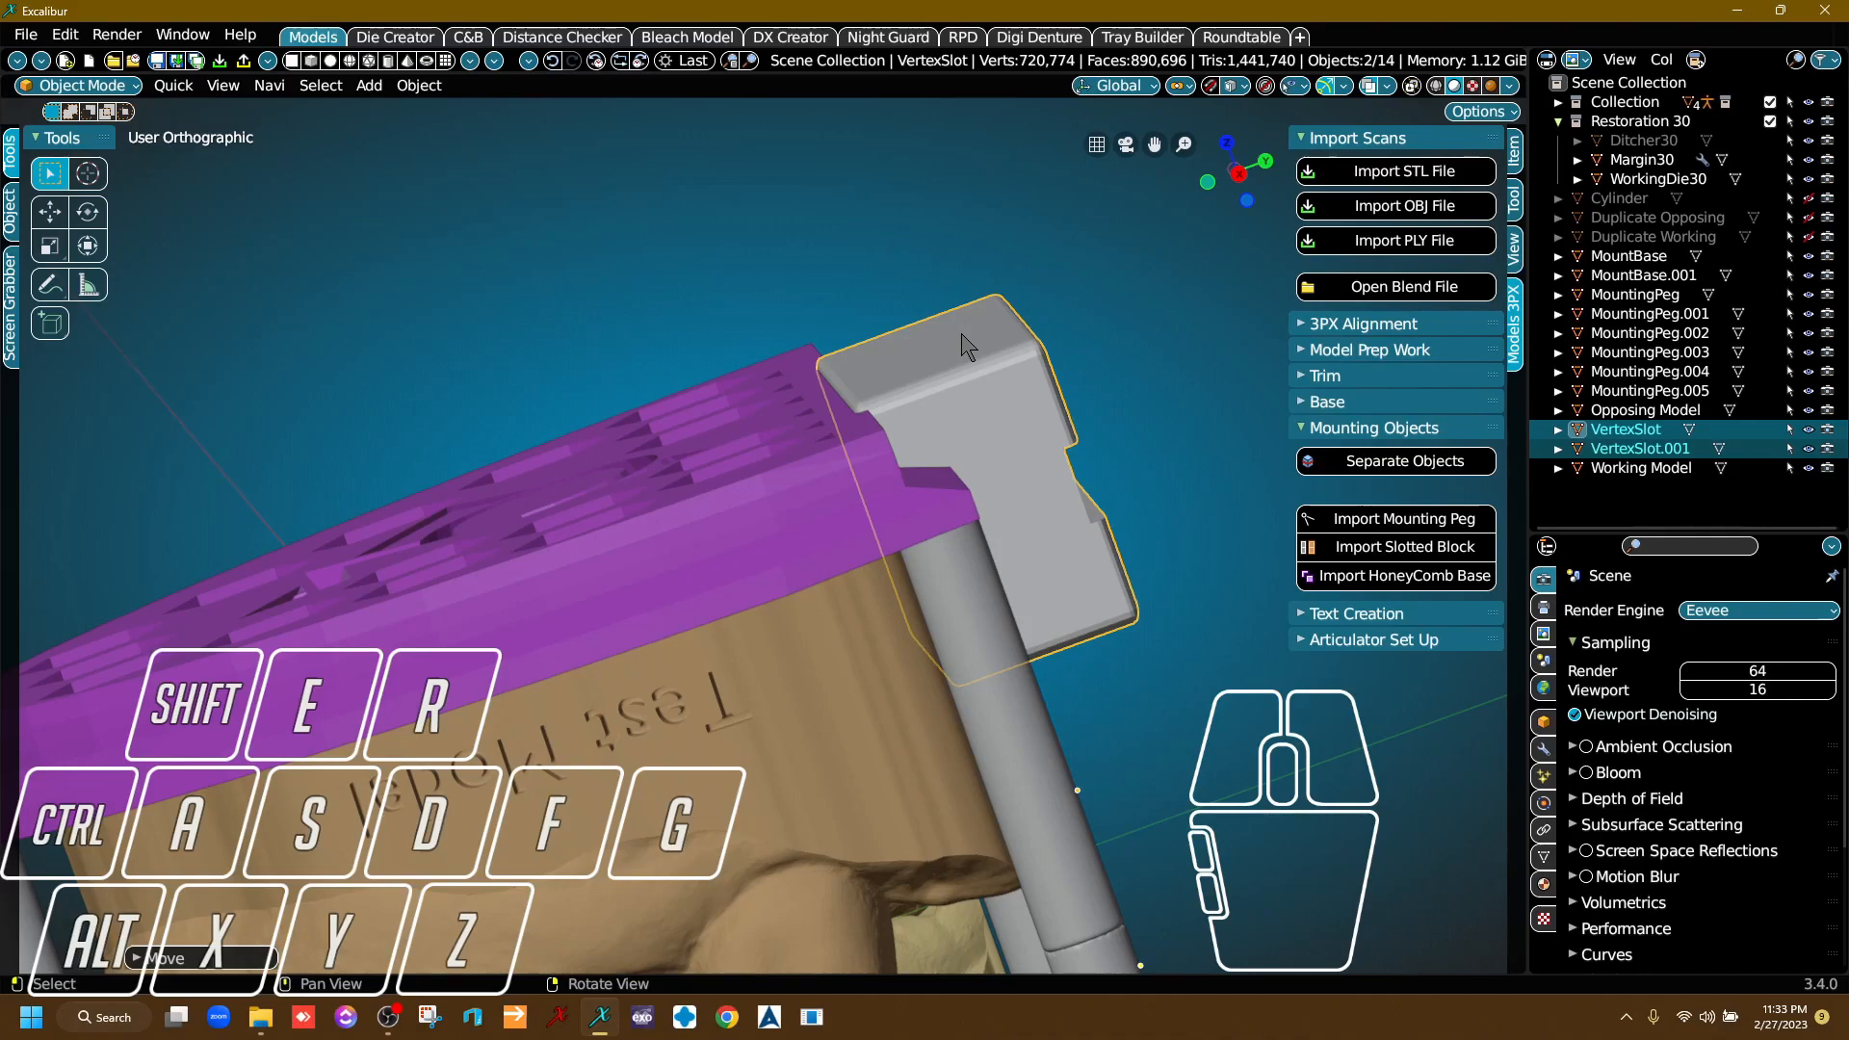
Select only the upper slotted block and lower it slightly along Z so its rounded top edge sinks to the base surface.
{"action": "scroll", "coordinate": [968, 347], "scroll_direction": "up", "scroll_amount": 8}
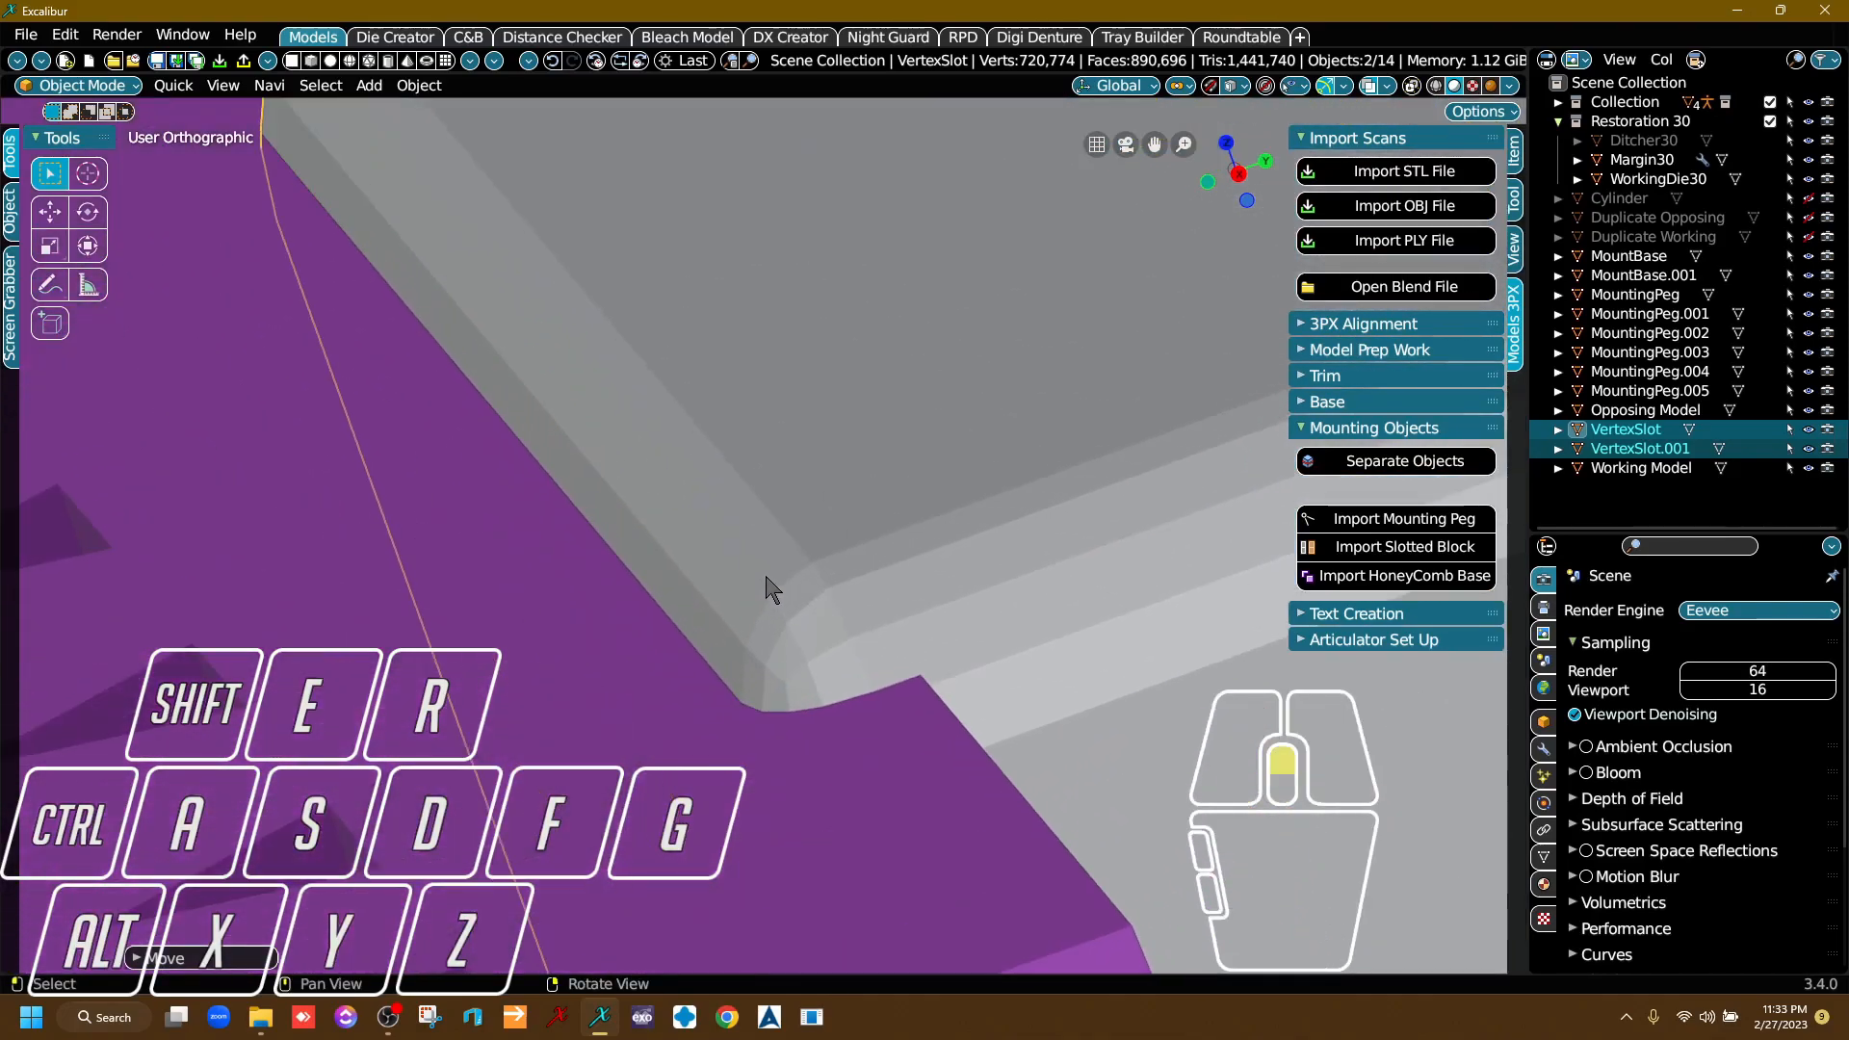
{"action": "scroll", "coordinate": [771, 589], "scroll_direction": "up", "scroll_amount": 3}
{"action": "mouse_move", "coordinate": [775, 675]}
{"action": "right_mouse_down"}
{"action": "mouse_move", "coordinate": [748, 625]}
{"action": "mouse_move", "coordinate": [768, 645]}
{"action": "right_mouse_up"}
{"action": "scroll", "coordinate": [853, 495], "scroll_direction": "up", "scroll_amount": 3}
{"action": "scroll", "coordinate": [853, 491], "scroll_direction": "down", "scroll_amount": 3}
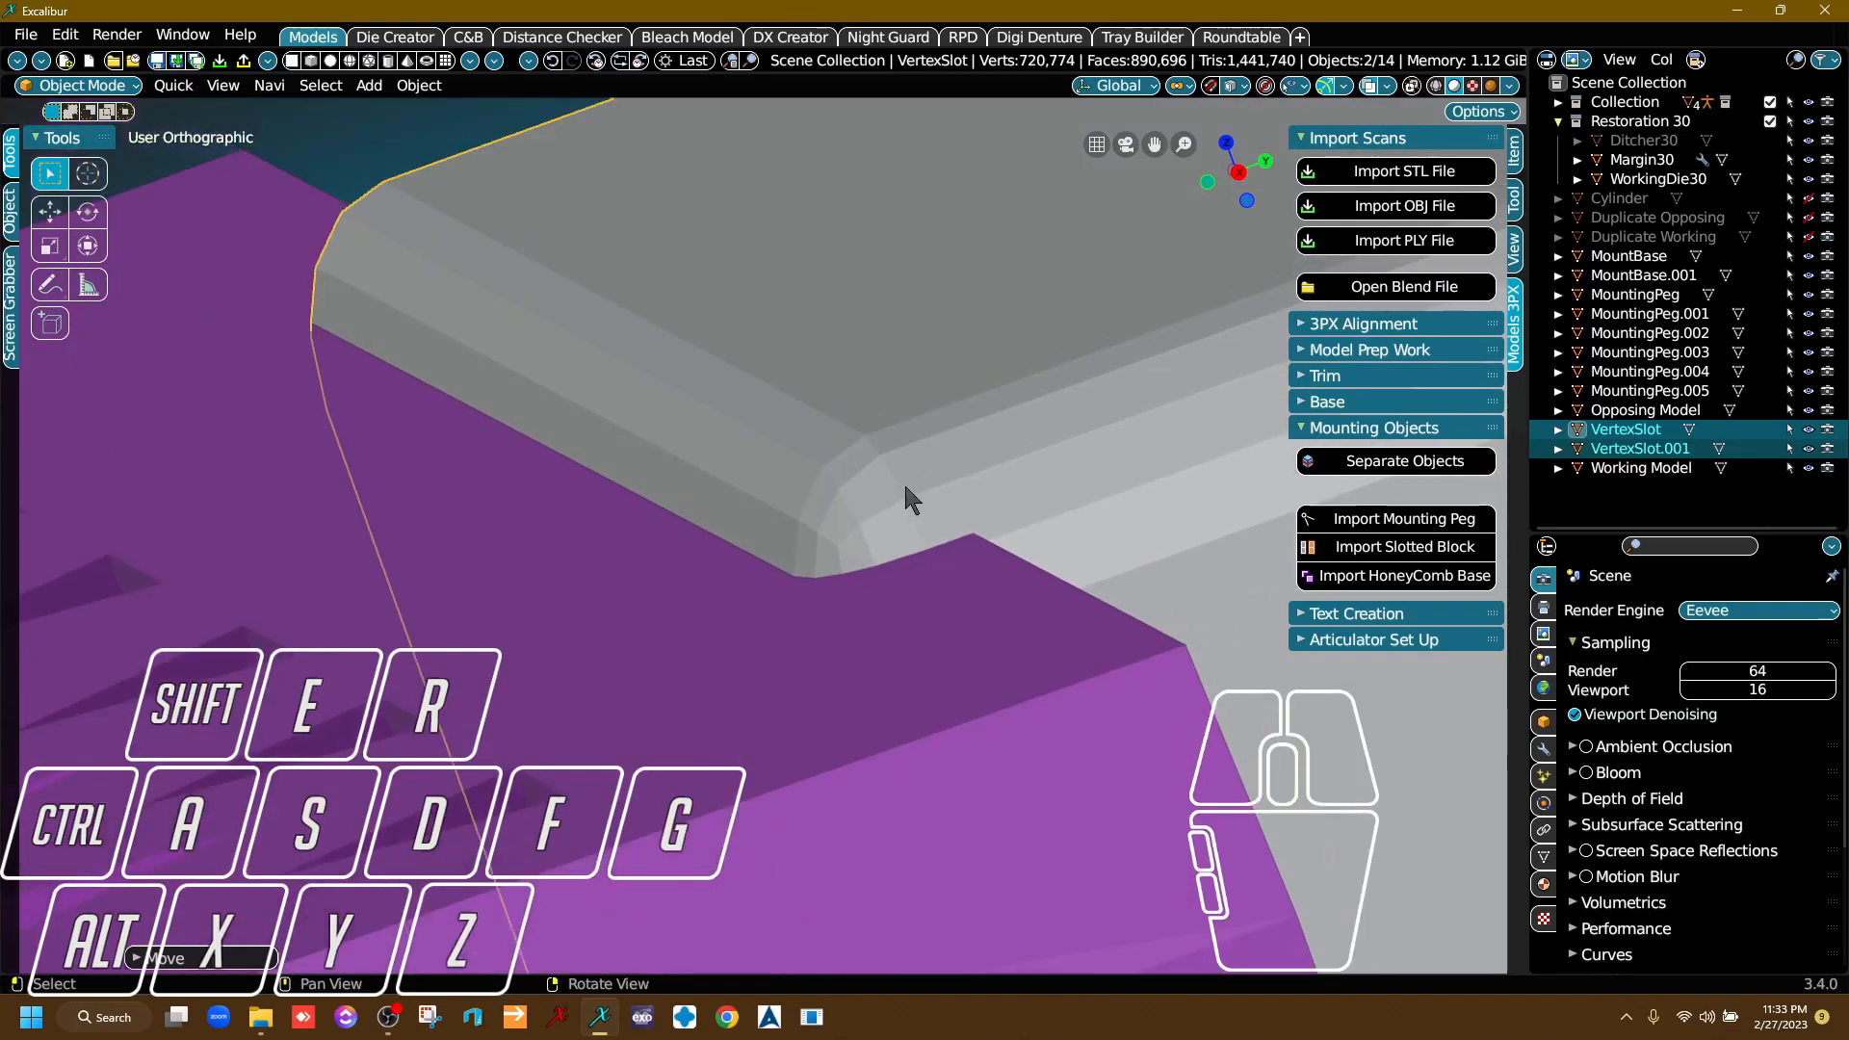
{"action": "left_click", "coordinate": [925, 391]}
{"action": "key", "text": "g"}
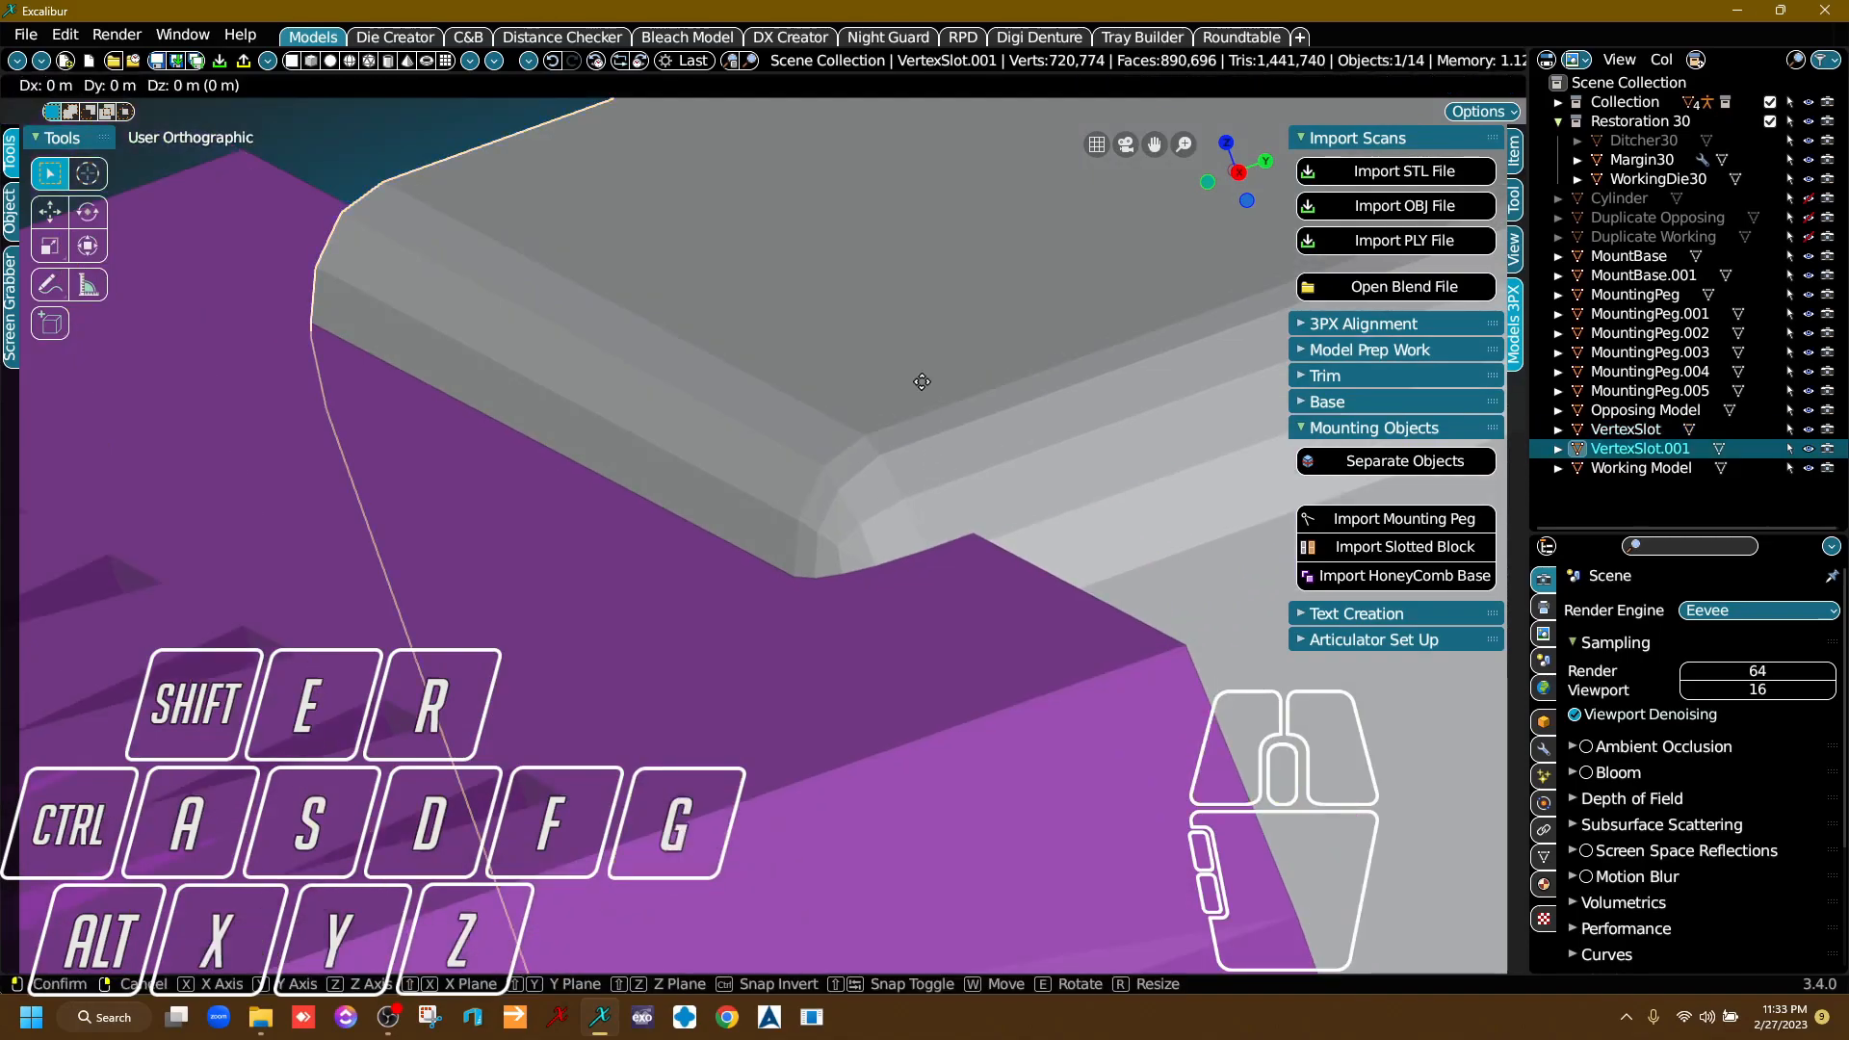
{"action": "key", "text": "z"}
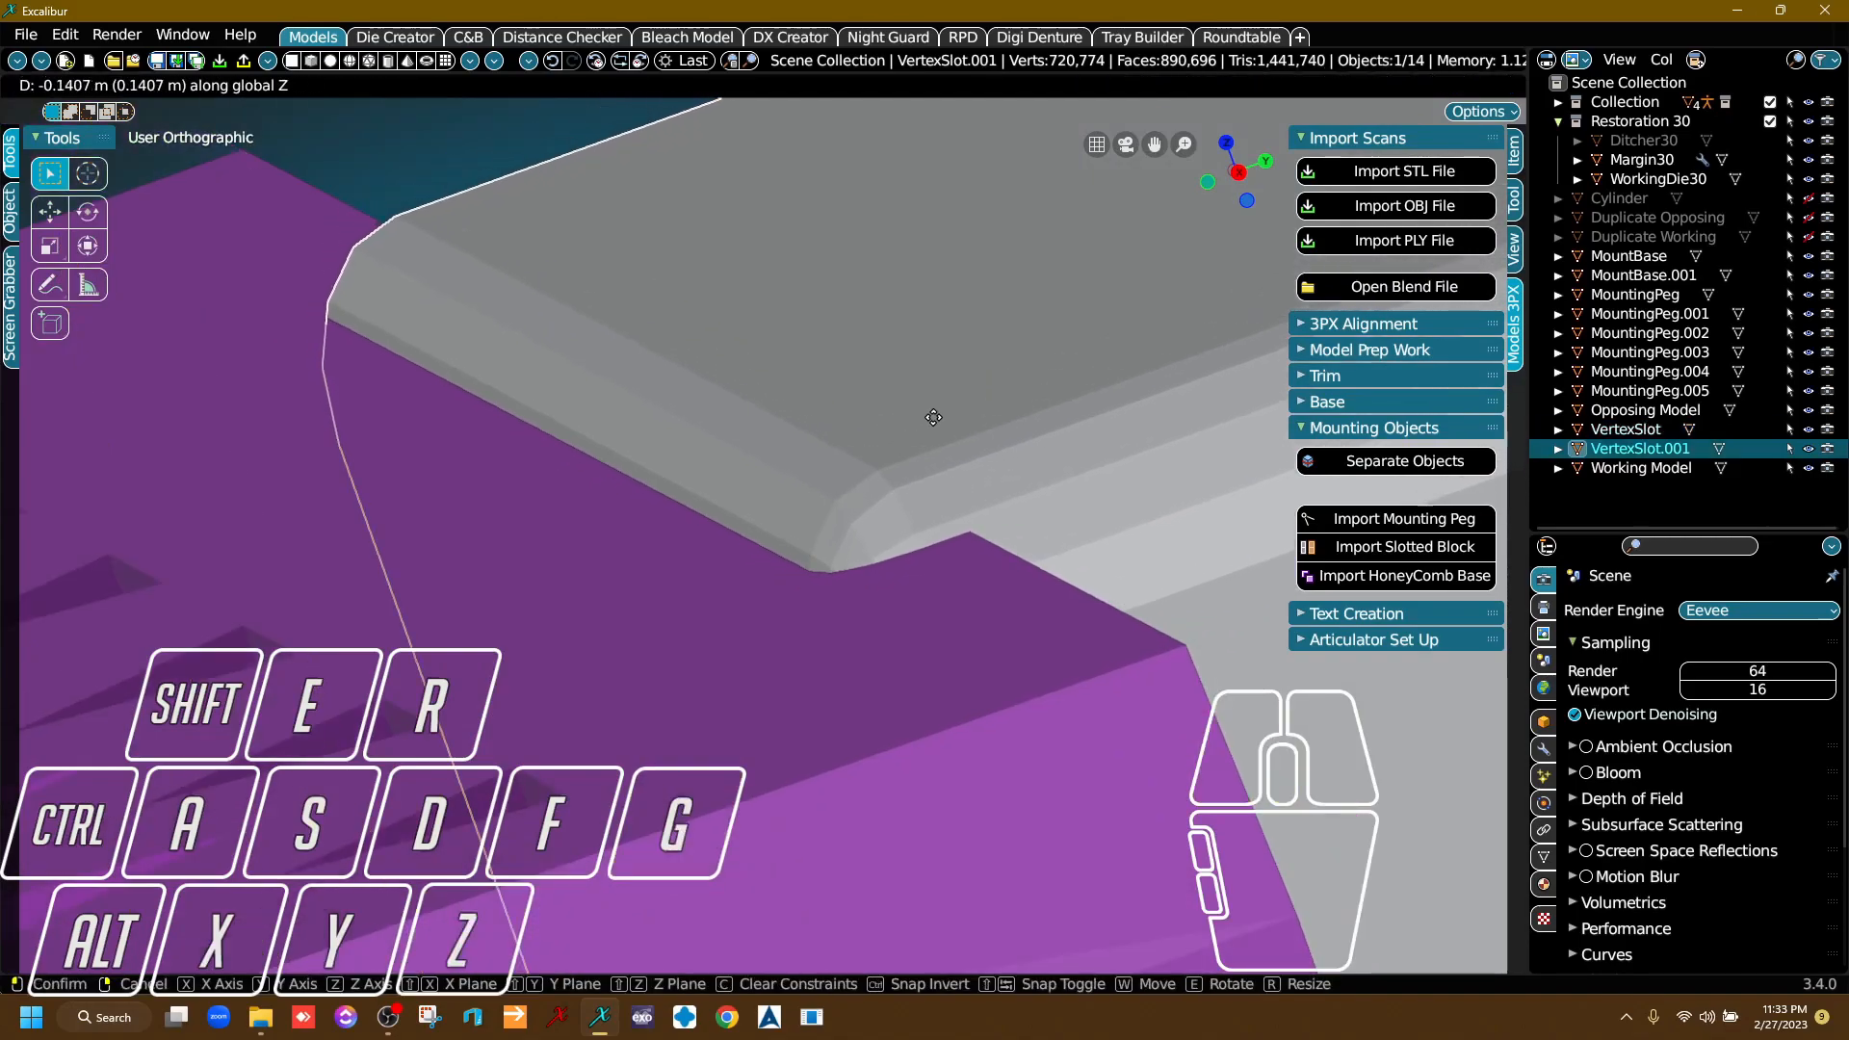
{"action": "left_click", "coordinate": [957, 483]}
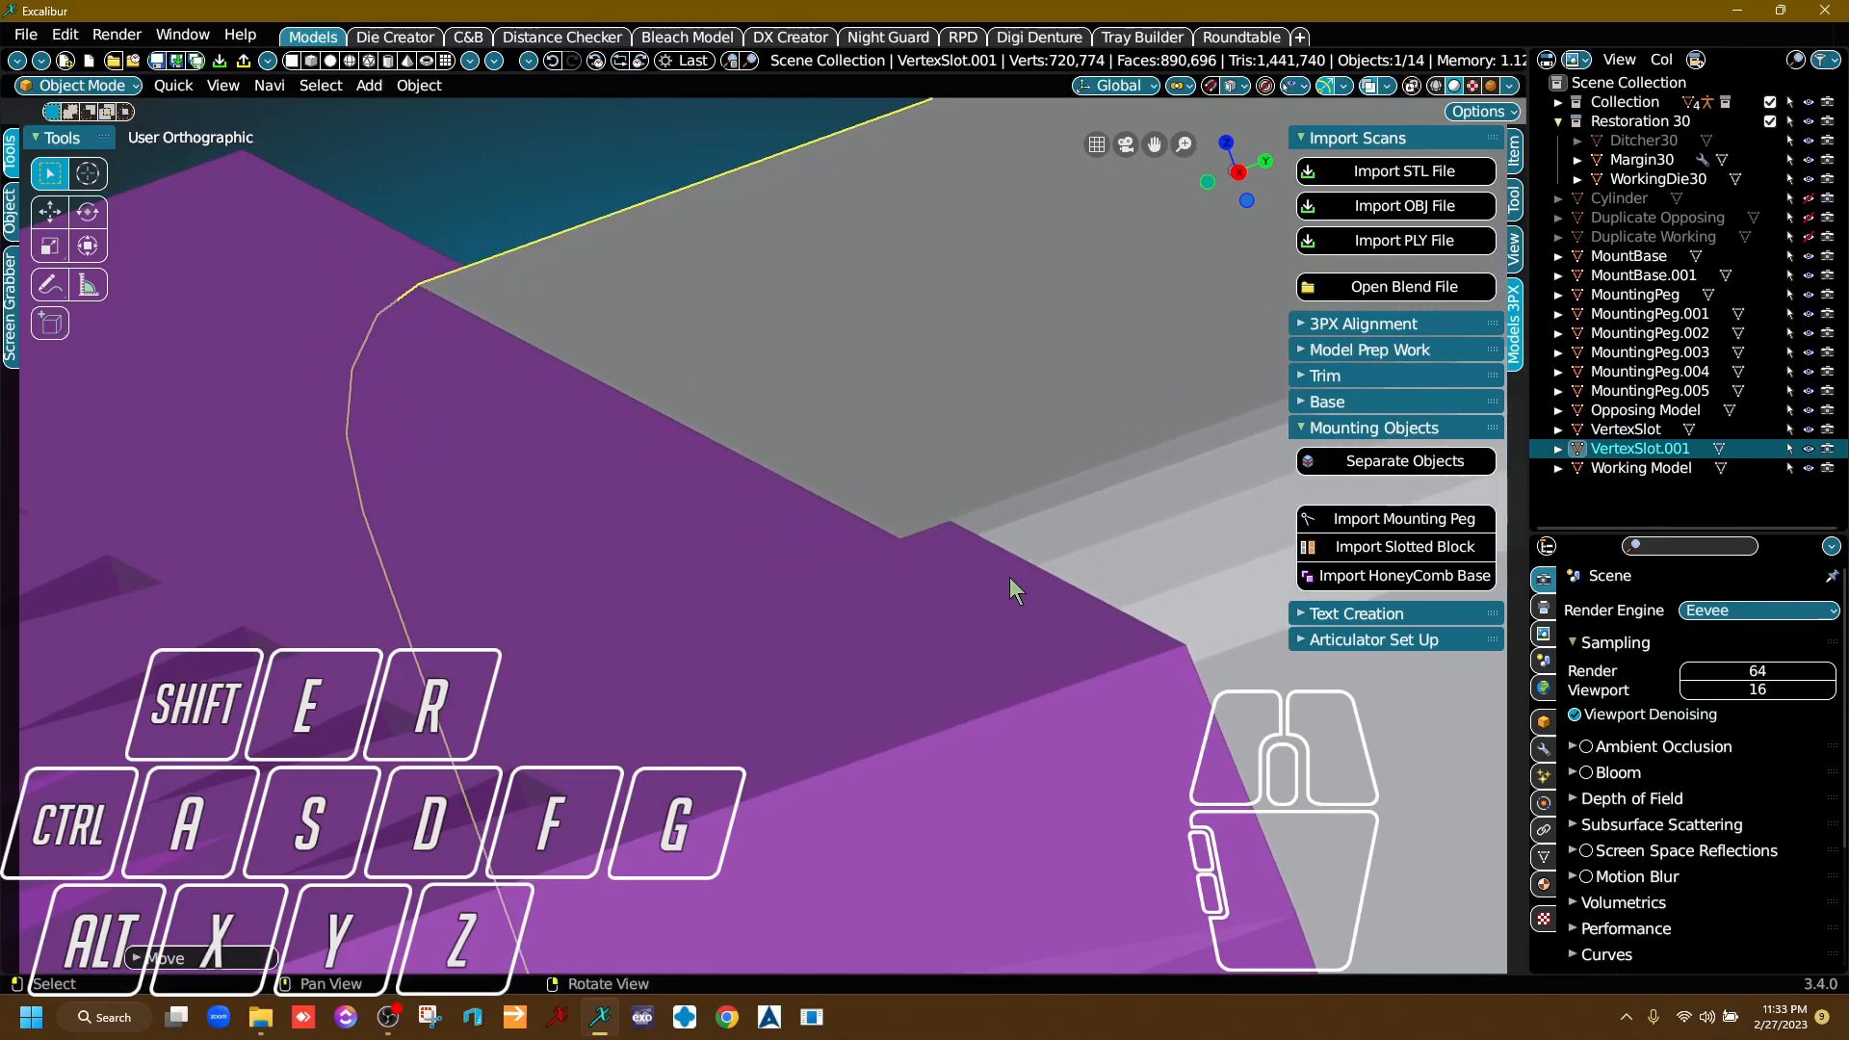
Check from several angles that the upper block's top face is level with the upper mounting base.
{"action": "right_click_drag", "start_coordinate": [1010, 576], "coordinate": [877, 626]}
{"action": "scroll", "coordinate": [811, 560], "scroll_direction": "down", "scroll_amount": 6}
{"action": "right_click_drag", "start_coordinate": [692, 588], "coordinate": [735, 578]}
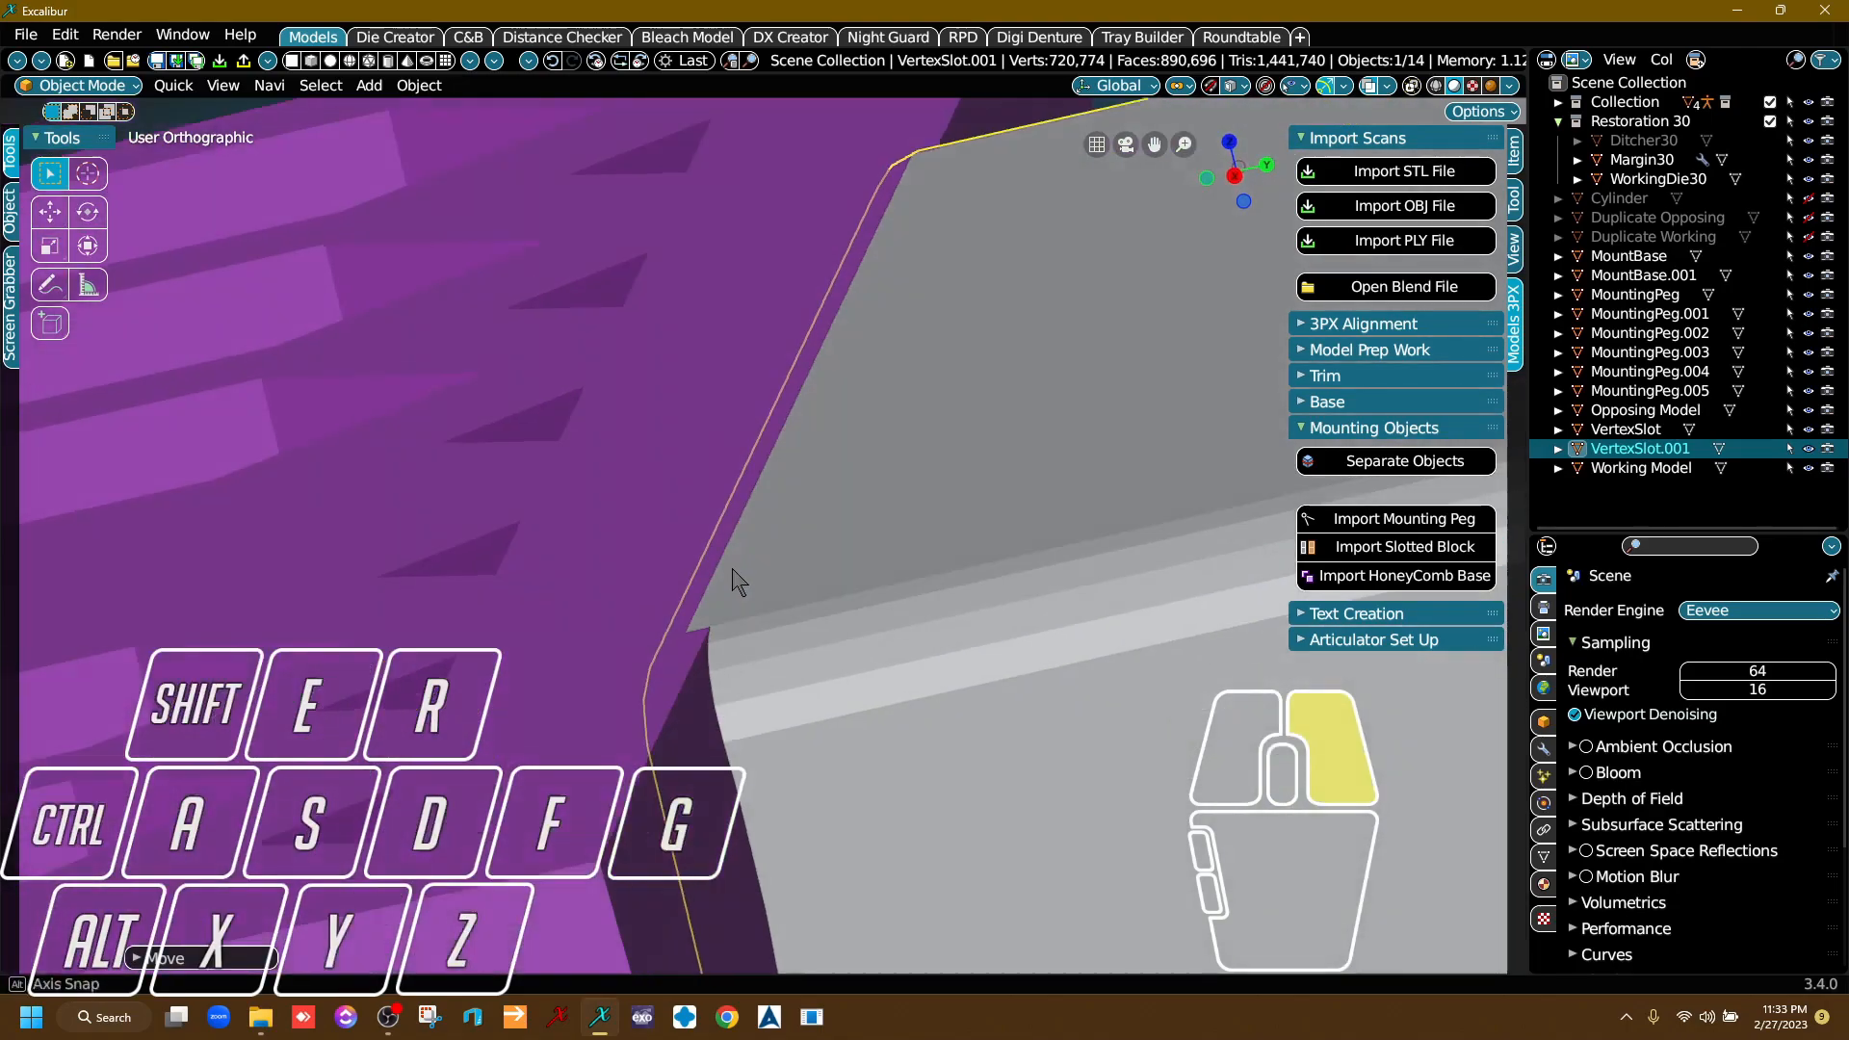
{"action": "scroll", "coordinate": [702, 607], "scroll_direction": "up", "scroll_amount": 5}
{"action": "scroll", "coordinate": [629, 697], "scroll_direction": "down", "scroll_amount": 2}
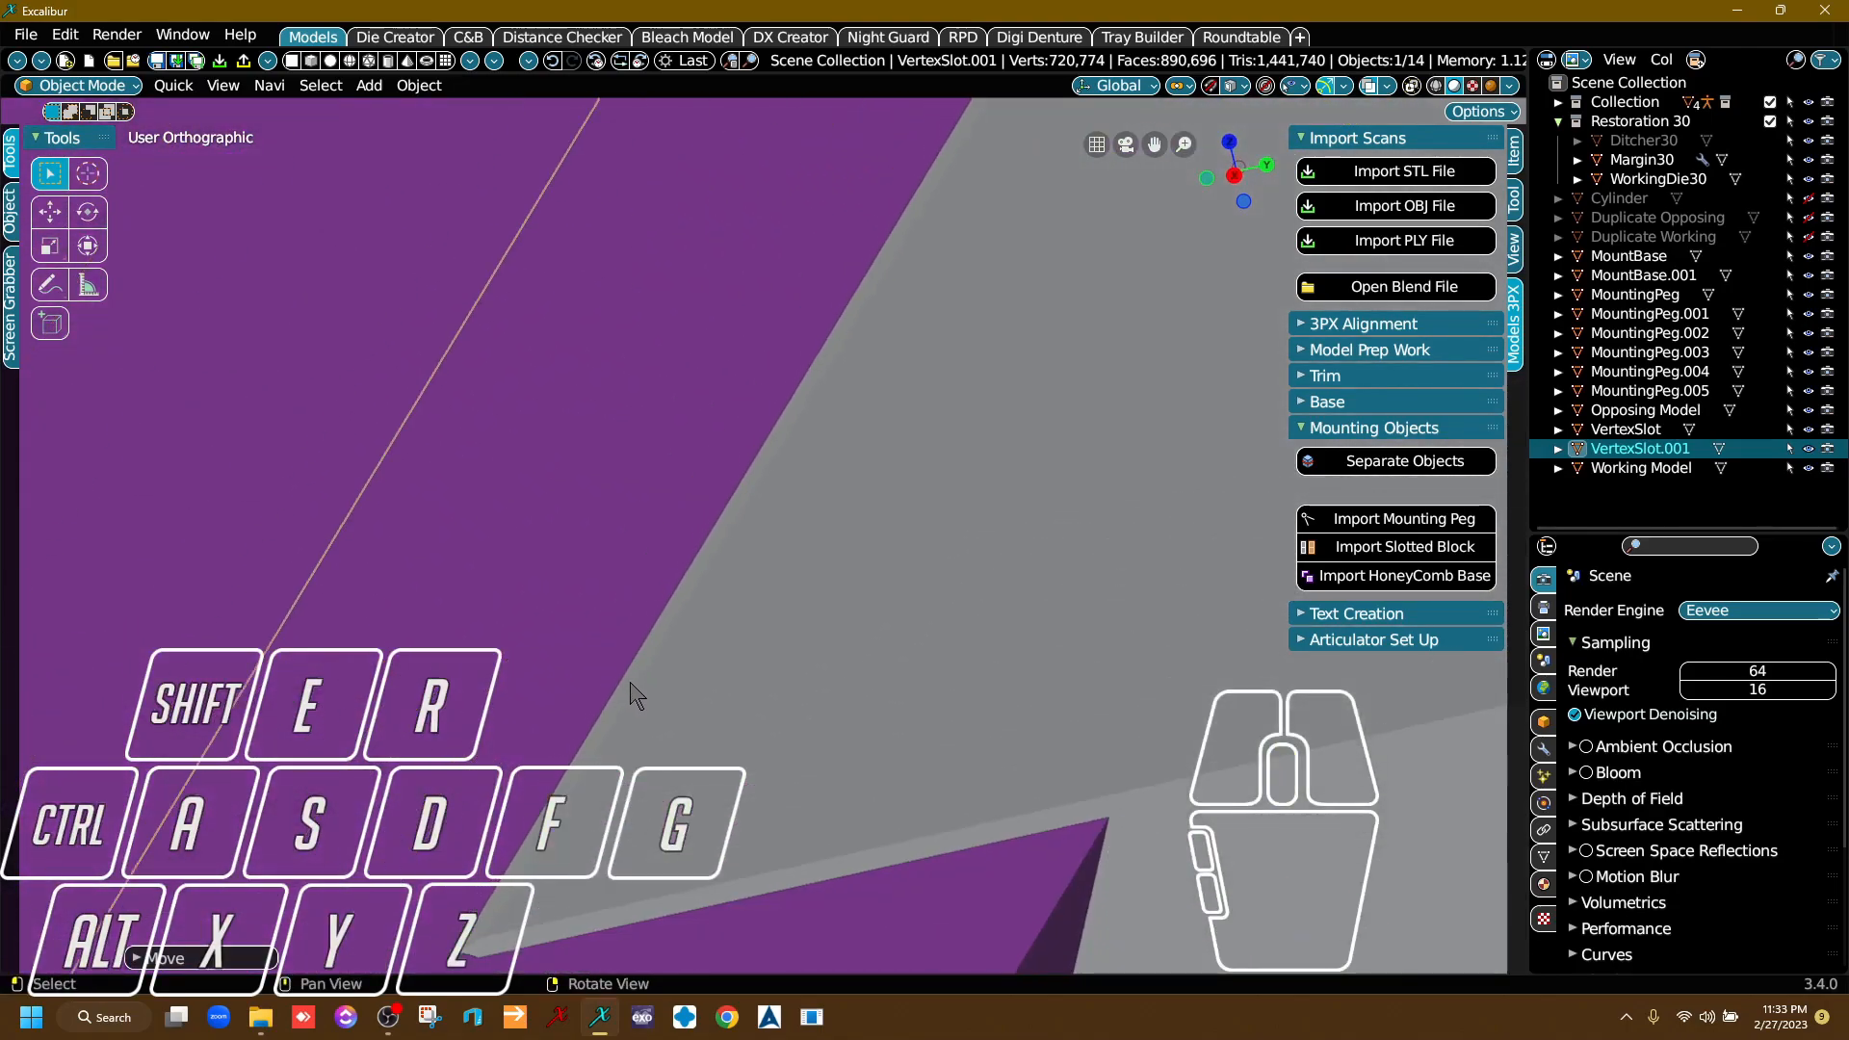
{"action": "scroll", "coordinate": [632, 686], "scroll_direction": "down", "scroll_amount": 6}
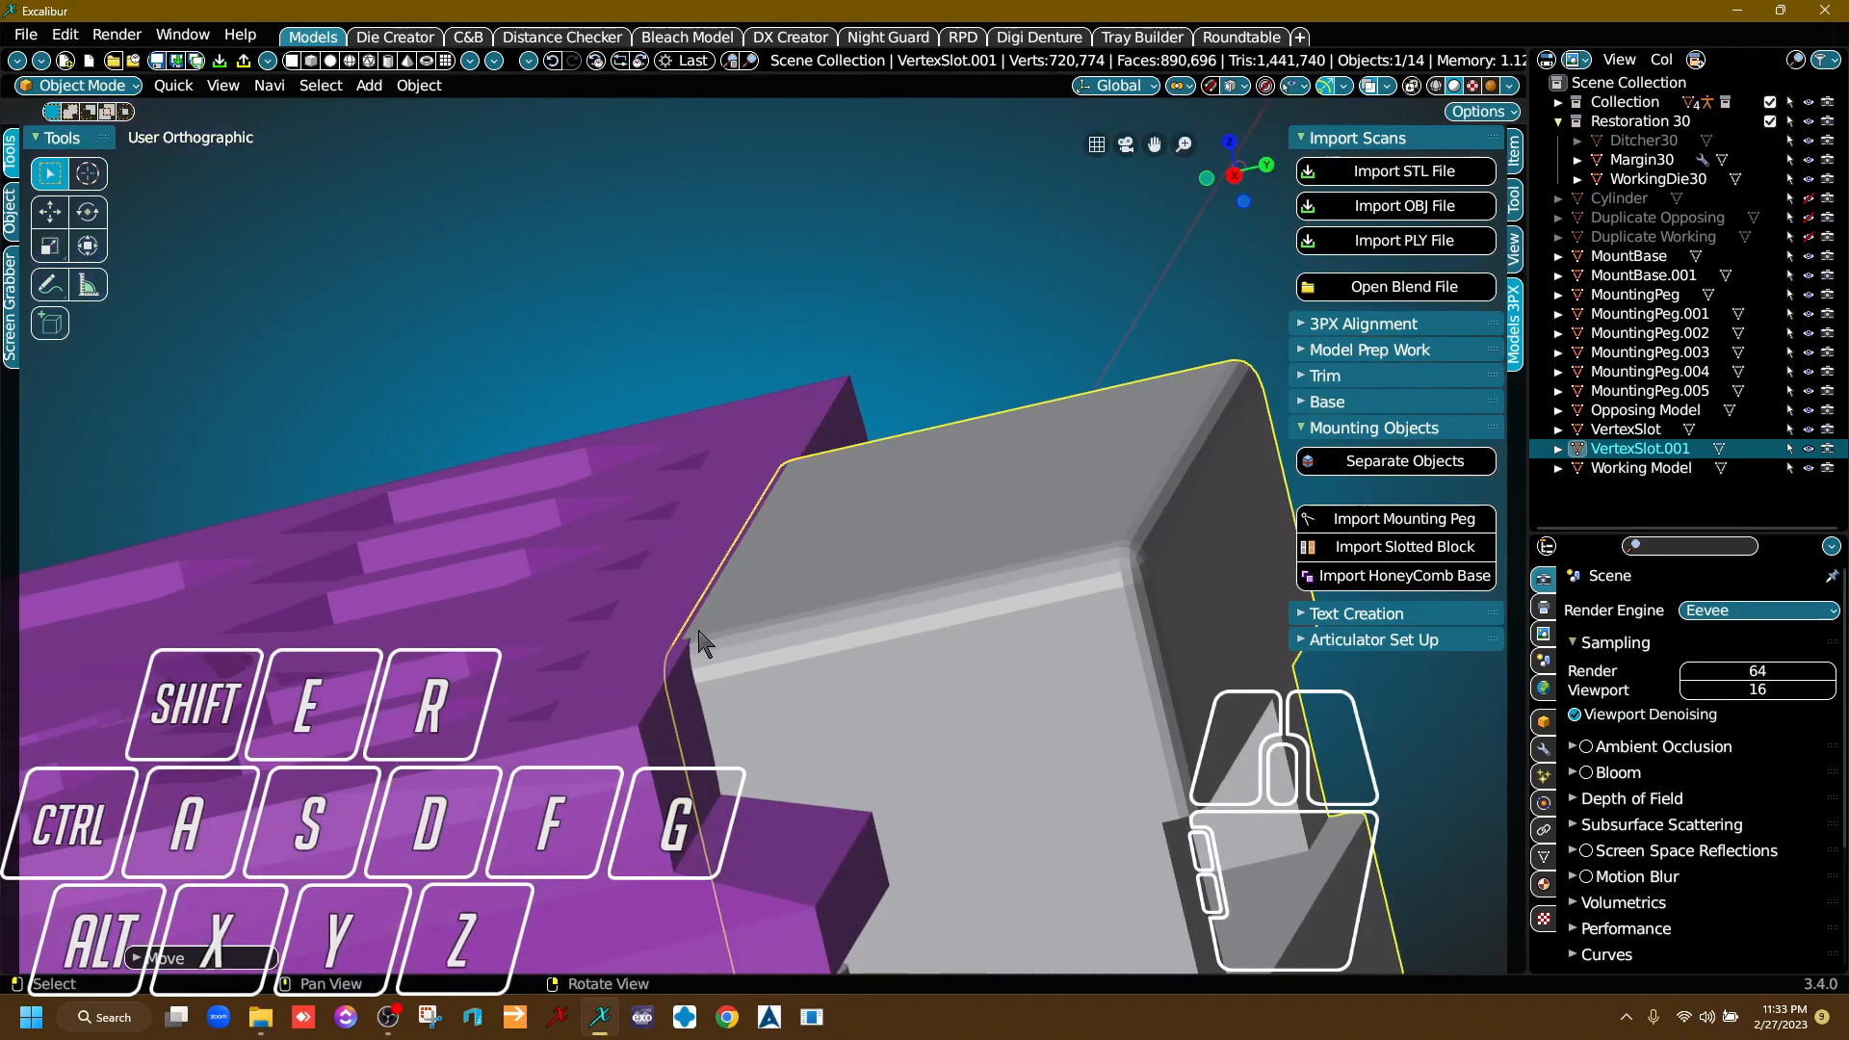
{"action": "right_click_drag", "start_coordinate": [677, 427], "coordinate": [947, 316]}
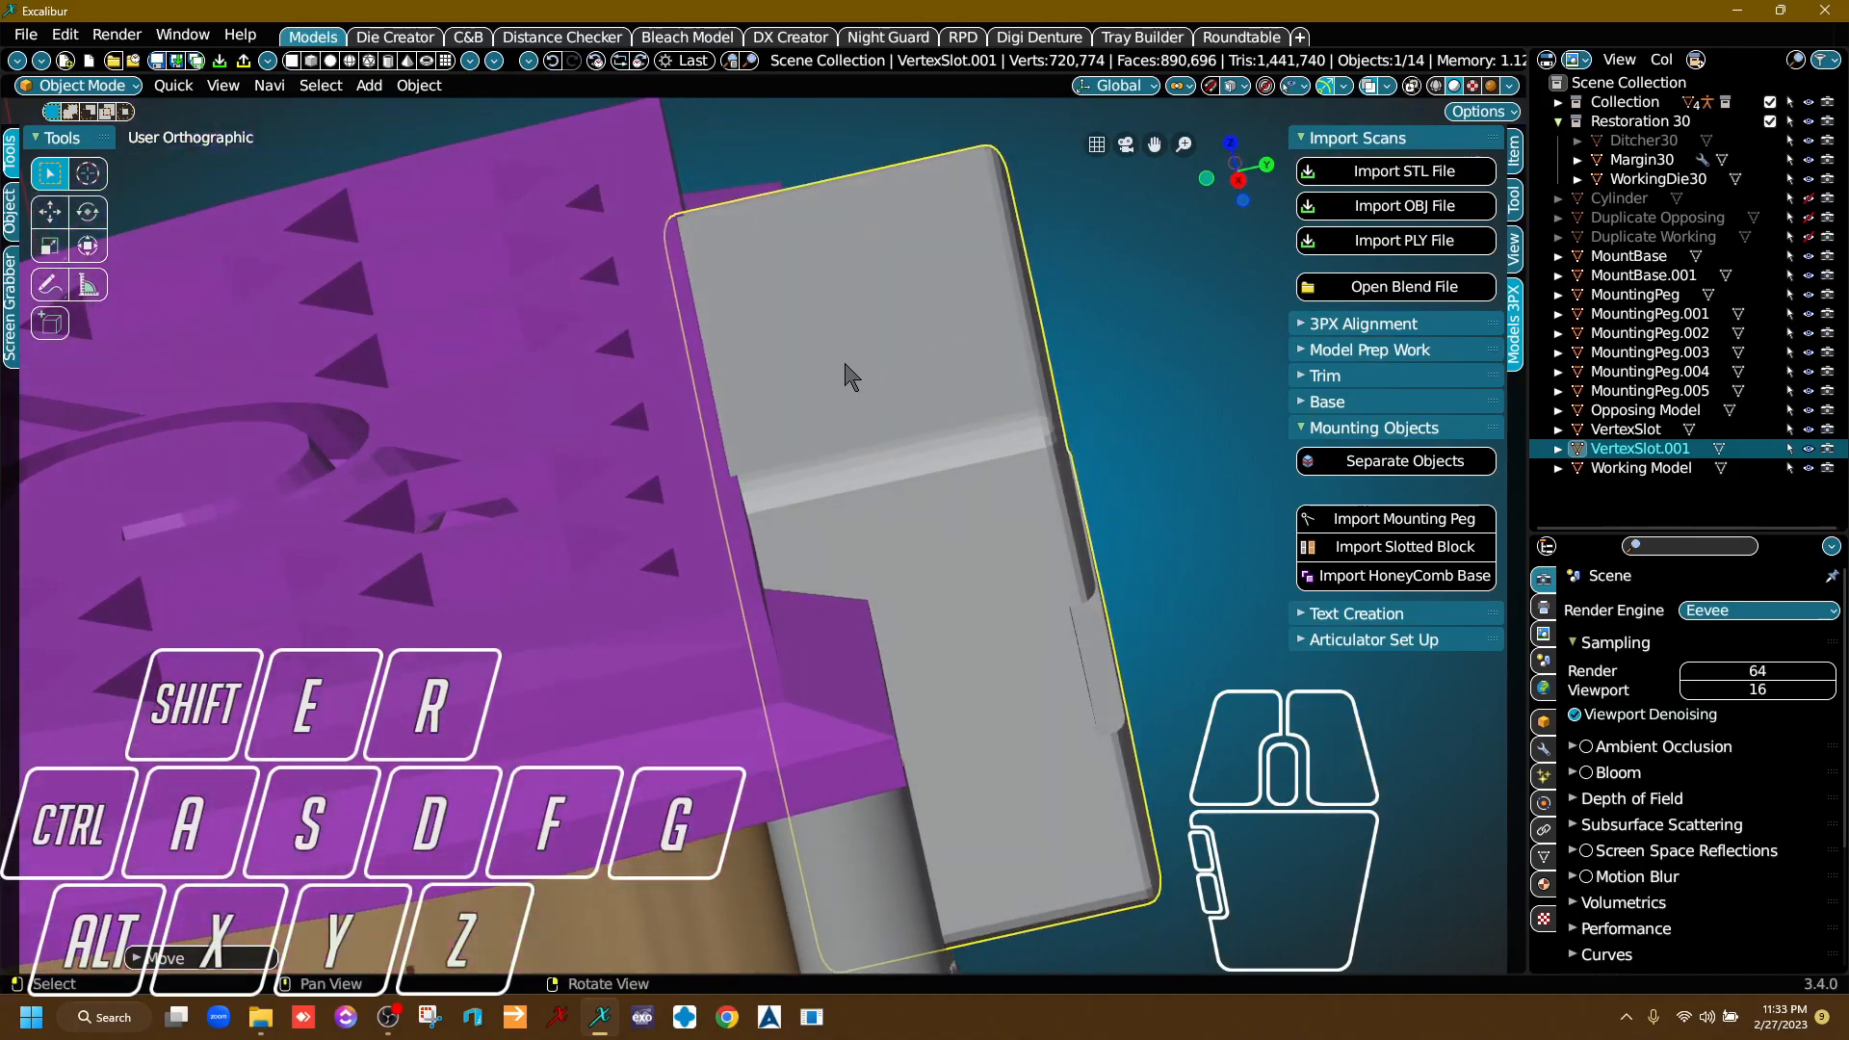
Select the lower slotted block and raise it about 0.76 m along Z toward the lower base's underside.
{"action": "scroll", "coordinate": [846, 382], "scroll_direction": "down", "scroll_amount": 6}
{"action": "middle_click_drag", "start_coordinate": [756, 785], "coordinate": [650, 308]}
{"action": "right_click_drag", "start_coordinate": [698, 486], "coordinate": [684, 329]}
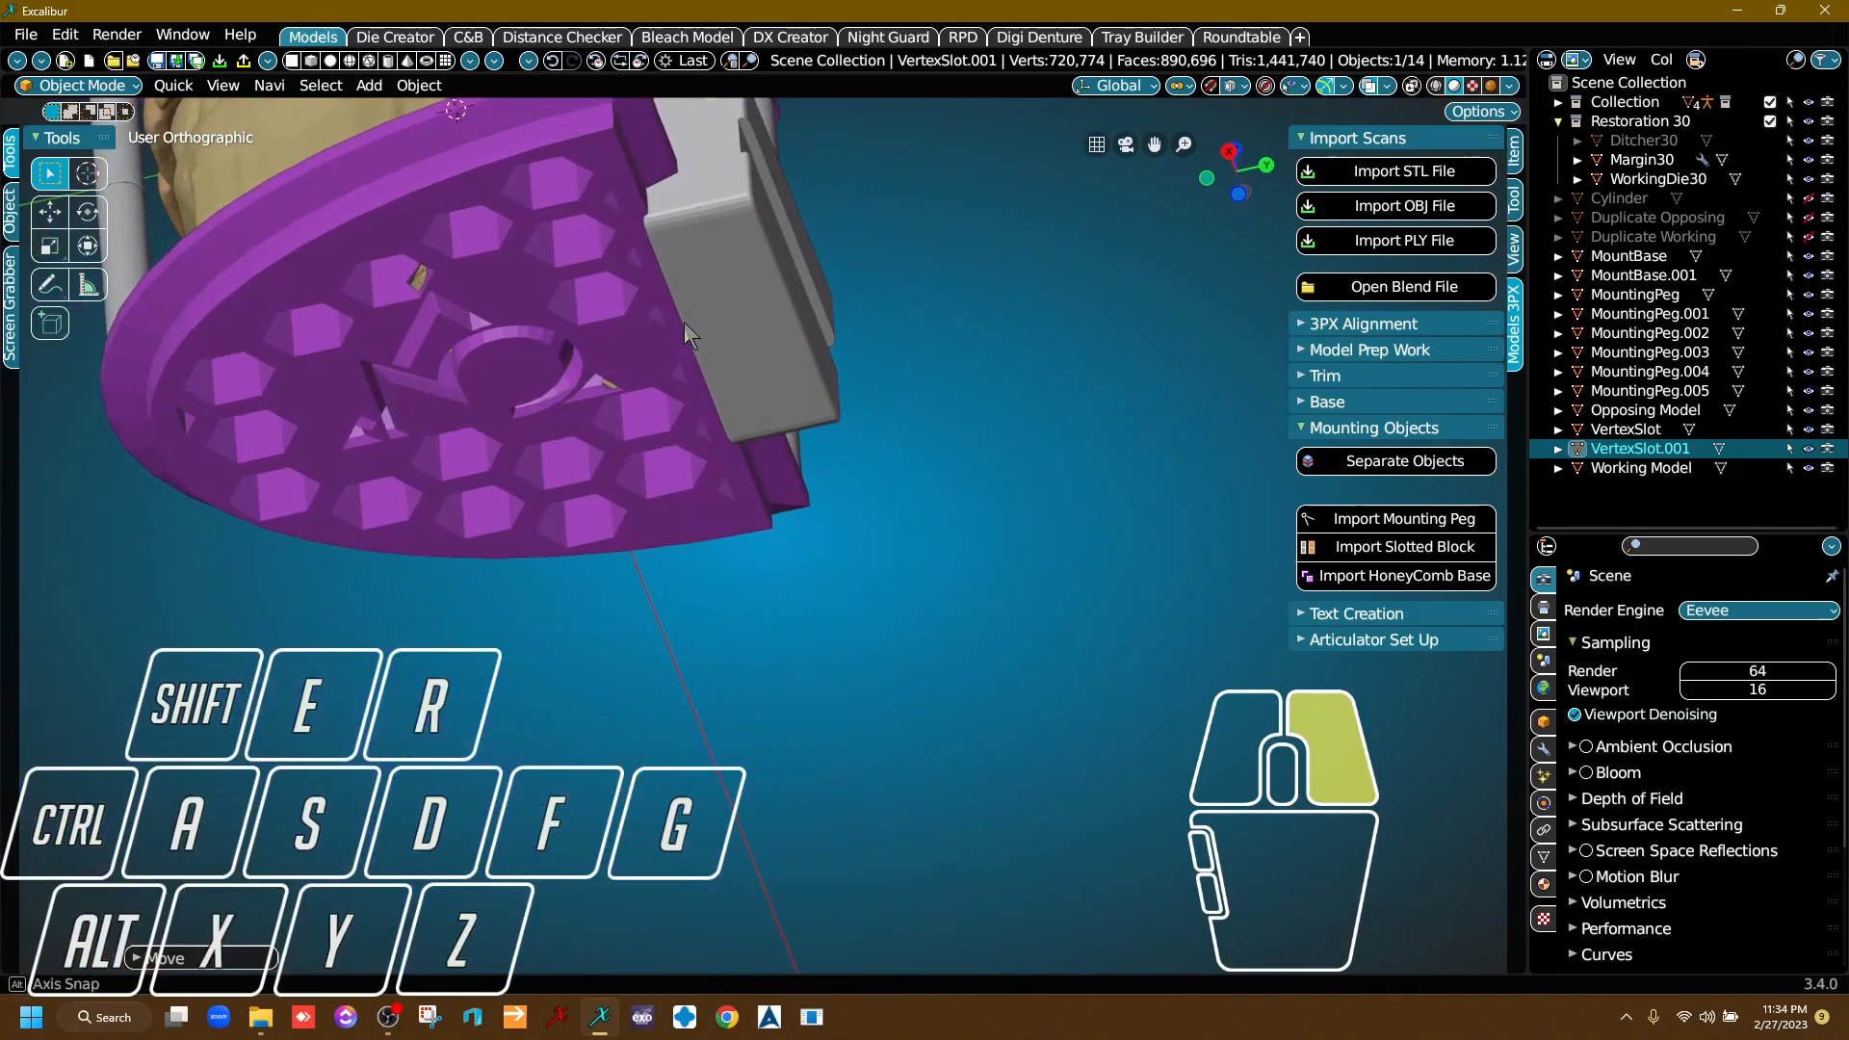
{"action": "scroll", "coordinate": [685, 339], "scroll_direction": "up", "scroll_amount": 10}
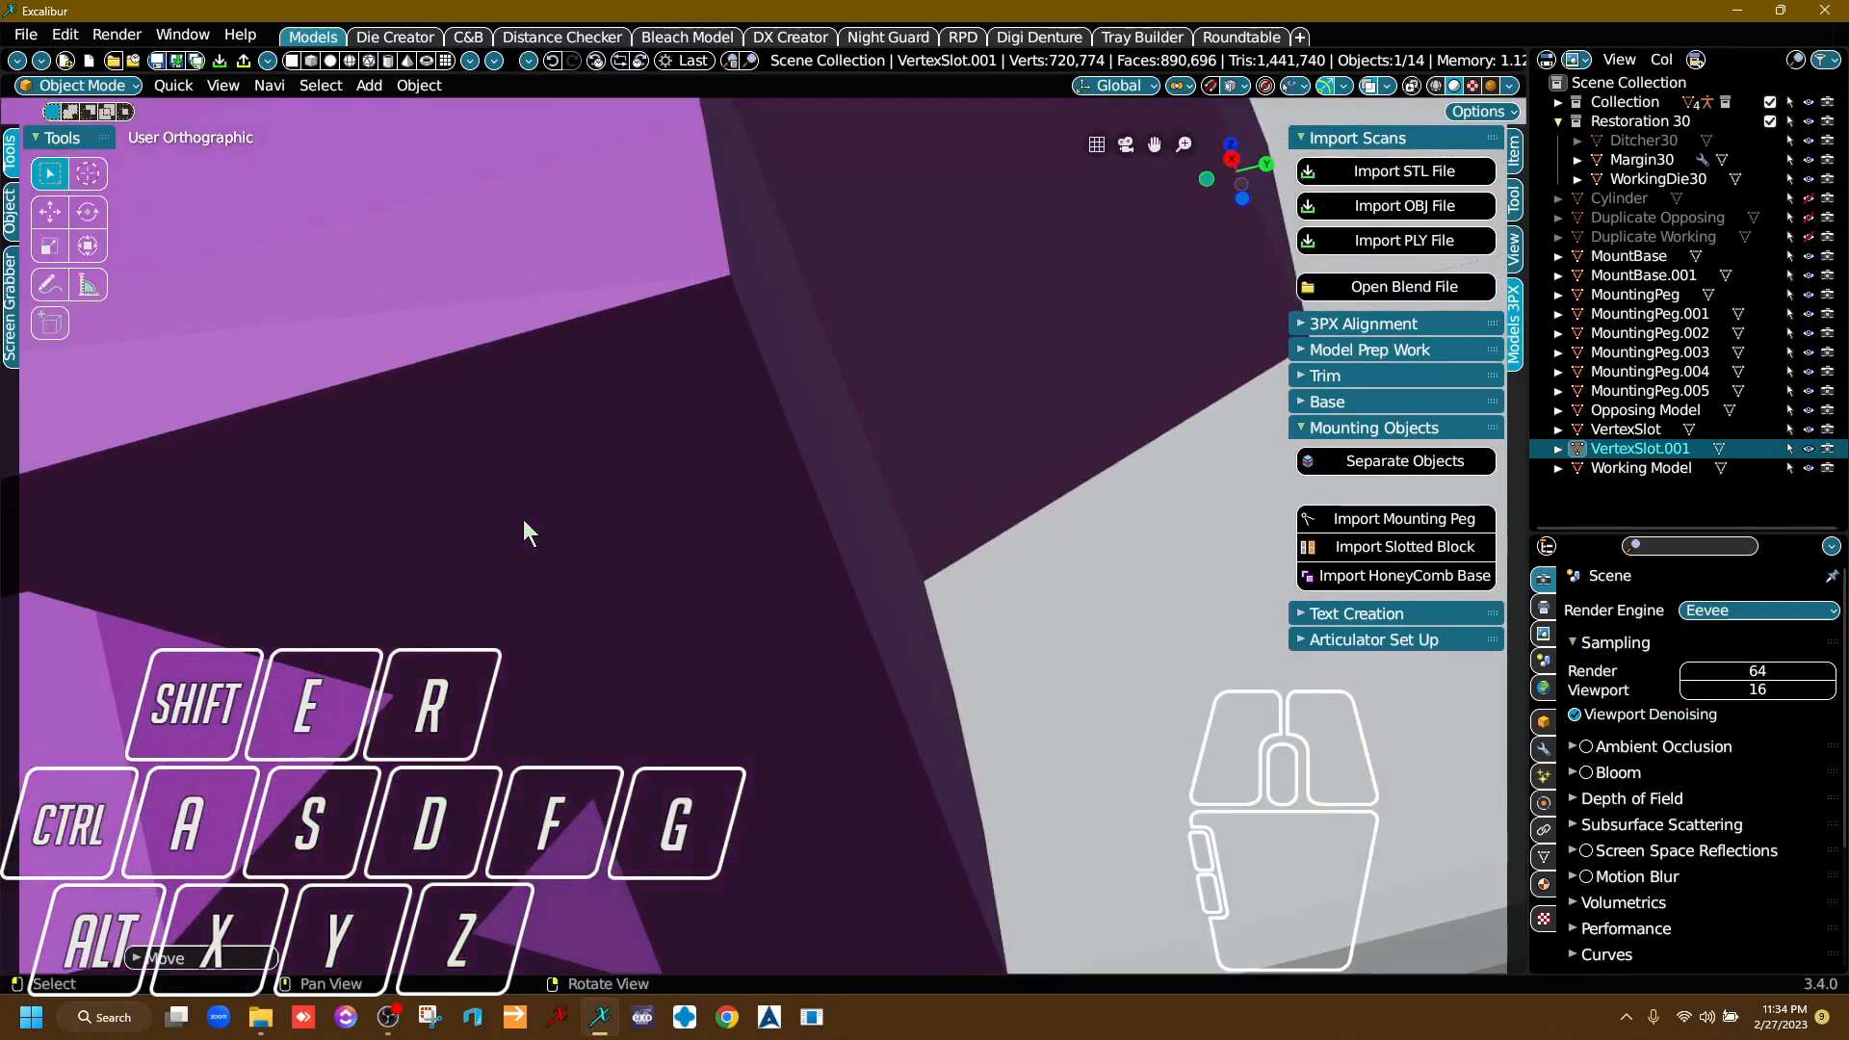
{"action": "right_click_drag", "start_coordinate": [523, 518], "coordinate": [698, 611]}
{"action": "left_click", "coordinate": [736, 617]}
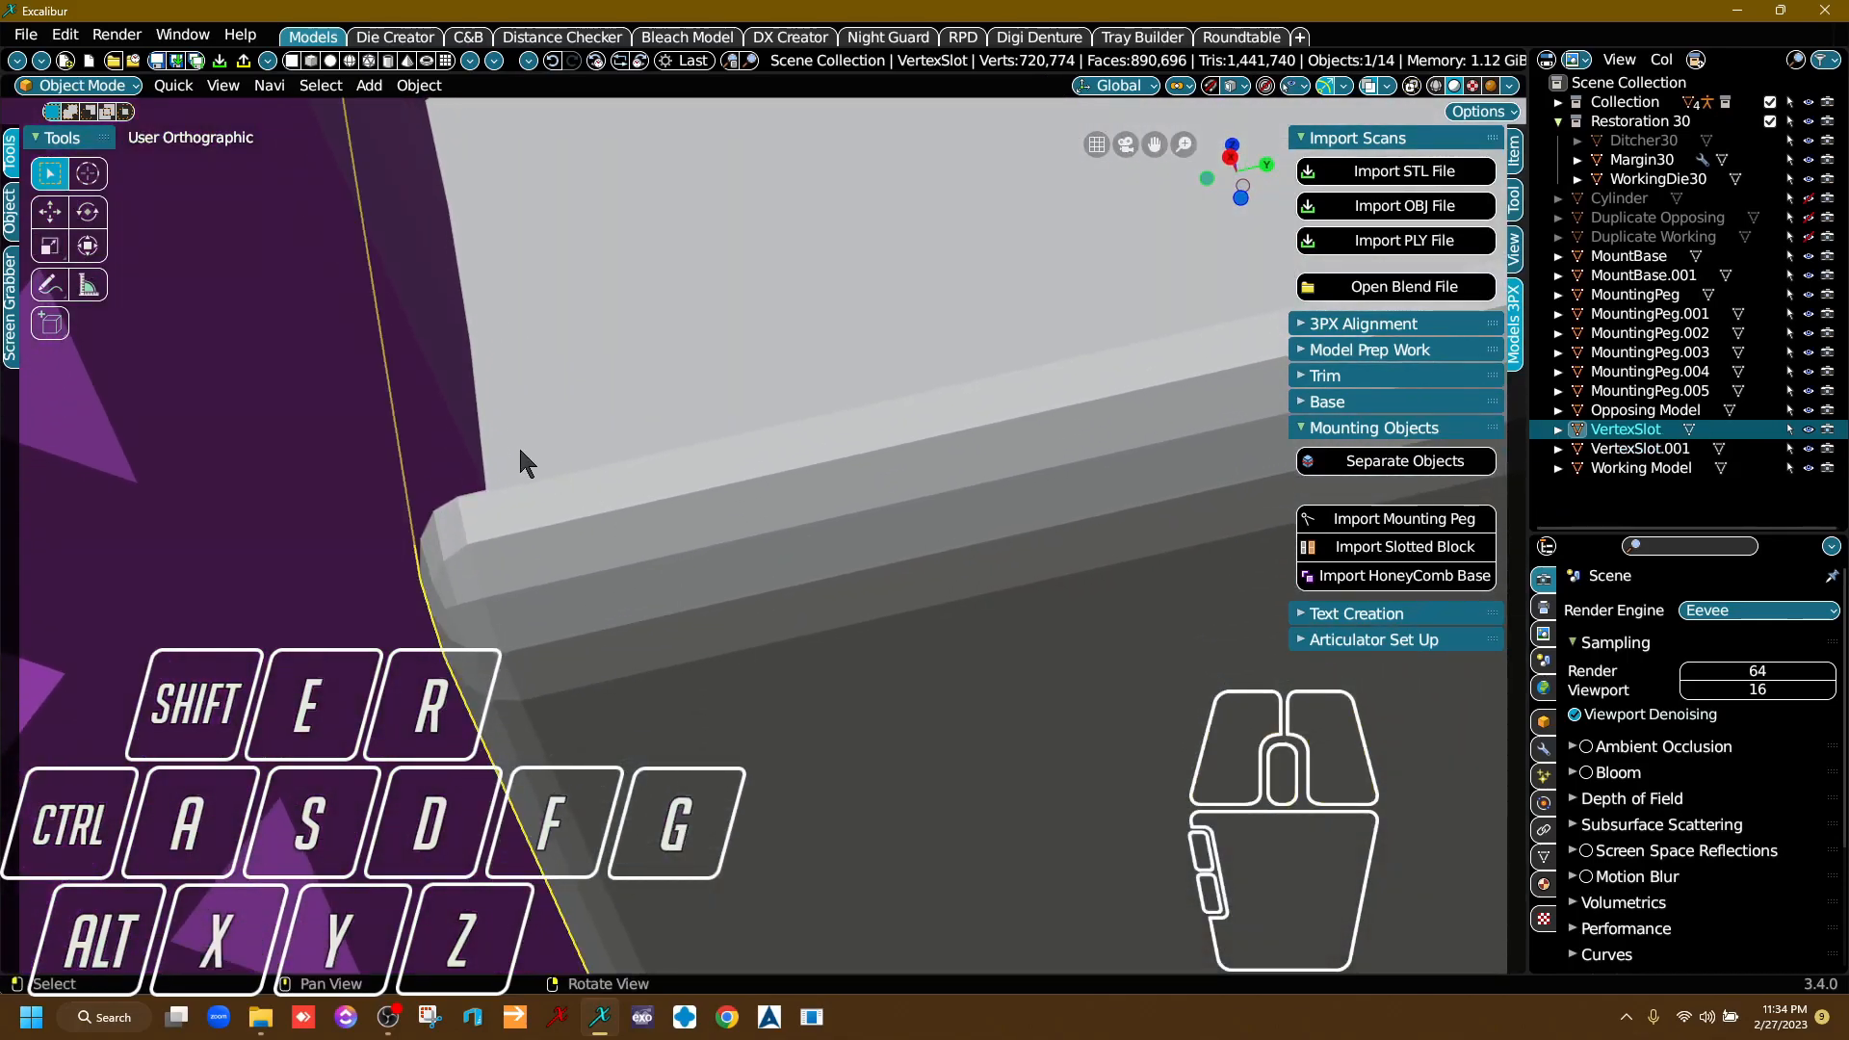
{"action": "key", "text": "g"}
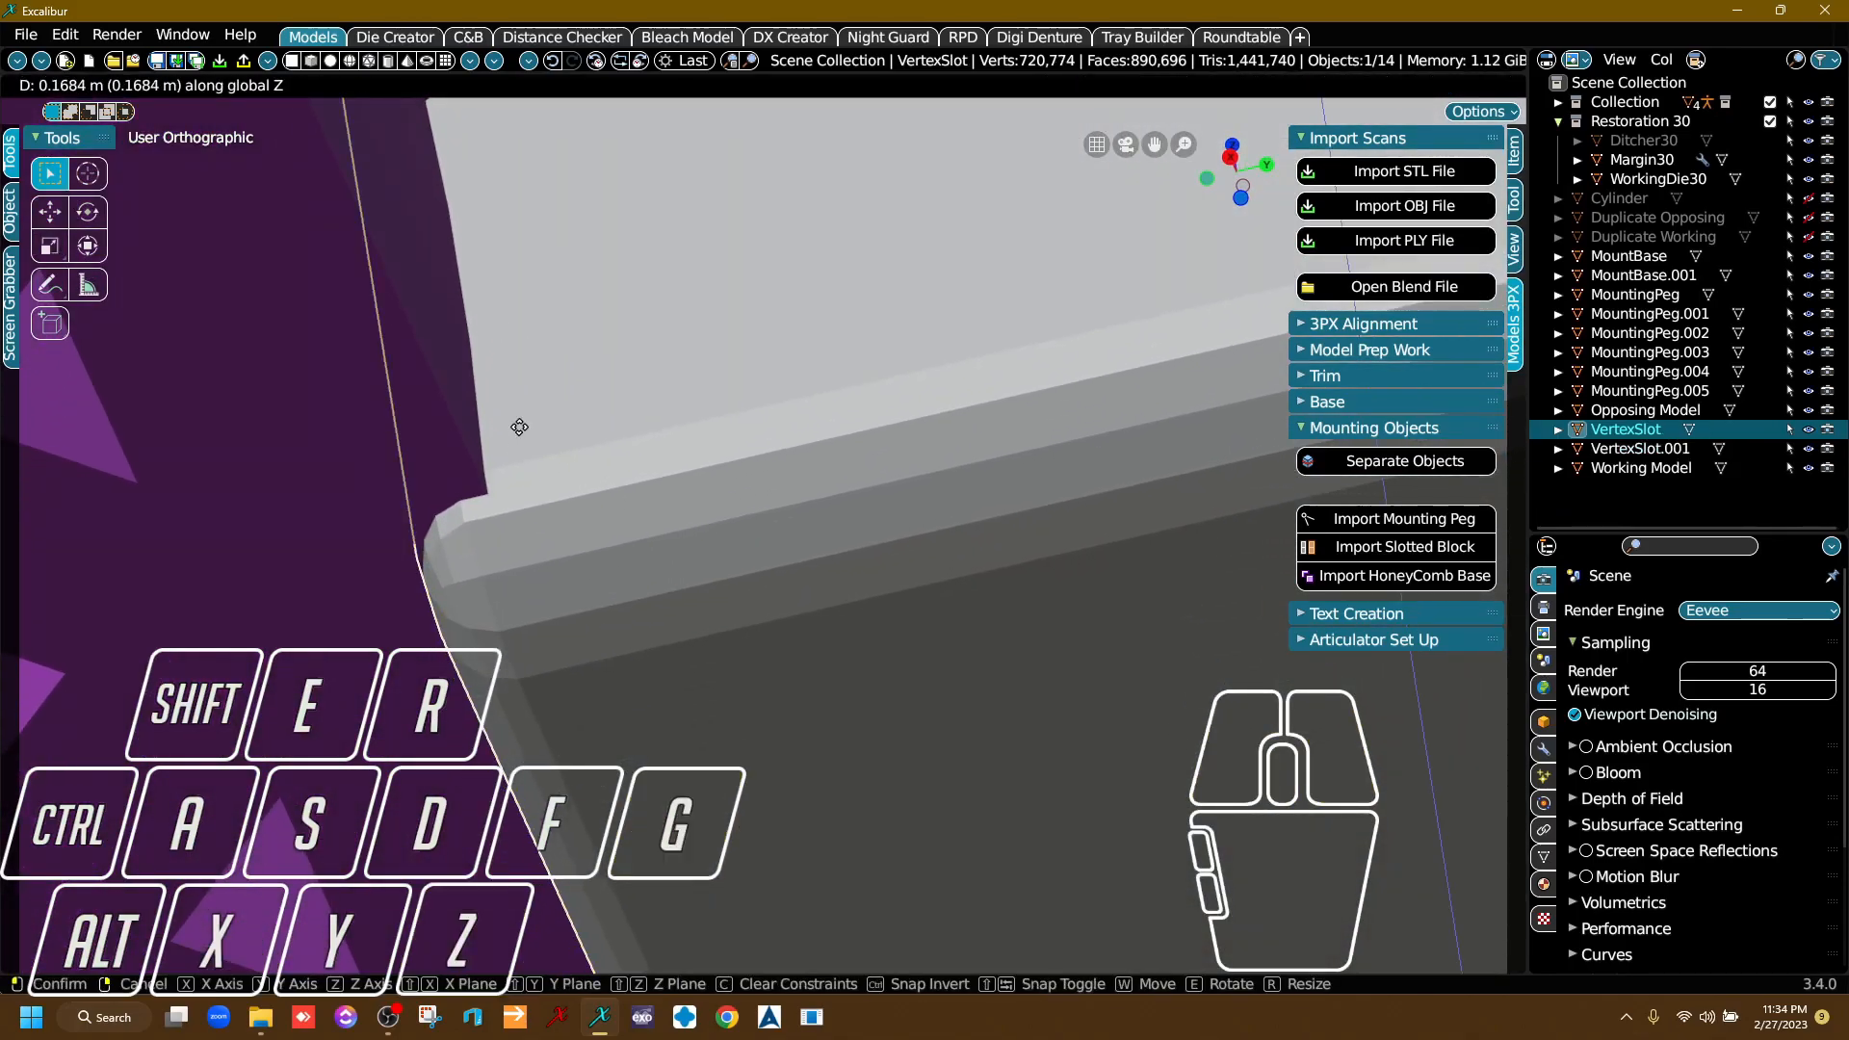
{"action": "left_click", "coordinate": [522, 347]}
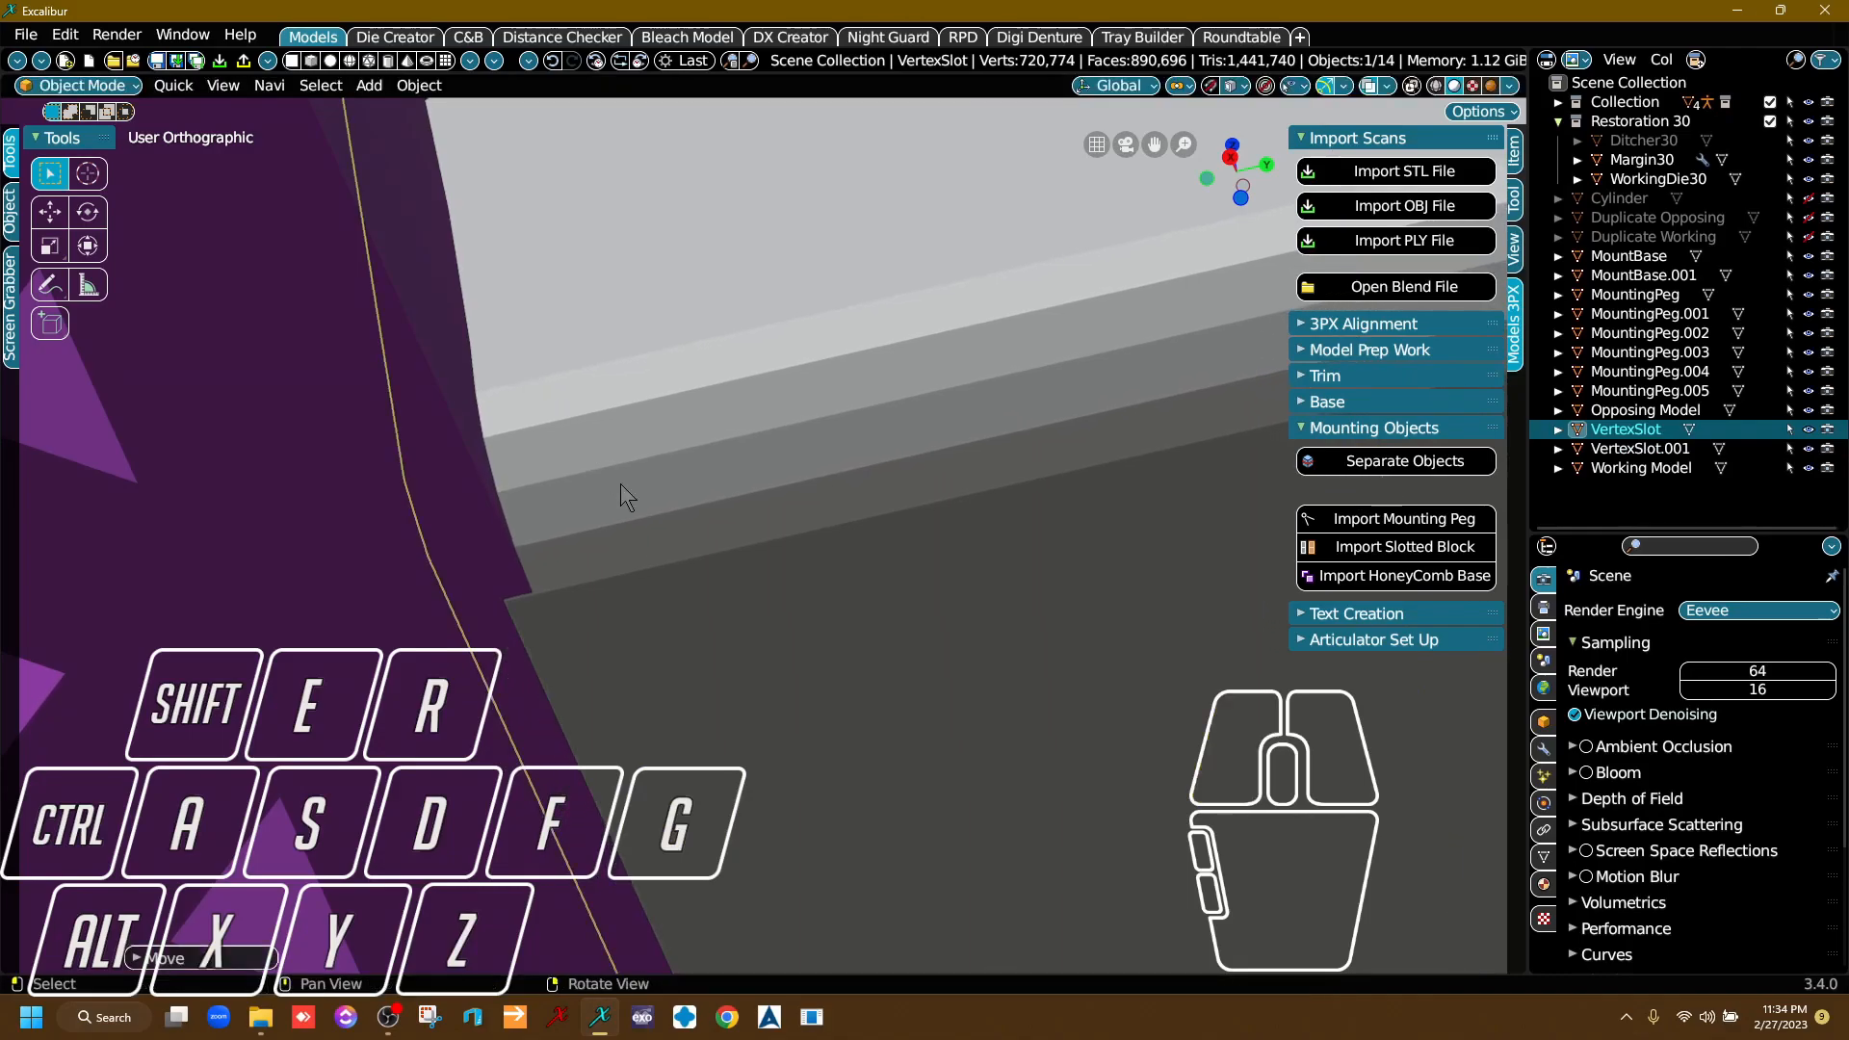
Fine-tune the lower slotted block's height by raising it about 0.002 m along Z, level with the lower base's underside.
{"action": "right_click_drag", "start_coordinate": [599, 463], "coordinate": [655, 615]}
{"action": "middle_click_drag", "start_coordinate": [655, 614], "coordinate": [607, 339]}
{"action": "scroll", "coordinate": [608, 358], "scroll_direction": "up", "scroll_amount": 4}
{"action": "scroll", "coordinate": [612, 370], "scroll_direction": "up", "scroll_amount": 5}
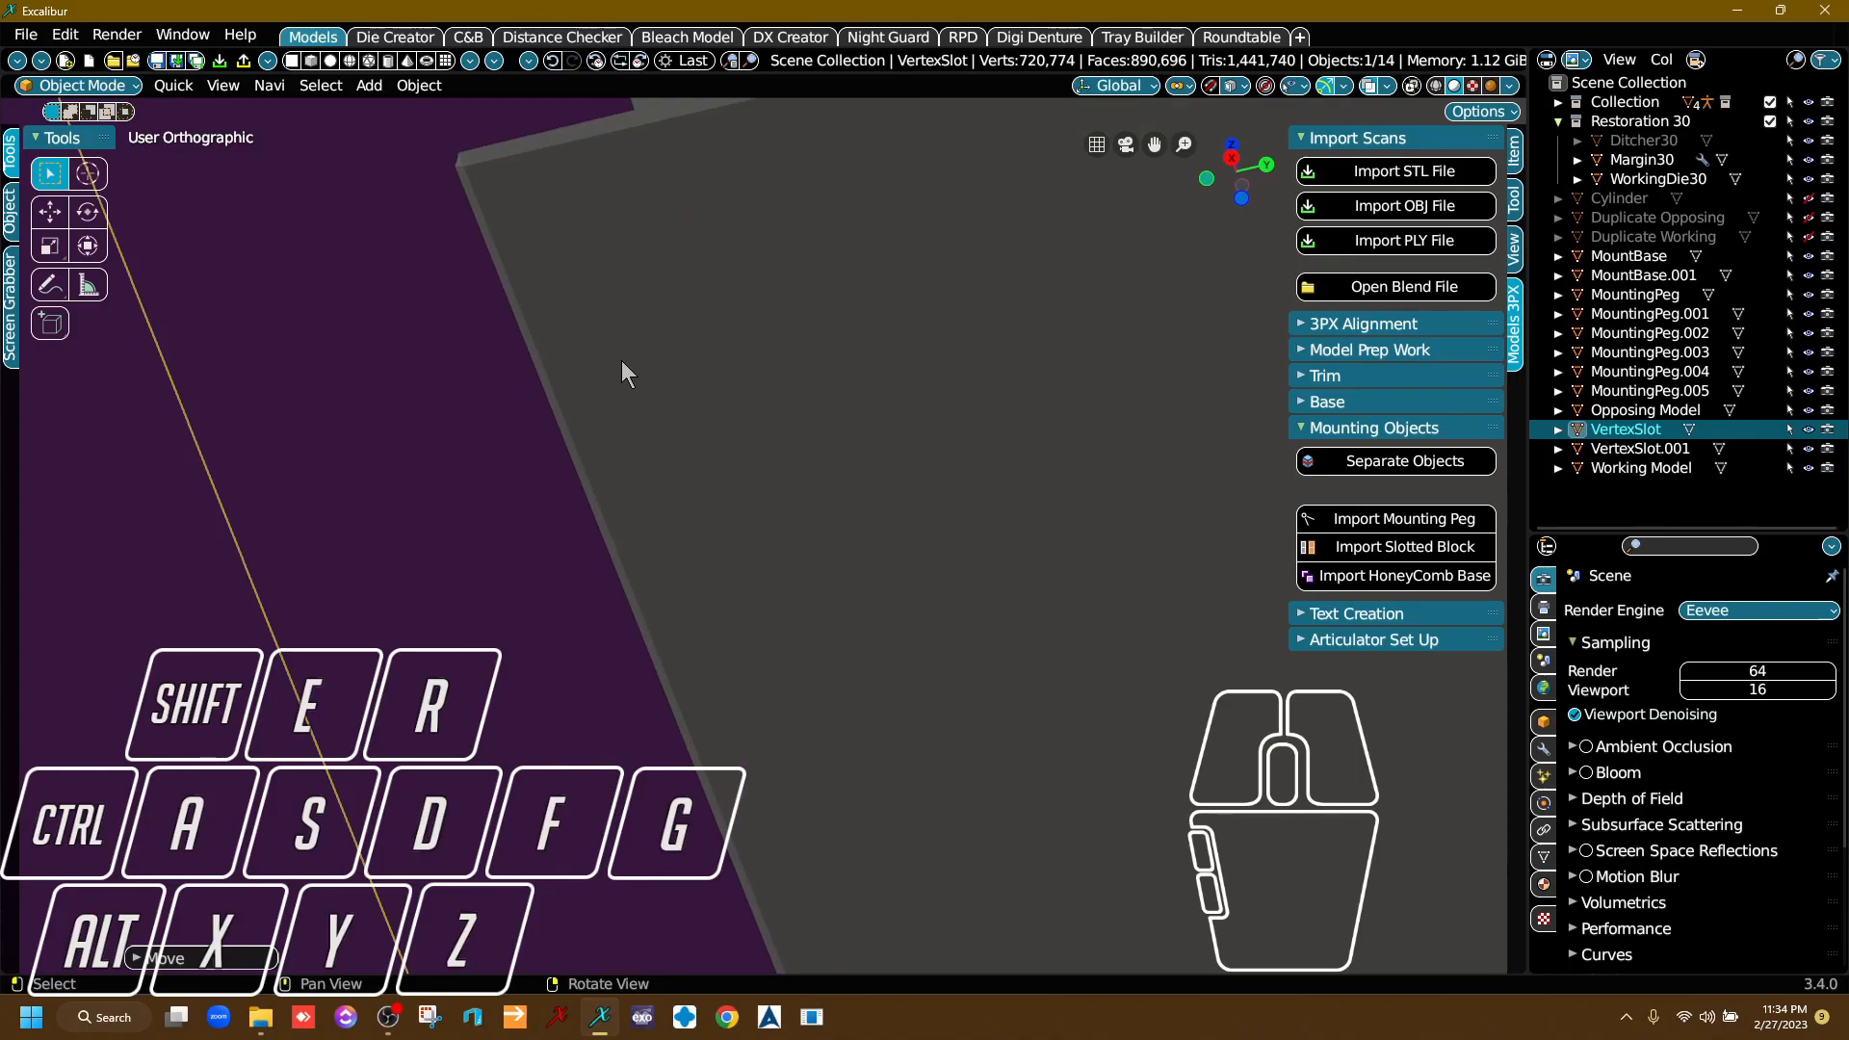
{"action": "key", "text": "g"}
{"action": "key", "text": "z"}
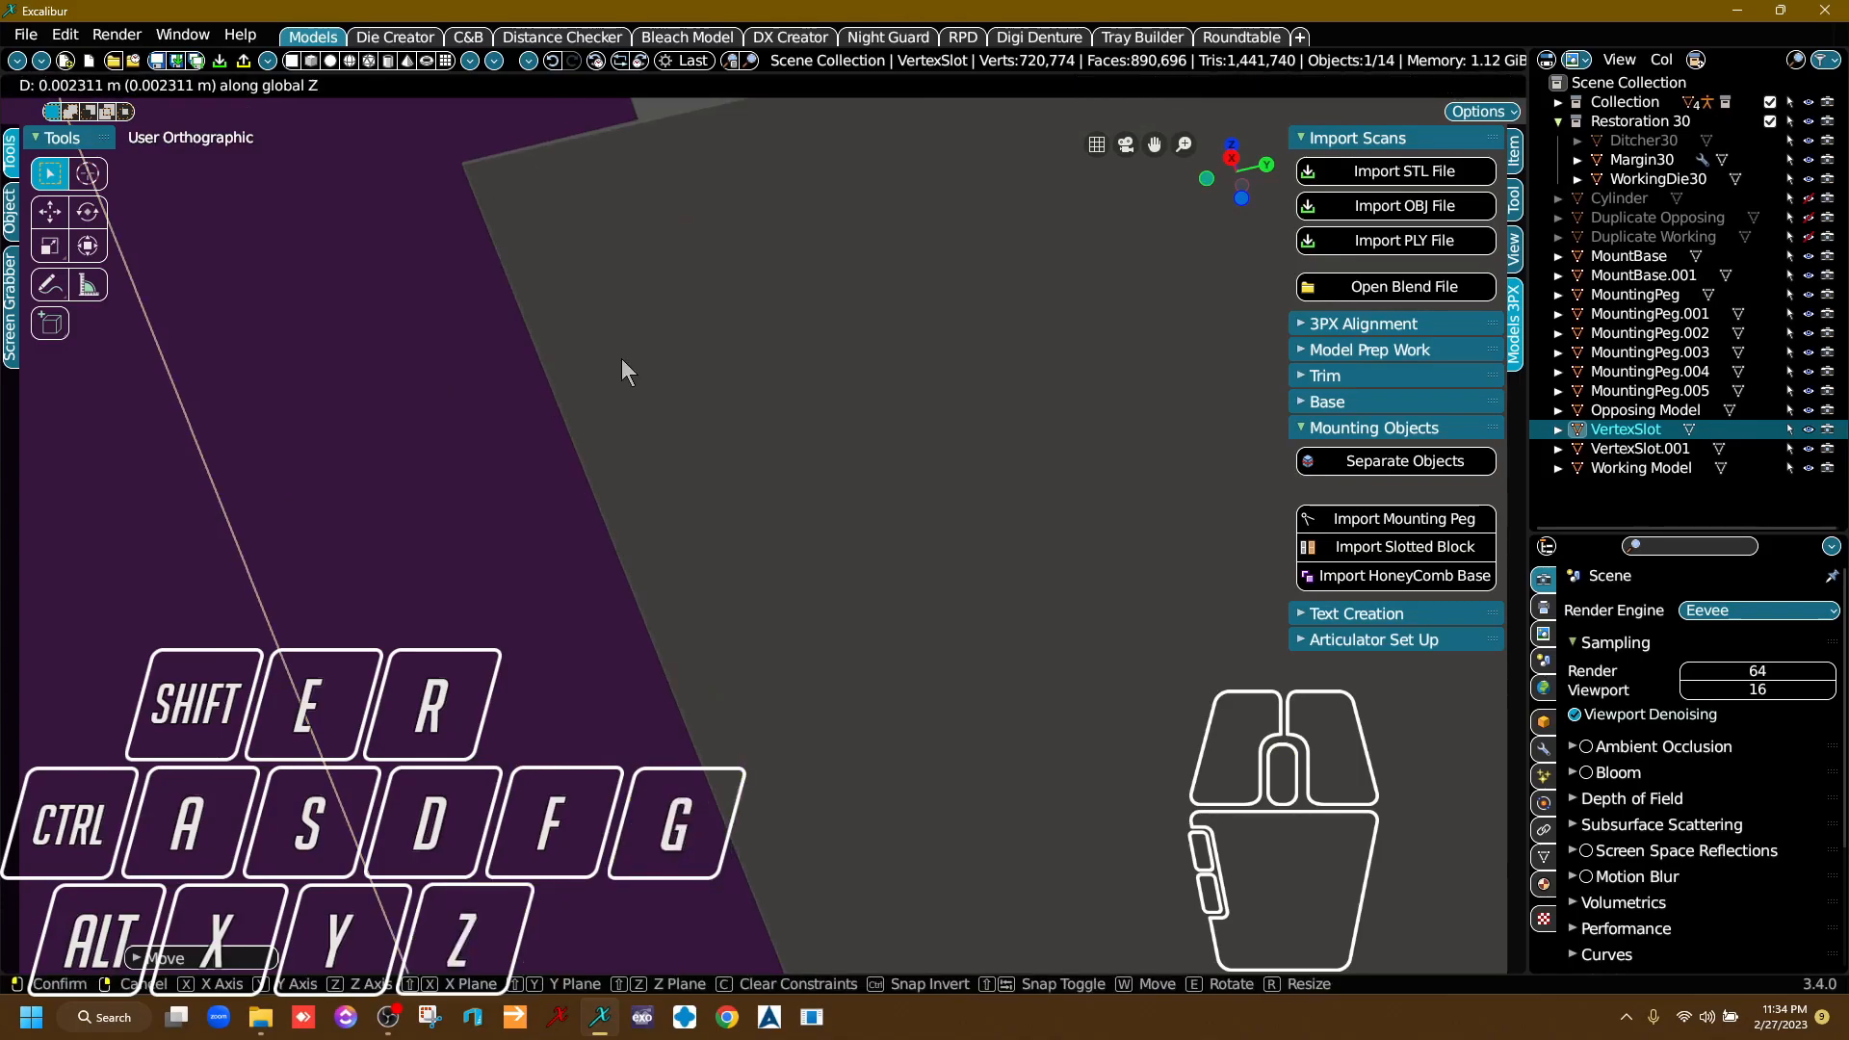
{"action": "left_click", "coordinate": [621, 359]}
Review the complete assembly with both slotted blocks attached behind the bases, leaving nothing selected.
{"action": "scroll", "coordinate": [621, 404], "scroll_direction": "down", "scroll_amount": 8}
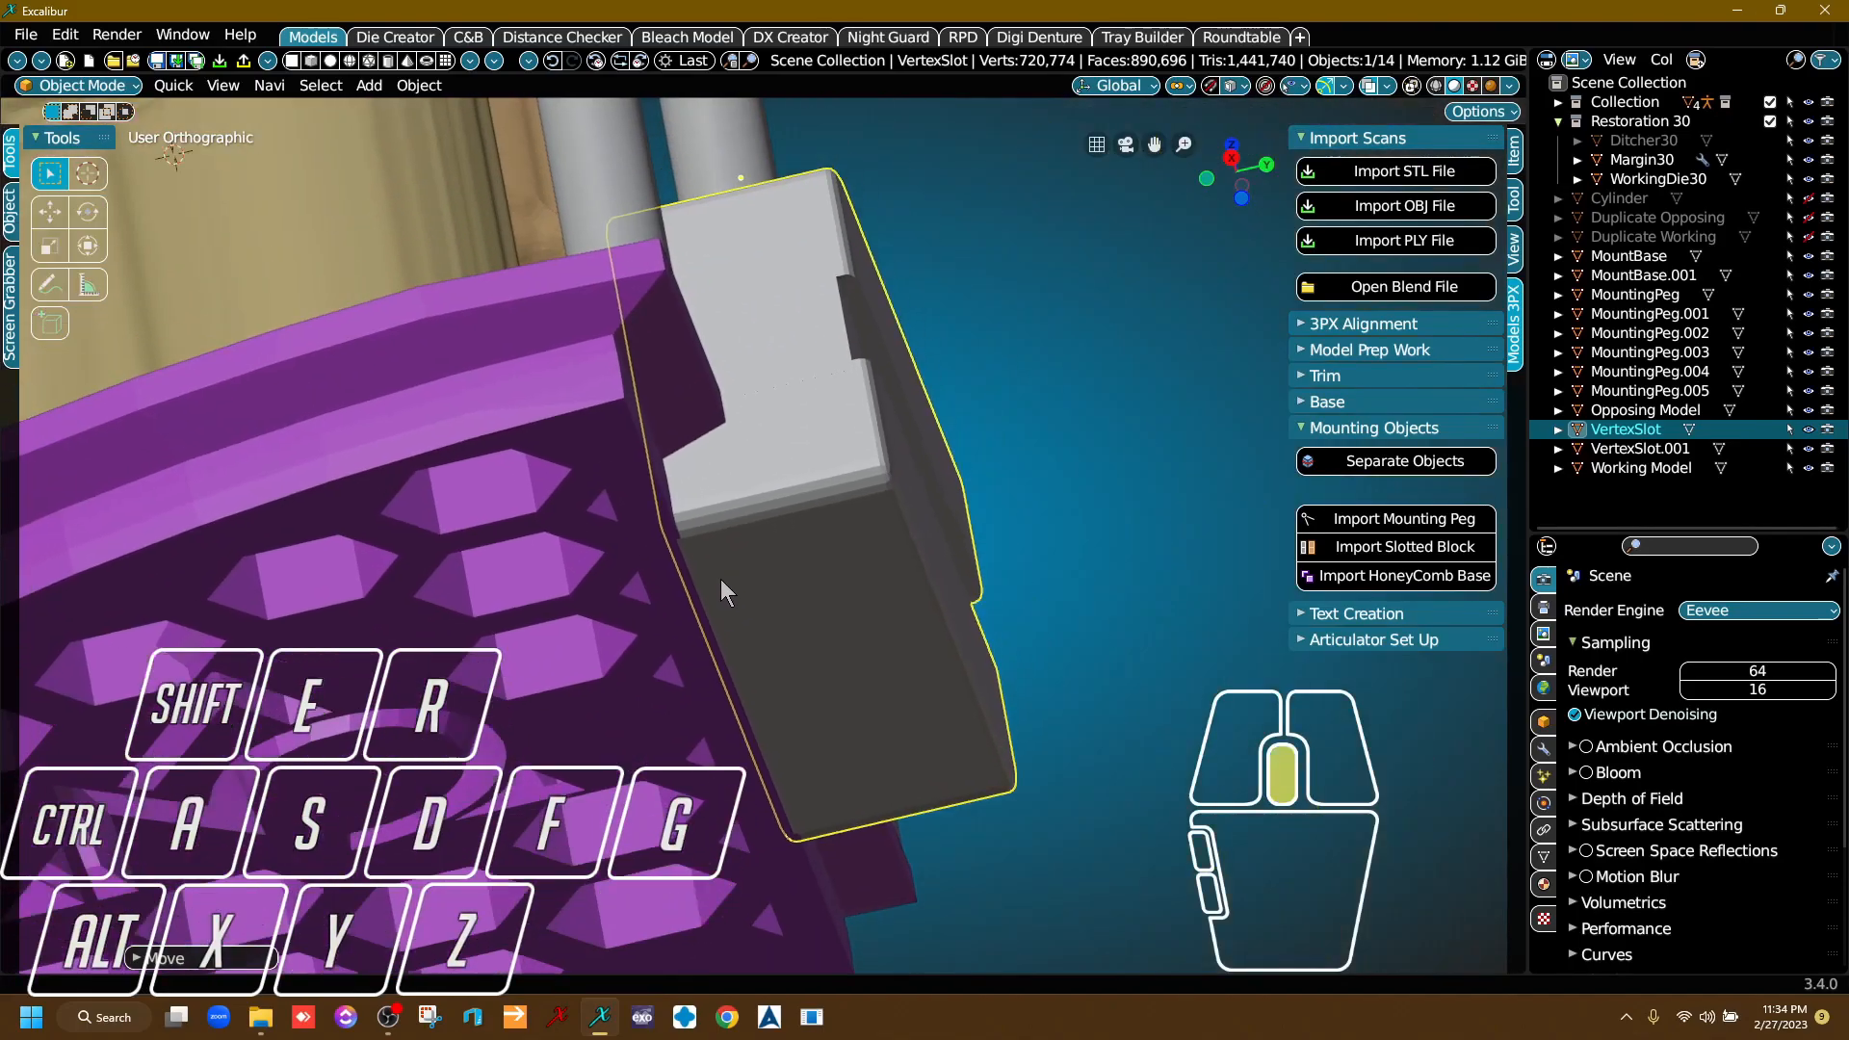
{"action": "middle_click_drag", "start_coordinate": [721, 580], "coordinate": [705, 603]}
{"action": "scroll", "coordinate": [705, 603], "scroll_direction": "down", "scroll_amount": 6}
{"action": "right_click_drag", "start_coordinate": [706, 603], "coordinate": [781, 668]}
{"action": "scroll", "coordinate": [781, 669], "scroll_direction": "down", "scroll_amount": 2}
{"action": "middle_click_drag", "start_coordinate": [720, 628], "coordinate": [735, 537]}
{"action": "right_click_drag", "start_coordinate": [735, 538], "coordinate": [943, 545]}
{"action": "left_click", "coordinate": [1013, 436]}
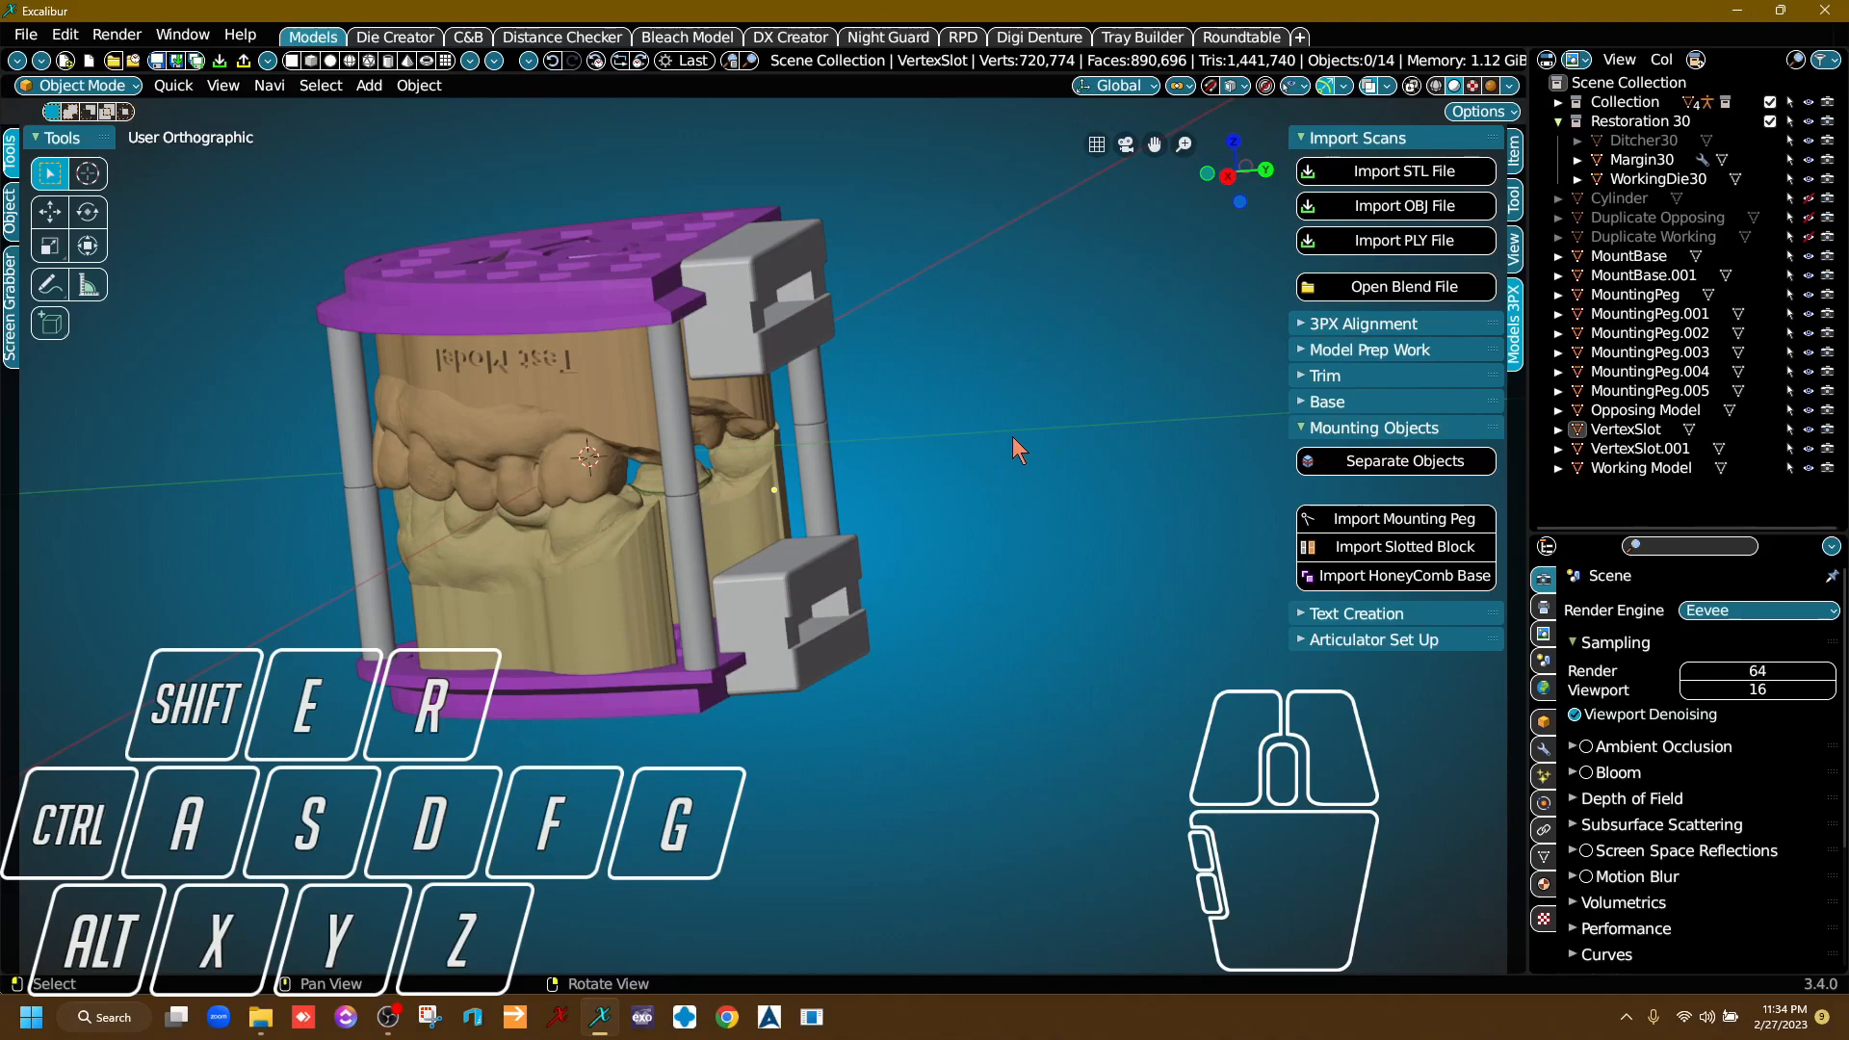
Run Prepare for CAM on the lower Working Model to clean up its mesh.
{"action": "right_click_drag", "start_coordinate": [1014, 439], "coordinate": [912, 559]}
{"action": "left_click", "coordinate": [765, 553]}
{"action": "right_click_drag", "start_coordinate": [1148, 559], "coordinate": [1078, 584]}
{"action": "left_click", "coordinate": [1428, 433]}
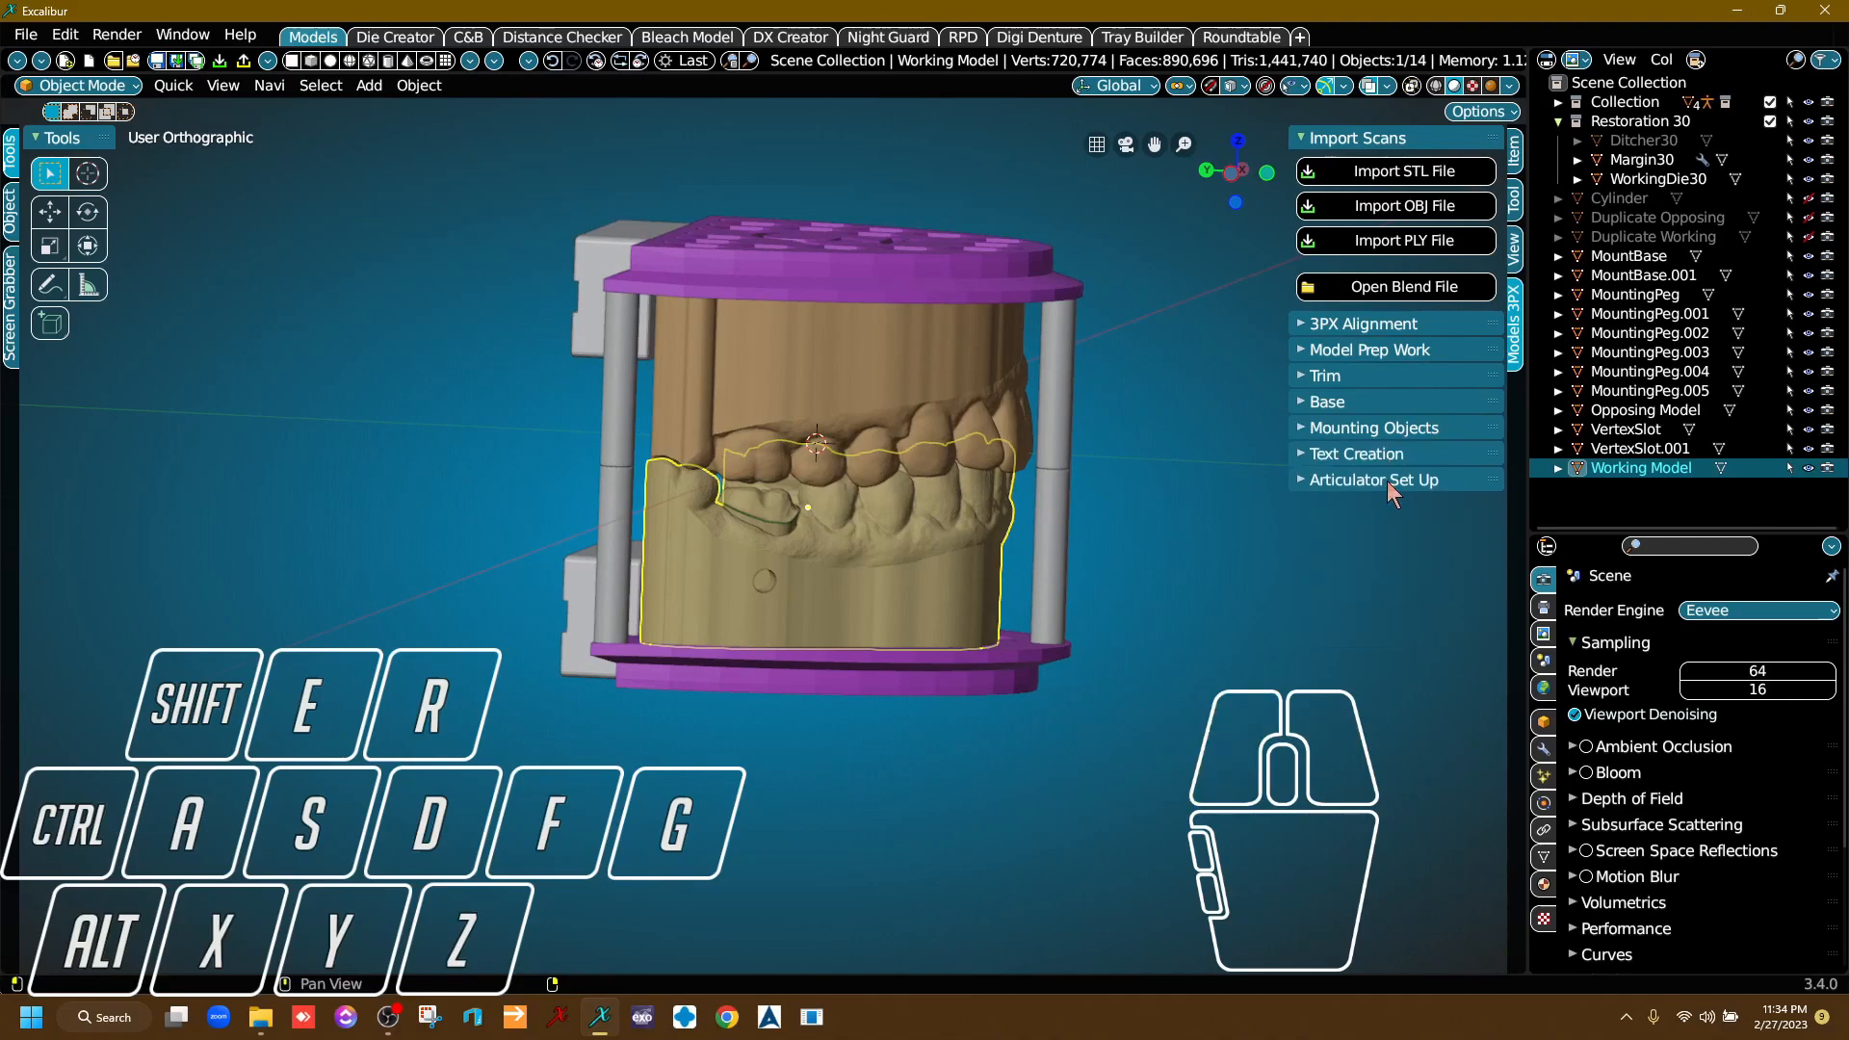
{"action": "left_click", "coordinate": [1387, 457]}
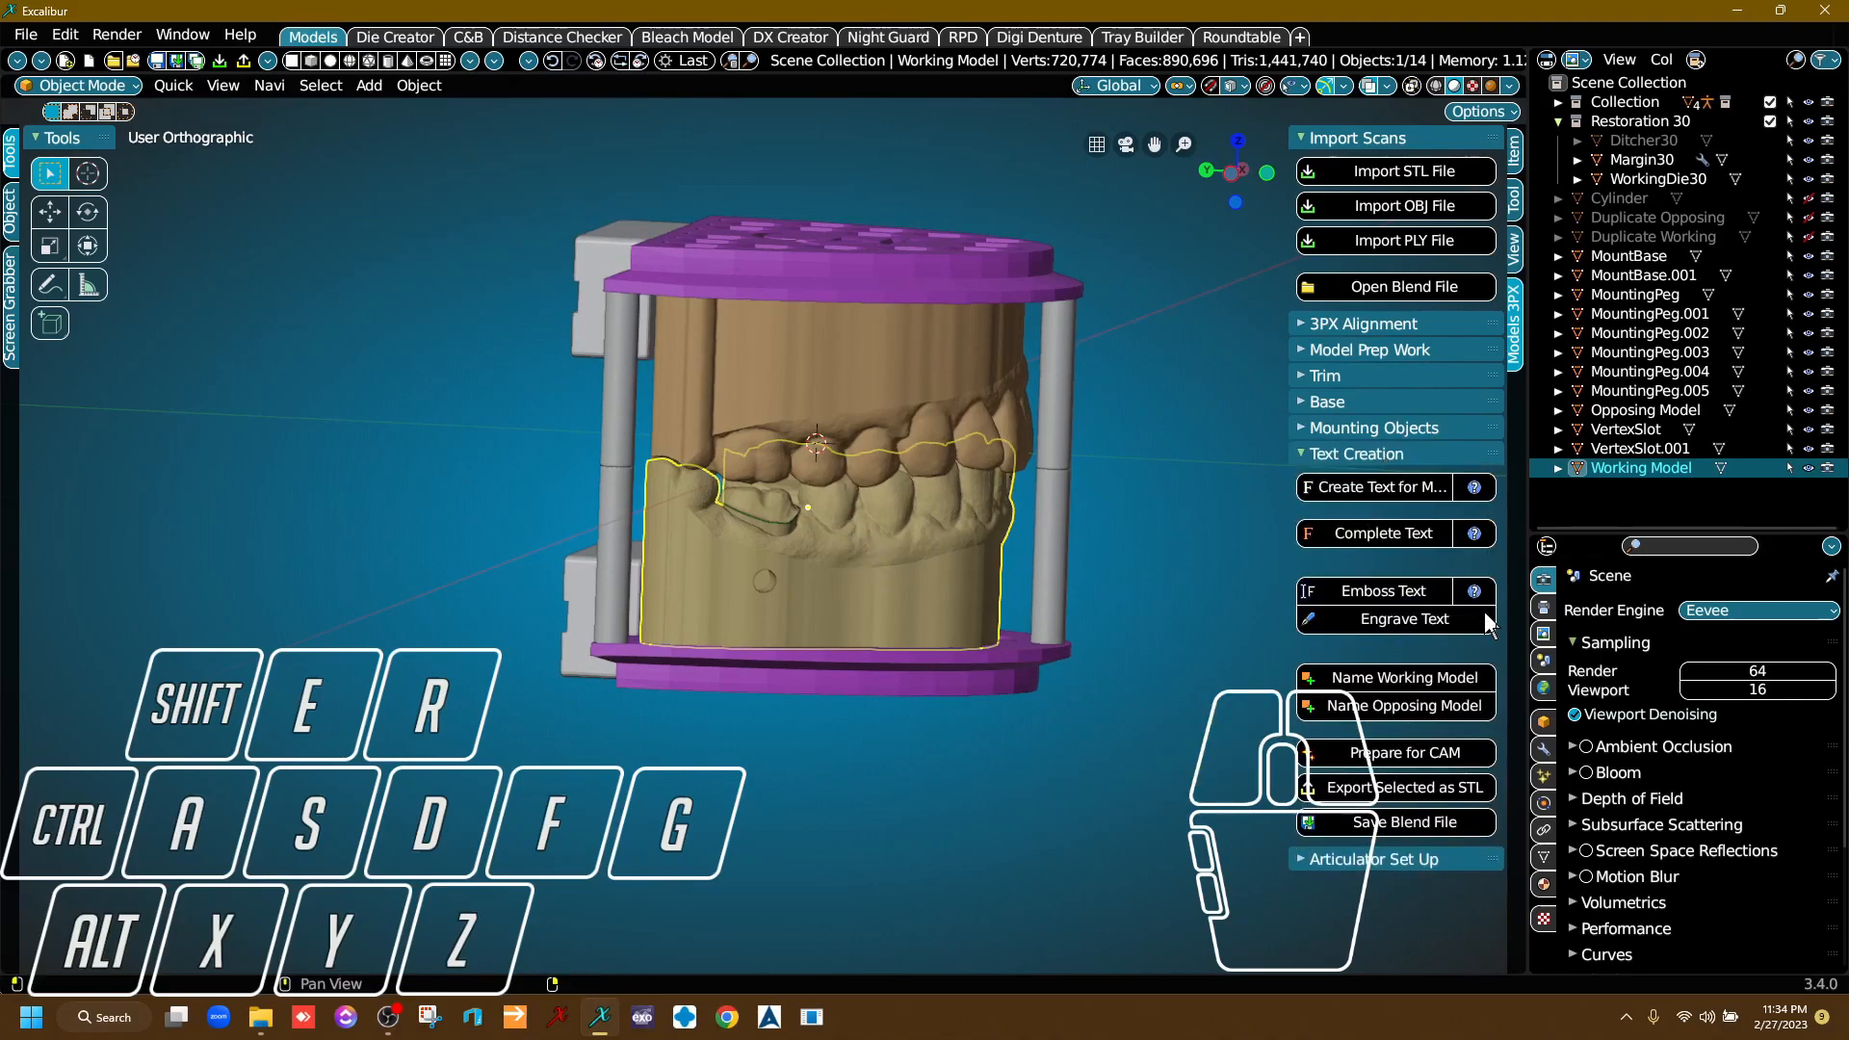
{"action": "left_click", "coordinate": [1390, 754]}
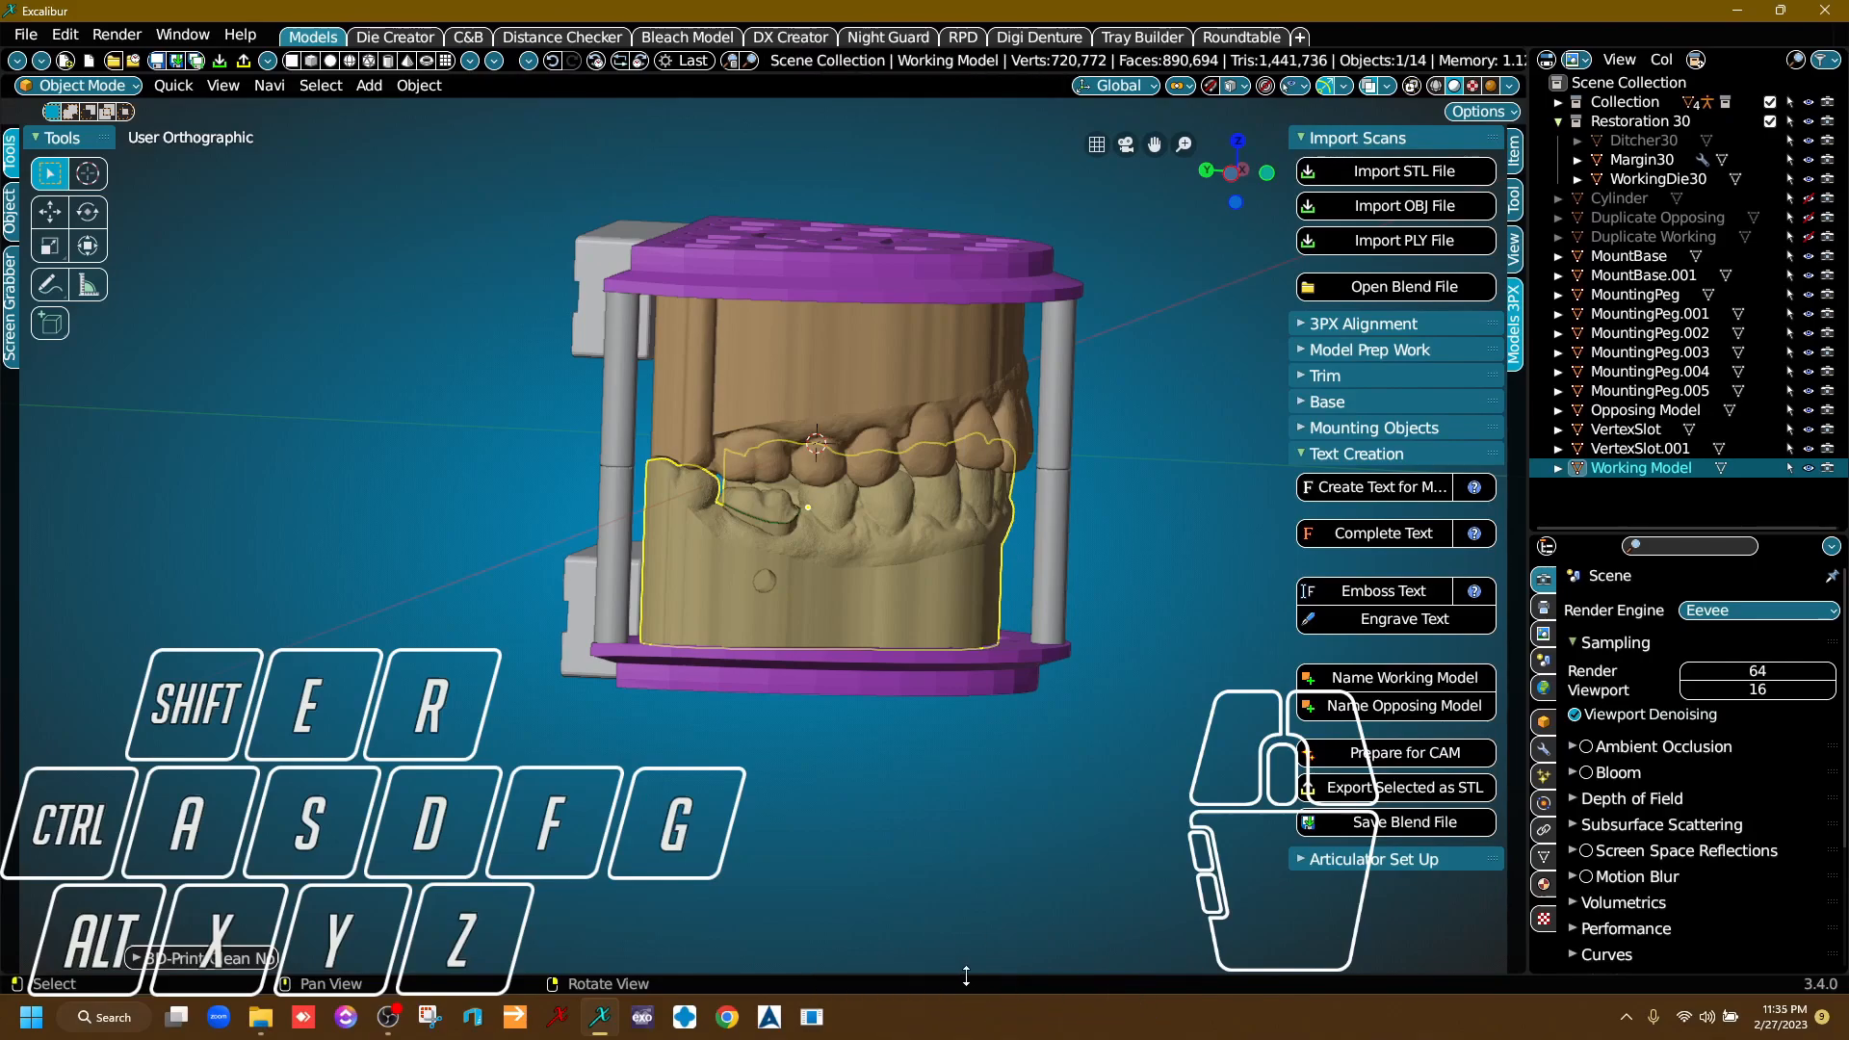
Run Prepare for CAM on the Opposing Model and on the removable die, WorkingDie30.
{"action": "left_click", "coordinate": [869, 347]}
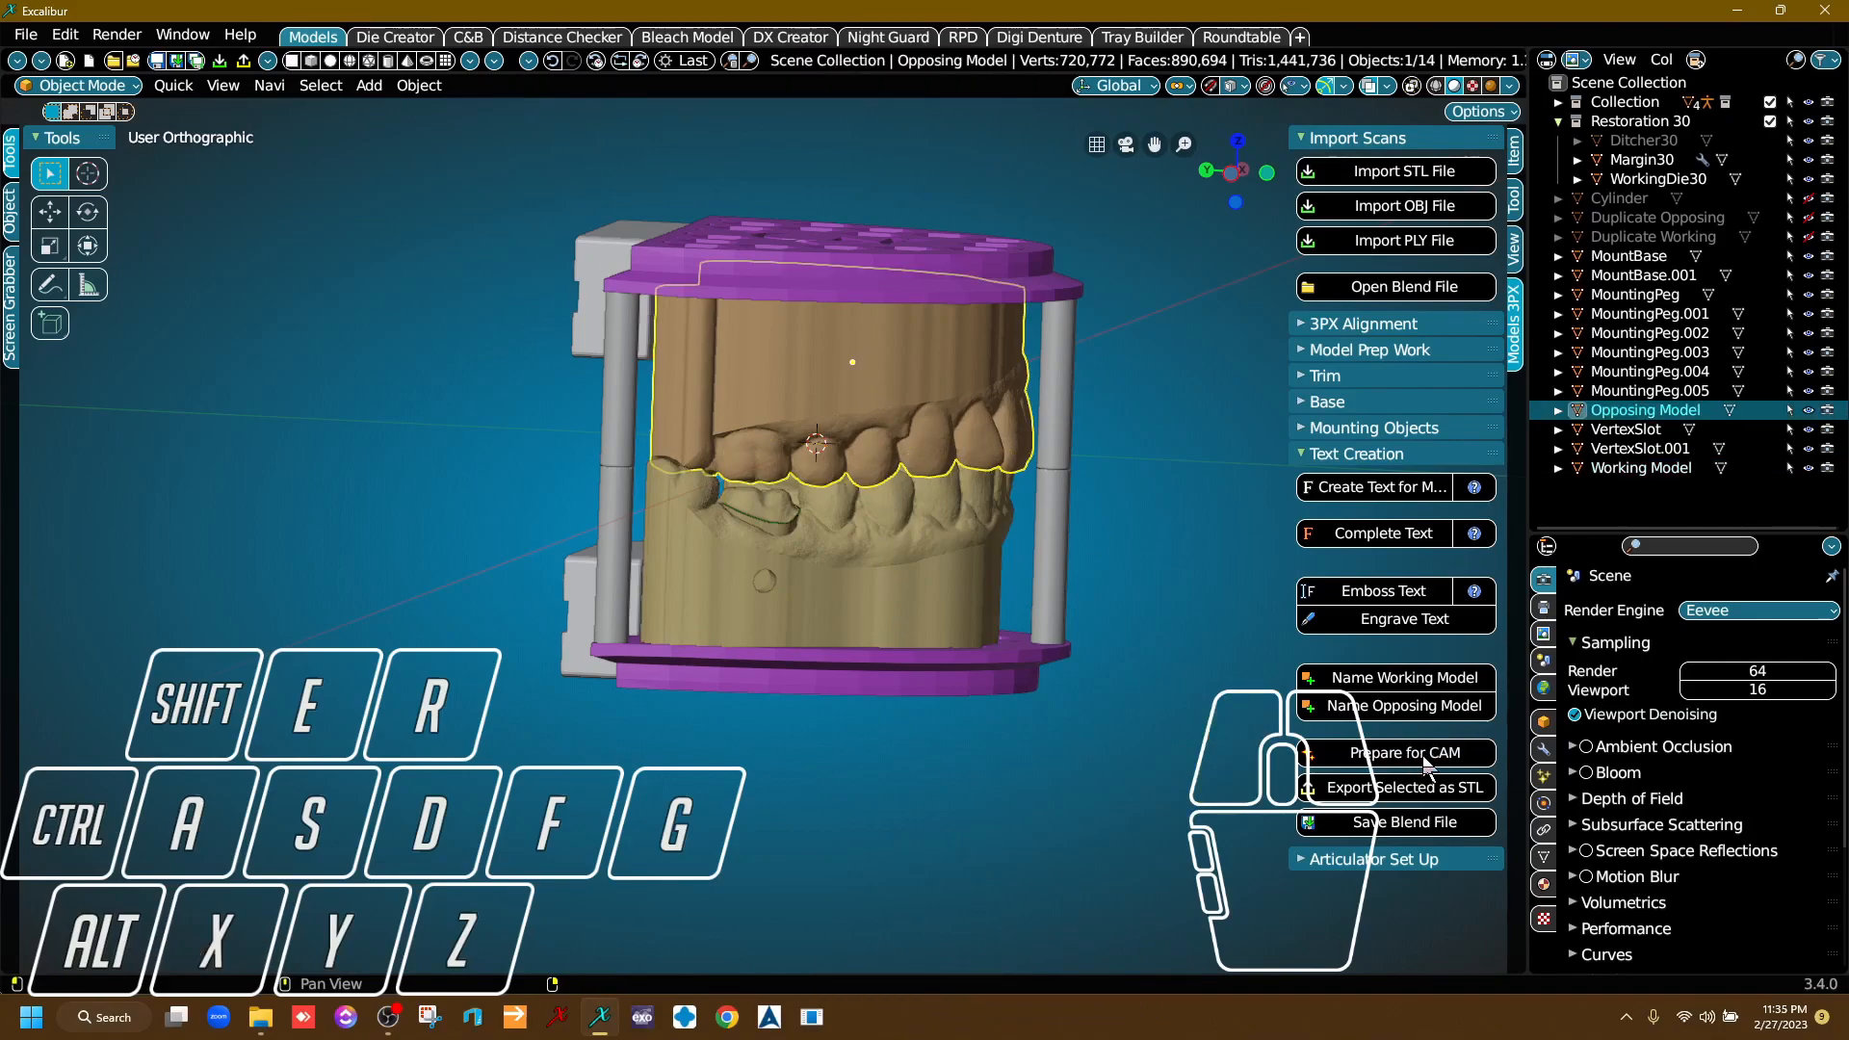
{"action": "left_click", "coordinate": [1428, 761]}
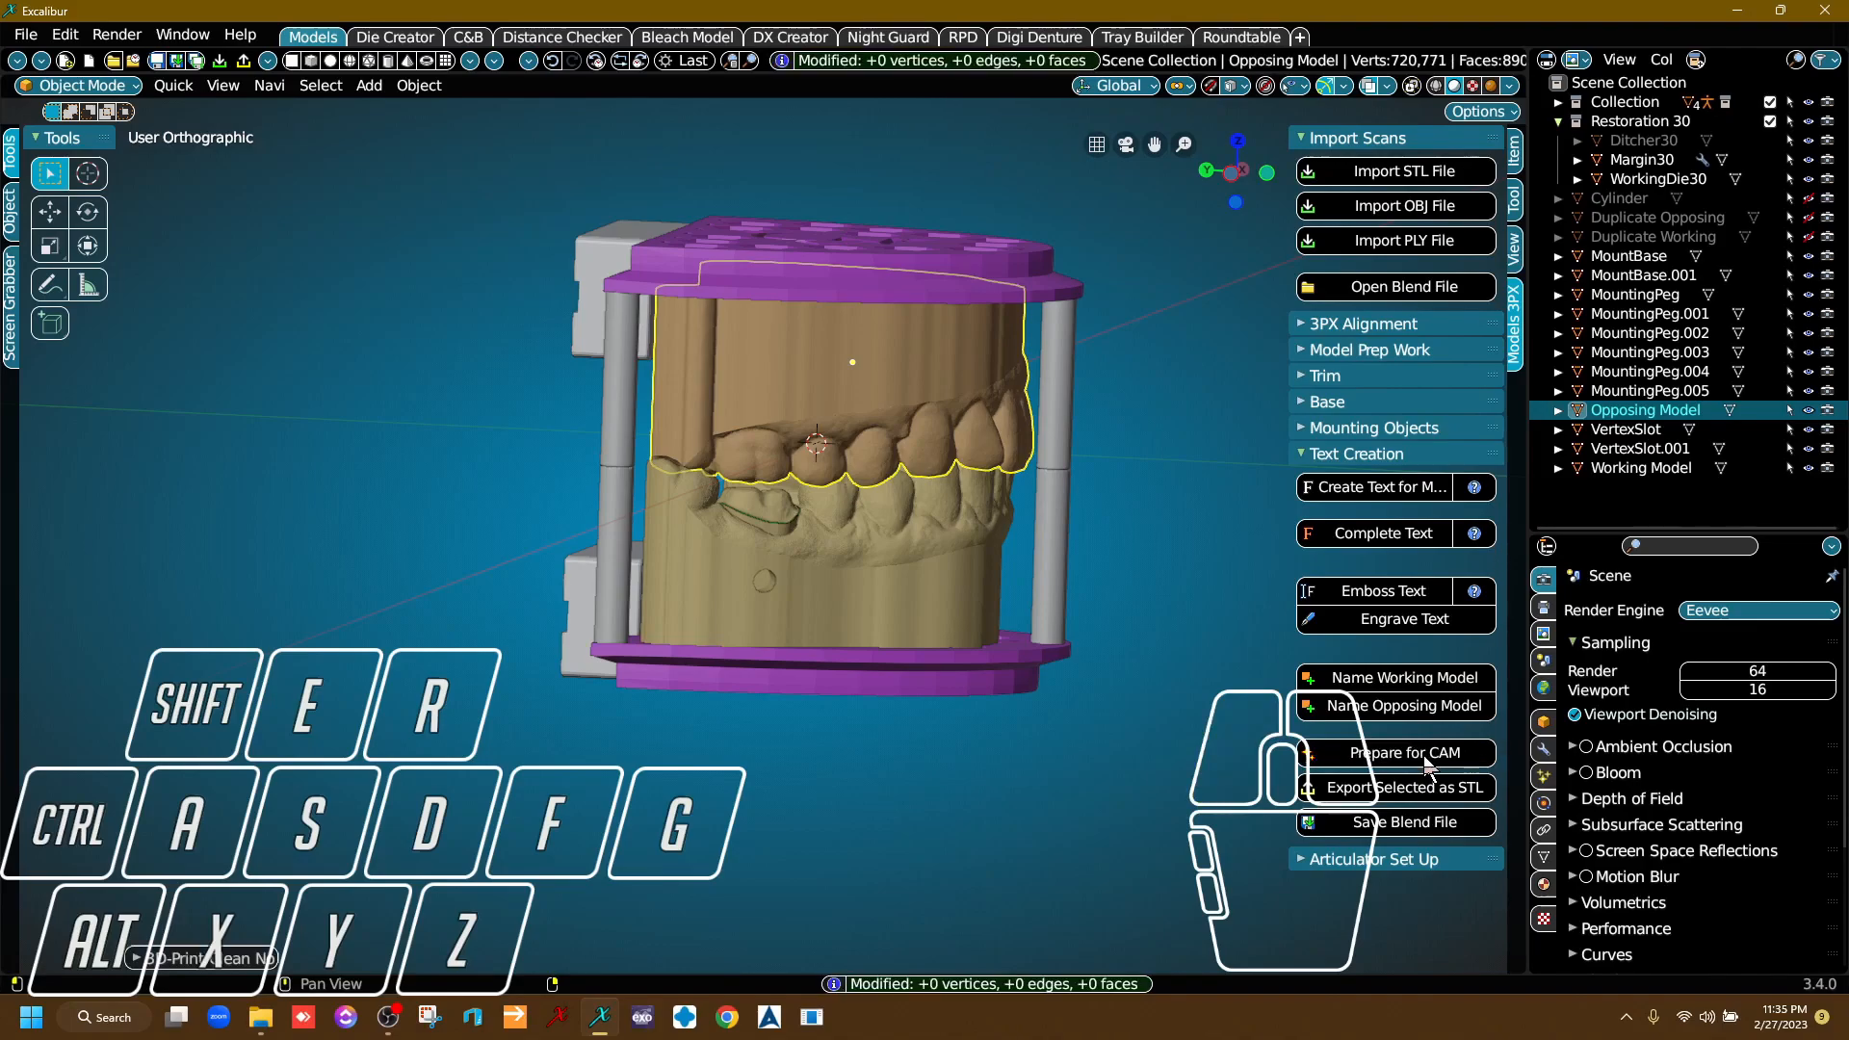
{"action": "left_click", "coordinate": [769, 500]}
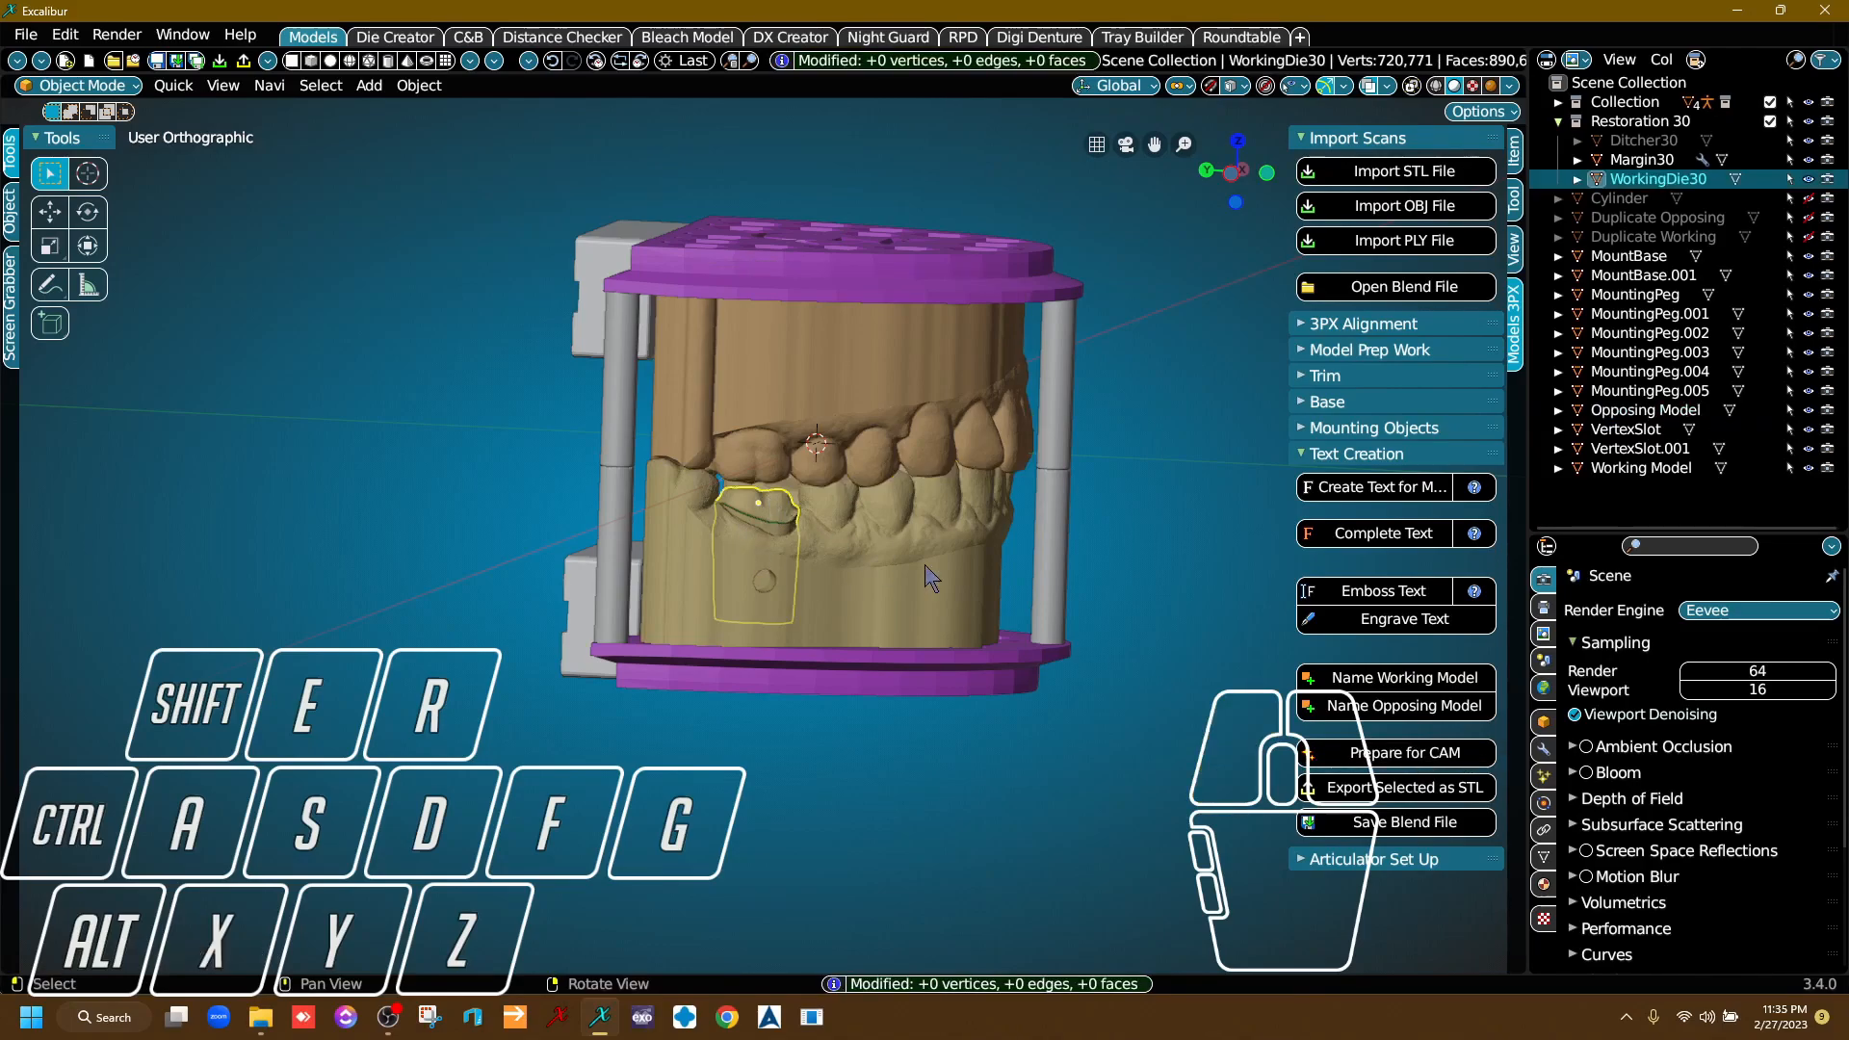
{"action": "left_click", "coordinate": [1398, 766]}
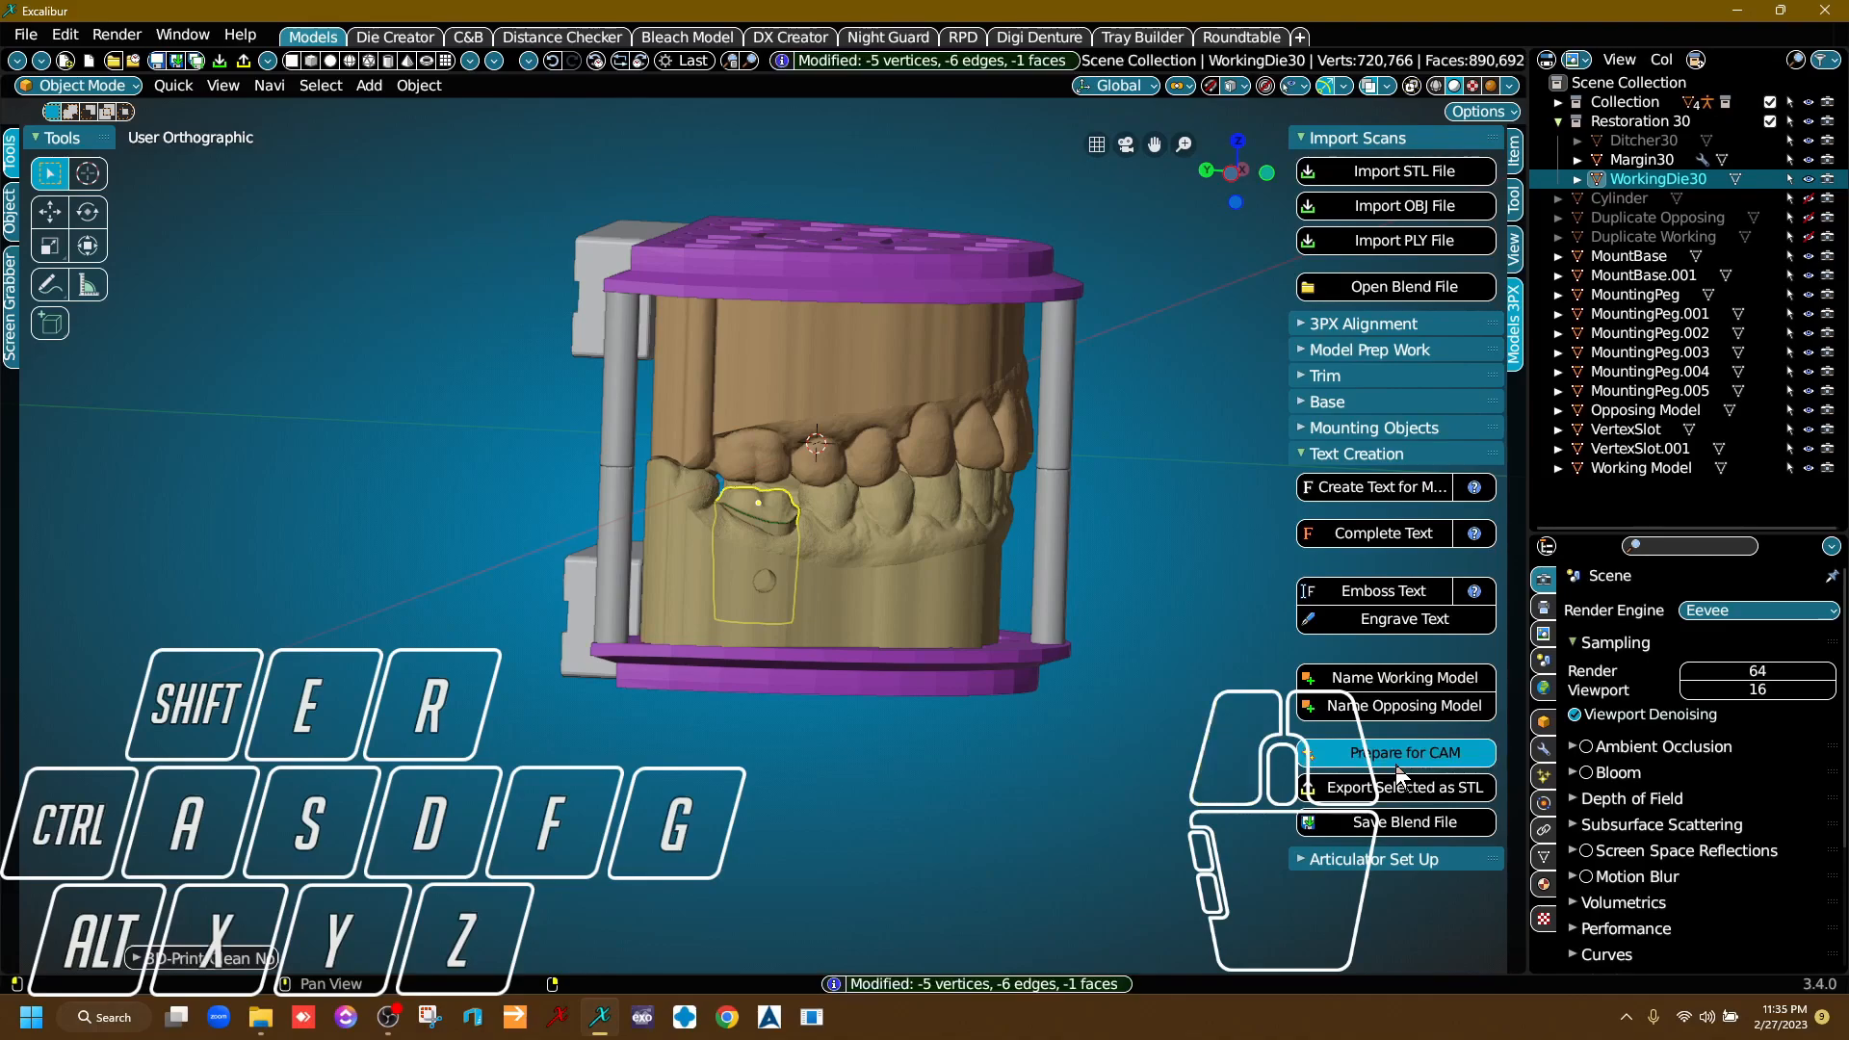
Run Prepare for CAM on the lower and upper honeycomb mounting bases.
{"action": "middle_click_drag", "start_coordinate": [825, 714], "coordinate": [802, 720]}
{"action": "left_click", "coordinate": [803, 695]}
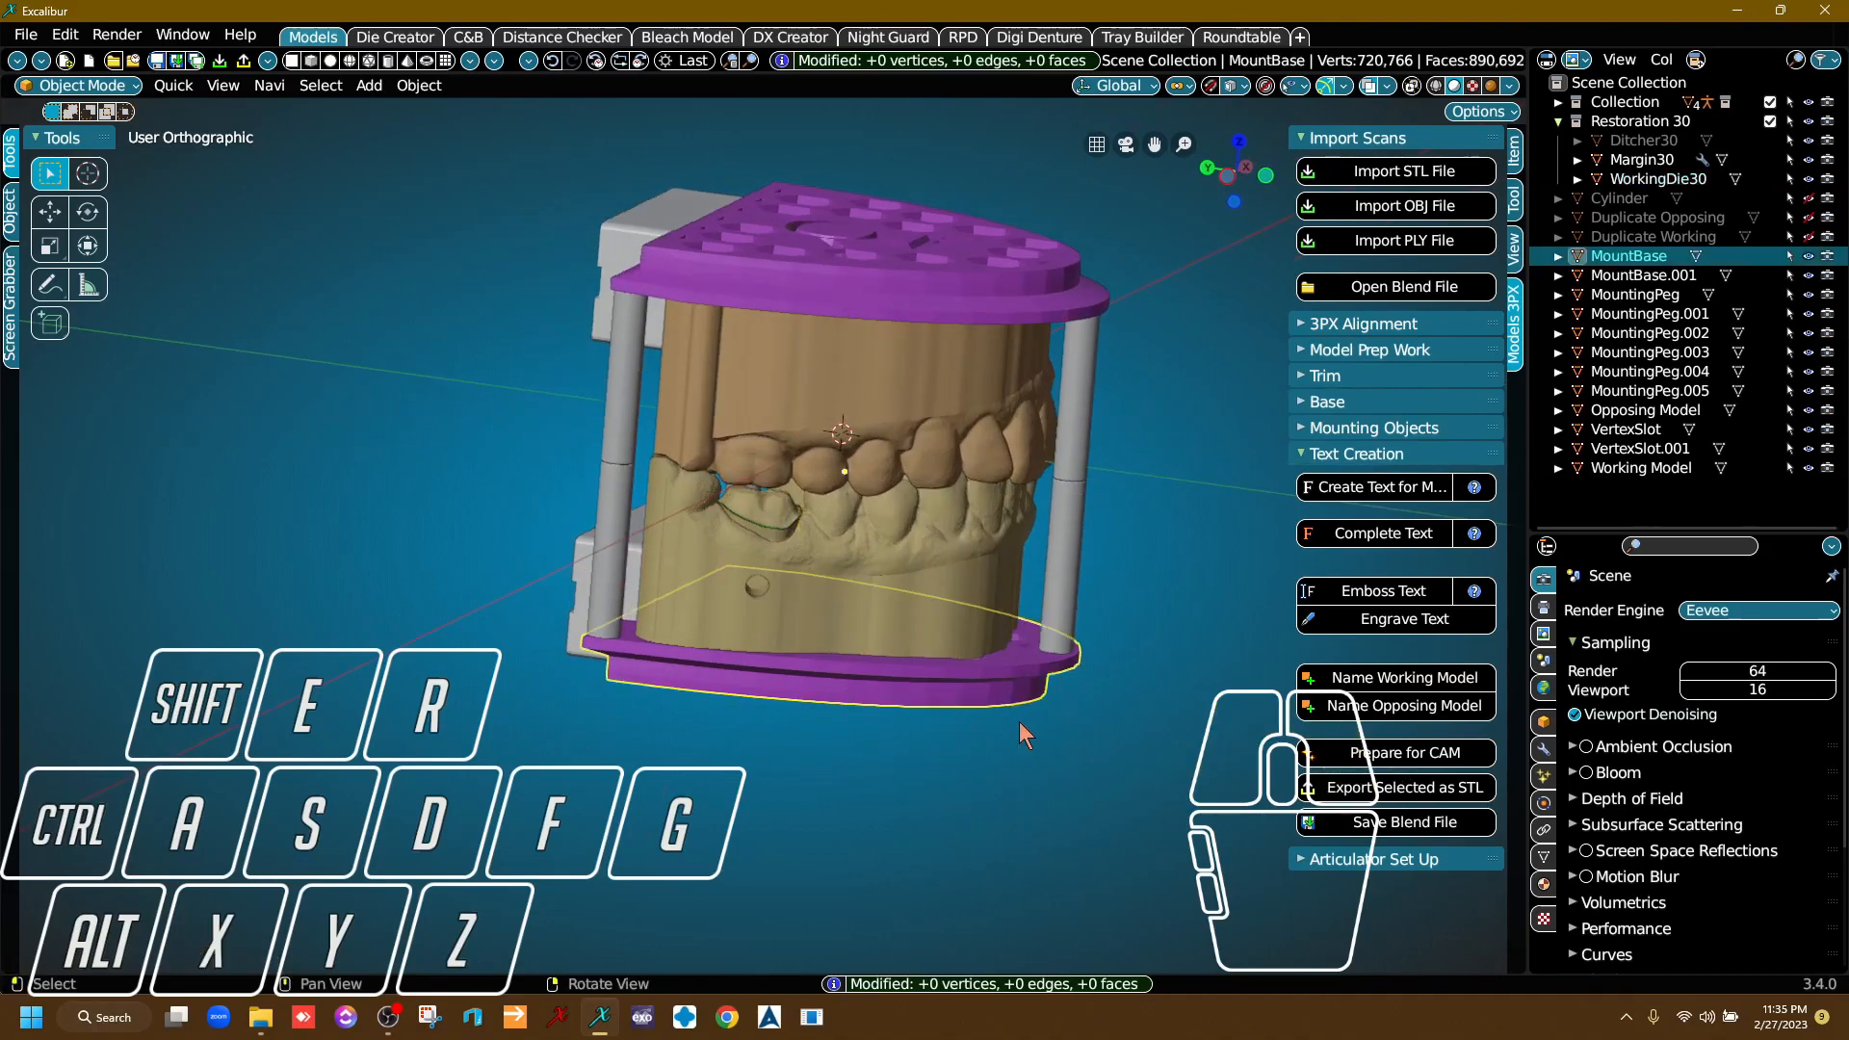
{"action": "left_click", "coordinate": [961, 292]}
{"action": "left_click", "coordinate": [1438, 754]}
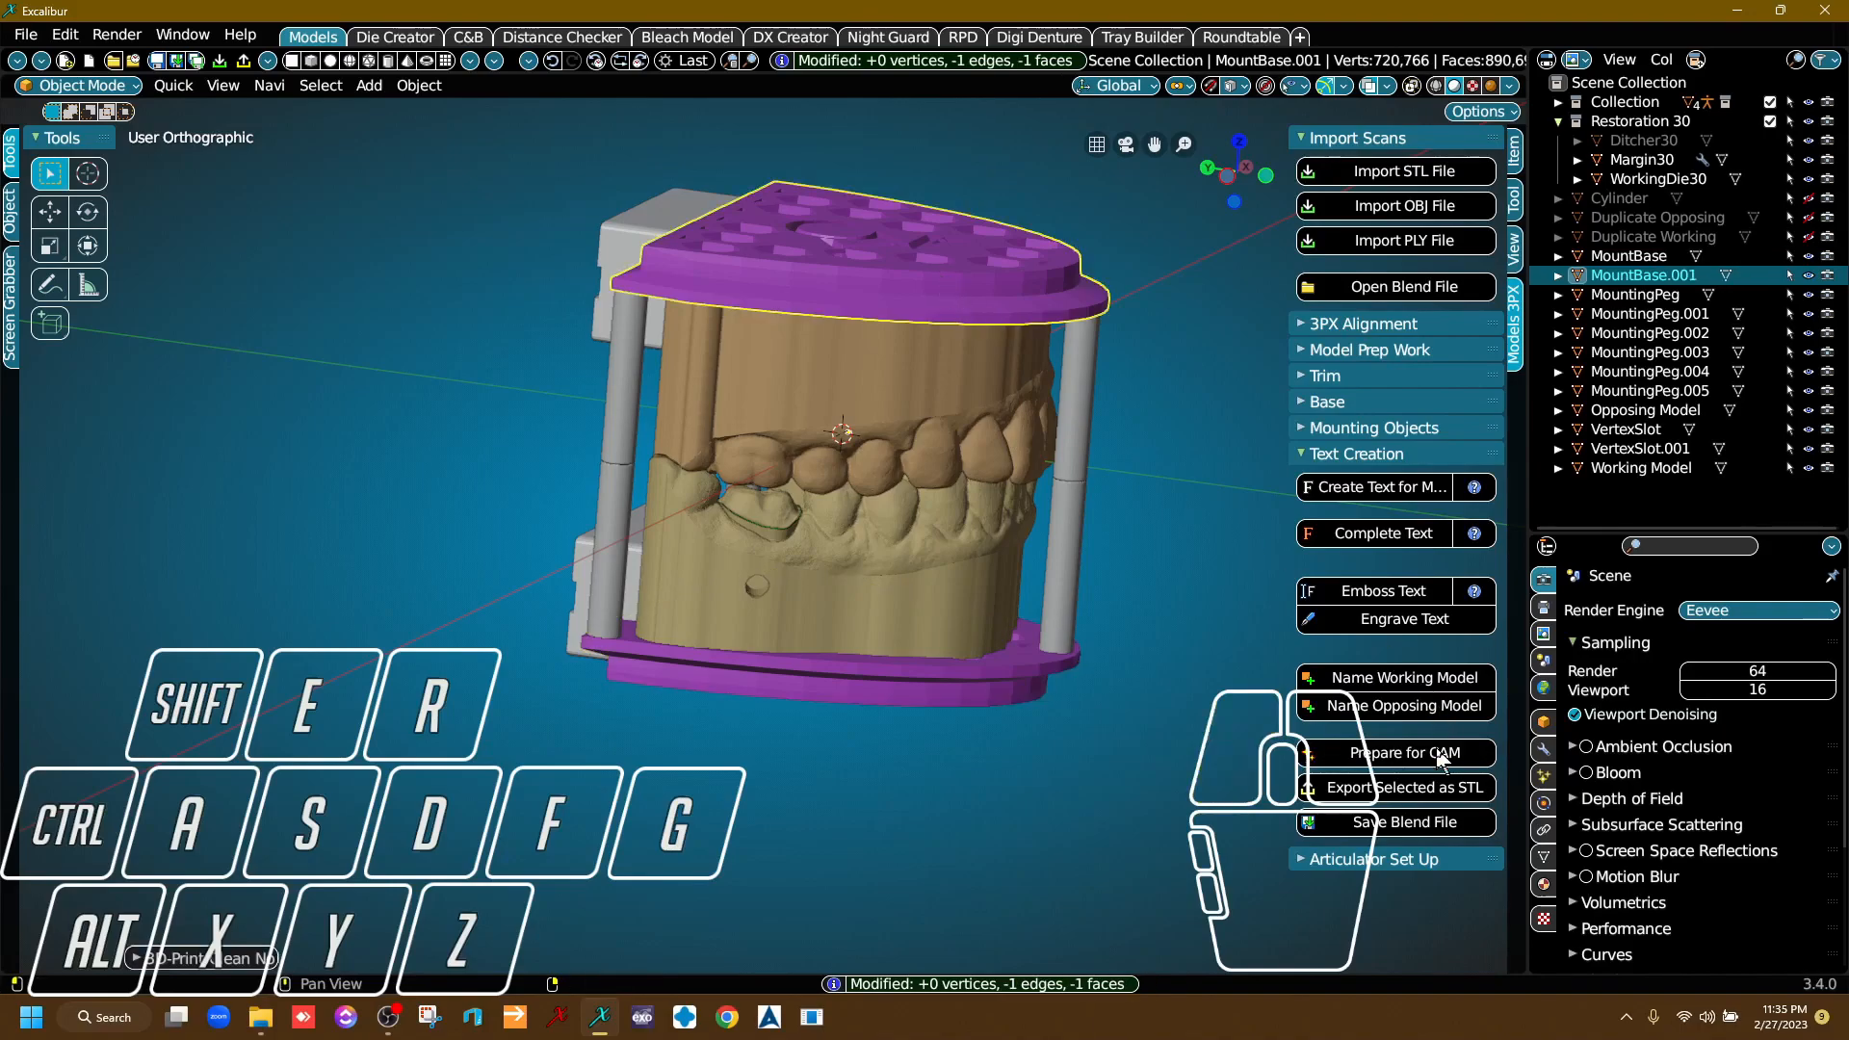
Save the scene as a blend file named TestModel in the Desktop folder.
{"action": "middle_click_drag", "start_coordinate": [882, 829], "coordinate": [963, 811]}
{"action": "right_click_drag", "start_coordinate": [963, 811], "coordinate": [905, 737]}
{"action": "scroll", "coordinate": [903, 736], "scroll_direction": "down", "scroll_amount": 2}
{"action": "scroll", "coordinate": [722, 684], "scroll_direction": "up", "scroll_amount": 2}
{"action": "middle_click_drag", "start_coordinate": [960, 674], "coordinate": [714, 656]}
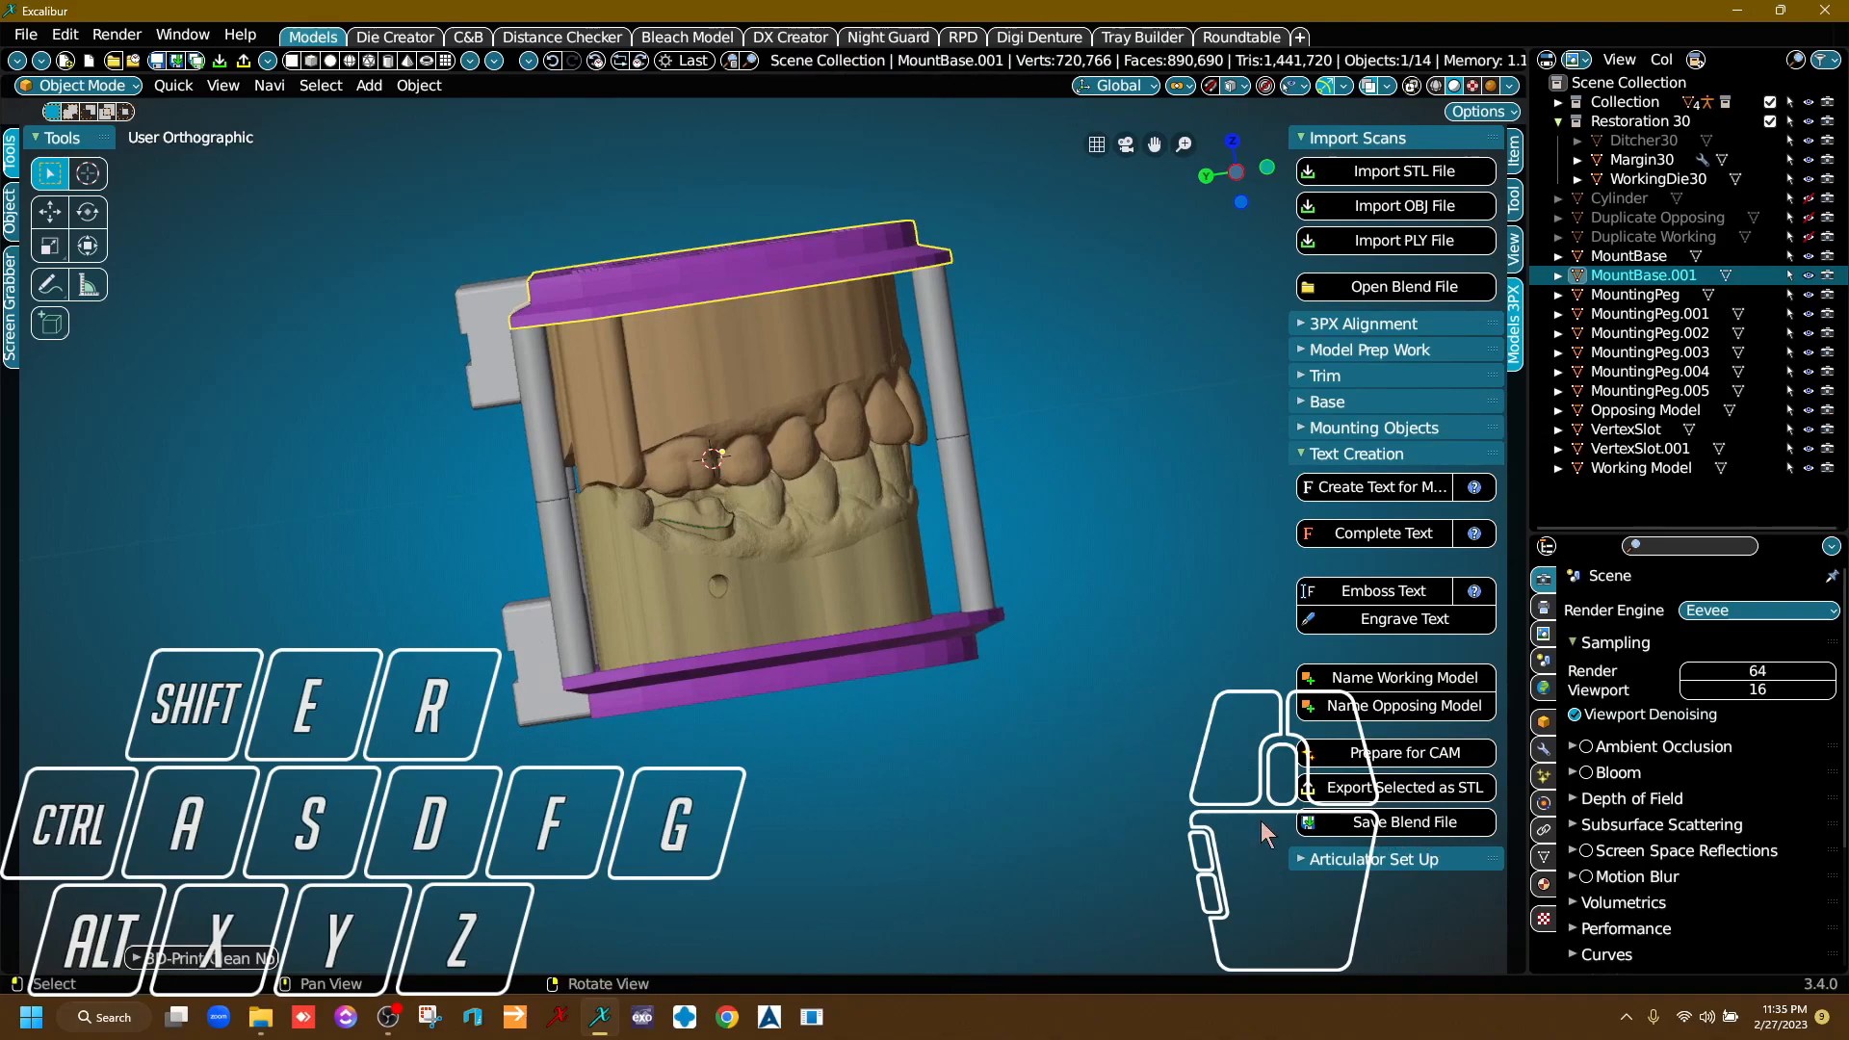
{"action": "left_click", "coordinate": [1413, 836]}
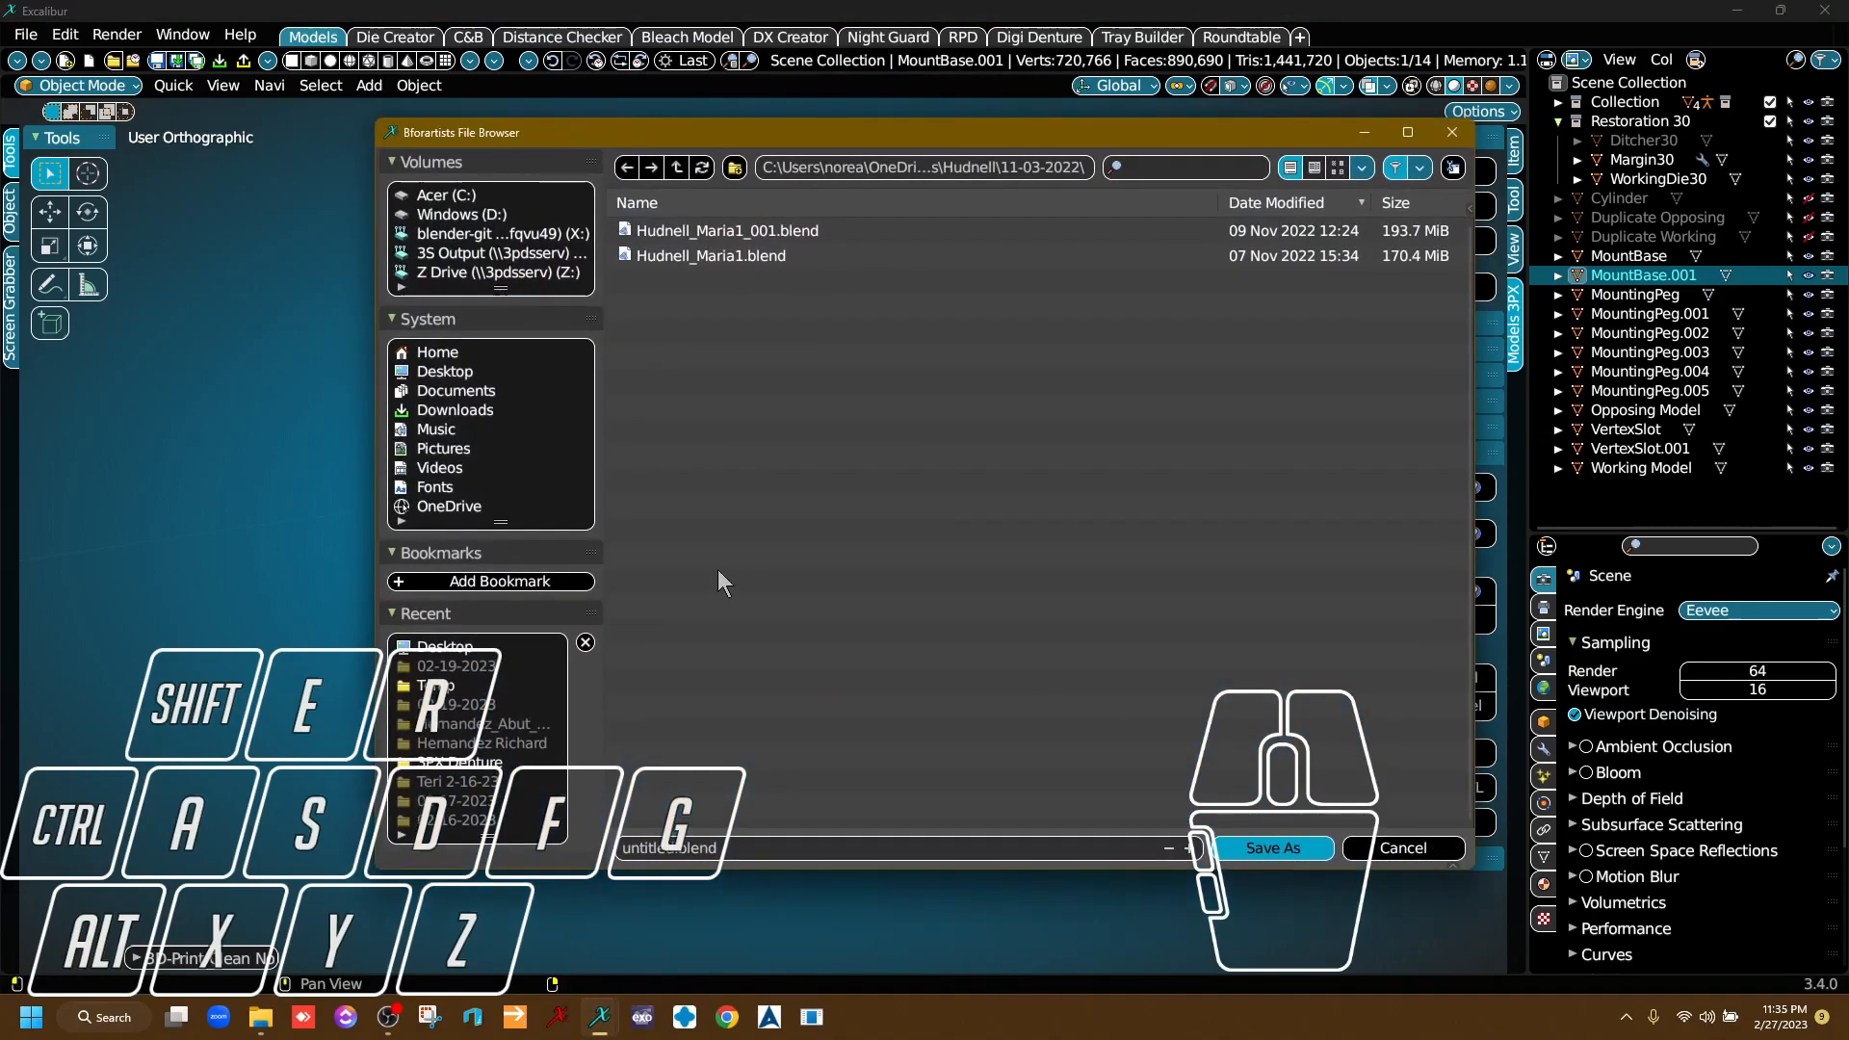
{"action": "left_click", "coordinate": [436, 371]}
{"action": "left_click", "coordinate": [765, 840]}
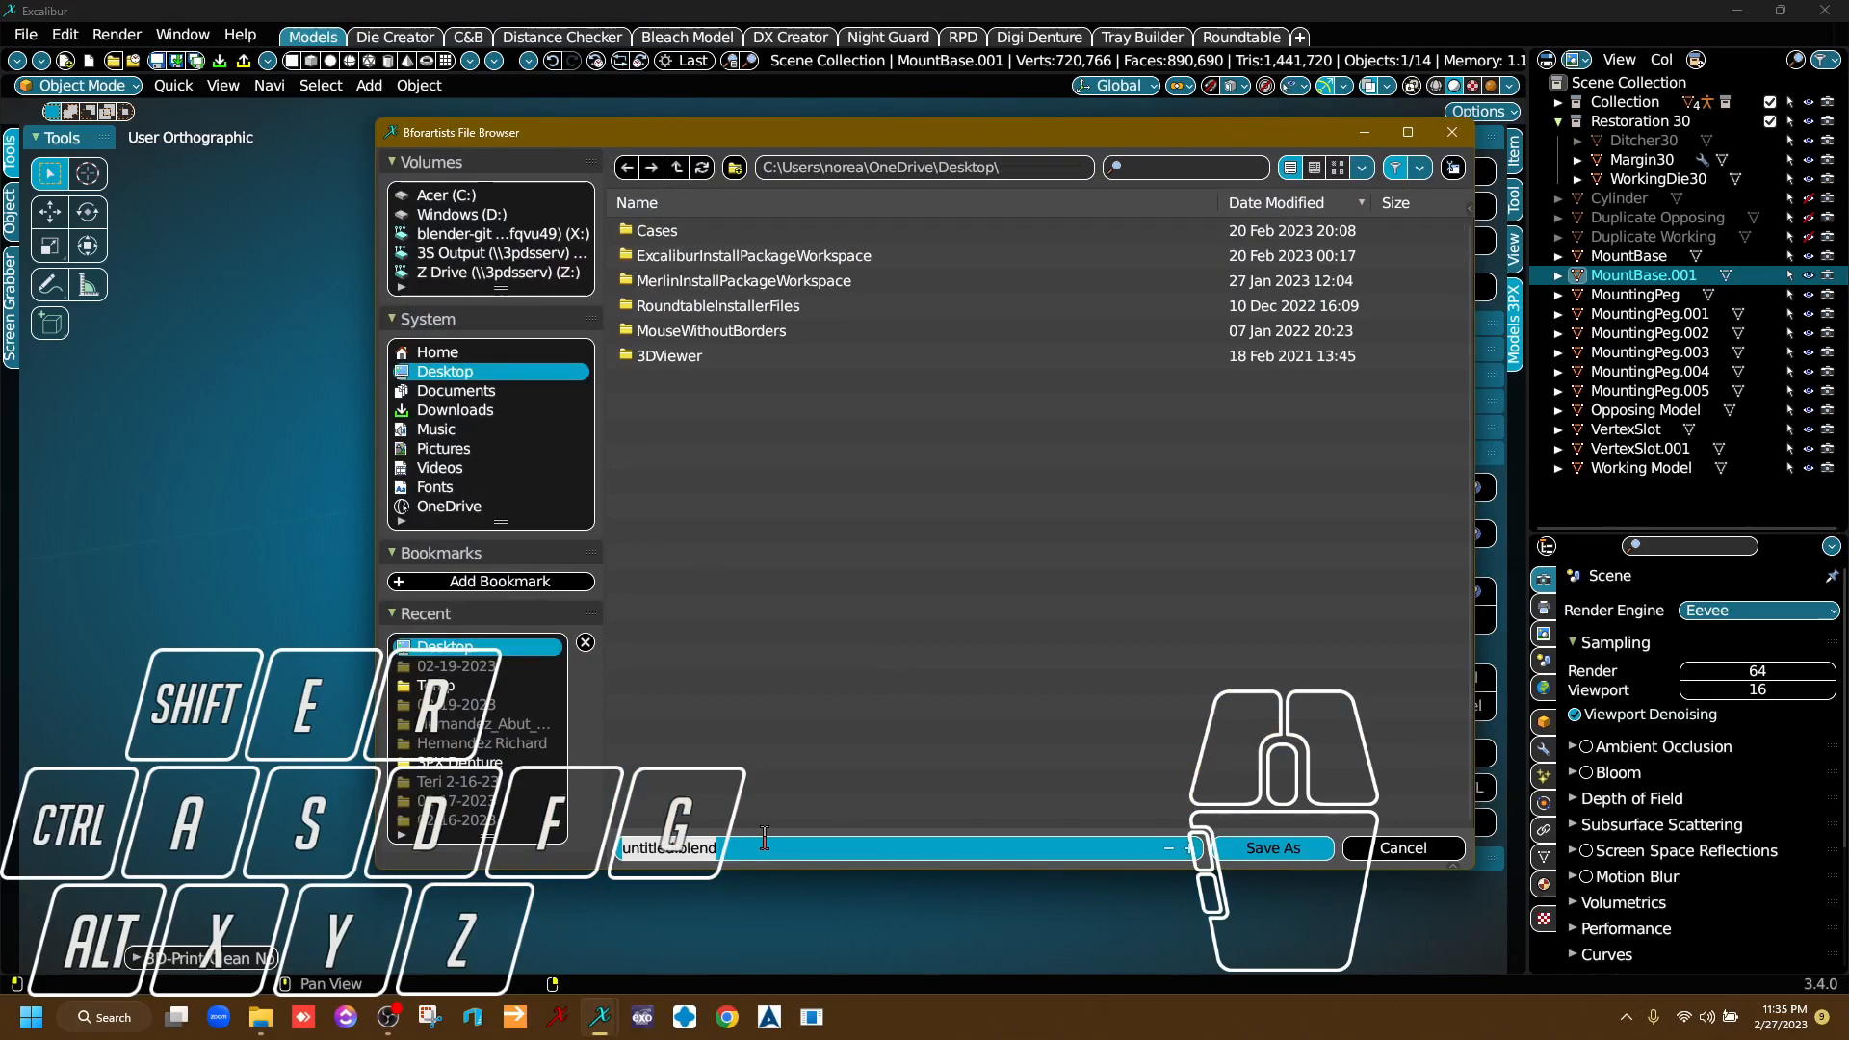
{"action": "type", "text": "TestModel"}
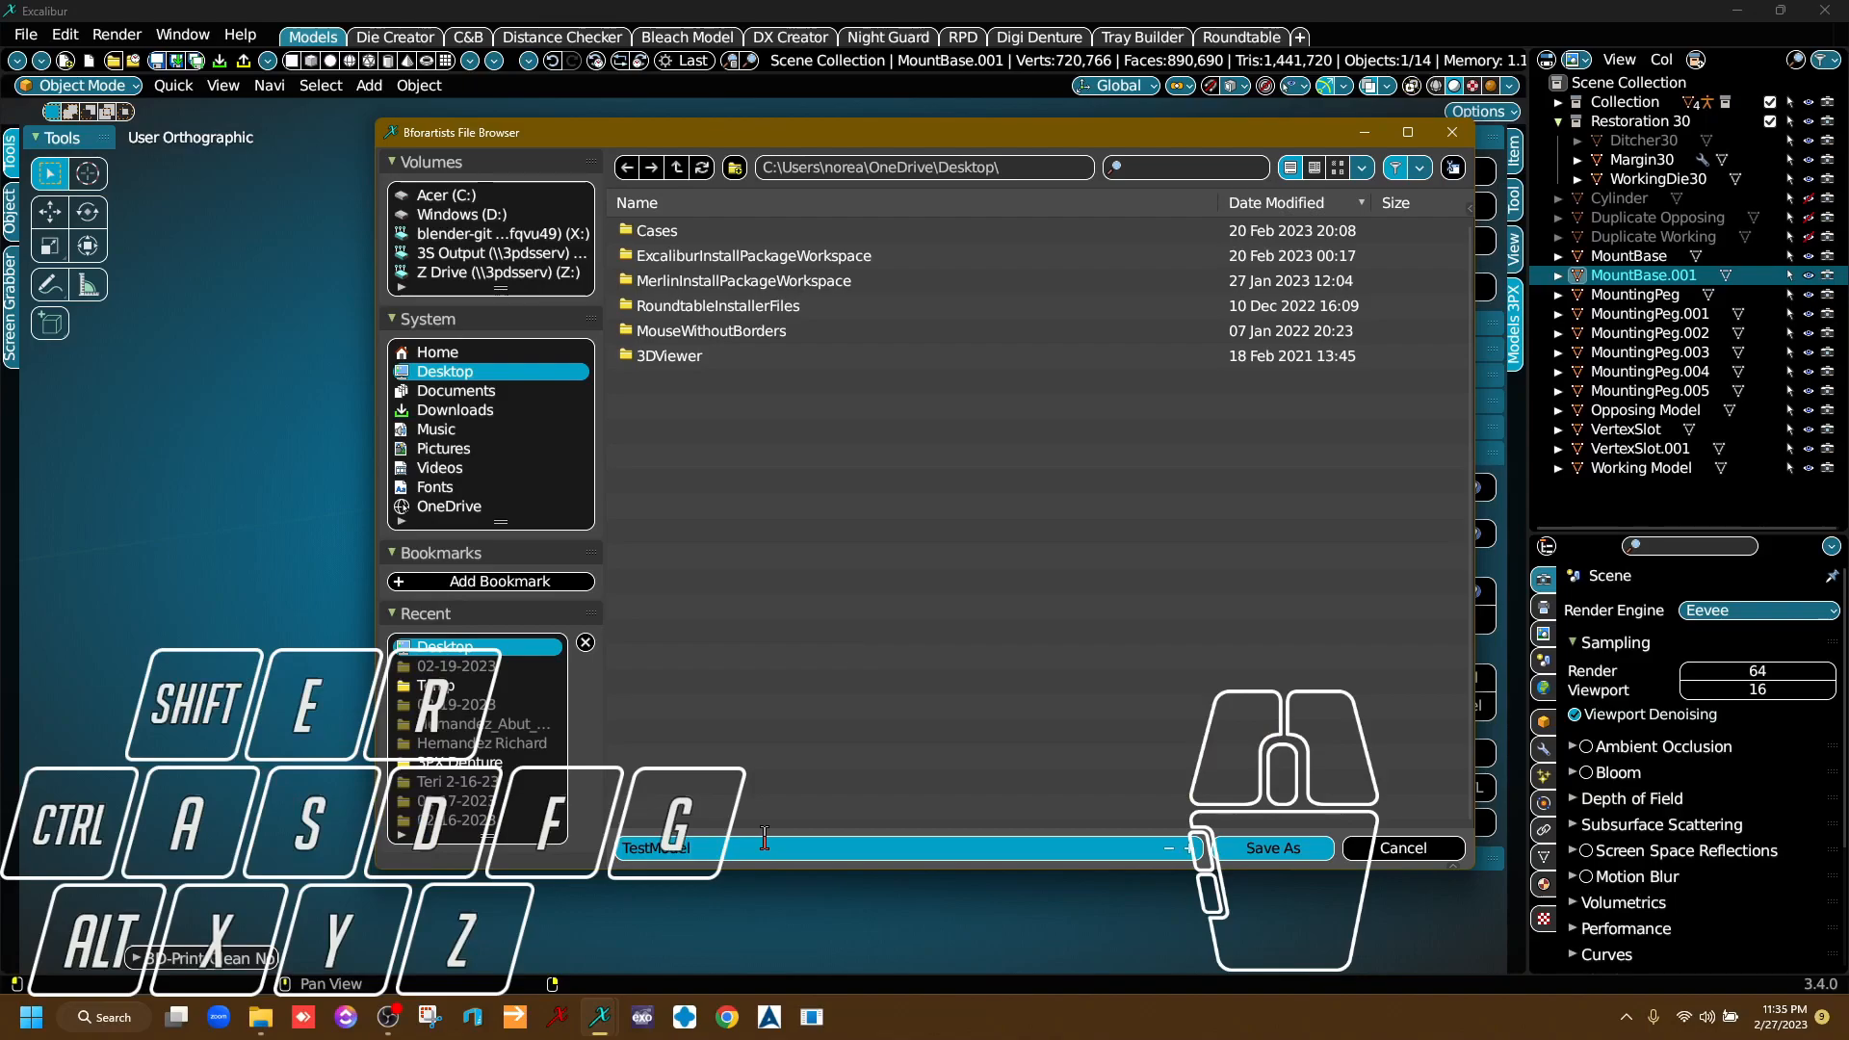
{"action": "left_click", "coordinate": [1281, 852]}
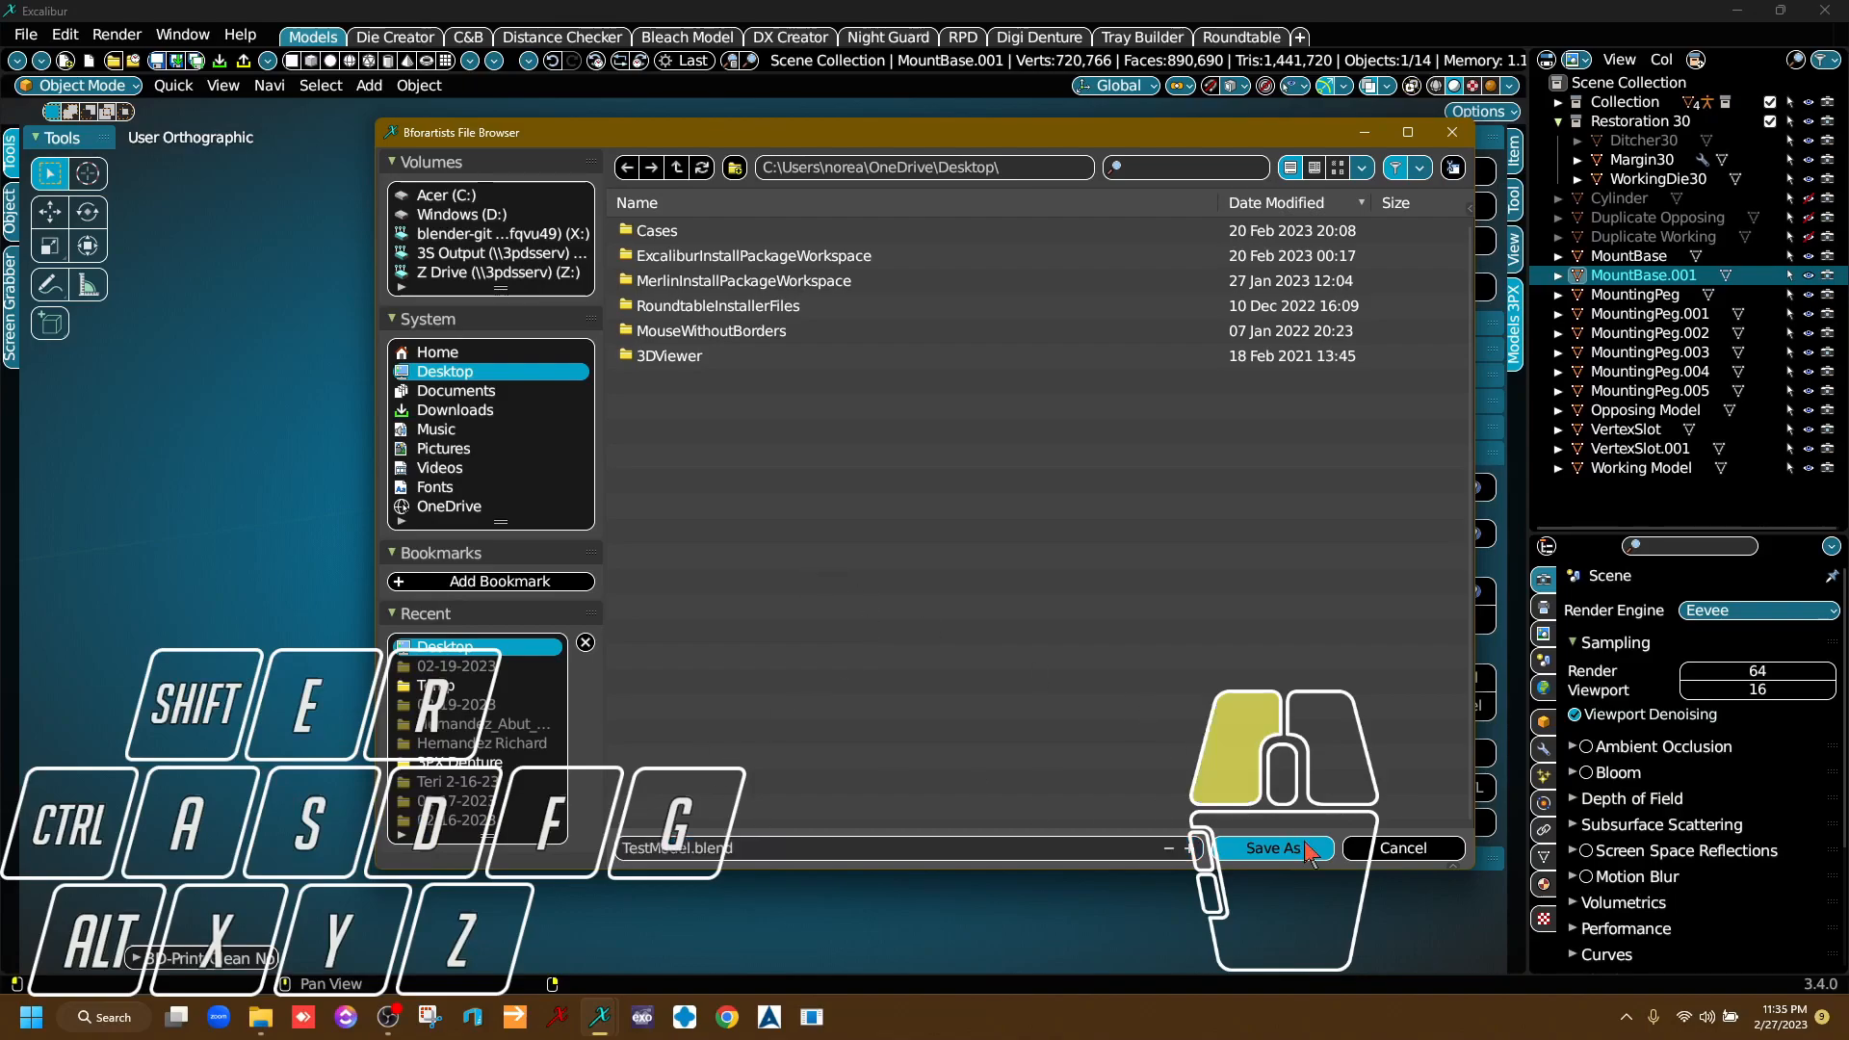
{"action": "left_click", "coordinate": [1281, 851]}
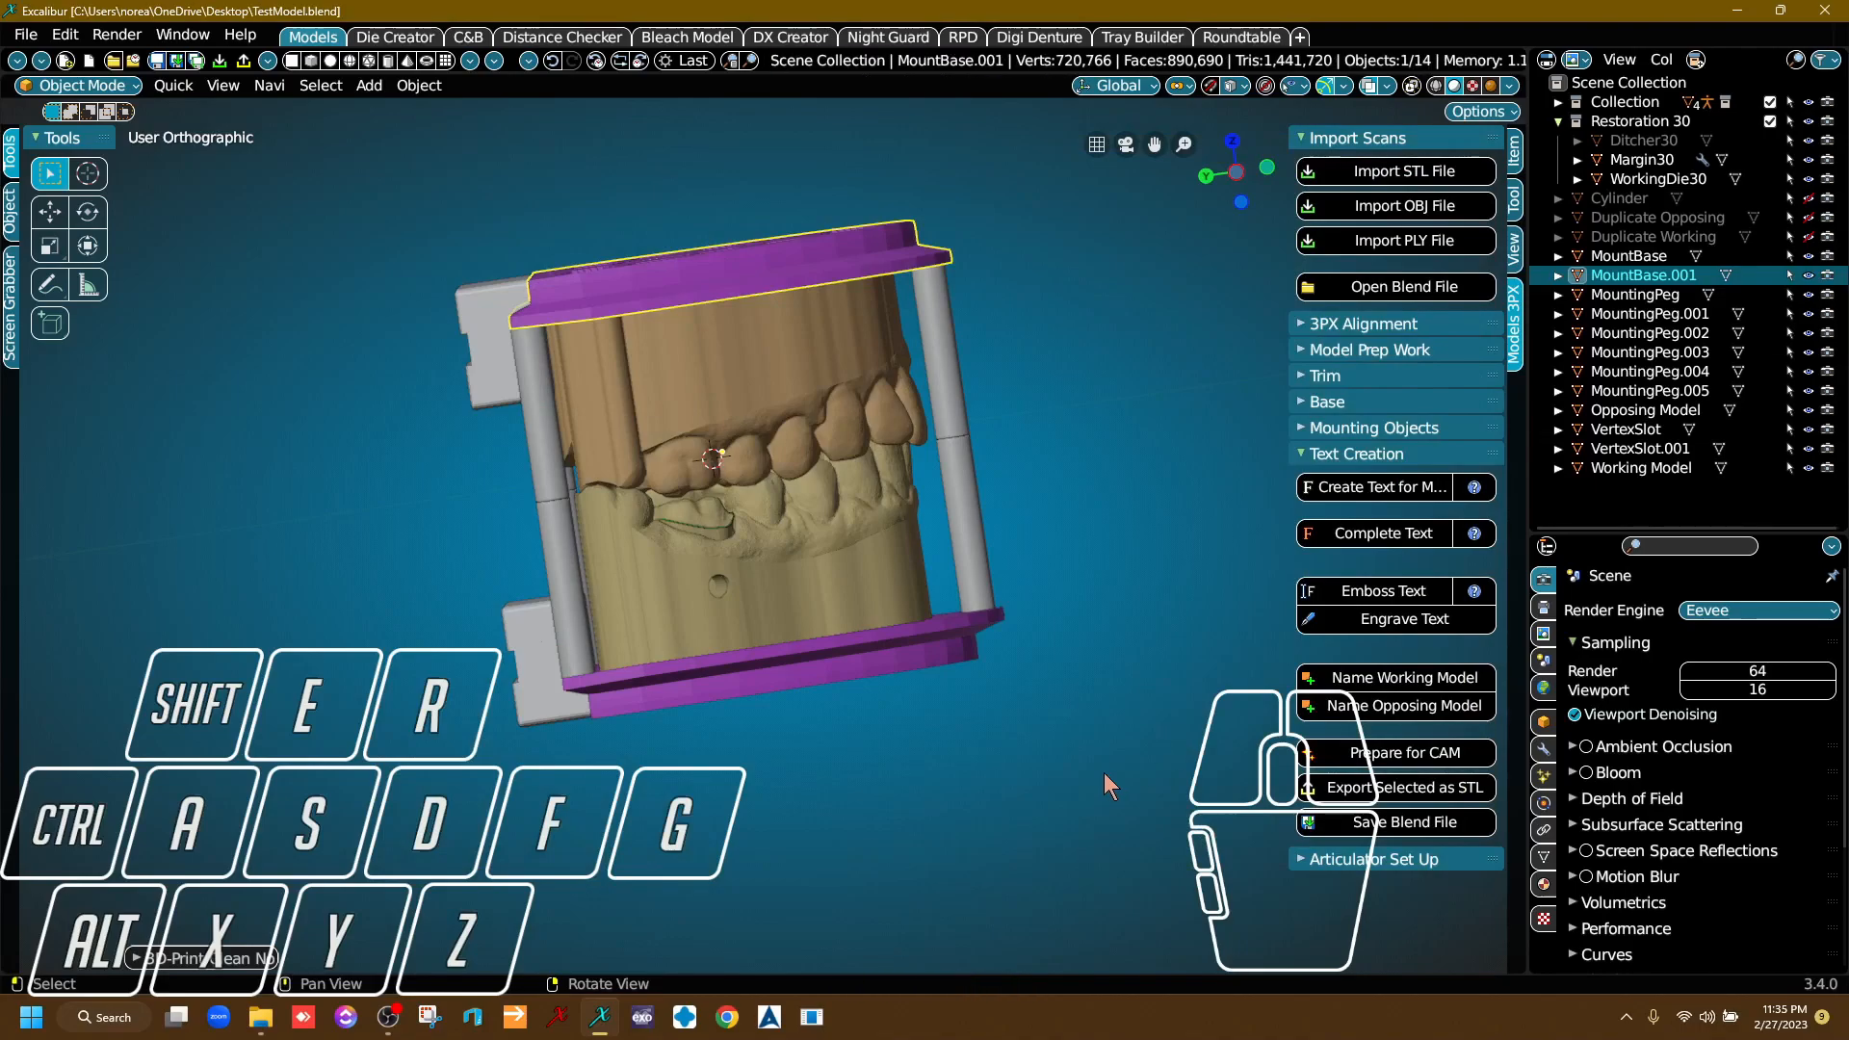
Join the upper slotted block, upper mounting base and three upper pegs into a single object.
{"action": "right_click_drag", "start_coordinate": [1103, 773], "coordinate": [807, 601]}
{"action": "right_click_drag", "start_coordinate": [575, 393], "coordinate": [857, 402]}
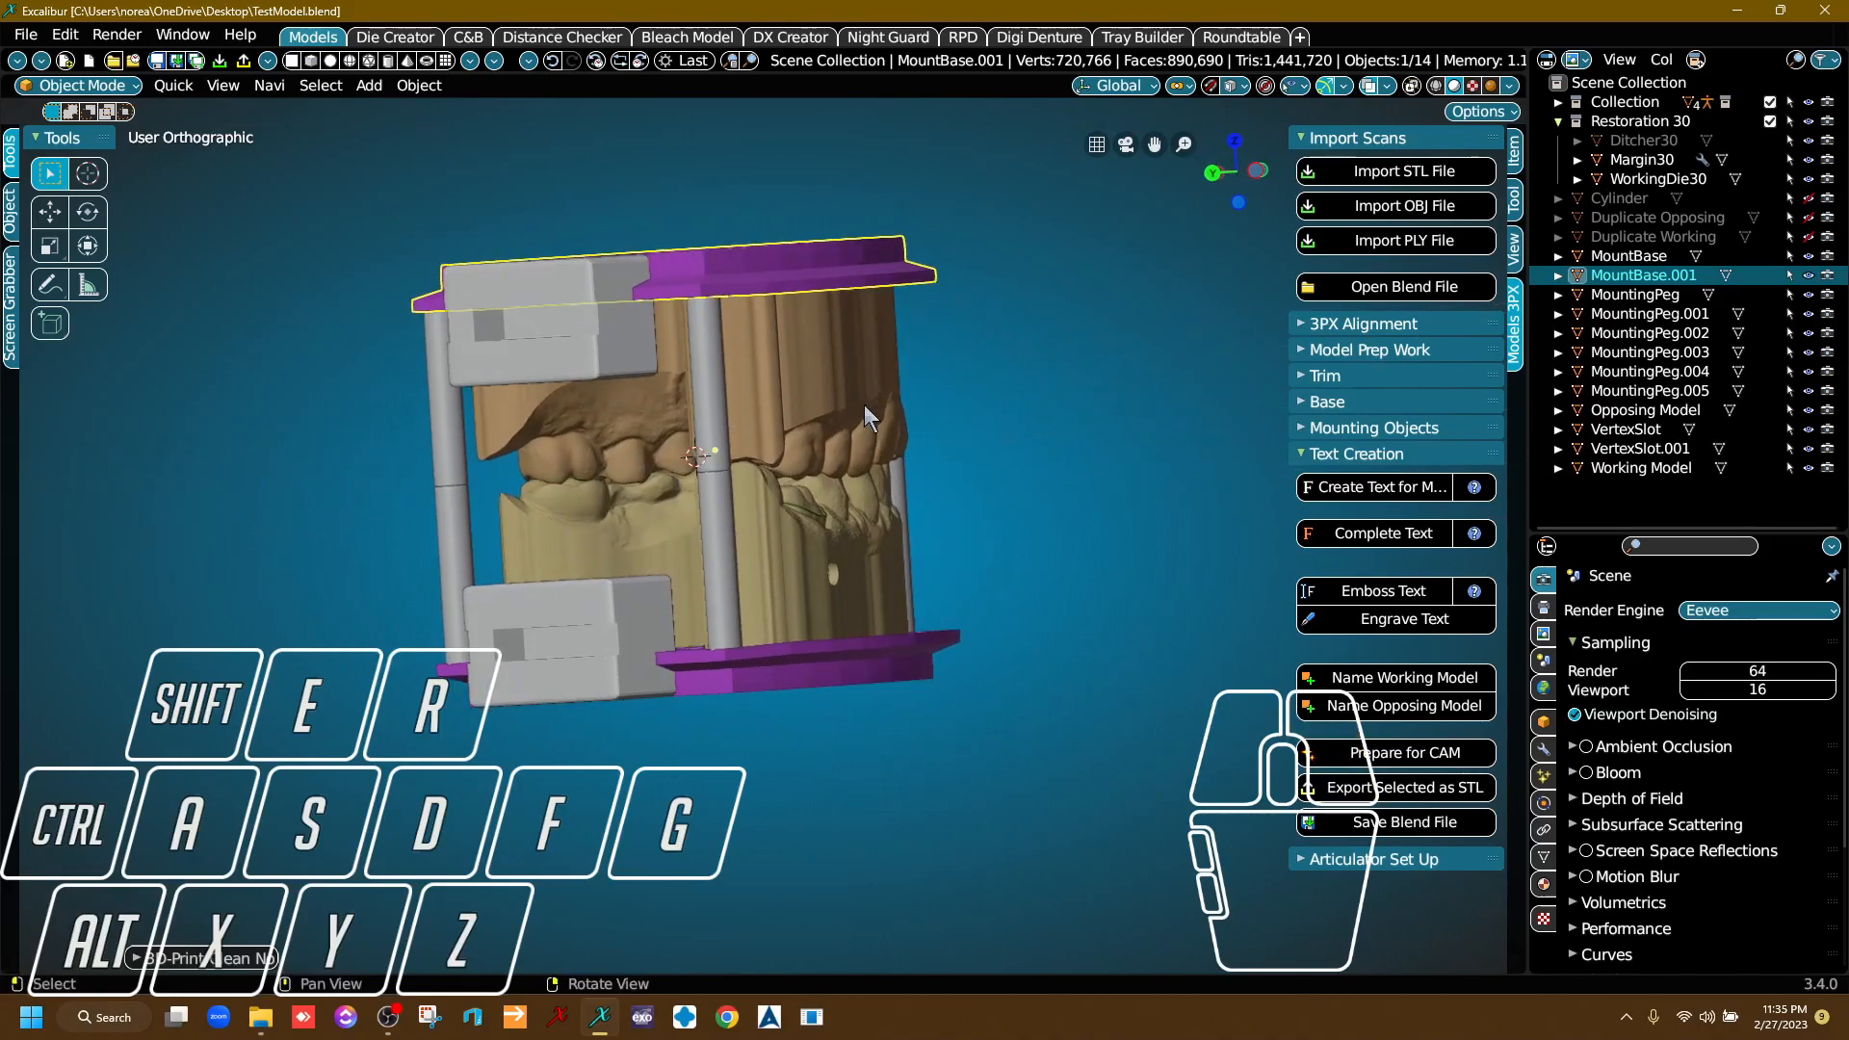
{"action": "right_click_drag", "start_coordinate": [1007, 436], "coordinate": [598, 377]}
{"action": "left_click", "coordinate": [537, 387], "text": "shift"}
{"action": "left_click", "coordinate": [661, 295], "text": "shift"}
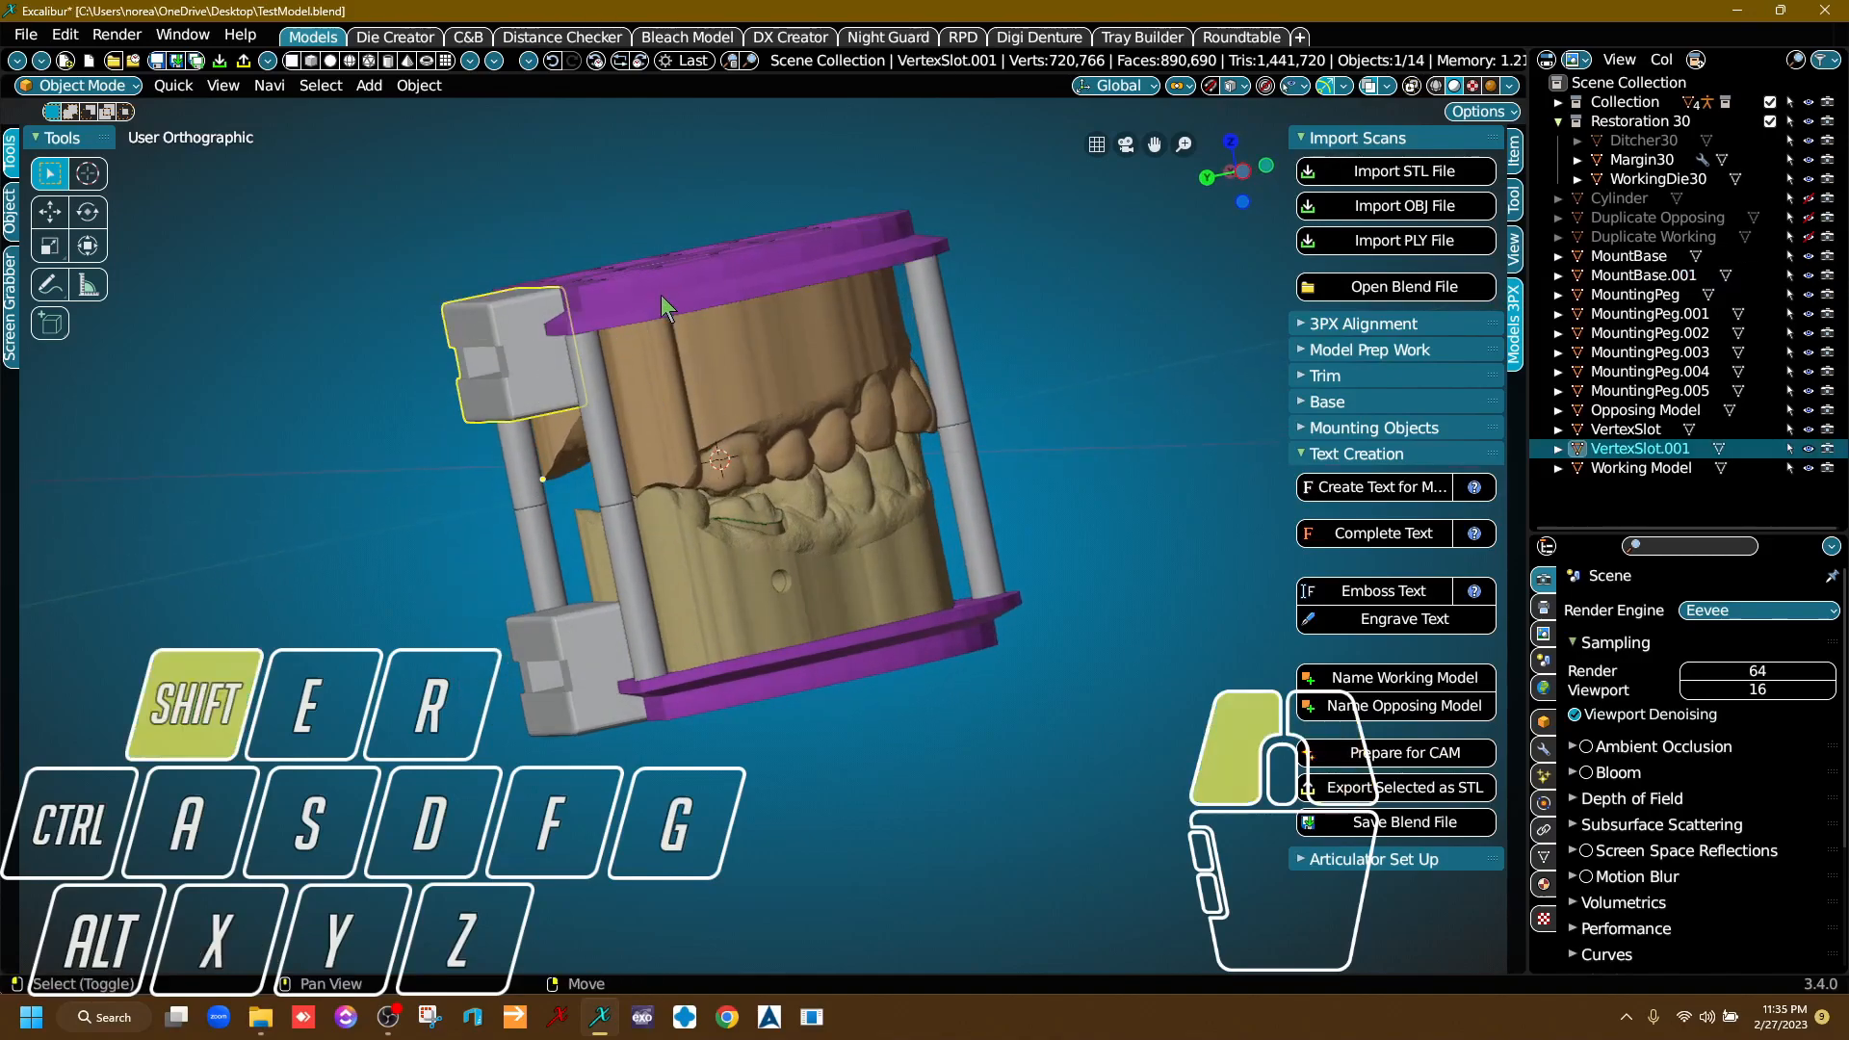
{"action": "left_click", "coordinate": [602, 409], "text": "shift"}
{"action": "left_click", "coordinate": [947, 334], "text": "shift"}
{"action": "right_click_drag", "start_coordinate": [1041, 371], "coordinate": [1233, 409]}
{"action": "left_click", "coordinate": [438, 387], "text": "shift"}
{"action": "right_click_drag", "start_coordinate": [1028, 399], "coordinate": [772, 337]}
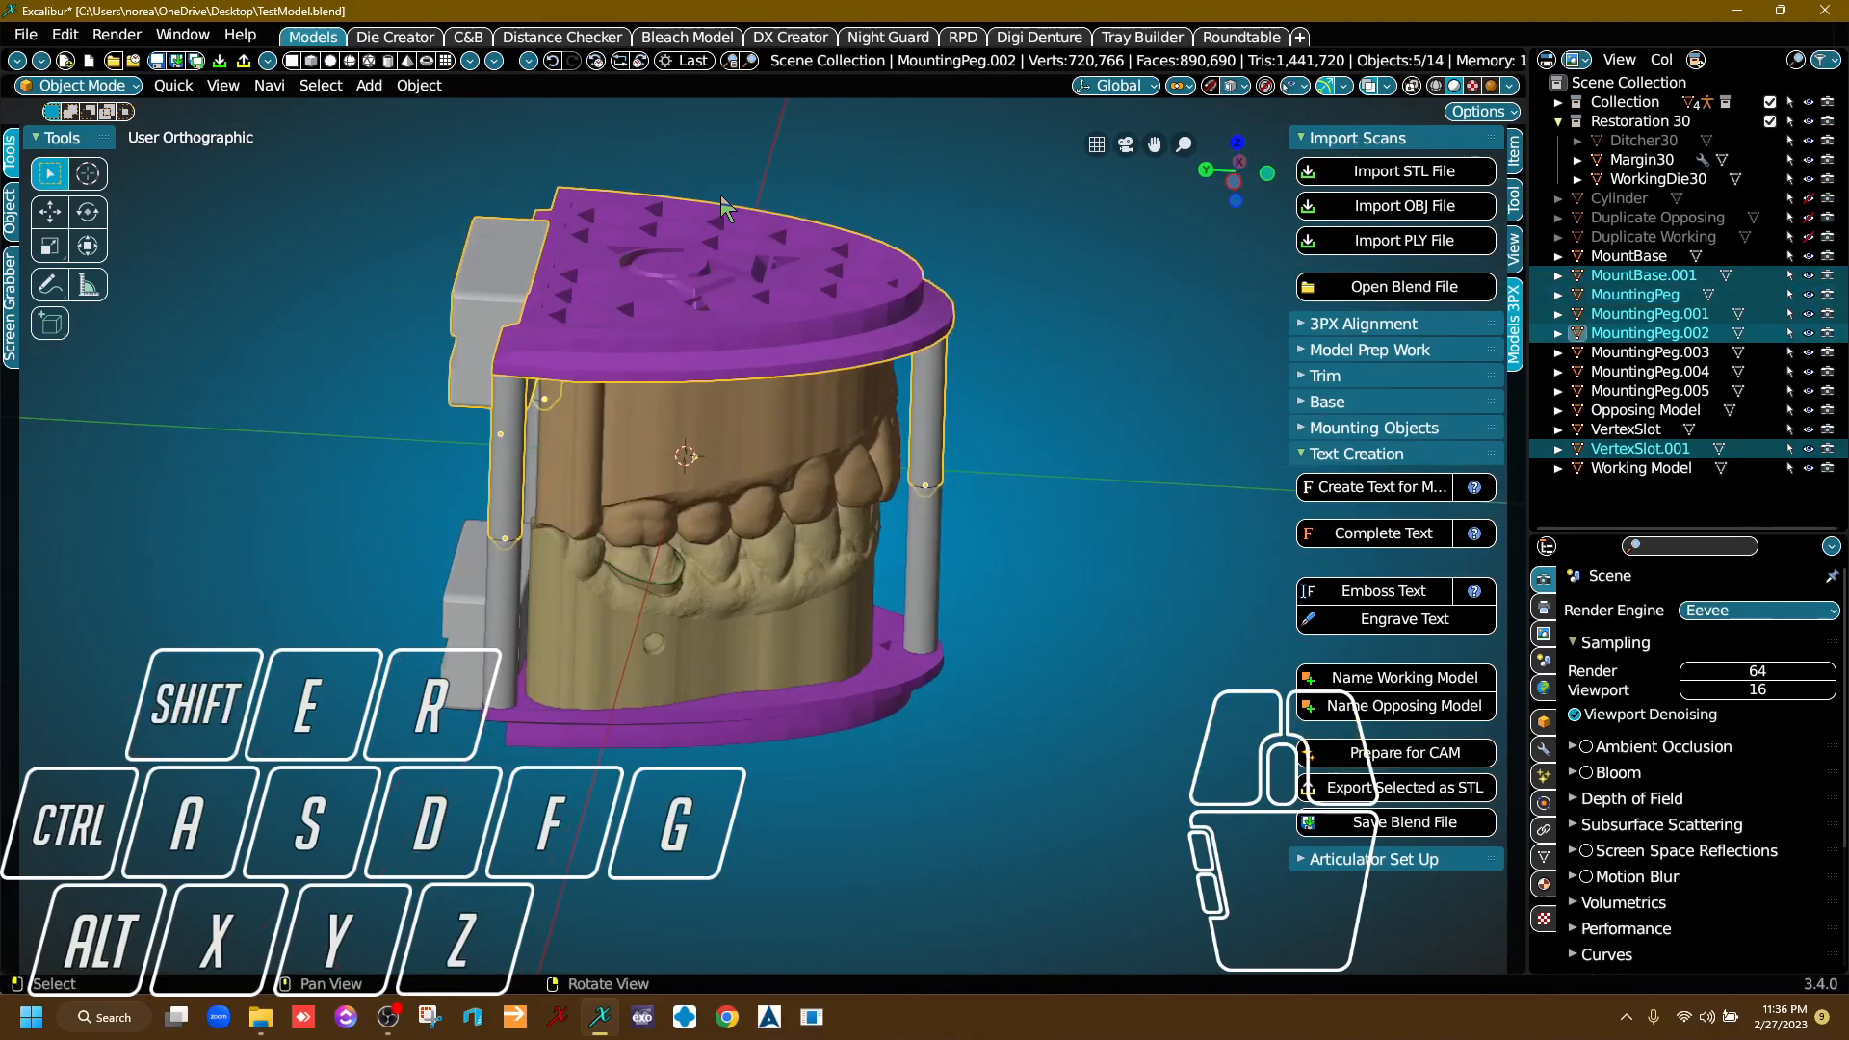
{"action": "right_click_drag", "start_coordinate": [961, 481], "coordinate": [1042, 396]}
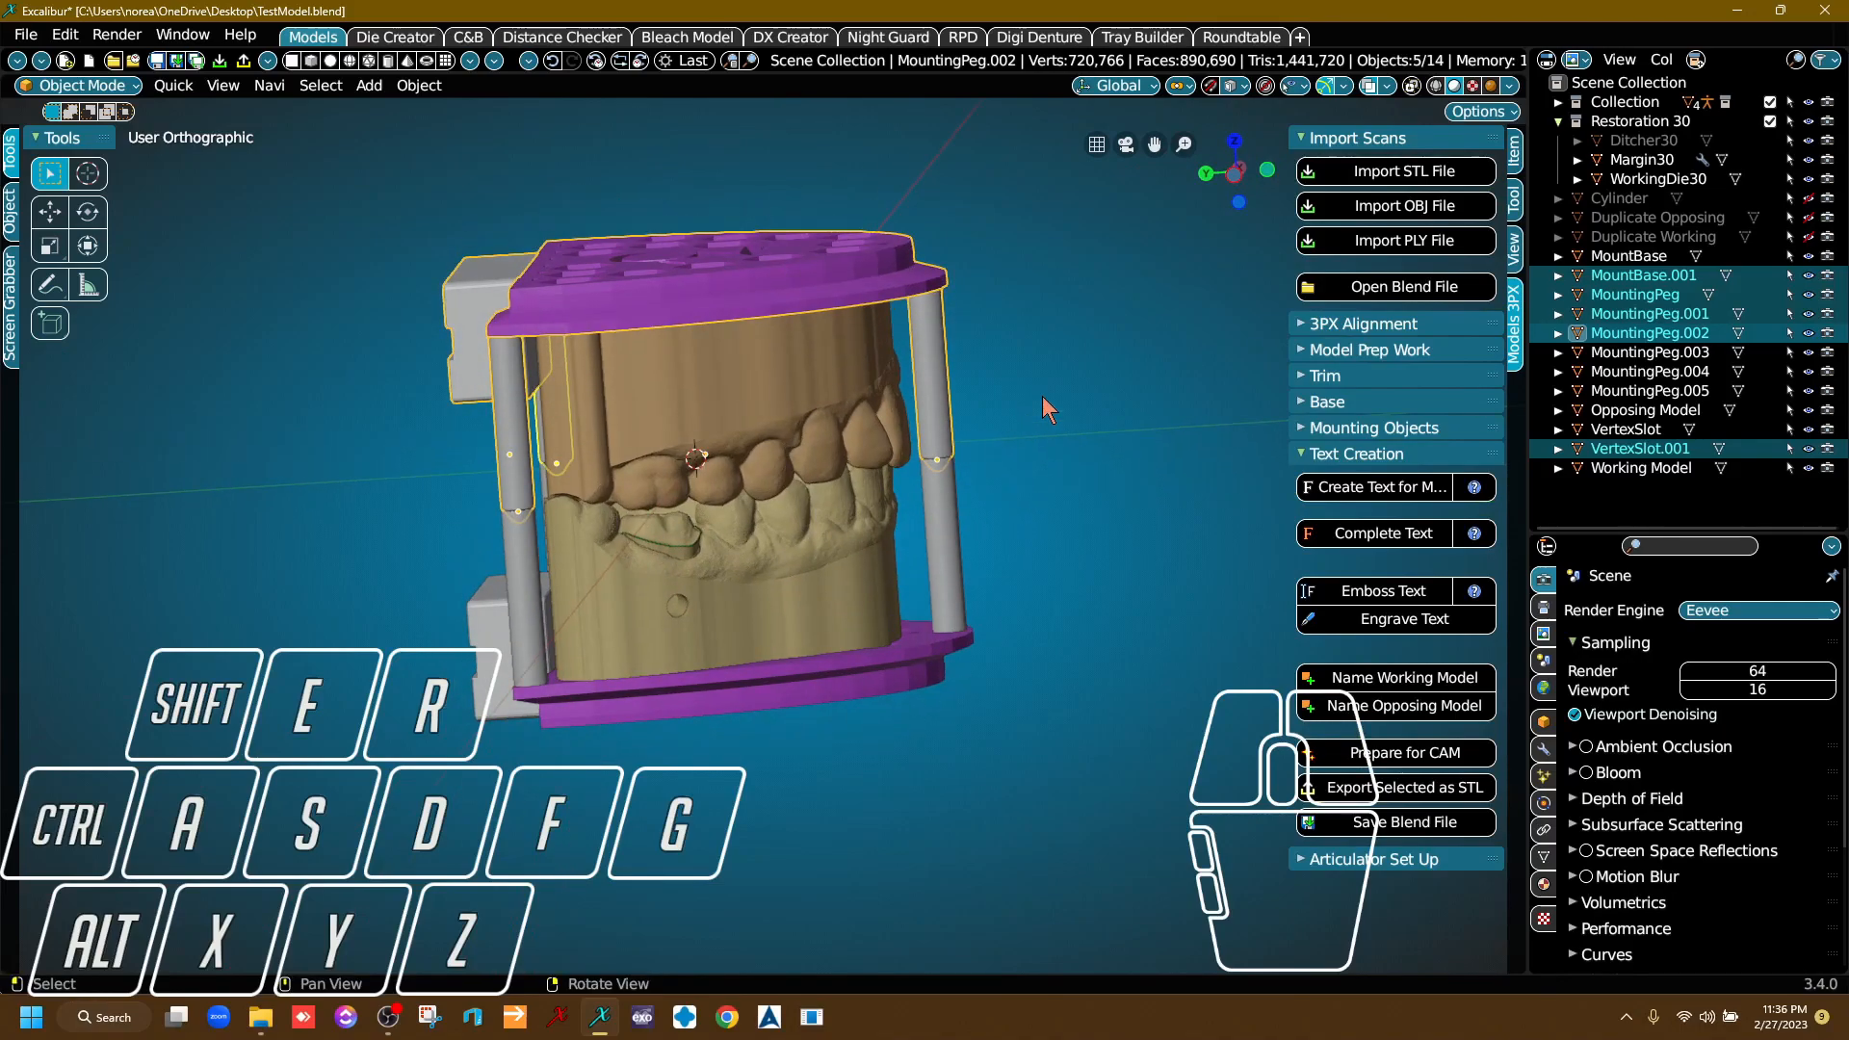
{"action": "key", "text": "ctrl"}
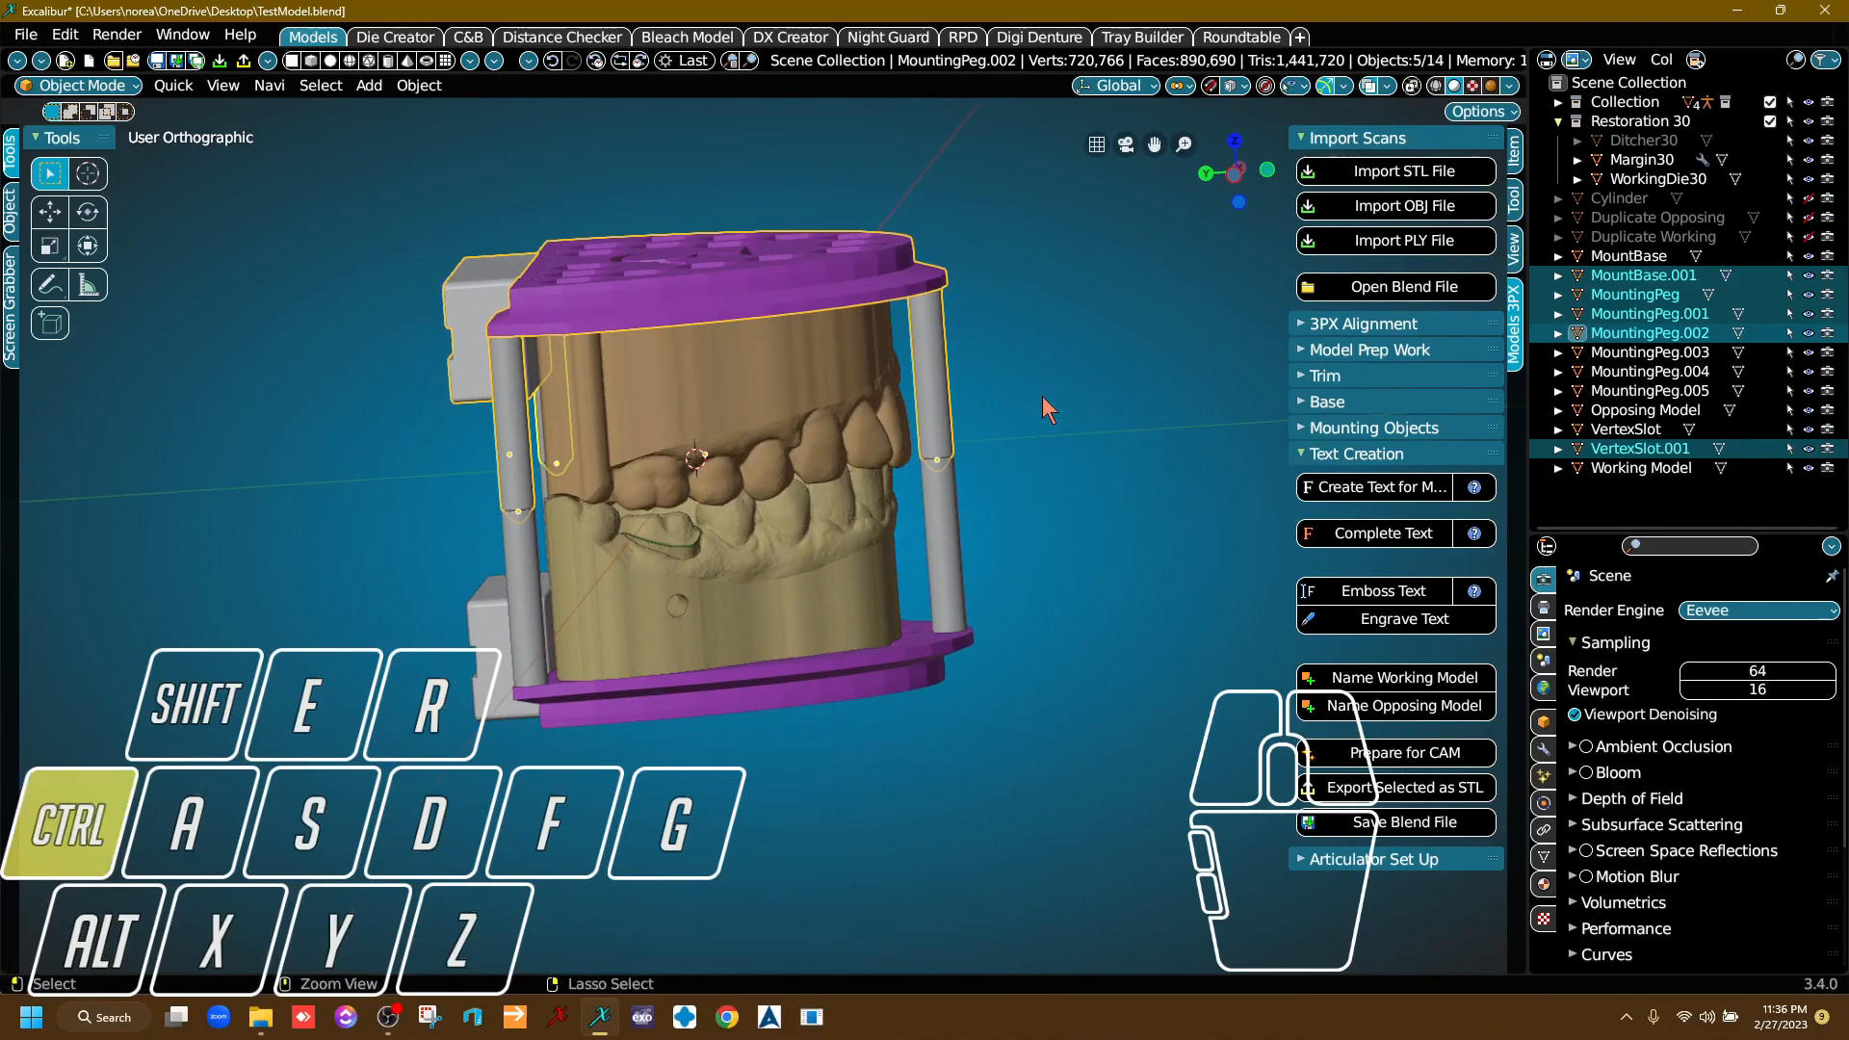
{"action": "key", "text": "Delete"}
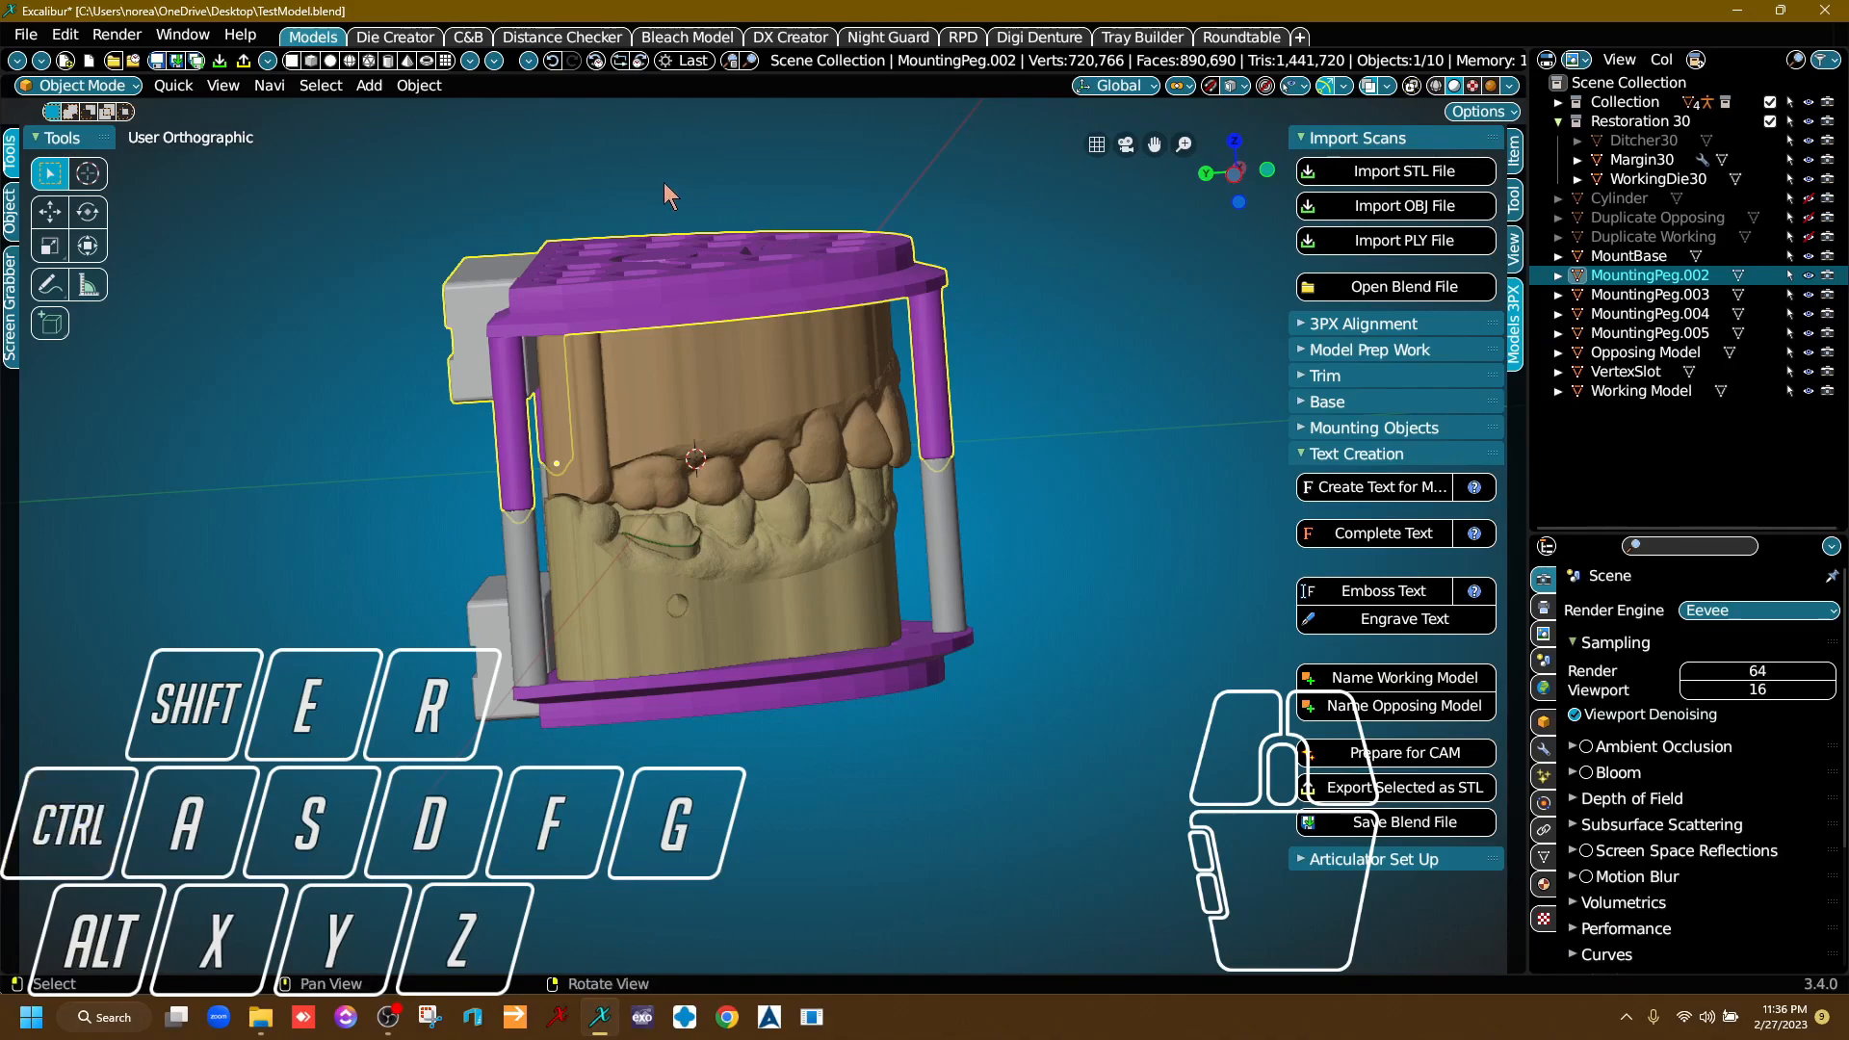
{"action": "right_click_drag", "start_coordinate": [638, 366], "coordinate": [737, 367]}
{"action": "left_click", "coordinate": [791, 378]}
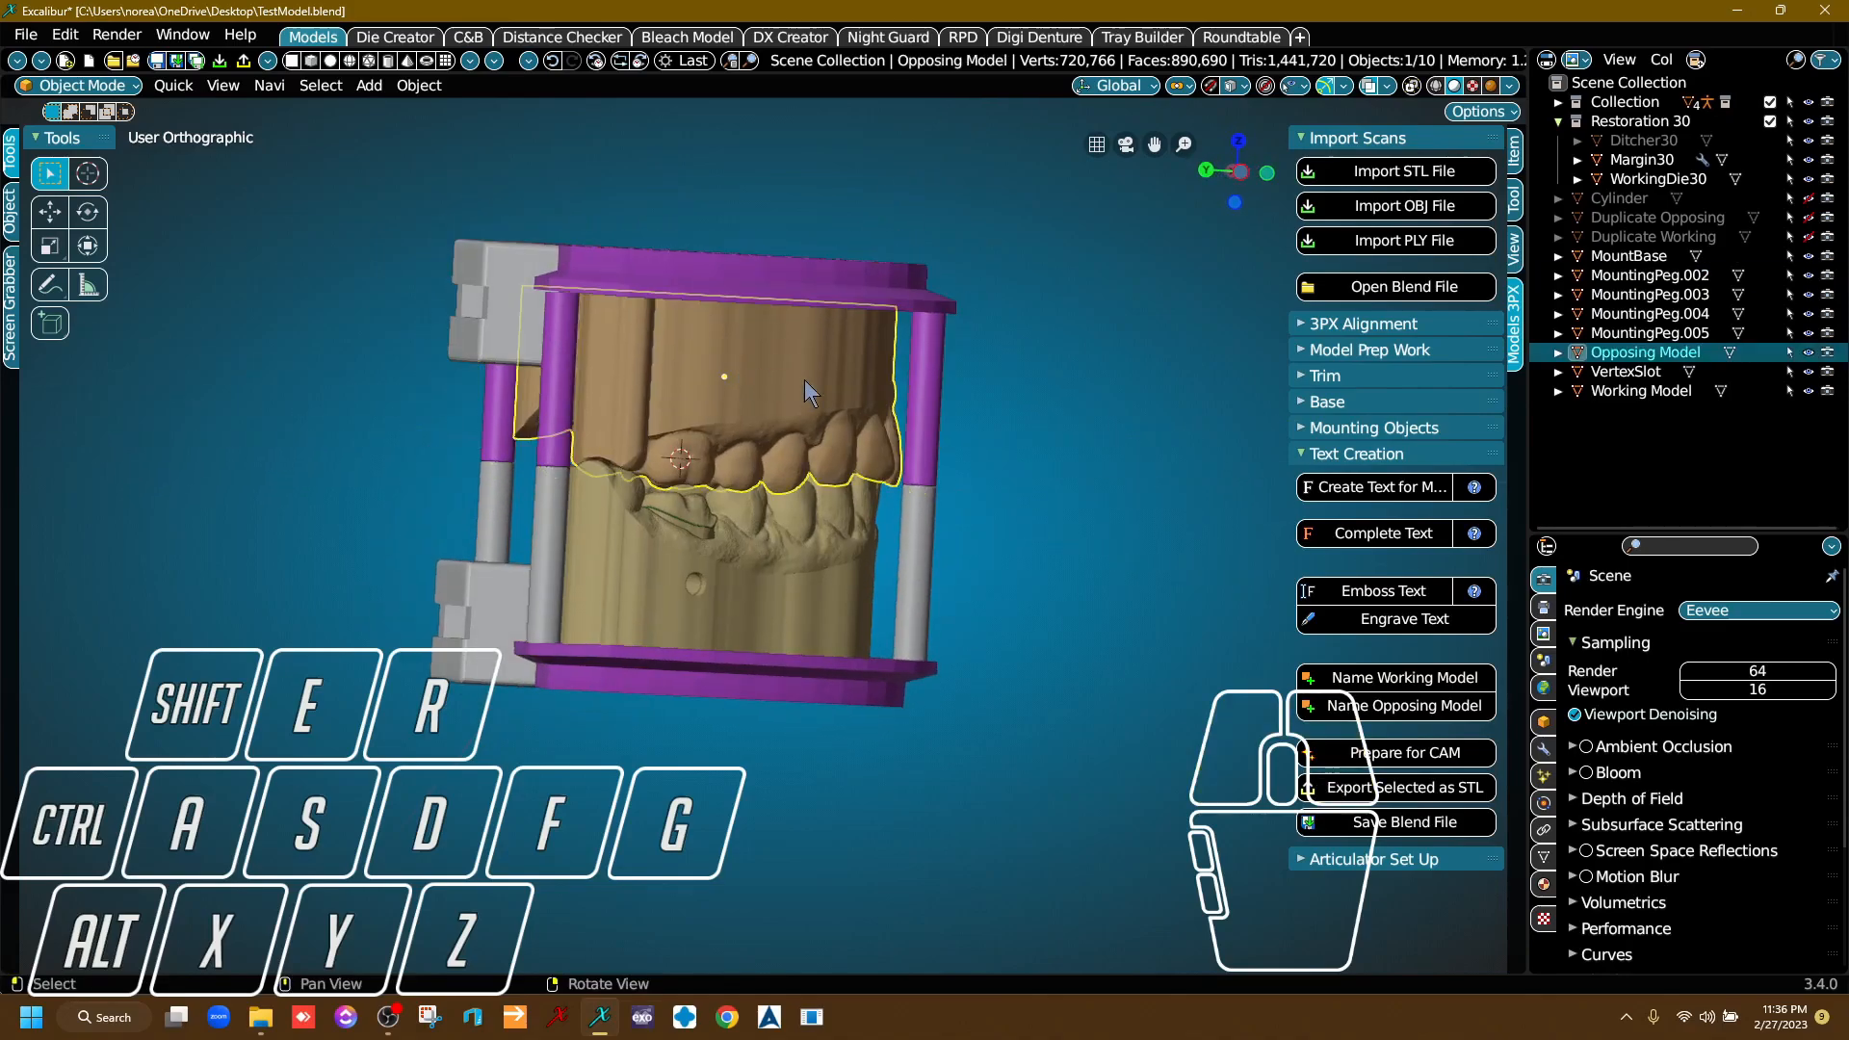
{"action": "left_click", "coordinate": [771, 260]}
{"action": "left_click", "coordinate": [794, 391]}
Join the lower slotted block, three lower pegs and lower mounting base into a single object.
{"action": "middle_click_drag", "start_coordinate": [829, 414], "coordinate": [865, 148]}
{"action": "mouse_move", "coordinate": [592, 397]}
{"action": "right_mouse_down"}
{"action": "mouse_move", "coordinate": [622, 428]}
{"action": "mouse_move", "coordinate": [596, 416]}
{"action": "right_mouse_up"}
{"action": "left_click", "coordinate": [512, 243]}
{"action": "left_click", "coordinate": [564, 337], "text": "shift"}
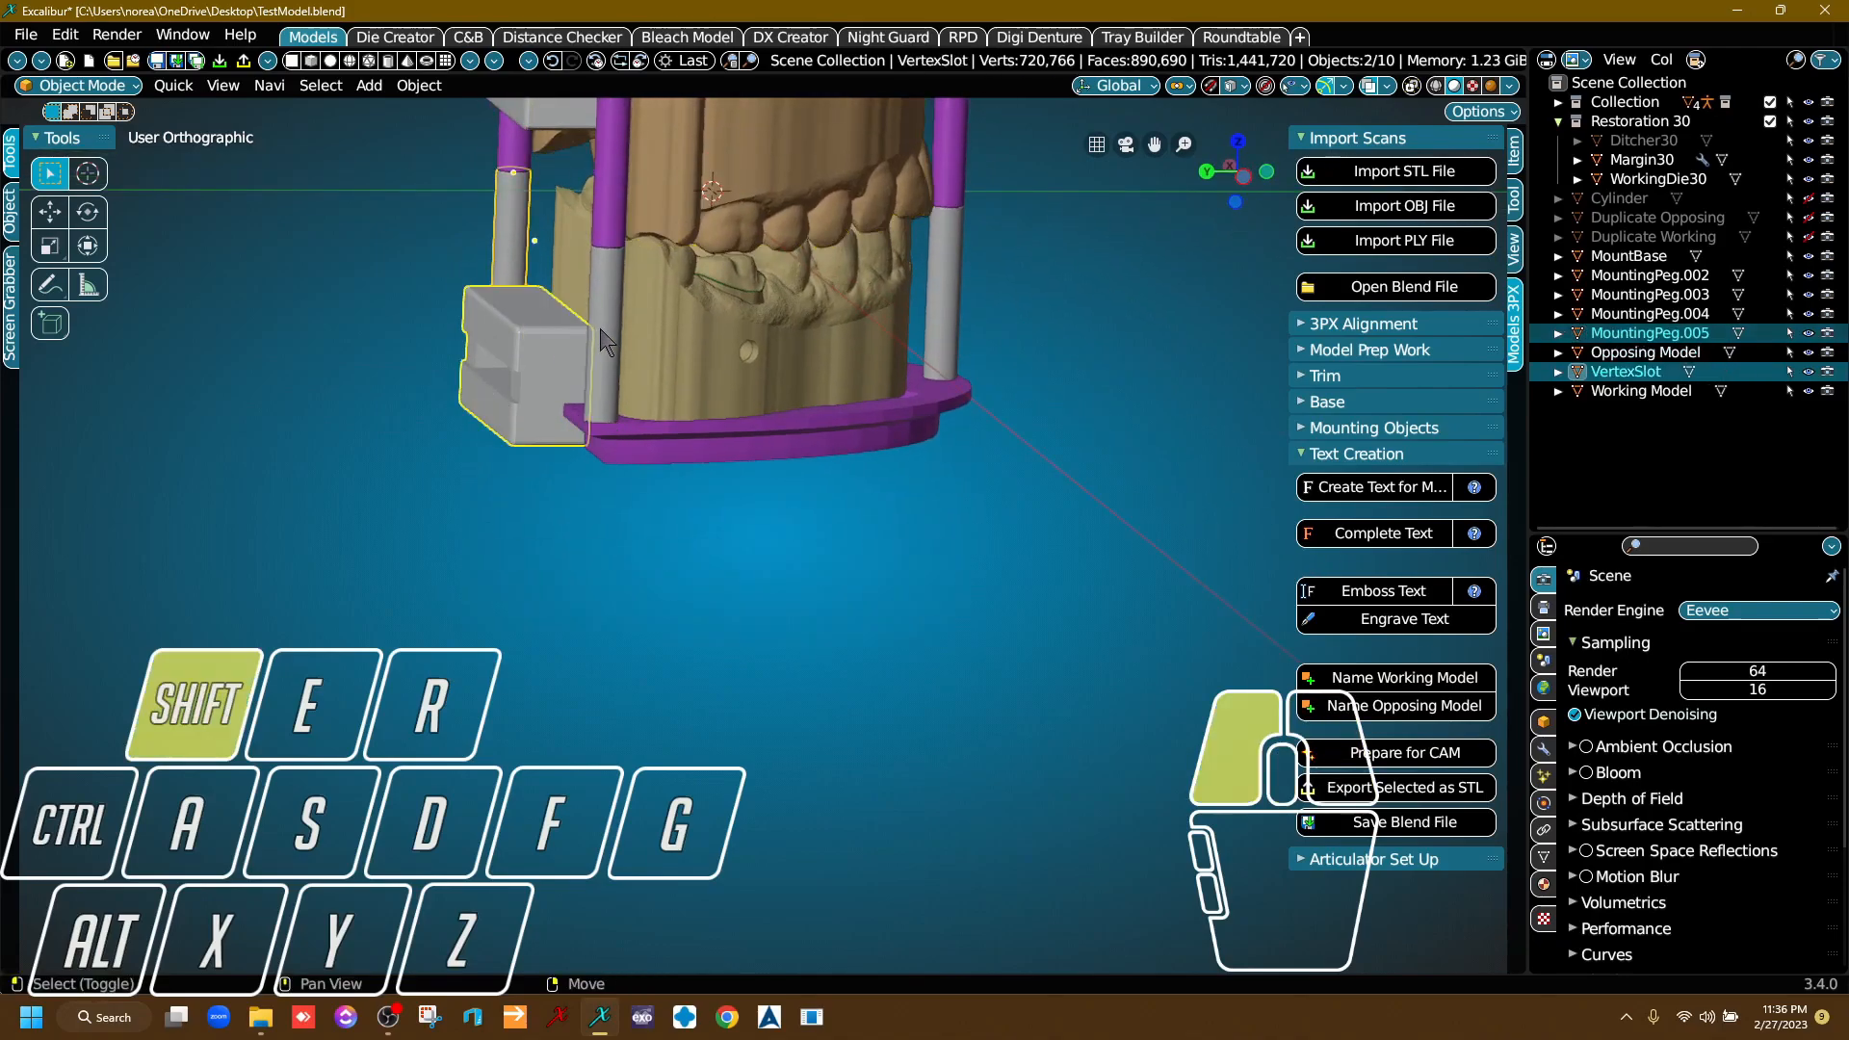
{"action": "left_click", "coordinate": [602, 342], "text": "shift"}
{"action": "left_click", "coordinate": [949, 289], "text": "shift"}
{"action": "left_click", "coordinate": [957, 390], "text": "shift"}
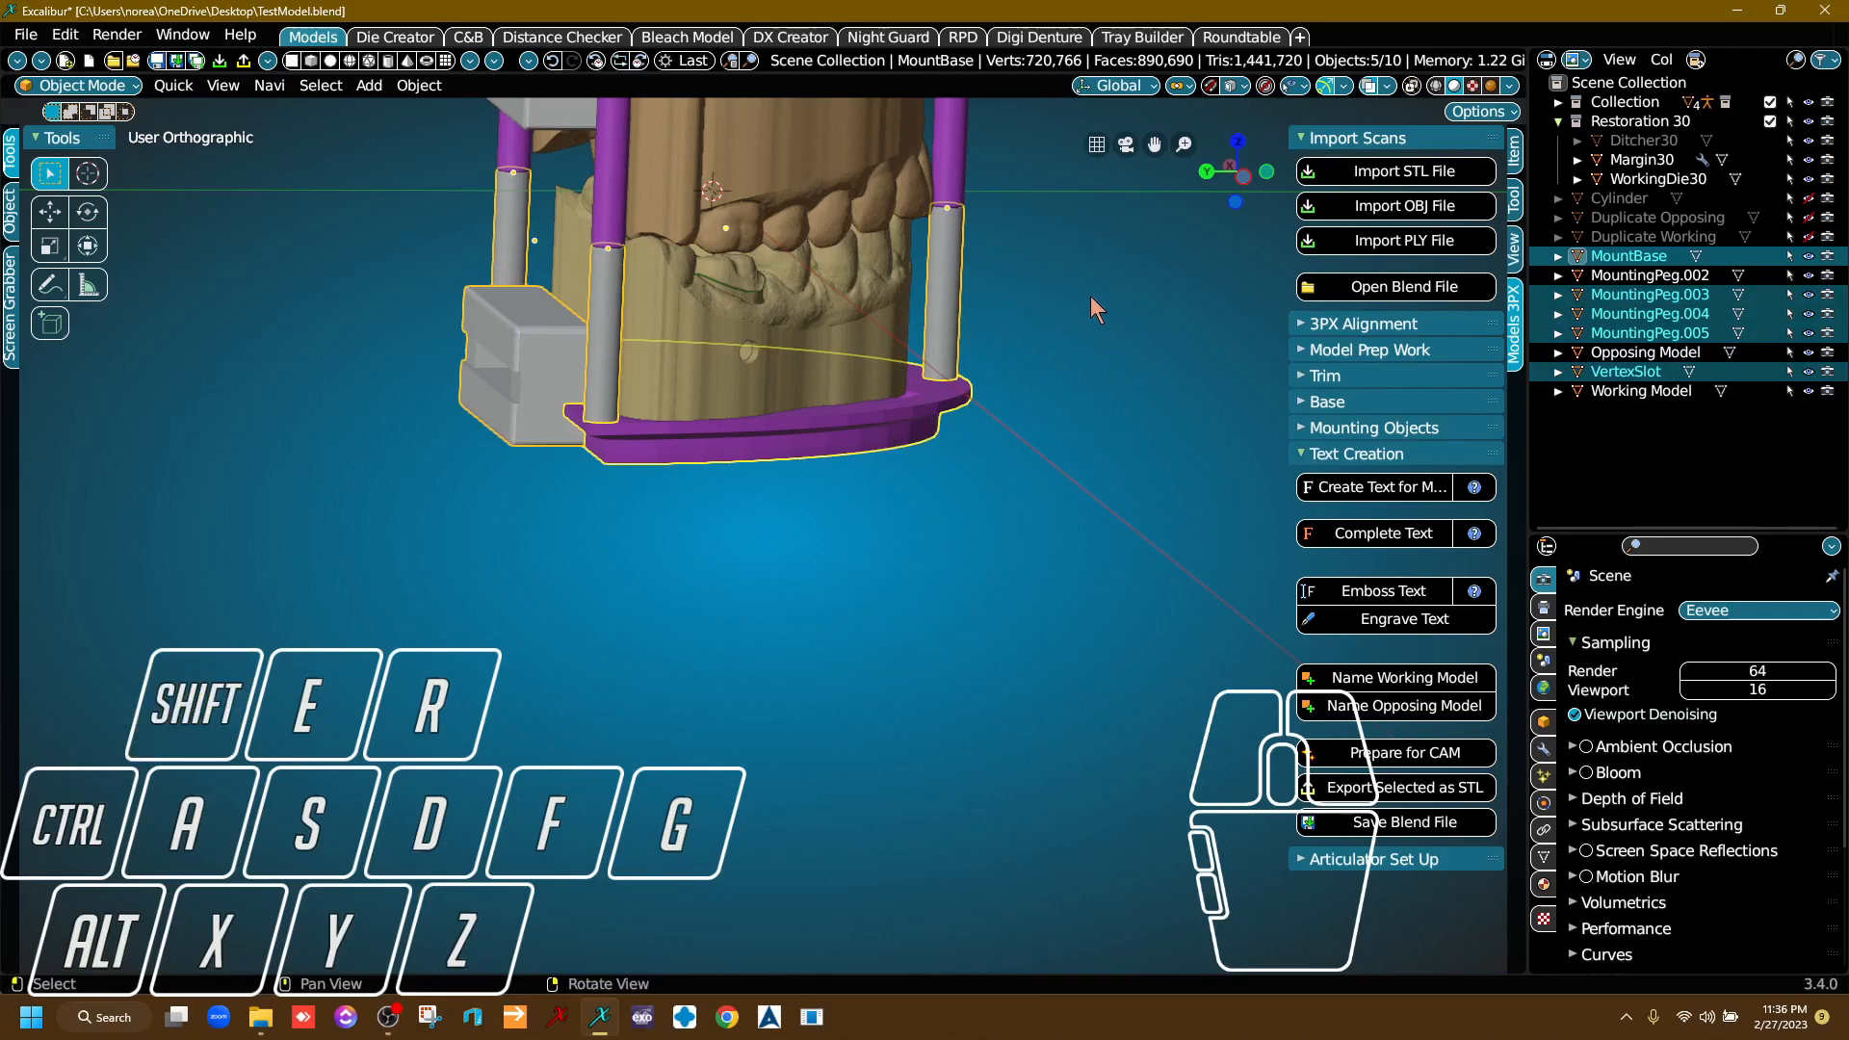
{"action": "key", "text": "ctrl+j"}
Join the upper base assembly with the Opposing Model, keeping the Opposing Model as the active object.
{"action": "right_click_drag", "start_coordinate": [1072, 337], "coordinate": [677, 292]}
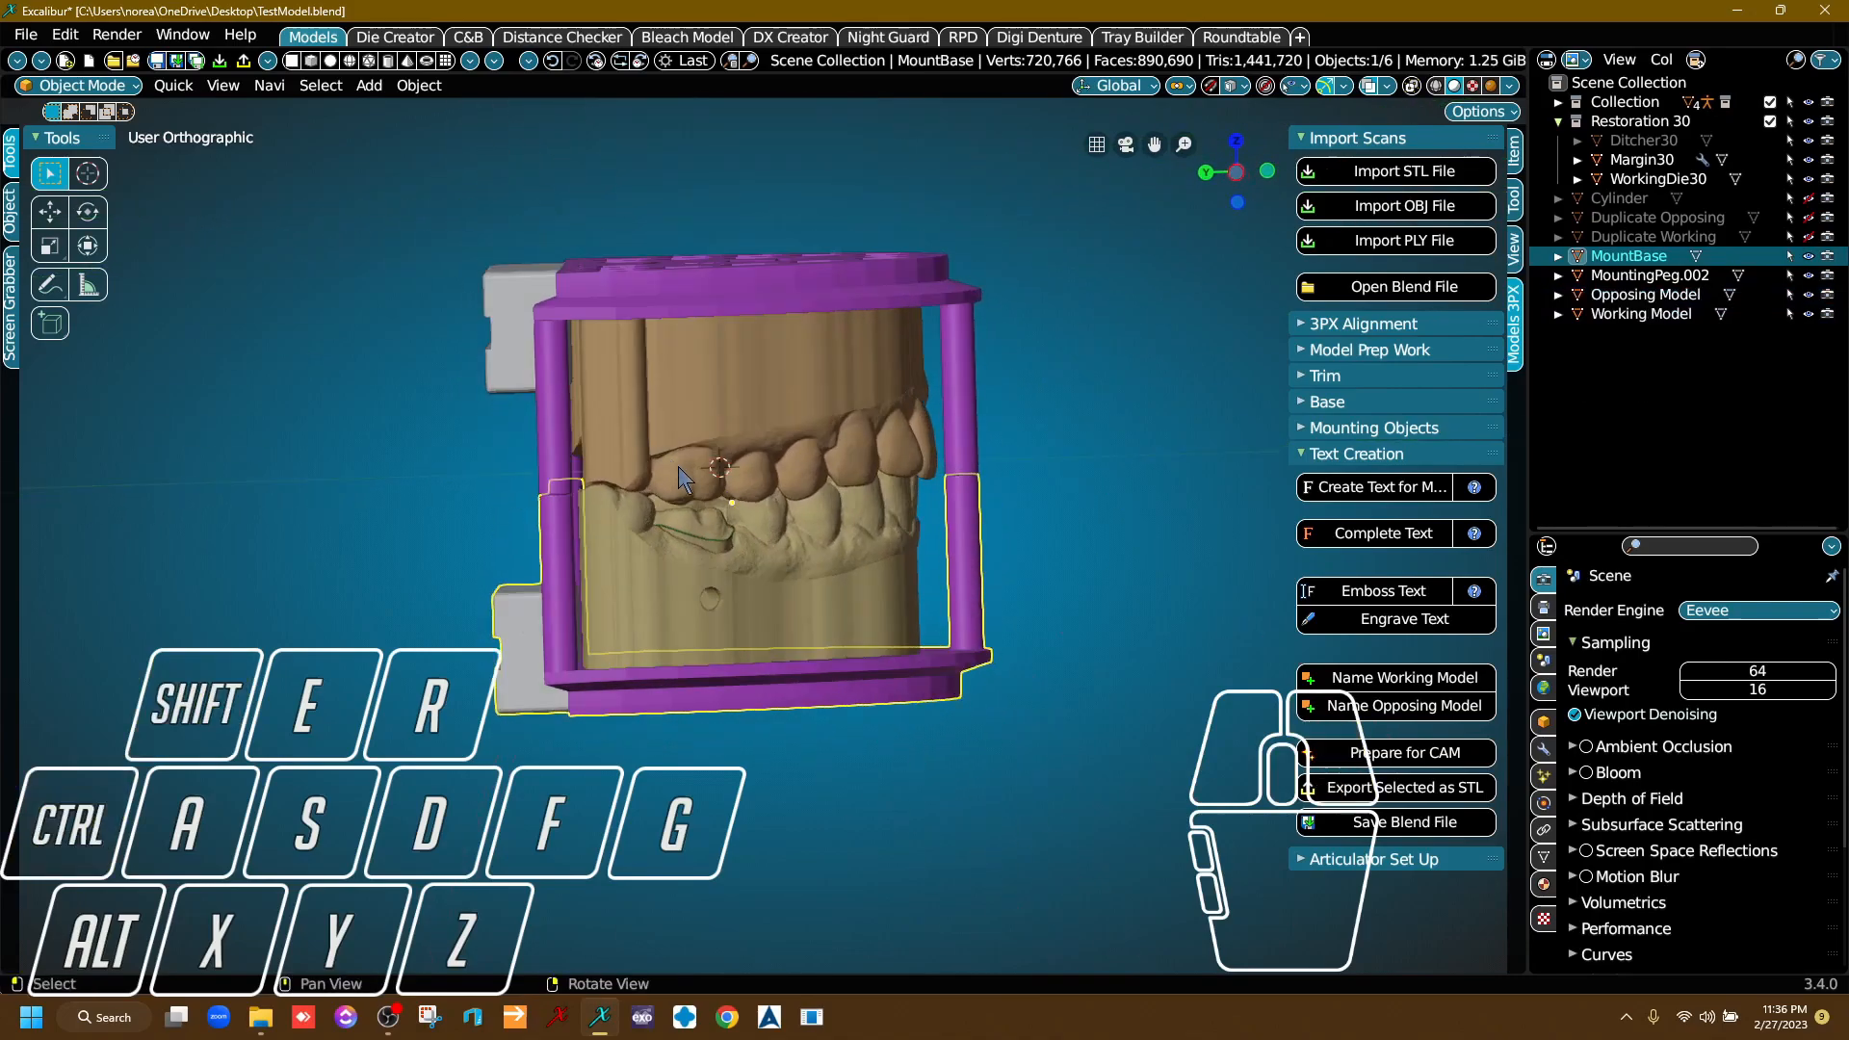
{"action": "left_click", "coordinate": [679, 289]}
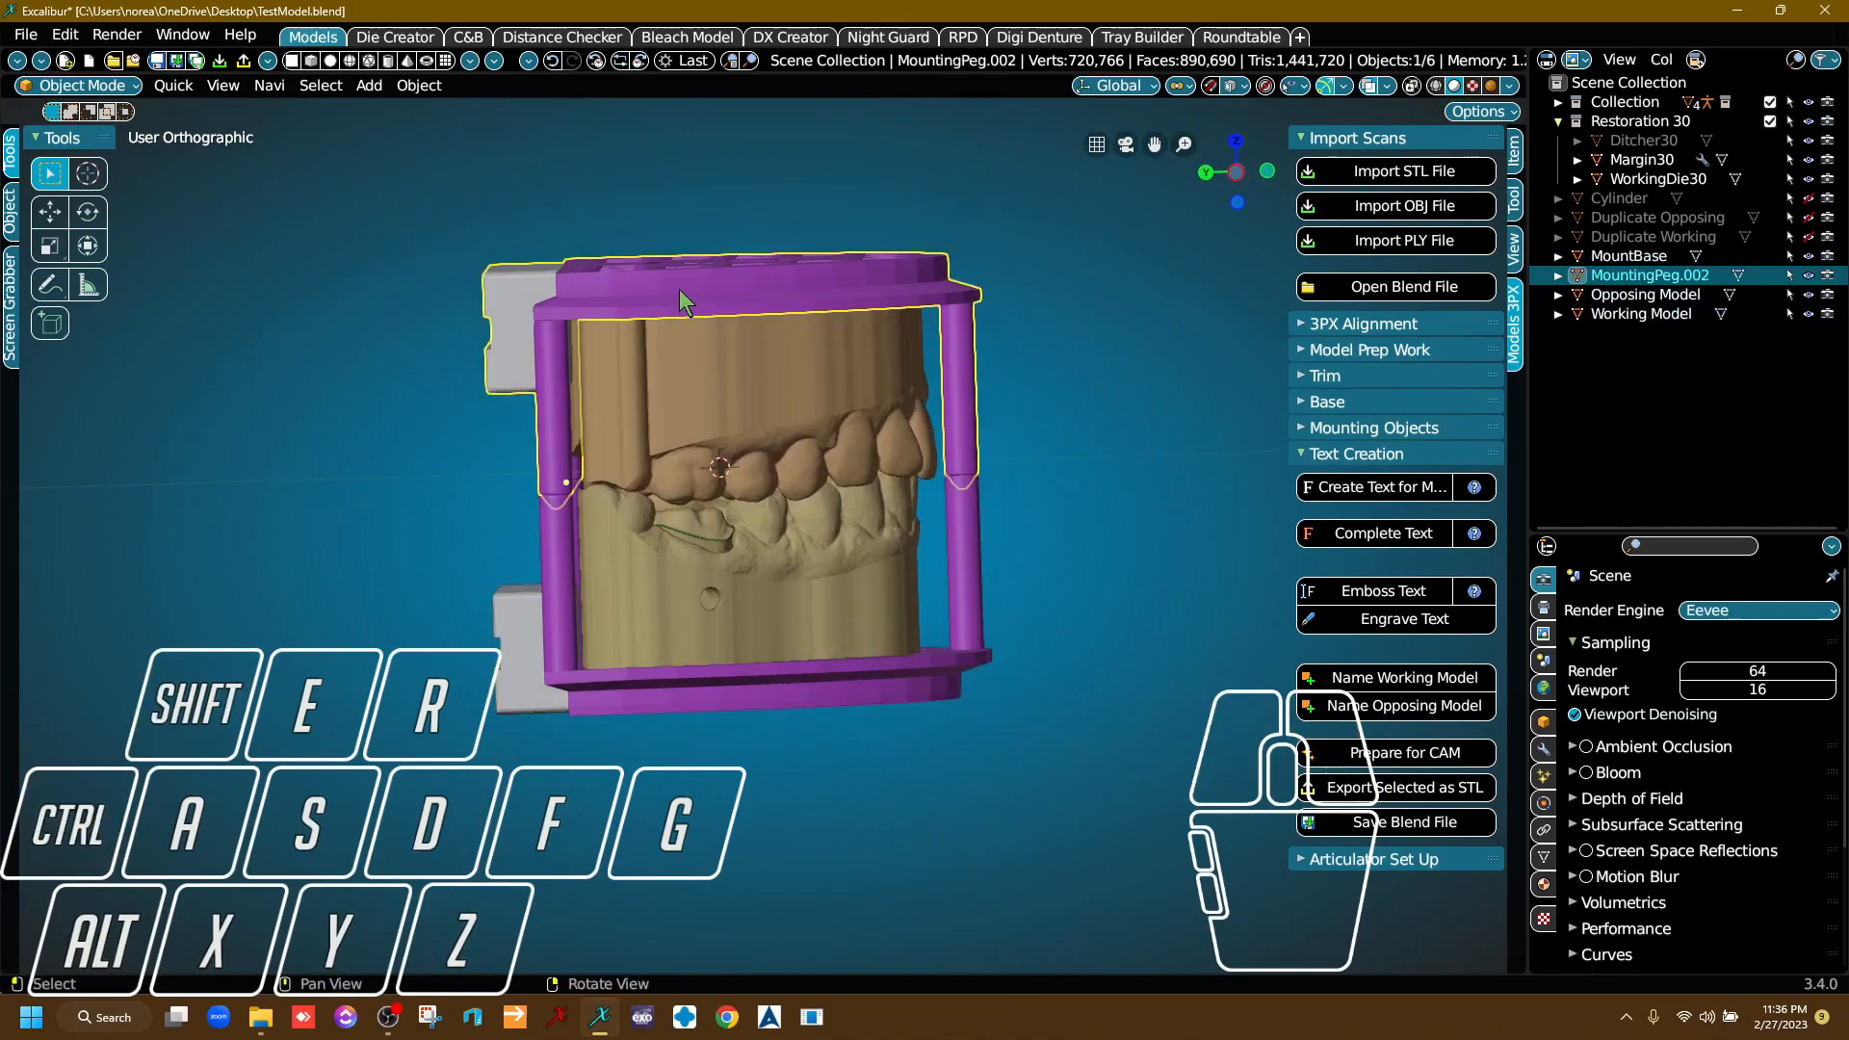
{"action": "left_click", "coordinate": [750, 399], "text": "shift"}
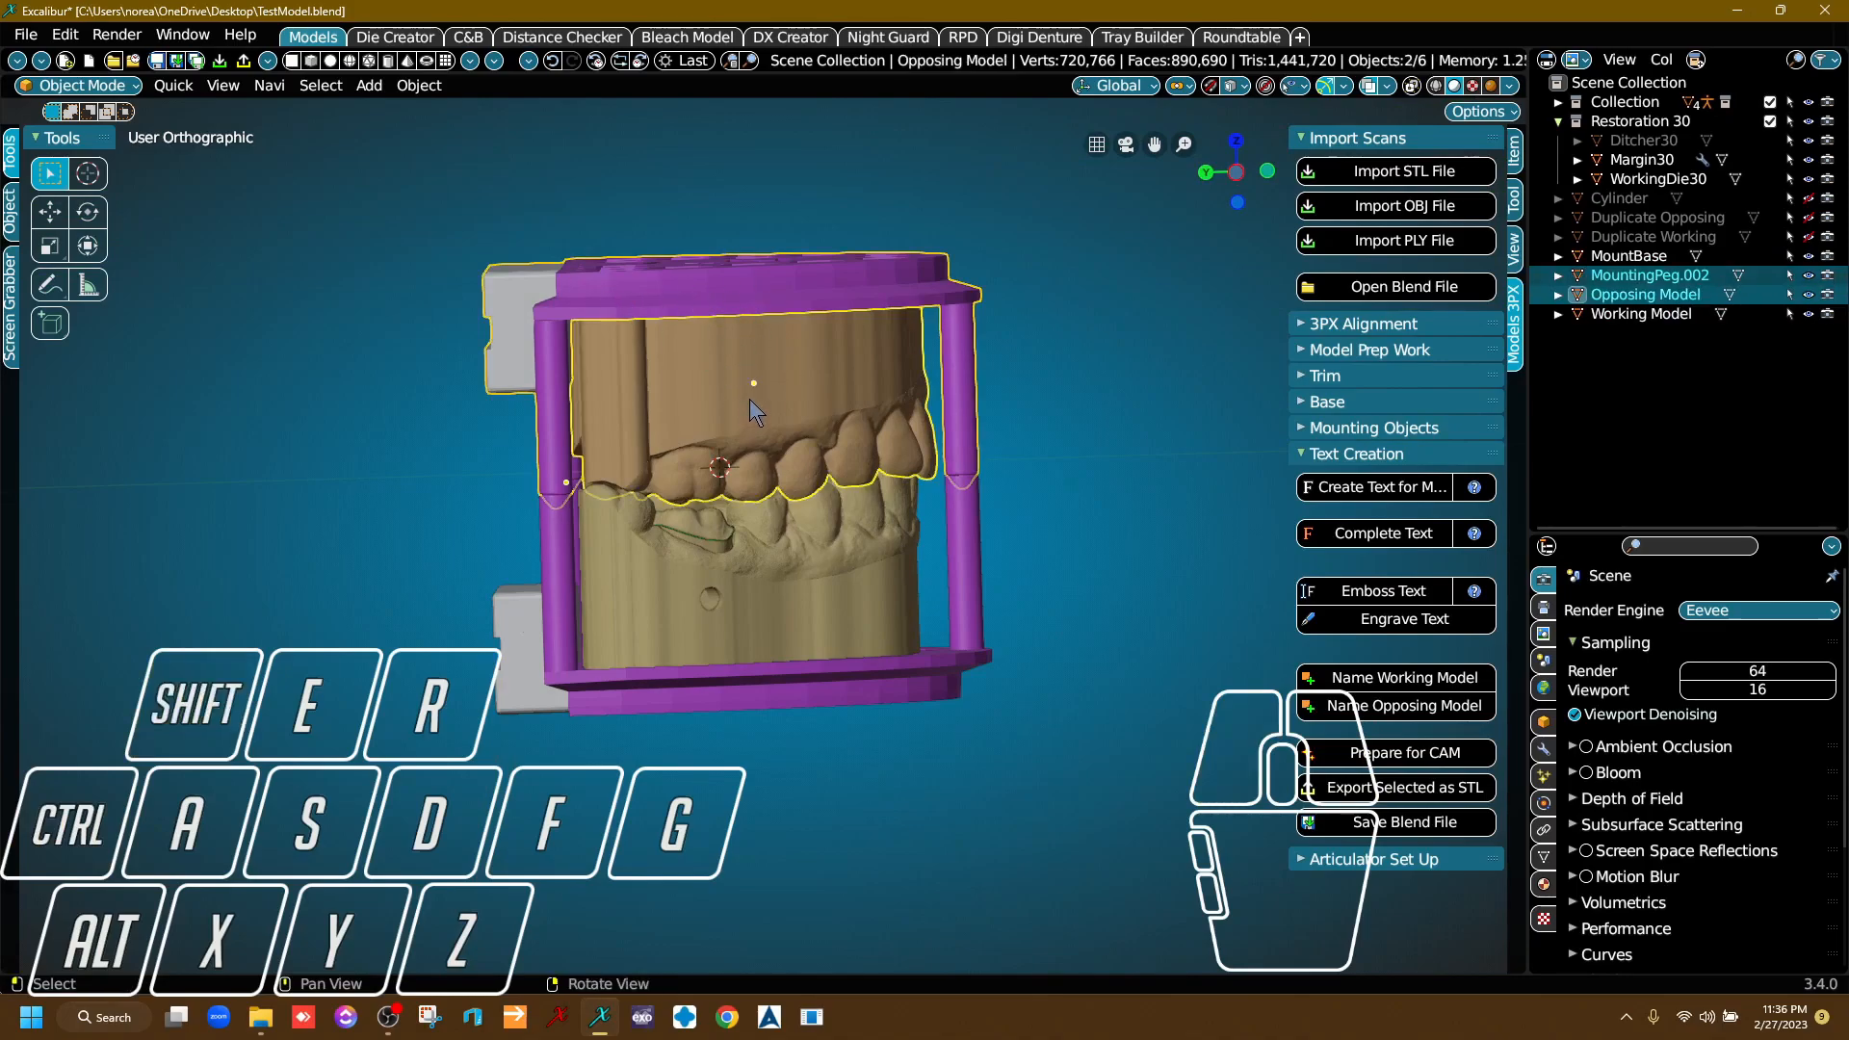
{"action": "key", "text": "Delete"}
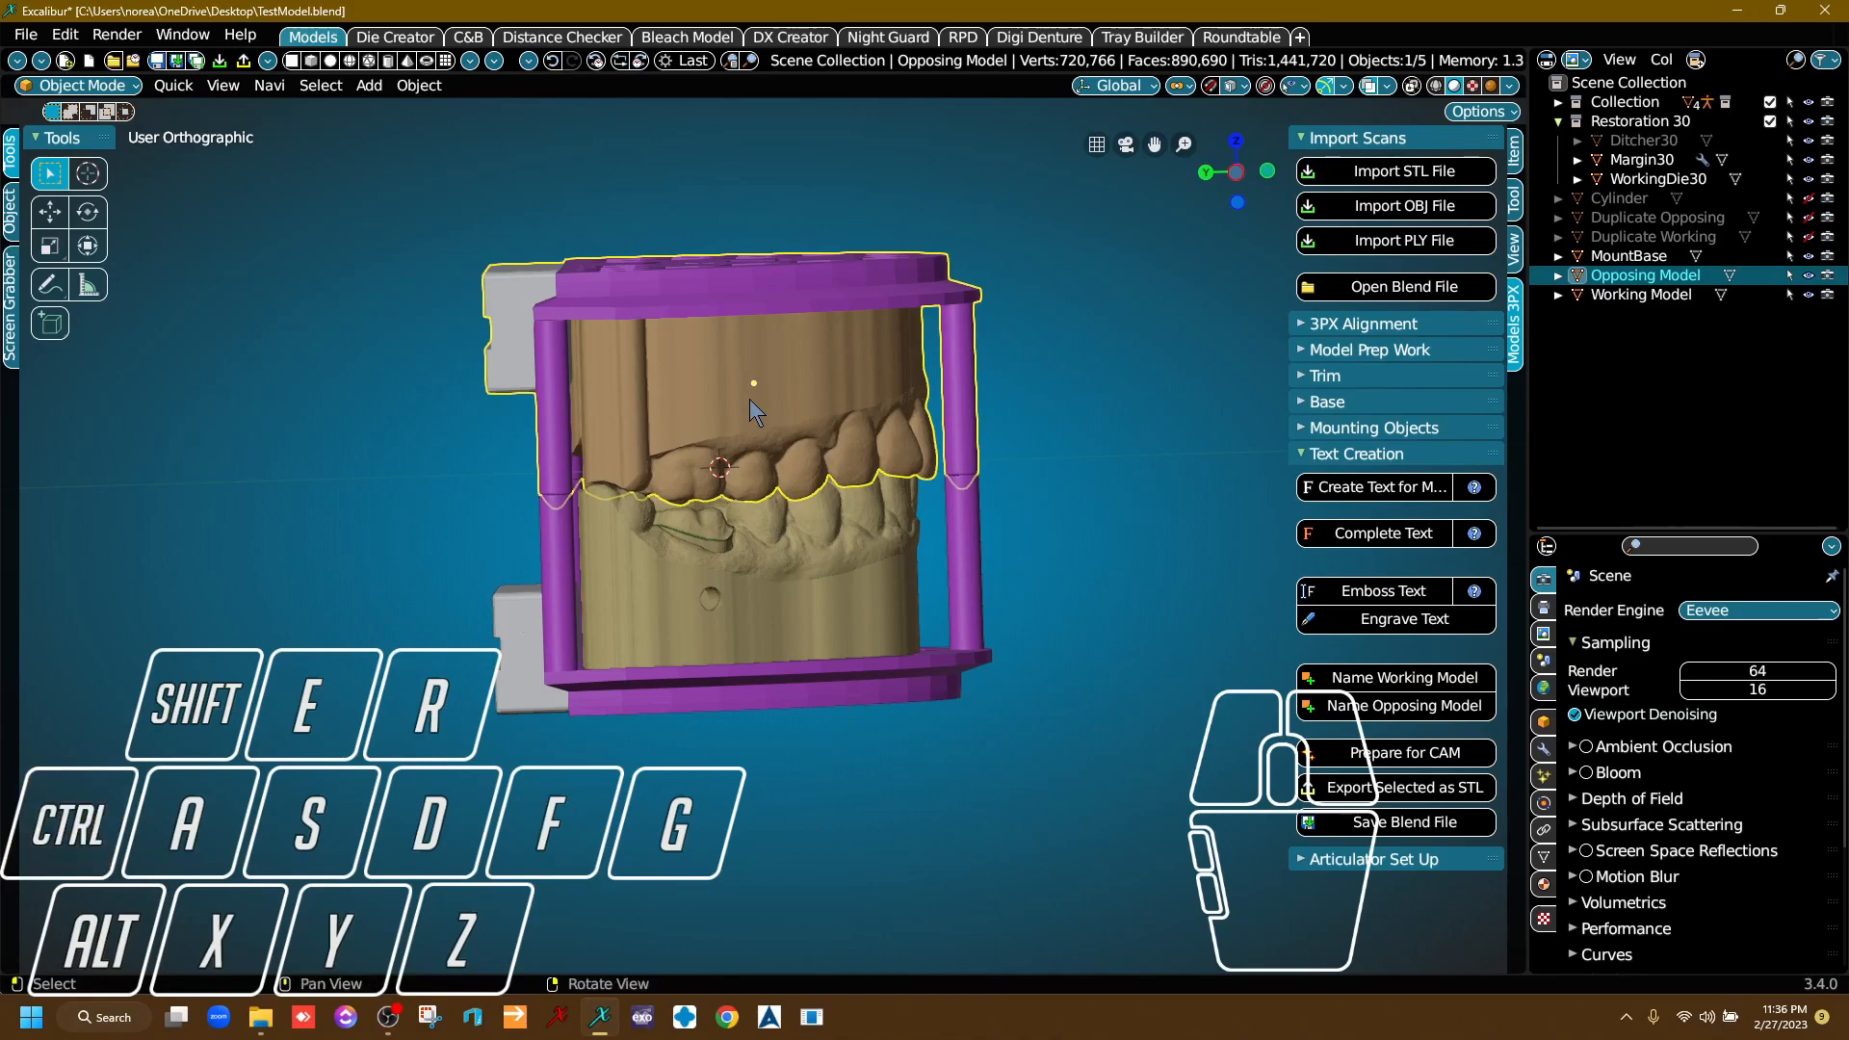
Join the lower base assembly with the Working Model, keeping the Working Model as the active object.
{"action": "scroll", "coordinate": [725, 601], "scroll_direction": "down", "scroll_amount": 1}
{"action": "middle_click_drag", "start_coordinate": [721, 599], "coordinate": [707, 476]}
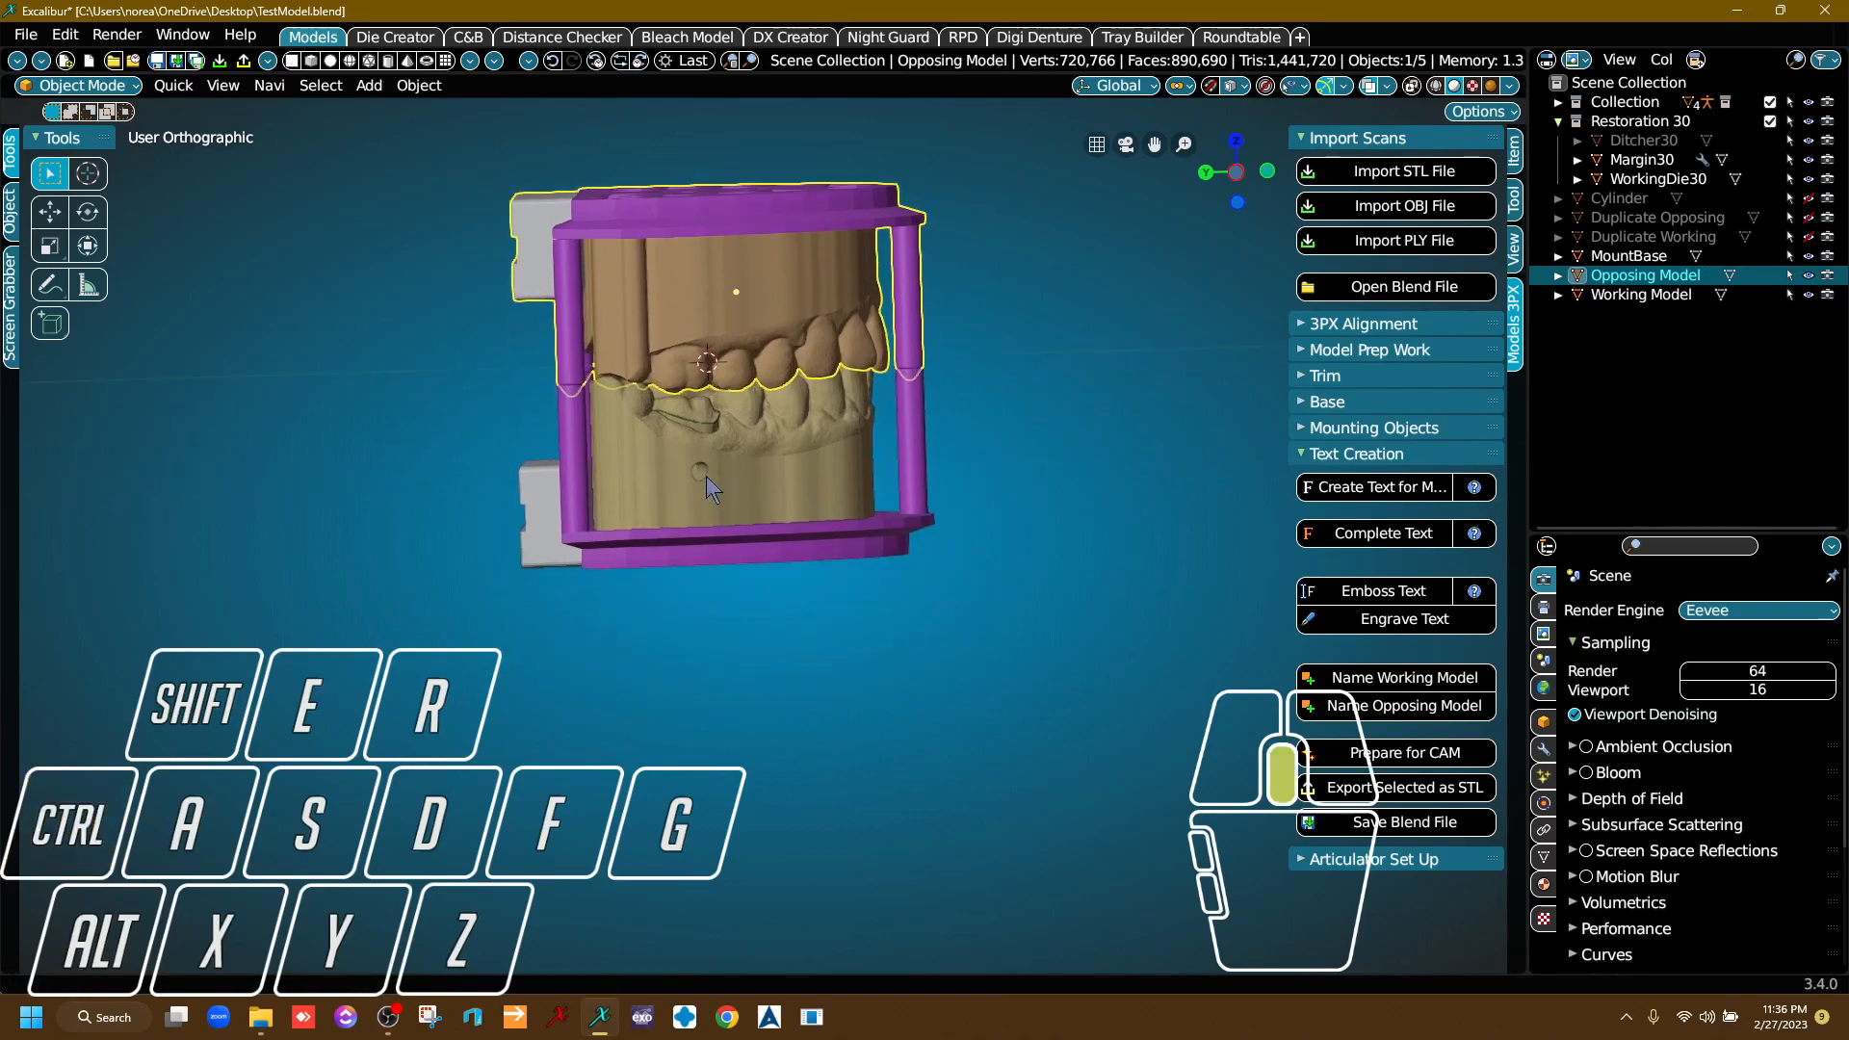
{"action": "scroll", "coordinate": [678, 501], "scroll_direction": "up", "scroll_amount": 2}
{"action": "left_click", "coordinate": [548, 582]}
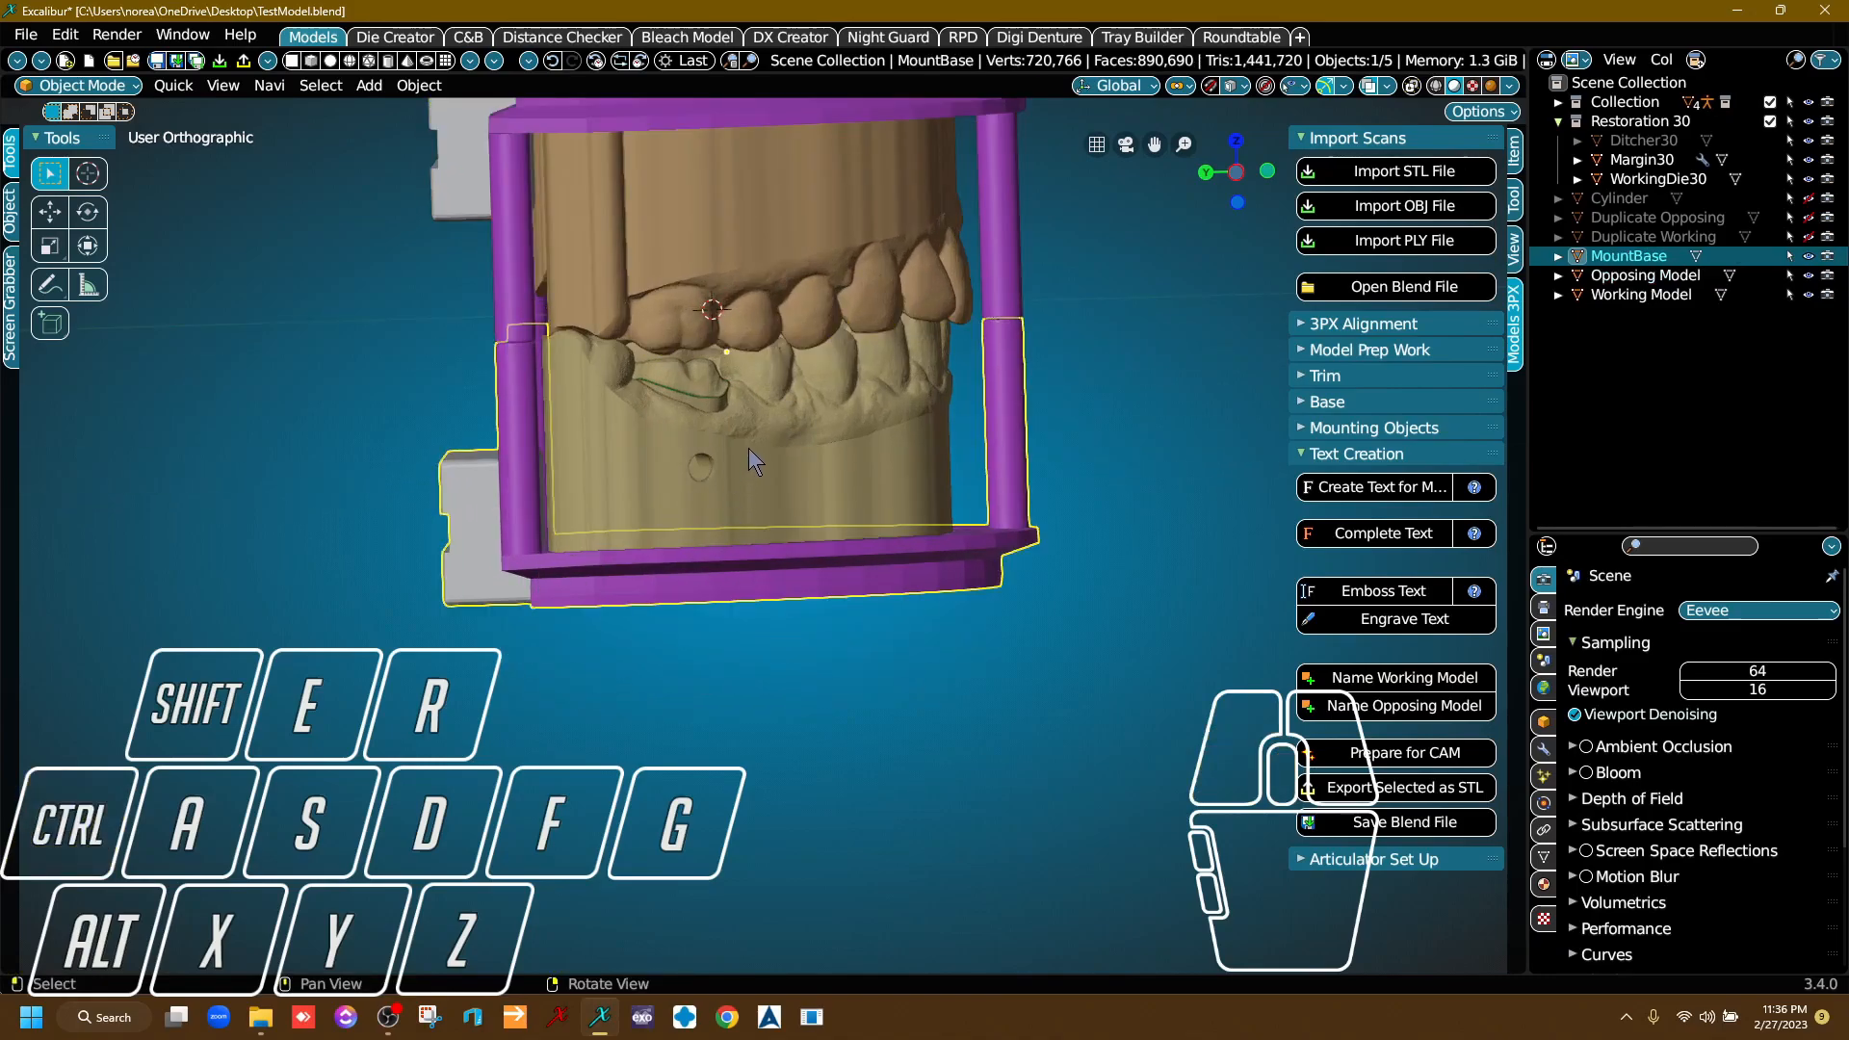
{"action": "left_click", "coordinate": [852, 464], "text": "shift"}
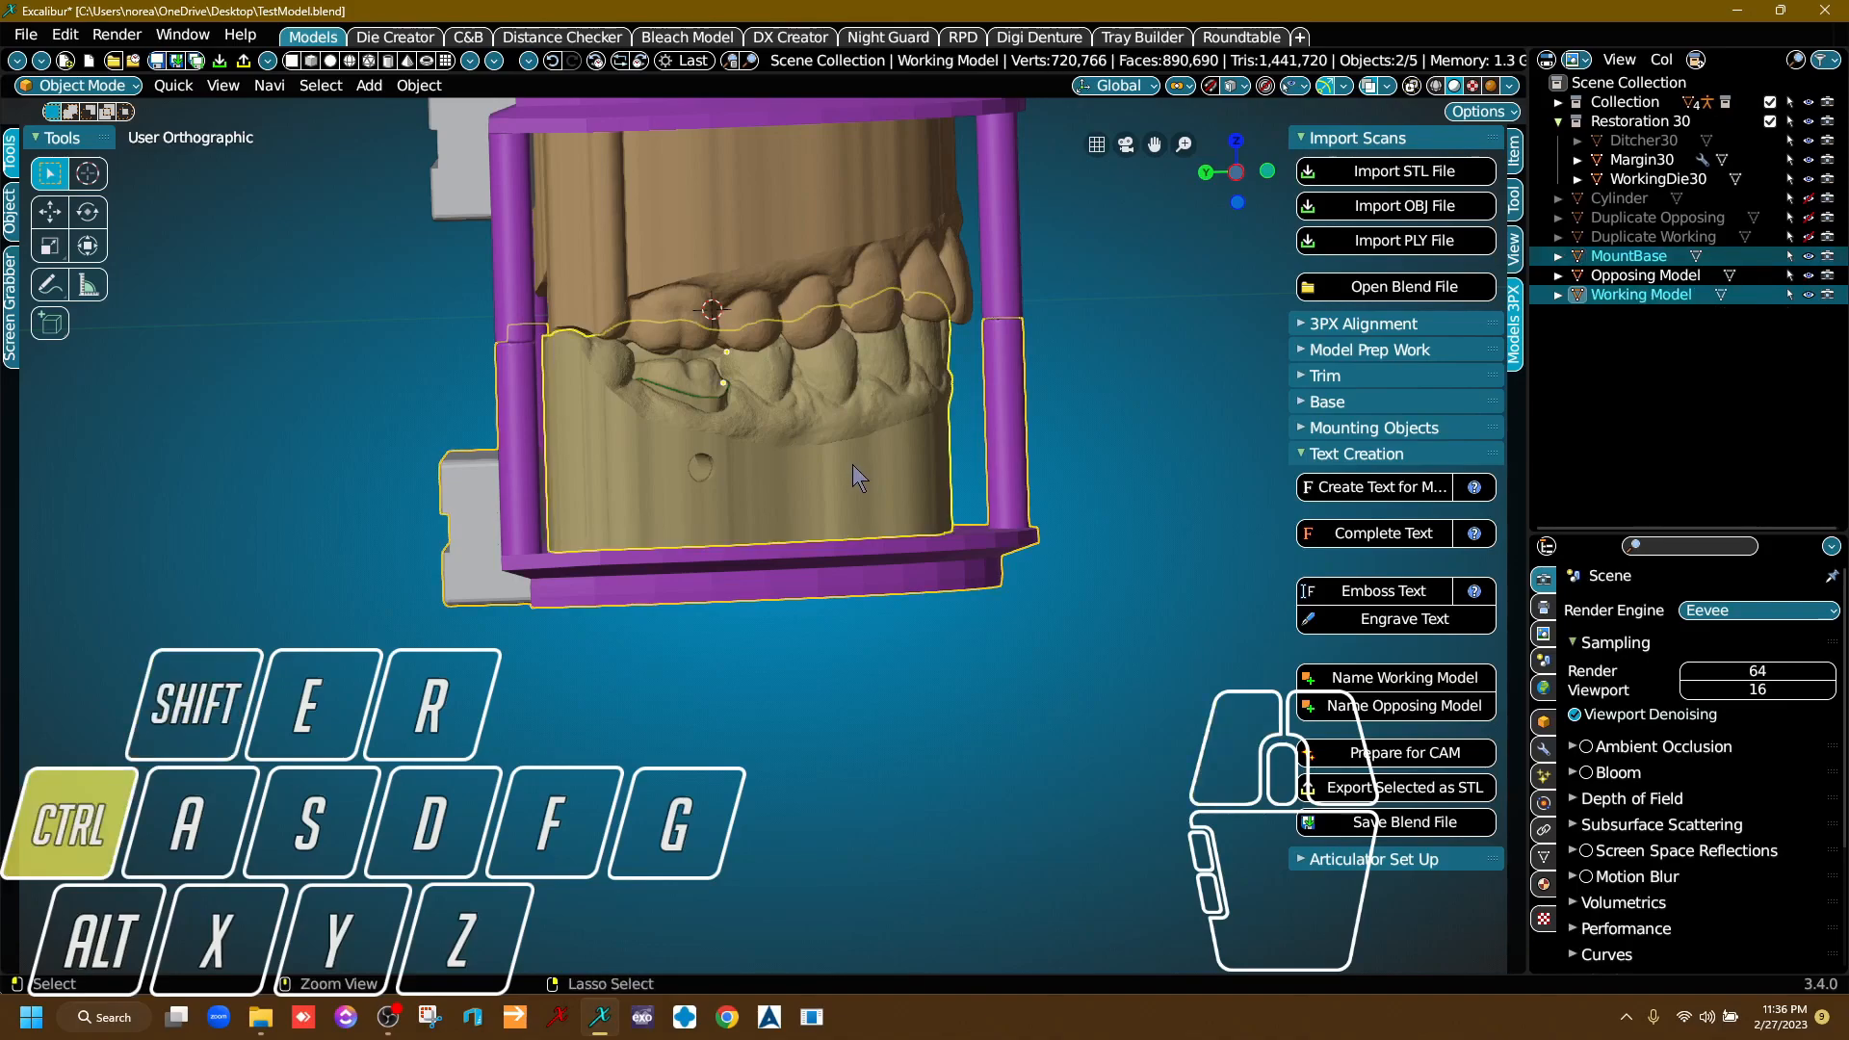
{"action": "key", "text": "ctrl+j"}
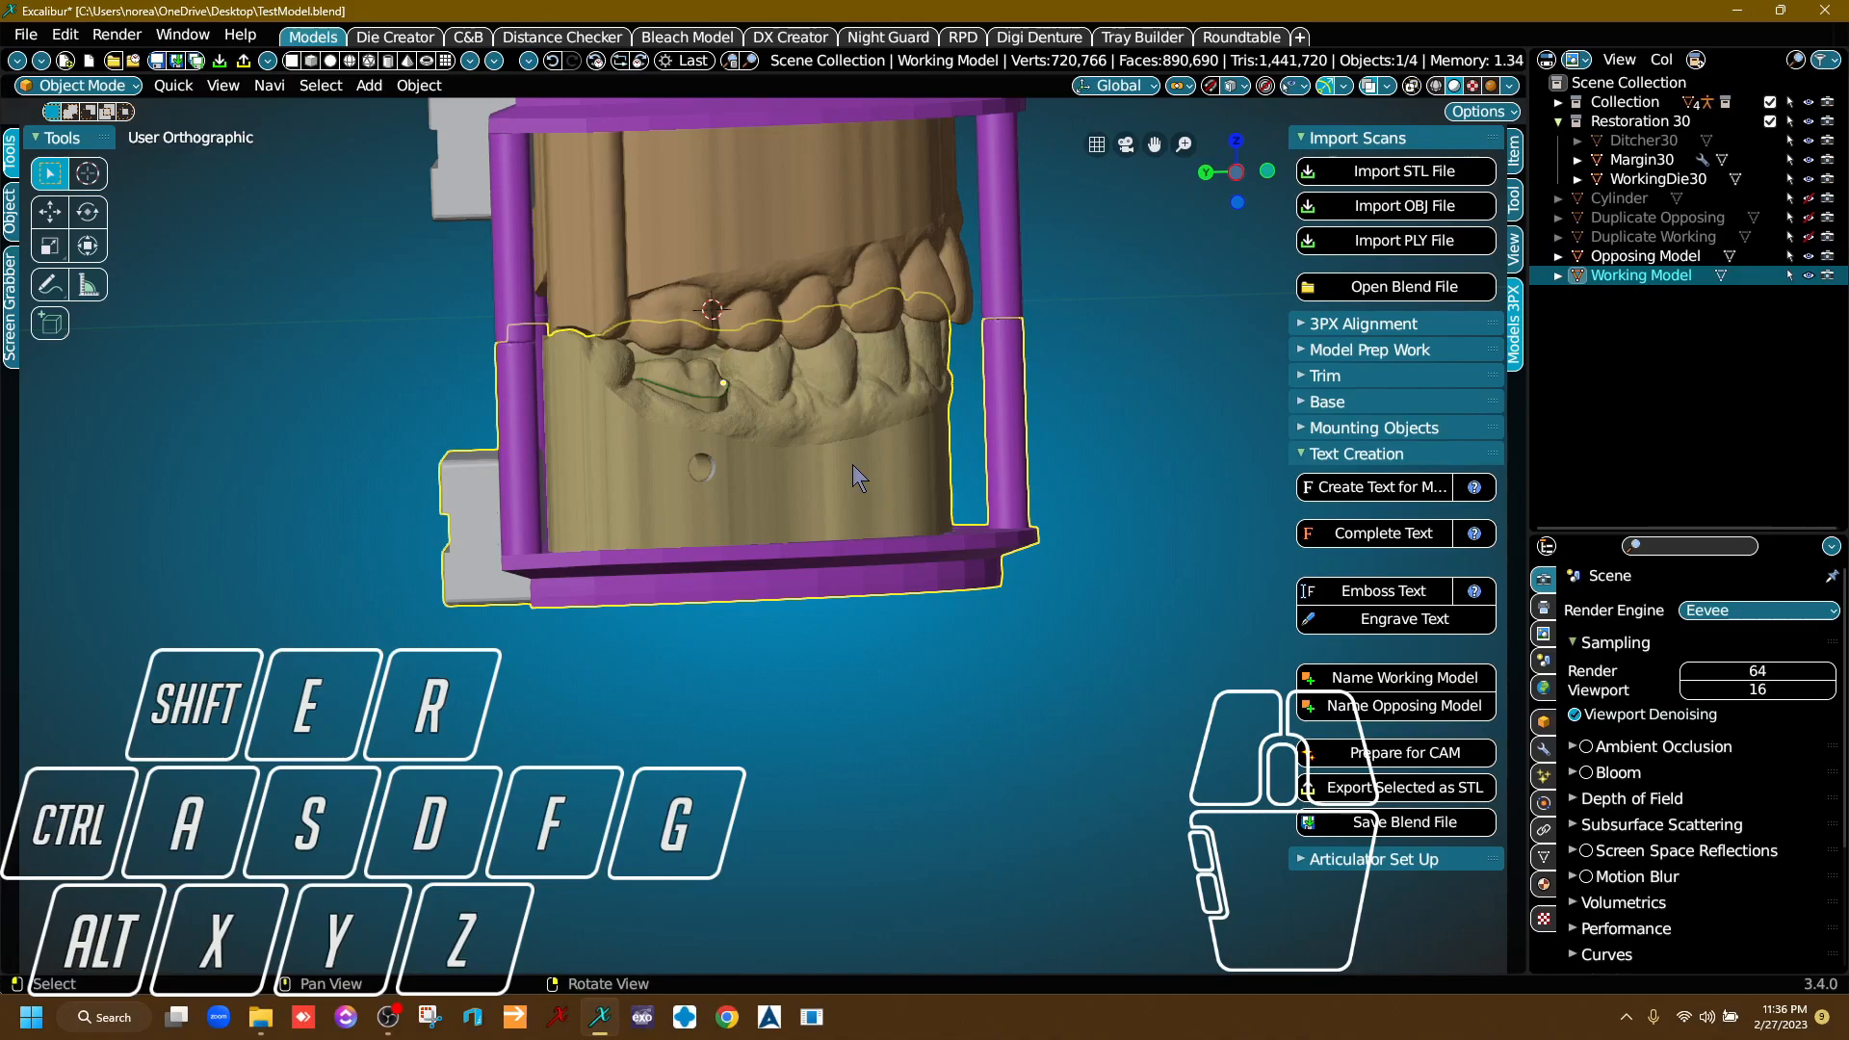
Select the Opposing Model and WorkingDie30 together with the already selected Working Model.
{"action": "right_click_drag", "start_coordinate": [1154, 476], "coordinate": [694, 582]}
{"action": "left_click", "coordinate": [784, 430]}
{"action": "left_click", "coordinate": [780, 589]}
{"action": "right_click_drag", "start_coordinate": [1048, 580], "coordinate": [982, 628]}
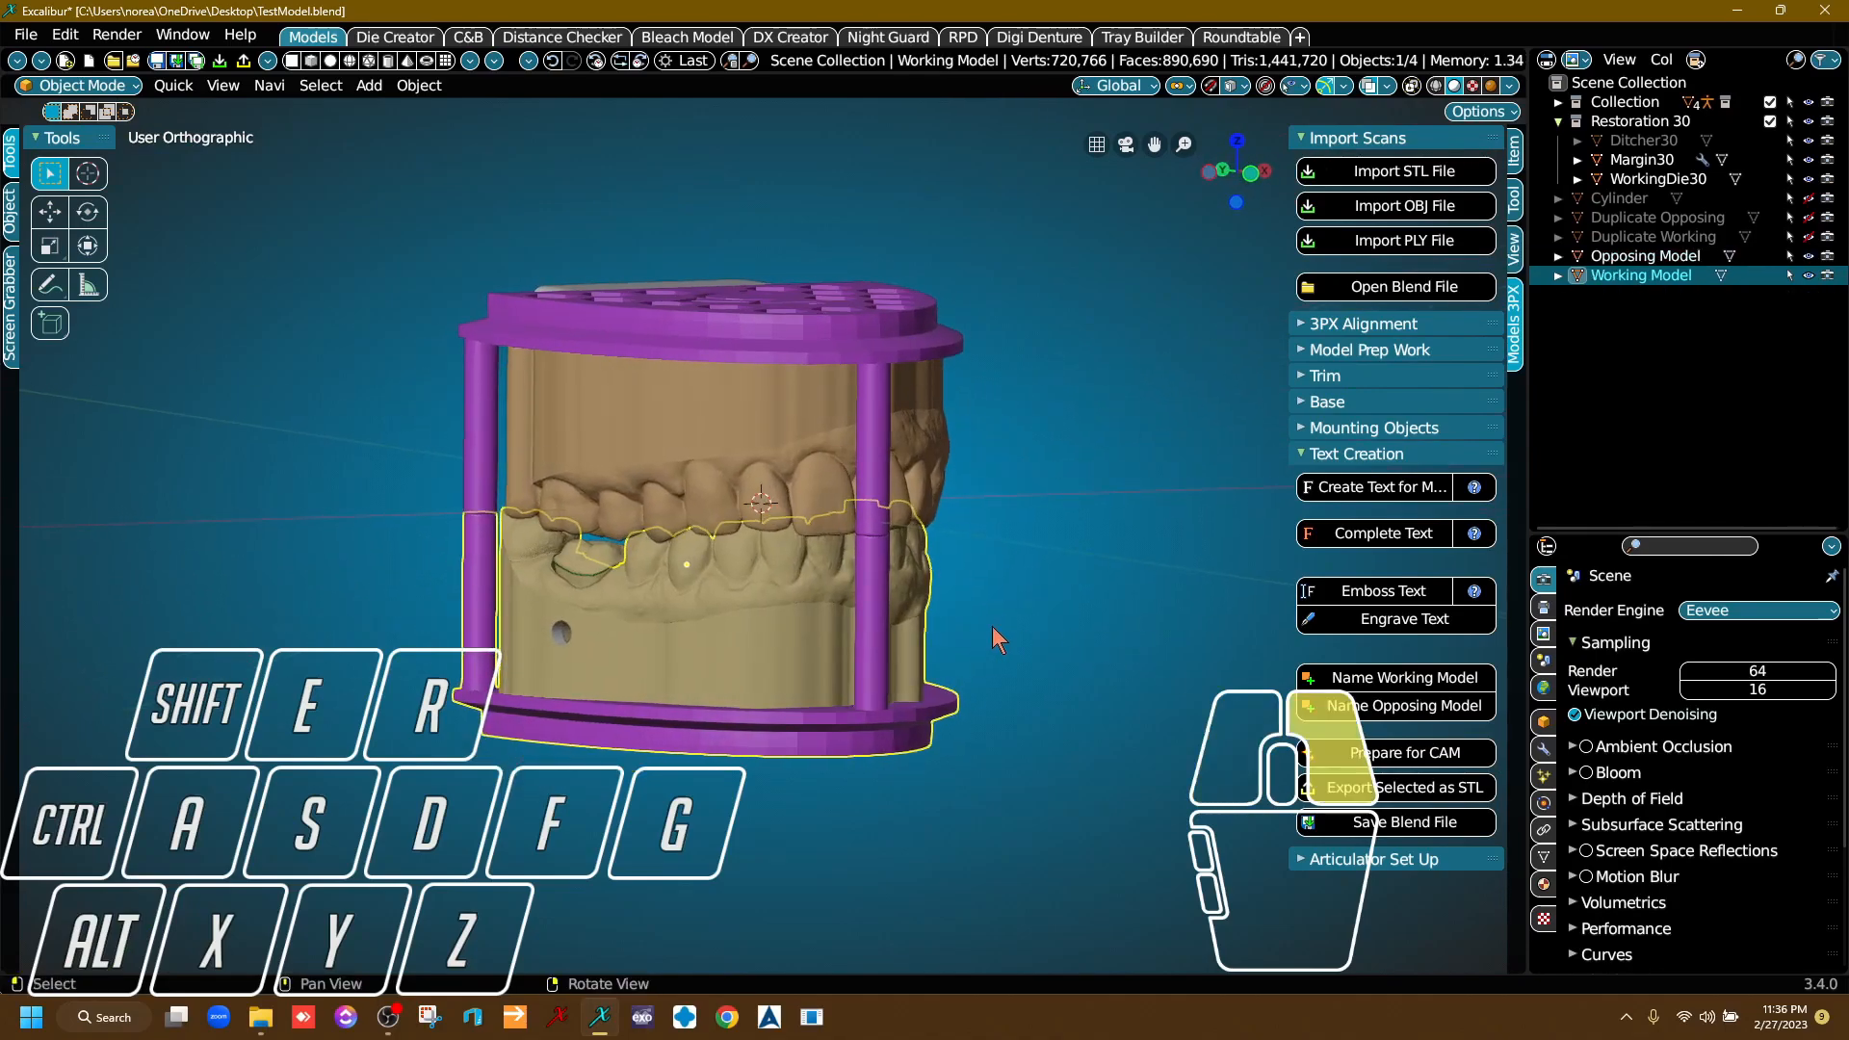
{"action": "left_click", "coordinate": [802, 459], "text": "shift"}
{"action": "scroll", "coordinate": [602, 583], "scroll_direction": "up", "scroll_amount": 4}
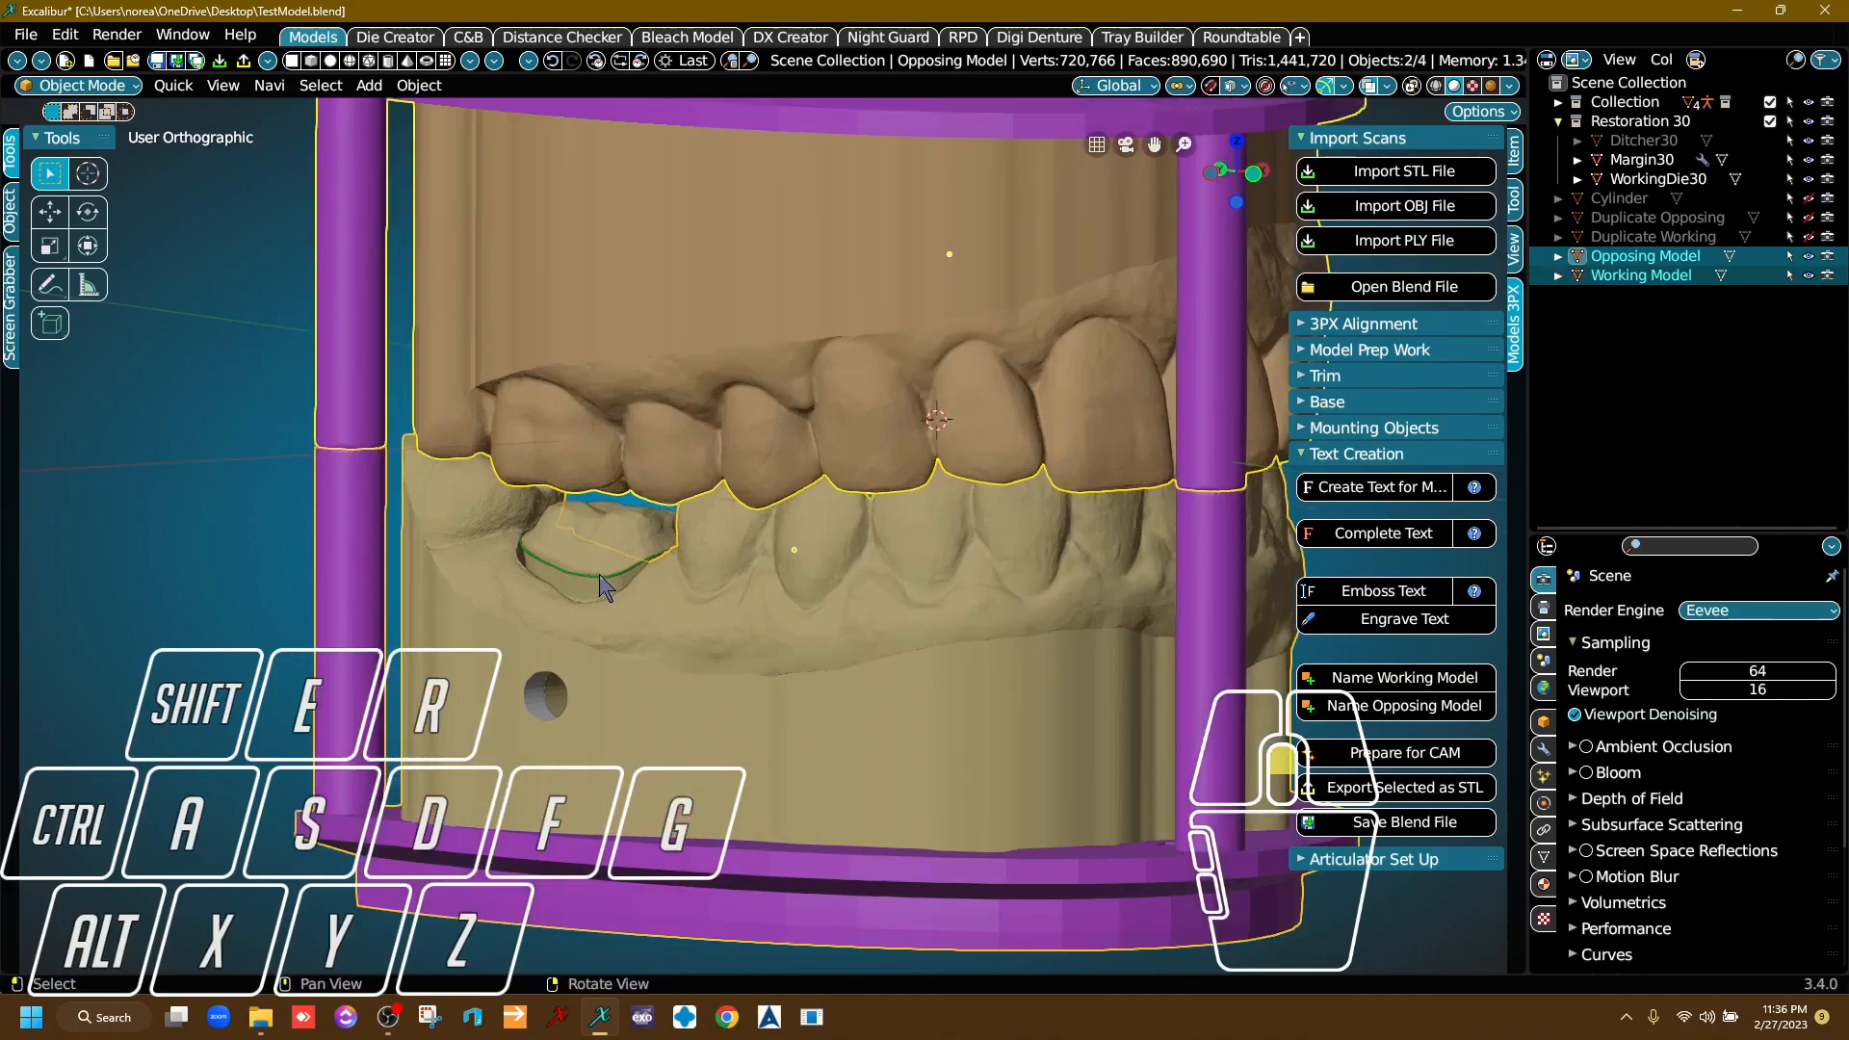
{"action": "scroll", "coordinate": [602, 583], "scroll_direction": "up", "scroll_amount": 2}
{"action": "left_click", "coordinate": [607, 565], "text": "shift"}
{"action": "scroll", "coordinate": [723, 662], "scroll_direction": "down", "scroll_amount": 3}
{"action": "scroll", "coordinate": [631, 616], "scroll_direction": "up", "scroll_amount": 3}
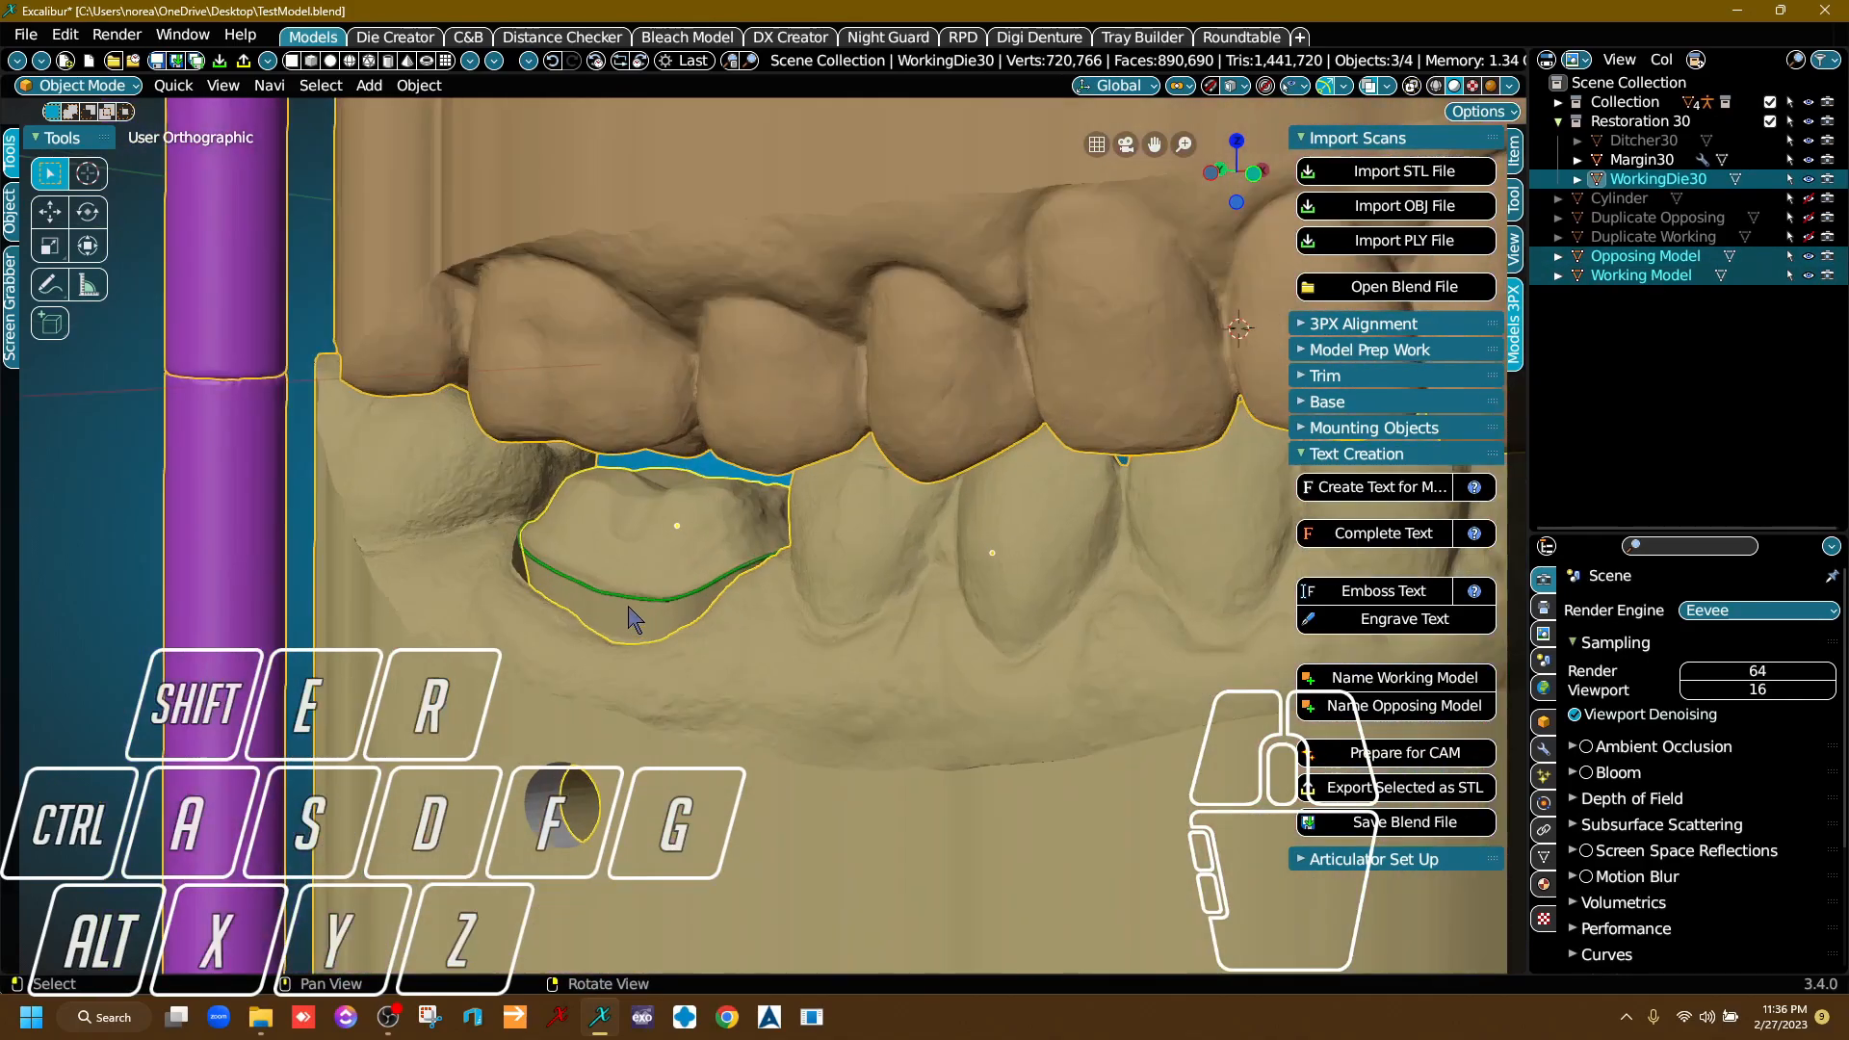
{"action": "scroll", "coordinate": [631, 616], "scroll_direction": "down", "scroll_amount": 6}
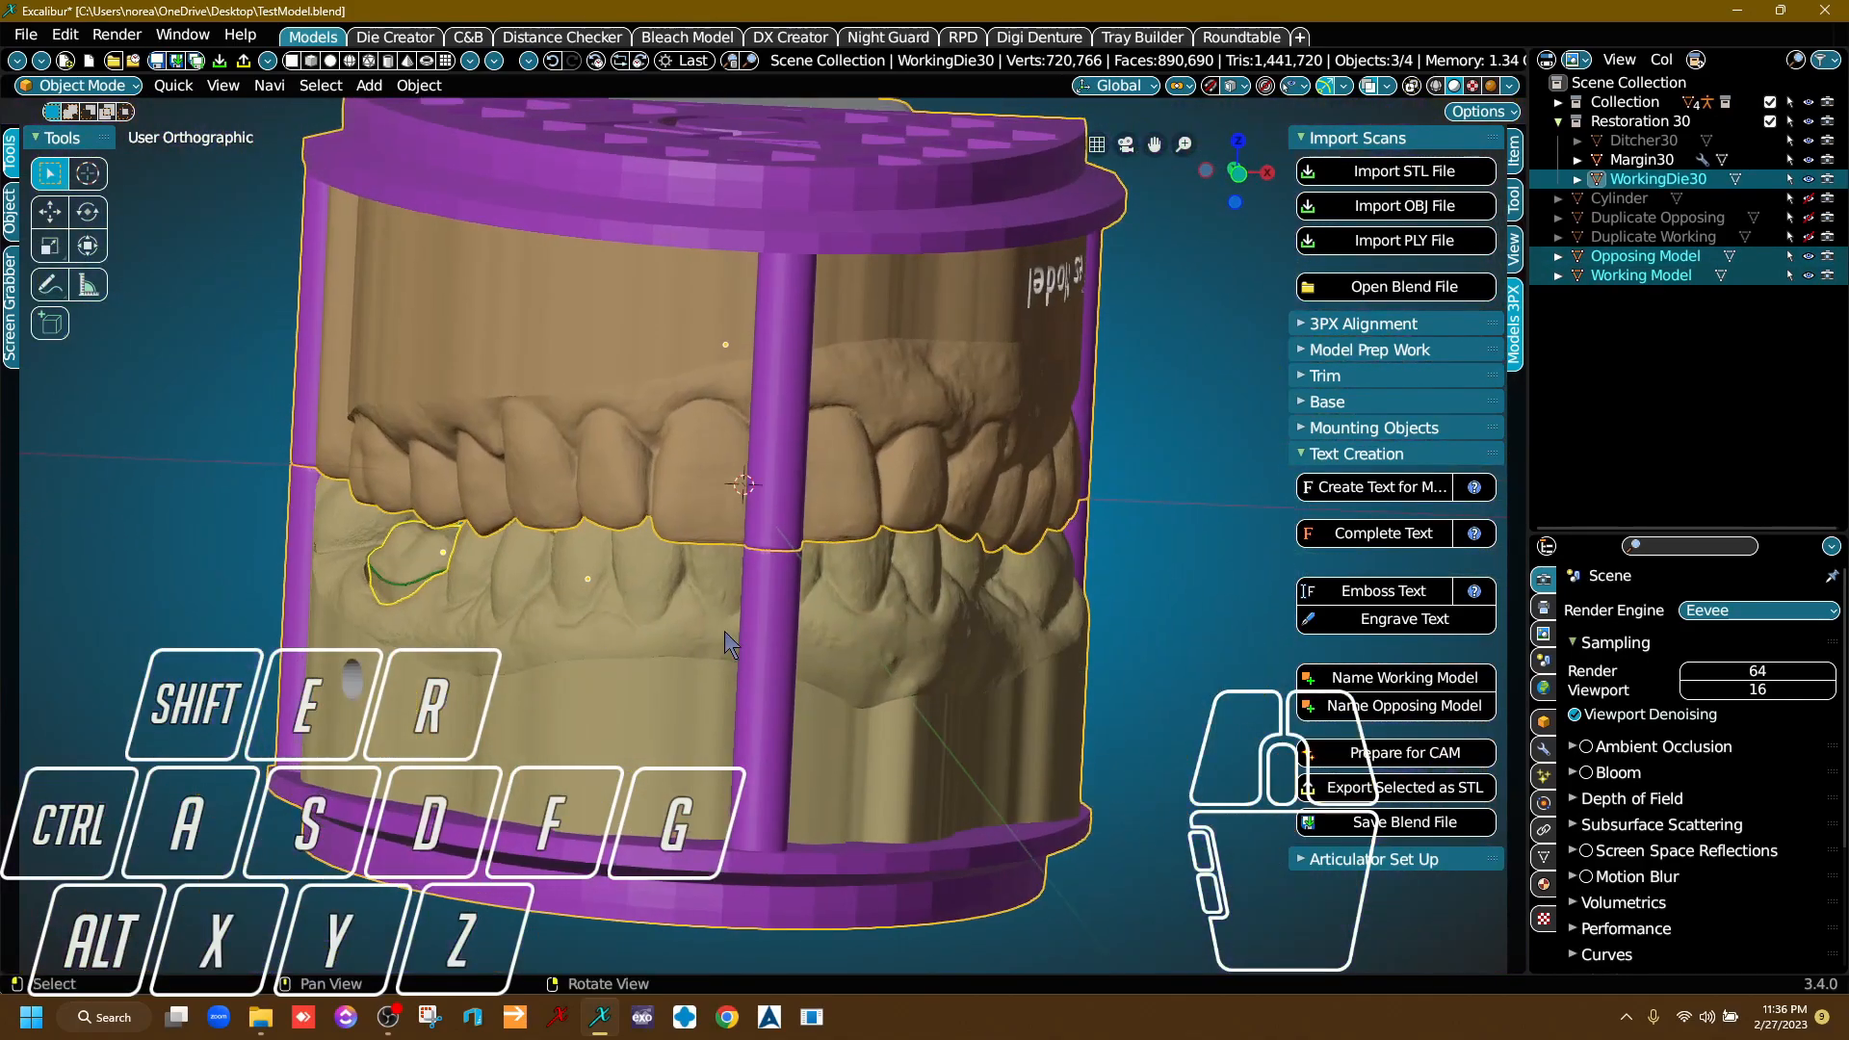
{"action": "middle_click_drag", "start_coordinate": [724, 633], "coordinate": [896, 663]}
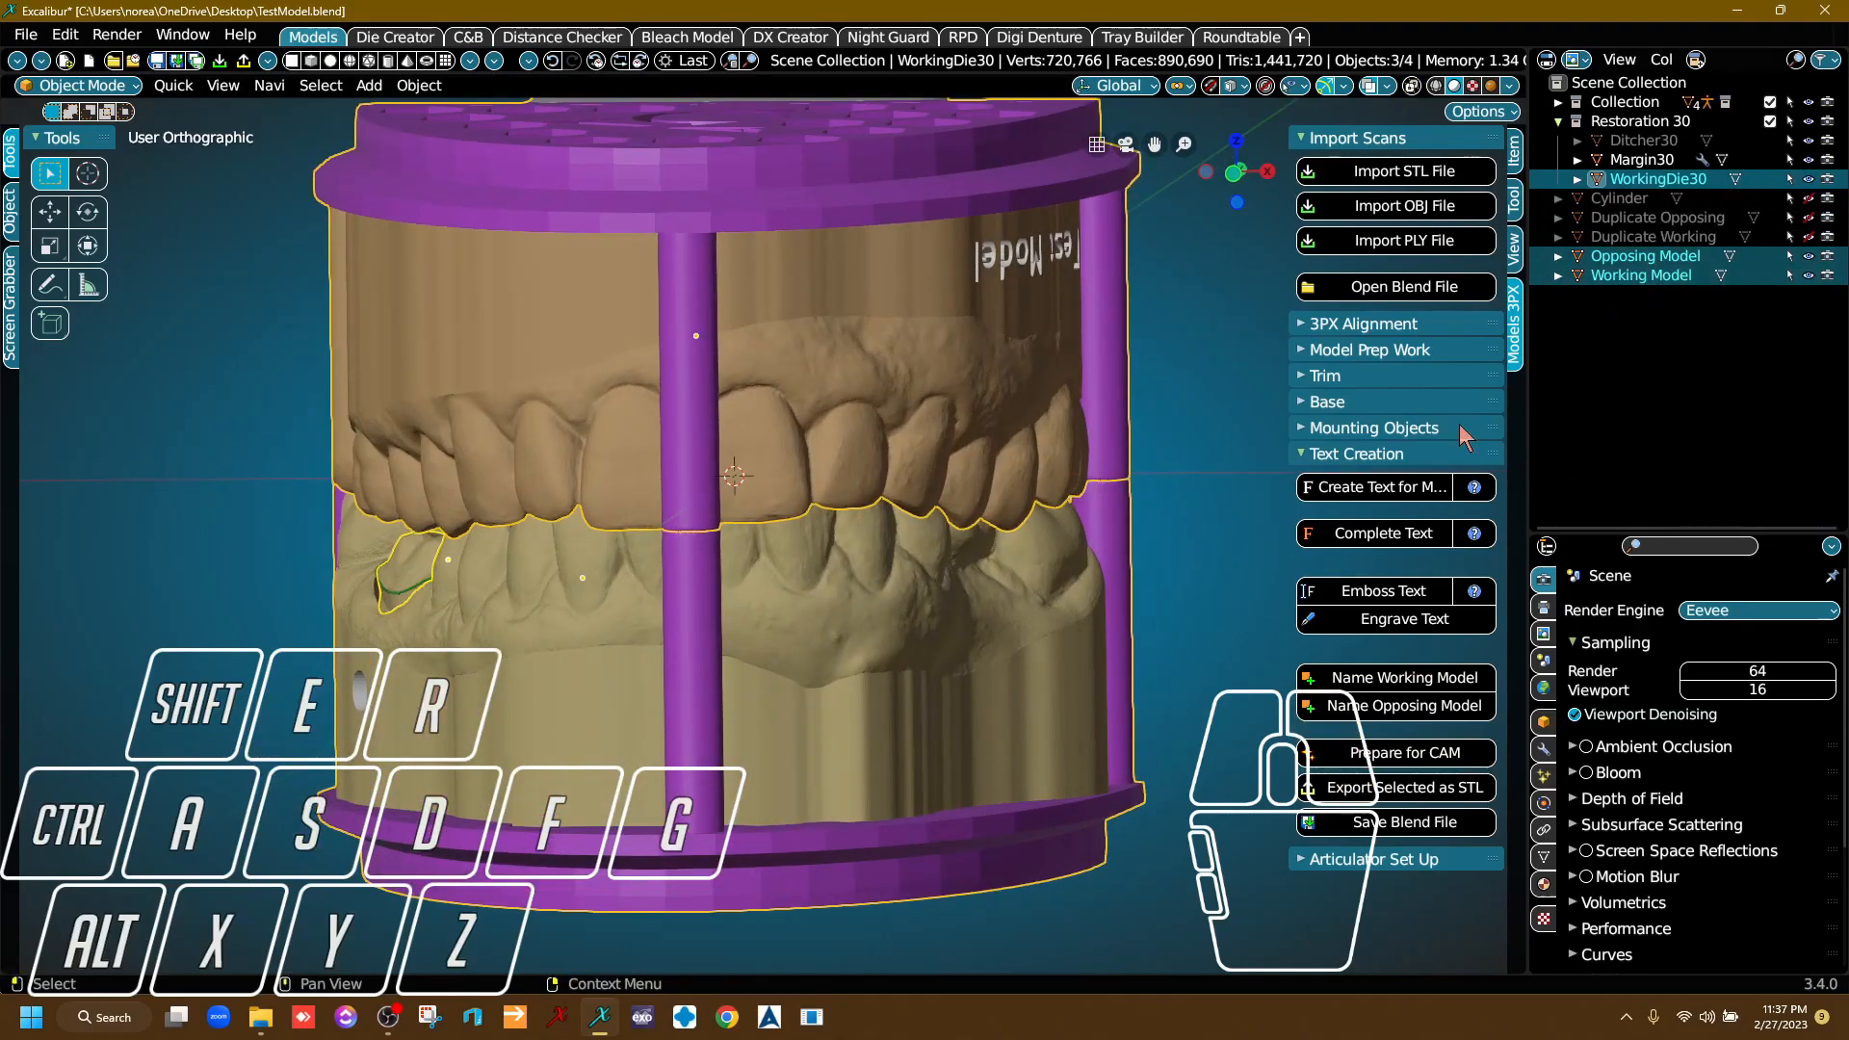
{"action": "middle_click_drag", "start_coordinate": [1002, 635], "coordinate": [1257, 559]}
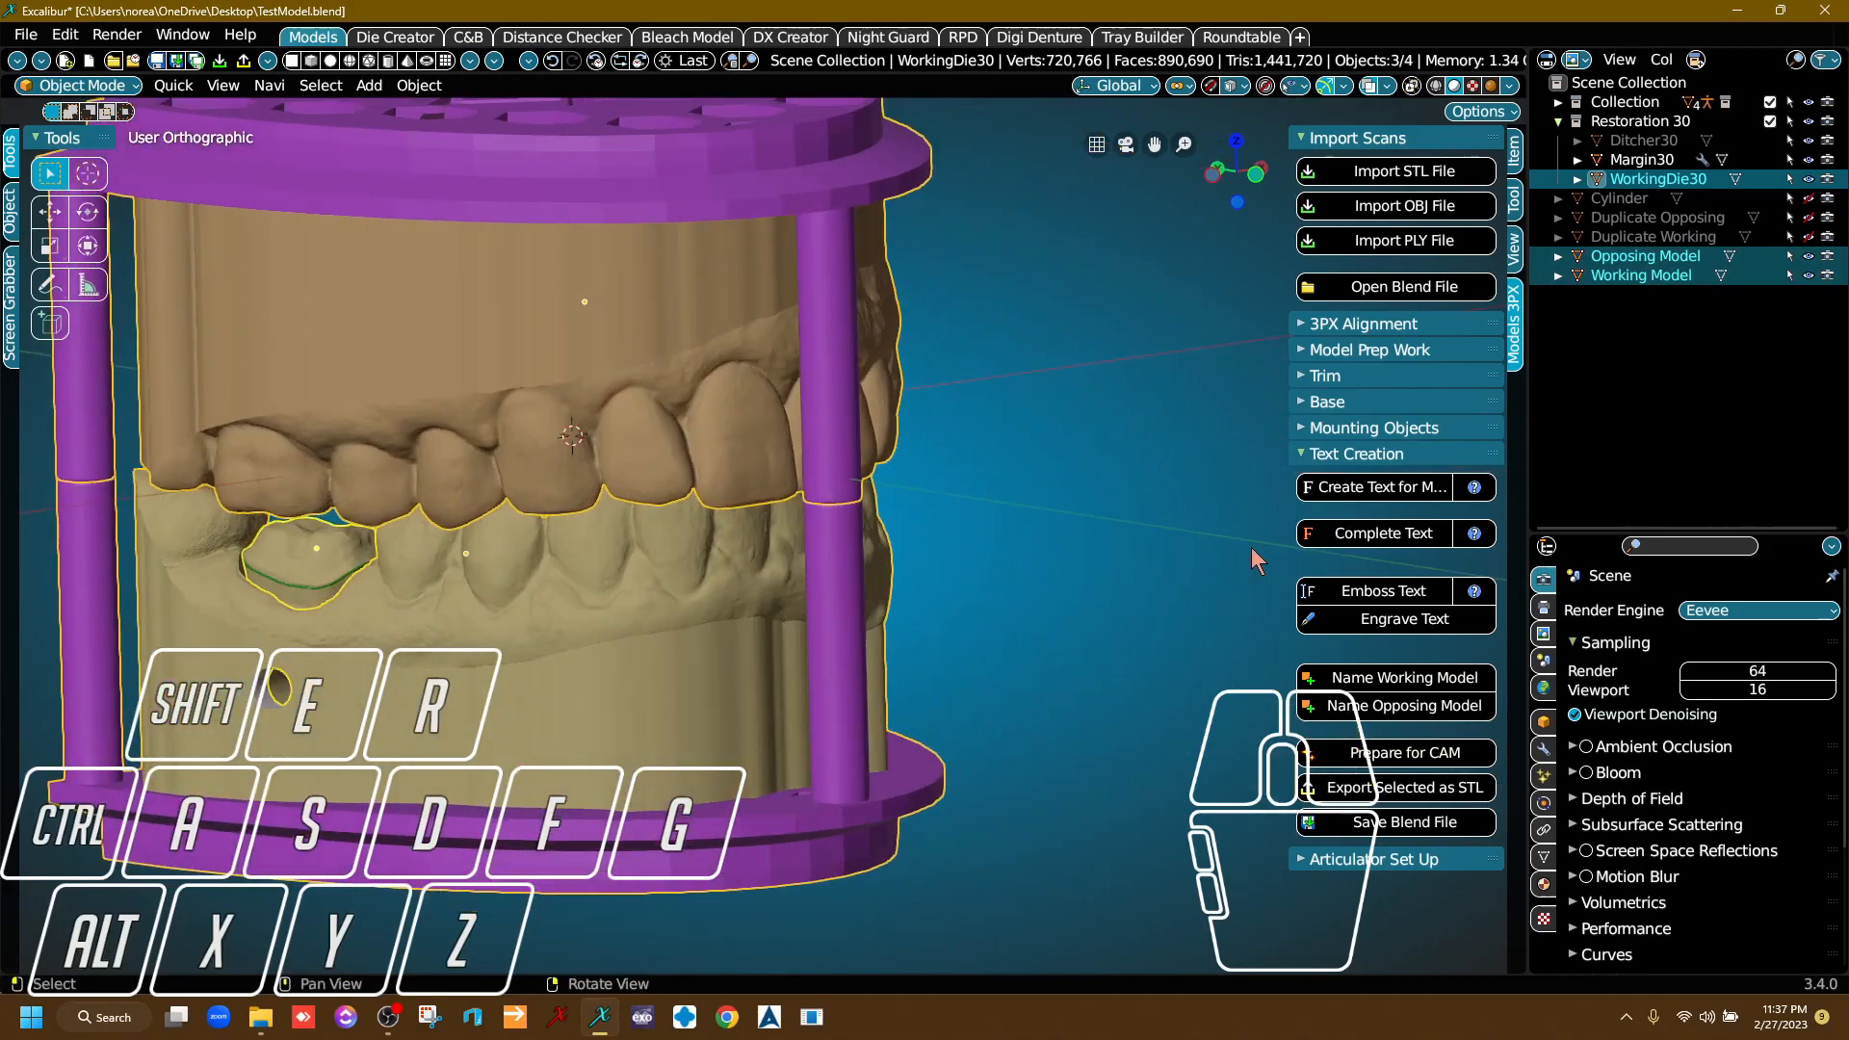
Export the three selected models as separate STL files to the Desktop under the base name Test, and clear the selection.
{"action": "left_click", "coordinate": [1398, 788]}
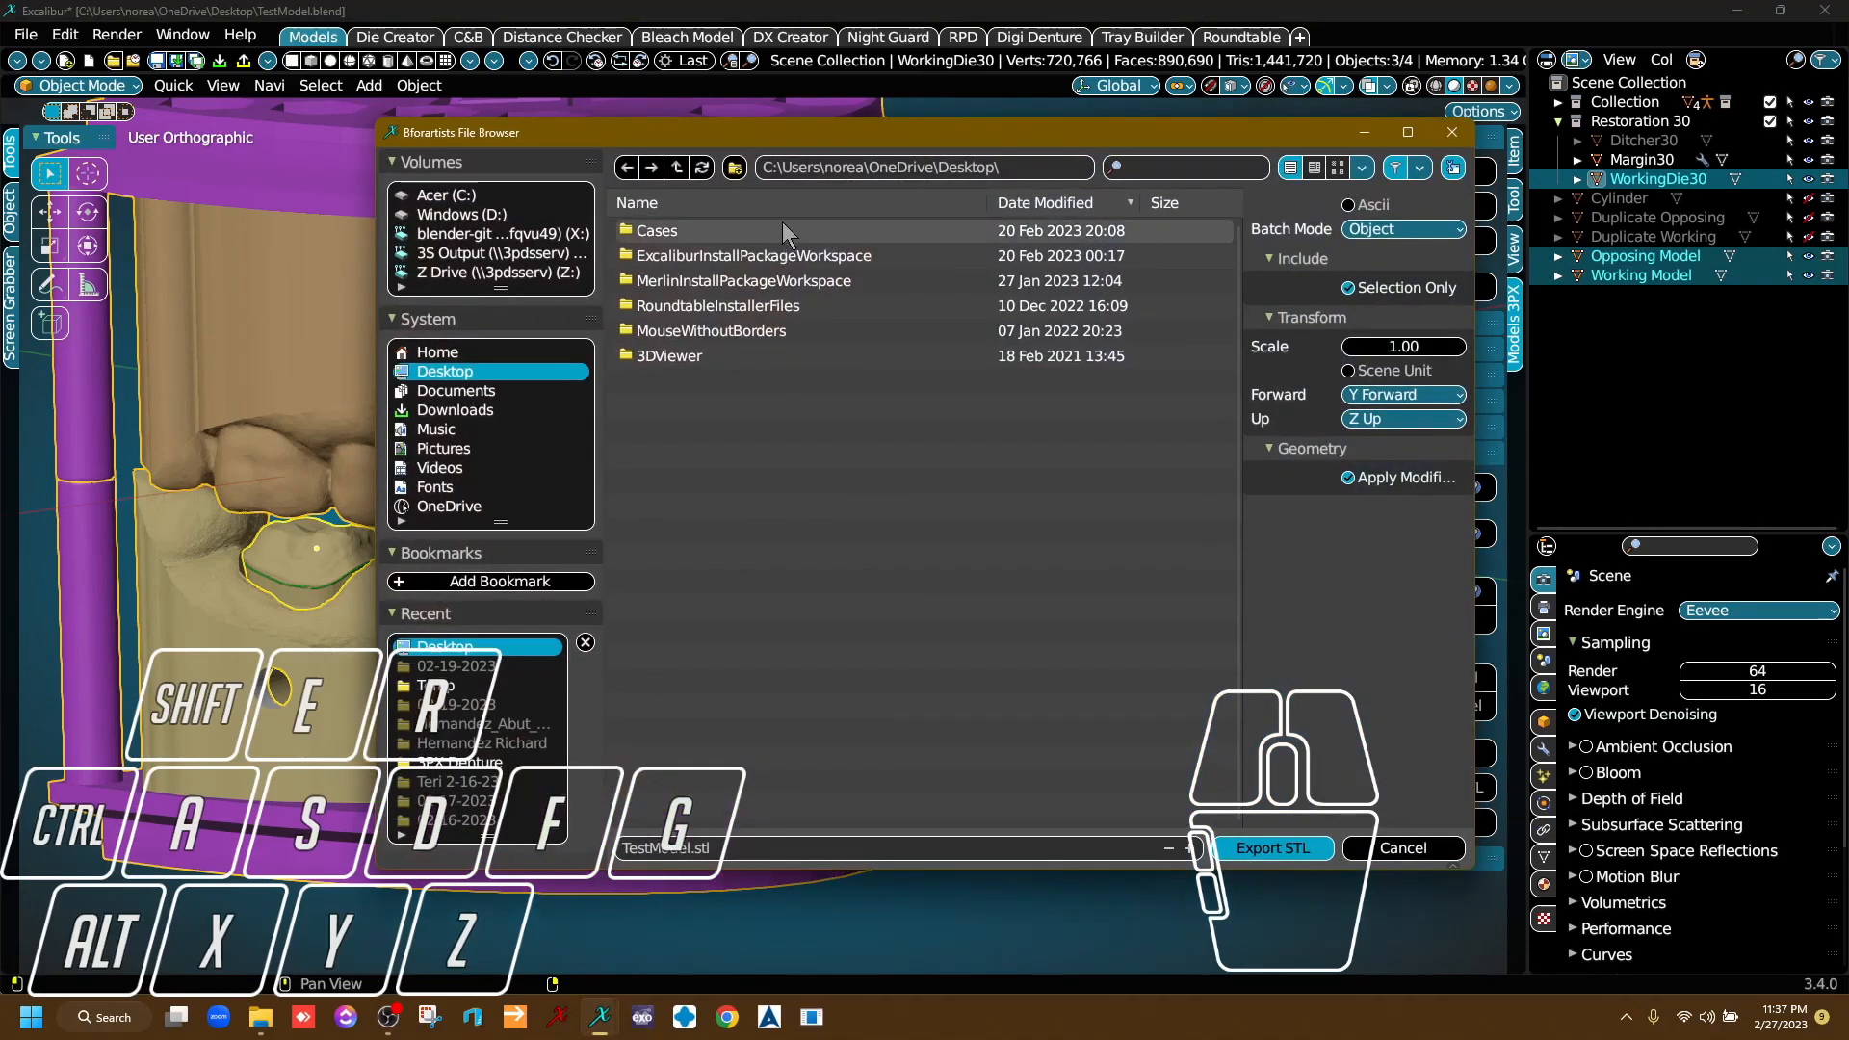
{"action": "left_click", "coordinate": [662, 850]}
{"action": "type", "text": "Test"}
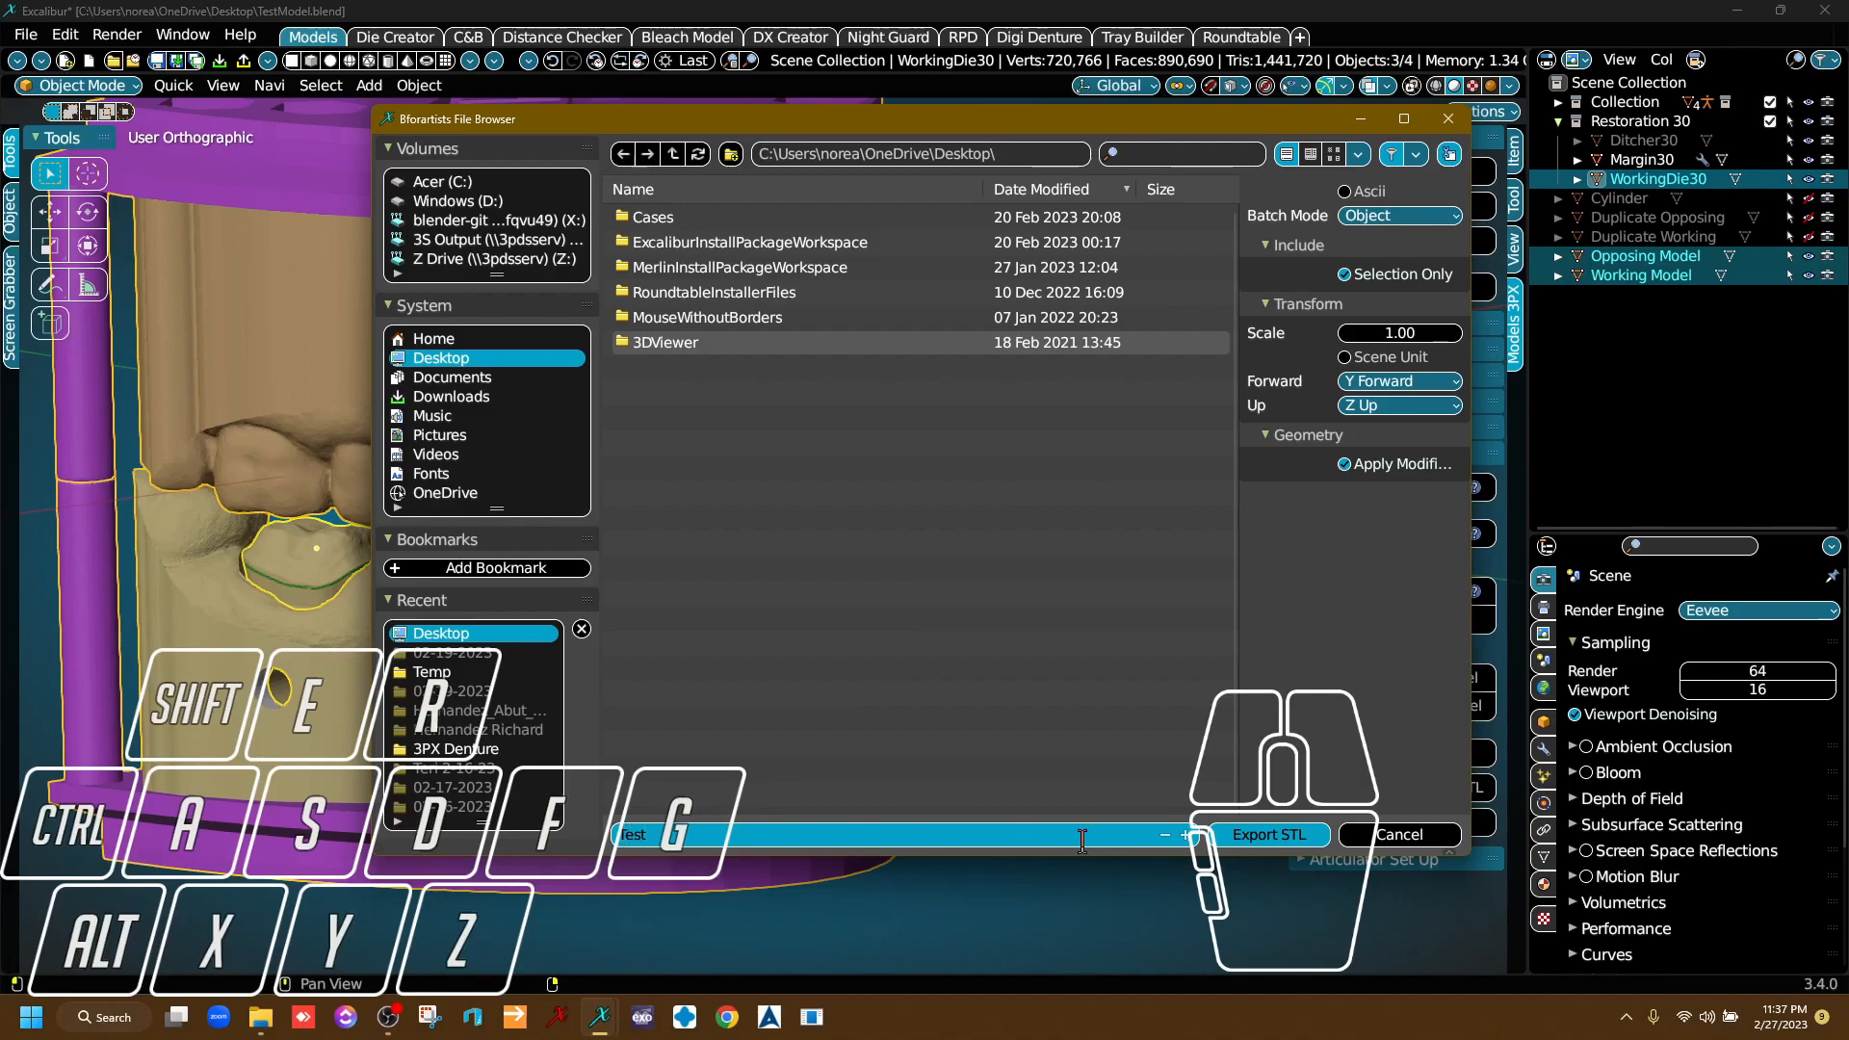
{"action": "left_click", "coordinate": [1255, 836]}
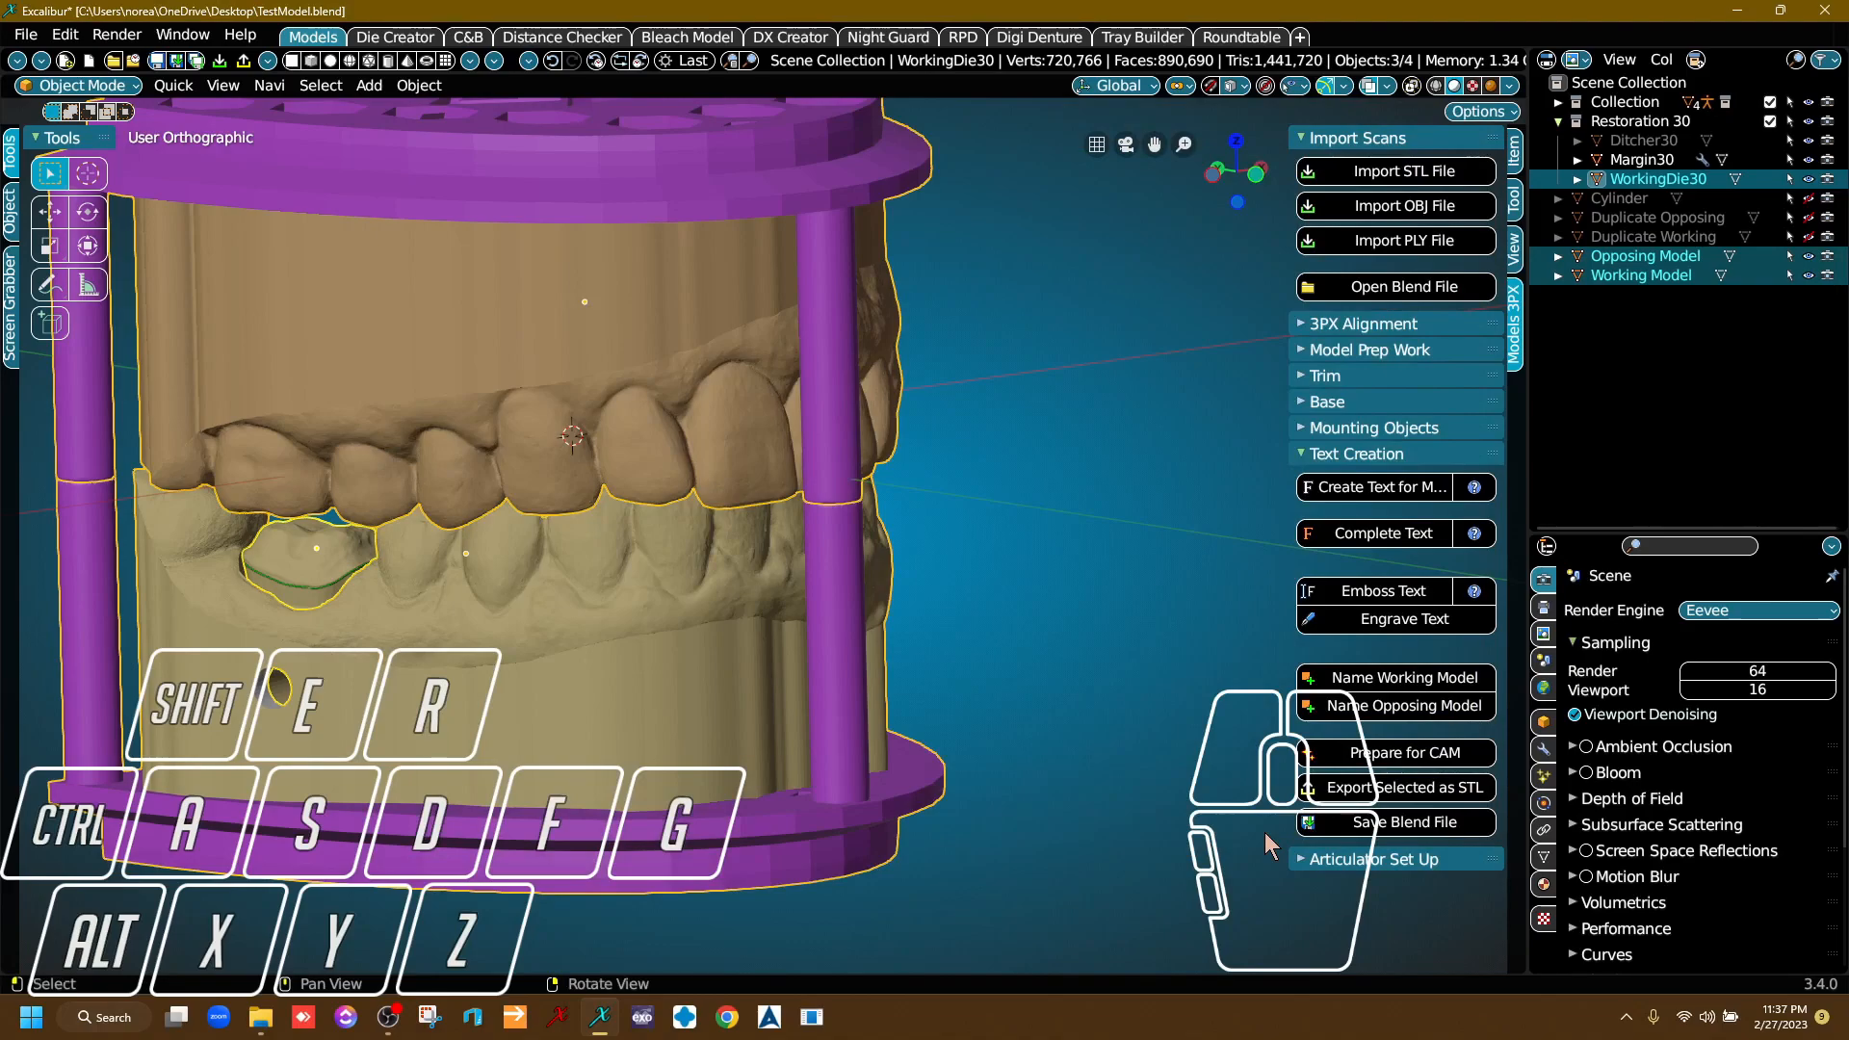
{"action": "left_click", "coordinate": [1057, 545]}
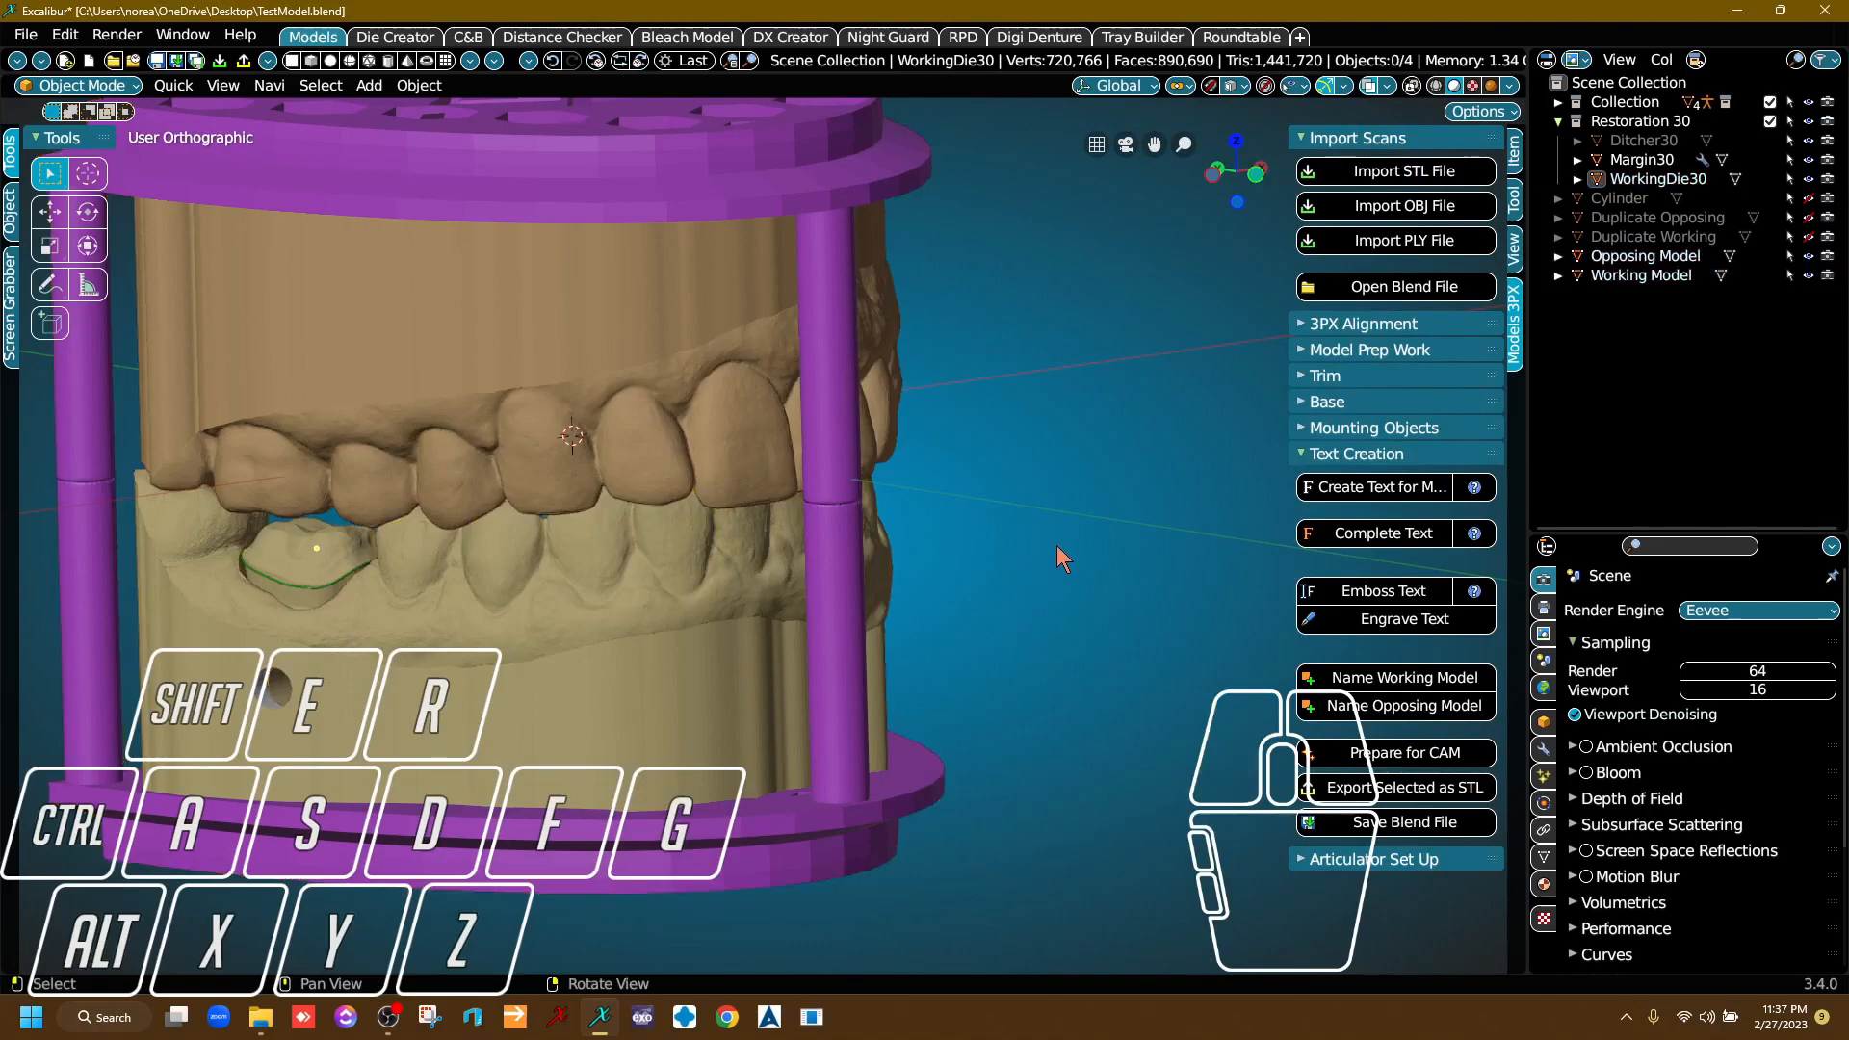
{"action": "right_click_drag", "start_coordinate": [826, 438], "coordinate": [721, 564]}
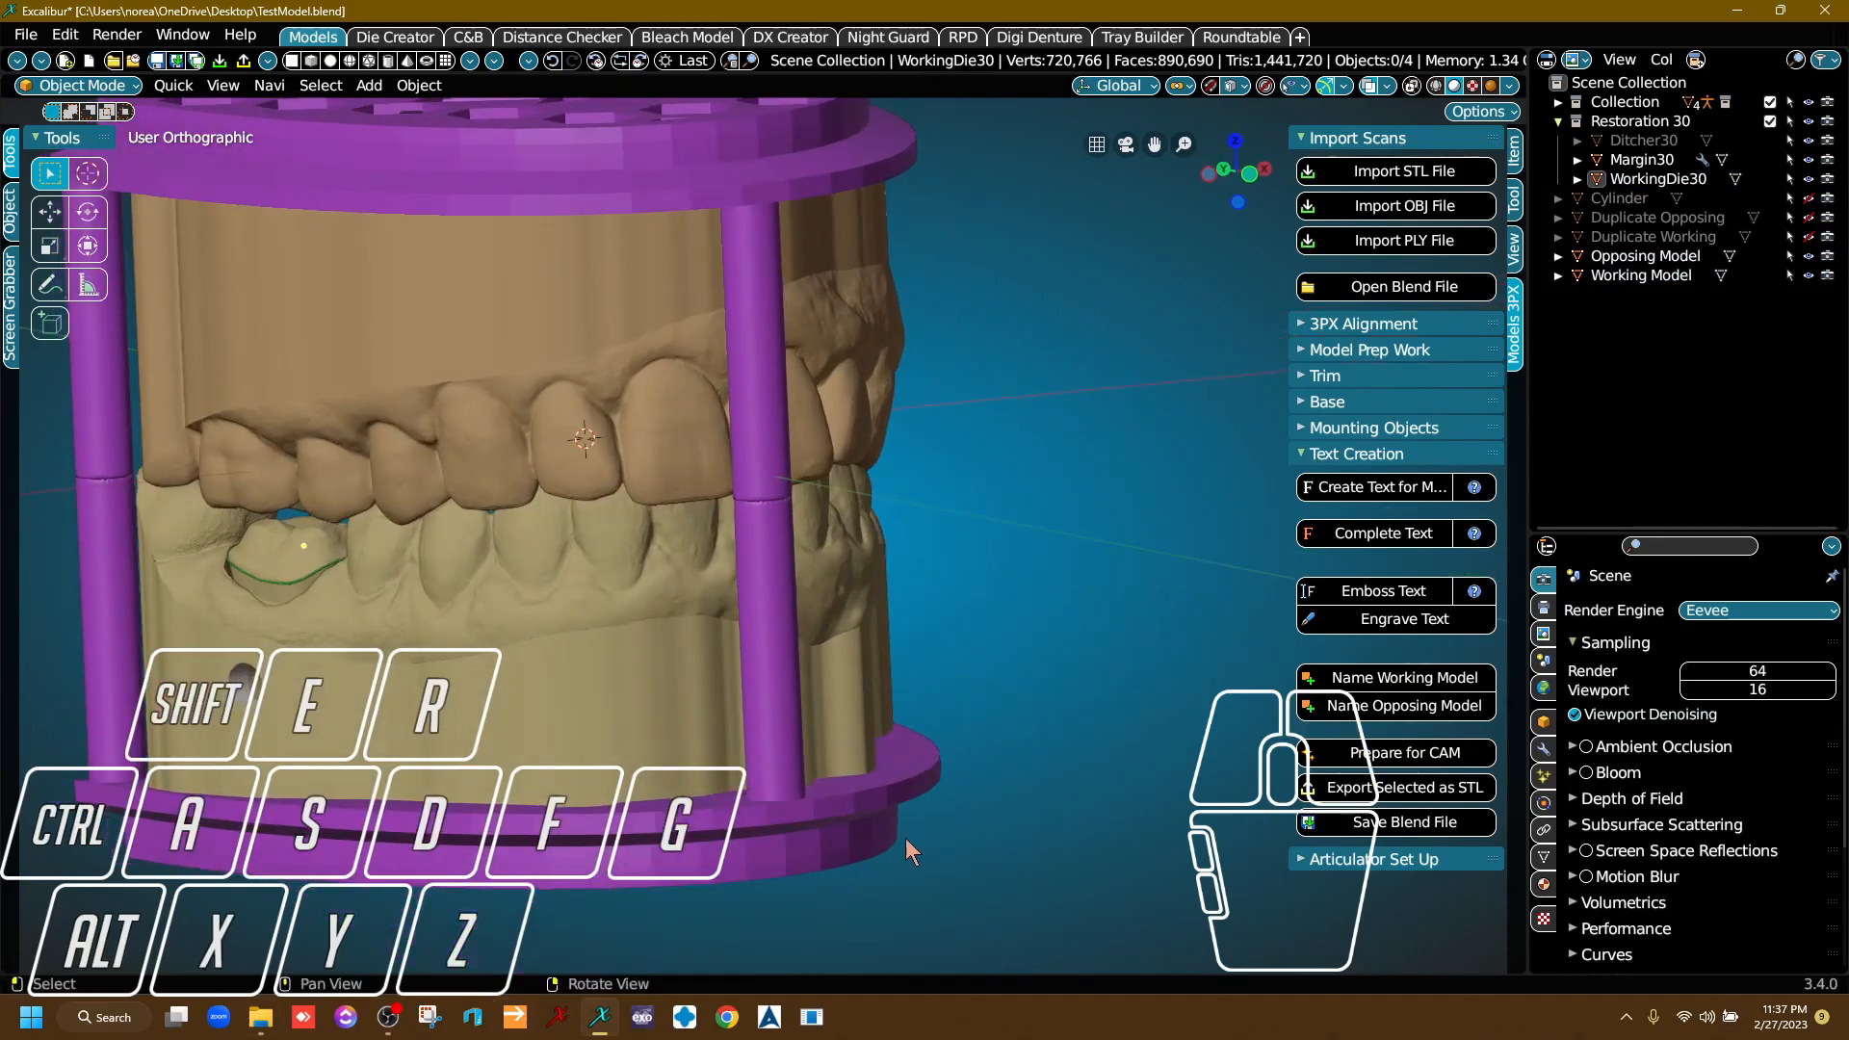
Check the Desktop folder in File Explorer for the exported working model and die STL files, and return to the modelling scene.
{"action": "left_click", "coordinate": [262, 1018]}
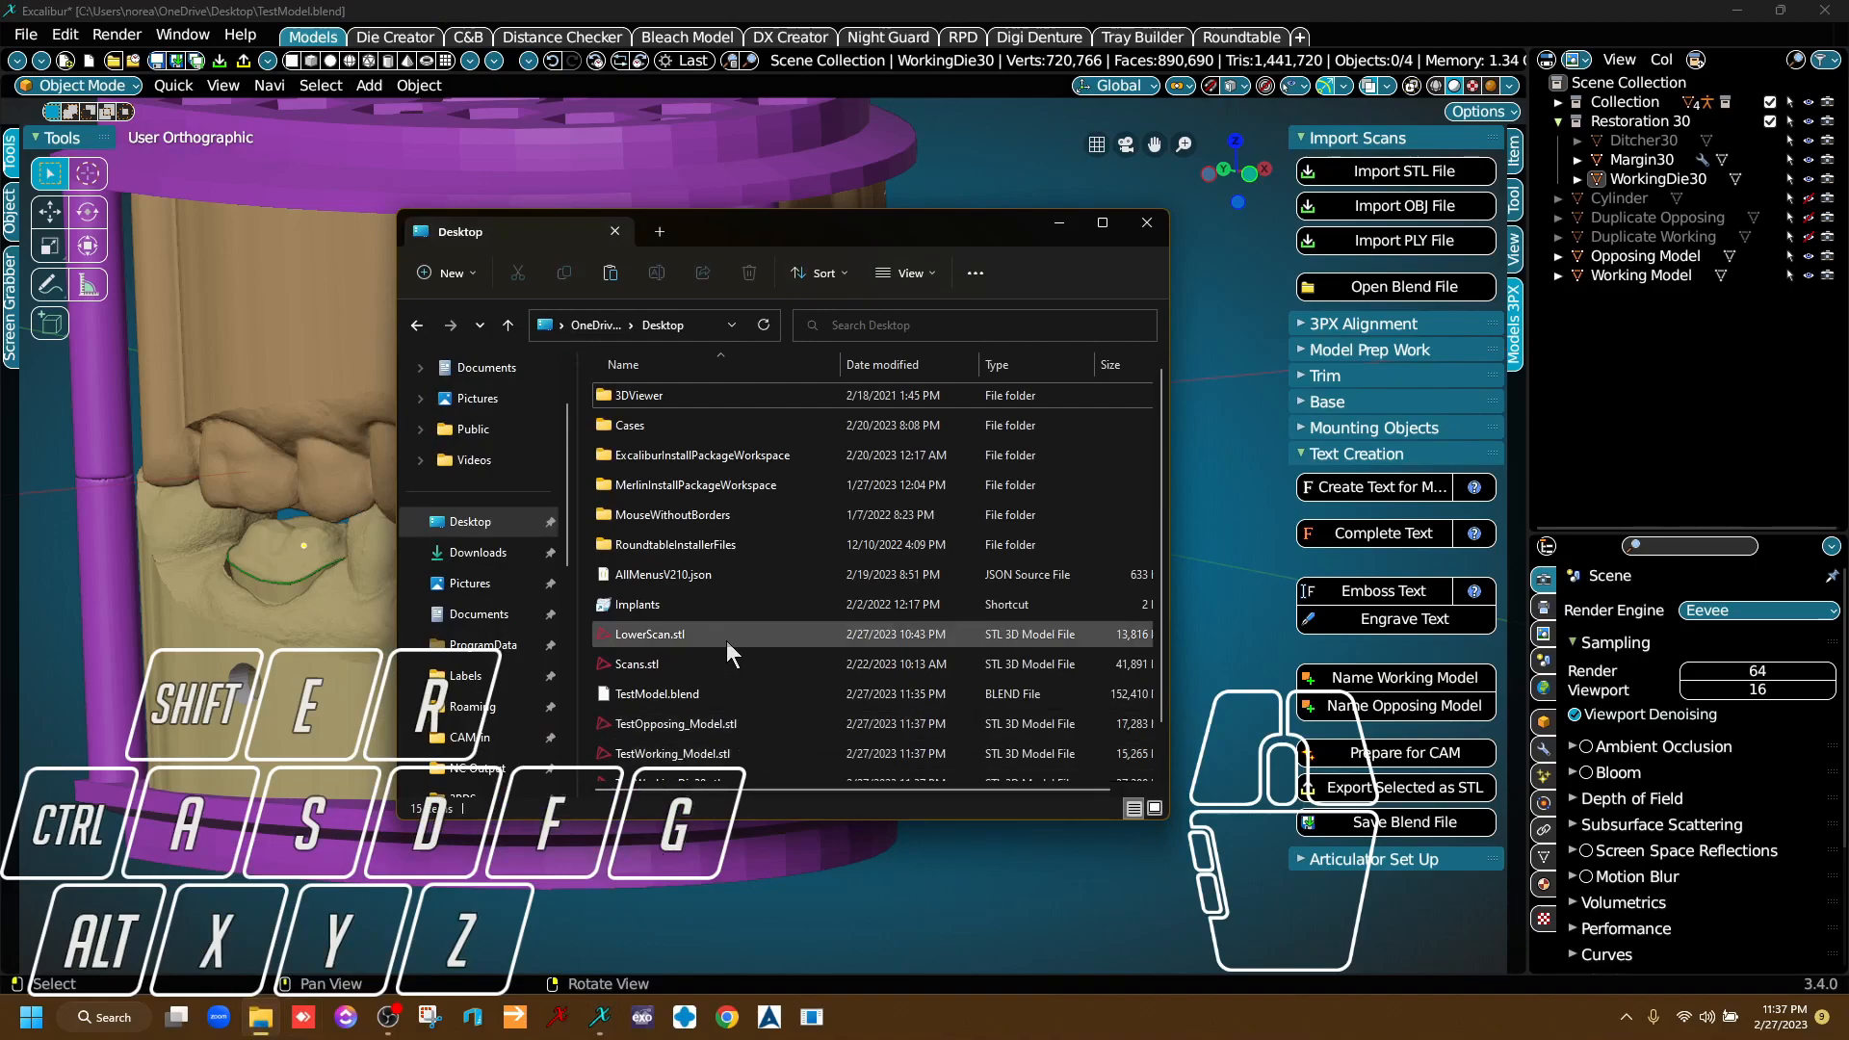
{"action": "scroll", "coordinate": [819, 563], "scroll_direction": "down", "scroll_amount": 1}
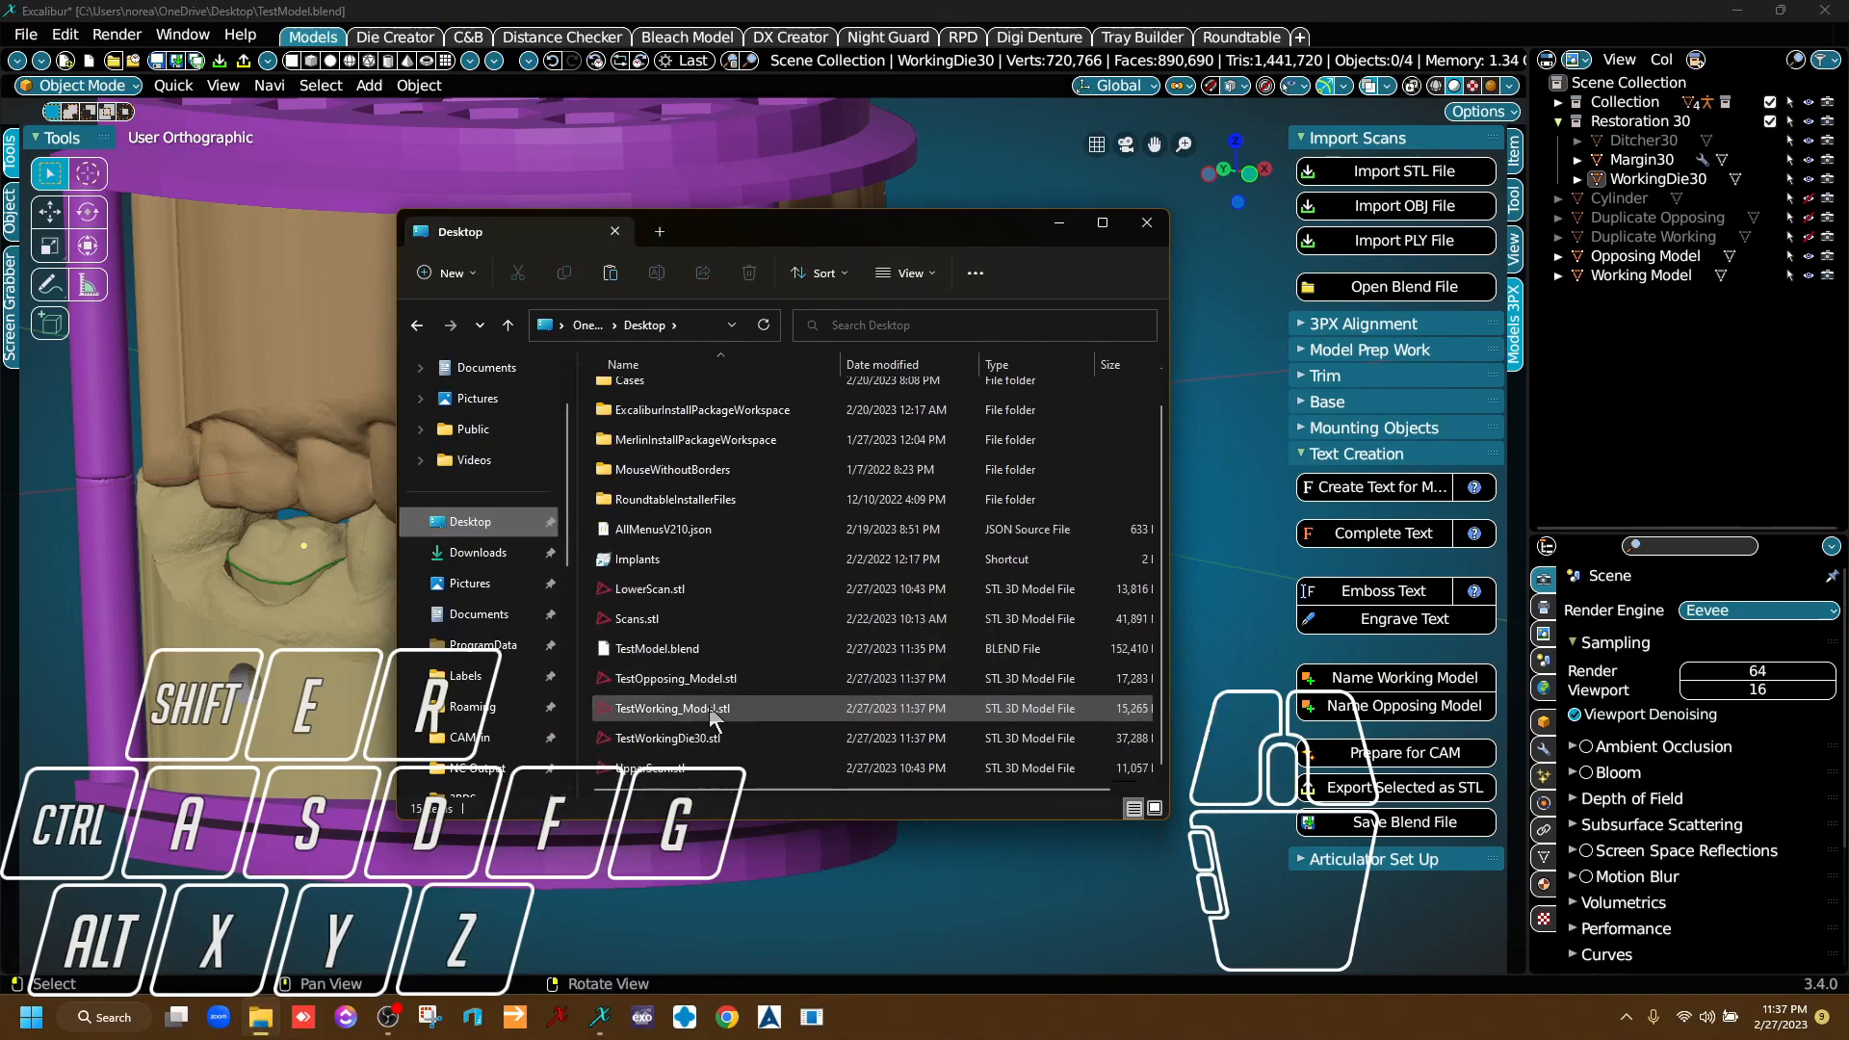
{"action": "left_click", "coordinate": [722, 708]}
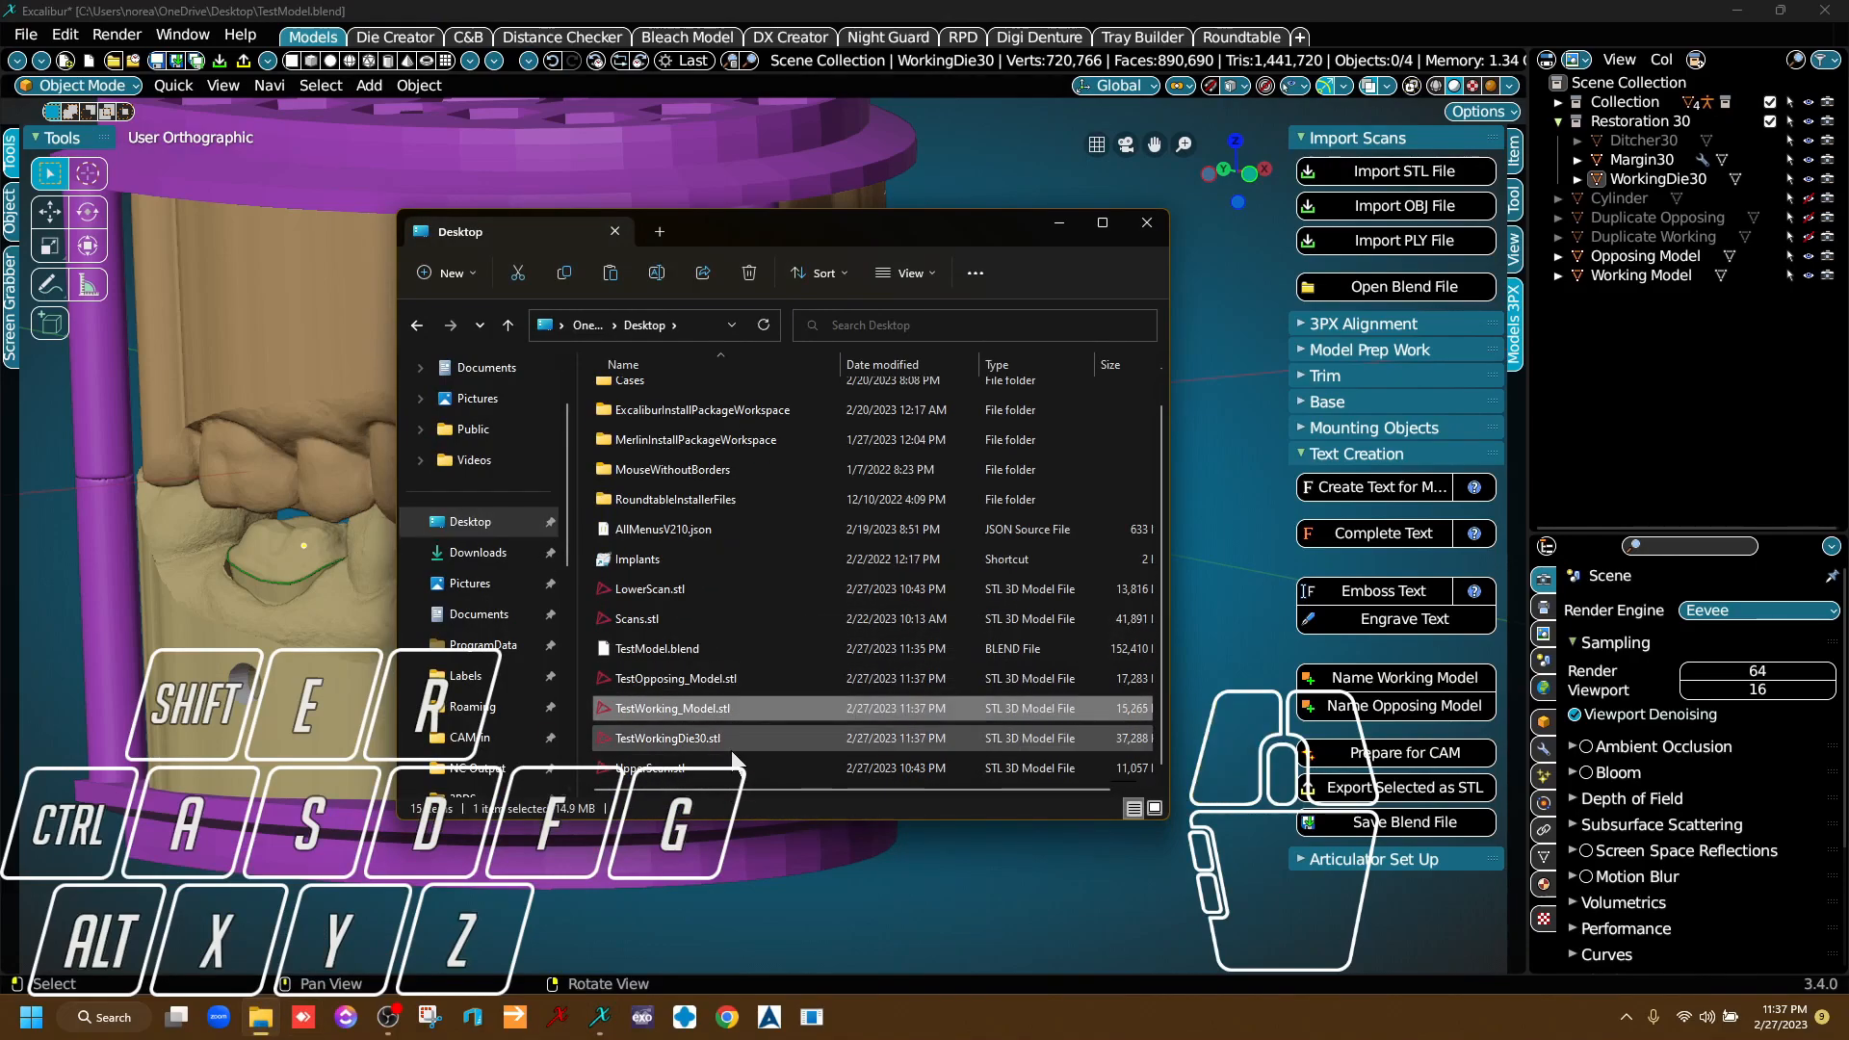
{"action": "left_click", "coordinate": [726, 739]}
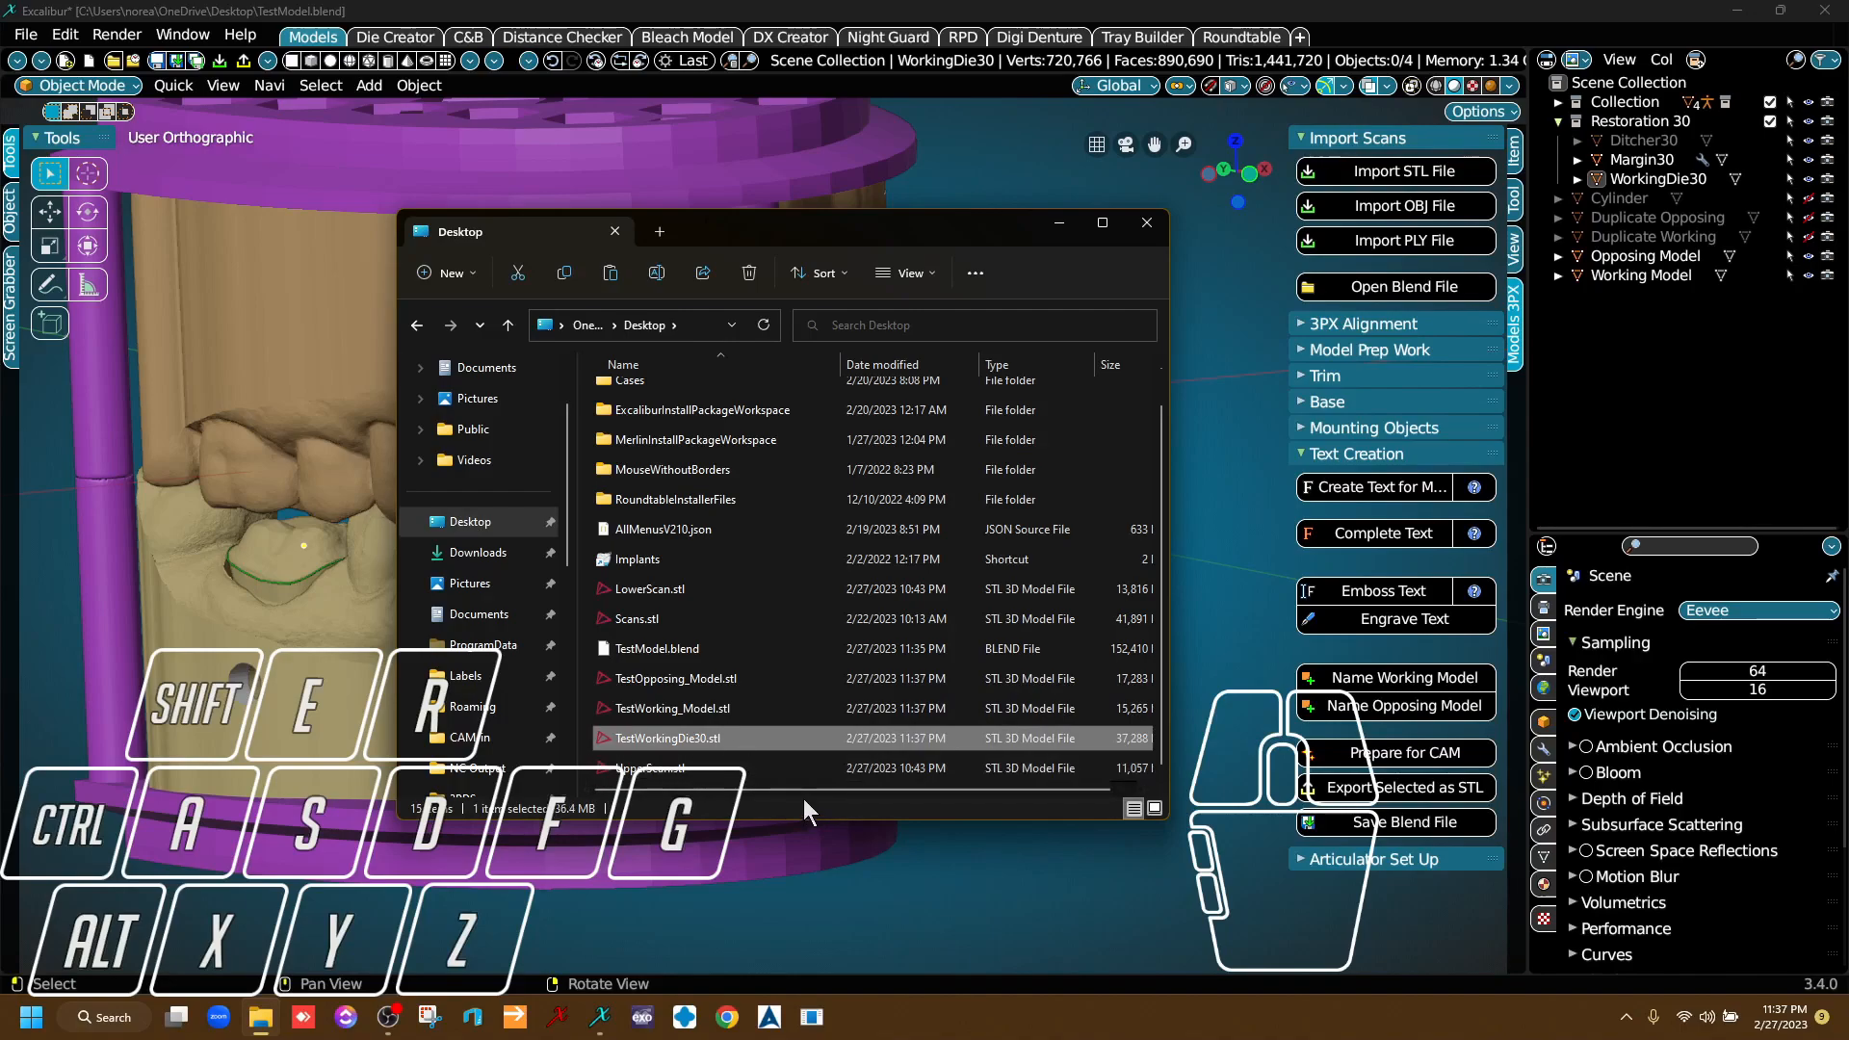
{"action": "left_click", "coordinate": [1148, 227]}
{"action": "middle_click_drag", "start_coordinate": [826, 708], "coordinate": [697, 602]}
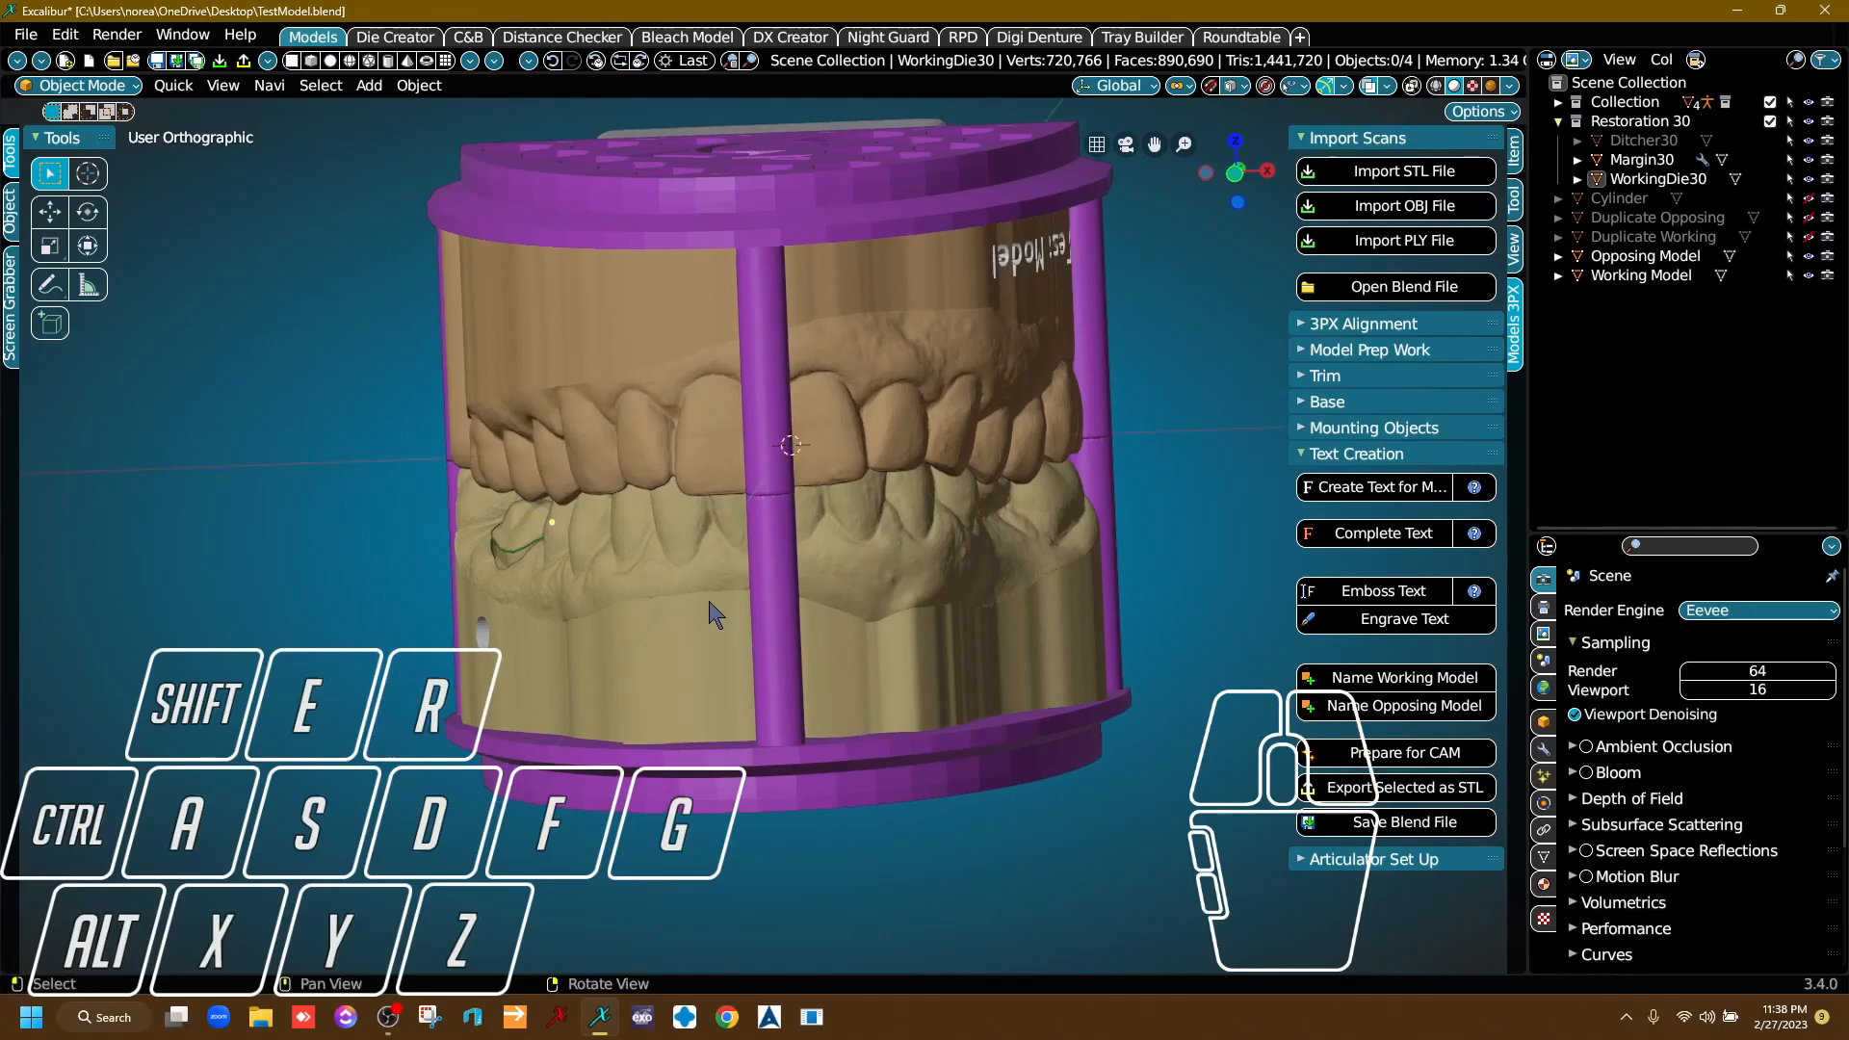